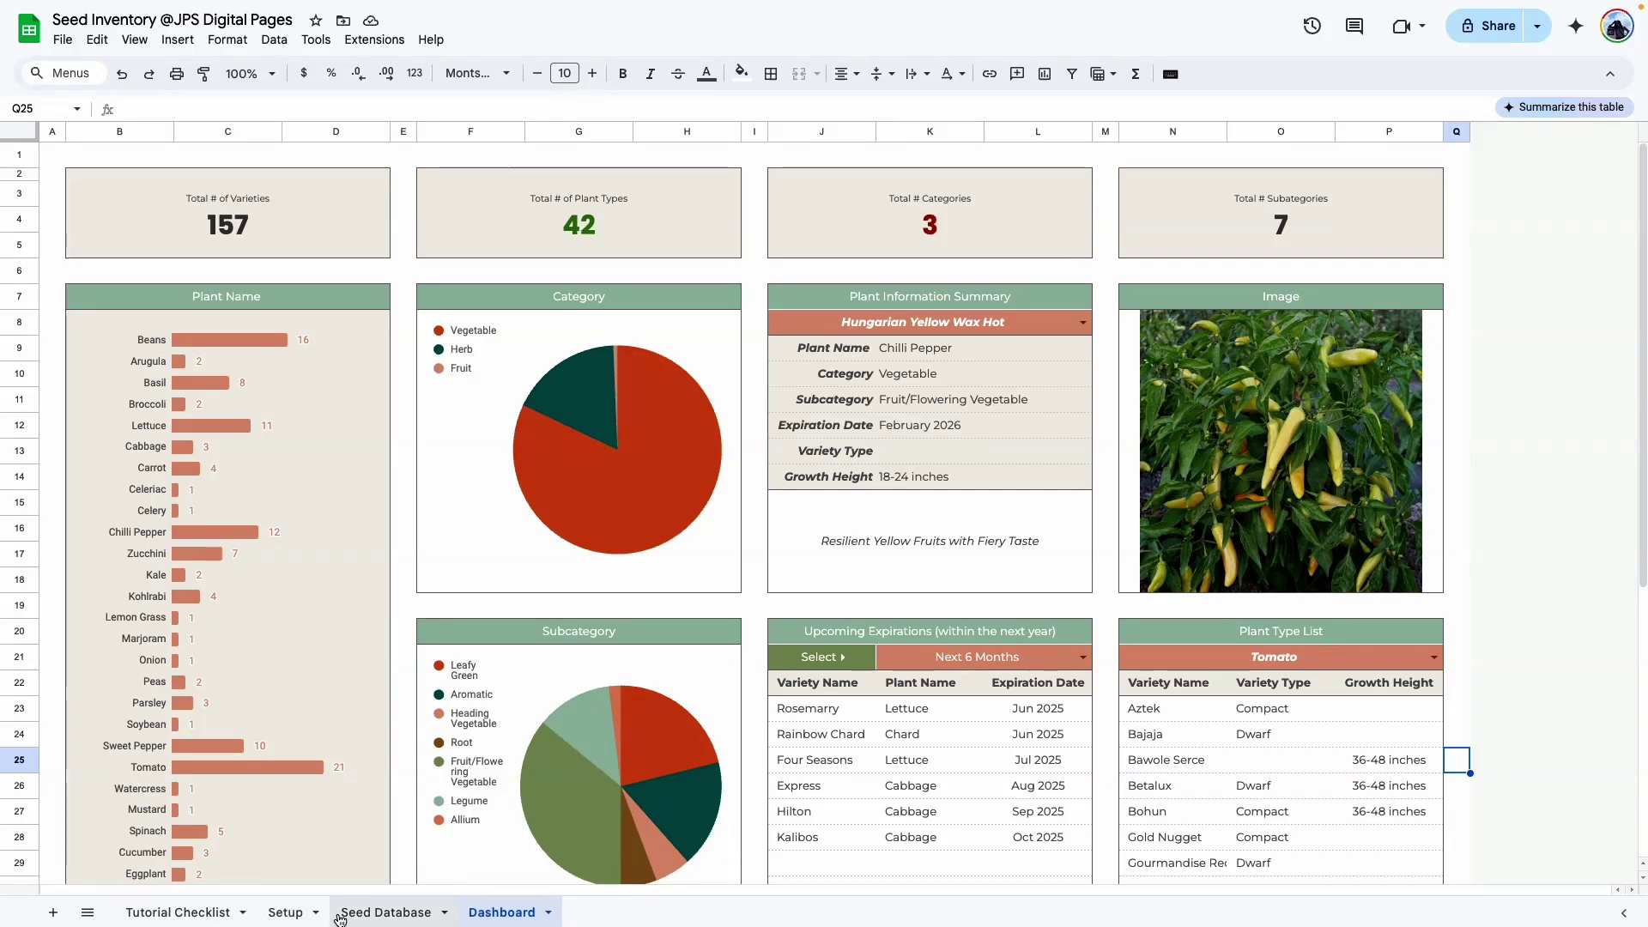
# Look over the Seed Database table and the Dashboard, switching between the two sheets.
pyautogui.click(393, 913)
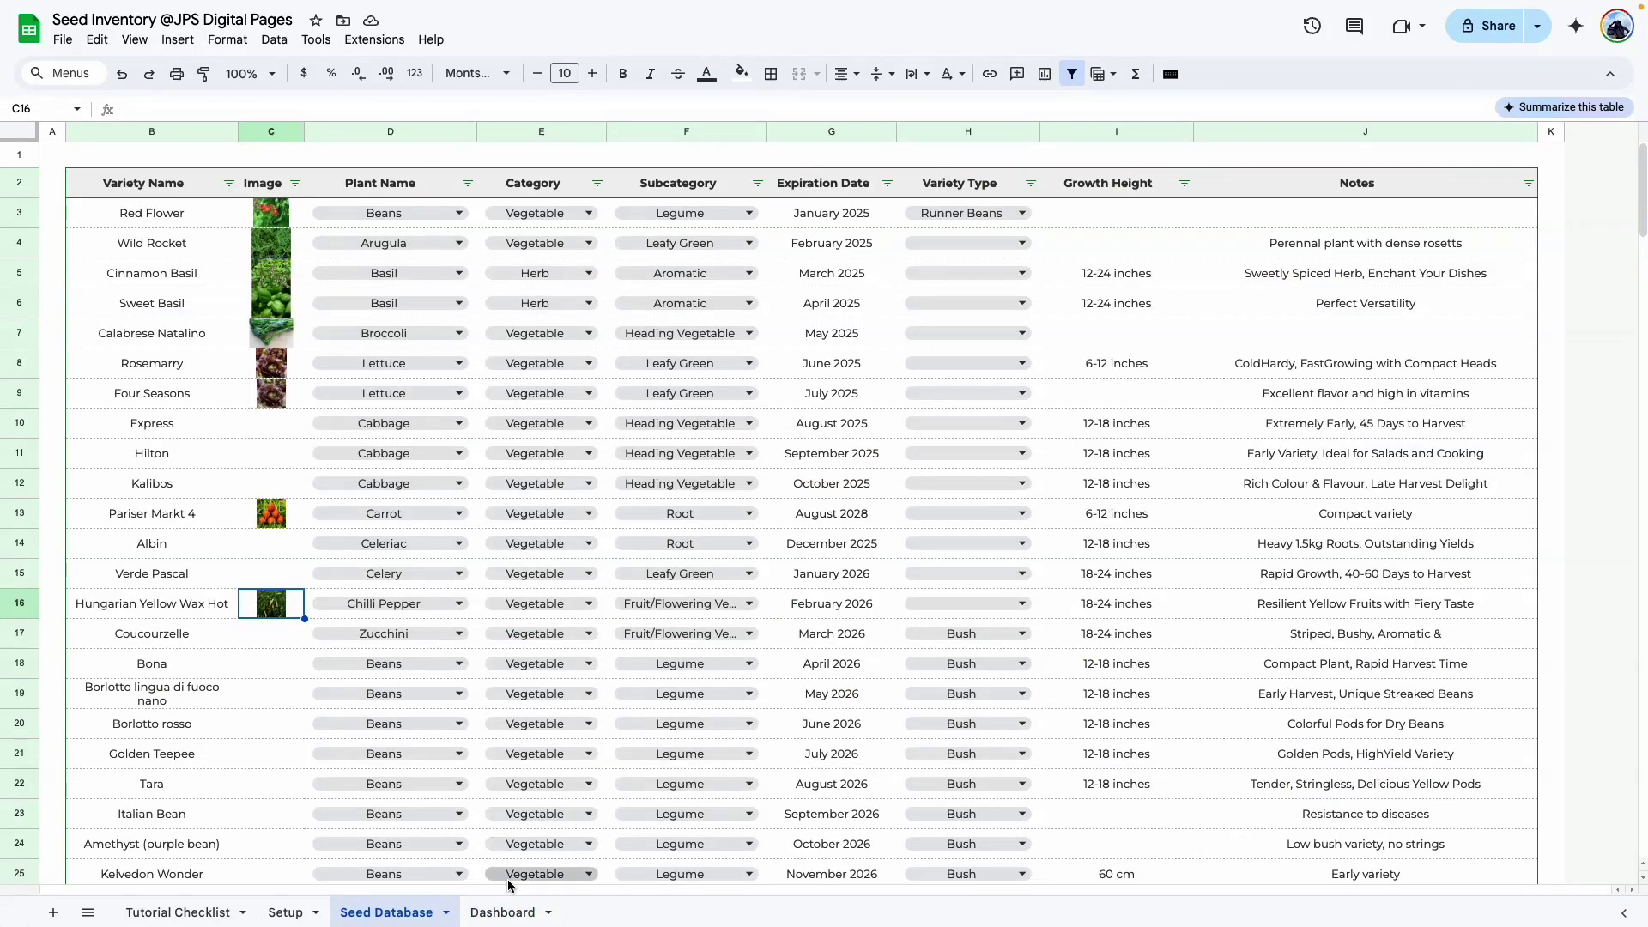
pyautogui.click(507, 915)
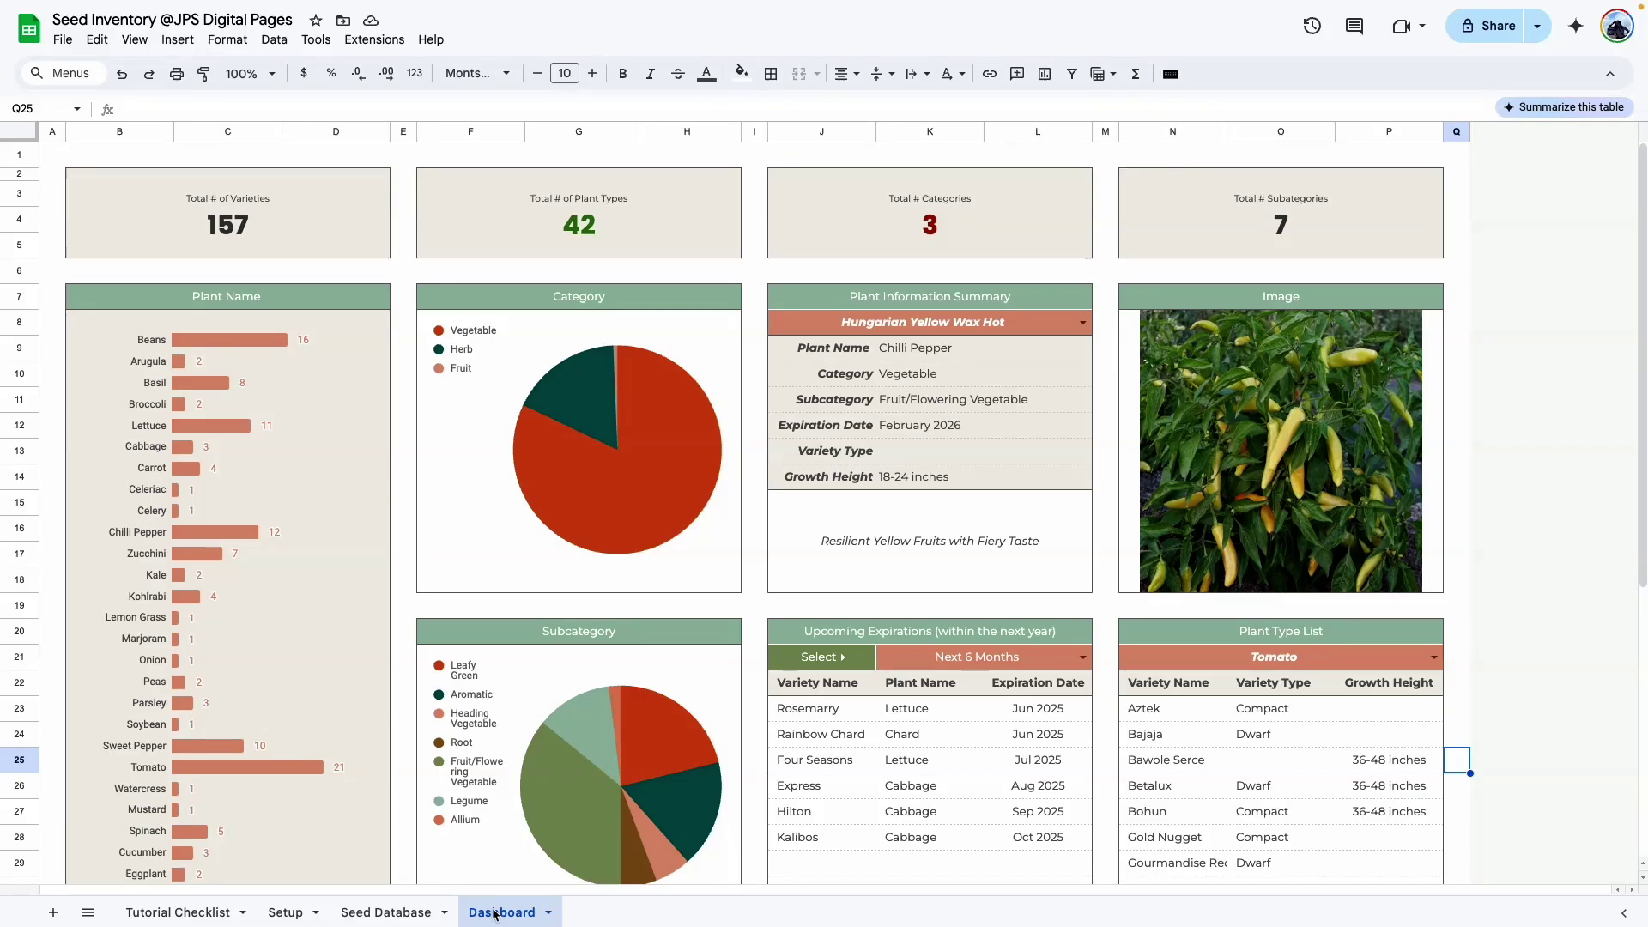
pyautogui.click(408, 784)
pyautogui.click(401, 912)
pyautogui.click(515, 908)
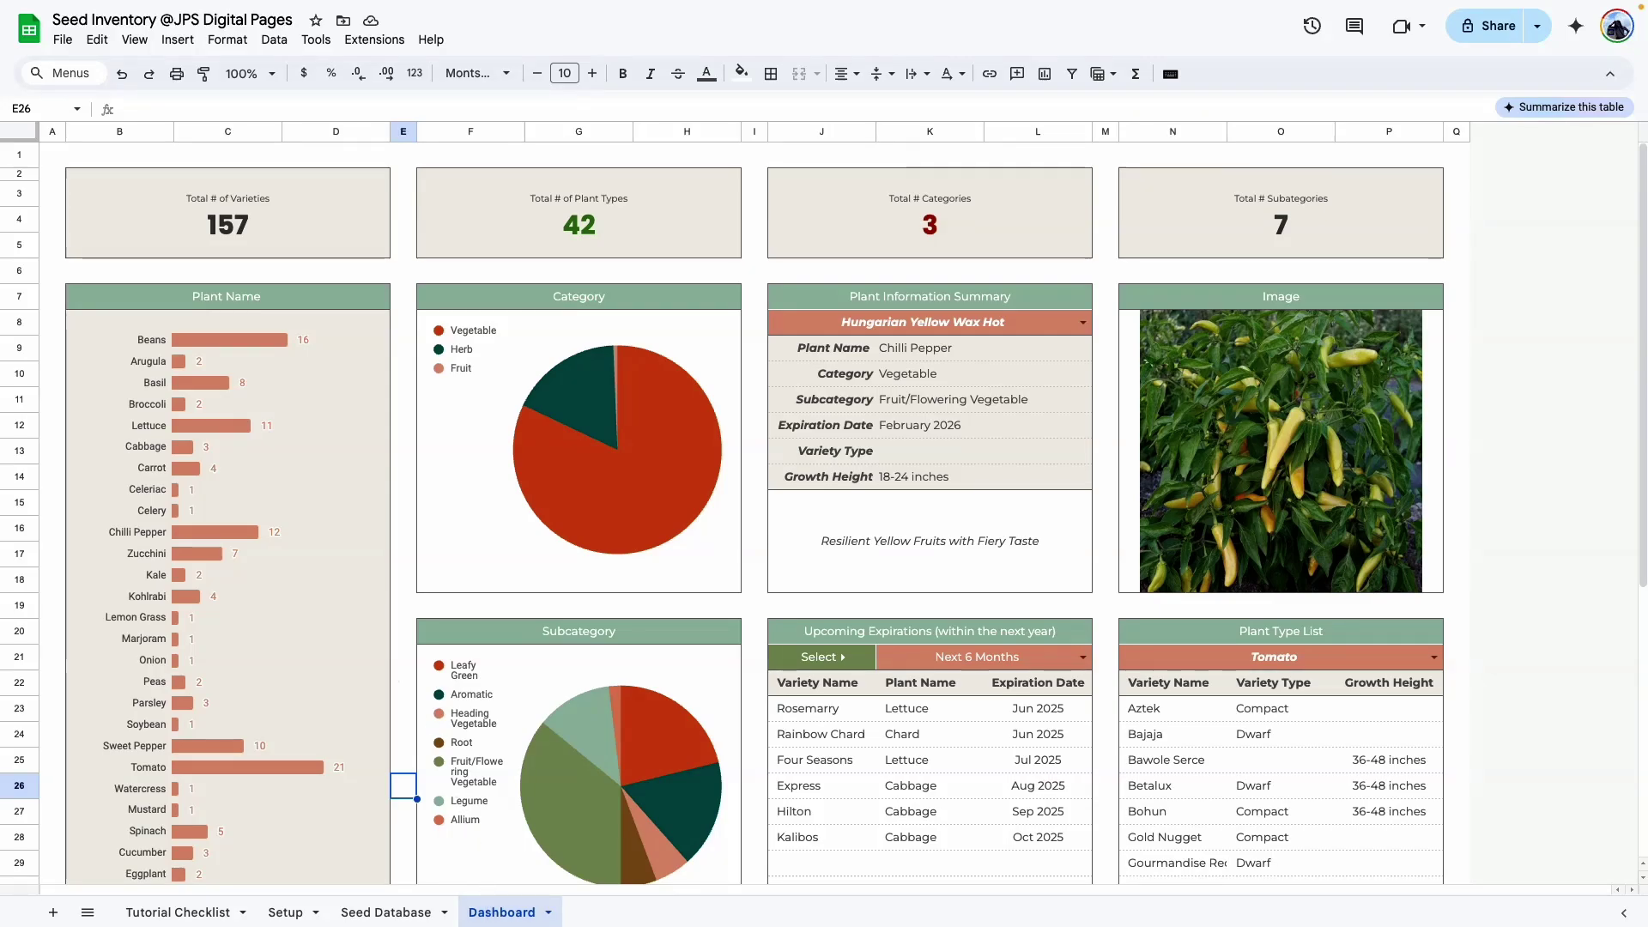
# Show the Tutorial Checklist sheet at 150% zoom and read through its items.
pyautogui.click(178, 913)
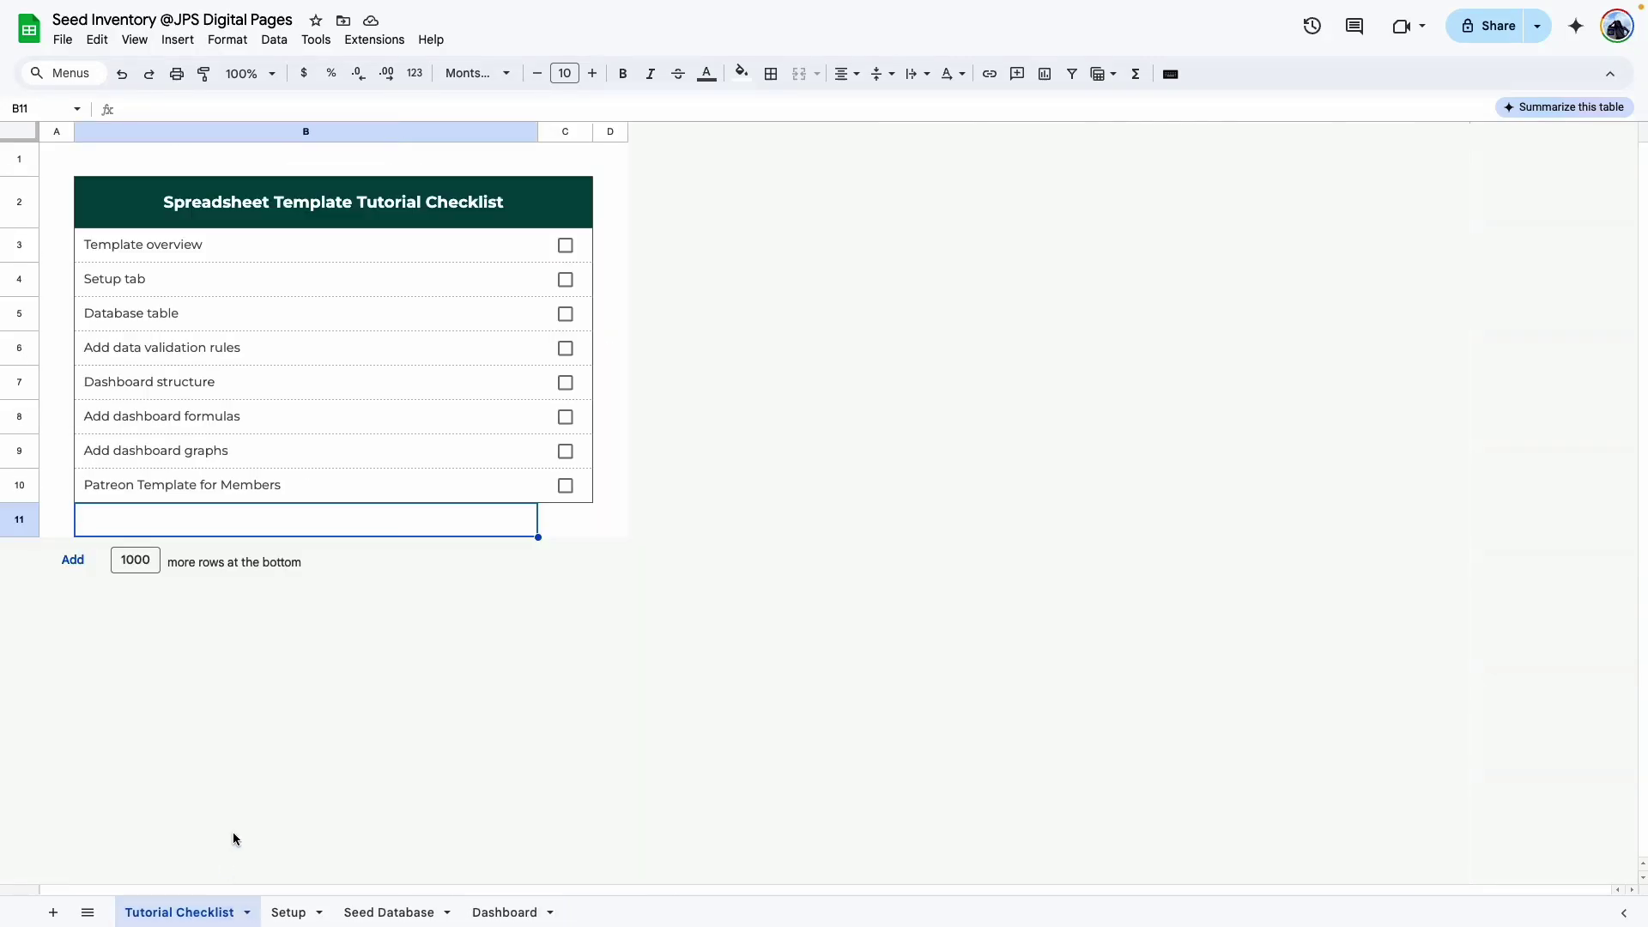
pyautogui.click(272, 74)
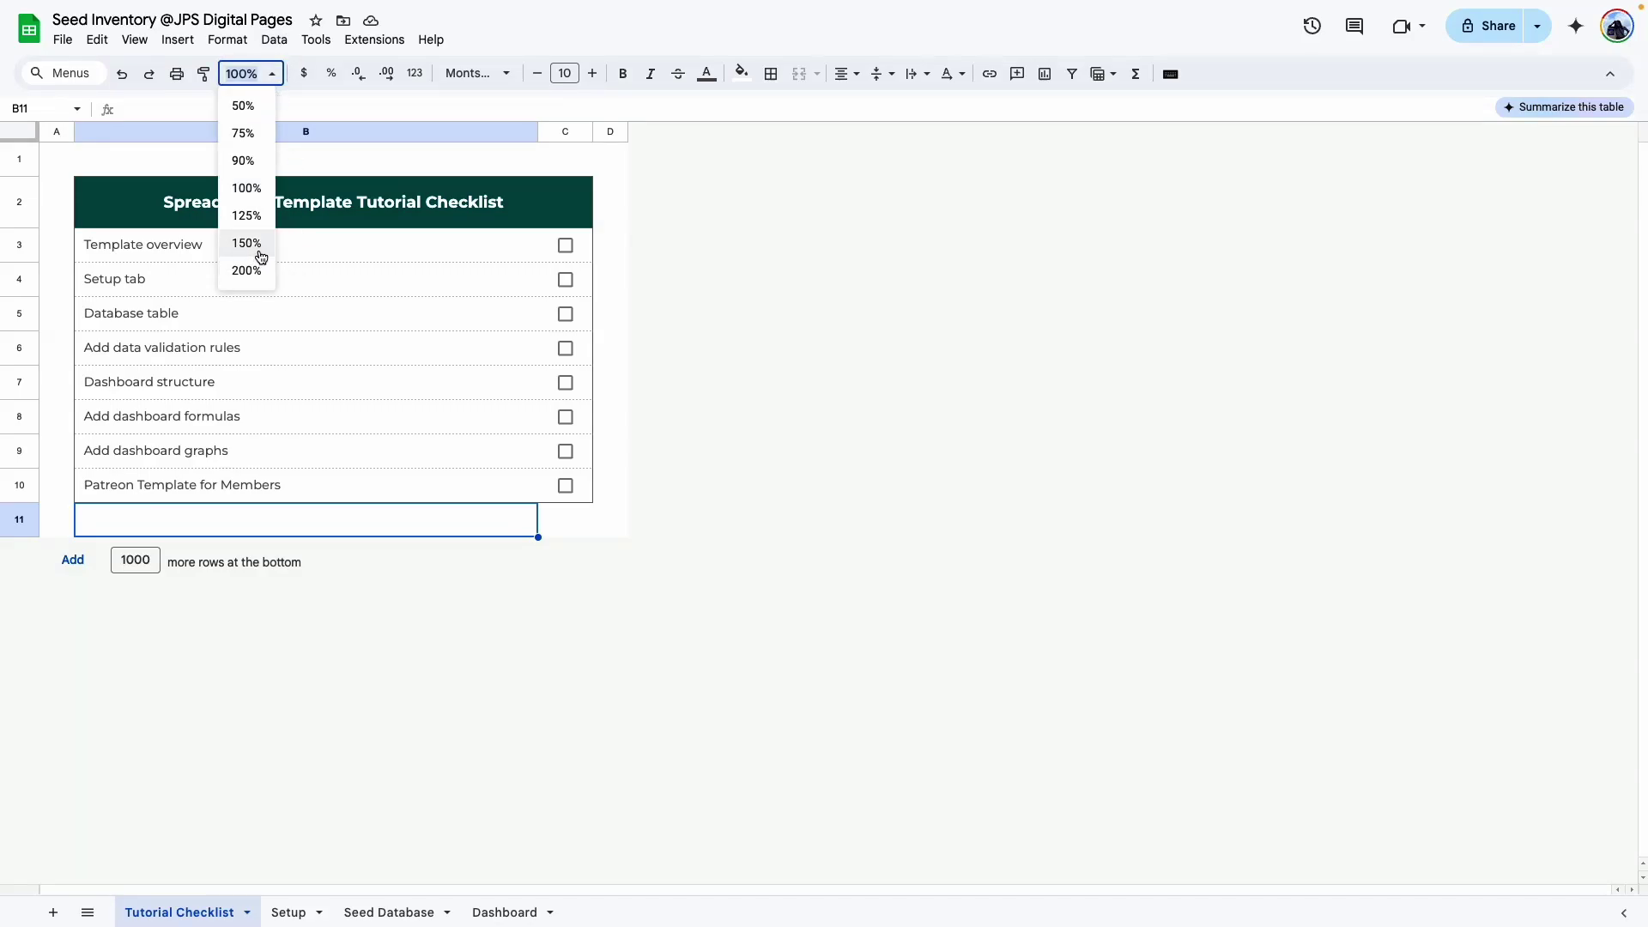
pyautogui.click(248, 241)
pyautogui.click(973, 650)
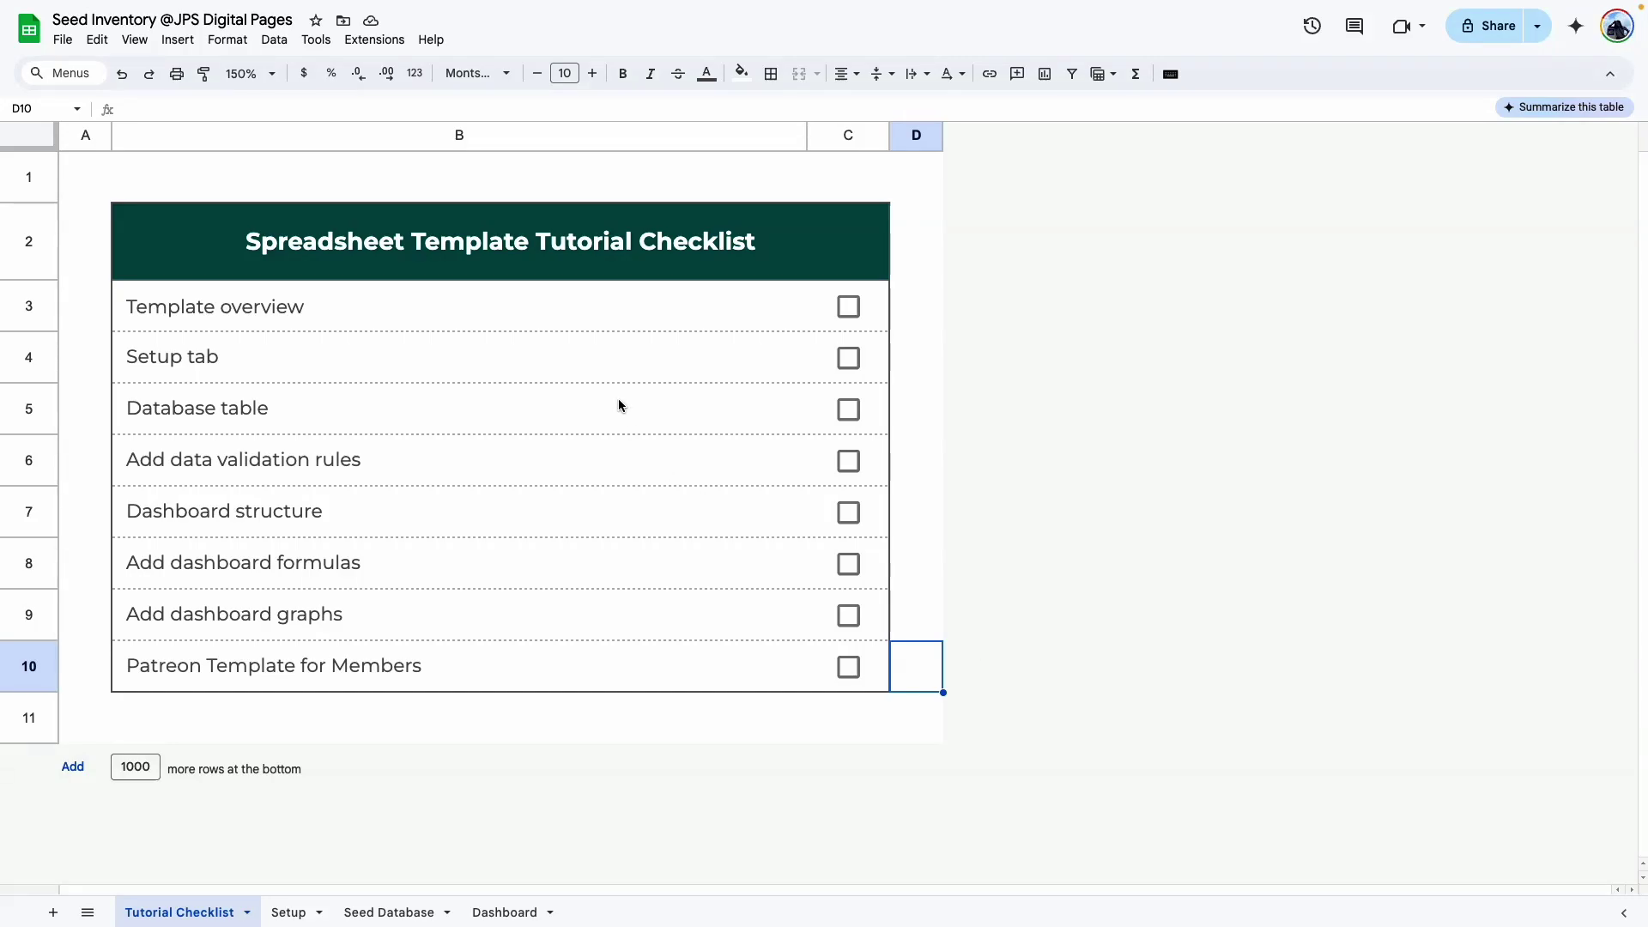
# Show the Setup sheet at 100% zoom and examine its Plant Name, Category, Subcategory and Variety Type lists.
pyautogui.click(287, 913)
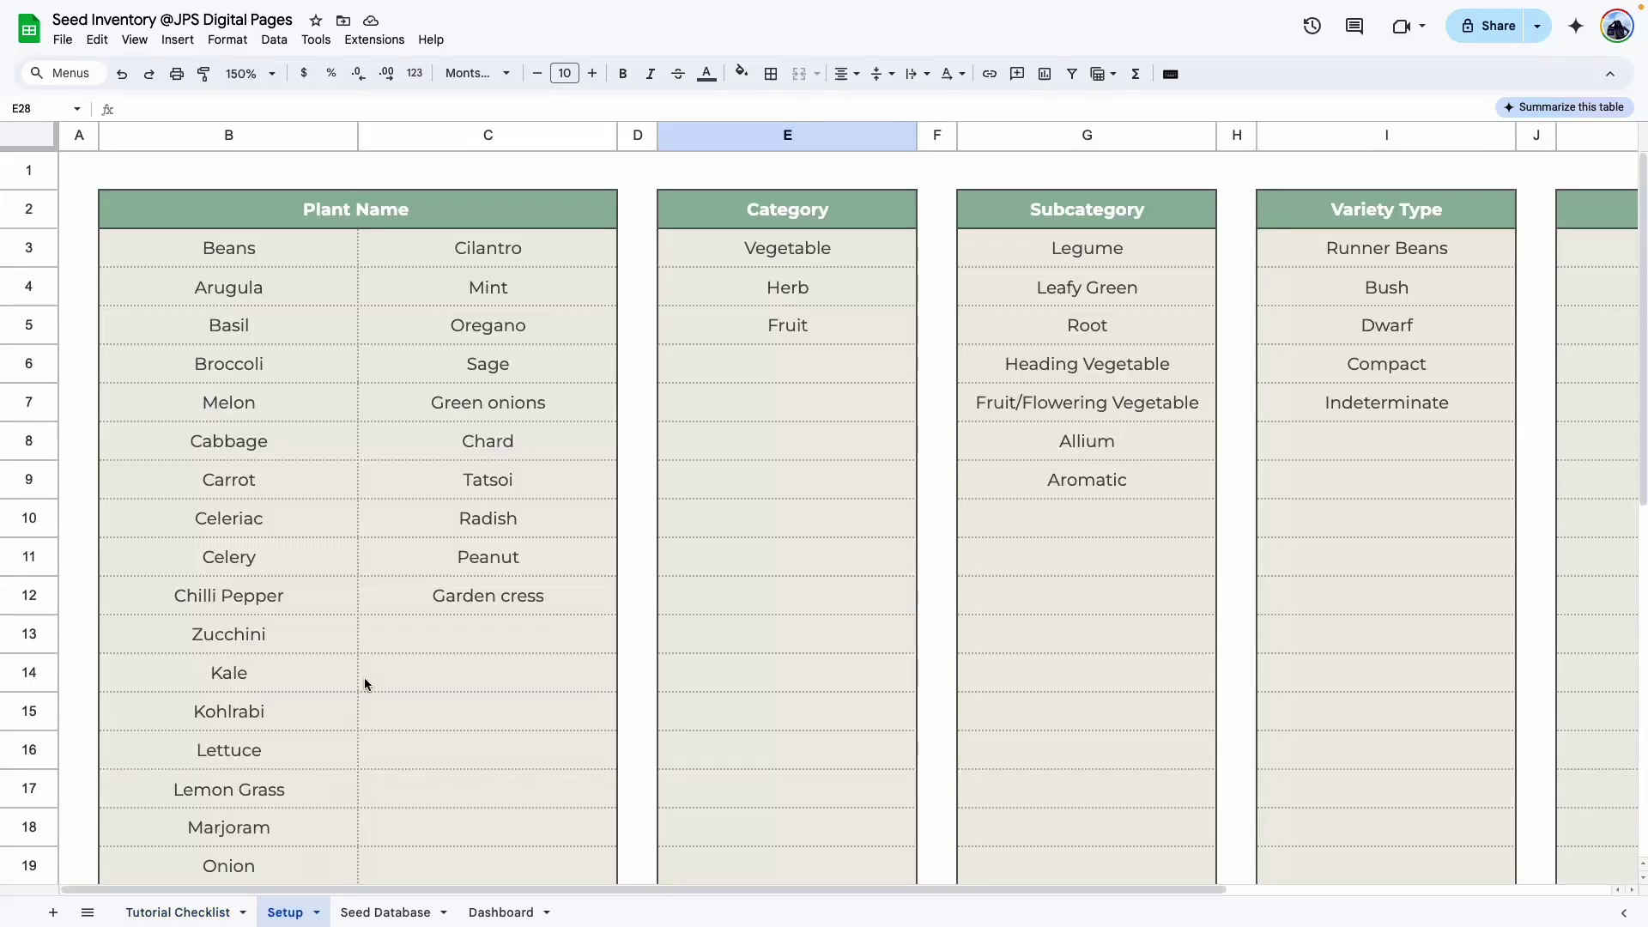
pyautogui.click(249, 74)
pyautogui.click(246, 188)
pyautogui.click(265, 676)
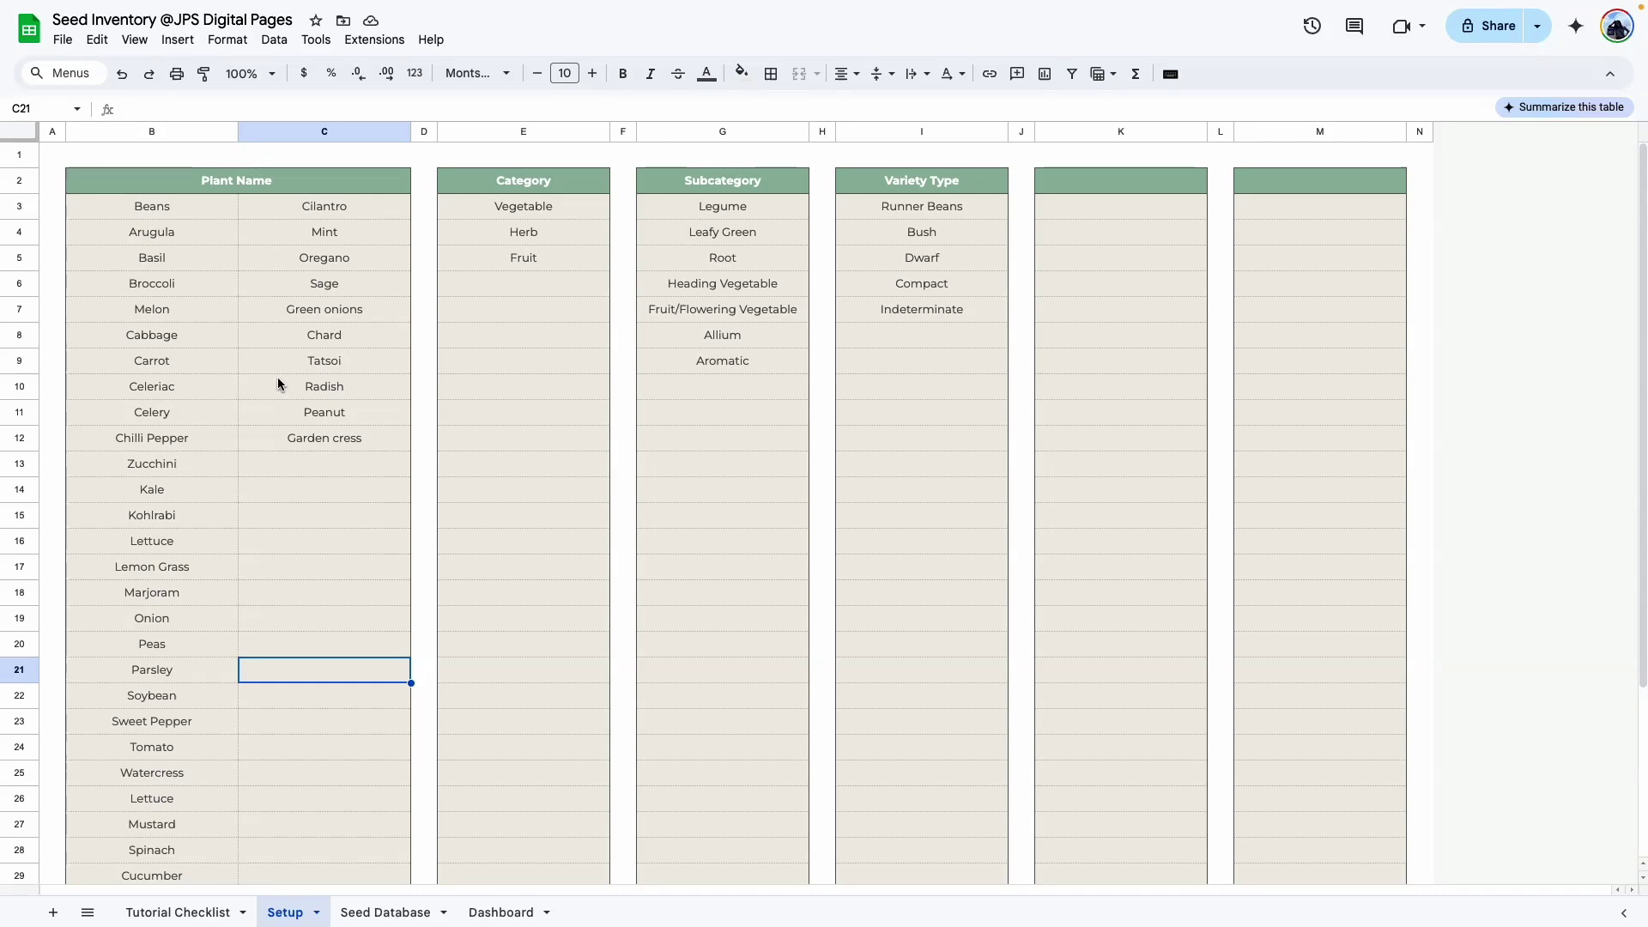
# Examine the Seed Database columns, and the Dashboard's charts and summary tables down to the lower sections.
pyautogui.click(385, 911)
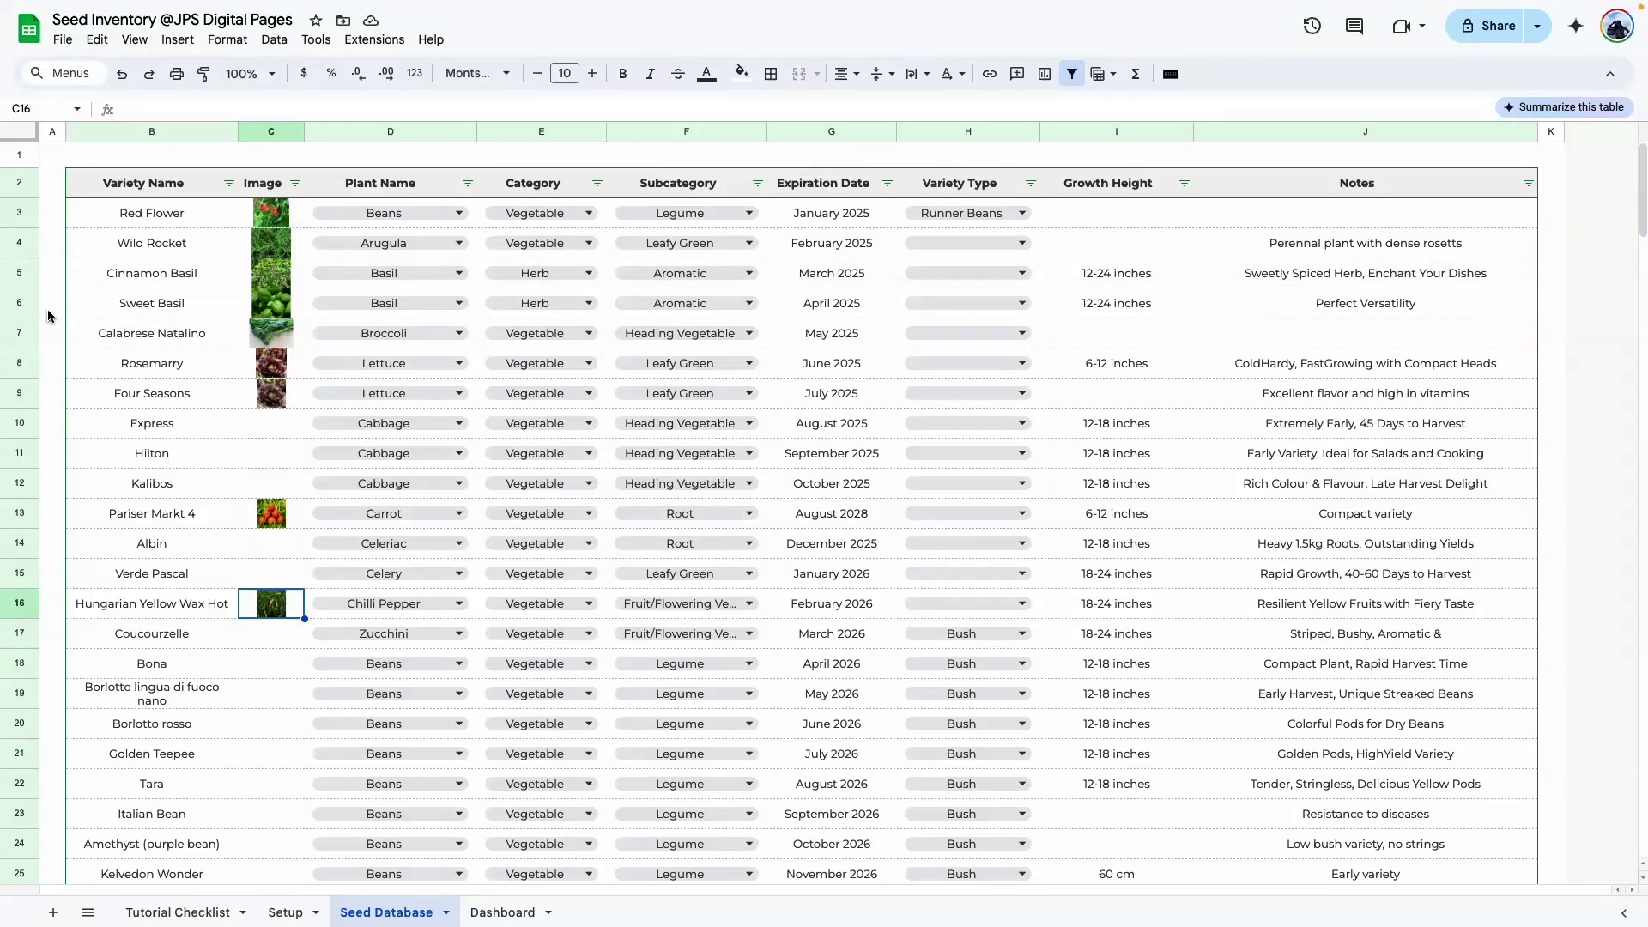
pyautogui.click(516, 918)
pyautogui.scroll(-3, 442, 864)
pyautogui.click(409, 859)
pyautogui.scroll(3, 408, 845)
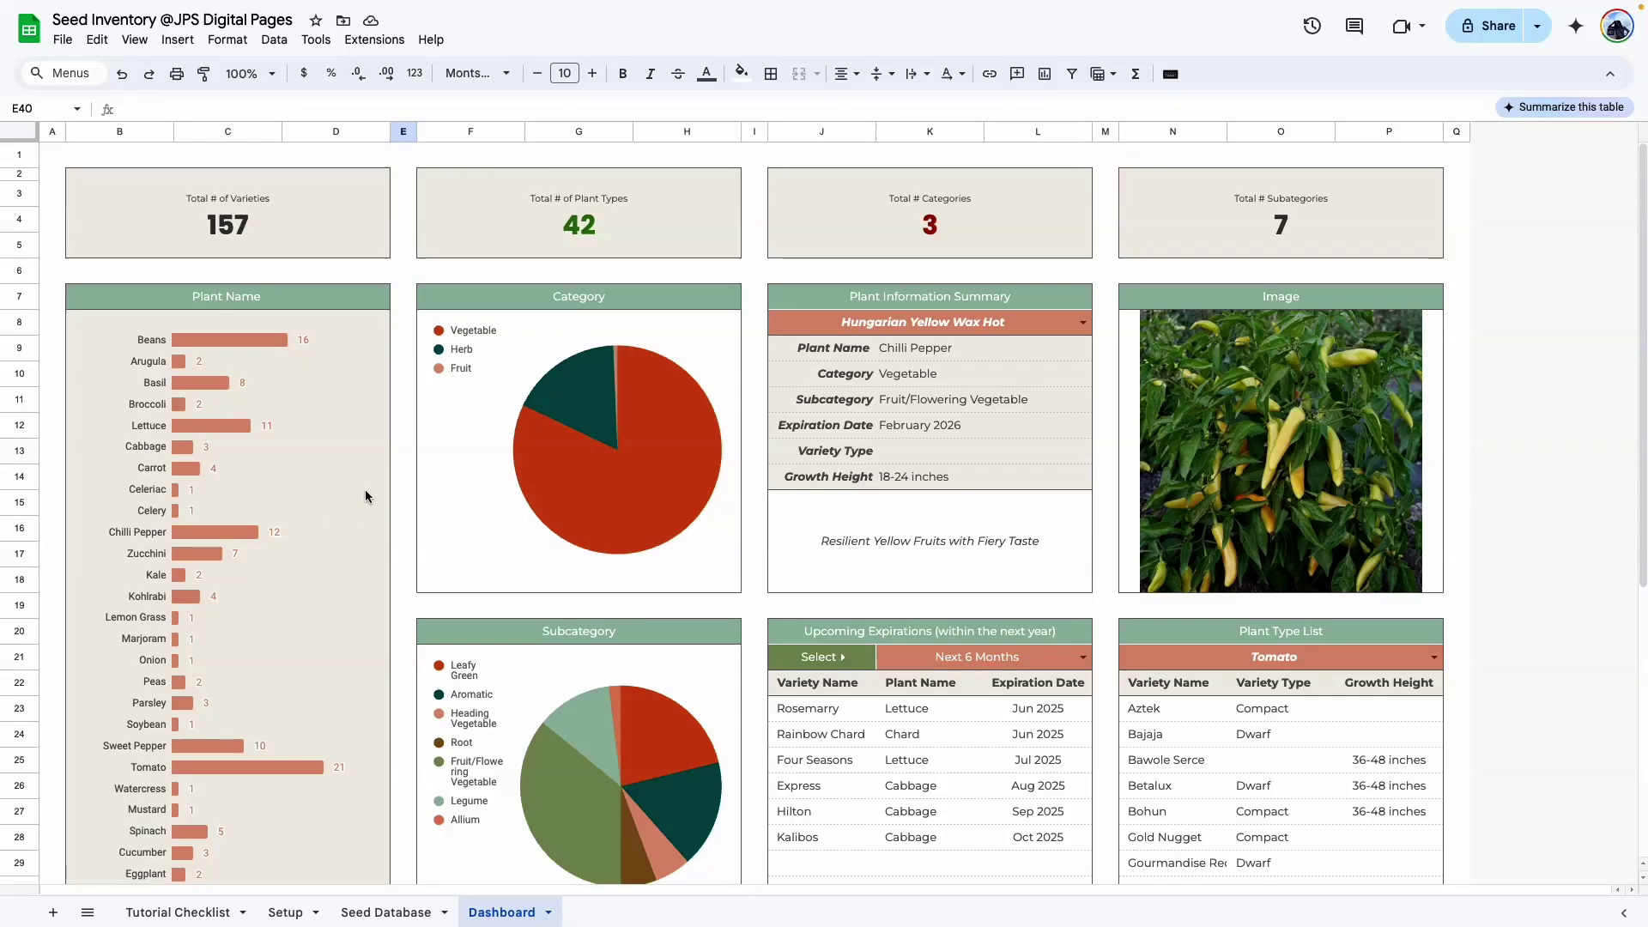
pyautogui.scroll(-5, 745, 578)
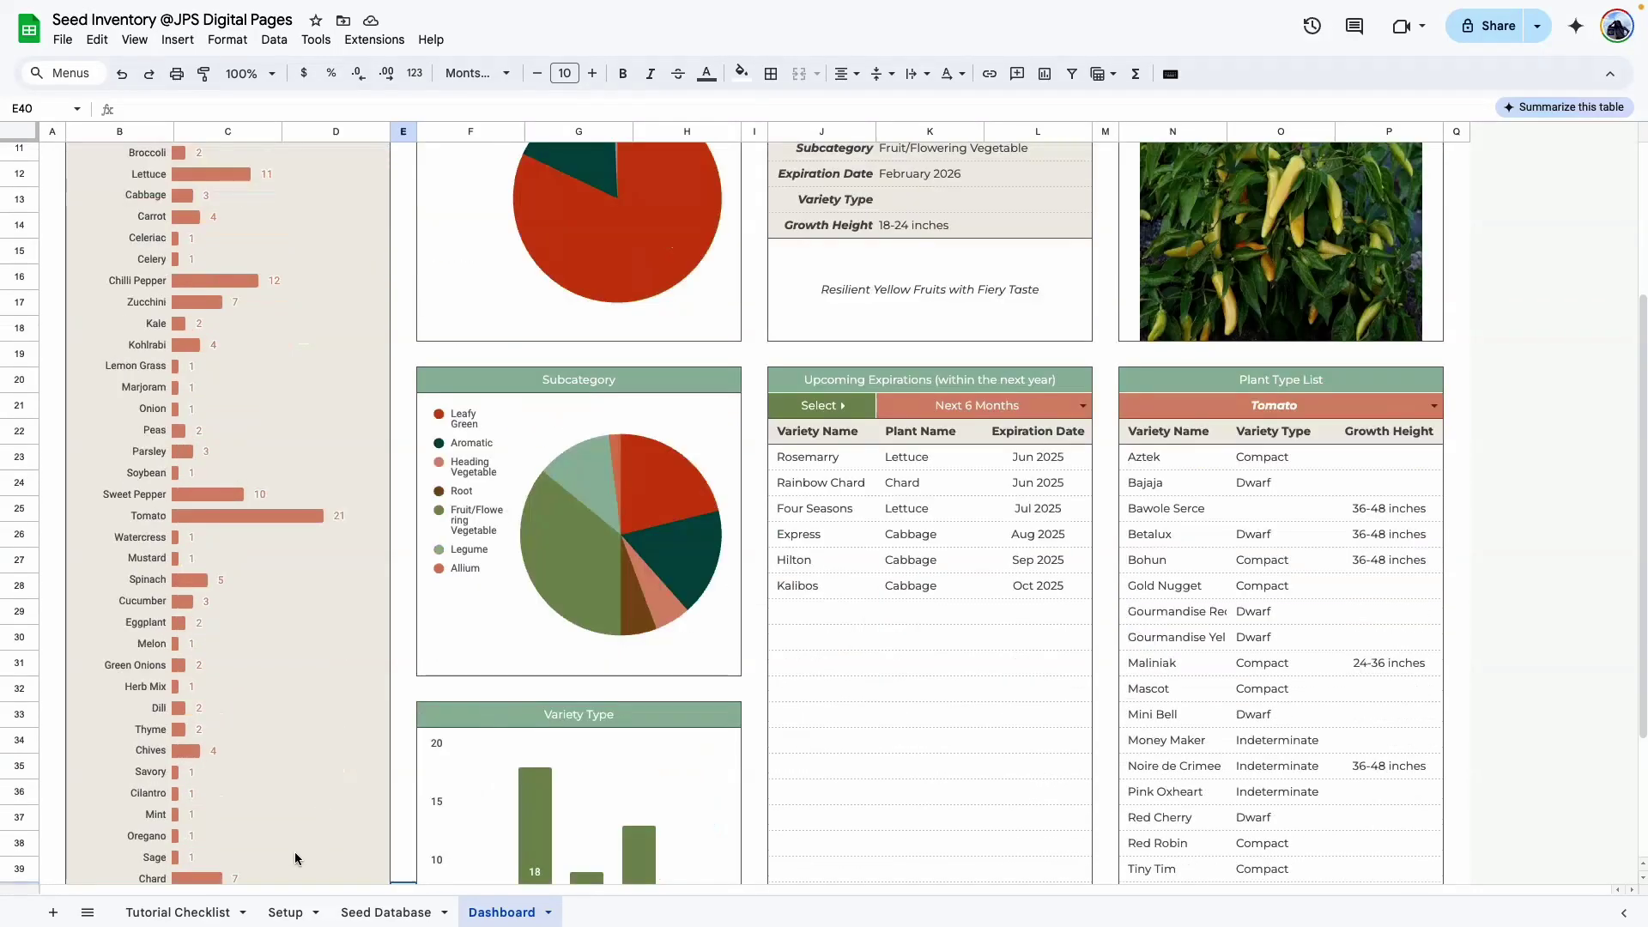
# Enlarge the Tutorial Checklist sheet to 150% and mark the Template overview item as done.
pyautogui.click(178, 912)
pyautogui.click(272, 75)
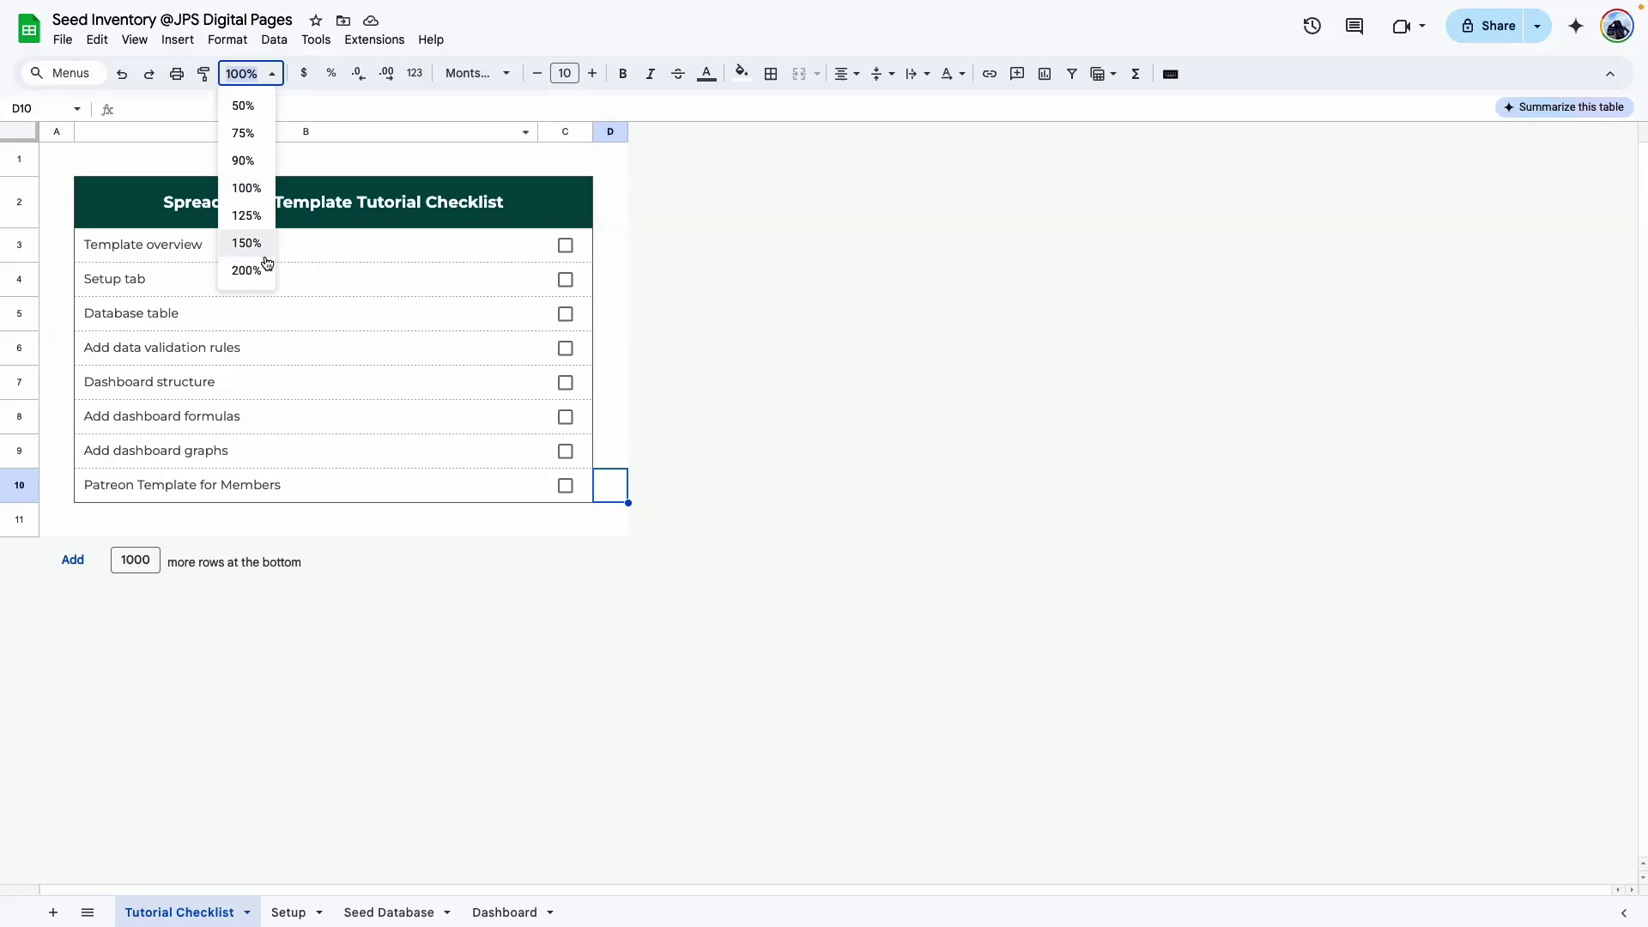
pyautogui.click(257, 241)
pyautogui.click(848, 310)
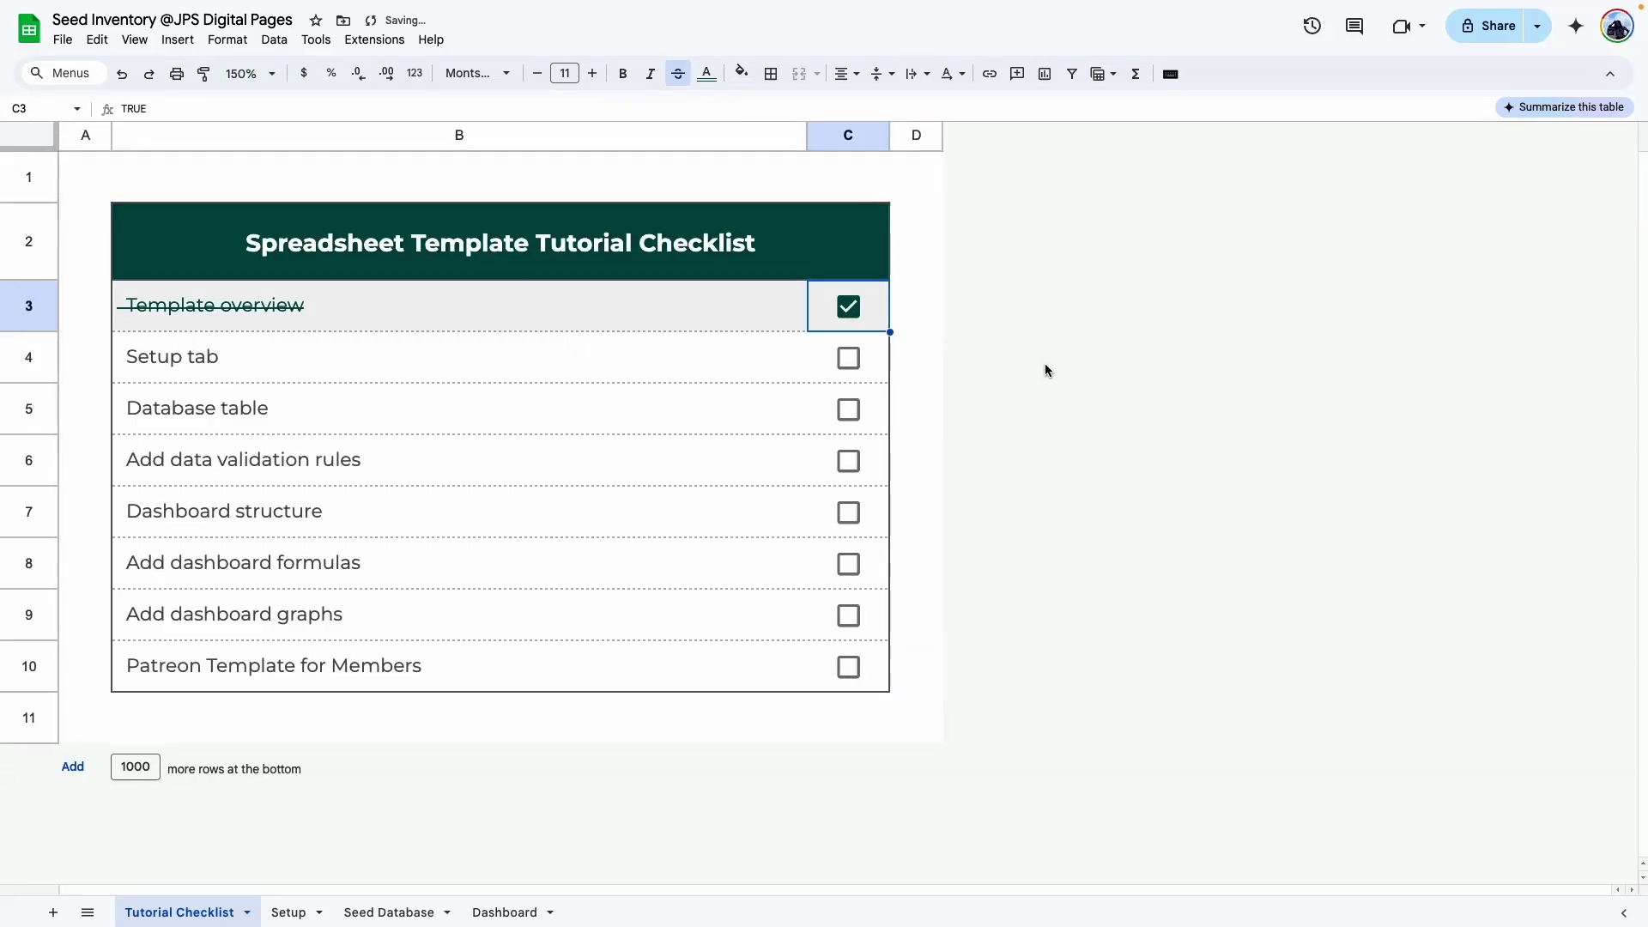
pyautogui.click(739, 388)
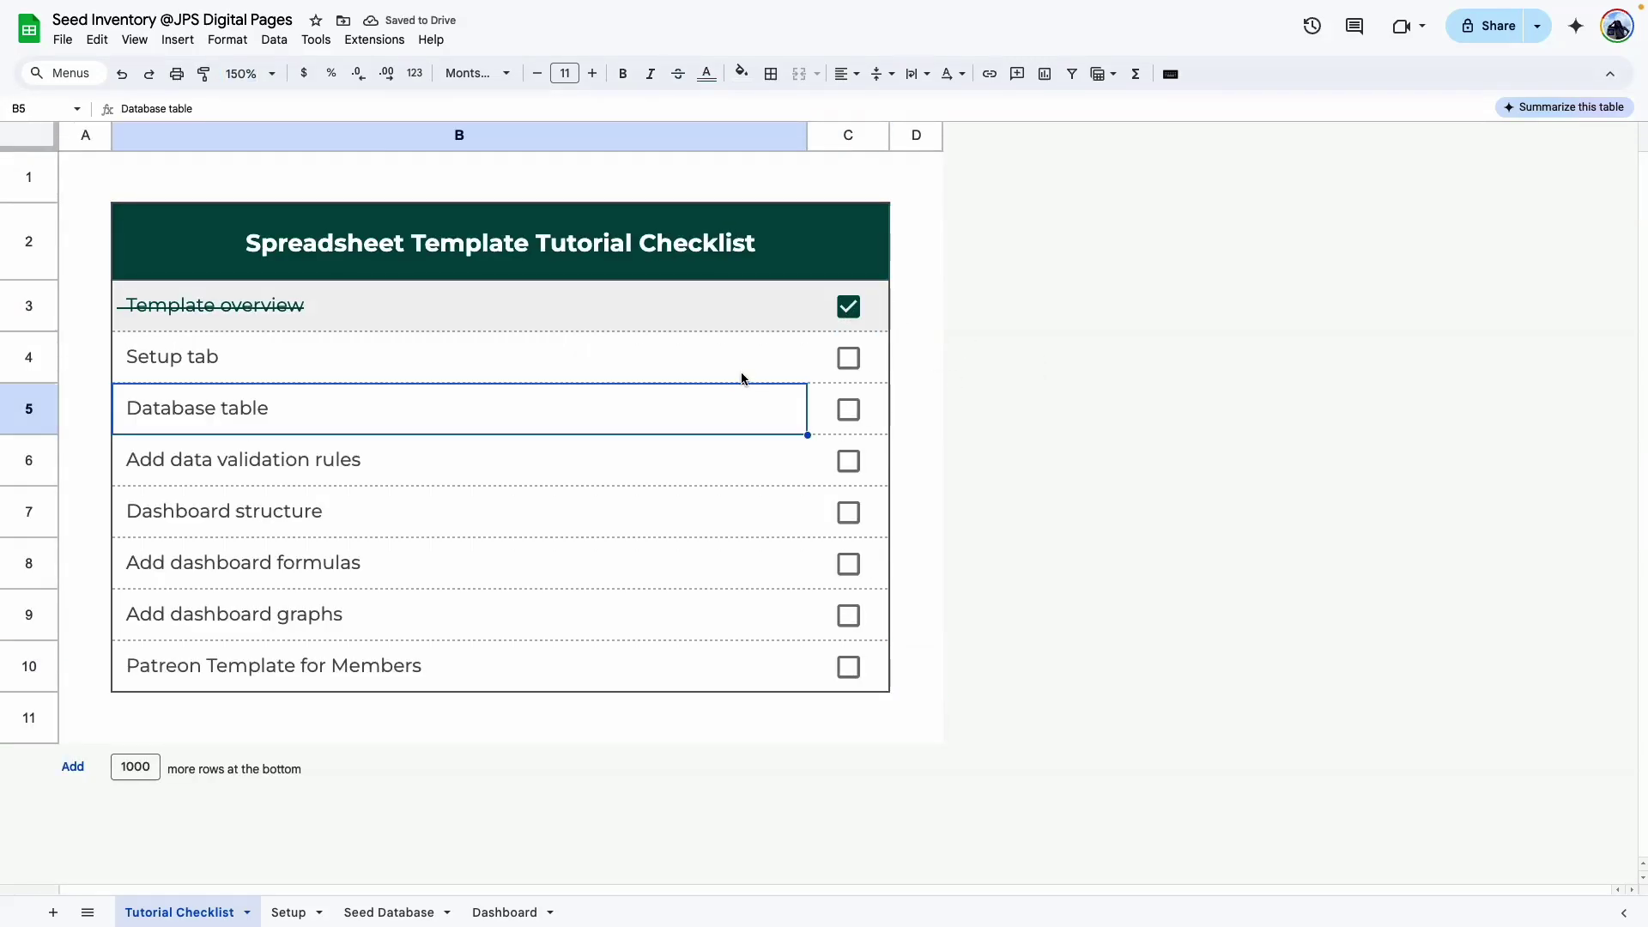
pyautogui.click(744, 376)
# Restore the zoom to 100% on the Setup sheet and insert a new blank sheet directly after it.
pyautogui.click(287, 910)
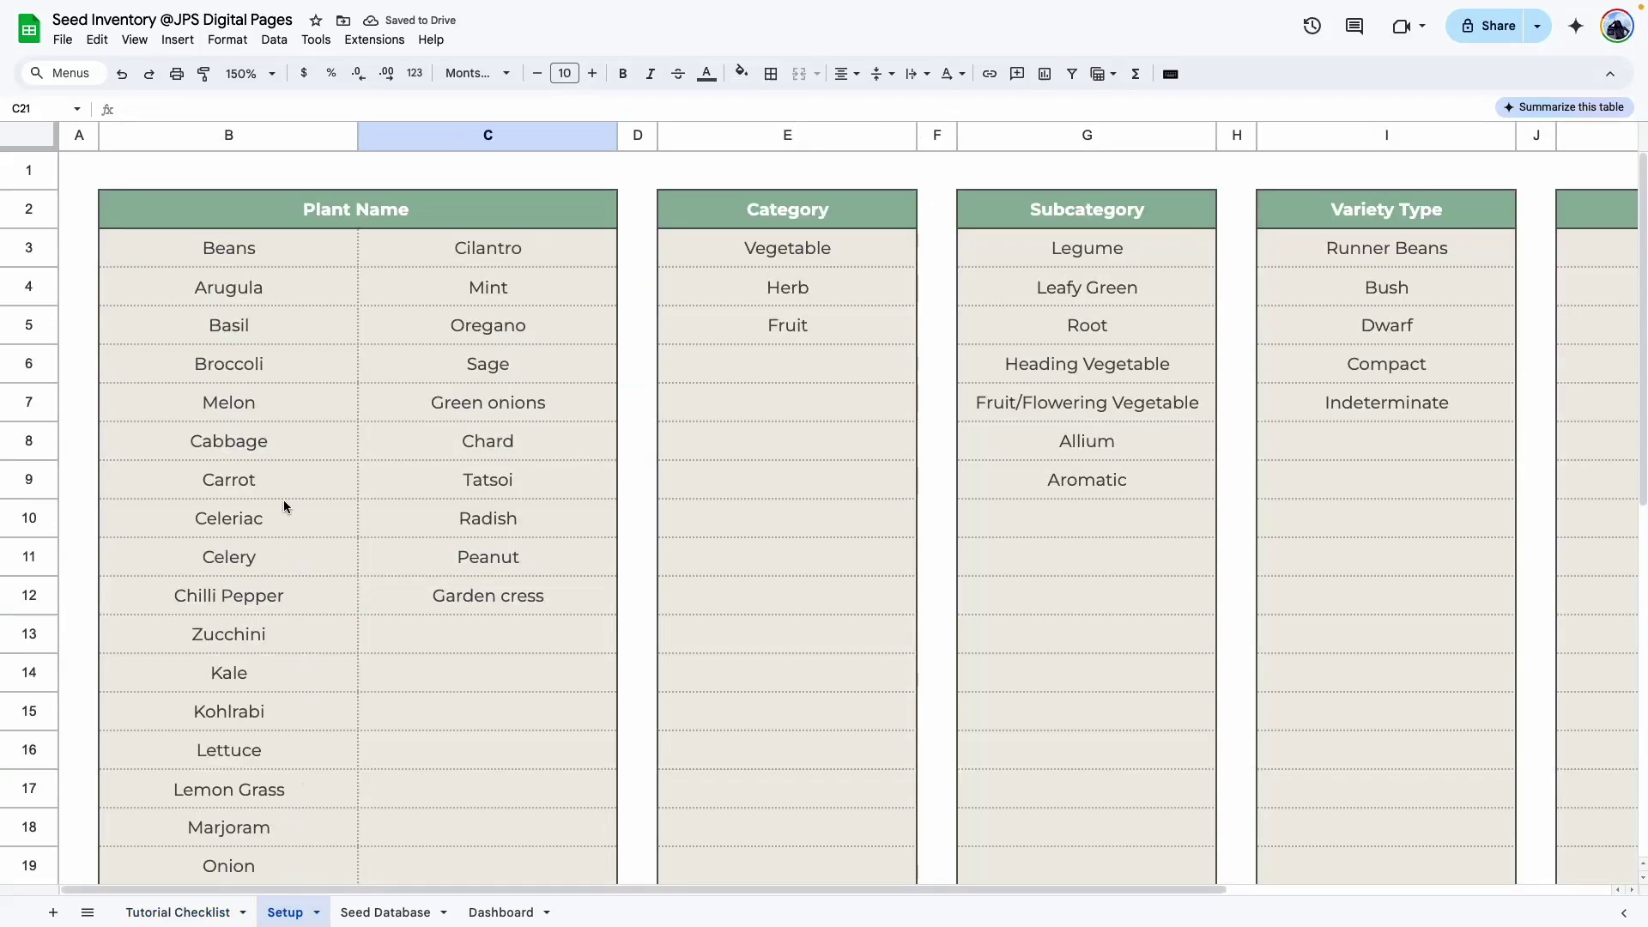
pyautogui.click(269, 74)
pyautogui.click(248, 189)
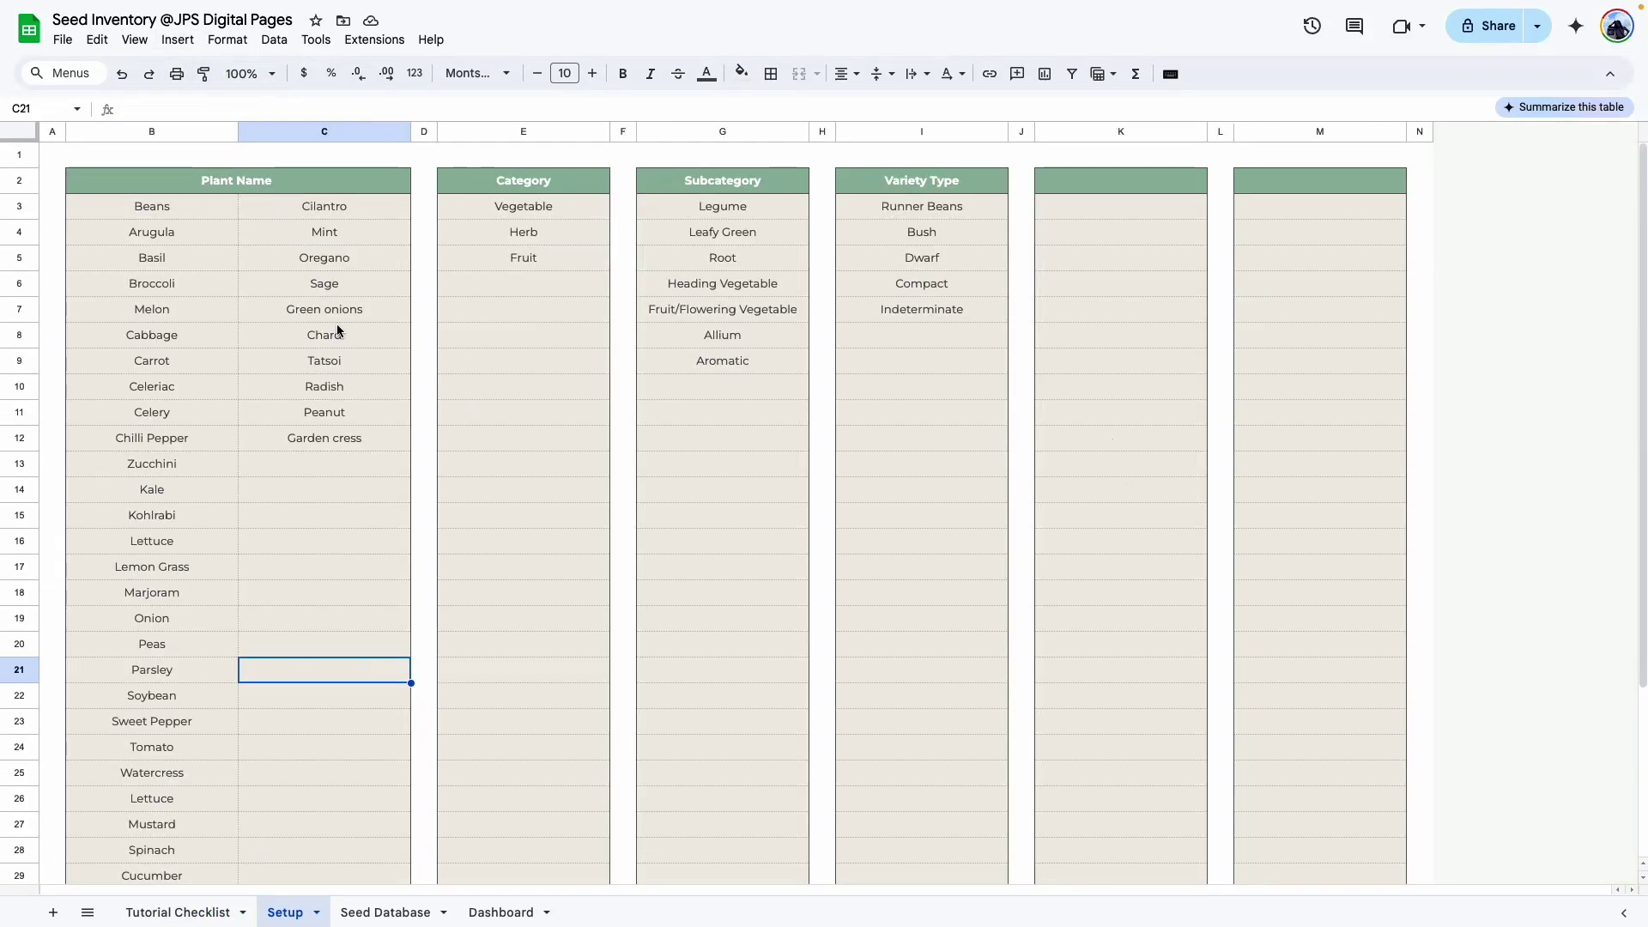
pyautogui.click(56, 913)
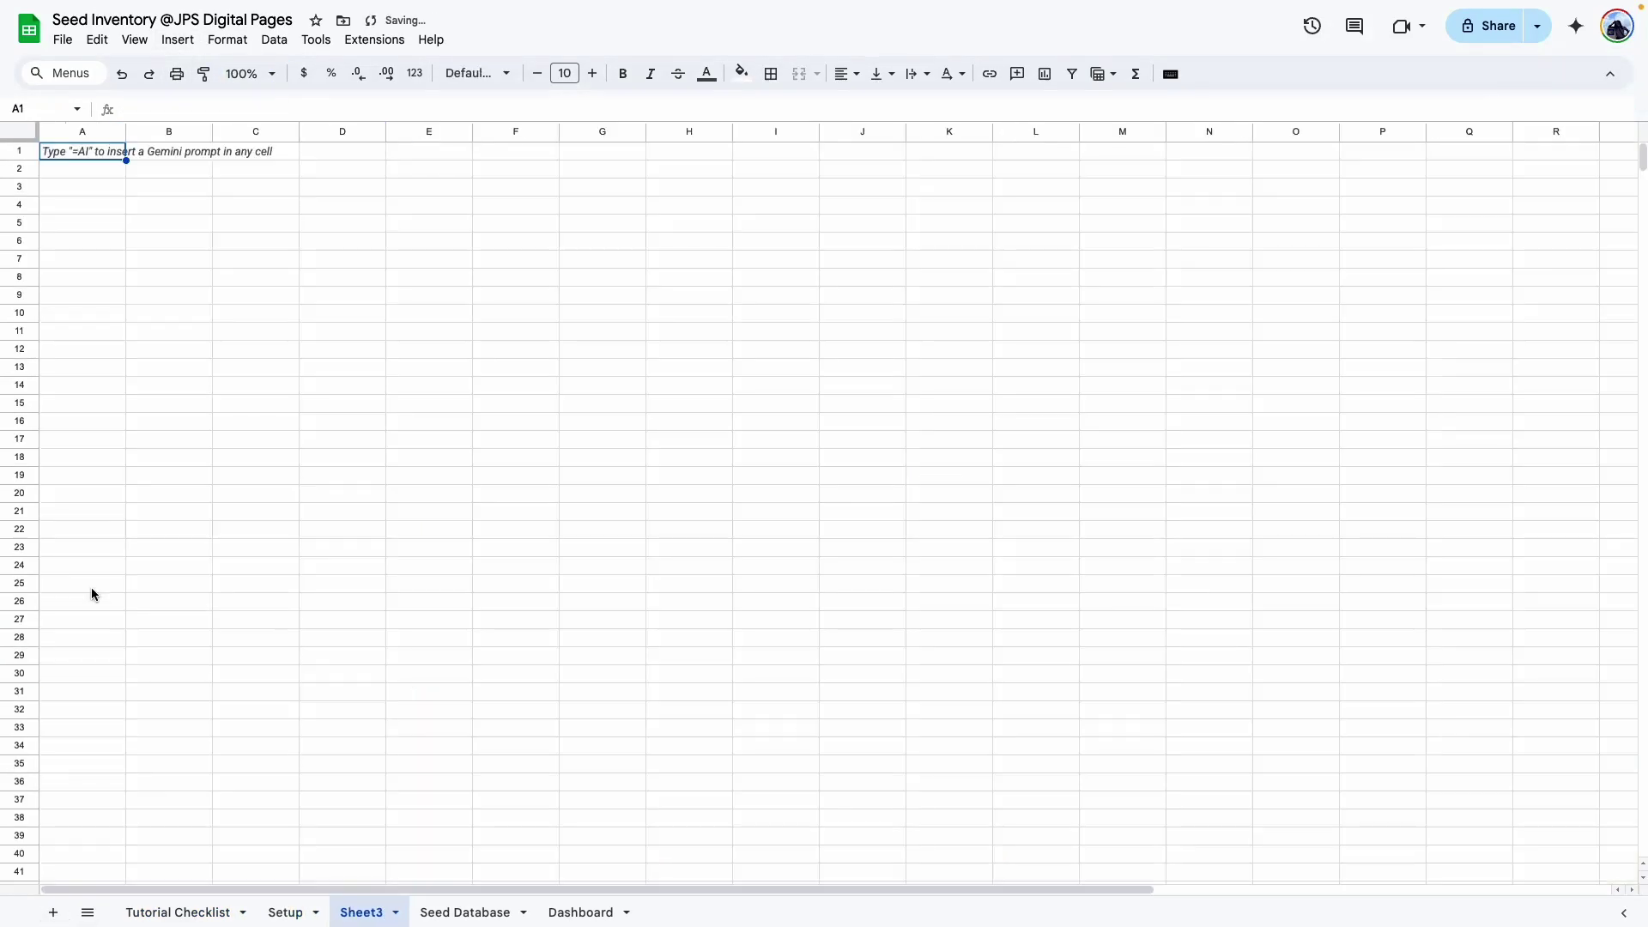
# Apply the Montserrat font to all cells of the new sheet and center their contents horizontally and vertically.
pyautogui.click(21, 133)
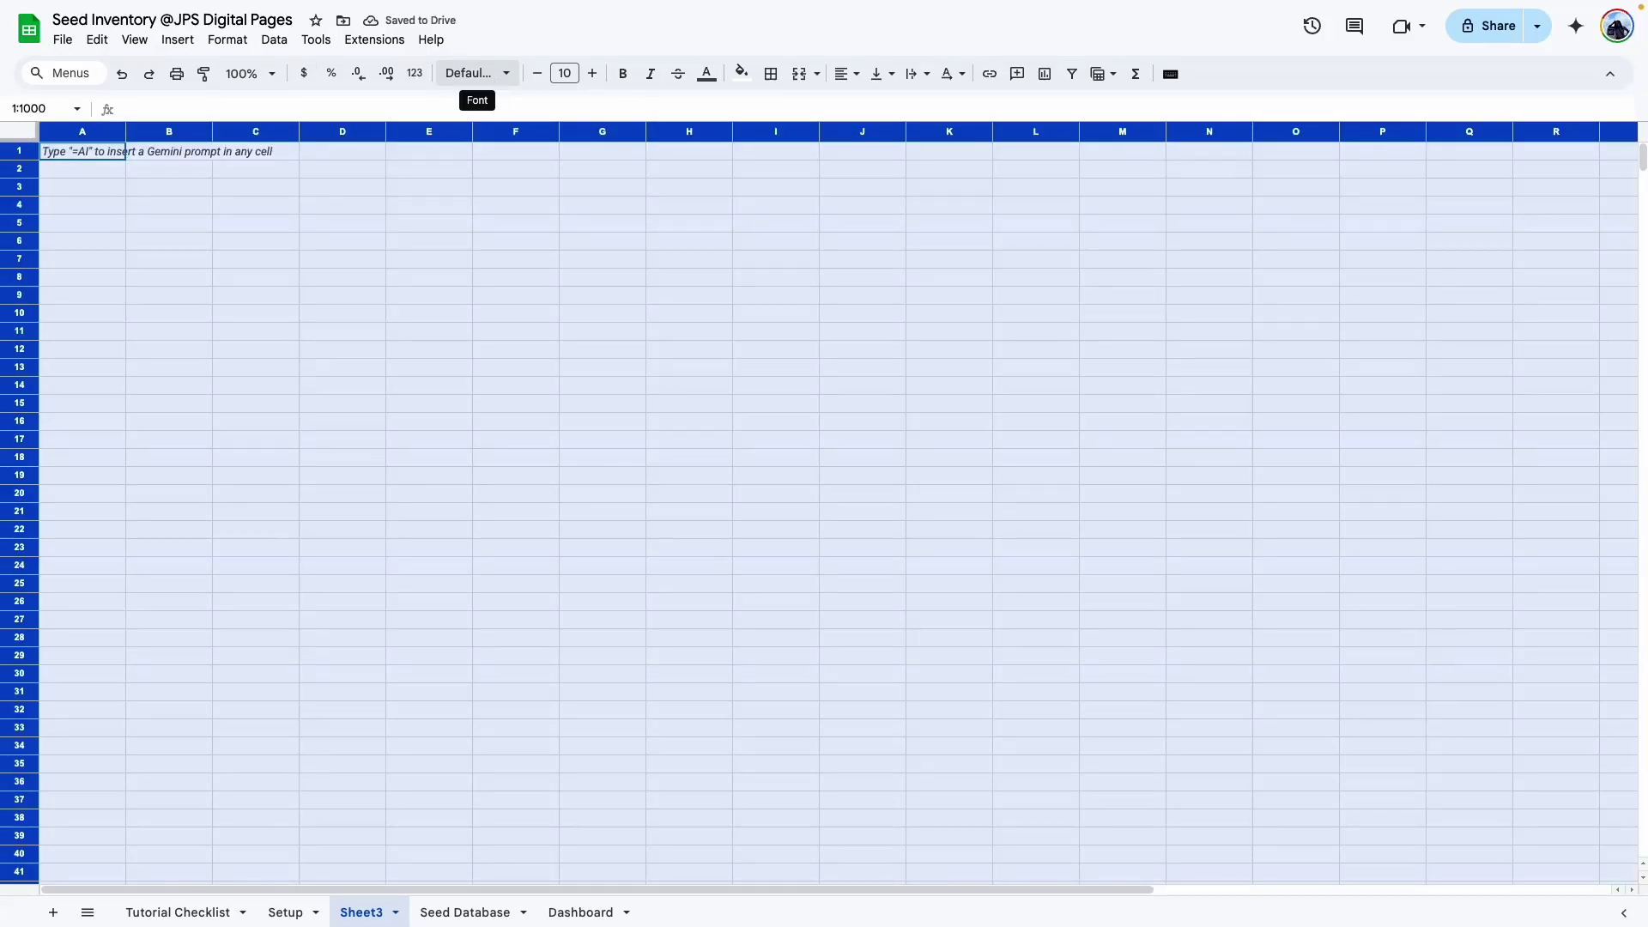
pyautogui.click(491, 77)
pyautogui.click(507, 244)
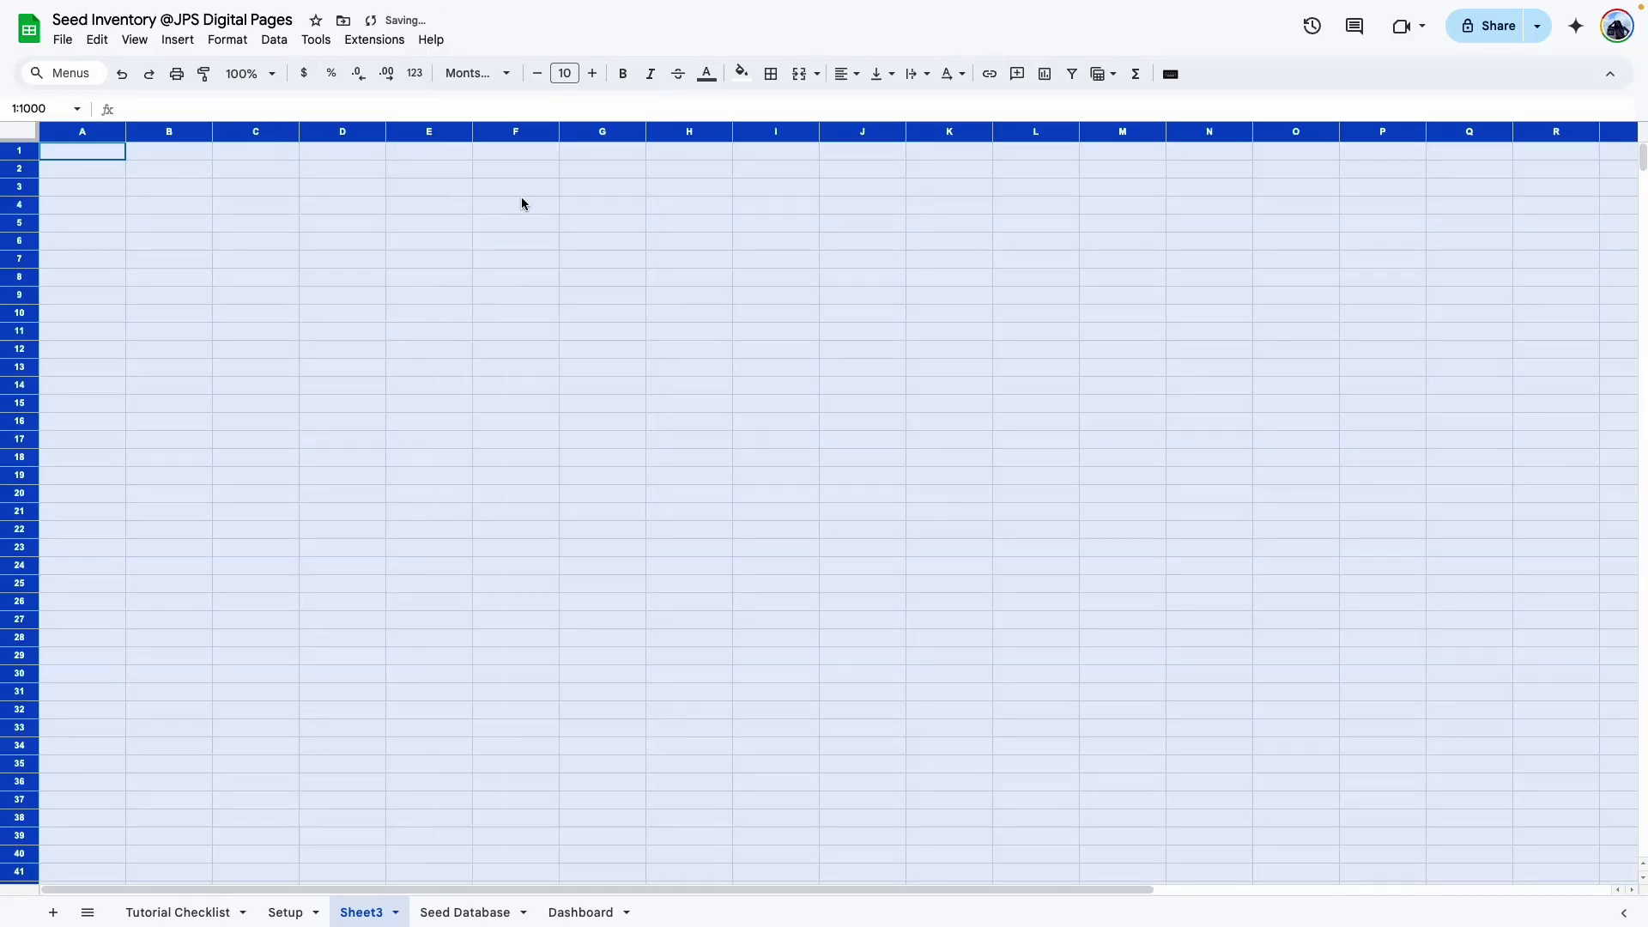
pyautogui.click(847, 73)
pyautogui.click(872, 106)
pyautogui.click(882, 74)
pyautogui.click(910, 107)
pyautogui.click(786, 339)
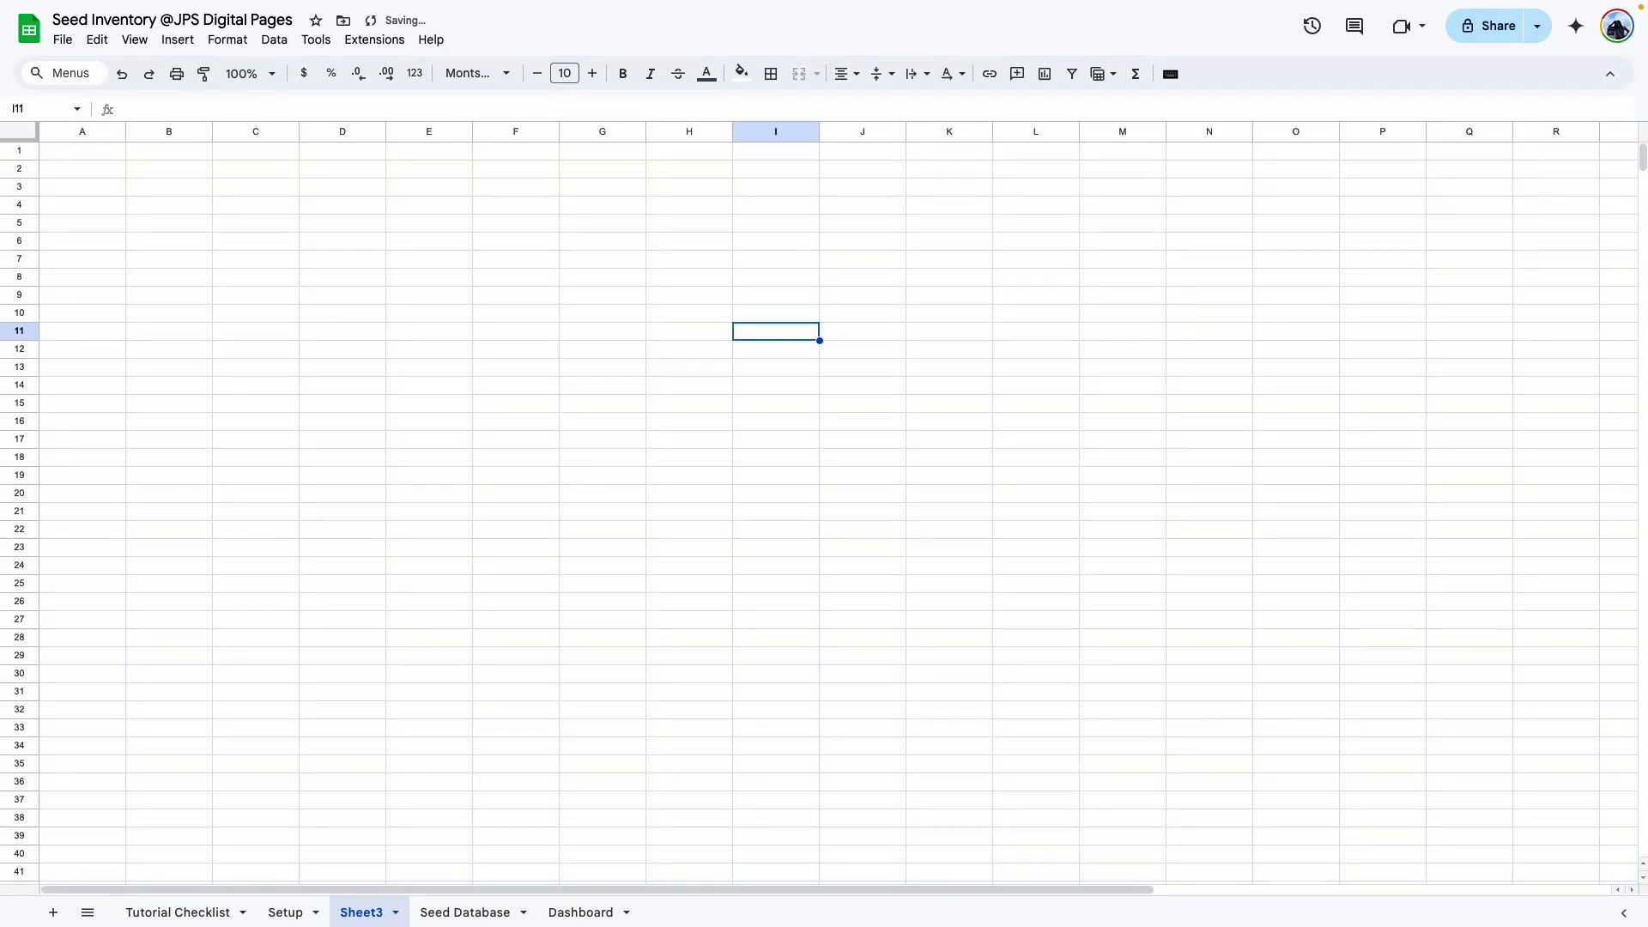
# Check the extent of the Setup sheet and delete columns O to Z from the new sheet.
pyautogui.click(284, 911)
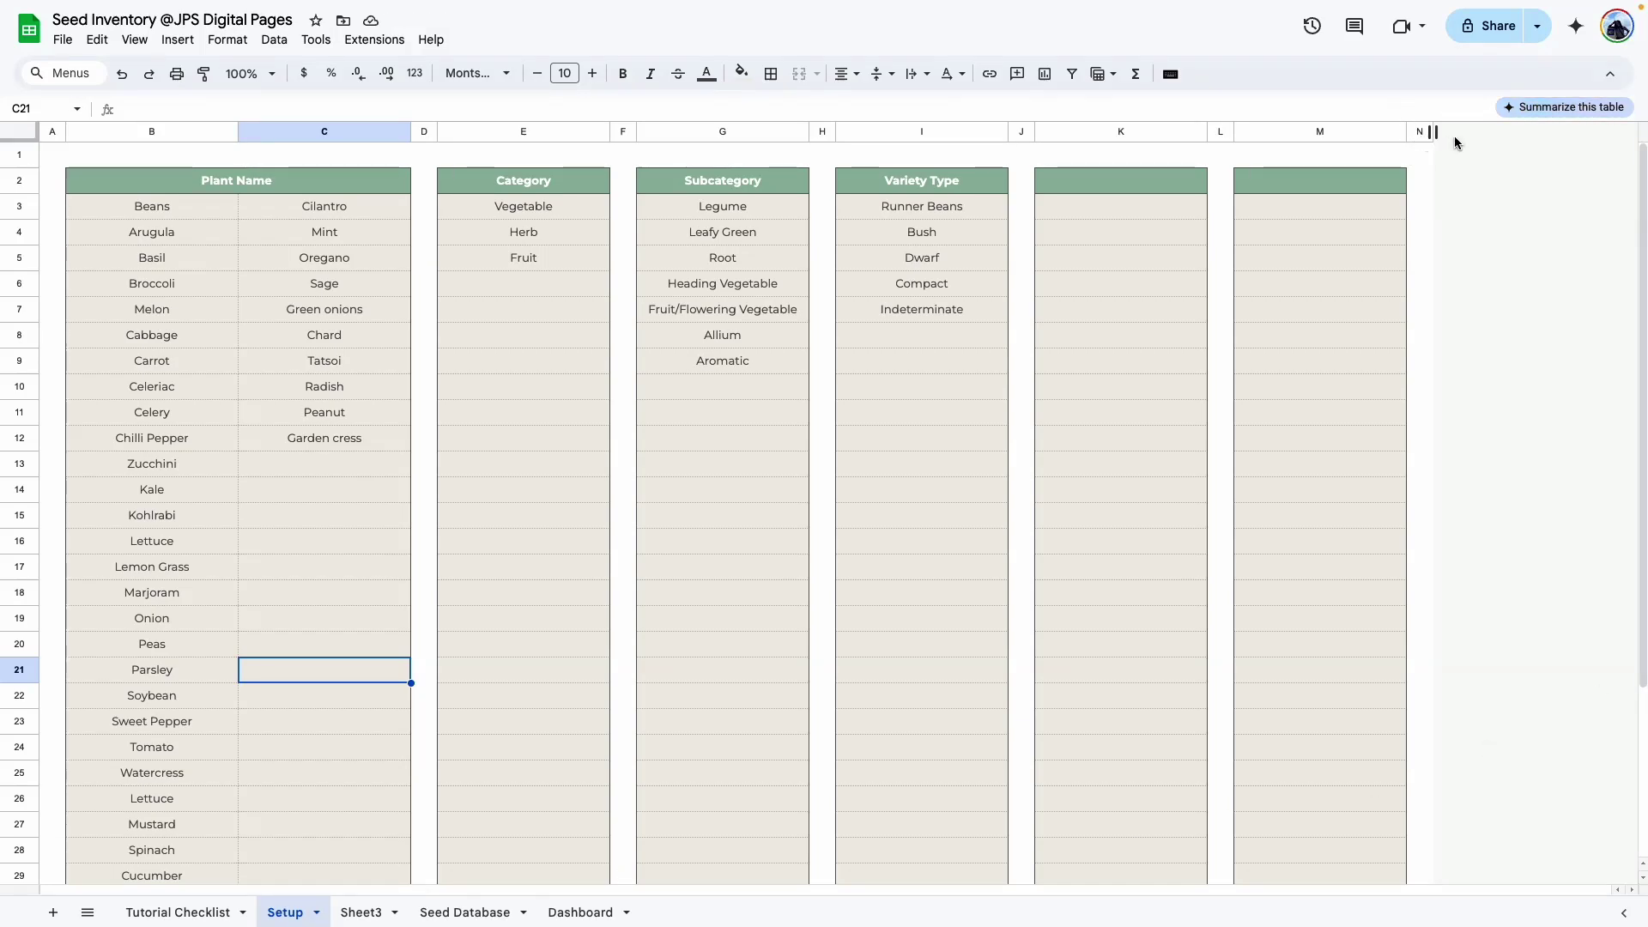
pyautogui.scroll(-5, 383, 684)
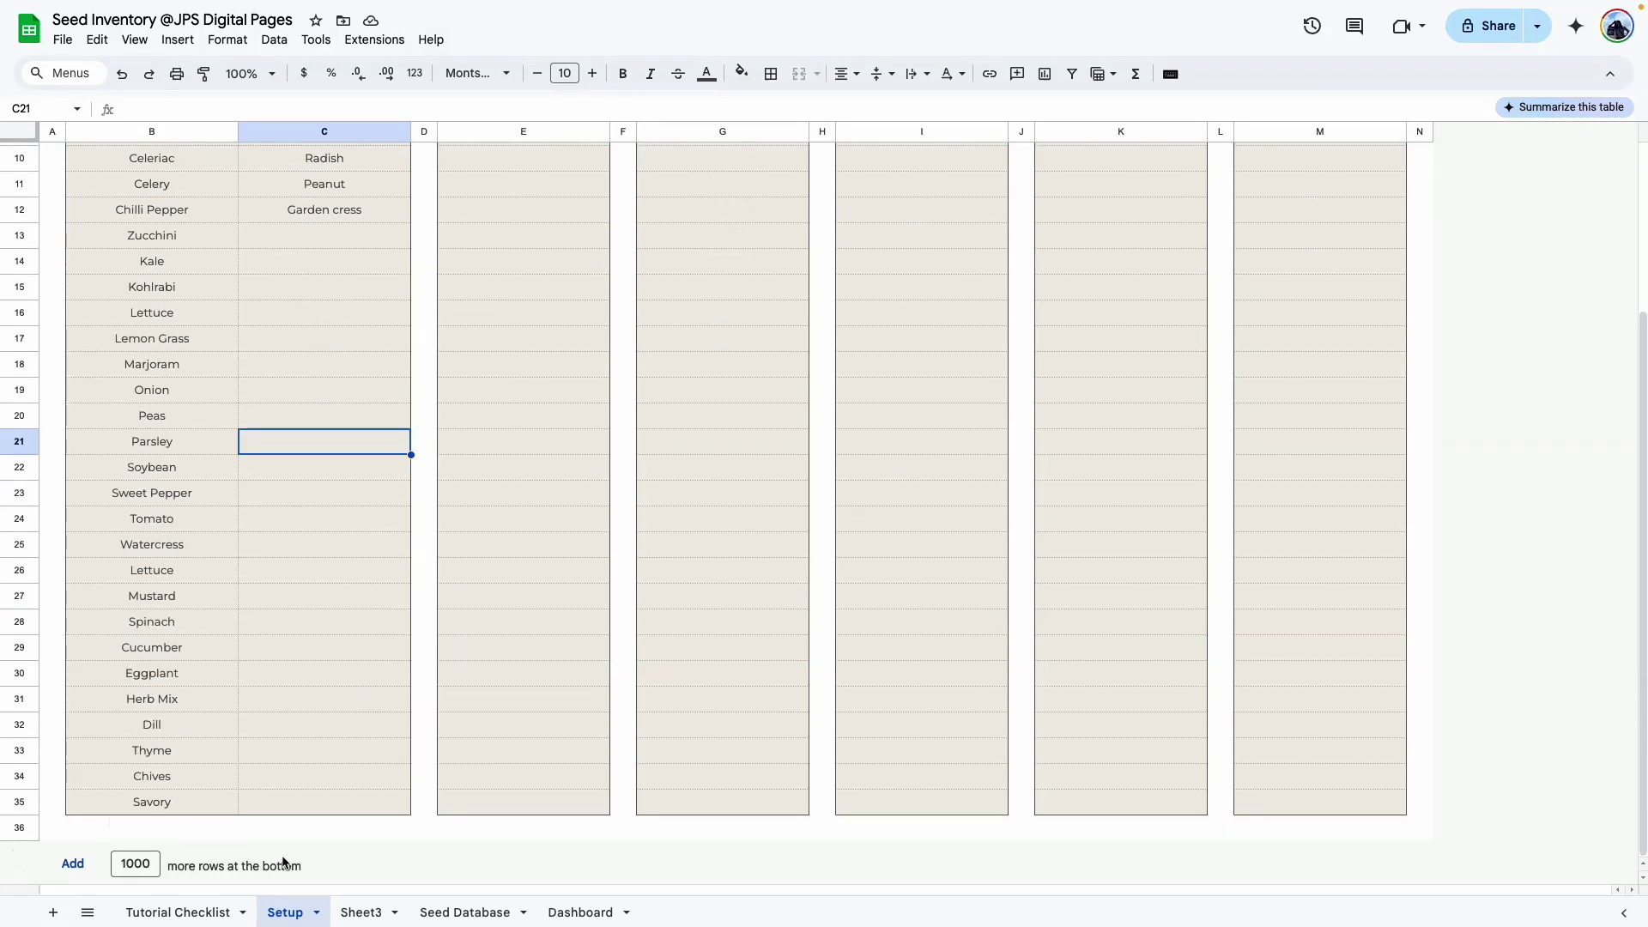
pyautogui.click(355, 916)
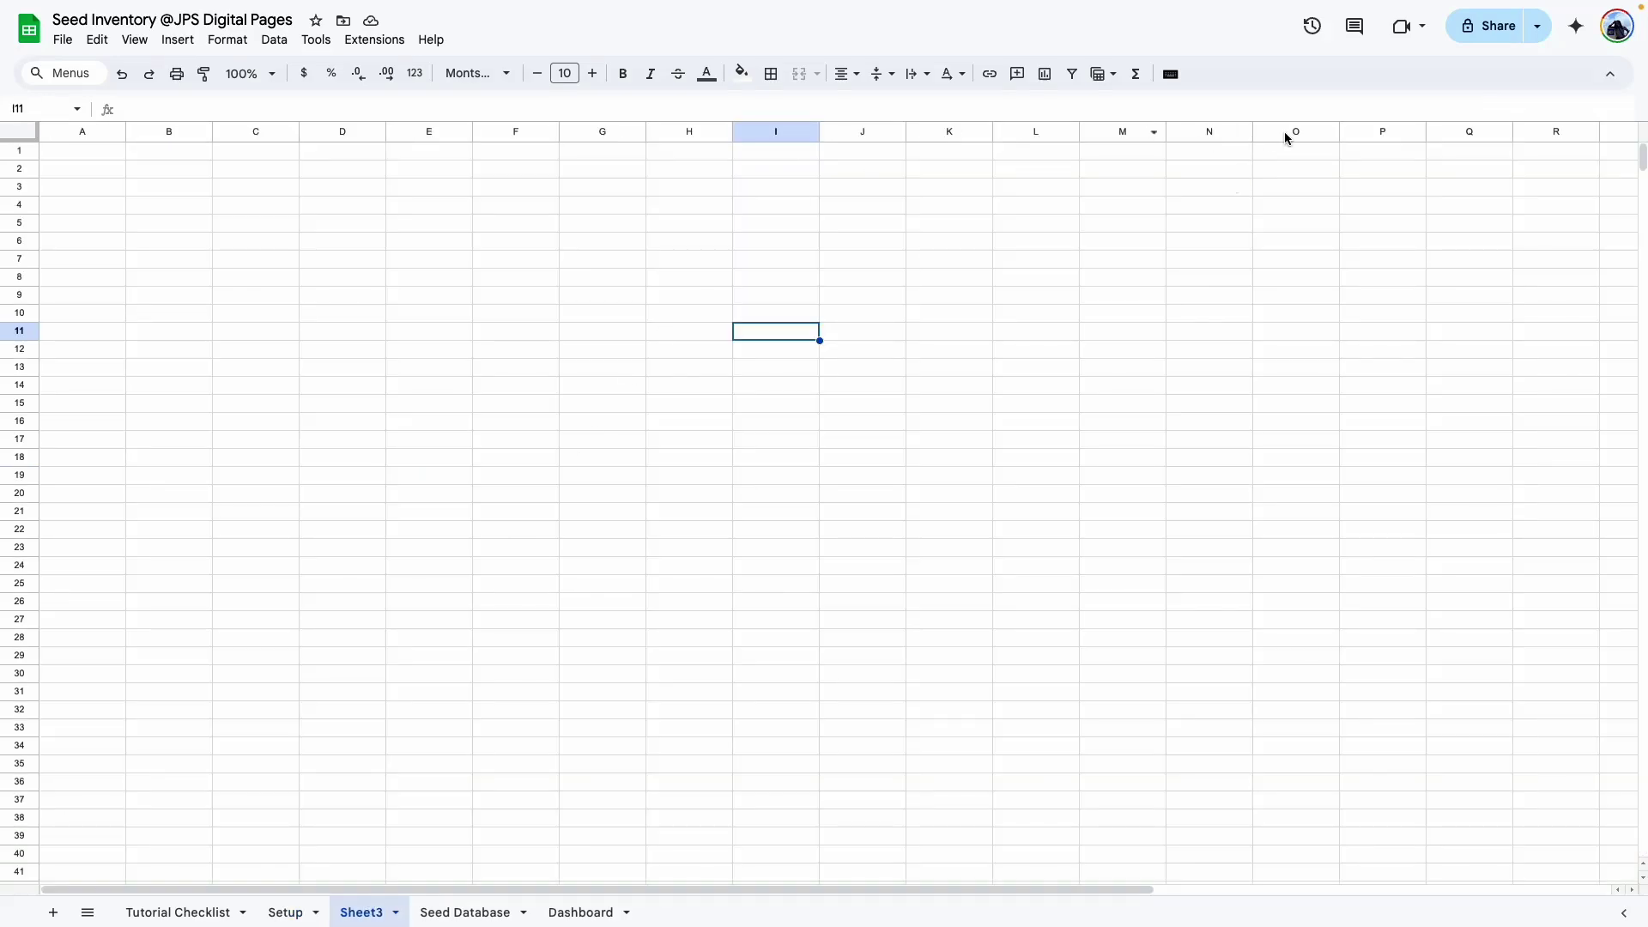
pyautogui.moveTo(1278, 132); pyautogui.dragTo(1632, 131)
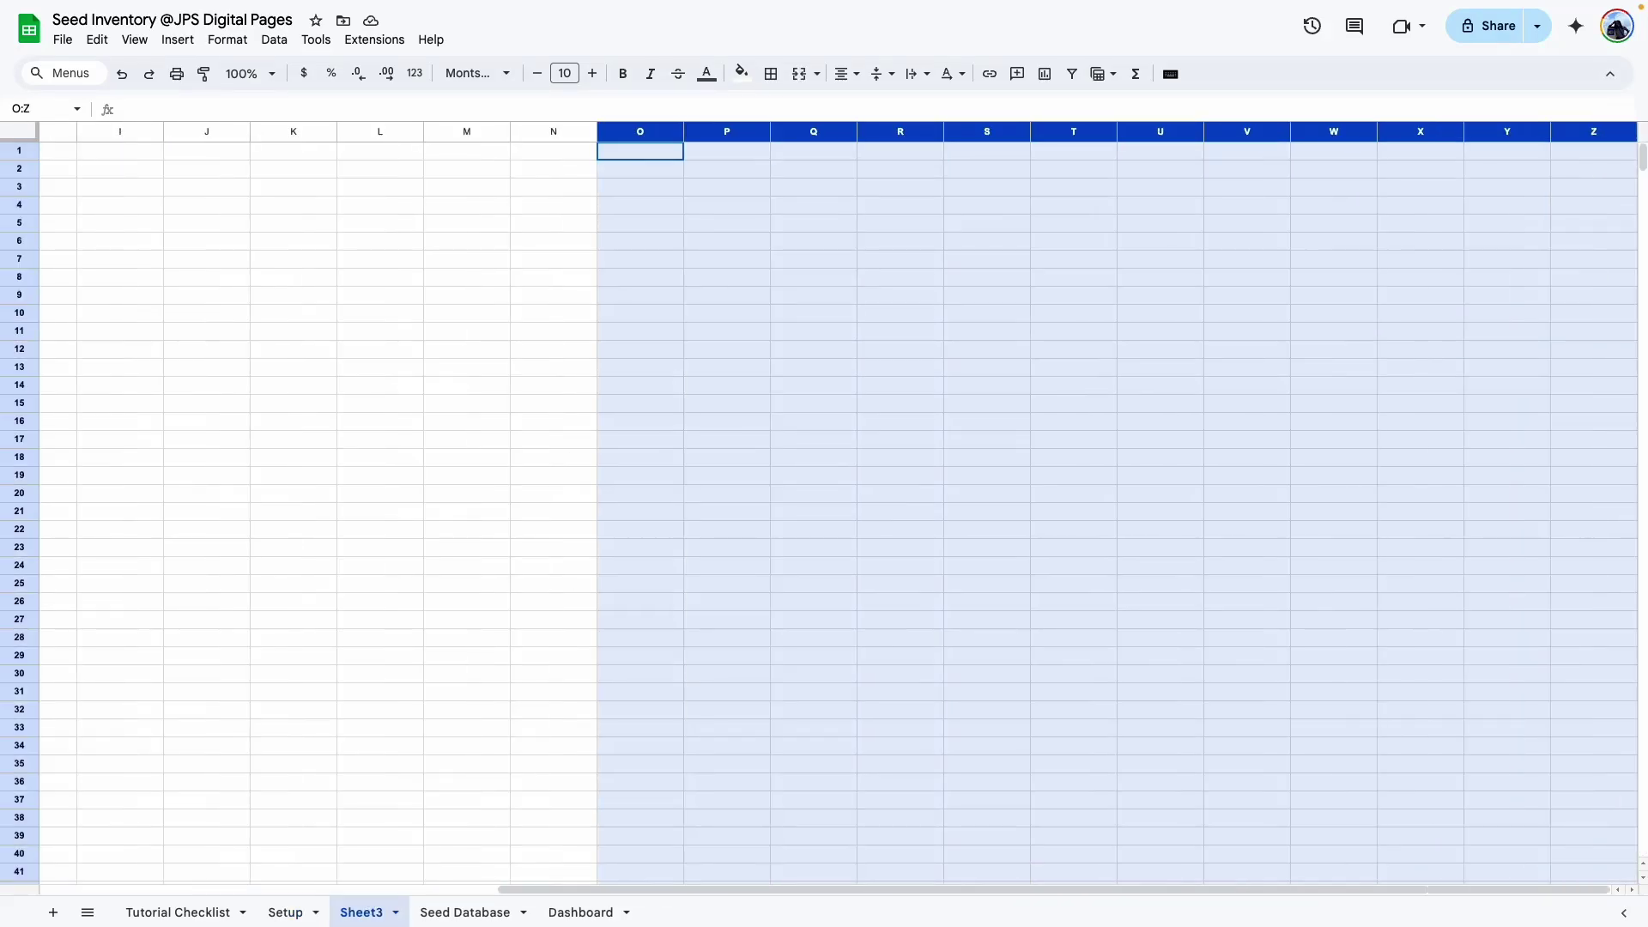
pyautogui.rightClick(647, 131)
pyautogui.click(678, 333)
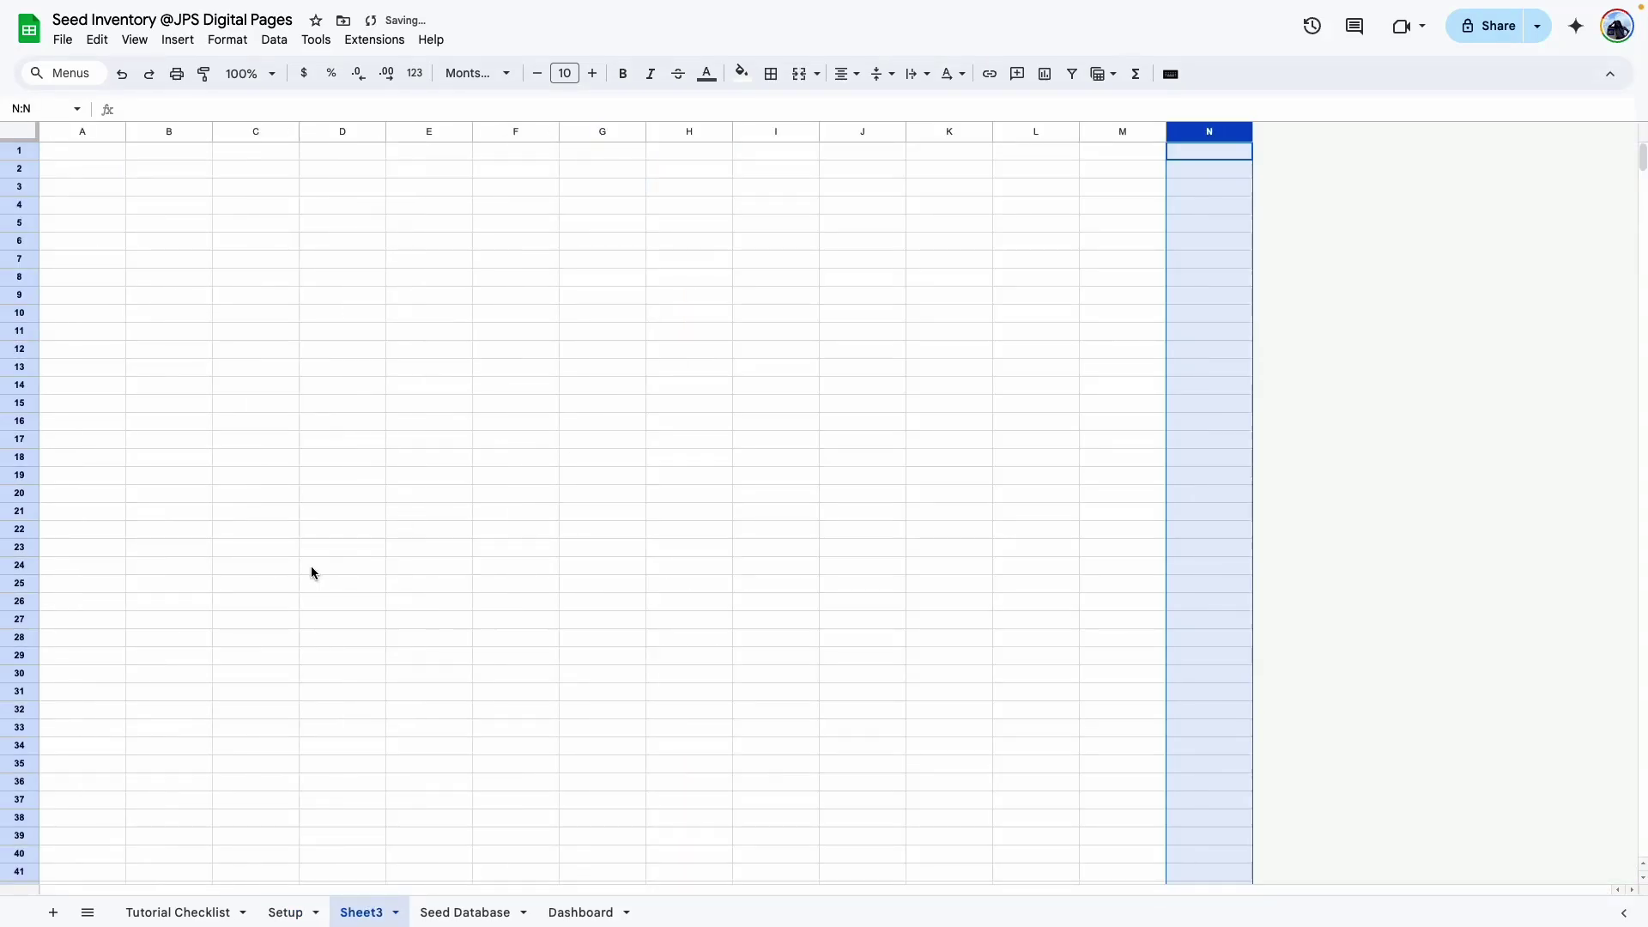
# Delete rows 36 to 1000 from the new sheet.
pyautogui.click(19, 781)
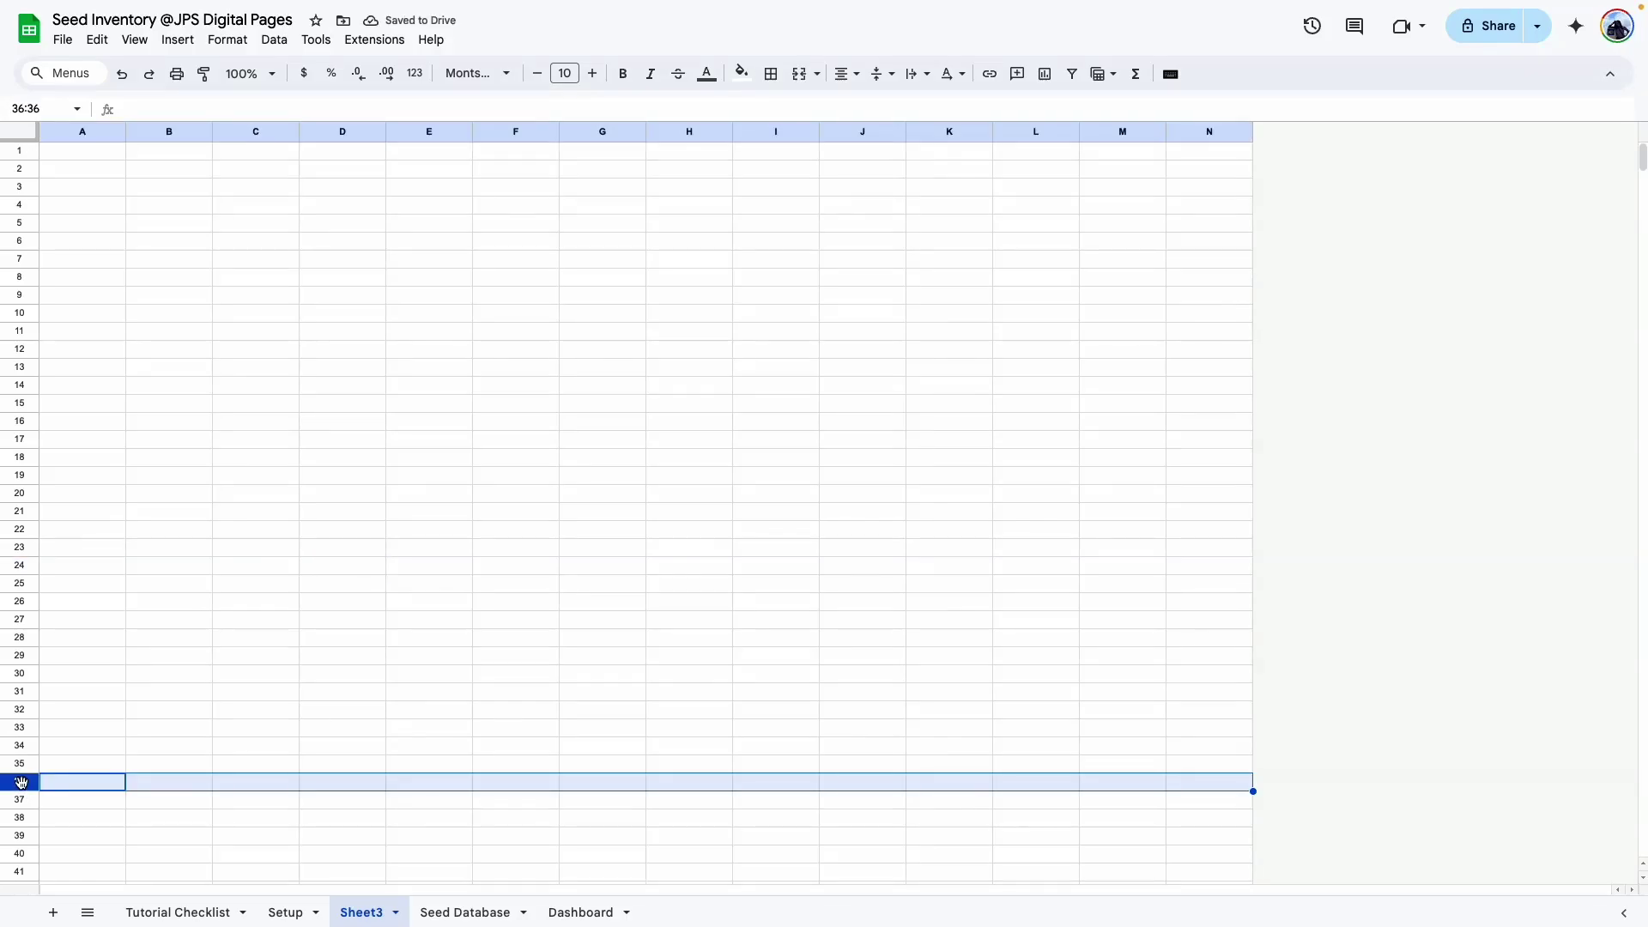
pyautogui.press('super+shift+Down')
pyautogui.rightClick(18, 781)
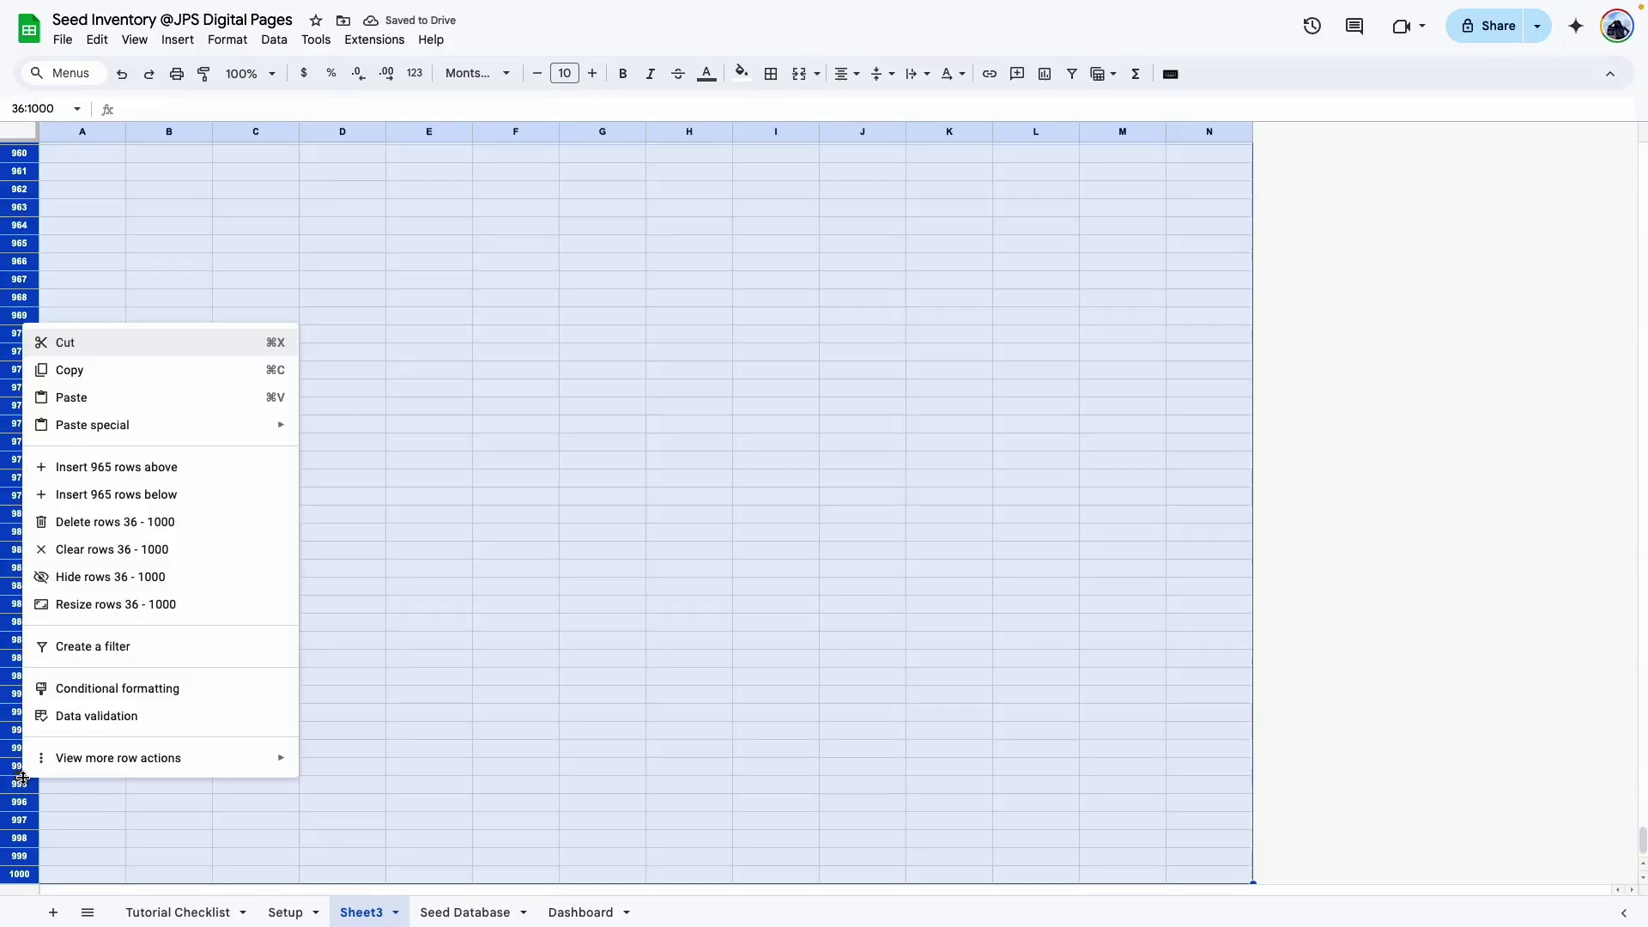
pyautogui.click(115, 523)
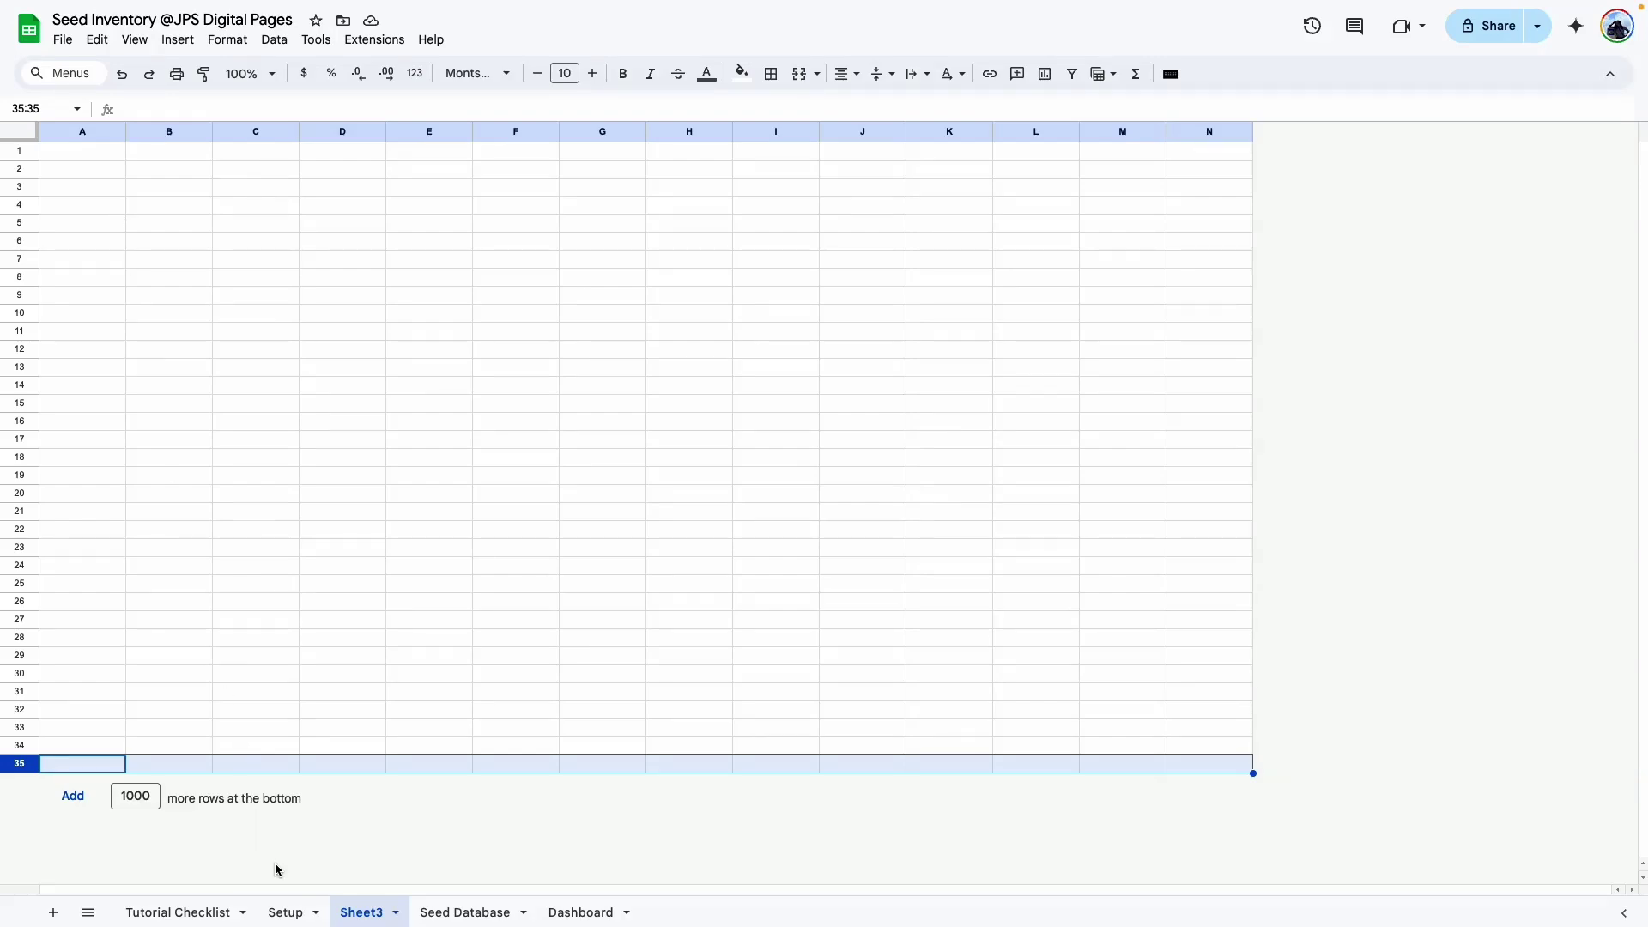
# Set the height of rows 1 to 35 to 30 pixels.
pyautogui.click(105, 299)
pyautogui.moveTo(26, 152); pyautogui.dragTo(19, 769)
pyautogui.rightClick(19, 769)
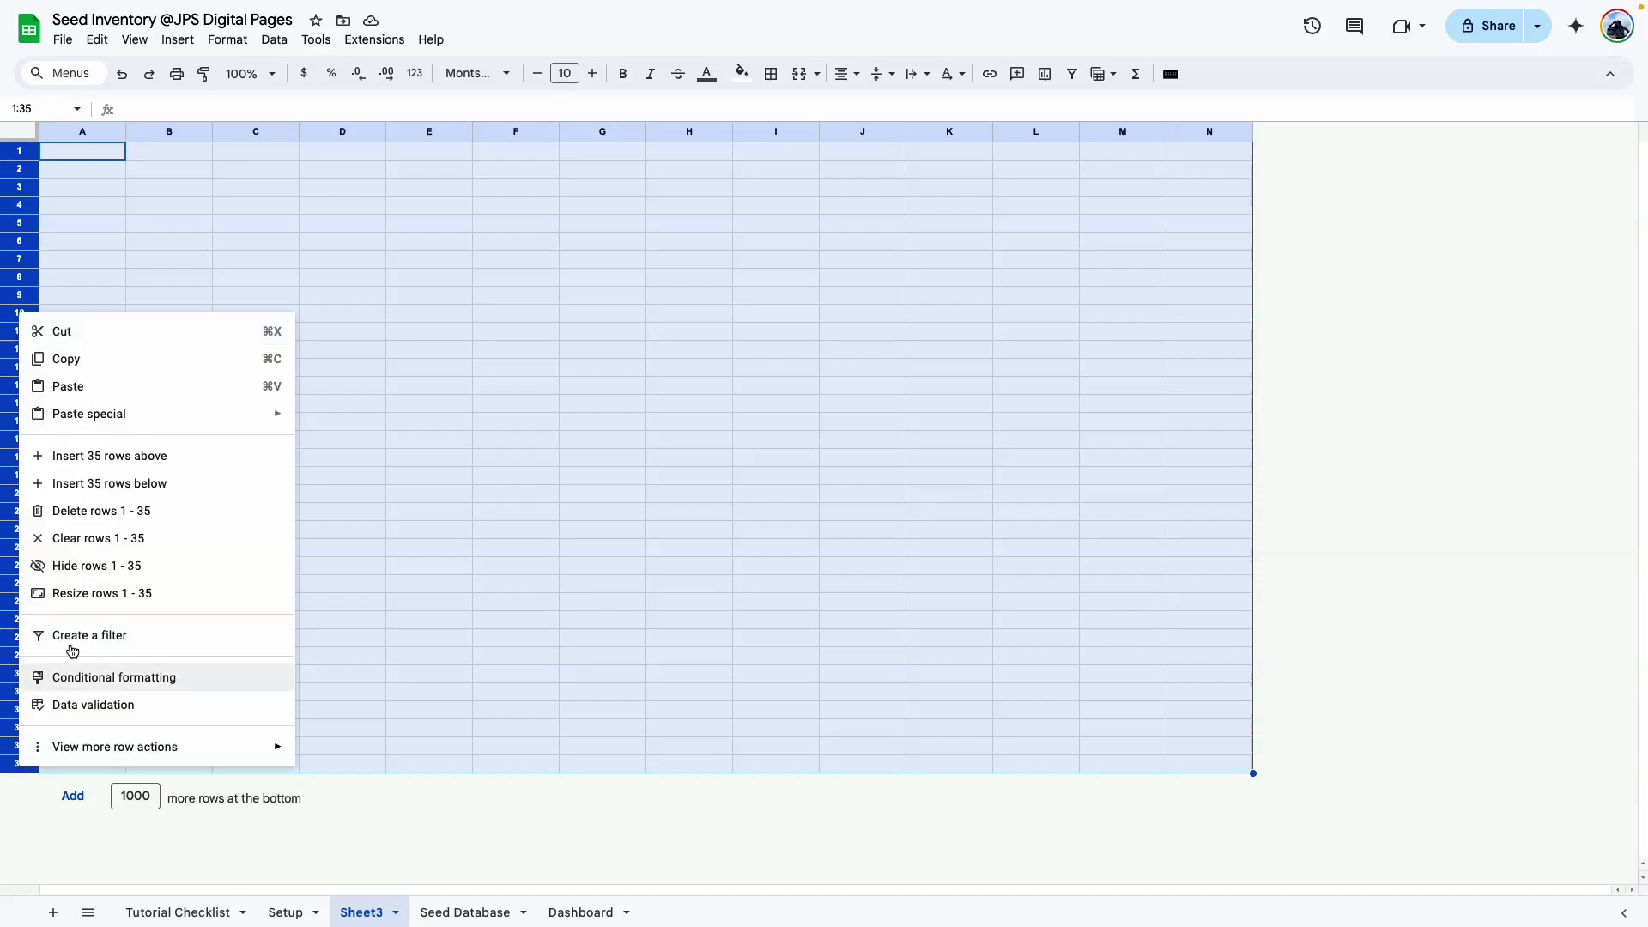
pyautogui.click(138, 593)
pyautogui.click(767, 462)
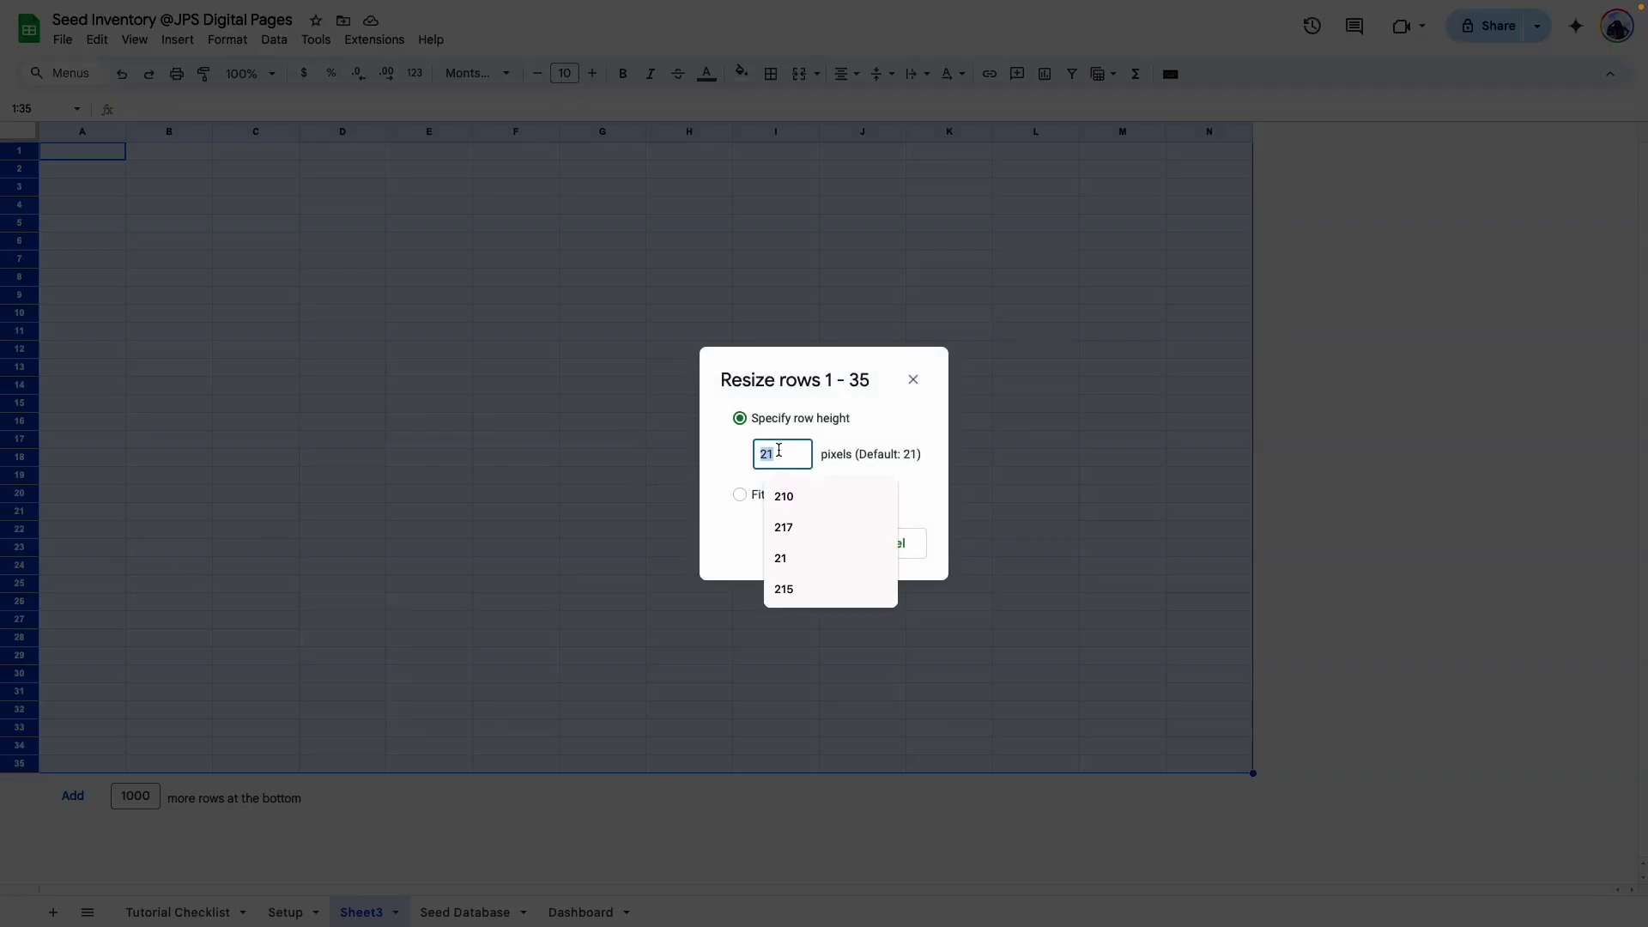
pyautogui.write('30')
pyautogui.press('Return')
pyautogui.click(602, 541)
# Rename the new sheet as Setup 2.
pyautogui.doubleClick(374, 913)
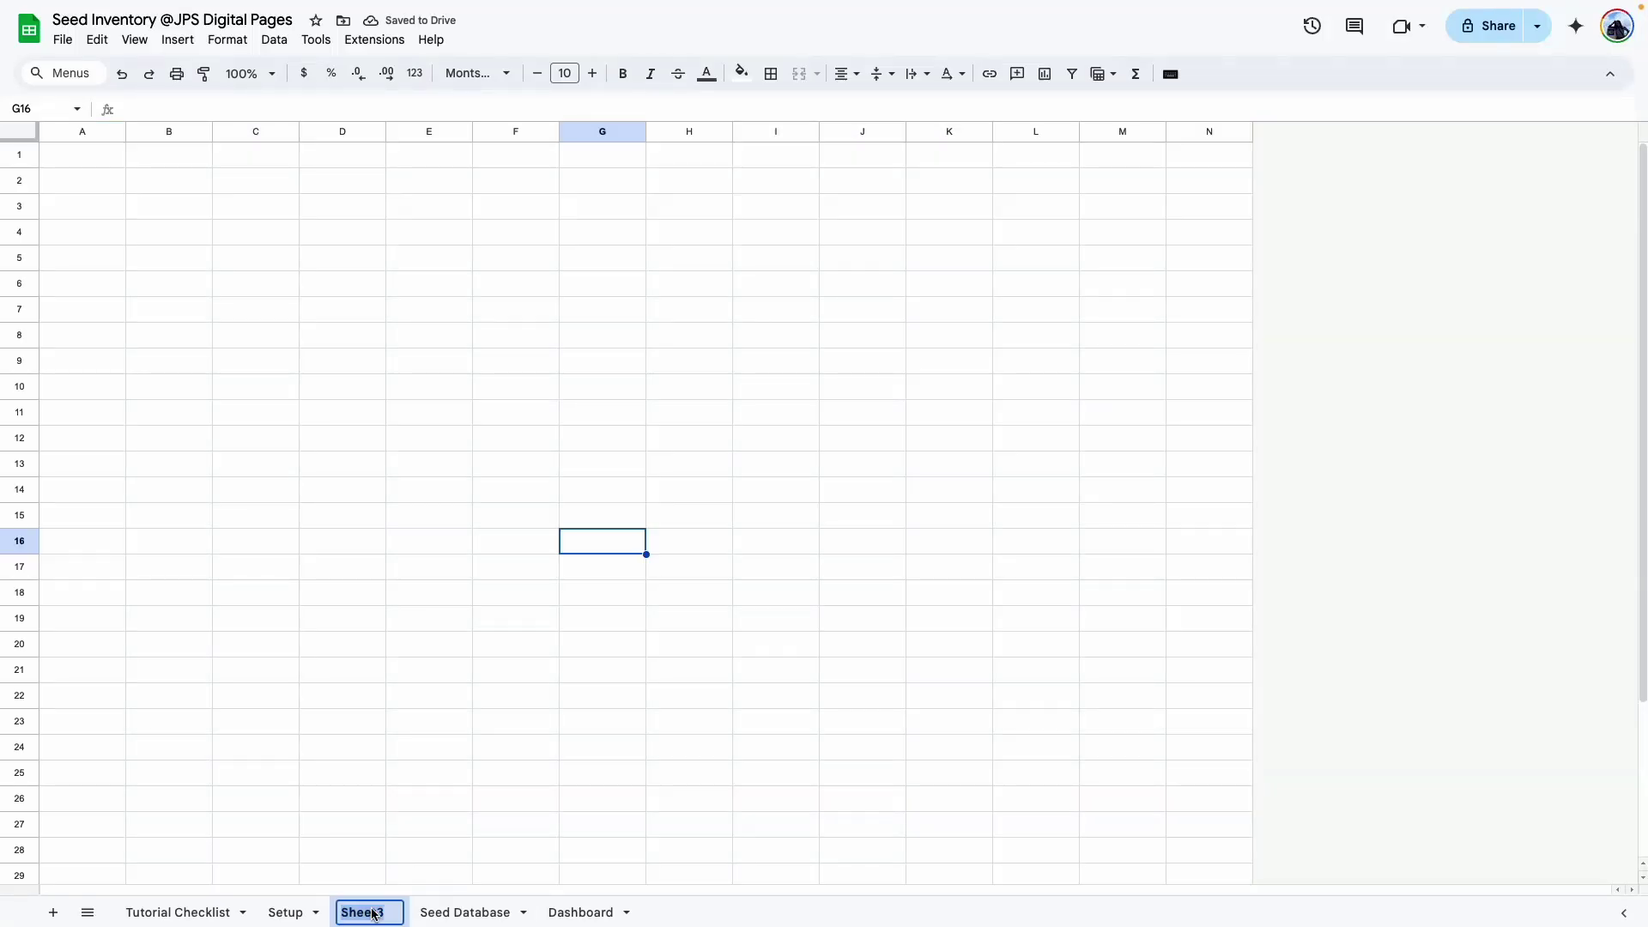
pyautogui.write('Setup 2')
pyautogui.press('Return')
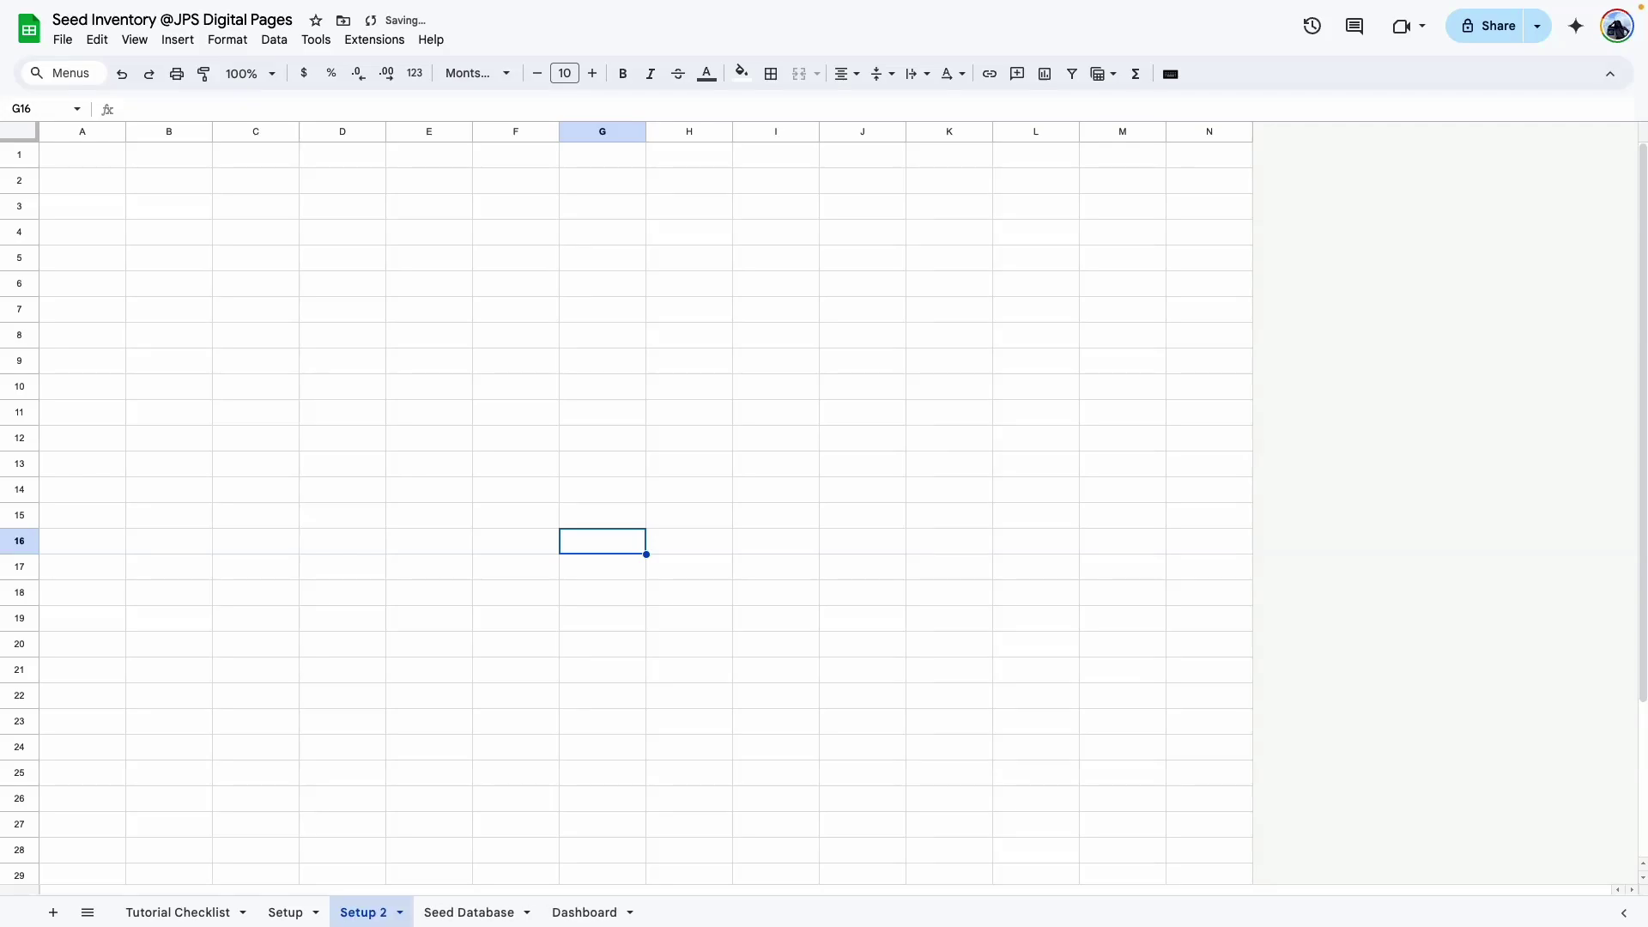
# Compare the column layout of the finished Setup sheet with the blank Setup 2 sheet.
pyautogui.click(285, 913)
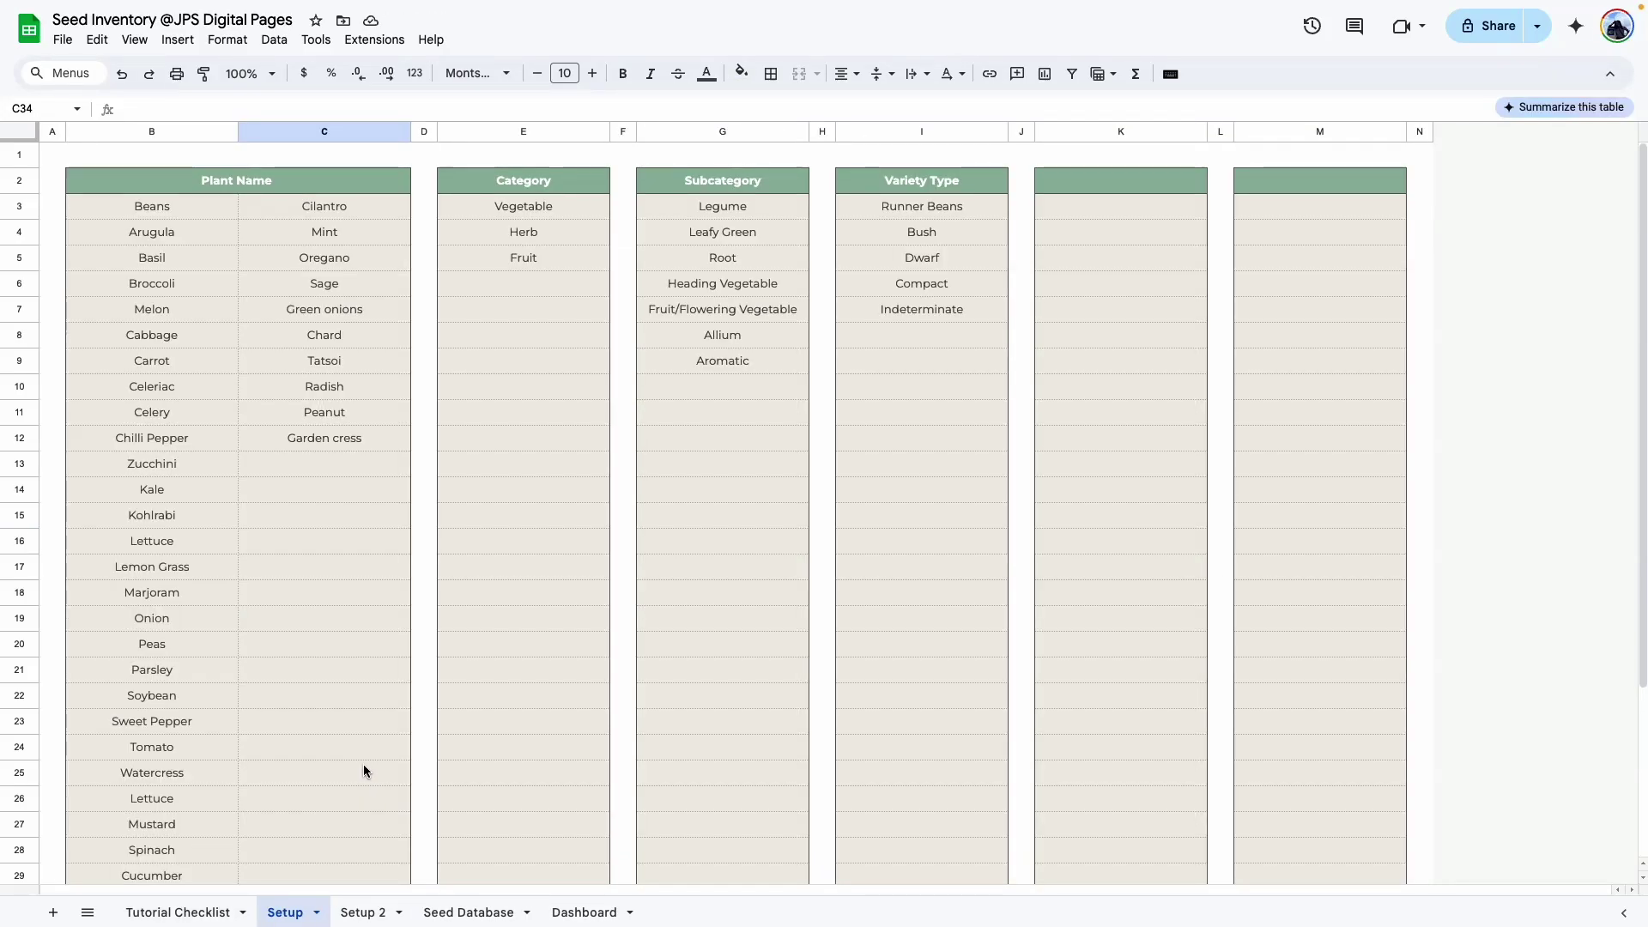
pyautogui.click(363, 913)
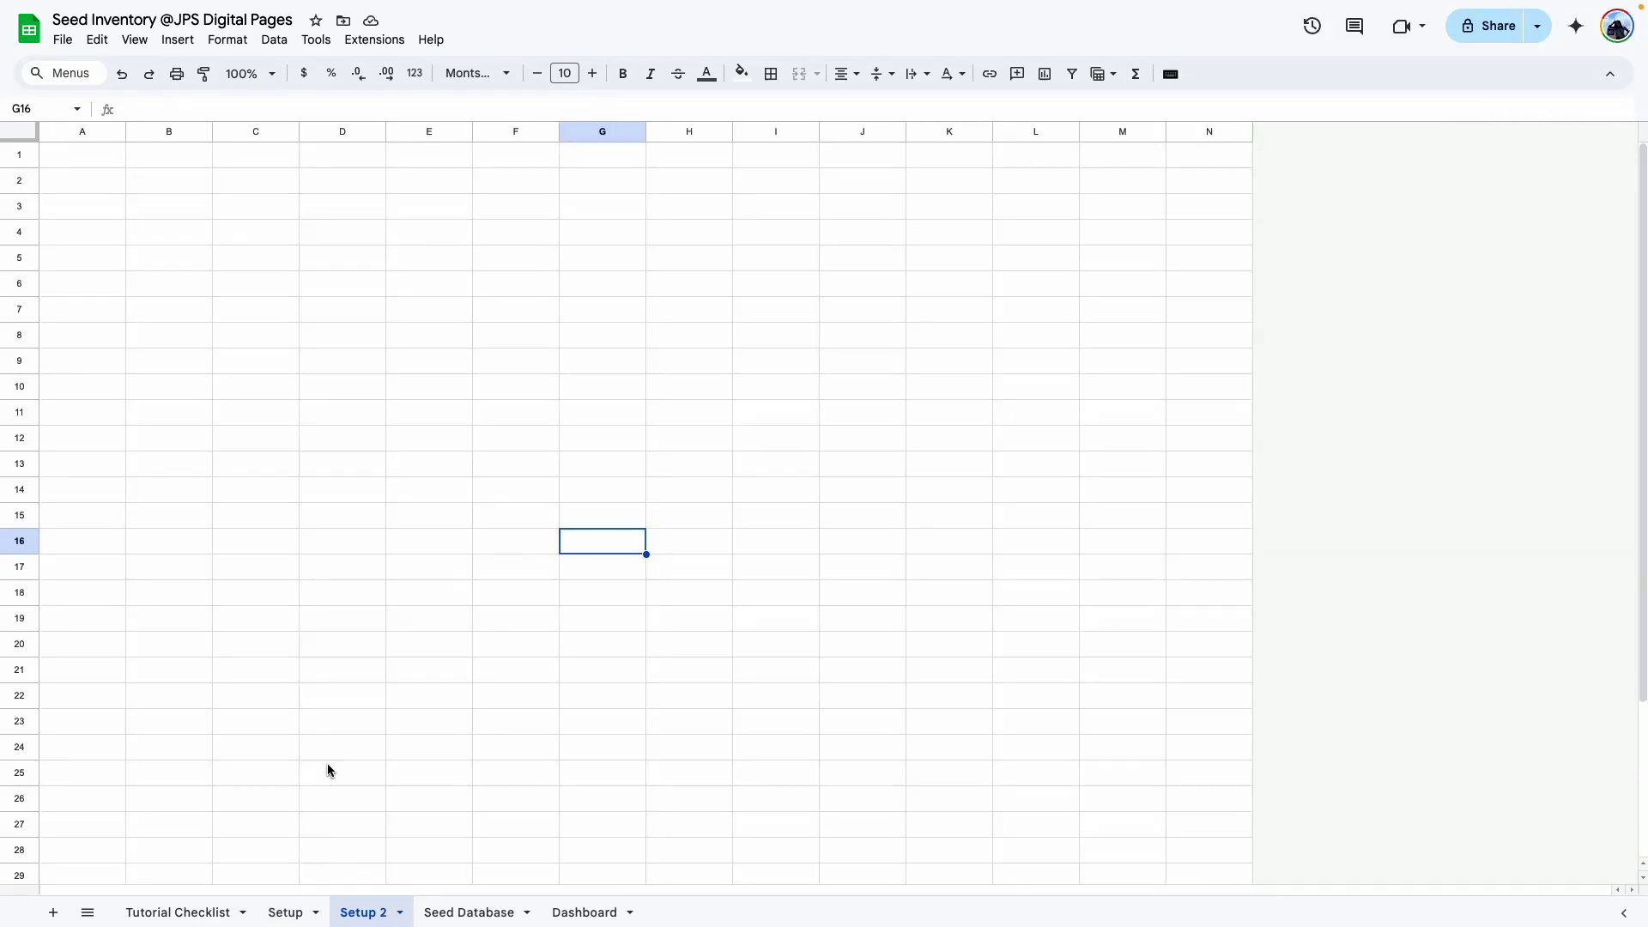
pyautogui.click(280, 913)
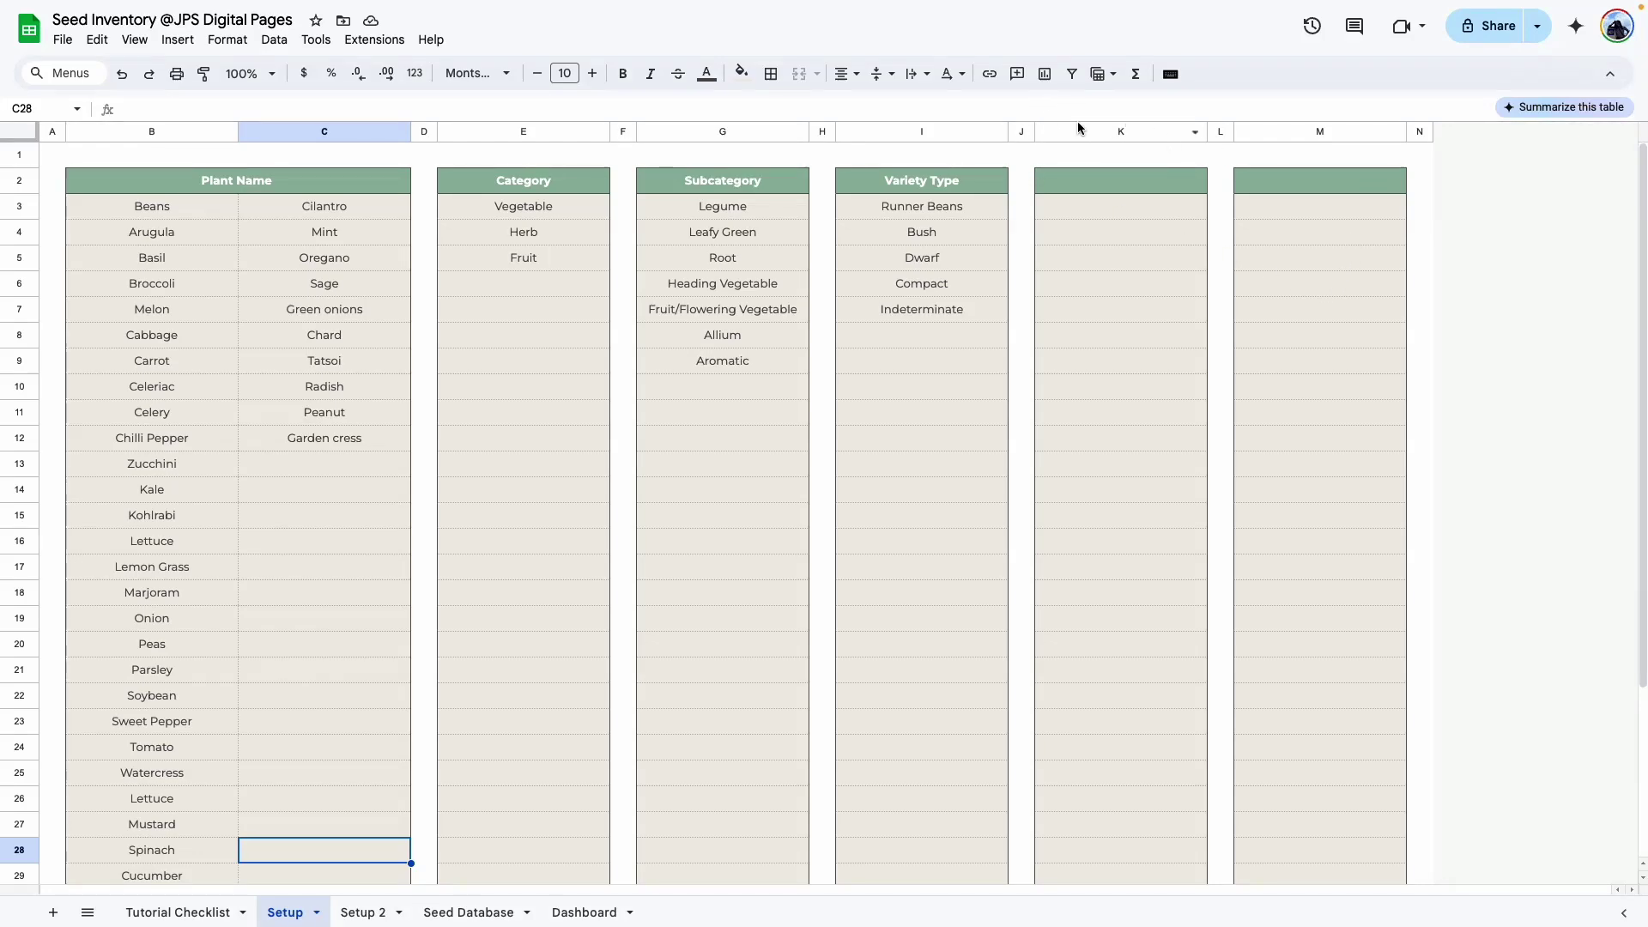
# Delete the empty columns K to N from the finished Setup sheet.
pyautogui.moveTo(1034, 131); pyautogui.dragTo(1413, 129)
pyautogui.rightClick(1415, 130)
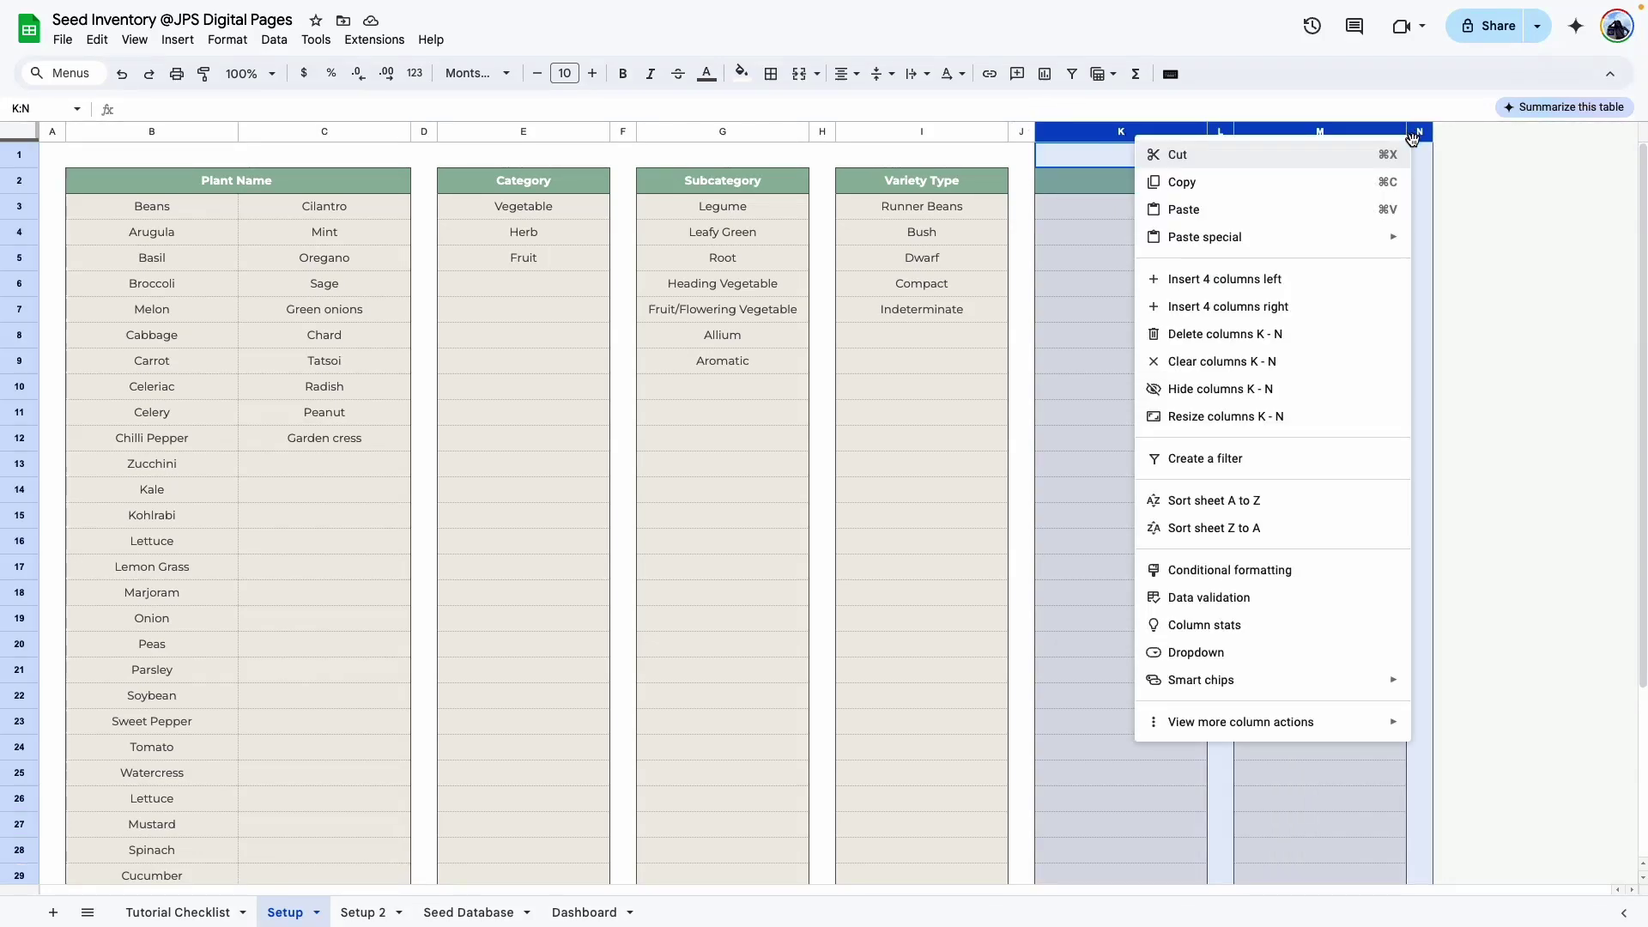
pyautogui.click(1214, 327)
# Delete columns K to N from the Setup 2 sheet.
pyautogui.click(363, 912)
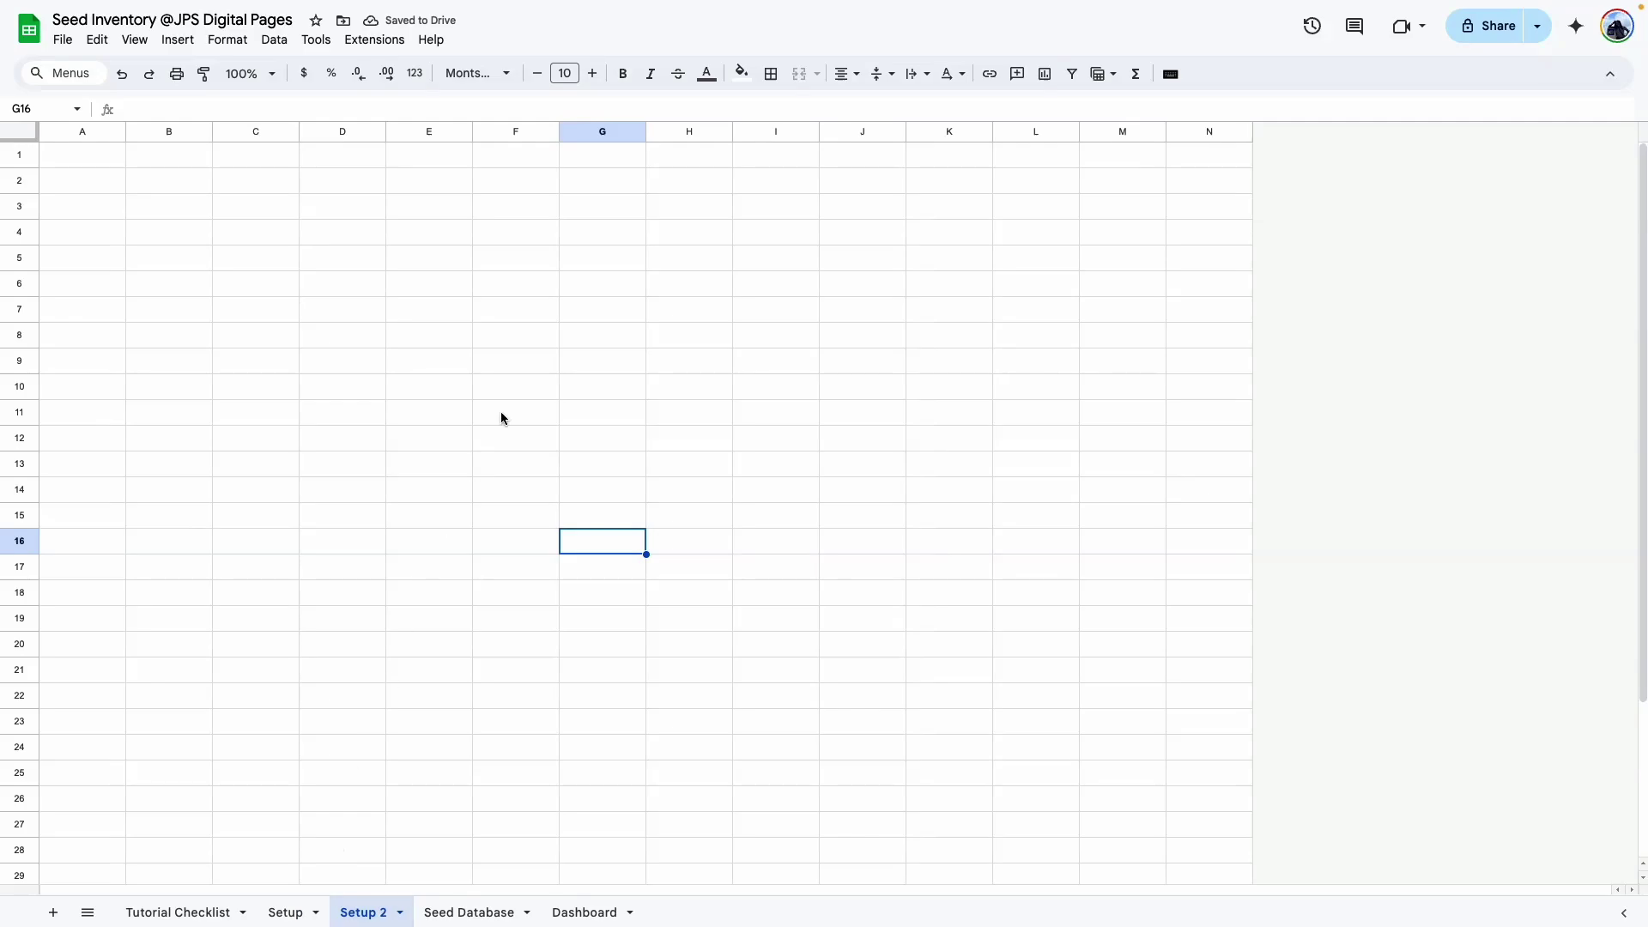
pyautogui.moveTo(934, 133); pyautogui.dragTo(1225, 136)
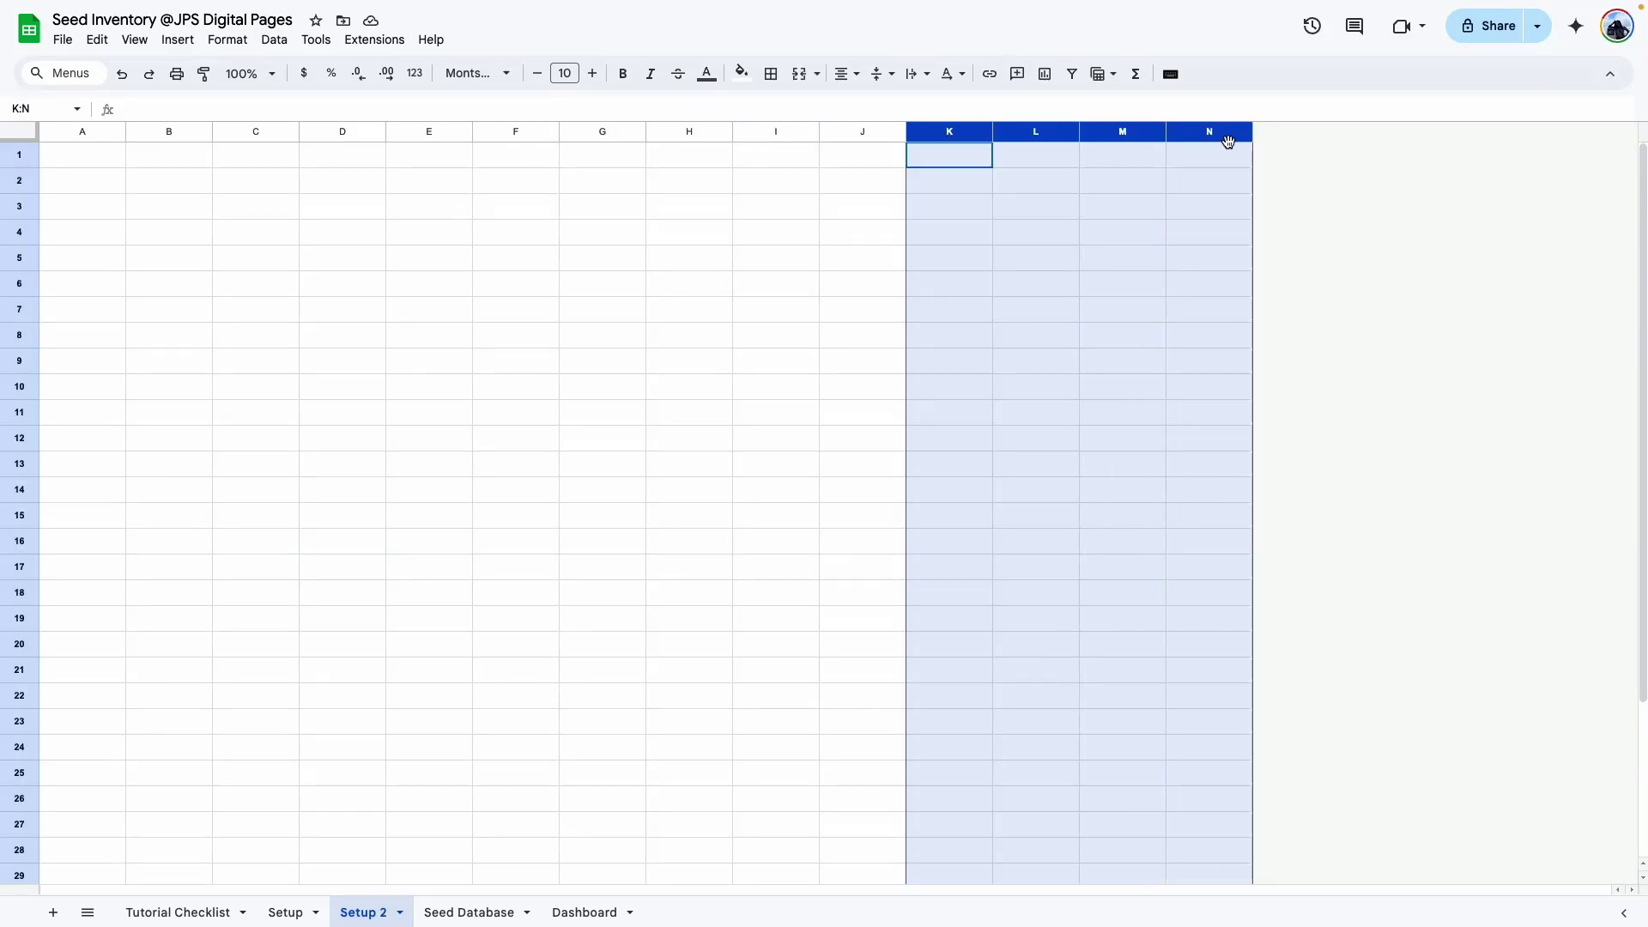
pyautogui.rightClick(1225, 135)
pyautogui.click(1305, 327)
# Check the spacer columns on the Setup sheet and set columns A, D, F, H and J on Setup 2 to 30 pixels wide.
pyautogui.click(281, 911)
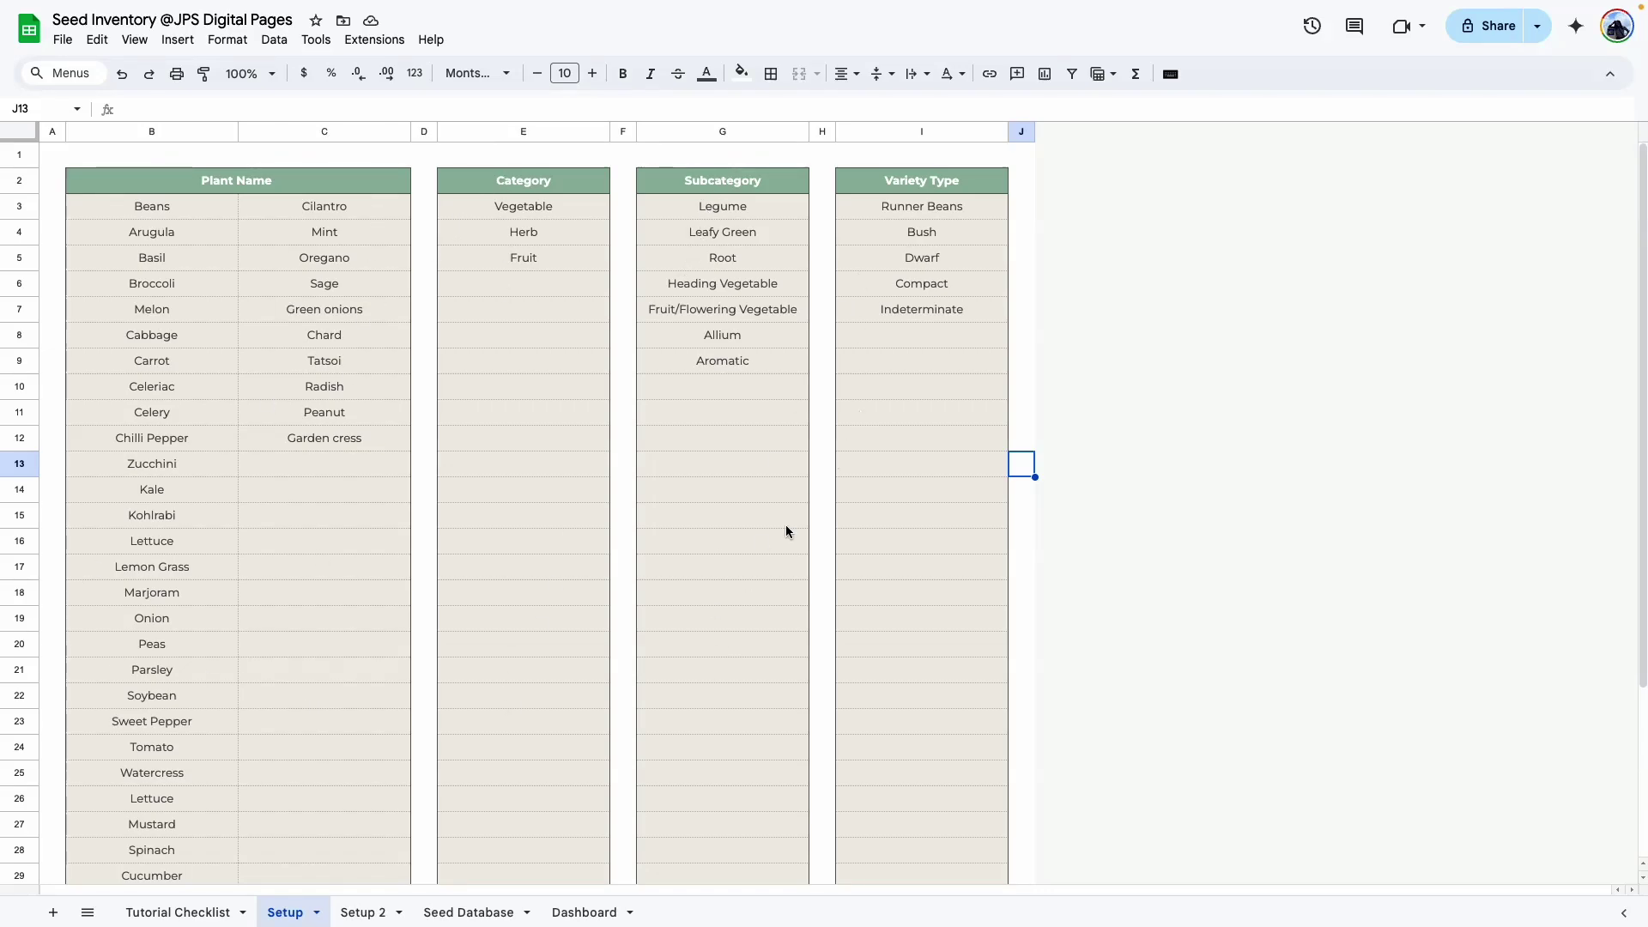
pyautogui.click(351, 914)
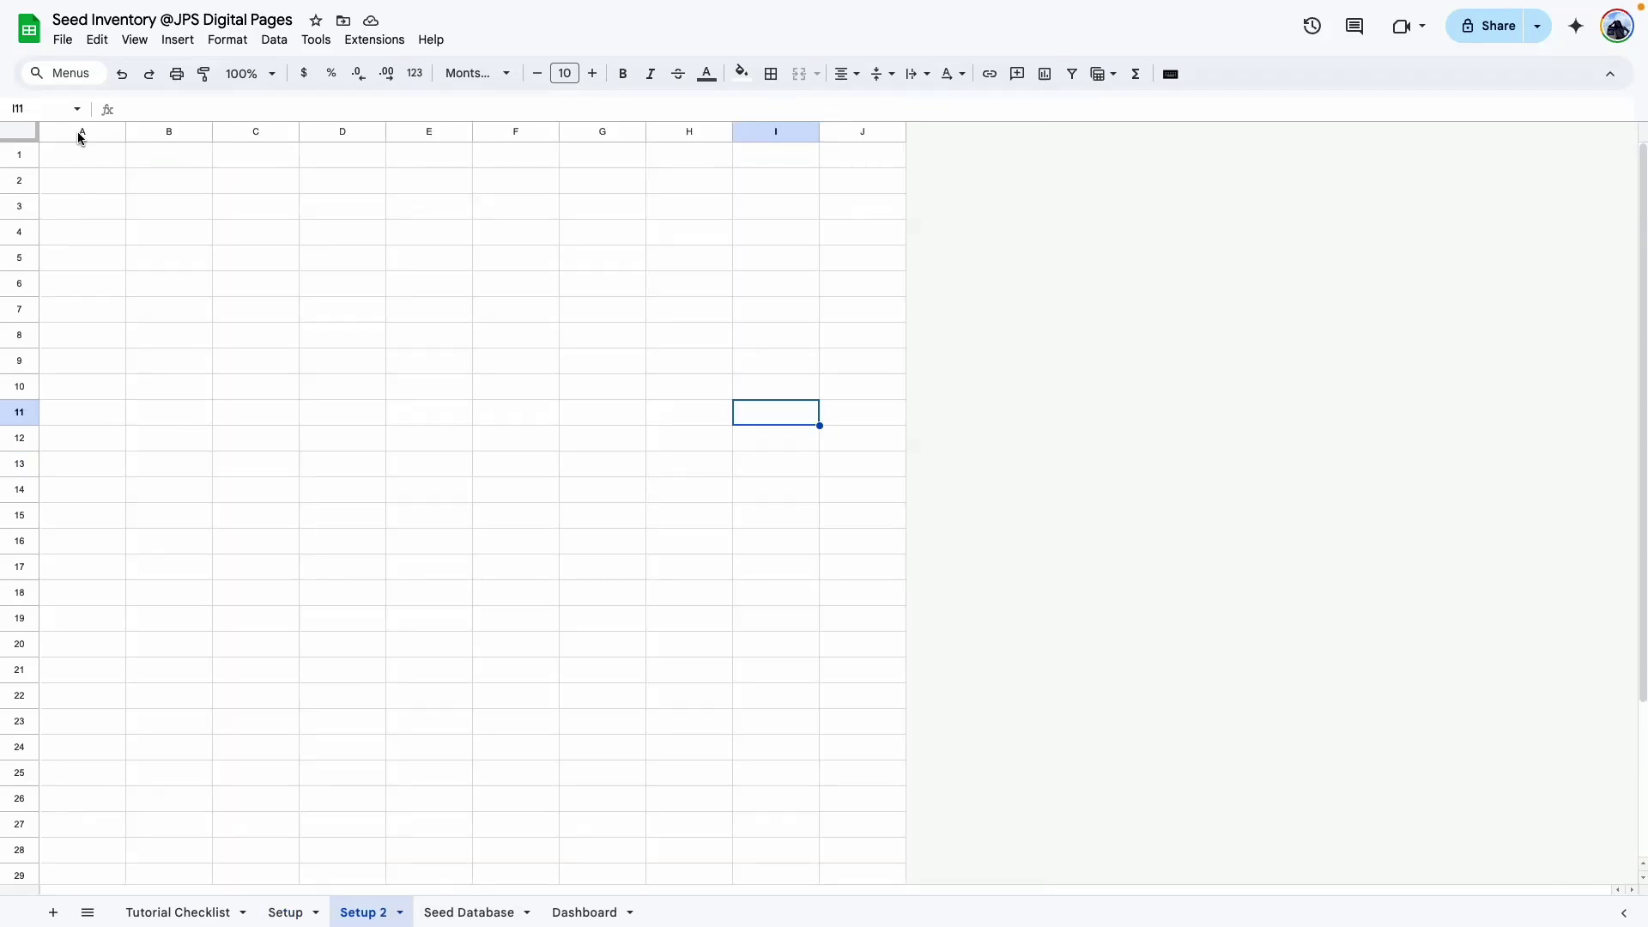
pyautogui.click(77, 132)
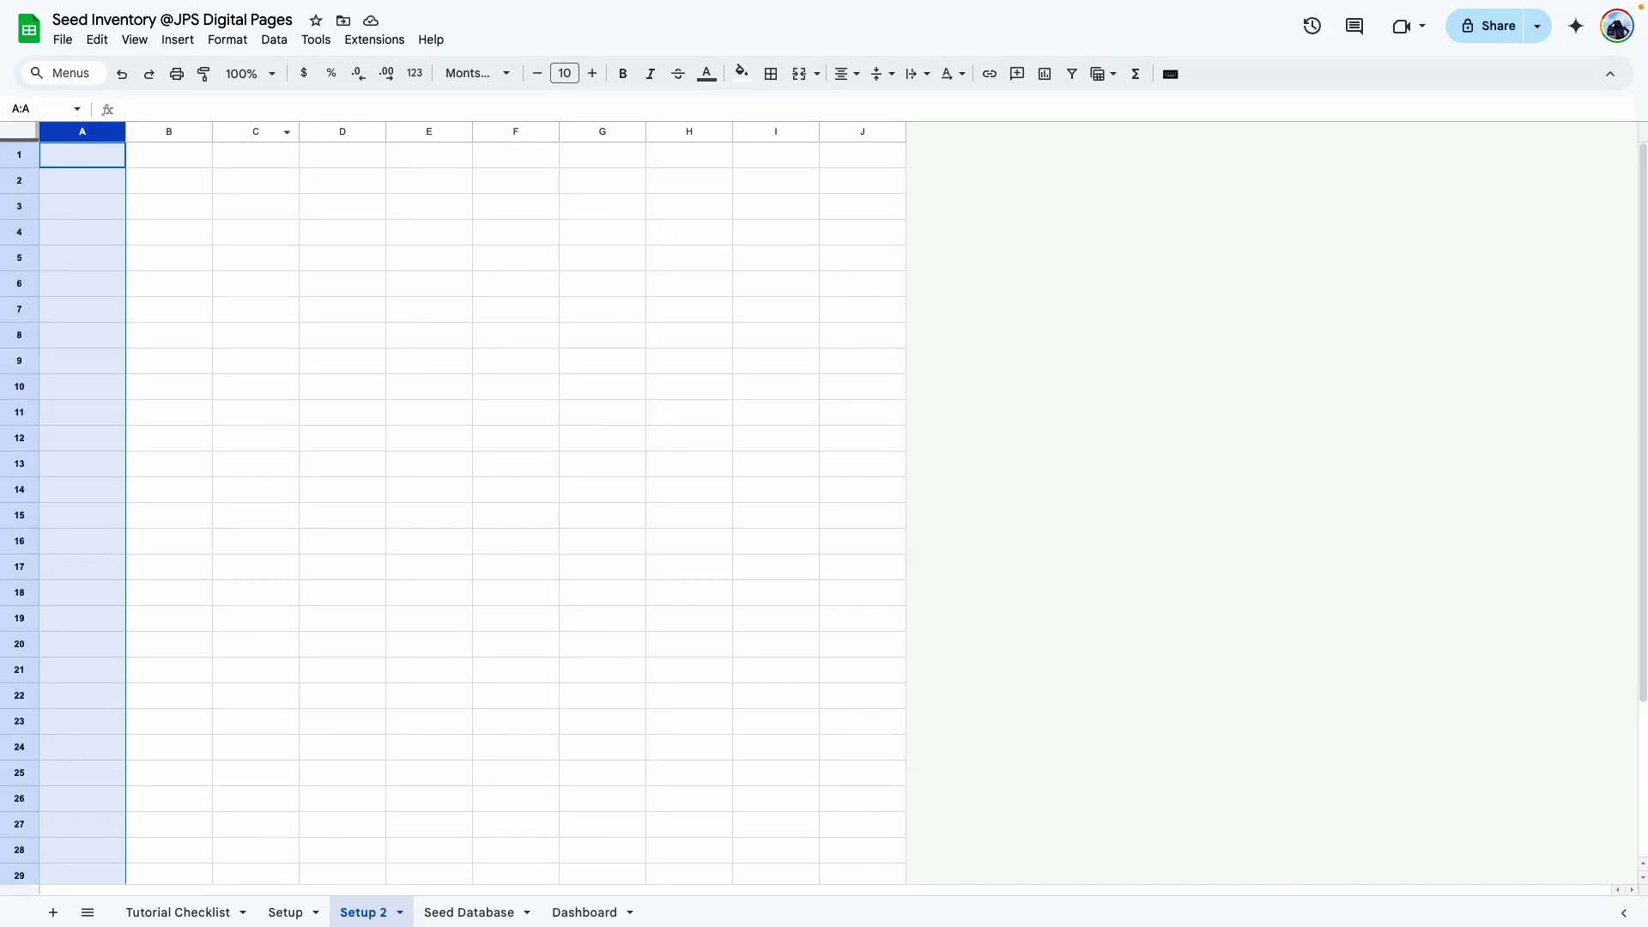
pyautogui.keyDown('super'); pyautogui.click(342, 132); pyautogui.keyUp('super')
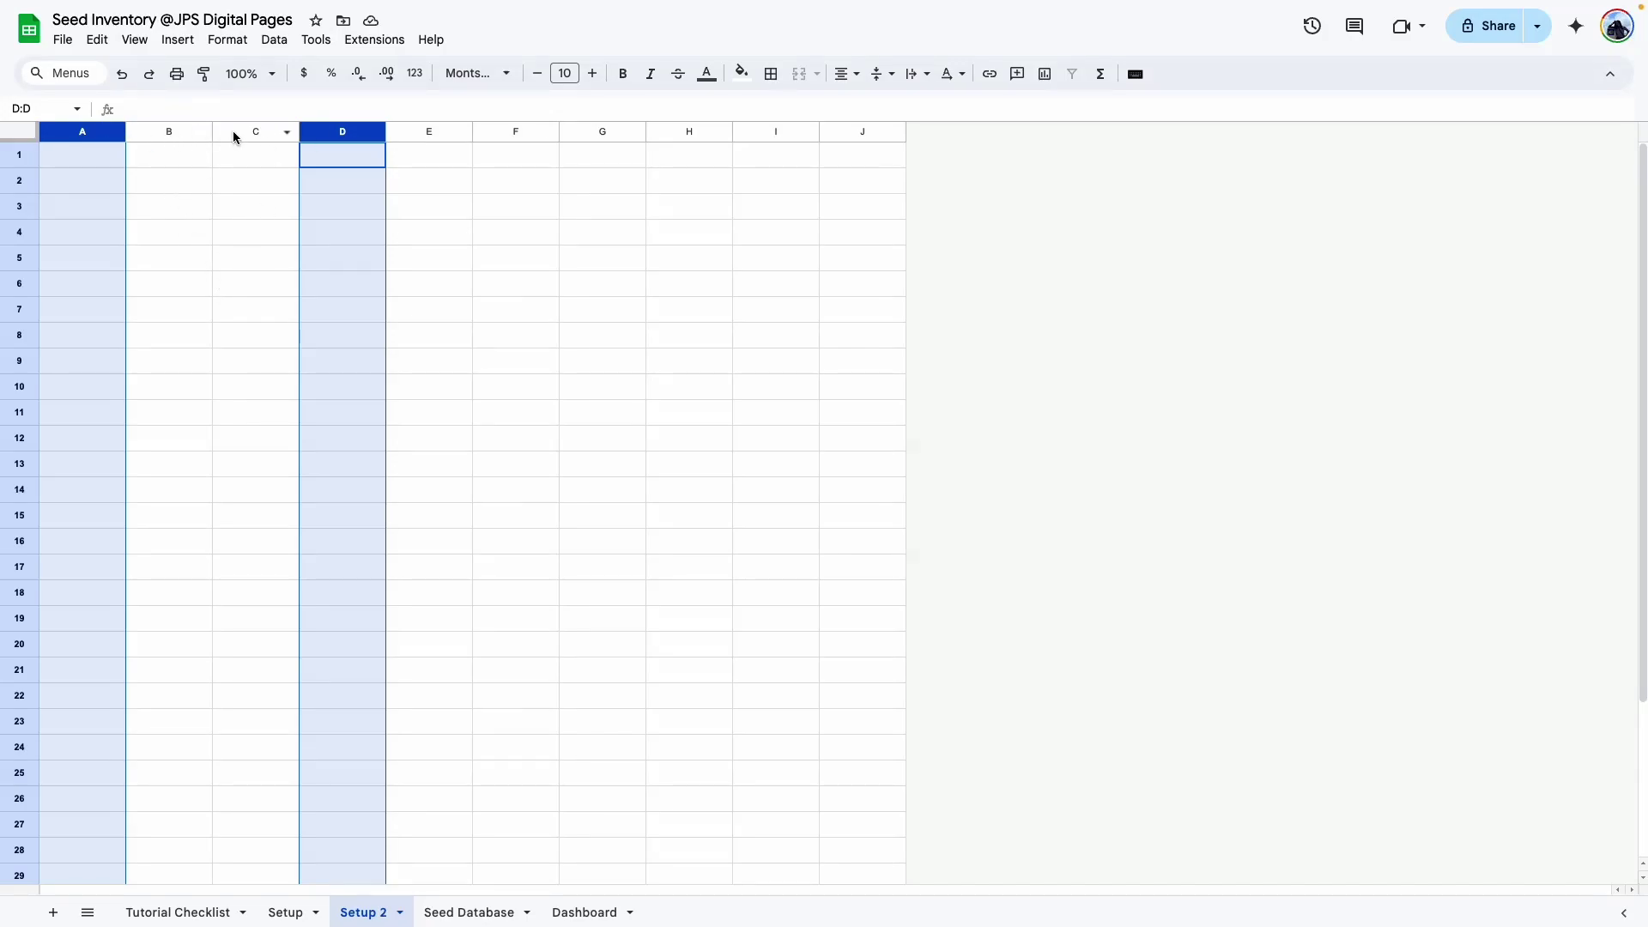
pyautogui.keyDown('super'); pyautogui.click(516, 131); pyautogui.keyUp('super')
pyautogui.keyDown('super'); pyautogui.click(685, 131); pyautogui.keyUp('super')
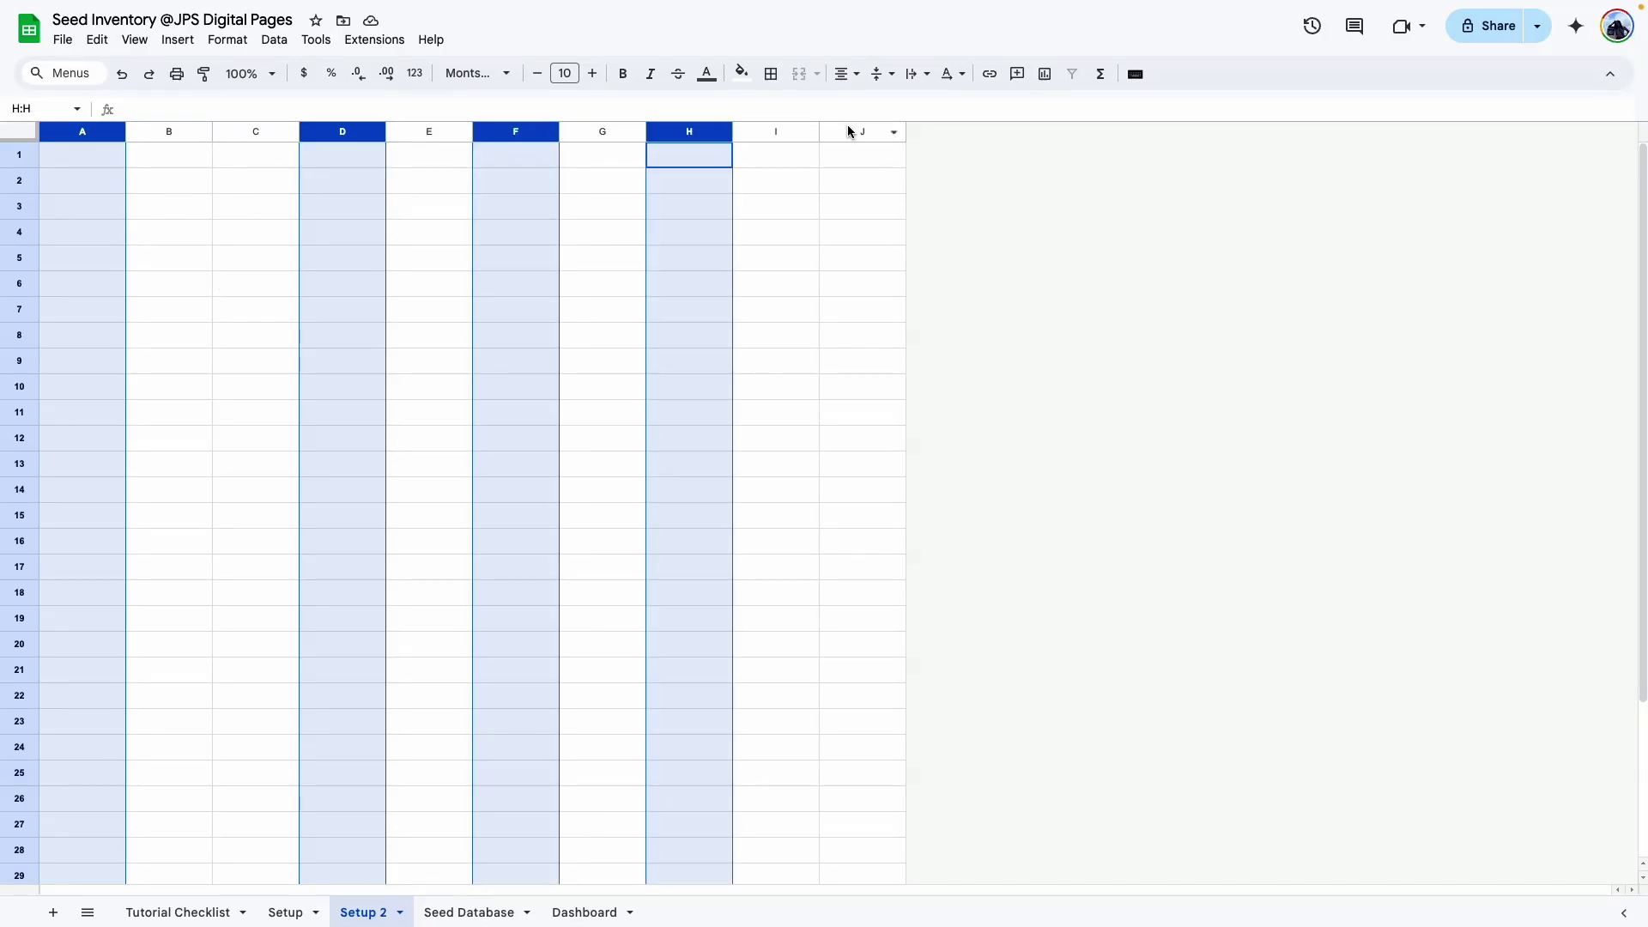
pyautogui.keyDown('super'); pyautogui.click(848, 131); pyautogui.keyUp('super')
pyautogui.rightClick(847, 131)
pyautogui.click(910, 233)
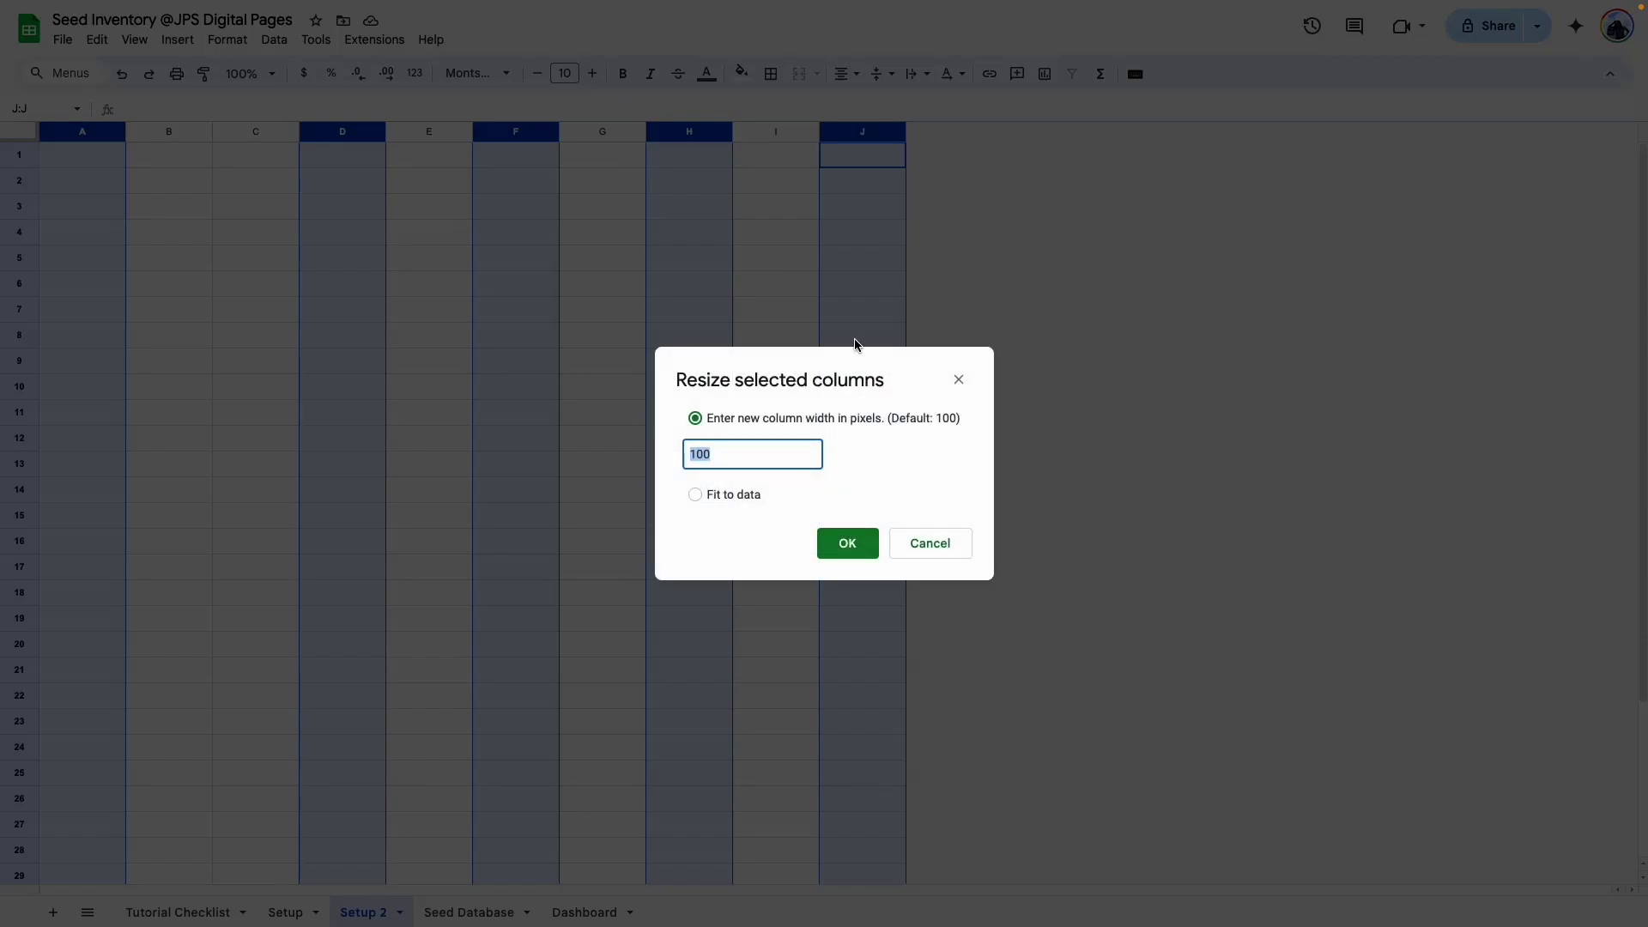
pyautogui.write('30')
pyautogui.press('Return')
pyautogui.click(593, 438)
# Set the width of columns B, C, E, G and I on Setup 2 to 200 pixels.
pyautogui.click(104, 131)
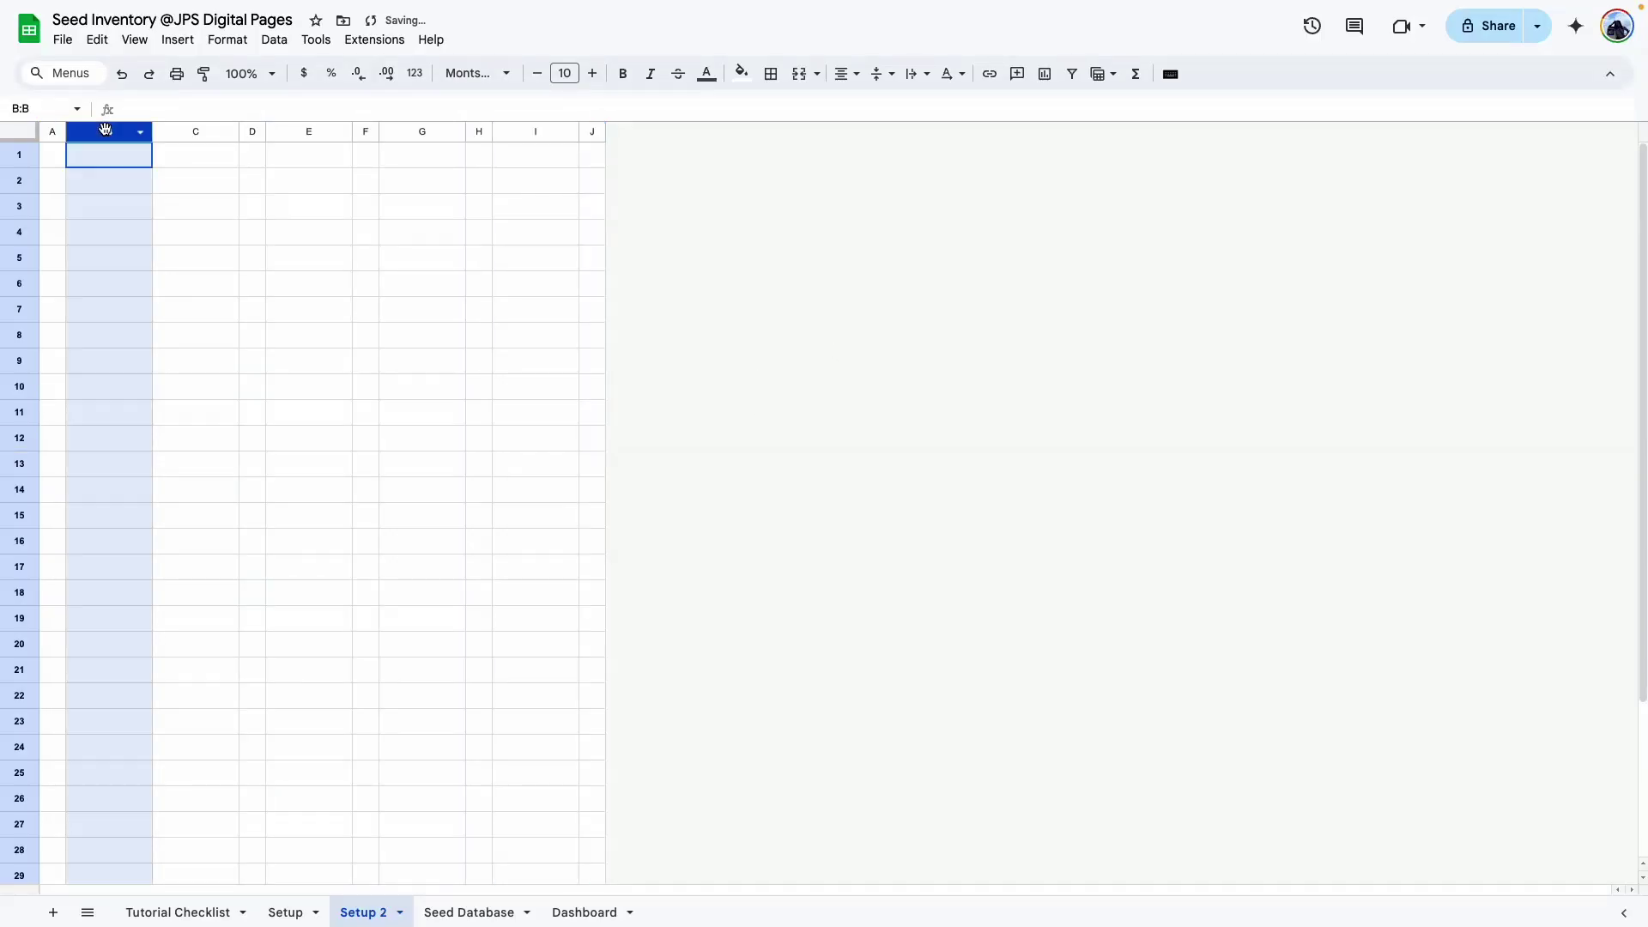
pyautogui.keyDown('super'); pyautogui.click(191, 132); pyautogui.keyUp('super')
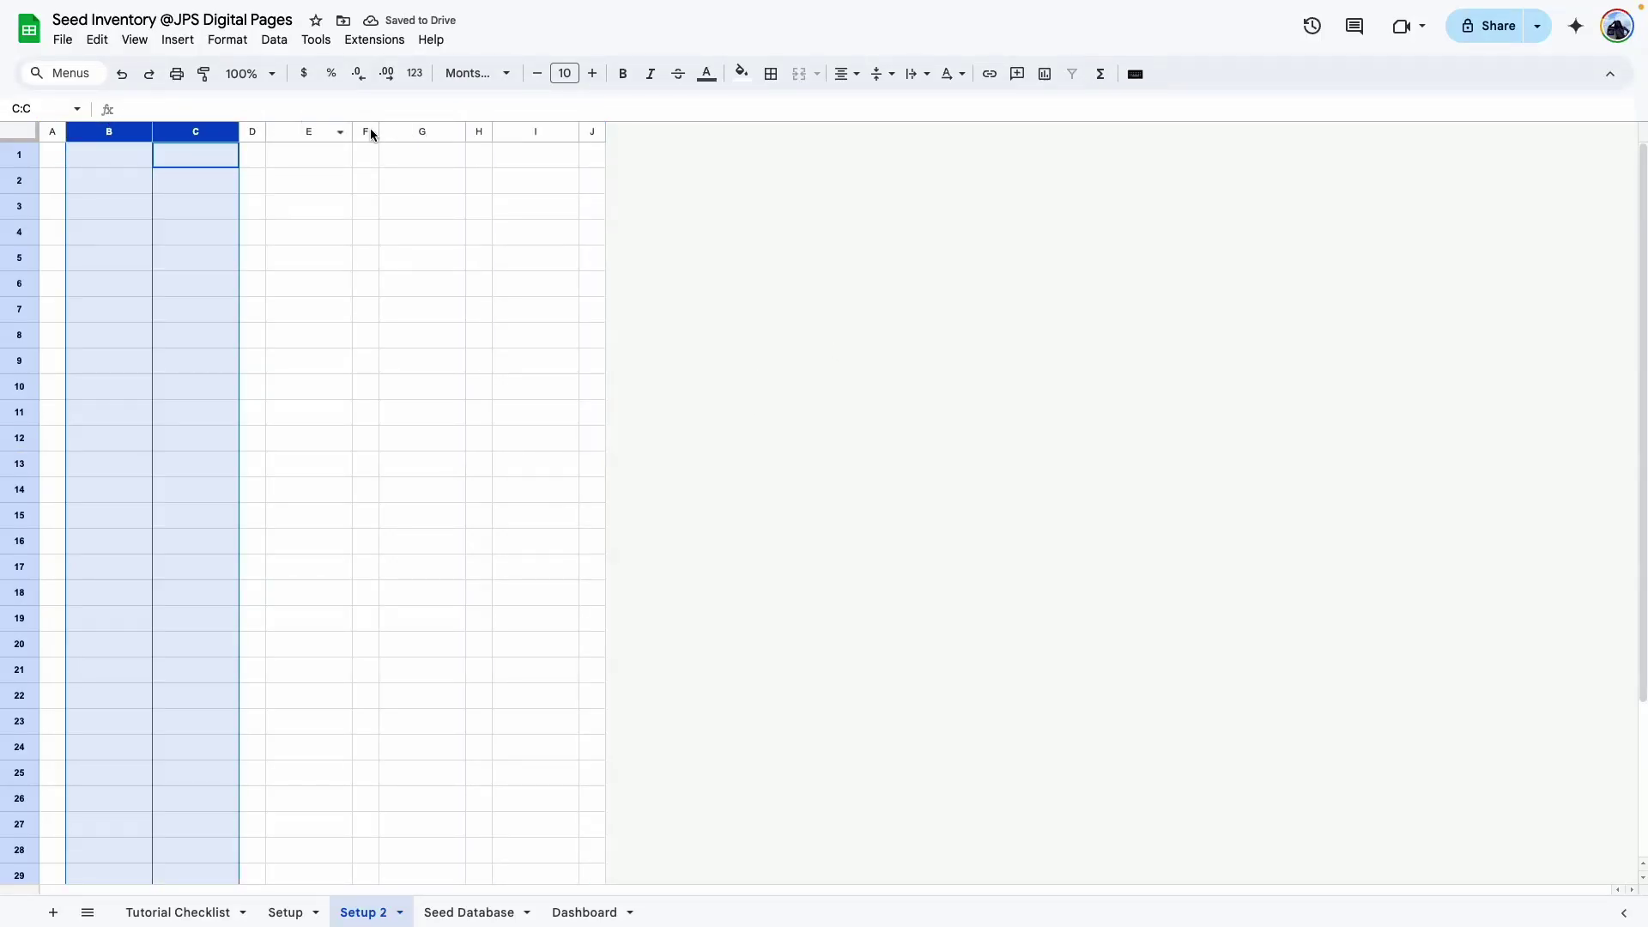
pyautogui.keyDown('super'); pyautogui.click(309, 131); pyautogui.keyUp('super')
pyautogui.keyDown('super'); pyautogui.click(423, 132); pyautogui.keyUp('super')
pyautogui.keyDown('super'); pyautogui.click(536, 131); pyautogui.keyUp('super')
pyautogui.rightClick(536, 131)
pyautogui.click(790, 419)
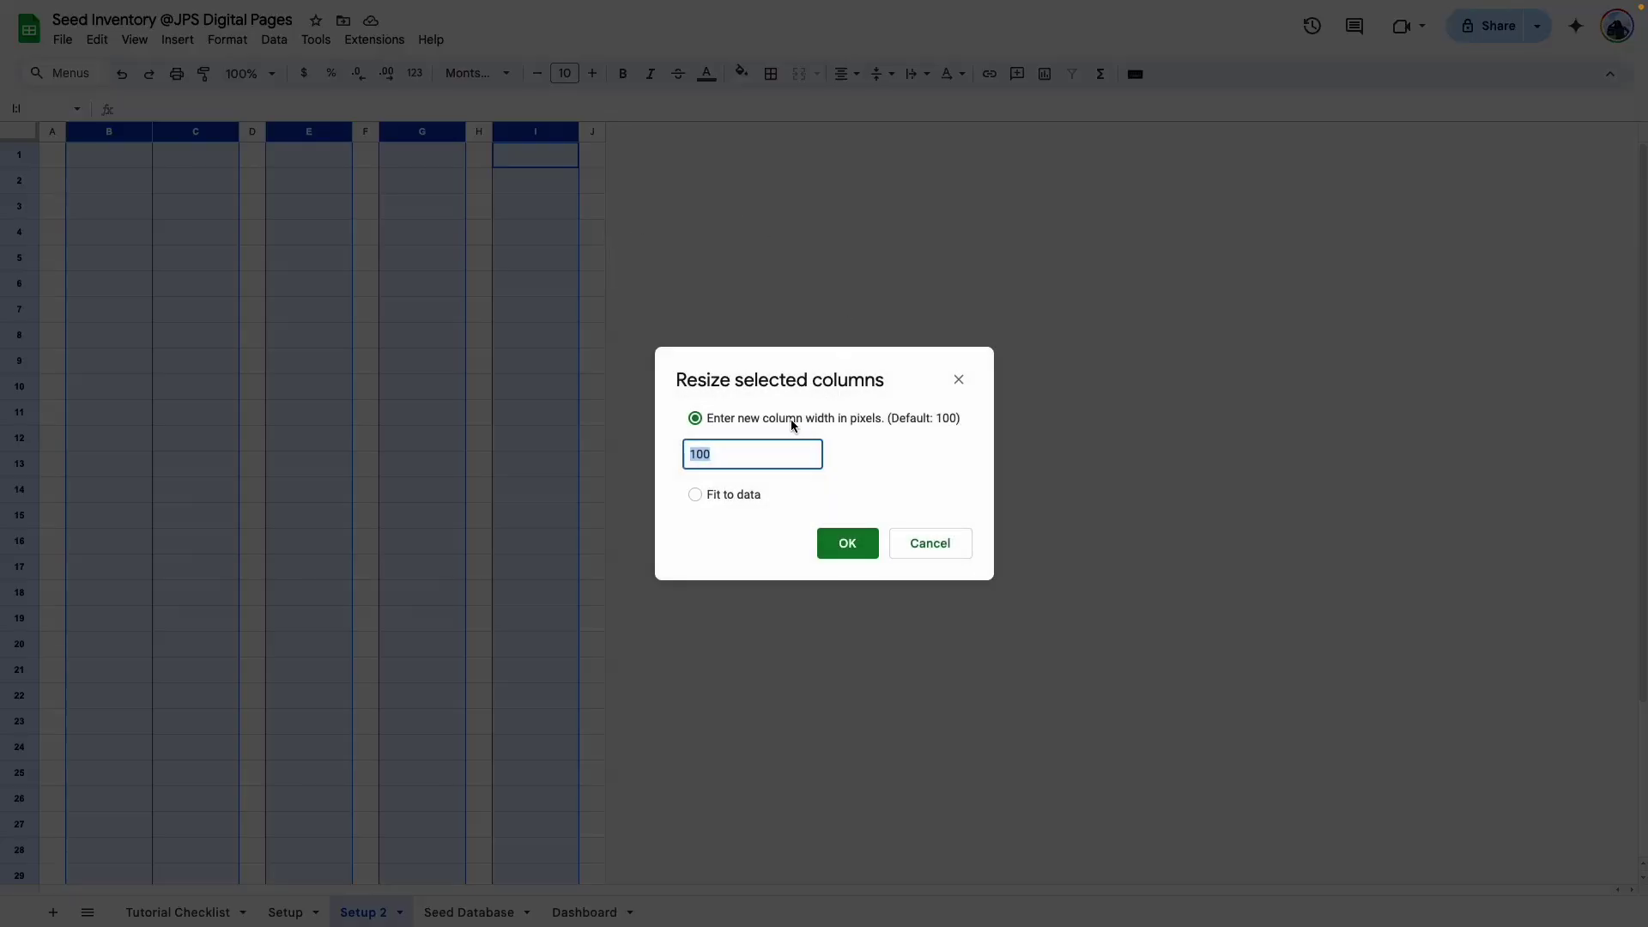
pyautogui.write('200')
pyautogui.press('Return')
pyautogui.click(624, 465)
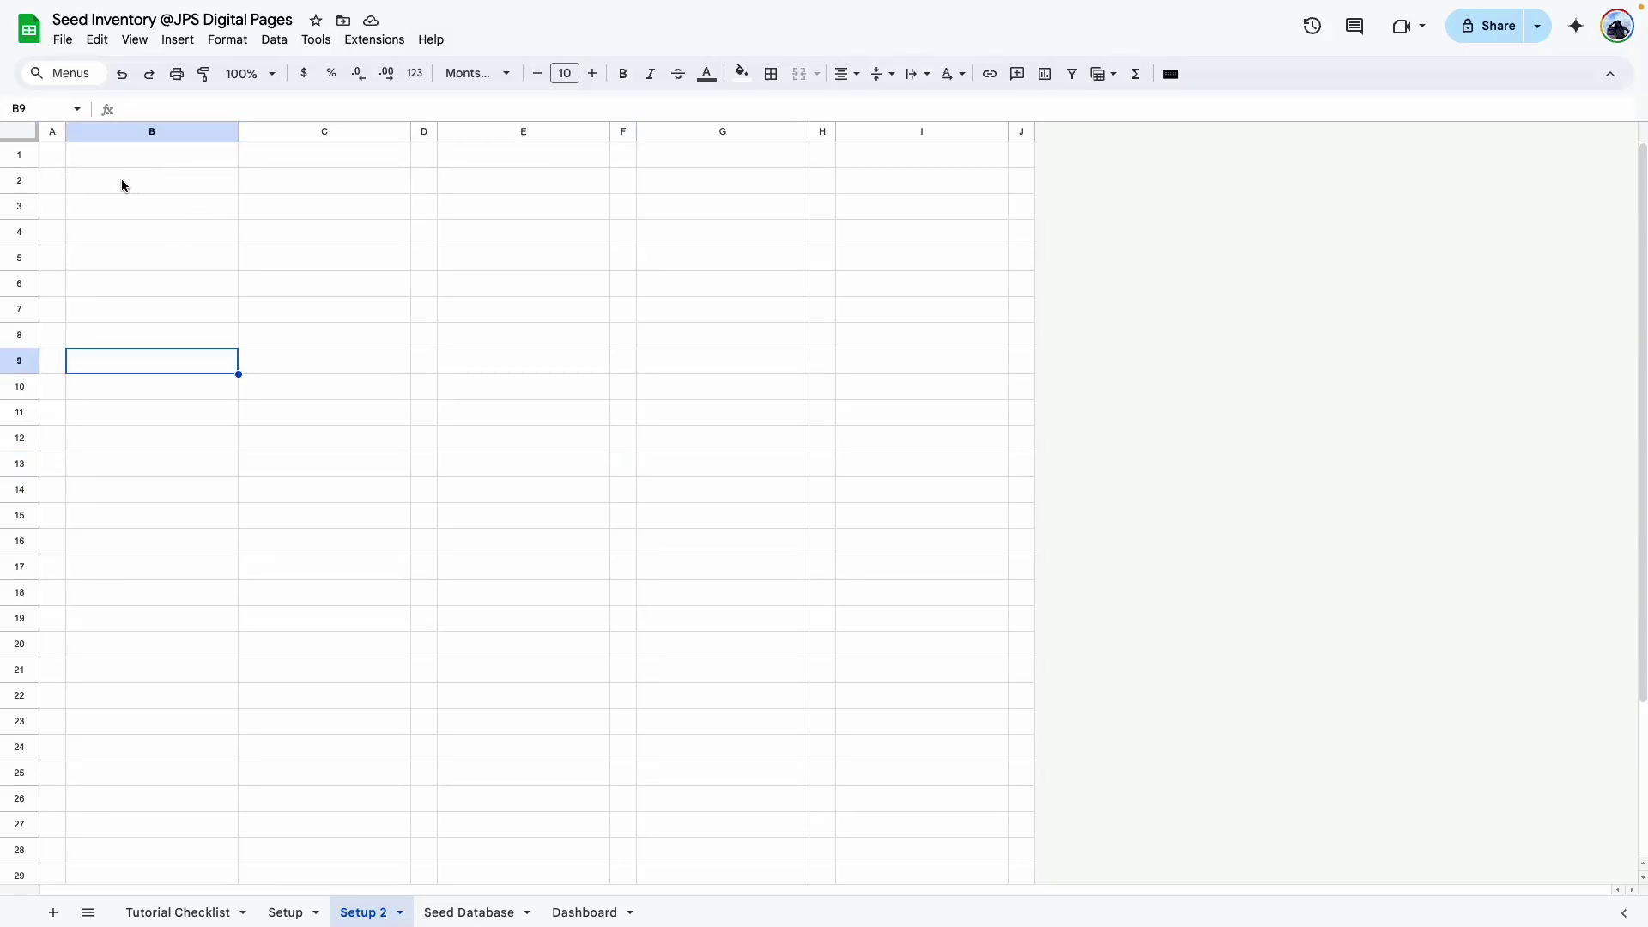
# Add an outer border around the header cells B2:C2.
pyautogui.moveTo(121, 185); pyautogui.dragTo(285, 187)
pyautogui.click(771, 73)
pyautogui.click(934, 112)
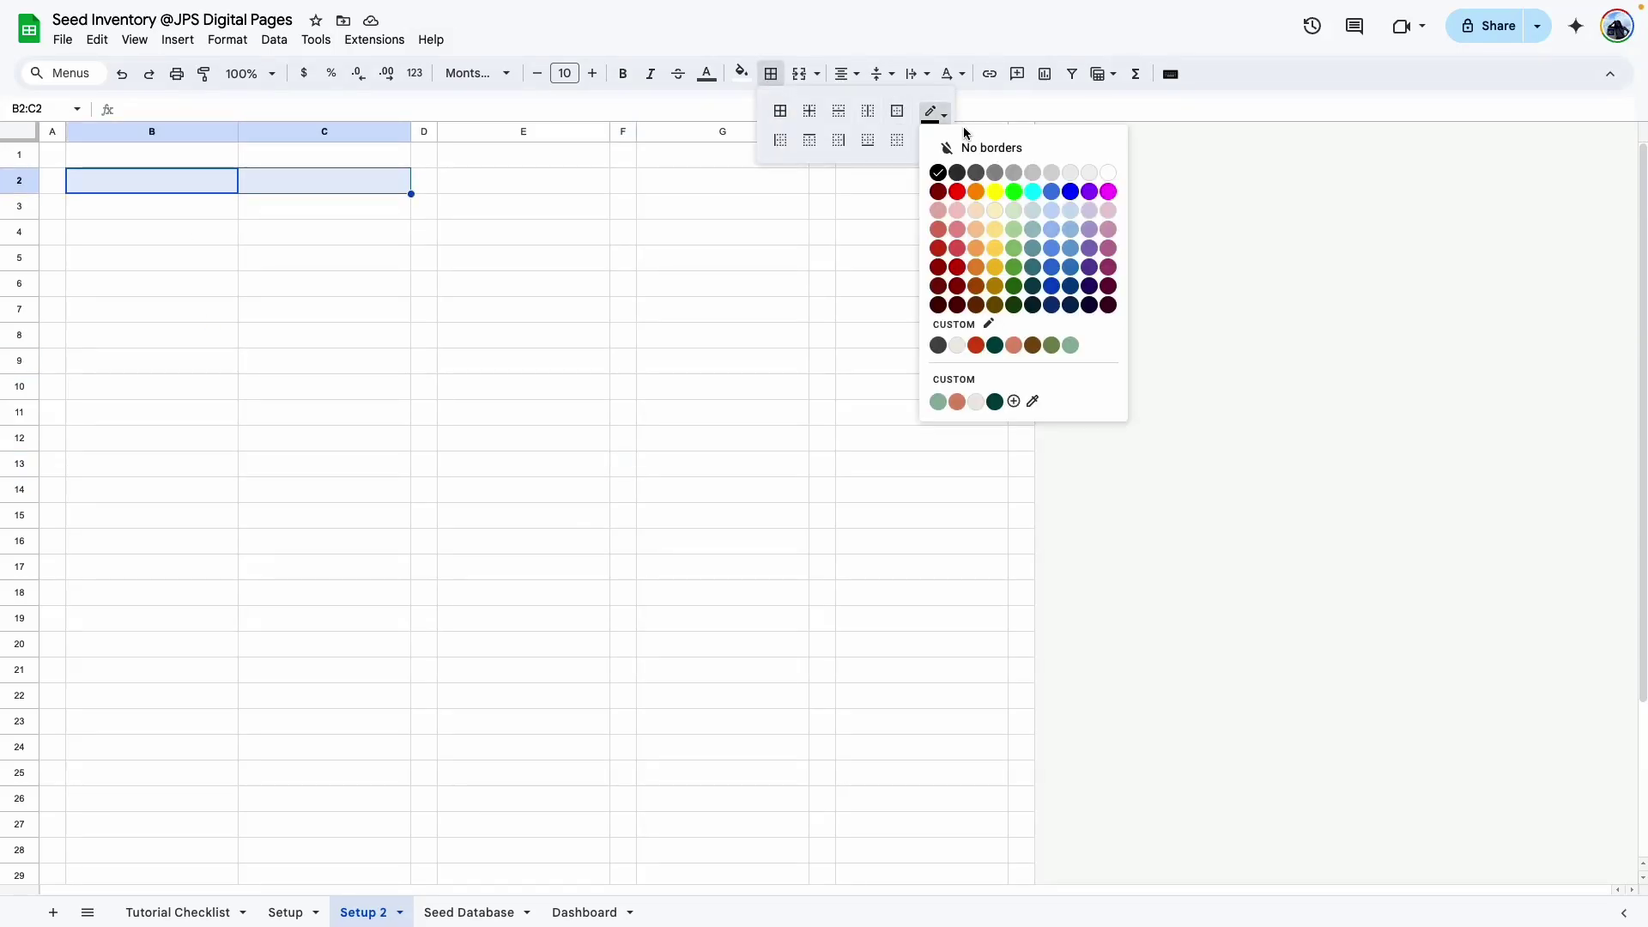
pyautogui.click(896, 114)
pyautogui.click(471, 304)
# Add an outer border around the list area B3:C34.
pyautogui.moveTo(133, 194); pyautogui.dragTo(331, 809)
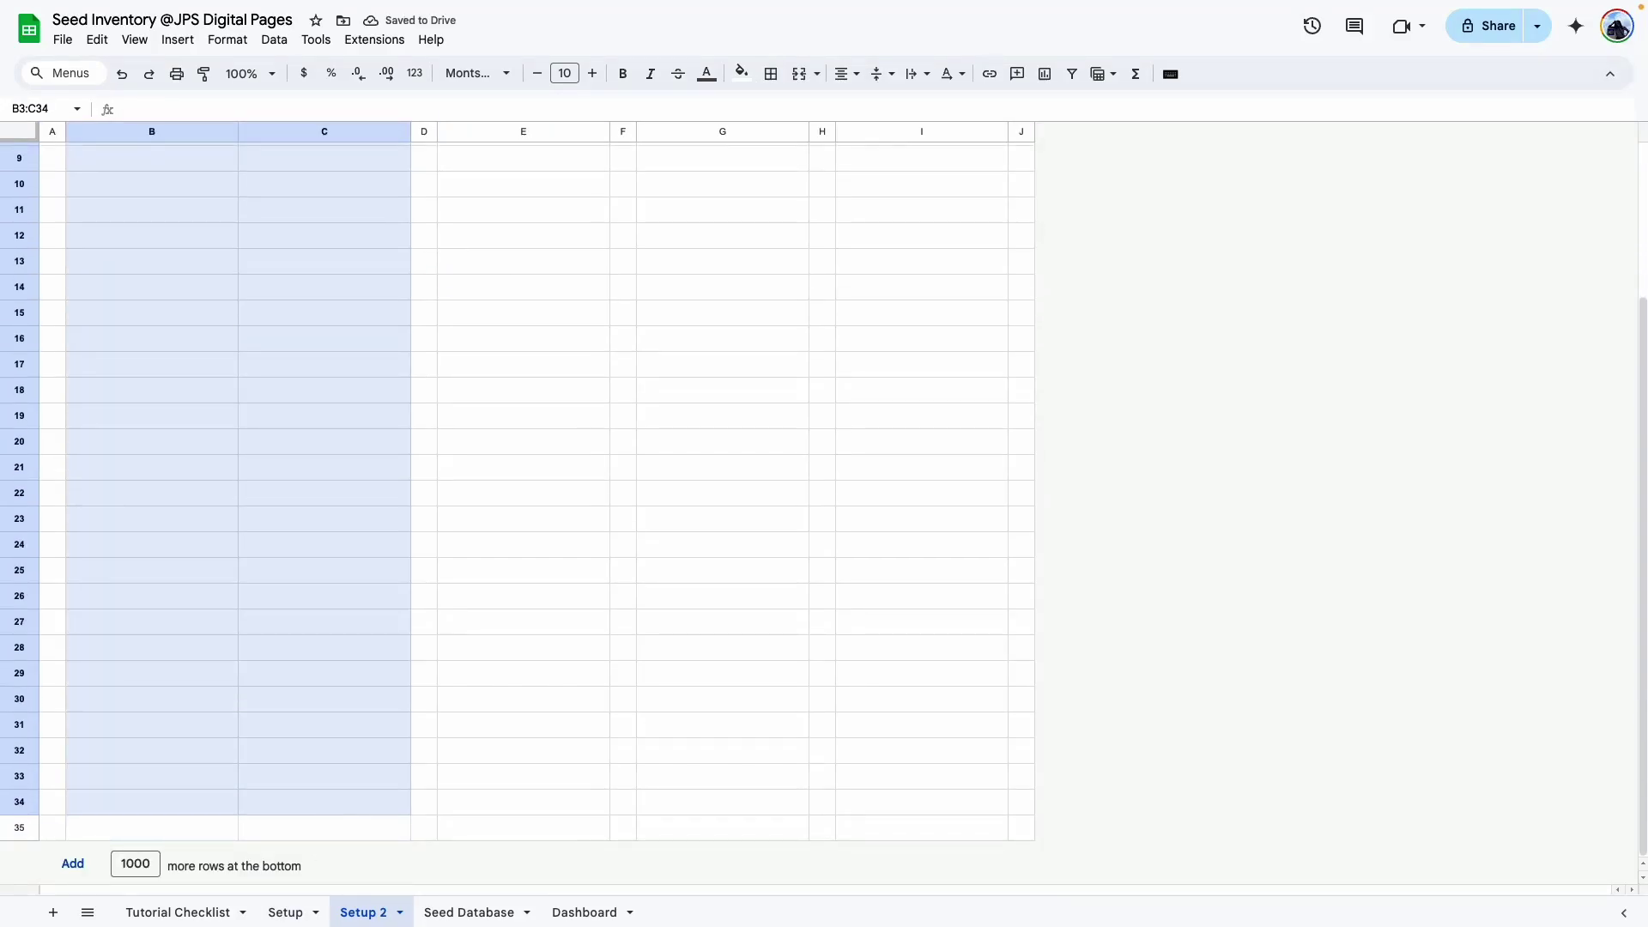
pyautogui.scroll(3, 316, 525)
pyautogui.click(771, 73)
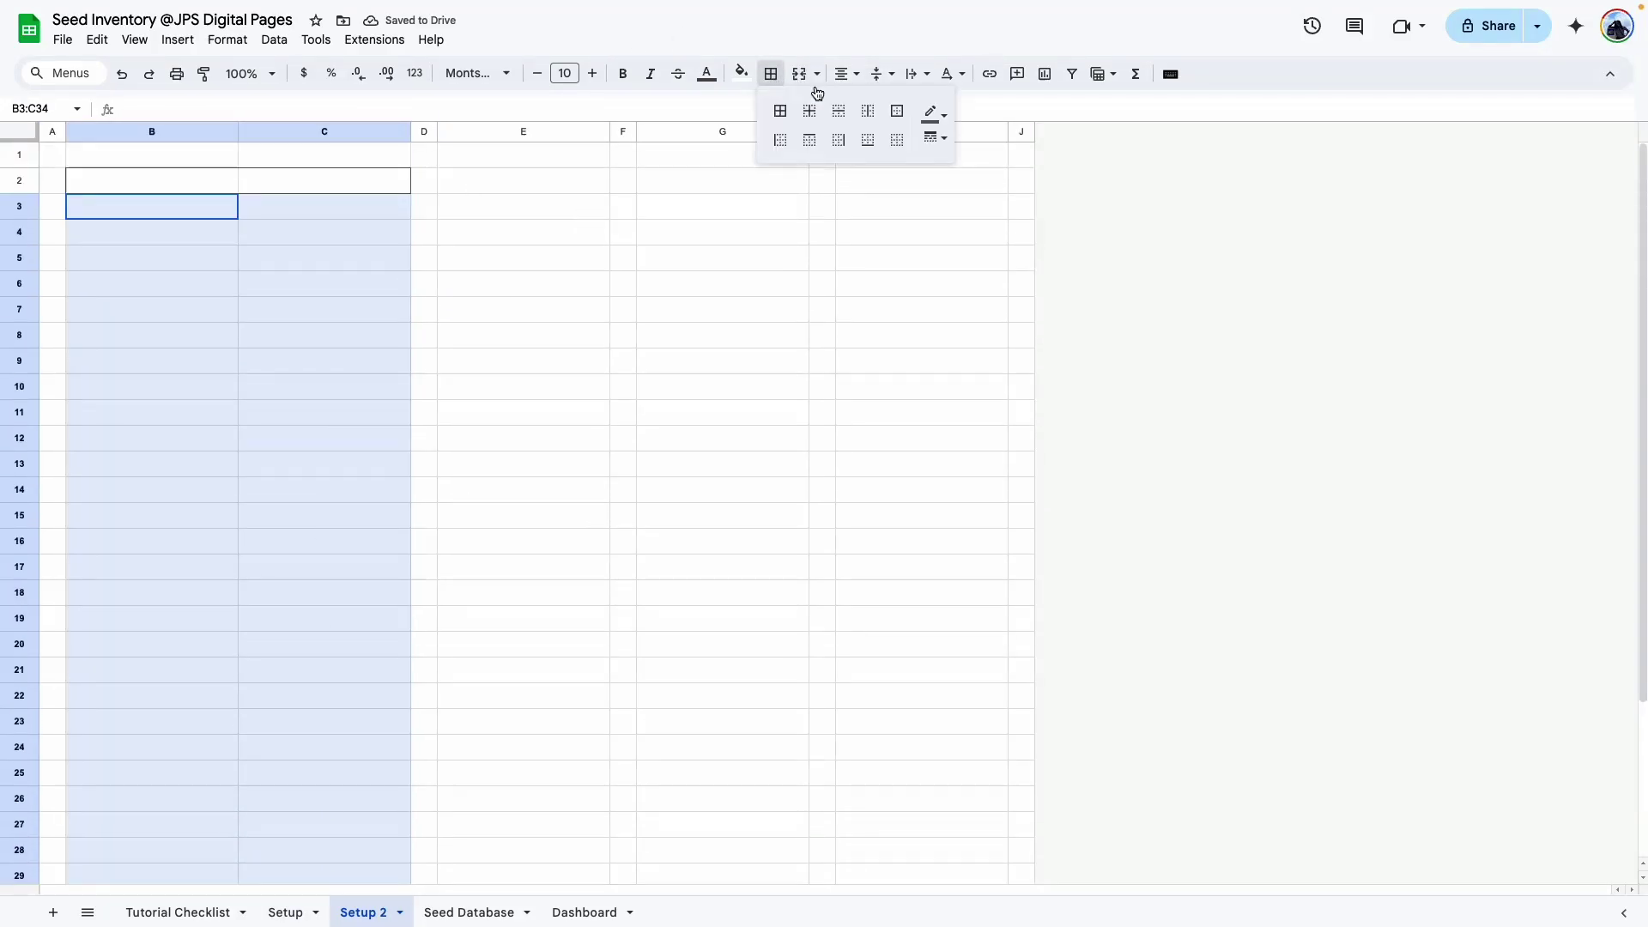
pyautogui.click(898, 111)
pyautogui.click(519, 386)
# Merge the header cells B2:C2 into one cell.
pyautogui.click(228, 182)
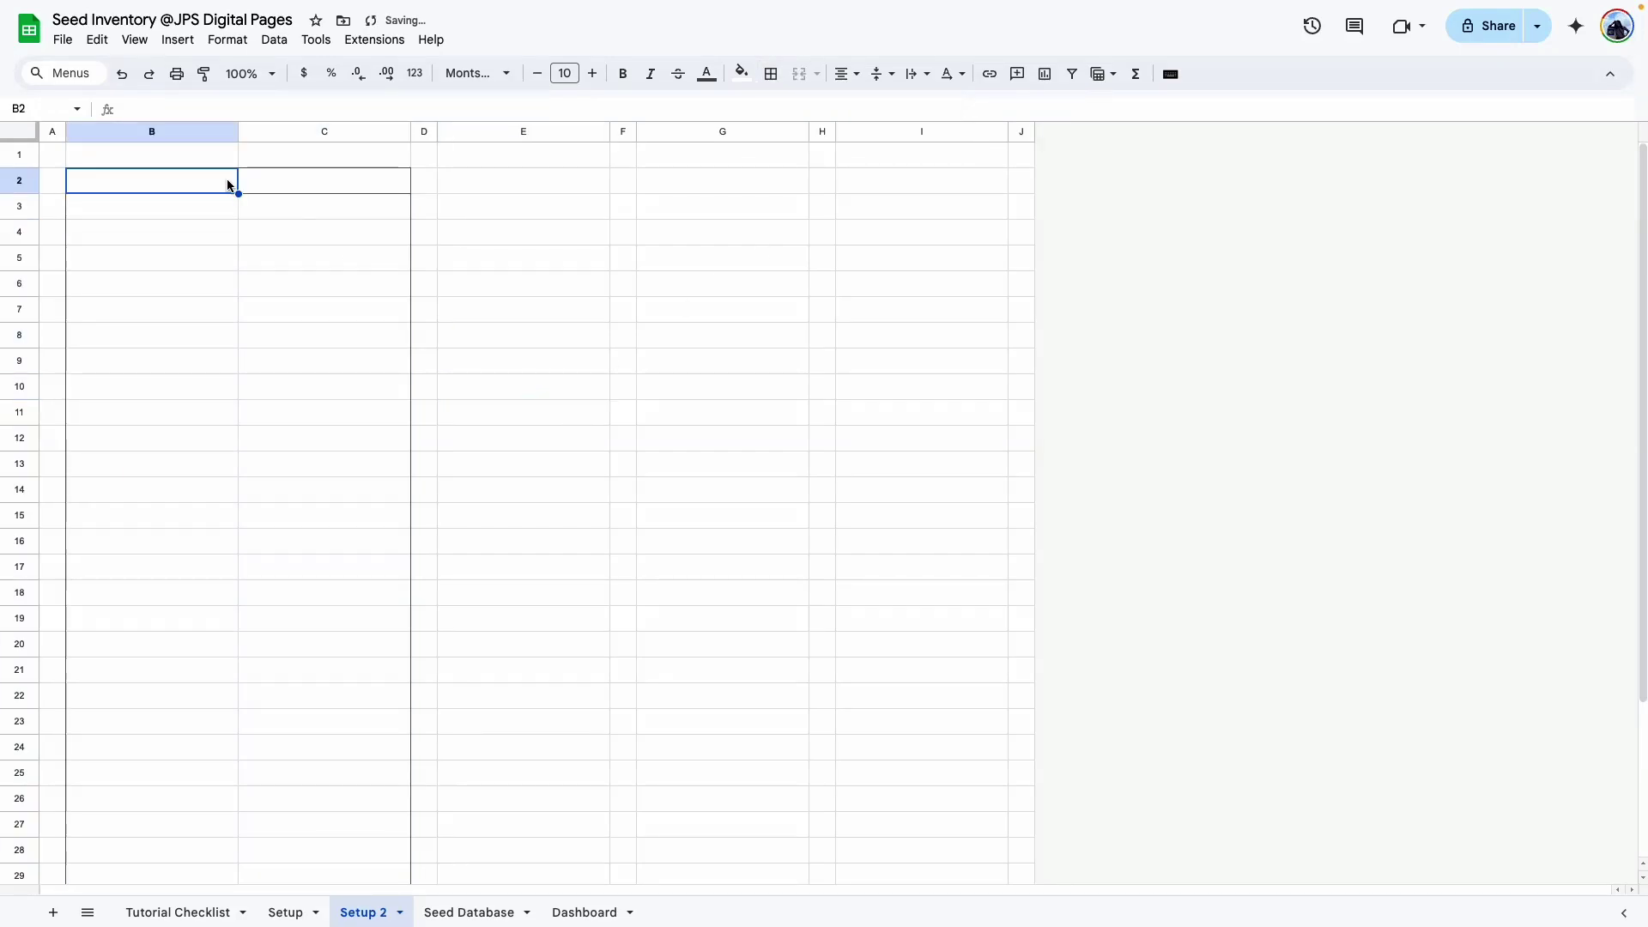
pyautogui.moveTo(229, 184); pyautogui.dragTo(376, 184)
pyautogui.click(800, 73)
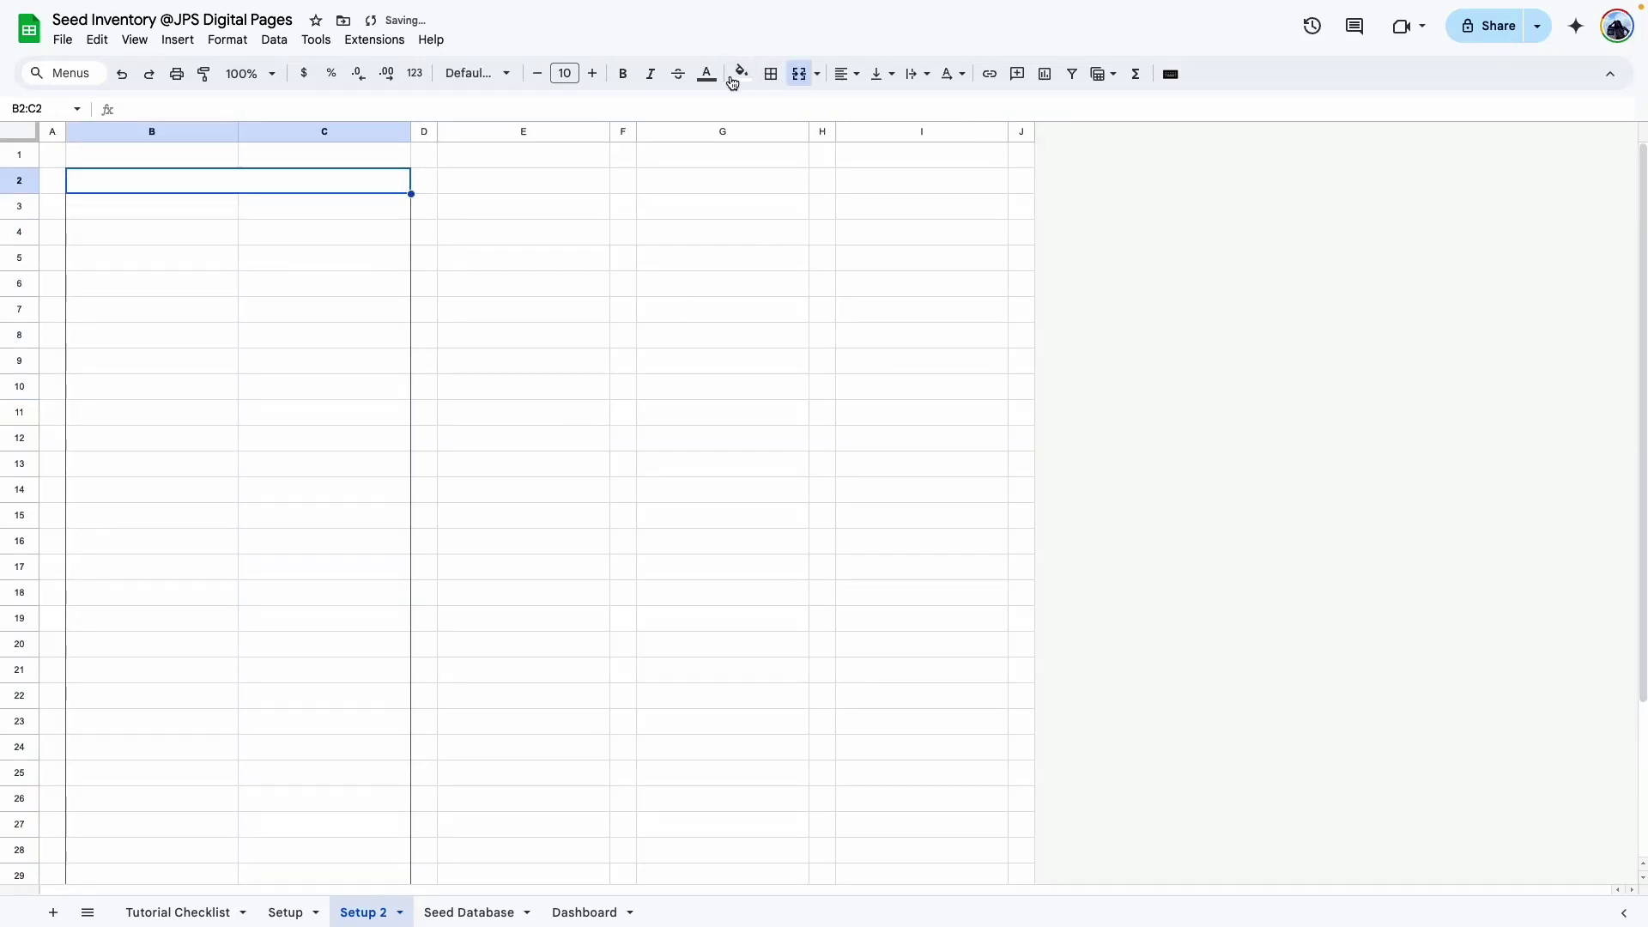
pyautogui.click(486, 450)
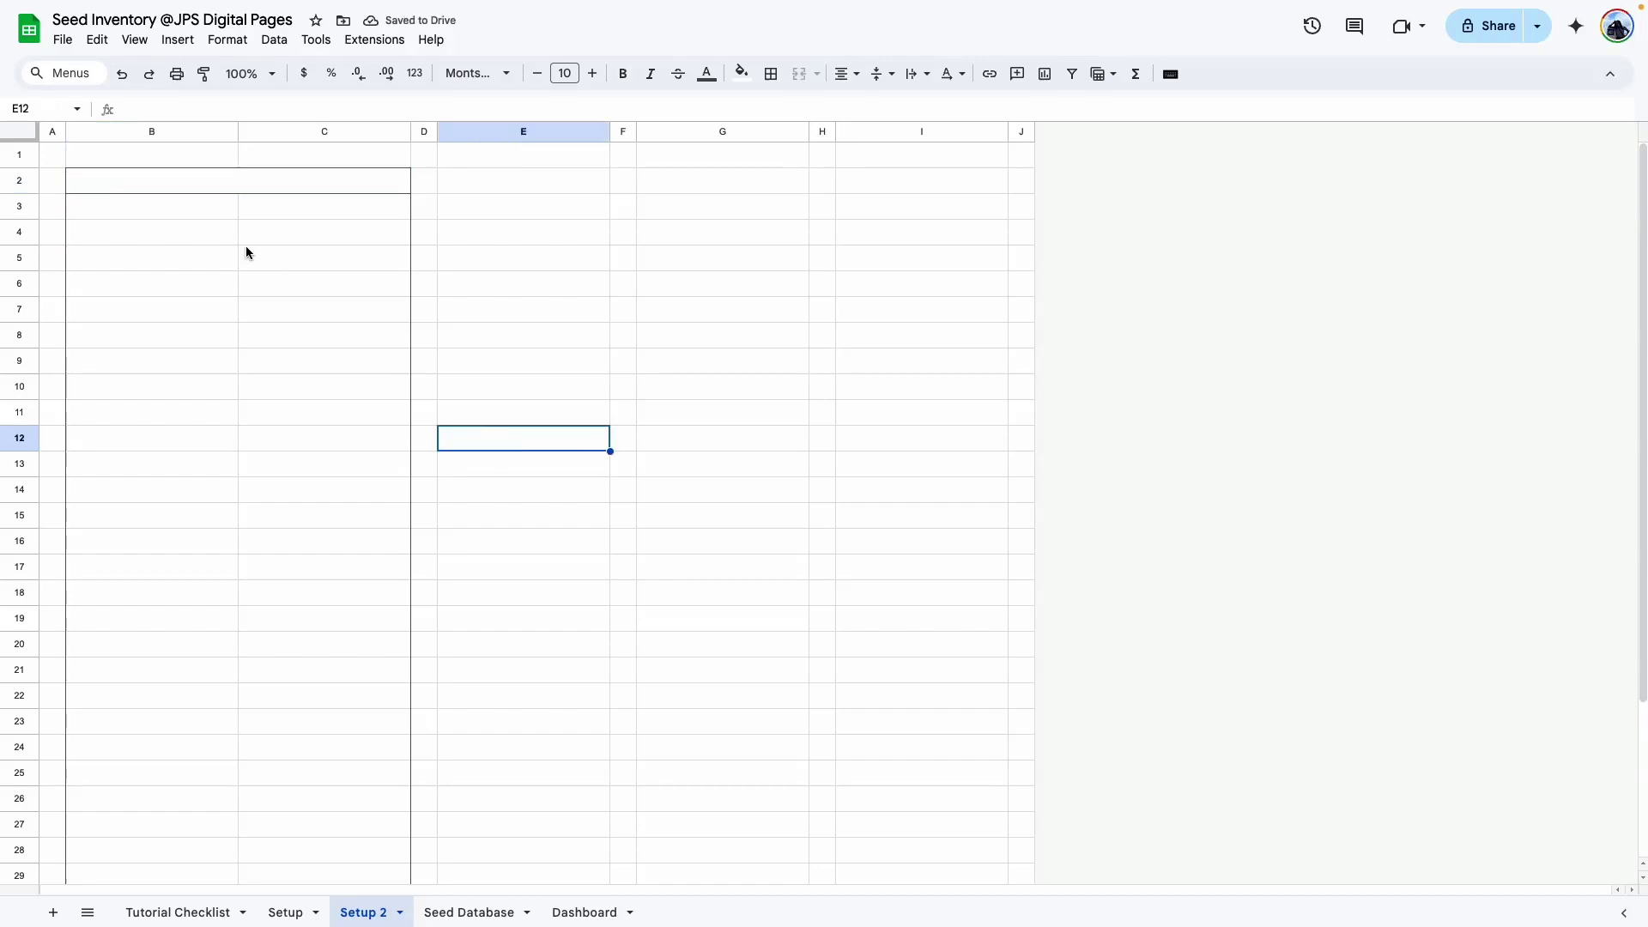
# Add separate outer borders around header cell E2 and the list area E3:E34.
pyautogui.click(478, 187)
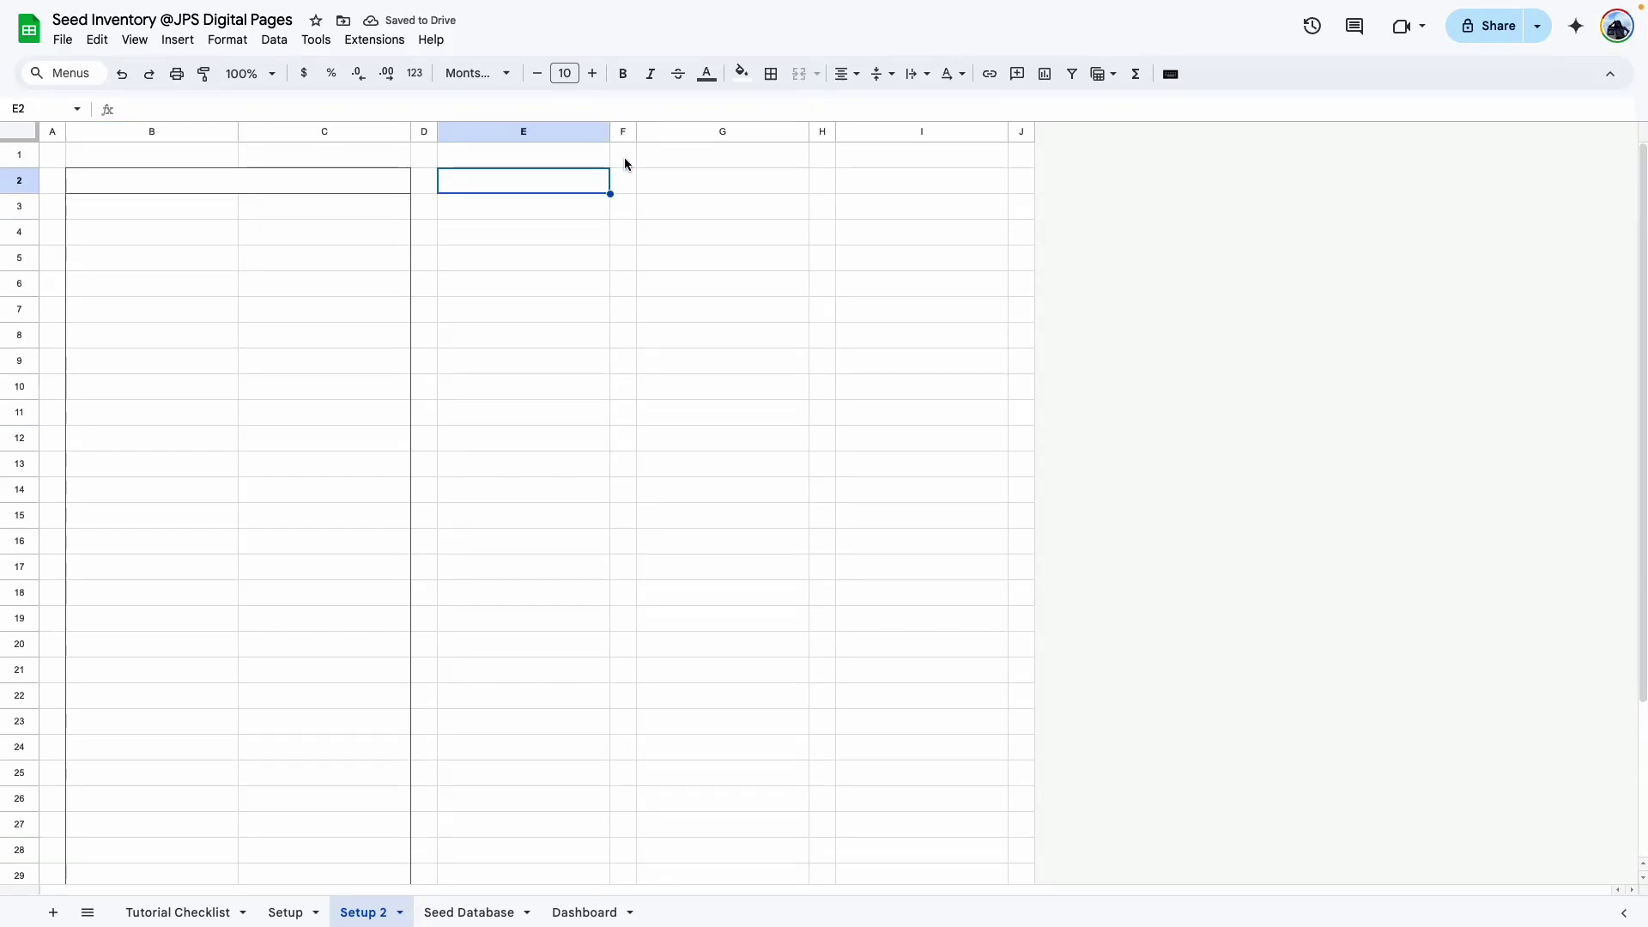
pyautogui.click(771, 73)
pyautogui.click(896, 110)
pyautogui.moveTo(478, 203); pyautogui.dragTo(549, 802)
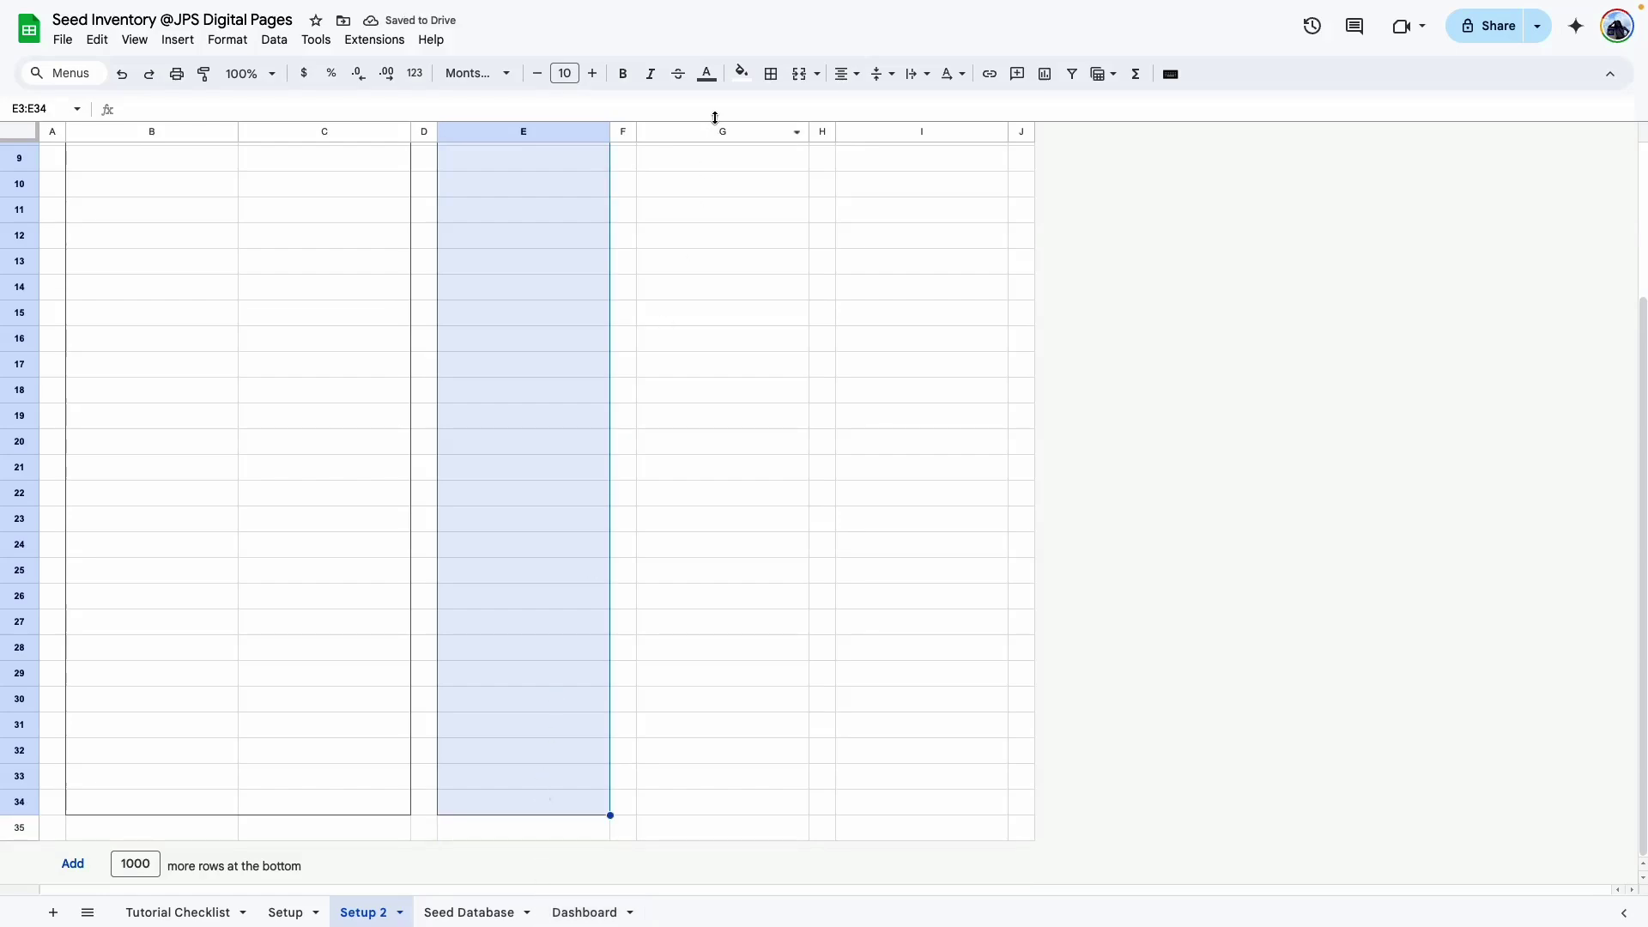
pyautogui.click(771, 74)
pyautogui.click(896, 110)
pyautogui.scroll(5, 505, 426)
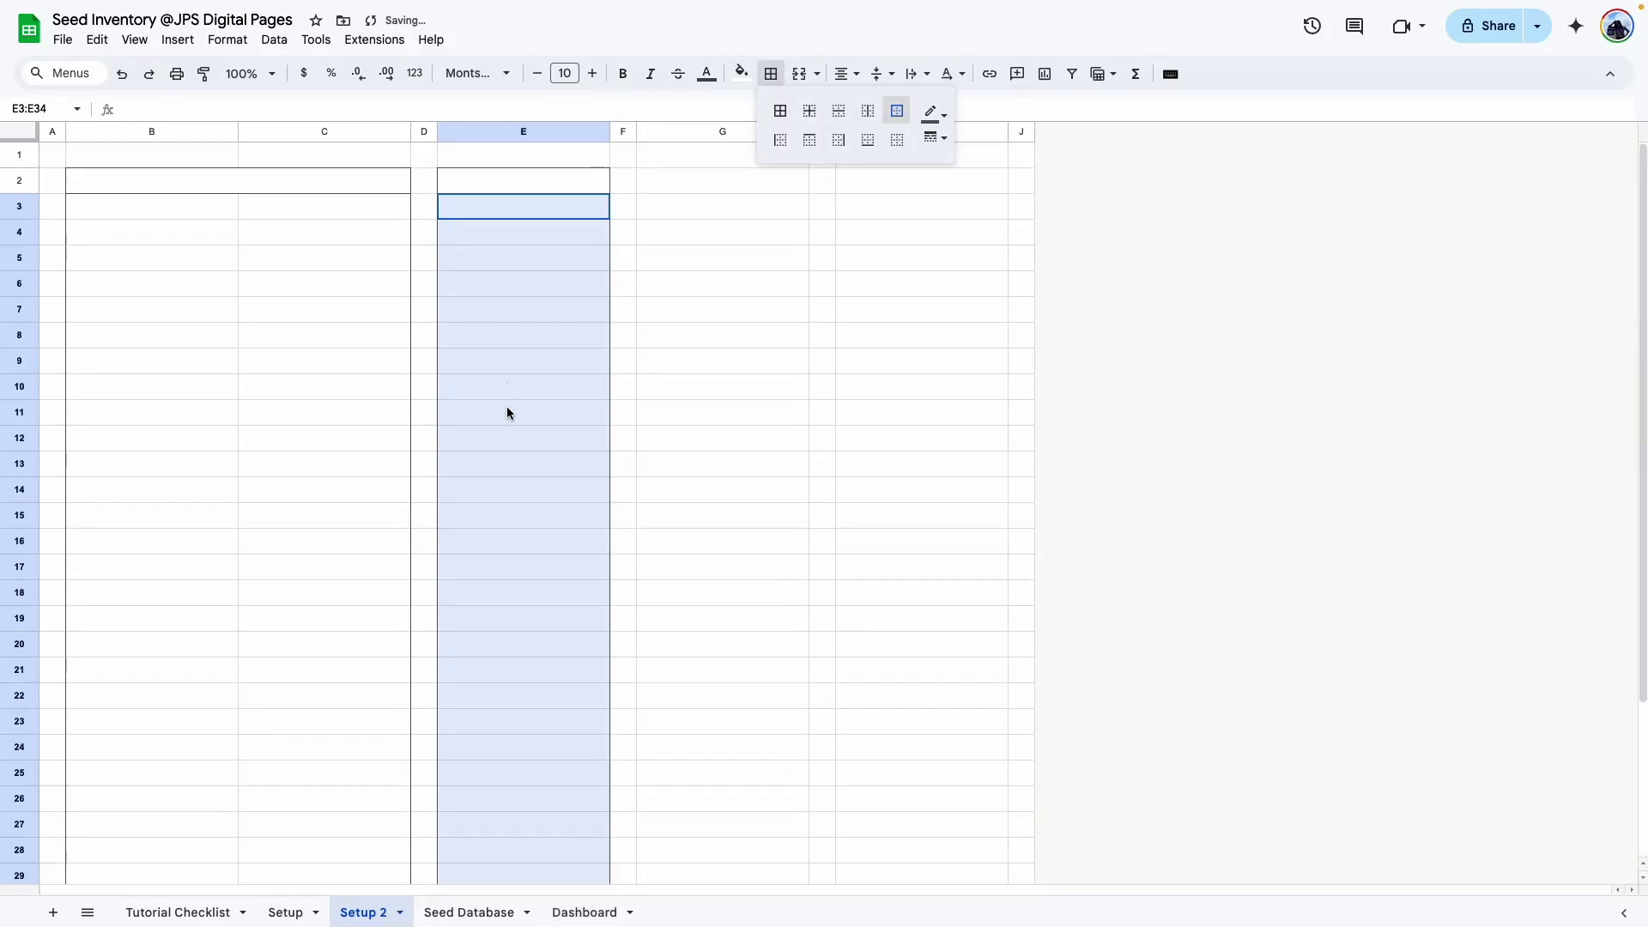
pyautogui.click(405, 289)
# Apply horizontal borders to both list areas, B3:C34 and E3:E34, together.
pyautogui.moveTo(146, 211); pyautogui.dragTo(328, 793)
pyautogui.scroll(5, 503, 194)
pyautogui.moveTo(505, 202); pyautogui.dragTo(571, 816)
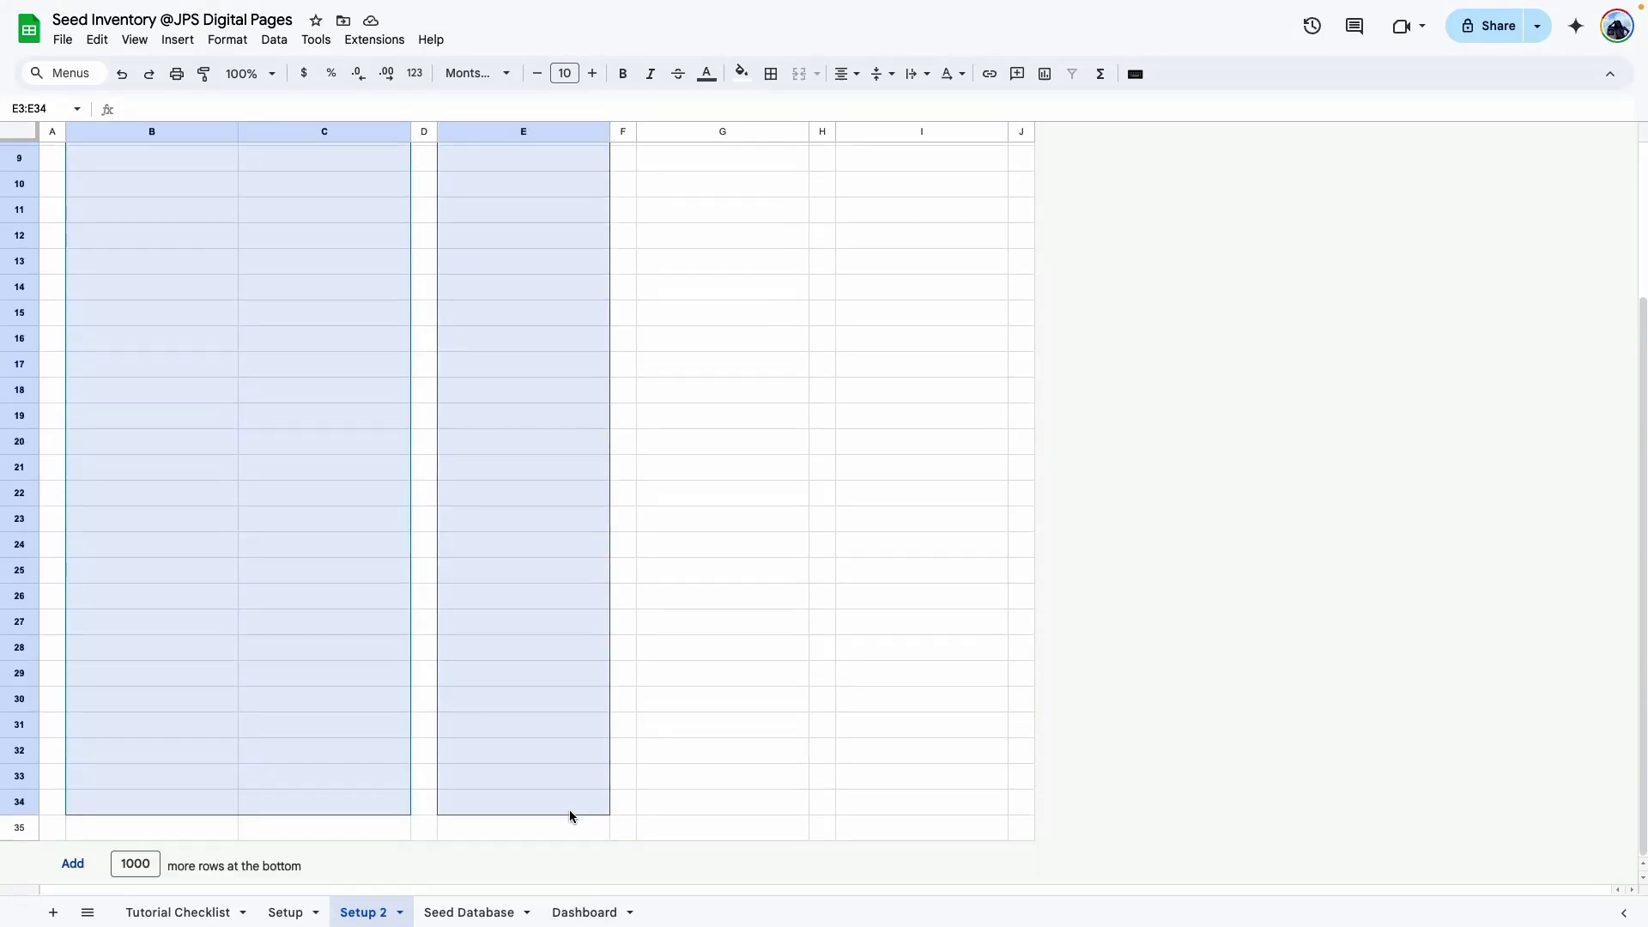
pyautogui.scroll(3, 444, 576)
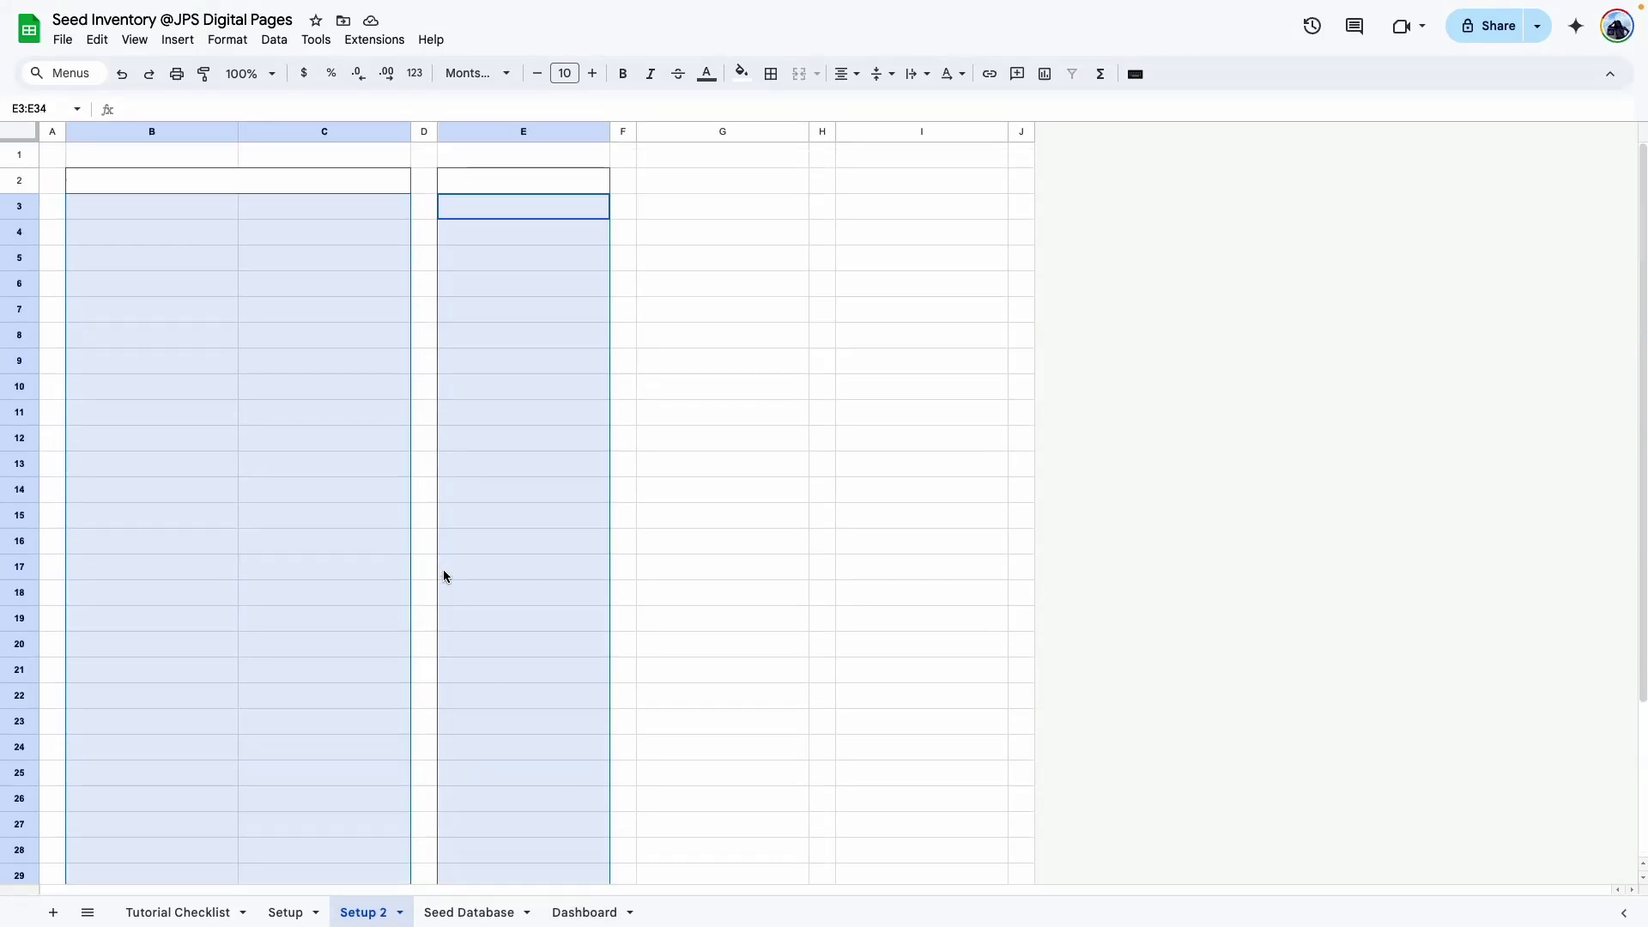
pyautogui.click(777, 76)
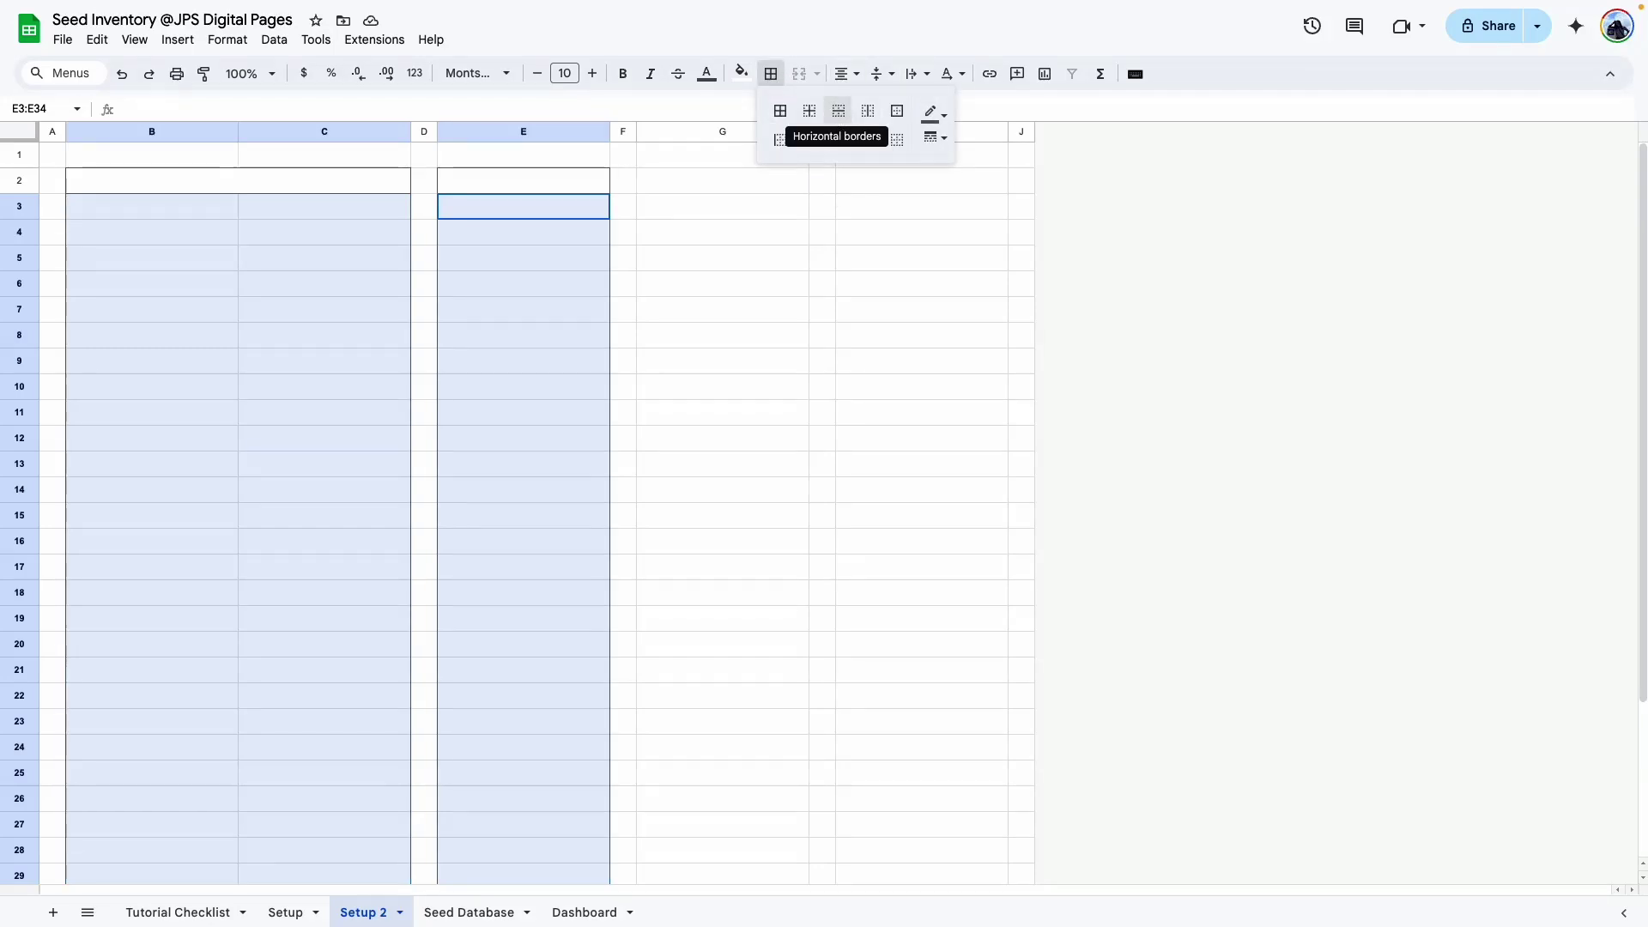
pyautogui.click(846, 122)
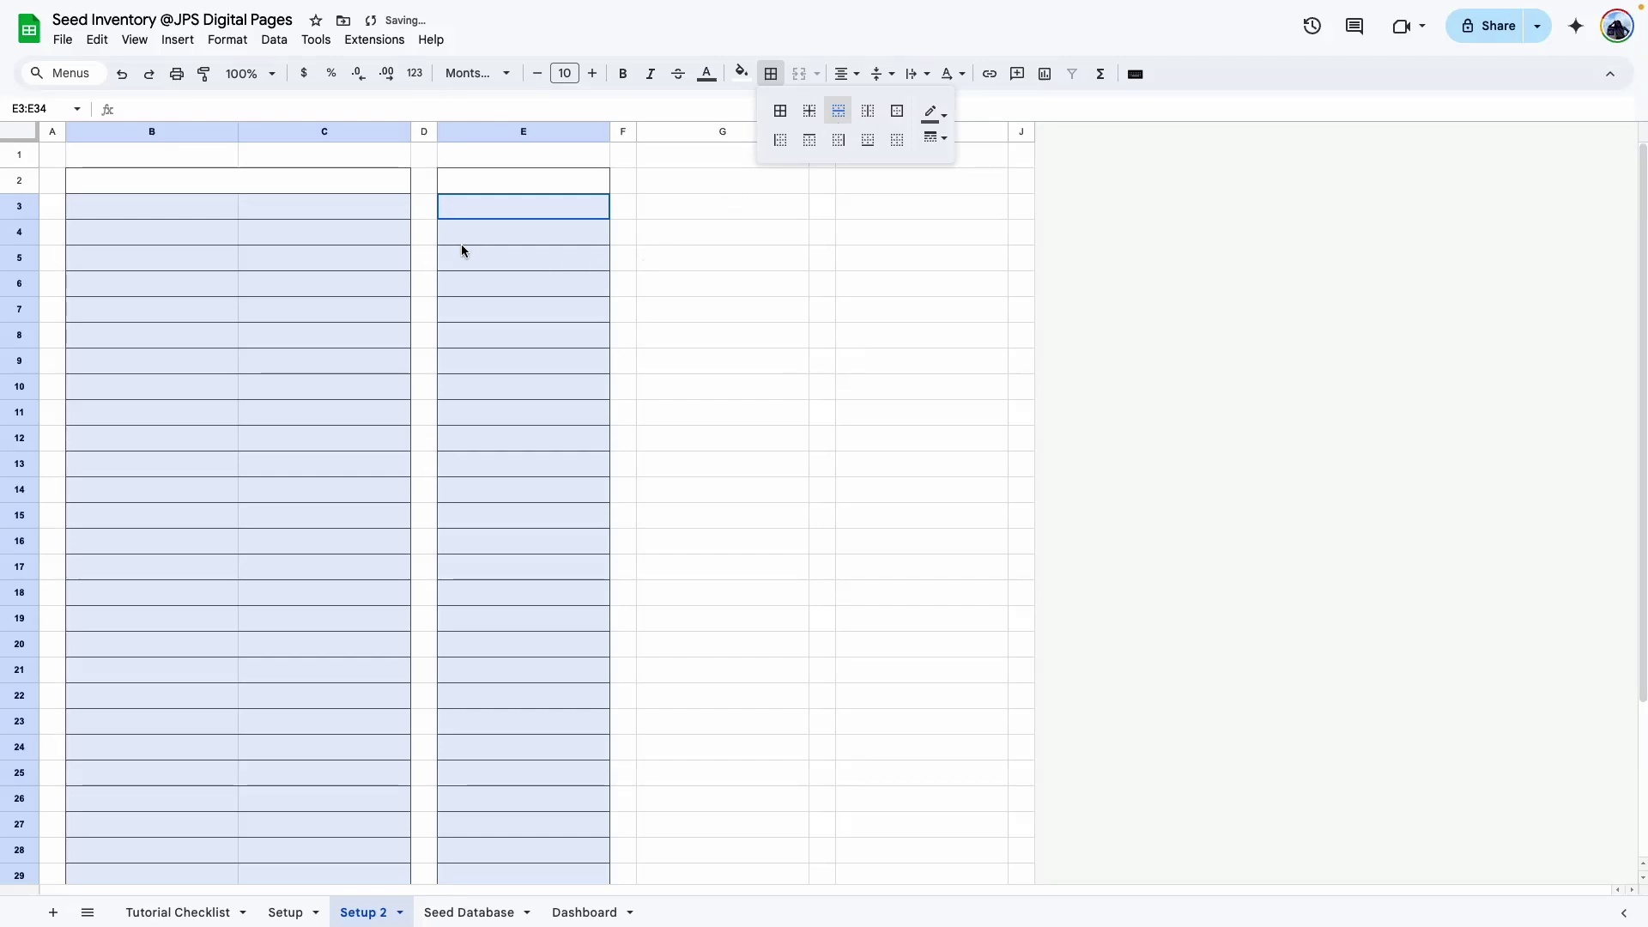
# Change the horizontal borders of both list areas to a grey dotted line.
pyautogui.click(930, 115)
pyautogui.click(1023, 184)
pyautogui.click(935, 137)
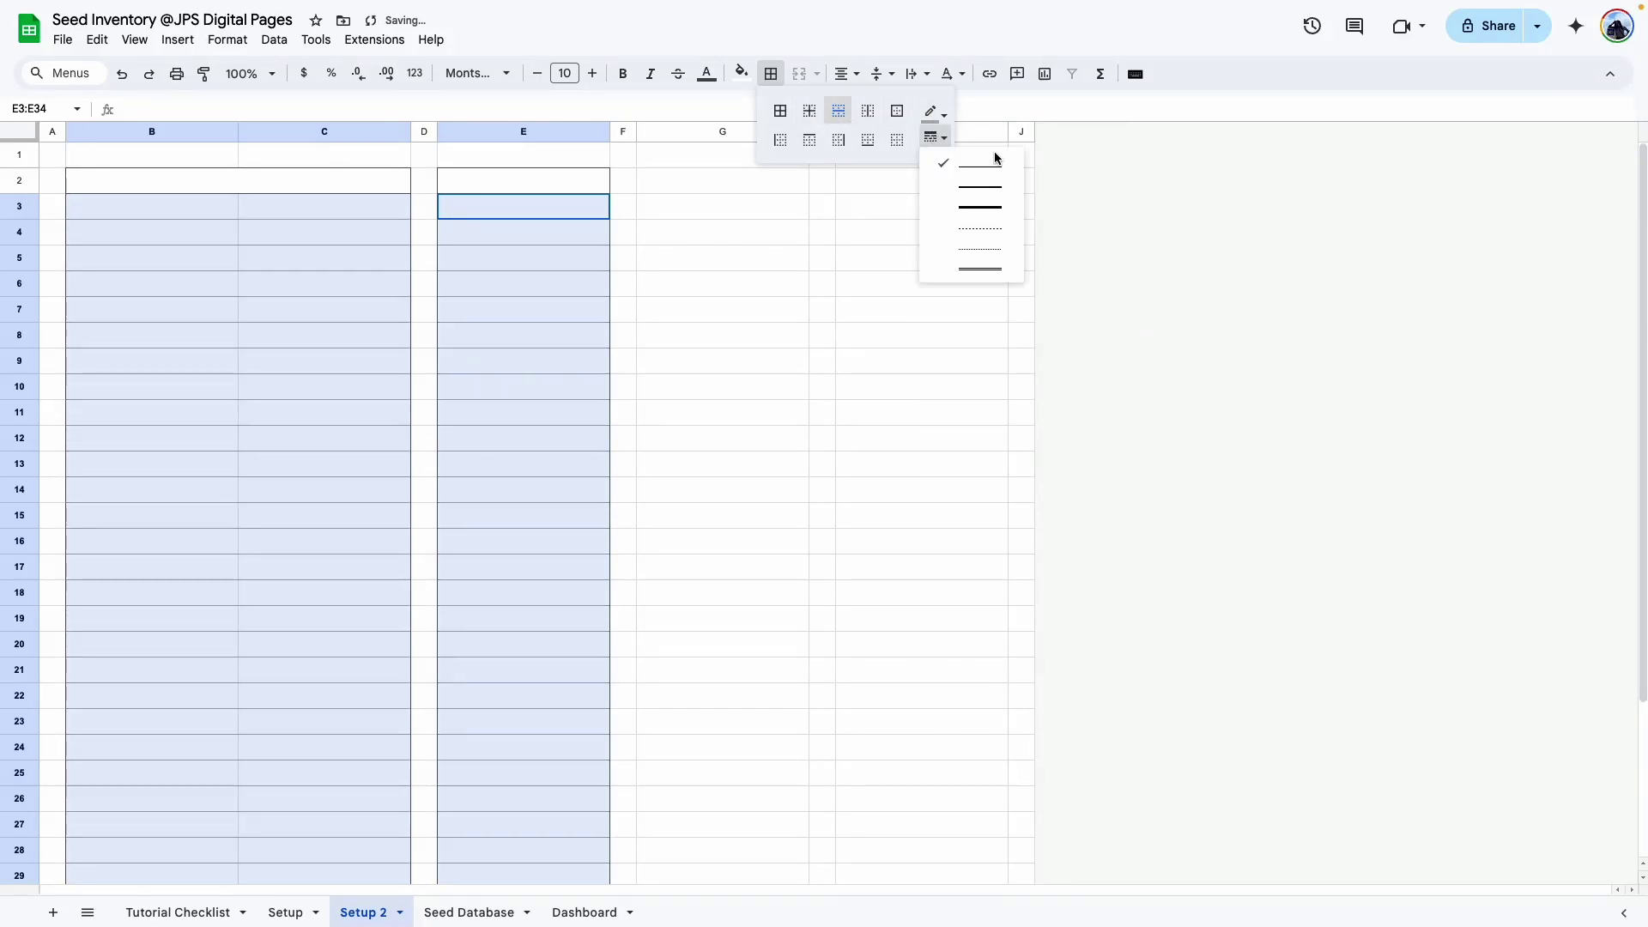
pyautogui.click(983, 232)
pyautogui.click(786, 396)
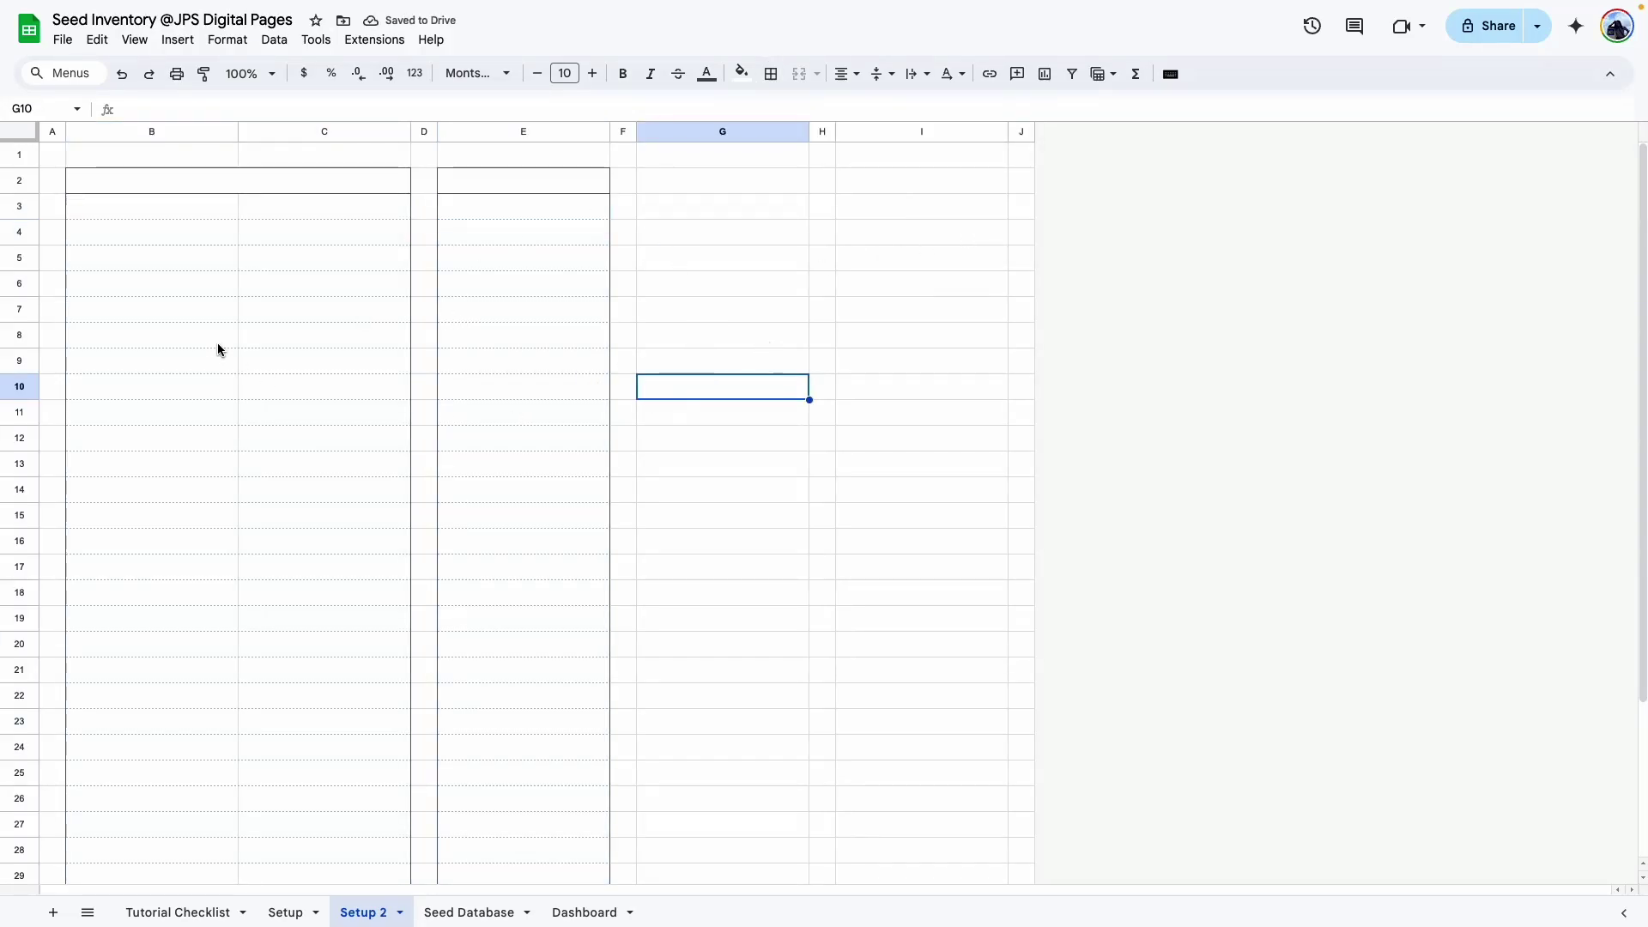
# Open the fill color choices for the merged header B2:C2 on Setup 2.
pyautogui.click(342, 186)
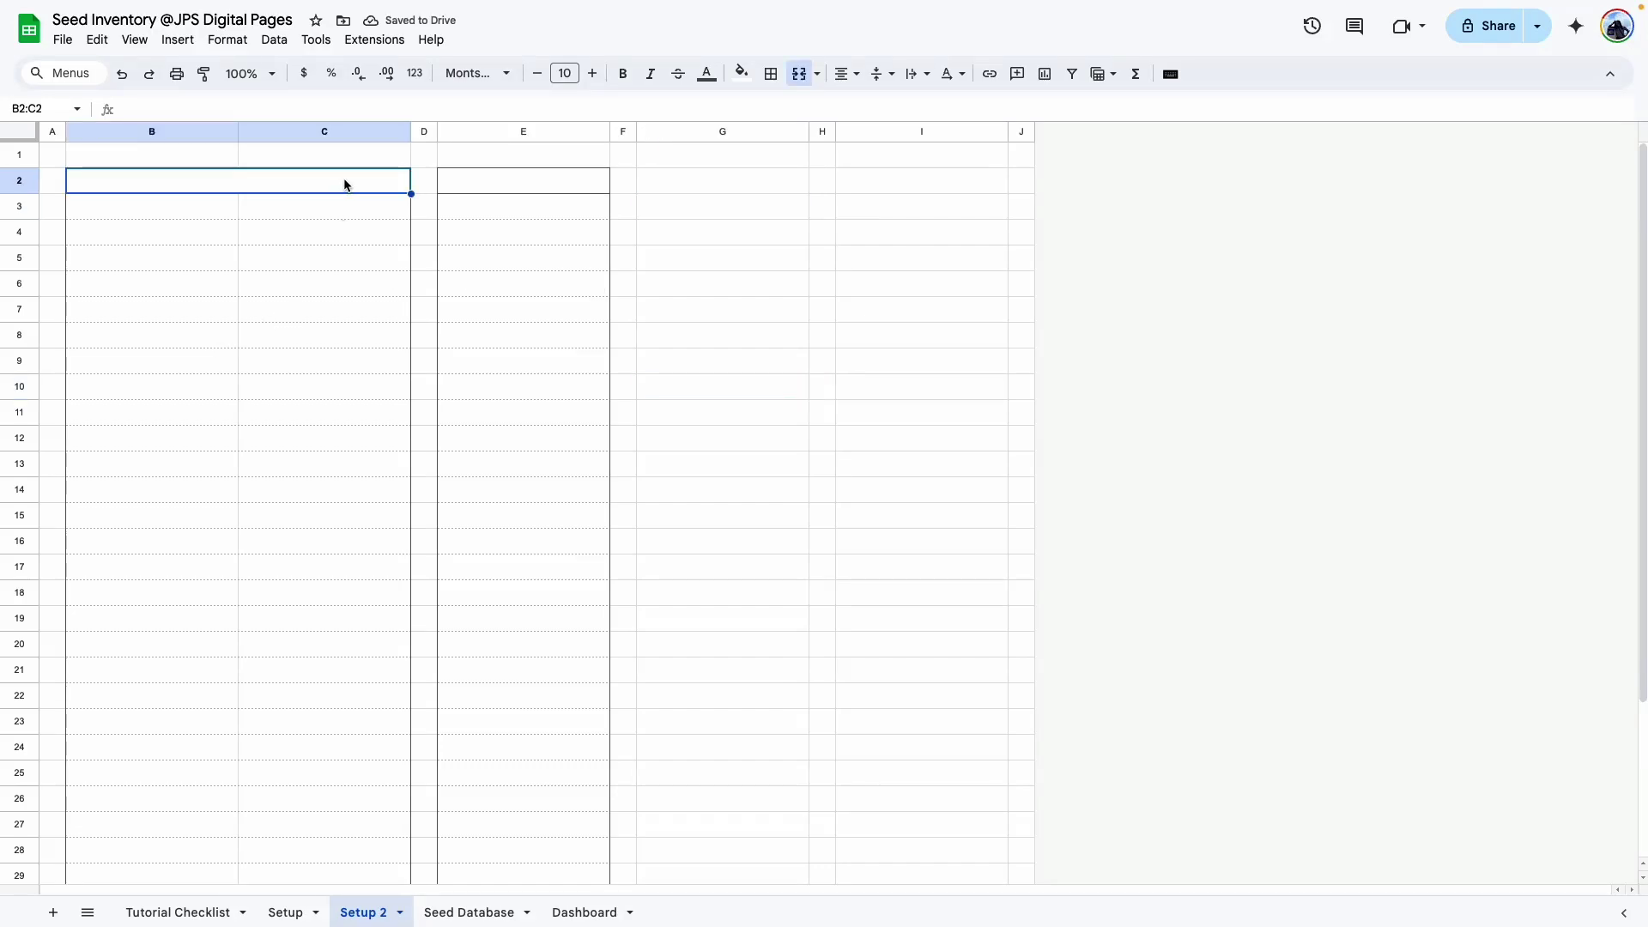
pyautogui.click(740, 76)
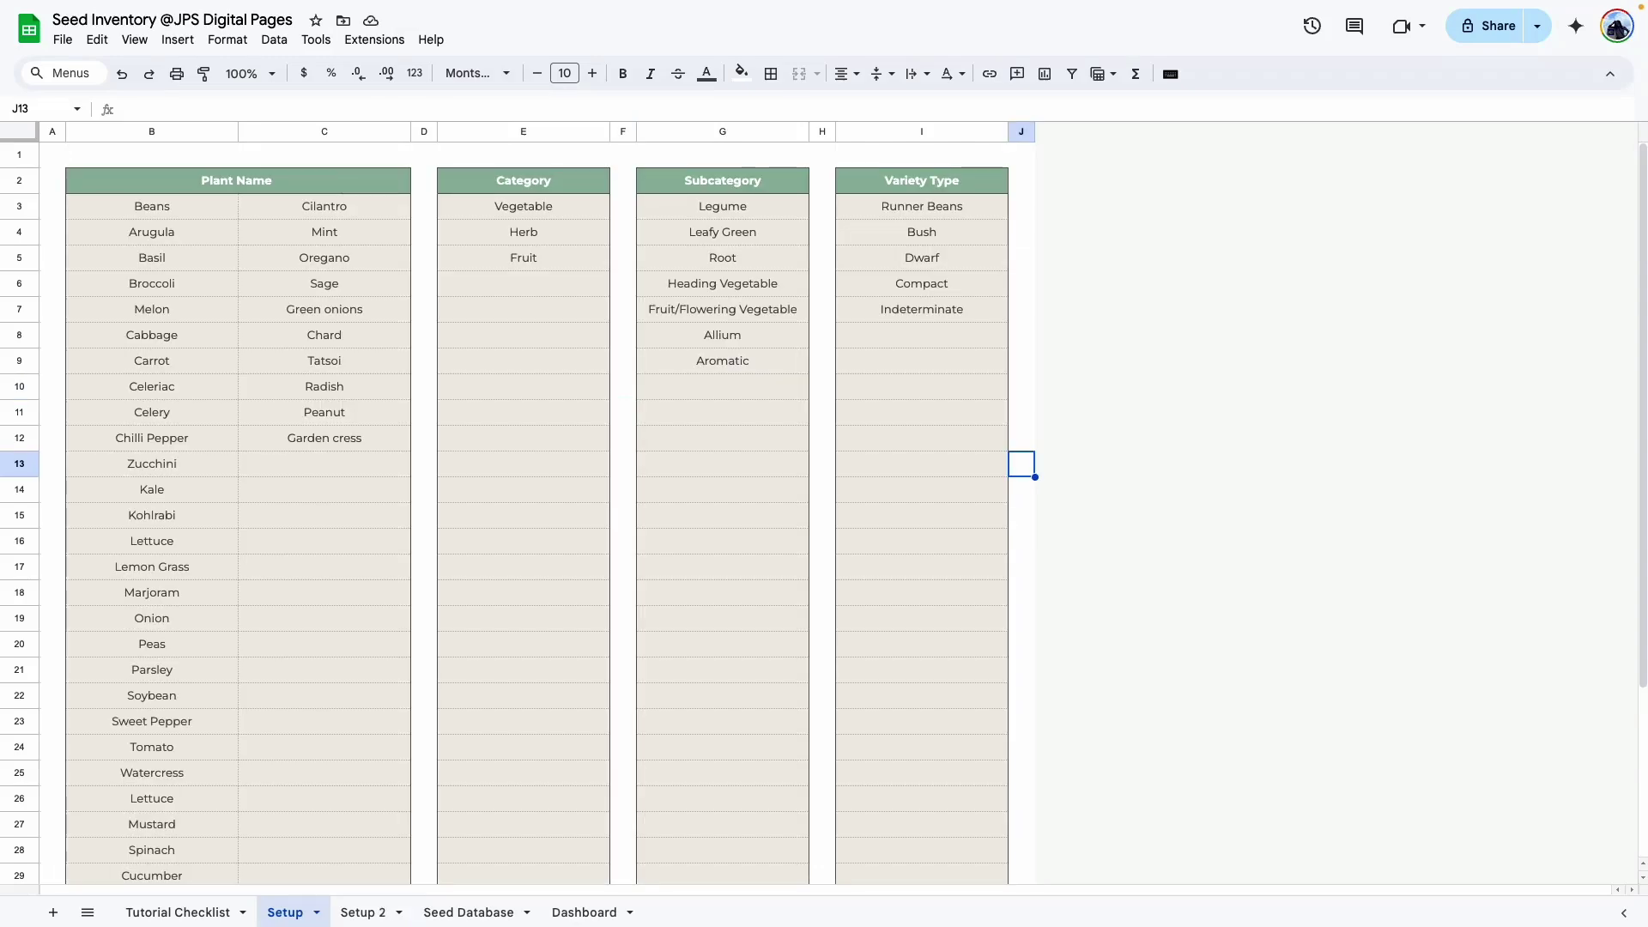
# Fill the Plant Name and Category headers on the Setup sheet with the custom brown color.
pyautogui.click(340, 180)
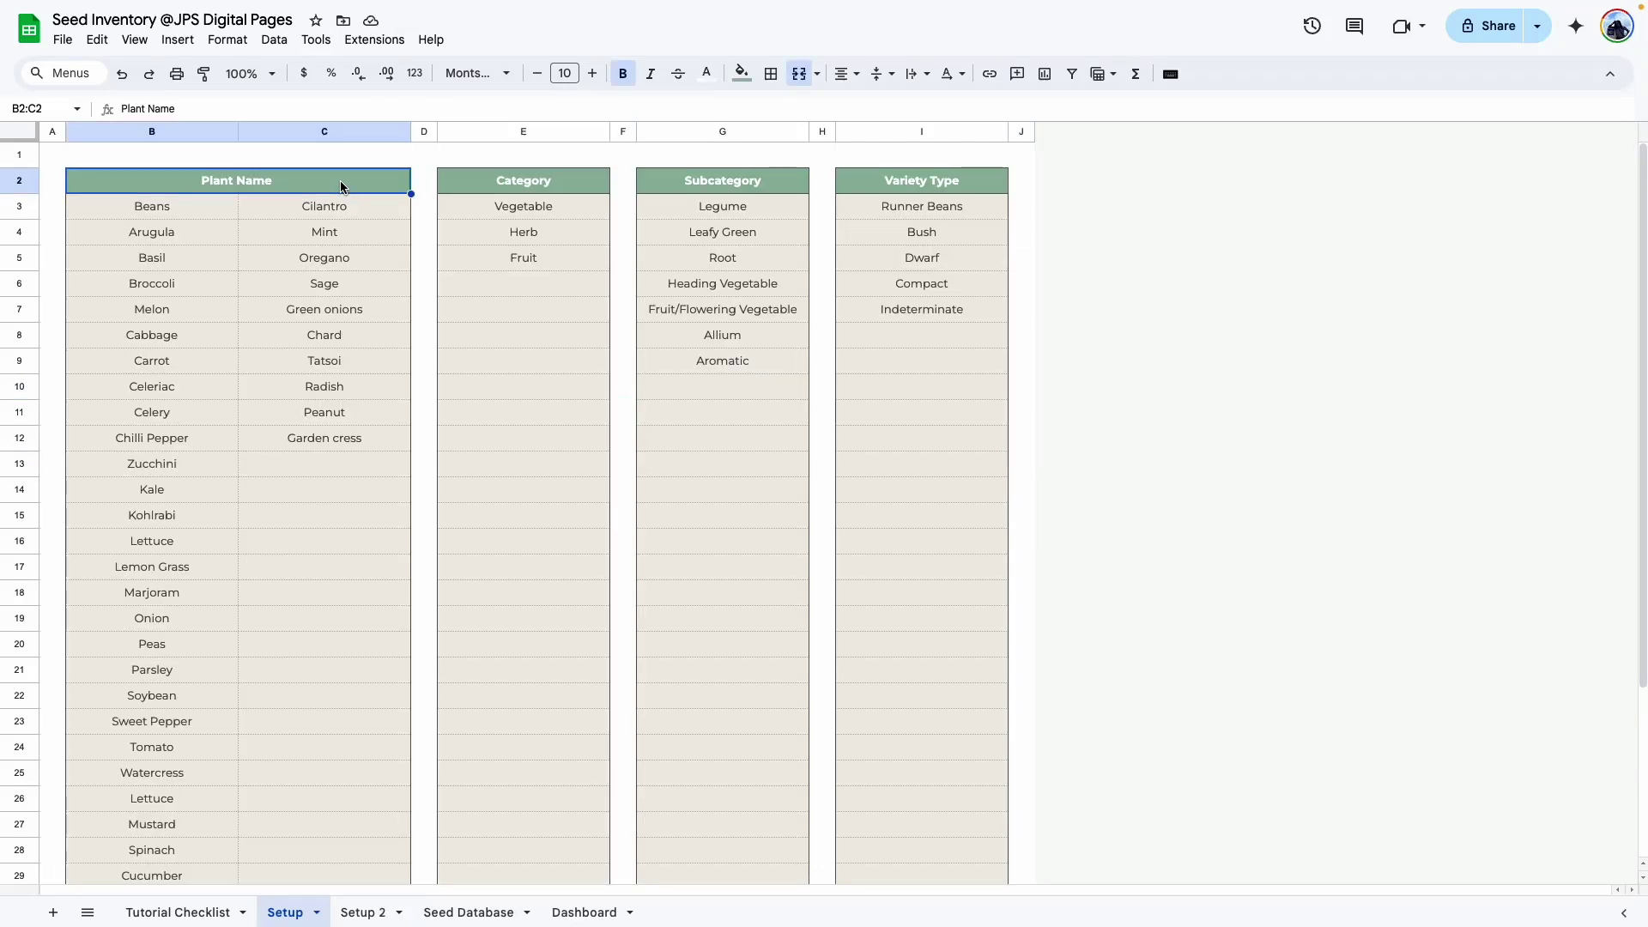
pyautogui.click(468, 463)
pyautogui.click(349, 175)
pyautogui.click(571, 181)
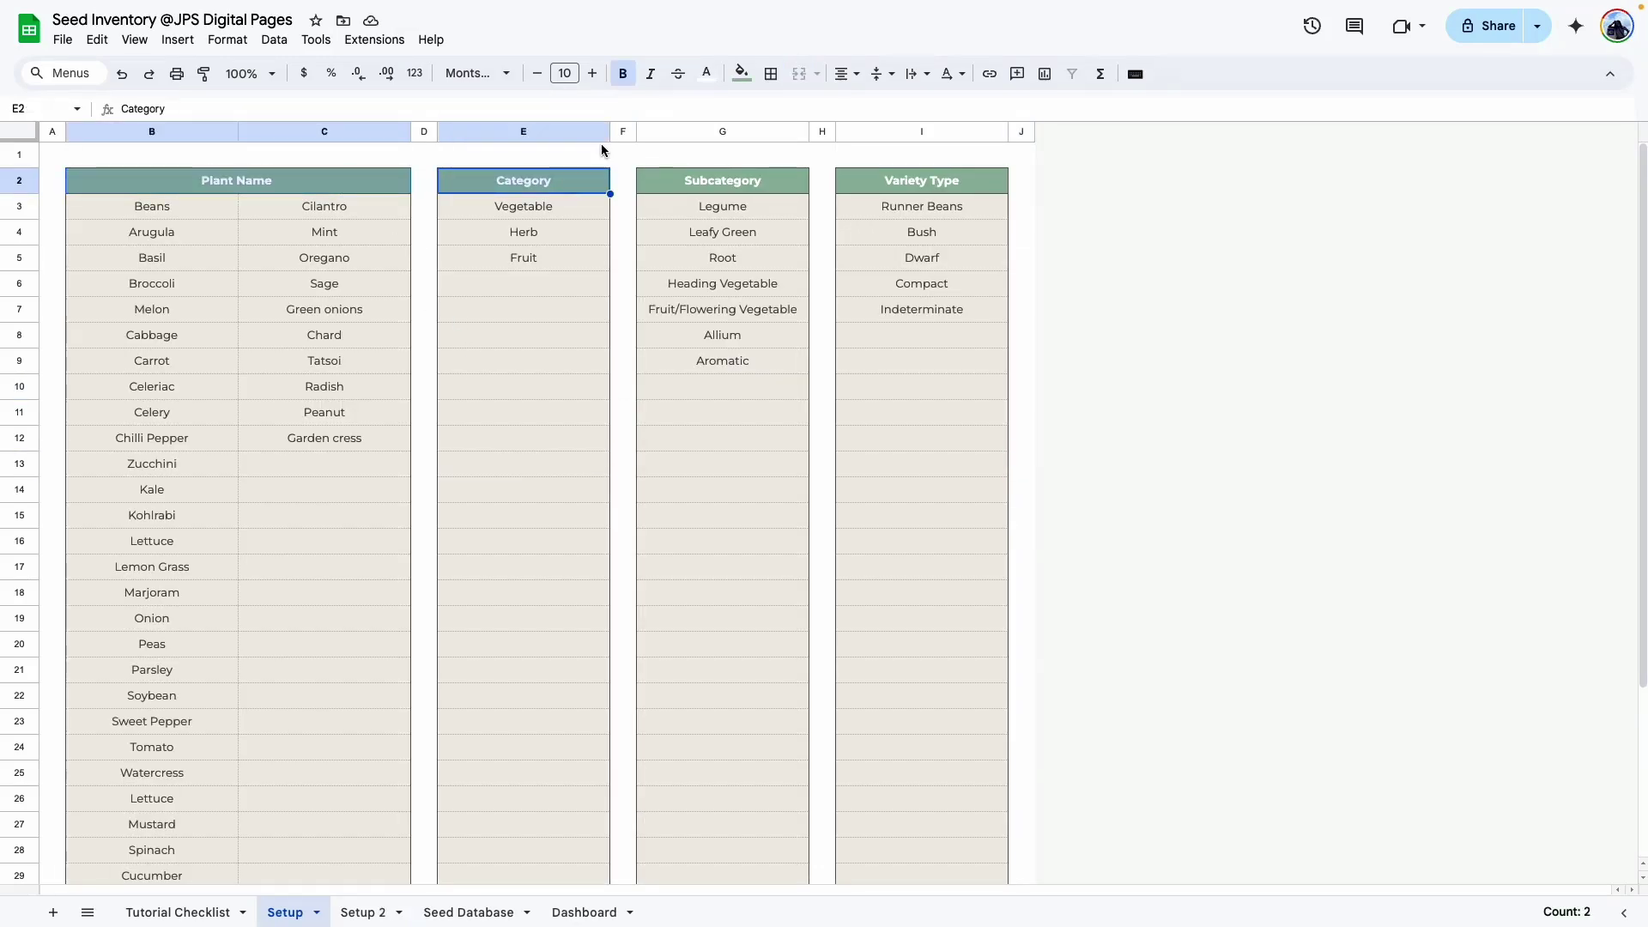
pyautogui.click(742, 73)
pyautogui.click(841, 306)
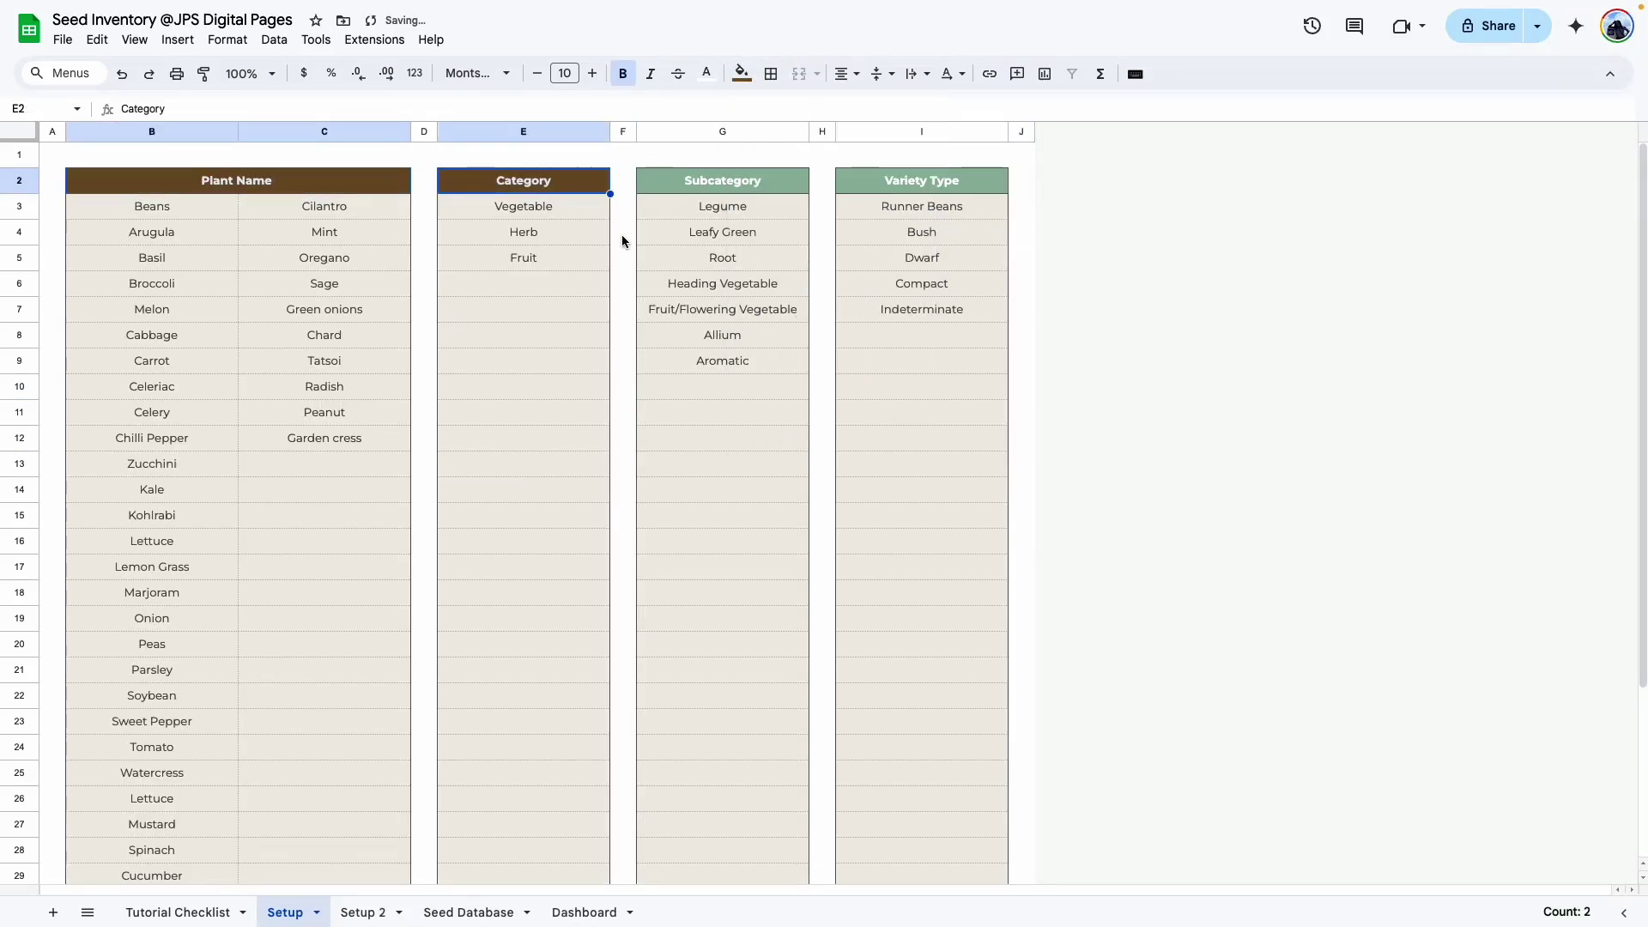
# Fill the Subcategory and Variety Type headers on the Setup sheet with the custom dark green color.
pyautogui.click(681, 178)
pyautogui.keyDown('ctrl'); pyautogui.click(922, 180); pyautogui.keyUp('ctrl')
pyautogui.click(742, 73)
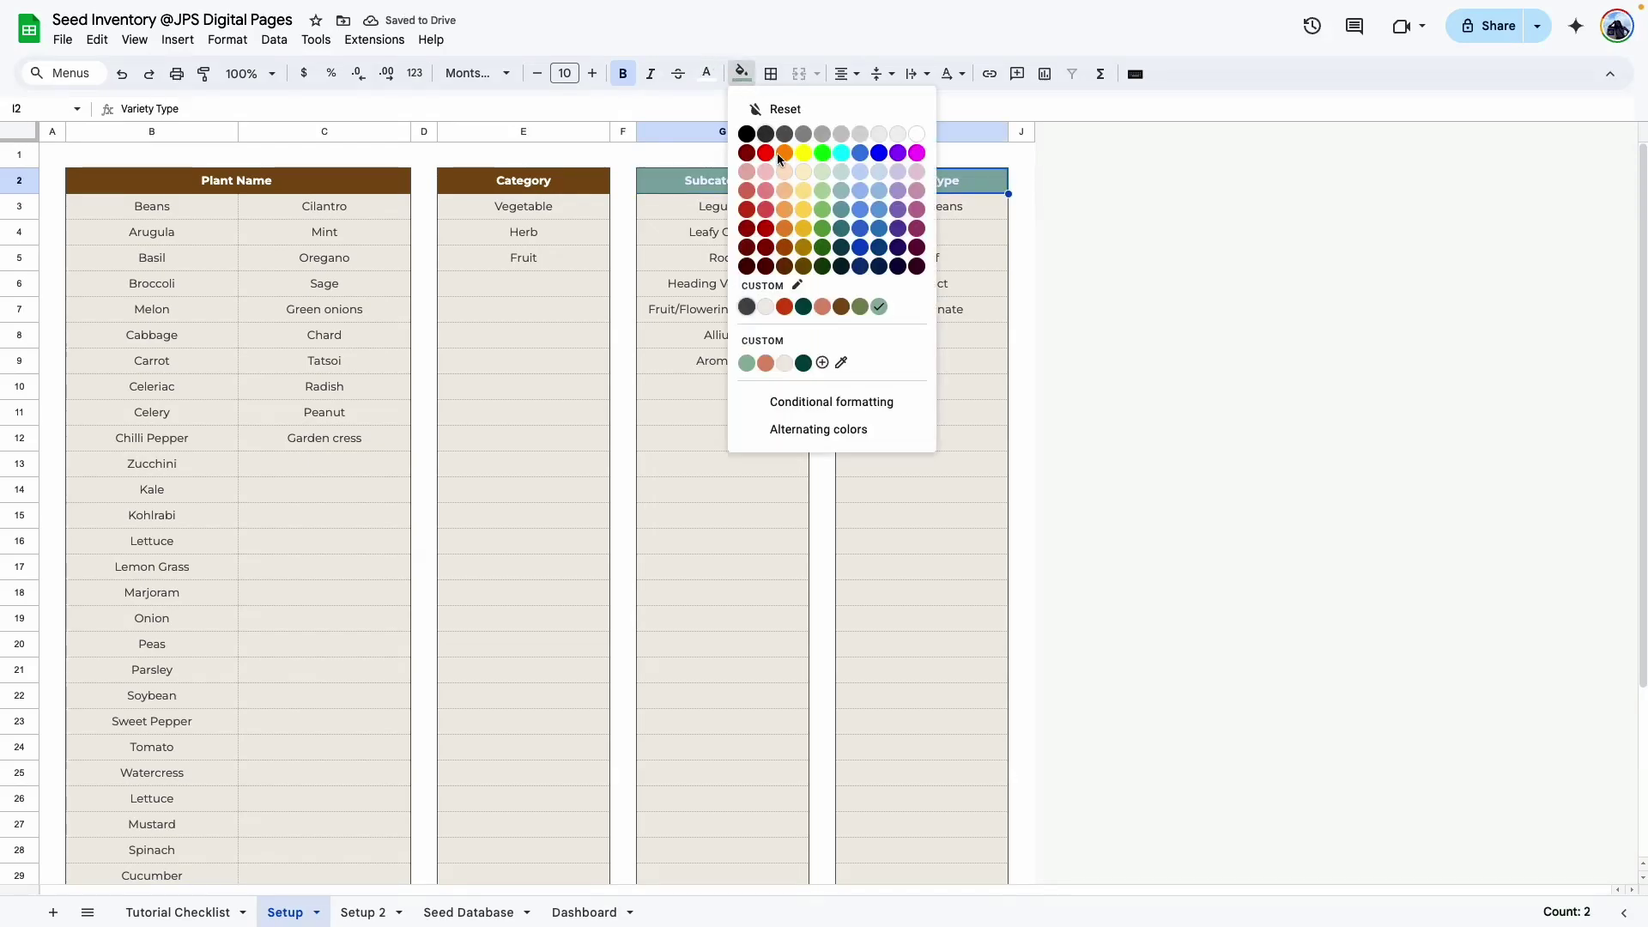
pyautogui.click(804, 309)
pyautogui.click(468, 490)
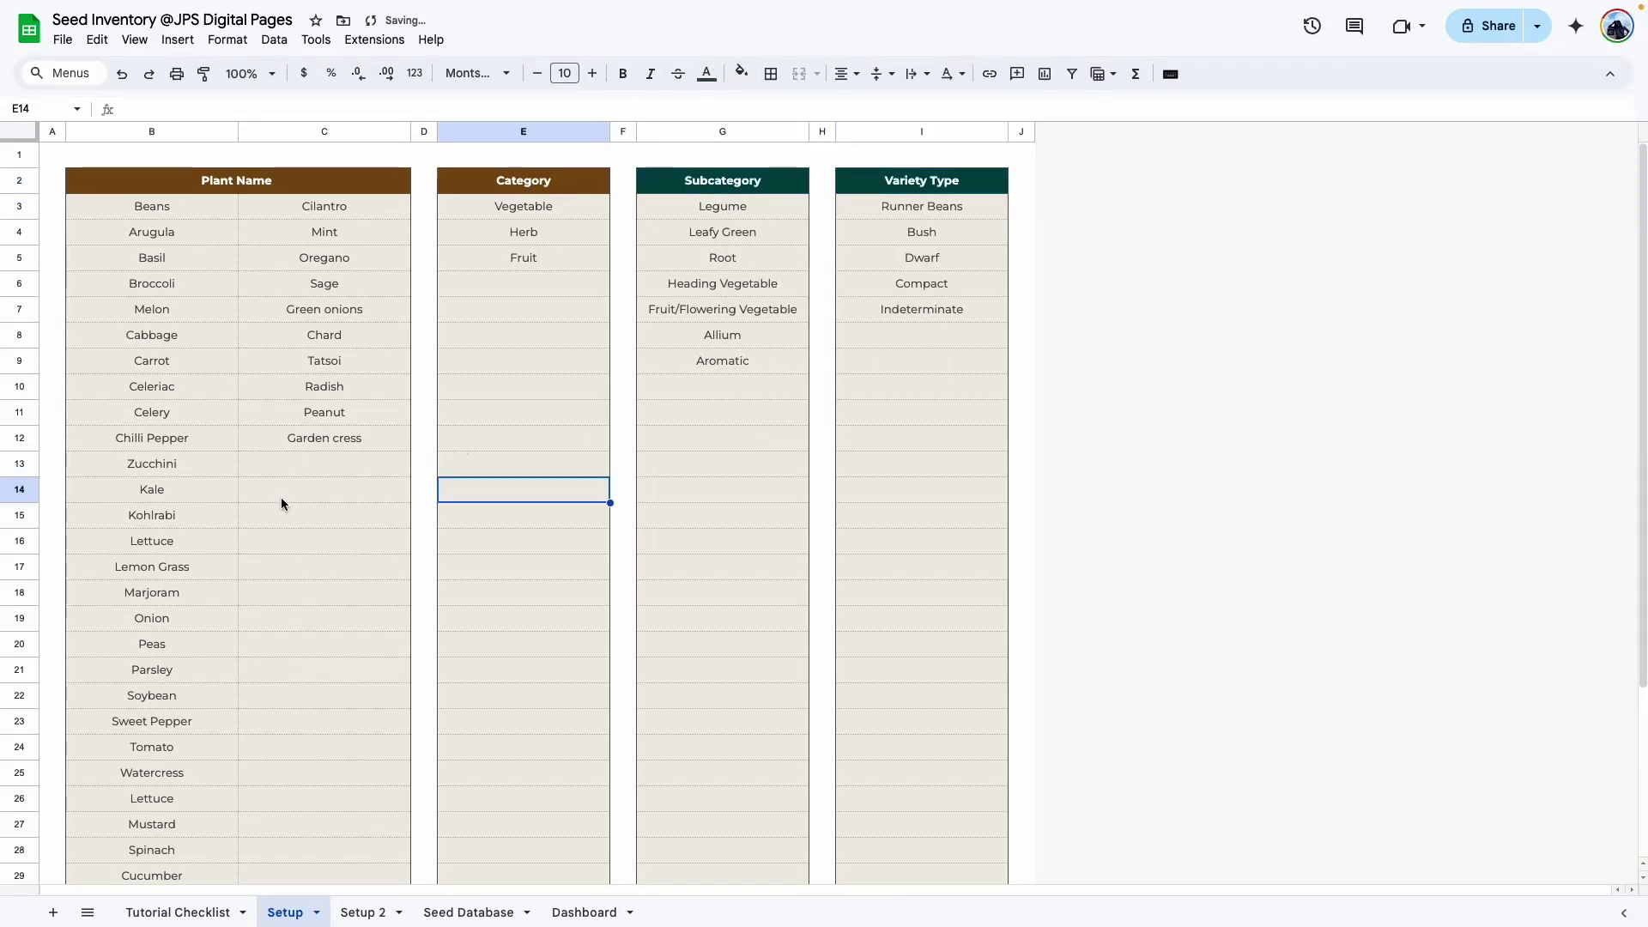
pyautogui.click(360, 912)
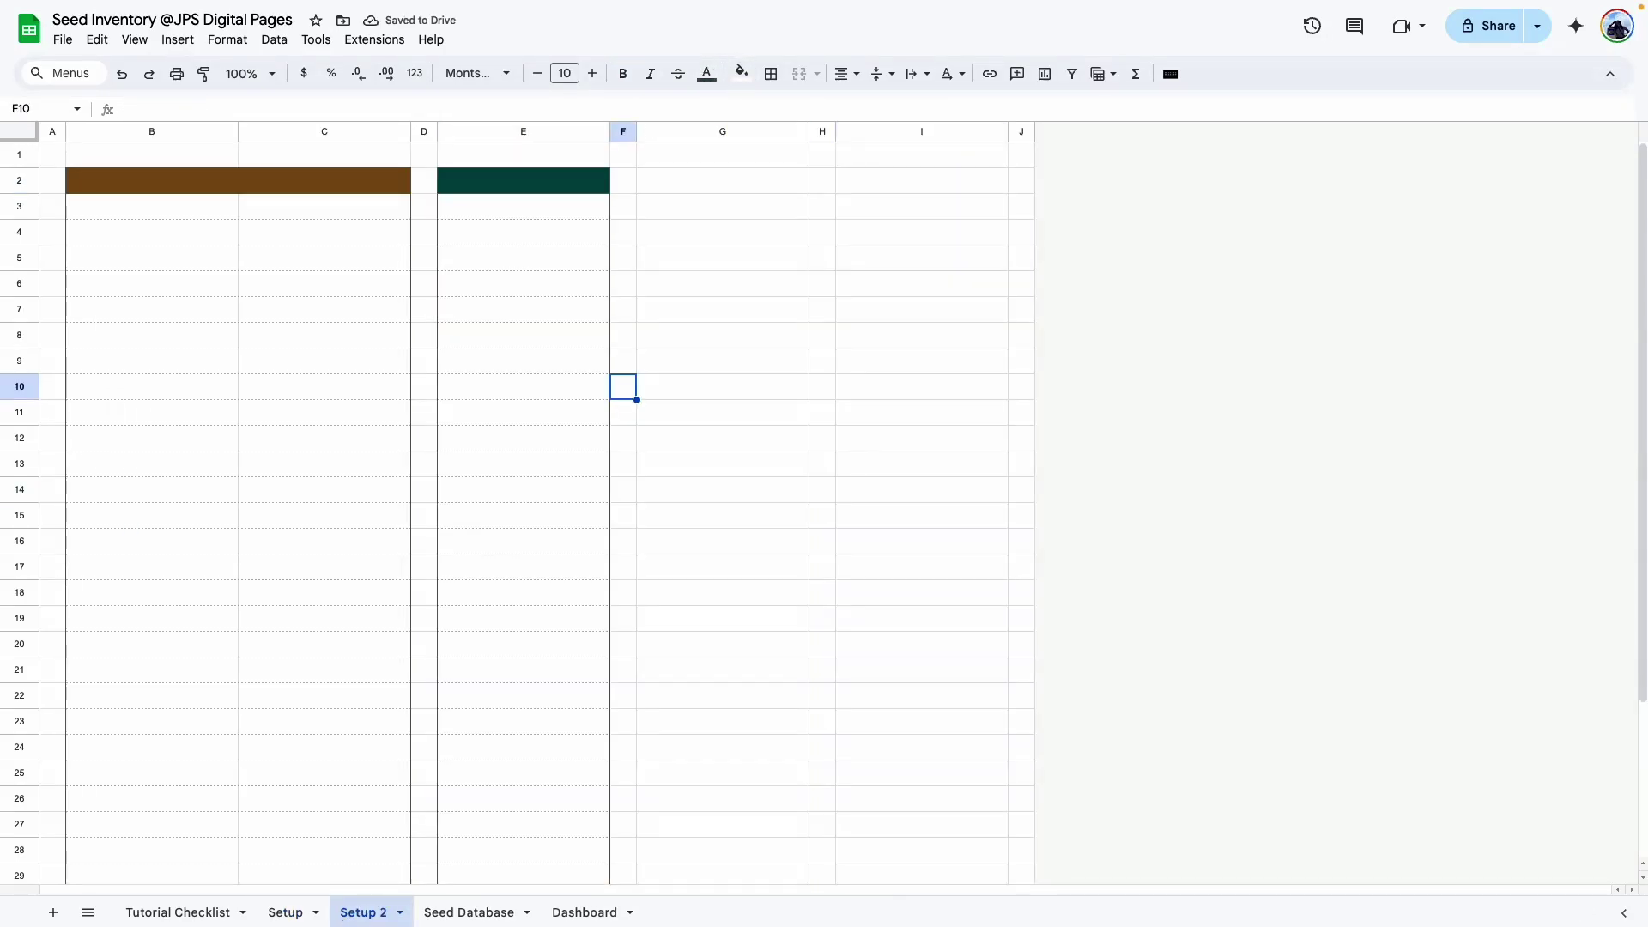
pyautogui.click(287, 912)
pyautogui.click(742, 73)
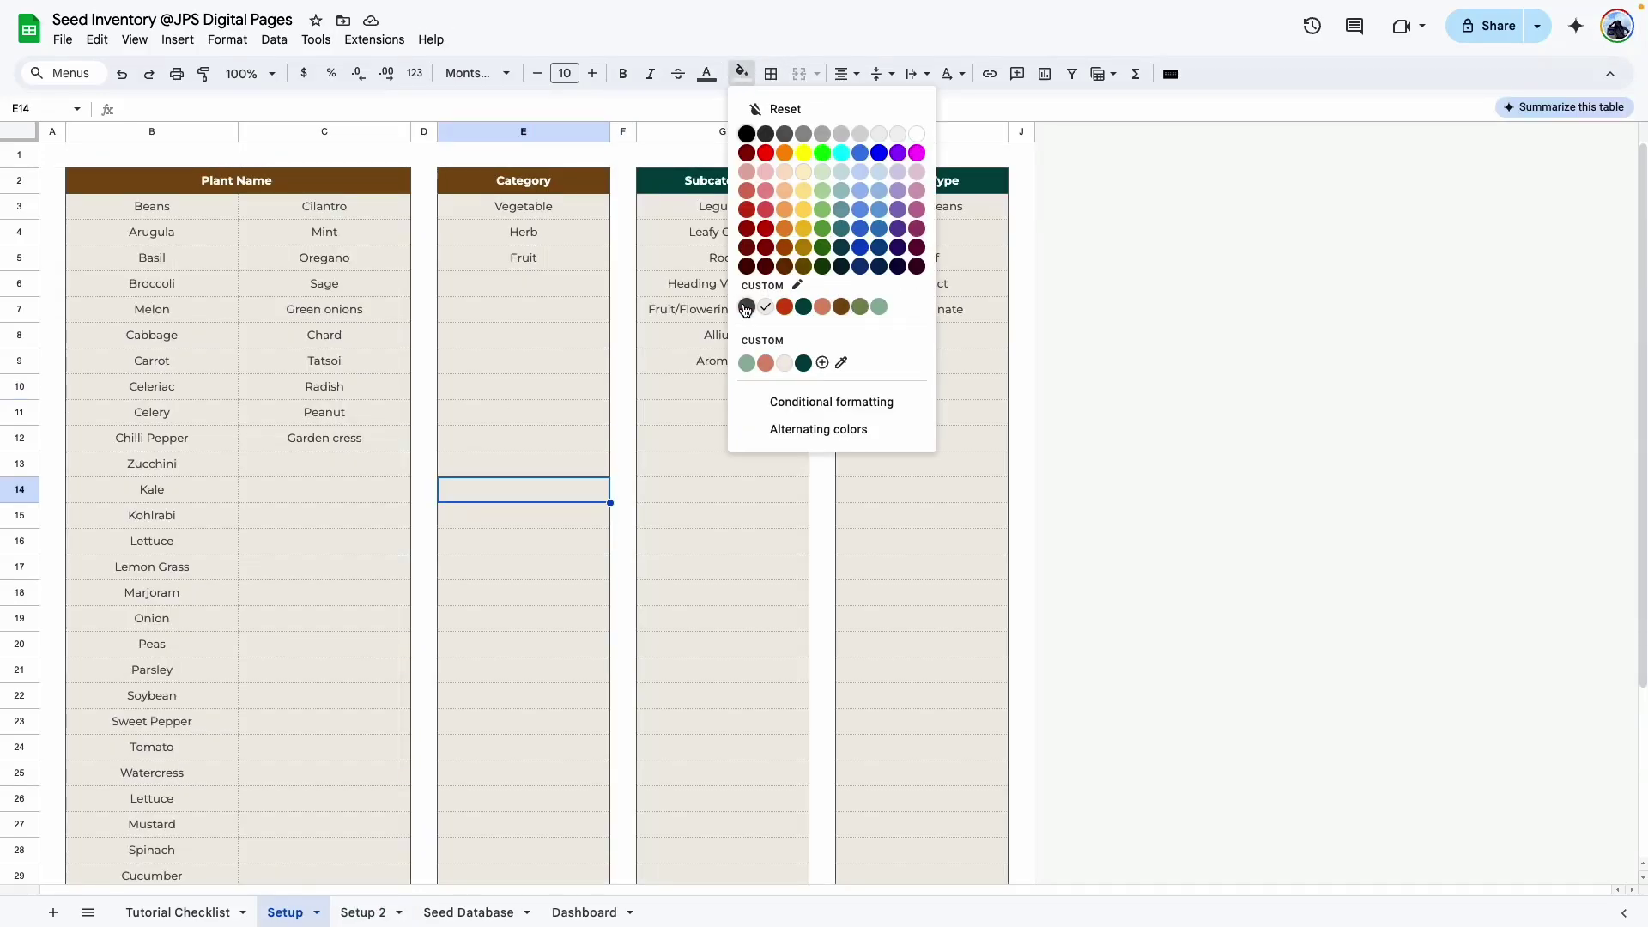
pyautogui.click(507, 403)
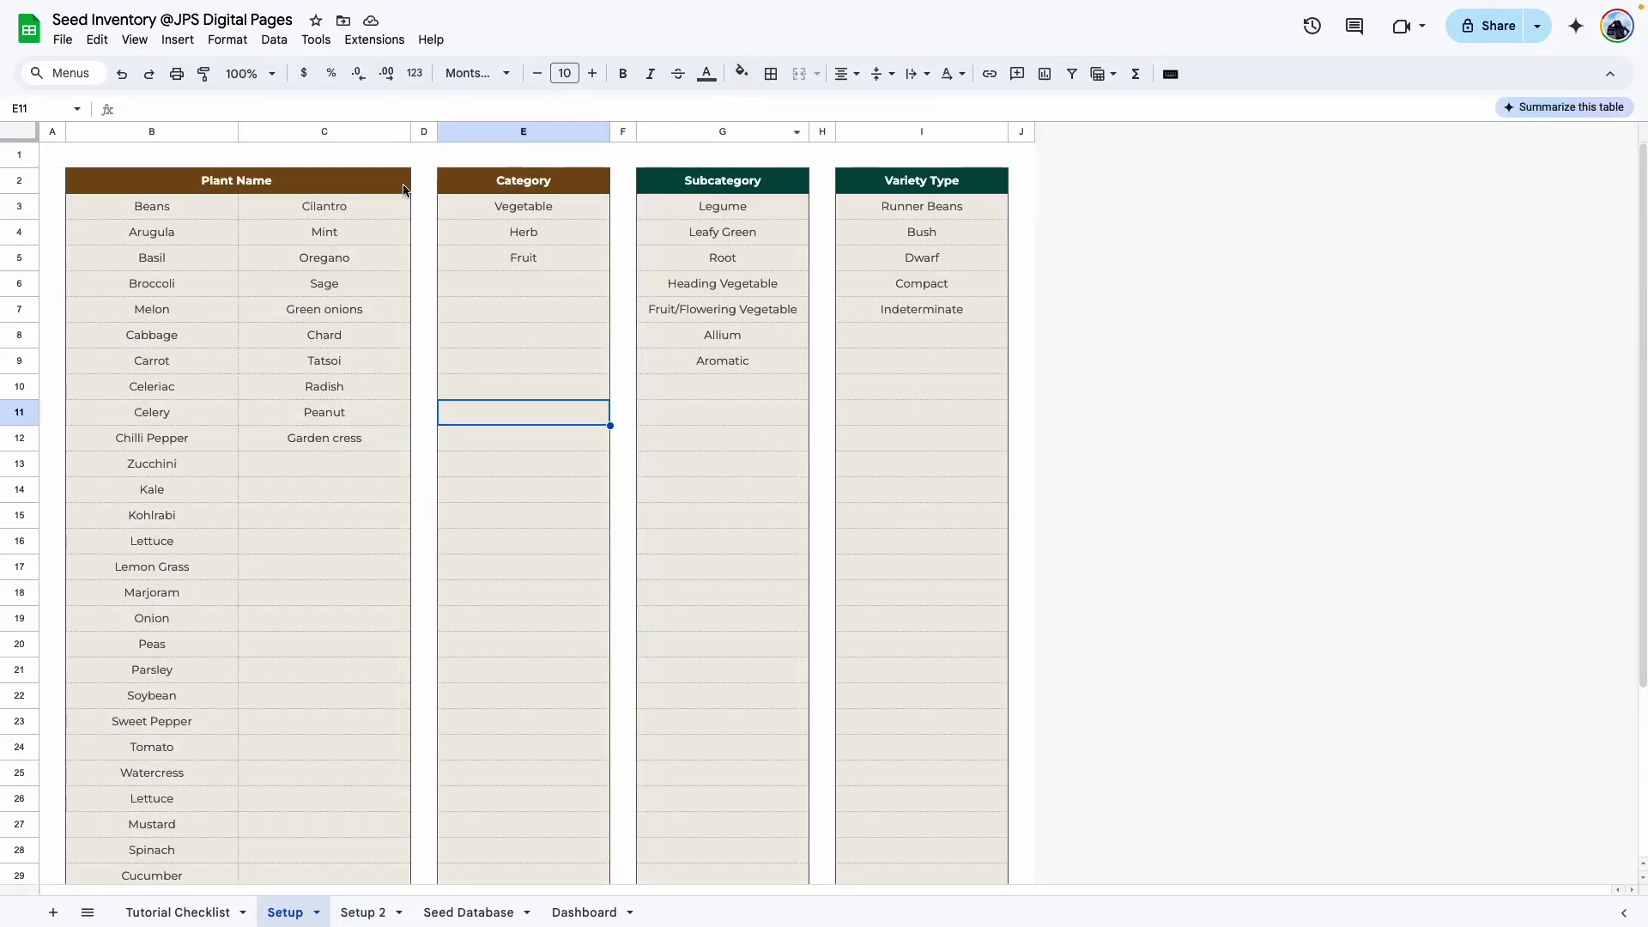
# Edit the custom theme colors, setting Accent 2 to purple and Accent 4 to dark red.
pyautogui.click(742, 73)
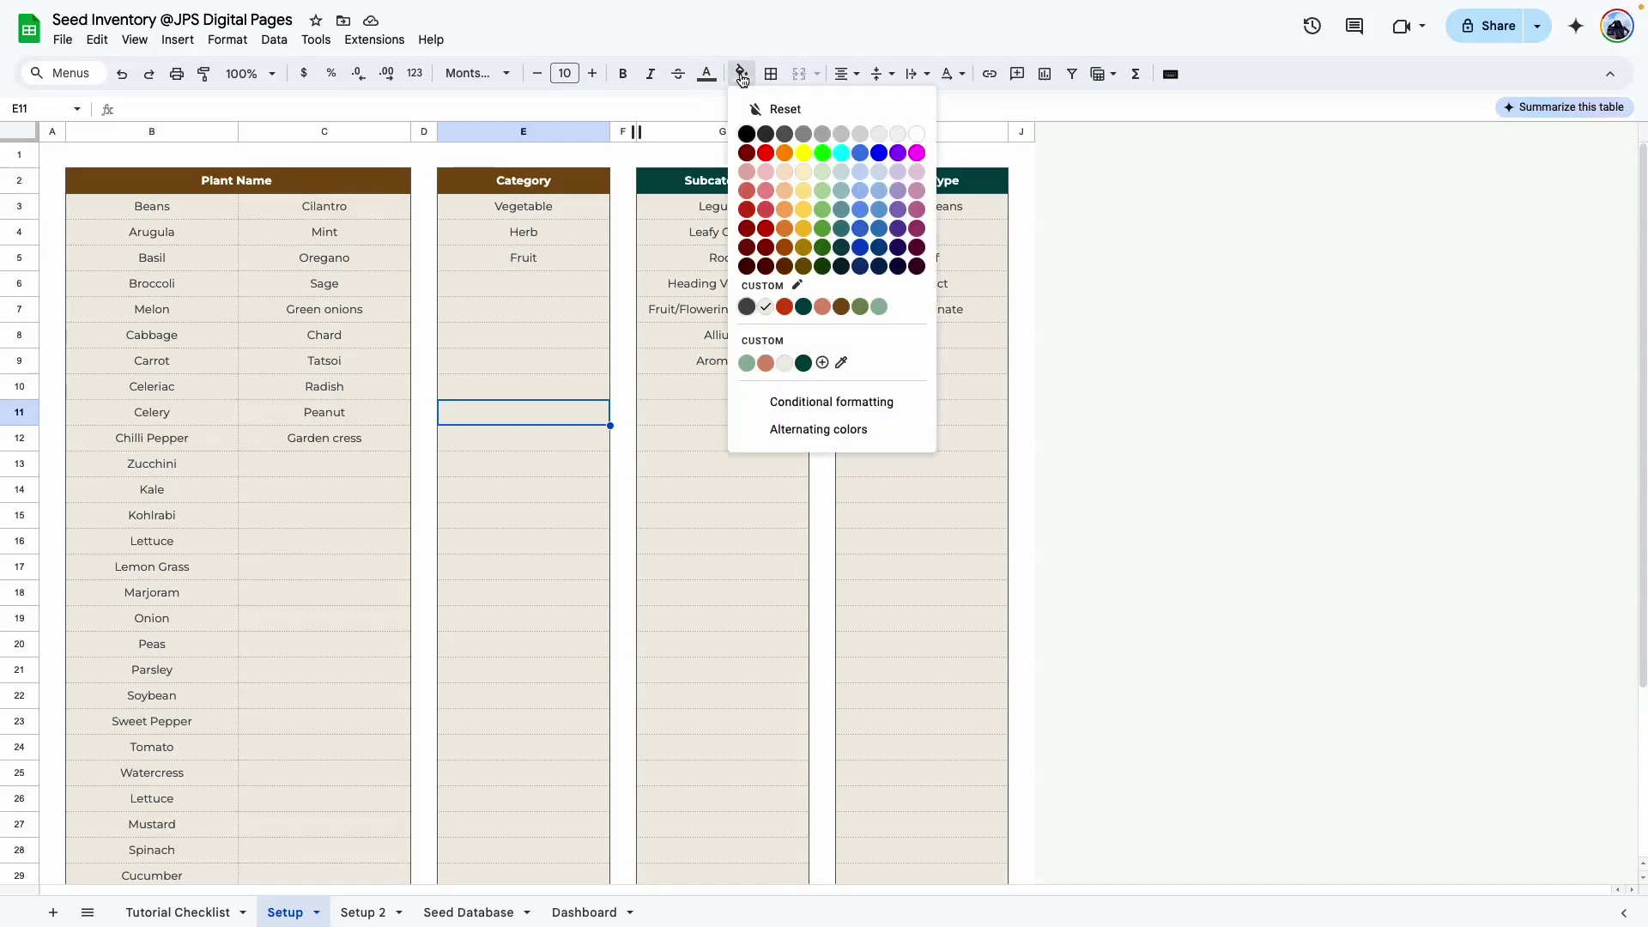
pyautogui.click(795, 287)
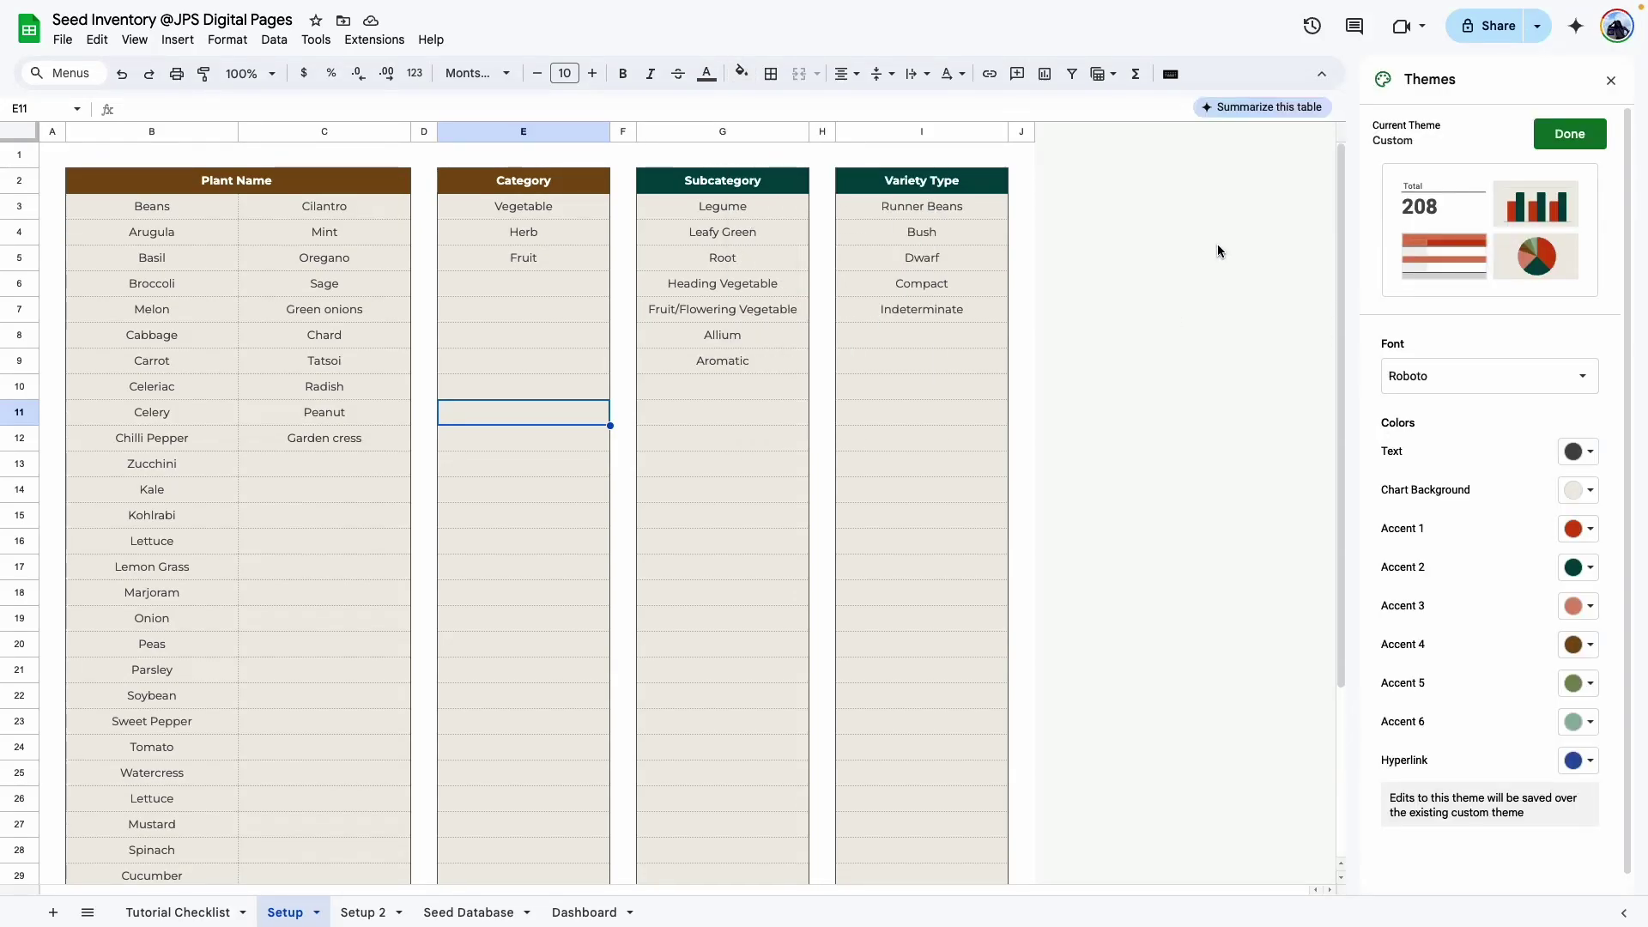
pyautogui.scroll(-1, 1579, 489)
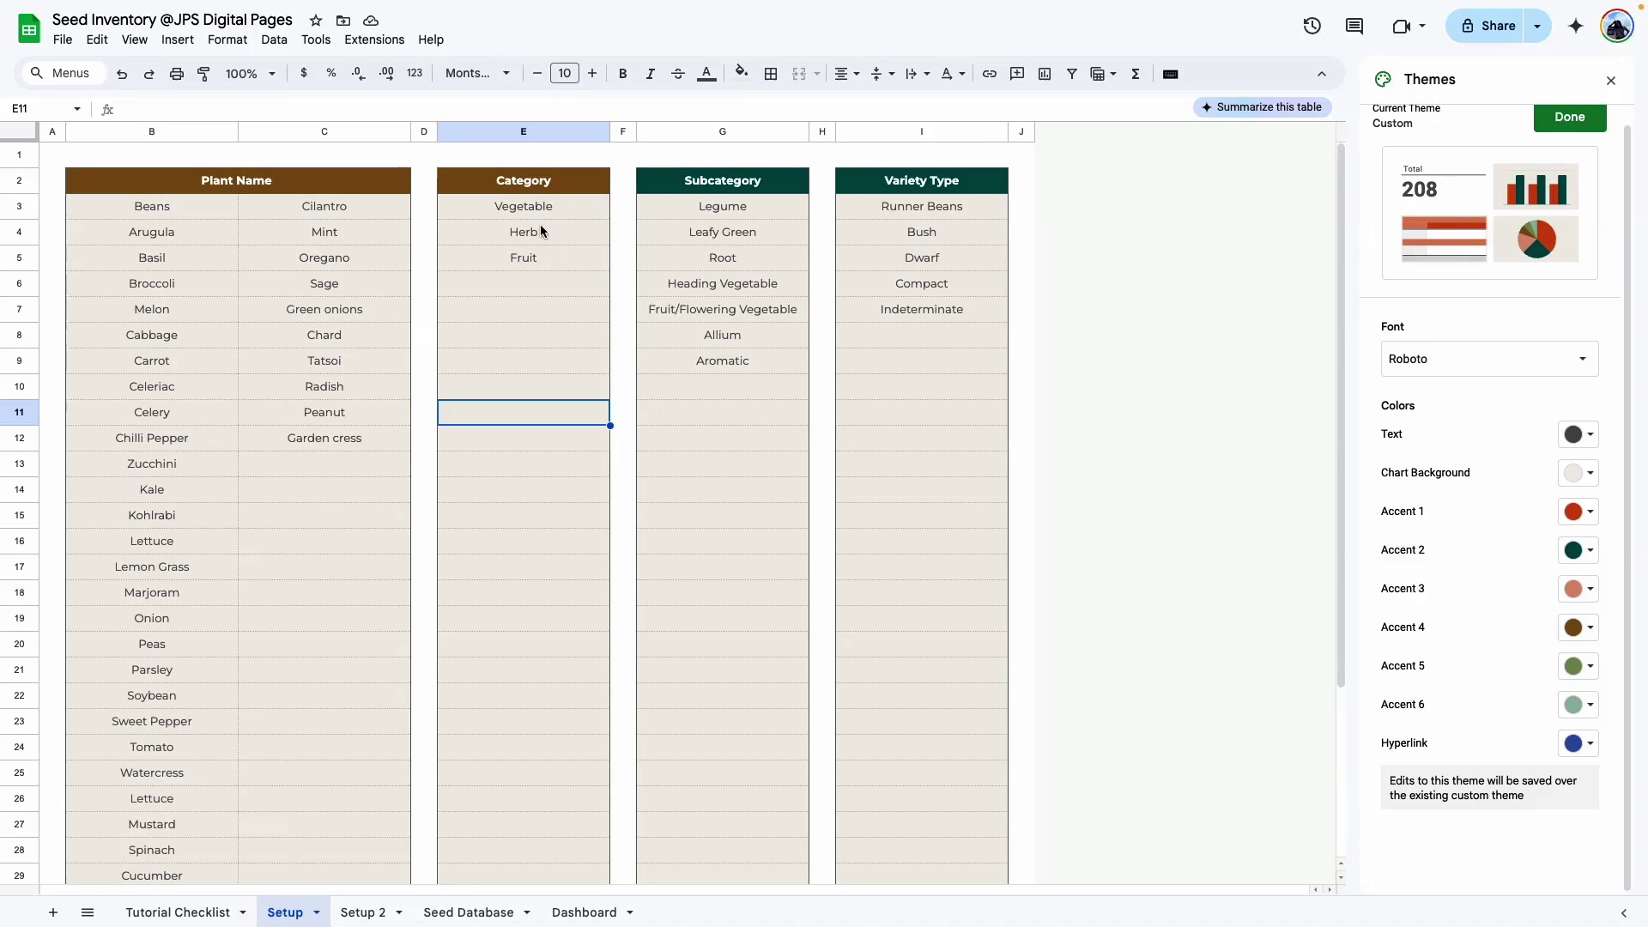
pyautogui.click(1593, 556)
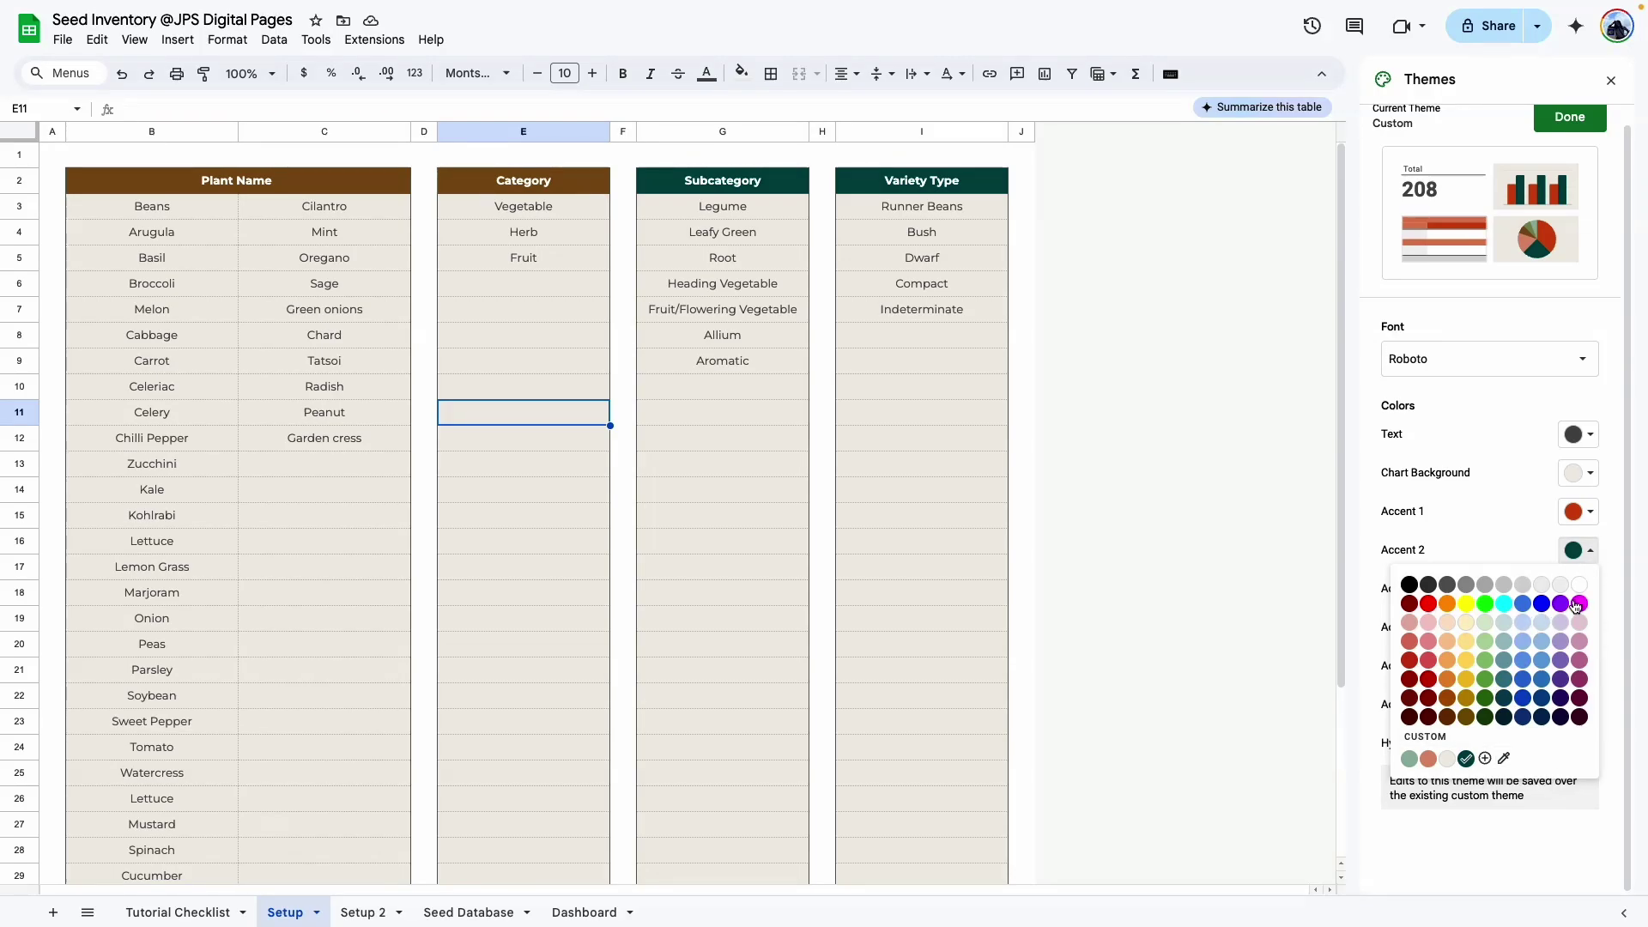
pyautogui.click(1562, 680)
pyautogui.click(1580, 626)
pyautogui.click(1428, 755)
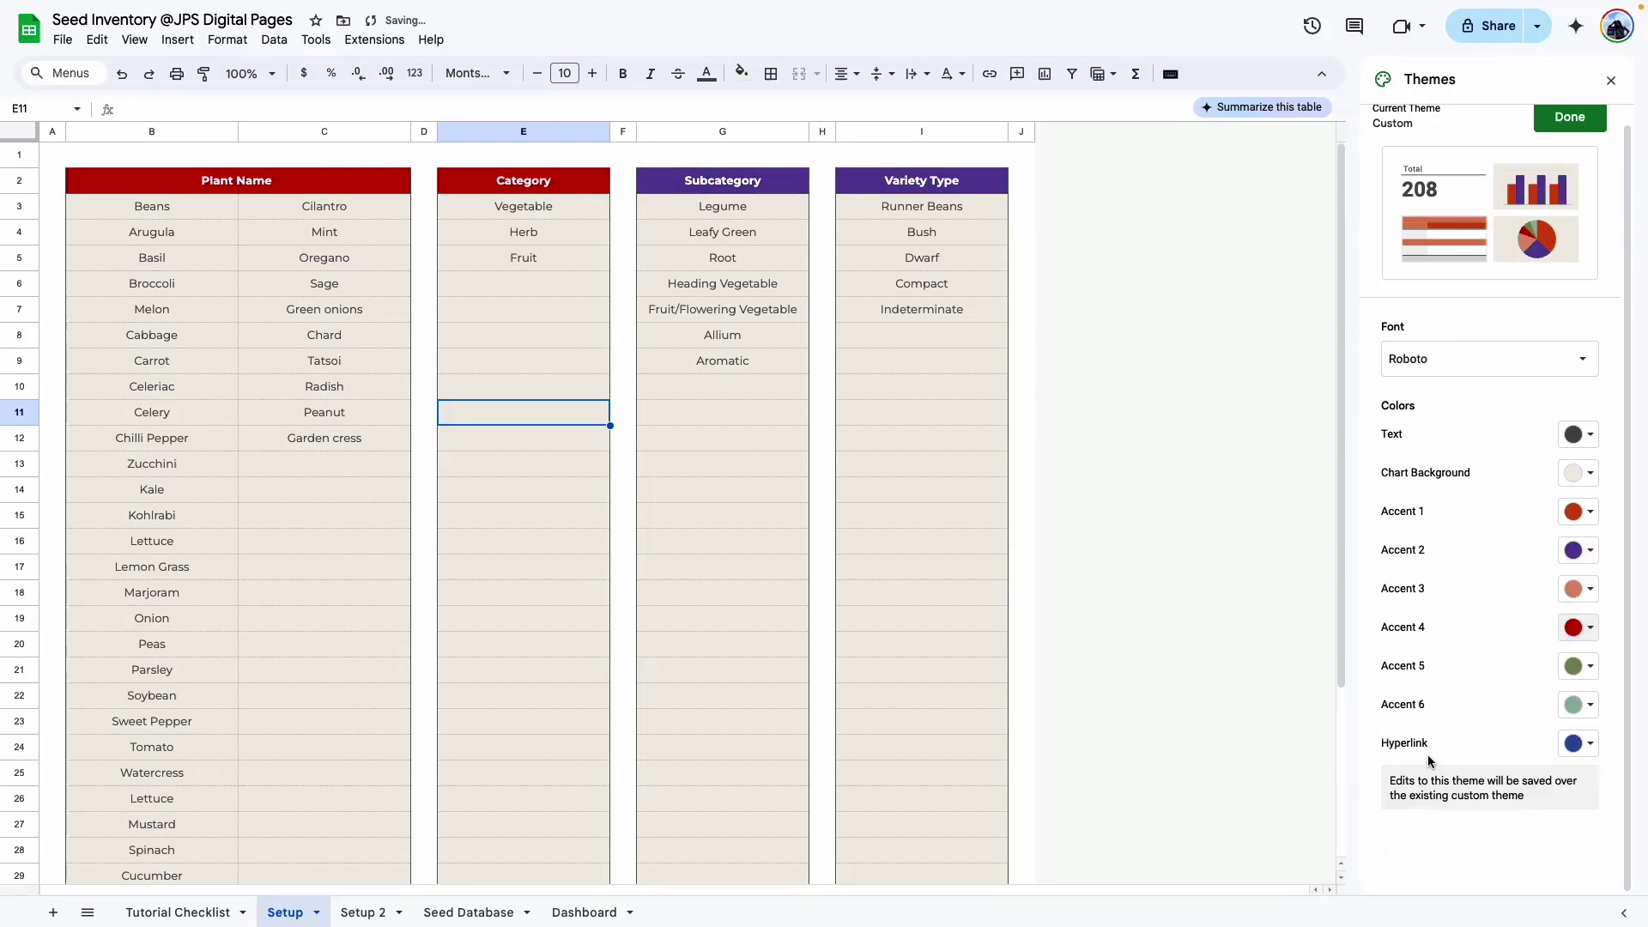
# Switch to the Setup 2 sheet and check the header colors against the edited theme.
pyautogui.click(1022, 593)
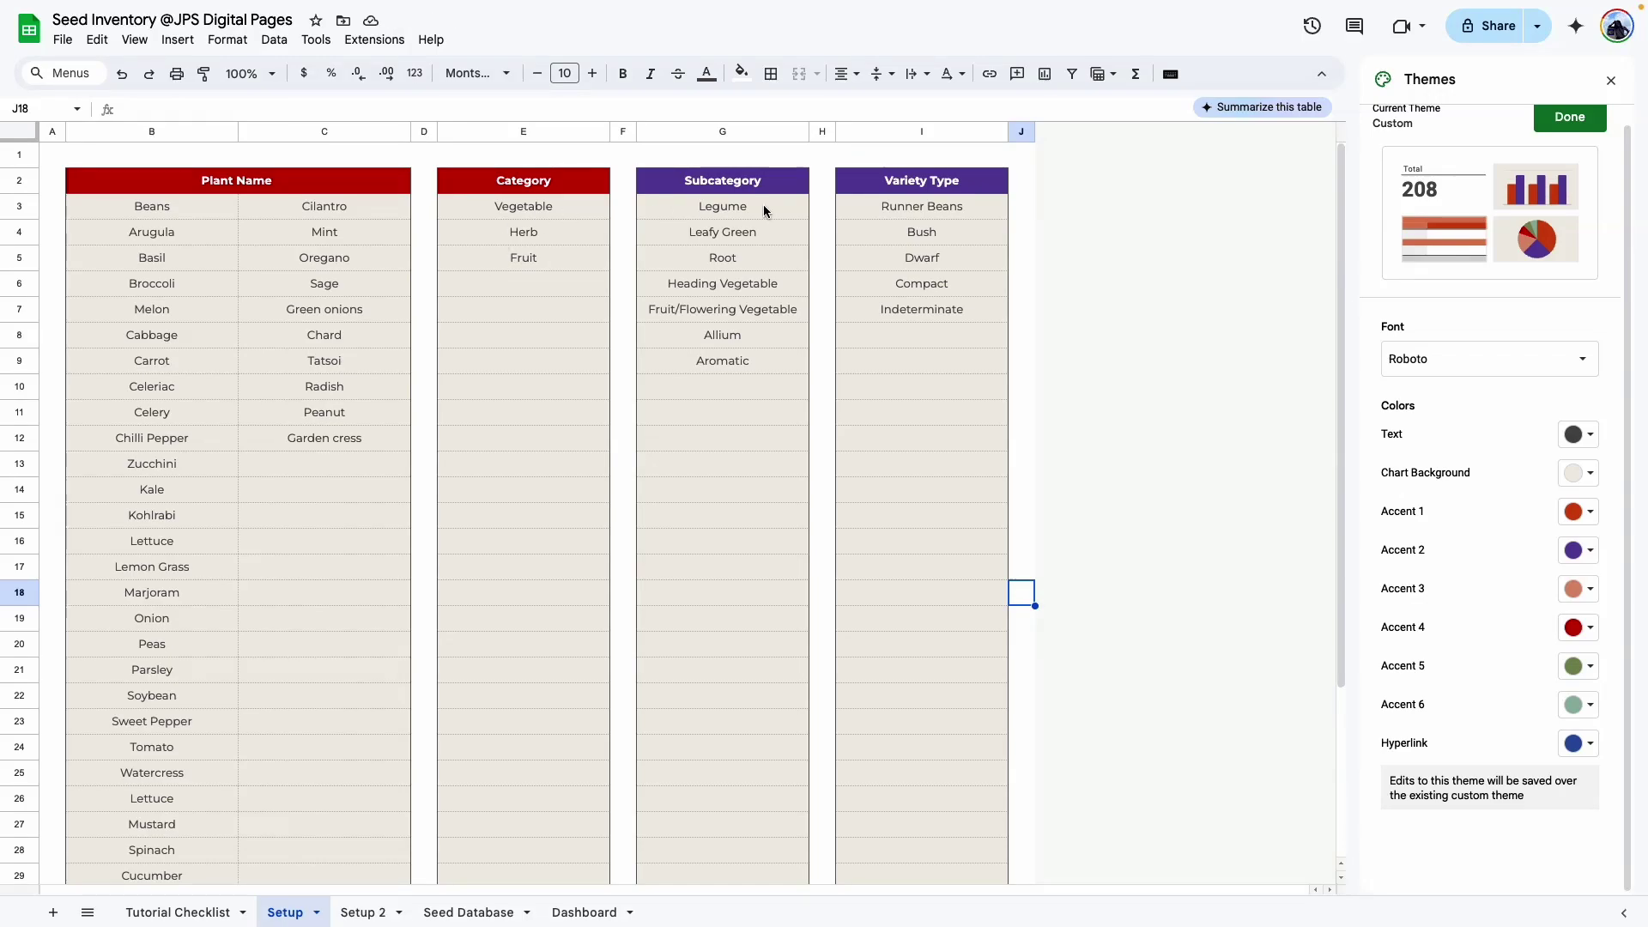
pyautogui.click(356, 910)
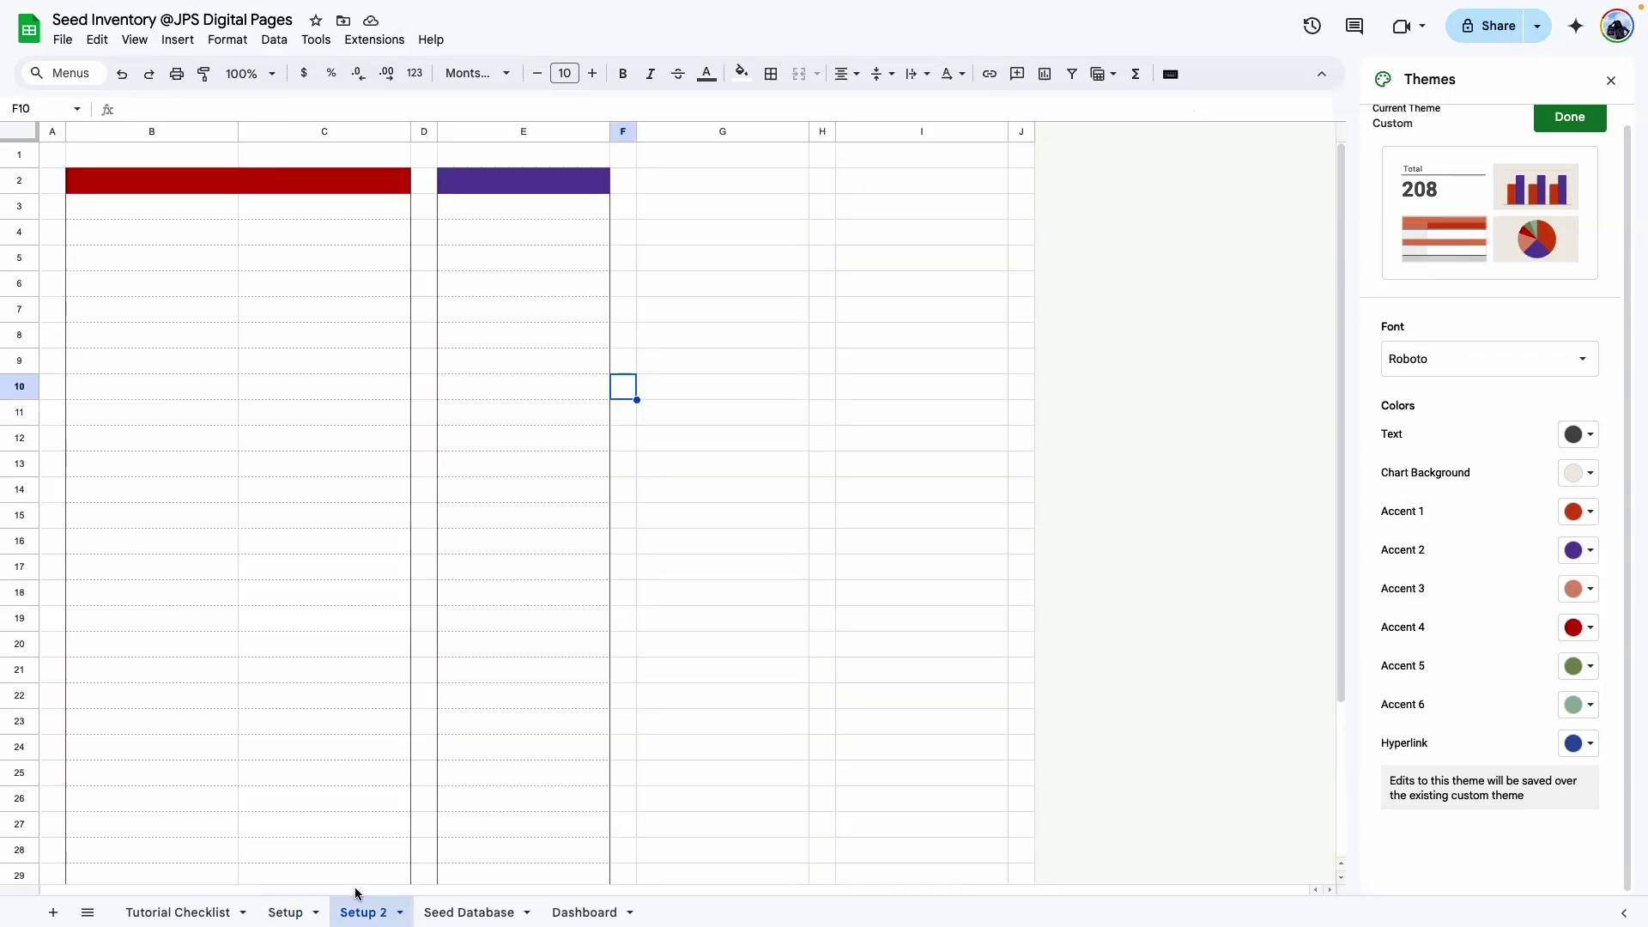
pyautogui.click(503, 566)
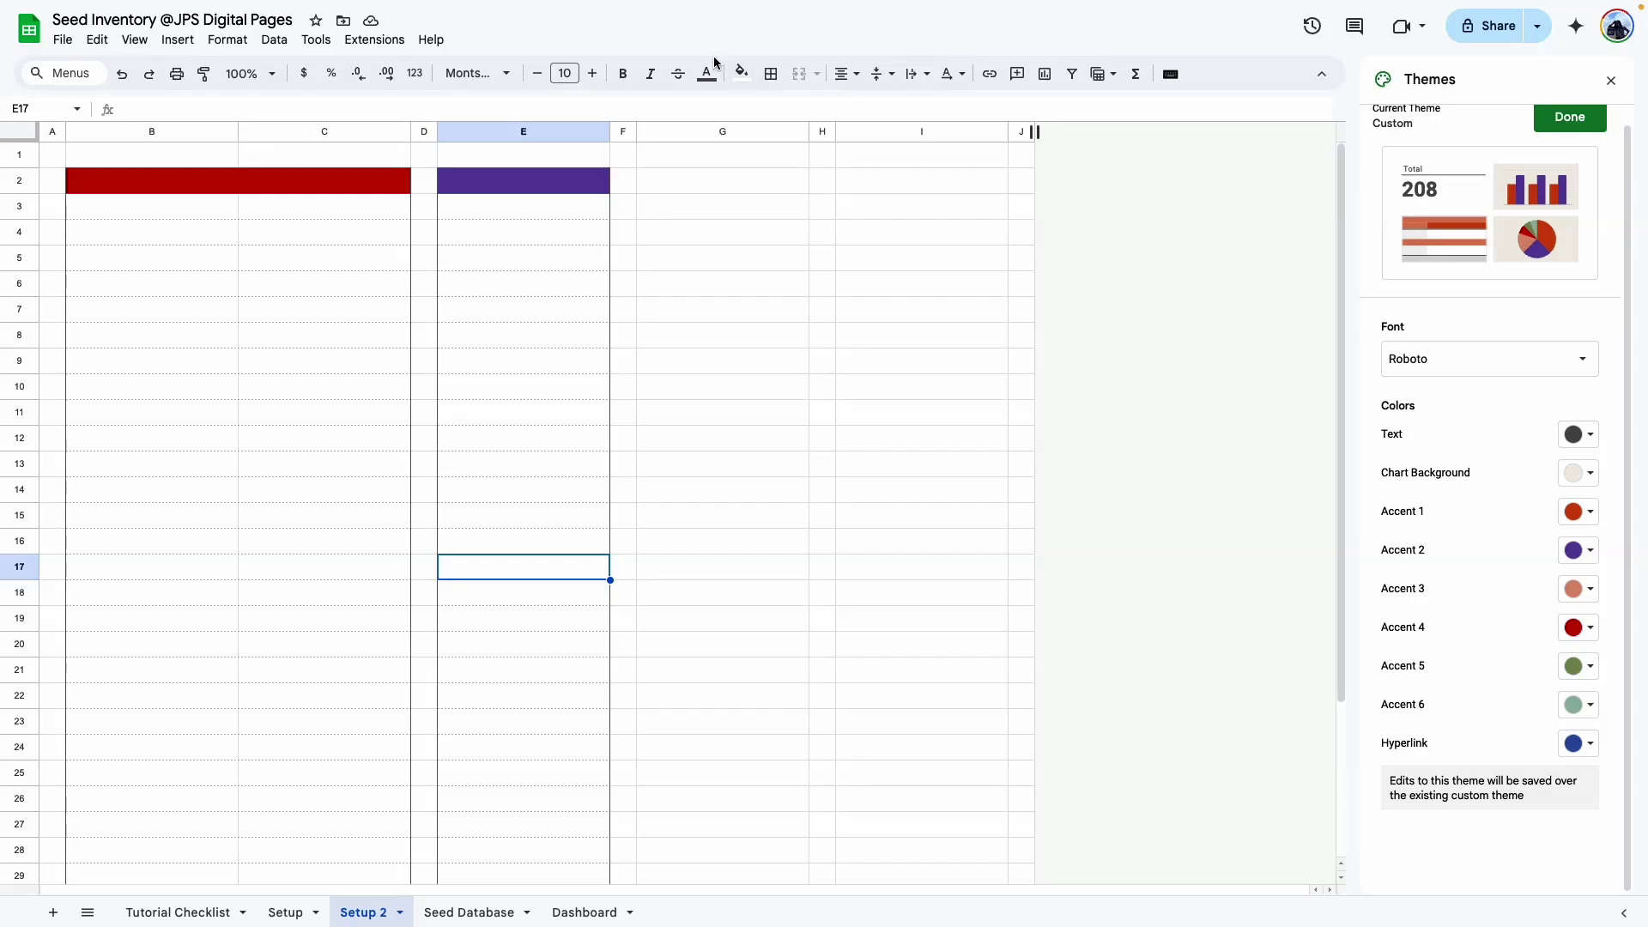
pyautogui.click(741, 73)
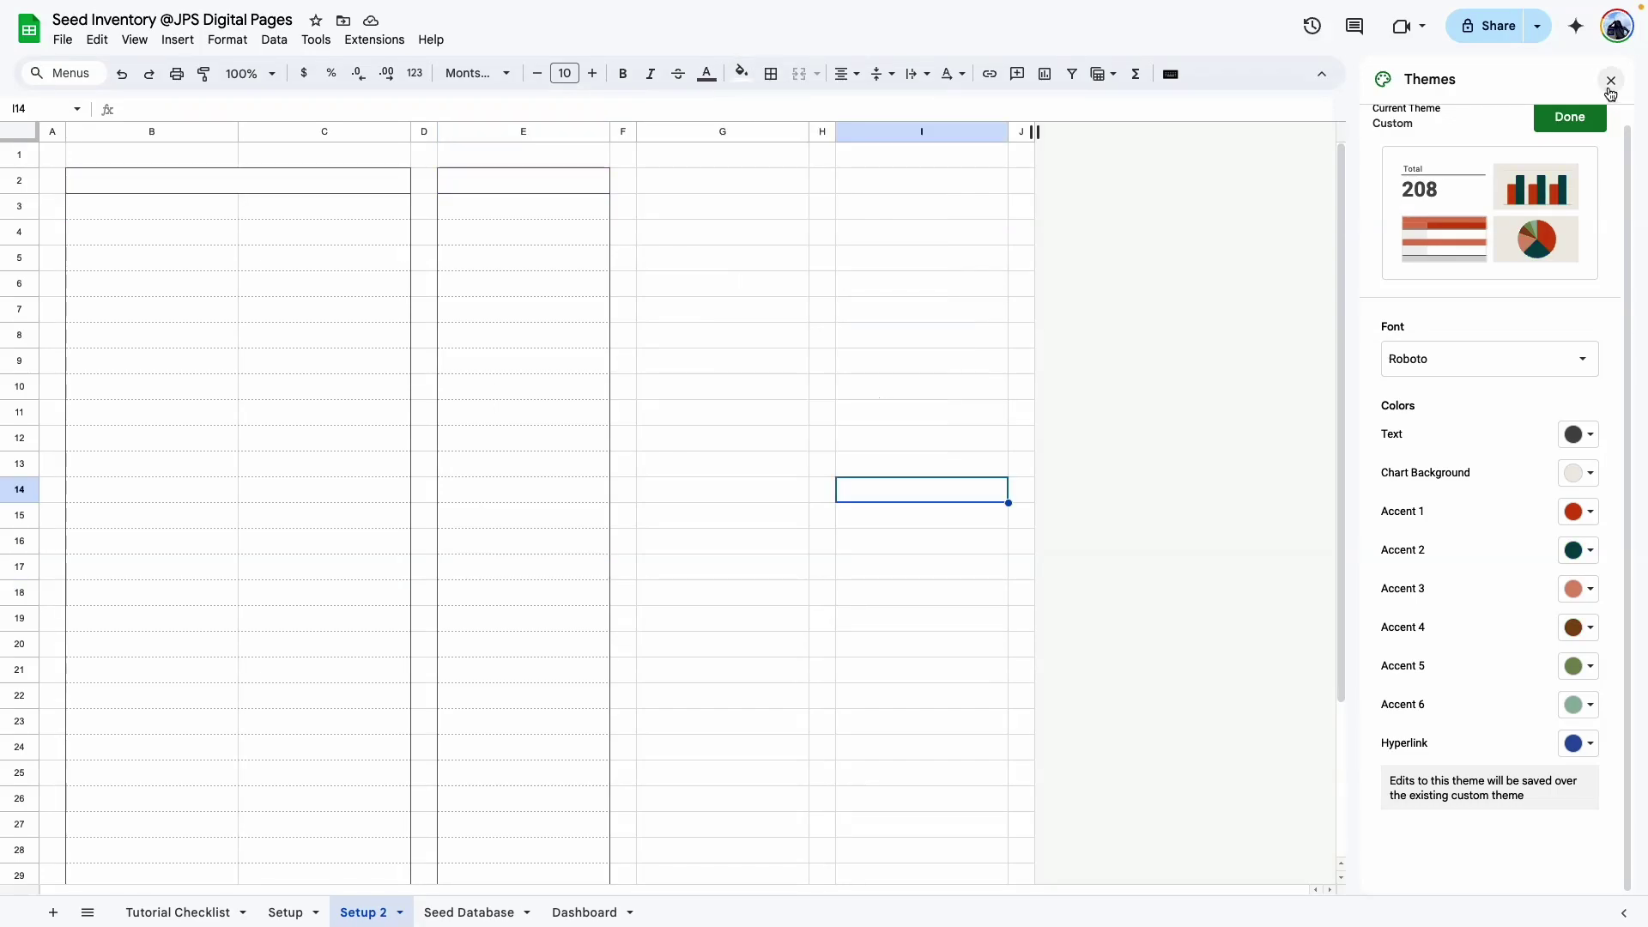
# Close the Themes settings and fill the headers B2:C2 and E2 on Setup 2 with the custom light green color.
pyautogui.click(1611, 80)
pyautogui.click(723, 307)
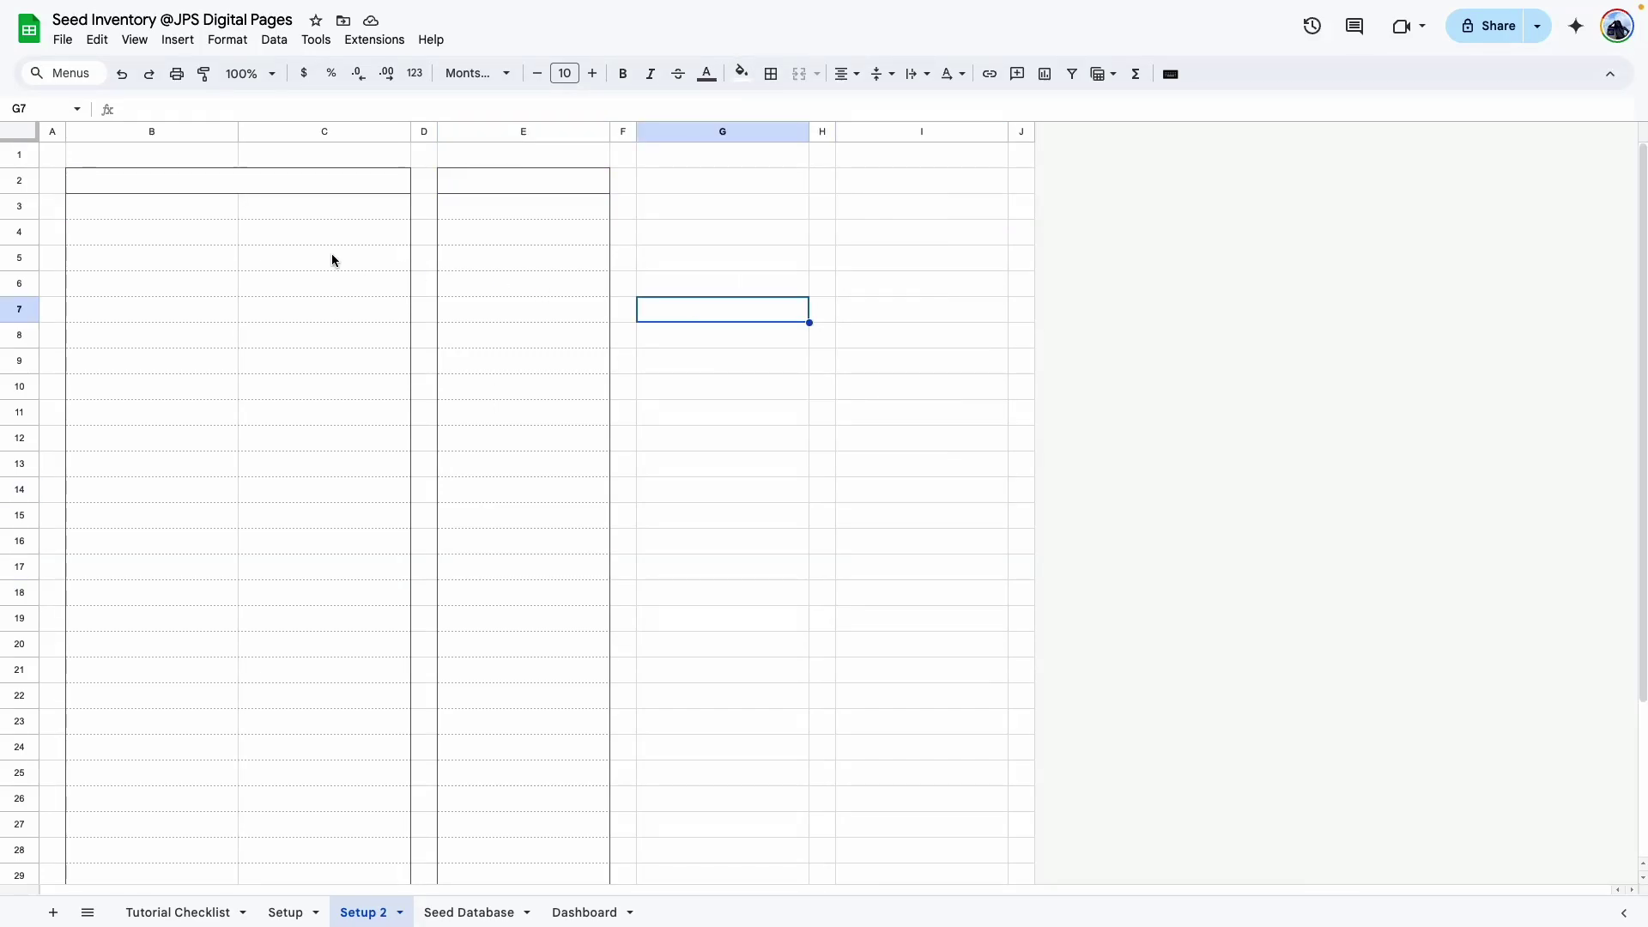
pyautogui.click(368, 177)
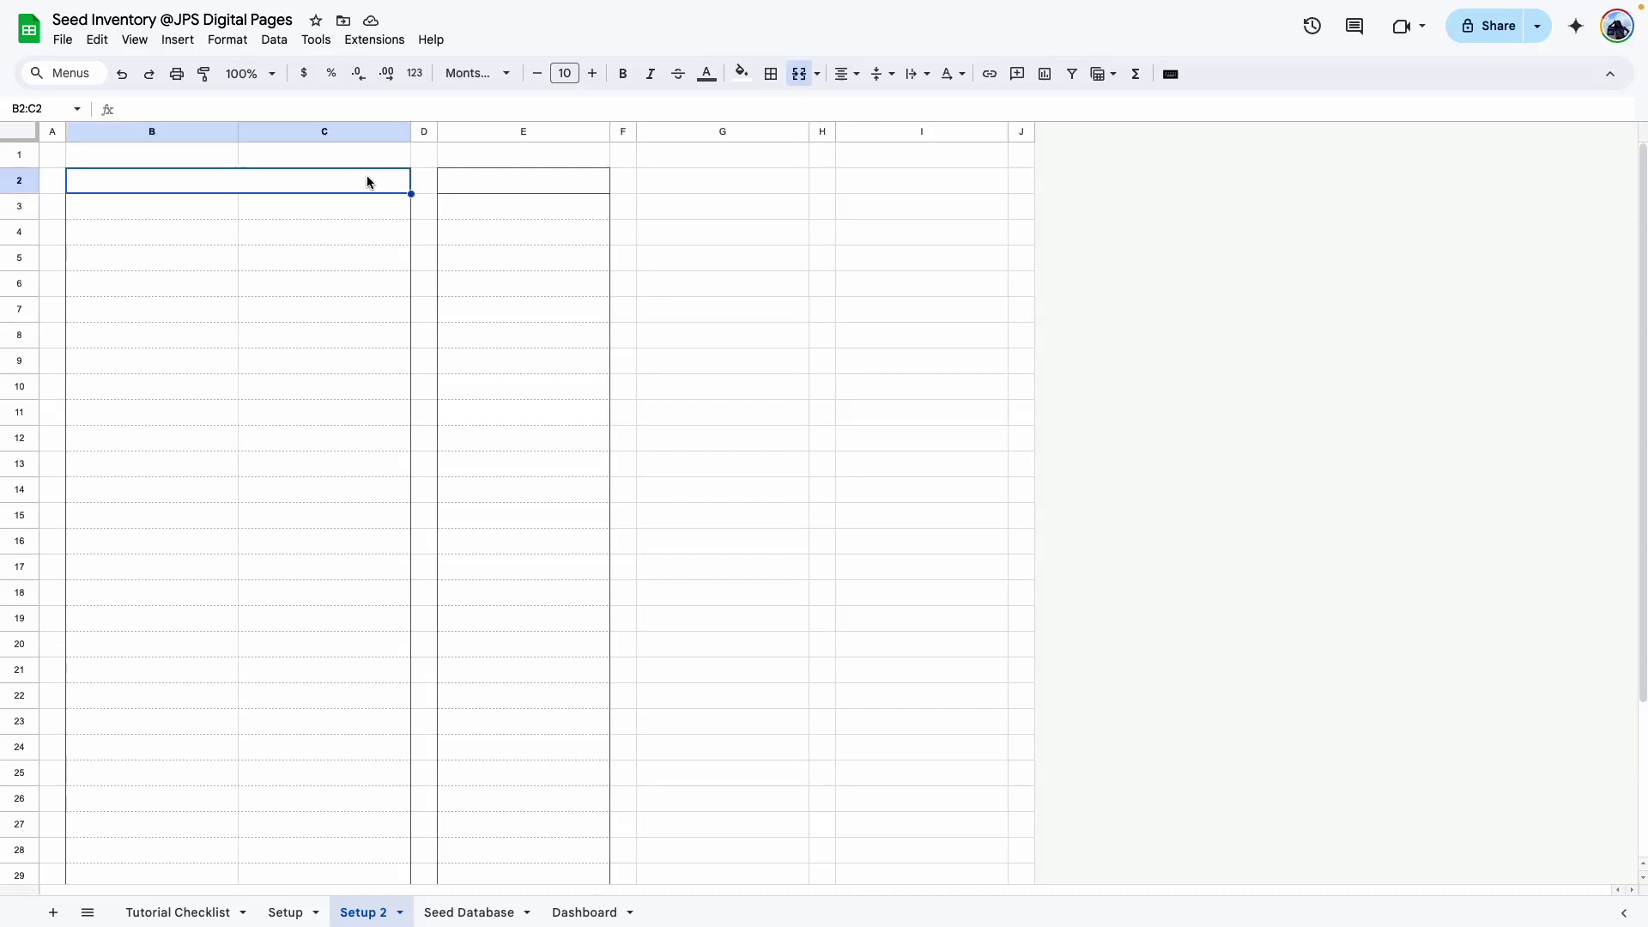
pyautogui.click(742, 73)
pyautogui.click(879, 307)
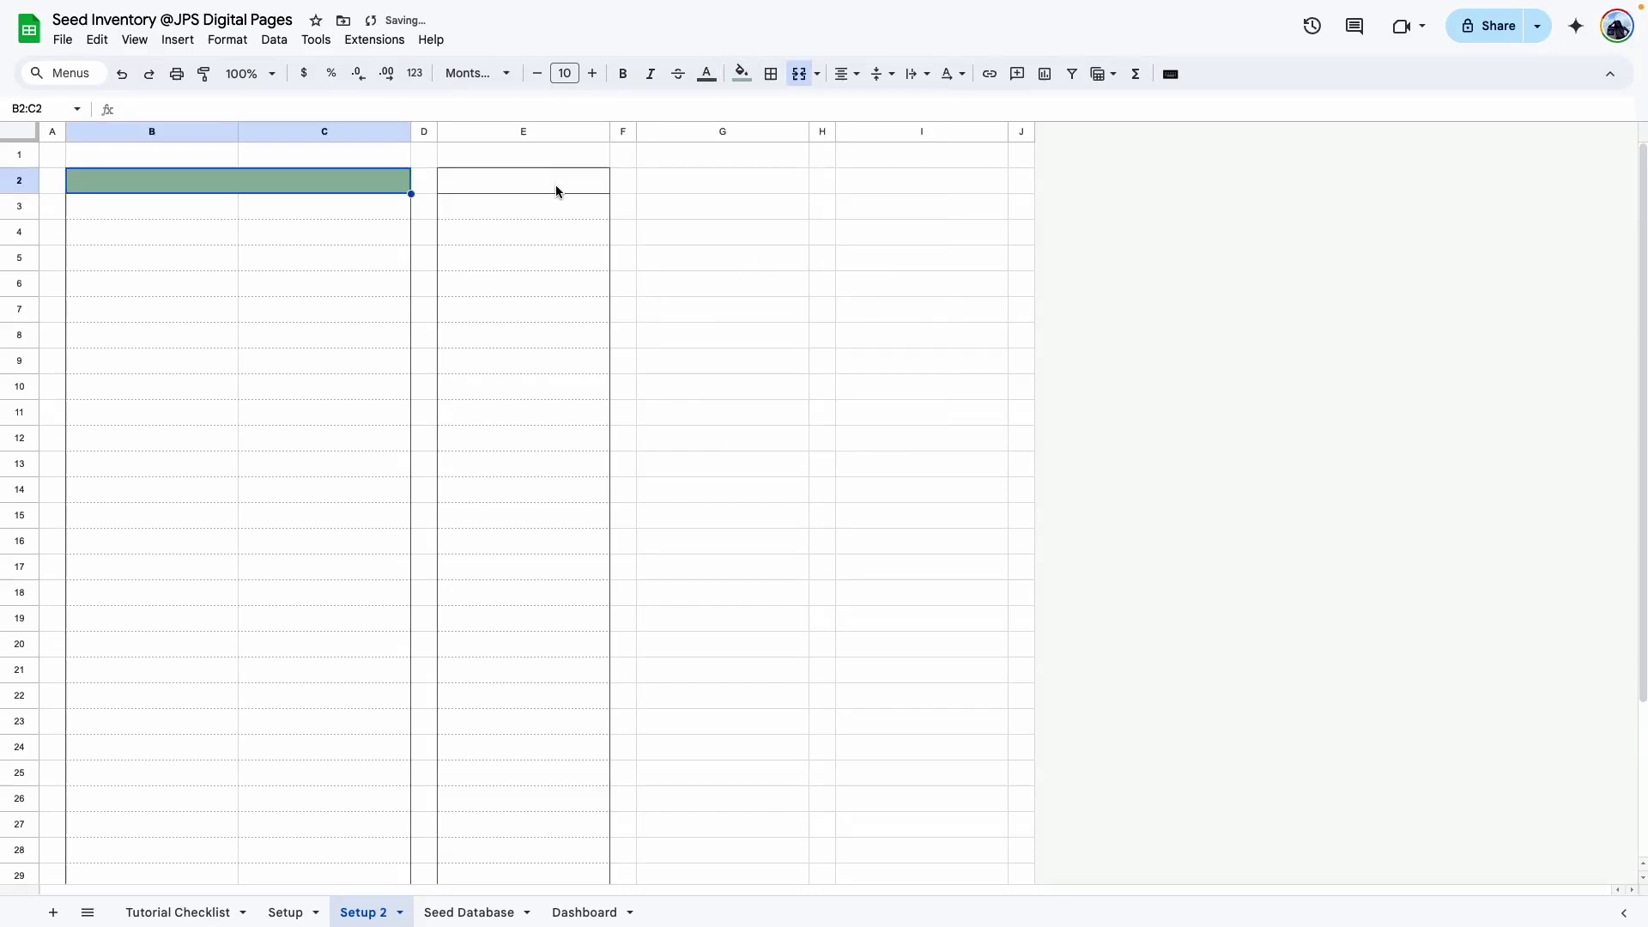
pyautogui.click(554, 184)
pyautogui.click(742, 73)
pyautogui.click(879, 307)
pyautogui.click(550, 437)
# Fill the list areas below both headers, columns B:C and column E down to row 34, with the custom beige color.
pyautogui.click(347, 181)
pyautogui.moveTo(156, 213); pyautogui.dragTo(311, 790)
pyautogui.click(741, 73)
pyautogui.click(821, 306)
pyautogui.scroll(3, 487, 216)
pyautogui.moveTo(487, 216); pyautogui.dragTo(546, 875)
pyautogui.click(742, 72)
pyautogui.click(821, 306)
pyautogui.scroll(3, 723, 258)
# Copy the formatting of E2:E34 onto G2:G34 and the matching rows of column I.
pyautogui.click(722, 179)
pyautogui.moveTo(540, 179); pyautogui.dragTo(534, 805)
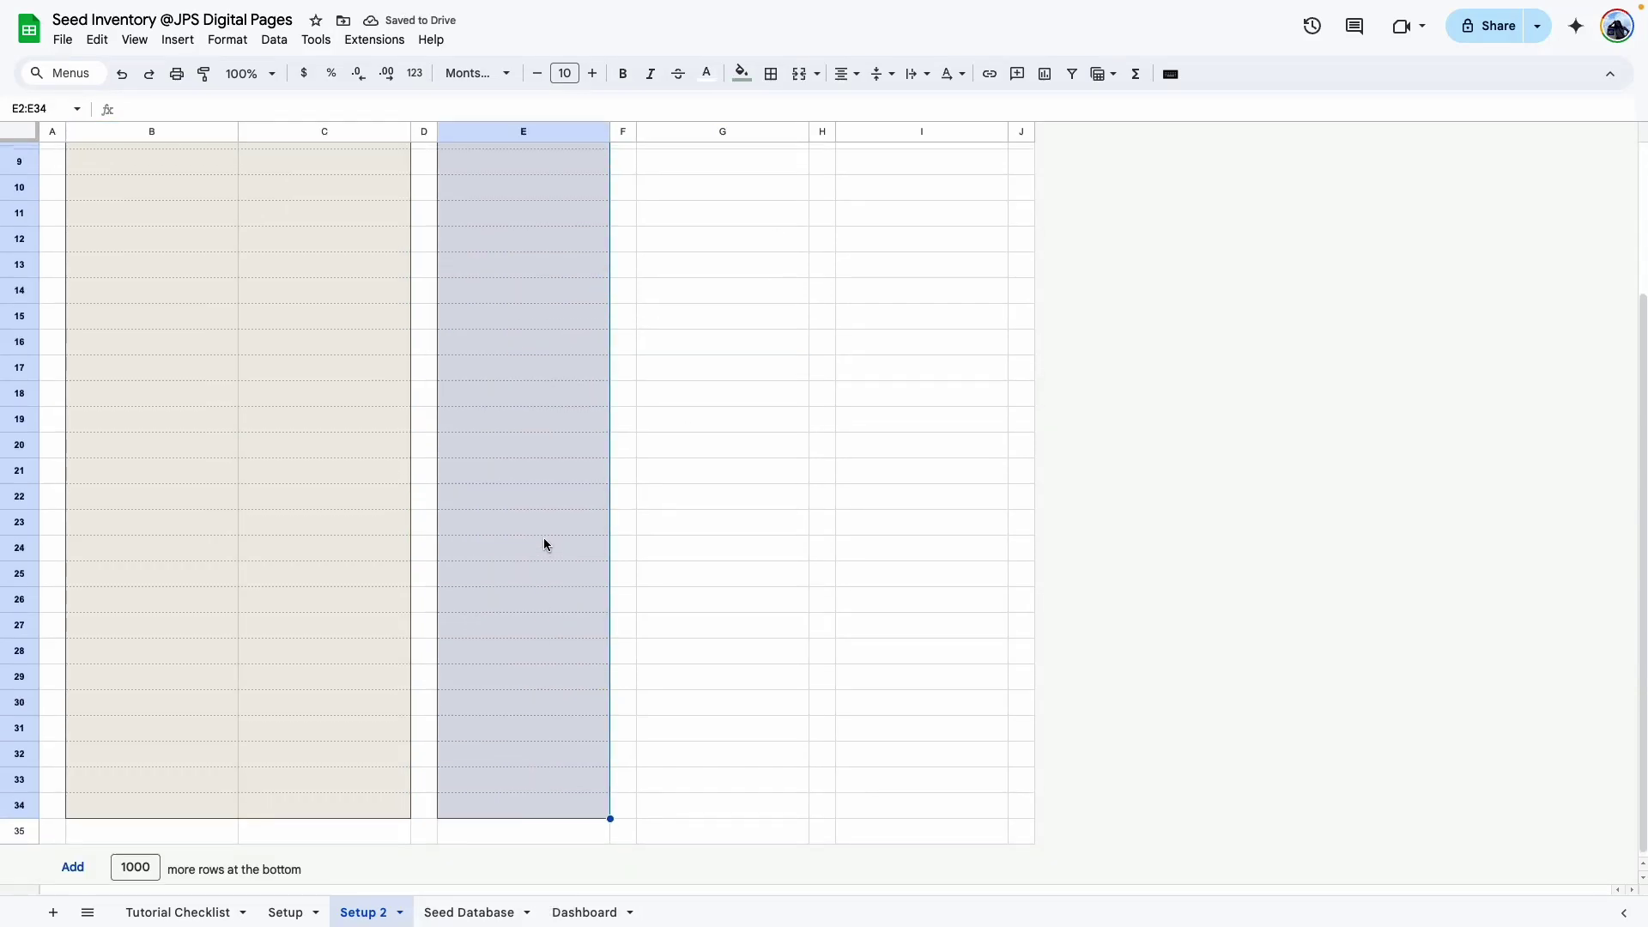
pyautogui.scroll(3, 549, 515)
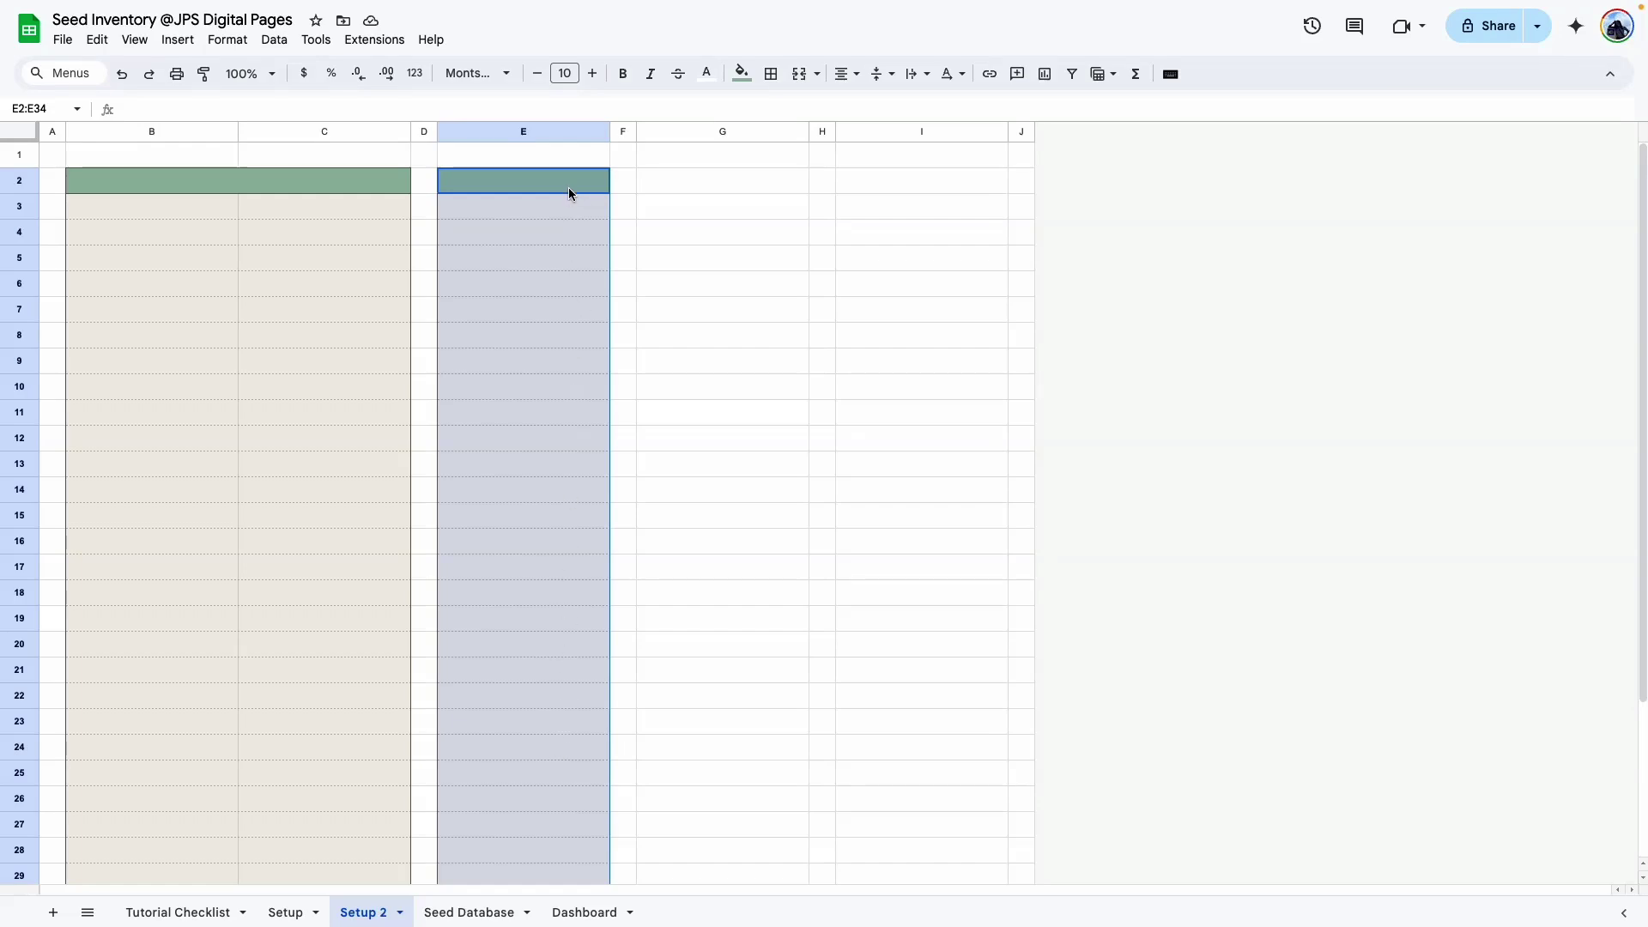
pyautogui.click(204, 74)
pyautogui.click(656, 176)
pyautogui.click(204, 74)
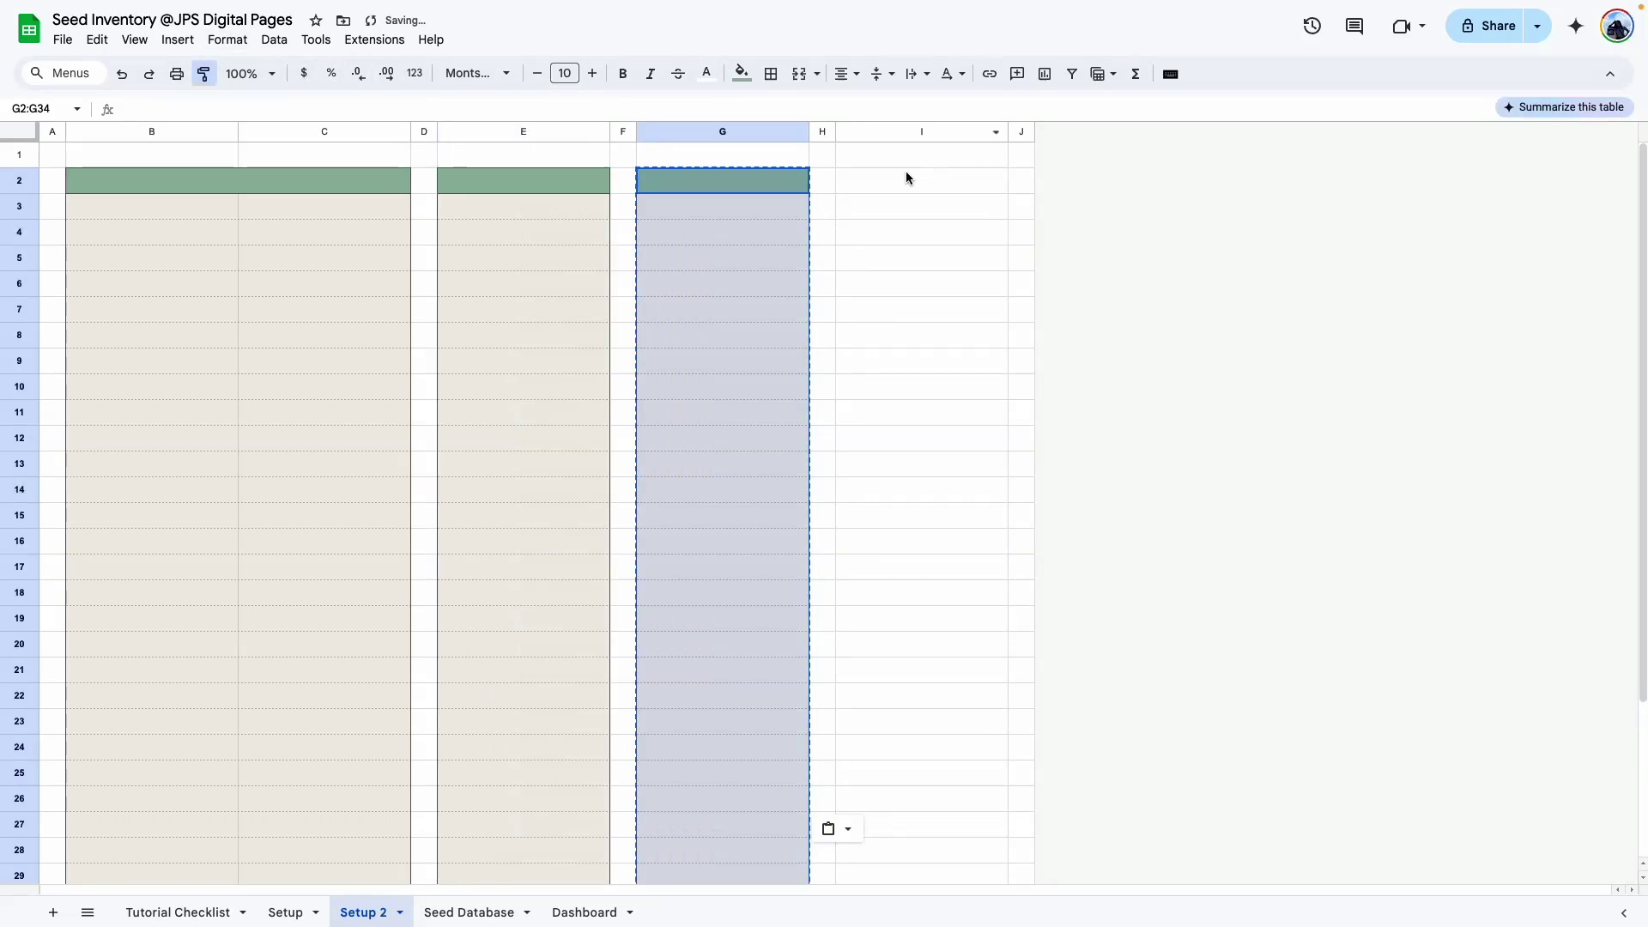
pyautogui.click(866, 178)
pyautogui.click(644, 537)
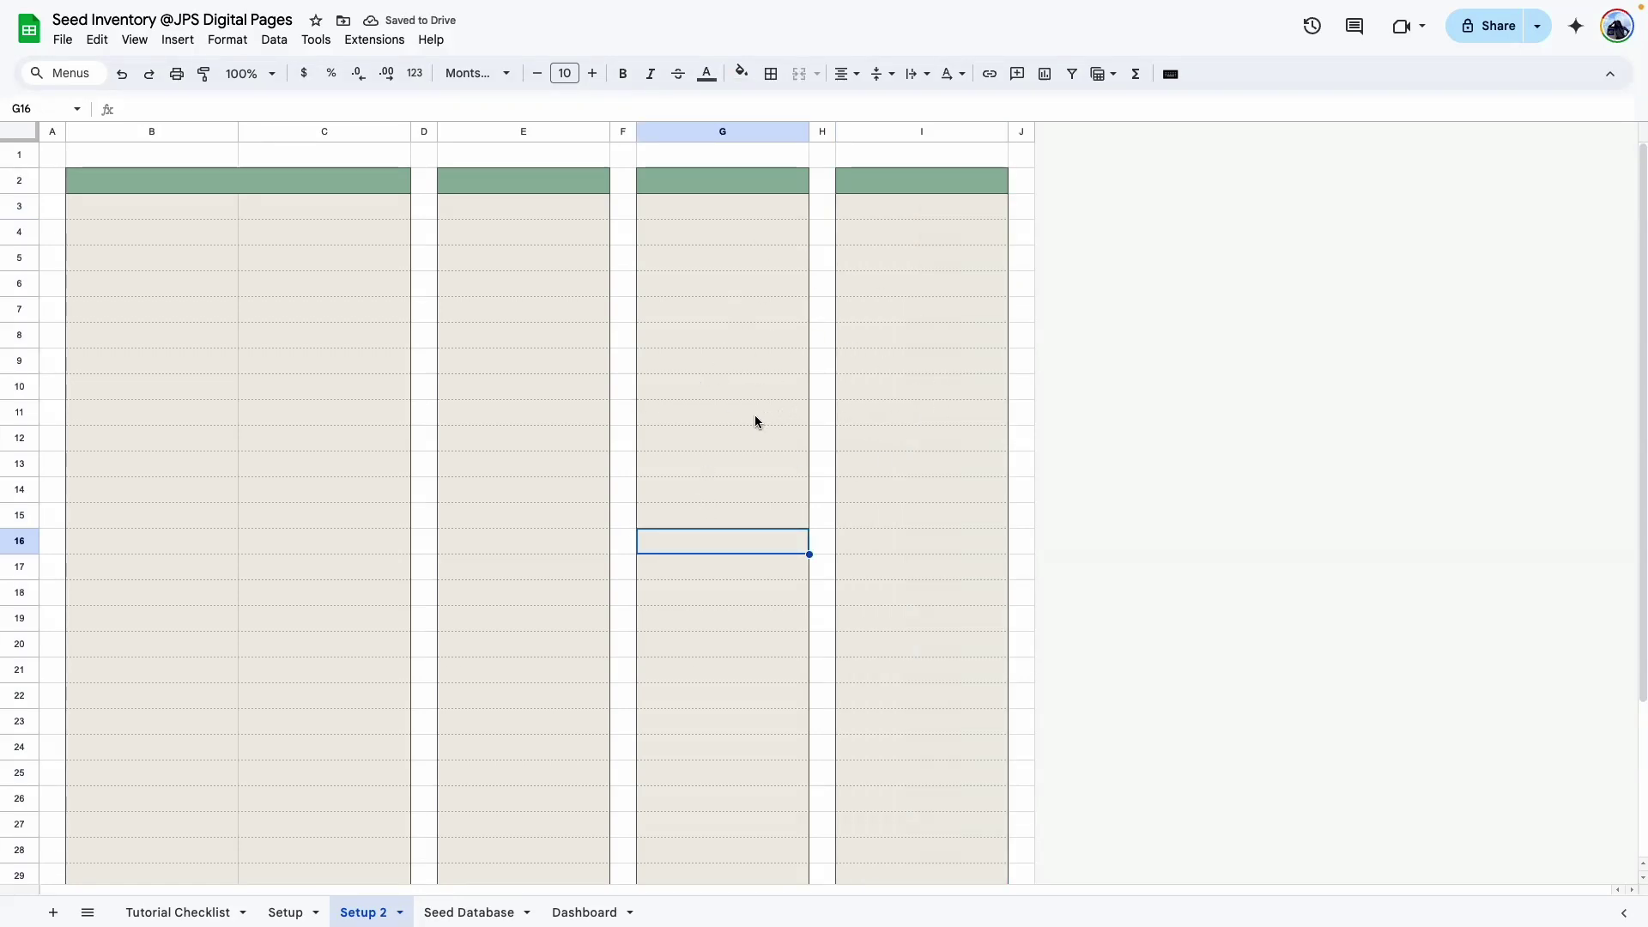
# Hide the gridlines on the Setup 2 sheet.
pyautogui.scroll(-3, 577, 465)
pyautogui.scroll(3, 574, 464)
pyautogui.click(135, 40)
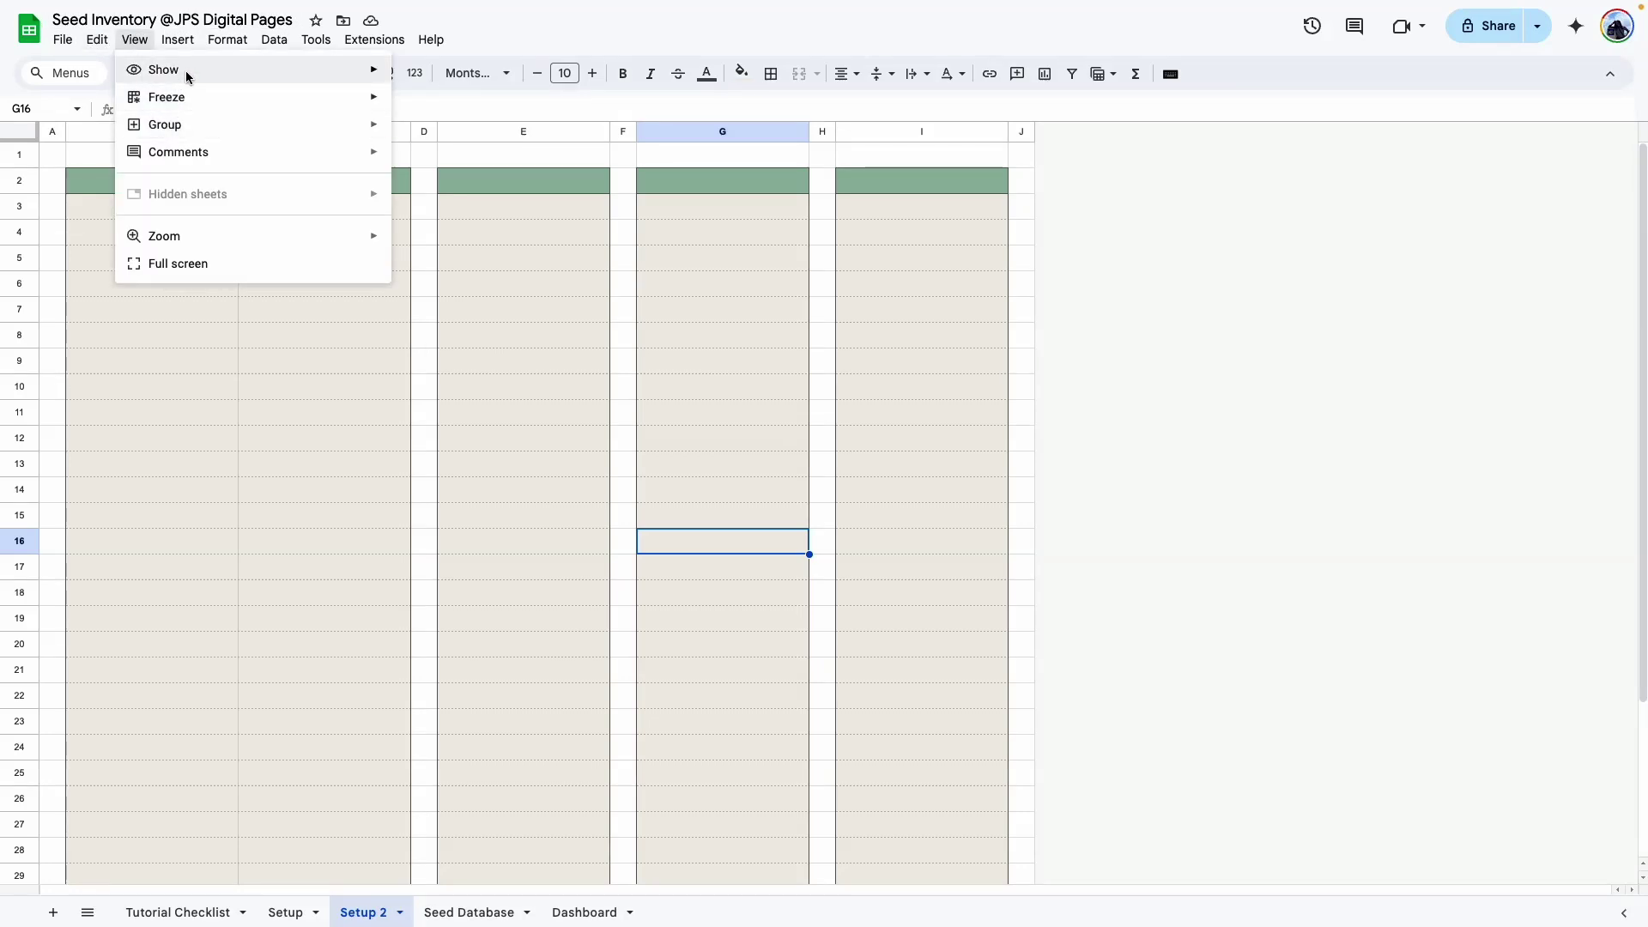
pyautogui.moveTo(177, 73)
pyautogui.click(450, 107)
pyautogui.click(564, 488)
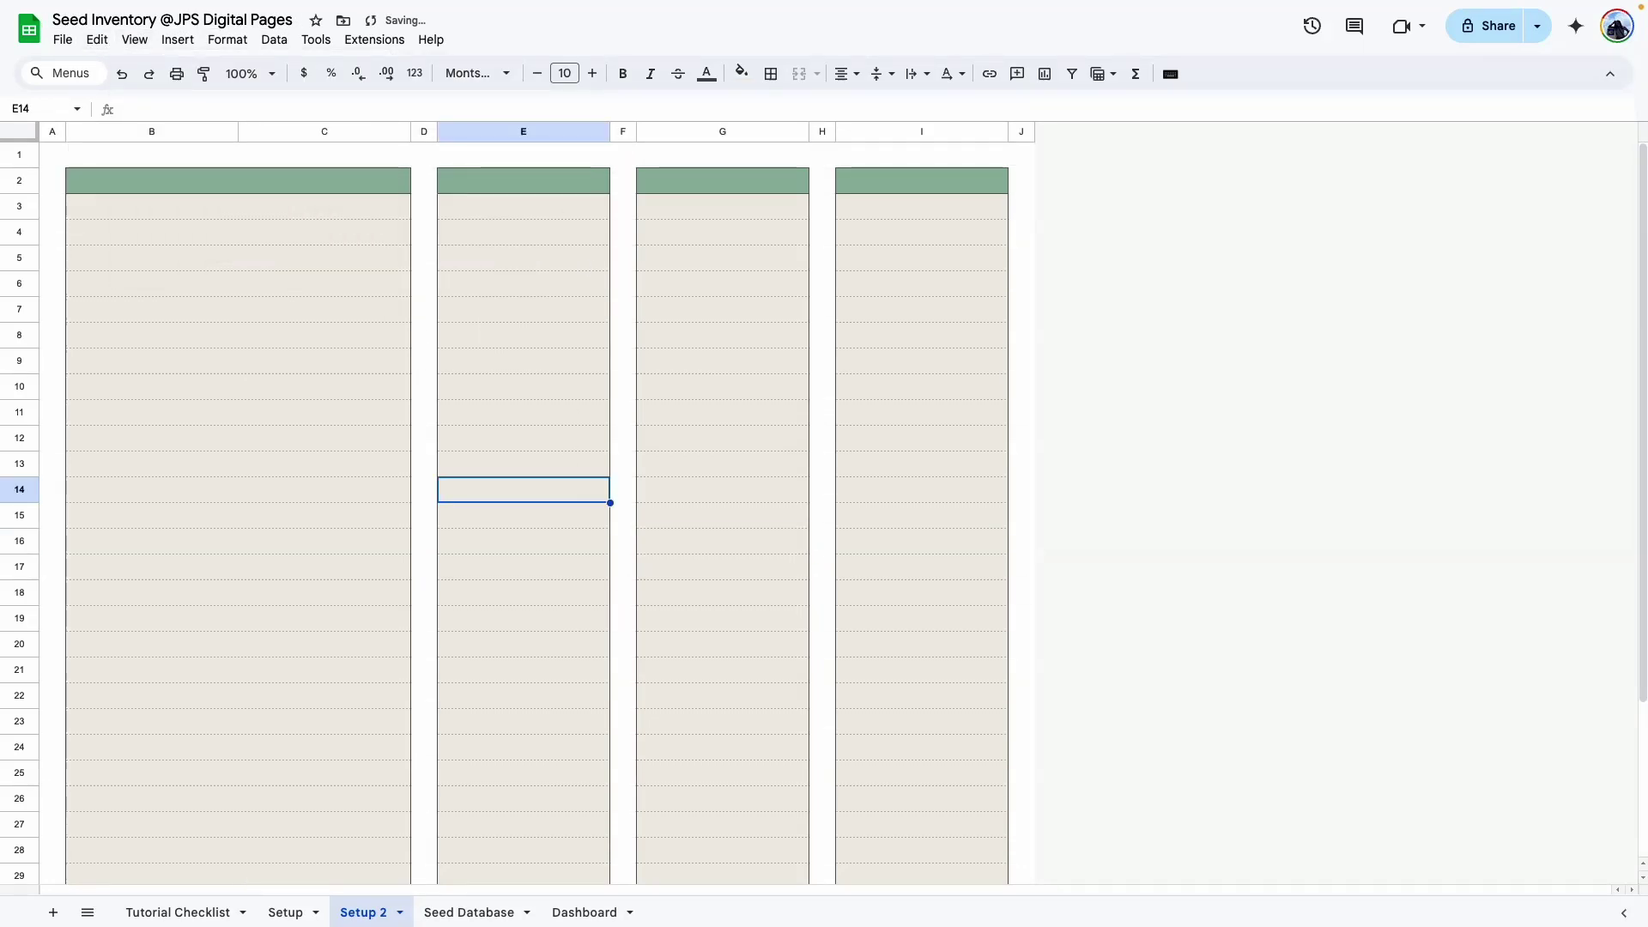
pyautogui.click(738, 464)
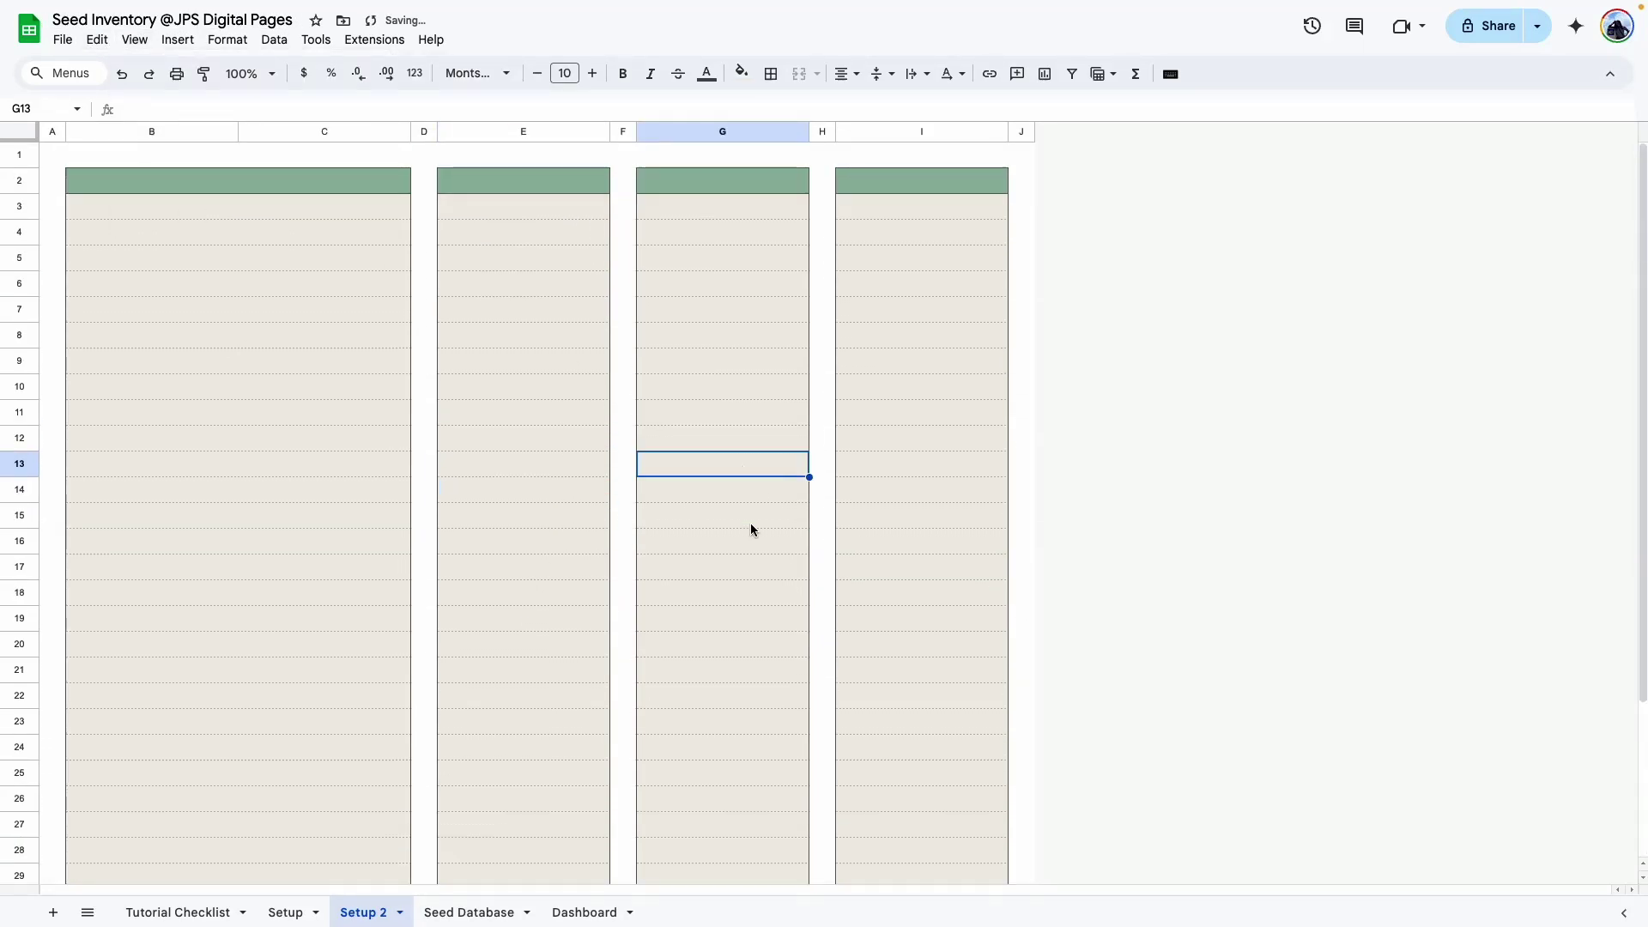
# Copy the headers and list entries in B2:I12 on Setup into the same cells on Setup 2.
pyautogui.click(274, 917)
pyautogui.click(668, 640)
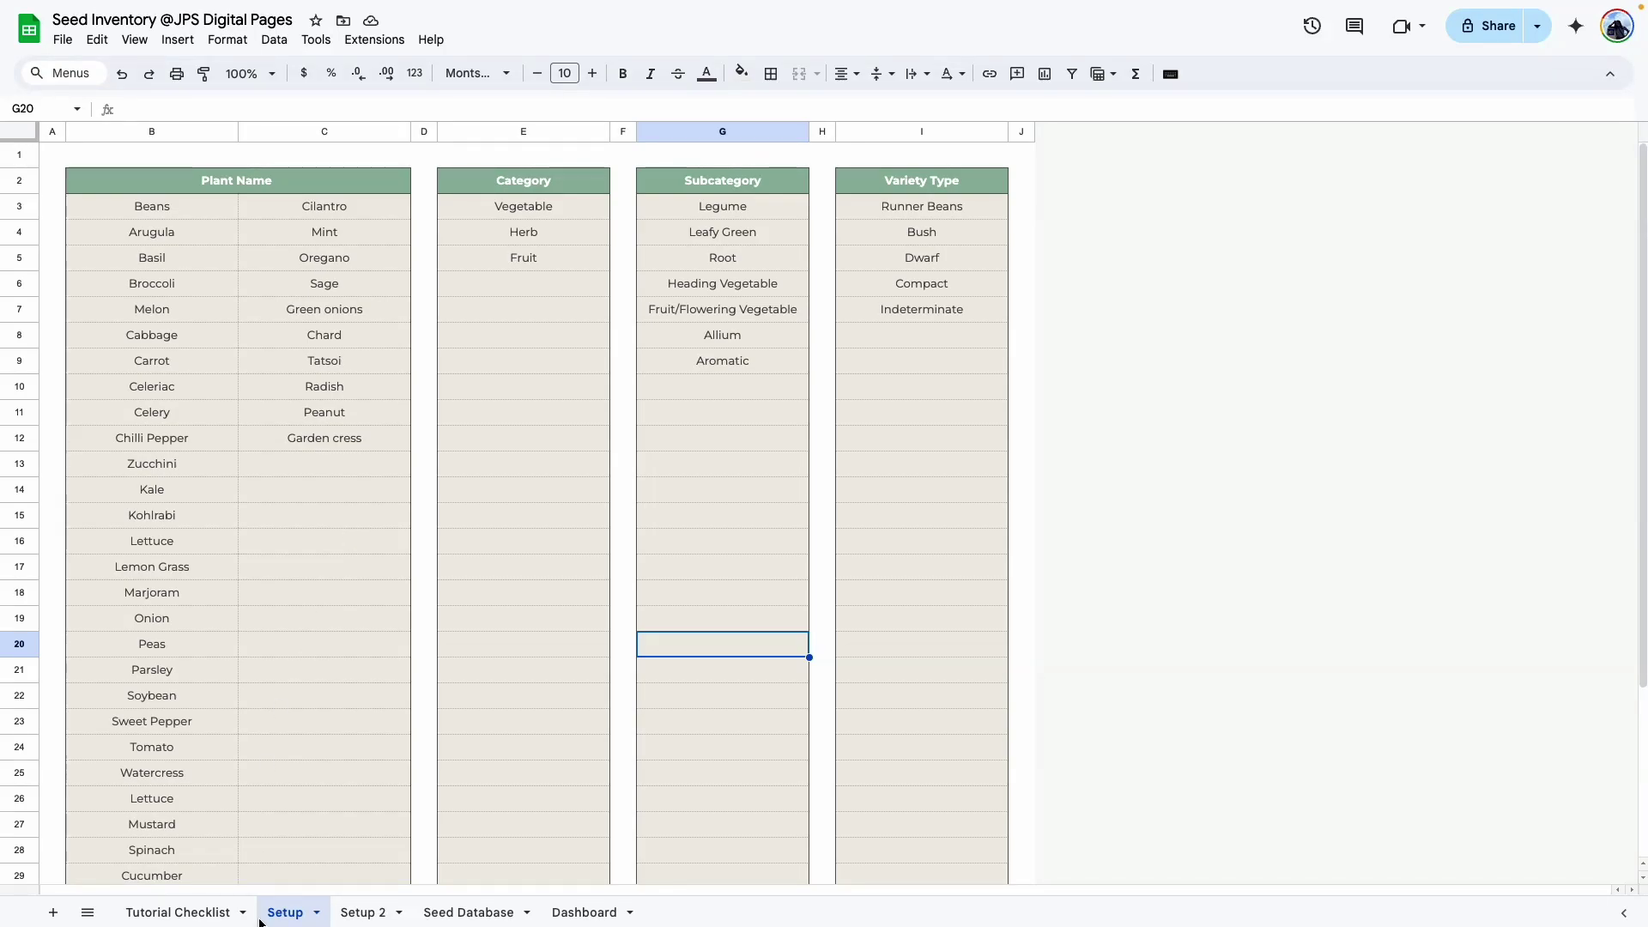
pyautogui.click(369, 912)
pyautogui.click(291, 917)
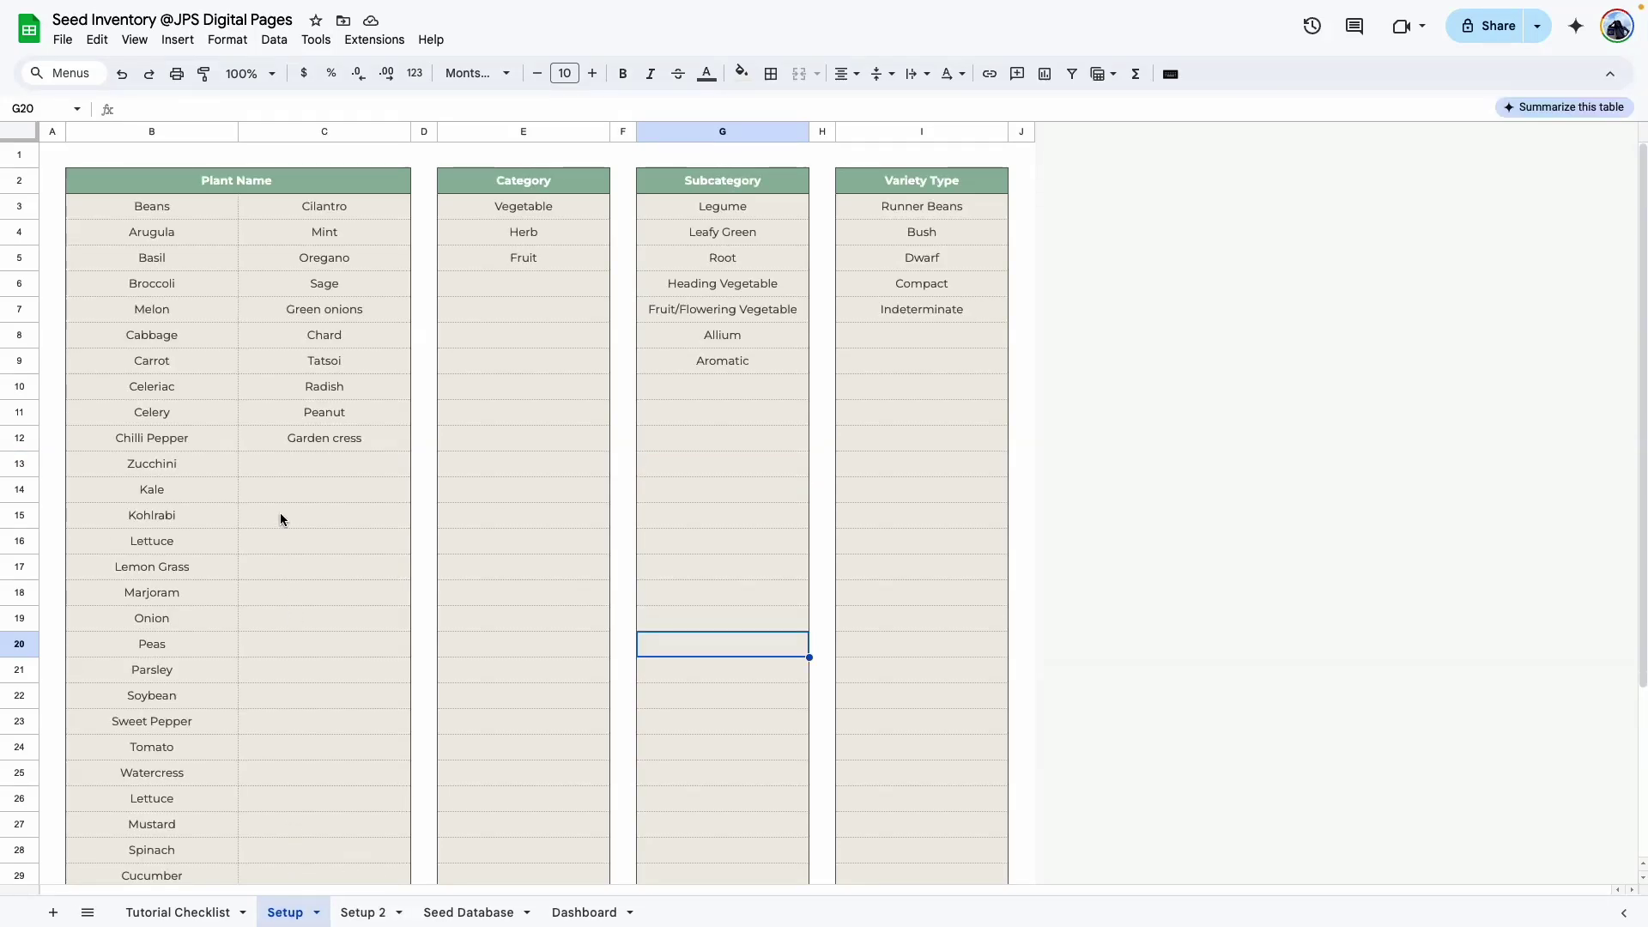
pyautogui.moveTo(134, 177); pyautogui.dragTo(879, 436)
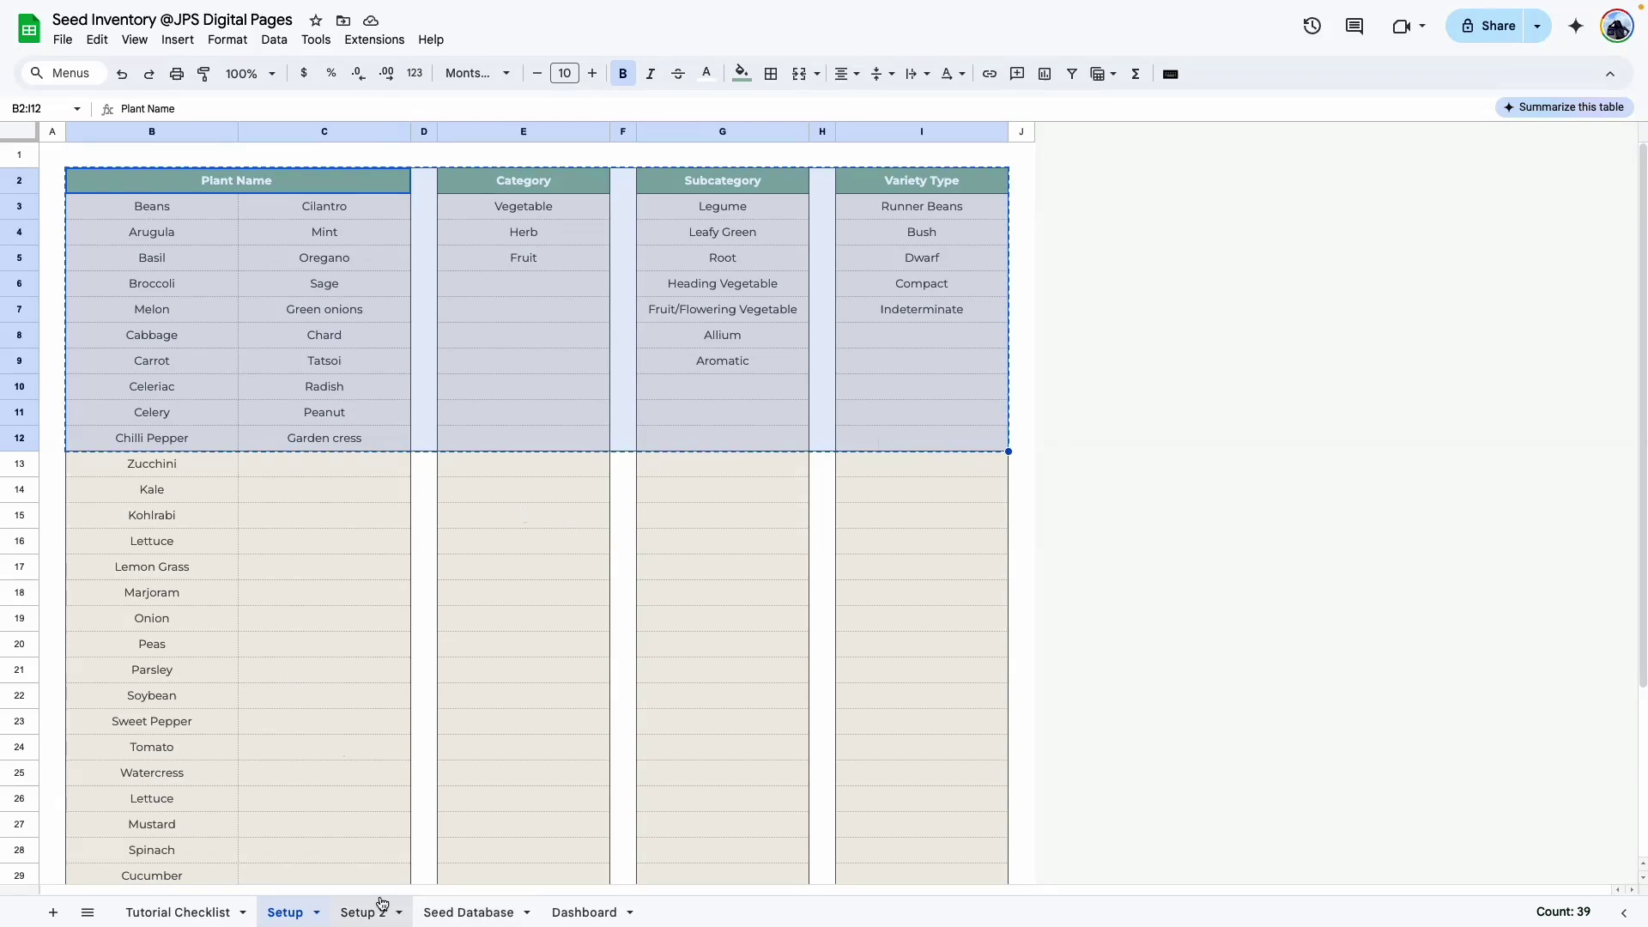
pyautogui.click(363, 912)
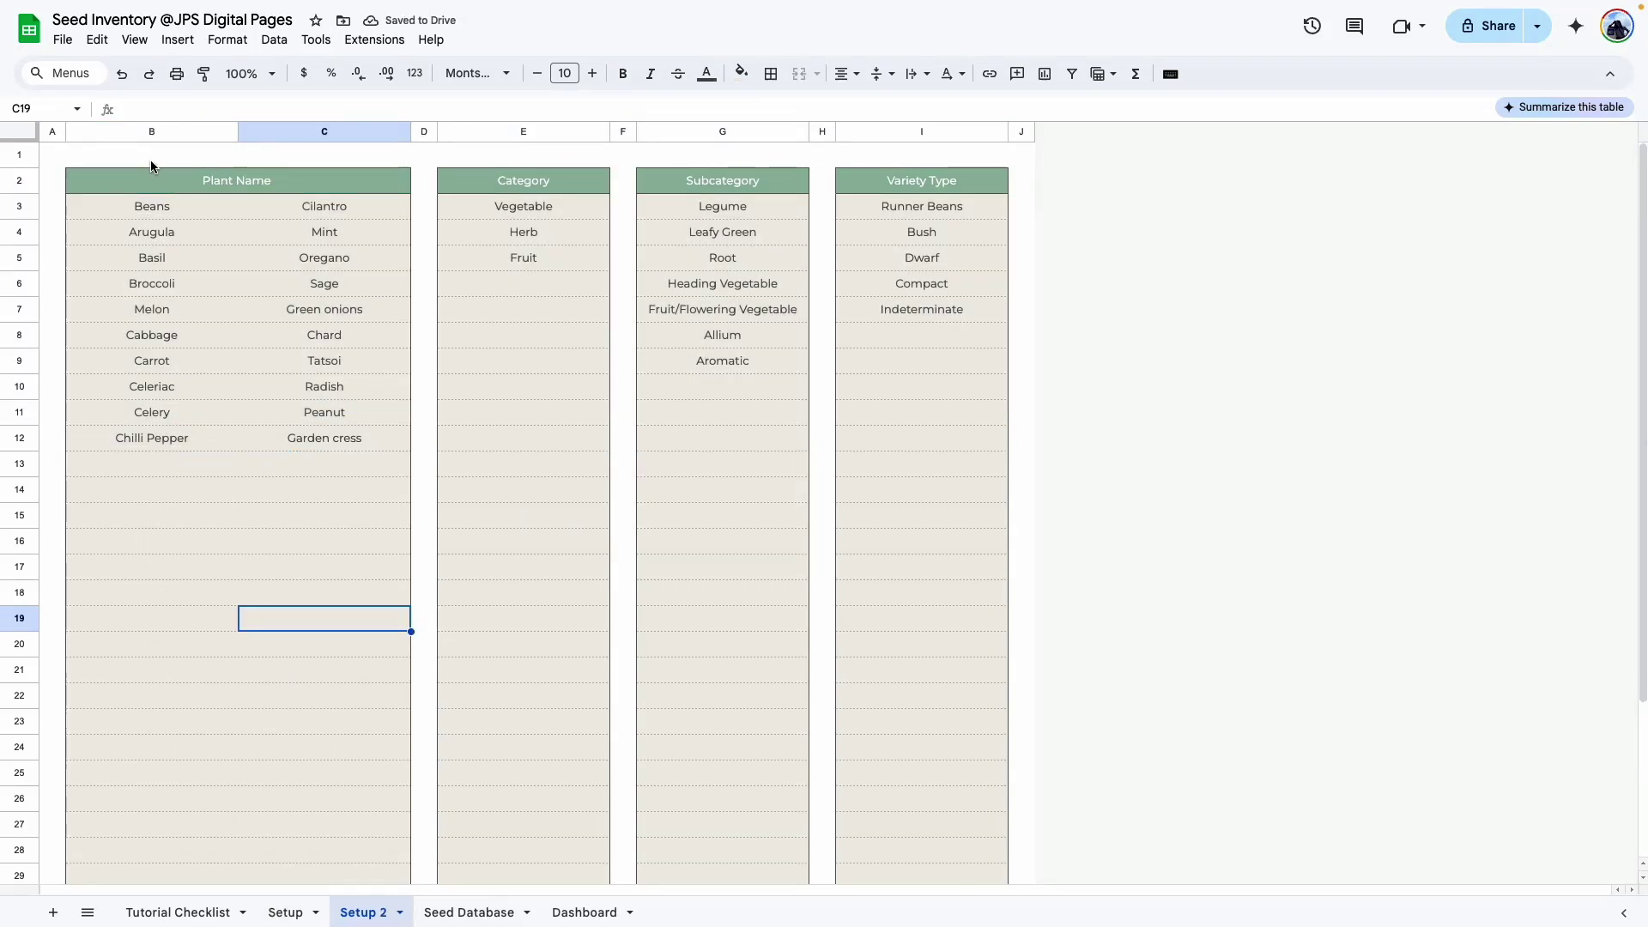
# Insert one column to the left of column C inside the Plant Name list on Setup 2.
pyautogui.click(181, 178)
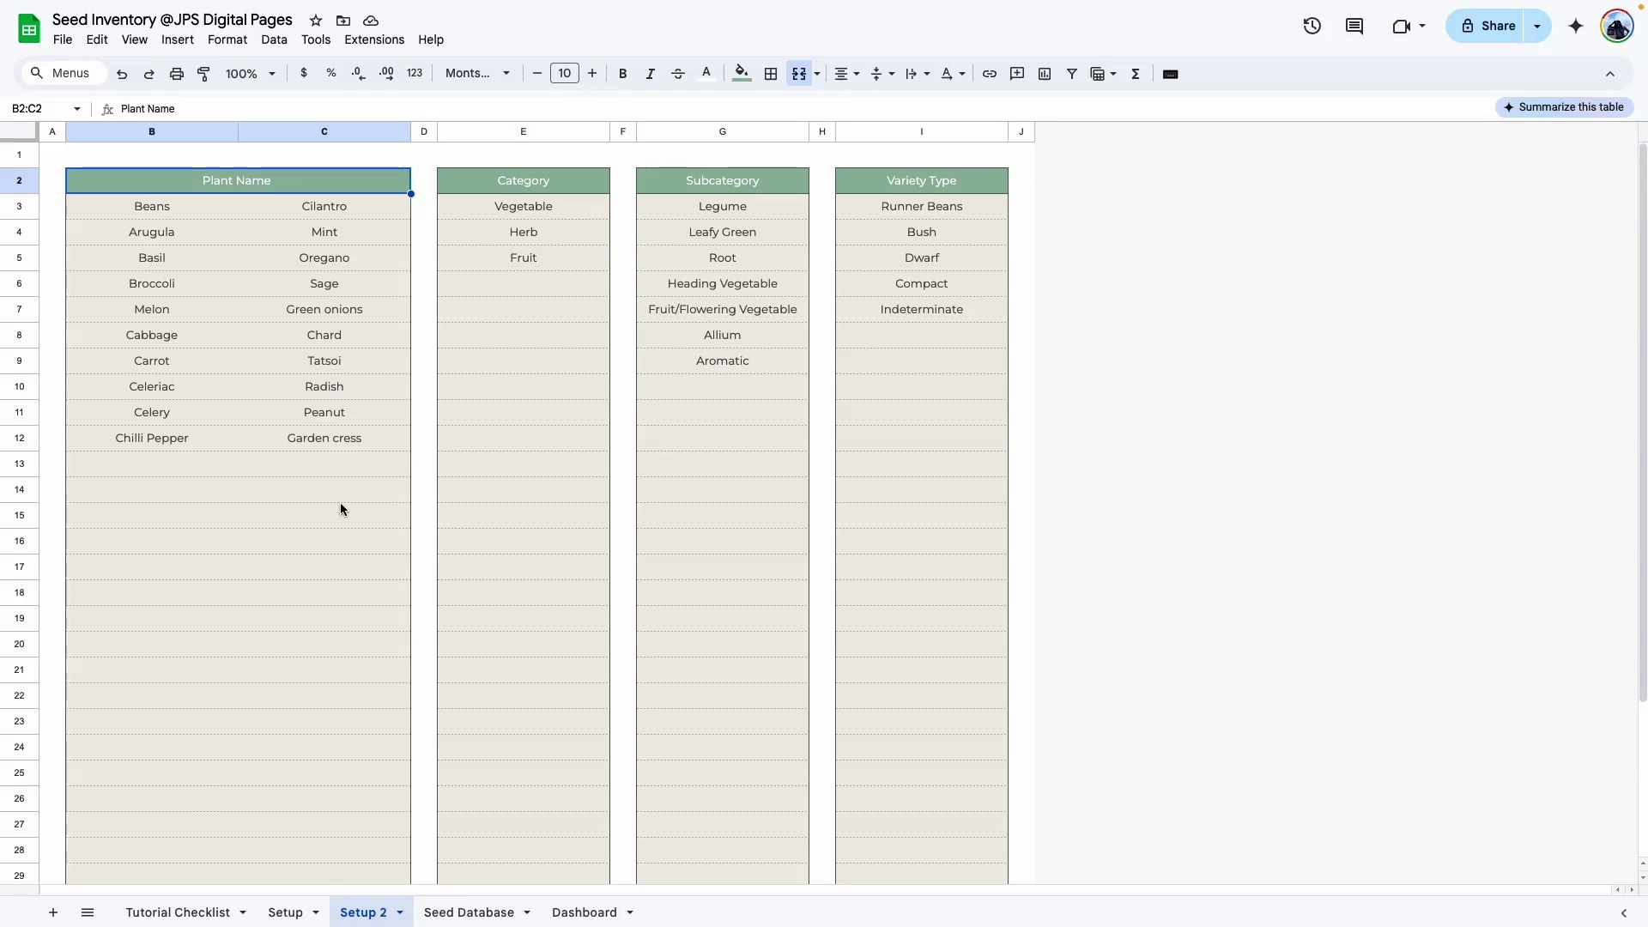
pyautogui.scroll(-3, 213, 631)
pyautogui.scroll(3, 216, 631)
pyautogui.click(280, 122)
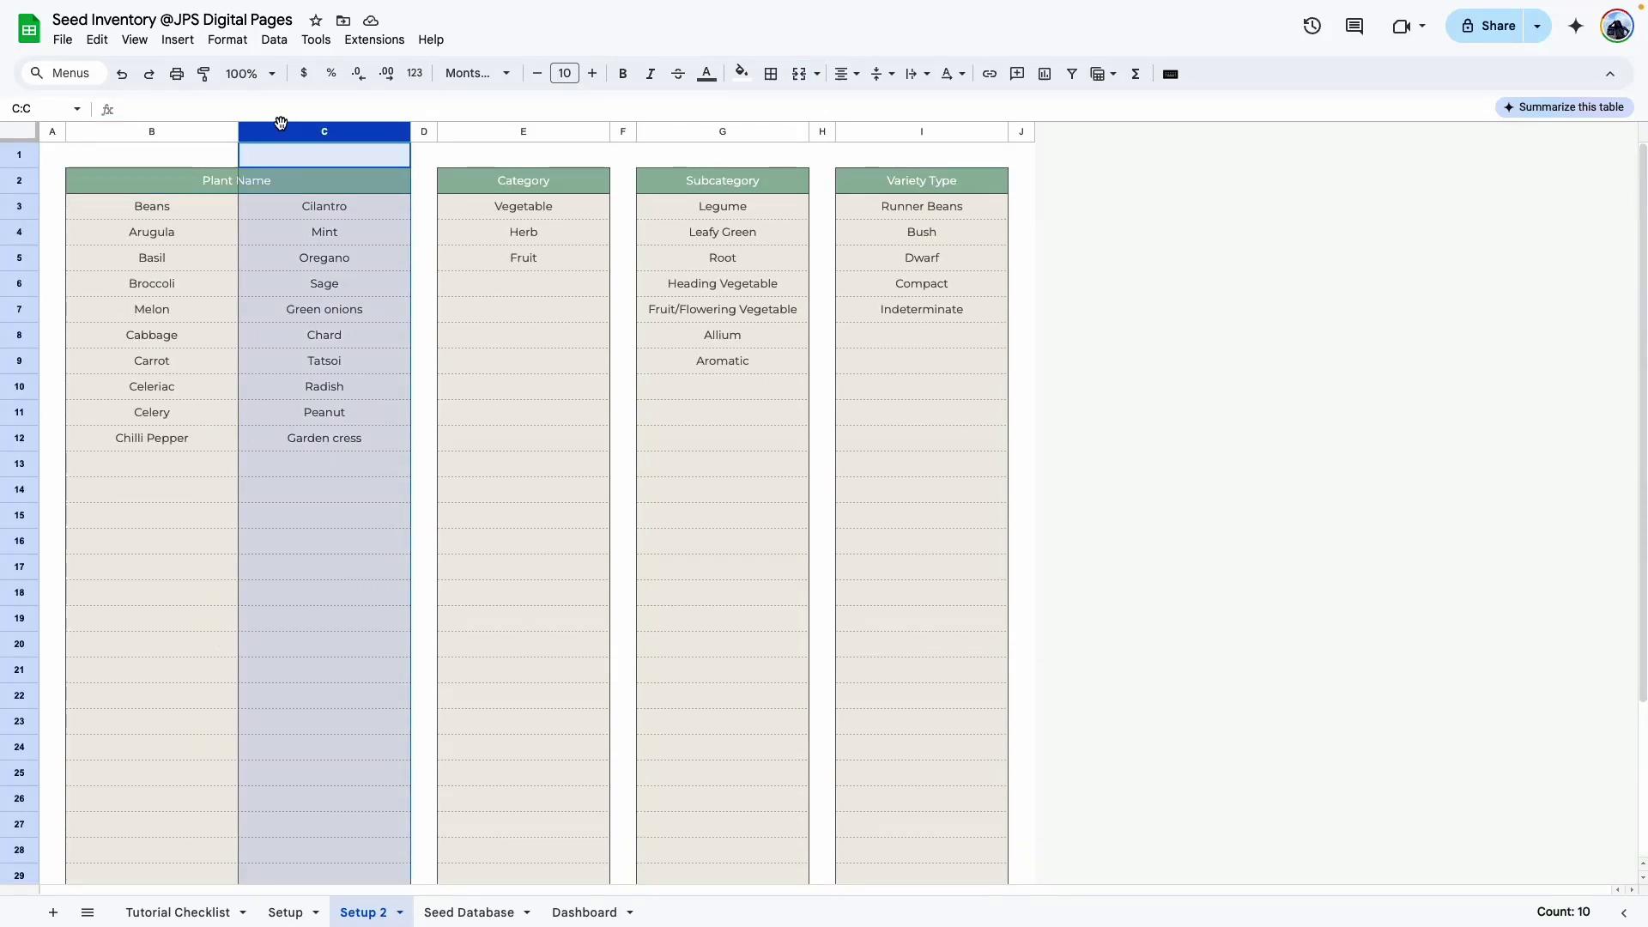
pyautogui.scroll(-3, 280, 442)
pyautogui.scroll(3, 279, 442)
pyautogui.rightClick(302, 130)
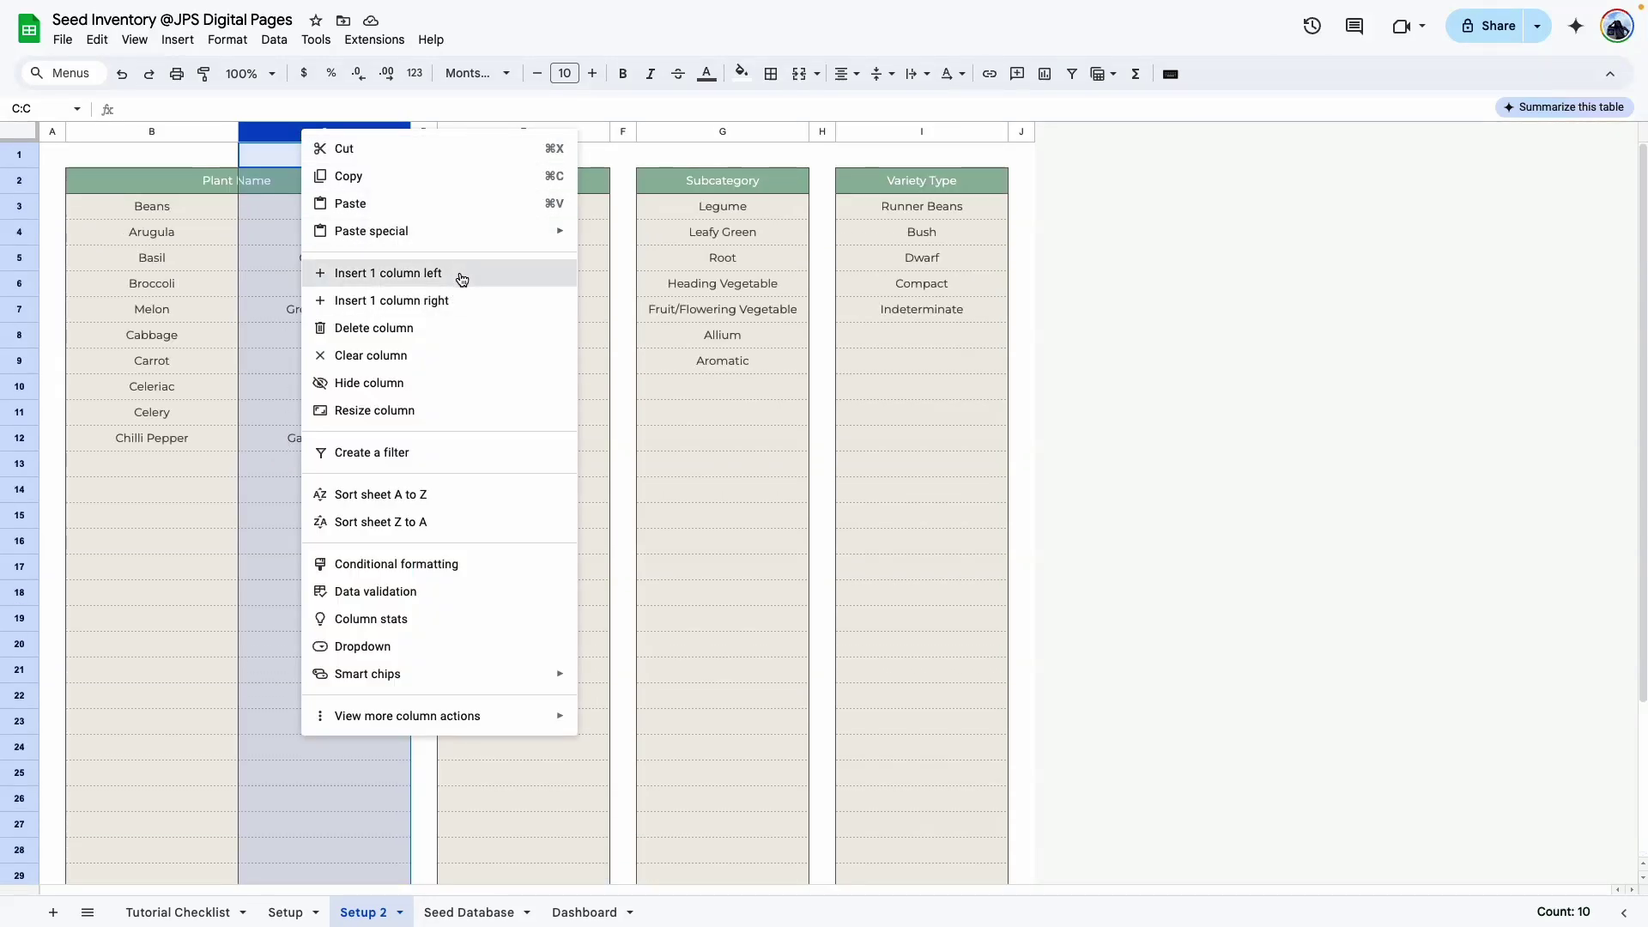
pyautogui.click(456, 272)
pyautogui.click(245, 413)
pyautogui.click(316, 212)
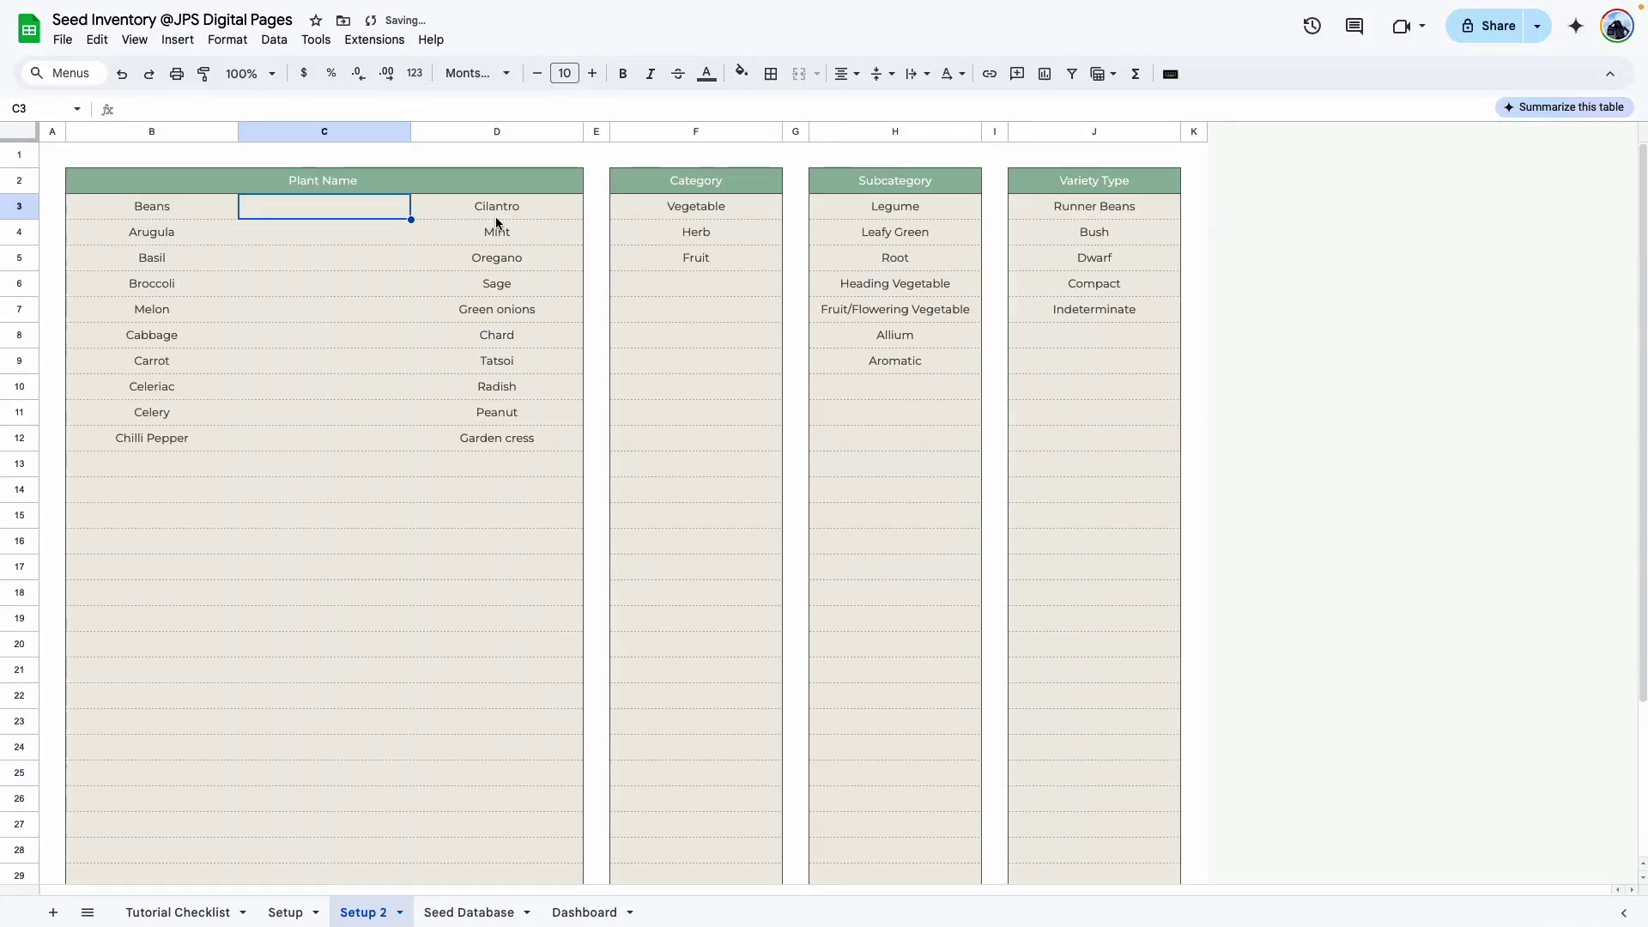
# Undo the column insertion in the Plant Name list.
pyautogui.scroll(-3, 352, 716)
pyautogui.scroll(3, 346, 708)
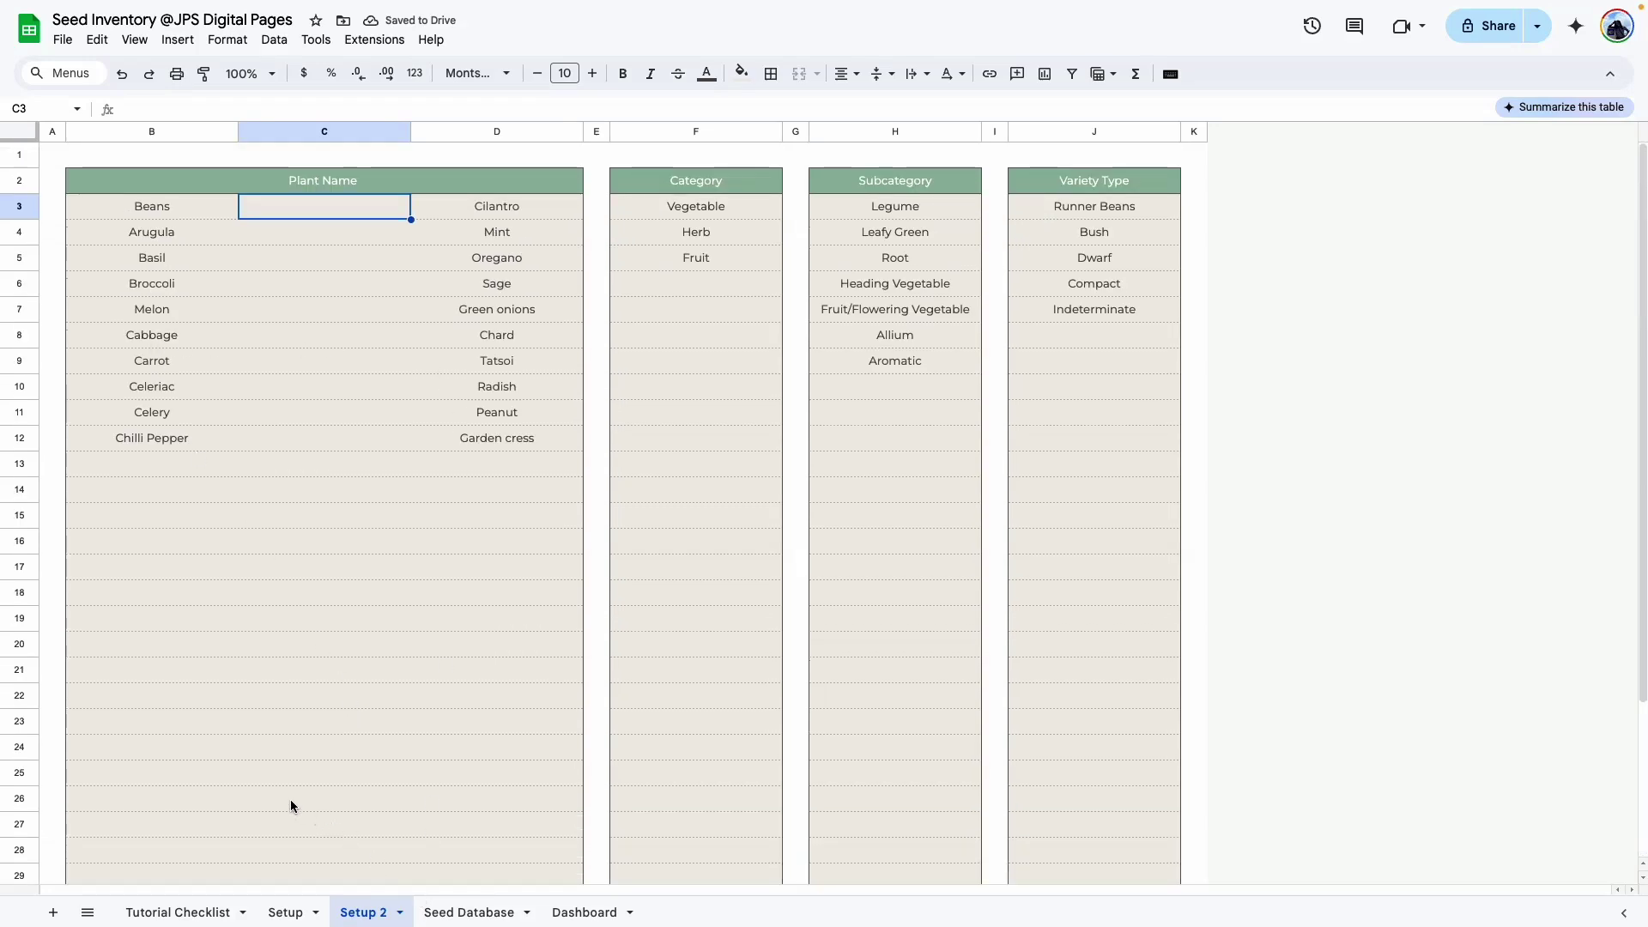
pyautogui.scroll(-3, 292, 807)
pyautogui.hotkey('ctrl', 'z')
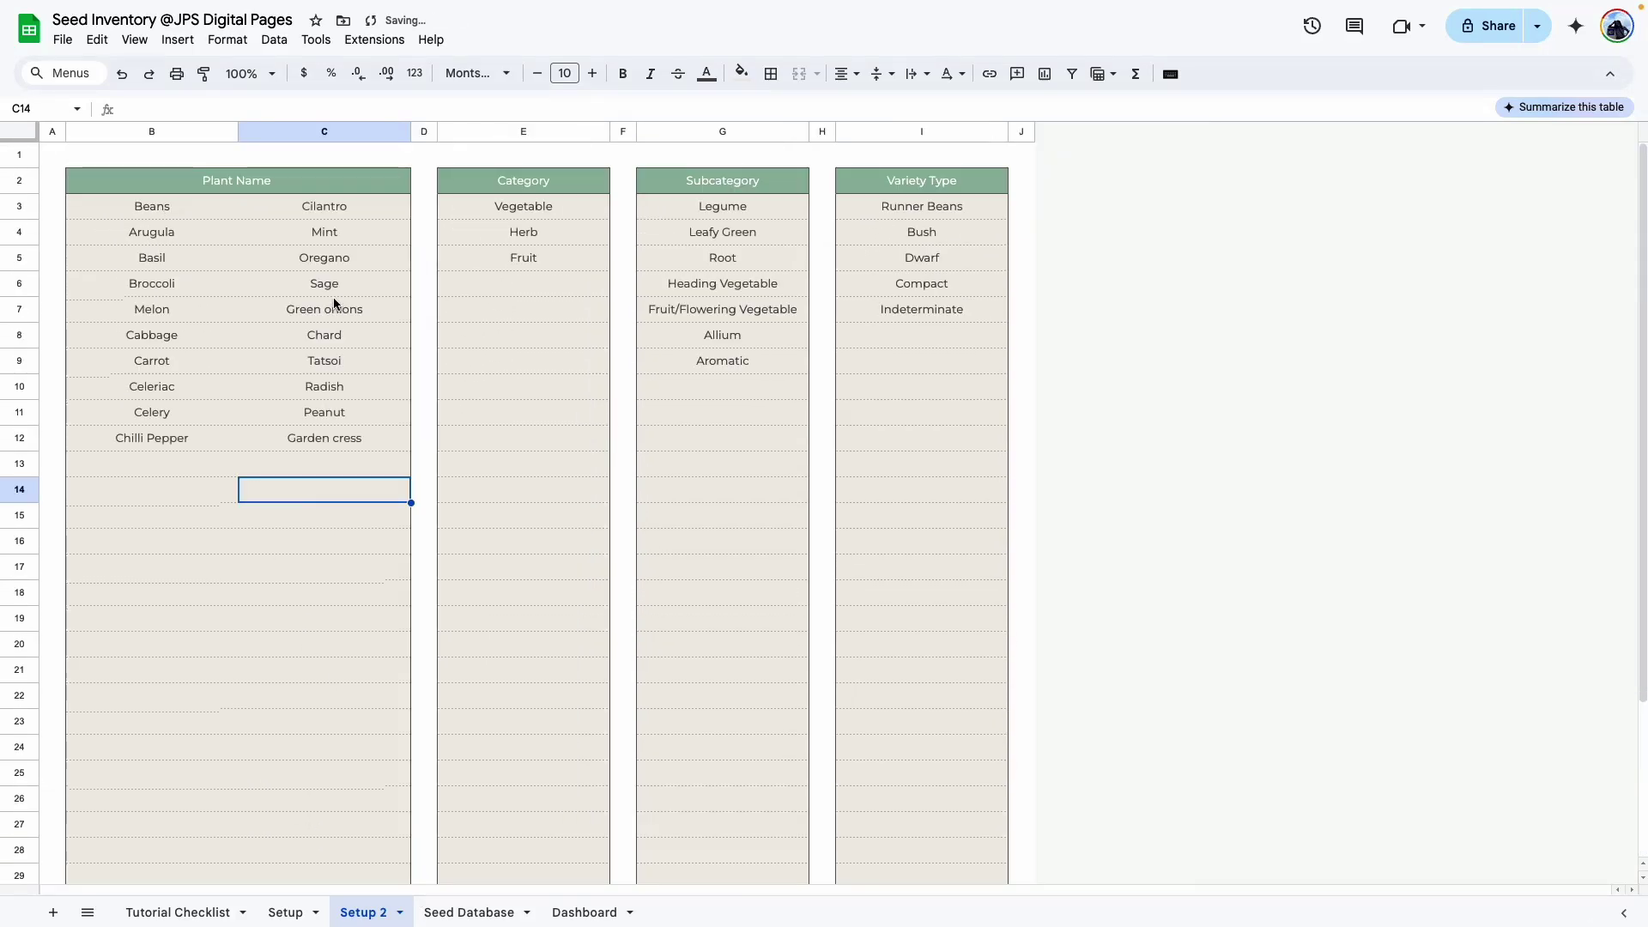
pyautogui.click(505, 178)
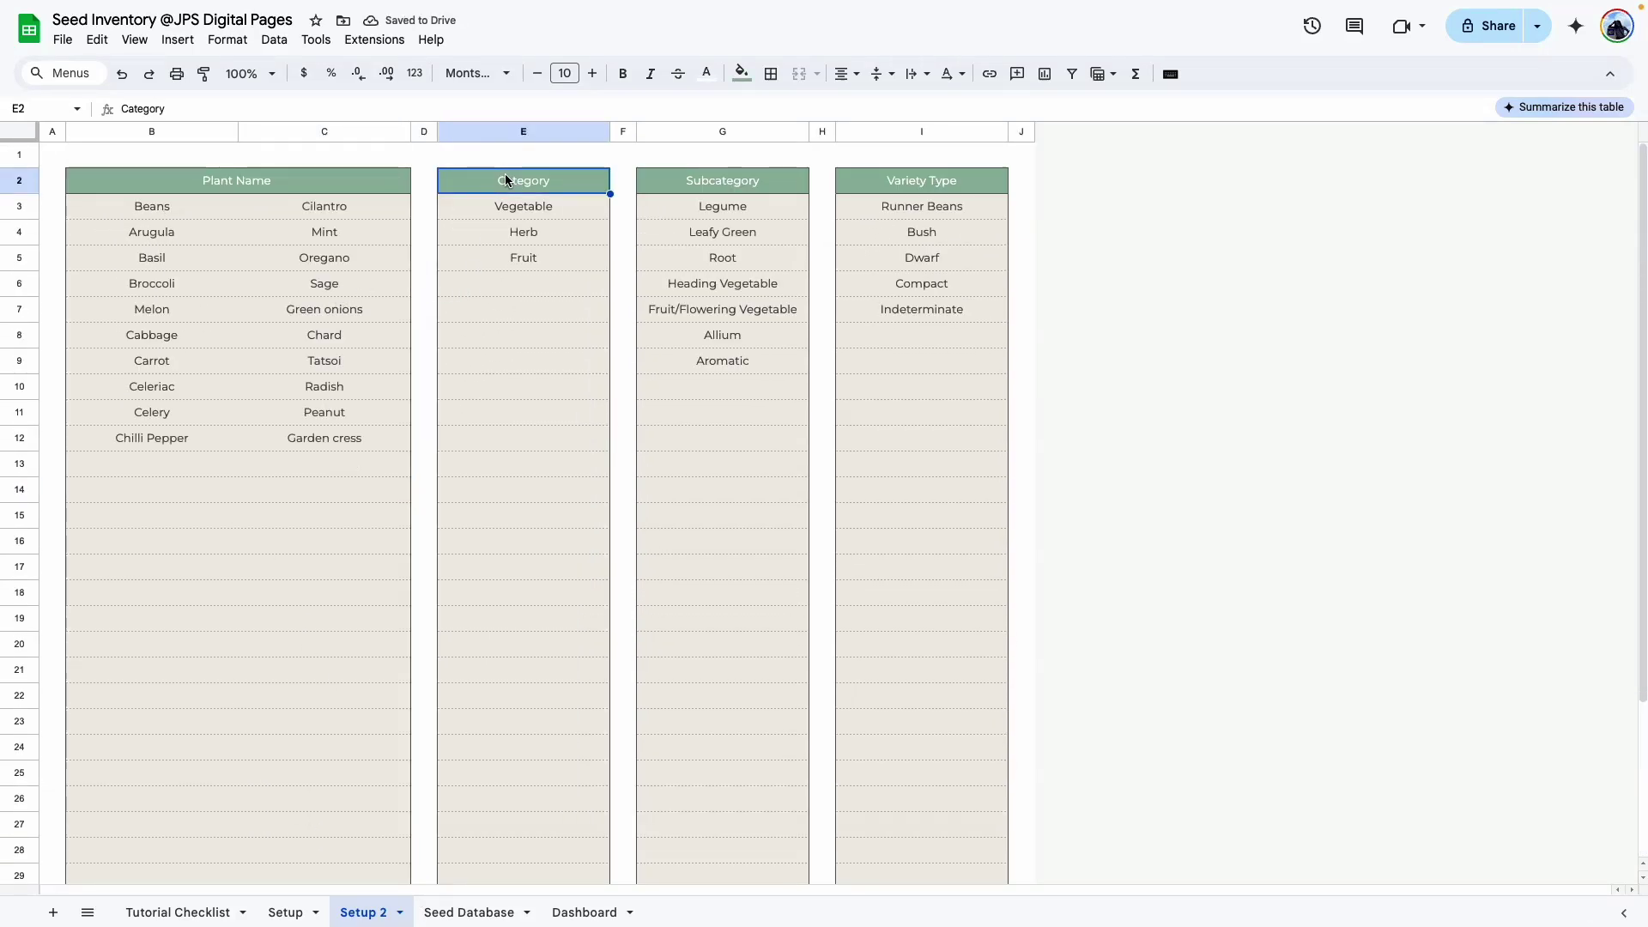
pyautogui.click(522, 261)
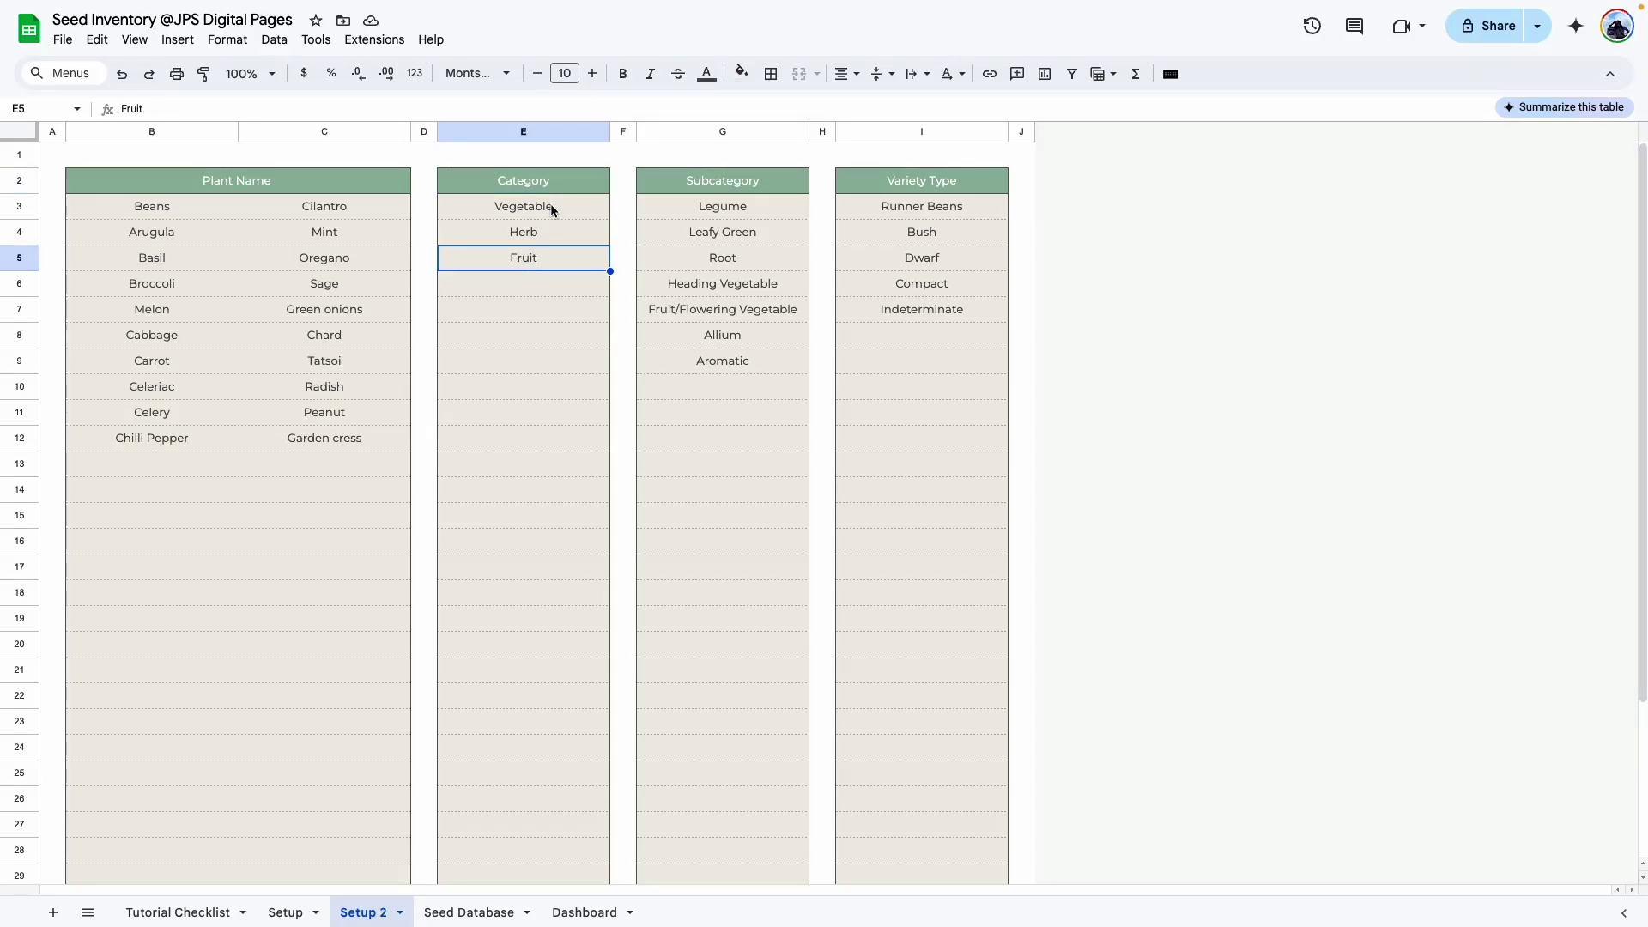
pyautogui.click(711, 313)
pyautogui.click(735, 206)
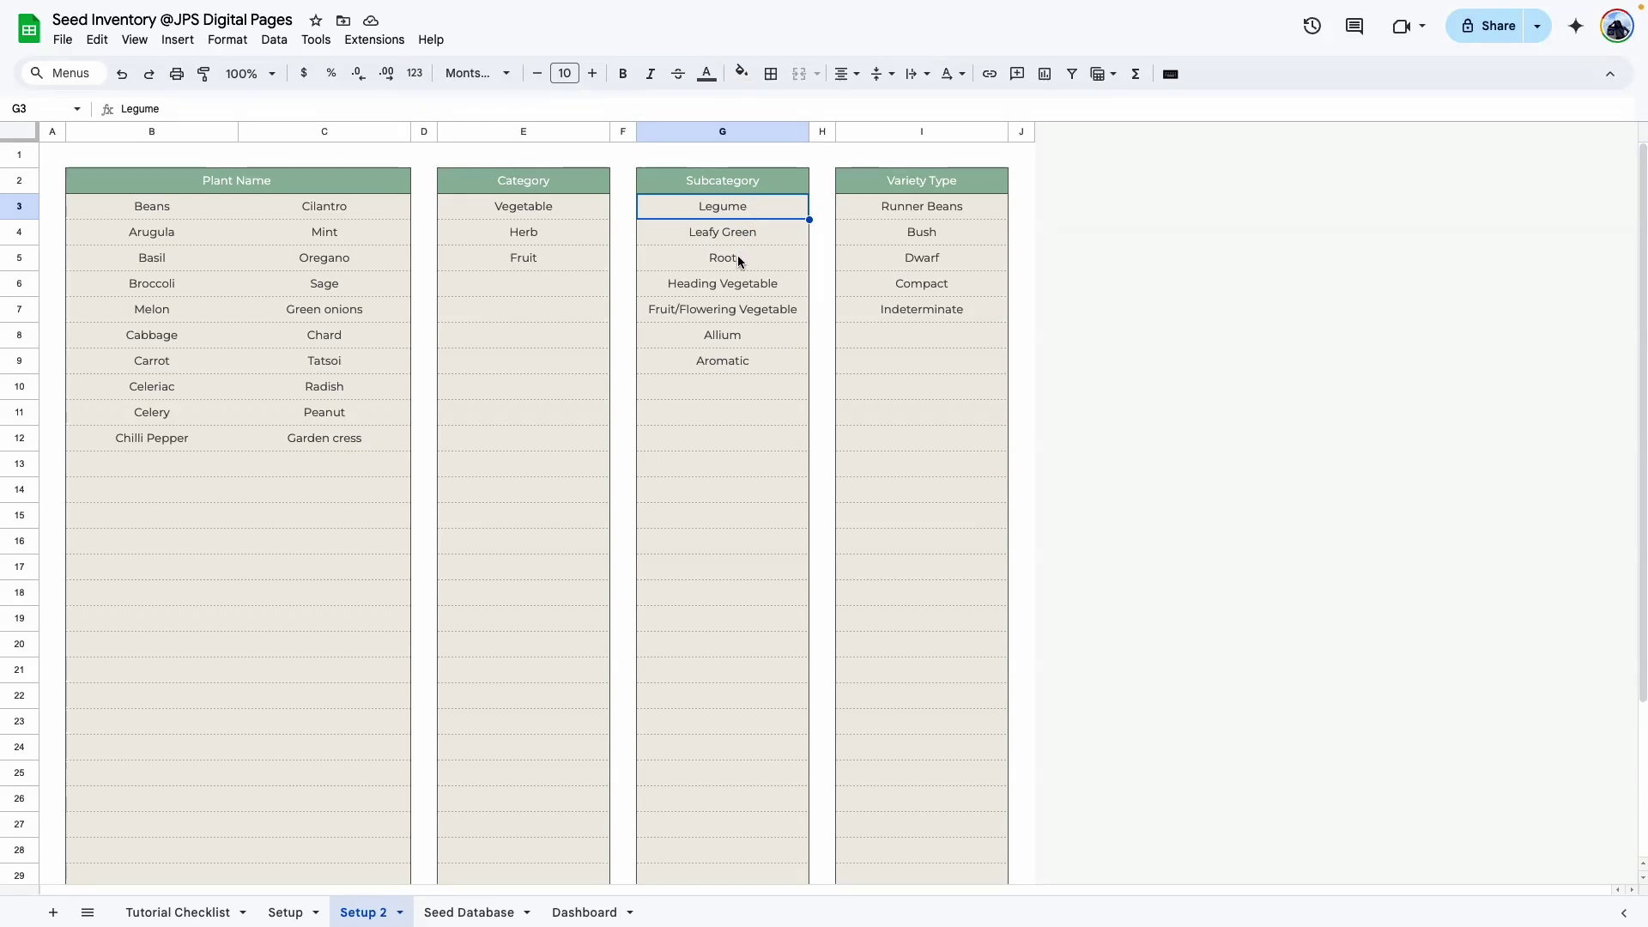
pyautogui.click(960, 363)
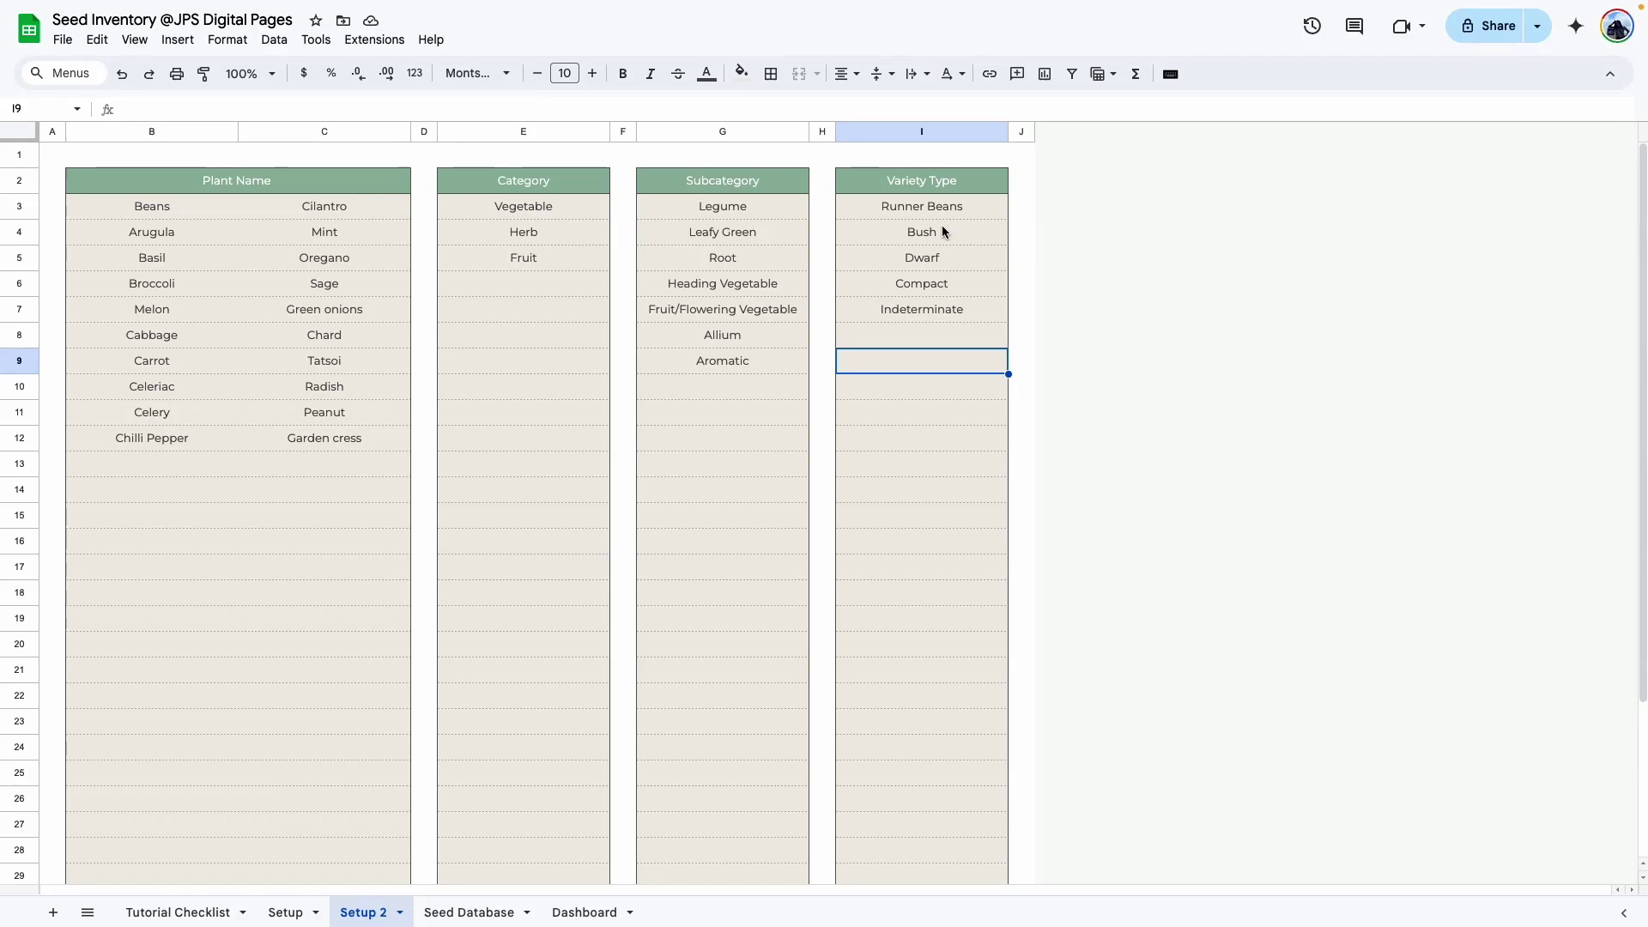
pyautogui.click(927, 300)
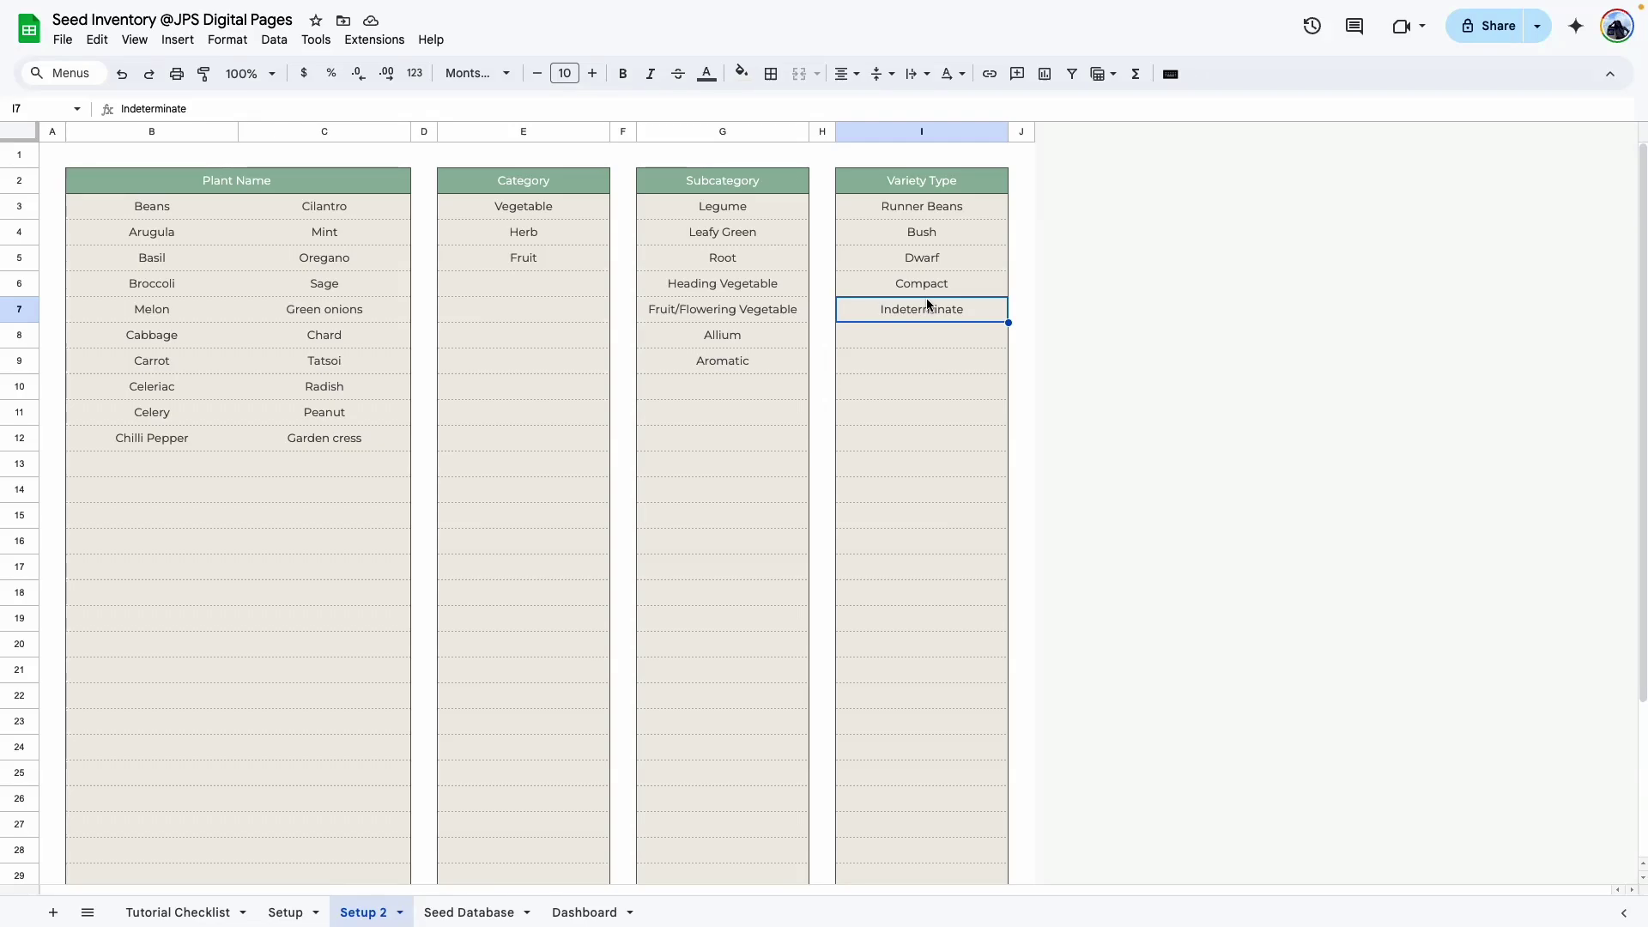
pyautogui.click(916, 179)
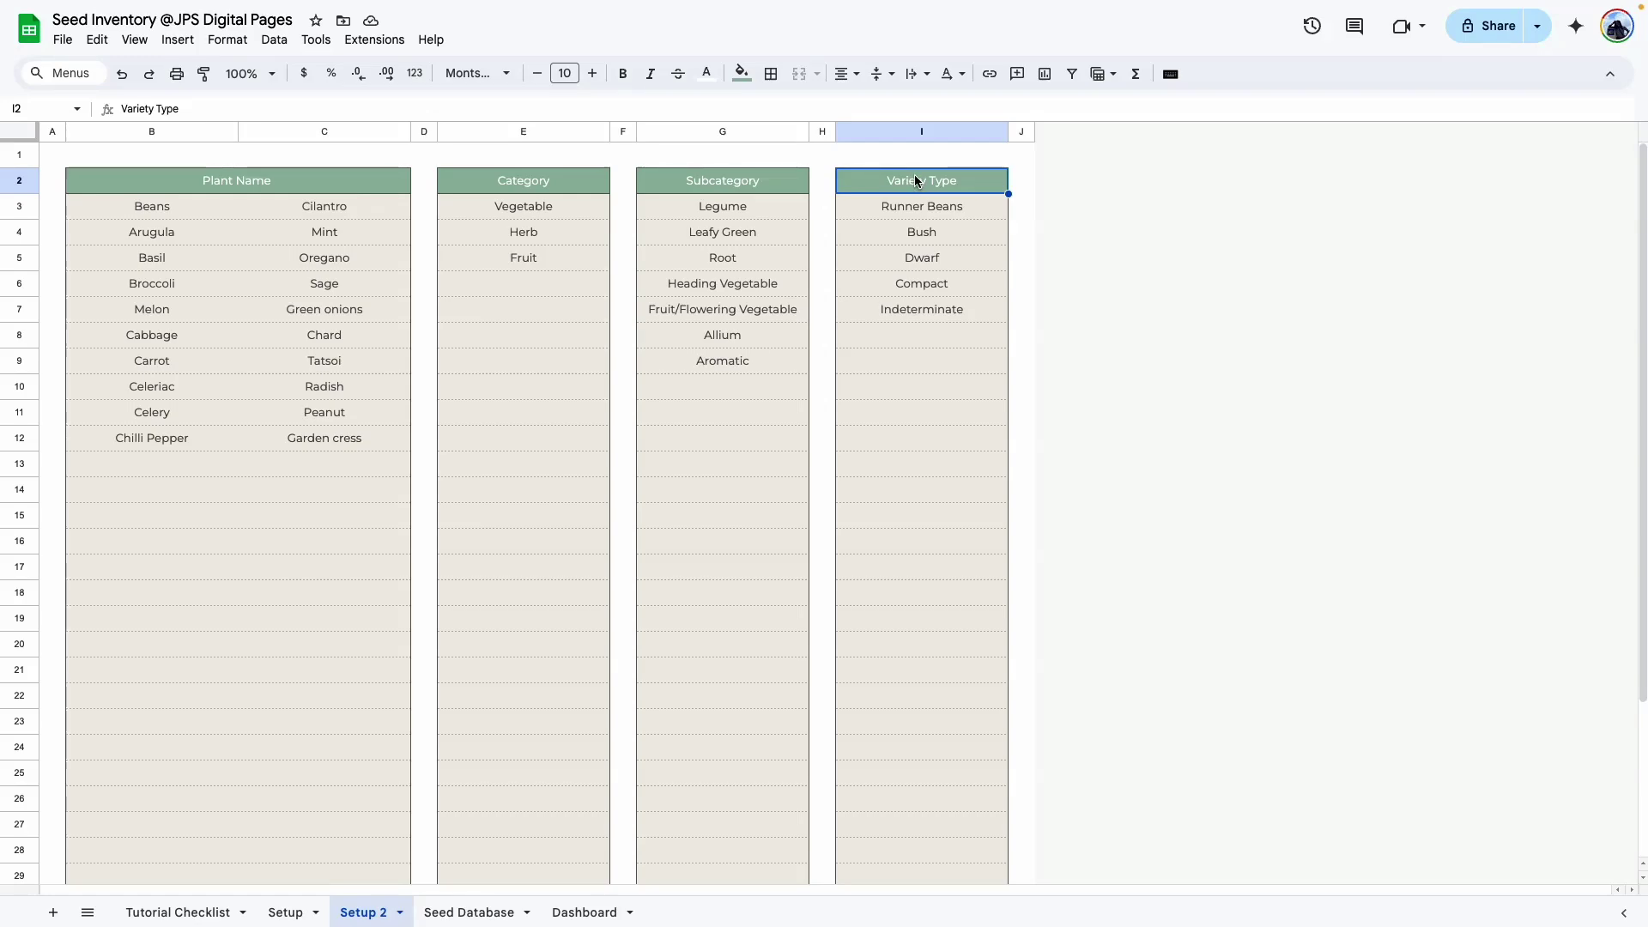
pyautogui.moveTo(919, 206); pyautogui.dragTo(959, 309)
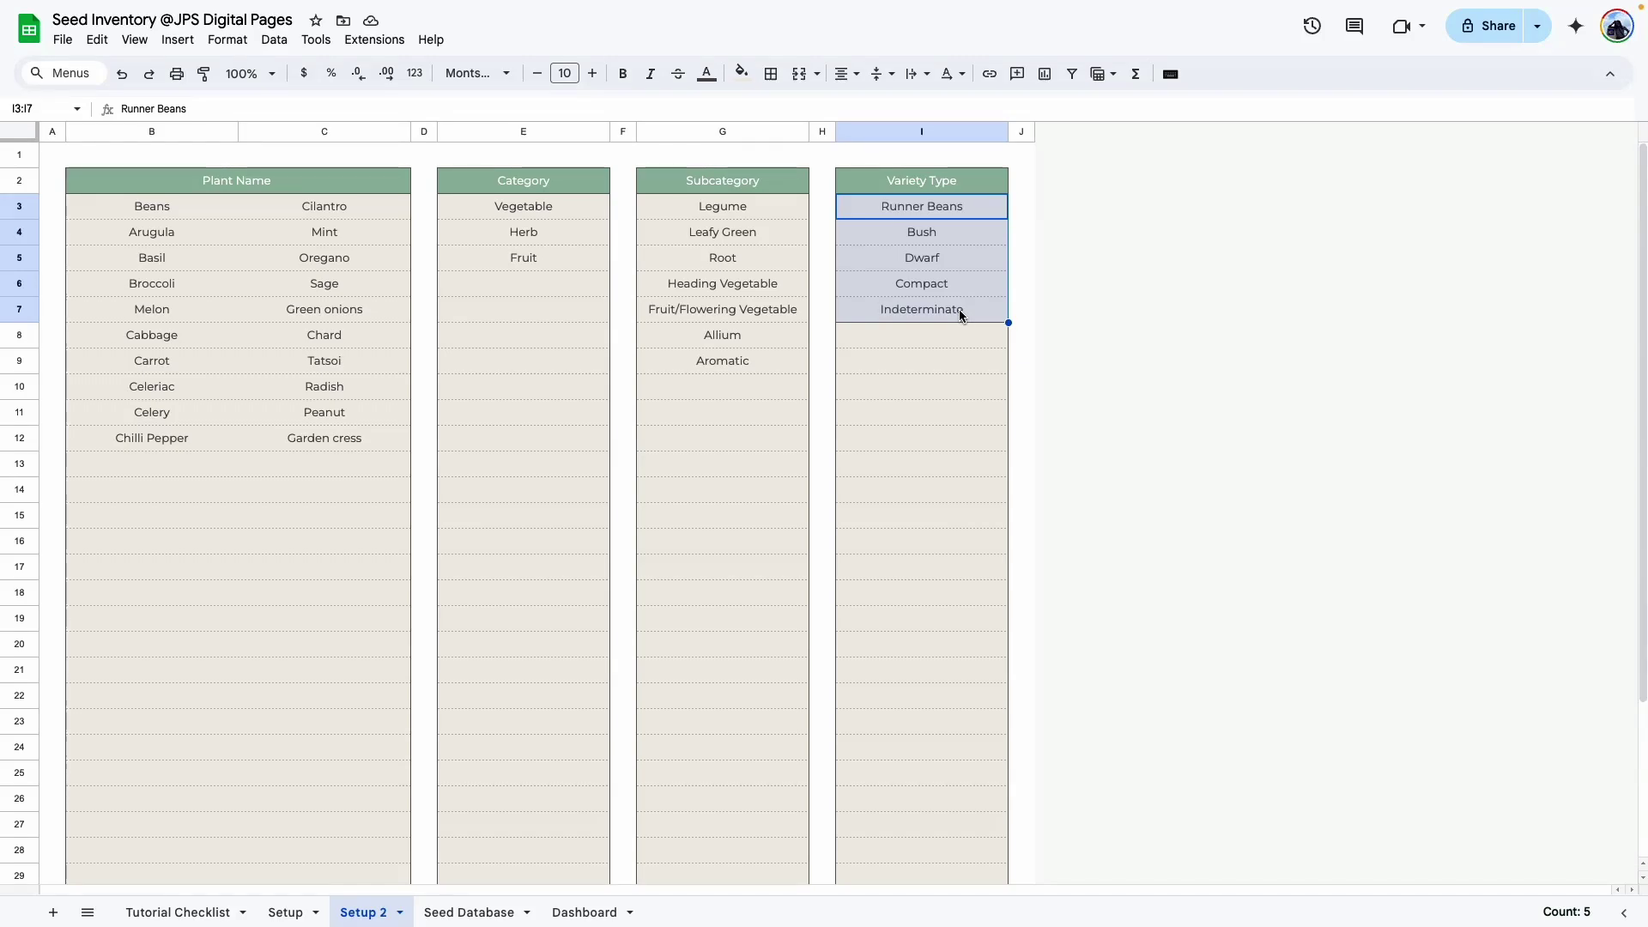
pyautogui.click(903, 525)
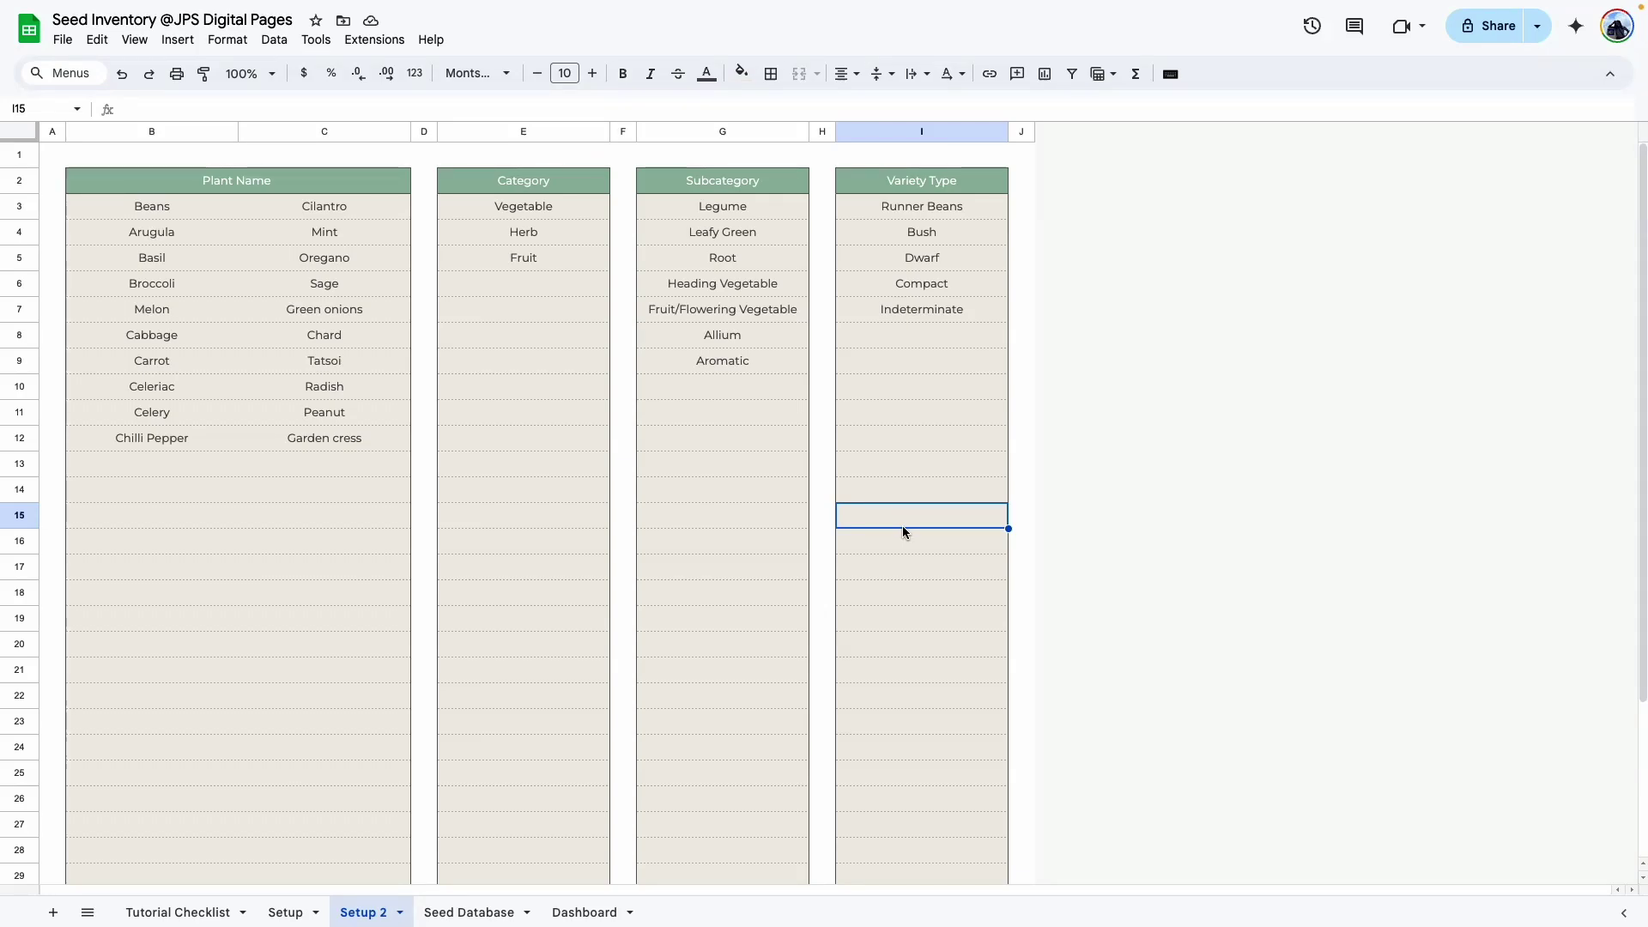
pyautogui.scroll(-2, 516, 696)
pyautogui.scroll(2, 566, 702)
# Set the Tutorial Checklist sheet's zoom to 150% and check off the Setup tab task.
pyautogui.click(206, 912)
pyautogui.click(272, 74)
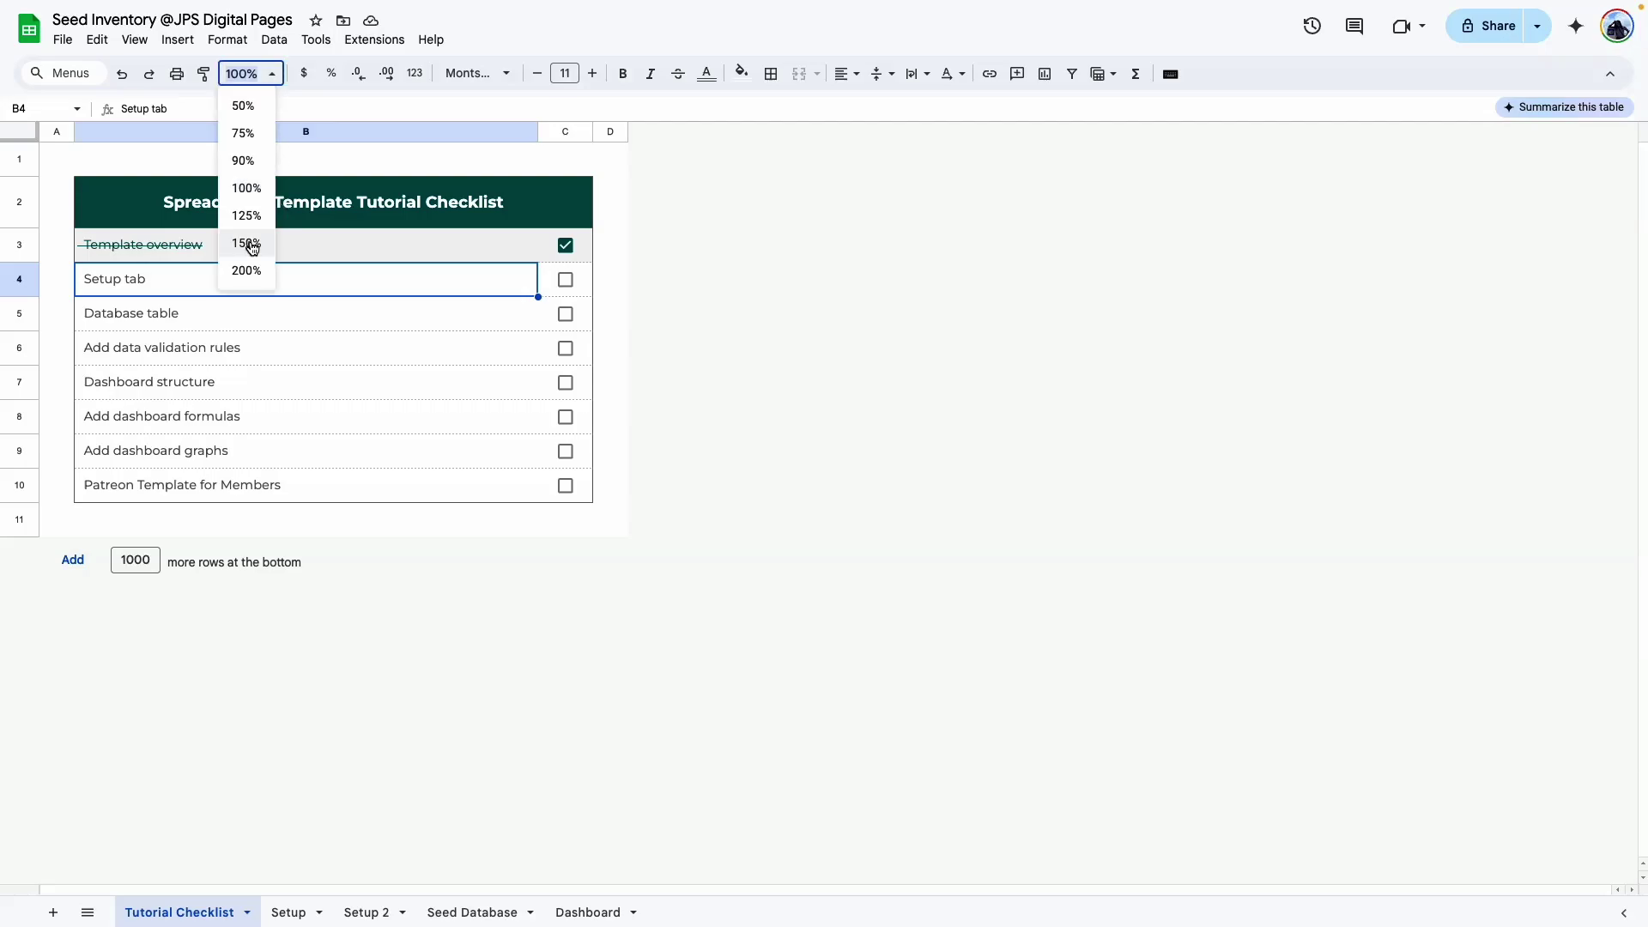
pyautogui.click(243, 243)
pyautogui.click(444, 456)
pyautogui.click(848, 358)
pyautogui.click(462, 429)
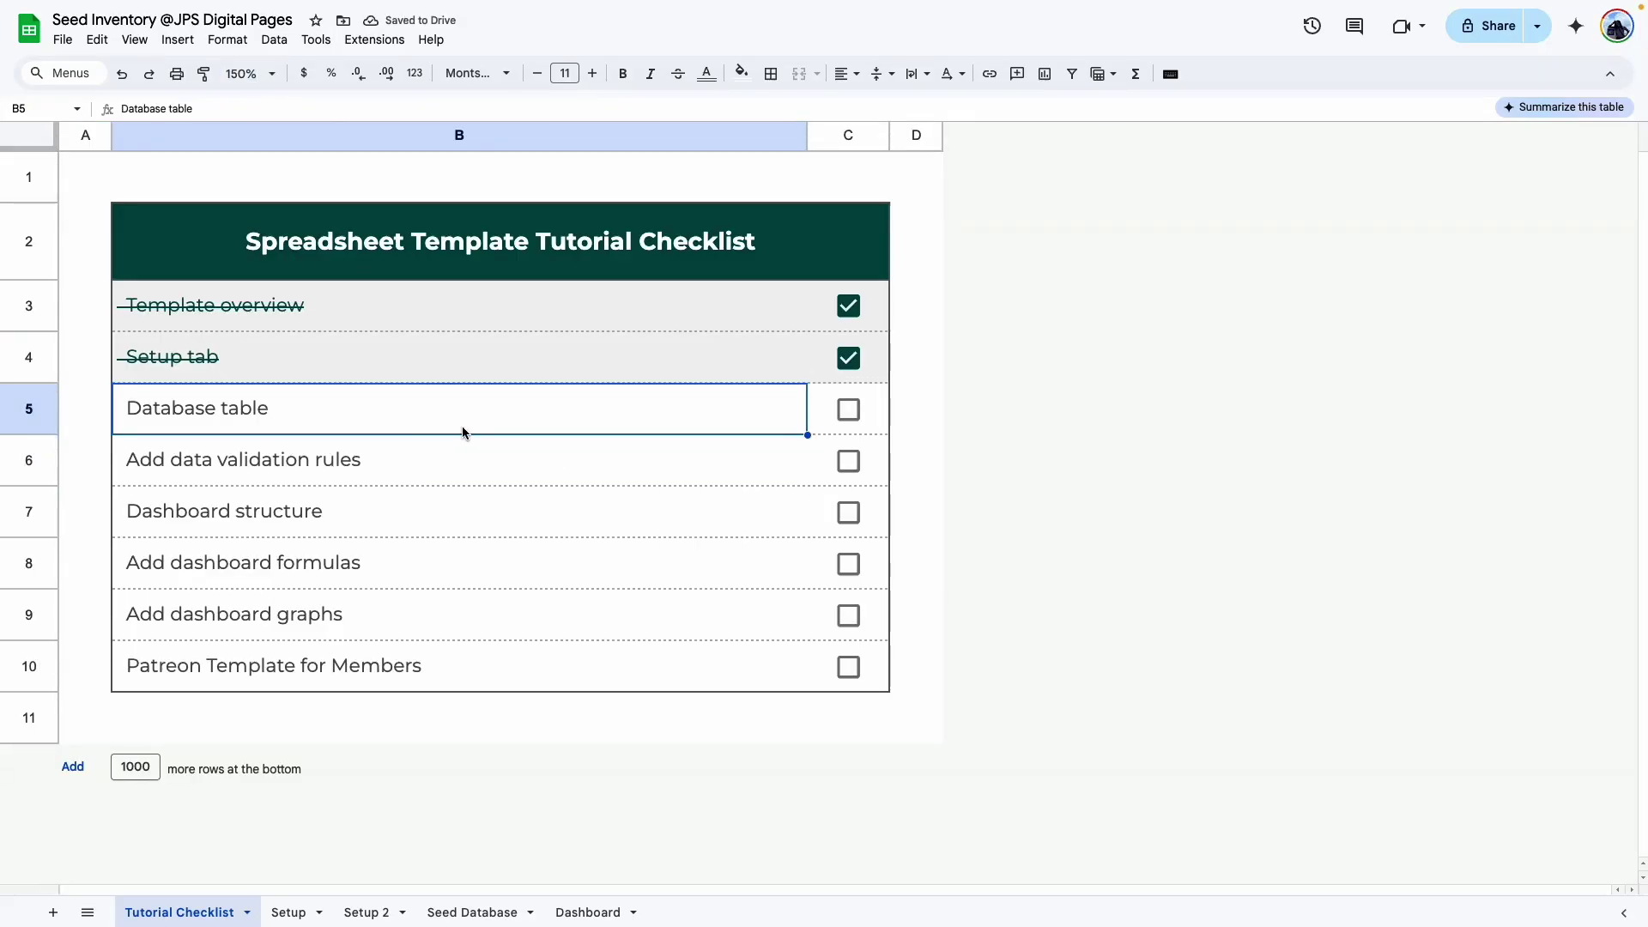
# Add a new sheet directly after Seed Database and set the font of all its cells to Montserrat.
pyautogui.click(472, 911)
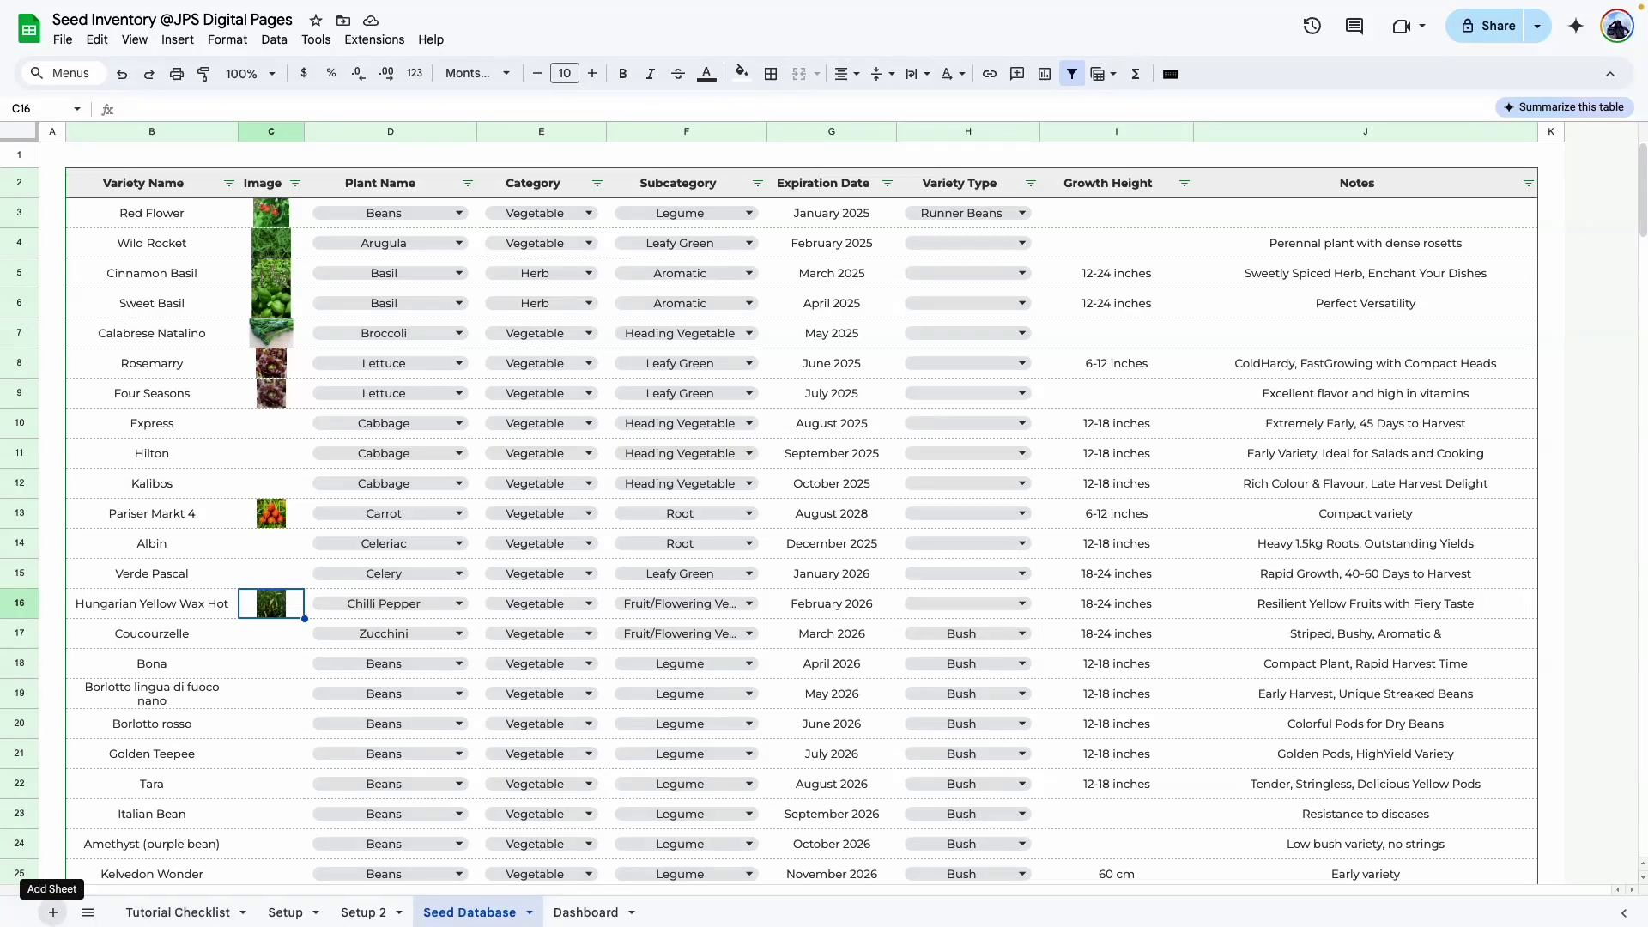
pyautogui.click(52, 912)
pyautogui.click(20, 131)
pyautogui.click(477, 73)
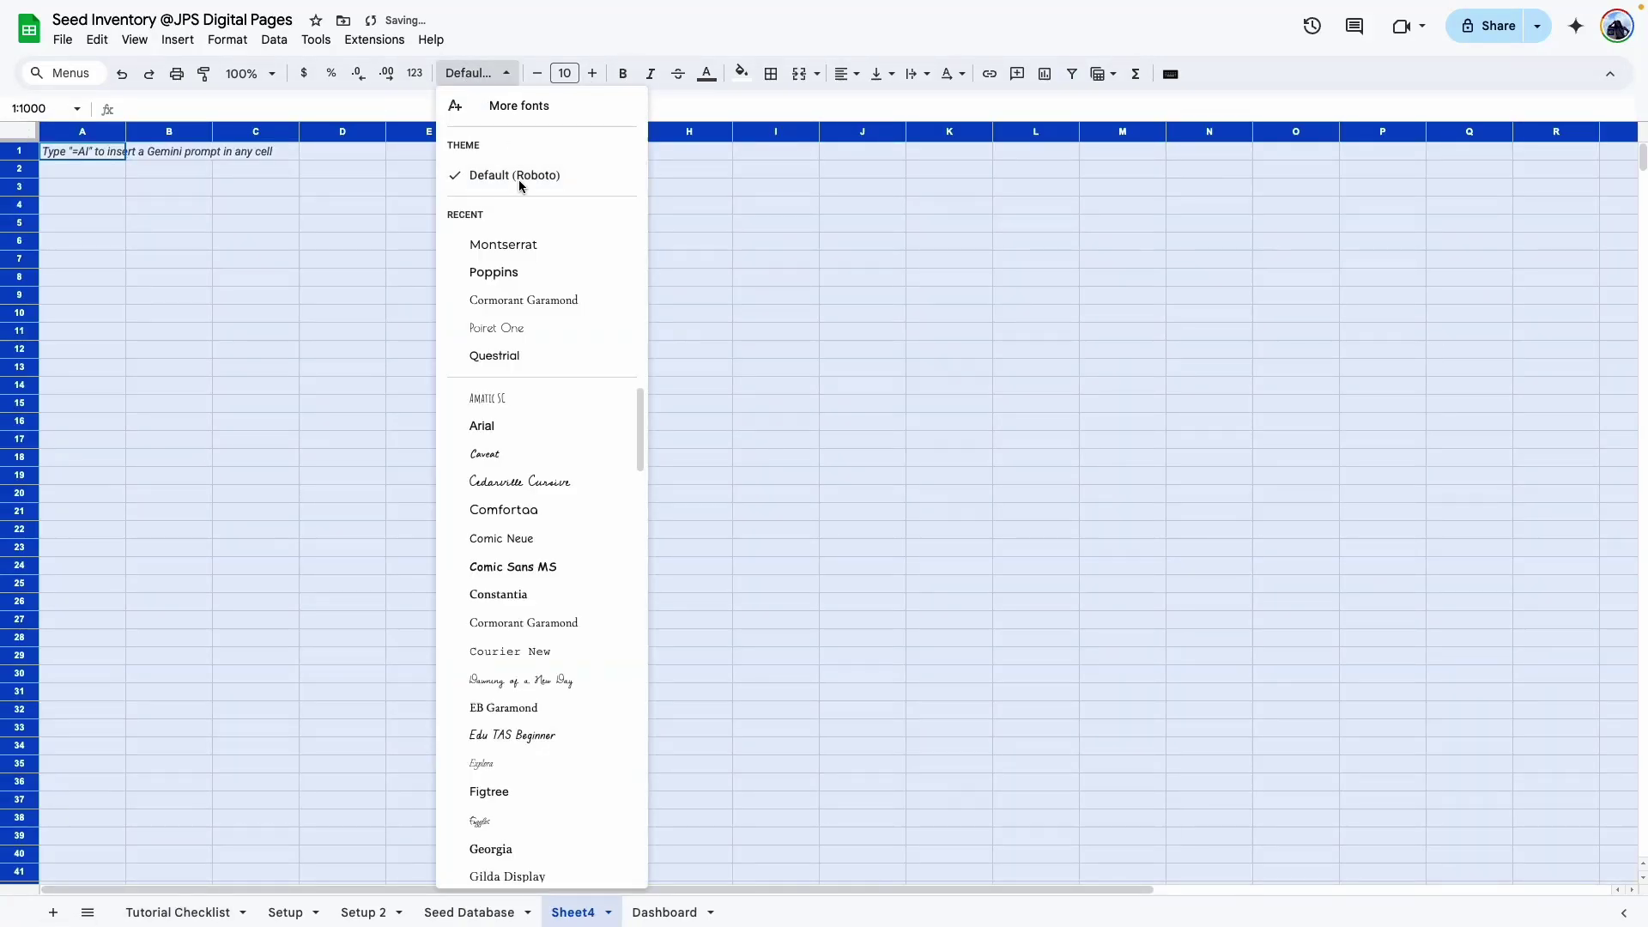
pyautogui.click(503, 245)
# Centre all cells of the new sheet horizontally and vertically.
pyautogui.click(846, 73)
pyautogui.click(873, 107)
pyautogui.click(880, 73)
pyautogui.click(908, 108)
pyautogui.click(850, 293)
# Delete columns L through Z from Sheet4.
pyautogui.click(1027, 132)
pyautogui.click(1041, 330)
pyautogui.click(1024, 132)
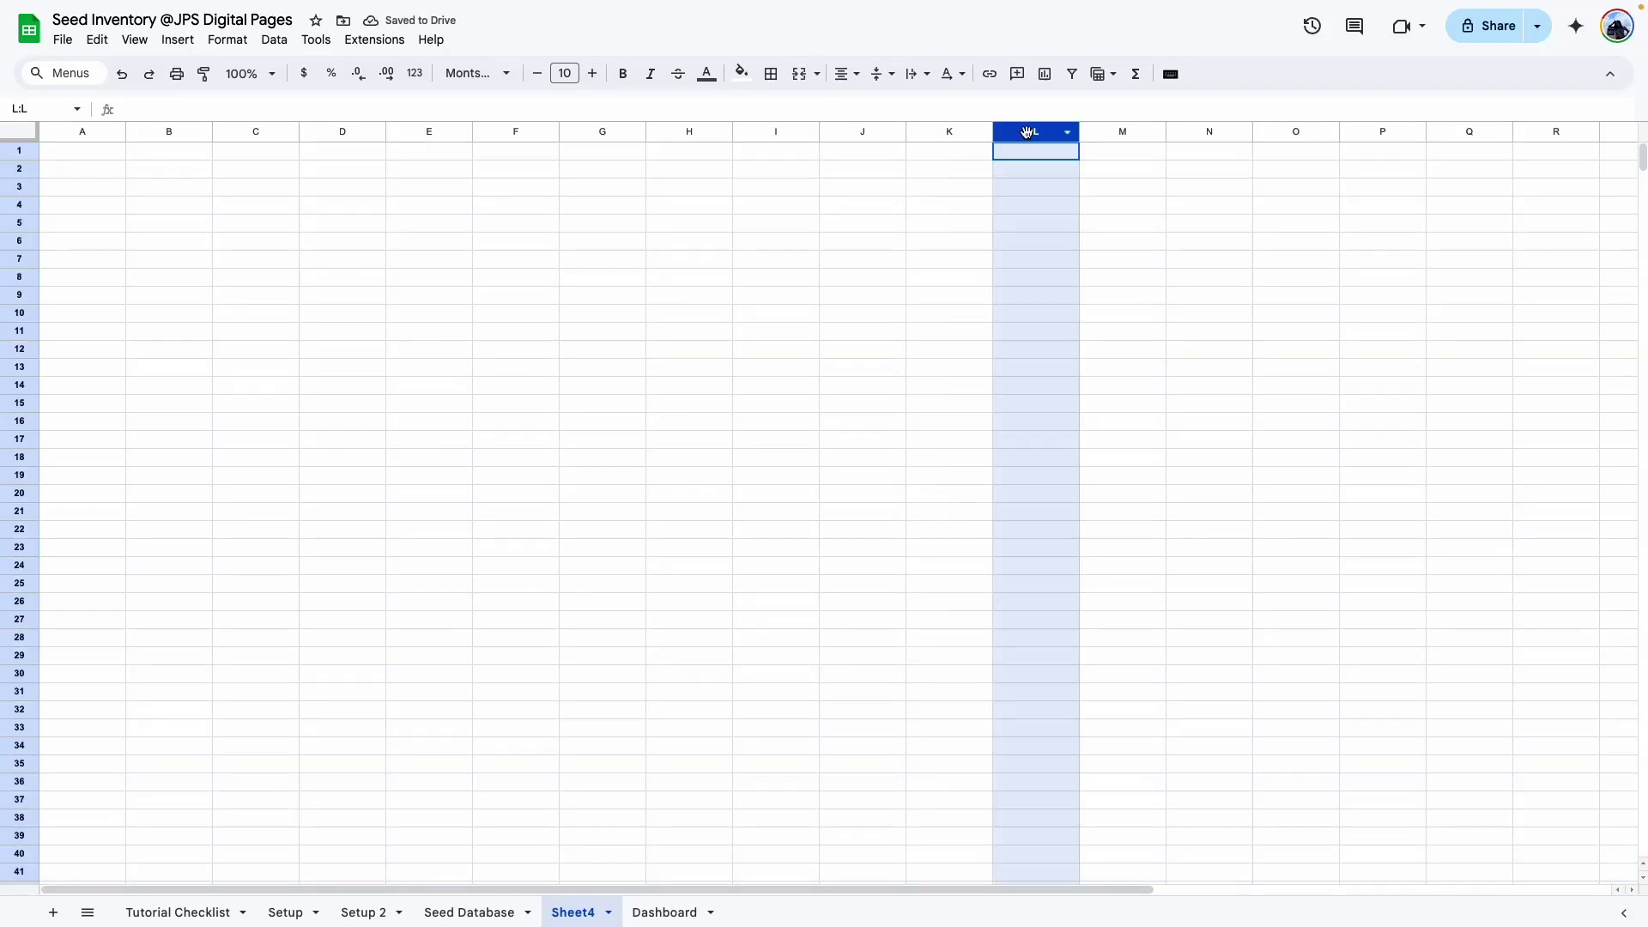
pyautogui.press('shift+super+Right')
pyautogui.rightClick(1538, 136)
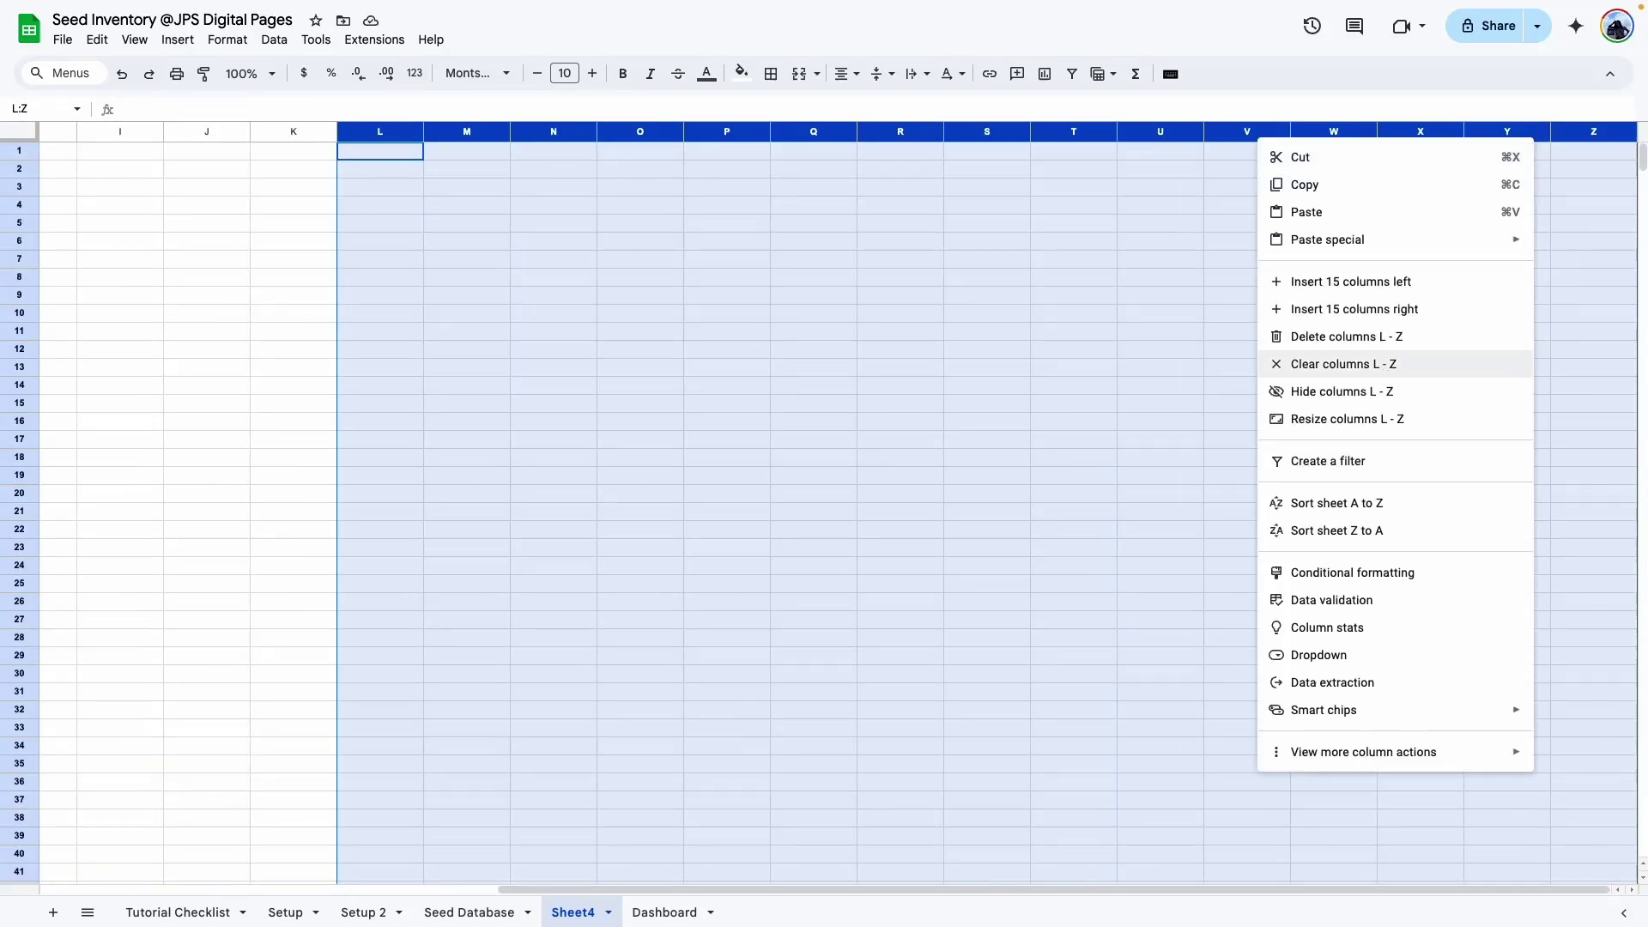
pyautogui.click(1384, 365)
pyautogui.click(534, 459)
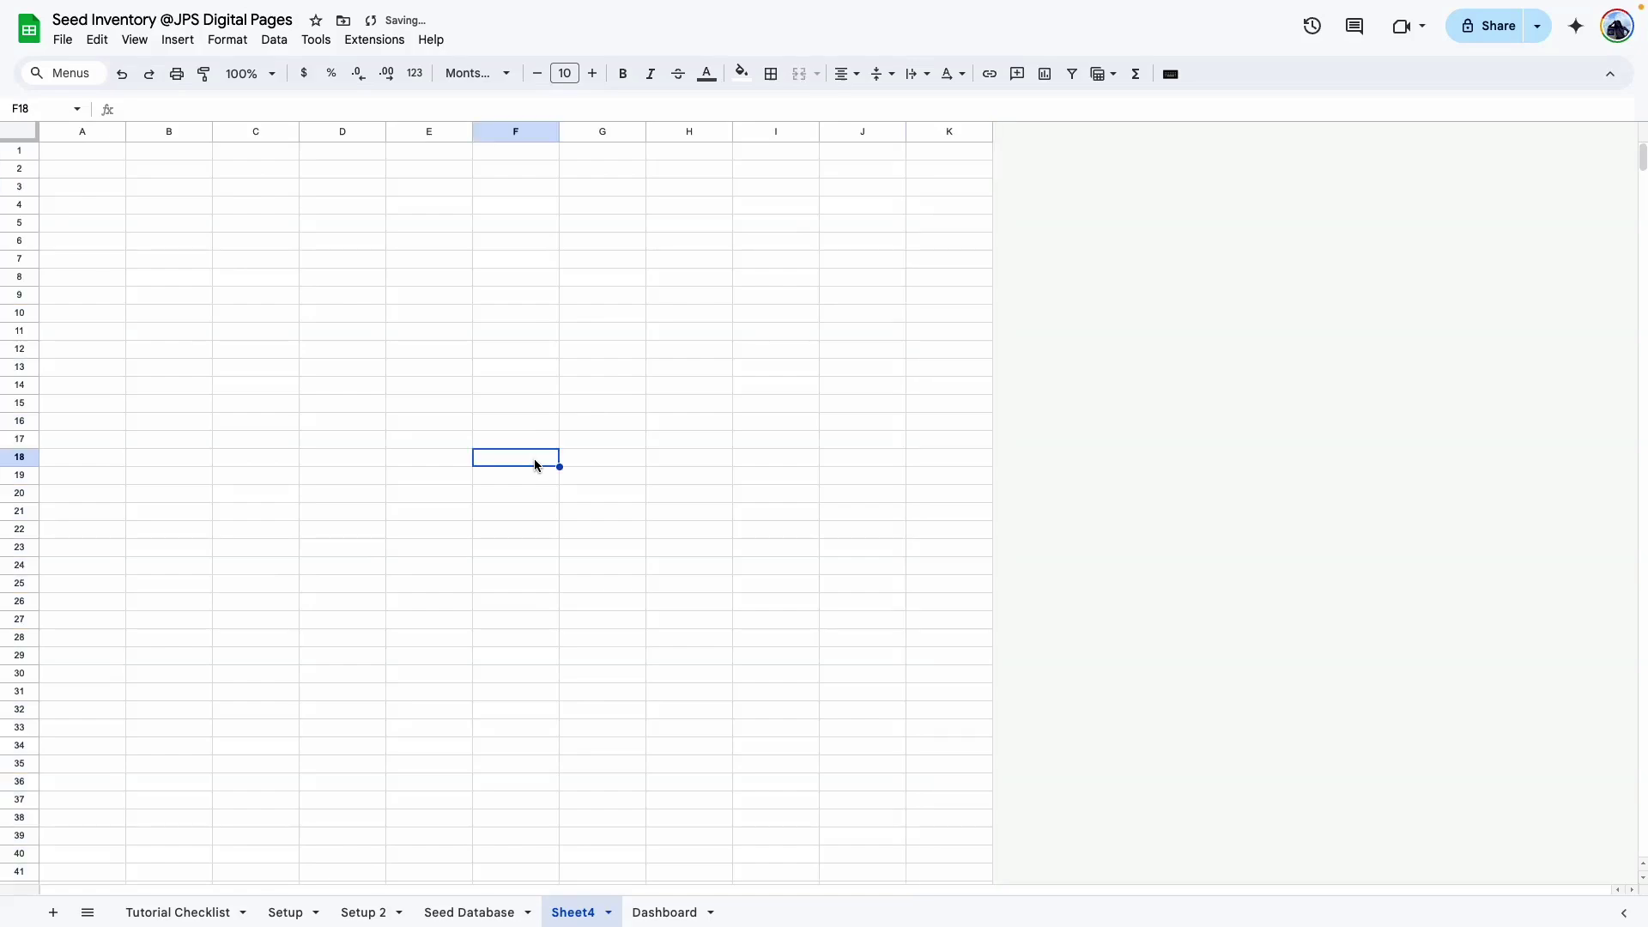
# Delete every row from 301 down on Sheet4, keeping 300 rows.
pyautogui.scroll(-20, 81, 666)
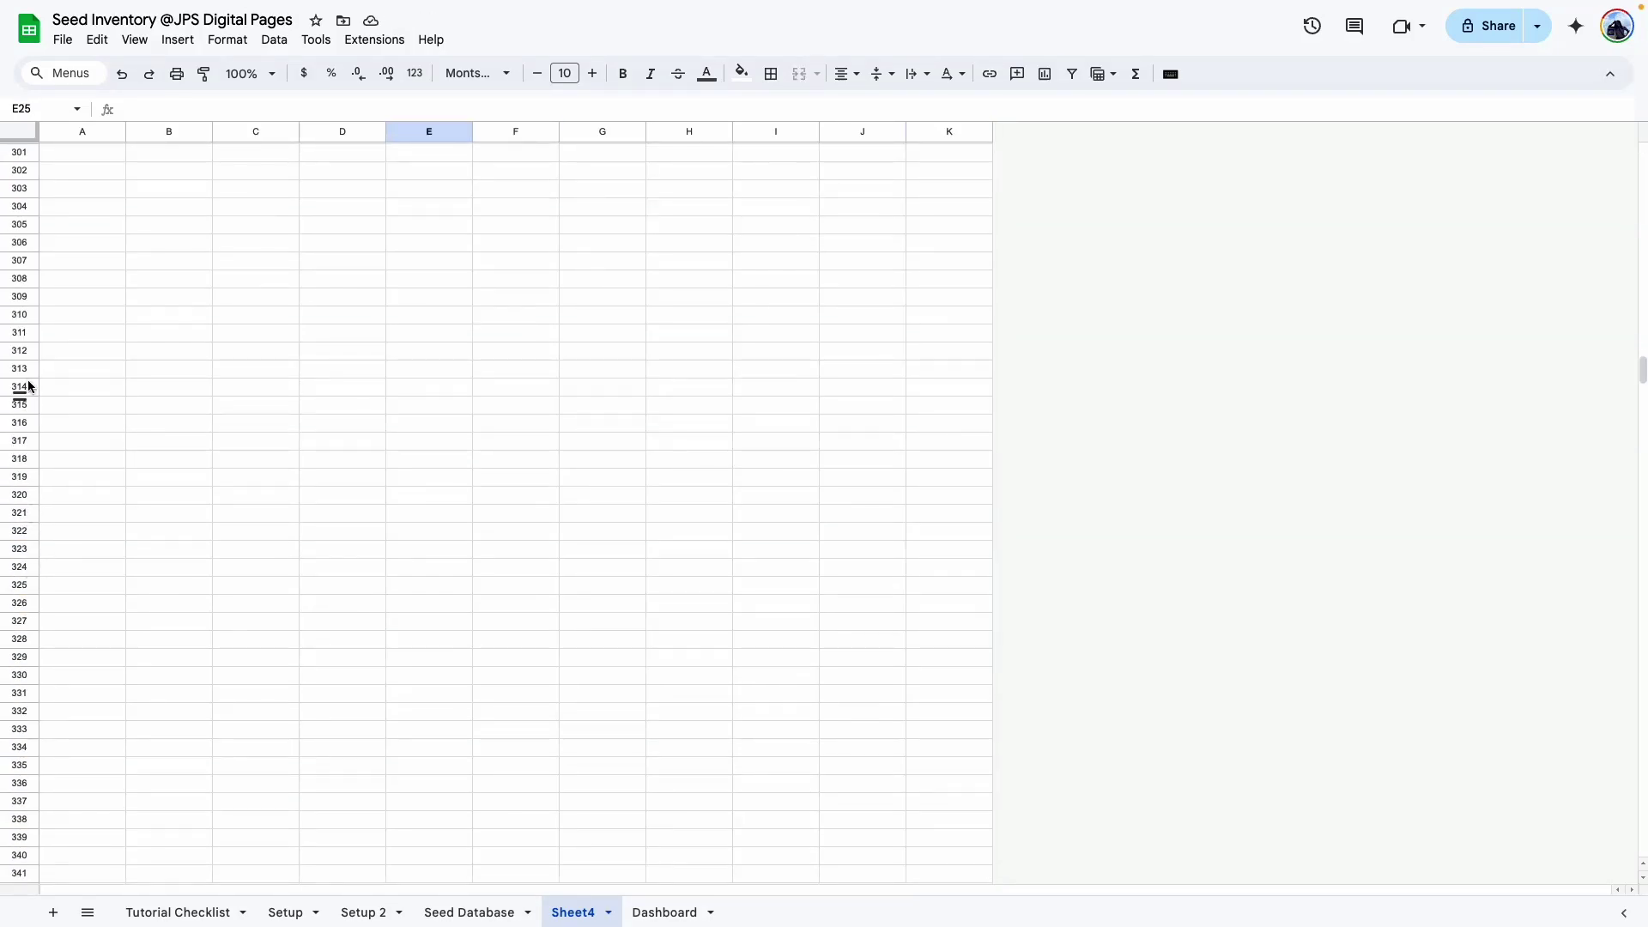
pyautogui.scroll(1, 18, 194)
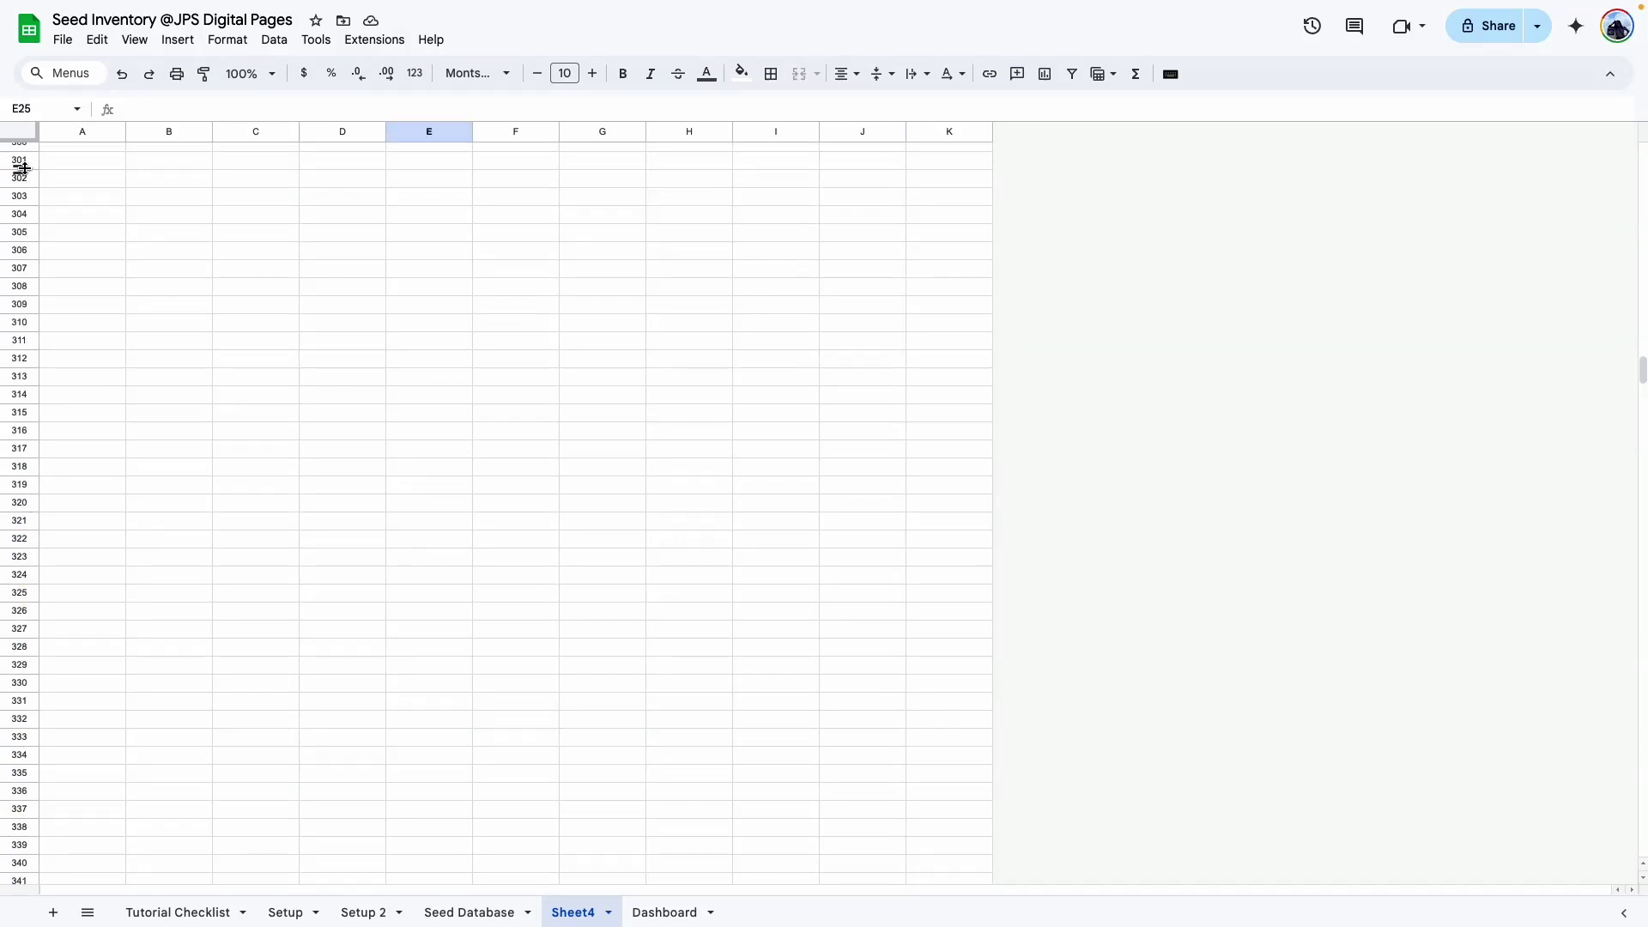
pyautogui.click(24, 161)
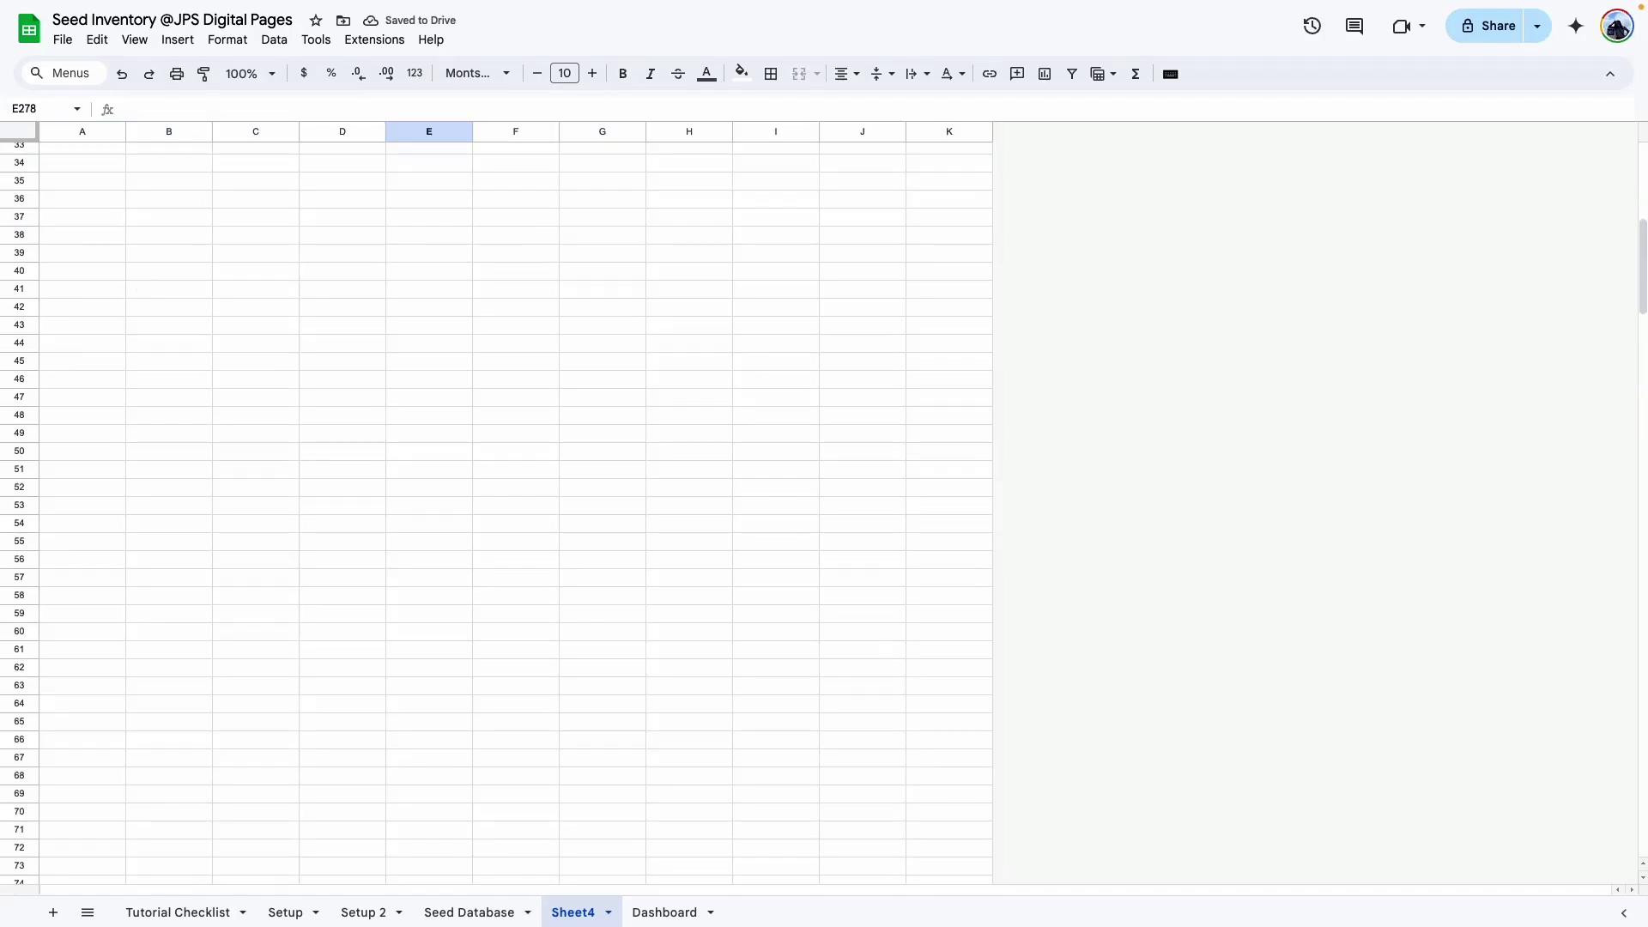
pyautogui.scroll(-20, 138, 350)
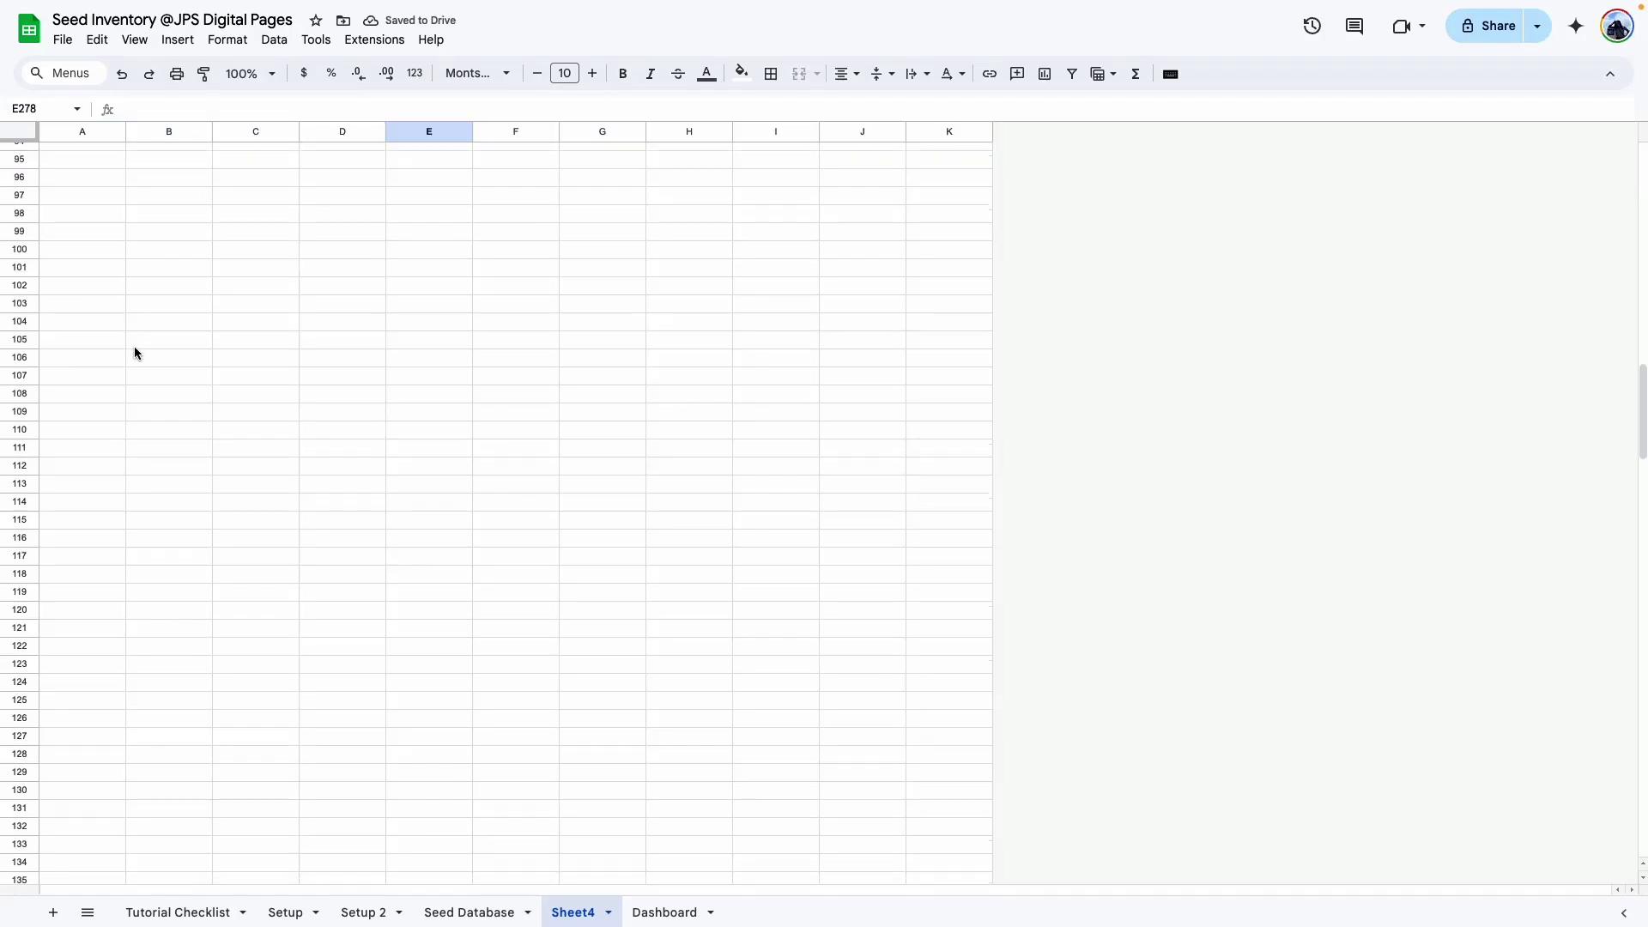
pyautogui.scroll(-5, 139, 478)
pyautogui.moveTo(27, 835); pyautogui.dragTo(43, 107)
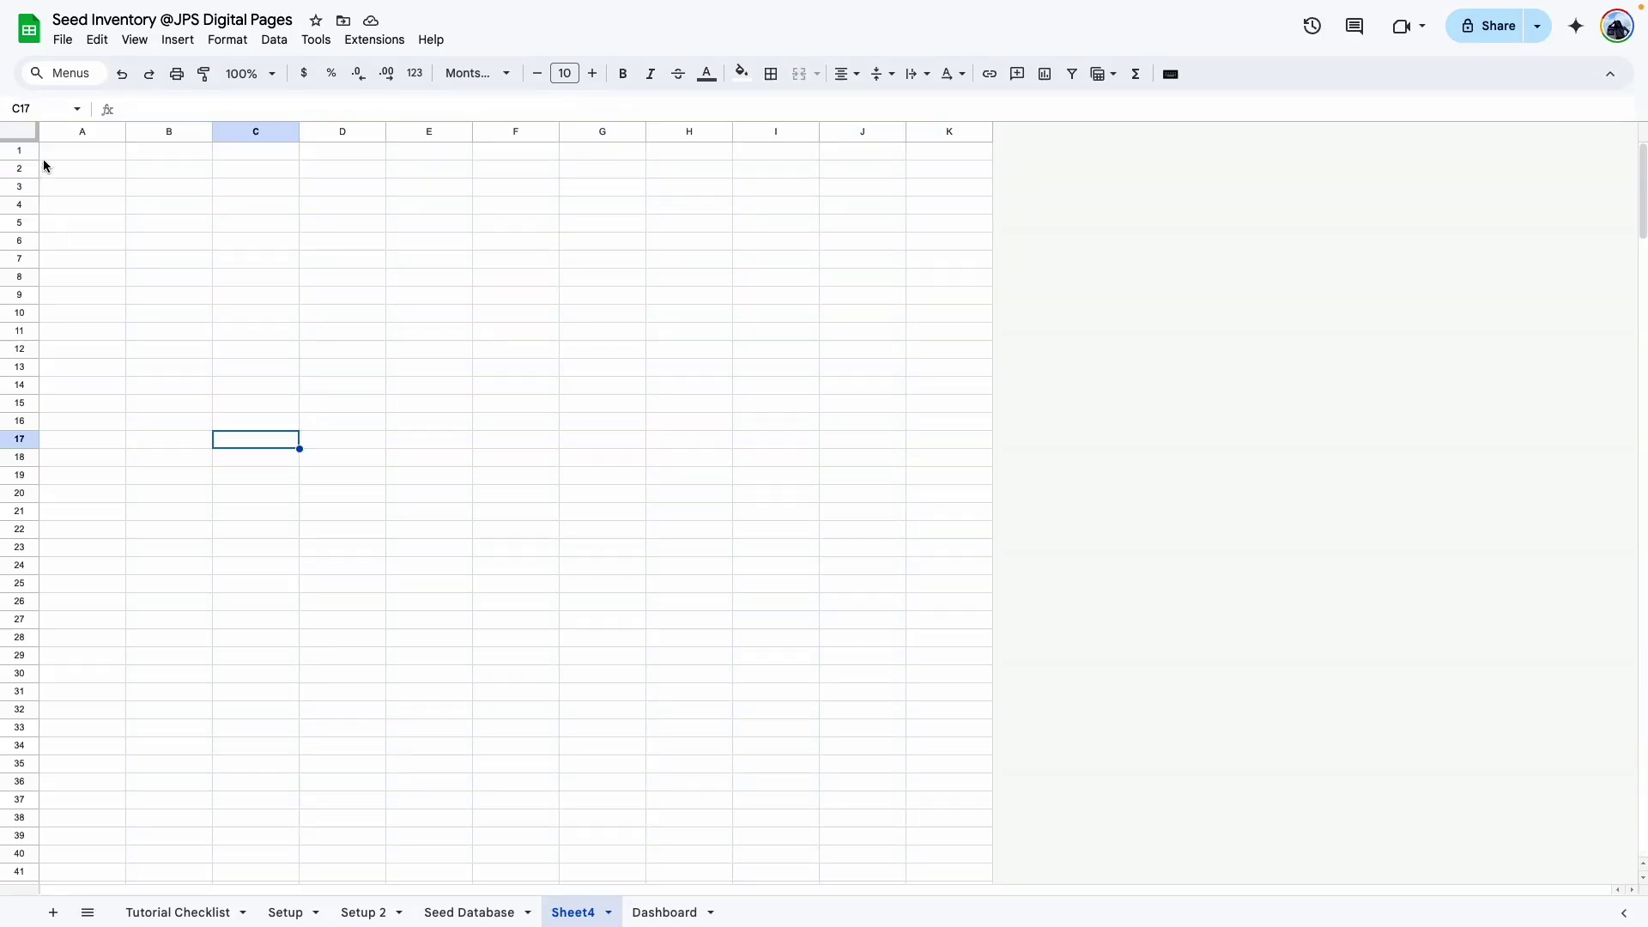
# Increase the height of rows 1 to 300 on Sheet4 to one uniform, taller size.
pyautogui.moveTo(15, 155); pyautogui.dragTo(834, 485)
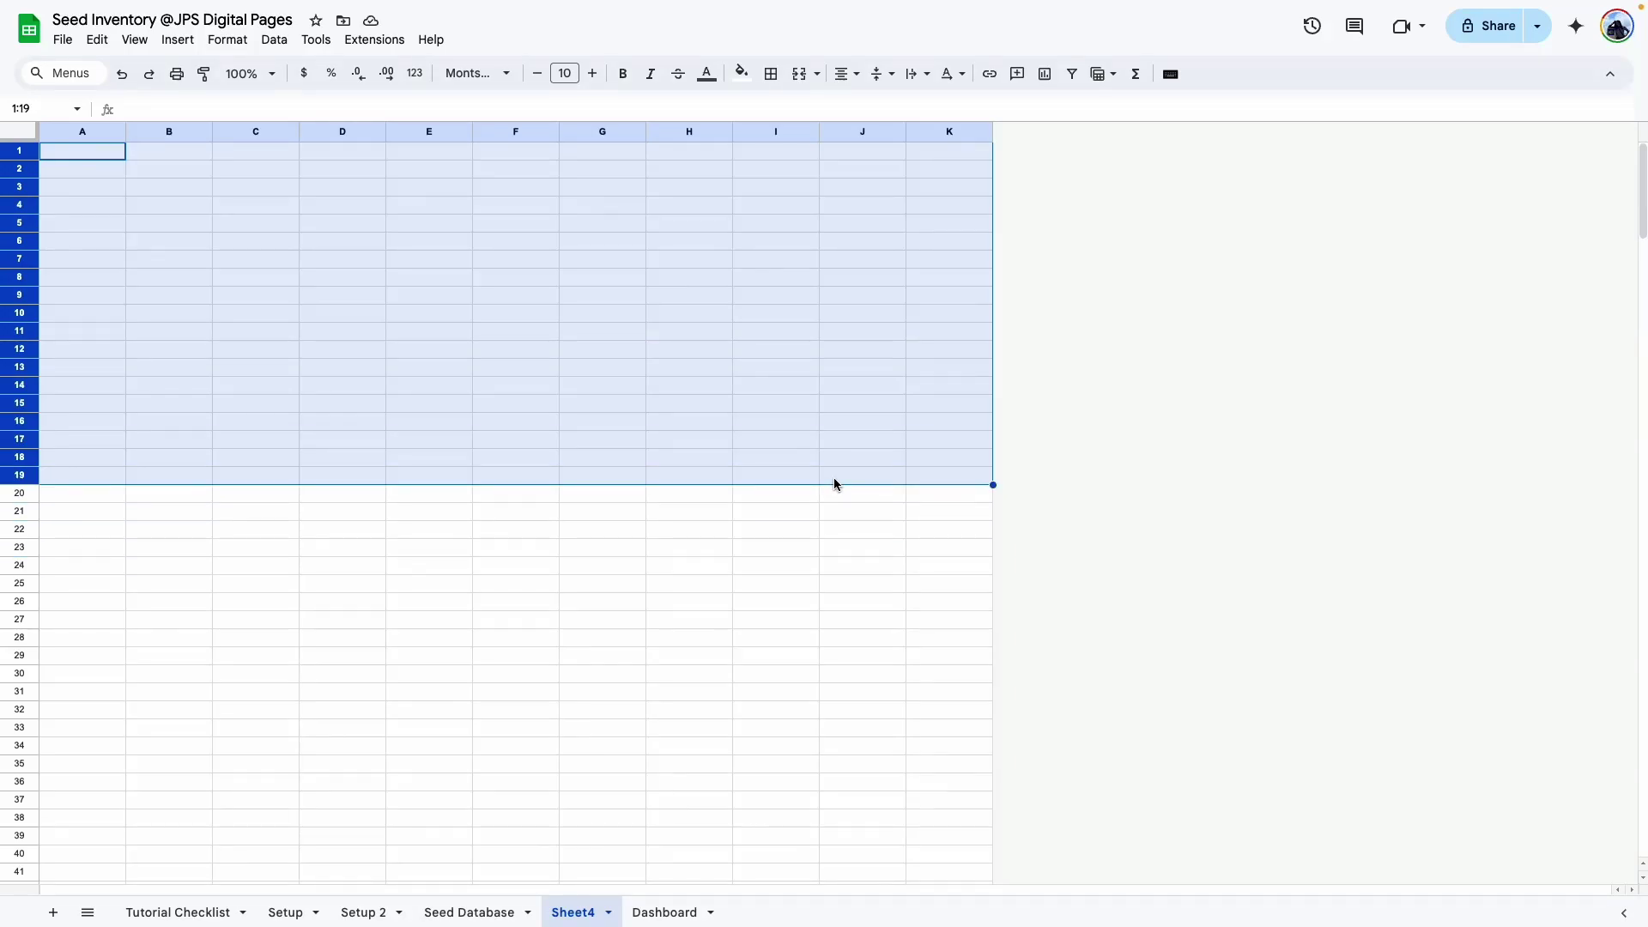
pyautogui.hotkey('ctrl', 'shift', 'Down')
pyautogui.rightClick(833, 477)
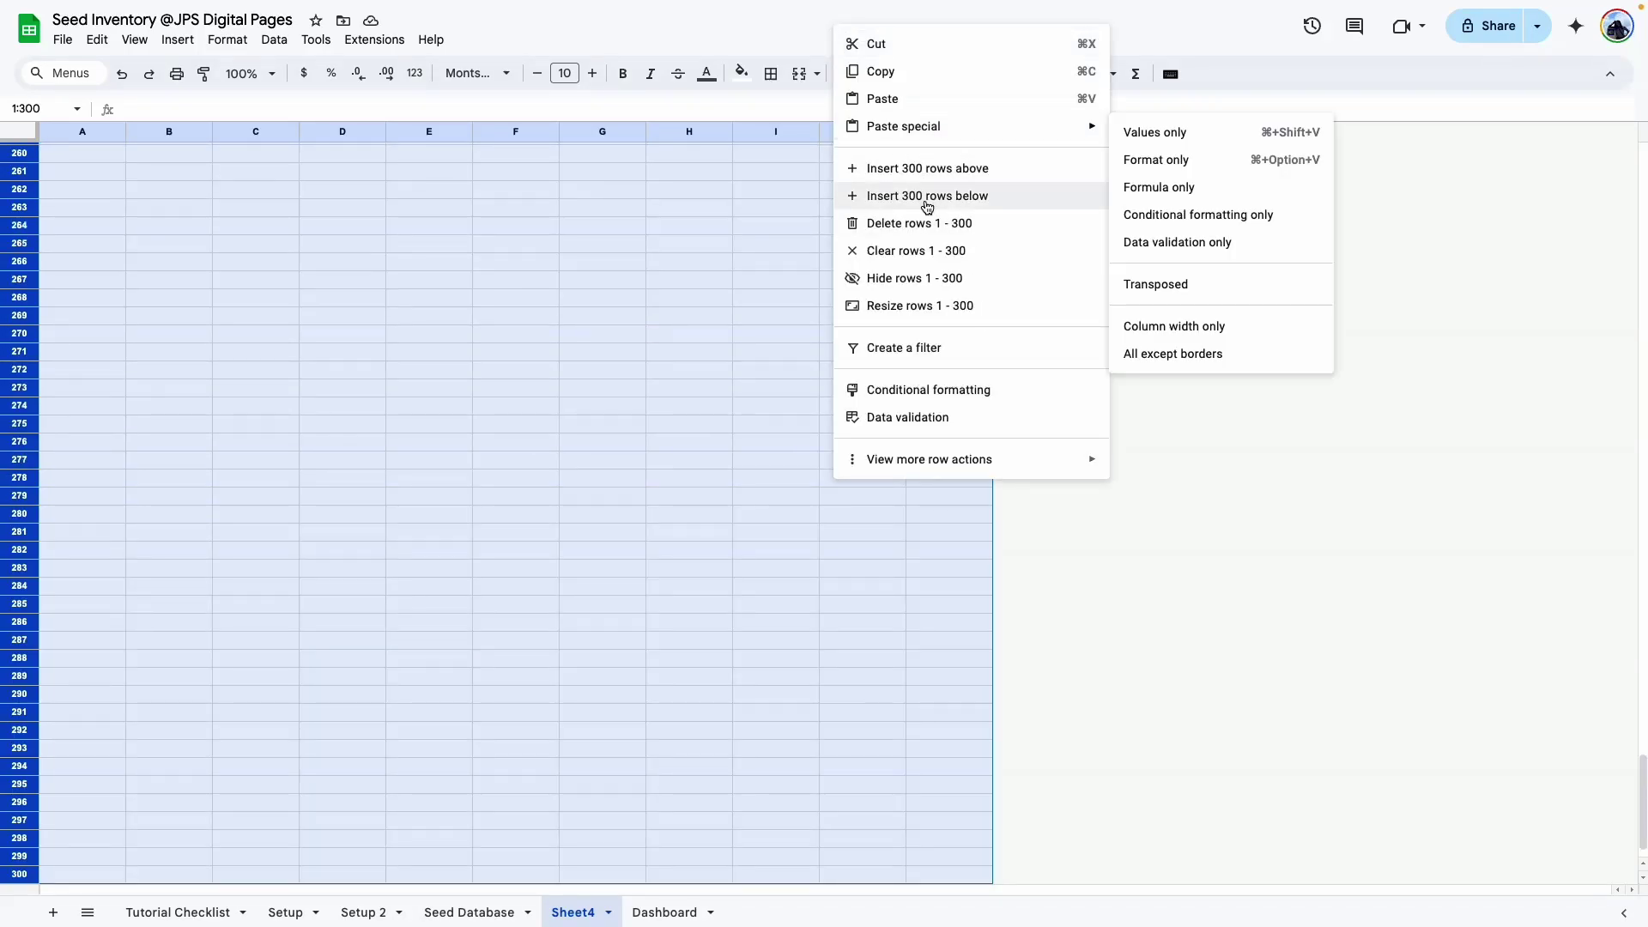
pyautogui.click(920, 305)
pyautogui.click(794, 456)
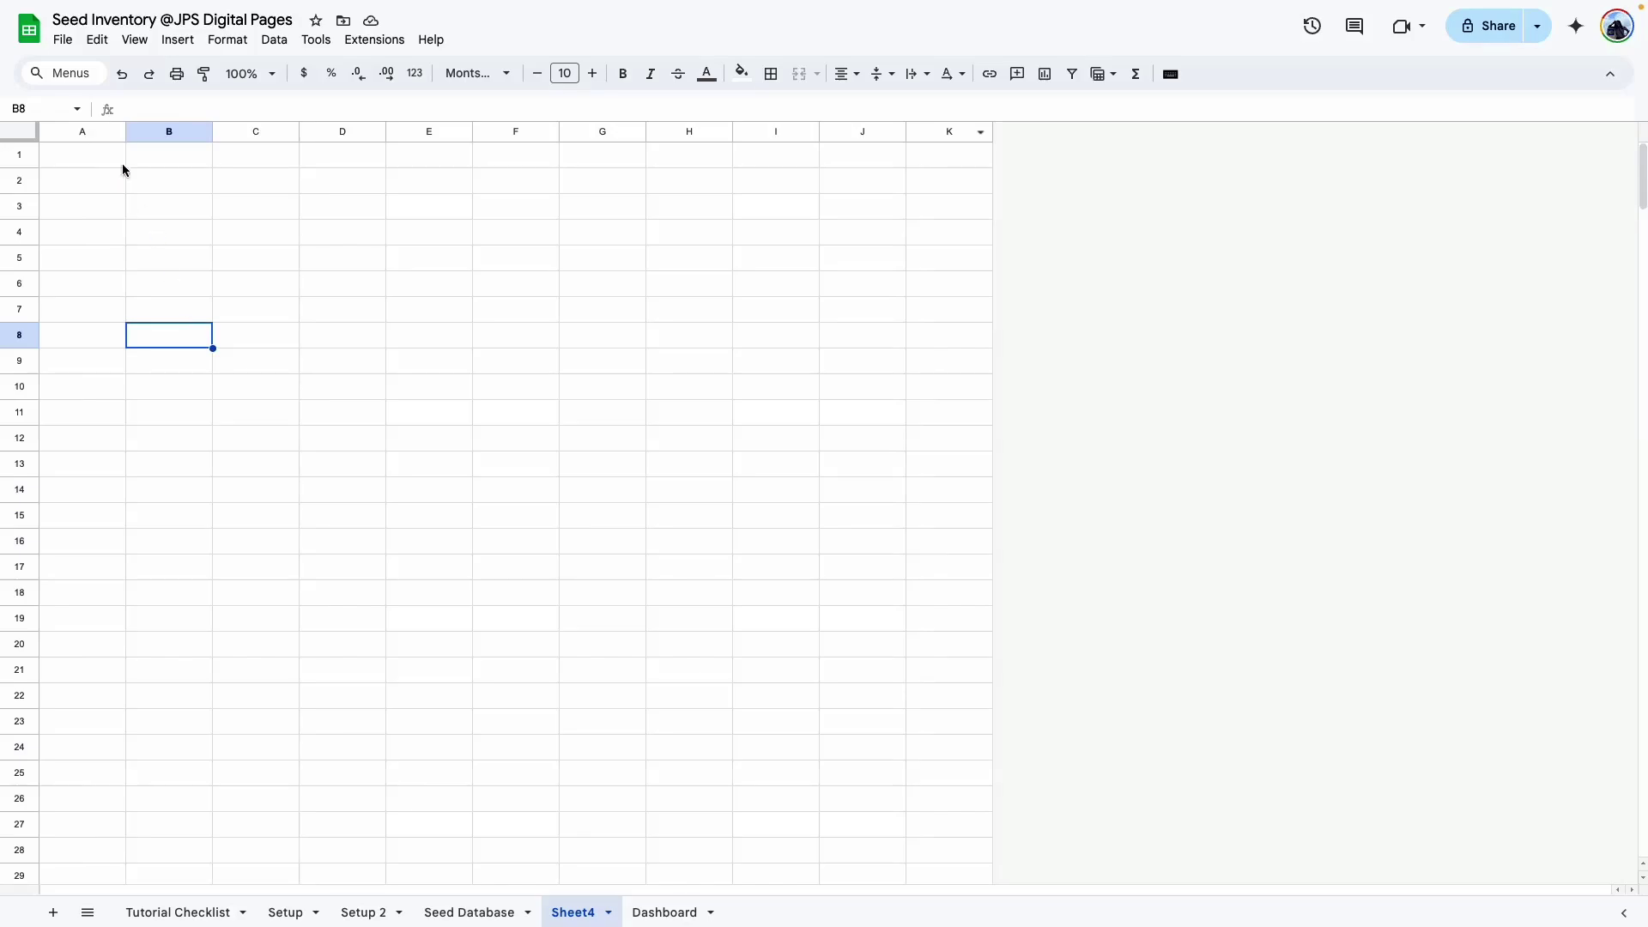
# Set the width of columns A and K on Sheet4 to 30 pixels.
pyautogui.click(54, 134)
pyautogui.keyDown('super'); pyautogui.click(946, 133); pyautogui.keyUp('super')
pyautogui.rightClick(946, 133)
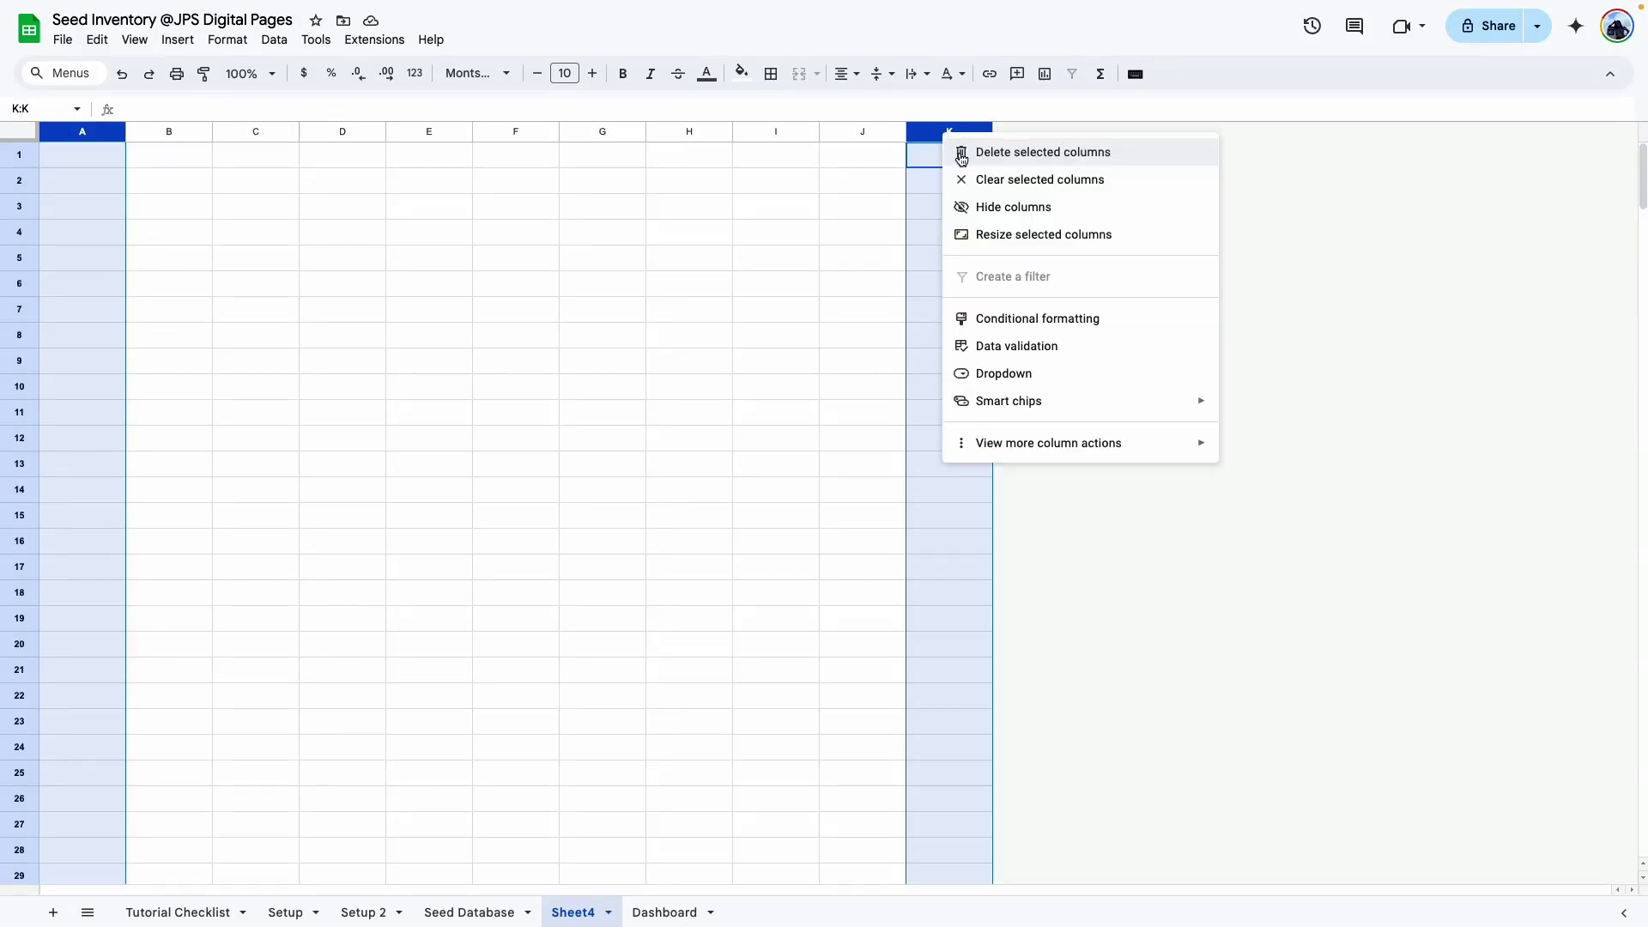
pyautogui.click(1022, 232)
pyautogui.write('30')
pyautogui.press('Return')
# Apply a thin solid dark grey outer border around the header cells B2:J2.
pyautogui.moveTo(84, 173); pyautogui.dragTo(777, 182)
pyautogui.click(771, 73)
pyautogui.click(933, 112)
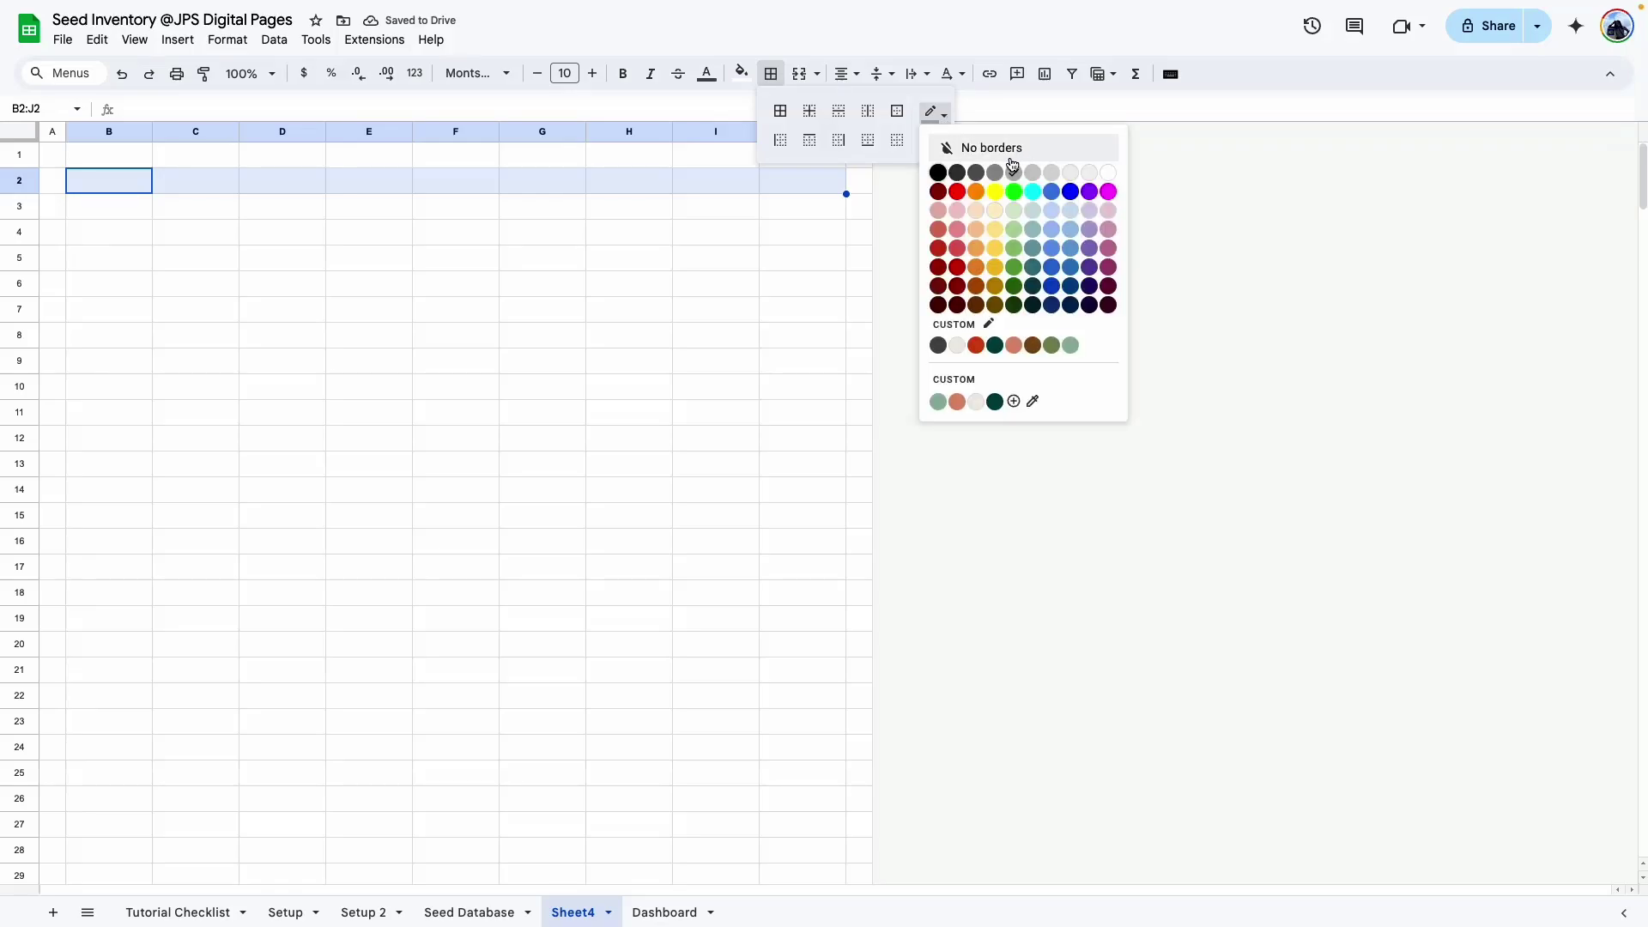
pyautogui.click(981, 173)
pyautogui.click(941, 140)
pyautogui.click(979, 165)
pyautogui.click(899, 115)
pyautogui.click(668, 397)
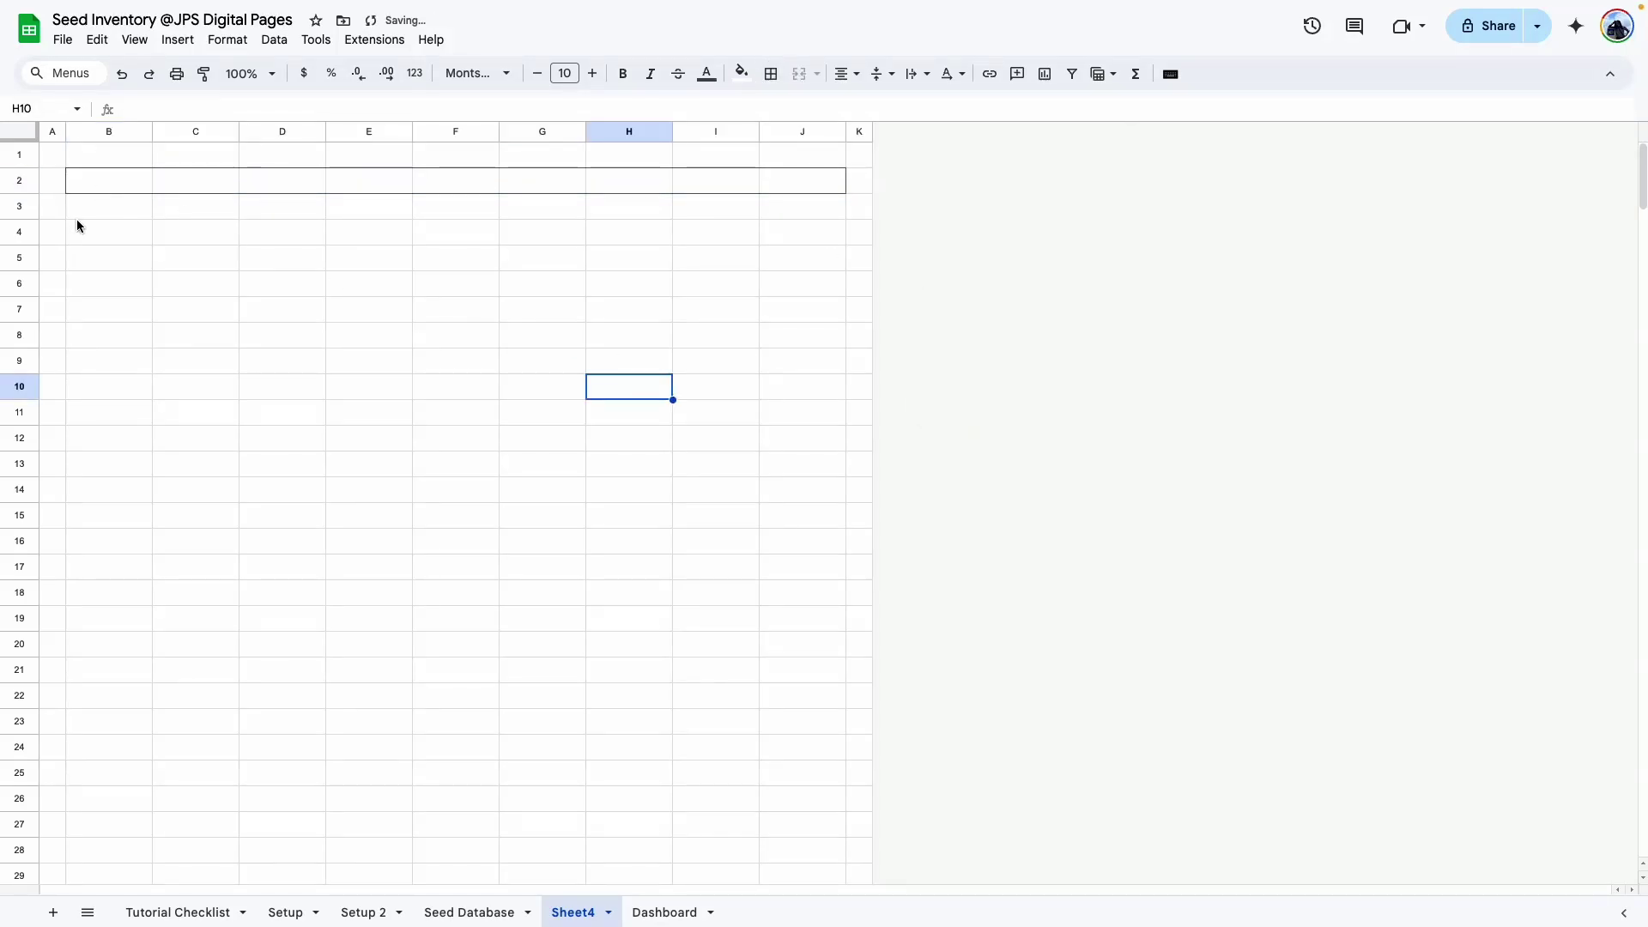
# Apply a dark grey outer border around the table body B3:J300.
pyautogui.moveTo(82, 211); pyautogui.dragTo(807, 287)
pyautogui.click(644, 394)
pyautogui.moveTo(129, 215); pyautogui.dragTo(814, 294)
pyautogui.hotkey('ctrl', 'shift', 'Down')
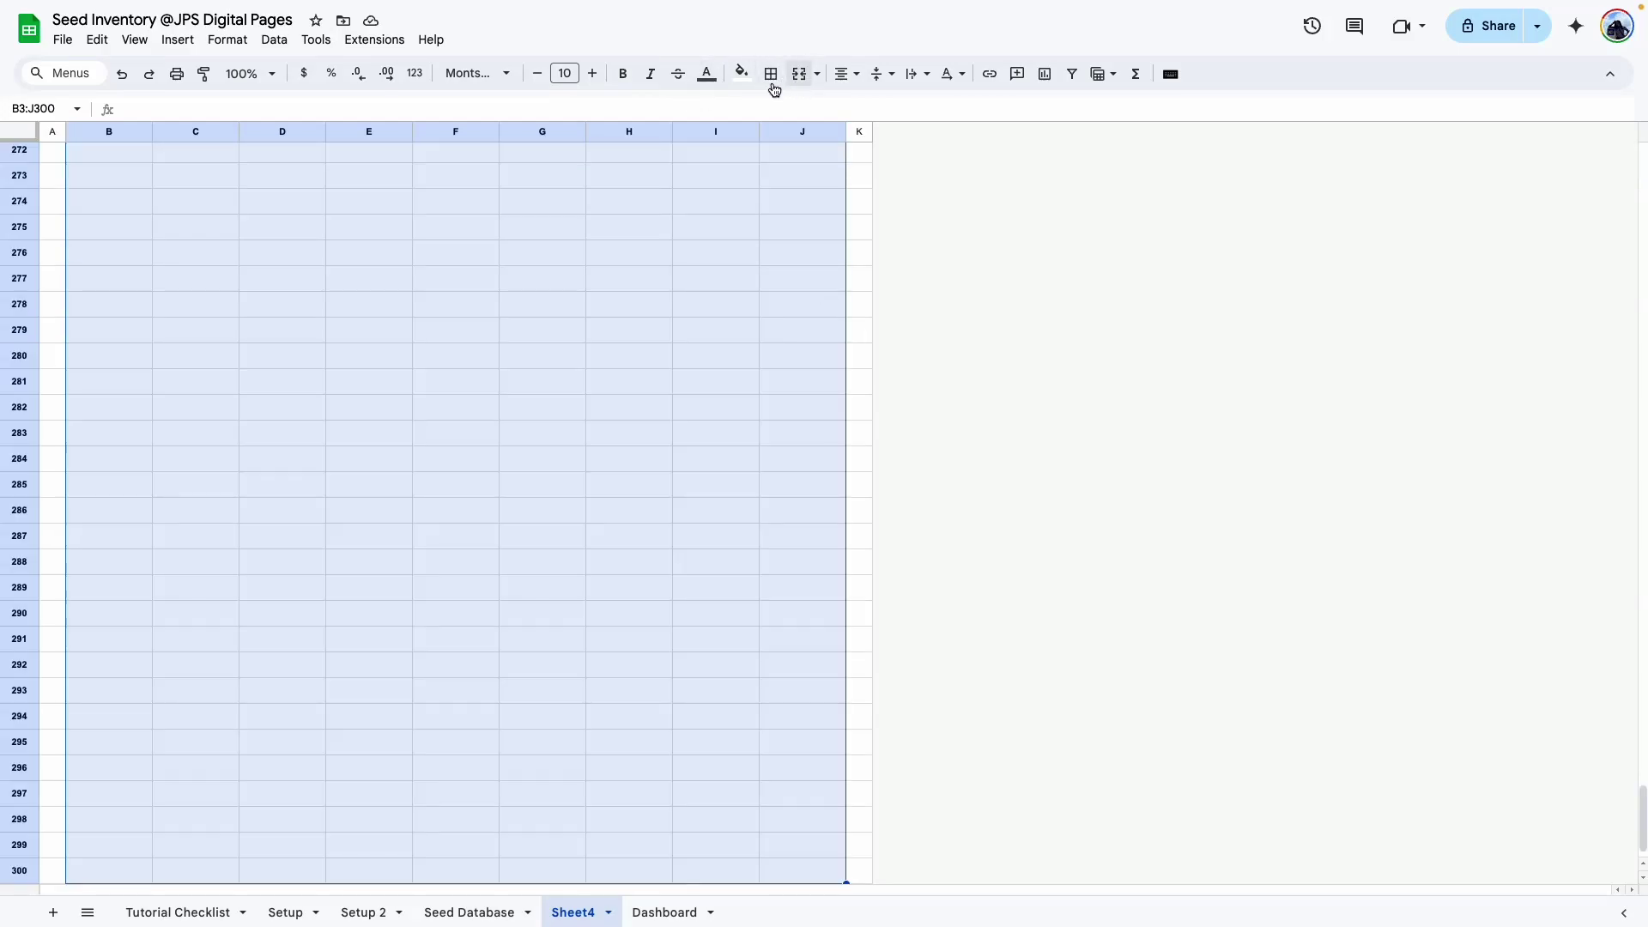
pyautogui.click(770, 74)
pyautogui.click(897, 111)
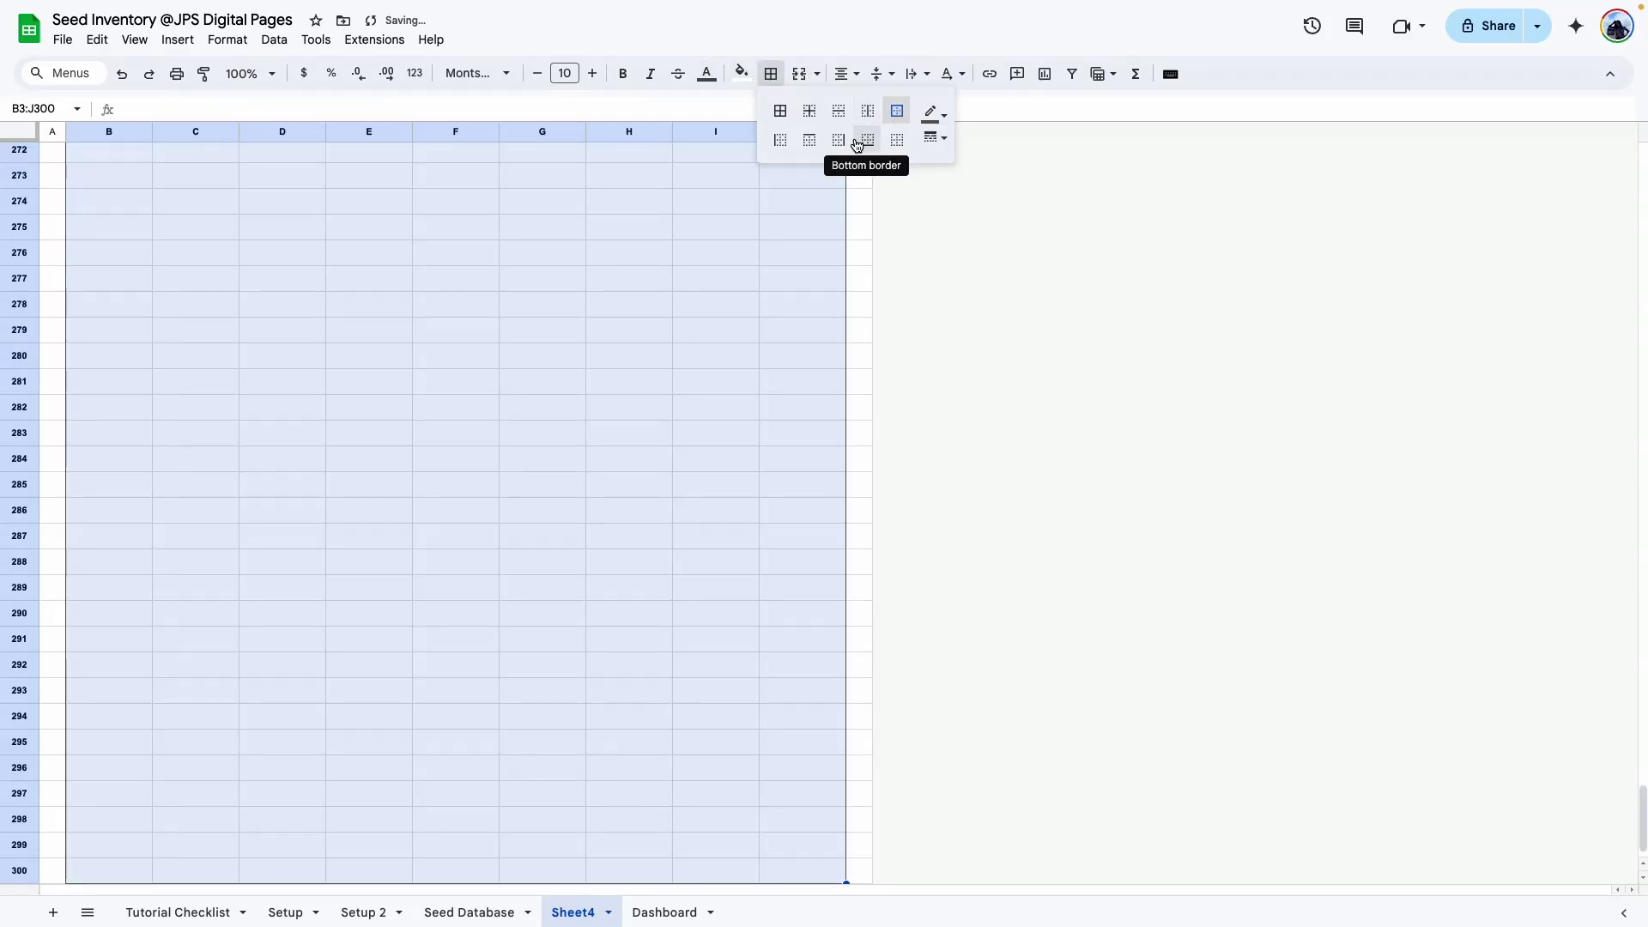
# Add horizontal inner borders to B3:J300 and restyle them as lighter grey dotted lines.
pyautogui.click(850, 114)
pyautogui.click(933, 112)
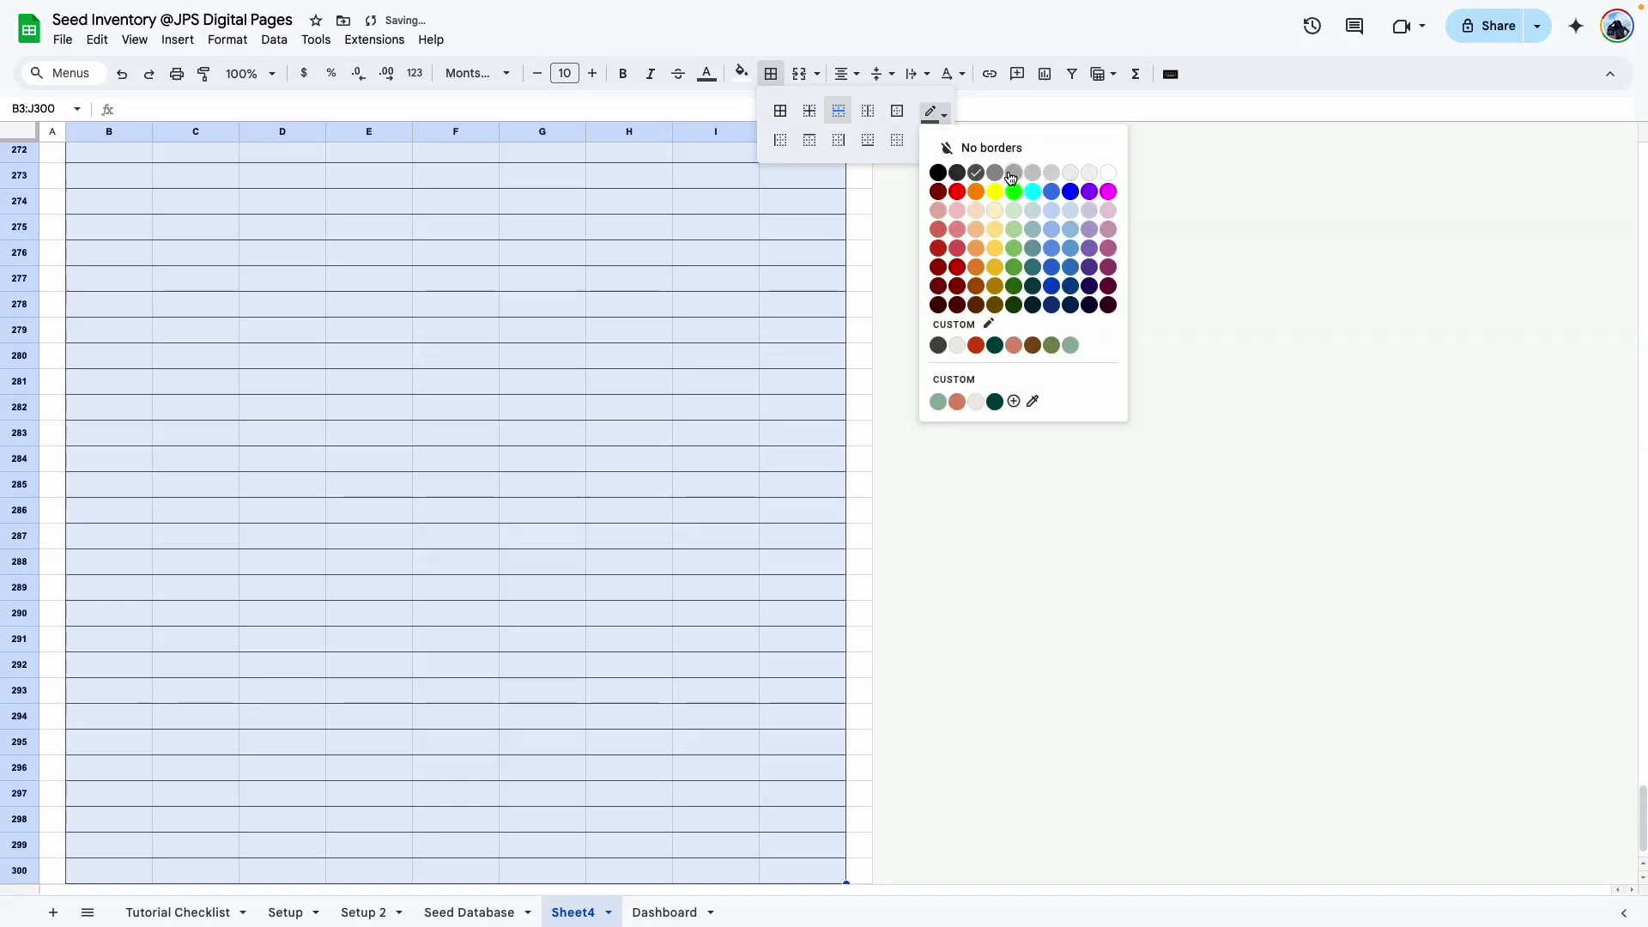
pyautogui.click(1012, 170)
pyautogui.click(935, 138)
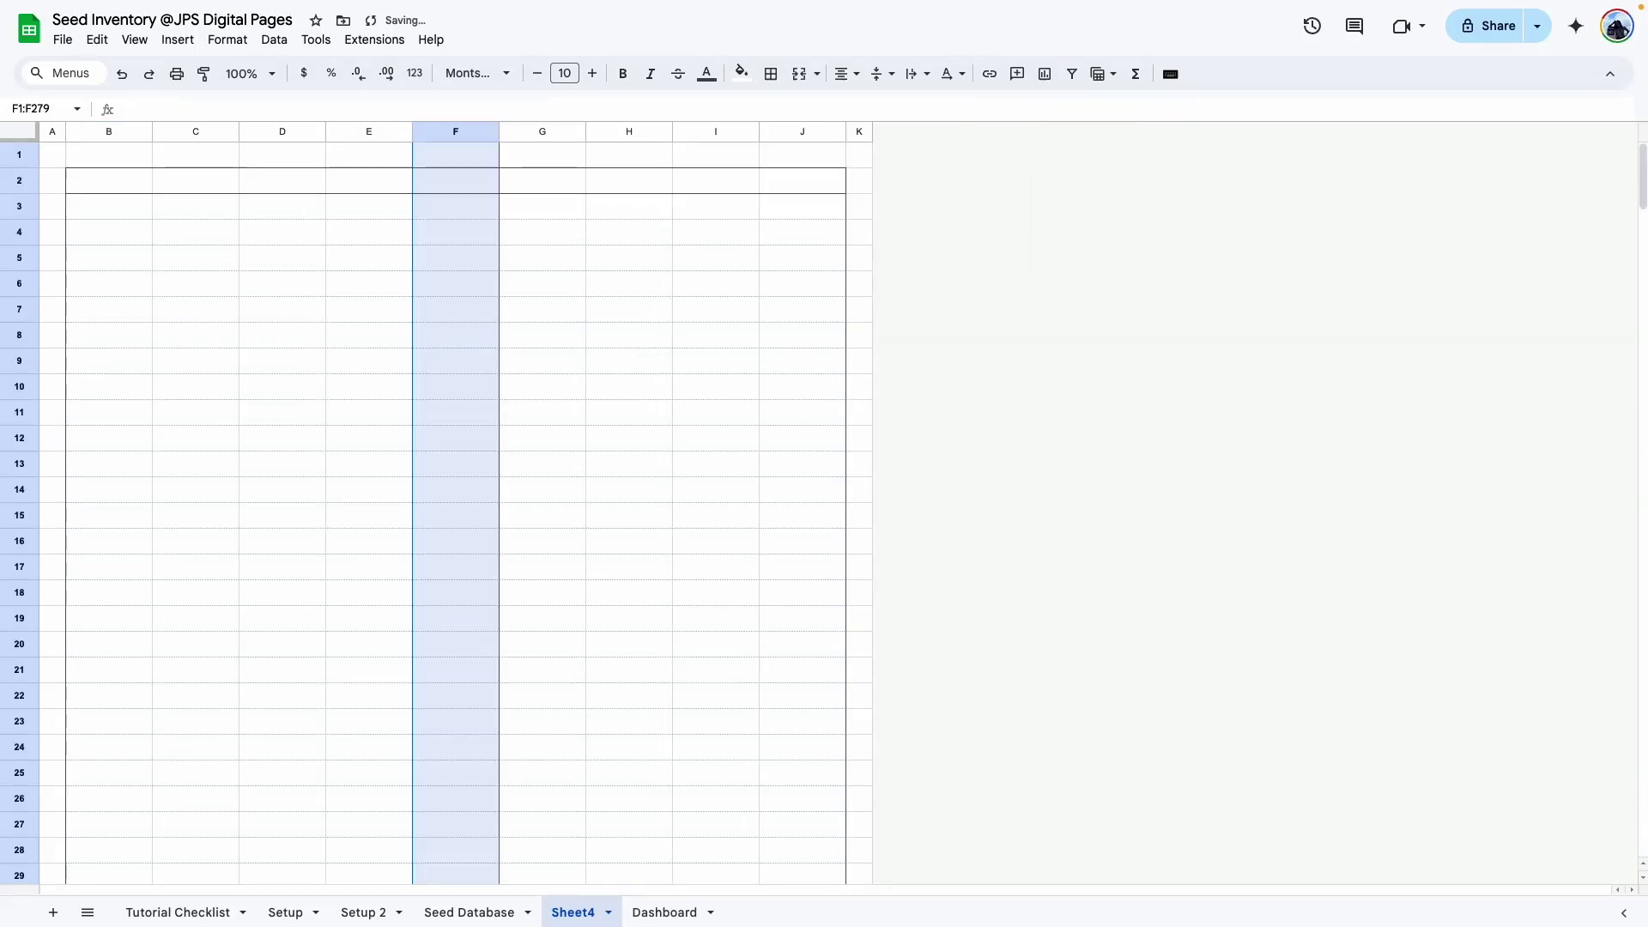
pyautogui.click(281, 316)
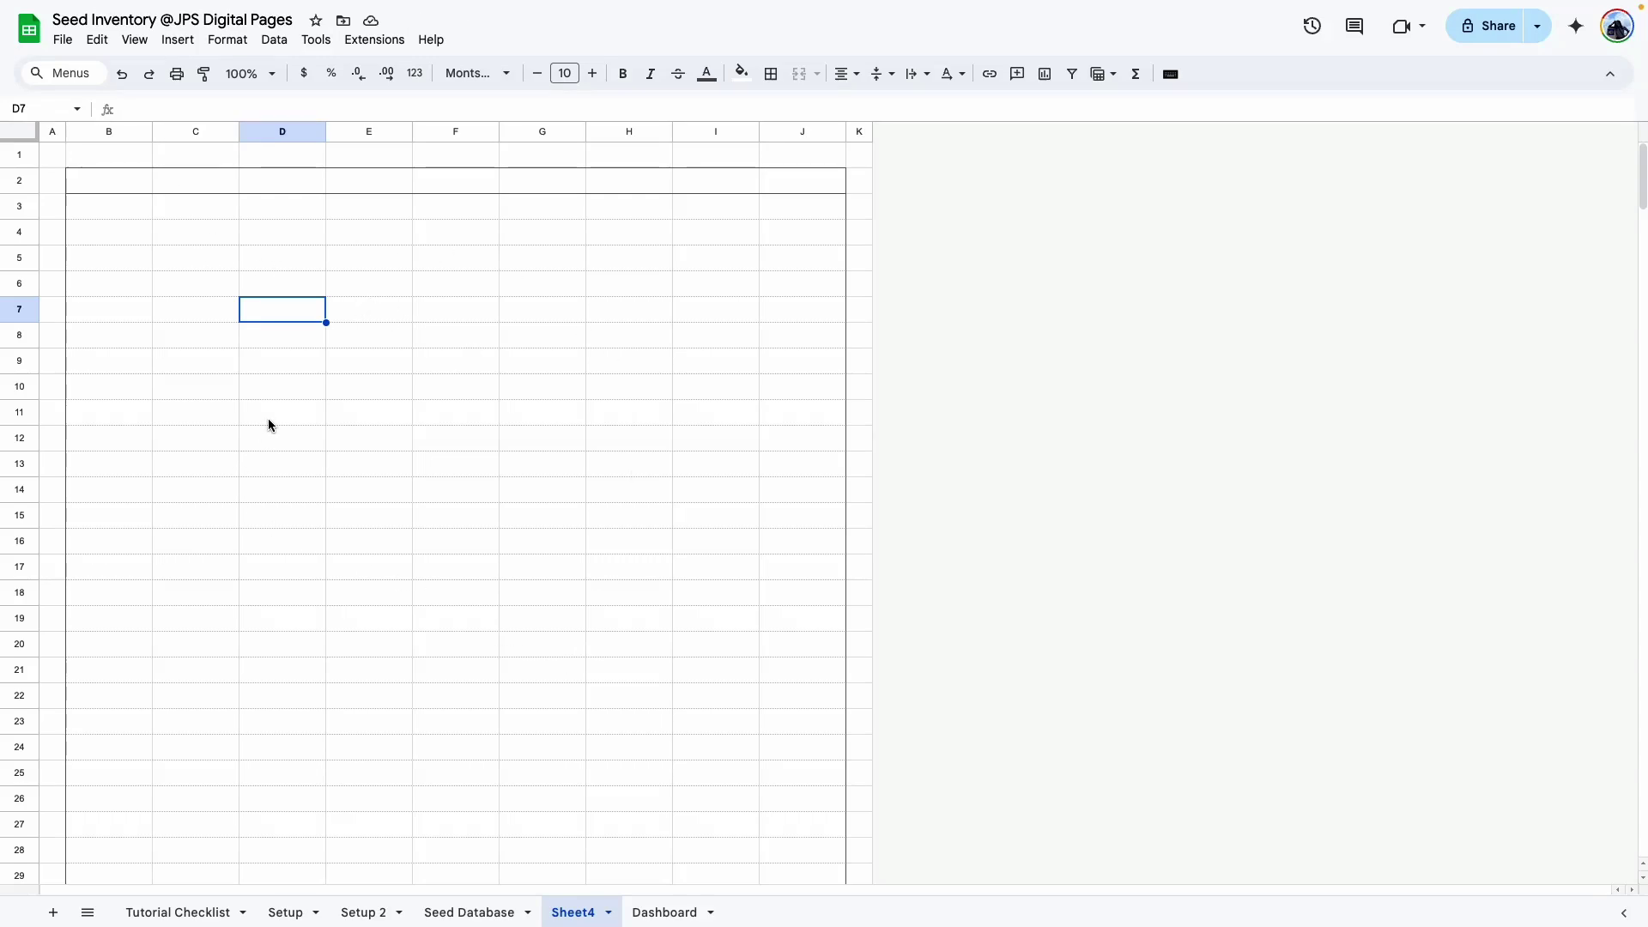
# Fill the header cells B2:J2 on Sheet4 with the custom sage green.
pyautogui.moveTo(112, 182); pyautogui.dragTo(818, 186)
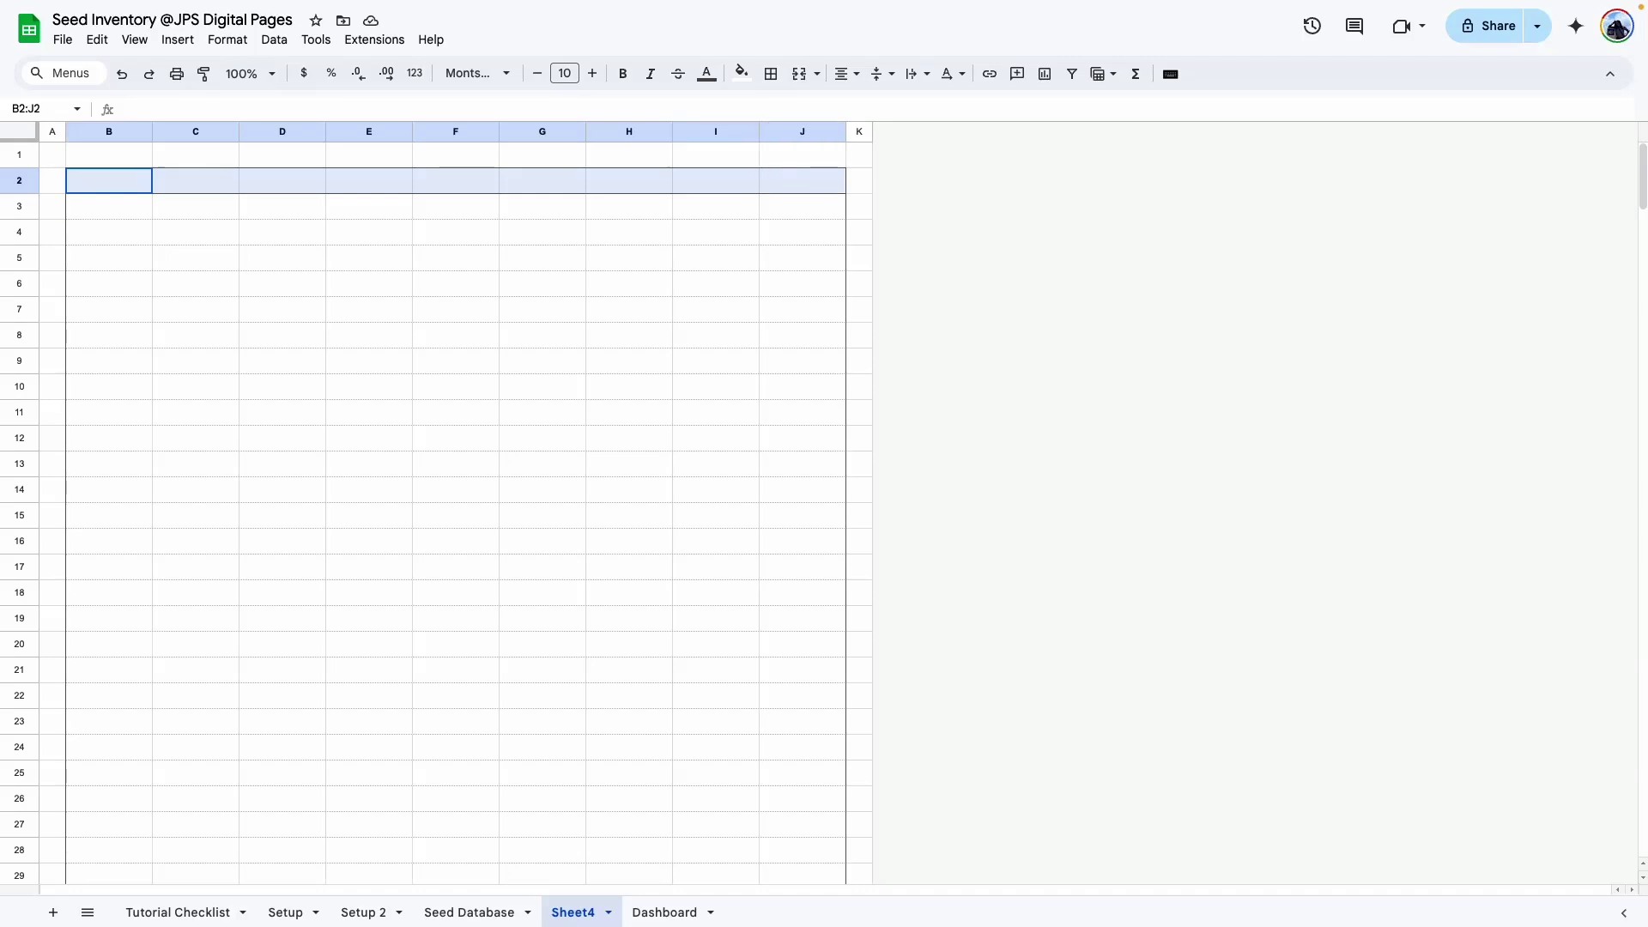
pyautogui.click(737, 76)
pyautogui.click(862, 309)
pyautogui.click(716, 850)
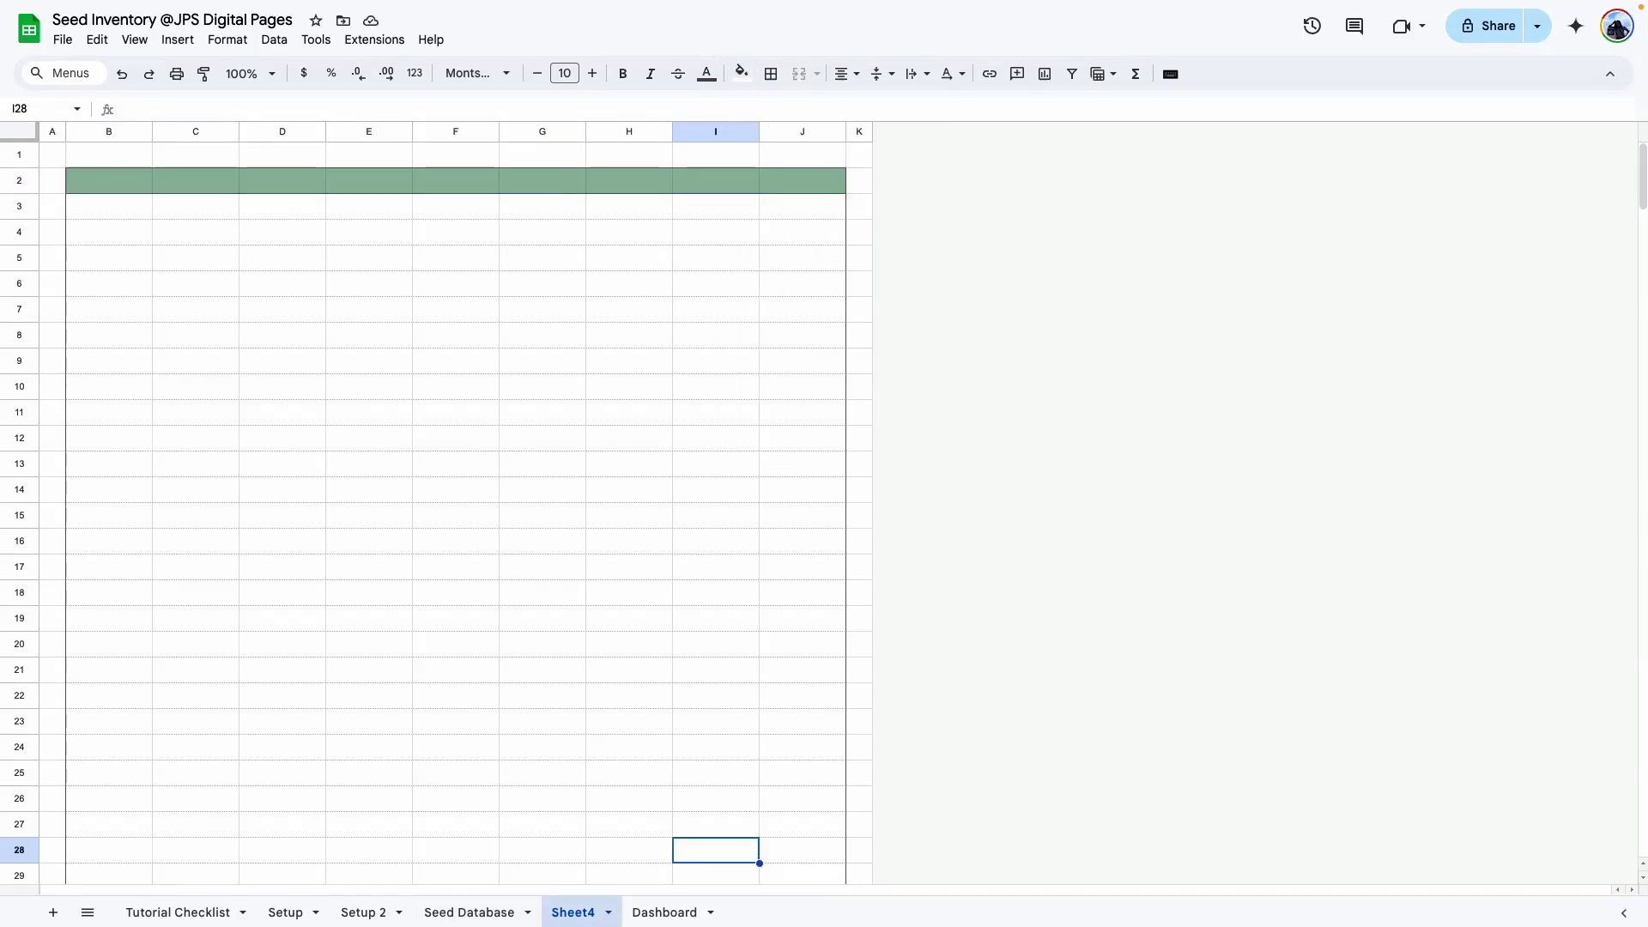
# Rename Sheet4 as Seed Database 2.
pyautogui.doubleClick(563, 915)
pyautogui.write('S')
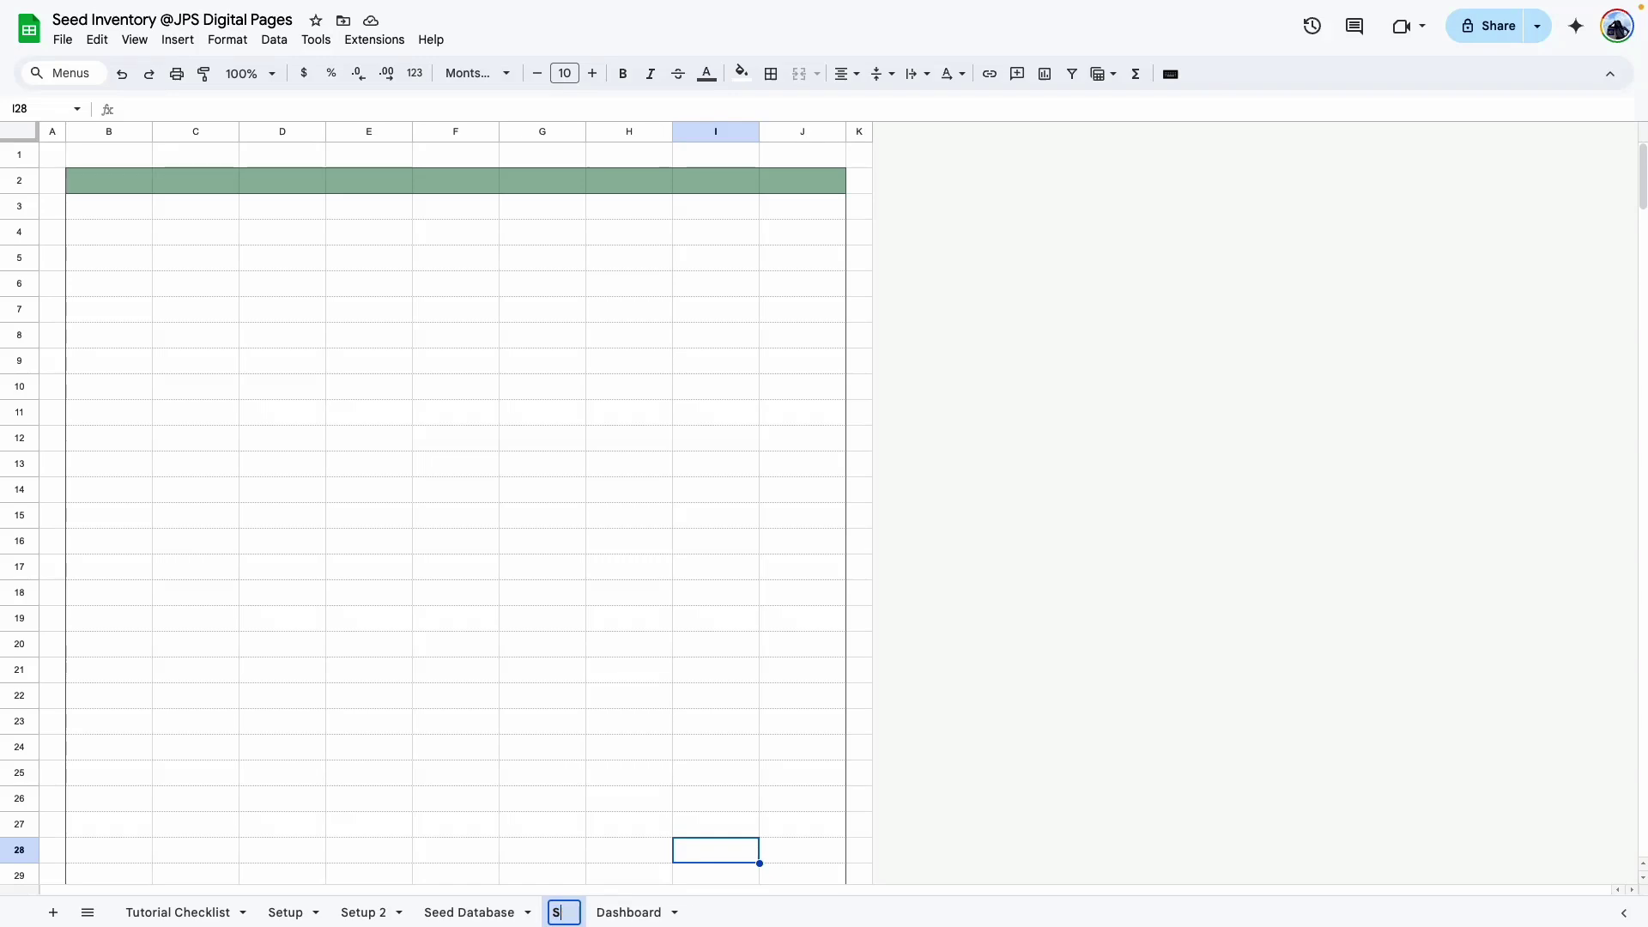
pyautogui.write('eed Database 2')
pyautogui.press('Return')
pyautogui.click(558, 648)
# Copy the header labels B2:J2 from Seed Database and paste only their values into row 2 of Seed Database 2.
pyautogui.click(492, 915)
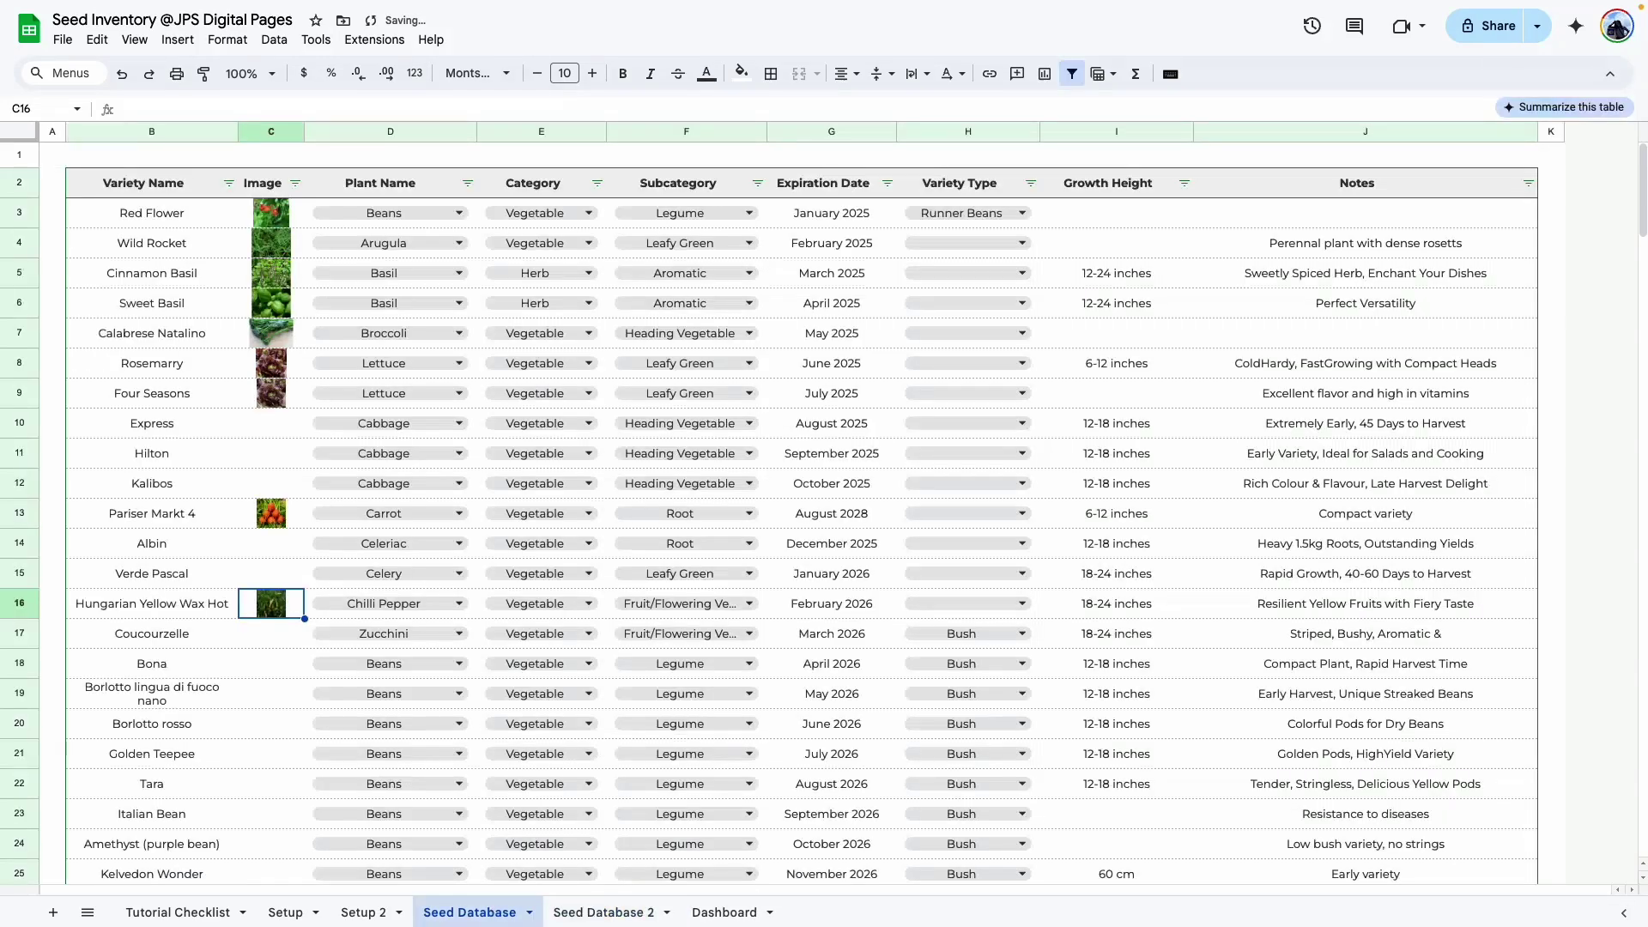
pyautogui.click(598, 907)
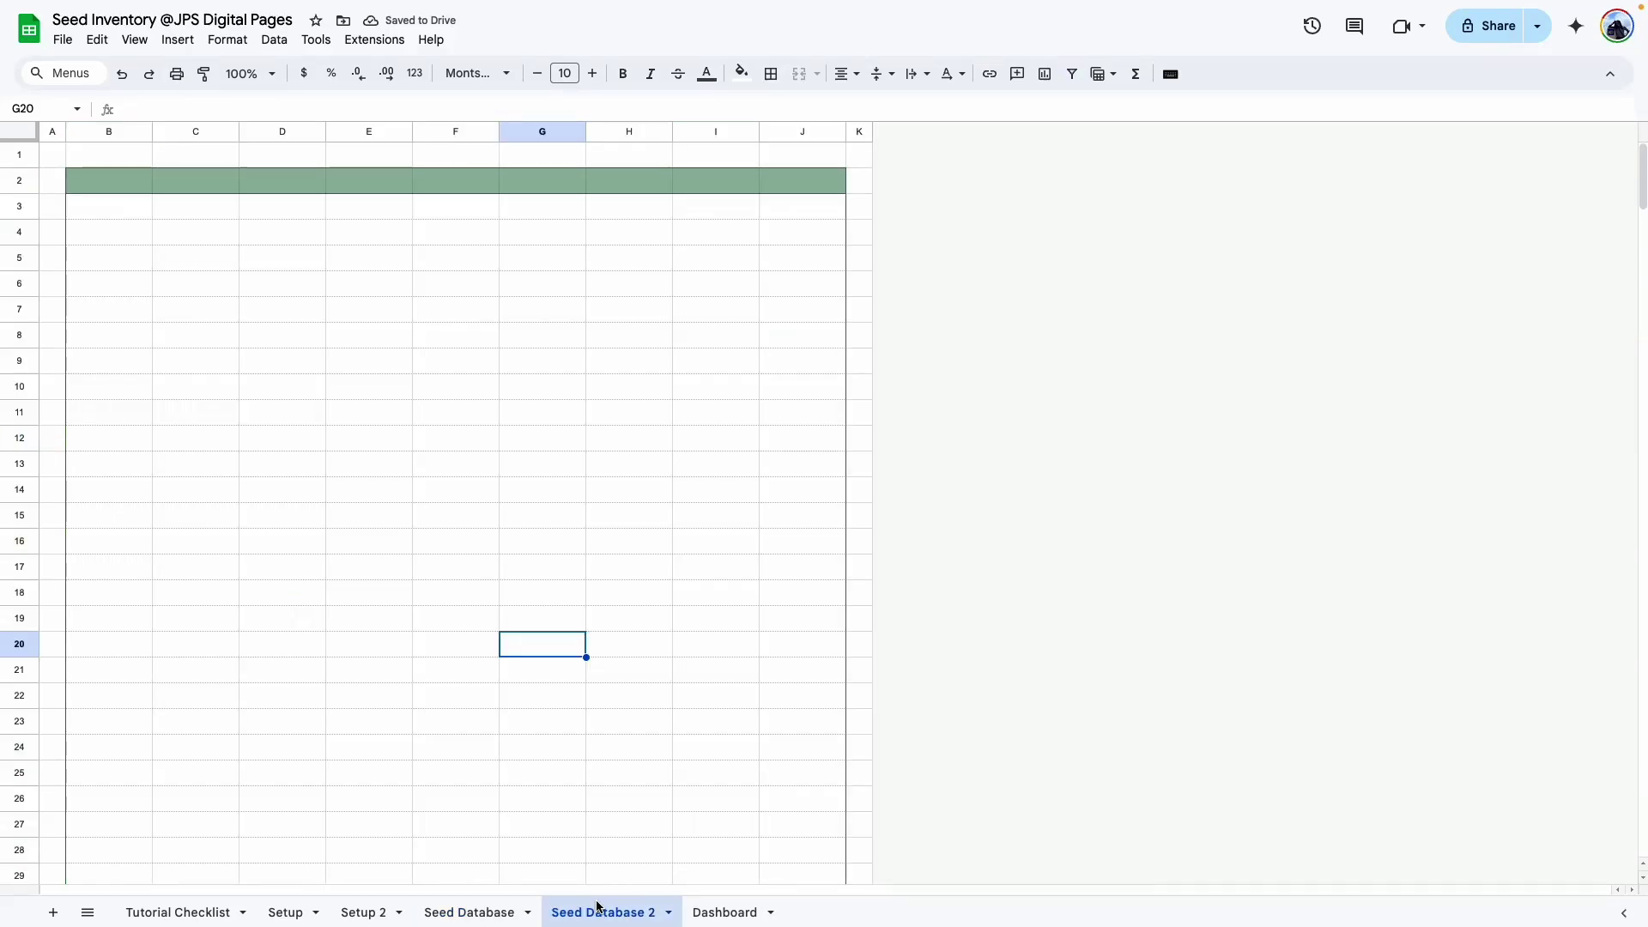
pyautogui.click(481, 913)
pyautogui.press('Left')
pyautogui.hotkey('ctrl', 'Up')
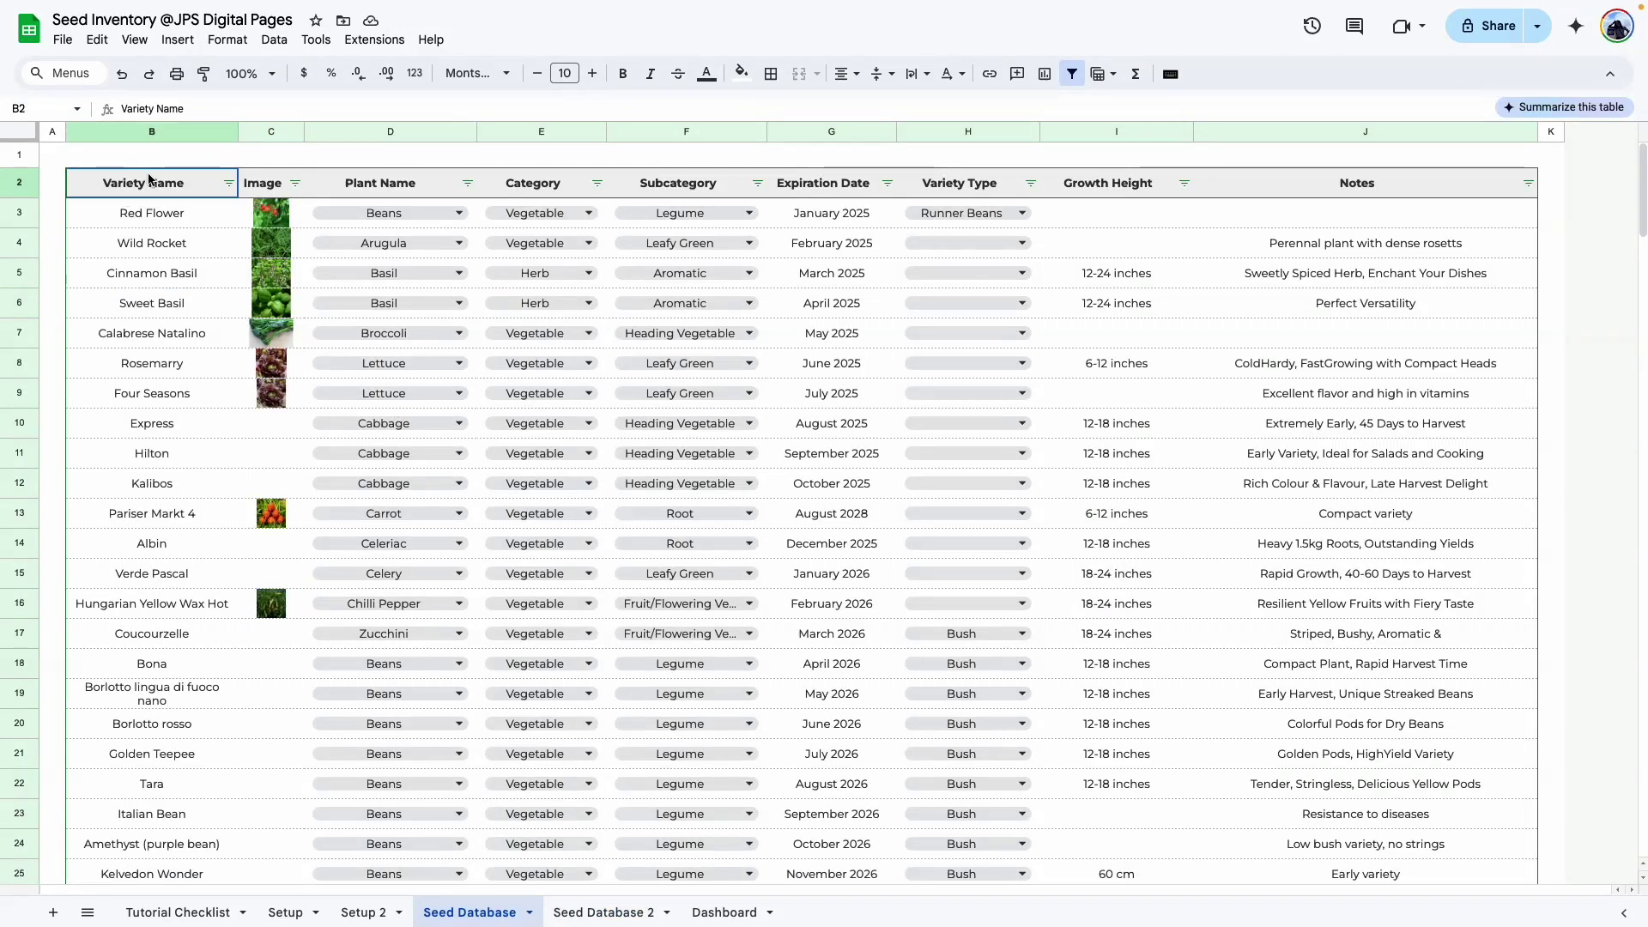
pyautogui.hotkey('ctrl', 'shift', 'Right')
pyautogui.hotkey('ctrl', 'c')
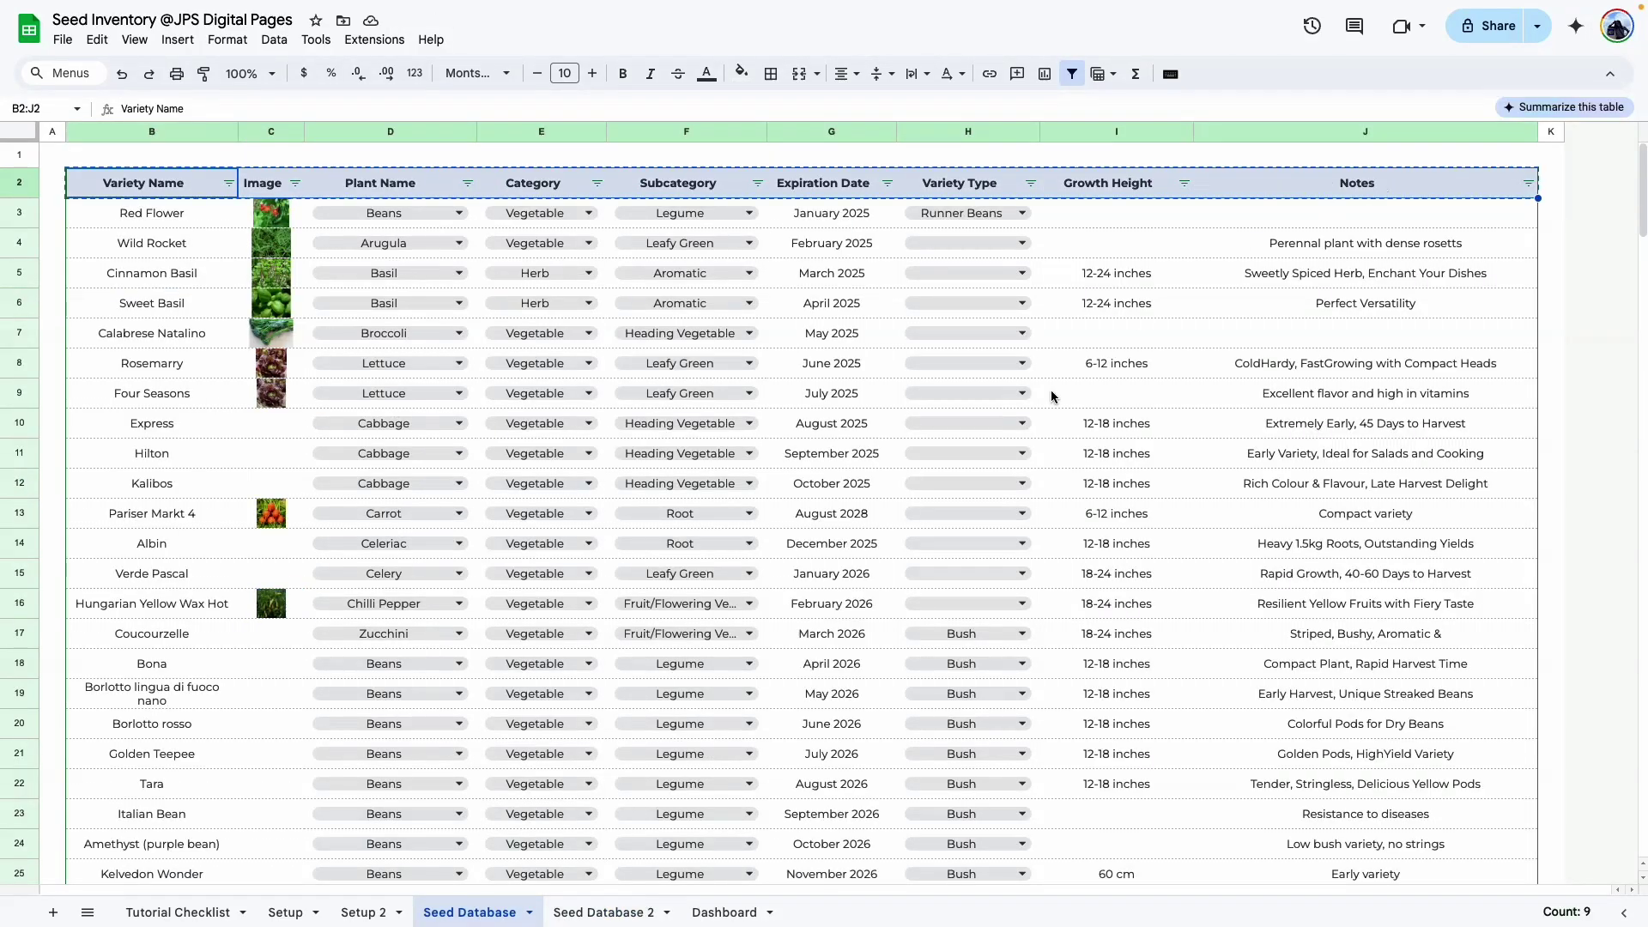
pyautogui.click(605, 911)
pyautogui.rightClick(110, 185)
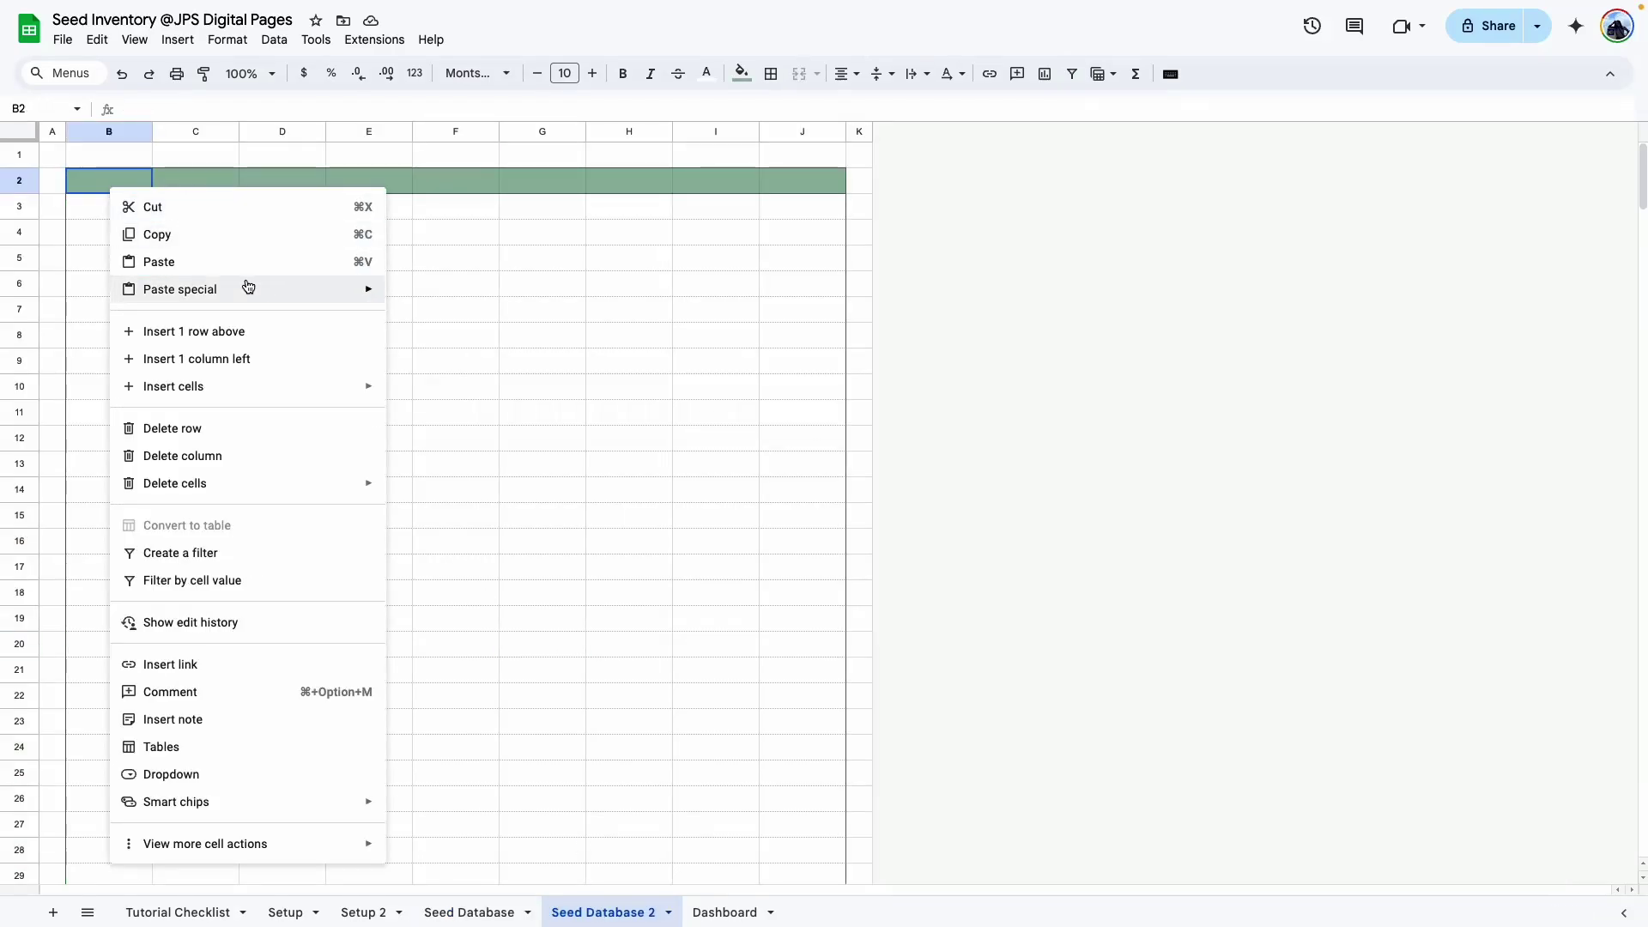
pyautogui.moveTo(243, 287)
pyautogui.click(447, 292)
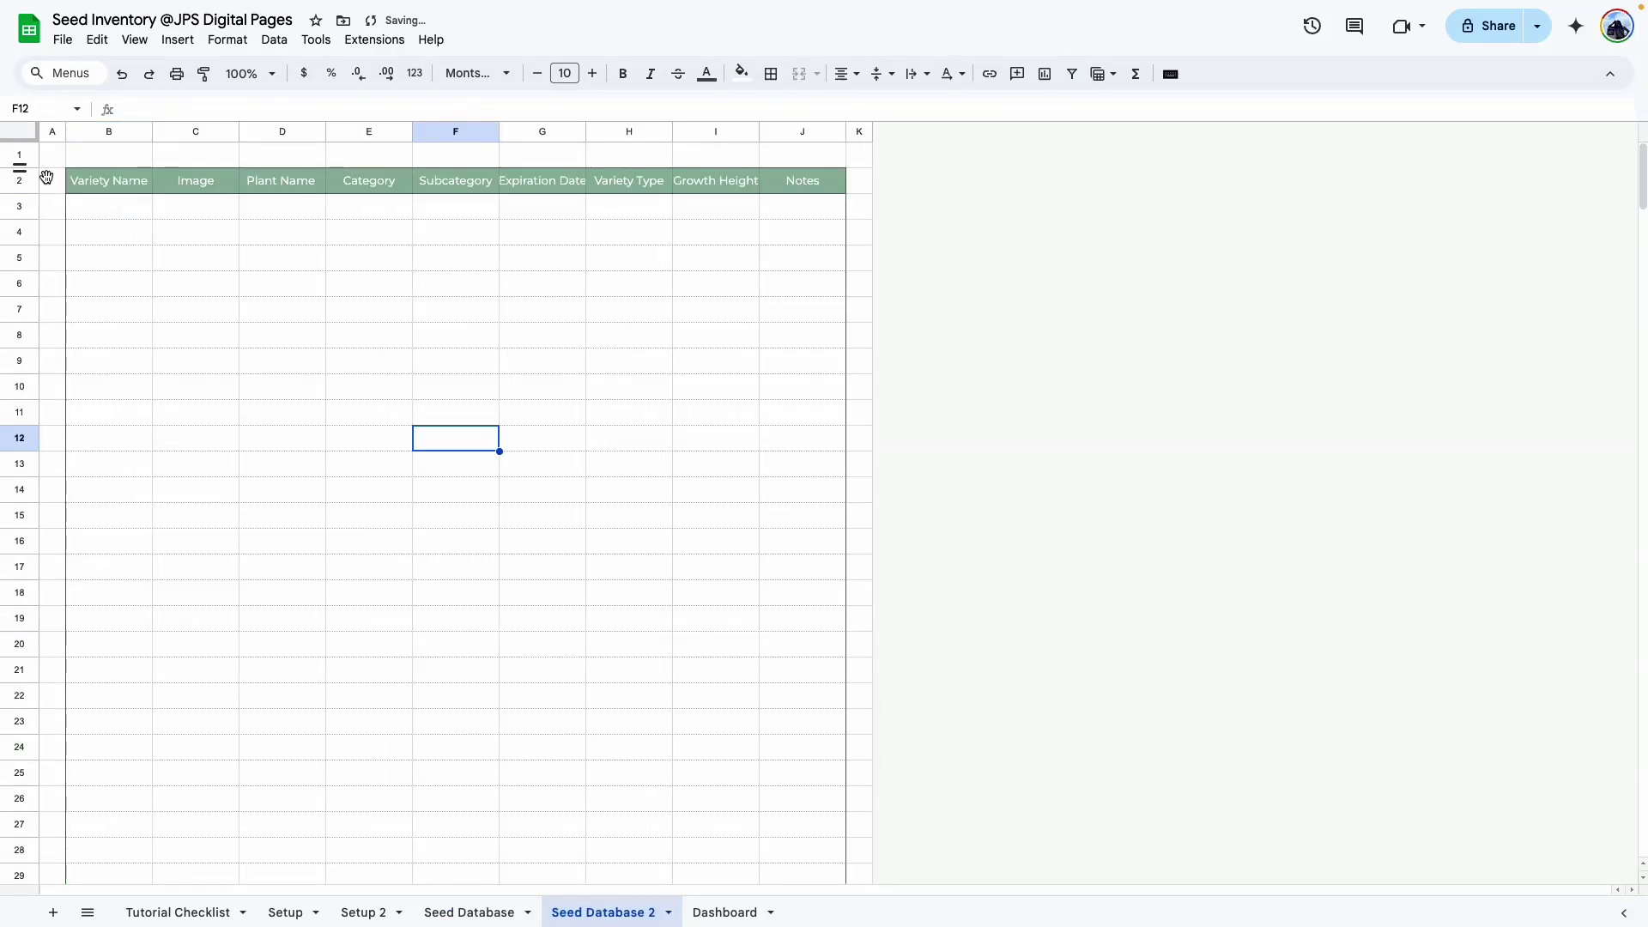
# Widen the Variety Name and Plant Name columns and narrow the Image column.
pyautogui.moveTo(152, 132); pyautogui.dragTo(175, 132)
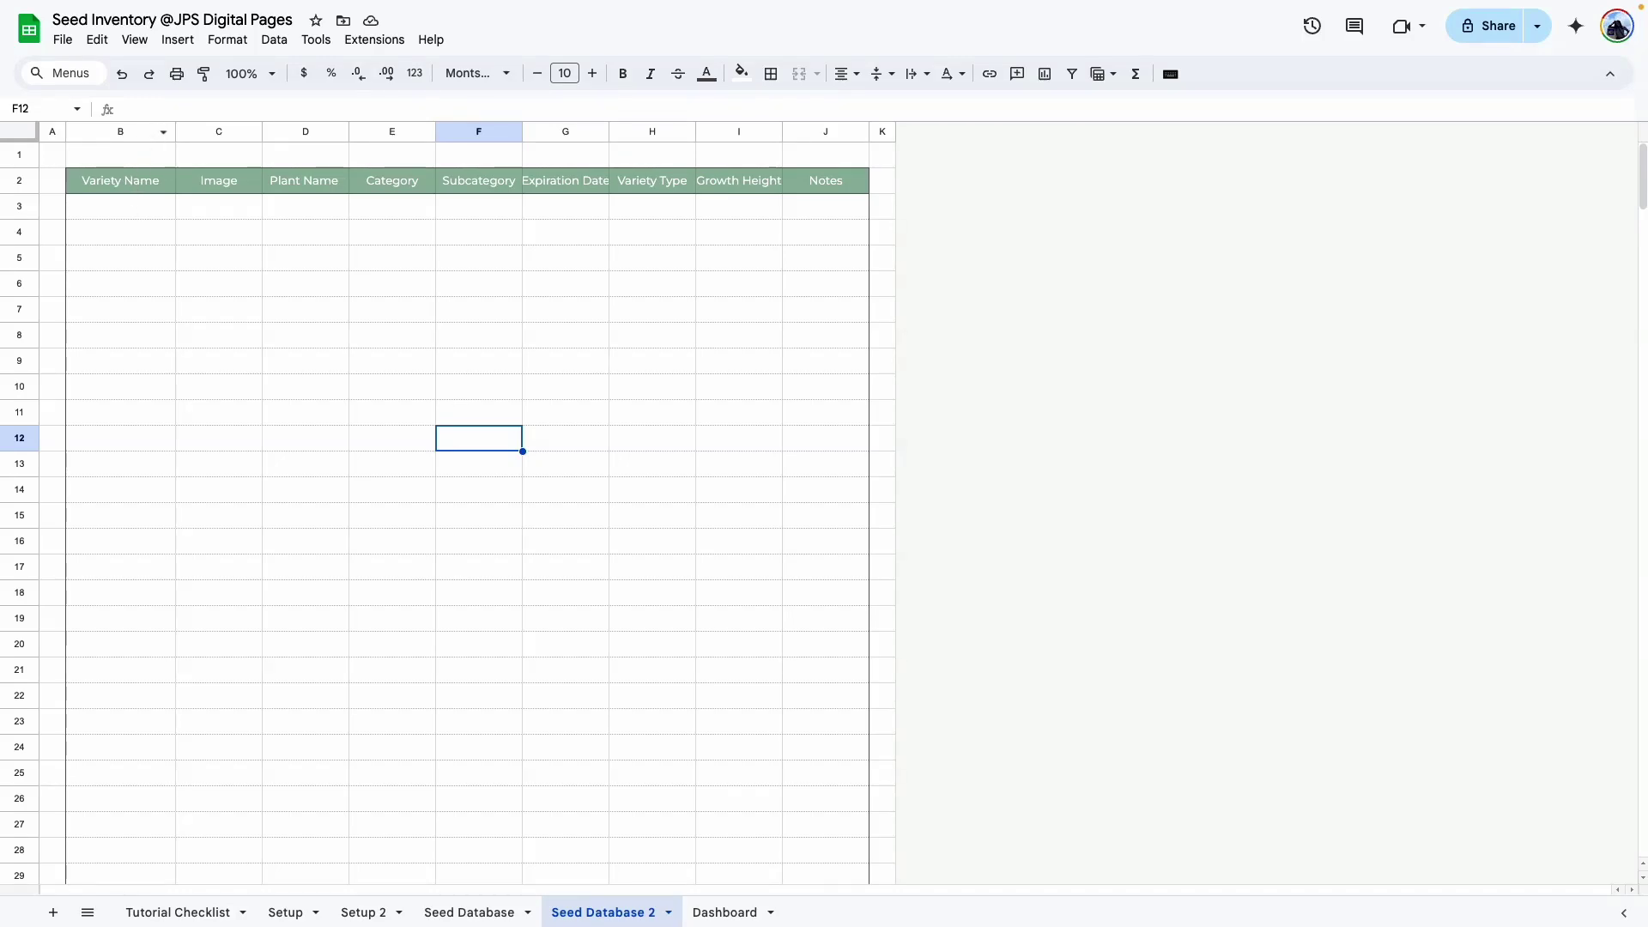
pyautogui.click(130, 209)
pyautogui.click(262, 131)
pyautogui.moveTo(176, 132); pyautogui.dragTo(411, 131)
pyautogui.click(333, 335)
pyautogui.click(333, 132)
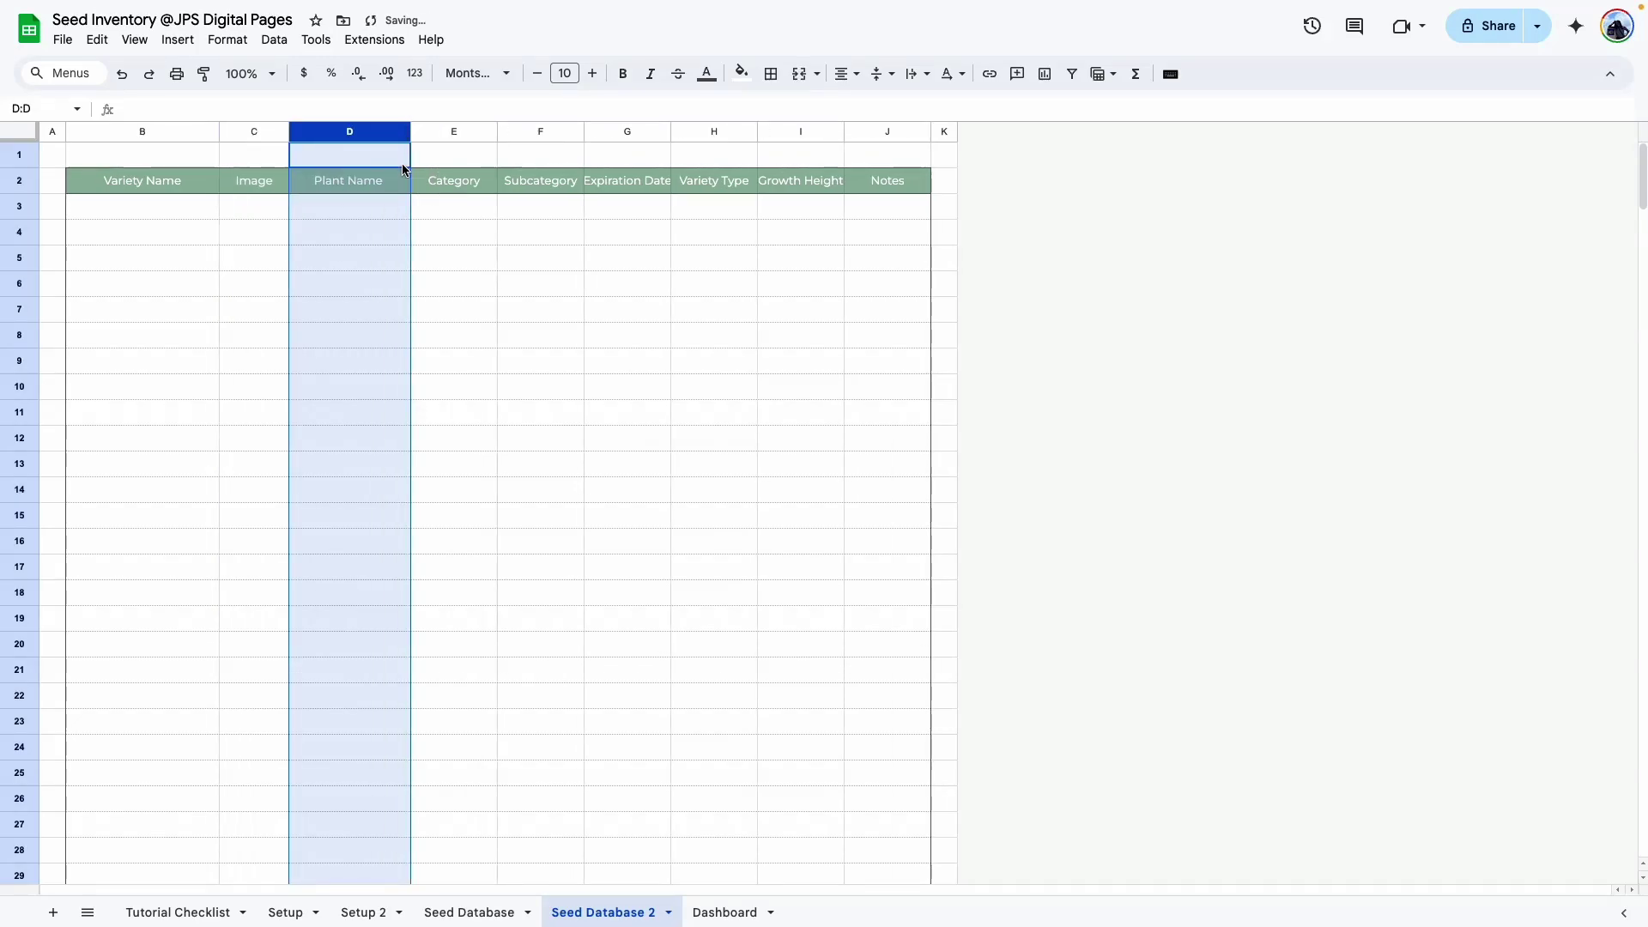
pyautogui.click(141, 206)
pyautogui.click(349, 207)
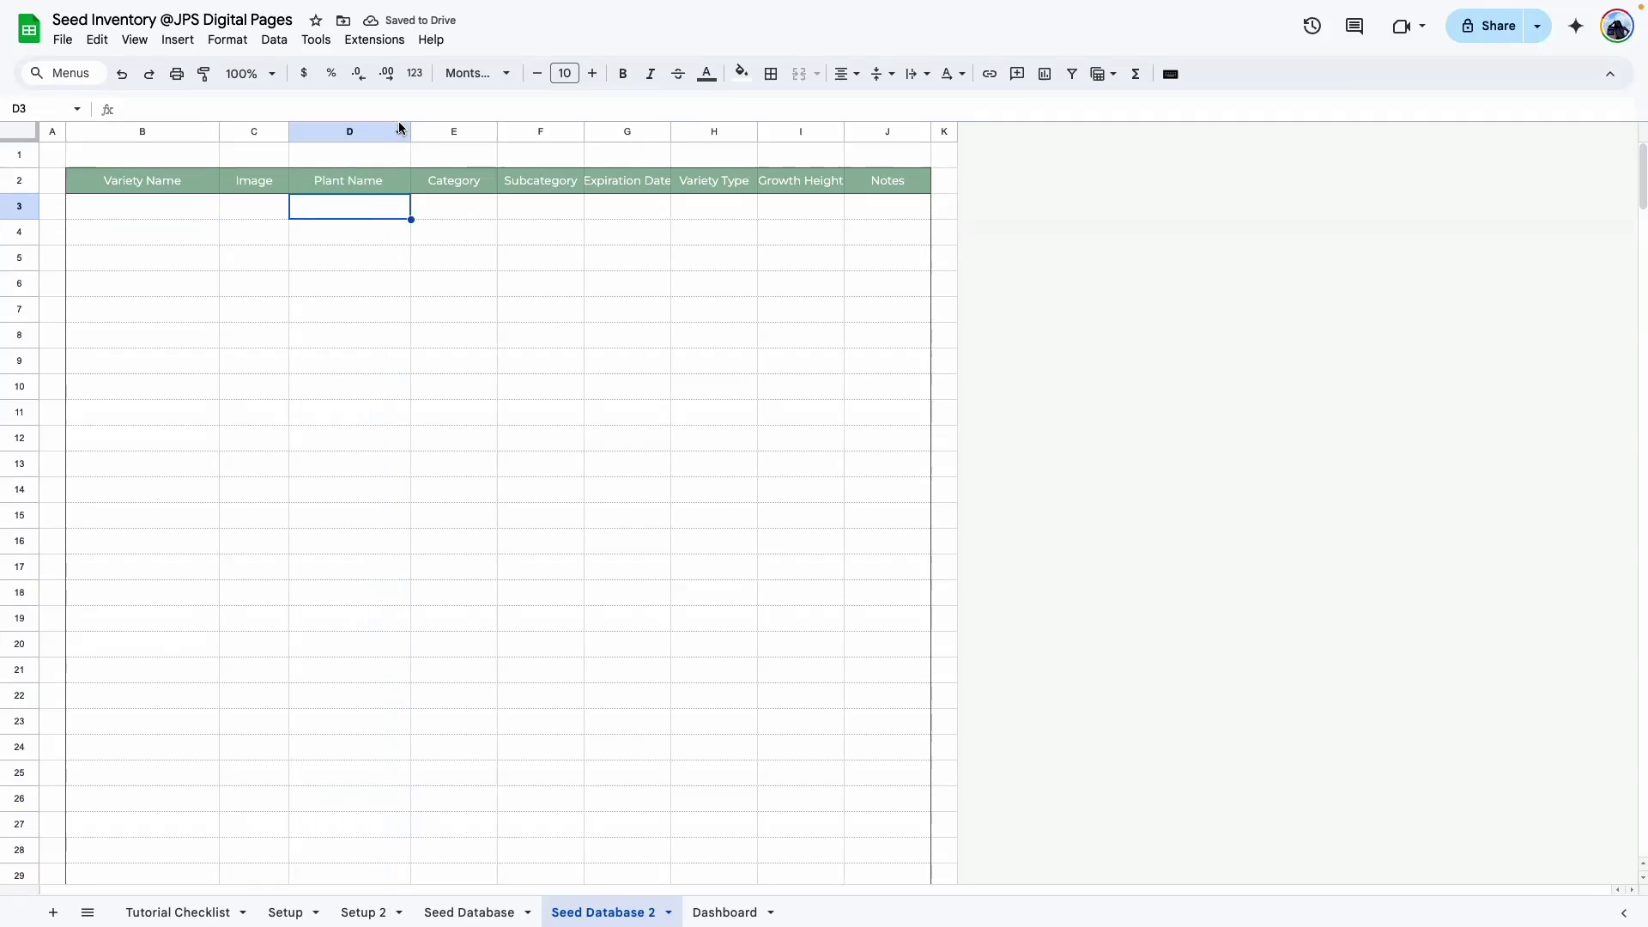
# Widen the Category, Subcategory, Expiration Date and Variety Type columns so their headers have room.
pyautogui.moveTo(411, 131); pyautogui.dragTo(645, 130)
pyautogui.click(463, 309)
pyautogui.click(542, 361)
pyautogui.click(748, 333)
pyautogui.moveTo(512, 131); pyautogui.dragTo(620, 131)
pyautogui.moveTo(684, 131); pyautogui.dragTo(713, 131)
pyautogui.click(754, 336)
pyautogui.moveTo(835, 129); pyautogui.dragTo(993, 130)
pyautogui.click(937, 177)
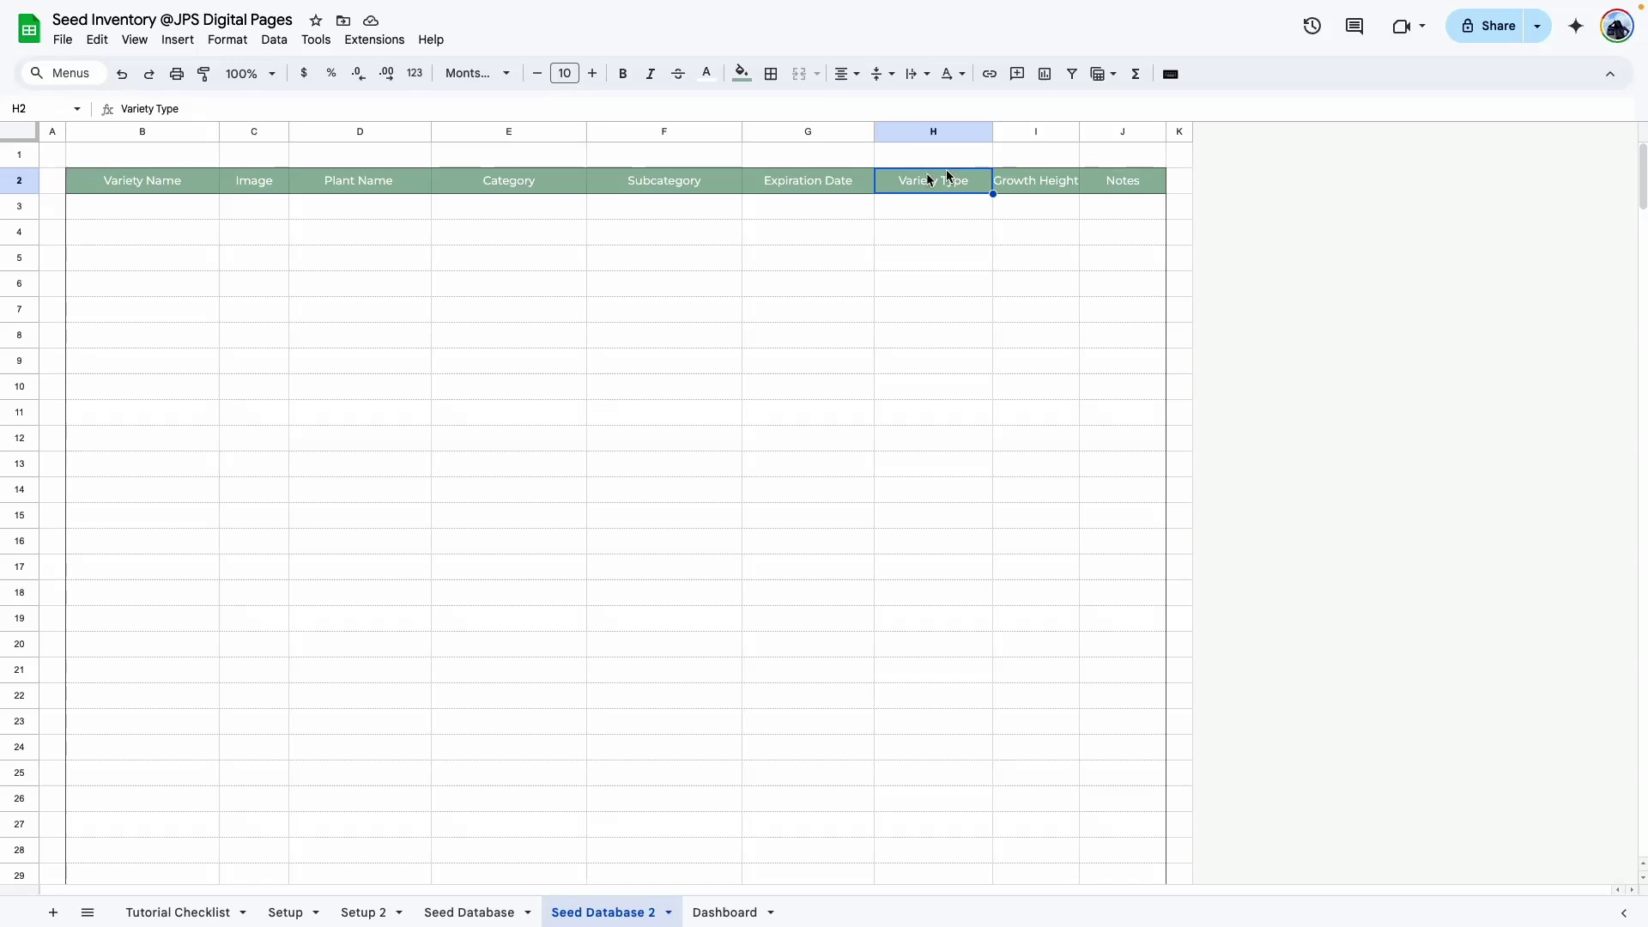
# Widen the Growth Height column slightly and make the Notes column much wider than the others.
pyautogui.click(1060, 242)
pyautogui.moveTo(1080, 131); pyautogui.dragTo(1375, 130)
pyautogui.click(1025, 333)
pyautogui.click(1122, 464)
pyautogui.click(1173, 386)
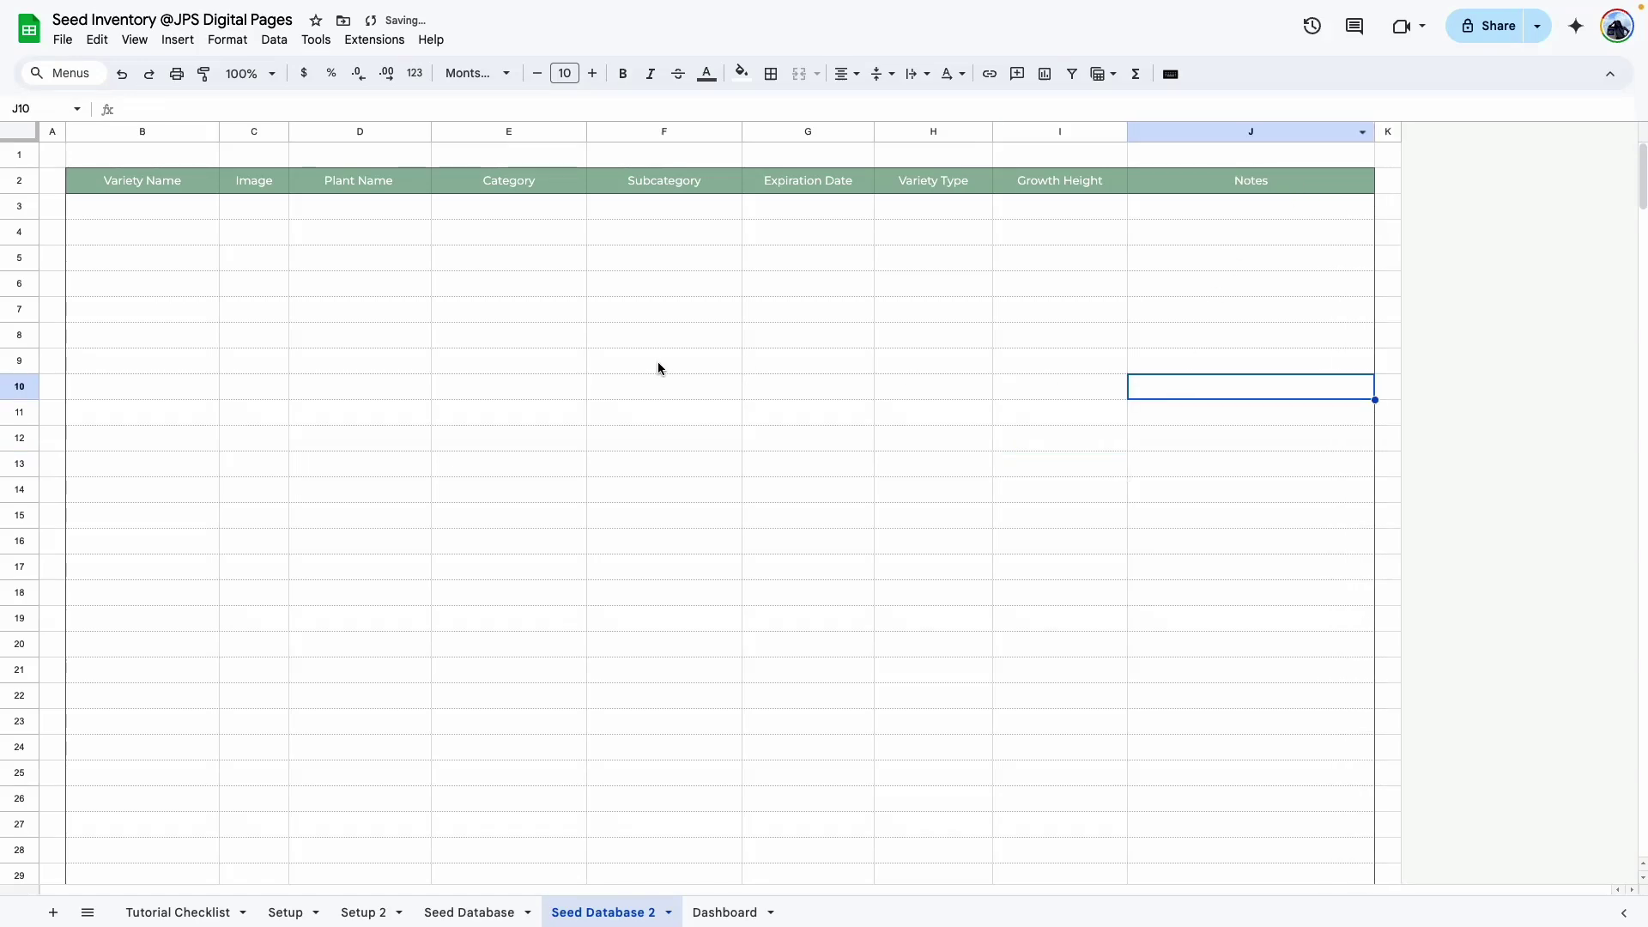
pyautogui.click(659, 365)
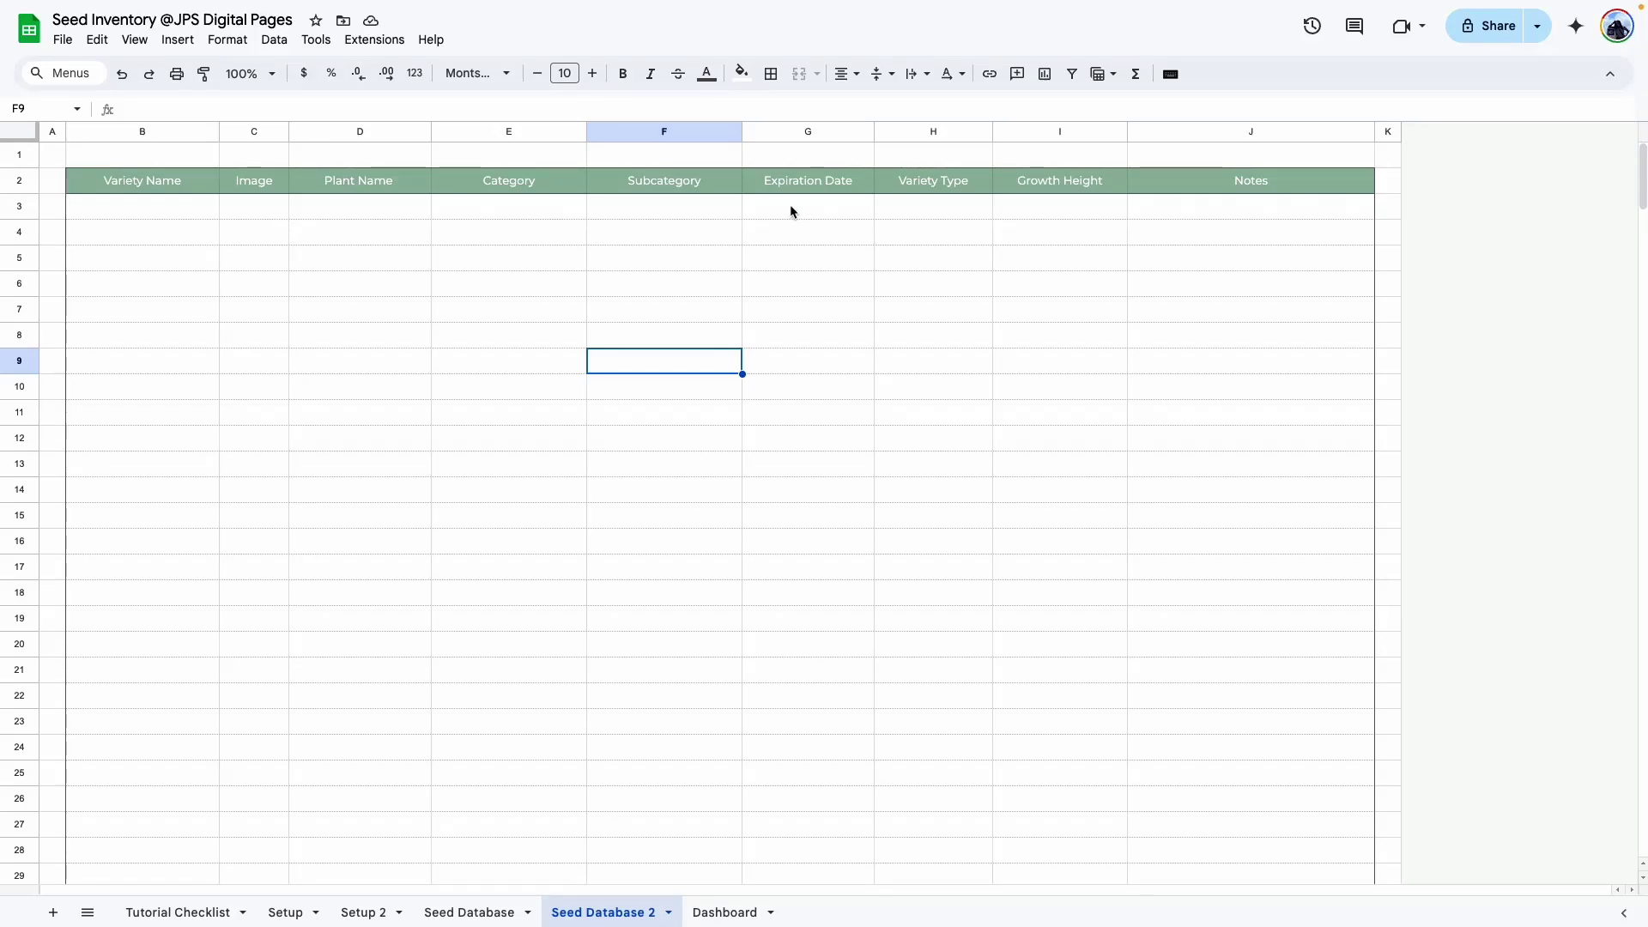
# Check the Setup 2 lists, then slightly widen the Variety Name, Plant Name, Category and Subcategory columns on Seed Database 2.
pyautogui.click(477, 352)
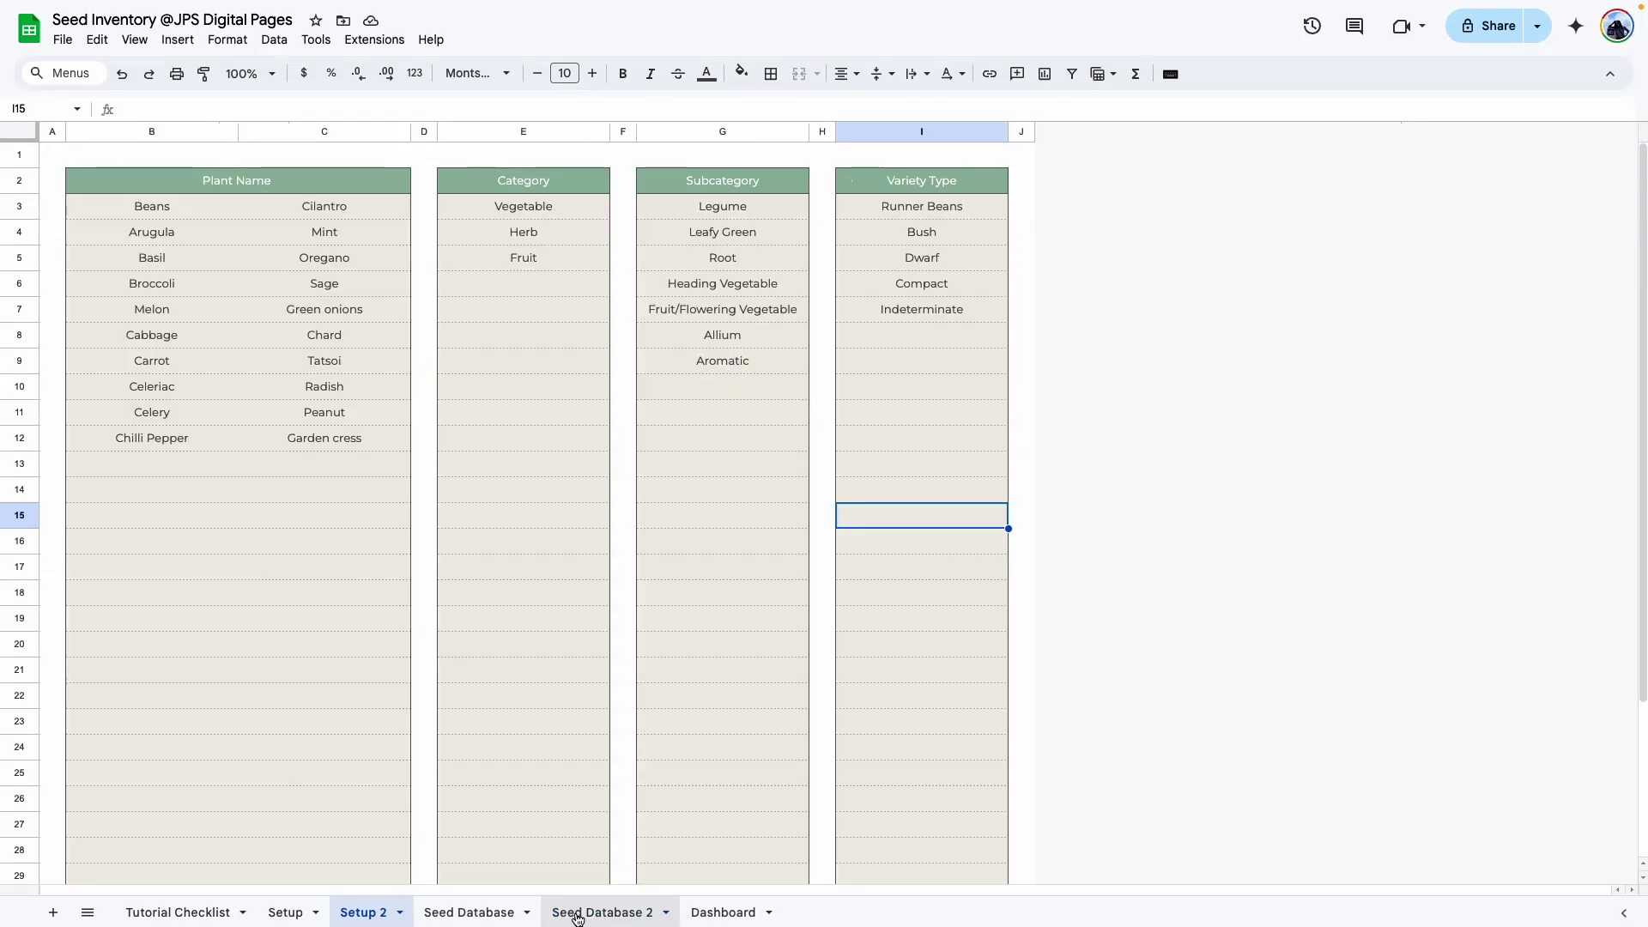
pyautogui.click(570, 910)
pyautogui.click(371, 336)
pyautogui.click(137, 182)
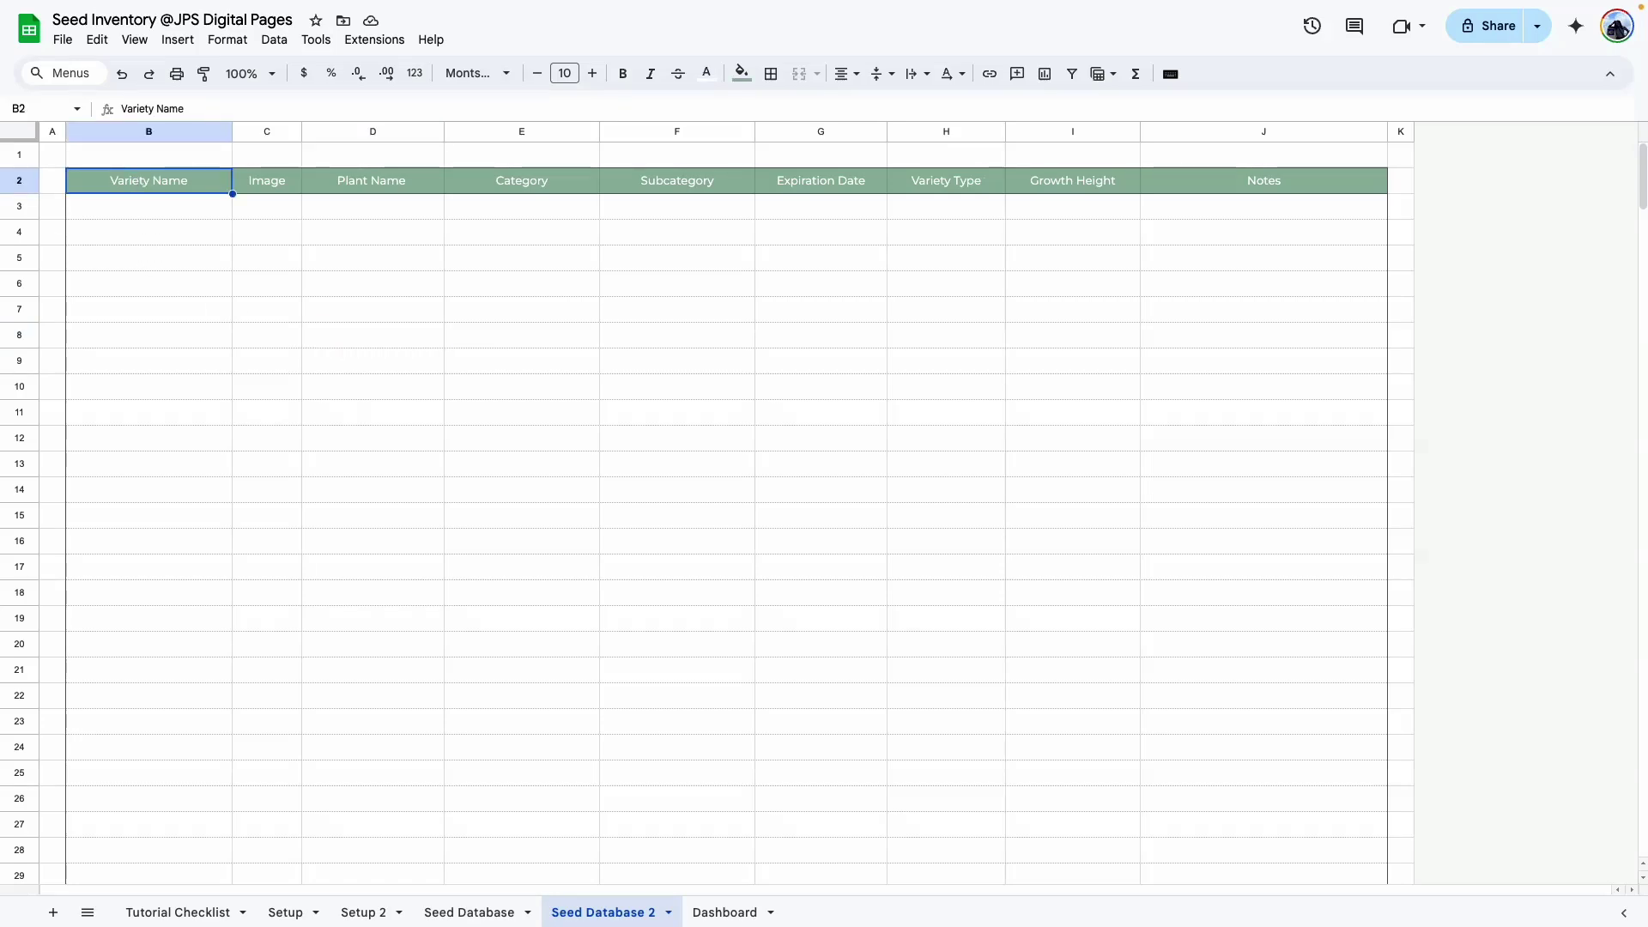
pyautogui.click(295, 184)
pyautogui.click(429, 261)
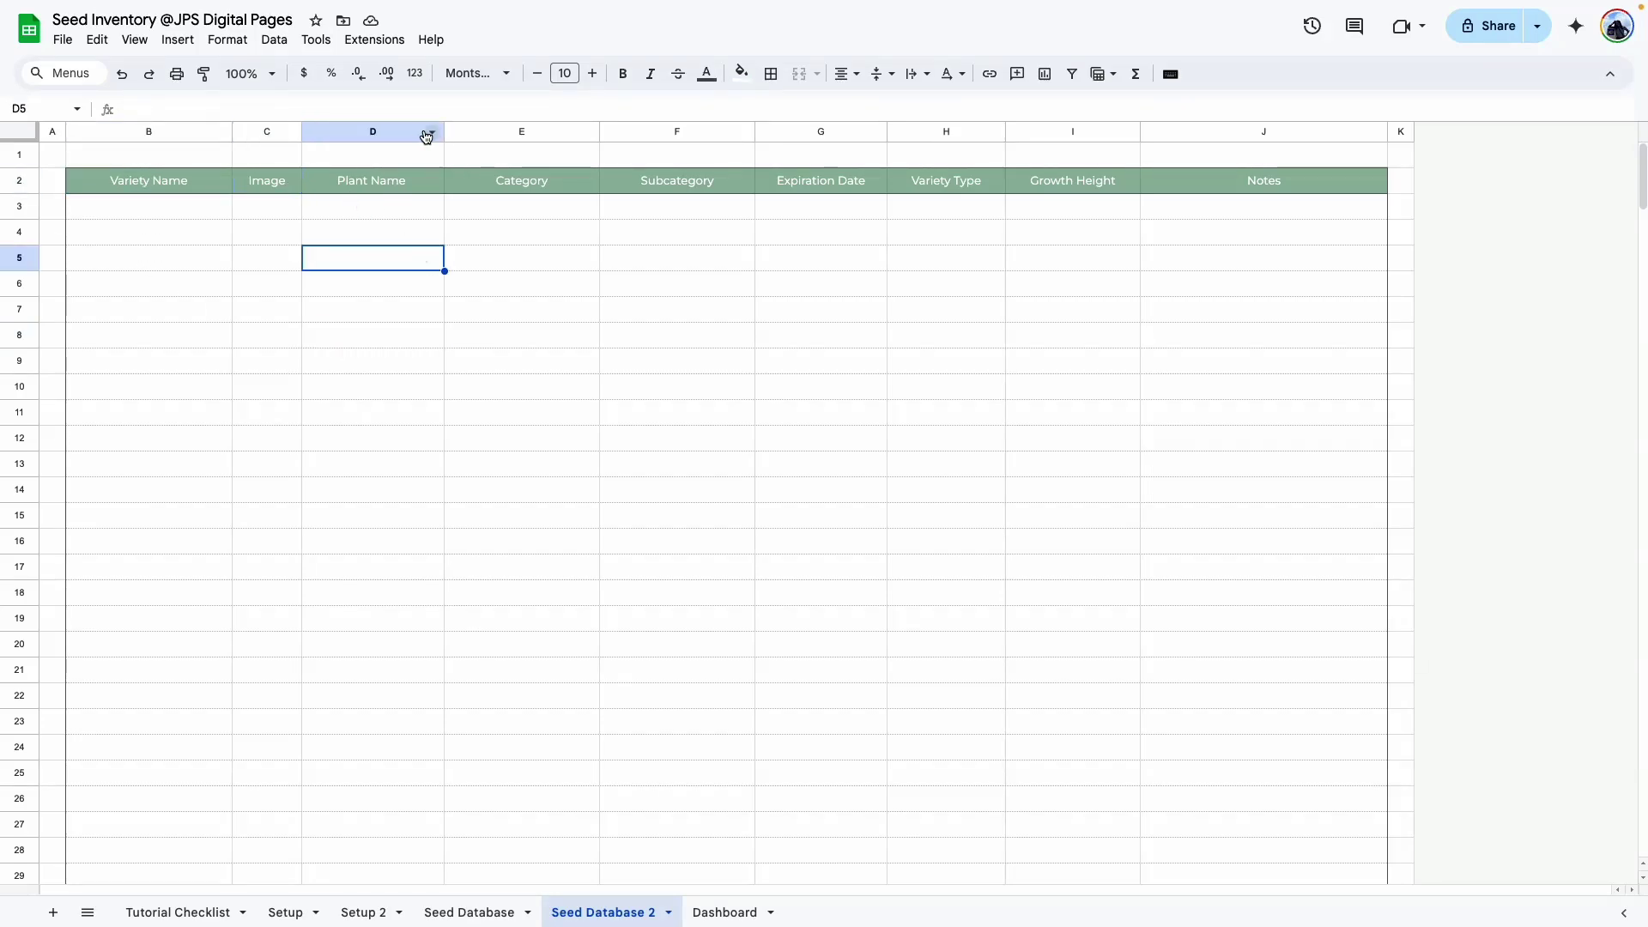
pyautogui.moveTo(445, 131); pyautogui.dragTo(454, 132)
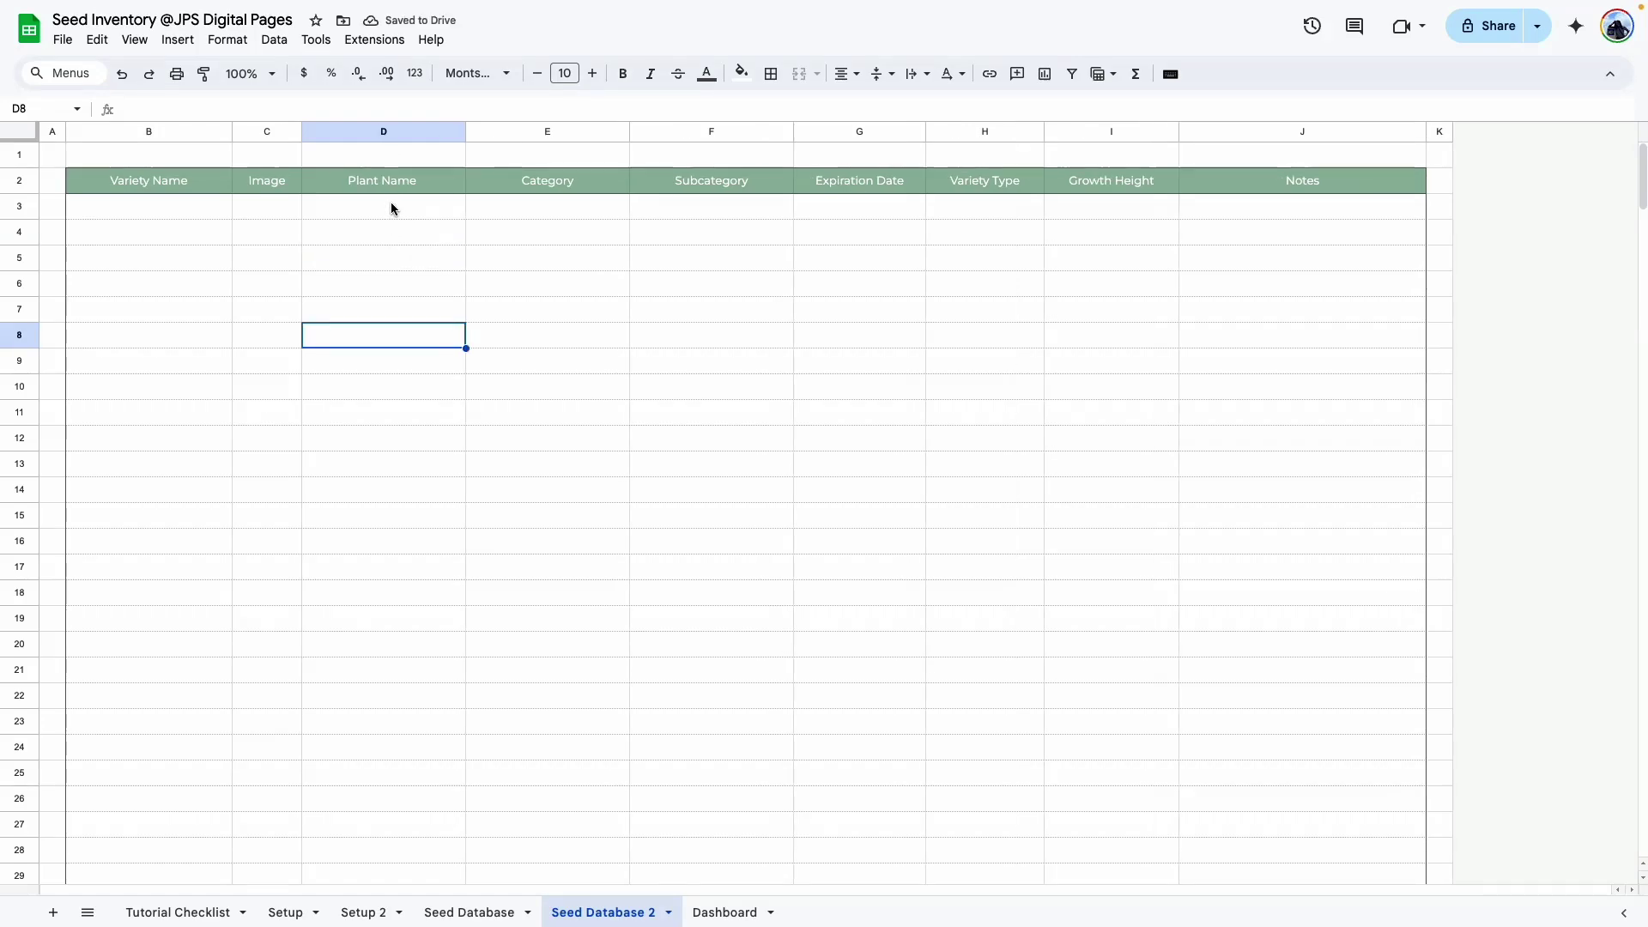
# Add a data validation rule to the Plant Name column, covering D3:D, with the criteria Dropdown (from a range).
pyautogui.moveTo(390, 204); pyautogui.dragTo(409, 352)
pyautogui.click(274, 39)
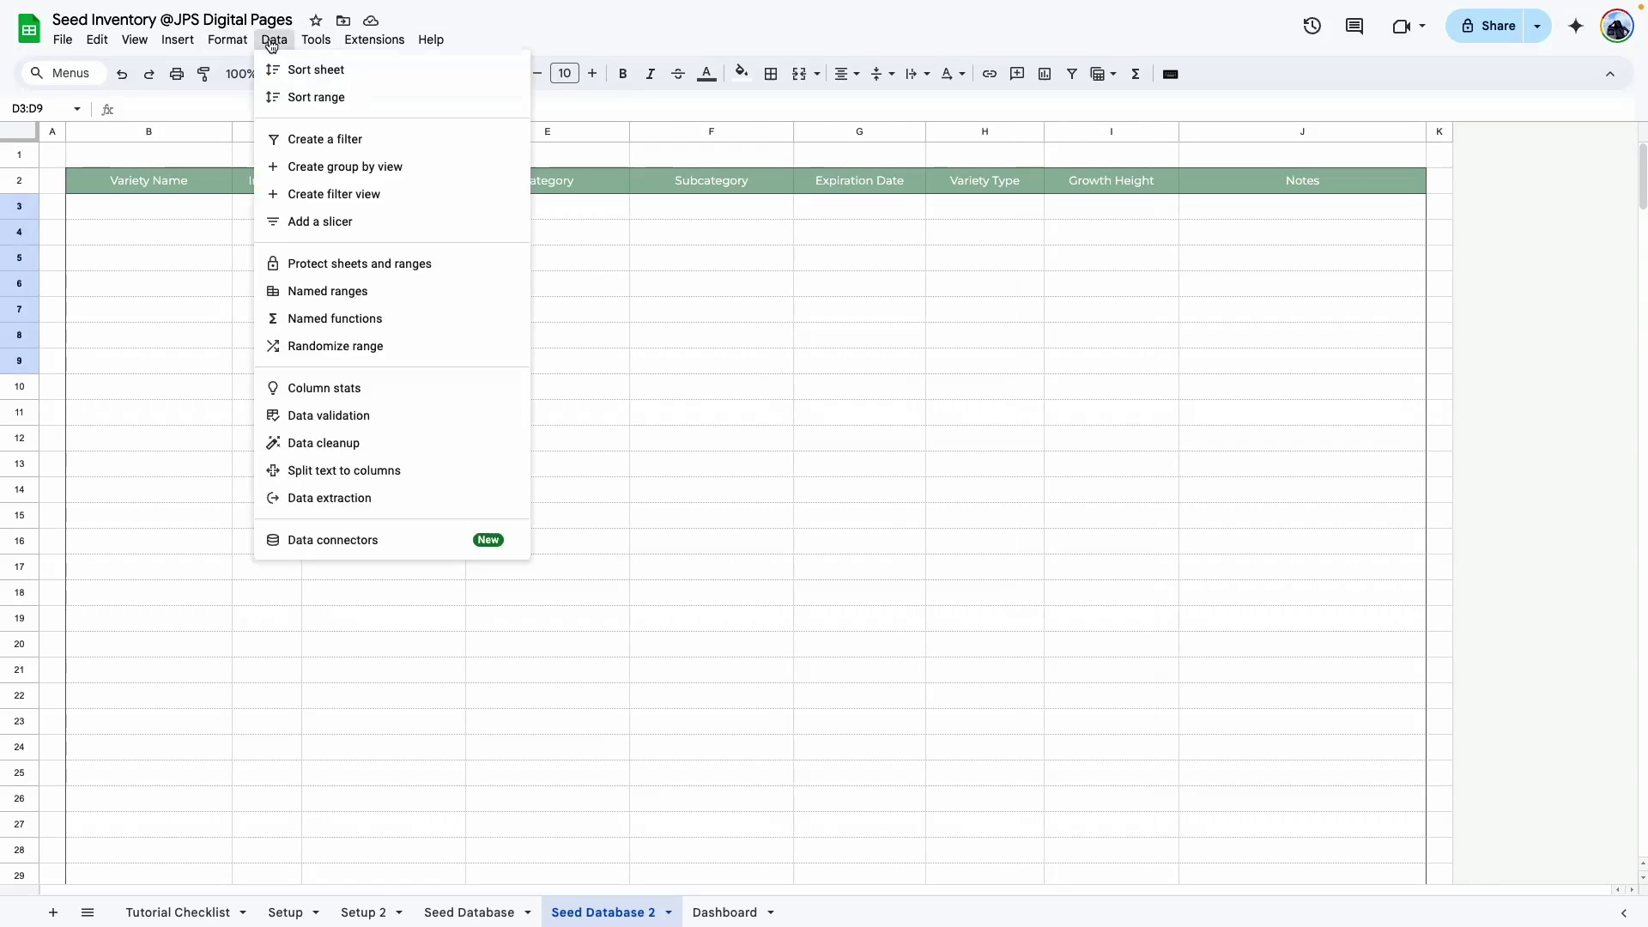
pyautogui.click(355, 417)
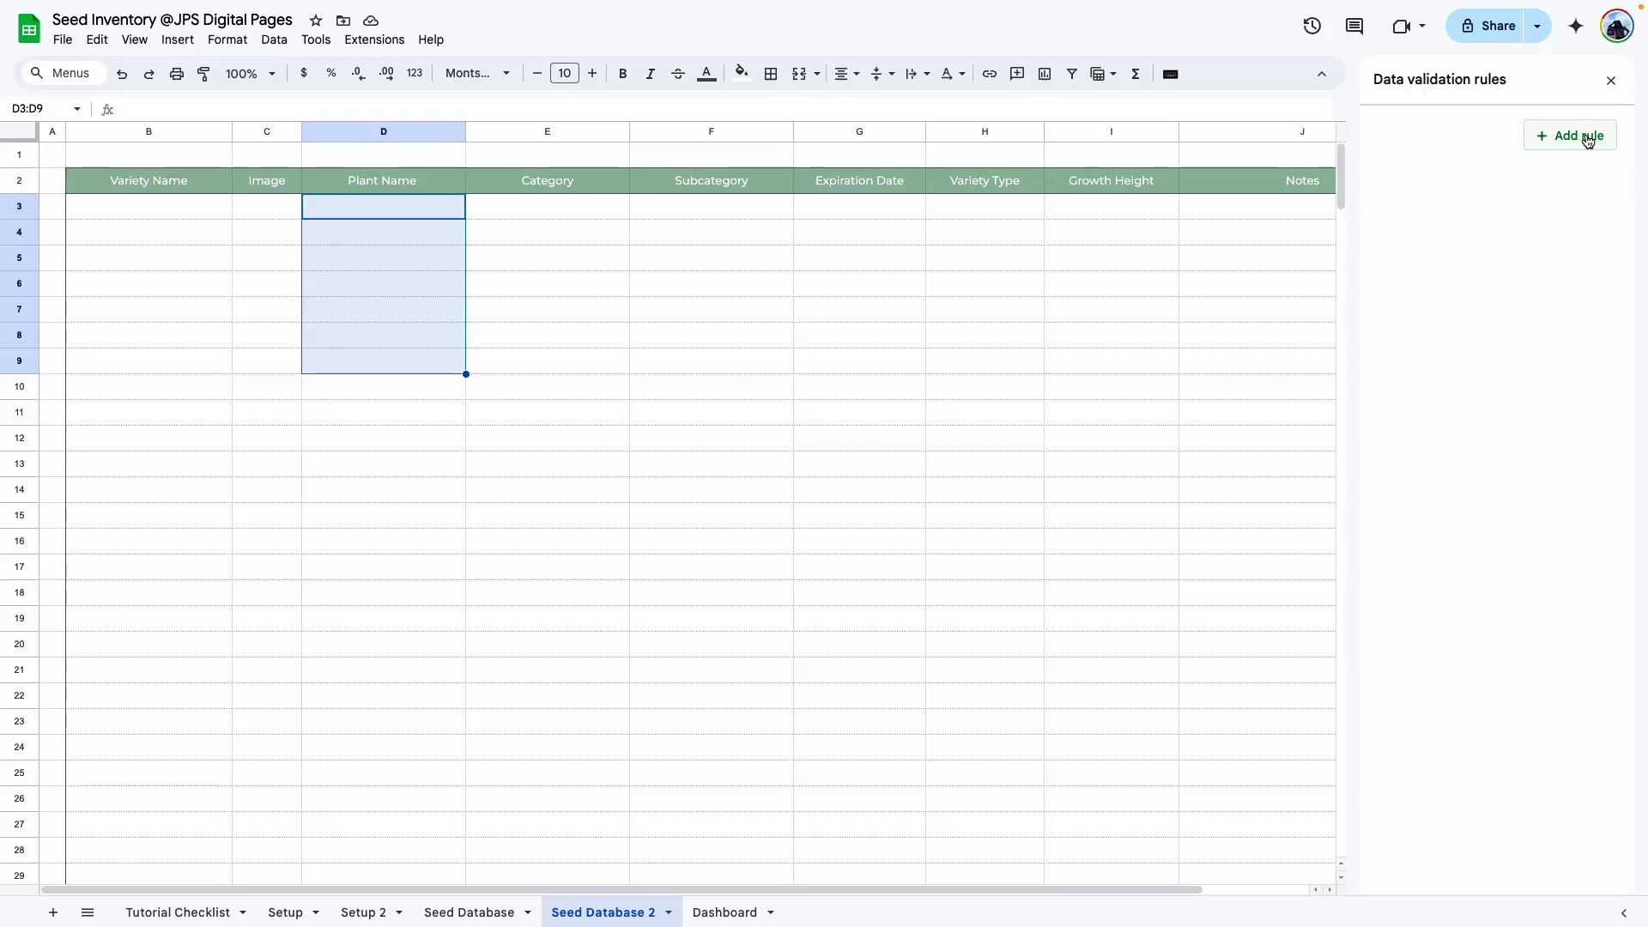
pyautogui.click(1537, 137)
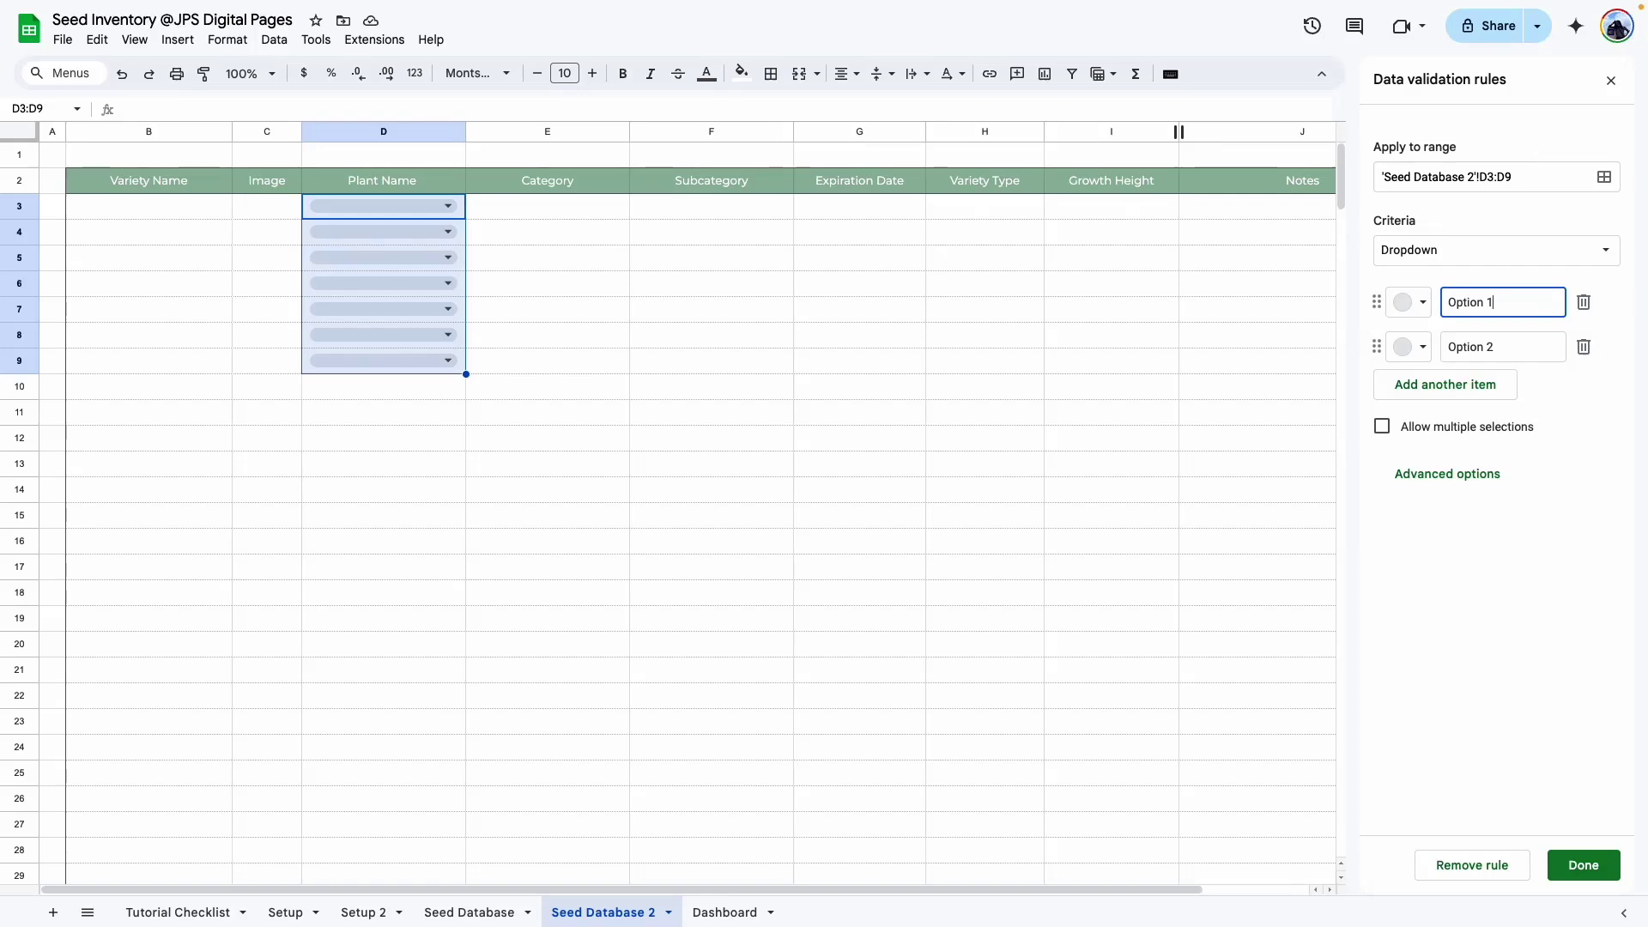
pyautogui.click(1535, 171)
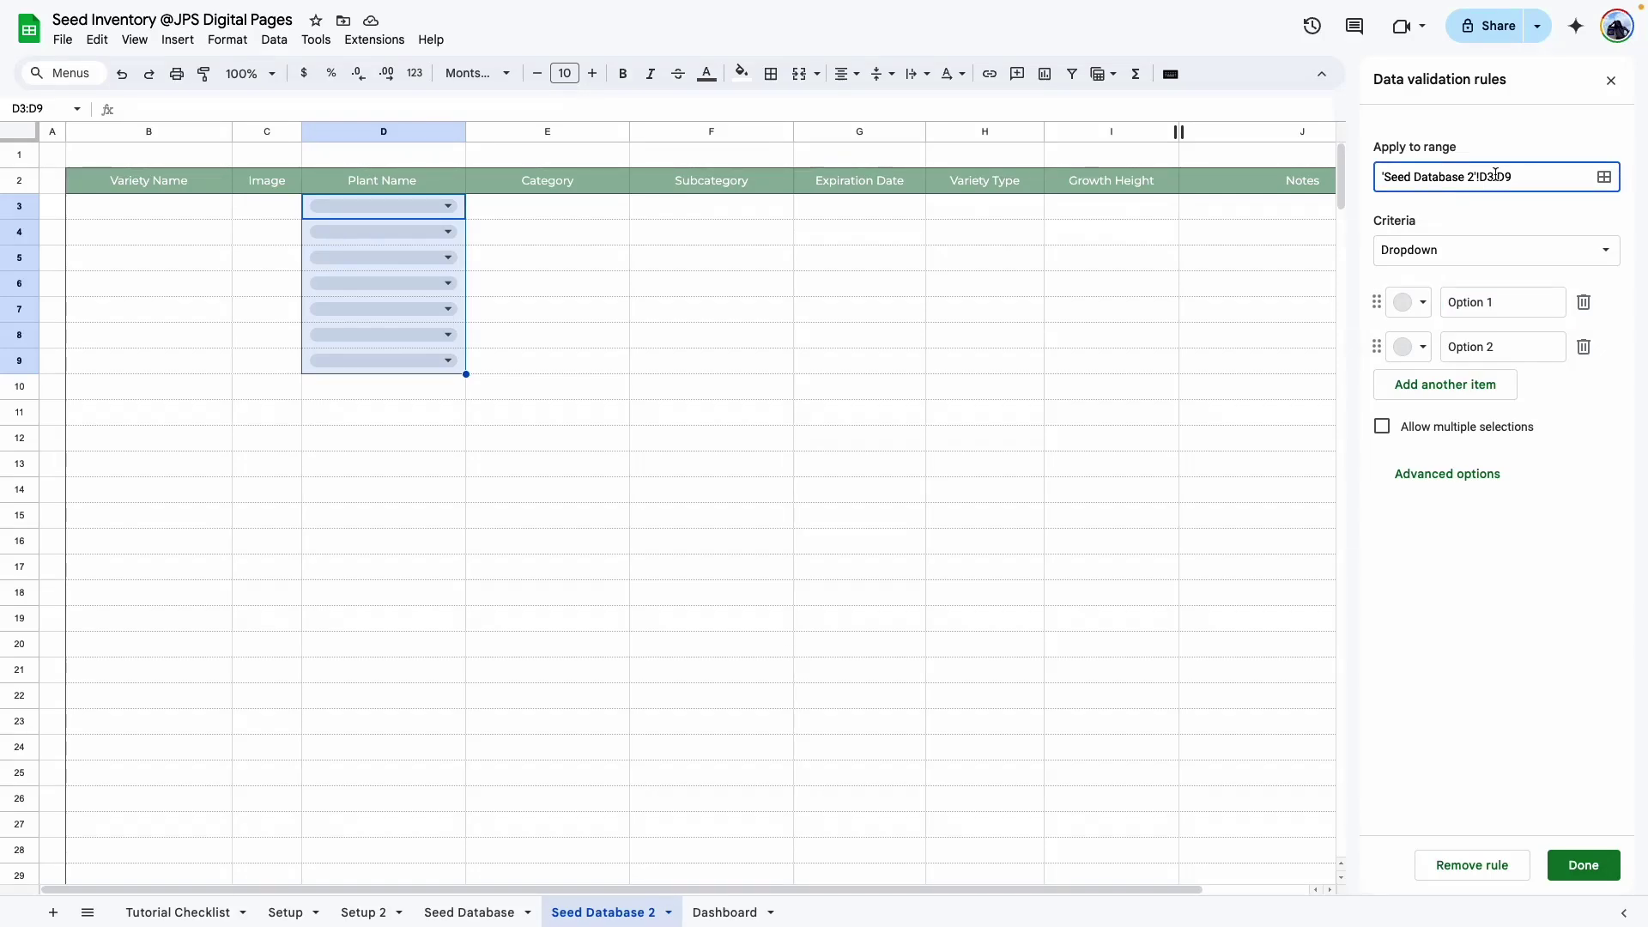
pyautogui.click(1514, 206)
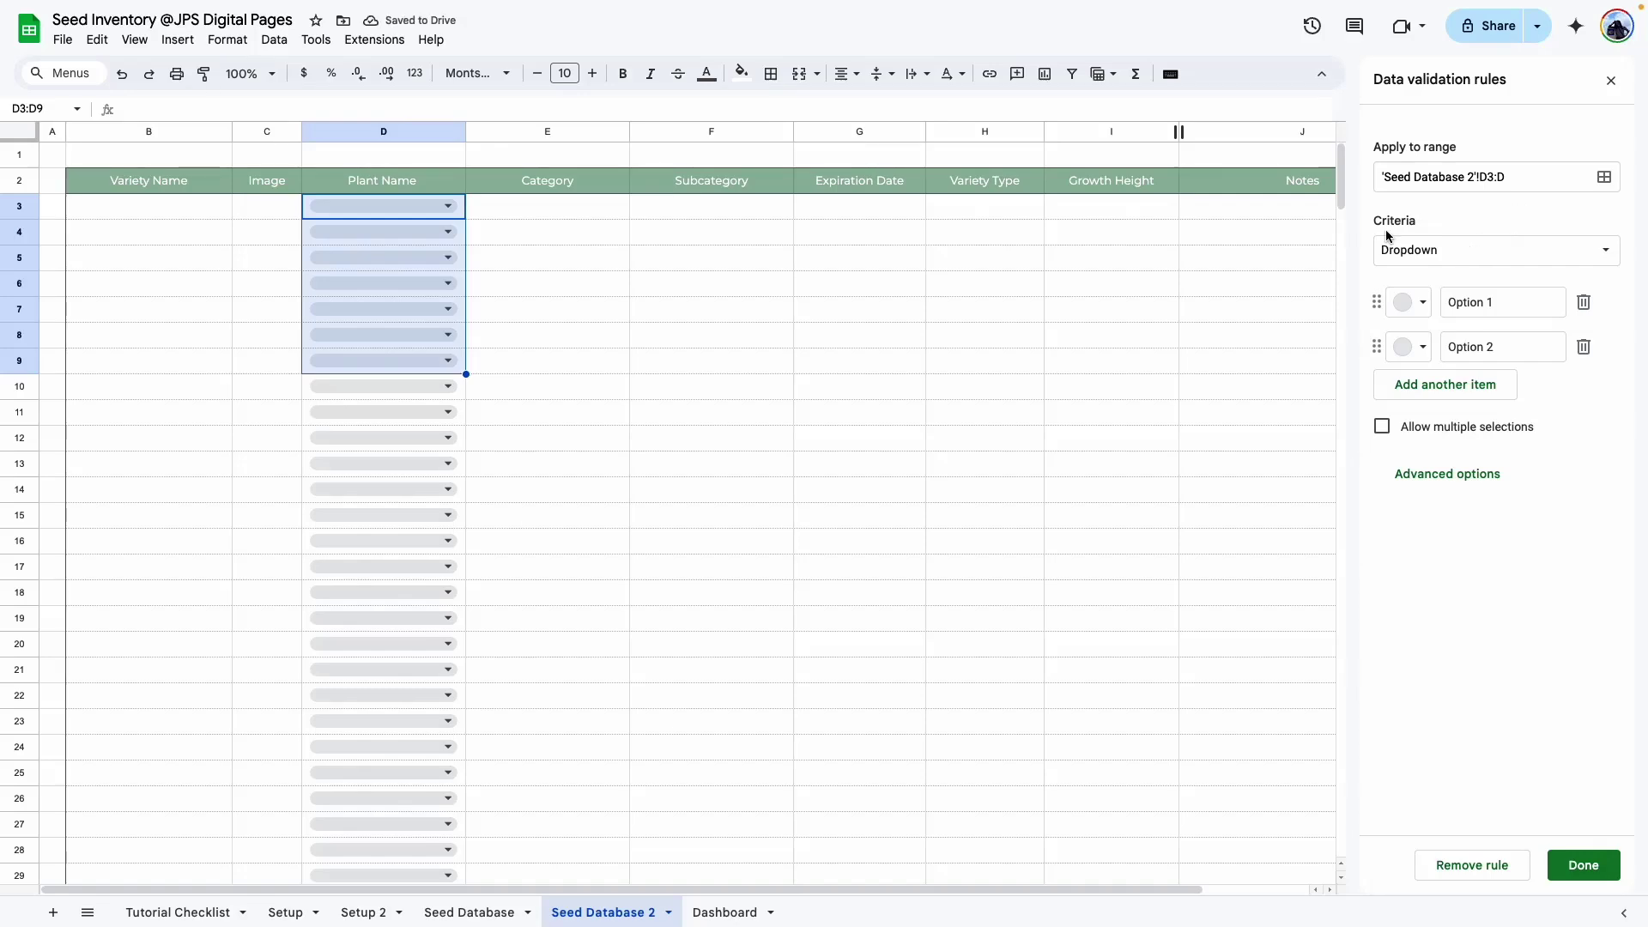
pyautogui.click(1414, 258)
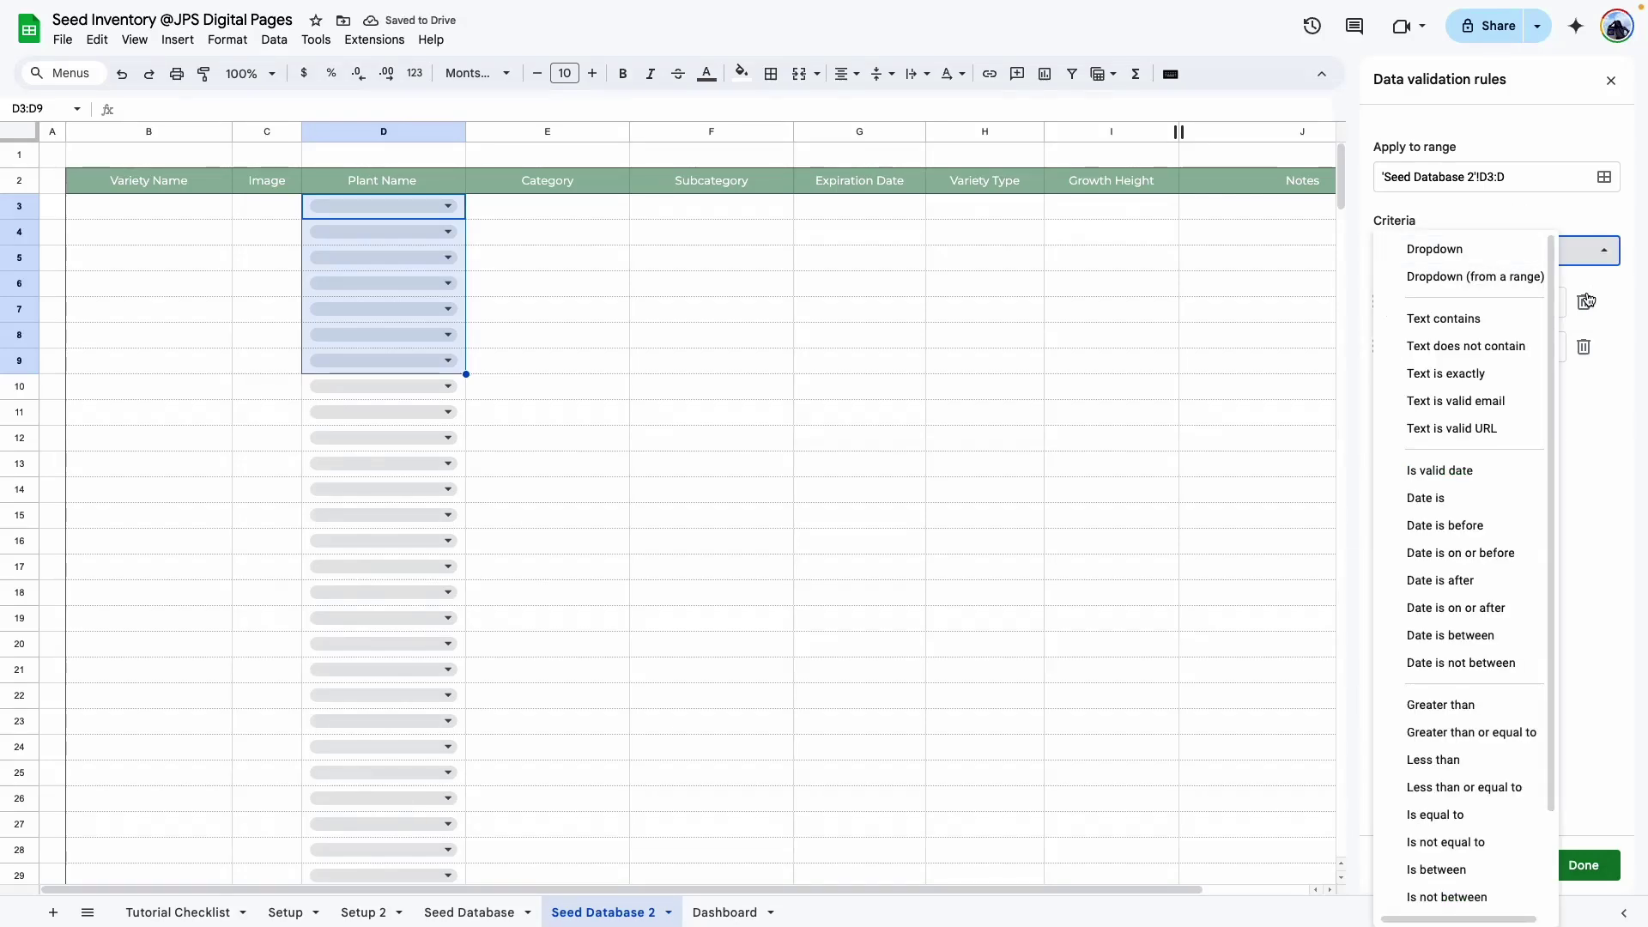
pyautogui.click(1492, 283)
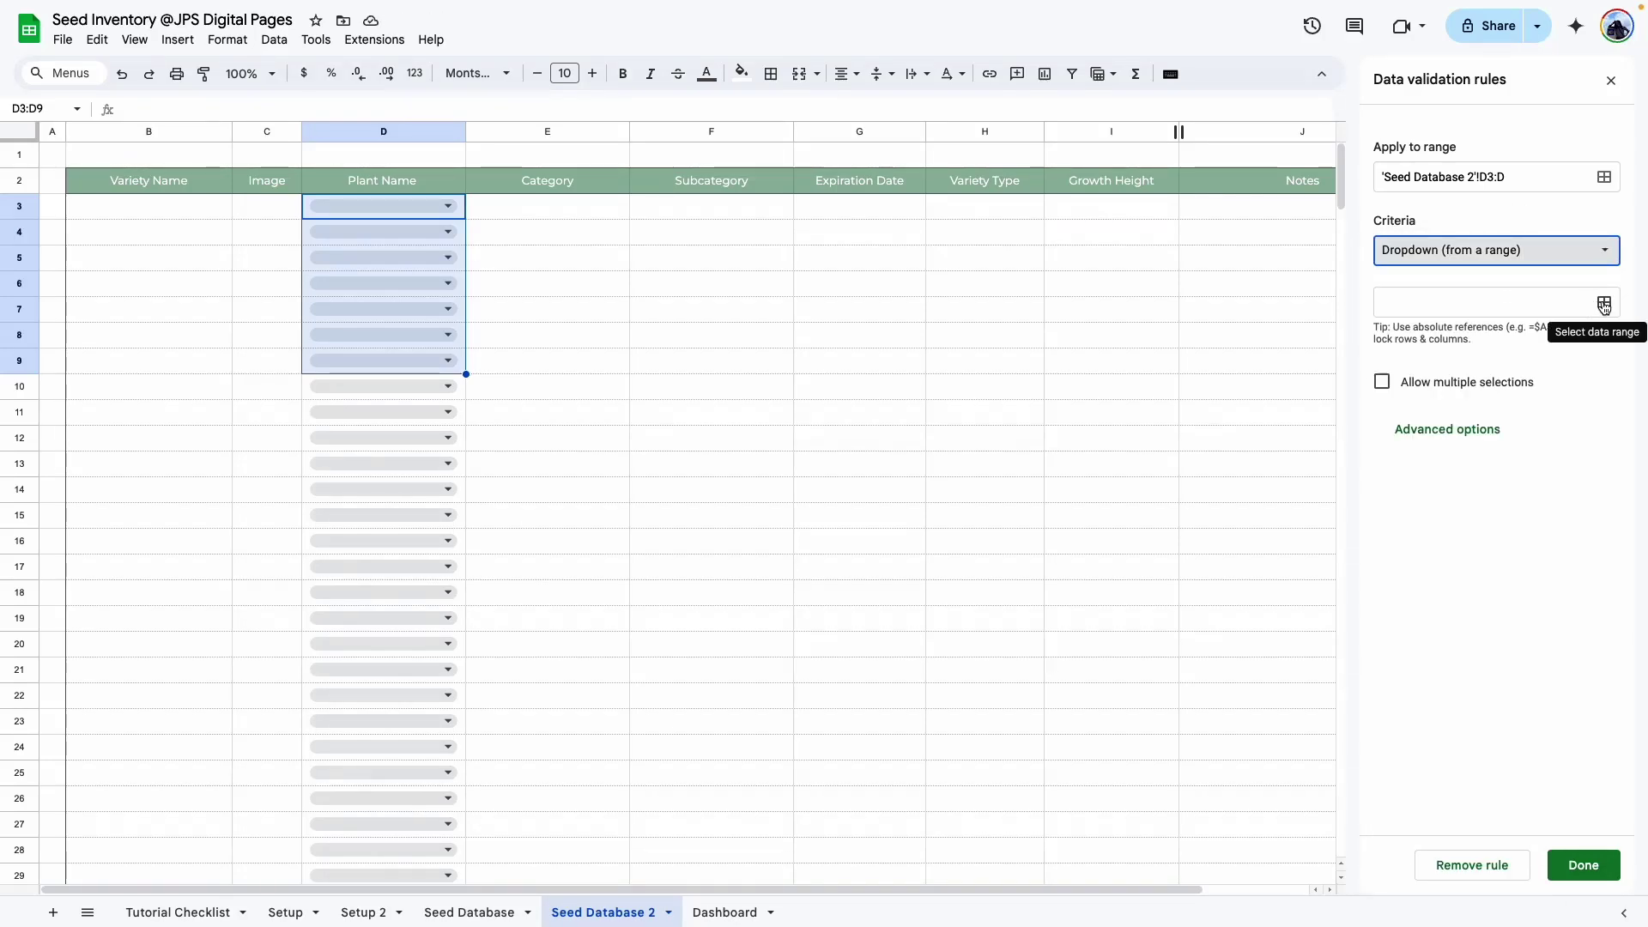
# Use the Plant Name list 'Setup 2'!B3:C34, including its empty rows, as the dropdown's source range.
pyautogui.click(1606, 304)
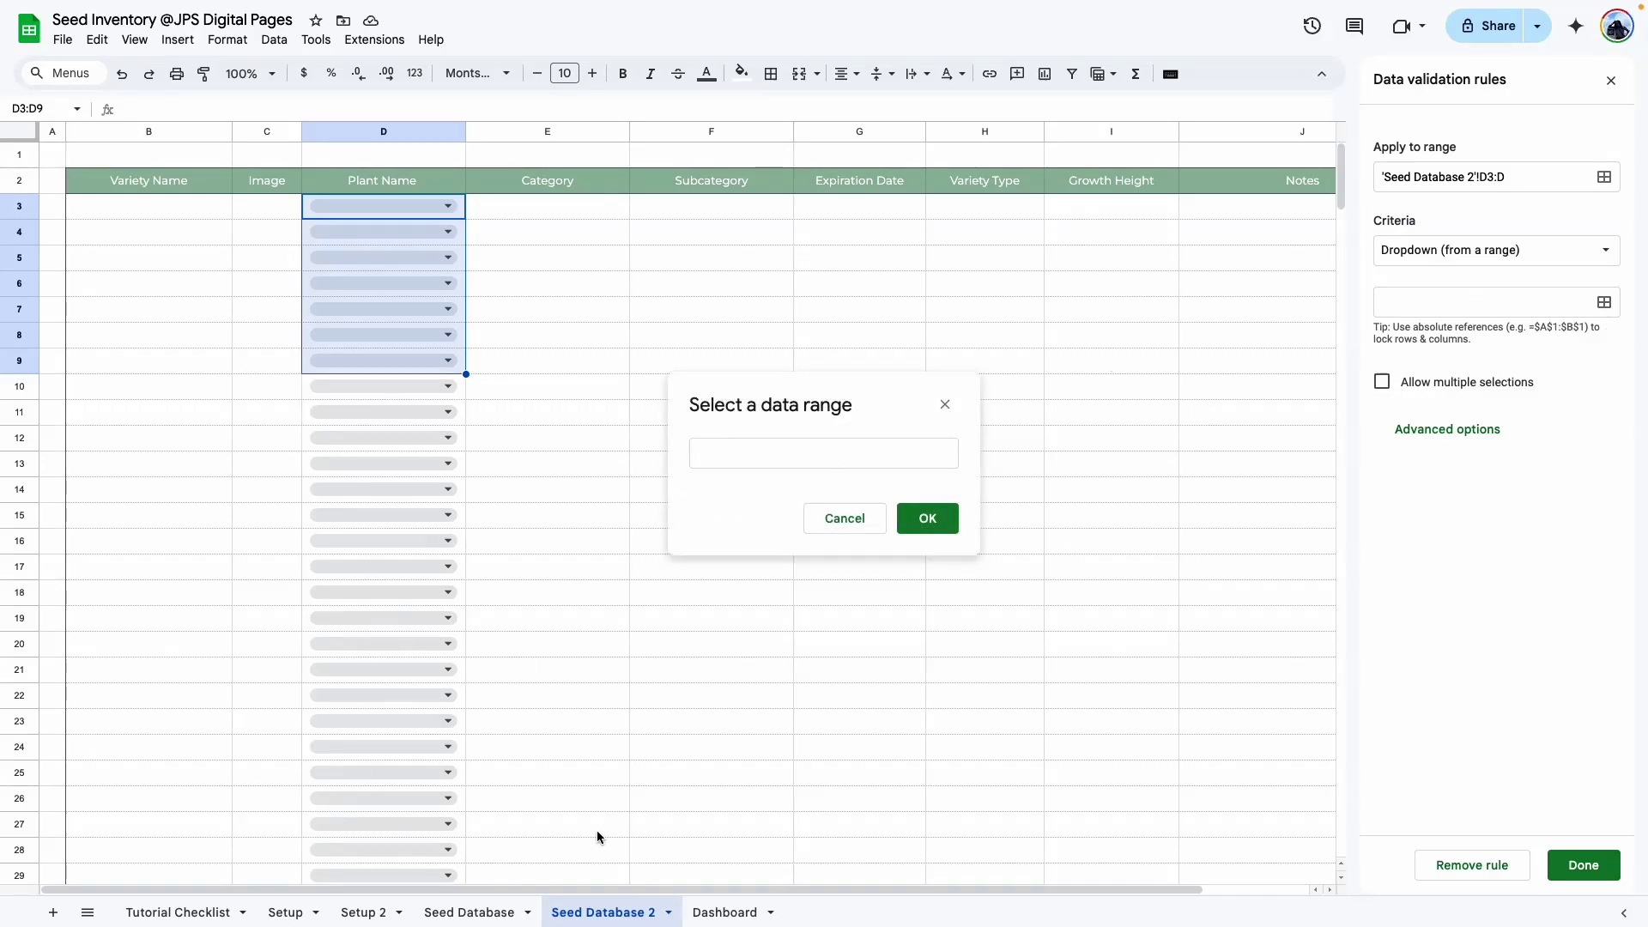
pyautogui.click(376, 913)
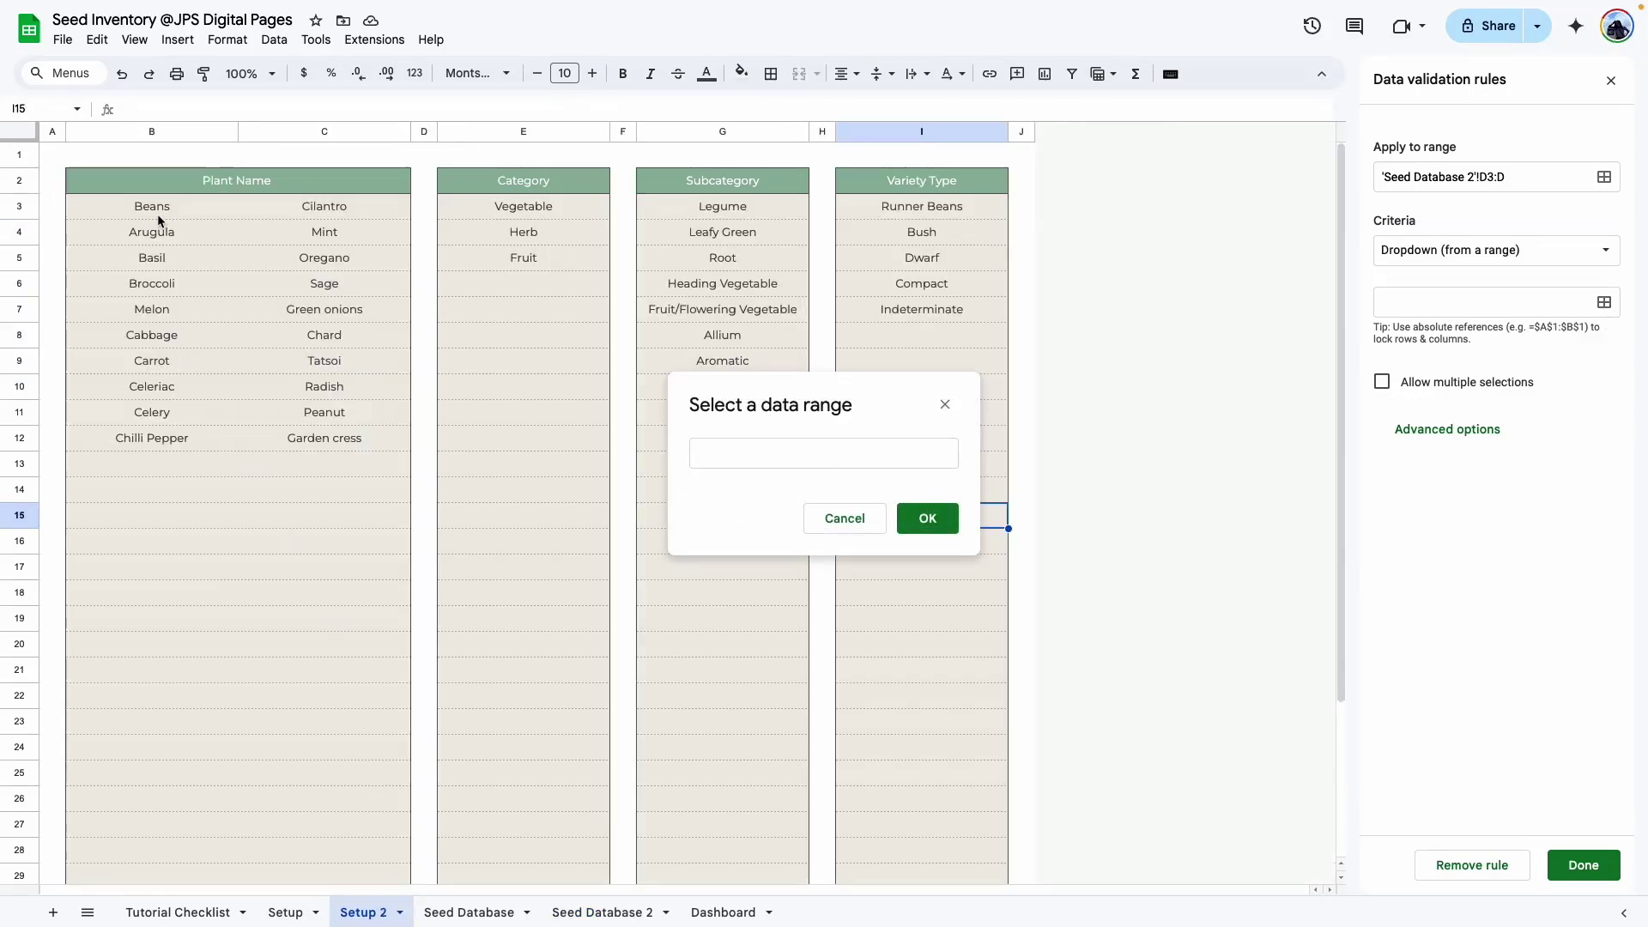
pyautogui.moveTo(155, 206); pyautogui.dragTo(338, 437)
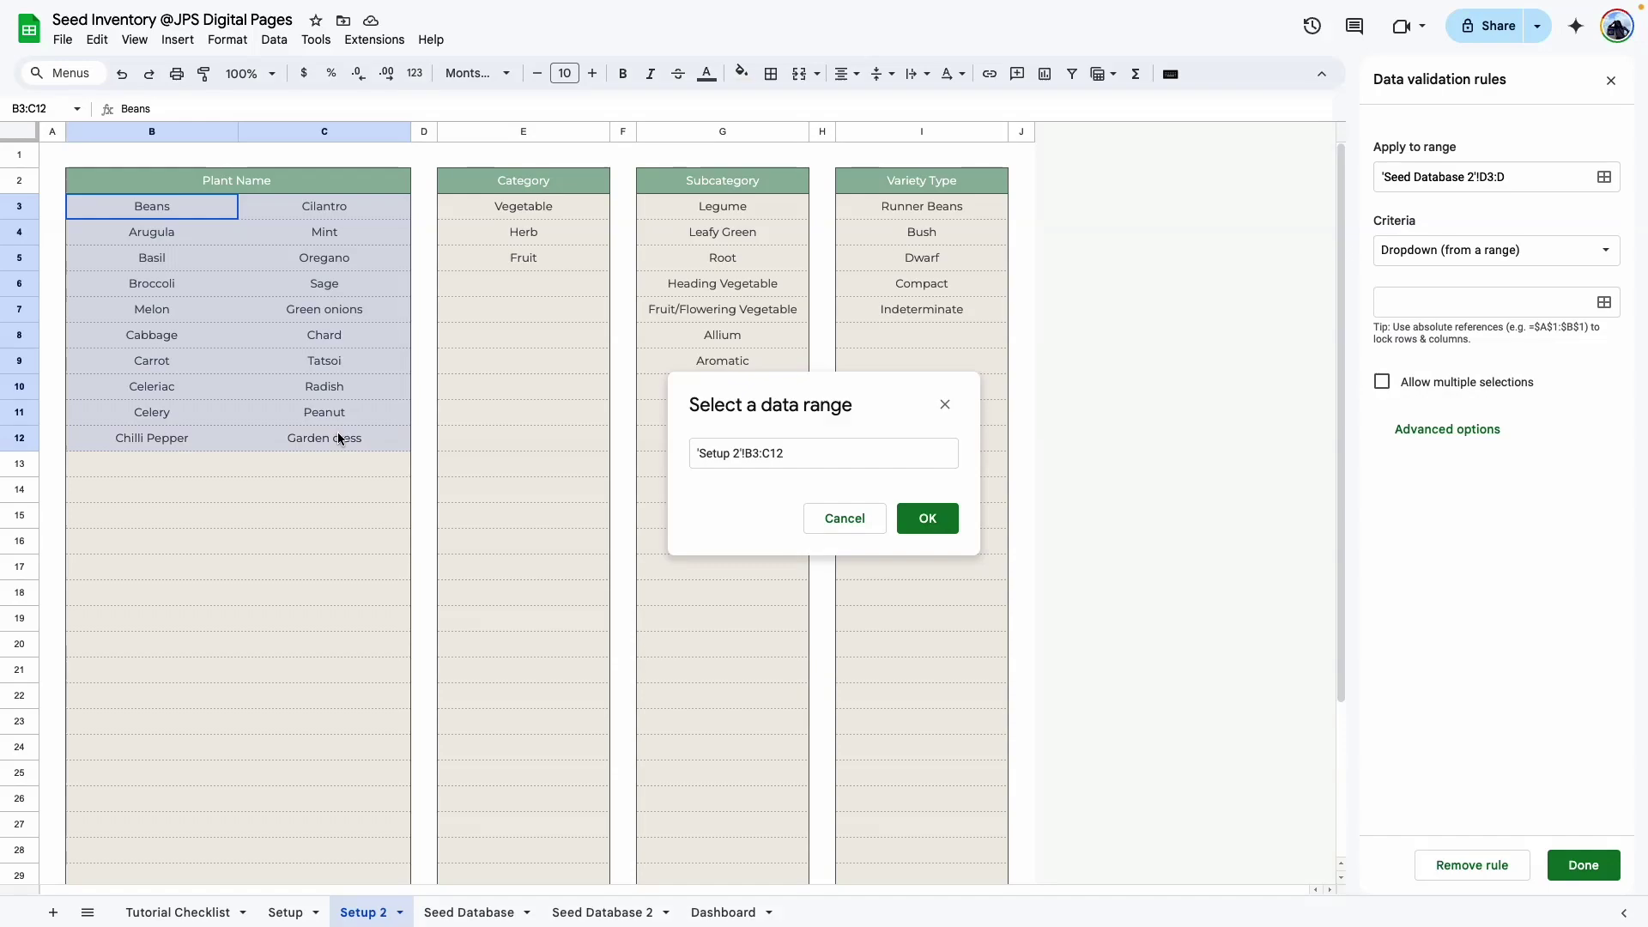
pyautogui.click(198, 309)
pyautogui.moveTo(105, 217); pyautogui.dragTo(344, 515)
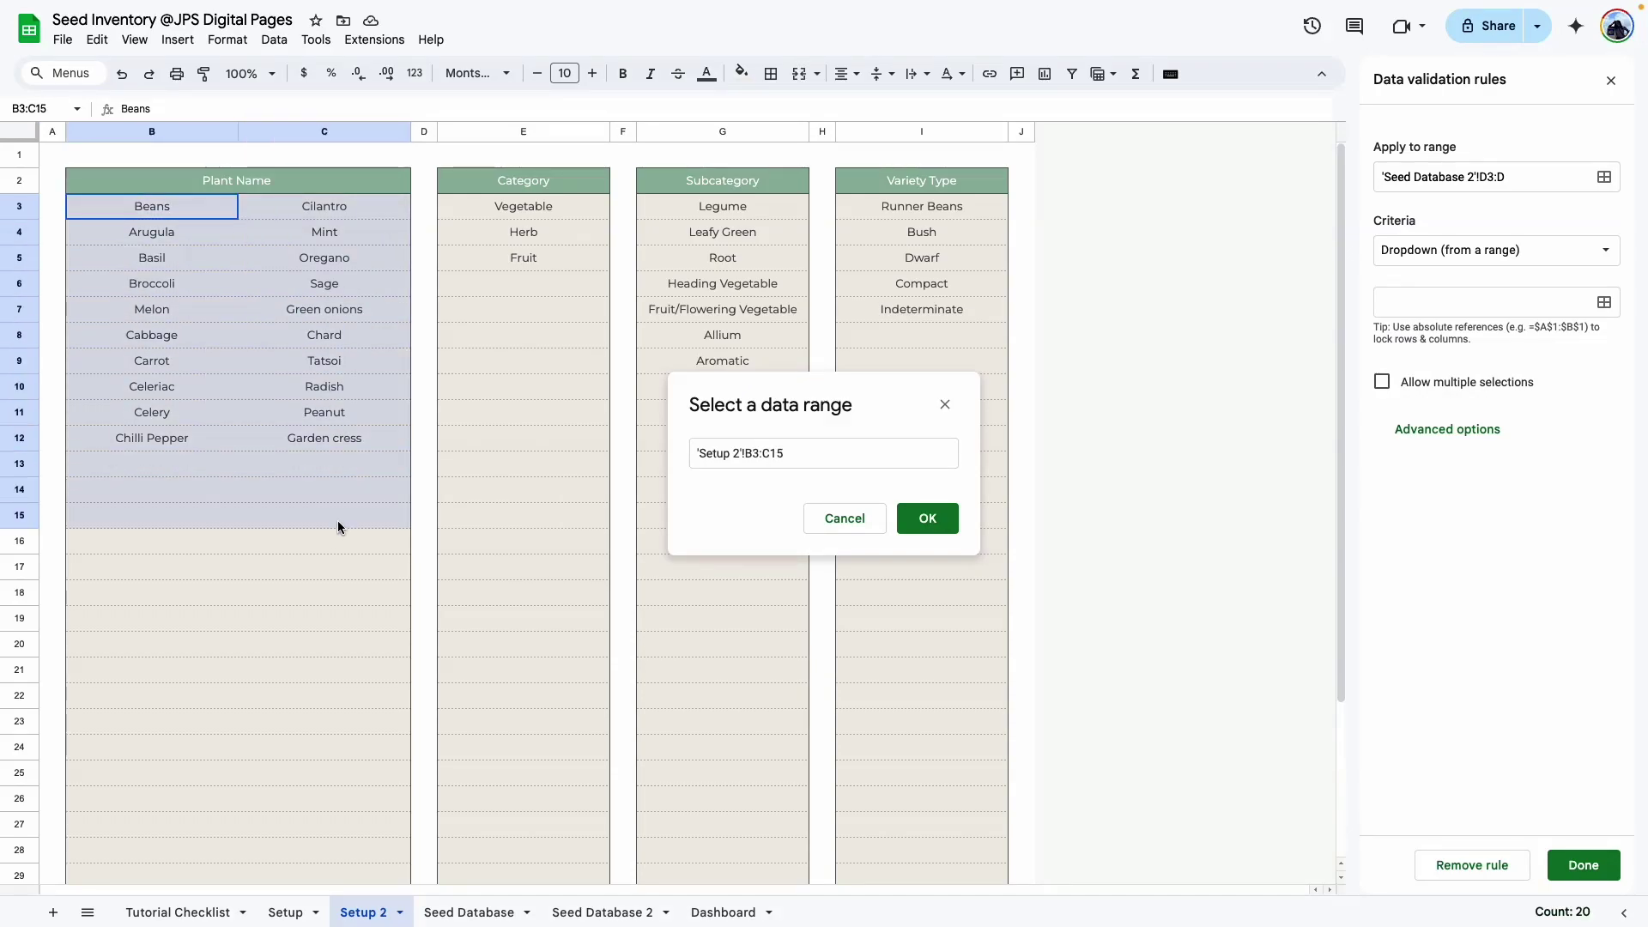
pyautogui.click(203, 426)
pyautogui.moveTo(99, 207); pyautogui.dragTo(343, 803)
pyautogui.scroll(3, 471, 354)
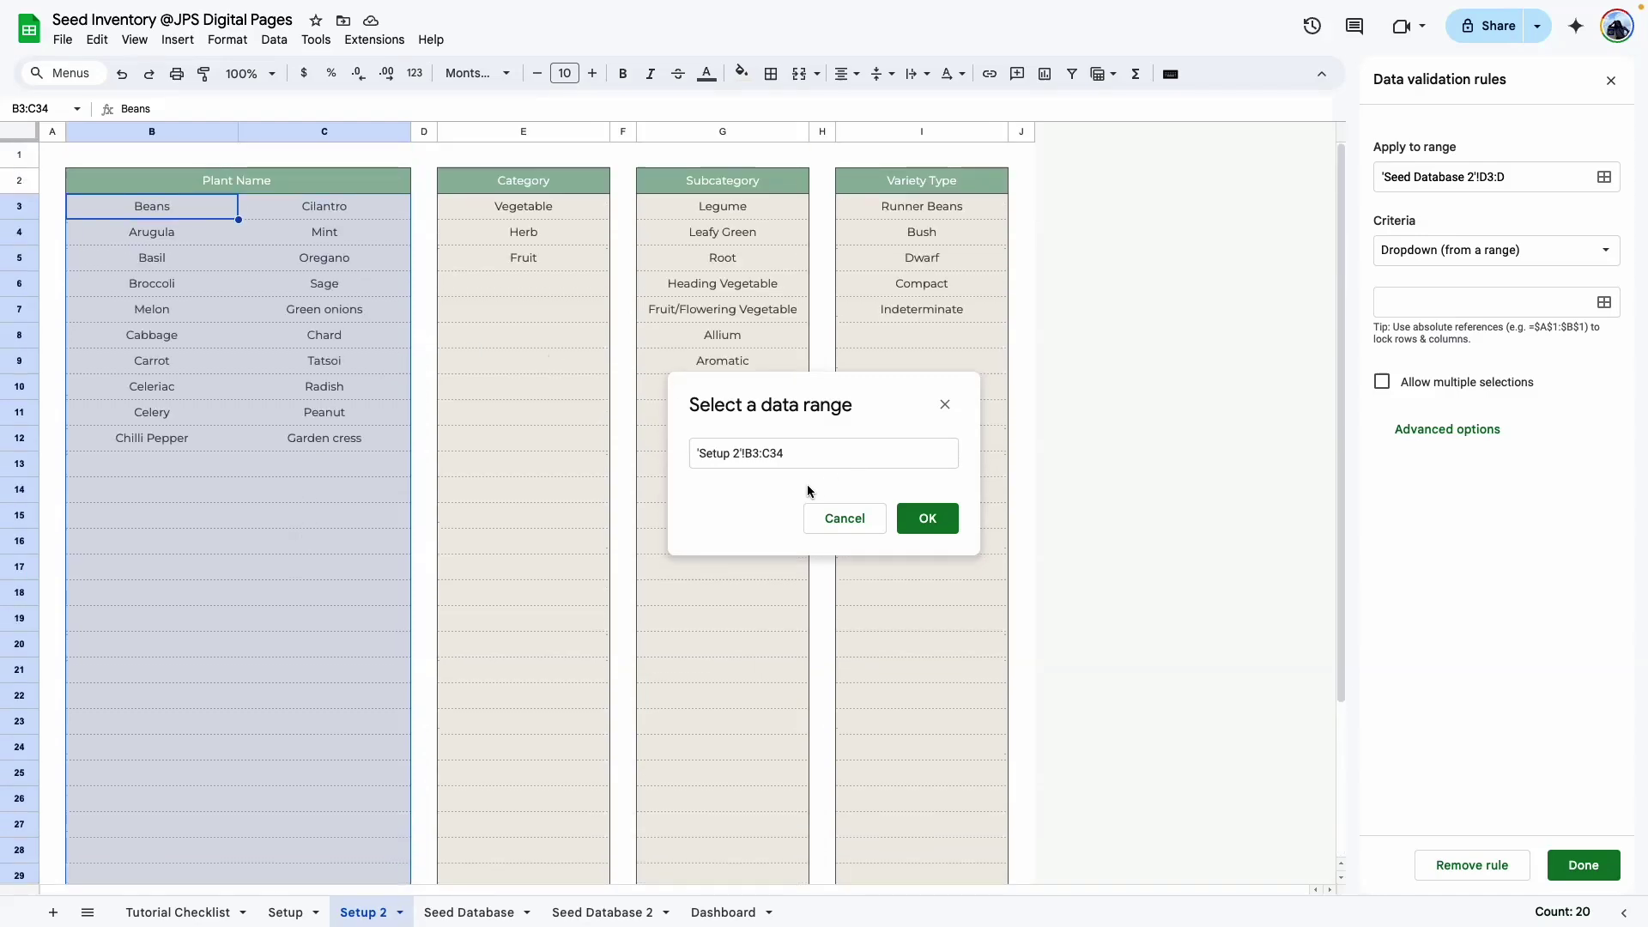
pyautogui.click(928, 520)
# Expand the Plant Name rule's advanced options, keep the Chip display style, and save the rule.
pyautogui.scroll(-6, 1533, 580)
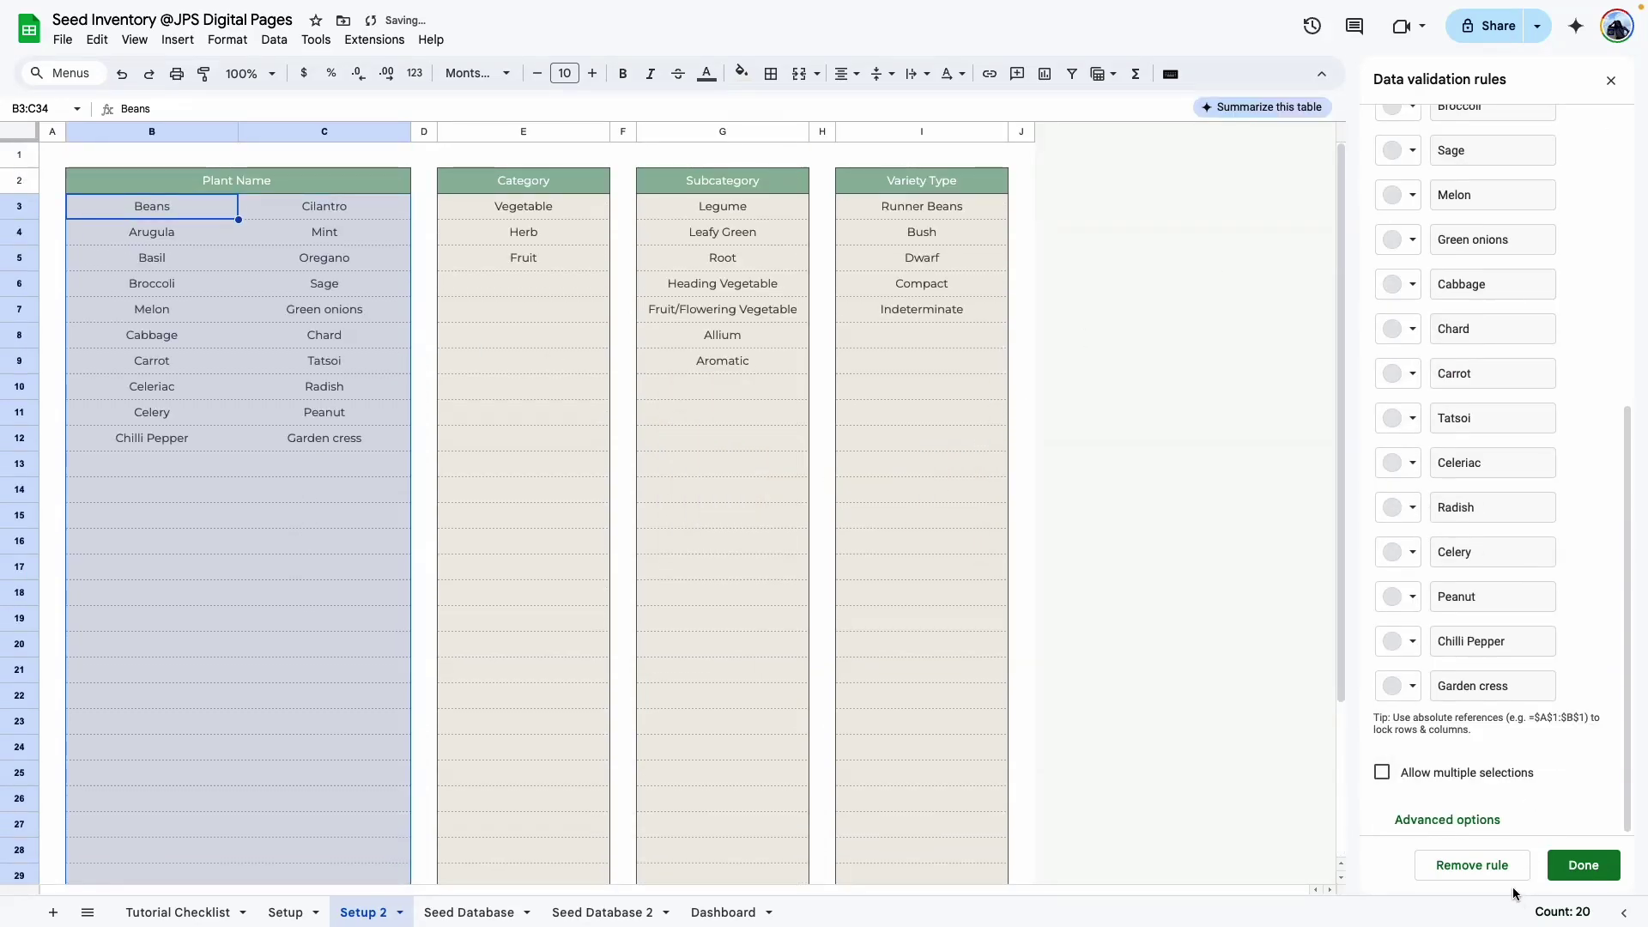
pyautogui.click(1445, 820)
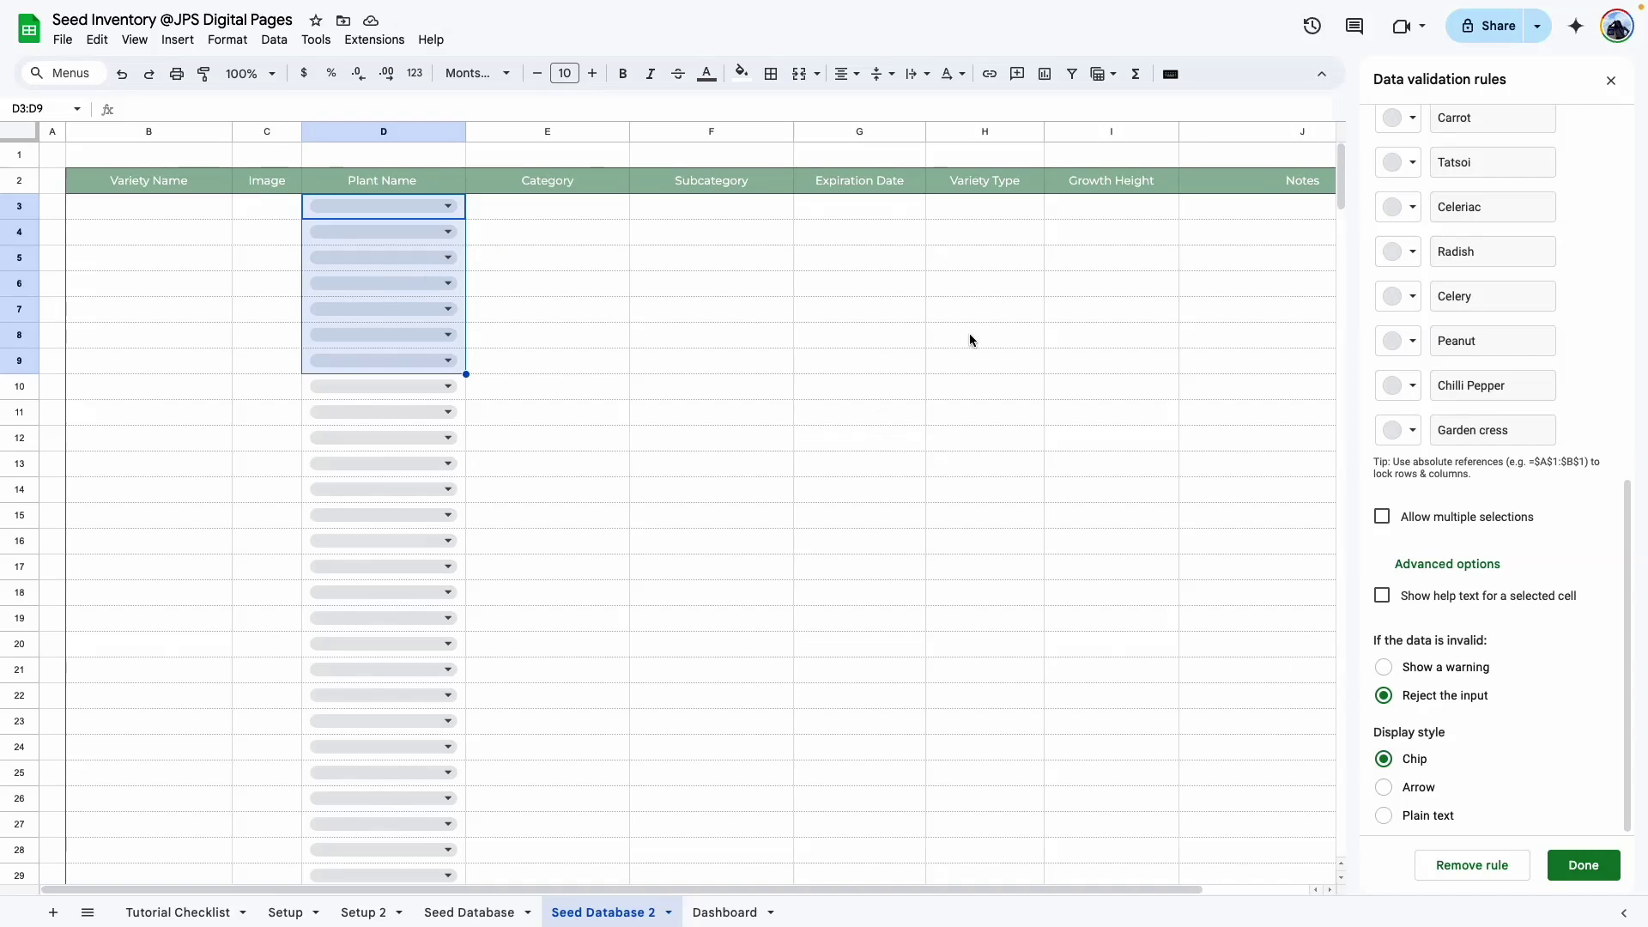
pyautogui.click(1584, 864)
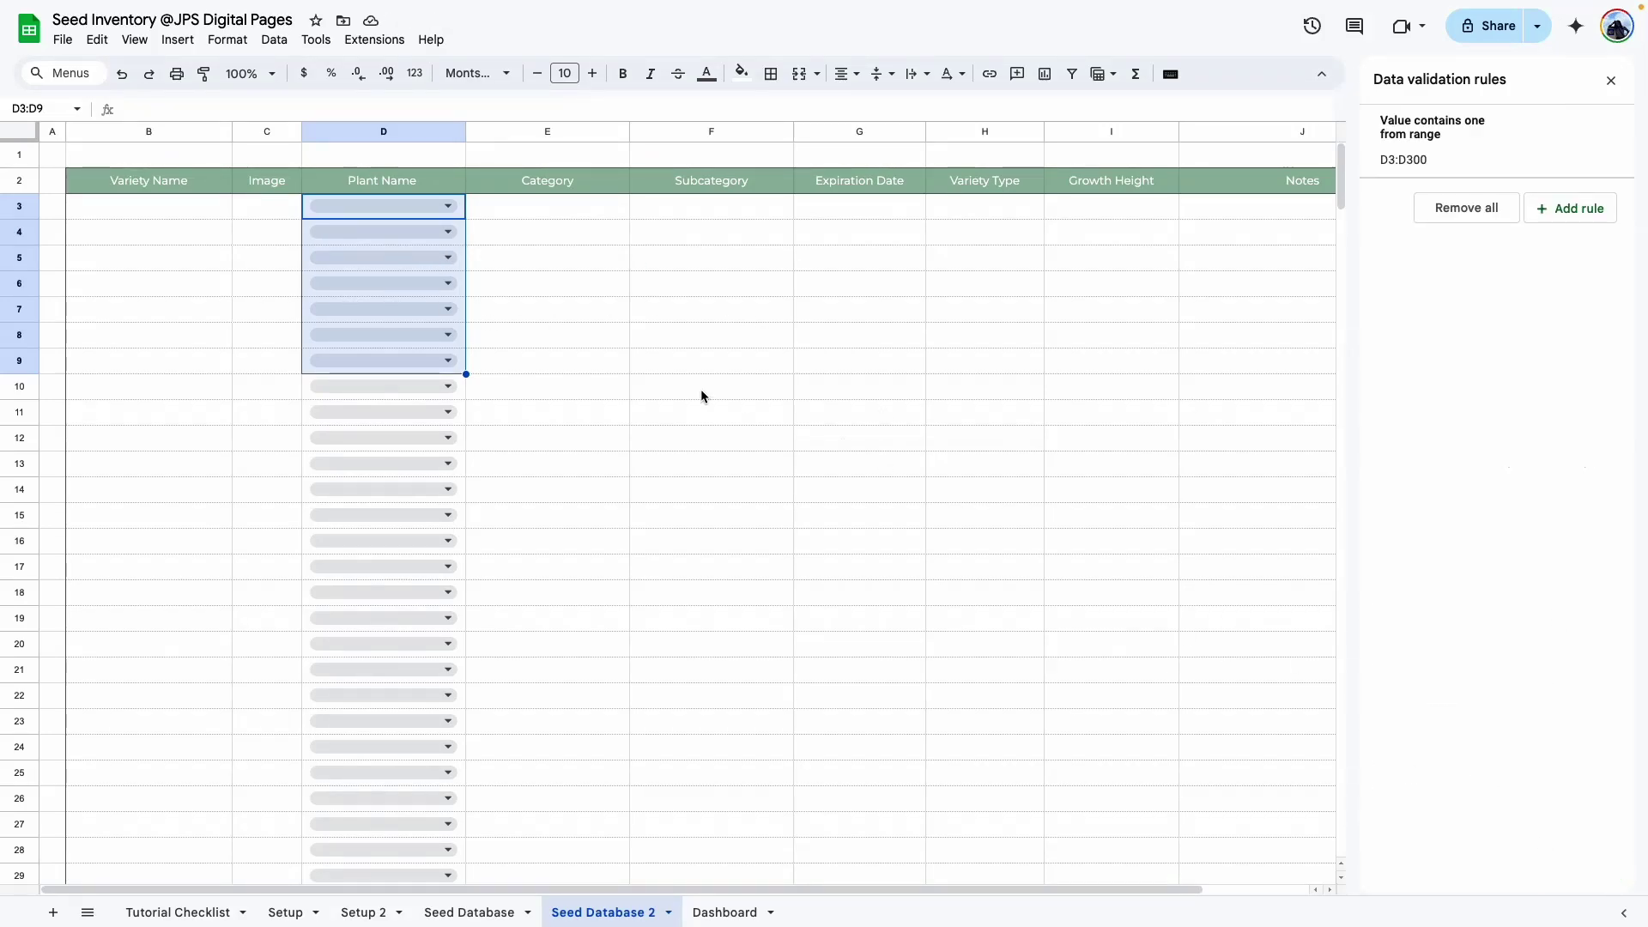
pyautogui.click(701, 389)
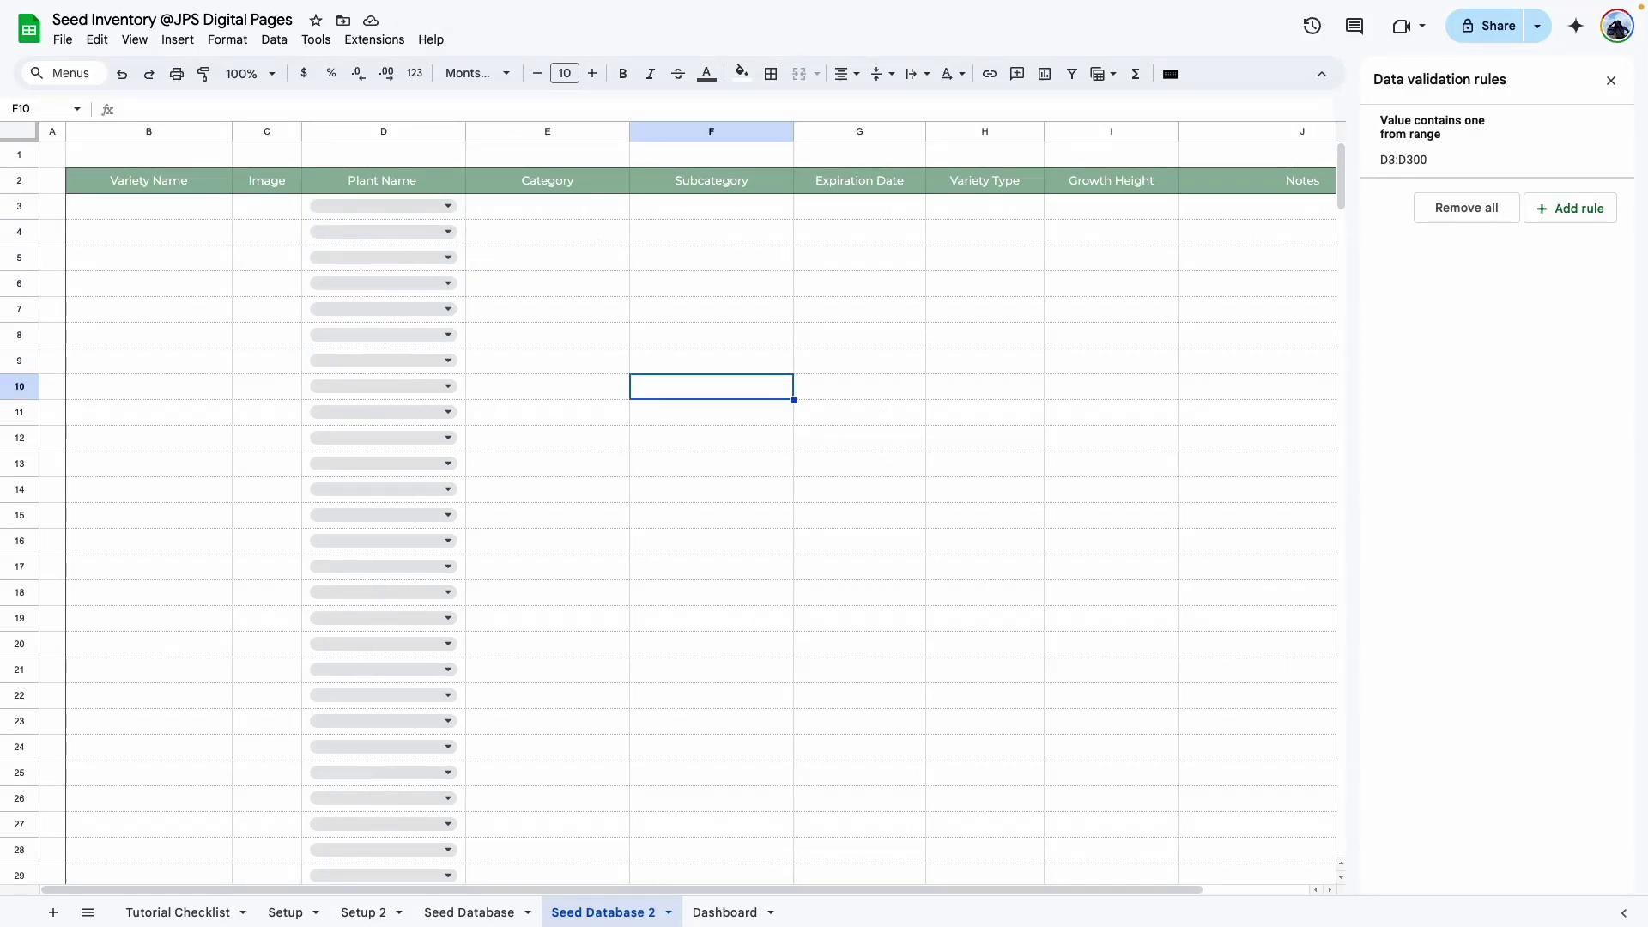
# Add a data validation rule to the Category column, covering E3:E, with the criteria Dropdown (from a range).
pyautogui.moveTo(575, 208); pyautogui.dragTo(566, 501)
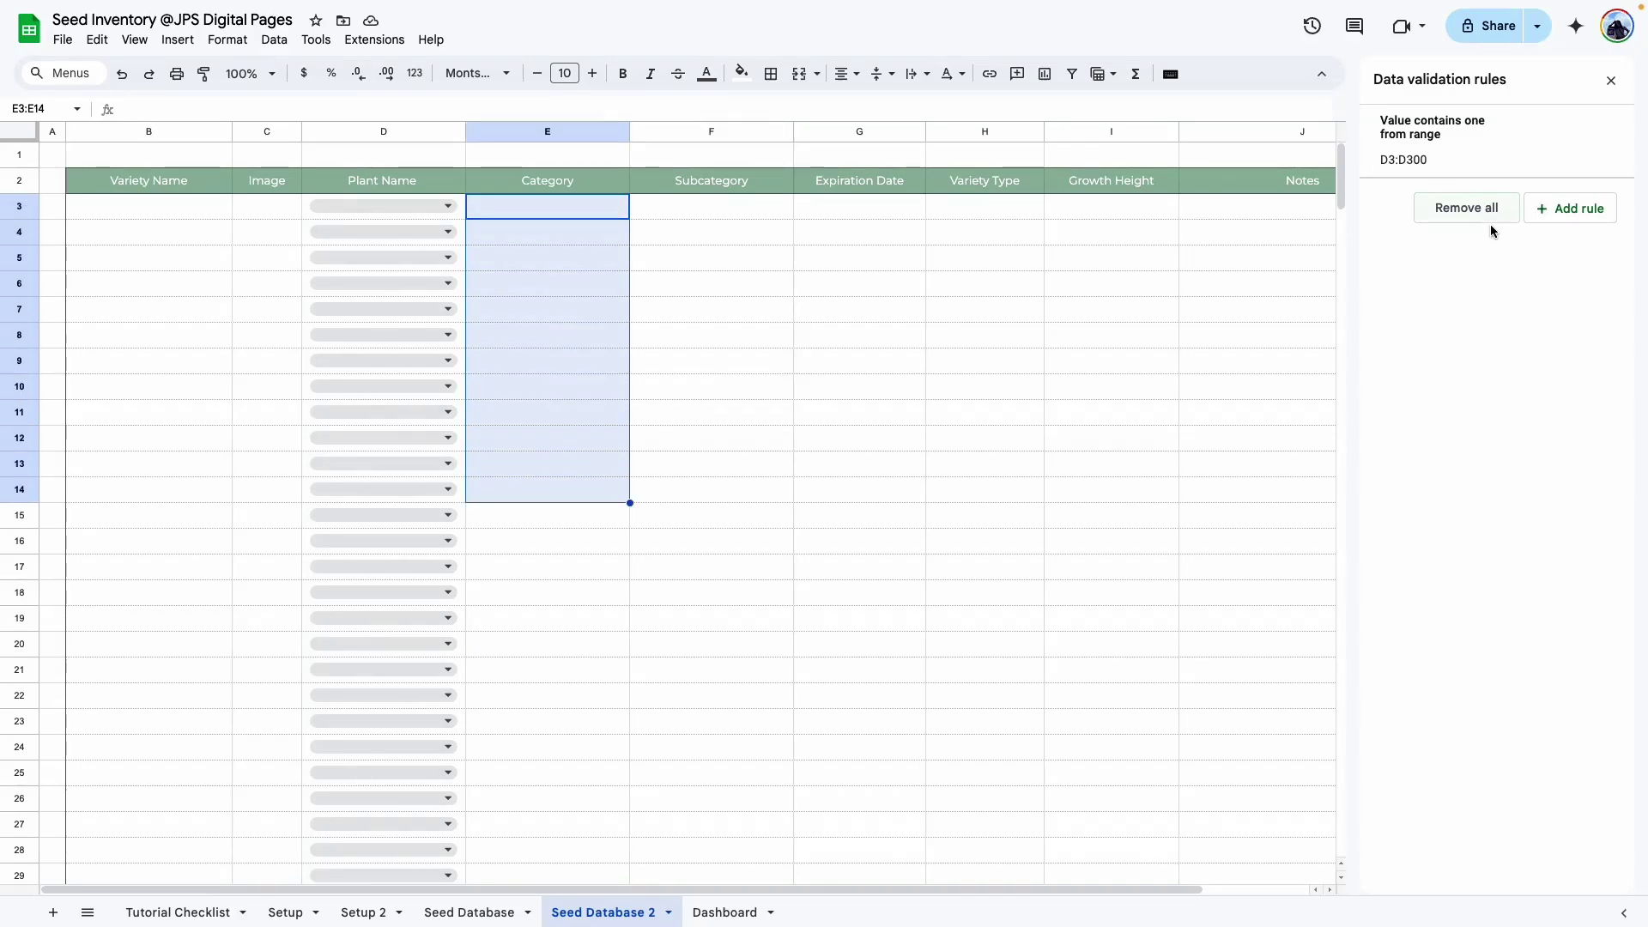
pyautogui.click(1583, 210)
pyautogui.click(1512, 177)
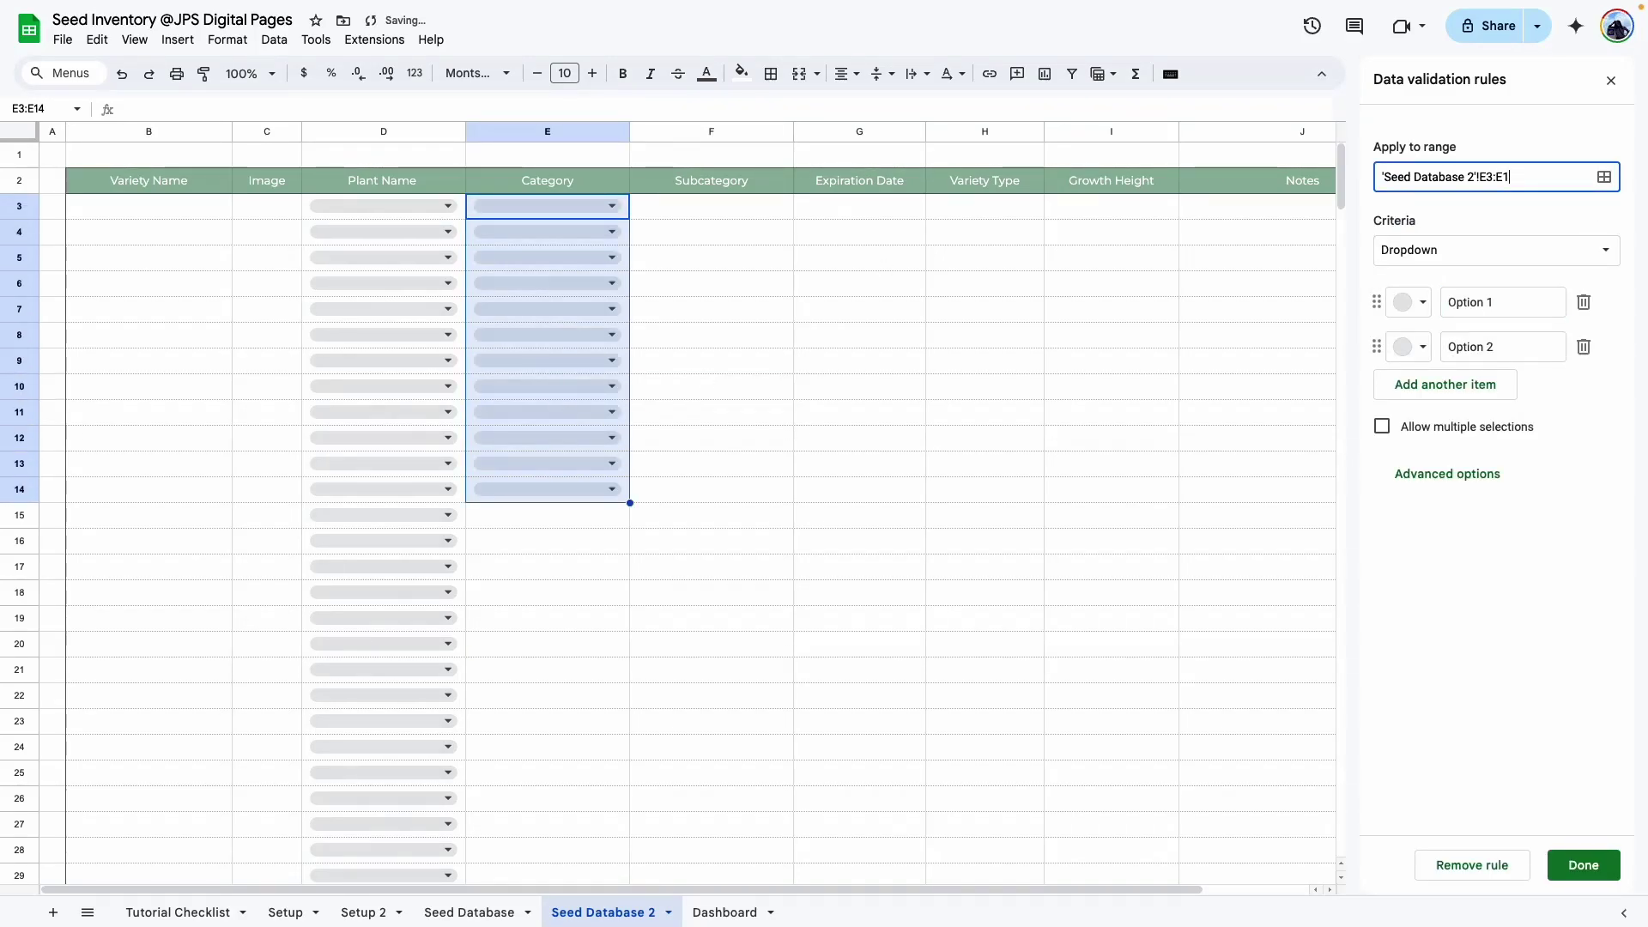
pyautogui.click(1531, 251)
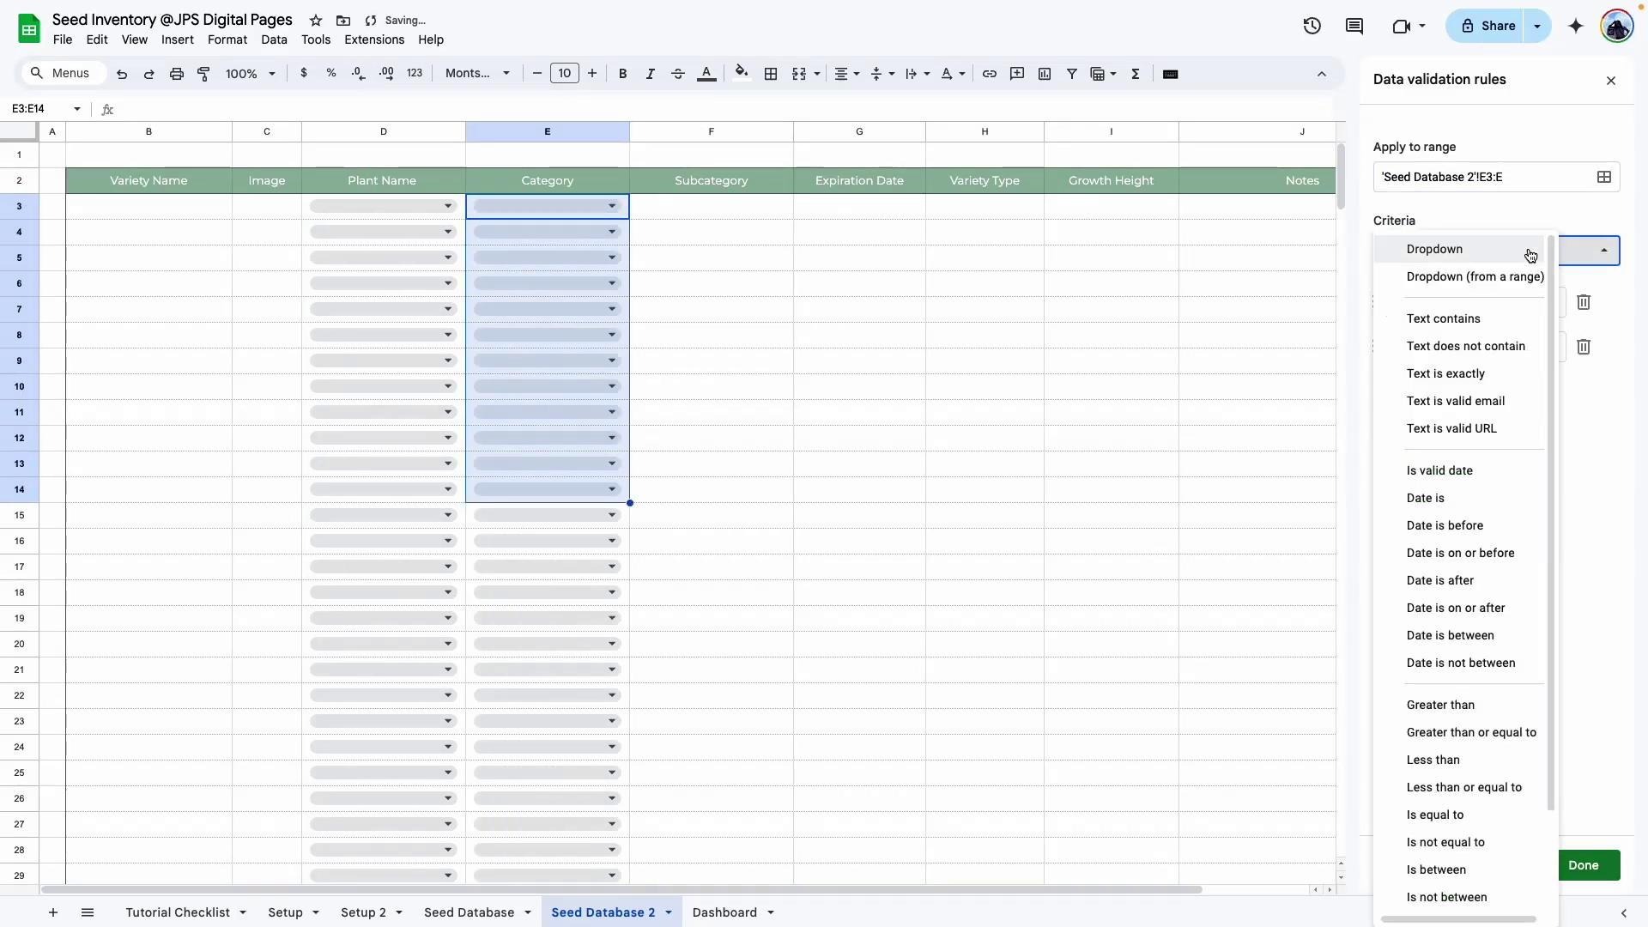
pyautogui.click(1471, 276)
# Use the Category list 'Setup 2'!E3:E34, including its empty rows, as the dropdown's source range and save the rule.
pyautogui.click(1604, 302)
pyautogui.click(363, 912)
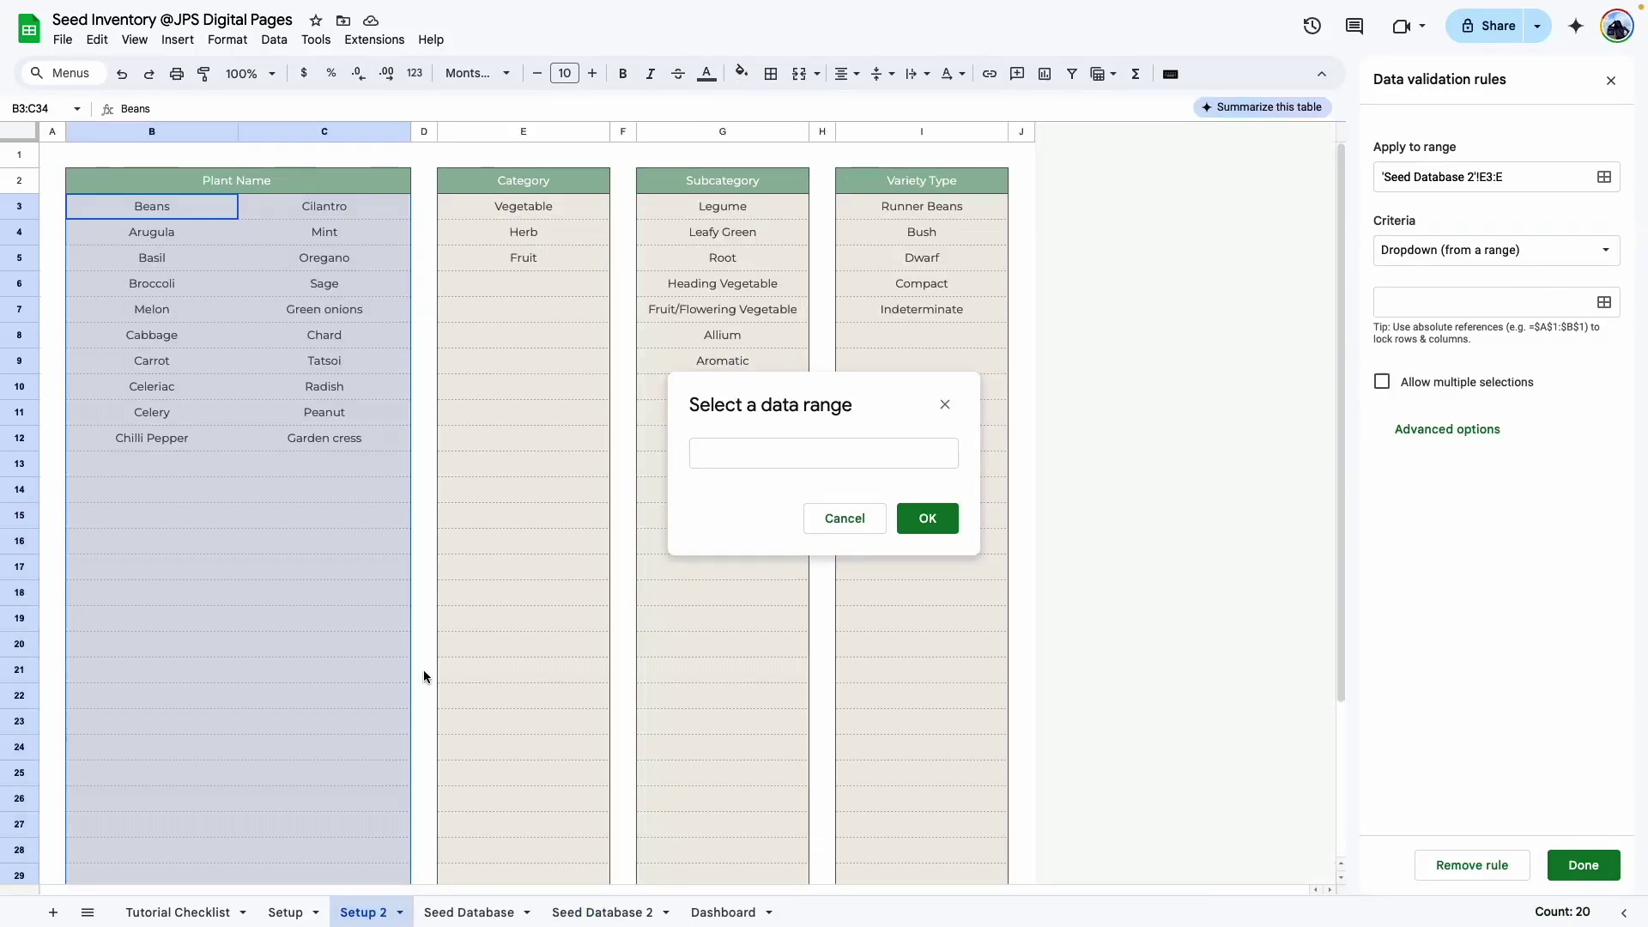
pyautogui.moveTo(542, 208); pyautogui.dragTo(537, 778)
pyautogui.moveTo(536, 778); pyautogui.dragTo(536, 800)
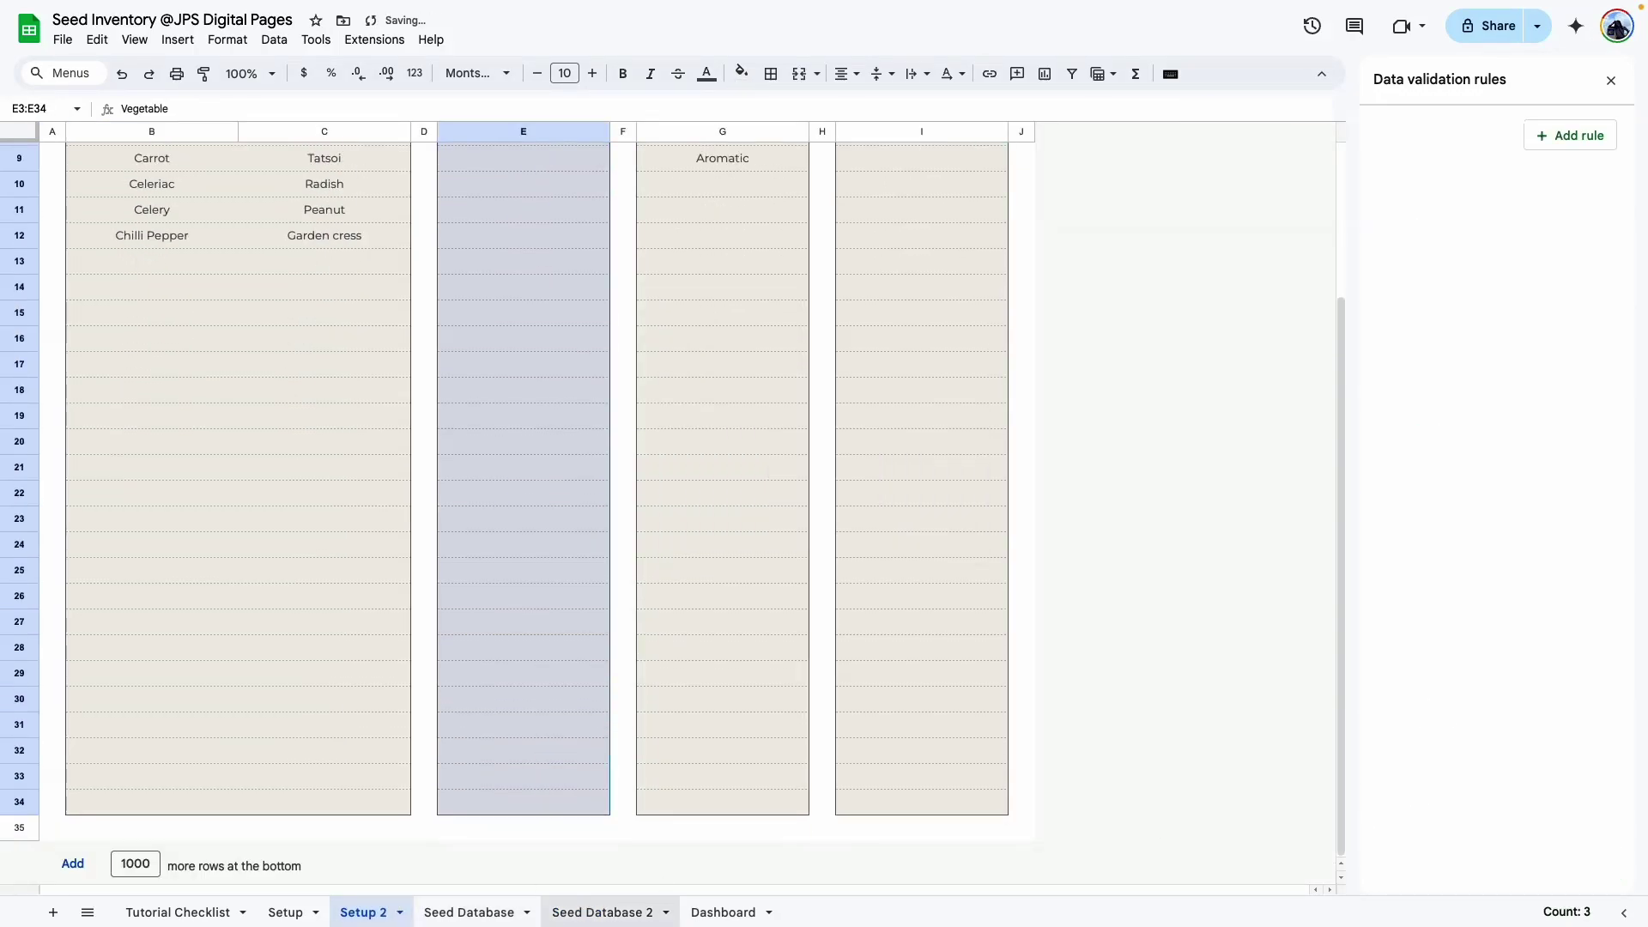
# Add a Dropdown (from a range) rule to the Subcategory column on Seed Database 2, covering F3:F and sourced from 'Setup 2'!G3:G34.
pyautogui.click(594, 914)
pyautogui.moveTo(715, 214); pyautogui.dragTo(733, 447)
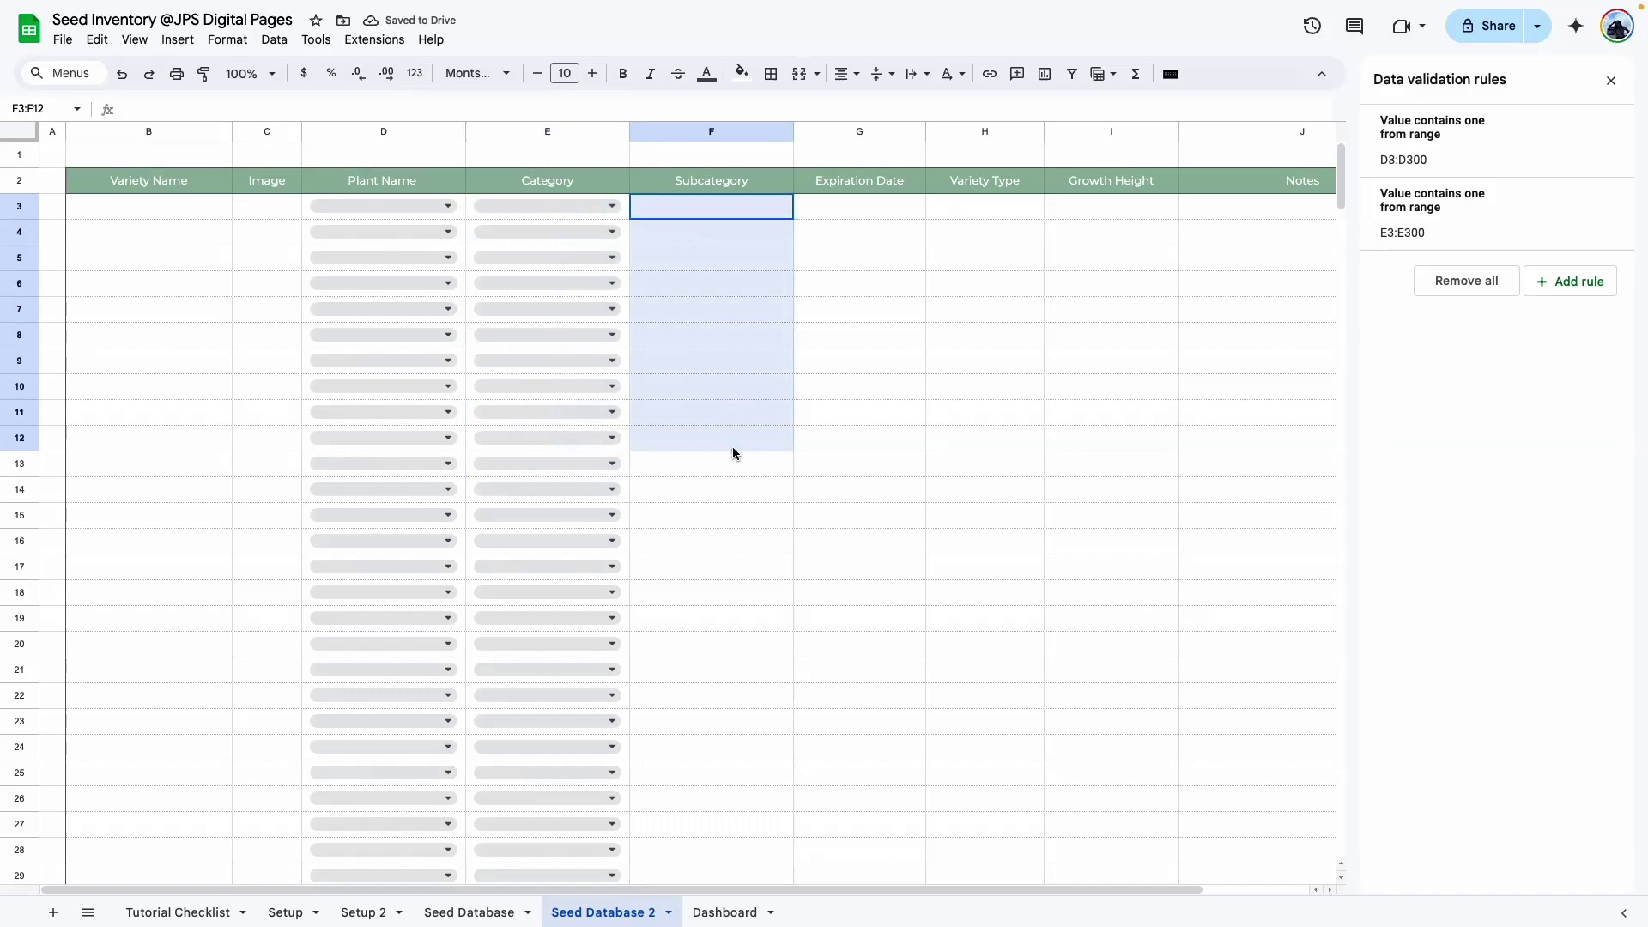
pyautogui.click(1565, 283)
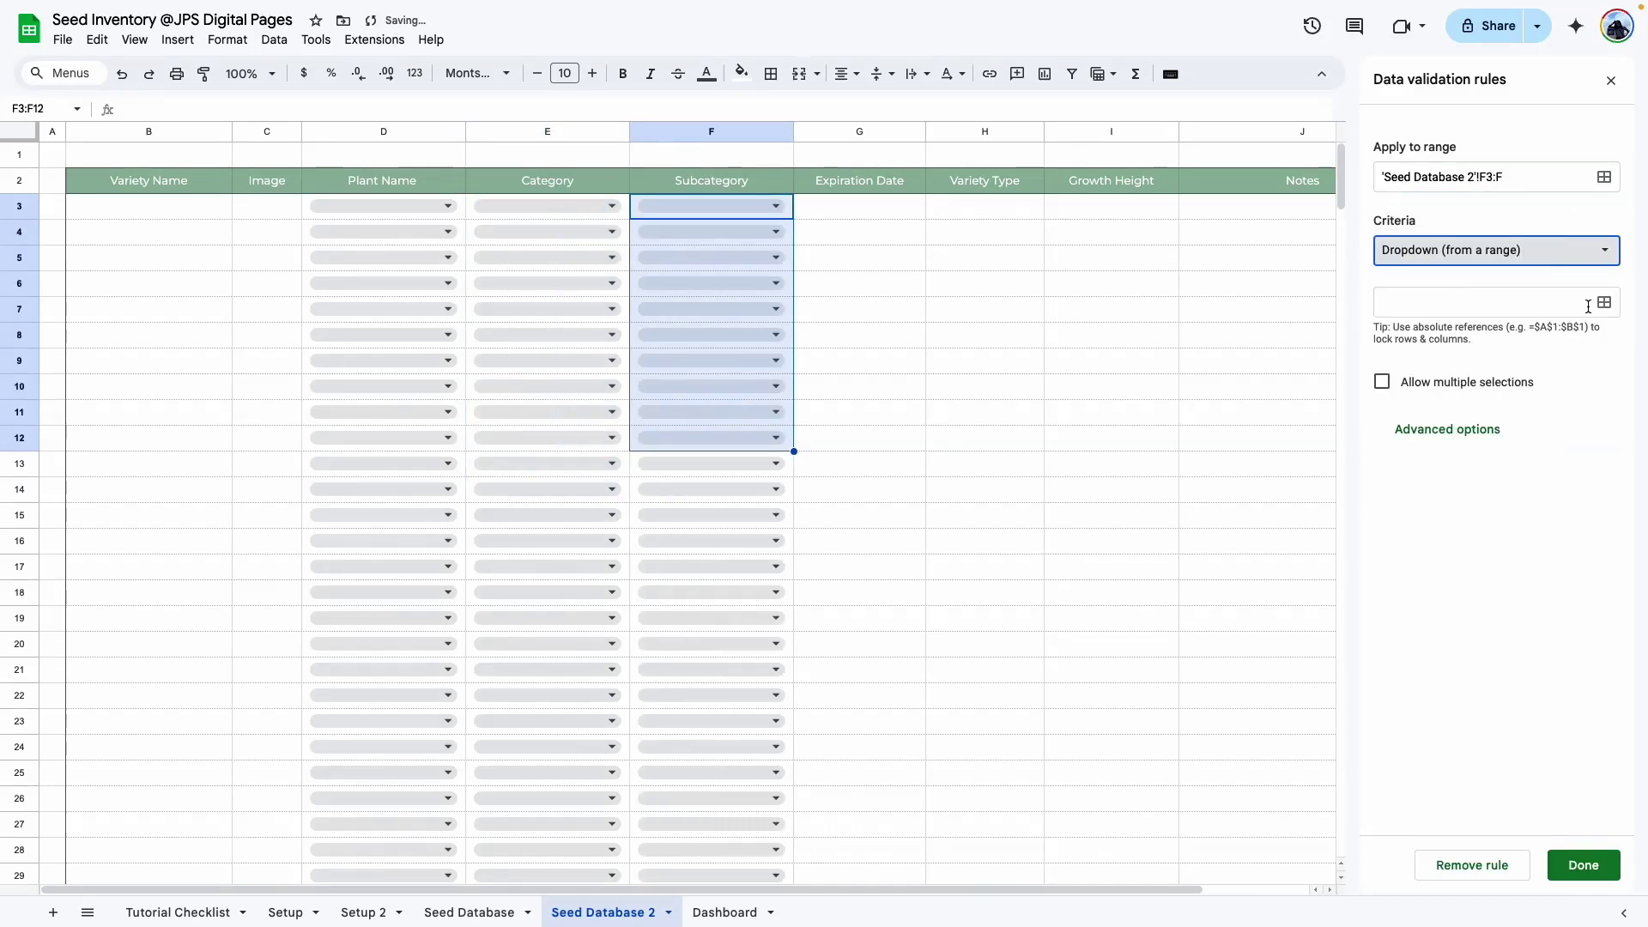
pyautogui.click(1604, 303)
pyautogui.click(388, 910)
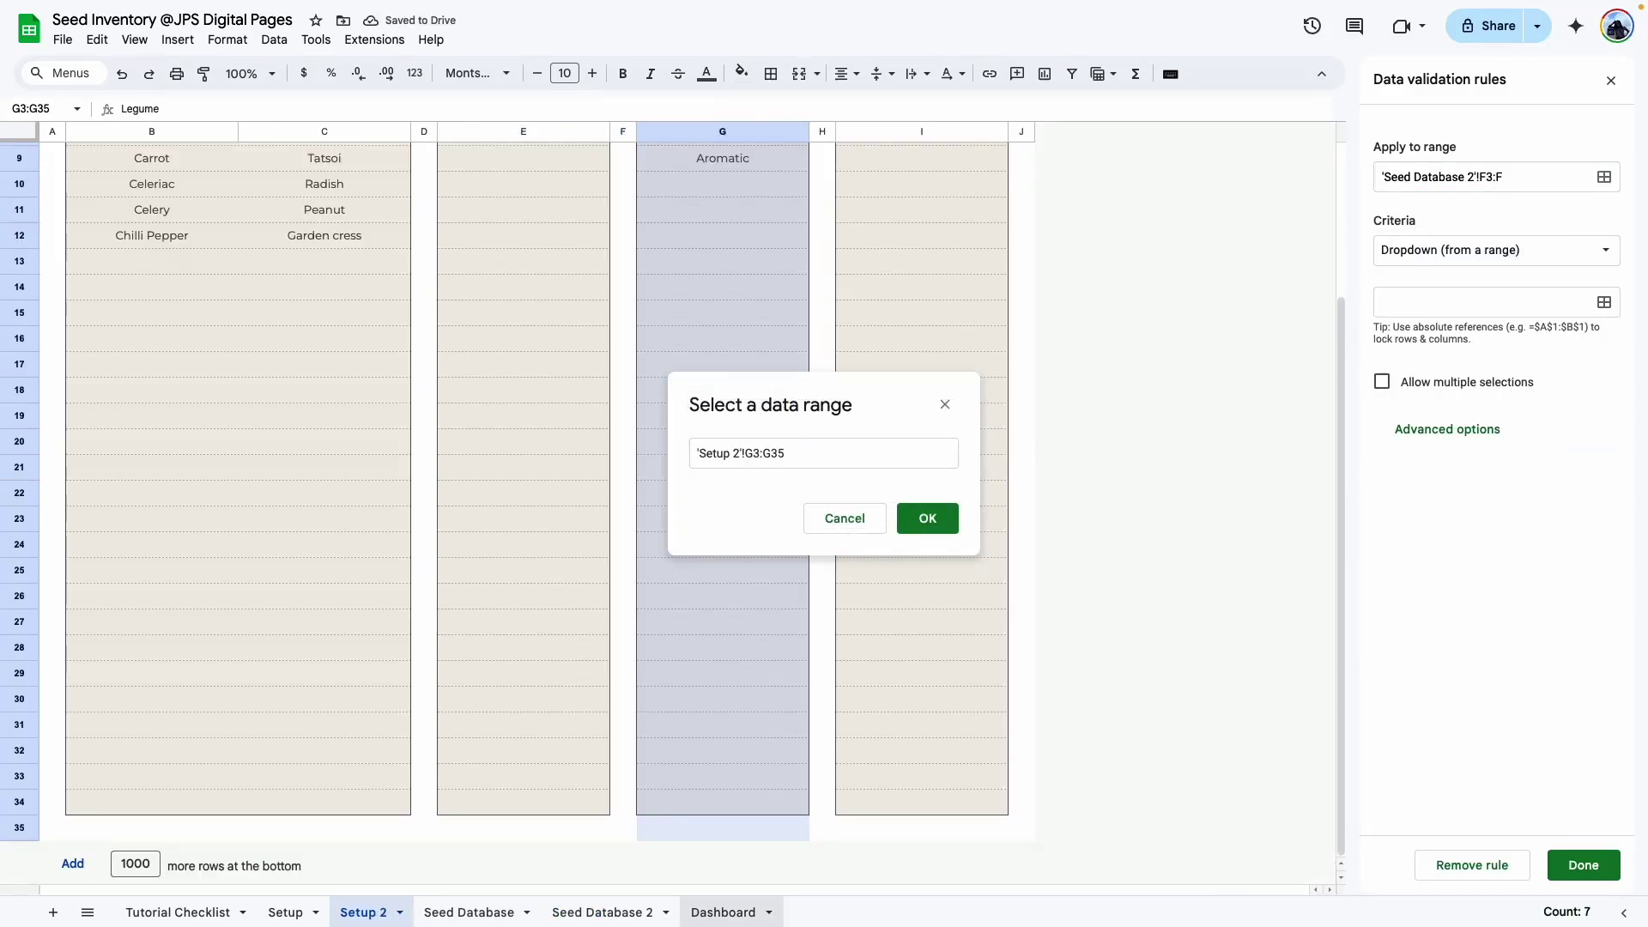
pyautogui.moveTo(731, 910); pyautogui.dragTo(767, 798)
pyautogui.click(948, 528)
pyautogui.click(1576, 865)
# Fill row 3 of Seed Database 2 from the dropdowns with Beans, Vegetable and Legume.
pyautogui.click(601, 913)
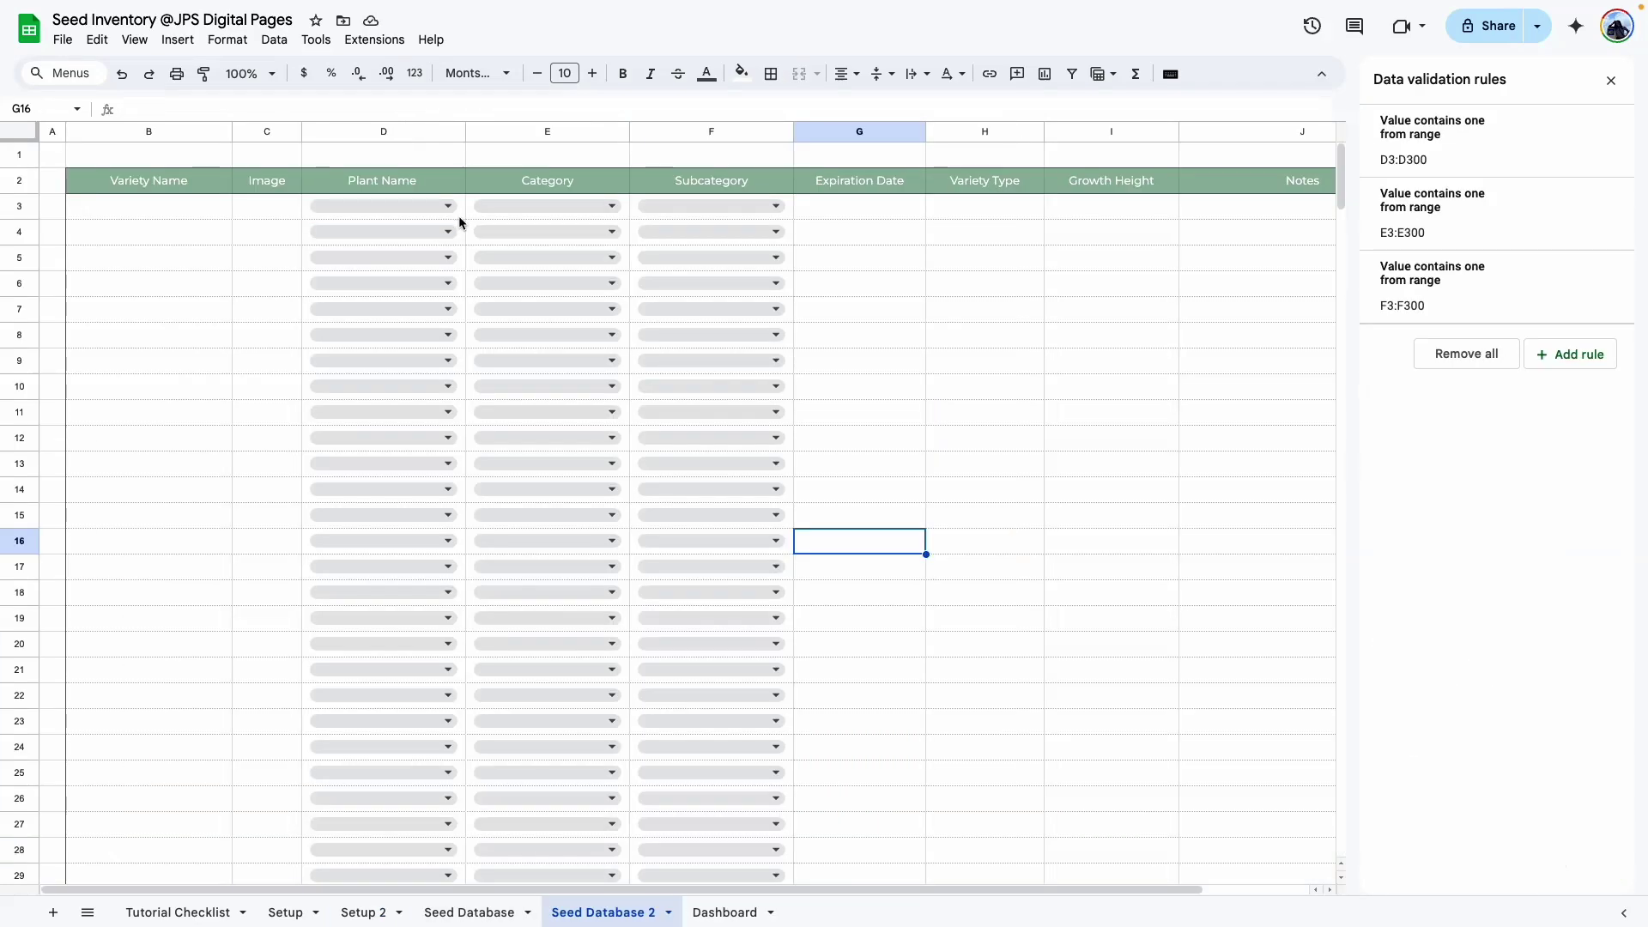
pyautogui.click(456, 213)
pyautogui.click(345, 233)
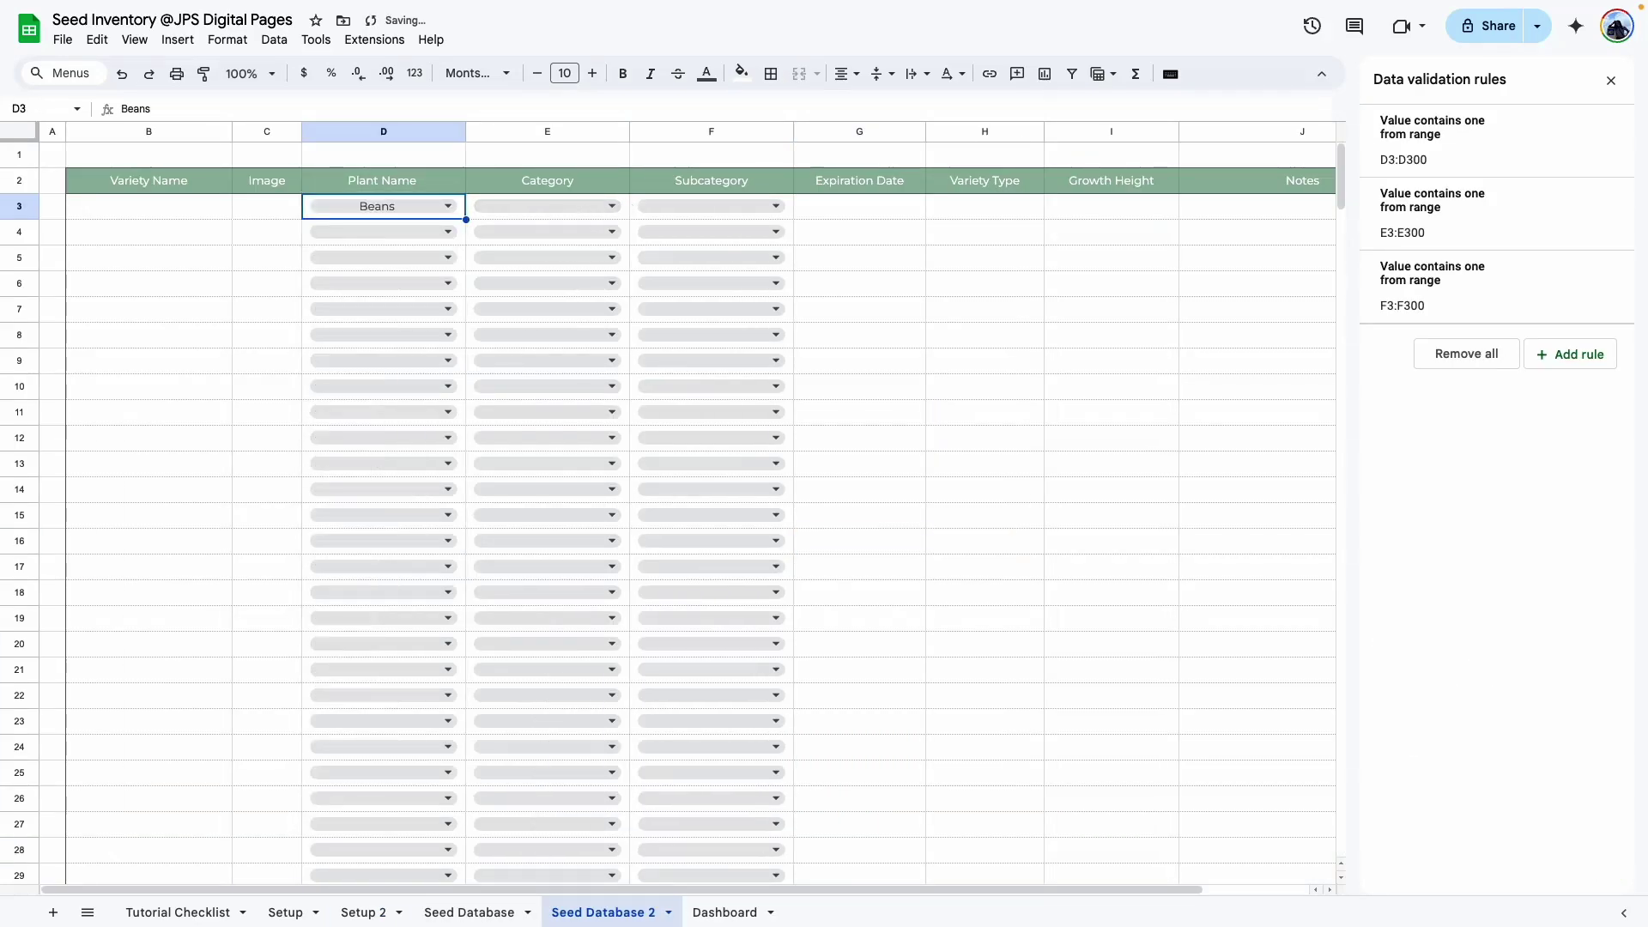
pyautogui.click(584, 209)
pyautogui.click(572, 236)
pyautogui.click(745, 206)
pyautogui.click(703, 237)
pyautogui.click(893, 328)
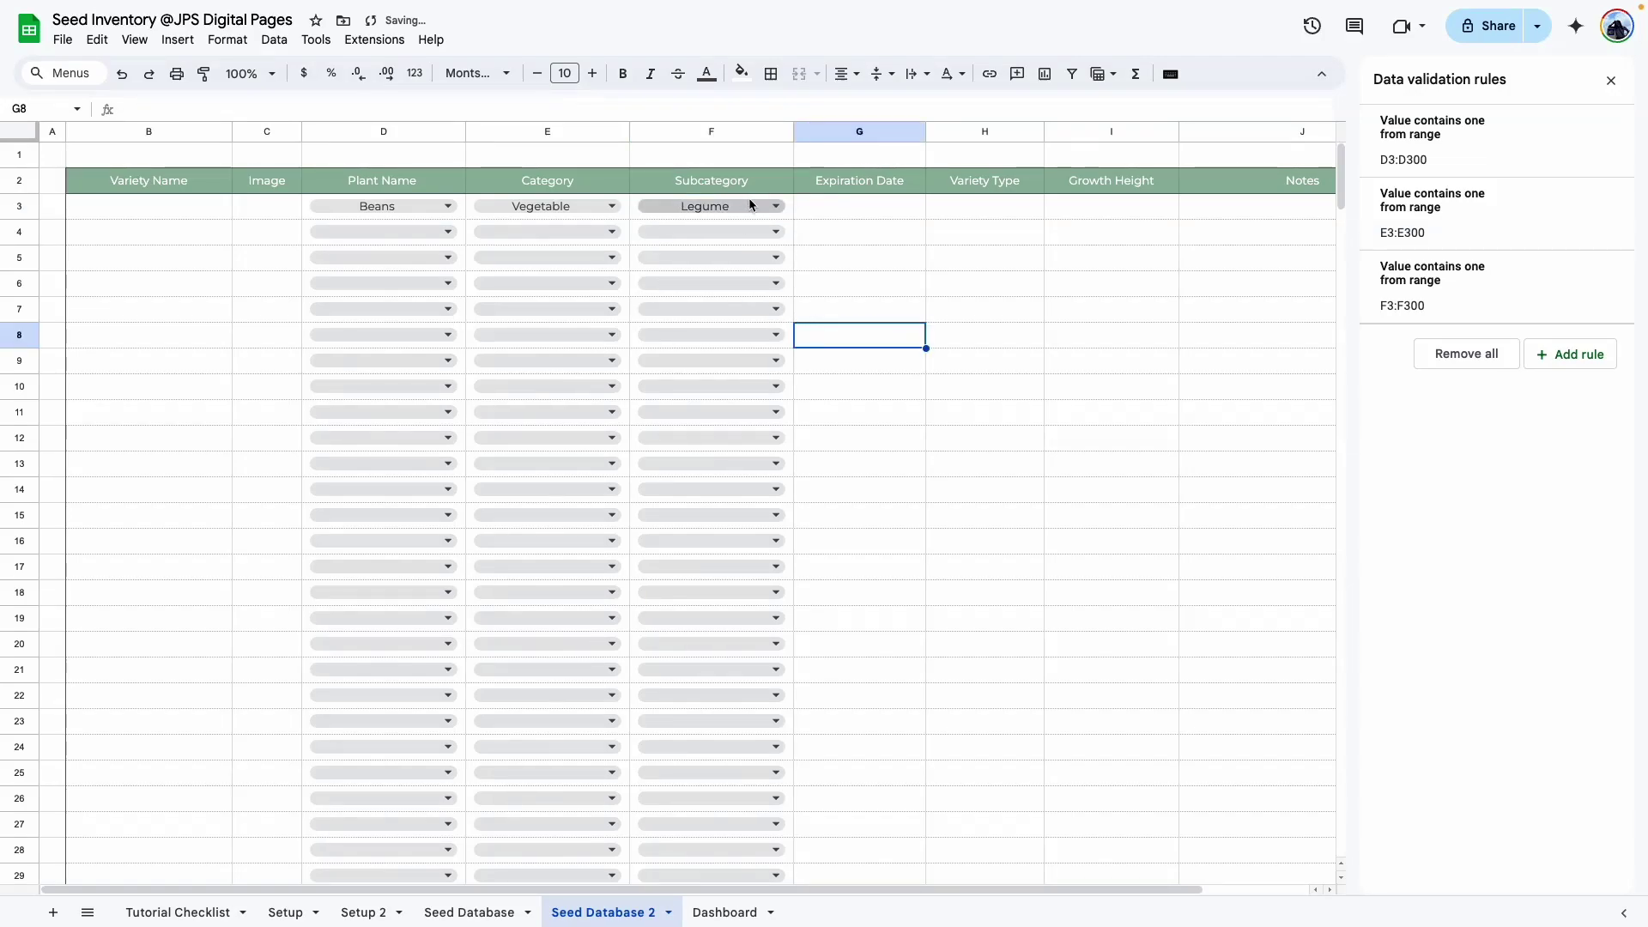
# Examine the Subcategory dropdown's items and the color choices for Legume in its rule, then close the rule.
pyautogui.click(776, 208)
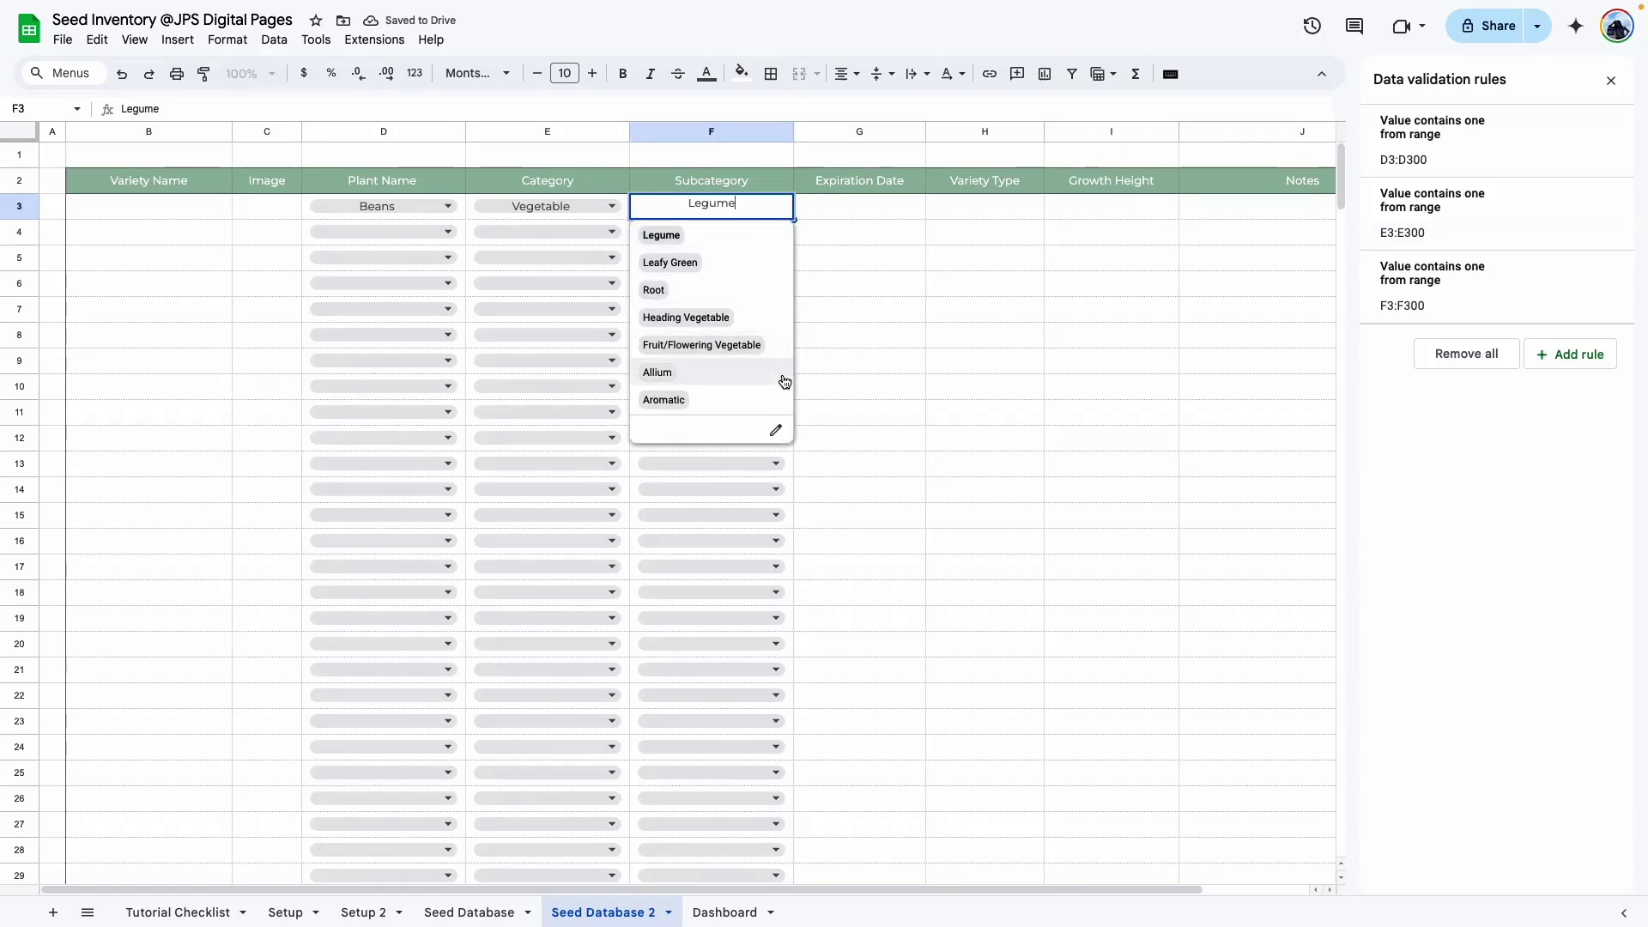
pyautogui.click(816, 387)
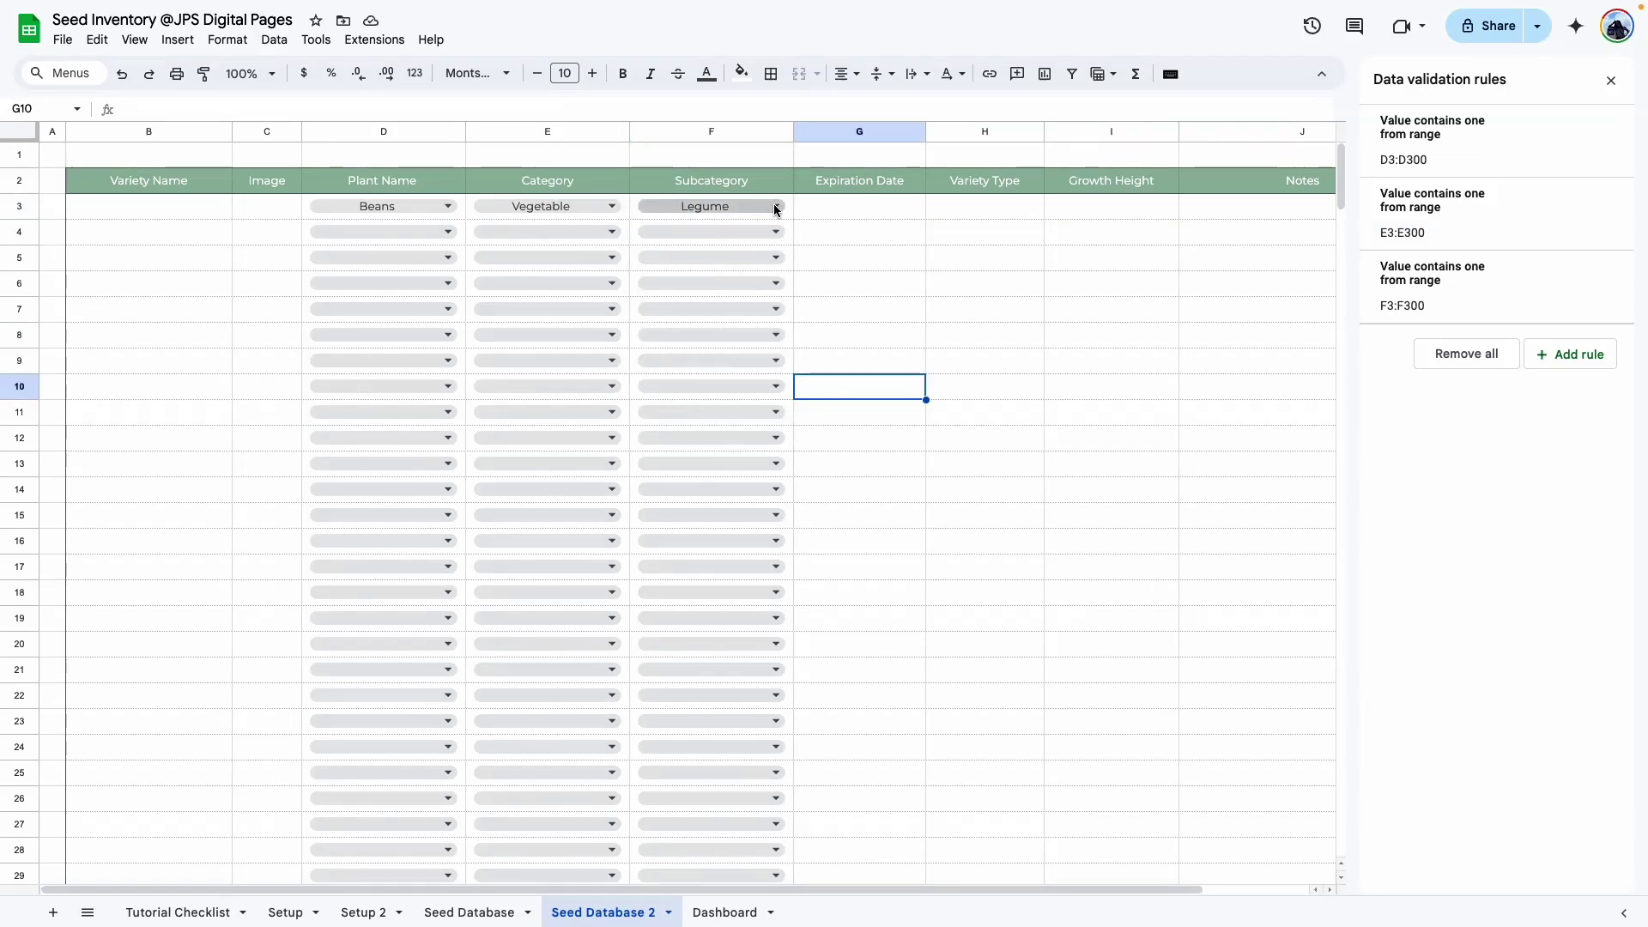
pyautogui.click(775, 206)
pyautogui.click(778, 433)
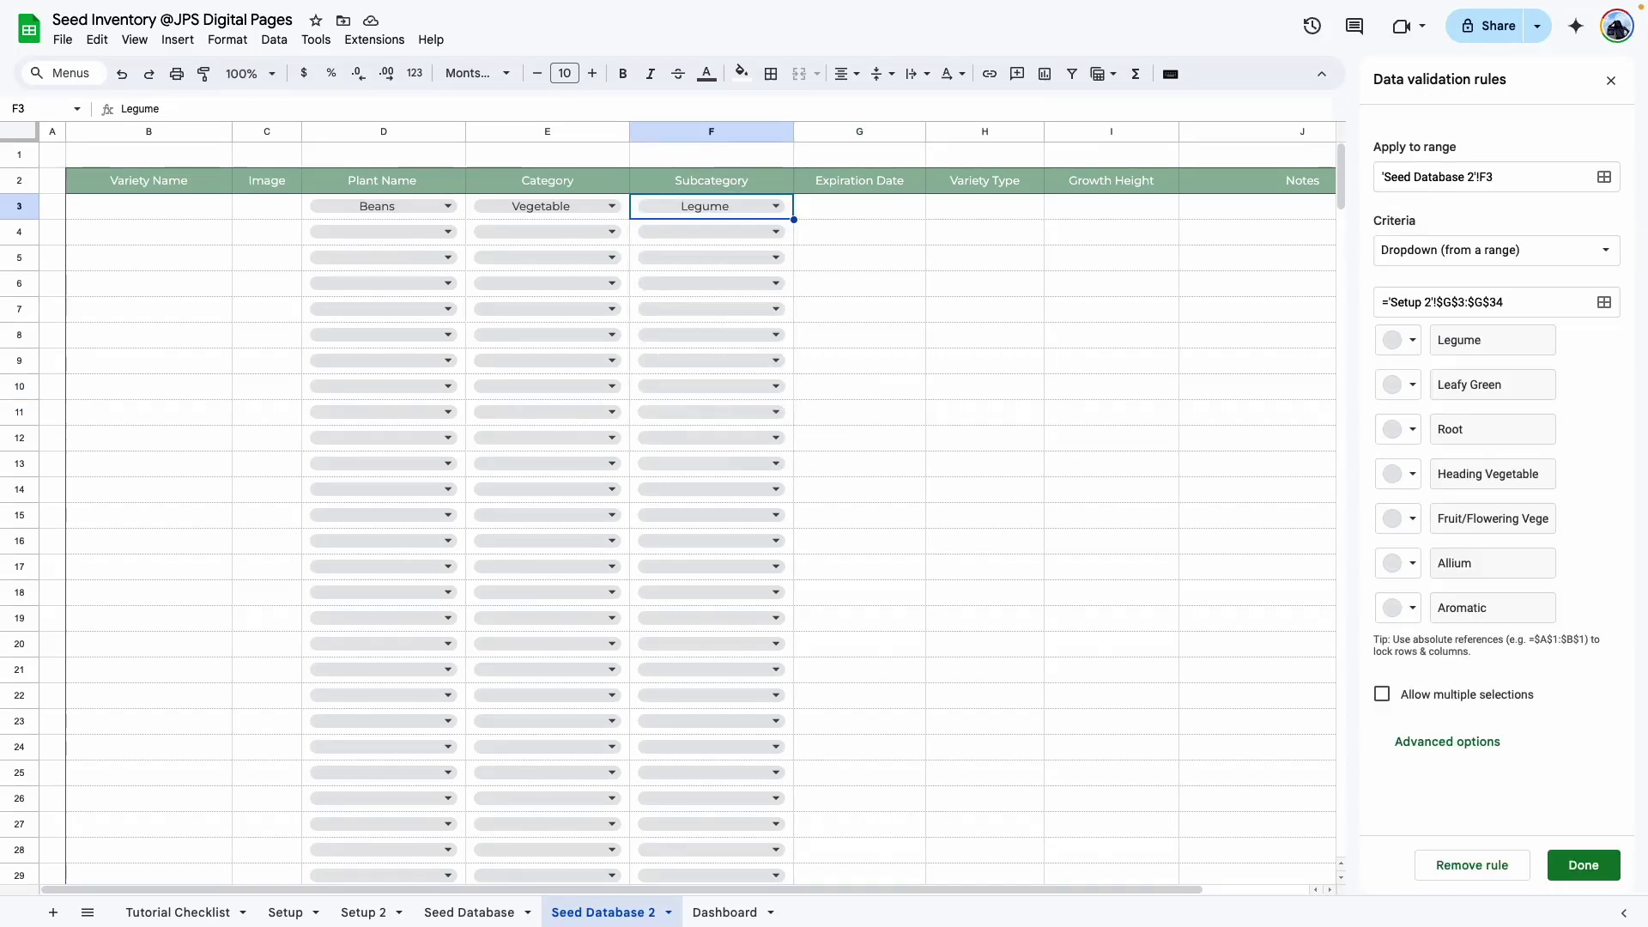
pyautogui.click(1399, 340)
pyautogui.click(1432, 432)
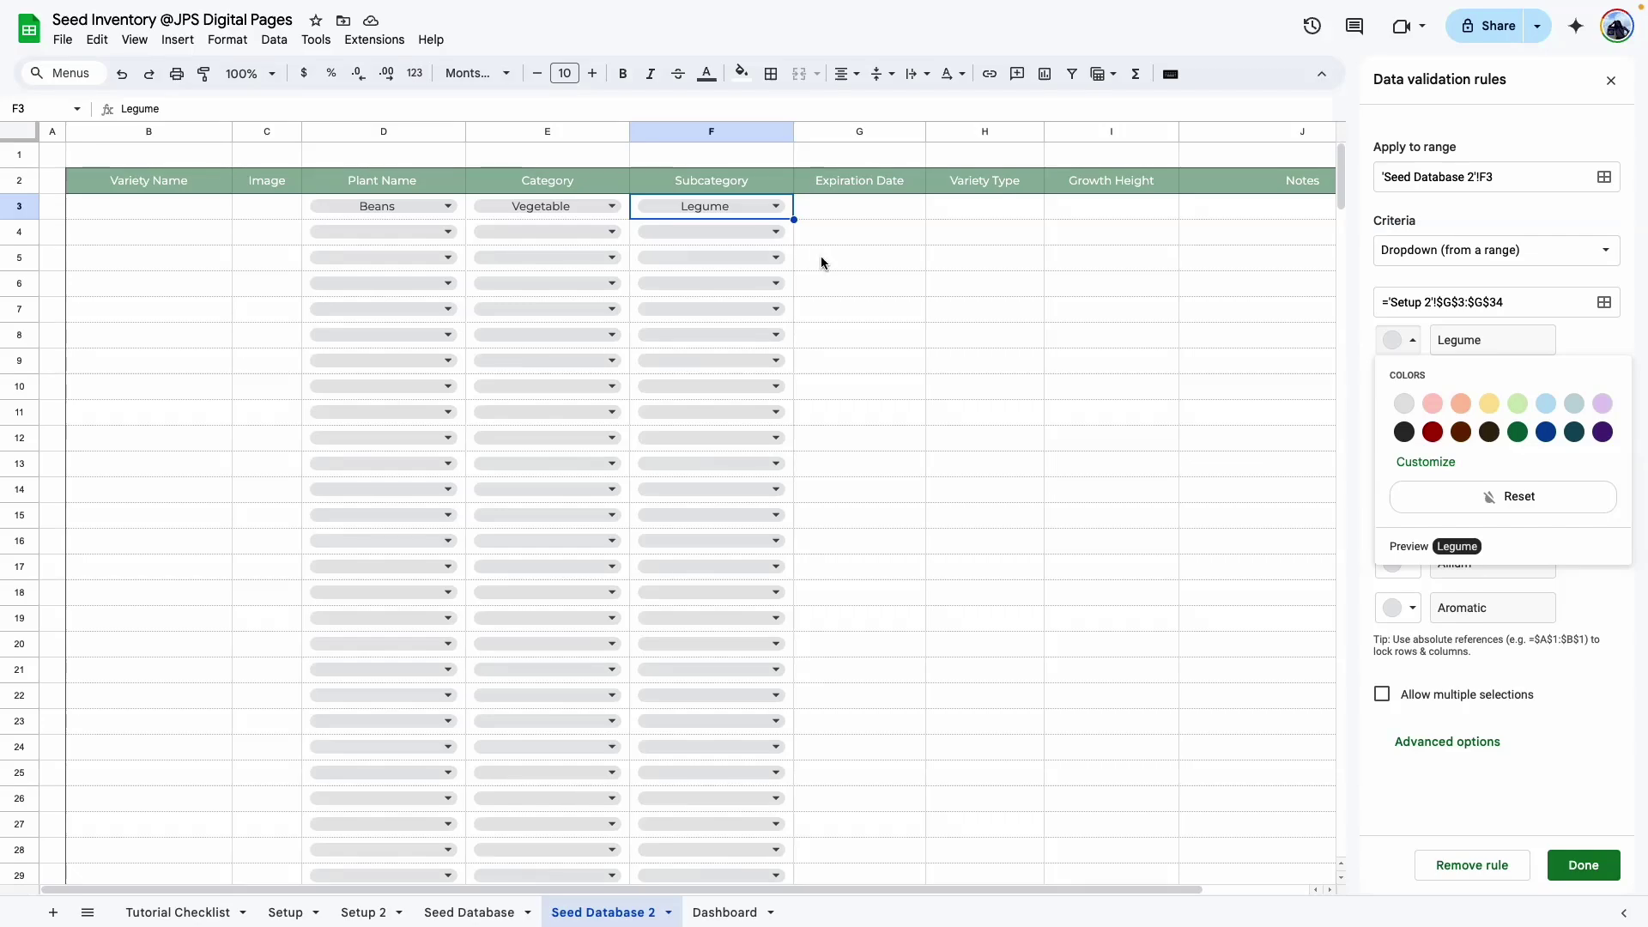
pyautogui.click(1583, 867)
pyautogui.click(862, 411)
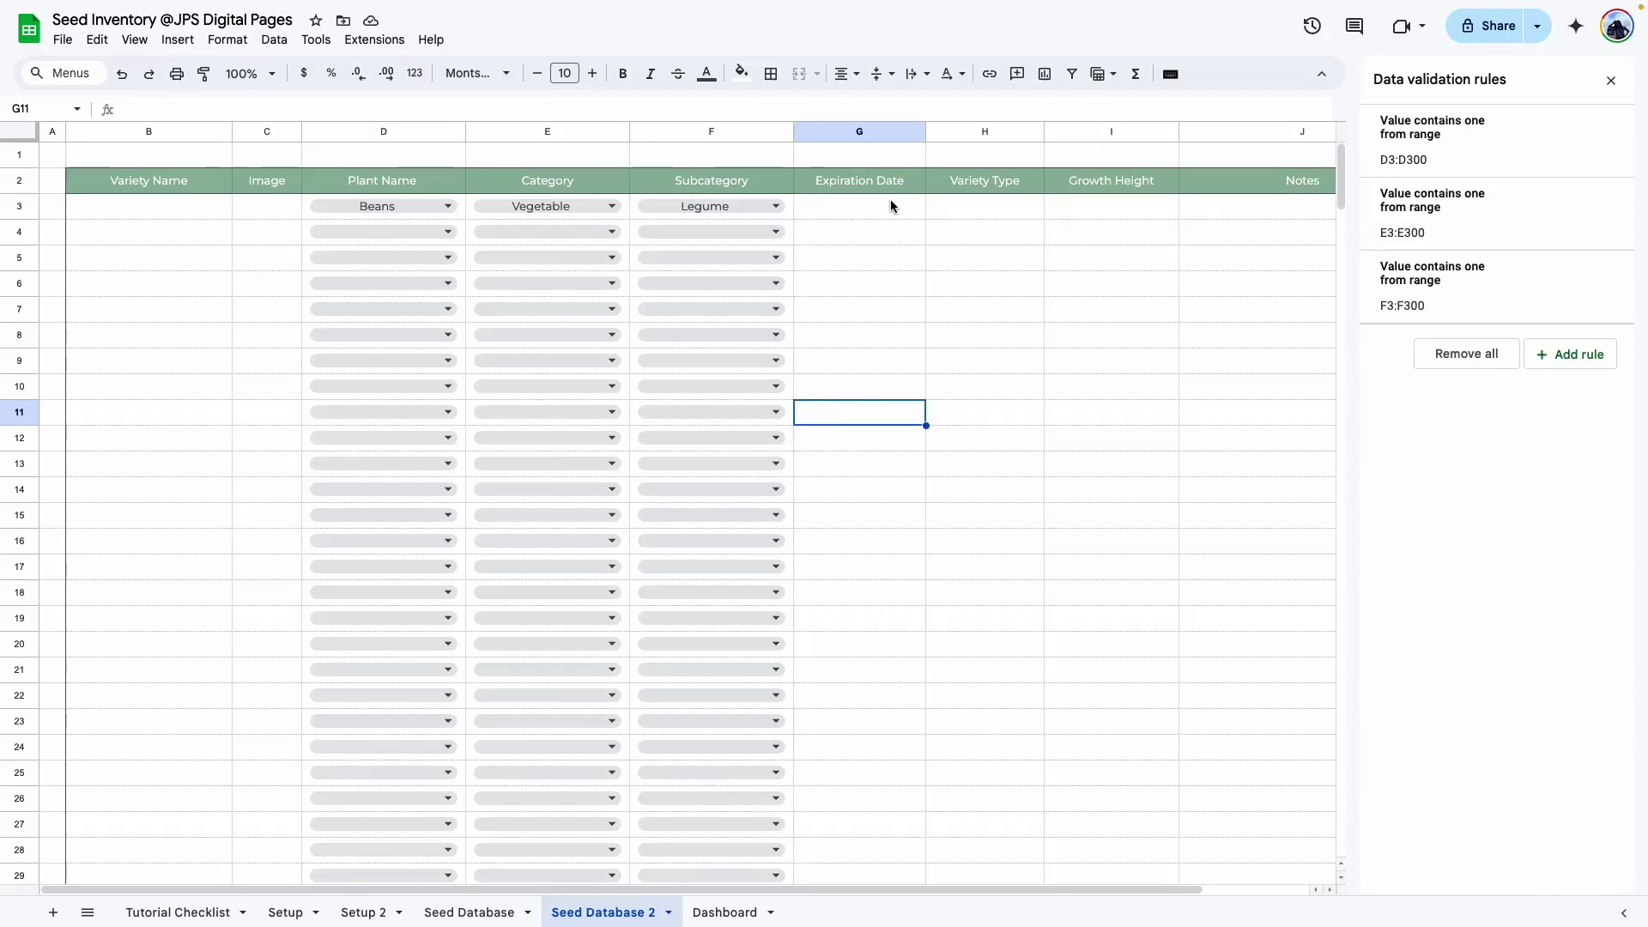
# Check whether the first Expiration Date cell offers a date picker when opened for editing.
pyautogui.click(878, 359)
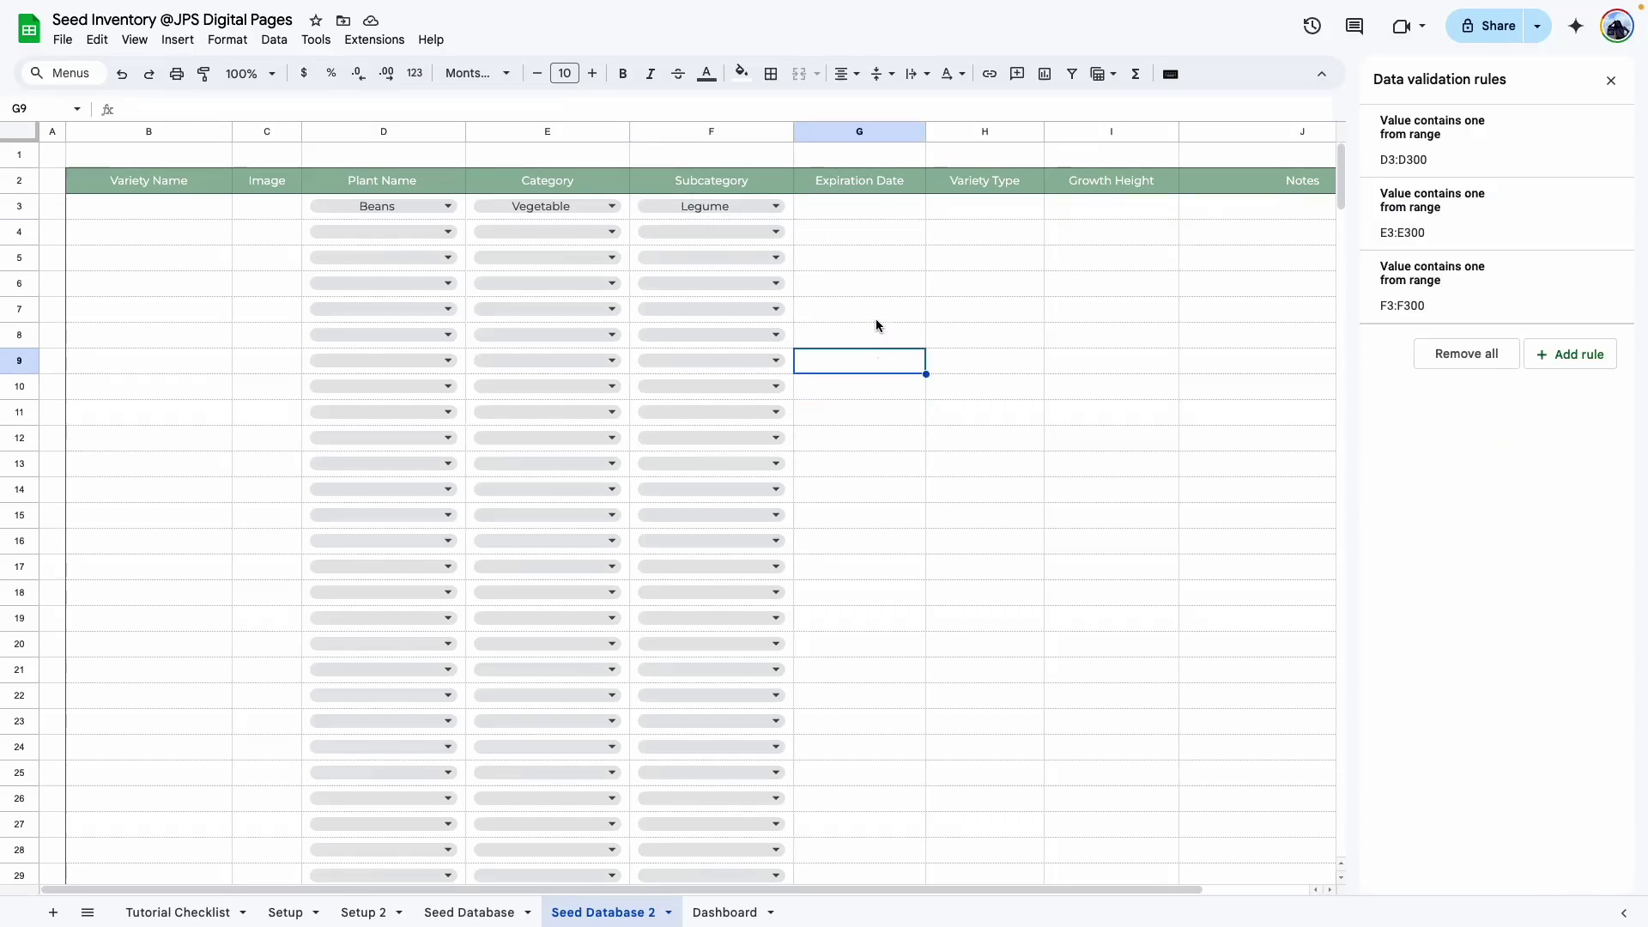
pyautogui.click(857, 214)
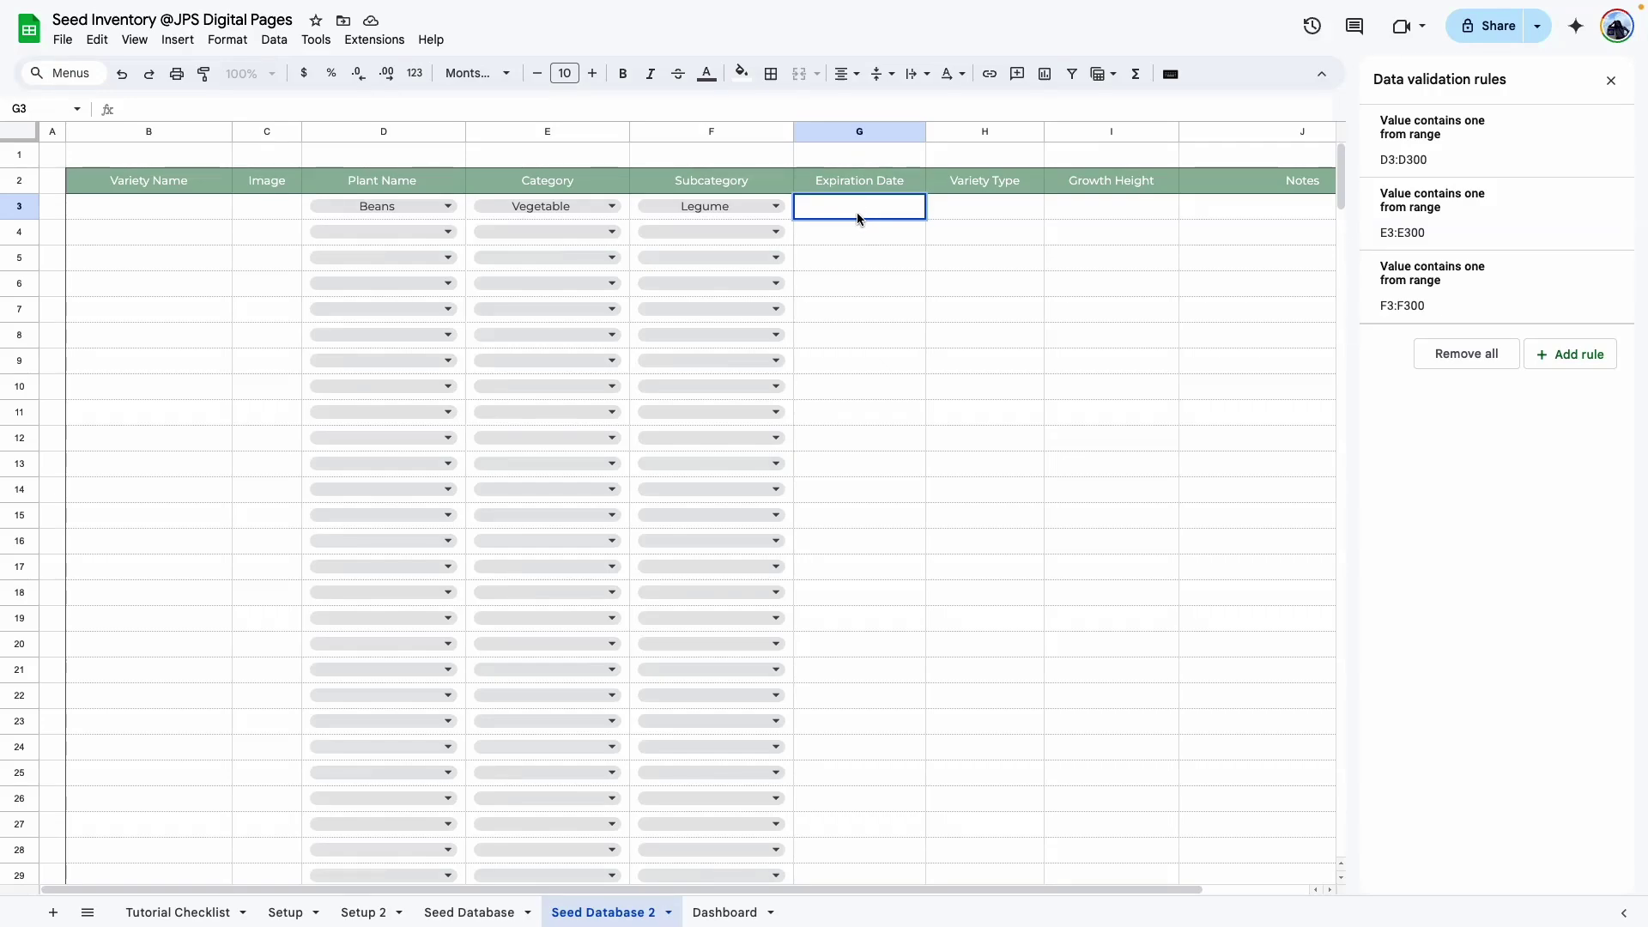
pyautogui.click(880, 335)
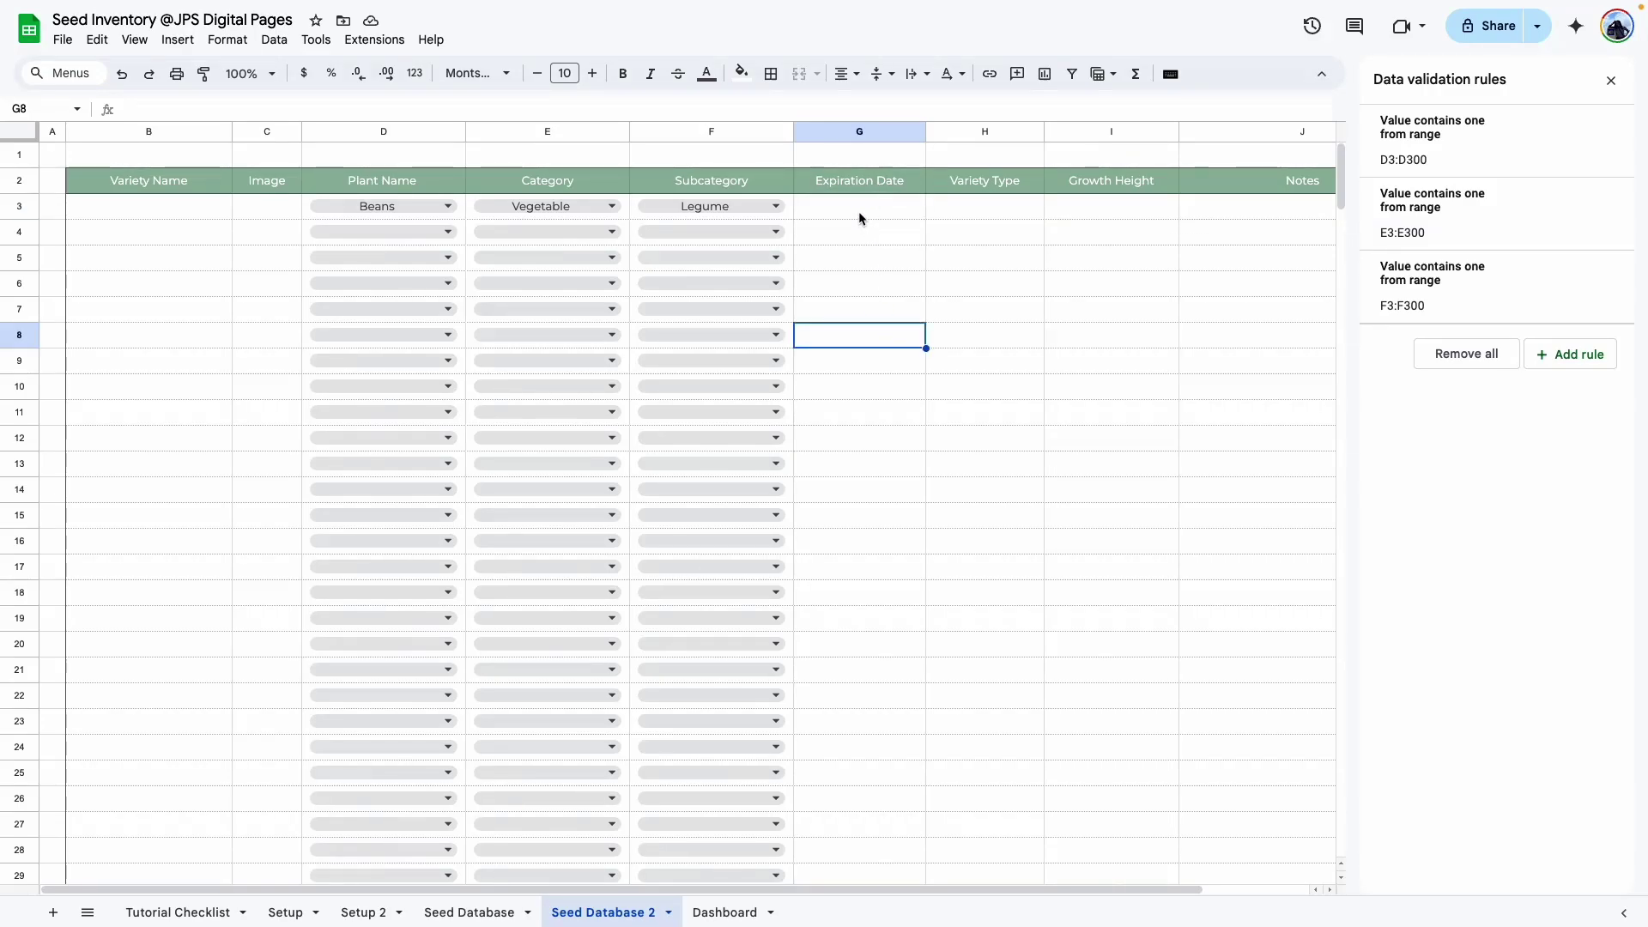
# Add a data validation rule to the Expiration Date column, covering G3:G, with the criteria Is valid date.
pyautogui.moveTo(869, 206); pyautogui.dragTo(873, 354)
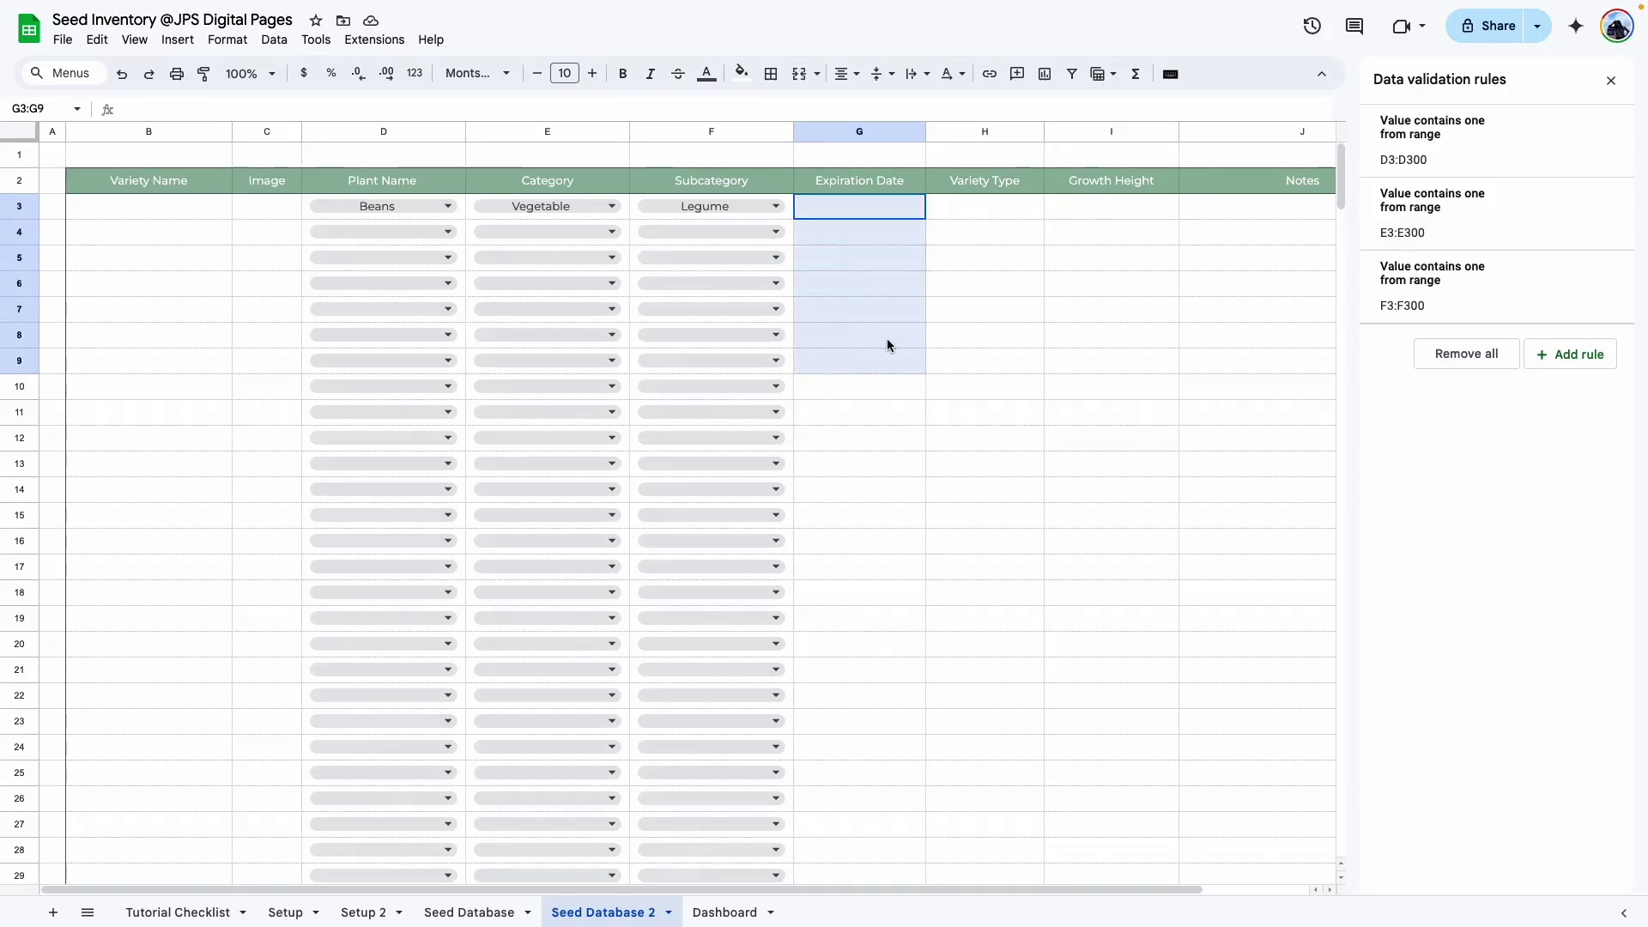
pyautogui.click(1584, 355)
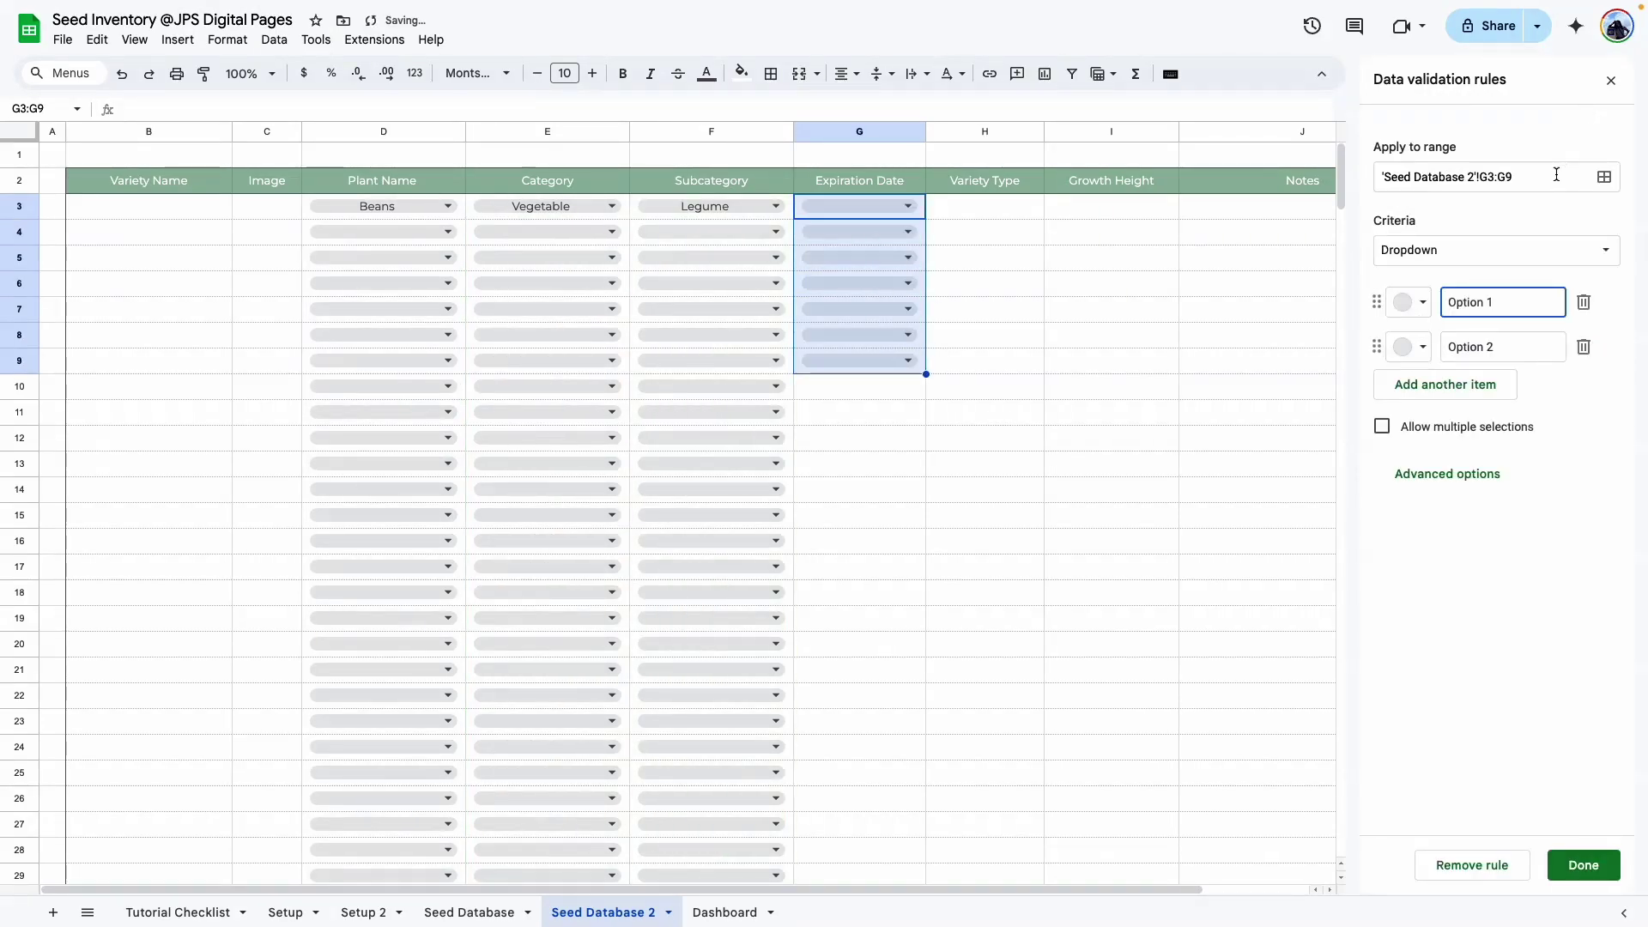
pyautogui.press('BackSpace')
pyautogui.click(1537, 213)
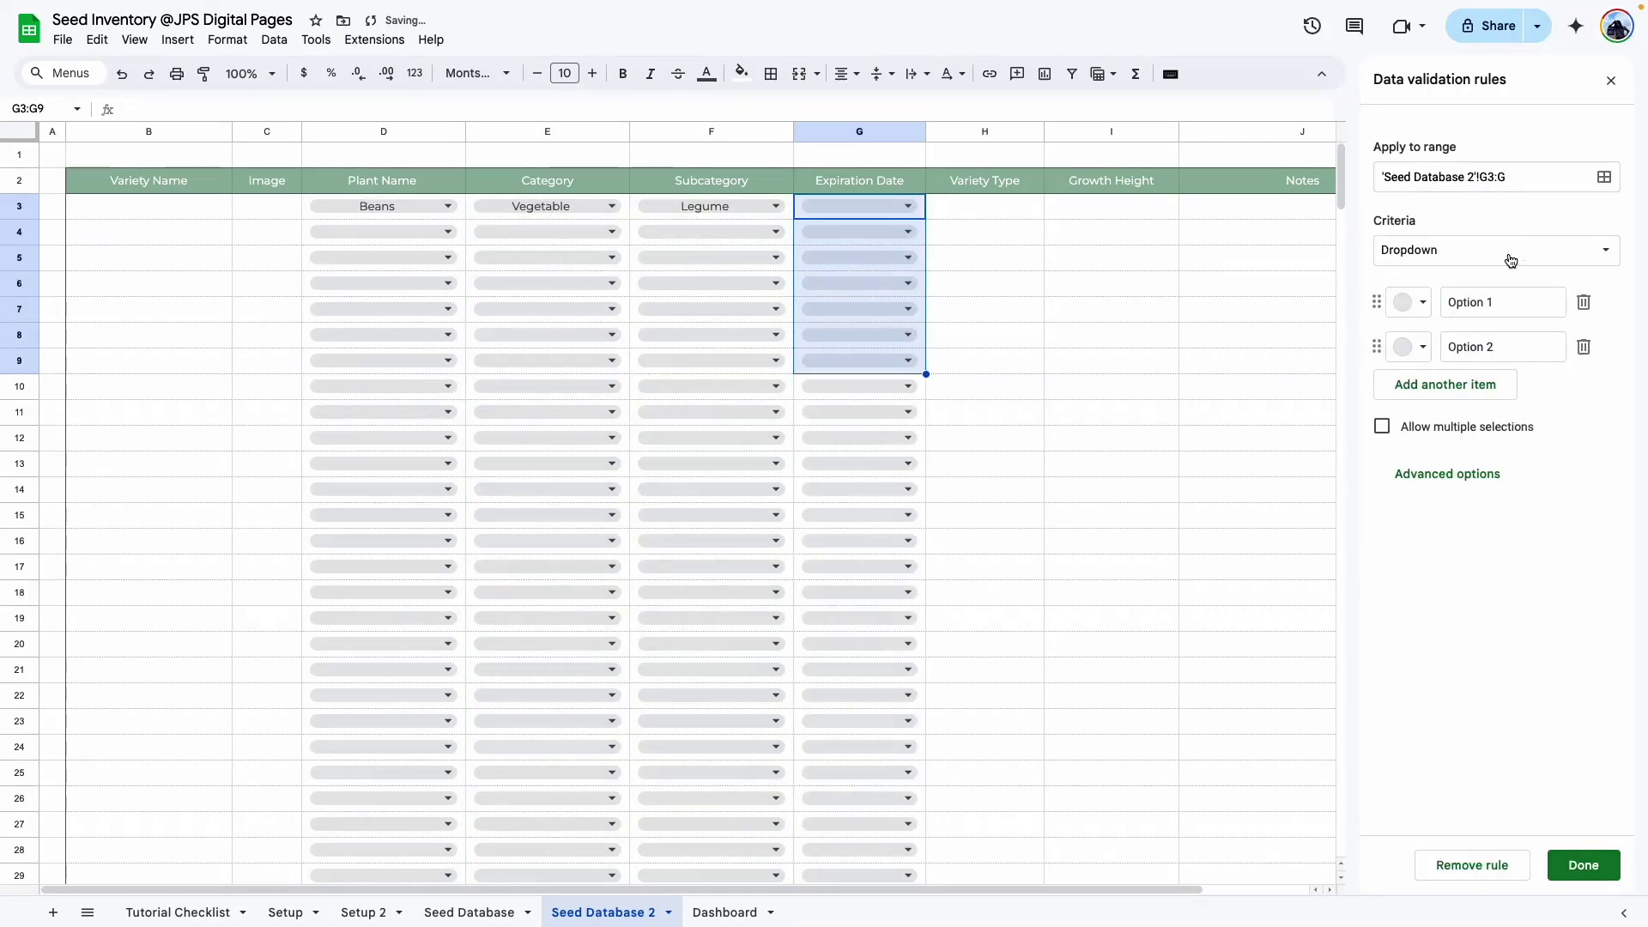
pyautogui.click(1425, 256)
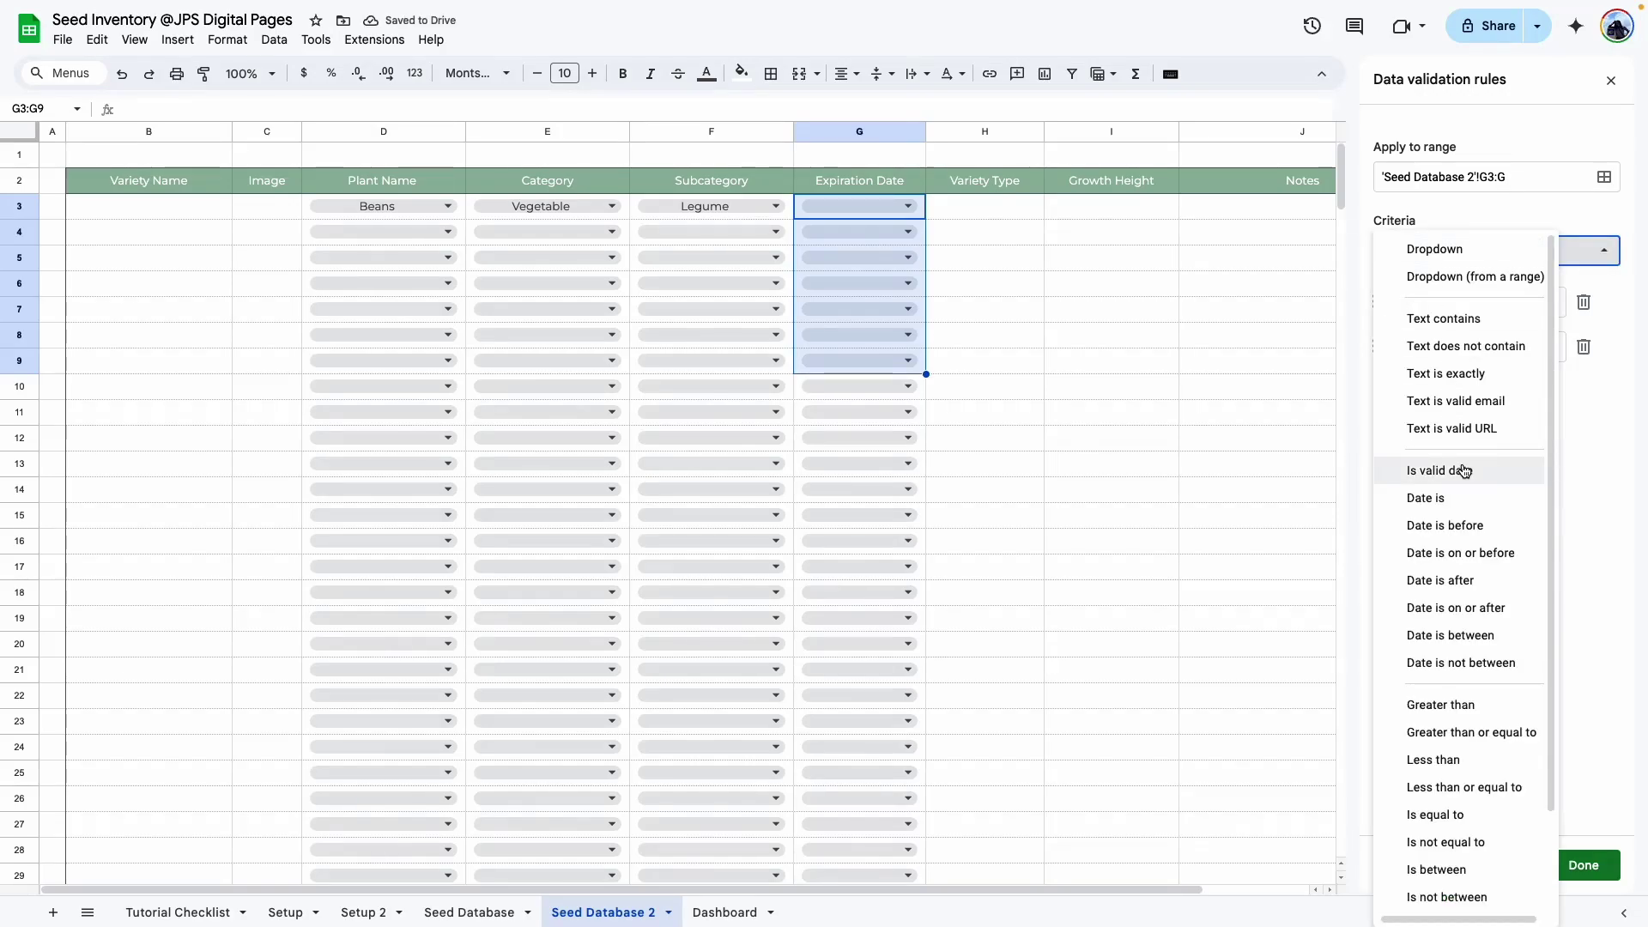
pyautogui.click(1434, 478)
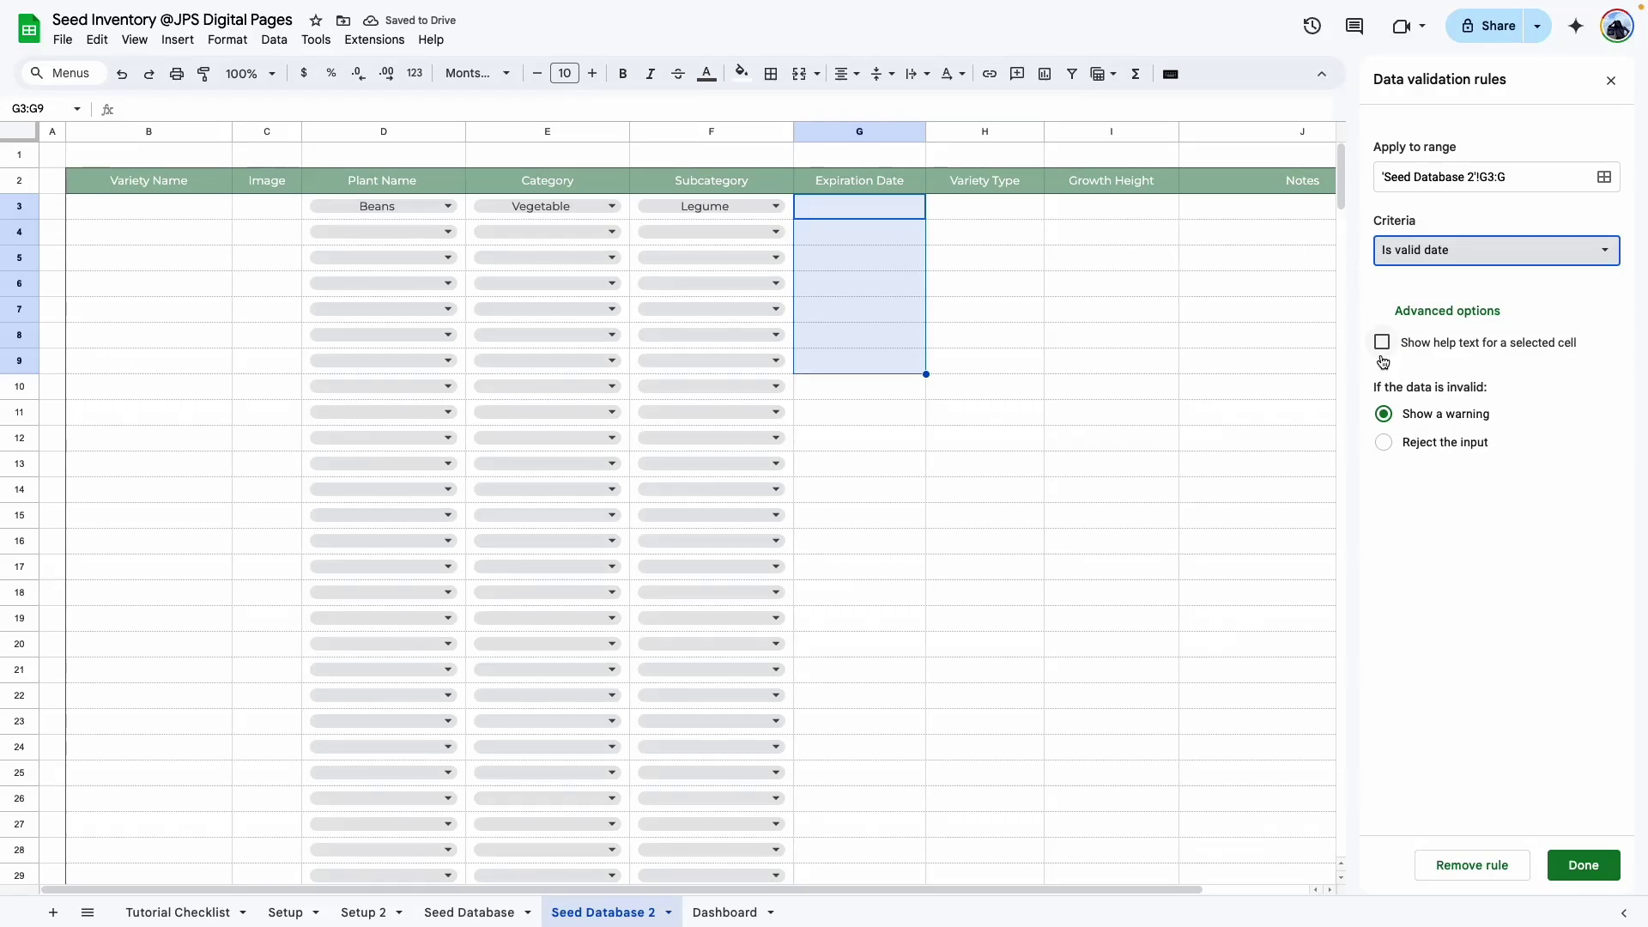
# Make the date rule reject invalid input and show the help text "Enter a valid date", then save it.
pyautogui.click(1383, 441)
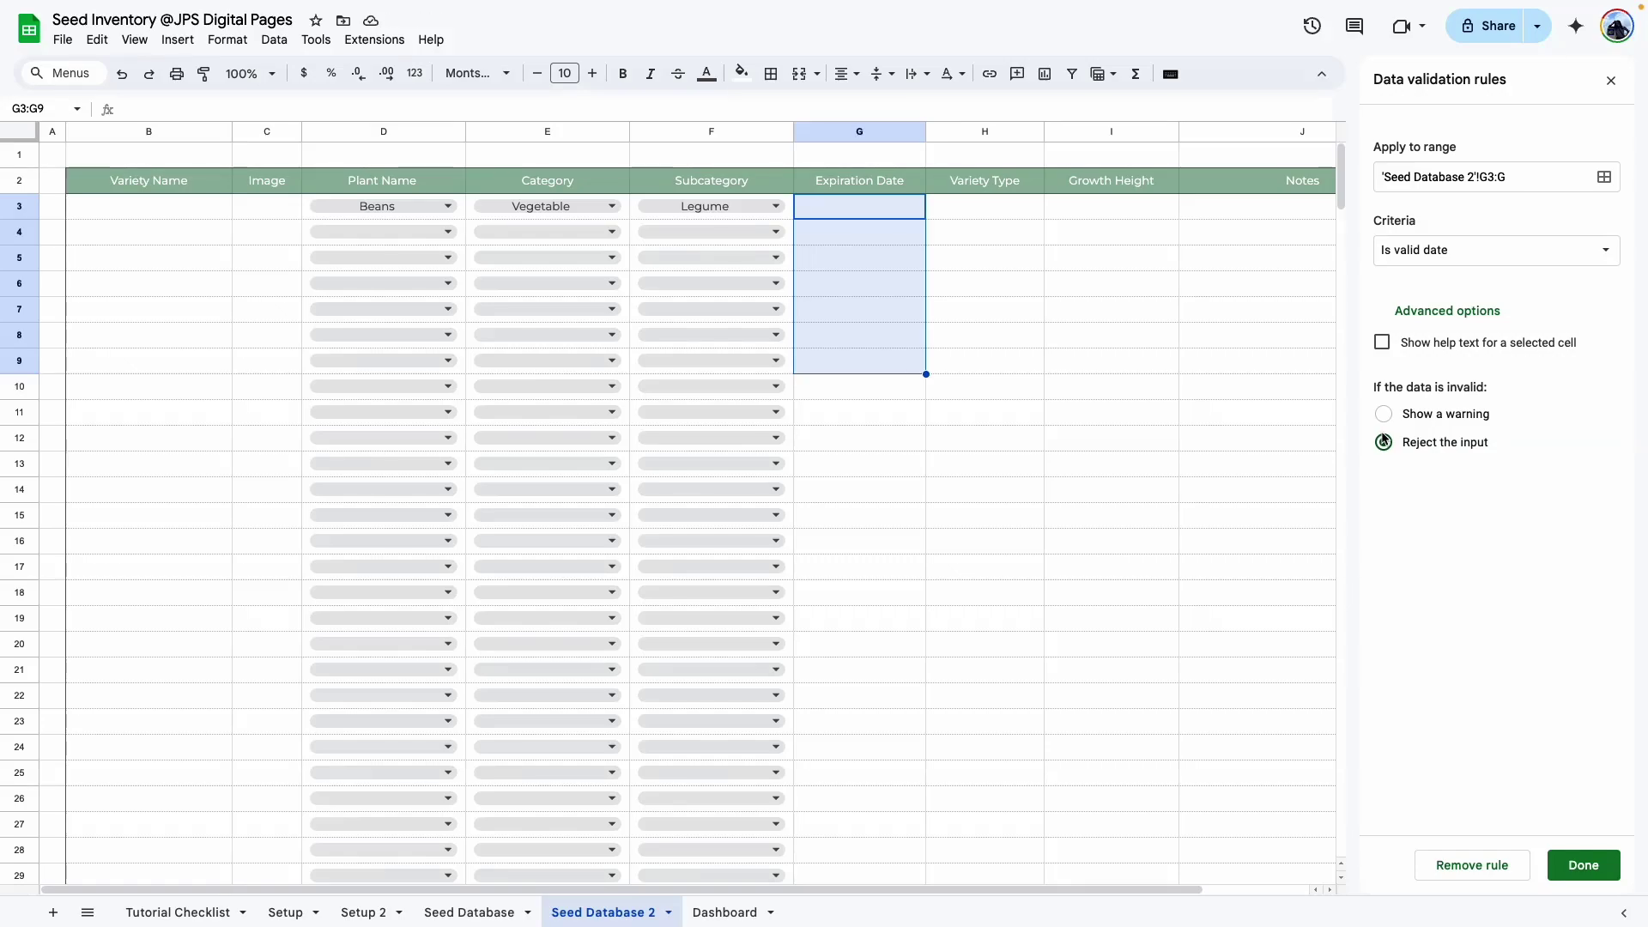
pyautogui.click(1383, 344)
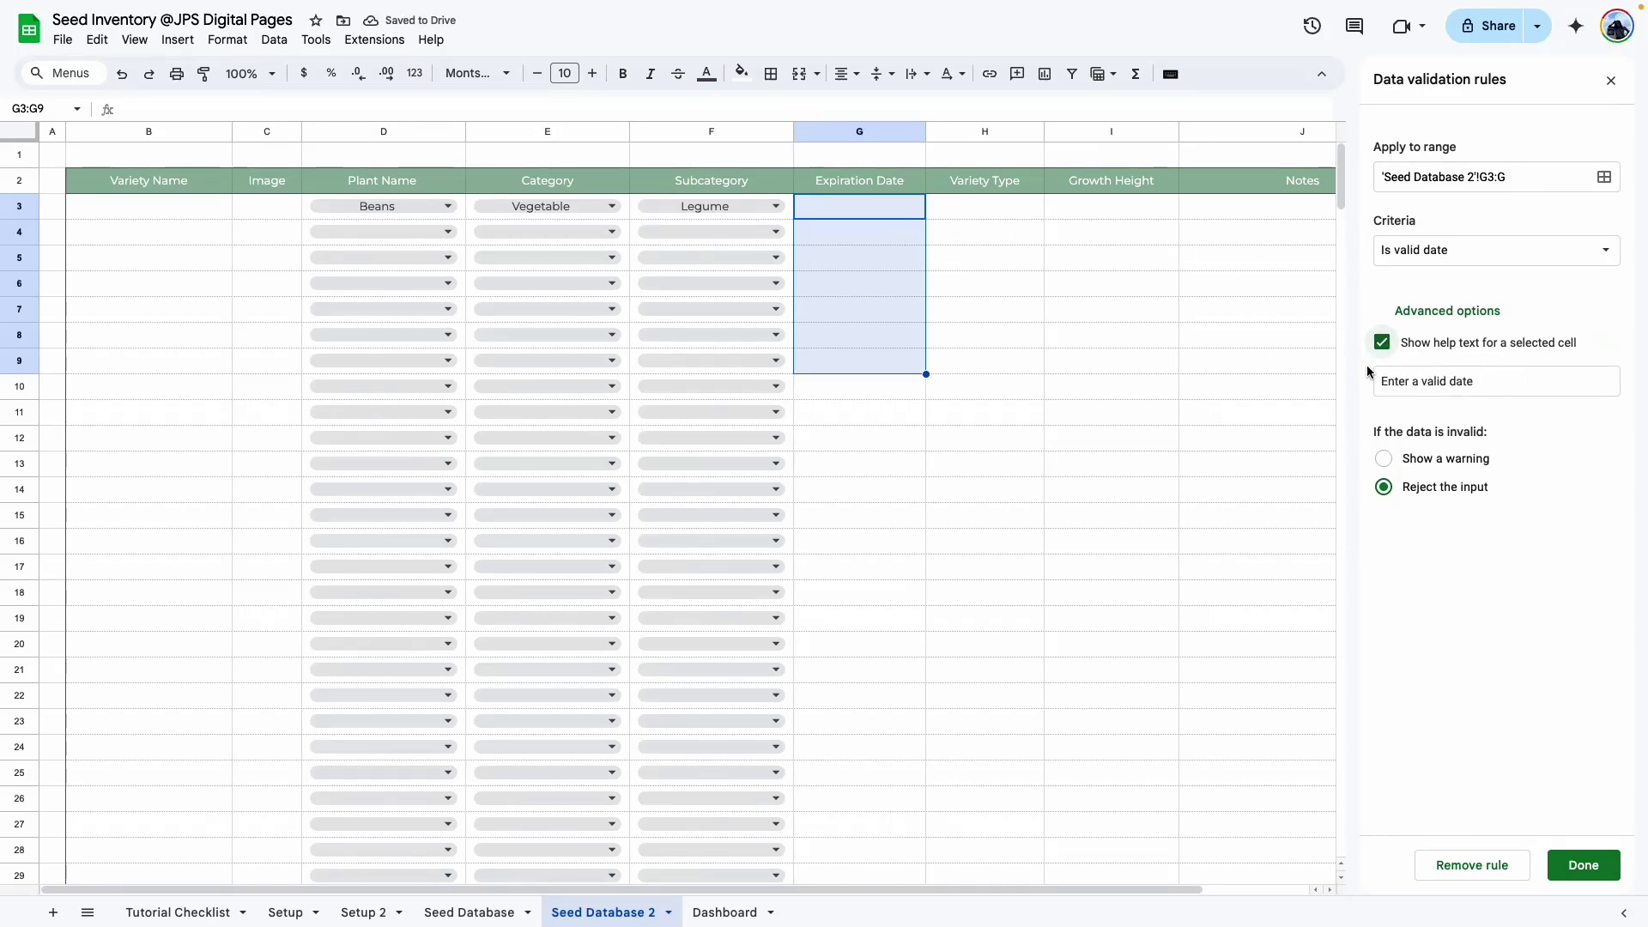
pyautogui.click(1589, 865)
pyautogui.click(942, 405)
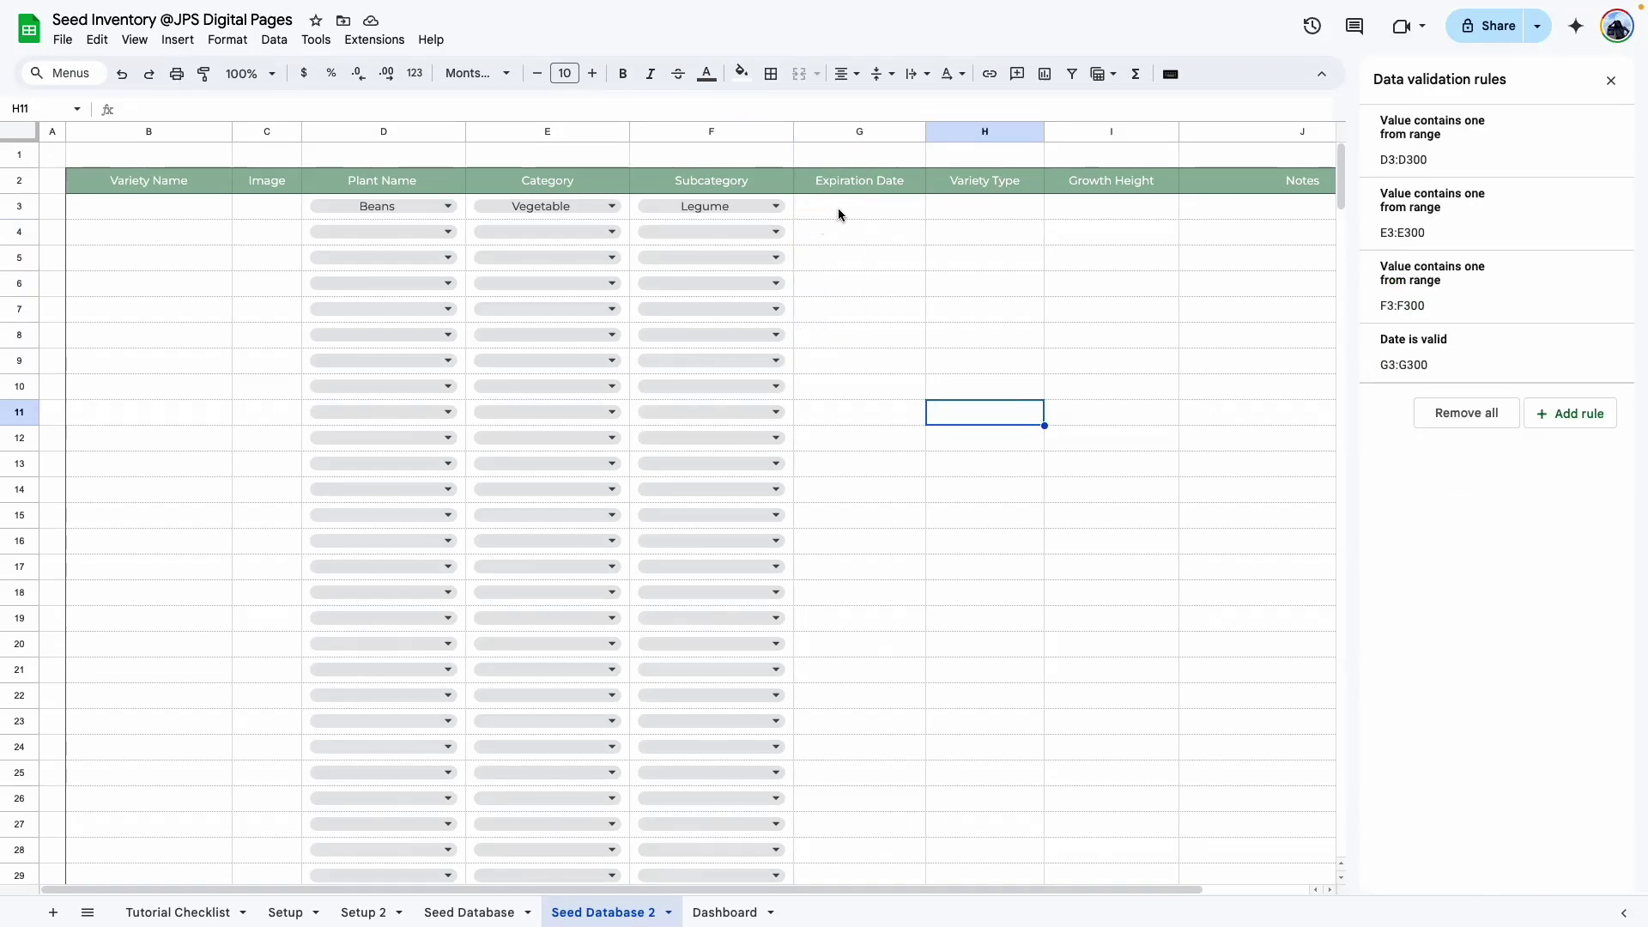
# Pick 5/21/2025, 5/29/2025 and 5/30/2025 from the date picker as the Expiration Dates in rows 3, 7 and 17.
pyautogui.doubleClick(838, 215)
pyautogui.click(860, 362)
pyautogui.doubleClick(876, 304)
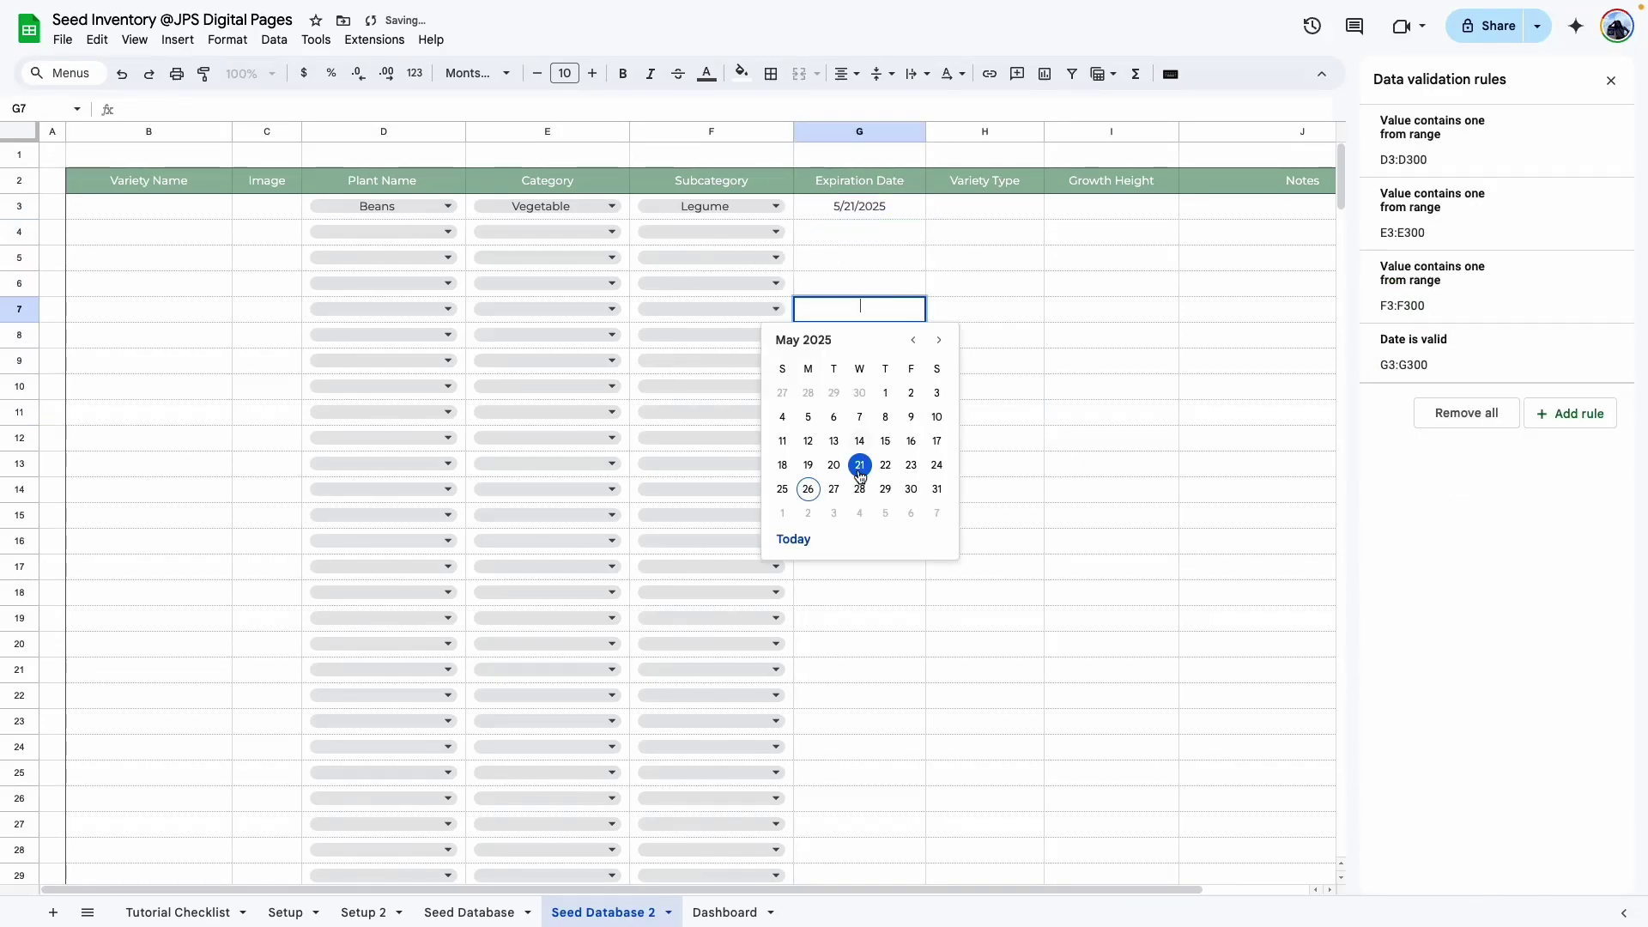
pyautogui.click(885, 490)
pyautogui.doubleClick(853, 560)
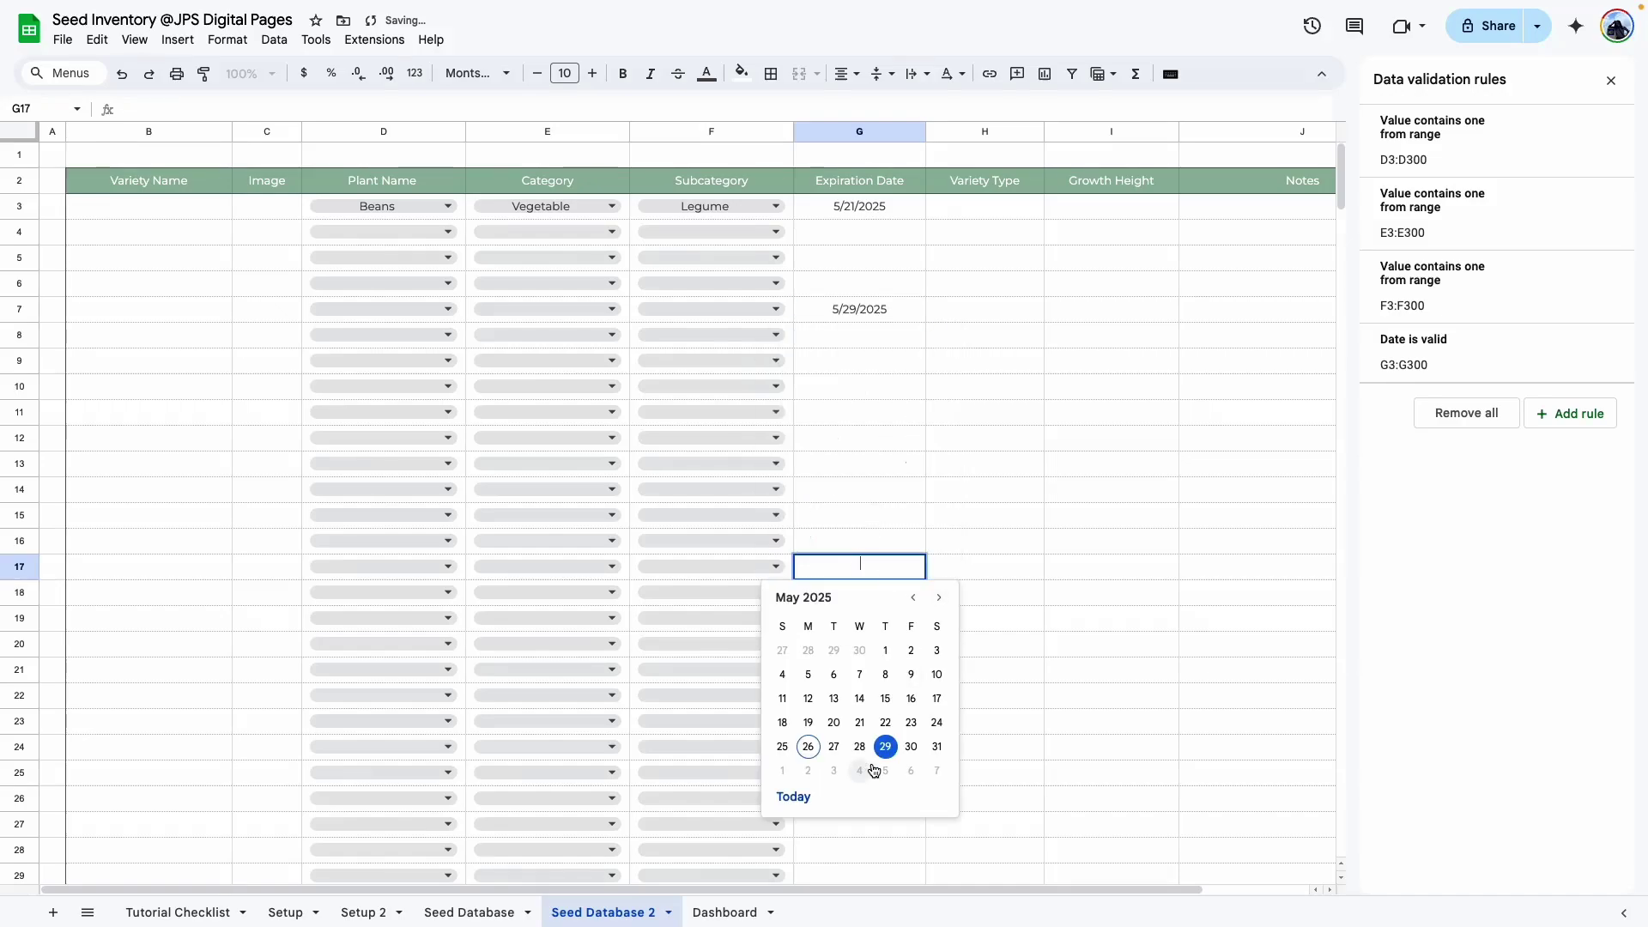
pyautogui.click(911, 747)
pyautogui.click(880, 504)
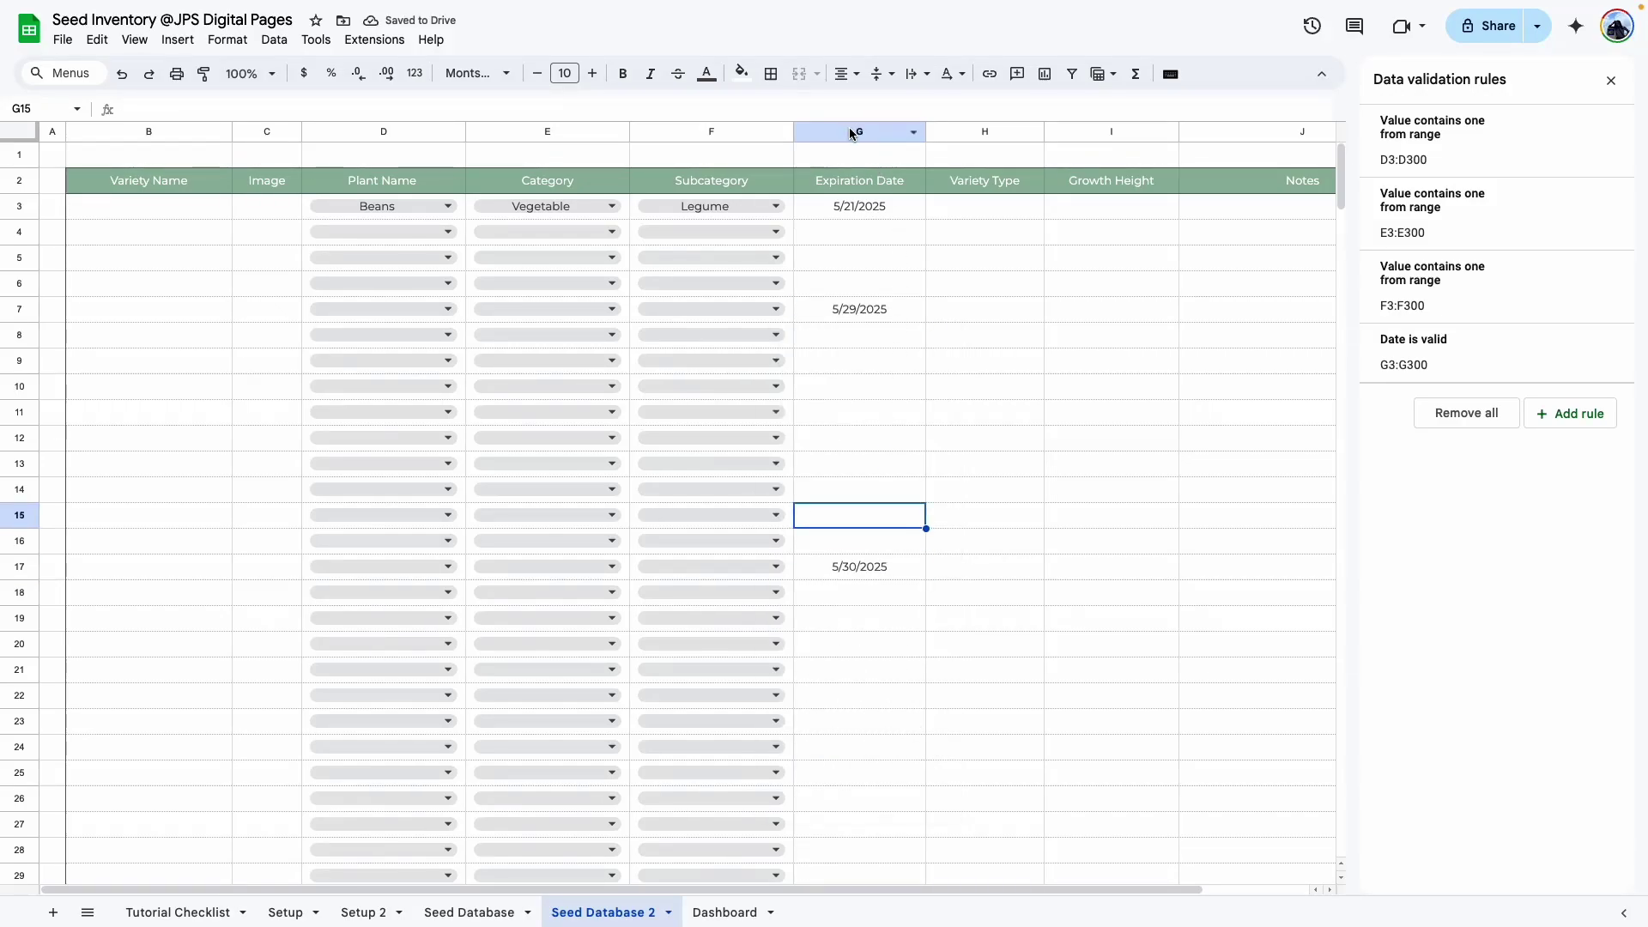
pyautogui.press('Down')
pyautogui.press('Down')
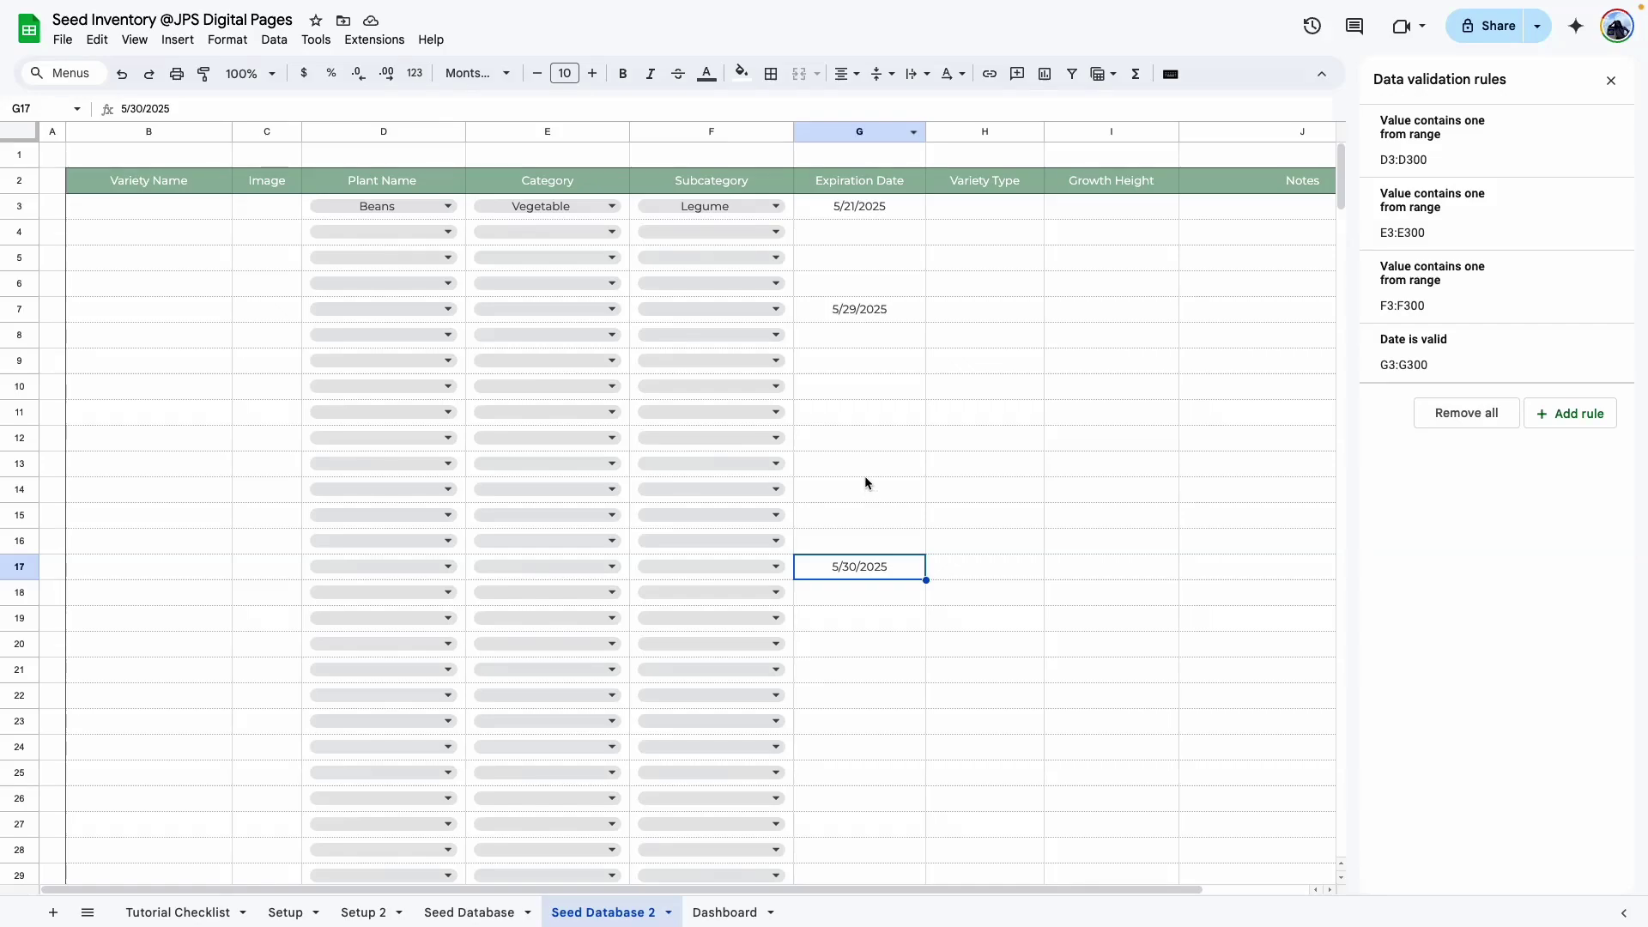
# Open the custom date and time formats for the Expiration Date column and choose the August 5, 1930 preset.
pyautogui.click(850, 129)
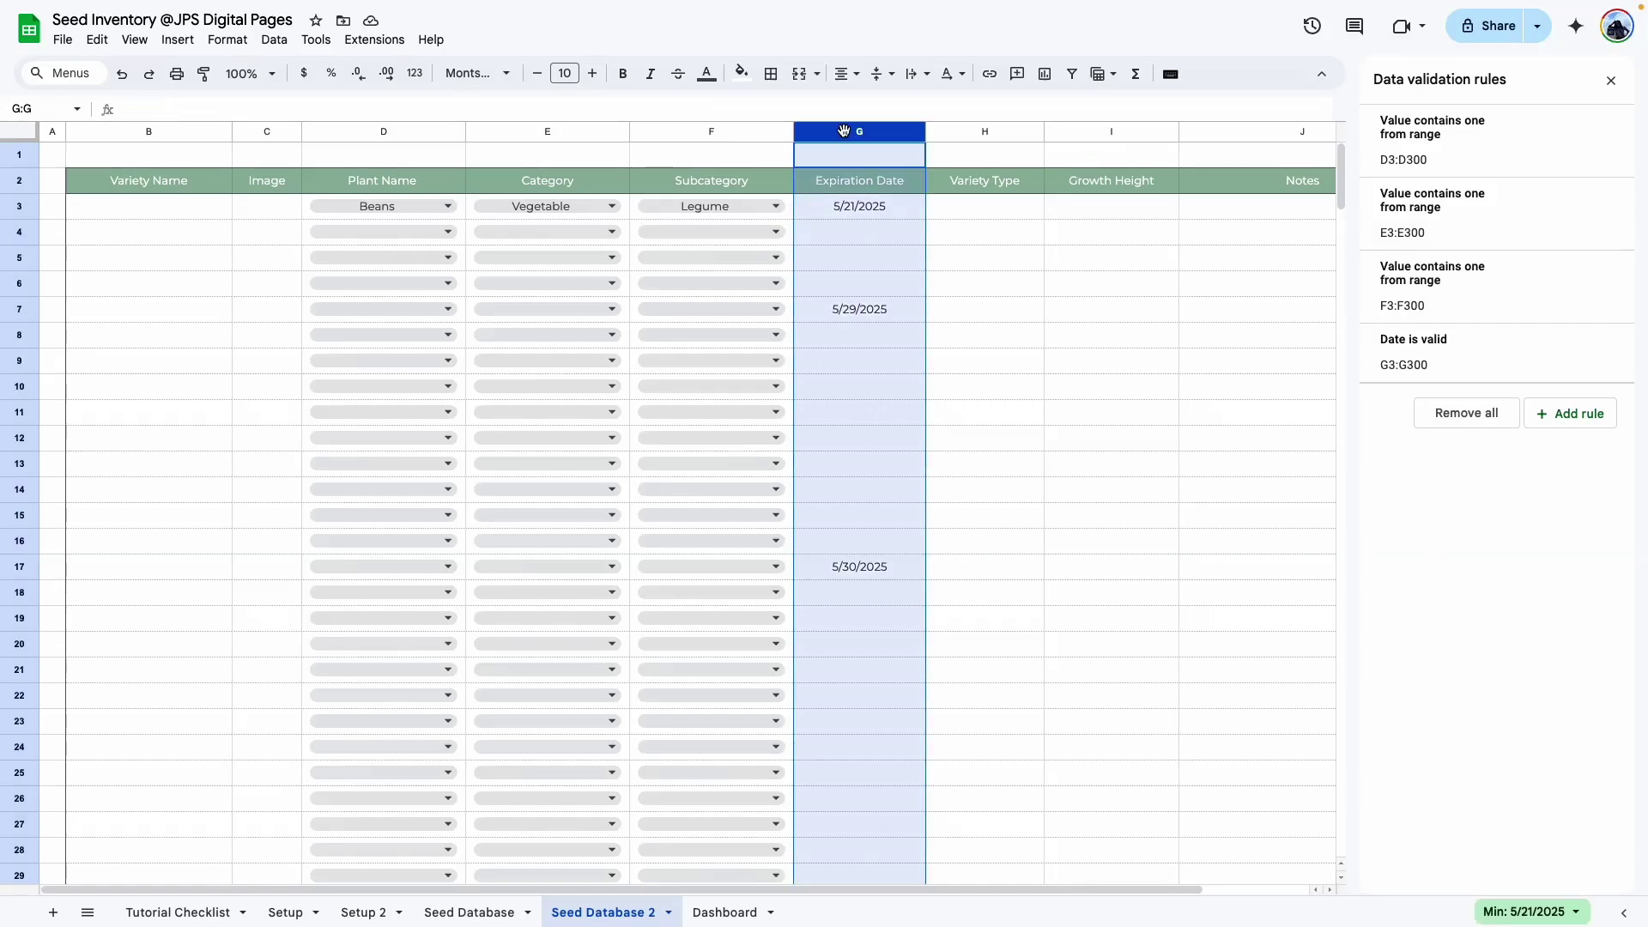
pyautogui.click(239, 43)
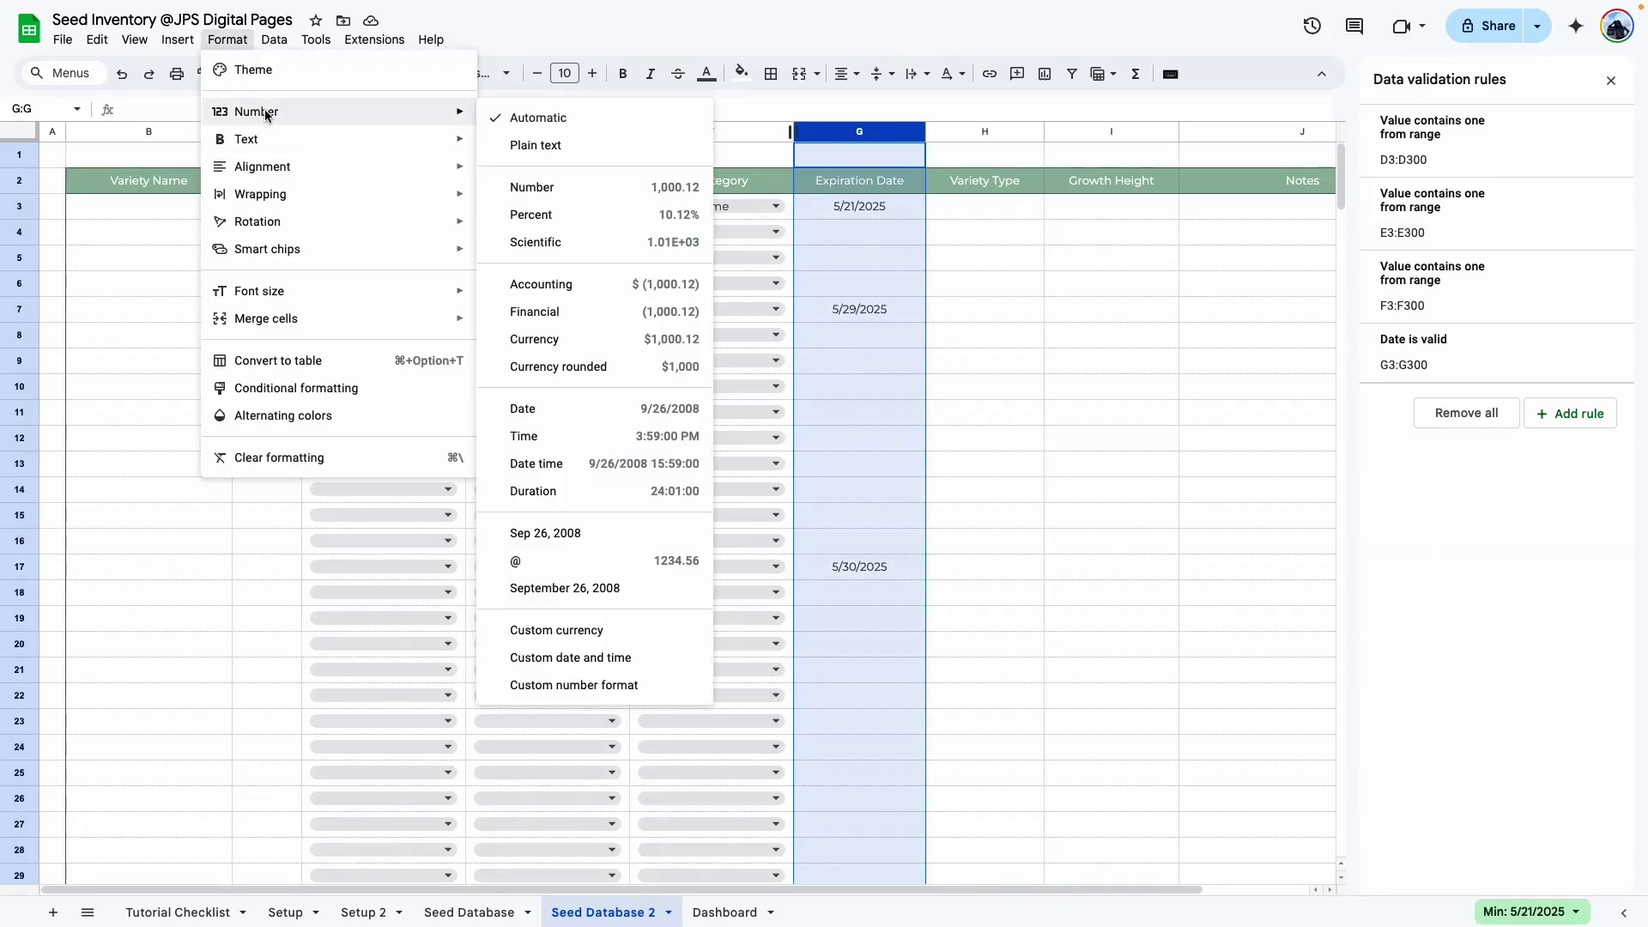
pyautogui.moveTo(257, 112)
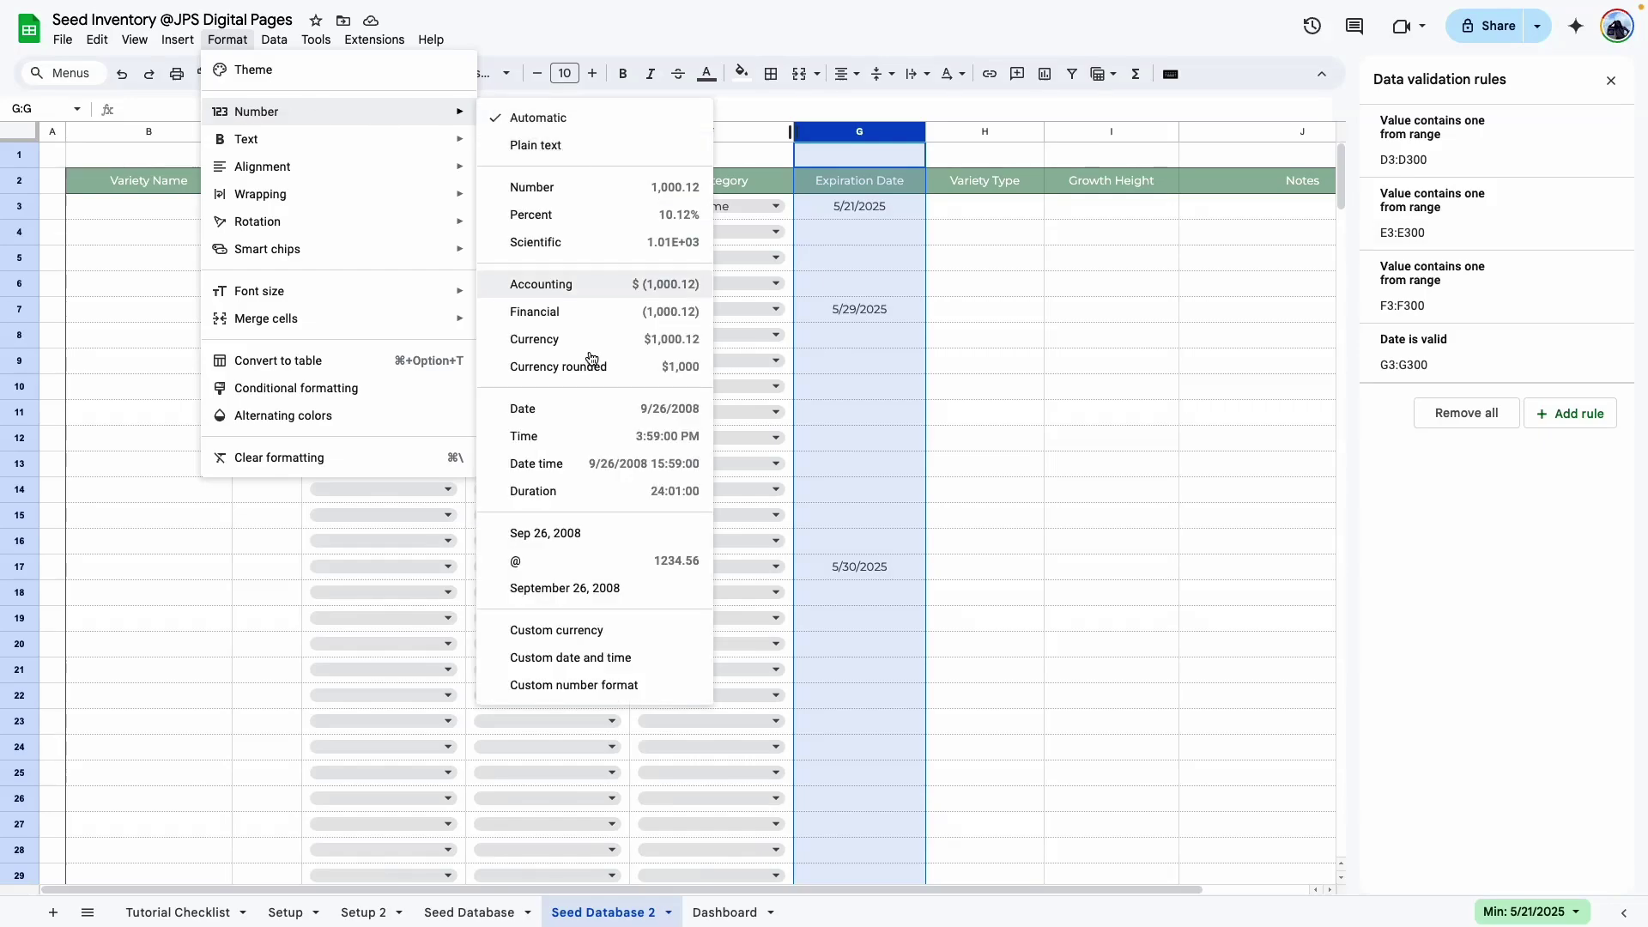
pyautogui.click(558, 658)
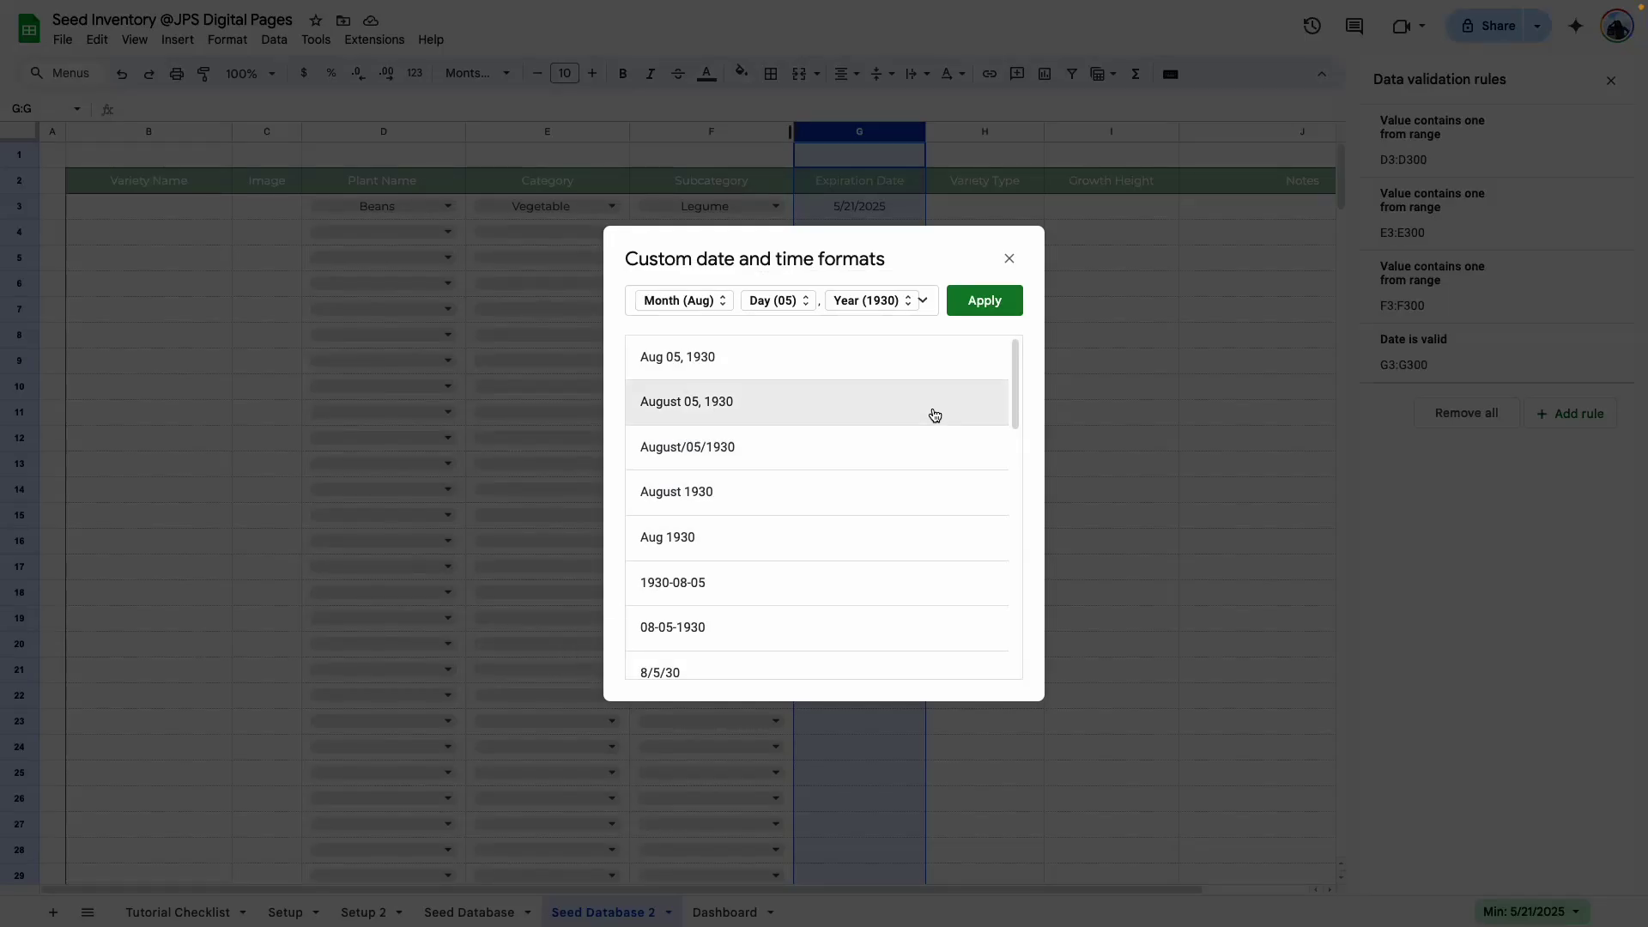
pyautogui.scroll(1, 723, 381)
pyautogui.scroll(-5, 714, 394)
pyautogui.scroll(5, 738, 481)
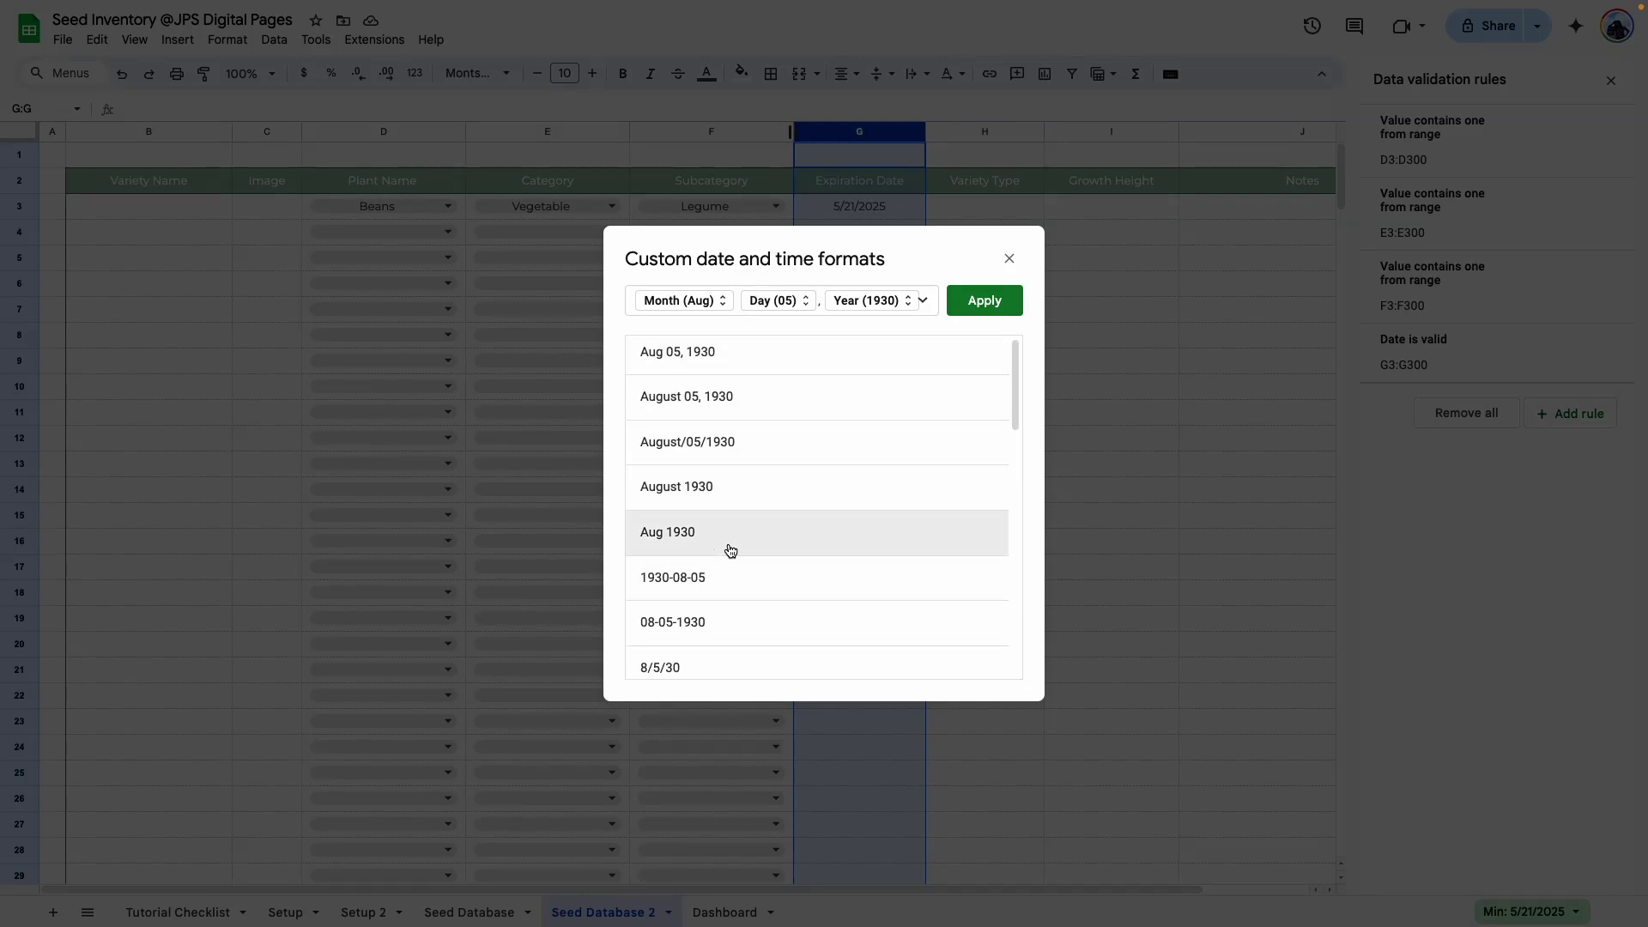
pyautogui.scroll(-5, 731, 551)
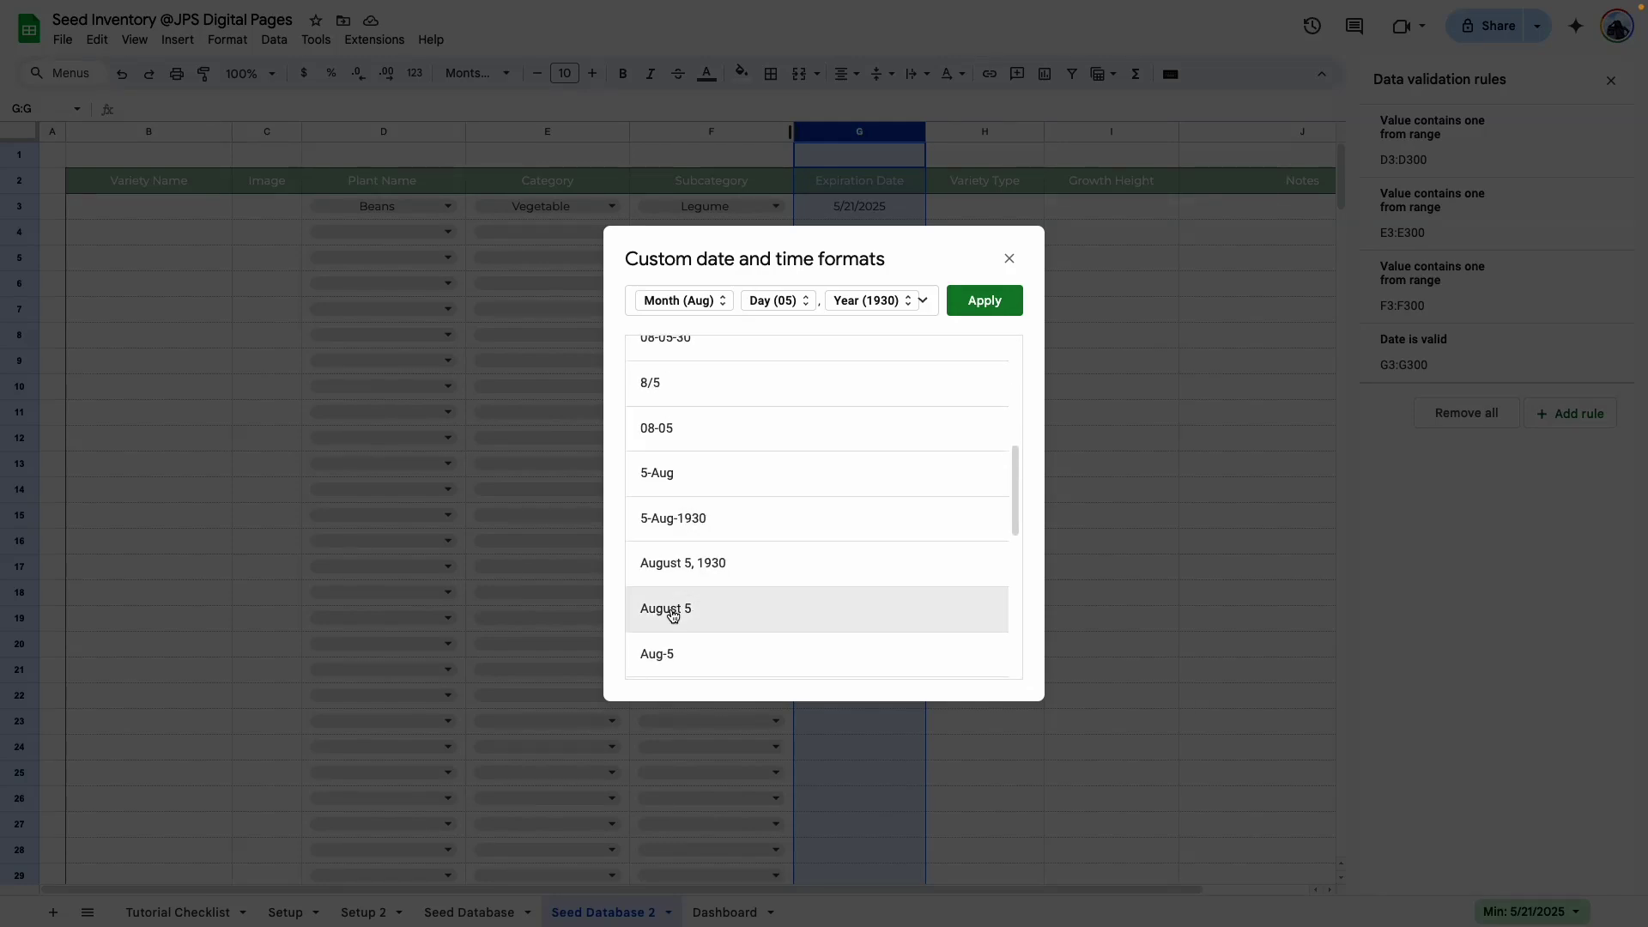
pyautogui.click(718, 575)
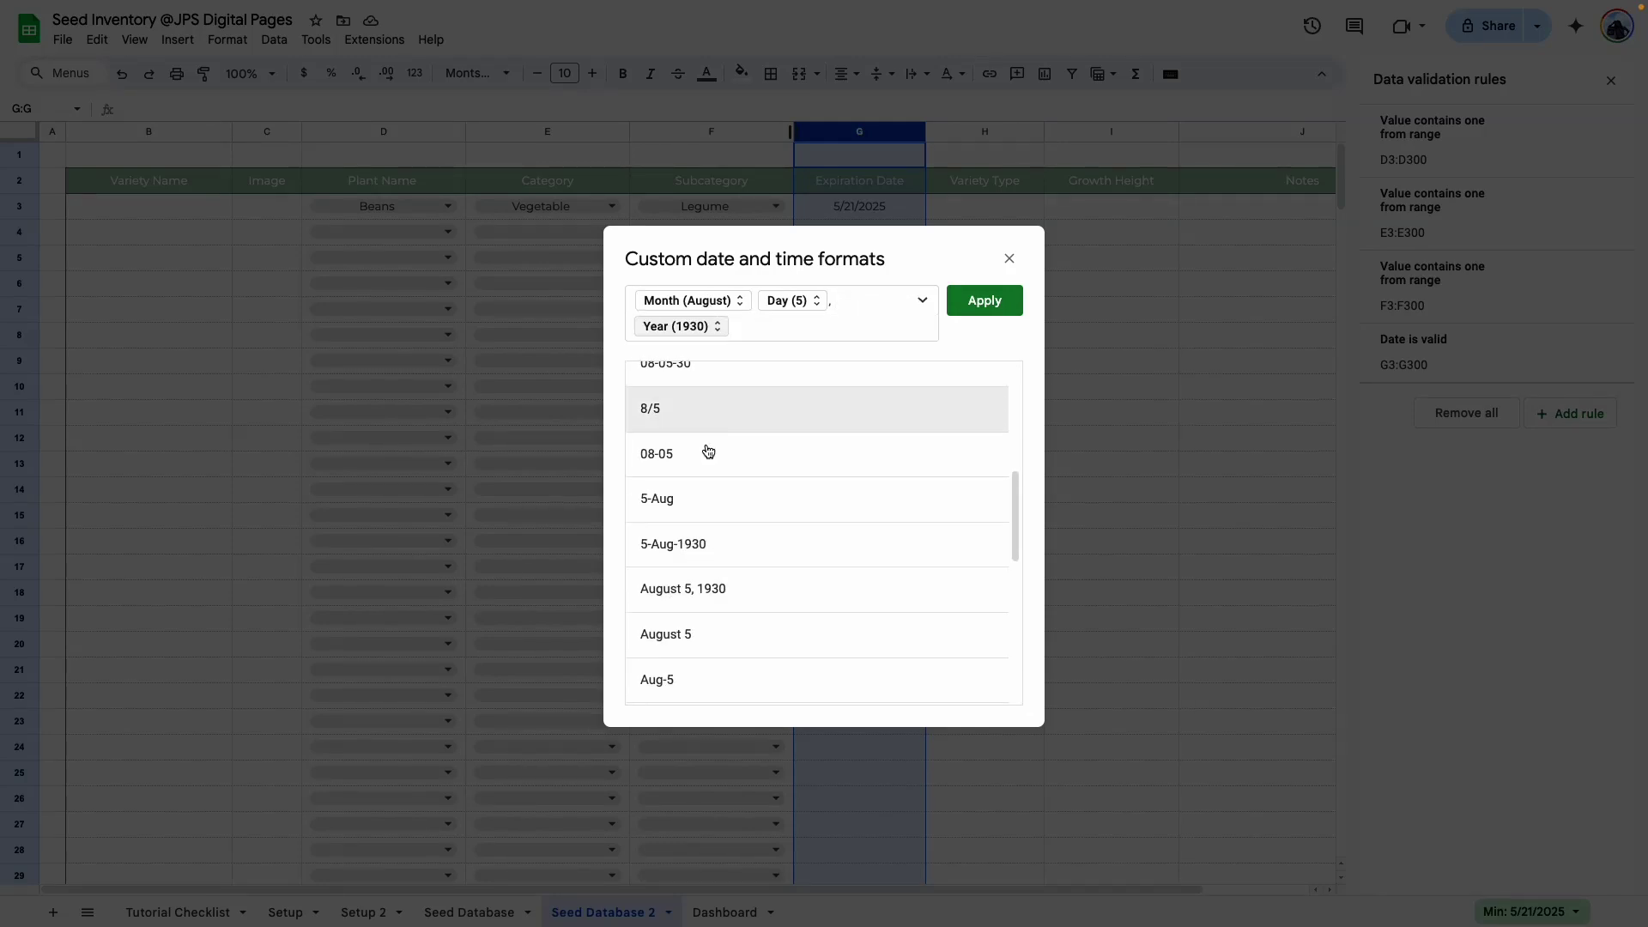
# Change the format to an abbreviated month and a day with leading zero, keeping the four-digit year, and apply it.
pyautogui.click(726, 302)
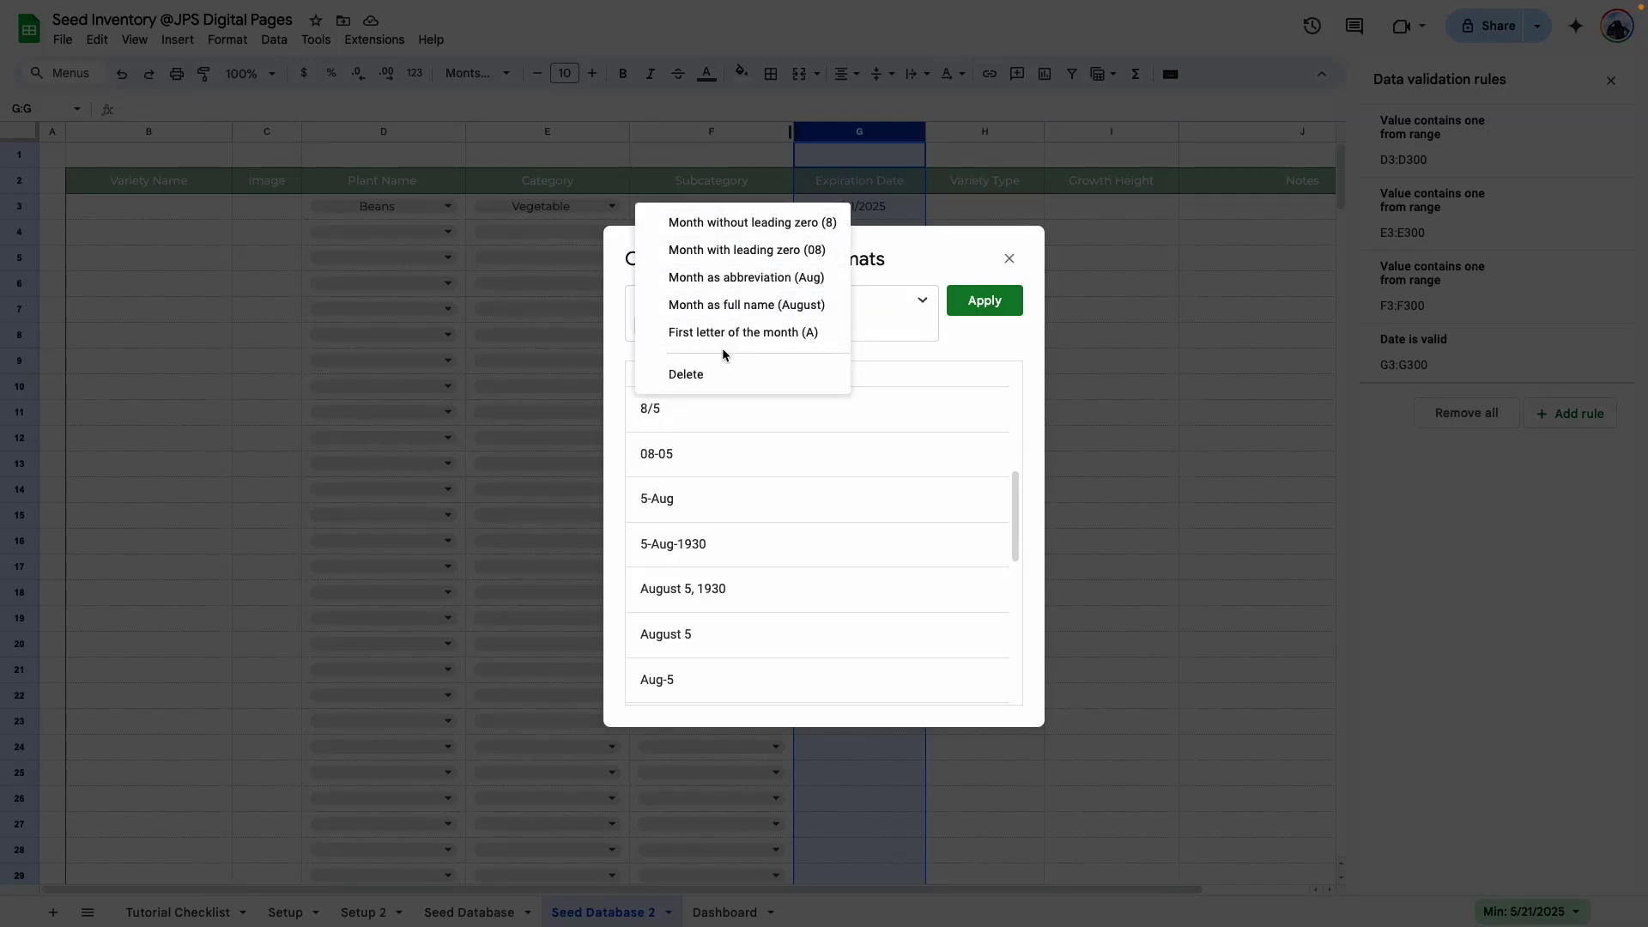
pyautogui.click(724, 277)
pyautogui.click(777, 302)
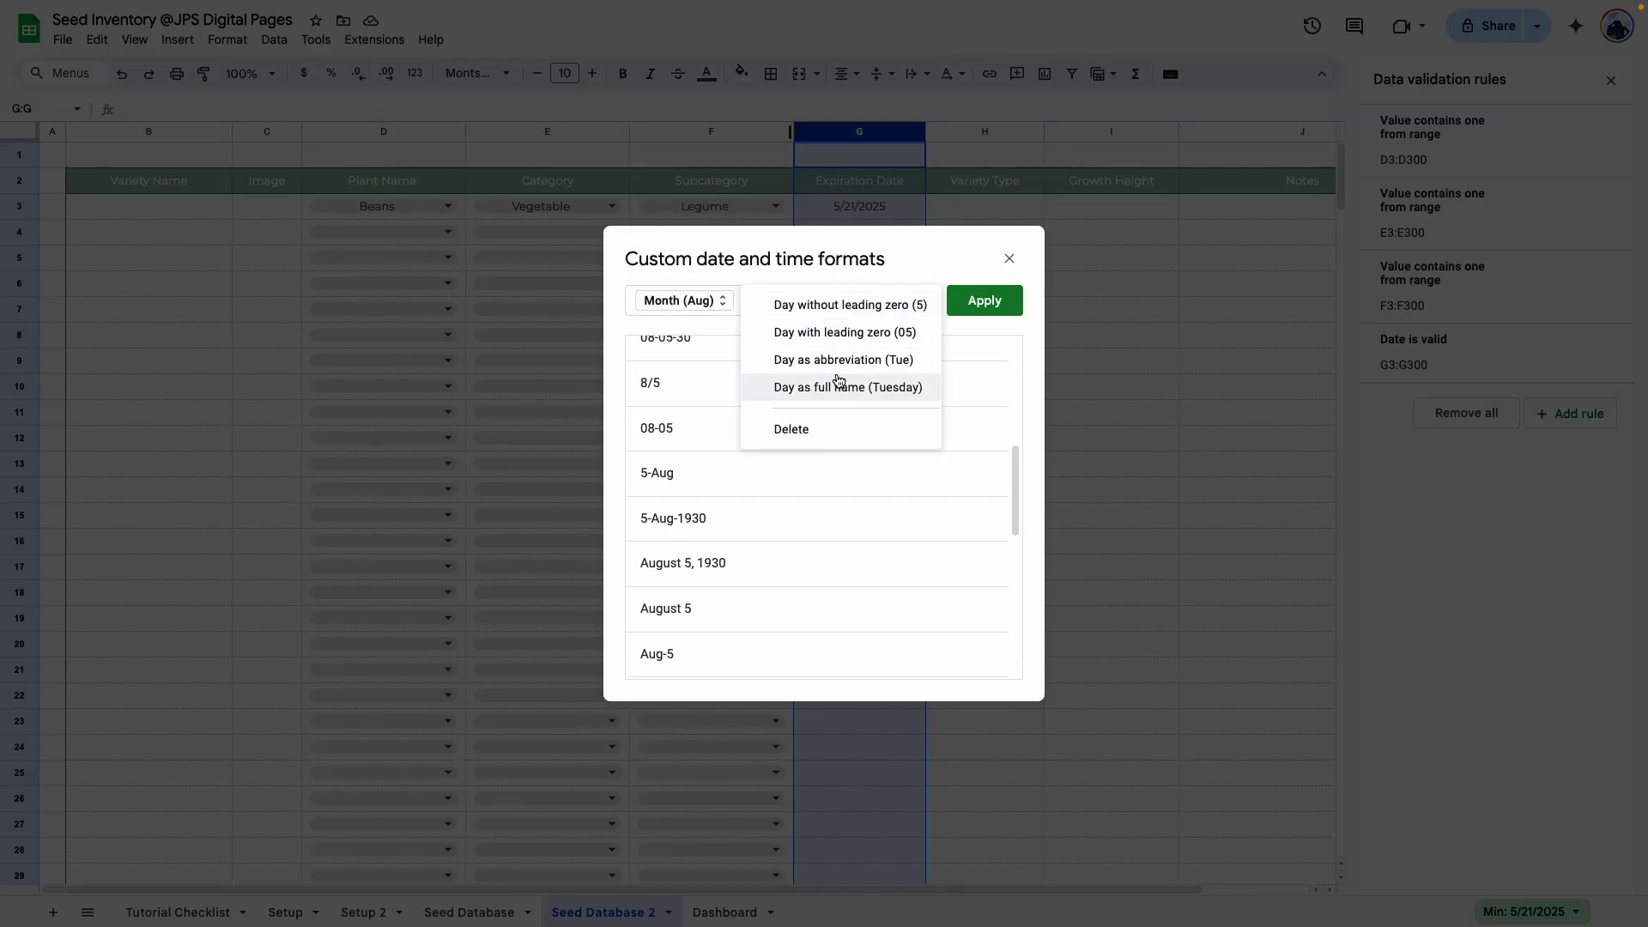
pyautogui.click(829, 334)
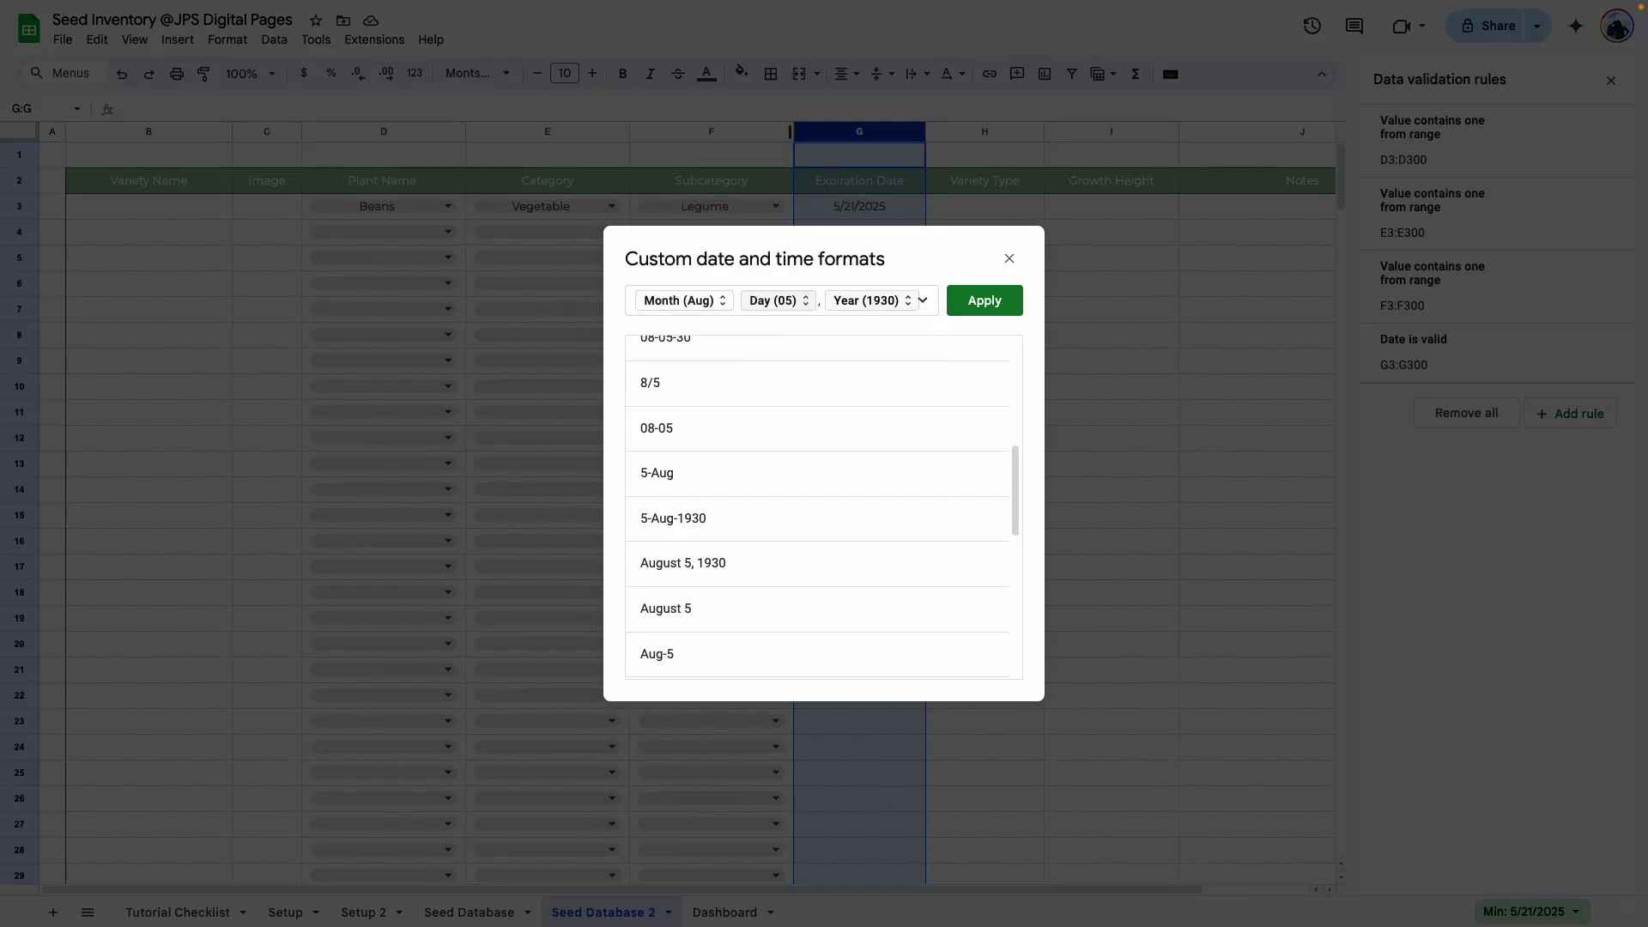
pyautogui.click(867, 301)
pyautogui.click(901, 307)
pyautogui.click(1006, 302)
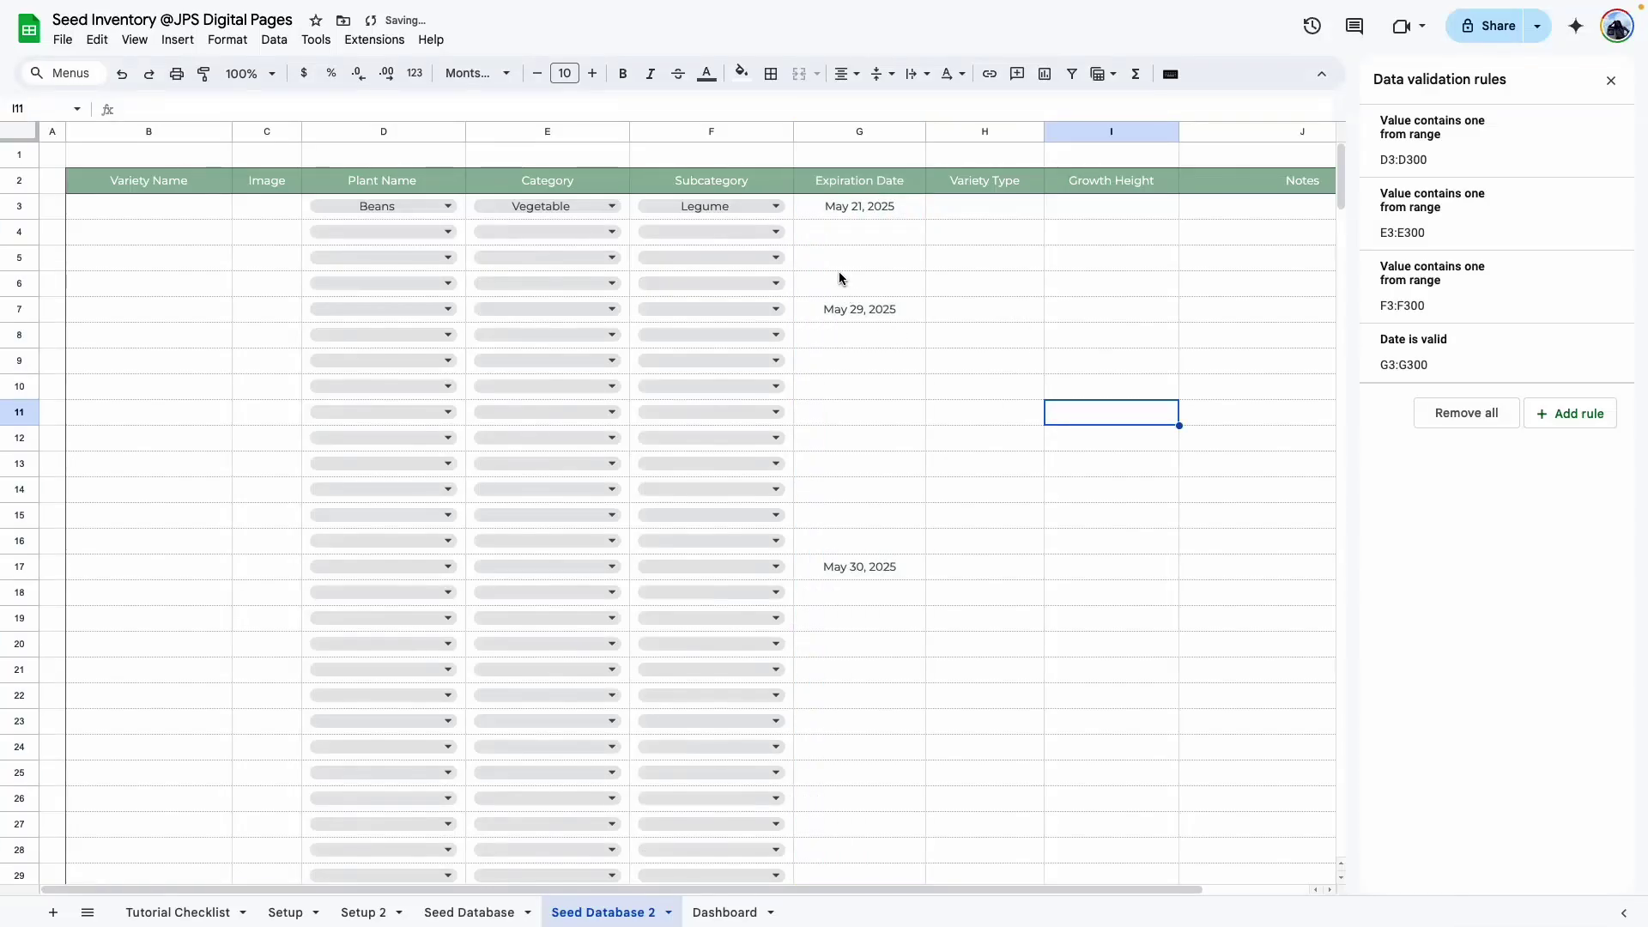
# Pick June 18, 2025 as the Expiration Date in row 4, and narrow the Expiration Date column slightly.
pyautogui.doubleClick(881, 238)
pyautogui.click(940, 263)
pyautogui.click(859, 364)
pyautogui.click(1027, 395)
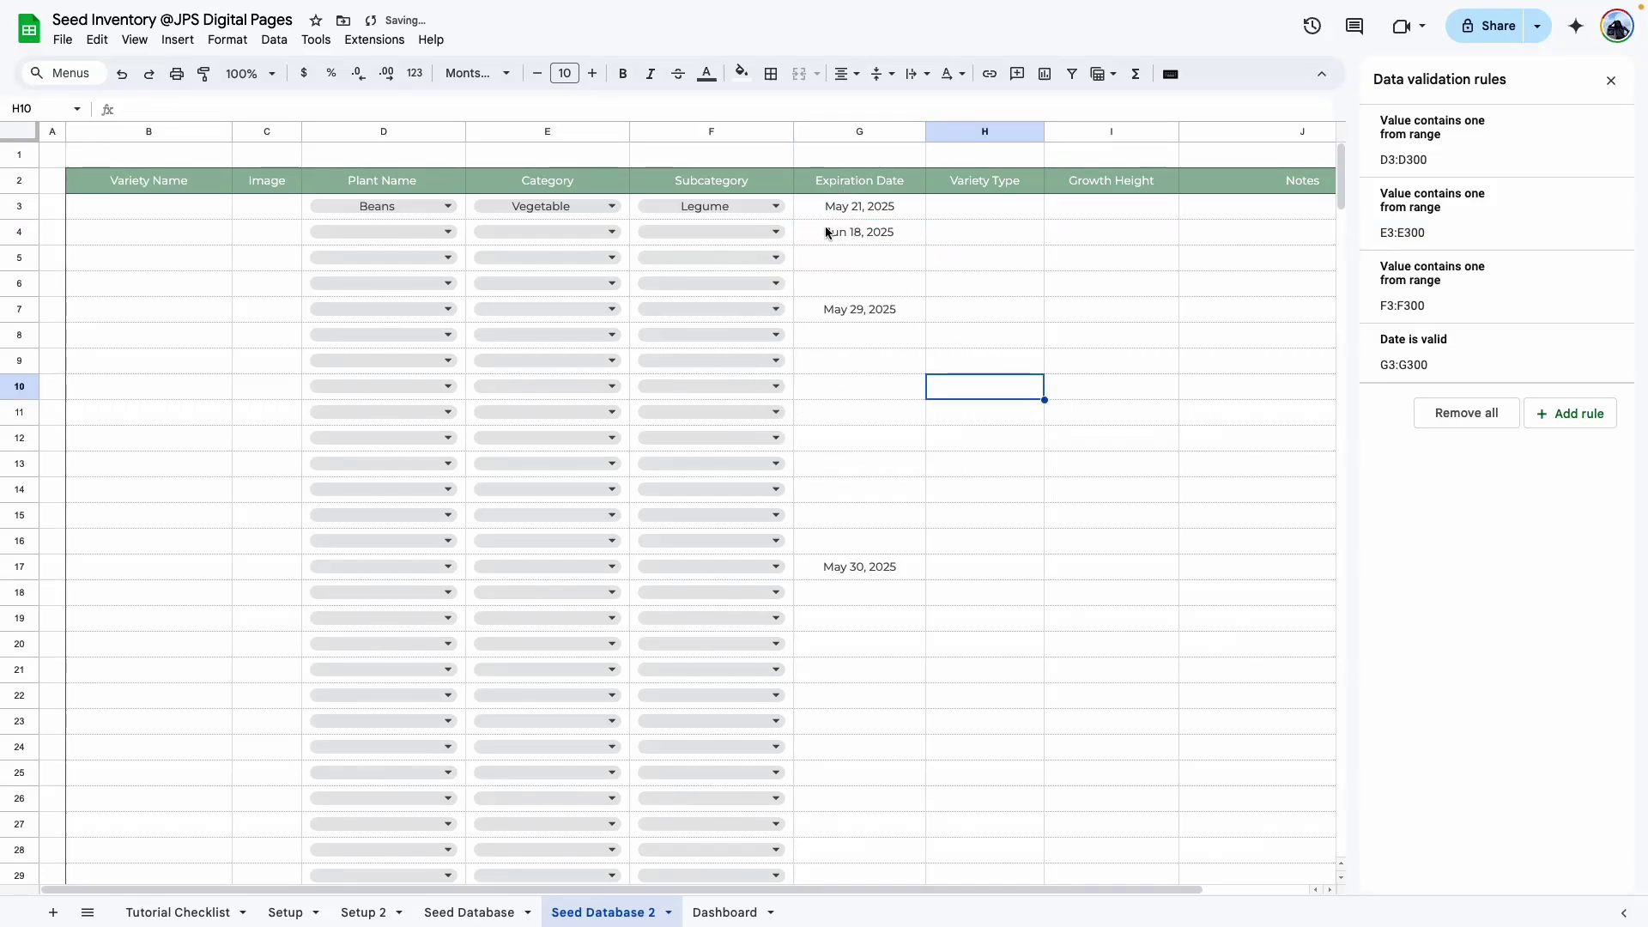
pyautogui.click(983, 265)
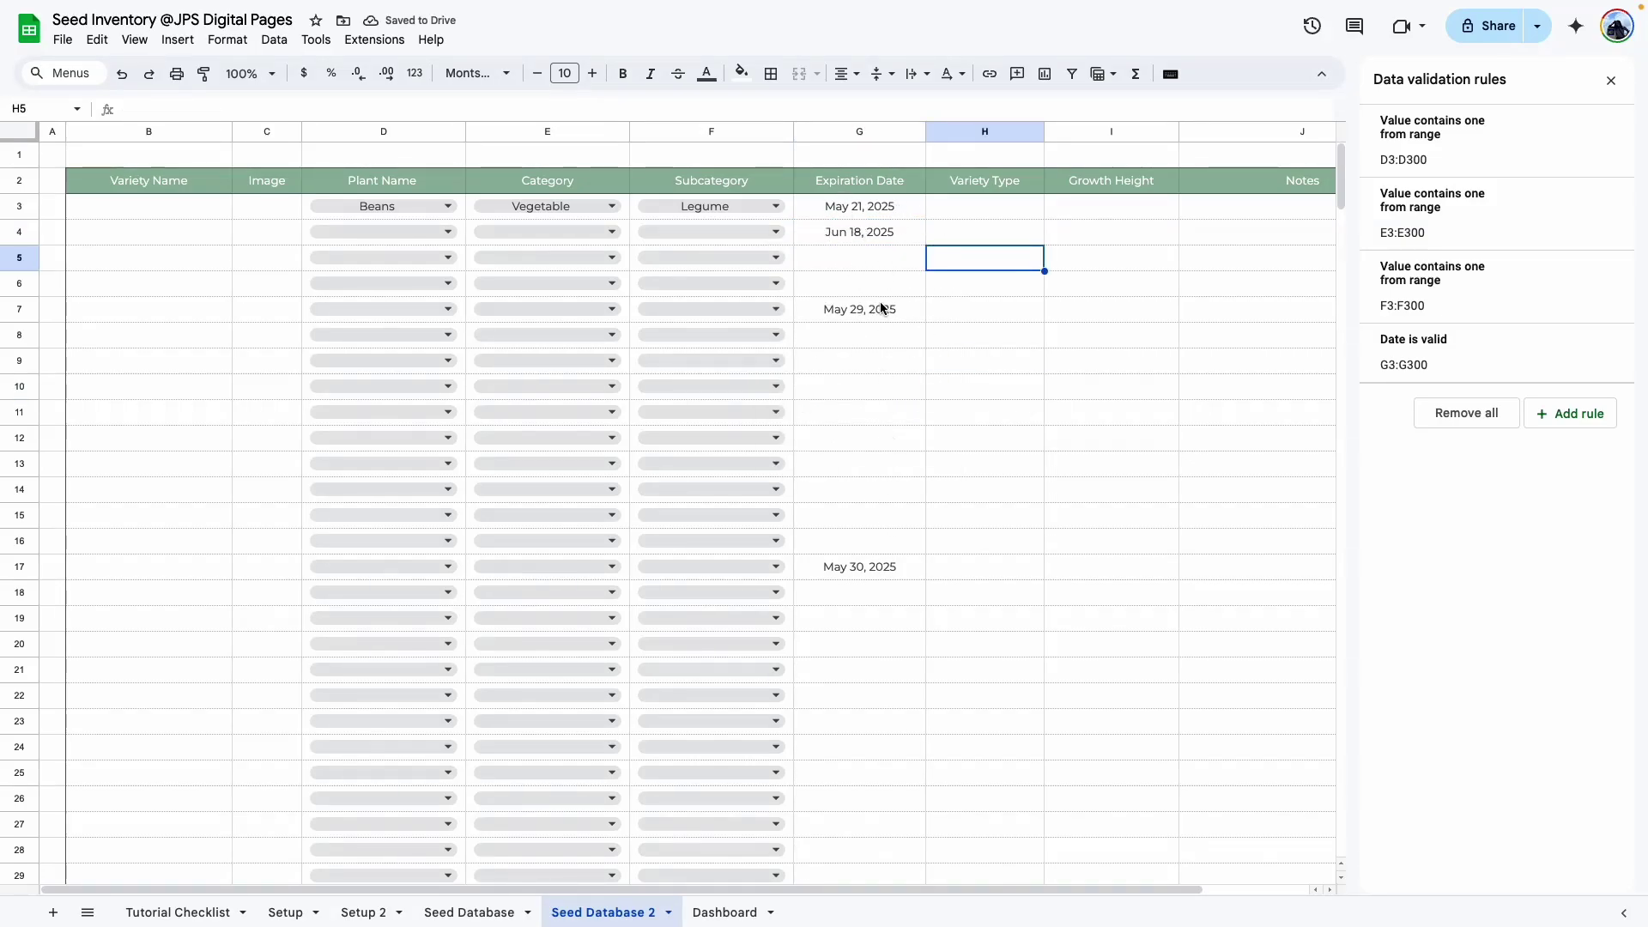
pyautogui.moveTo(925, 131); pyautogui.dragTo(915, 131)
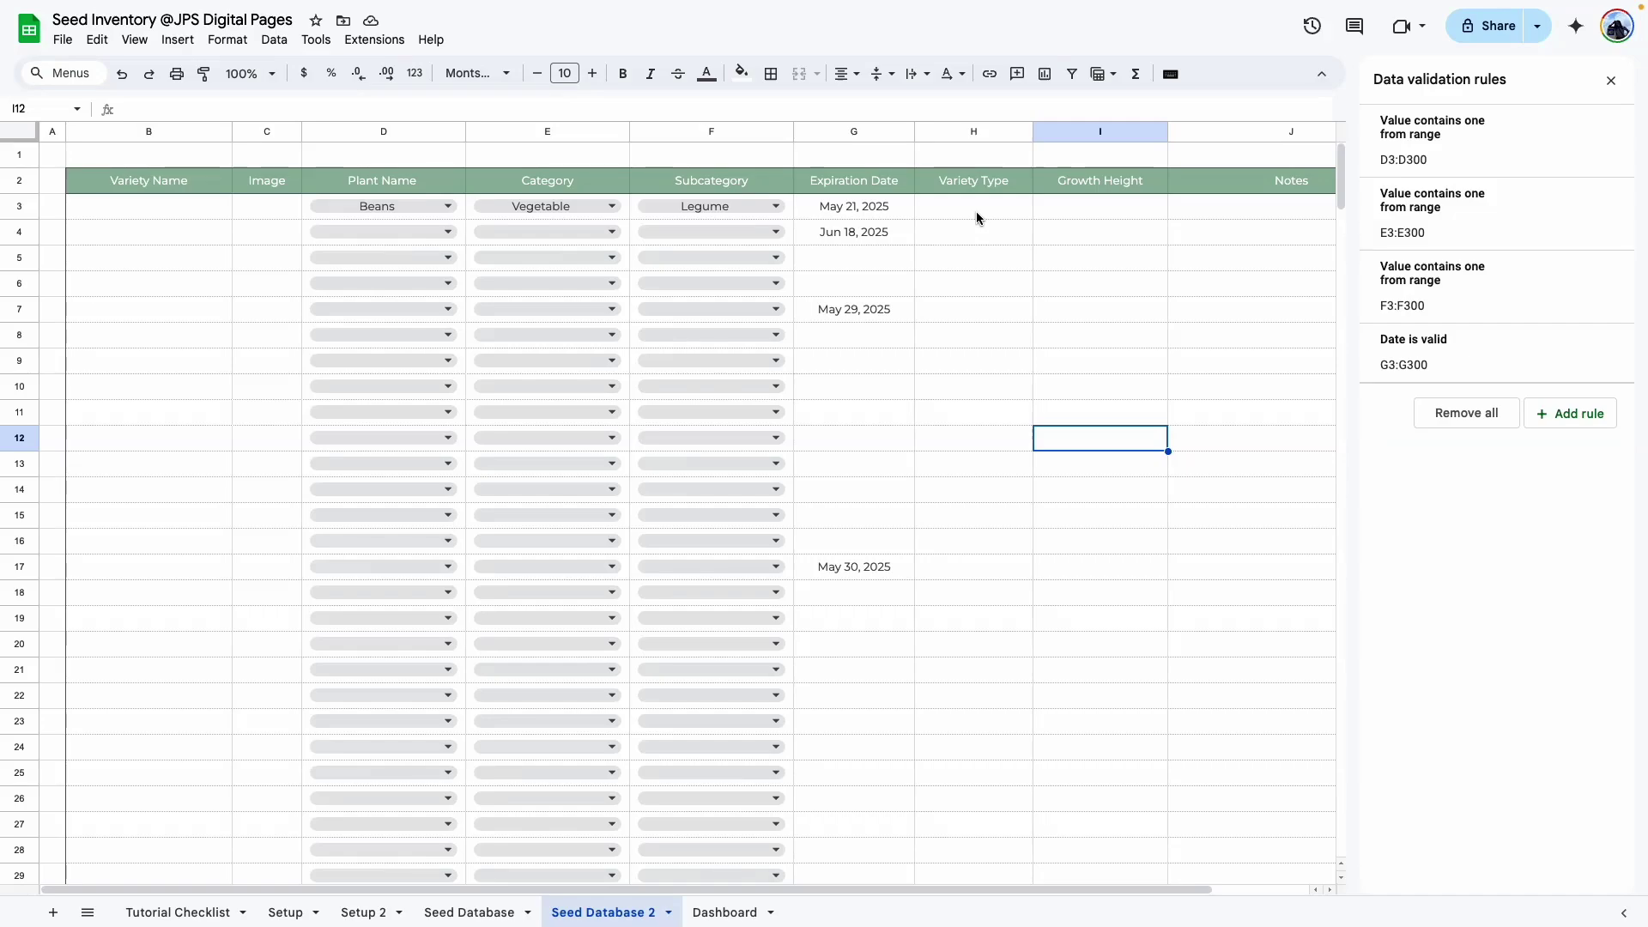
# Add a data validation rule to the Variety Type column, covering H3:H, with the criteria Dropdown (from a range).
pyautogui.moveTo(977, 218); pyautogui.dragTo(982, 465)
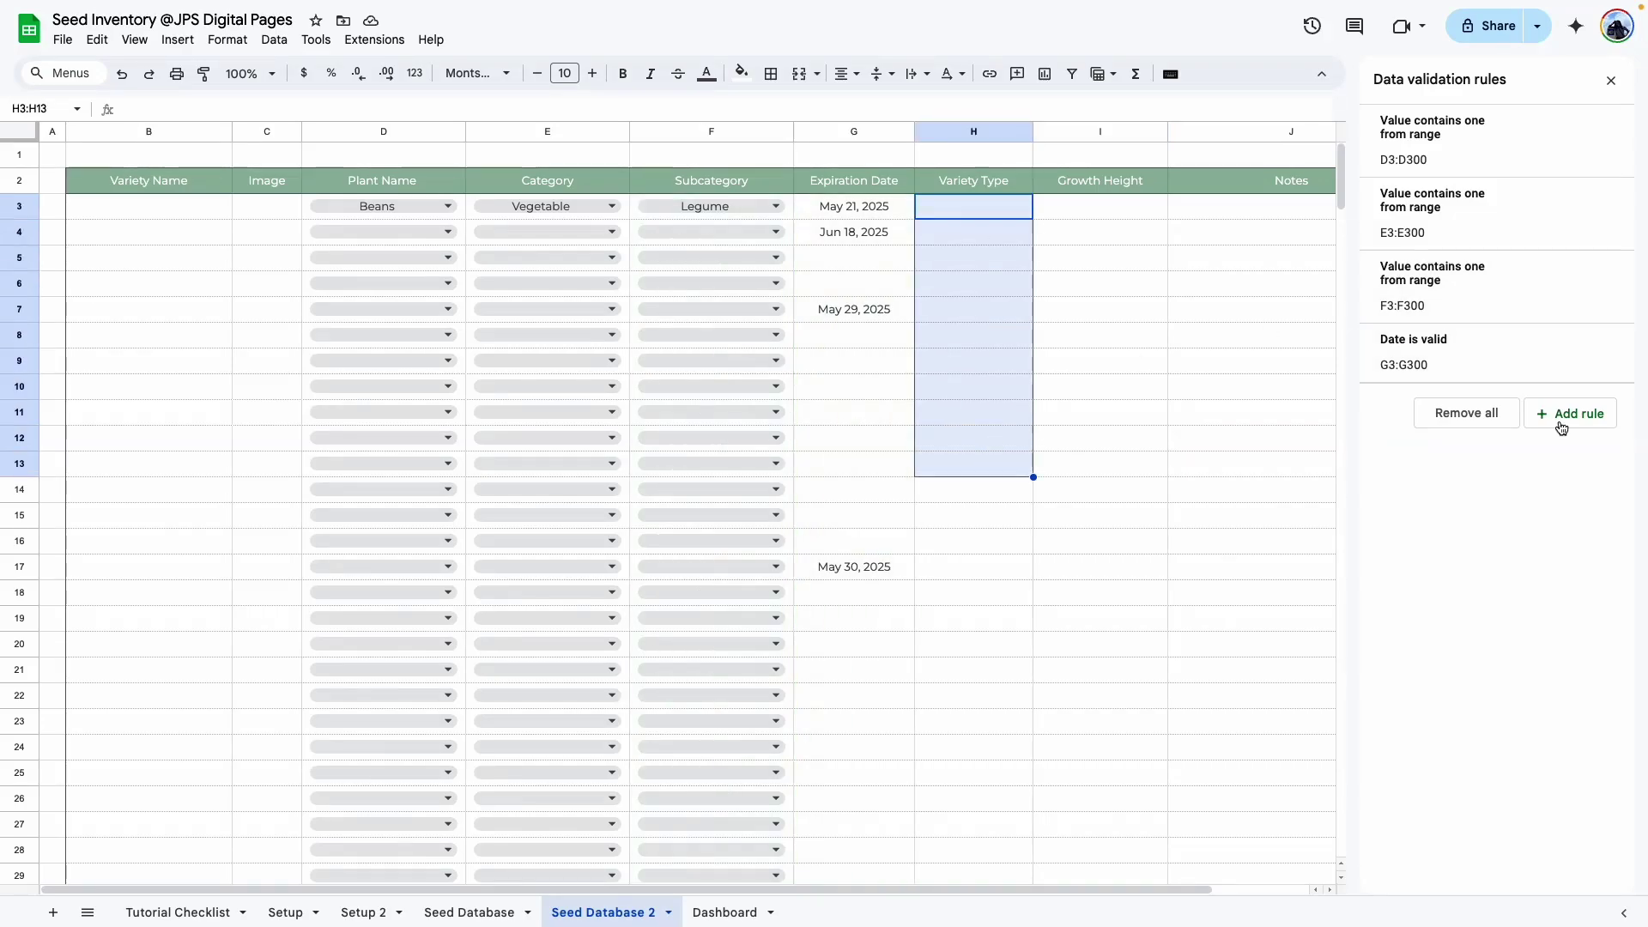
pyautogui.click(1564, 414)
pyautogui.click(1530, 177)
pyautogui.press('BackSpace')
pyautogui.press('BackSpace')
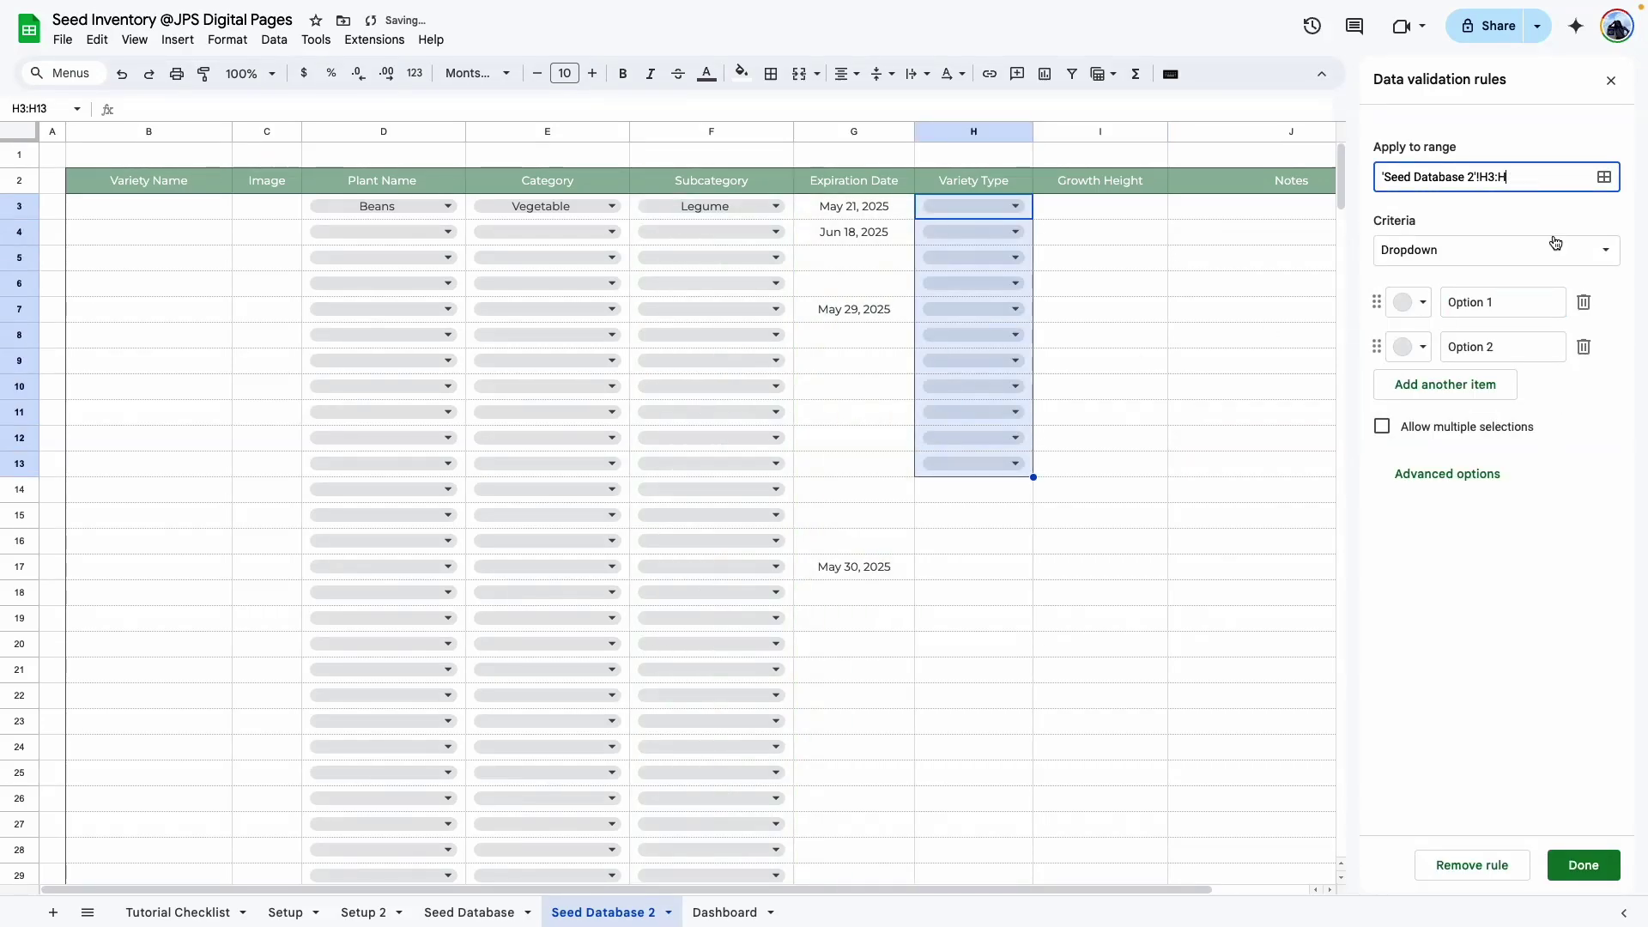
pyautogui.click(1557, 246)
pyautogui.click(1464, 279)
# Use 'Setup 2'!I3:I34 as the Variety Type dropdown's source range, save the rule and return to the Seed Database 2 sheet.
pyautogui.click(1607, 306)
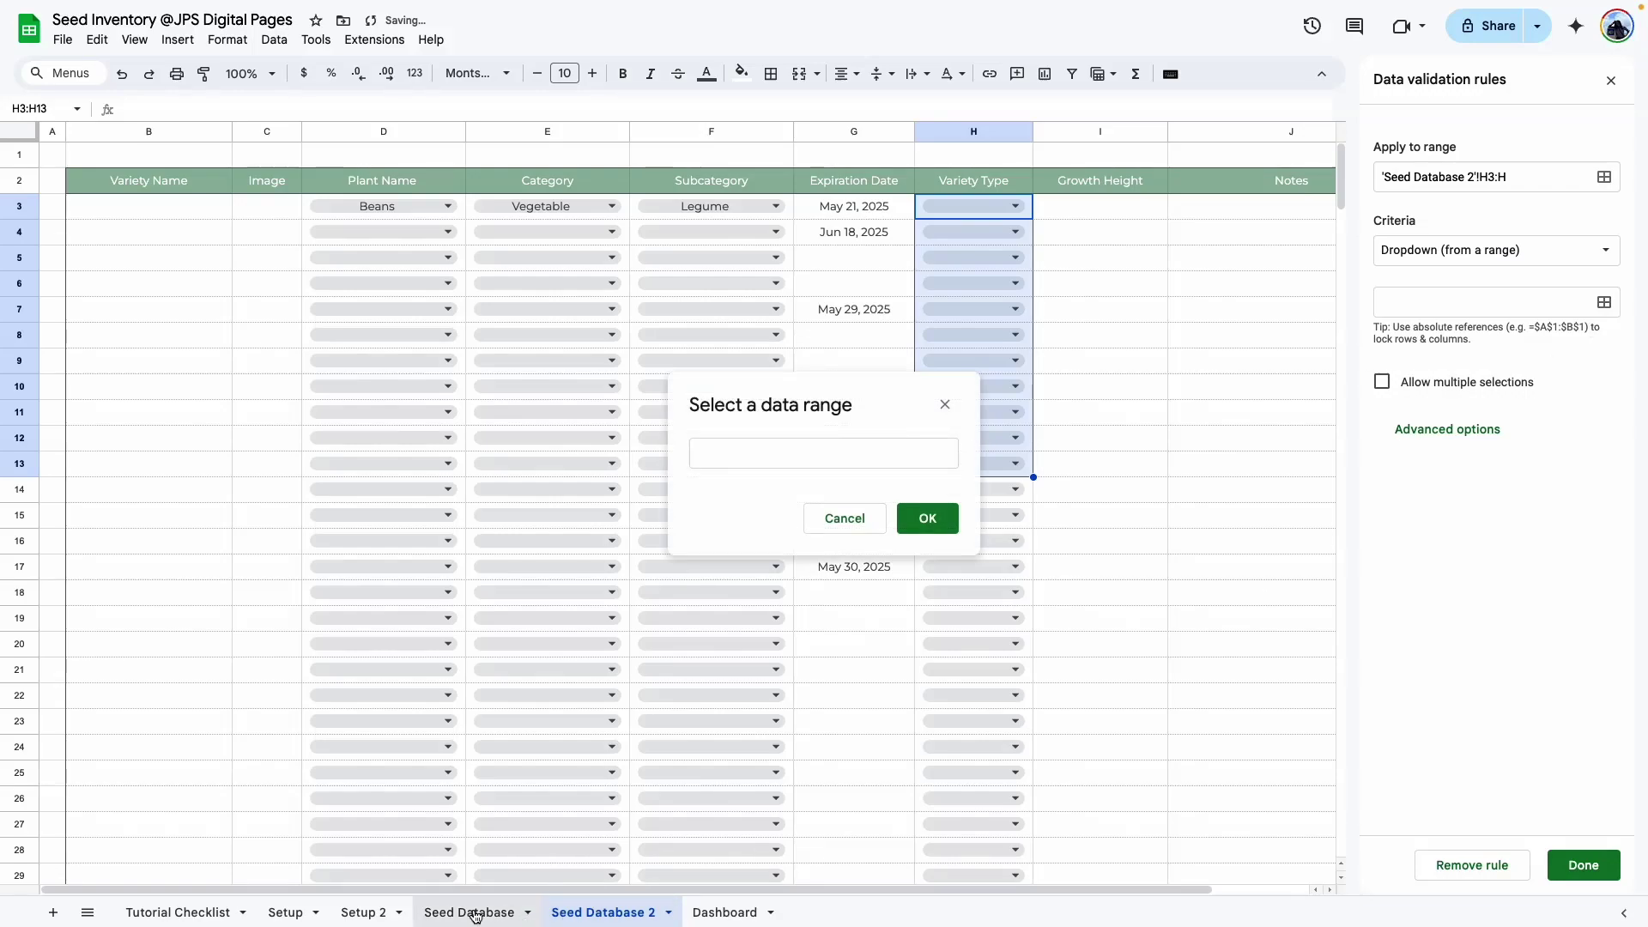
pyautogui.click(364, 912)
pyautogui.scroll(3, 769, 243)
pyautogui.moveTo(922, 195); pyautogui.dragTo(922, 802)
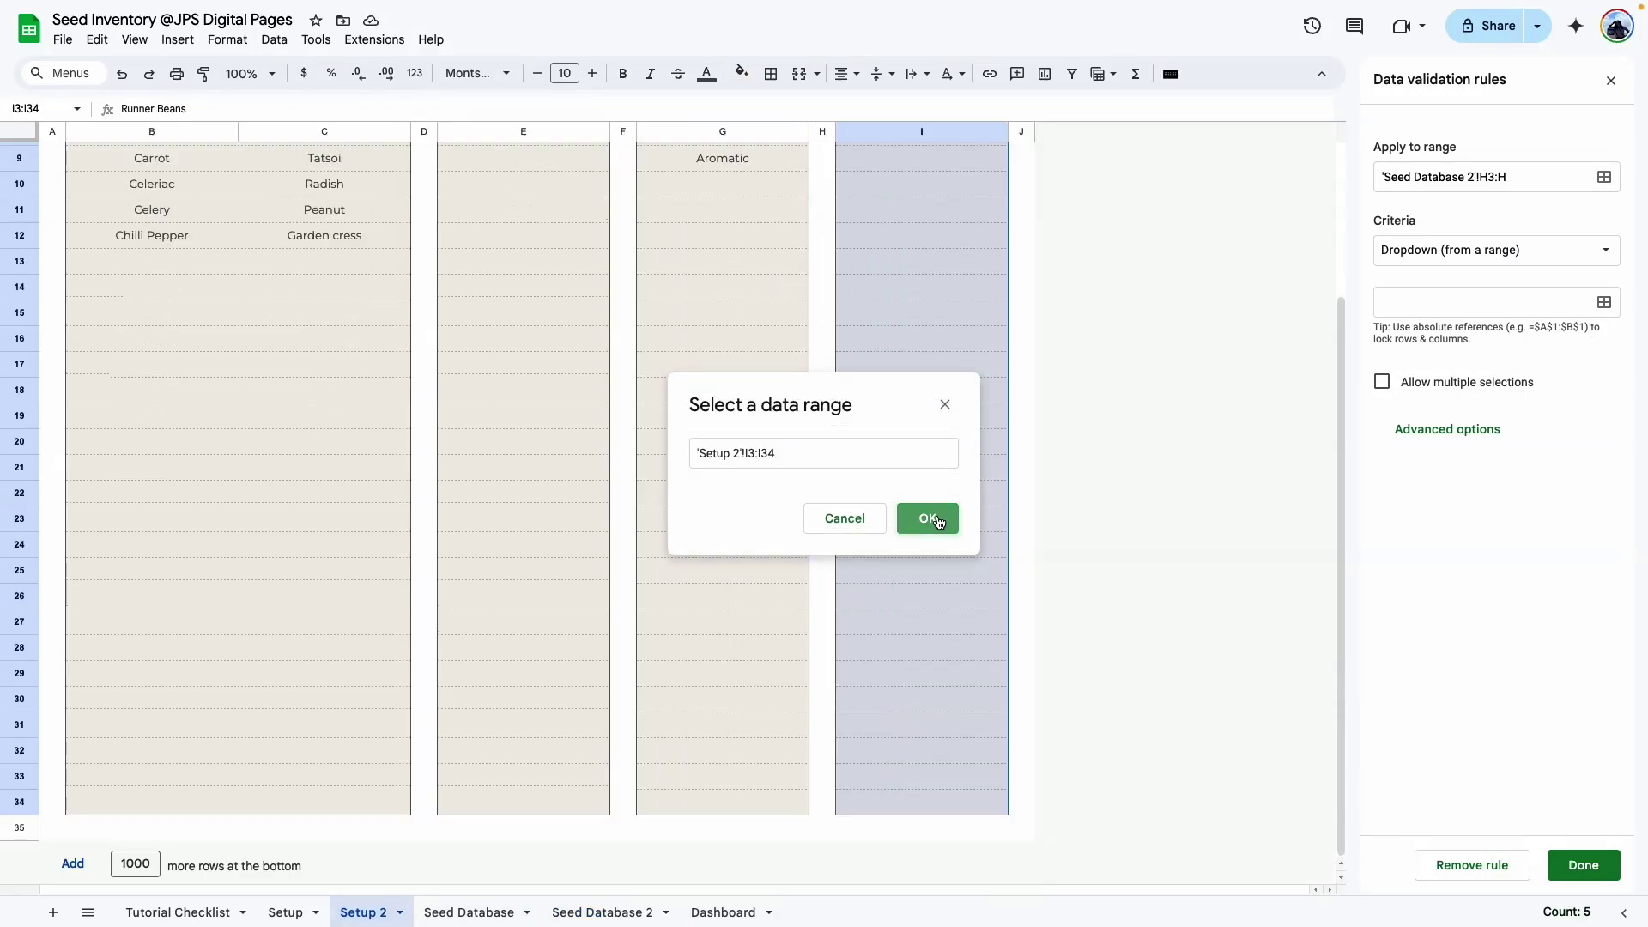
pyautogui.click(927, 517)
pyautogui.click(1584, 864)
pyautogui.click(601, 911)
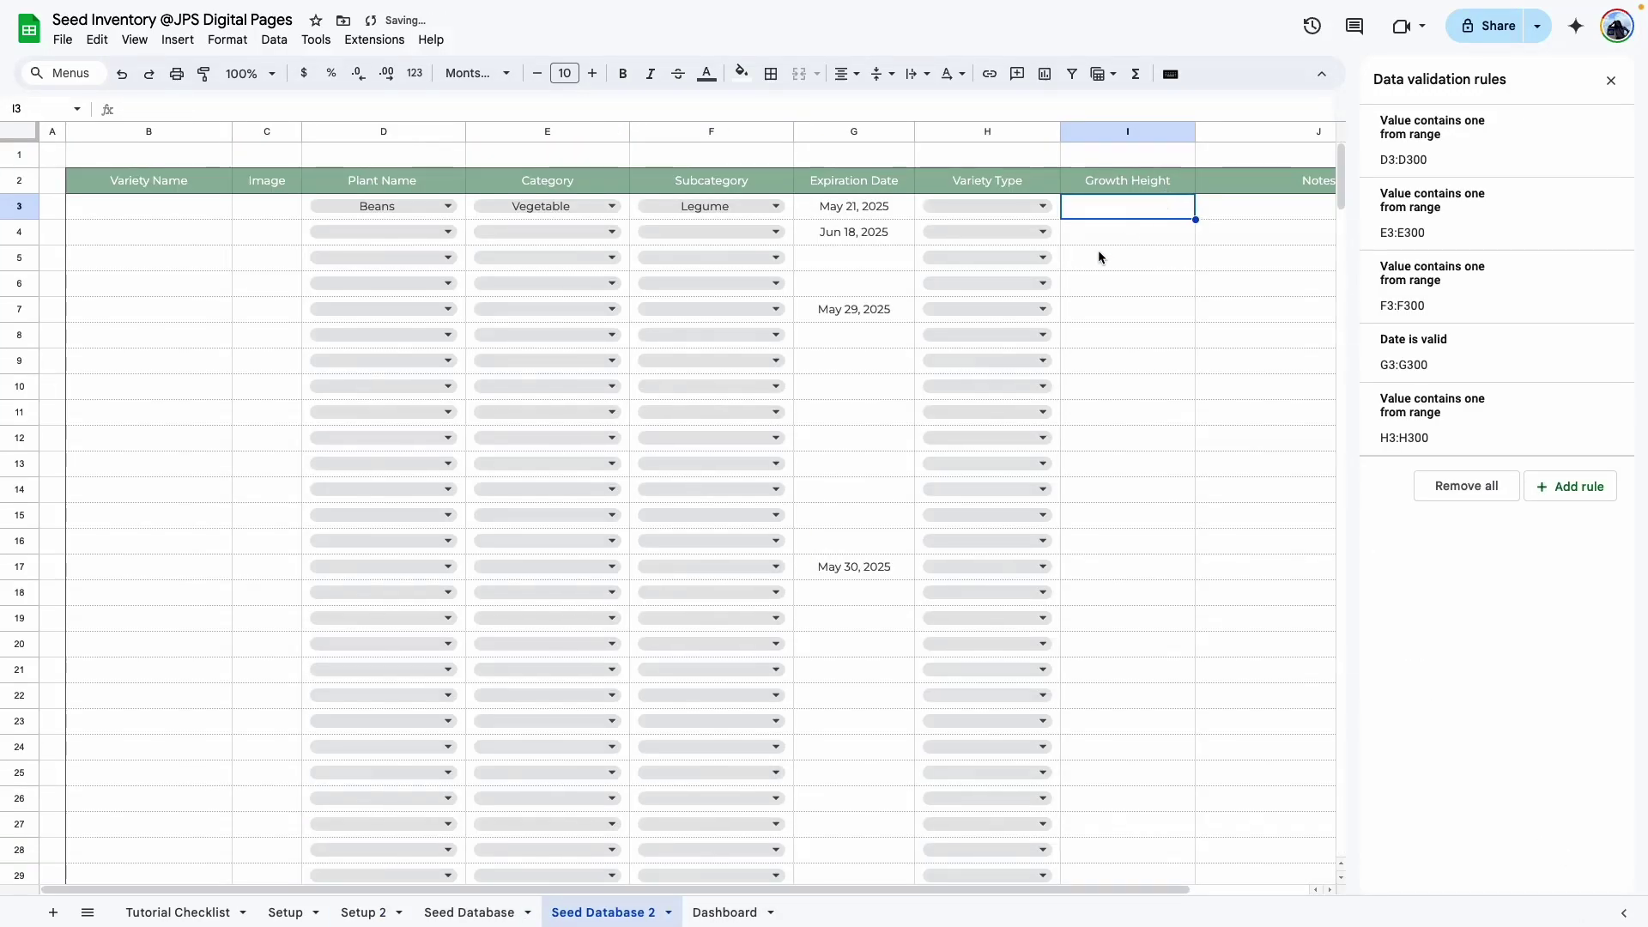
# Clear the sample entries from C3:H17 in Seed Database 2.
pyautogui.hscroll(2, 1116, 215)
pyautogui.click(993, 312)
pyautogui.click(978, 214)
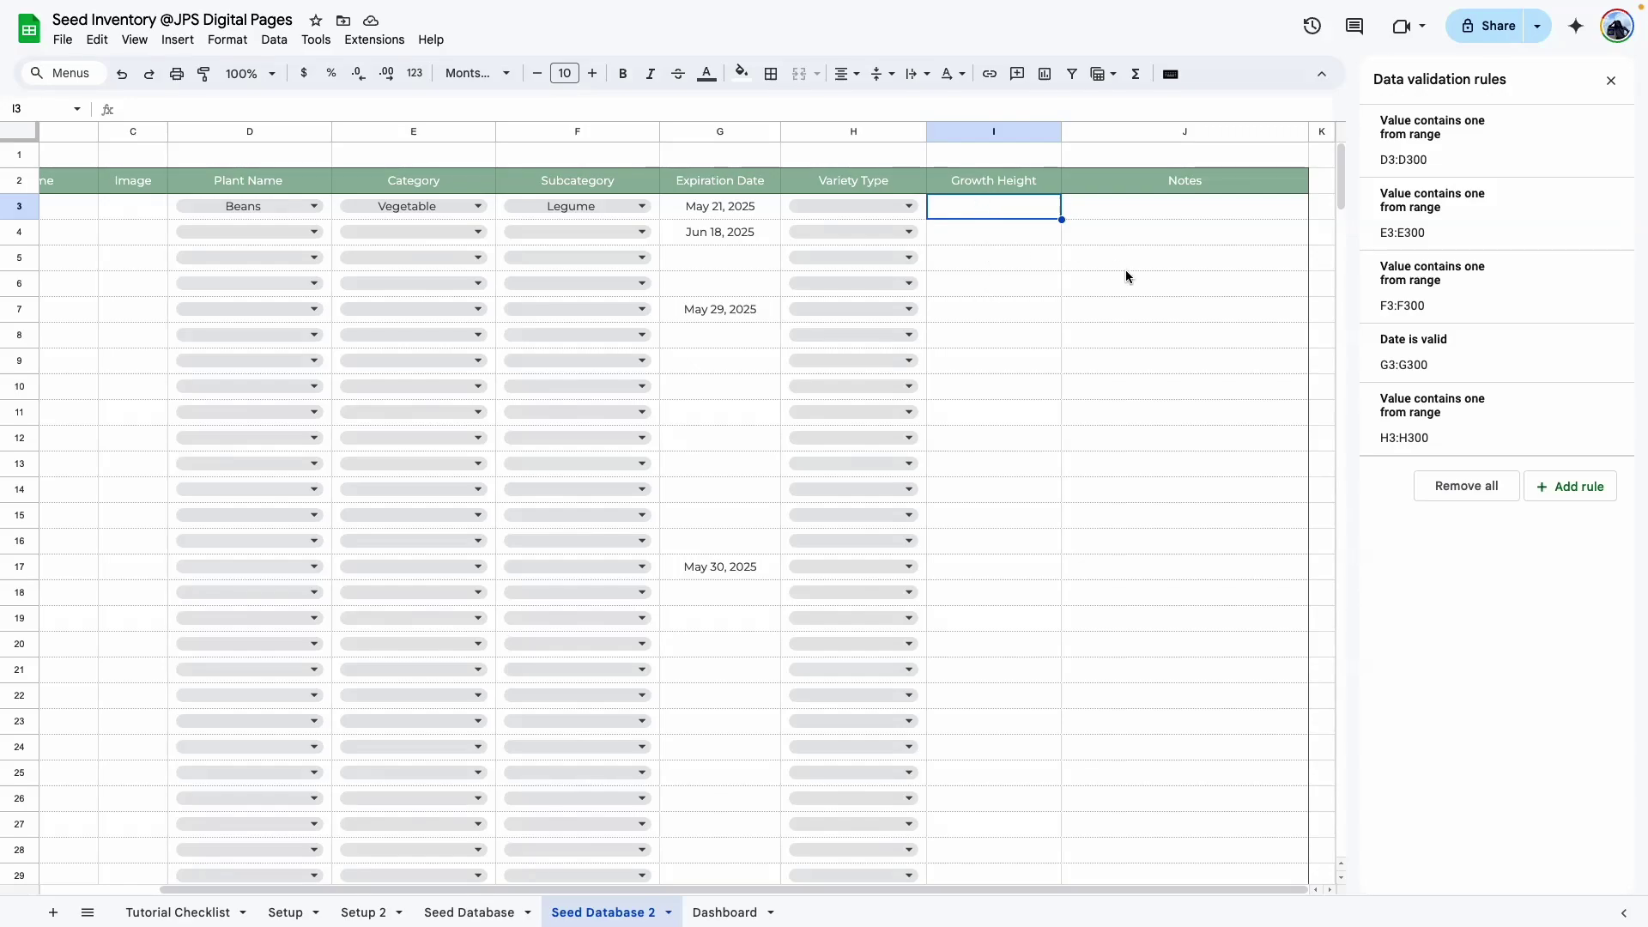
pyautogui.press('Tab')
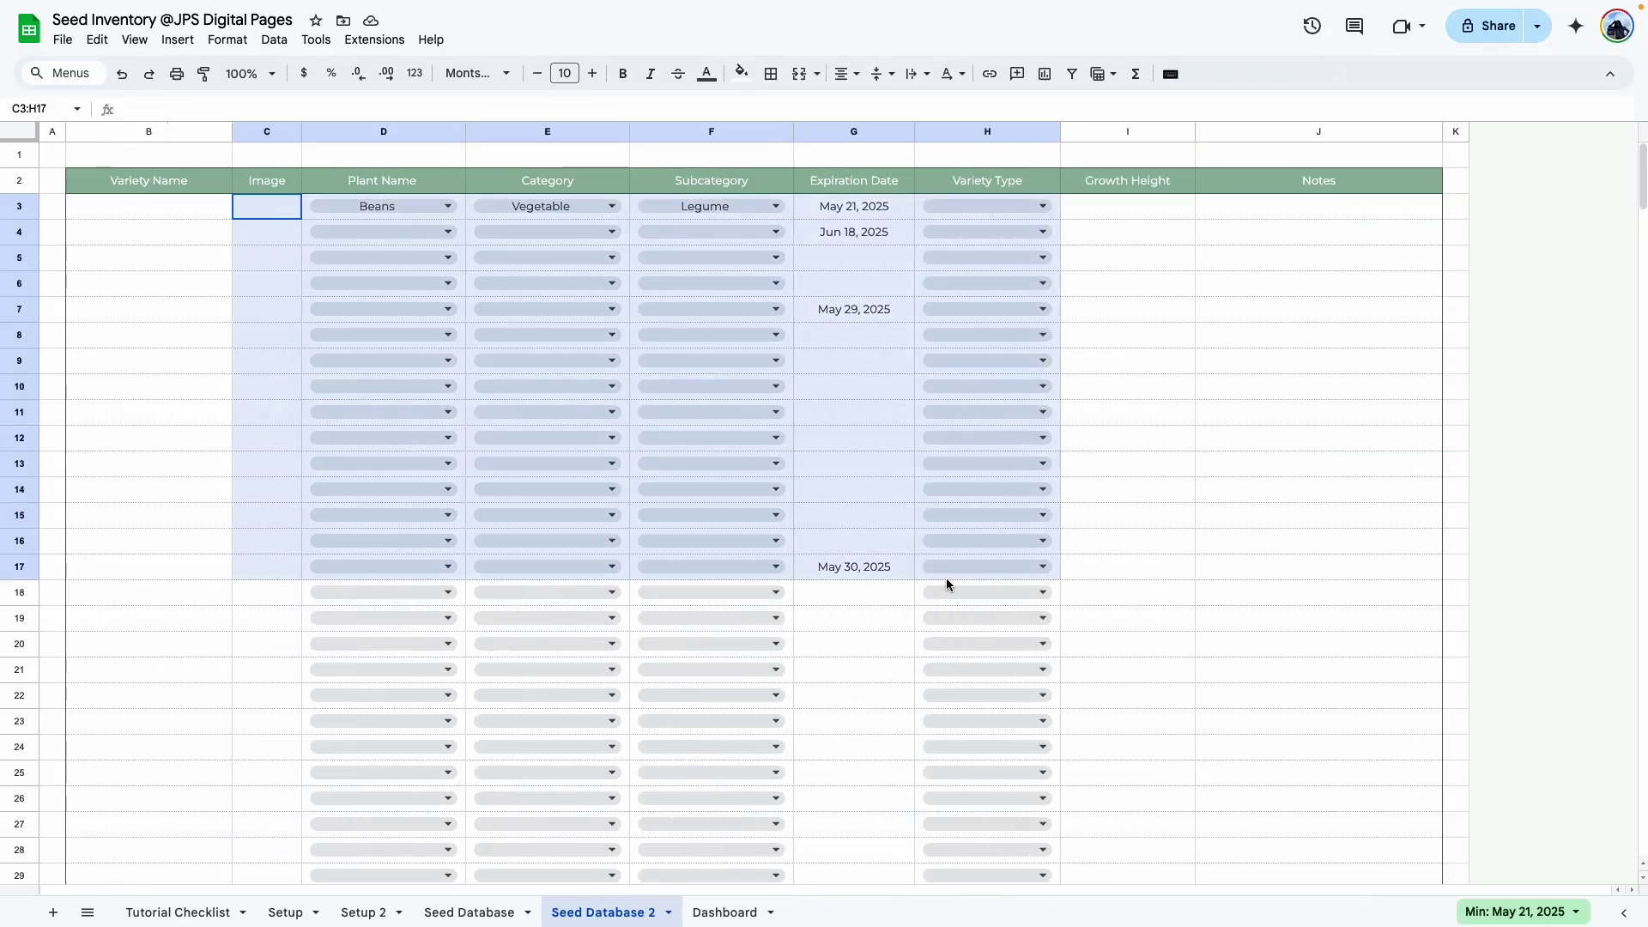
pyautogui.press('Delete')
pyautogui.click(1300, 588)
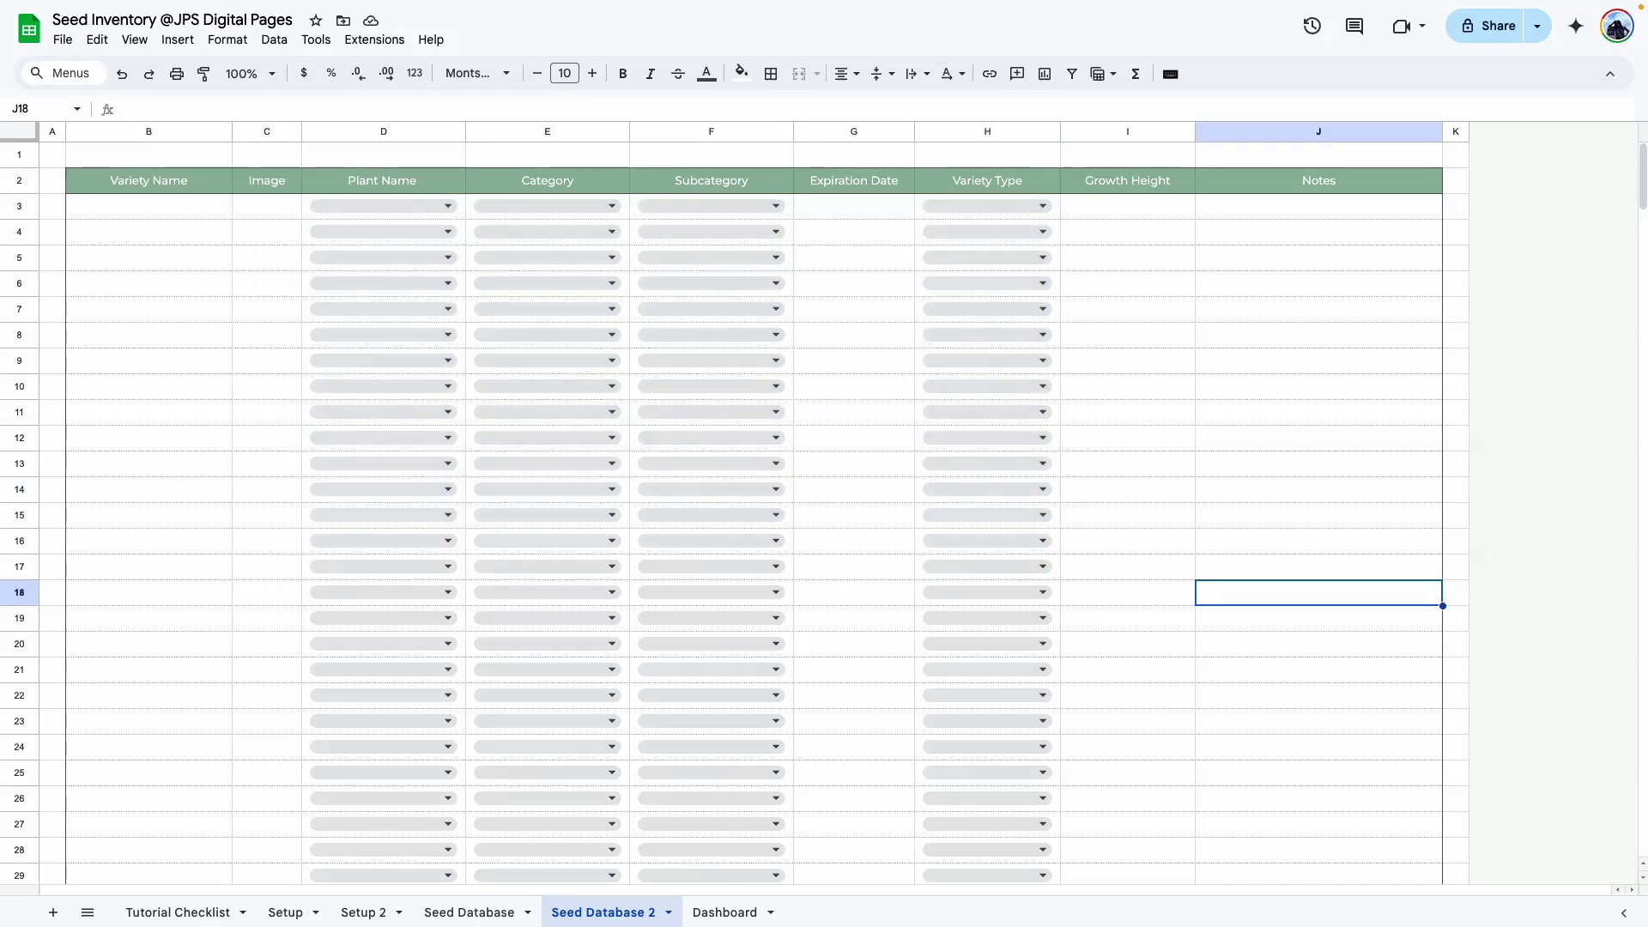
# Create a filter on the header row B2:J2 and make its text bold.
pyautogui.moveTo(89, 187); pyautogui.dragTo(1322, 180)
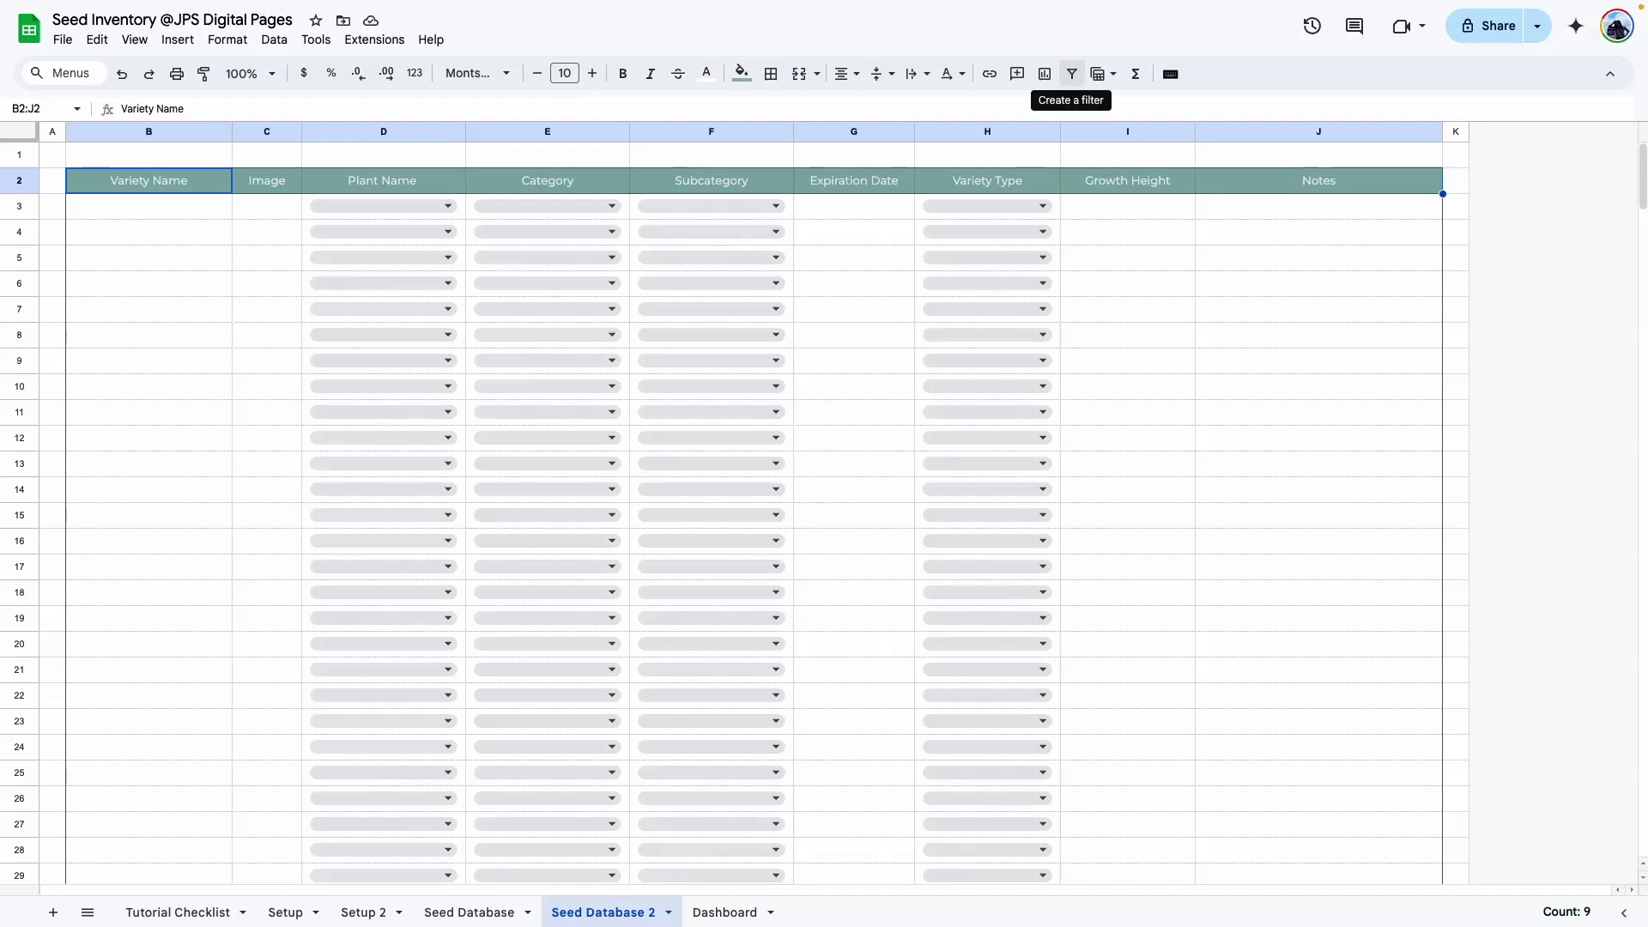
pyautogui.click(1071, 77)
pyautogui.click(1222, 463)
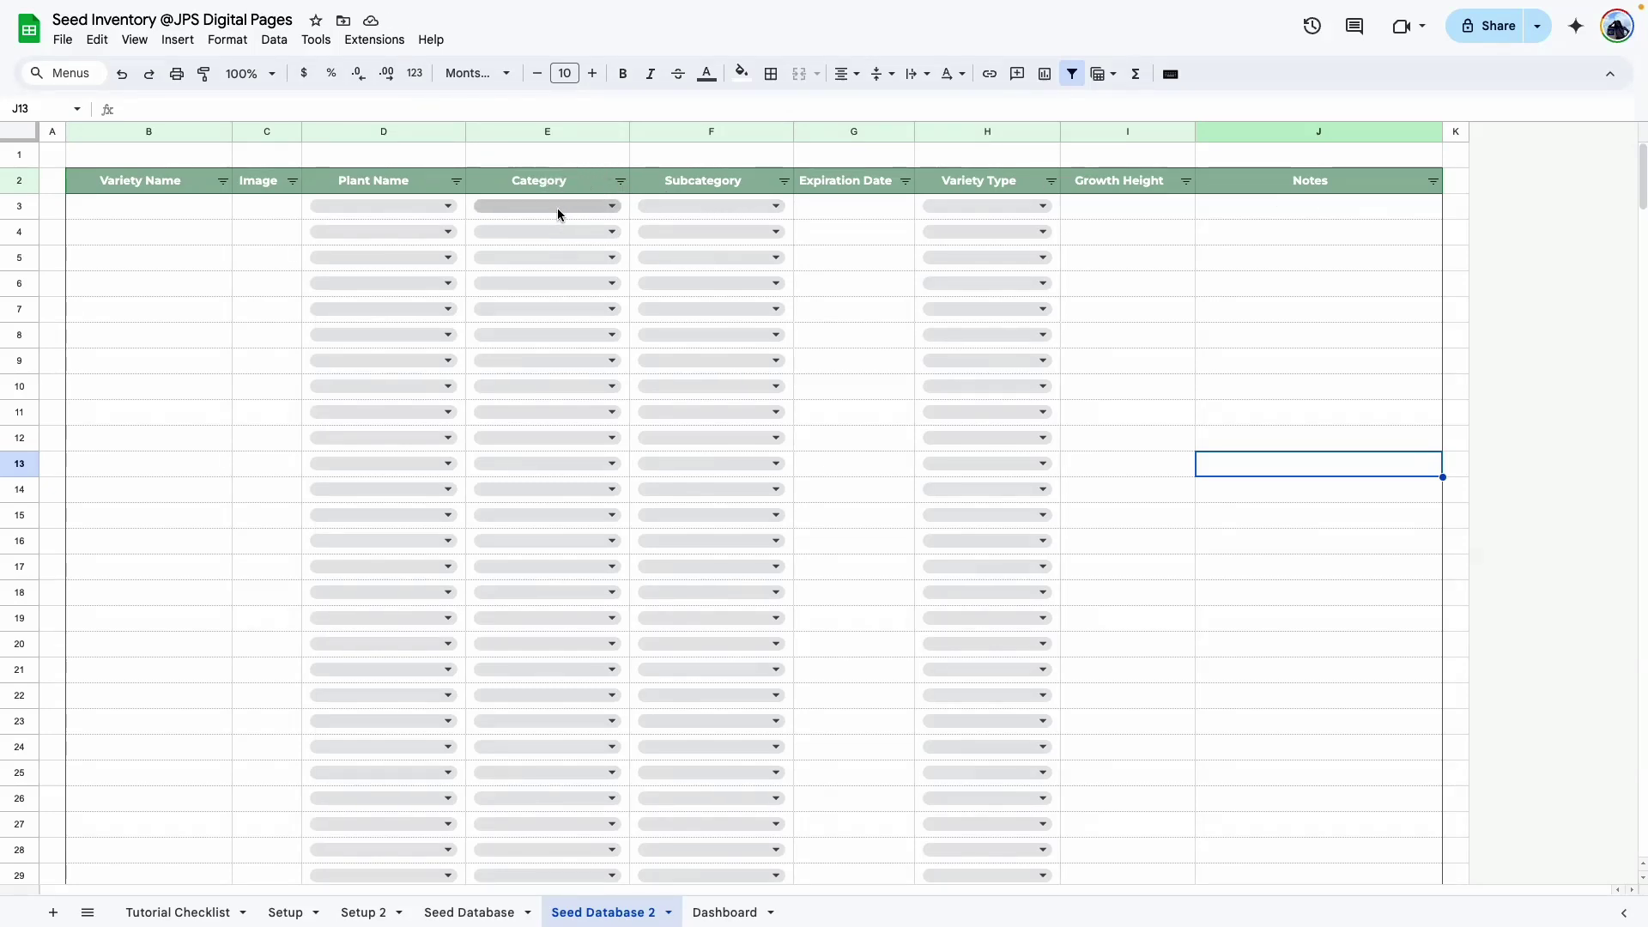
# Slightly widen the columns from Image through Variety Type, and hide the gridlines in Seed Database 2.
pyautogui.click(116, 280)
pyautogui.moveTo(301, 132); pyautogui.dragTo(304, 131)
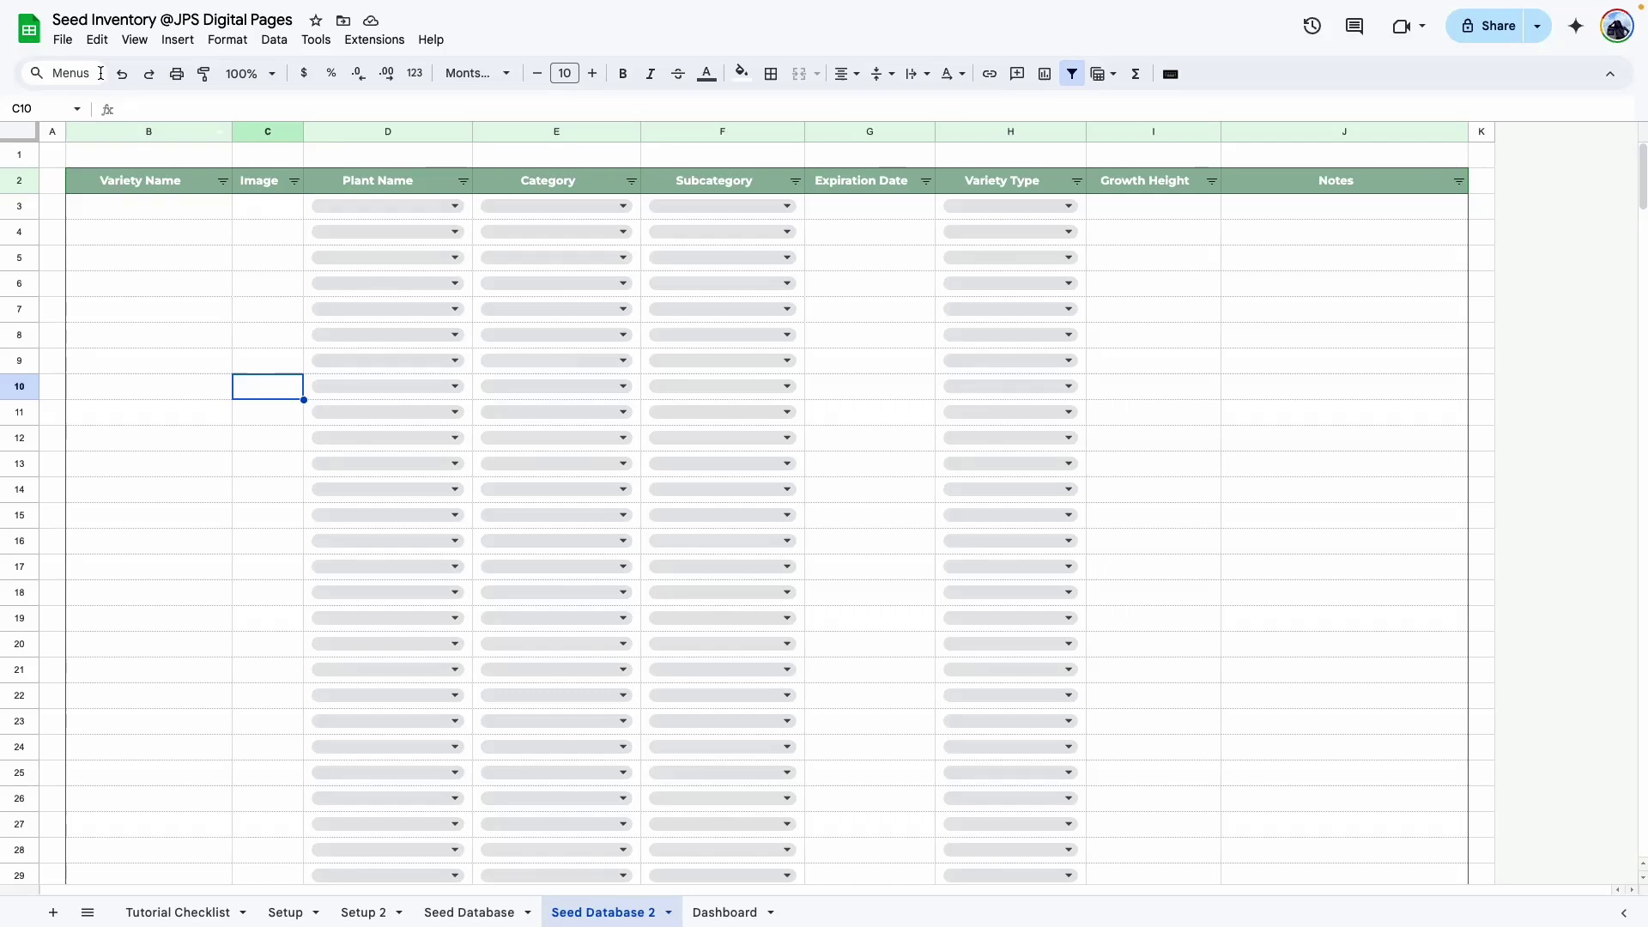
pyautogui.click(135, 40)
pyautogui.moveTo(365, 75)
pyautogui.click(455, 102)
pyautogui.click(183, 365)
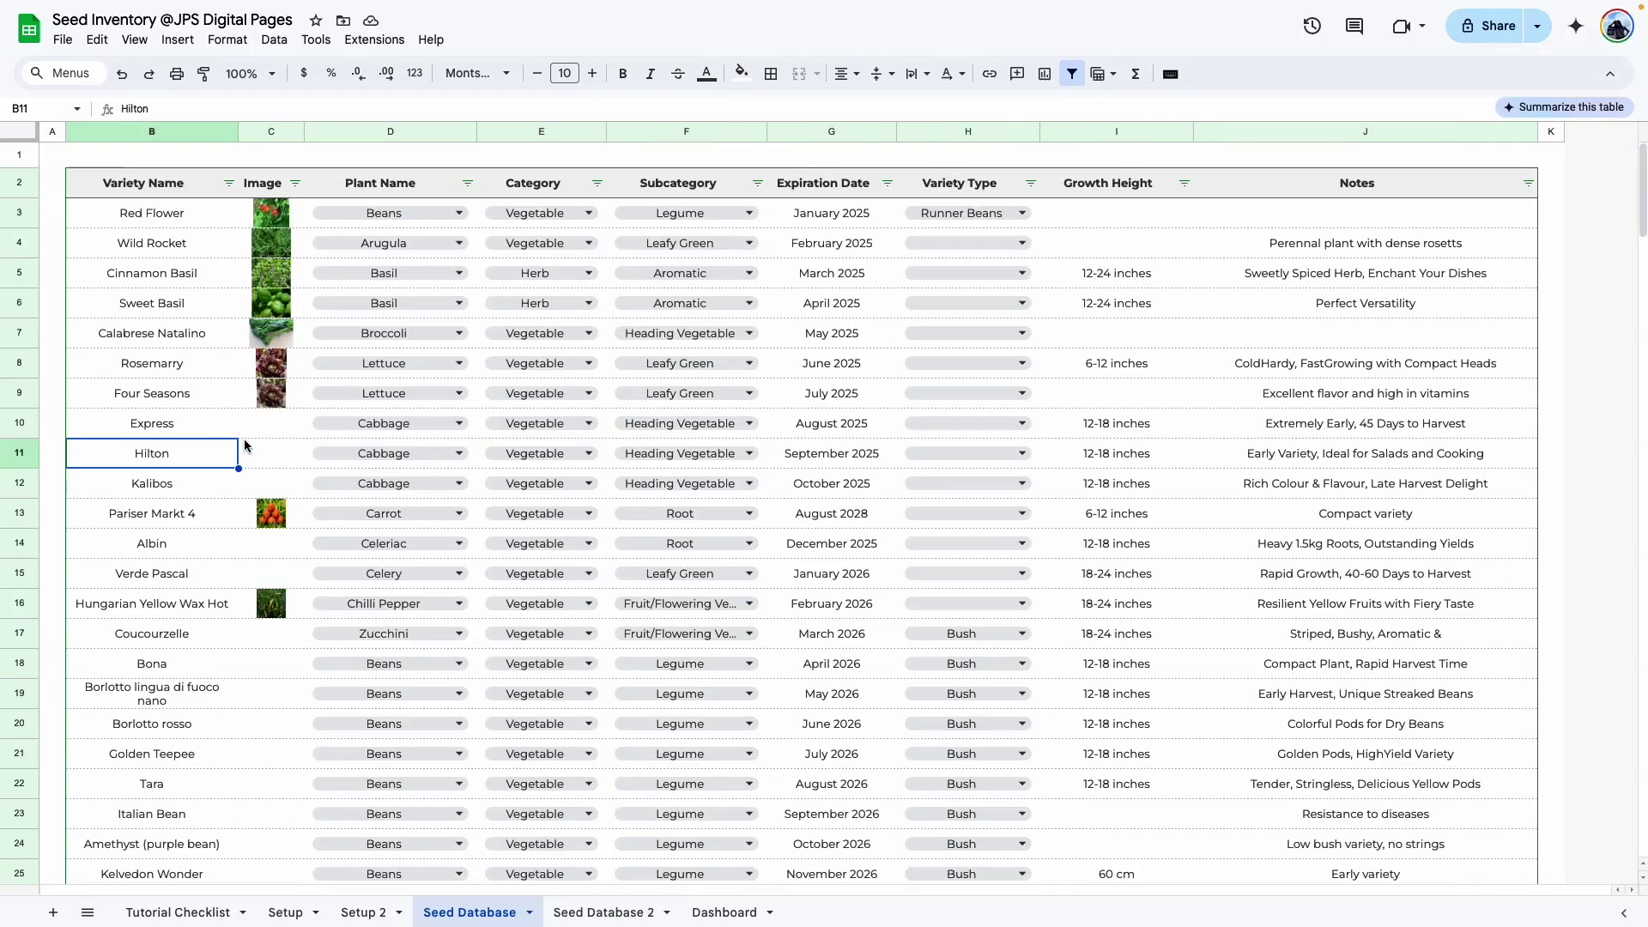
# Copy the seed entries B3:J9 from Seed Database and paste them as values only into Seed Database 2, starting at B3.
pyautogui.moveTo(97, 221); pyautogui.dragTo(1365, 409)
pyautogui.hotkey('ctrl', 'c')
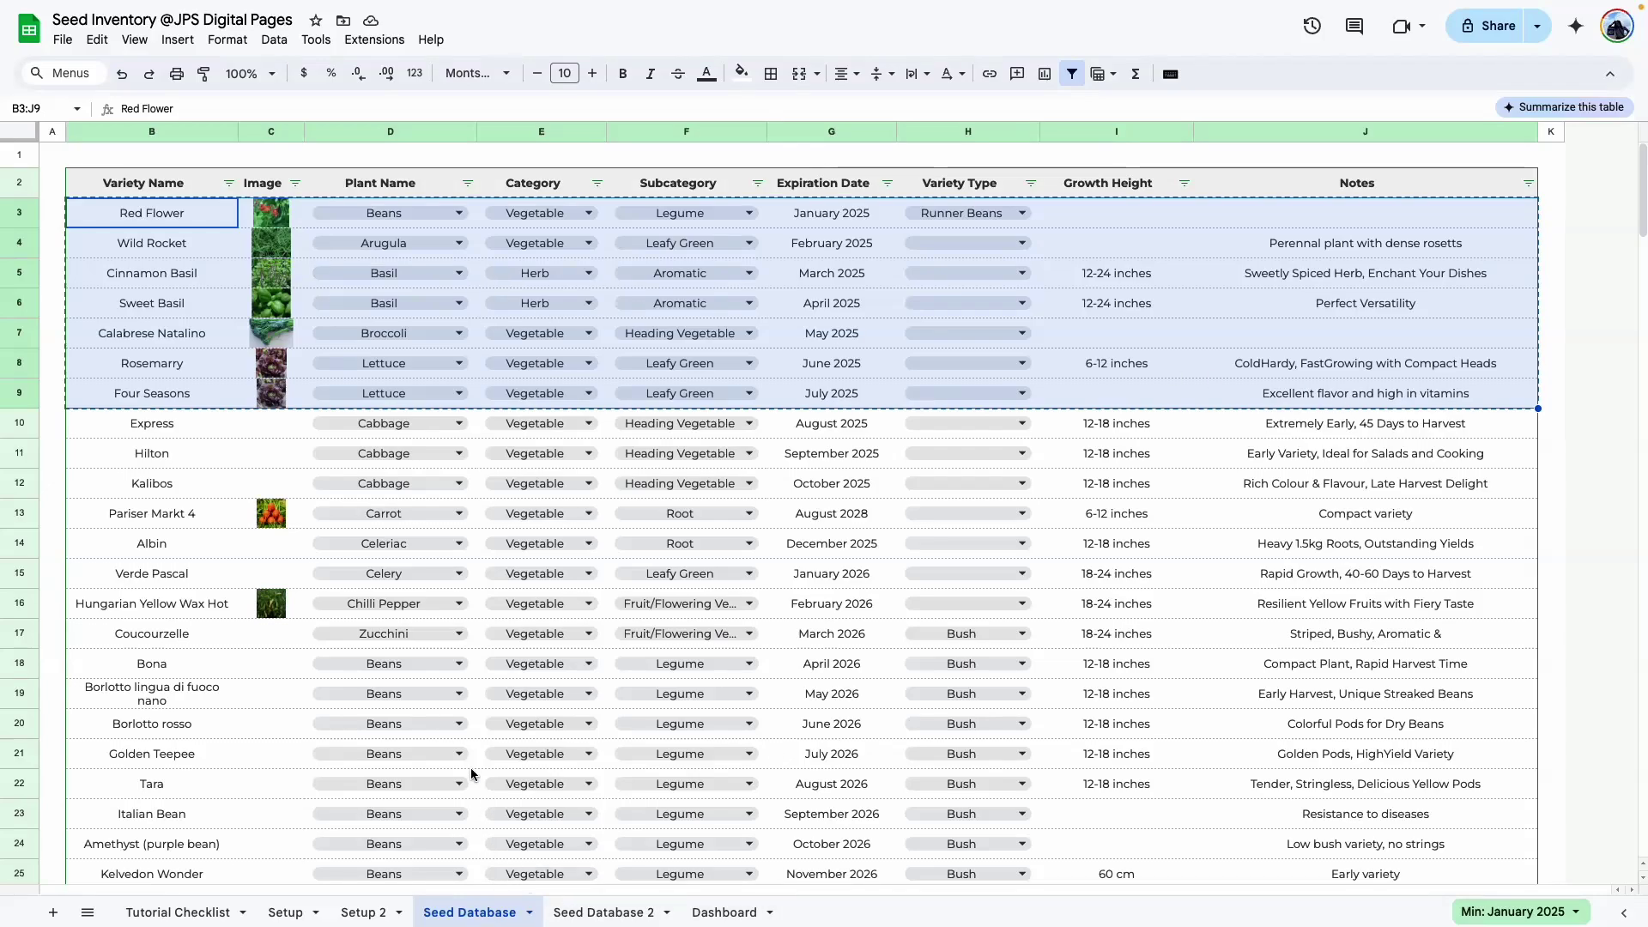
pyautogui.click(603, 912)
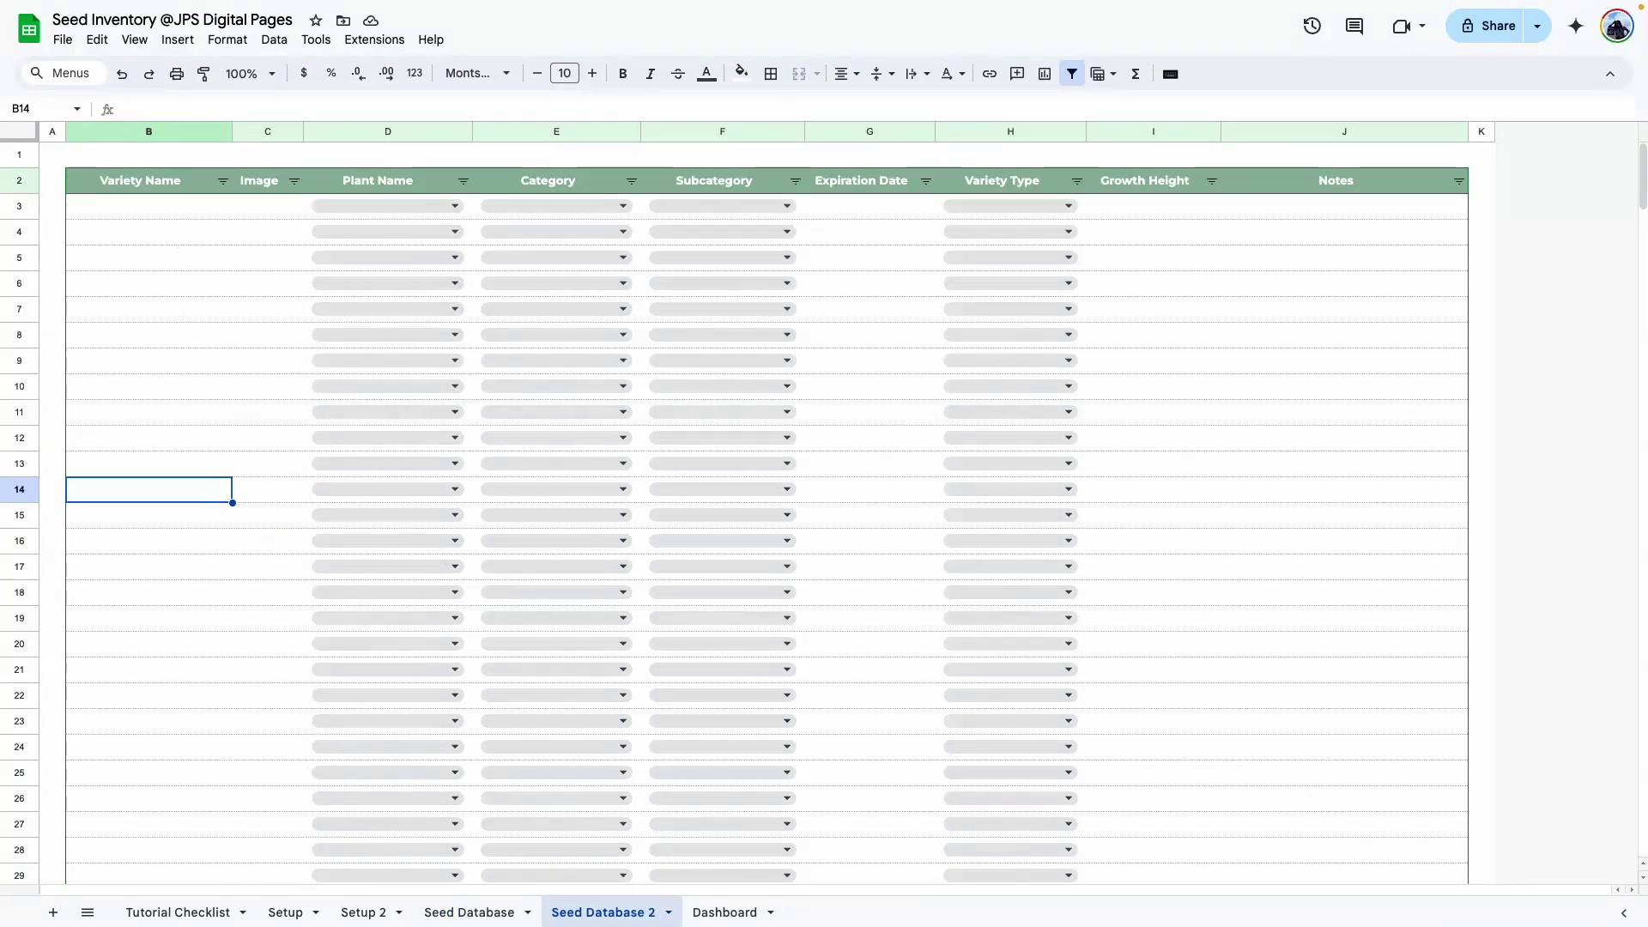
pyautogui.rightClick(154, 206)
pyautogui.moveTo(284, 309)
pyautogui.click(489, 317)
pyautogui.click(148, 515)
# Delete the pasted pictures from the Image cells C3:C9.
pyautogui.moveTo(268, 206); pyautogui.dragTo(293, 371)
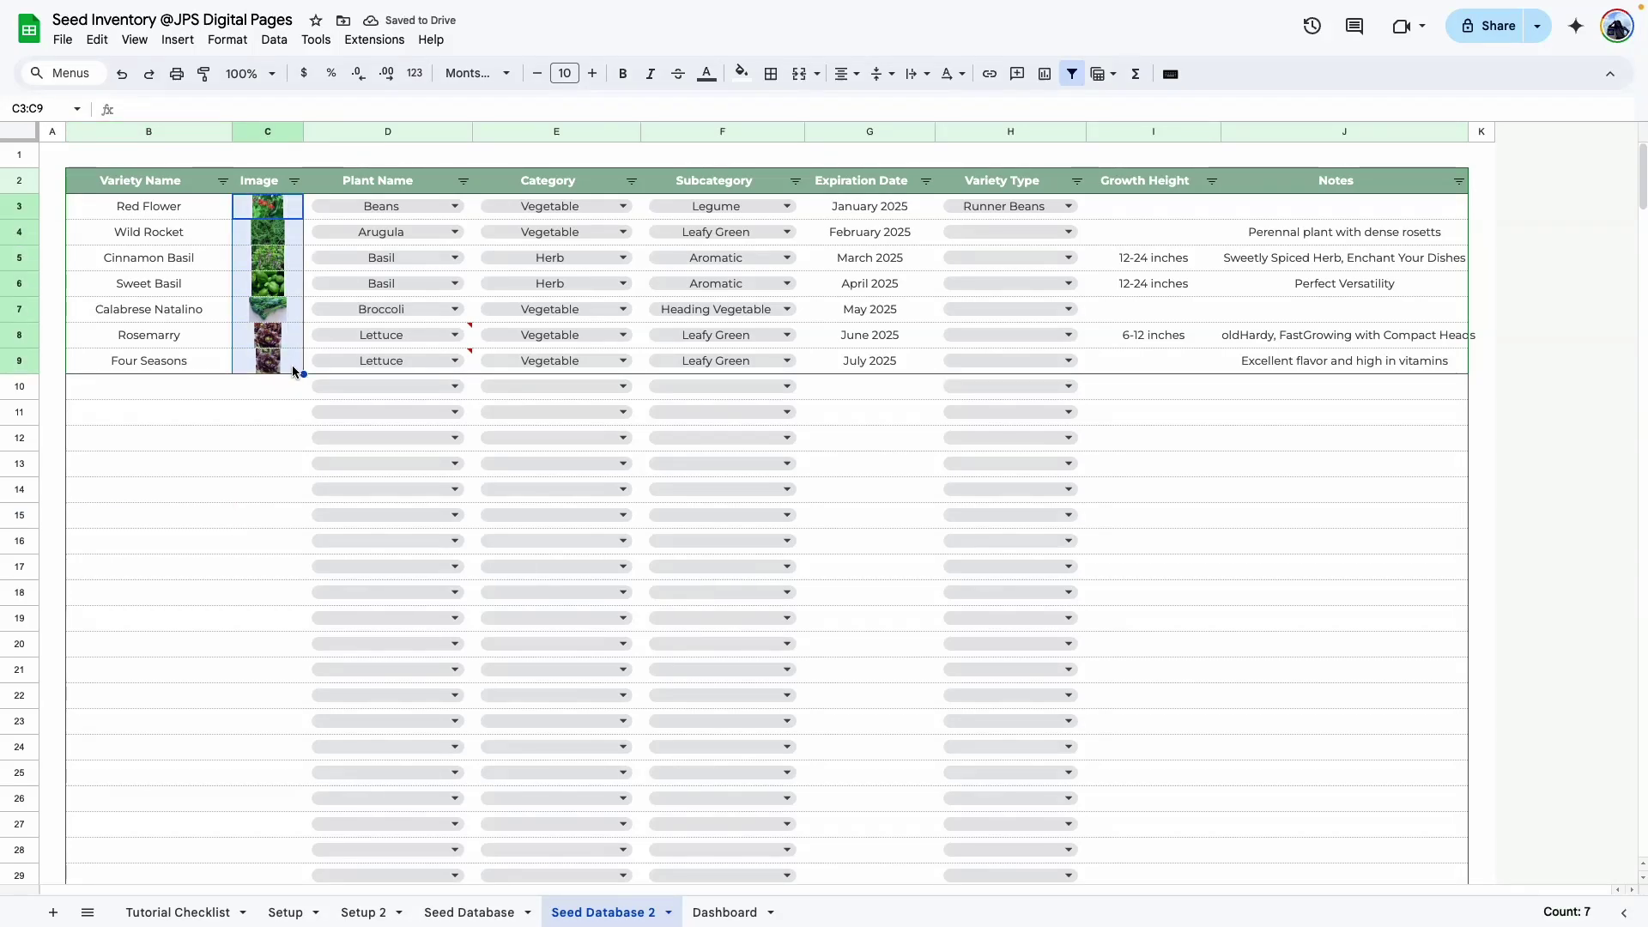
pyautogui.press('Delete')
pyautogui.click(251, 570)
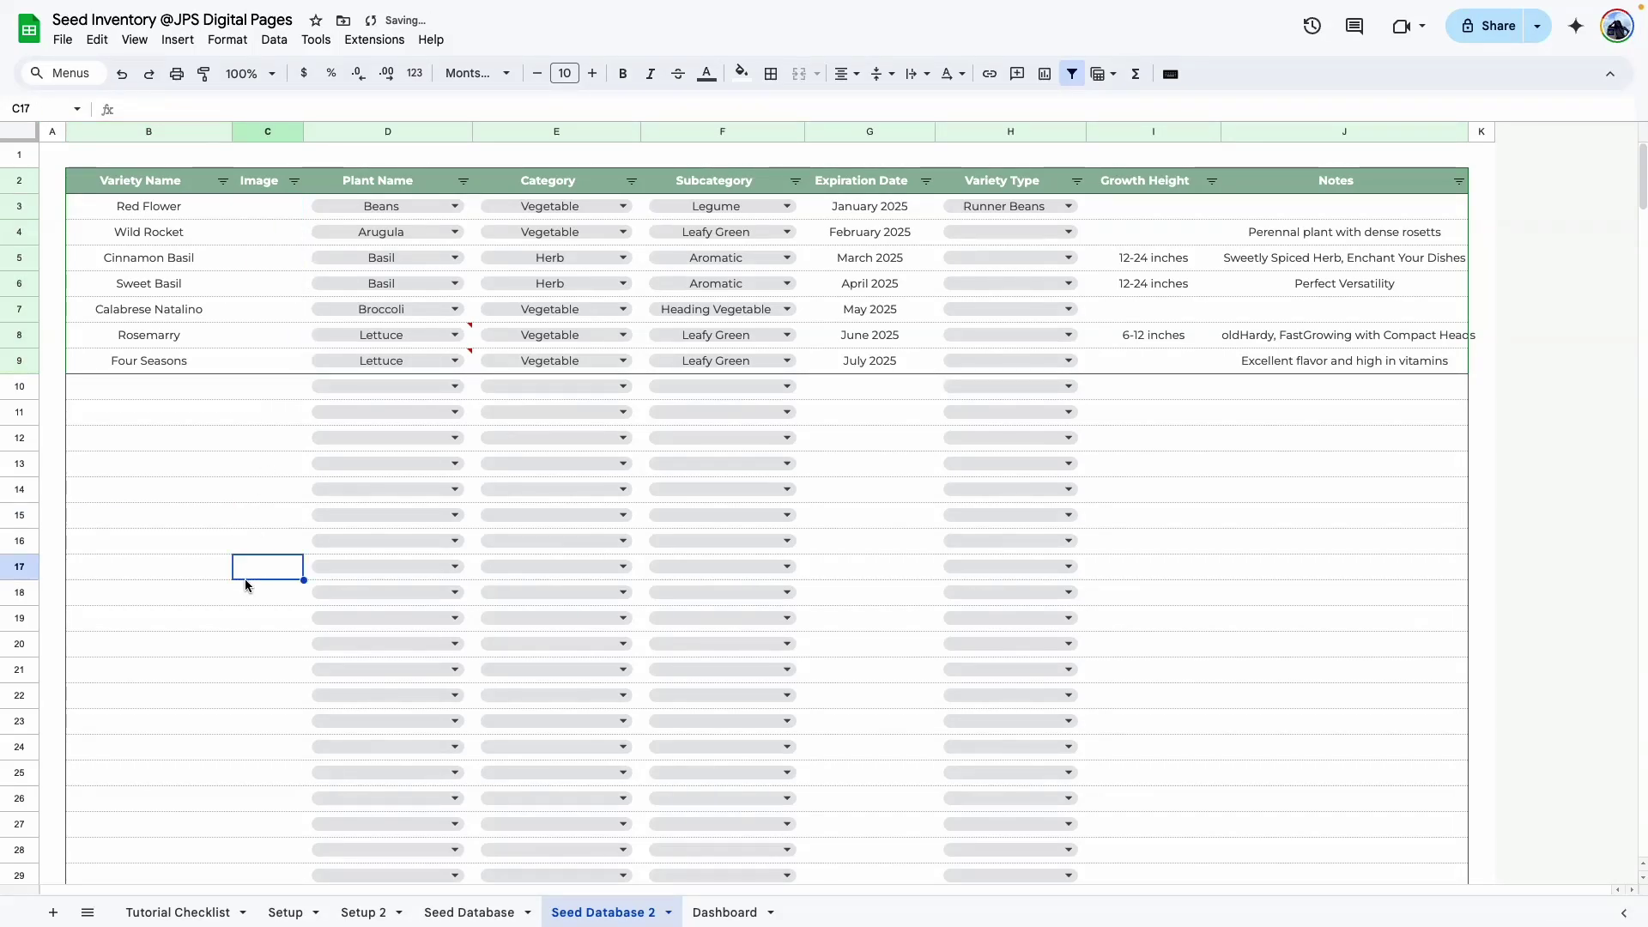
# Copy Lettuce from the Plant Name cell in row 8 and paste it into B13 of the Setup 2 plant list.
pyautogui.click(413, 337)
pyautogui.hotkey('ctrl', 'c')
pyautogui.click(363, 911)
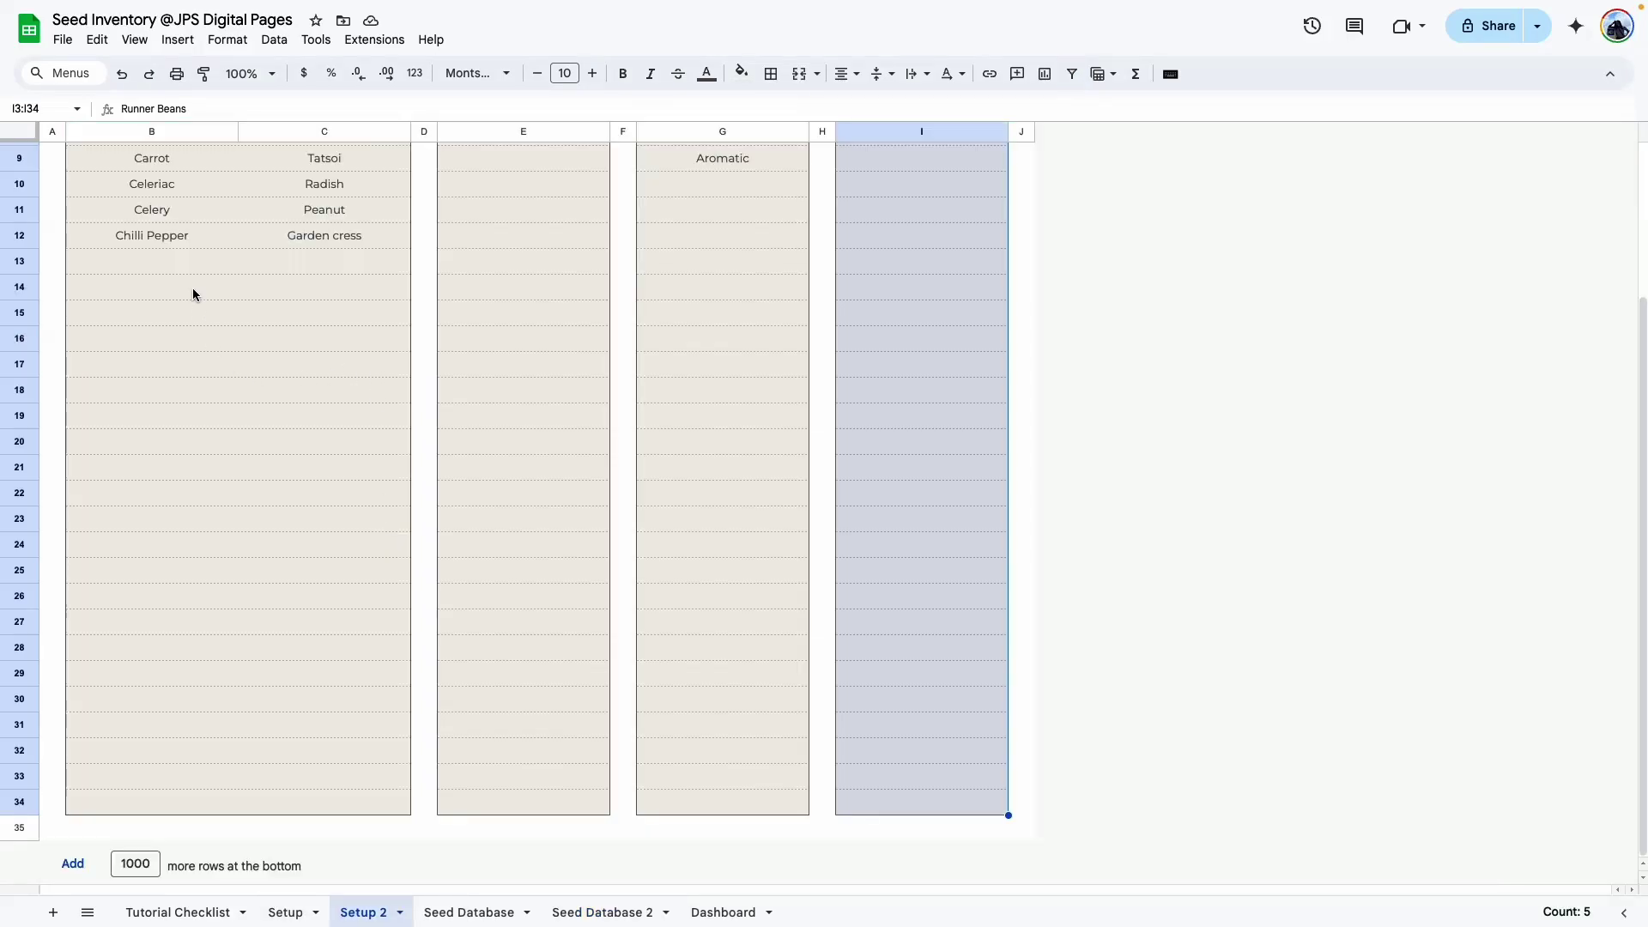
pyautogui.scroll(5, 156, 439)
pyautogui.click(148, 468)
pyautogui.hotkey('ctrl', 'v')
pyautogui.click(229, 637)
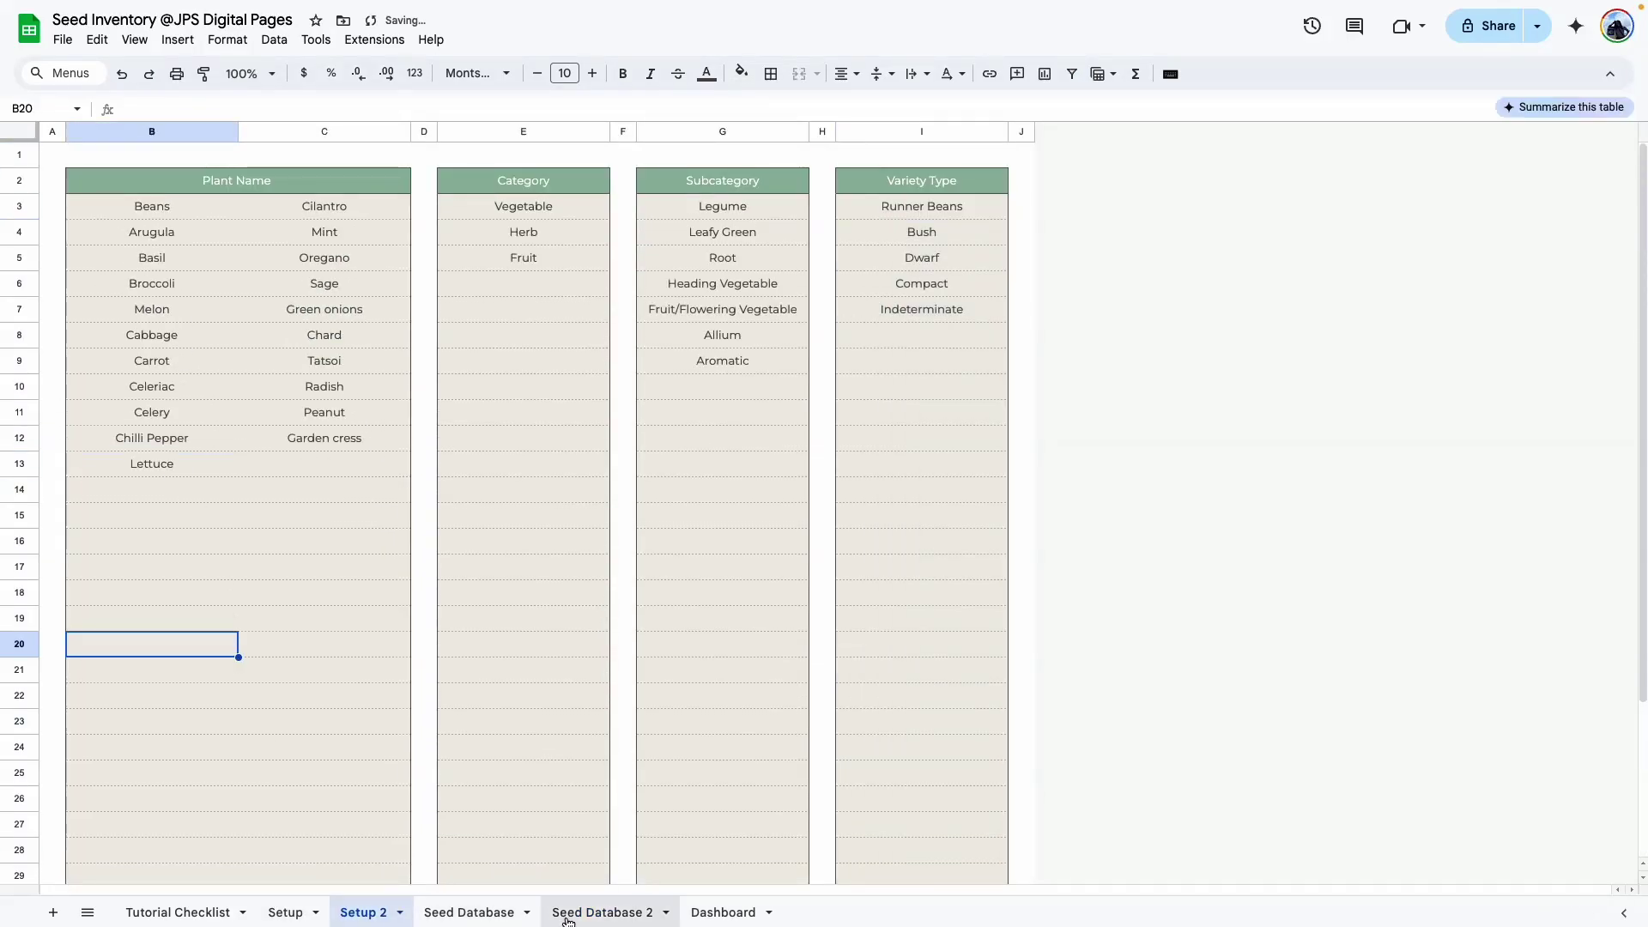
# Check the Plant Name entries in Seed Database 2 against the plant list in Setup 2.
pyautogui.click(569, 914)
pyautogui.click(209, 486)
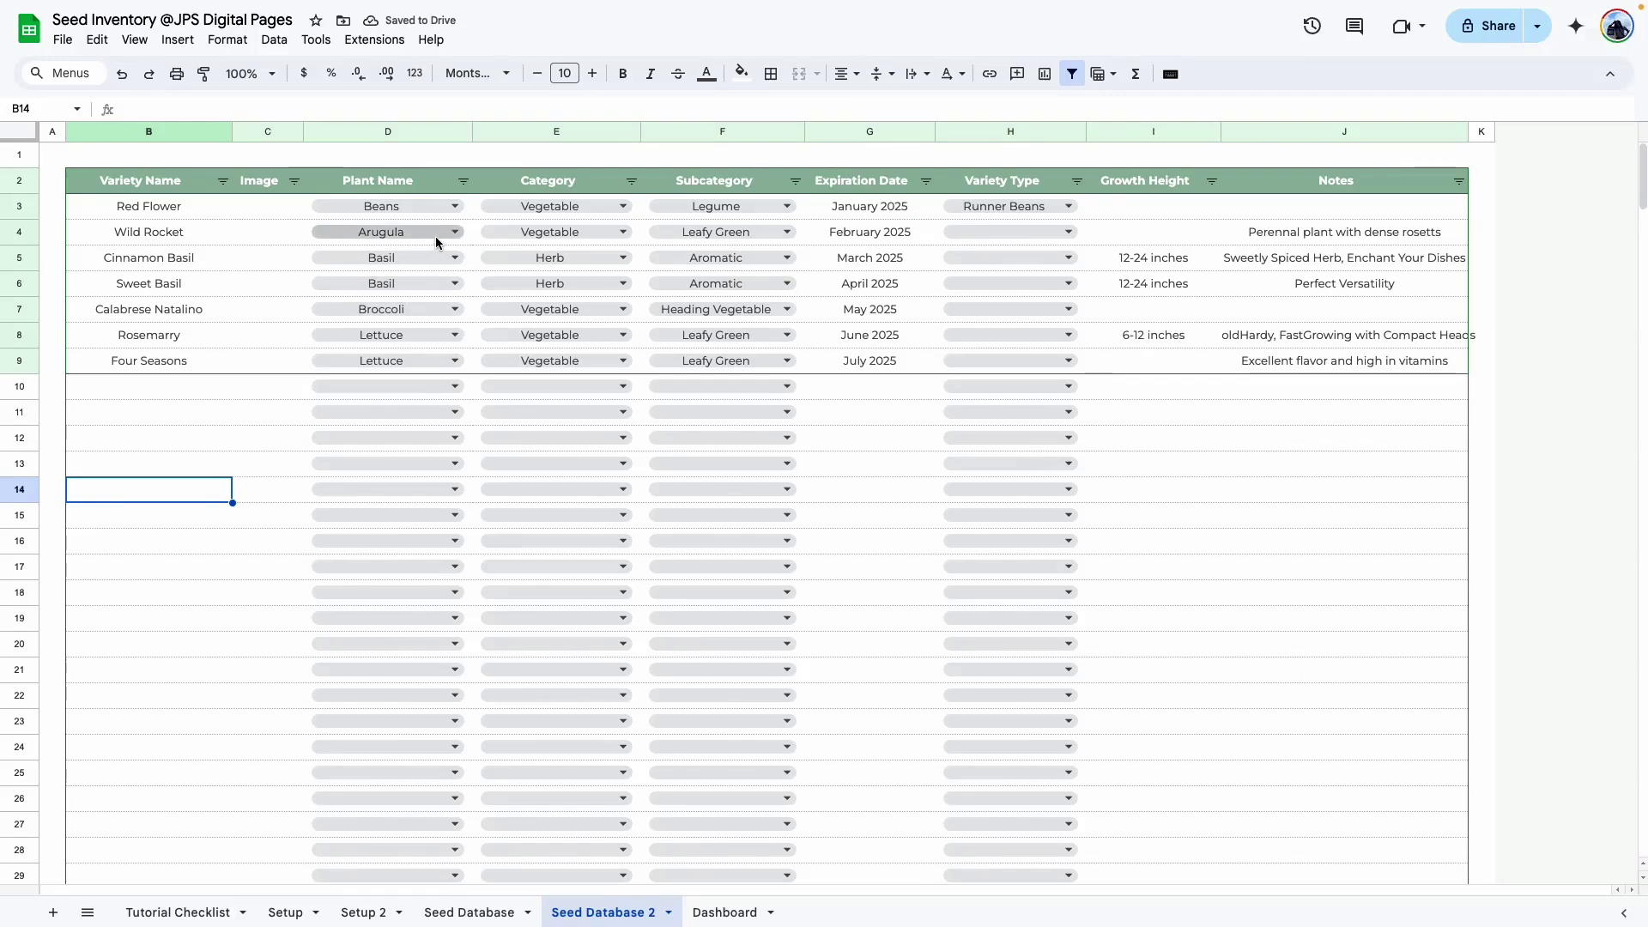
pyautogui.click(364, 910)
pyautogui.click(586, 913)
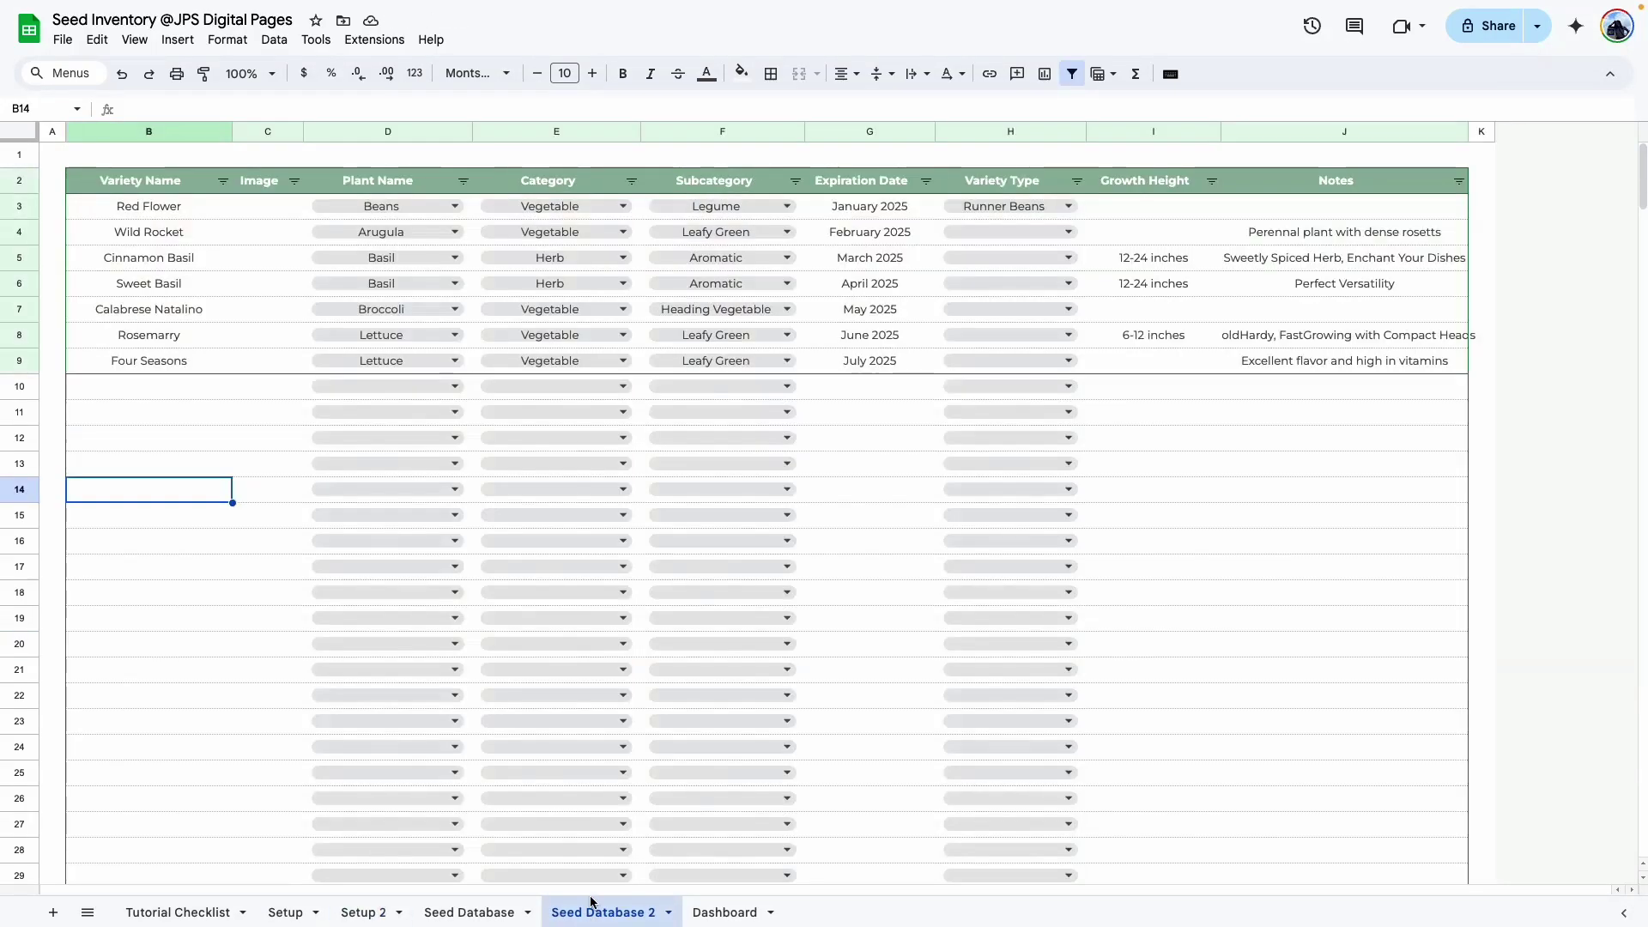
pyautogui.click(266, 468)
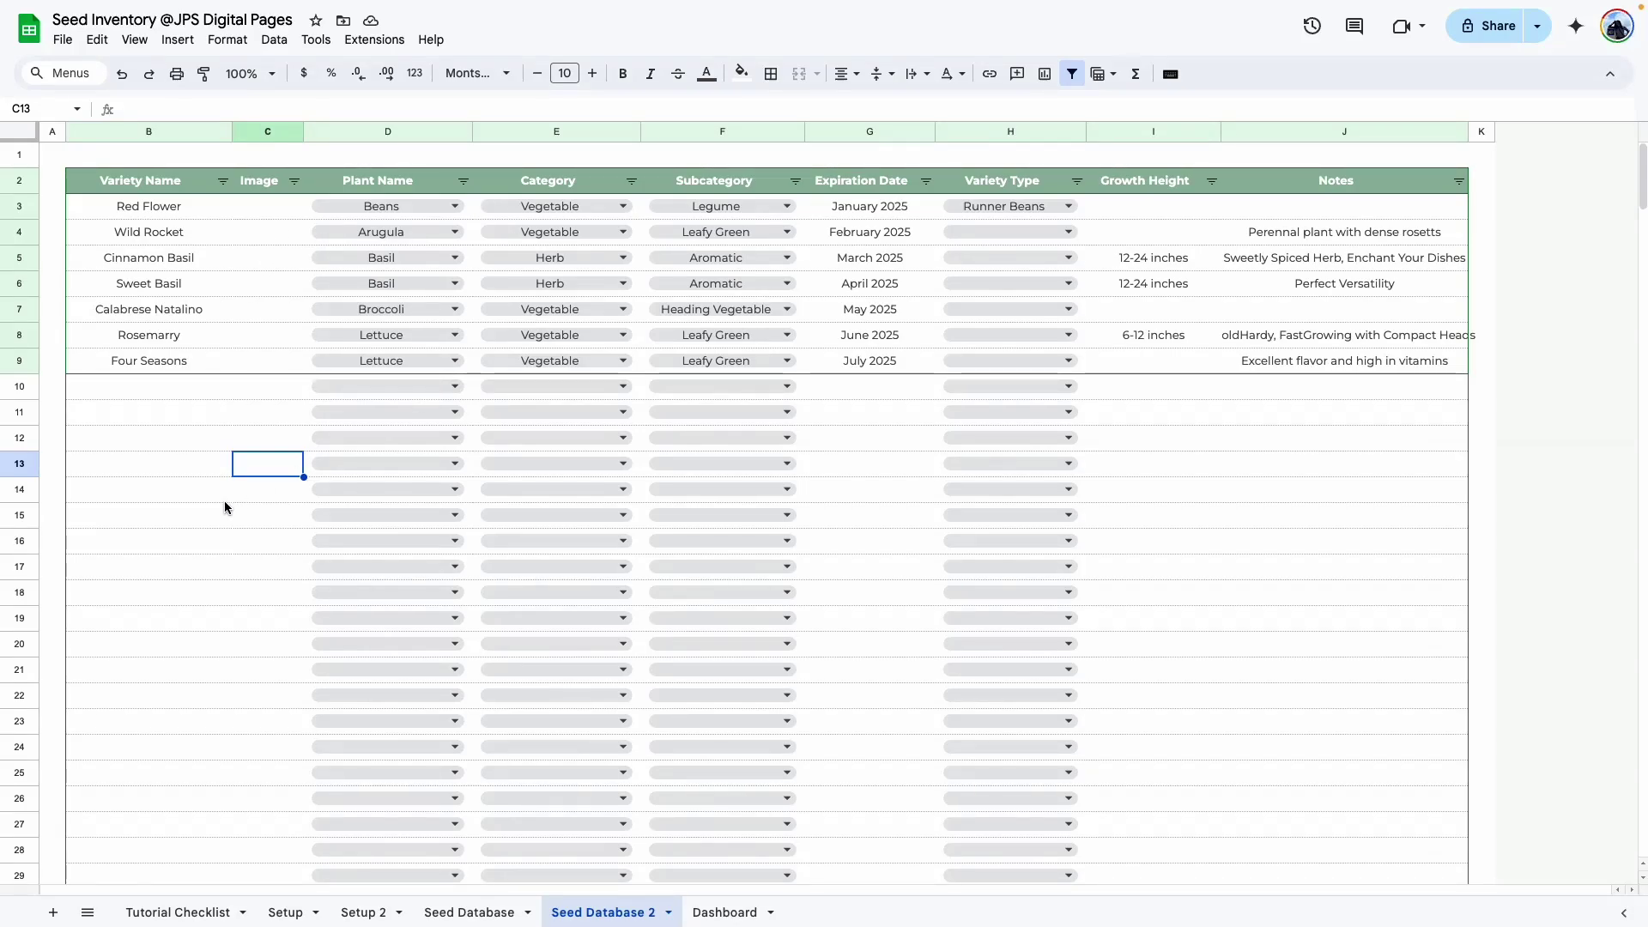
pyautogui.press('Down')
pyautogui.press('Down')
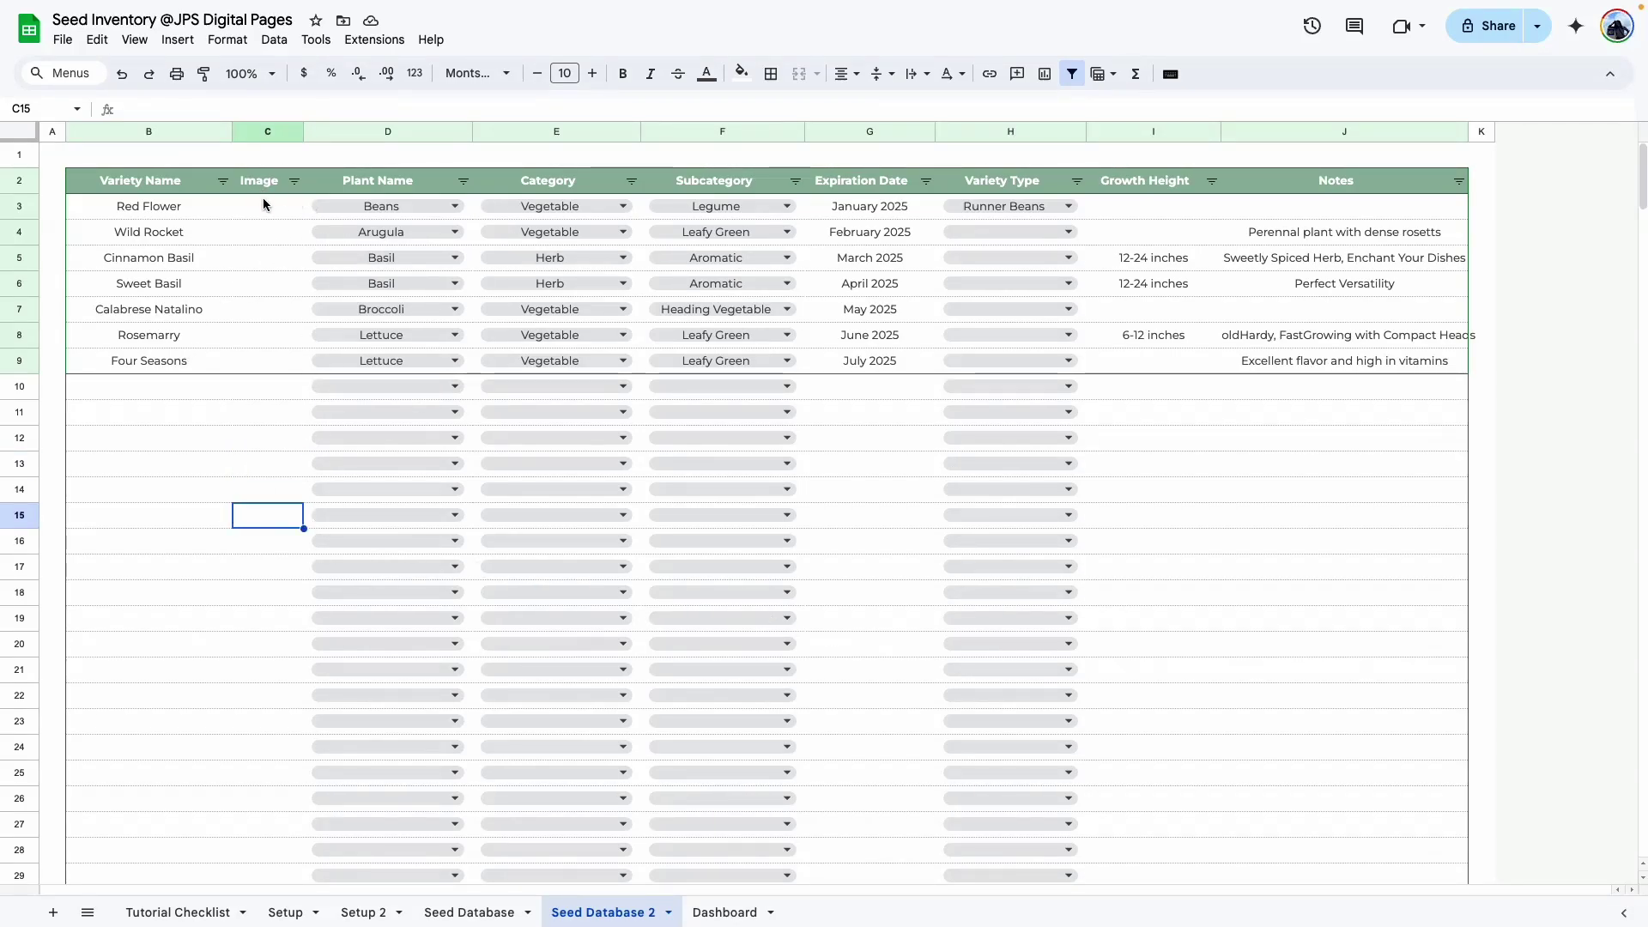
pyautogui.moveTo(262, 202); pyautogui.dragTo(269, 360)
pyautogui.click(209, 497)
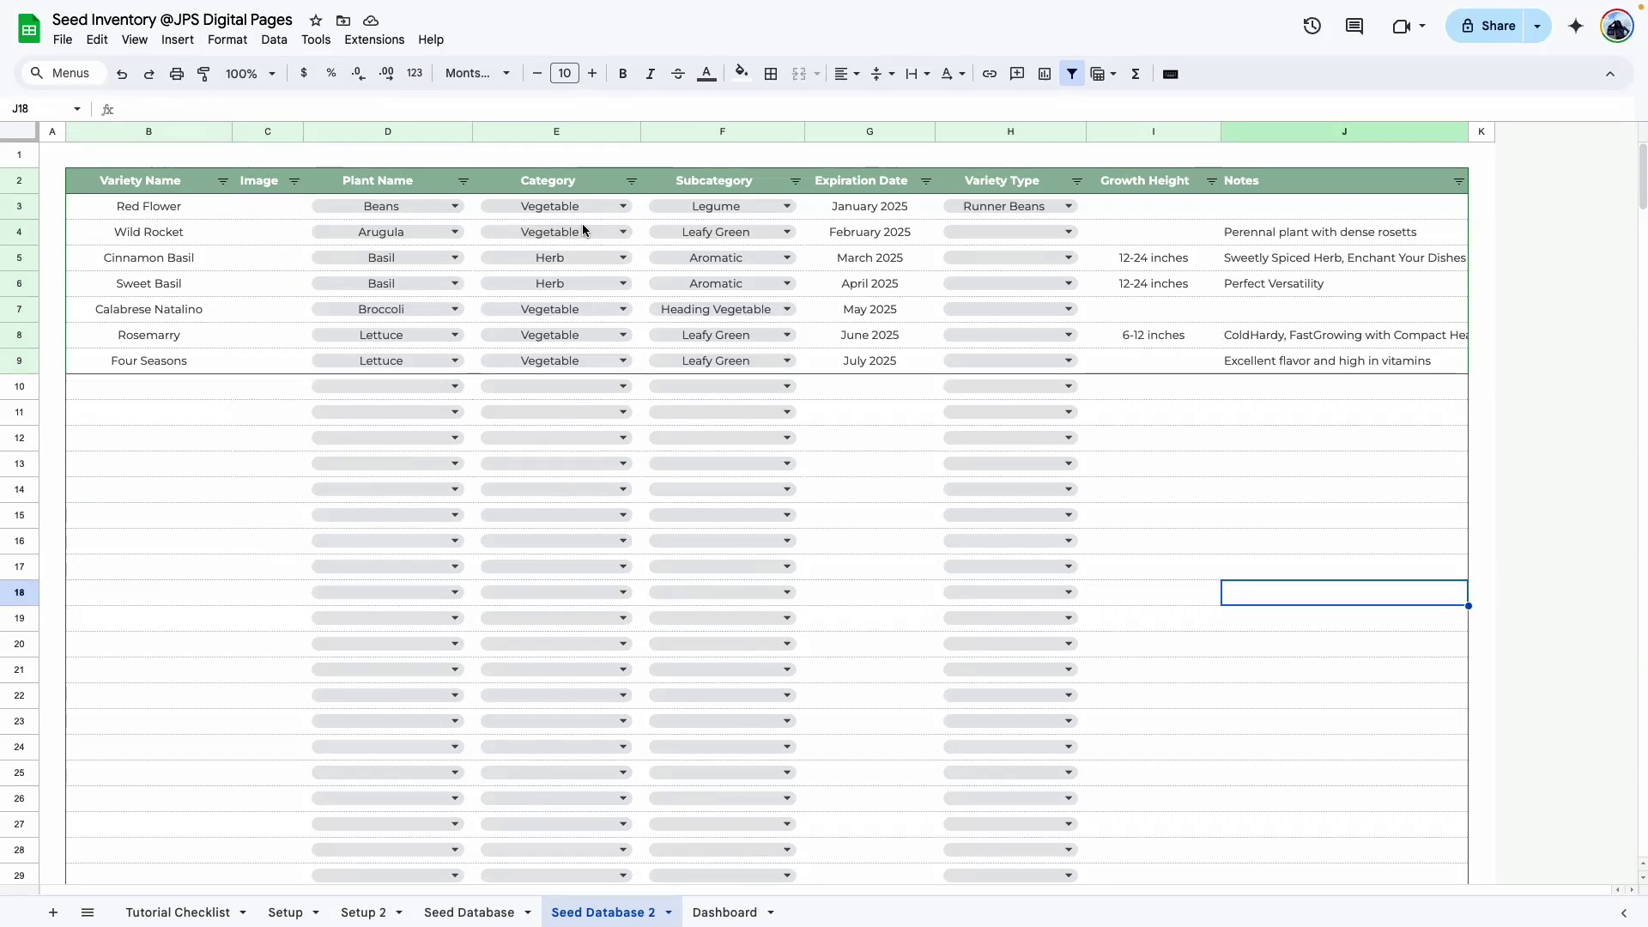
# Insert an in-cell picture of red blossoms among green leaves into C3 from a Google Images search for "red flower beans".
pyautogui.click(270, 211)
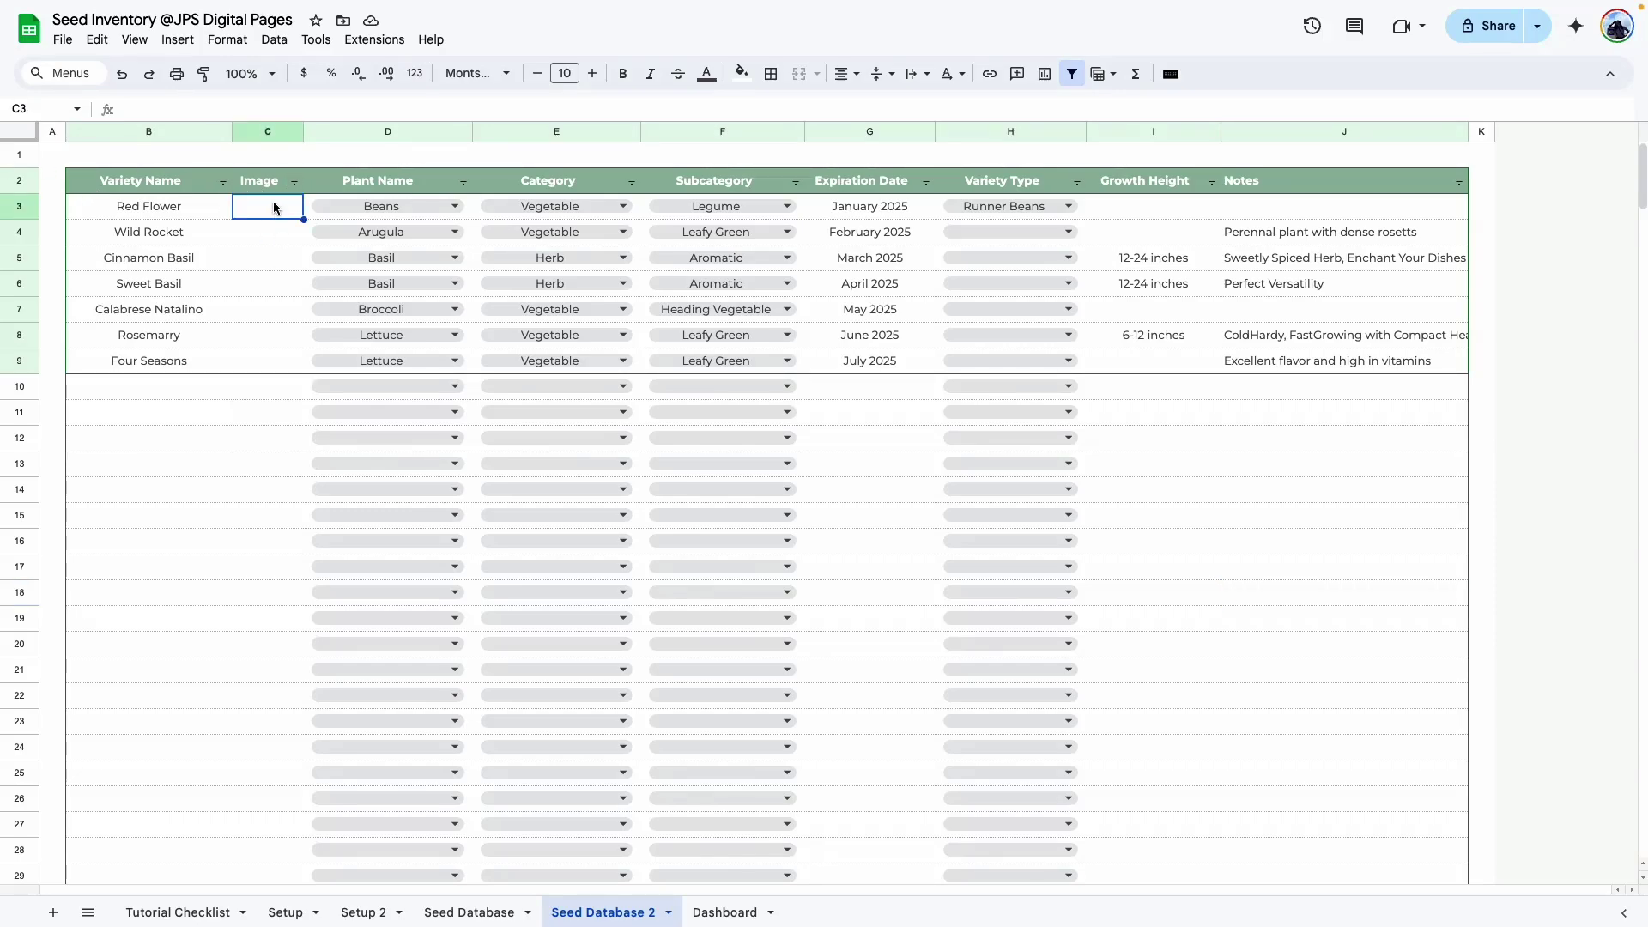
pyautogui.click(177, 40)
pyautogui.moveTo(396, 297)
pyautogui.click(511, 297)
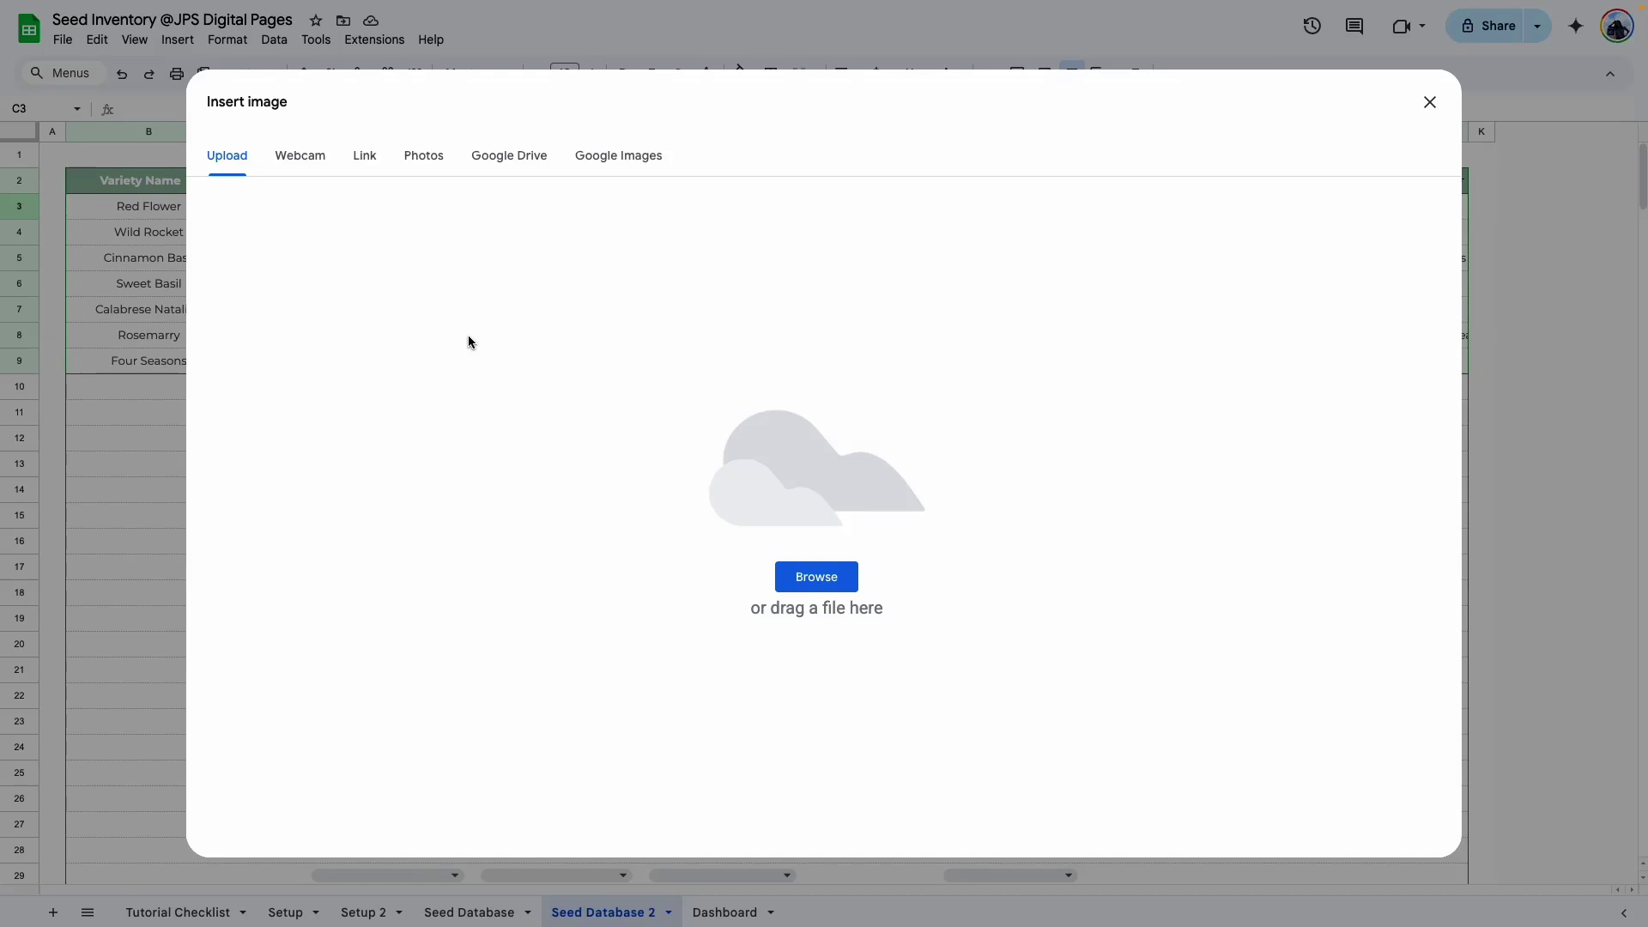
pyautogui.click(634, 156)
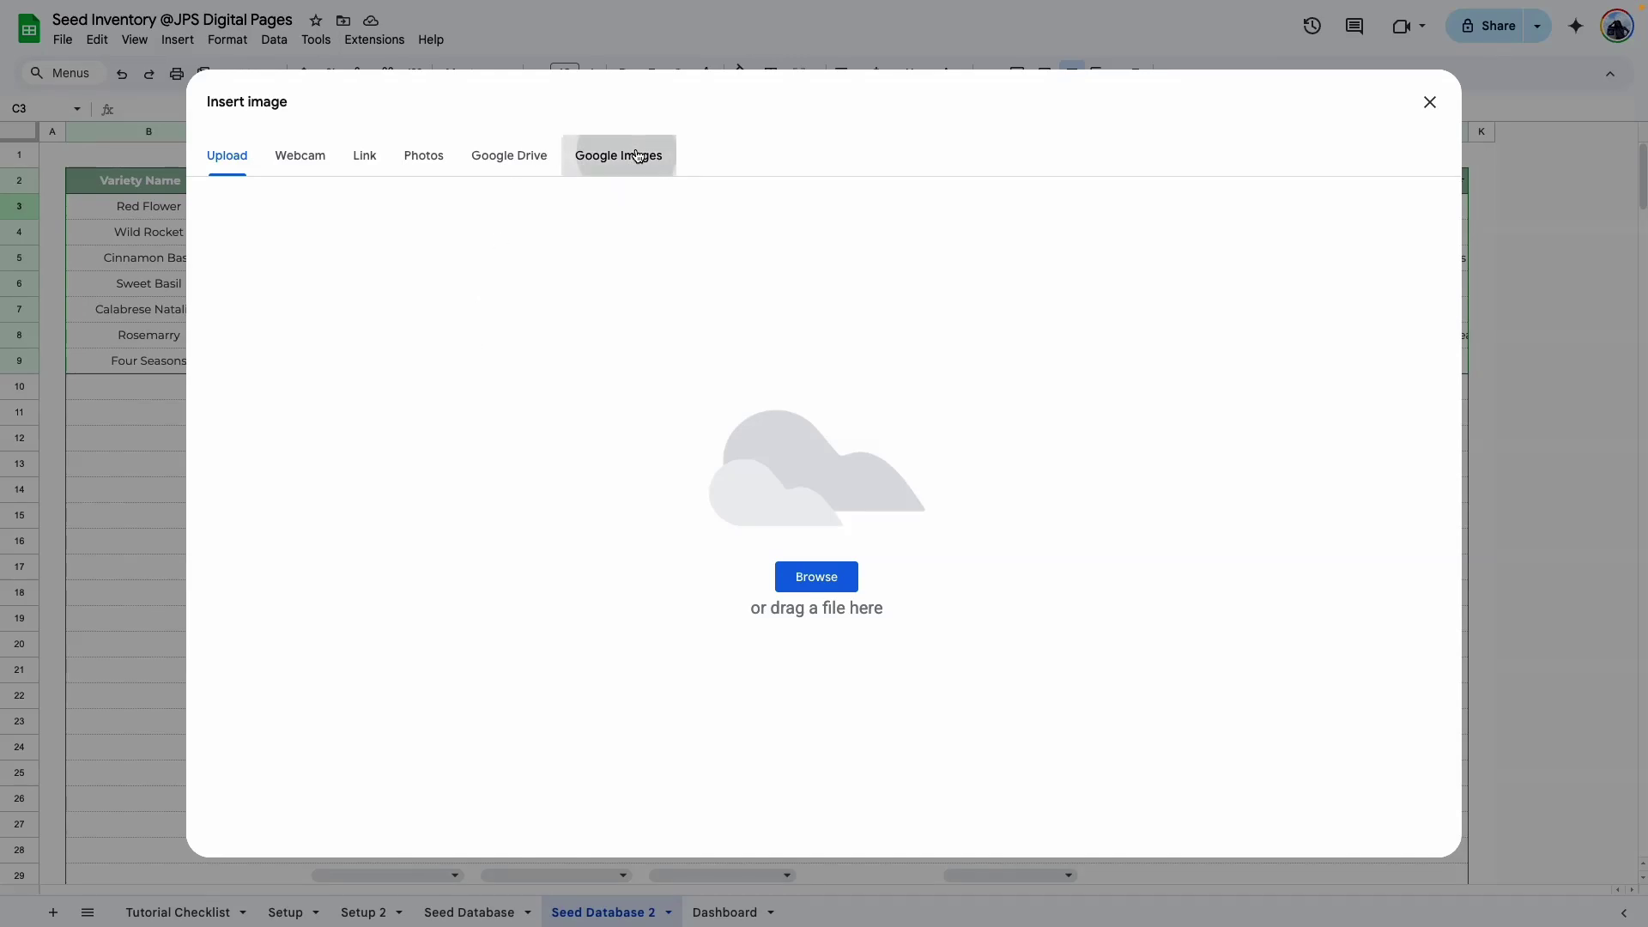
pyautogui.click(474, 102)
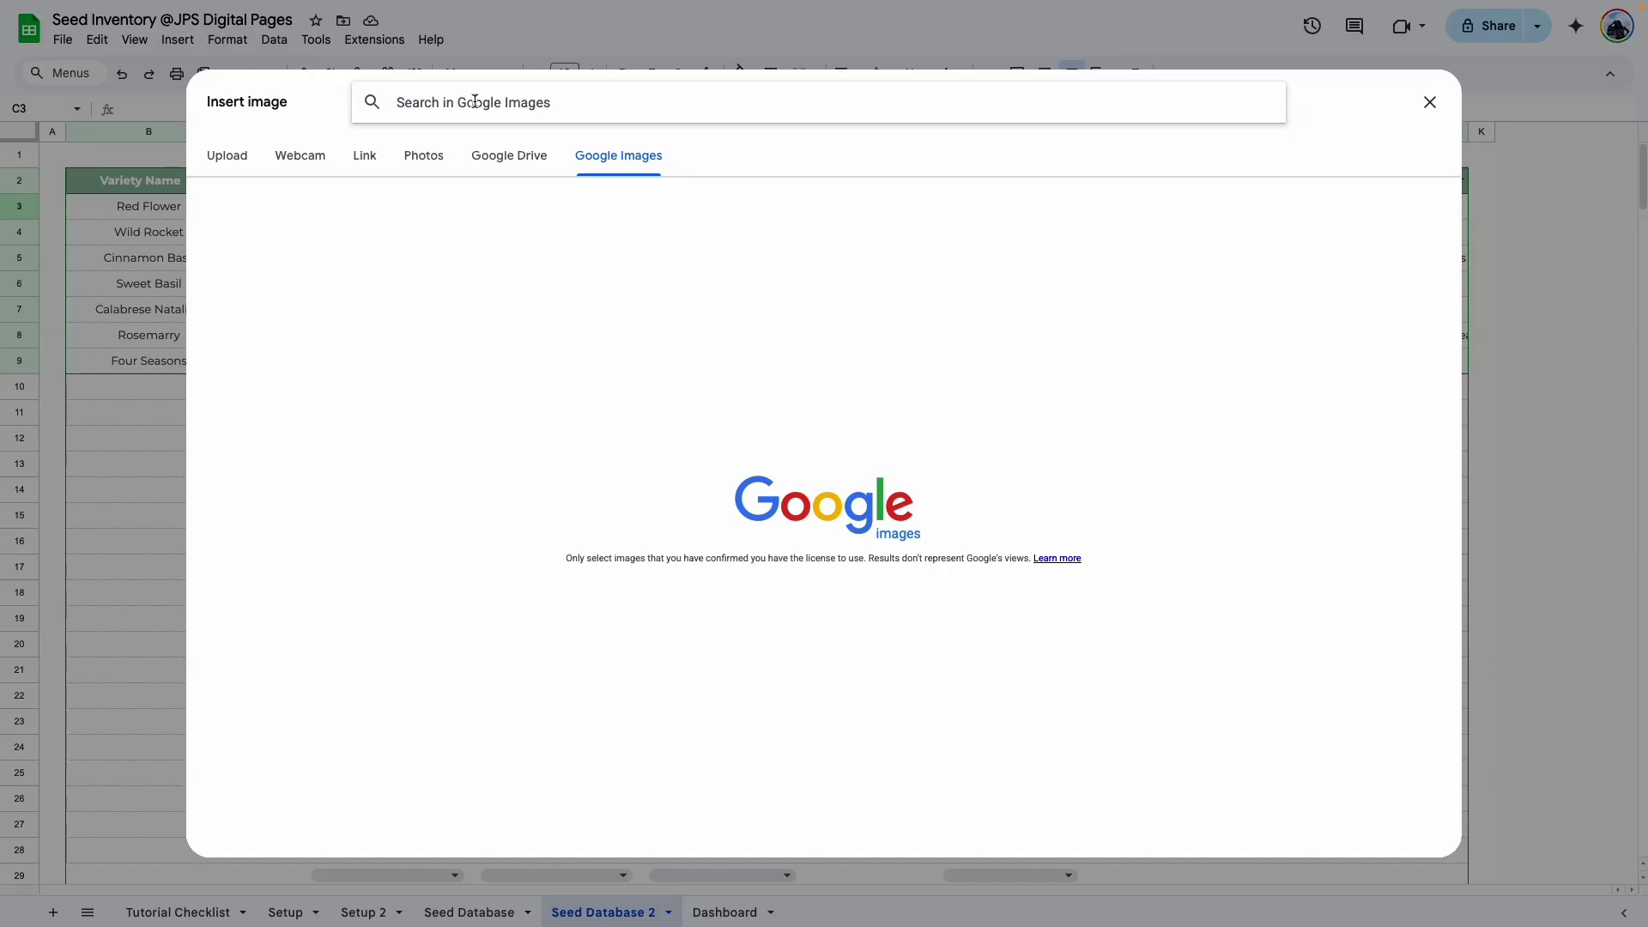
pyautogui.write('red flower beans')
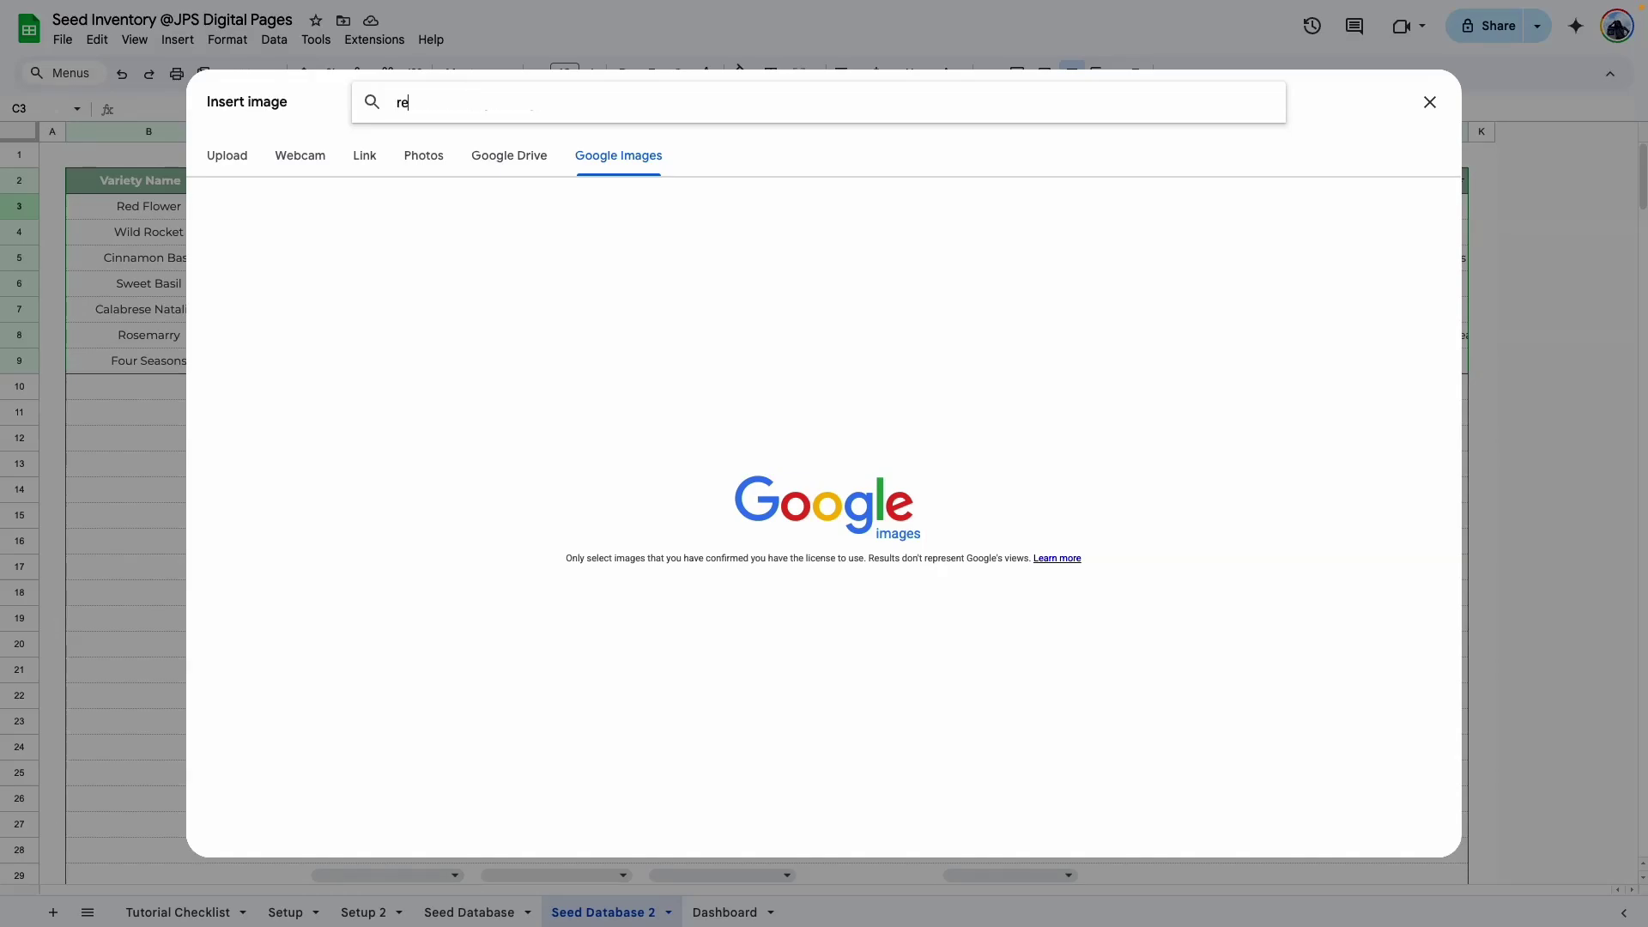
pyautogui.press('Return')
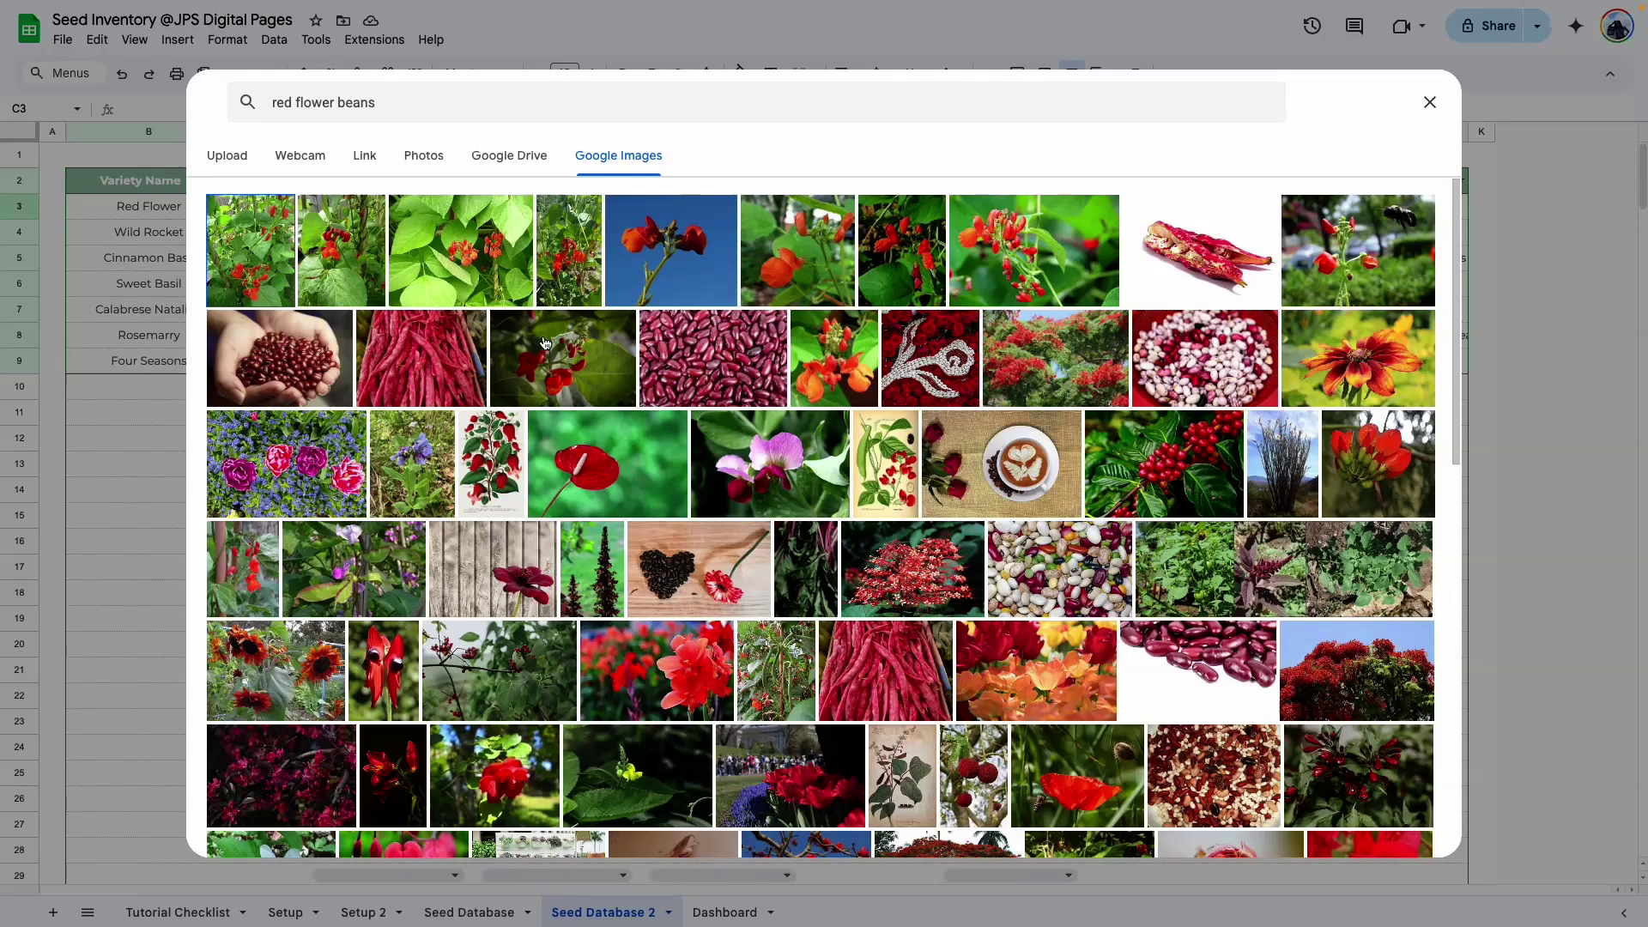
pyautogui.click(438, 281)
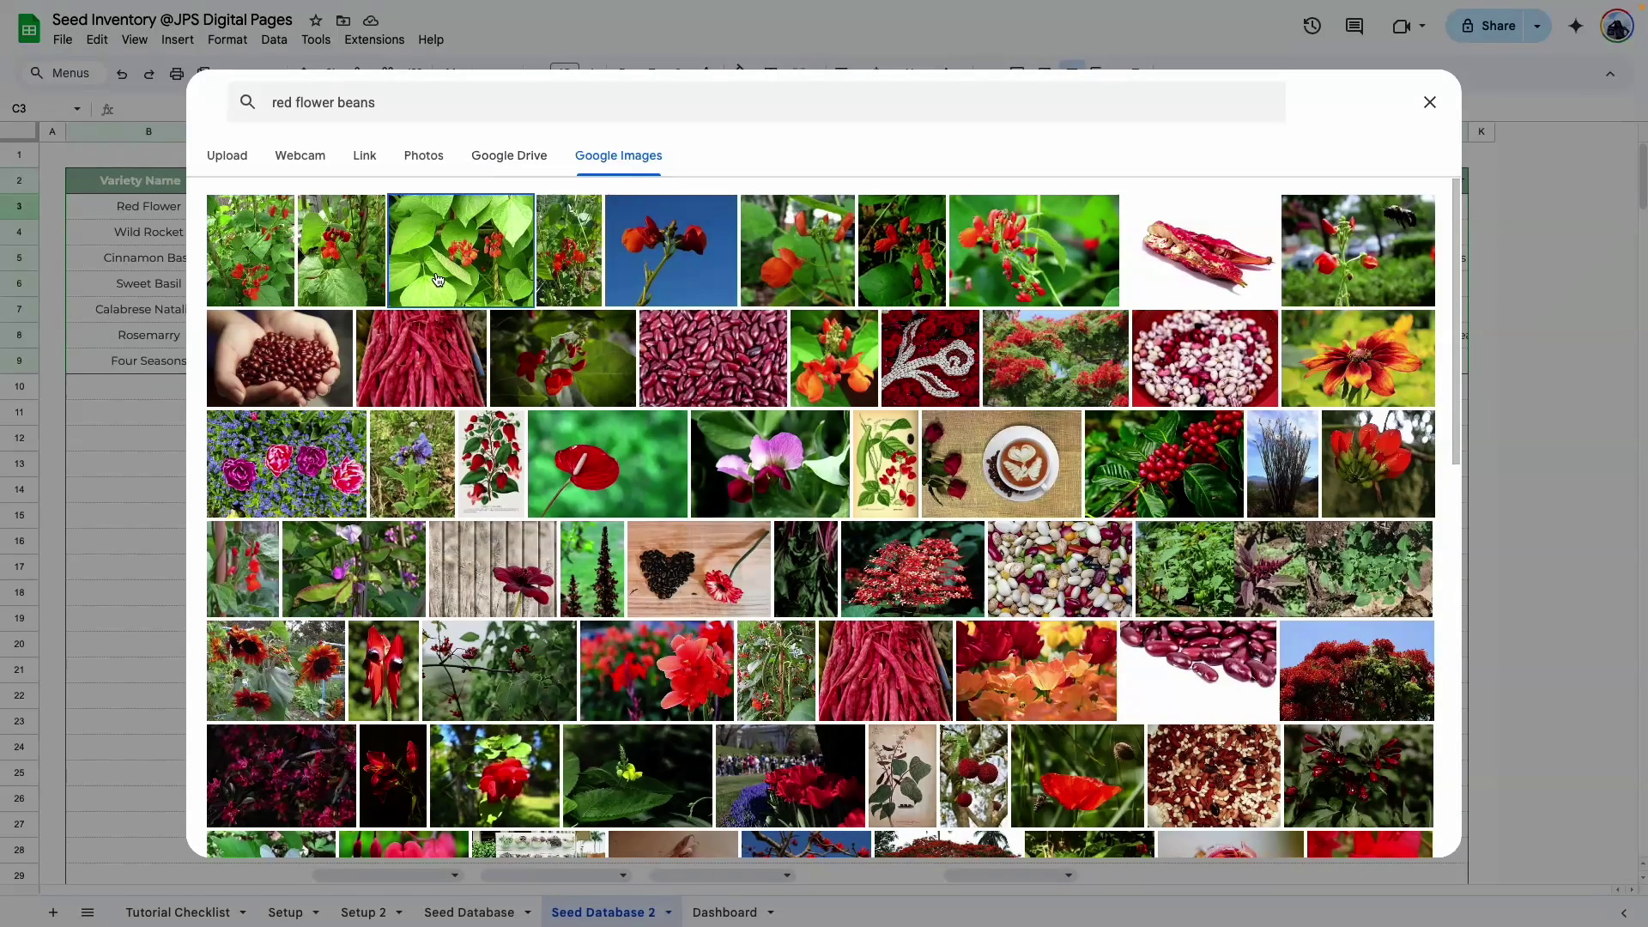
pyautogui.click(1402, 831)
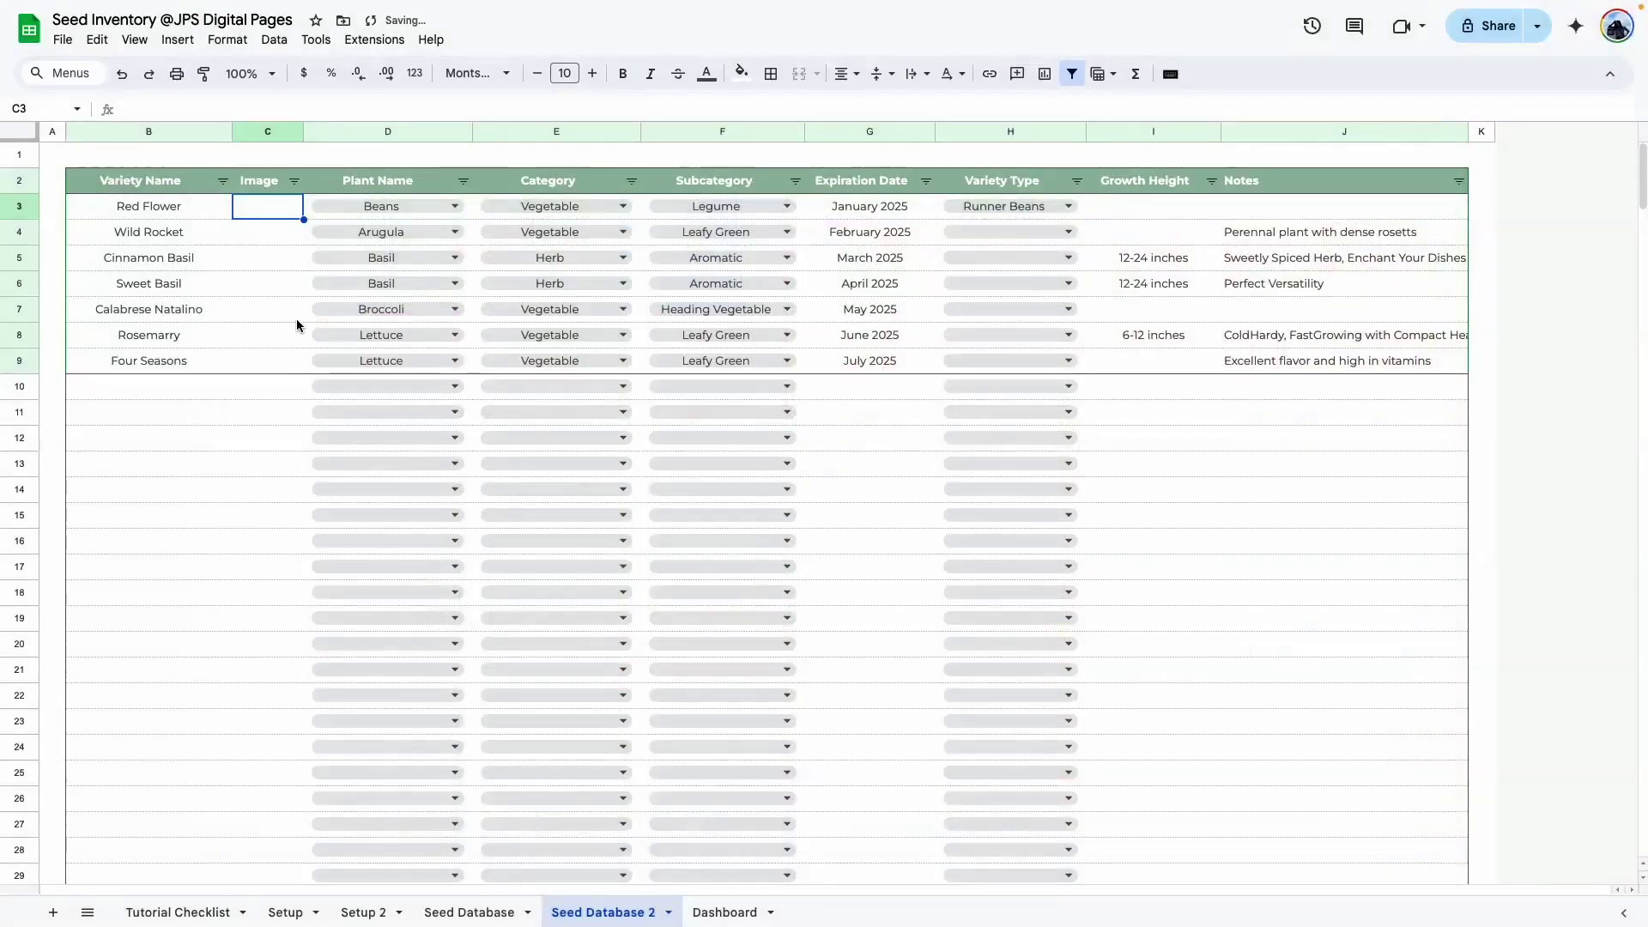
pyautogui.click(252, 261)
pyautogui.click(268, 206)
# Insert an in-cell picture of dense green leaves into C4 from a Google Images search for "arugula plant".
pyautogui.click(260, 237)
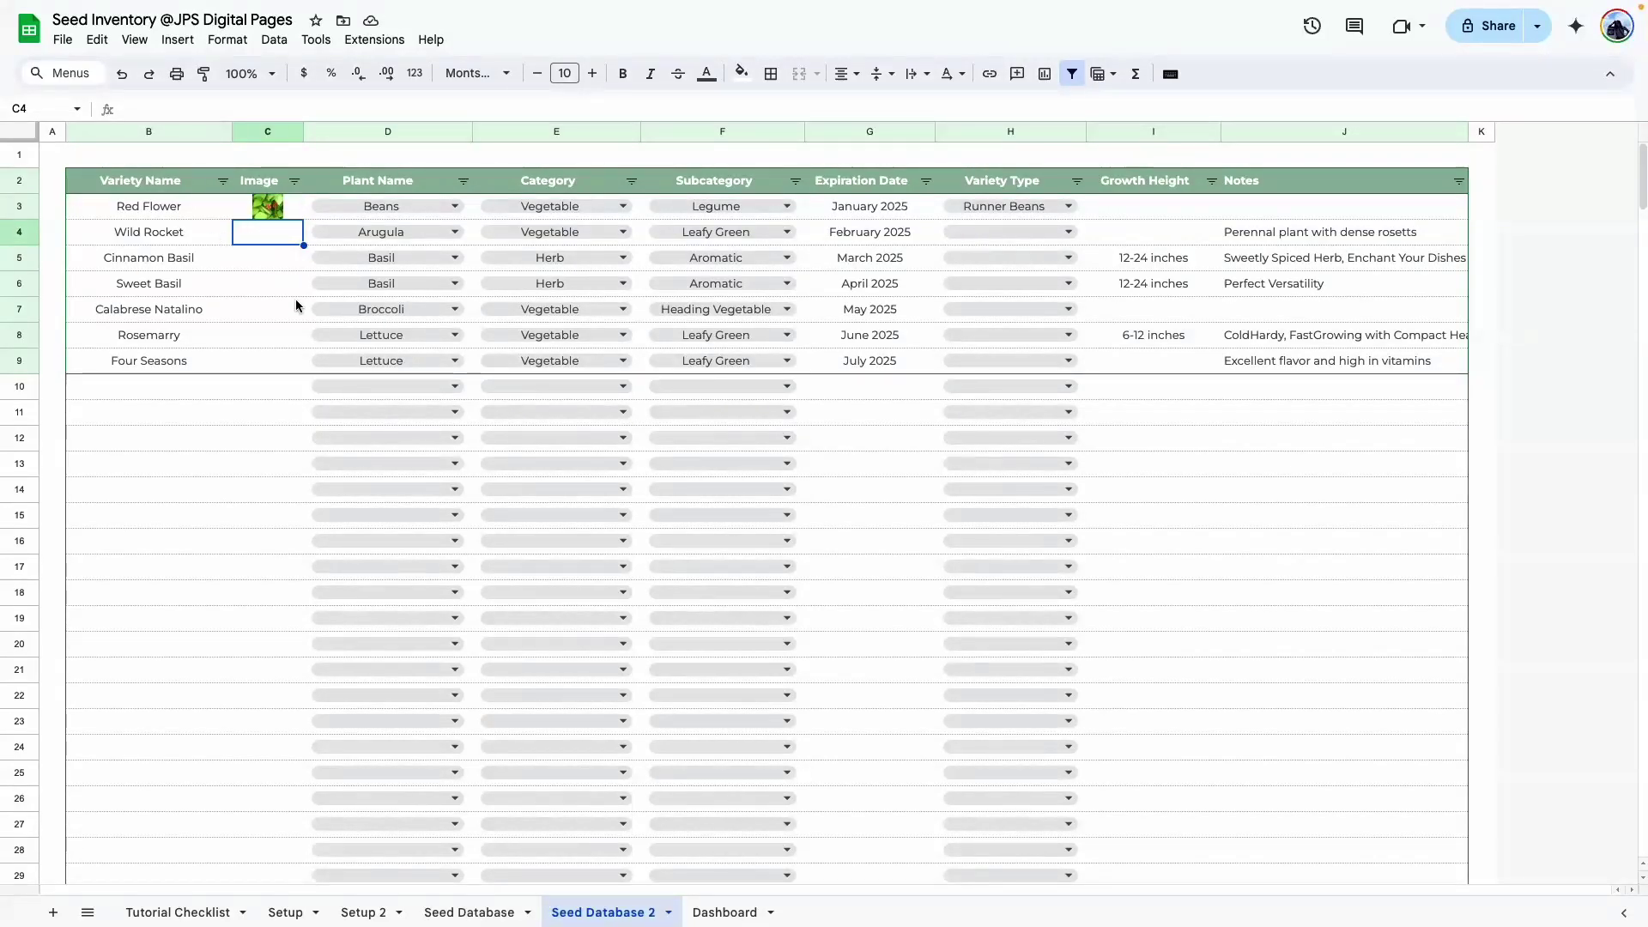
pyautogui.click(165, 39)
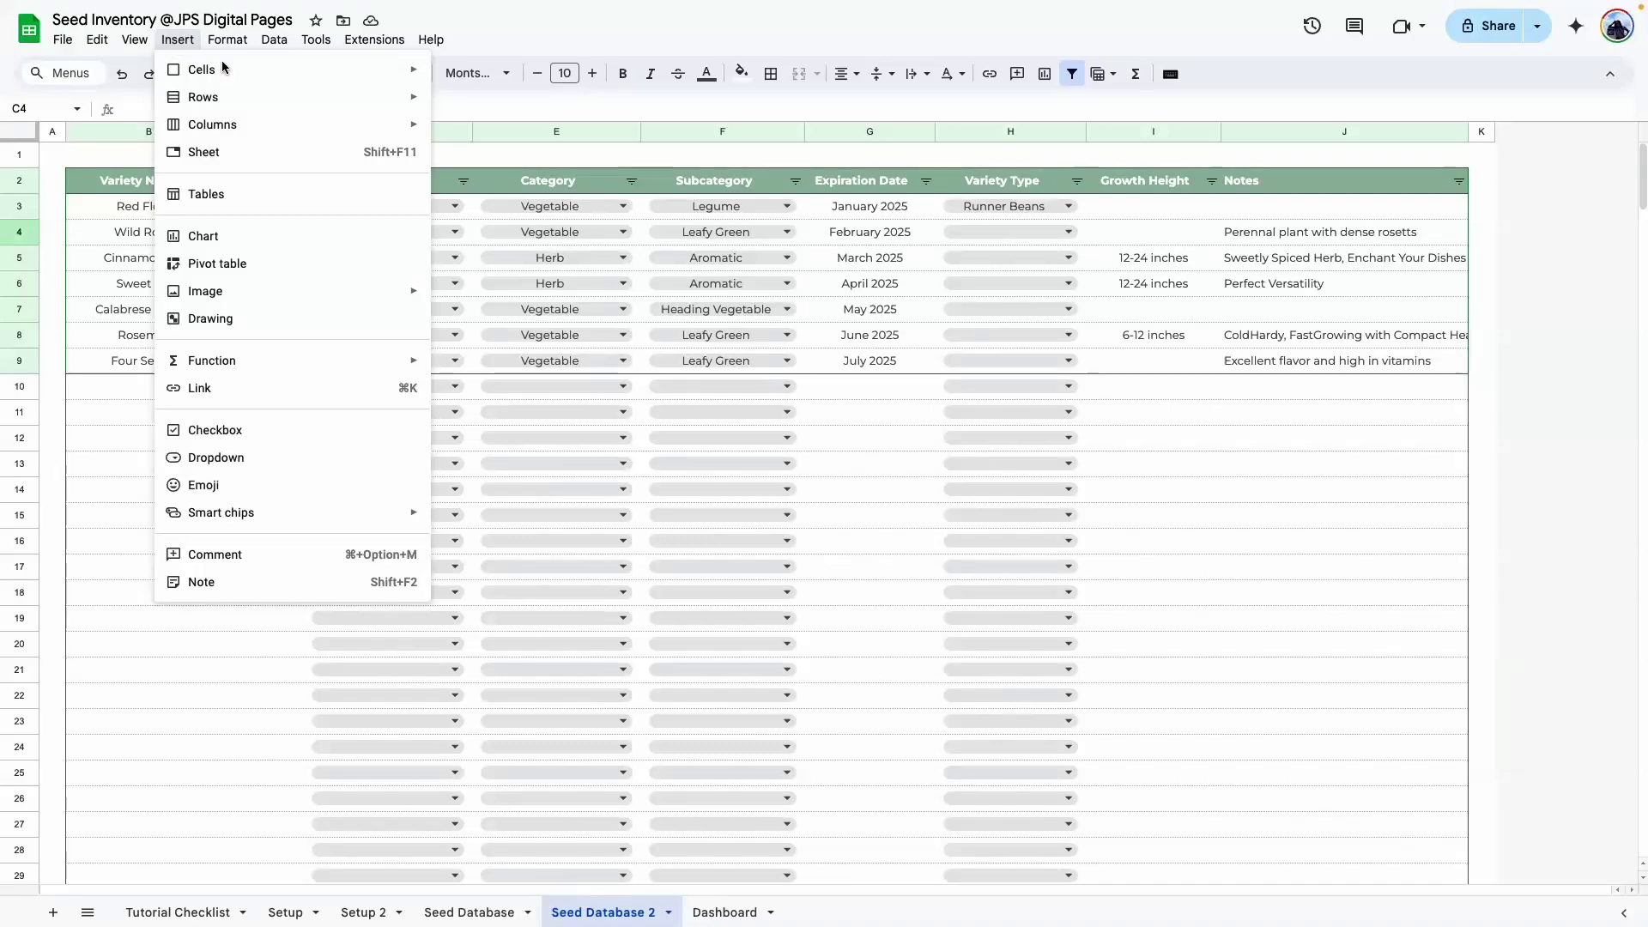
pyautogui.moveTo(219, 291)
pyautogui.click(492, 306)
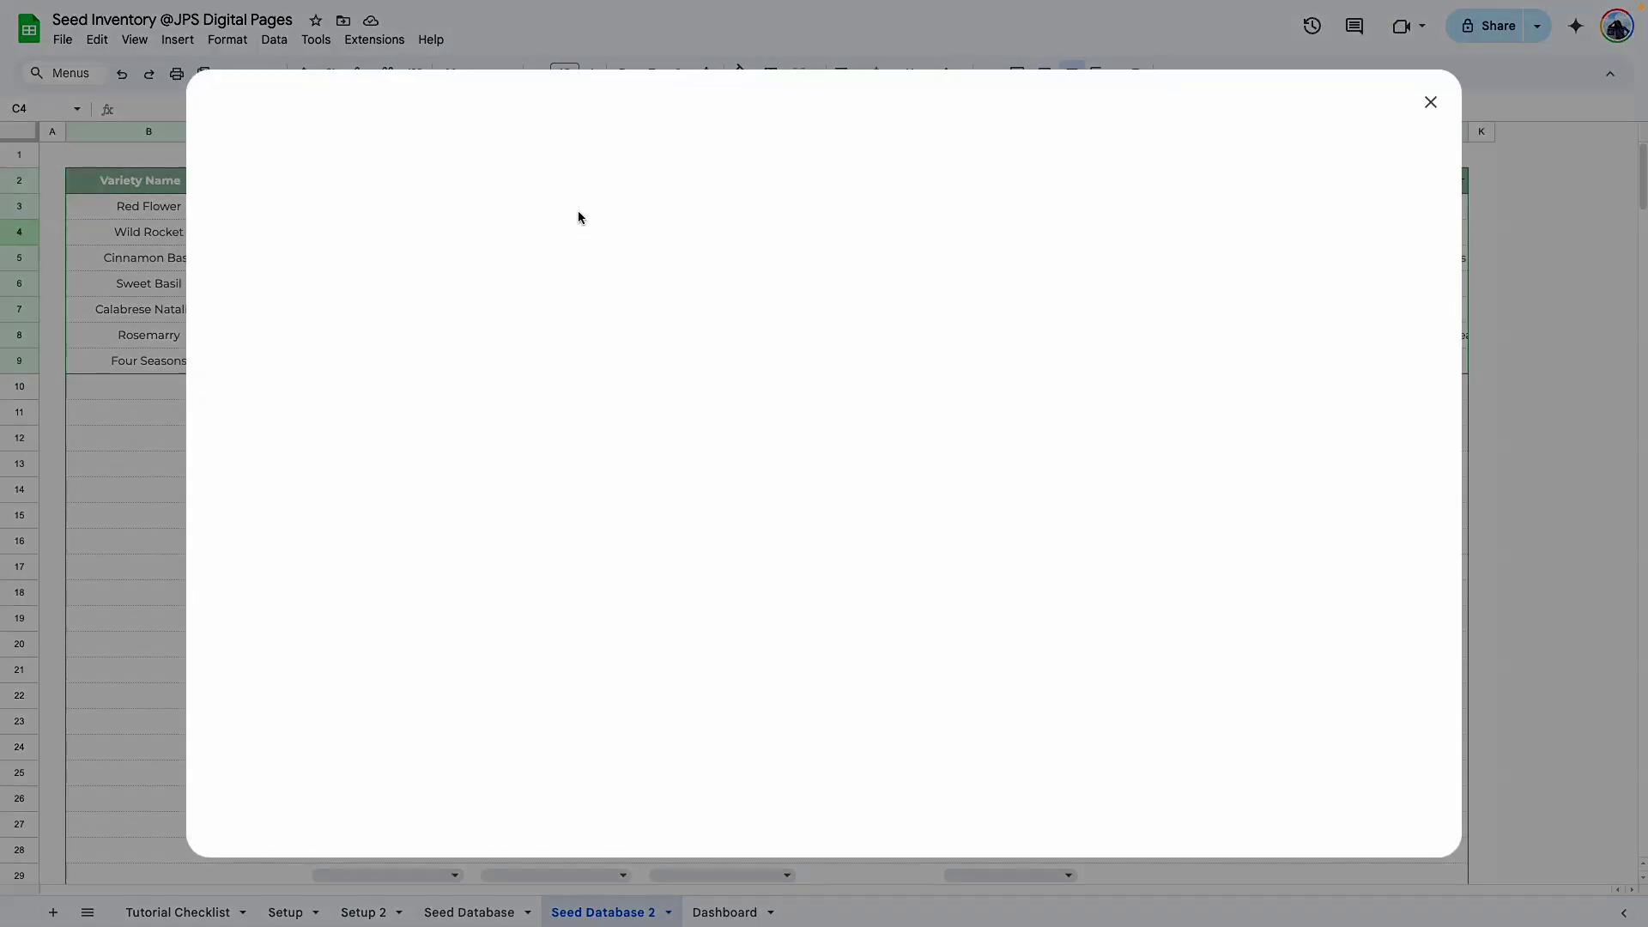
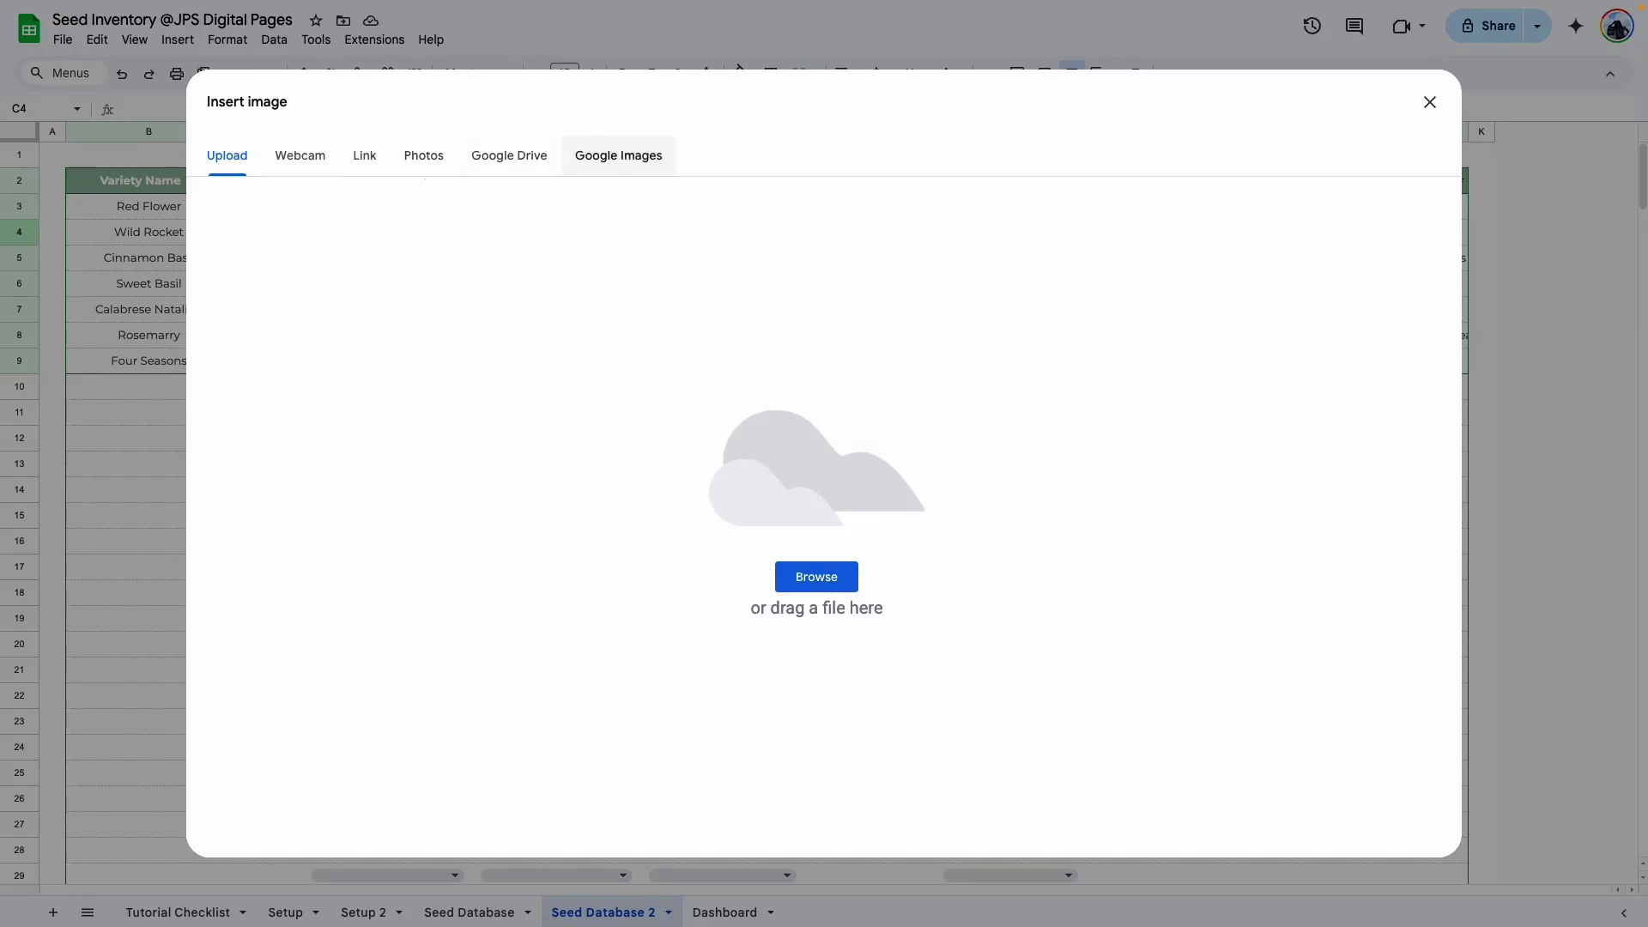
pyautogui.click(619, 158)
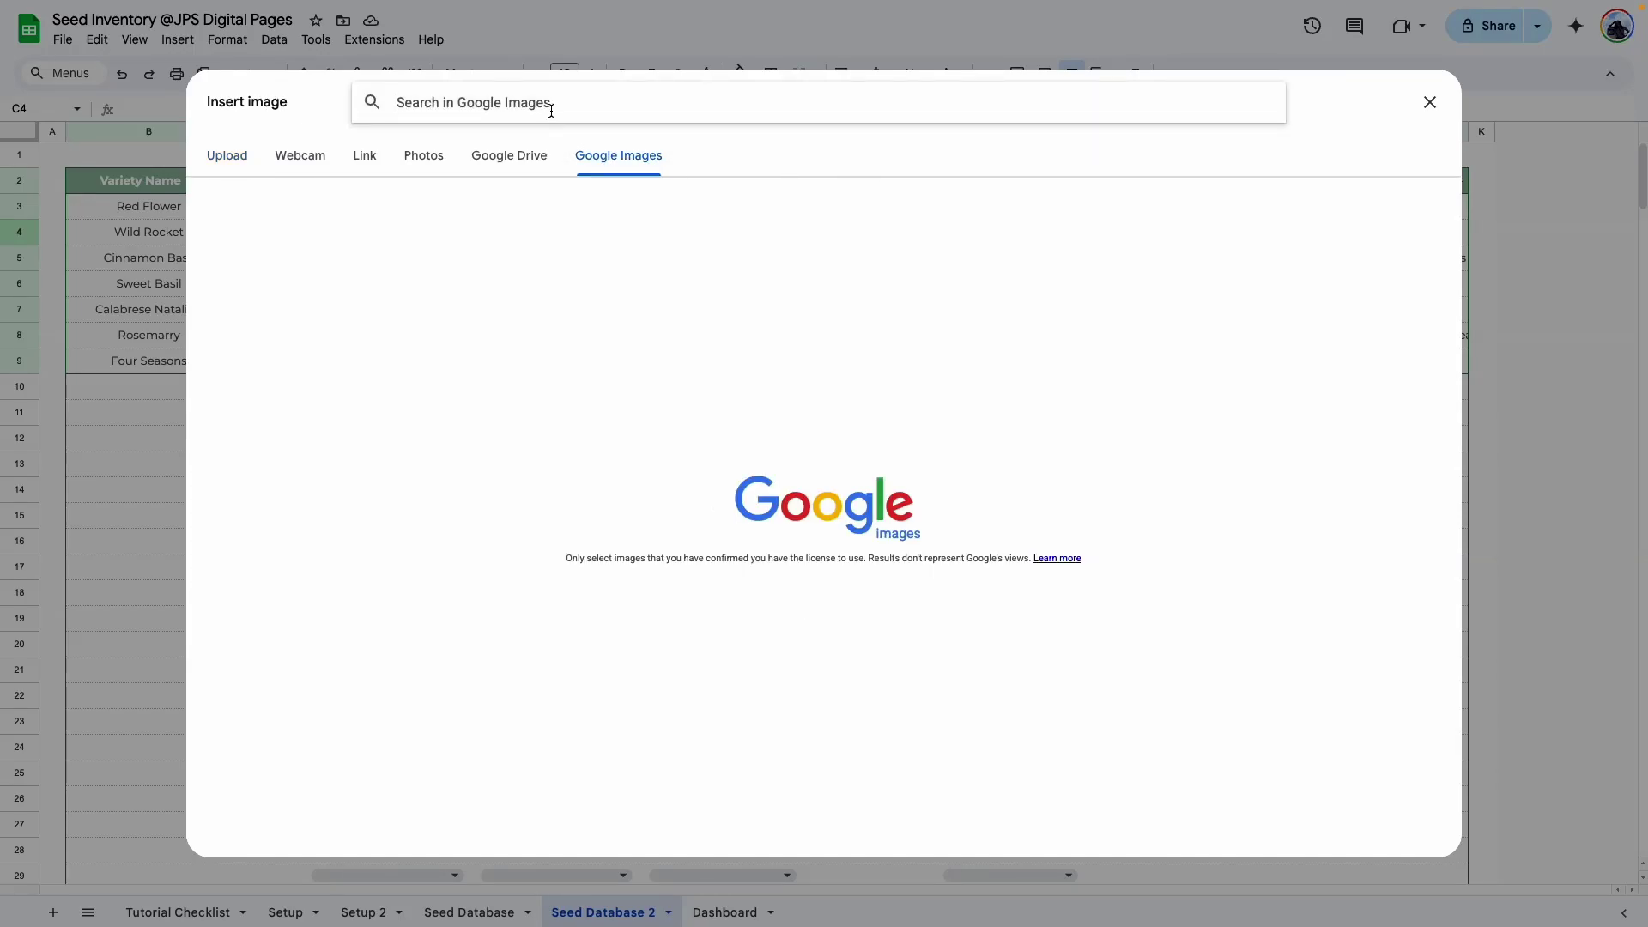
pyautogui.write('arugula plant')
pyautogui.press('Return')
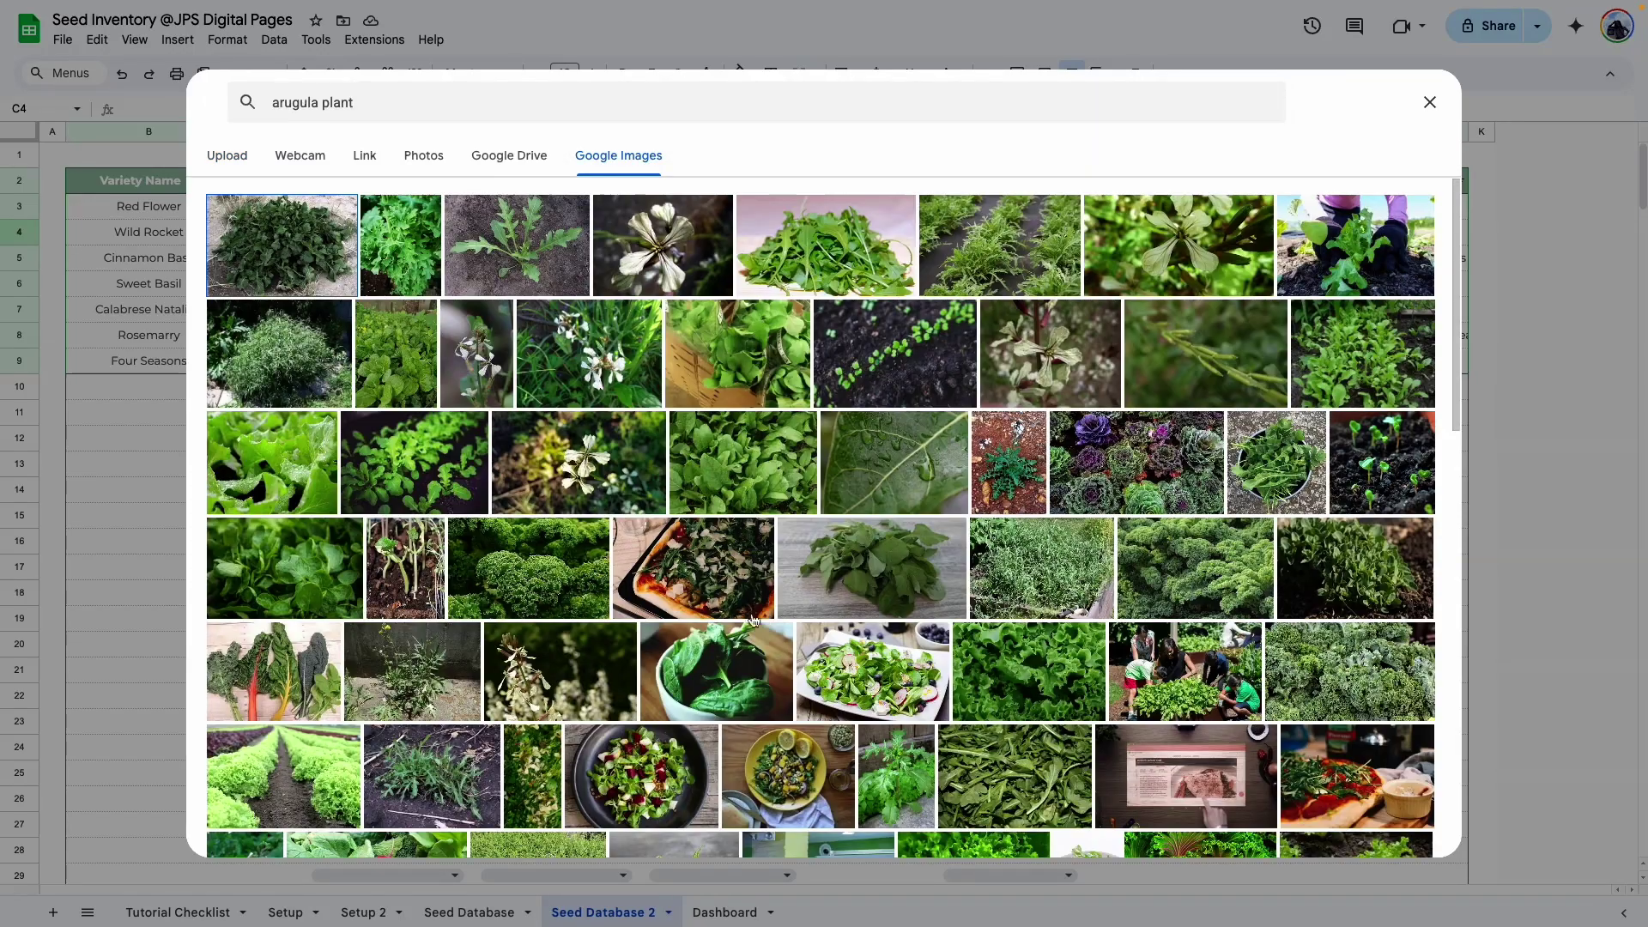
pyautogui.scroll(-4, 626, 472)
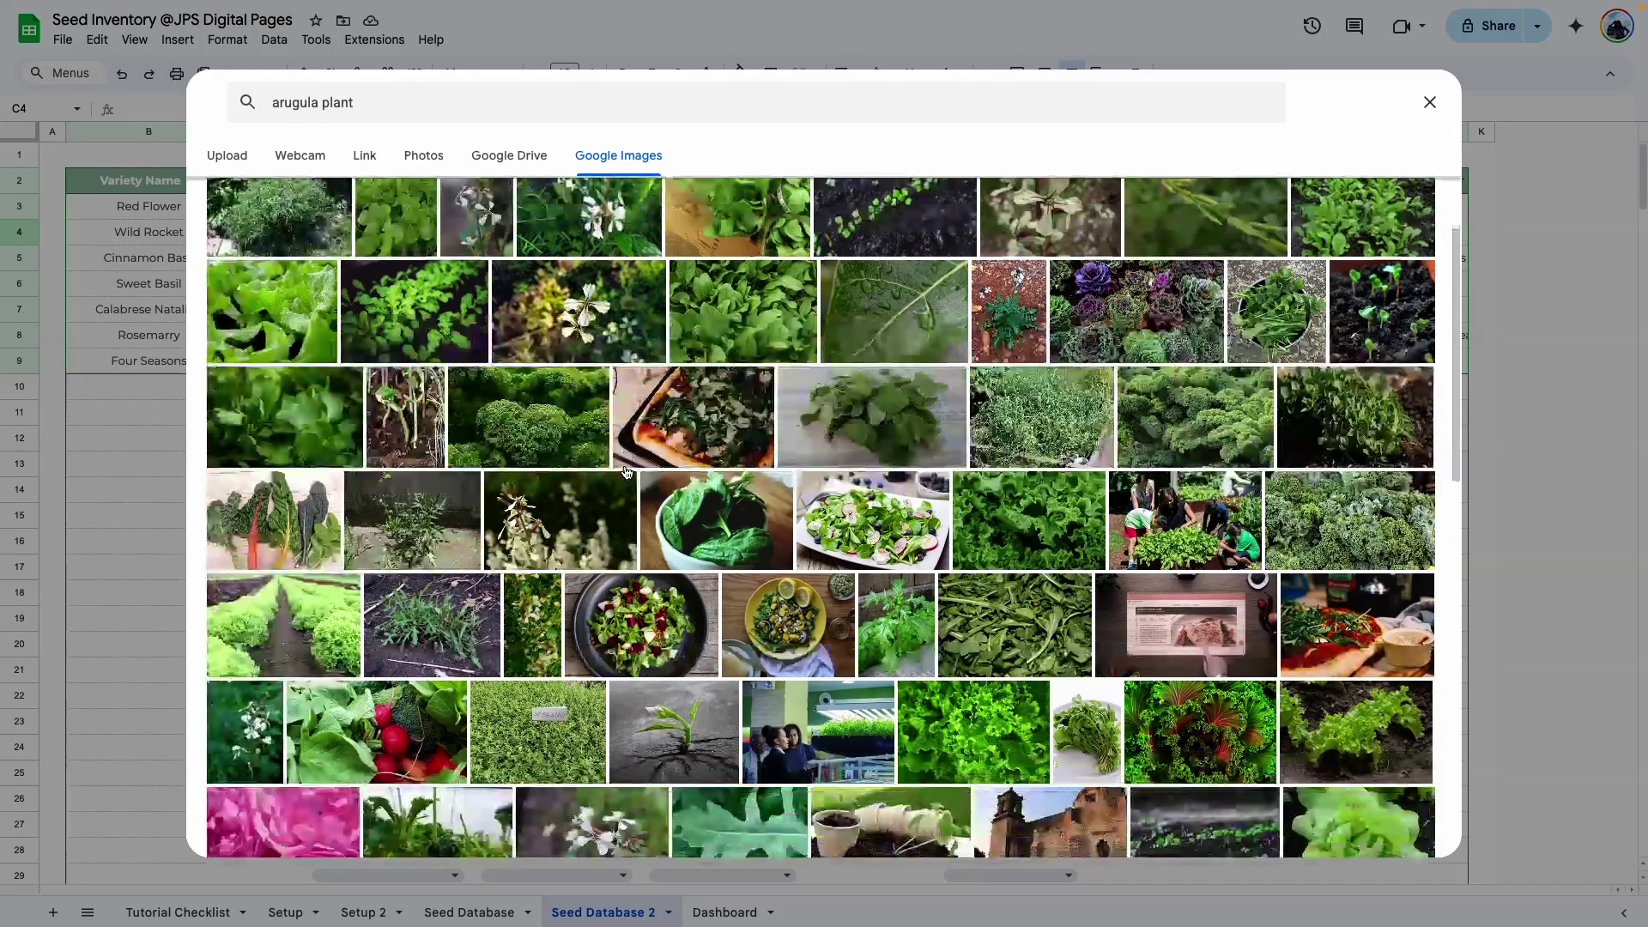
pyautogui.scroll(4, 626, 472)
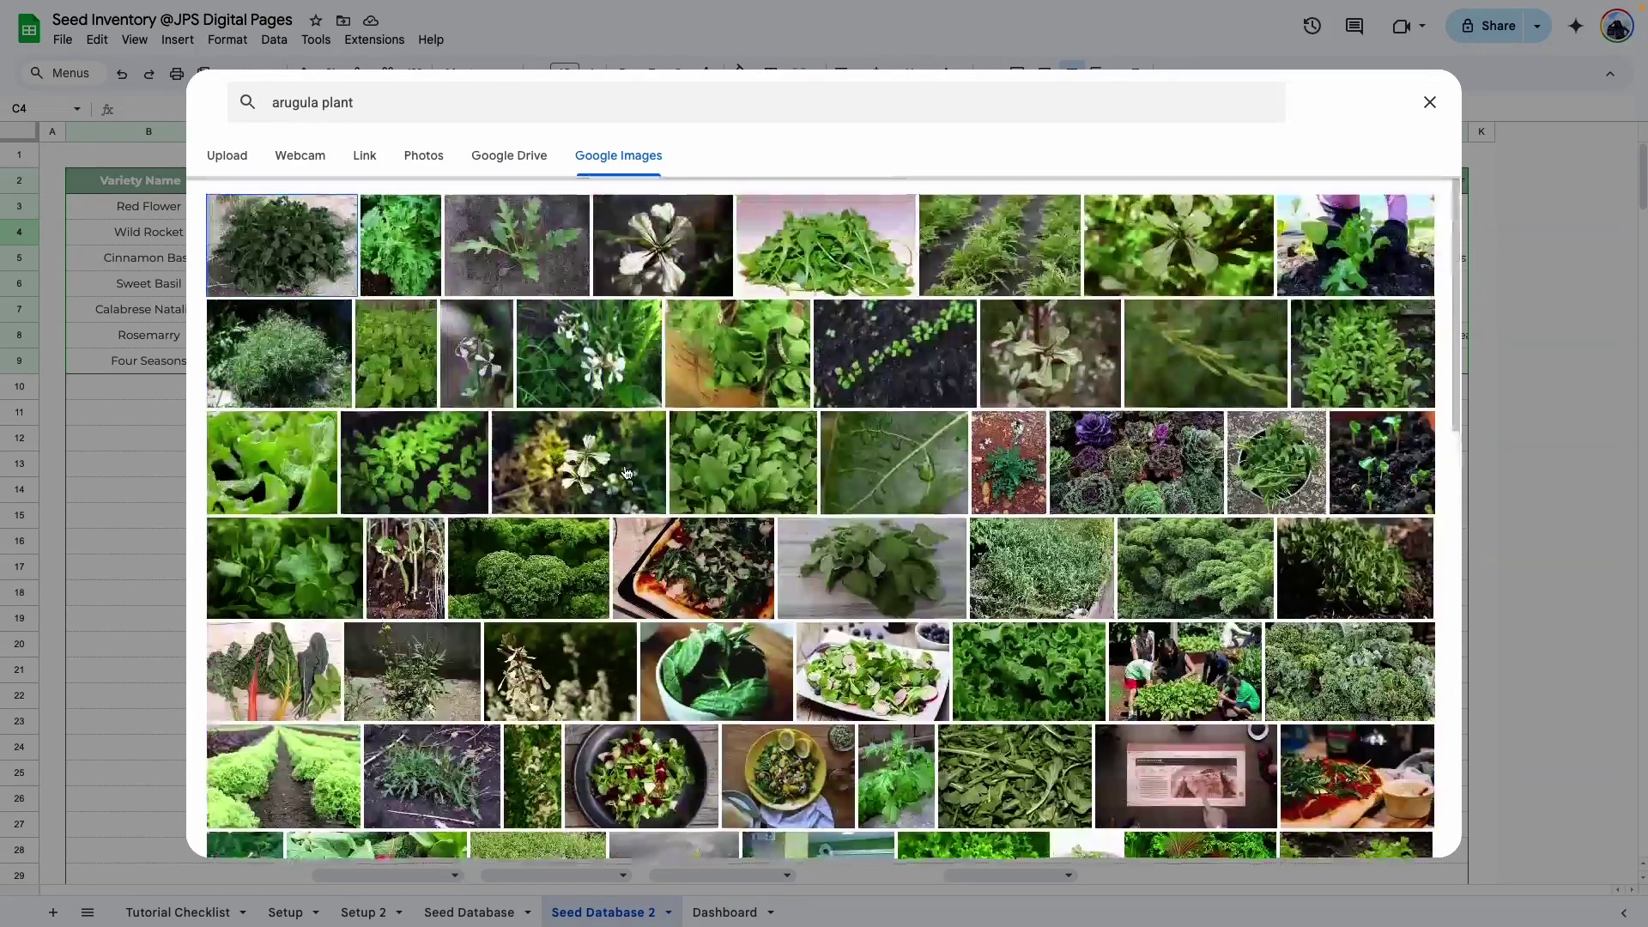
pyautogui.click(718, 453)
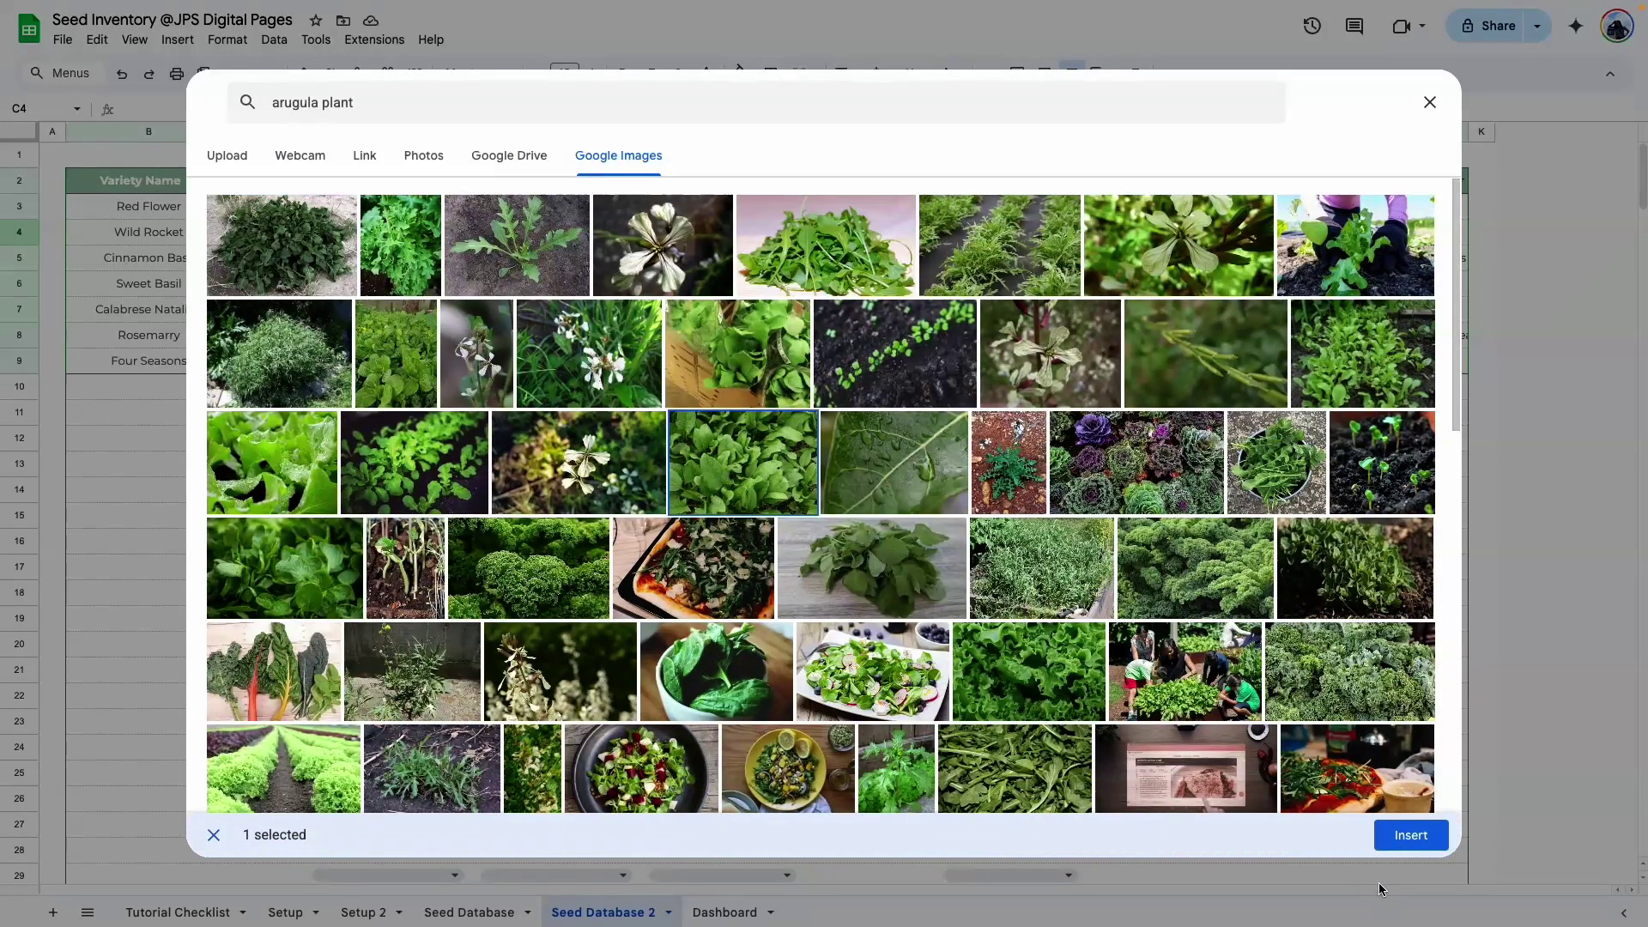
pyautogui.click(1410, 833)
pyautogui.click(199, 488)
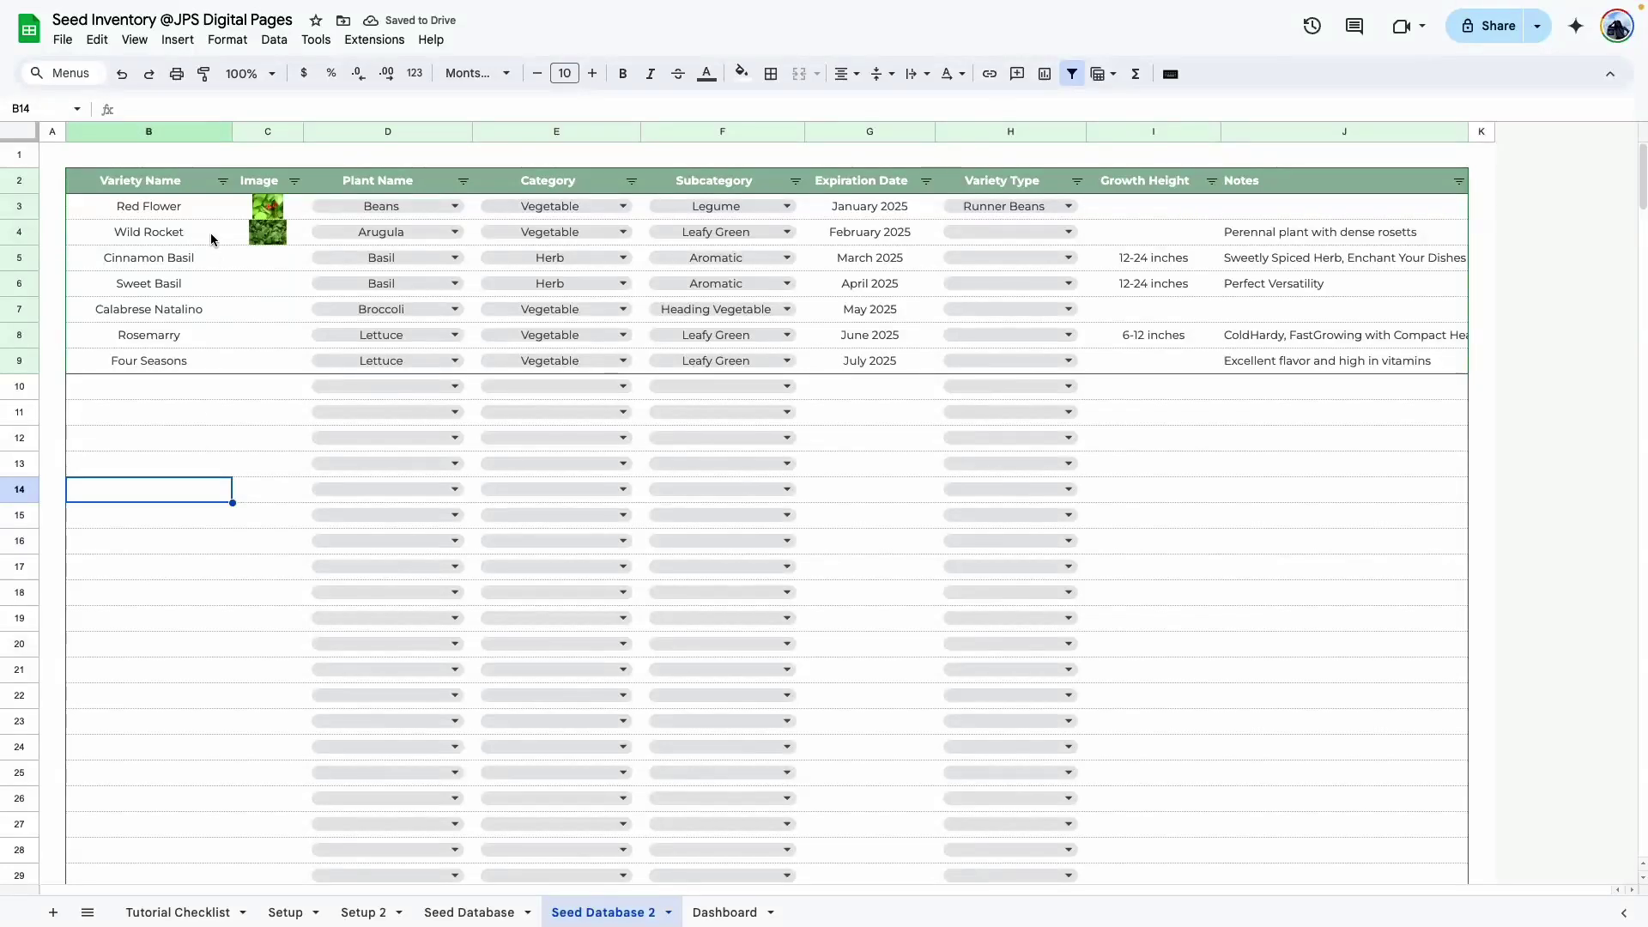
# Copy the pictures in C5:C9 of Seed Database and paste them into Seed Database 2, starting at C5.
pyautogui.click(265, 256)
pyautogui.click(464, 912)
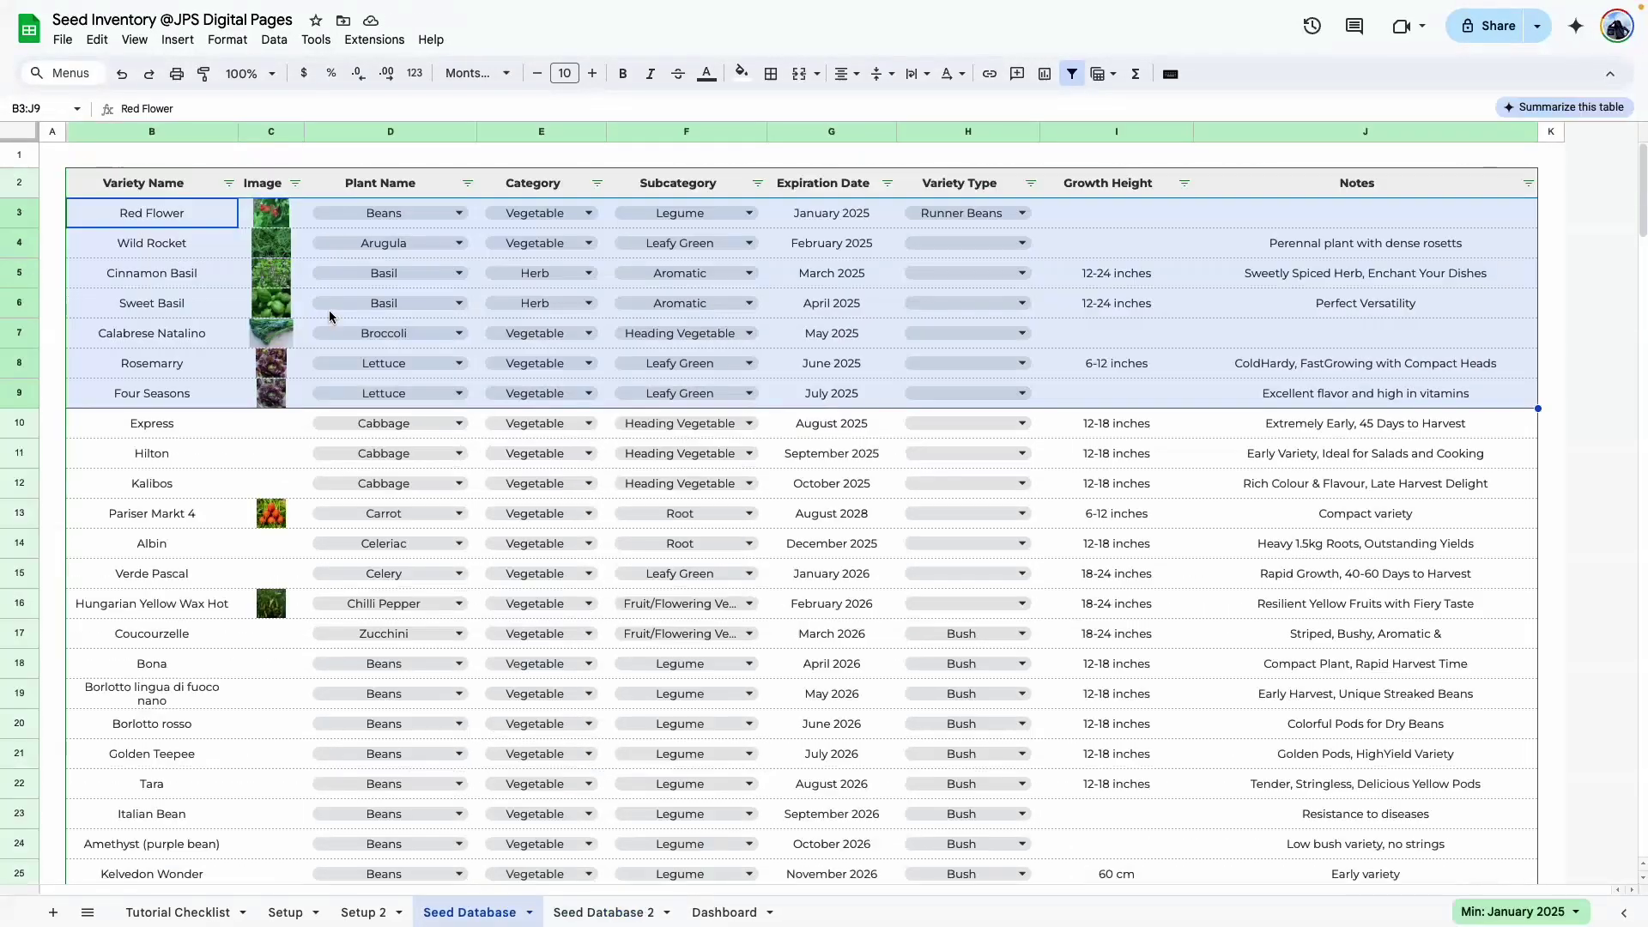
pyautogui.moveTo(295, 395); pyautogui.dragTo(273, 273)
pyautogui.hotkey('ctrl', 'c')
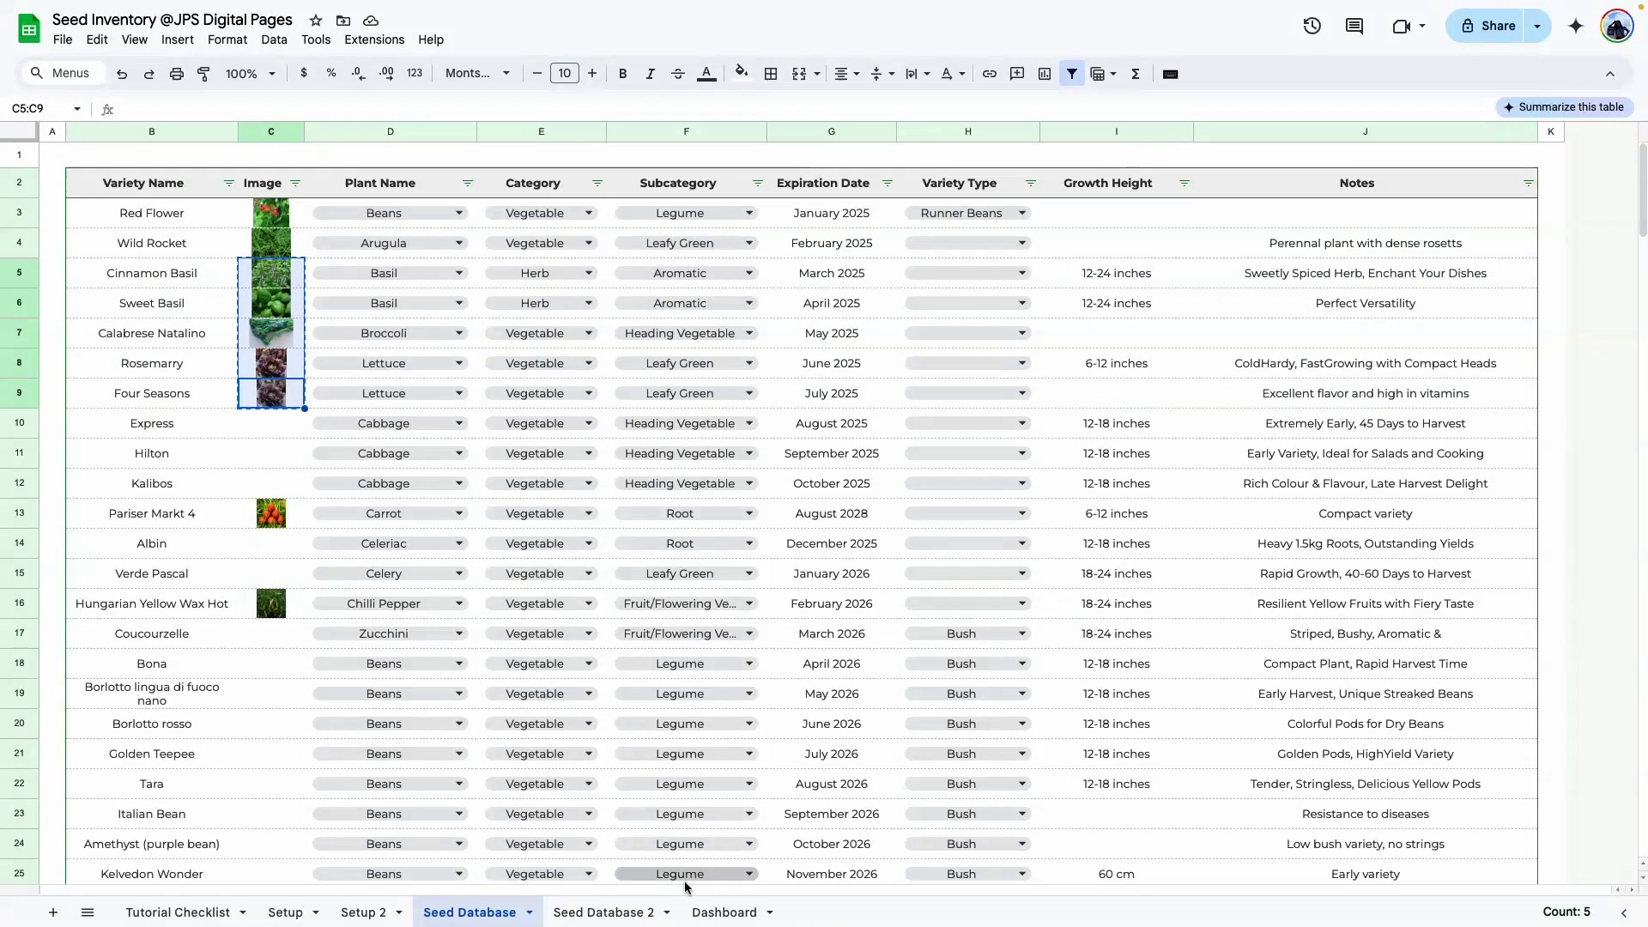
pyautogui.click(587, 913)
pyautogui.hotkey('ctrl', 'v')
pyautogui.click(146, 567)
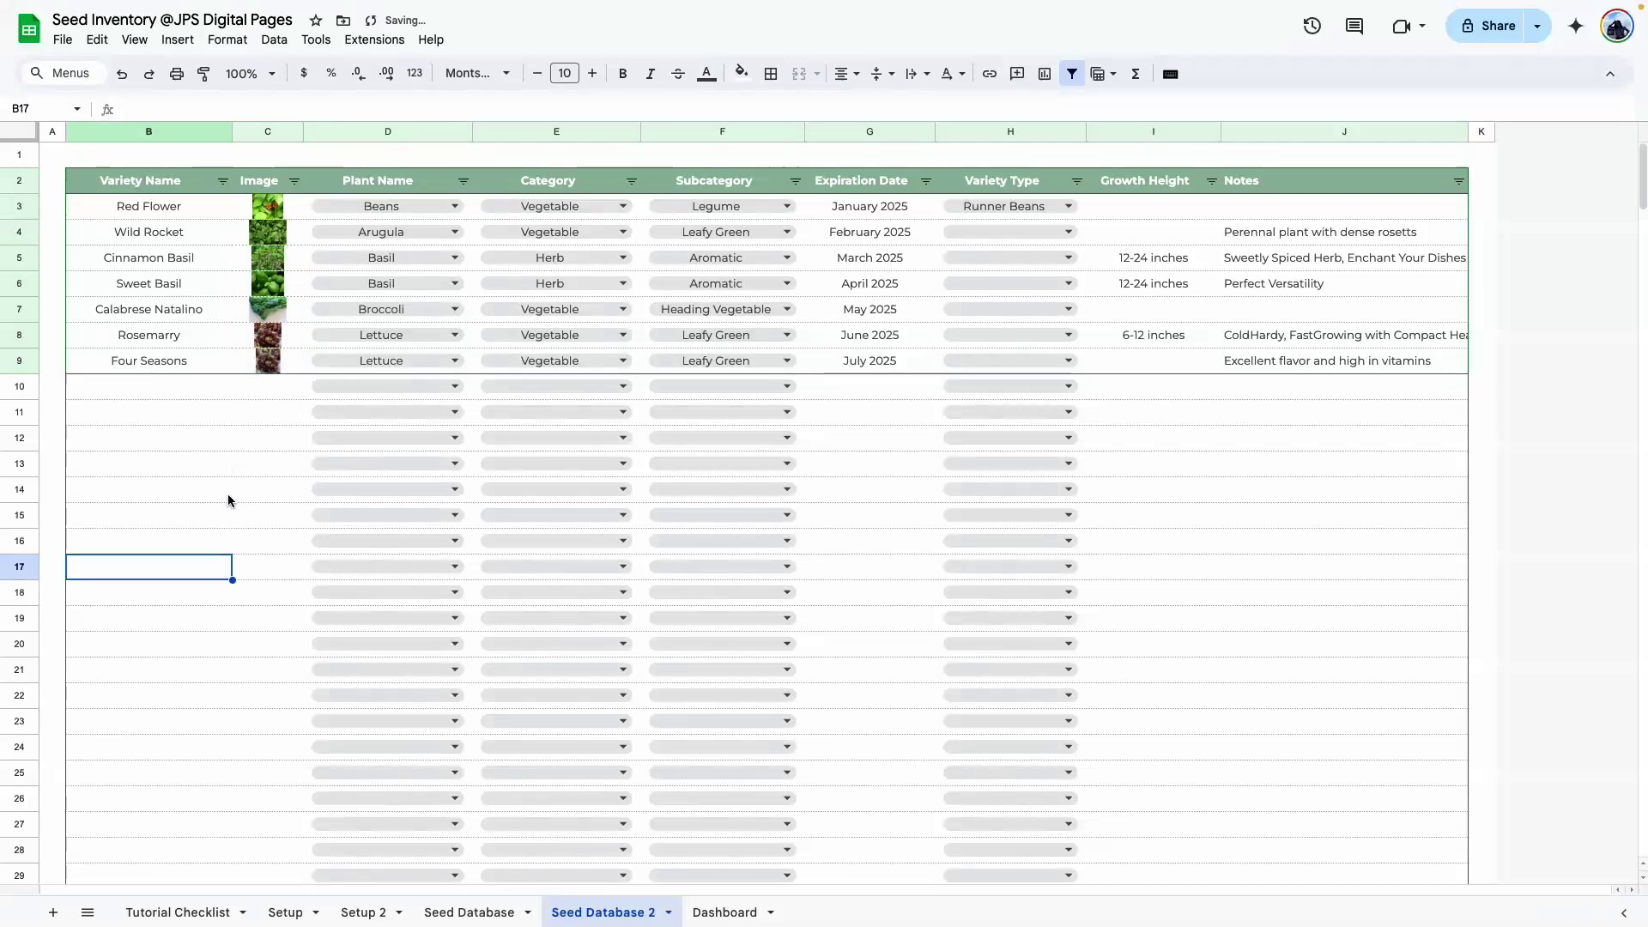
pyautogui.click(178, 393)
# Check off Database table and Add data validation rules in the Tutorial Checklist.
pyautogui.click(182, 912)
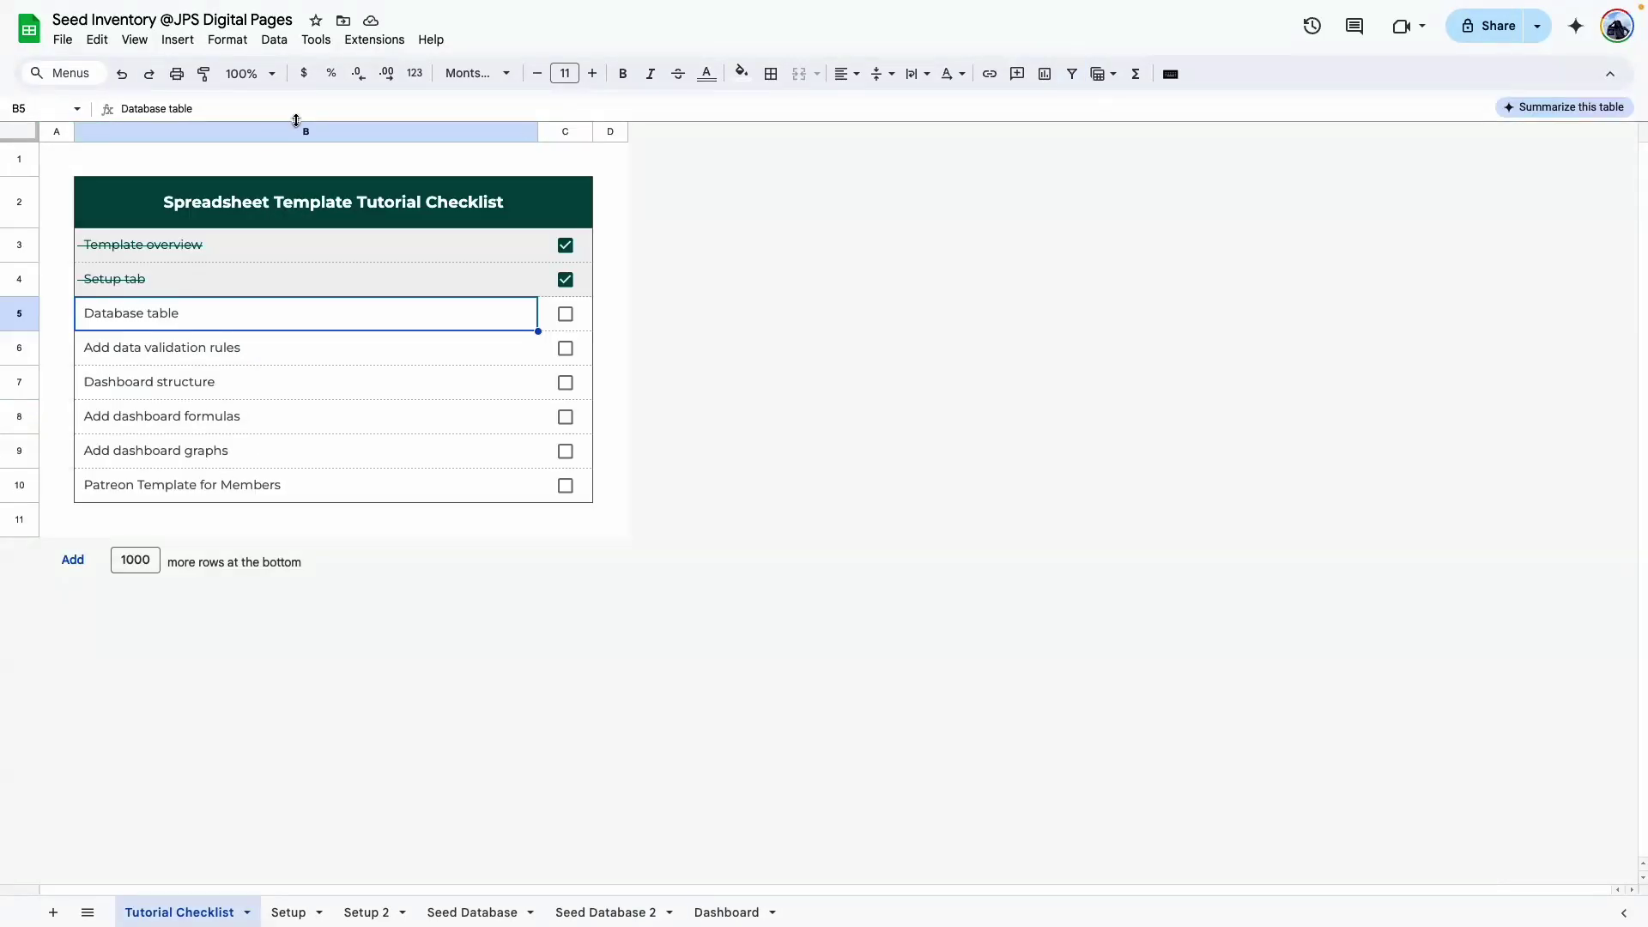
pyautogui.click(258, 76)
pyautogui.click(250, 244)
pyautogui.click(846, 410)
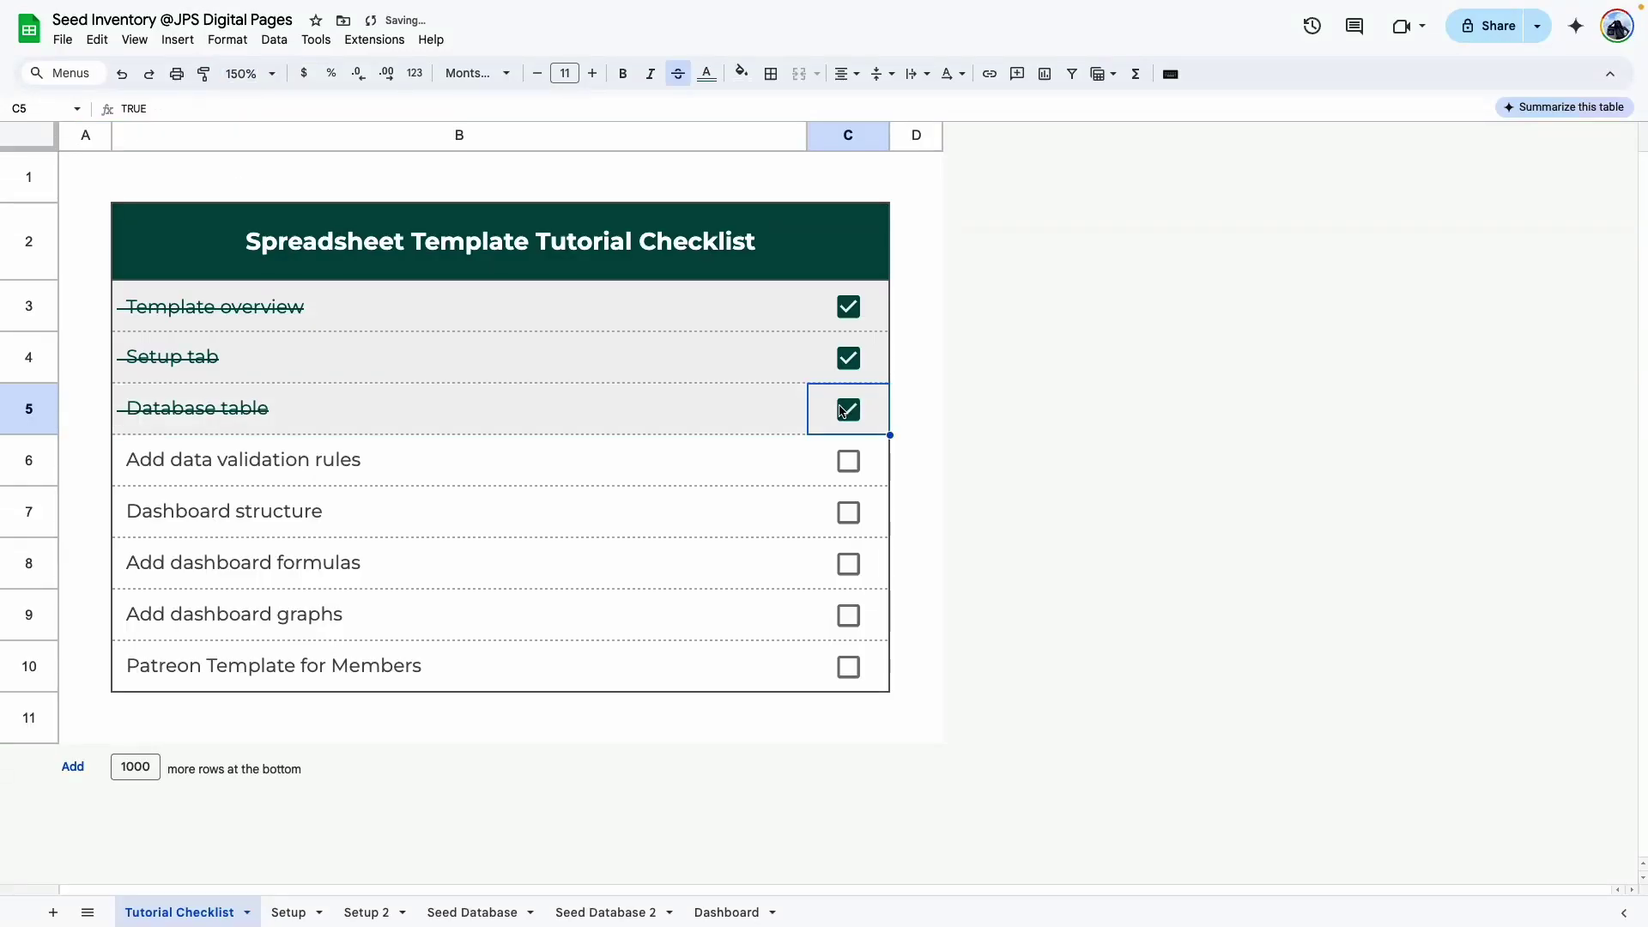
pyautogui.click(274, 465)
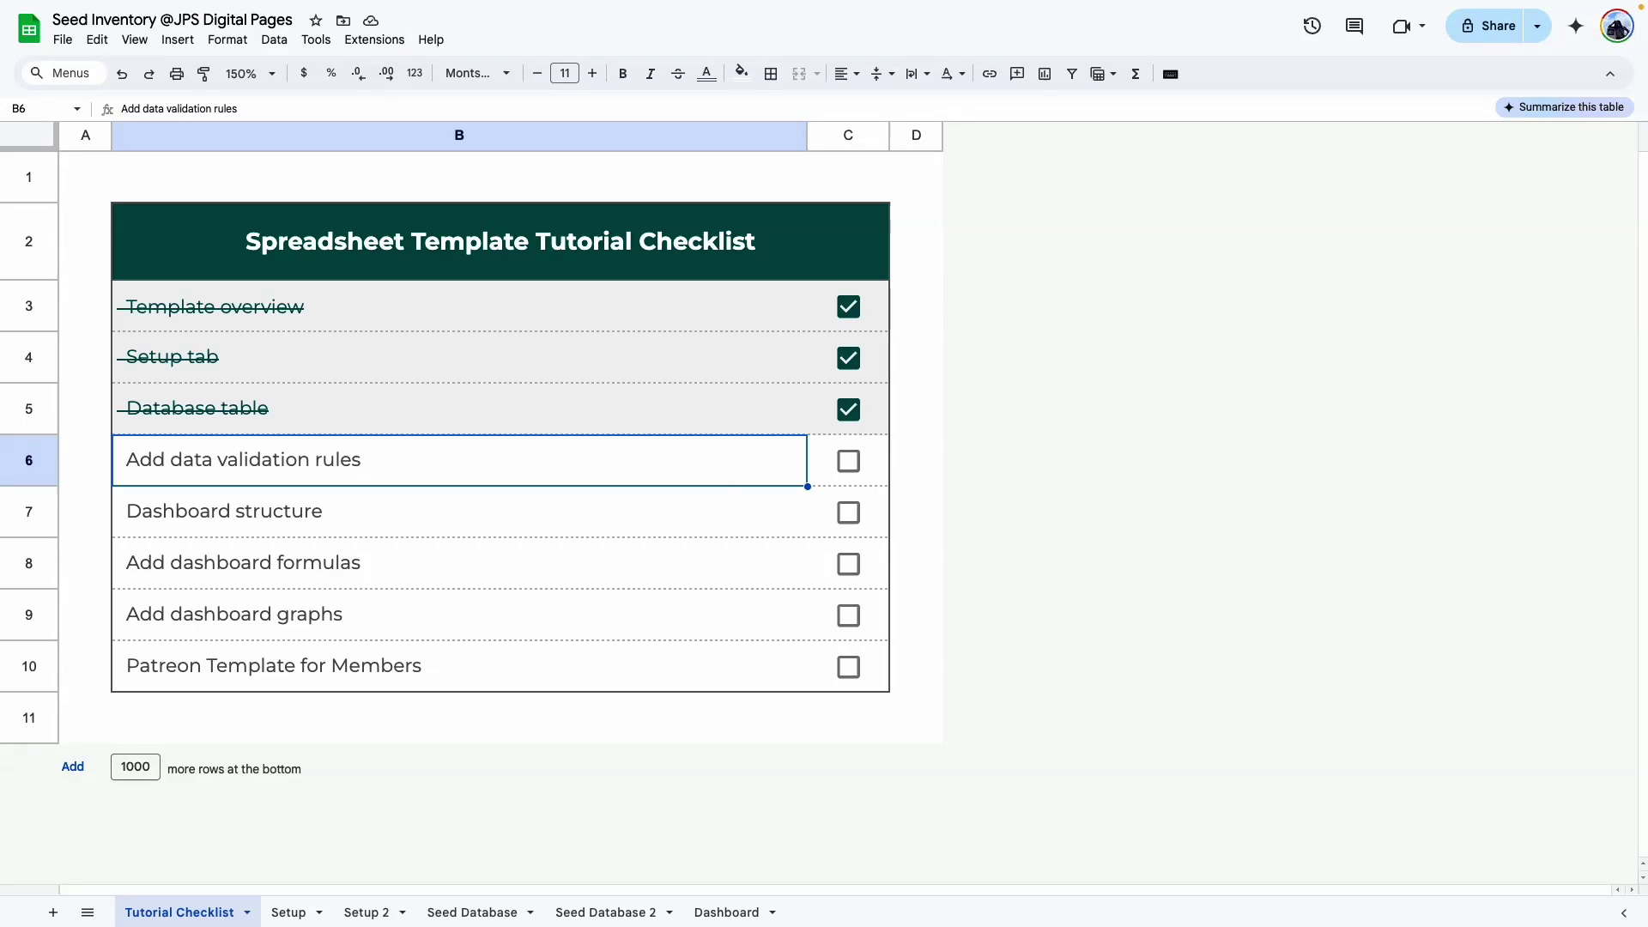
pyautogui.click(848, 461)
pyautogui.click(305, 514)
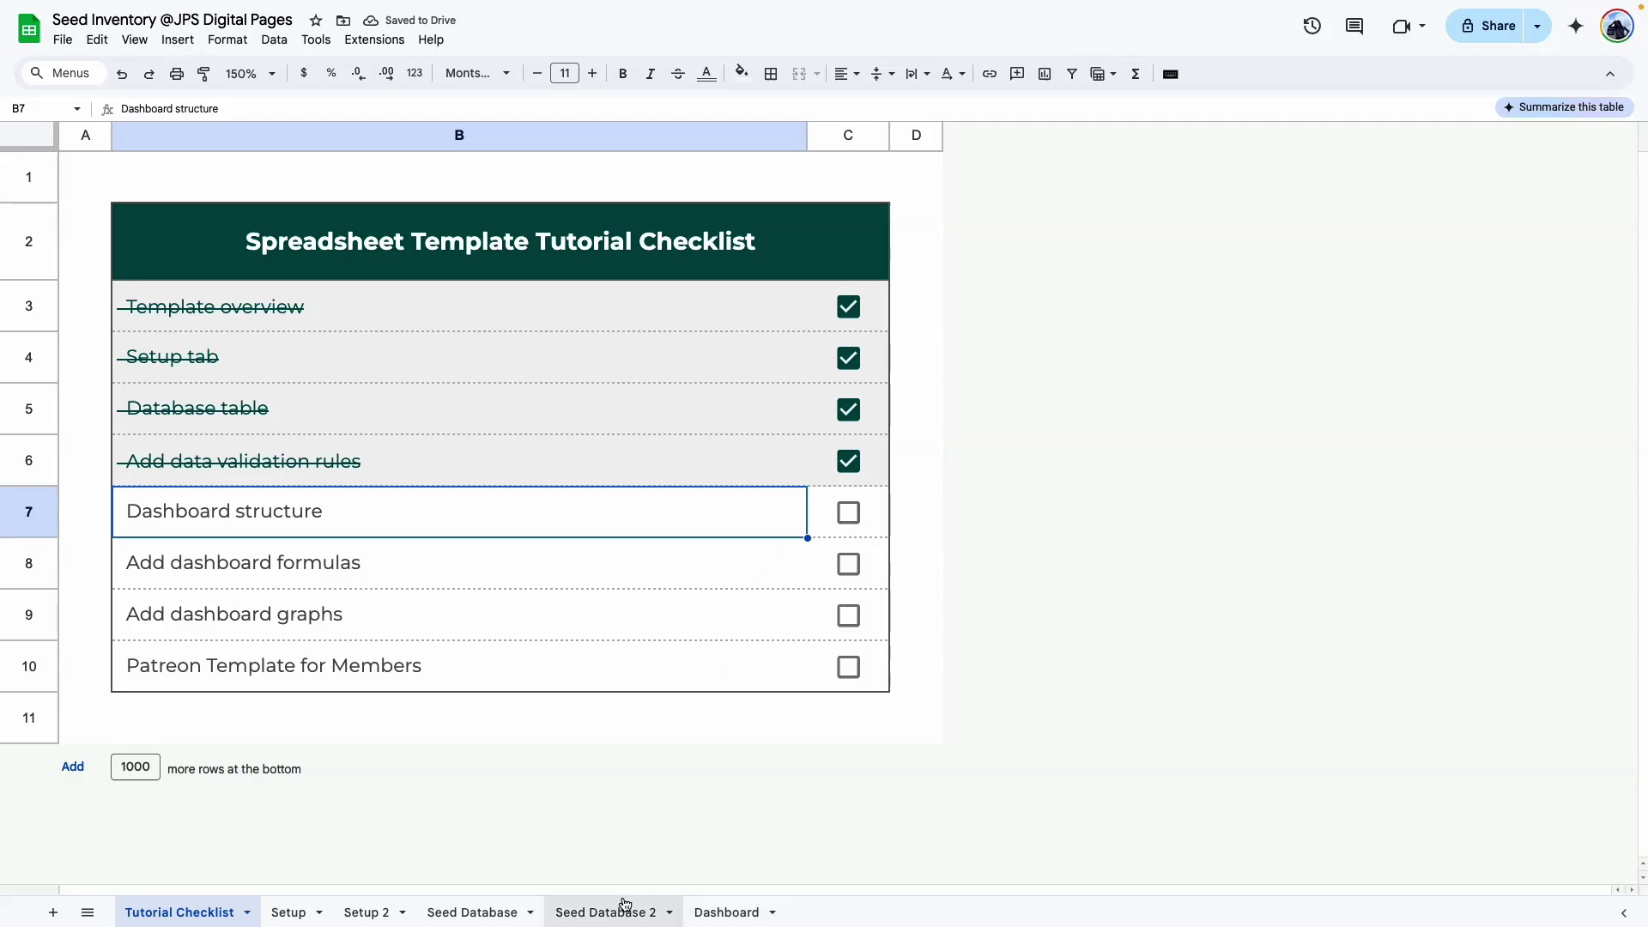
# Add a new blank sheet after Dashboard and set all of its cells to the Montserrat font.
pyautogui.click(726, 912)
pyautogui.click(247, 74)
pyautogui.click(244, 187)
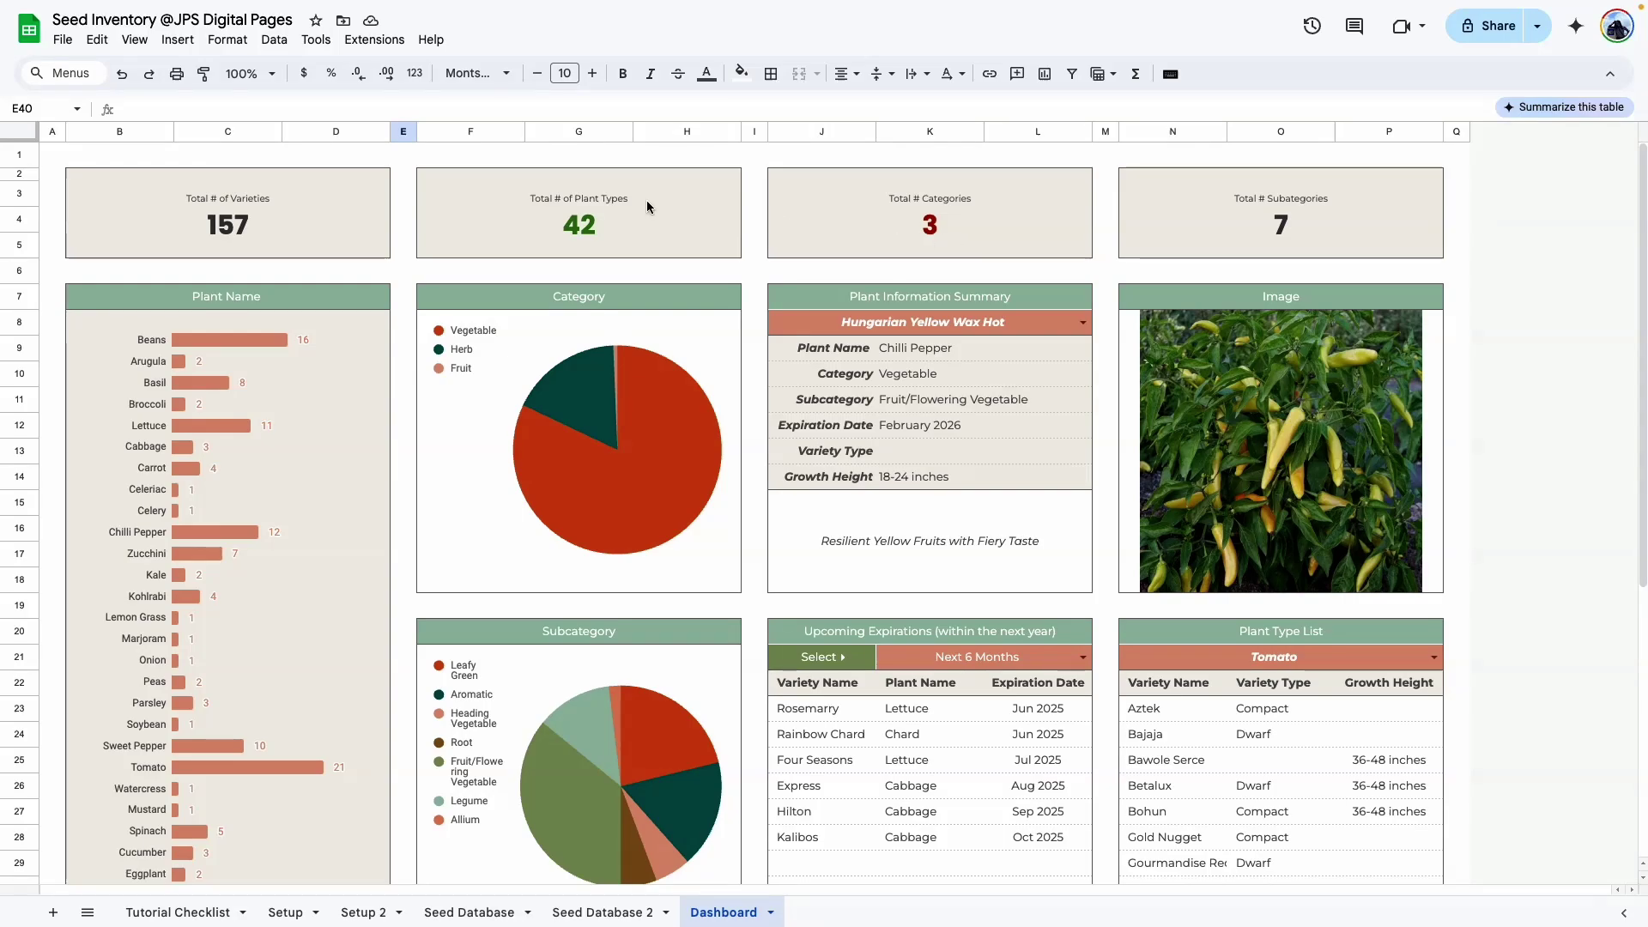
pyautogui.click(53, 912)
pyautogui.click(30, 133)
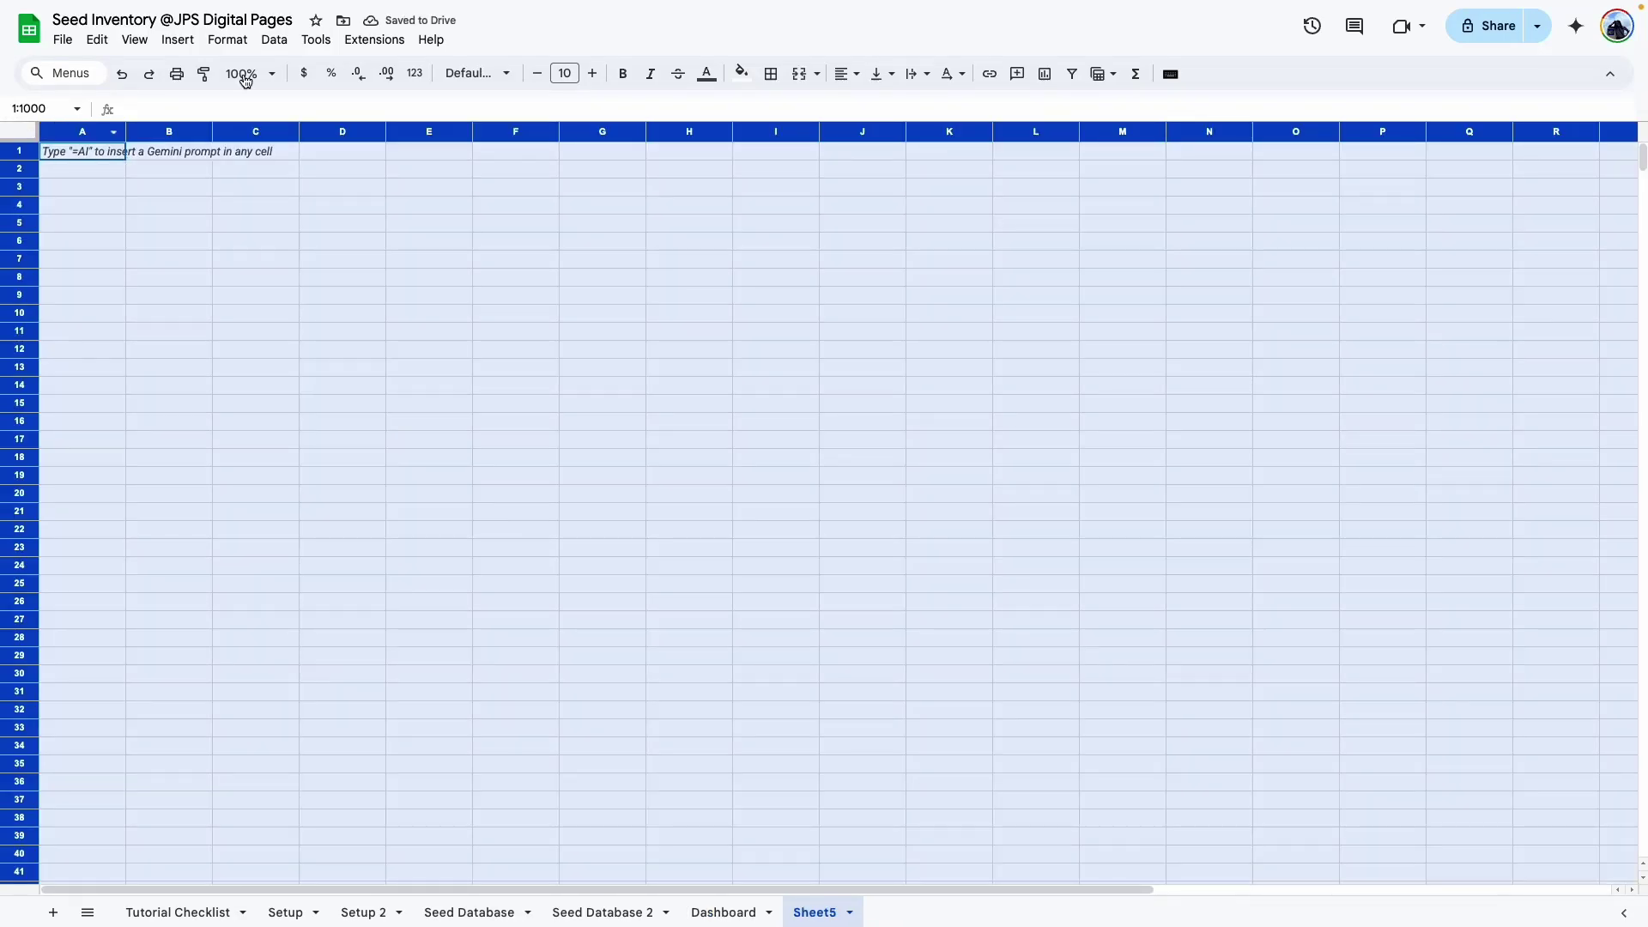
pyautogui.click(476, 73)
pyautogui.click(481, 243)
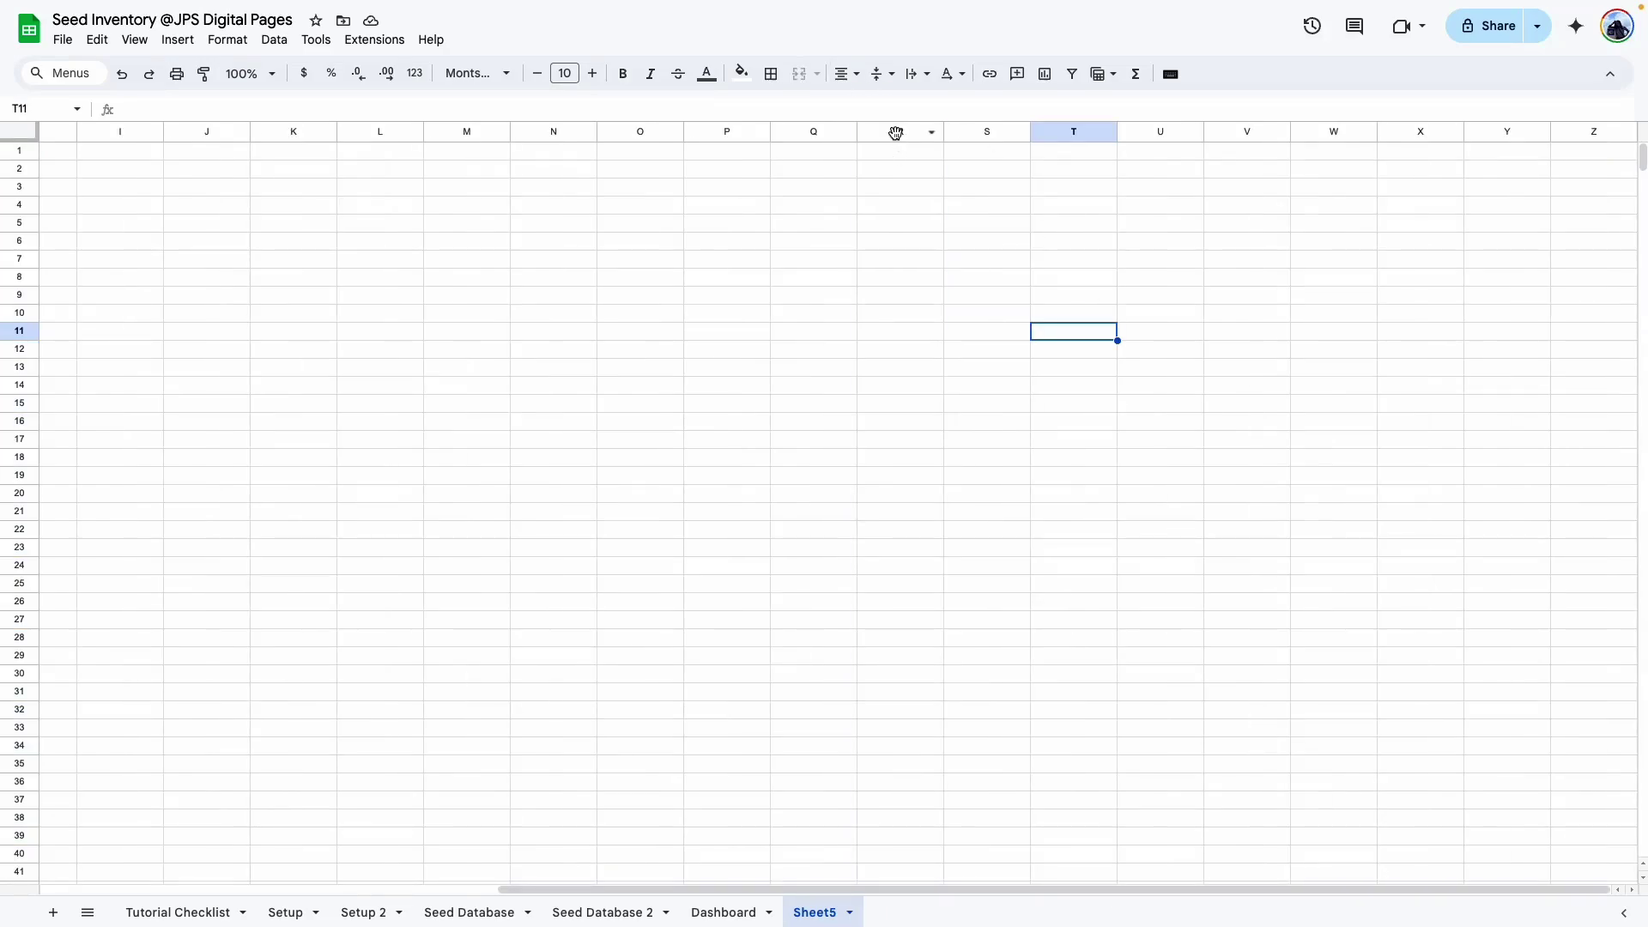
# Delete columns R to Z from the new sheet.
pyautogui.click(895, 133)
pyautogui.press('super+shift+Right')
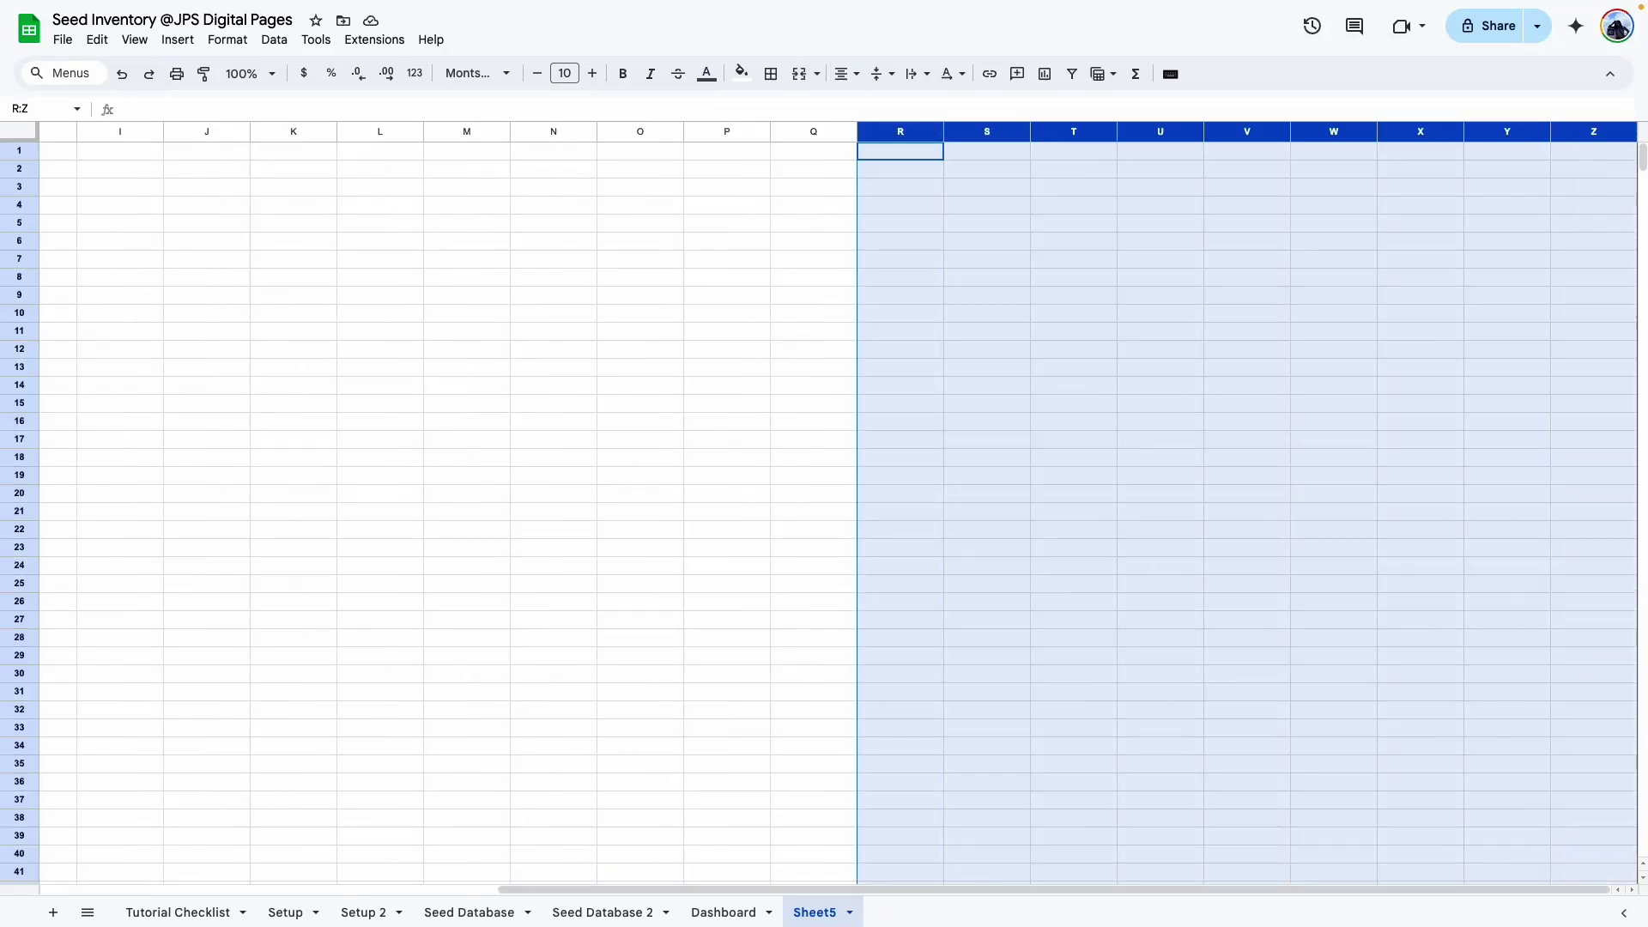
pyautogui.rightClick(1356, 141)
pyautogui.click(1451, 332)
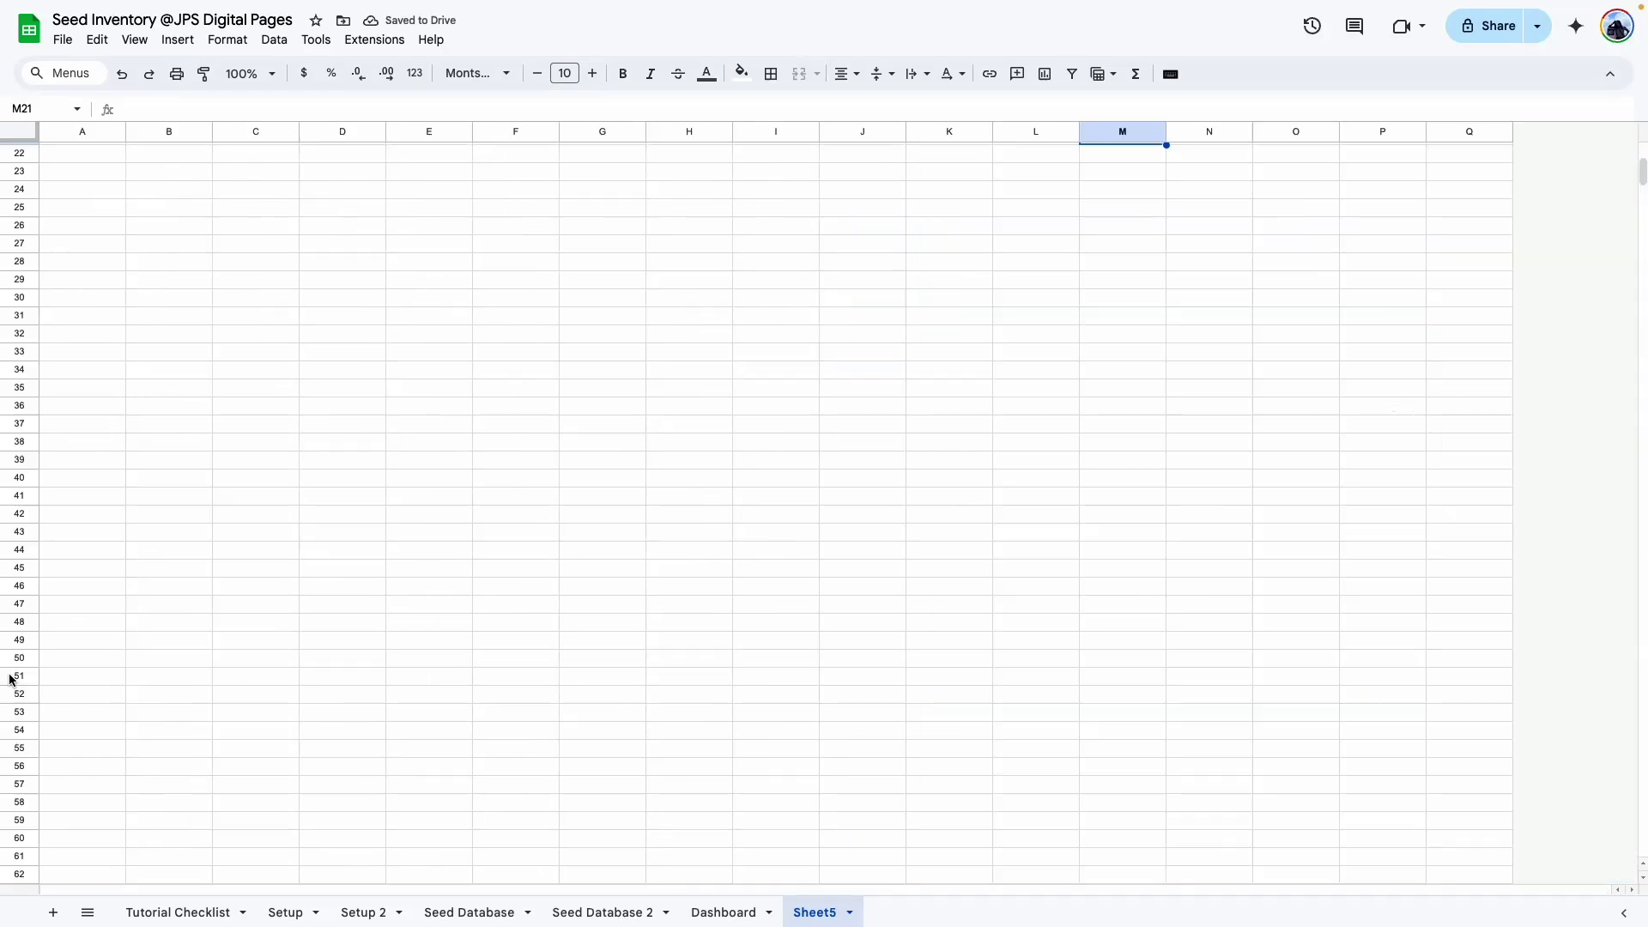
# Delete all rows below row 45 in the new sheet and make rows 1 to 45 taller.
pyautogui.click(21, 458)
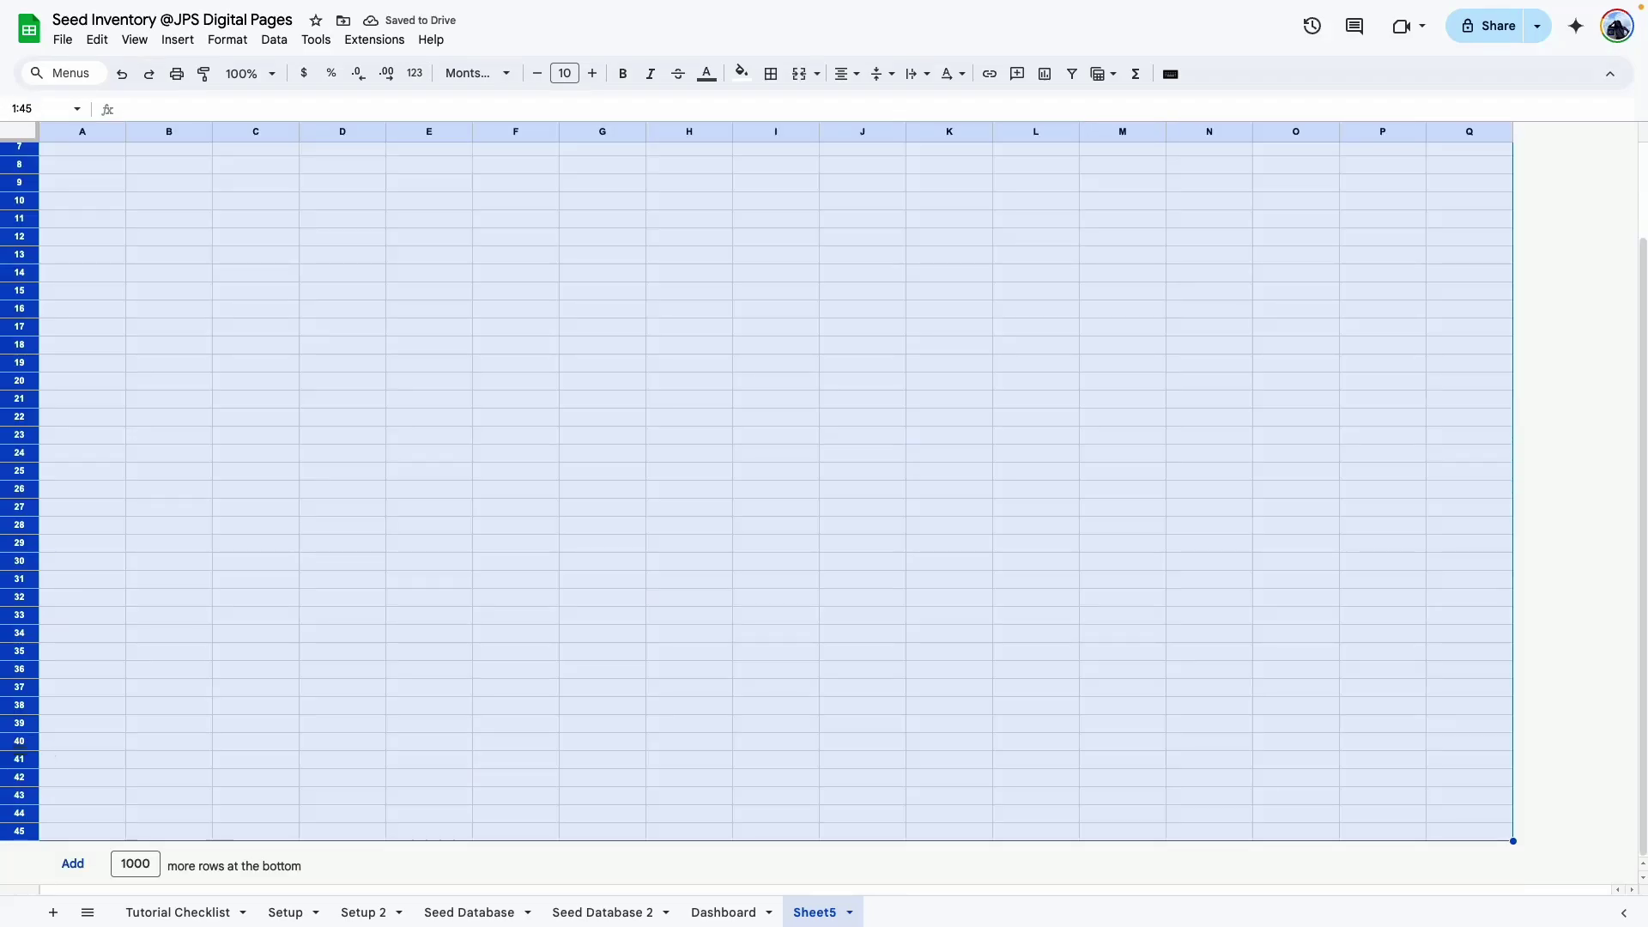
pyautogui.rightClick(23, 290)
pyautogui.click(169, 579)
pyautogui.doubleClick(791, 449)
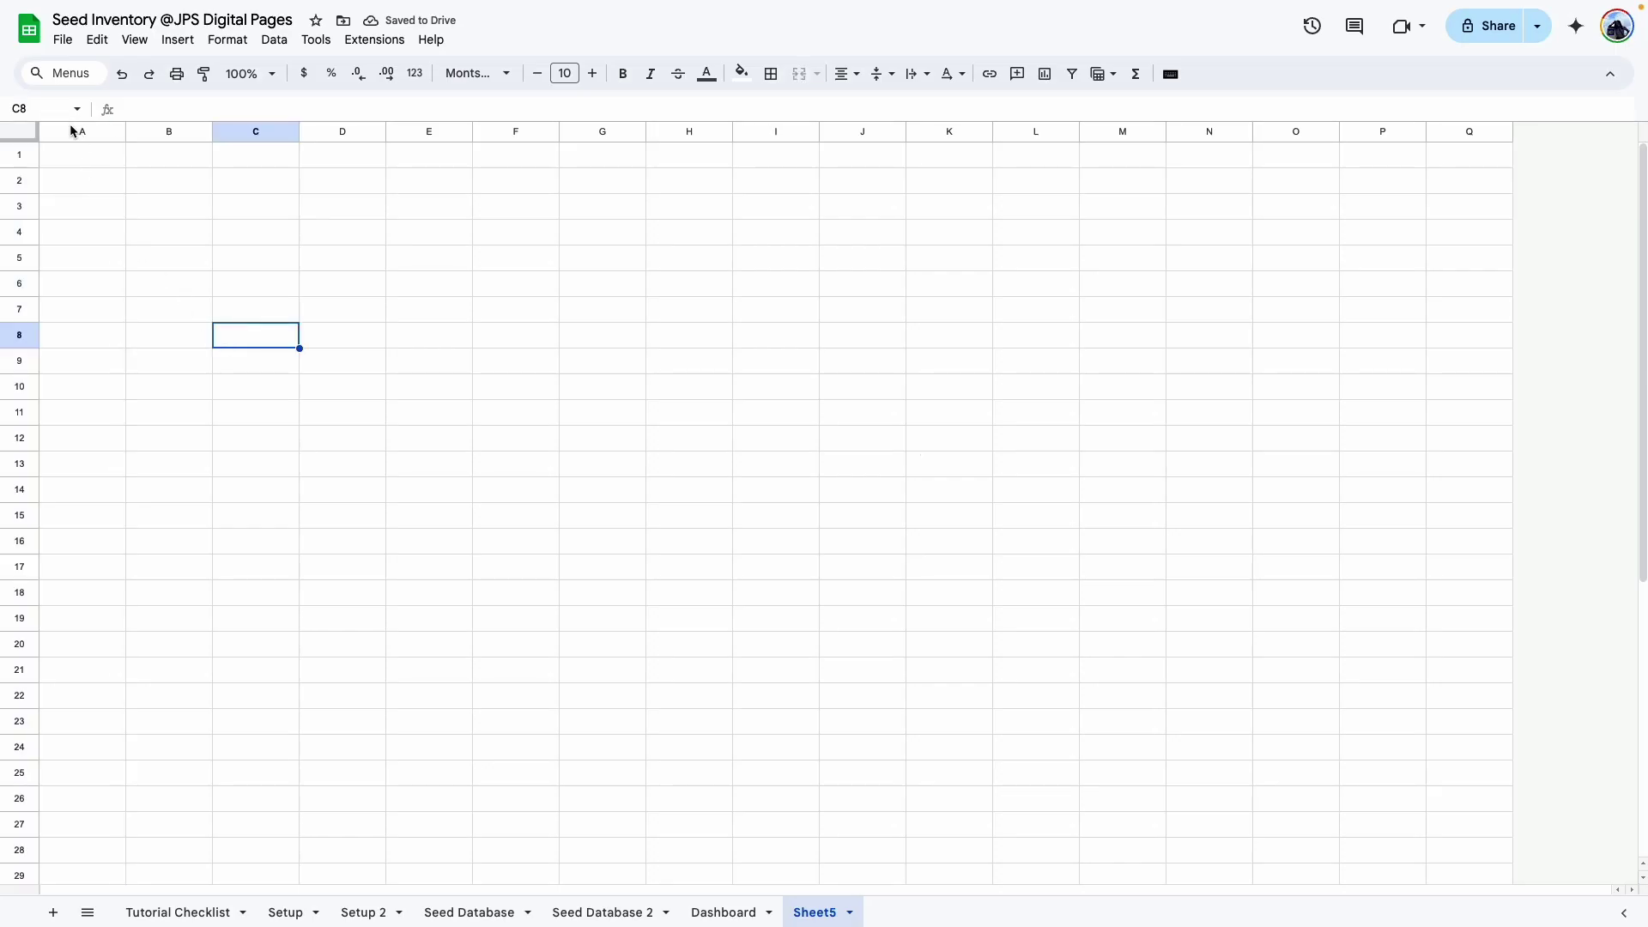
# Set the width of columns A and Q on the new sheet to 30 pixels.
pyautogui.click(78, 132)
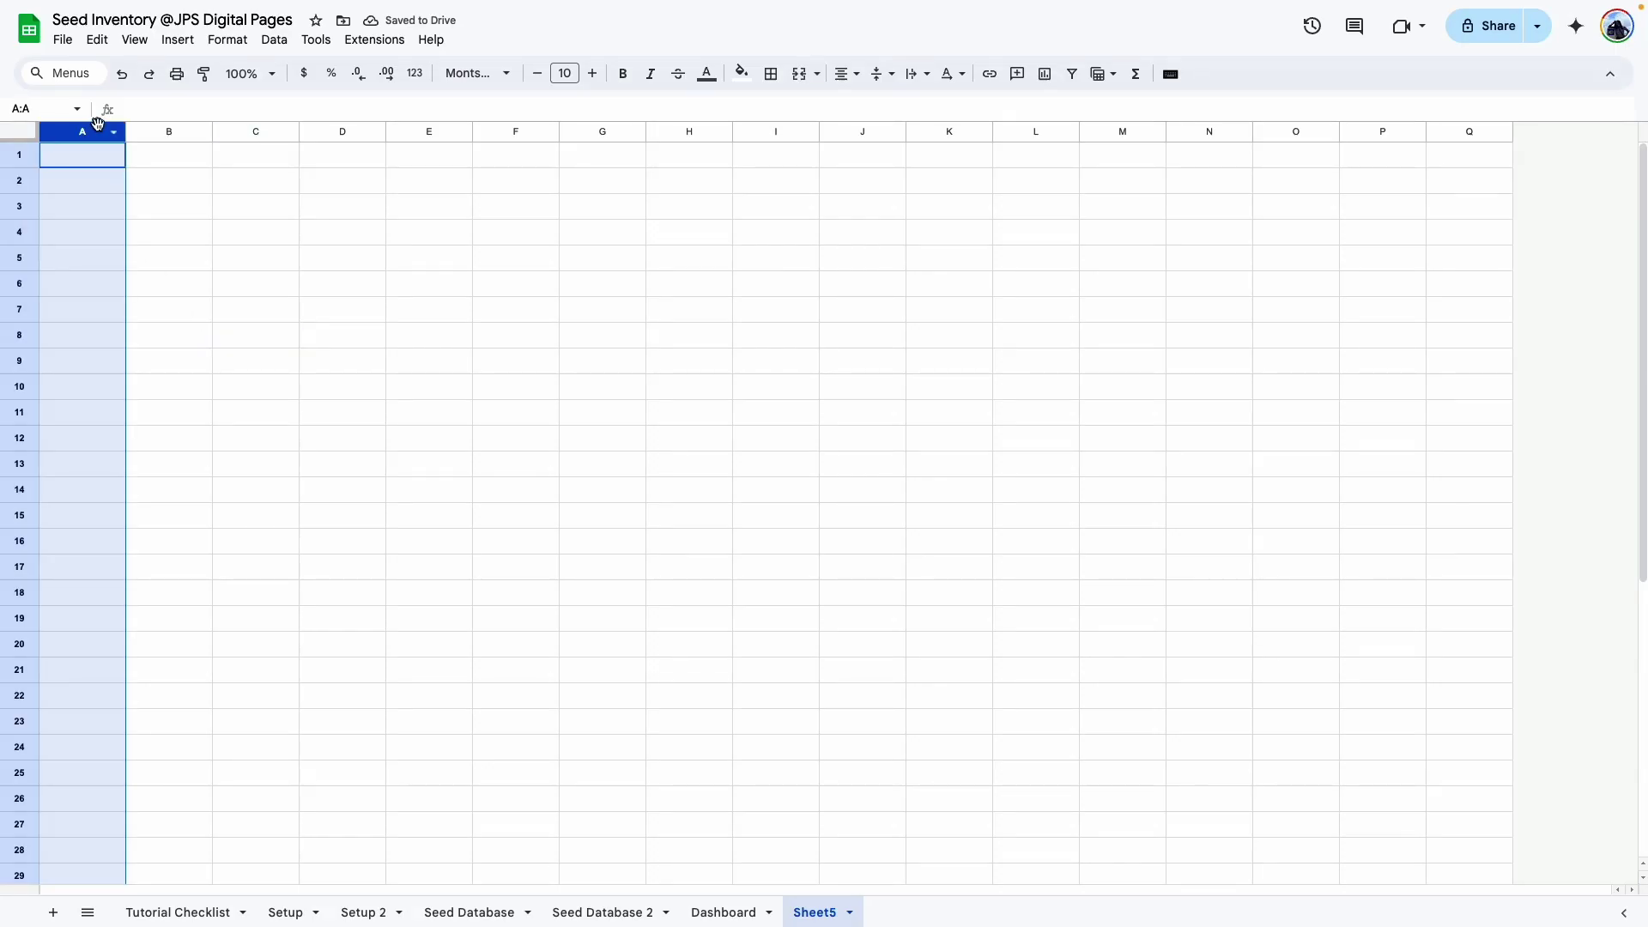
pyautogui.keyDown('super'); pyautogui.click(1461, 130); pyautogui.keyUp('super')
pyautogui.rightClick(1460, 130)
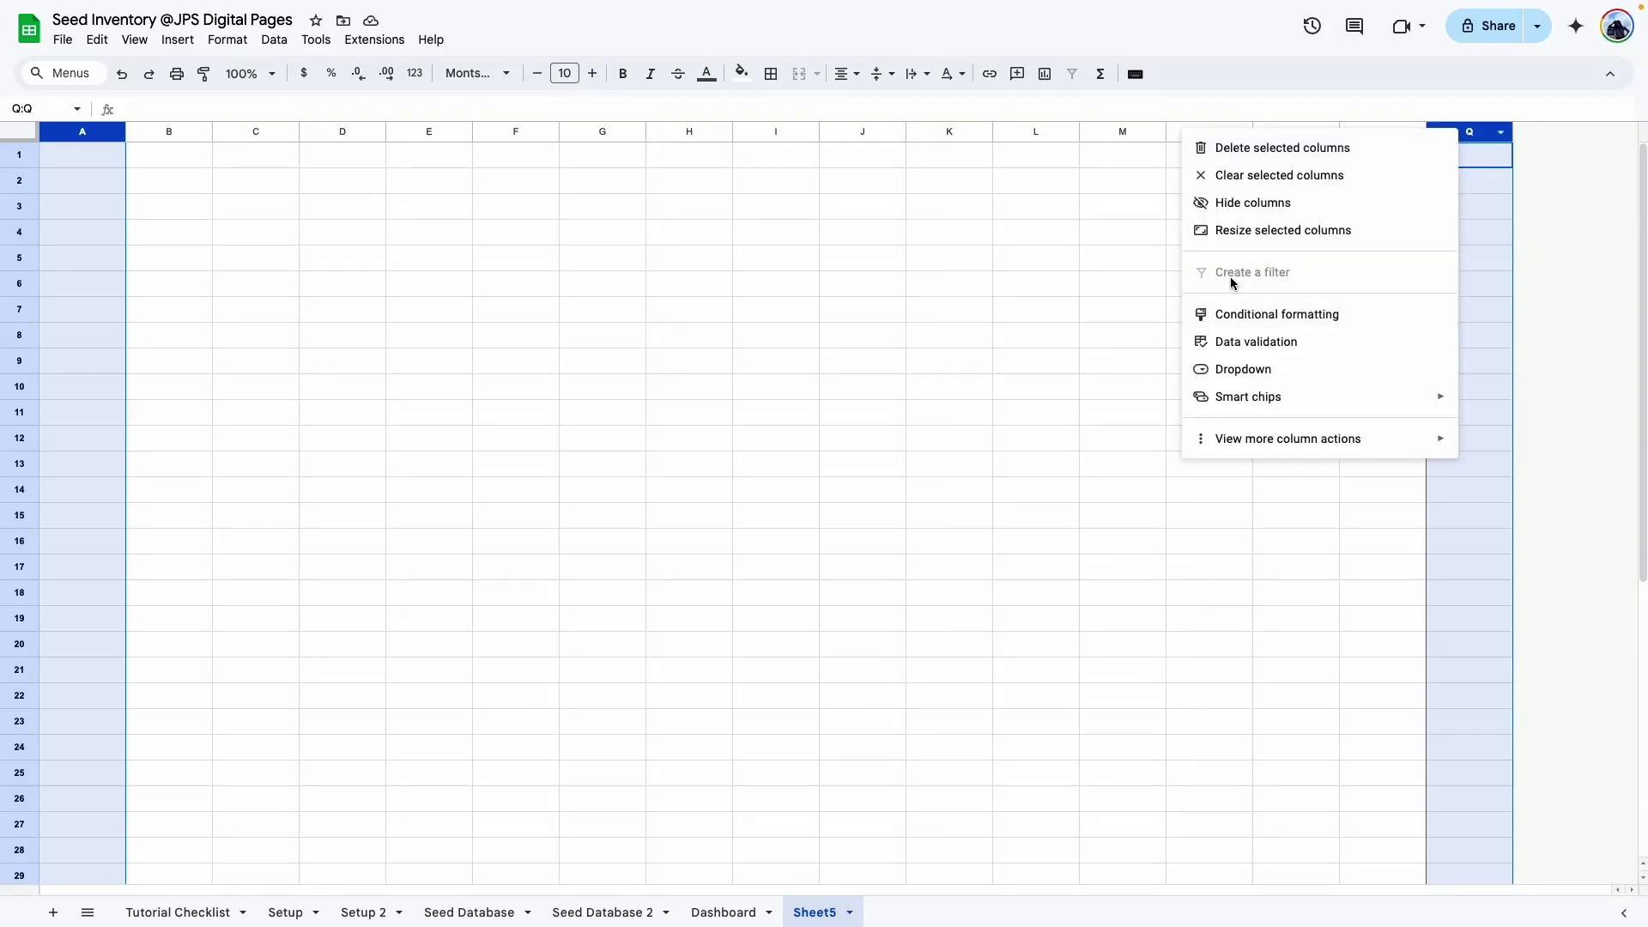
pyautogui.click(1269, 233)
pyautogui.write('30')
pyautogui.click(847, 542)
pyautogui.click(632, 468)
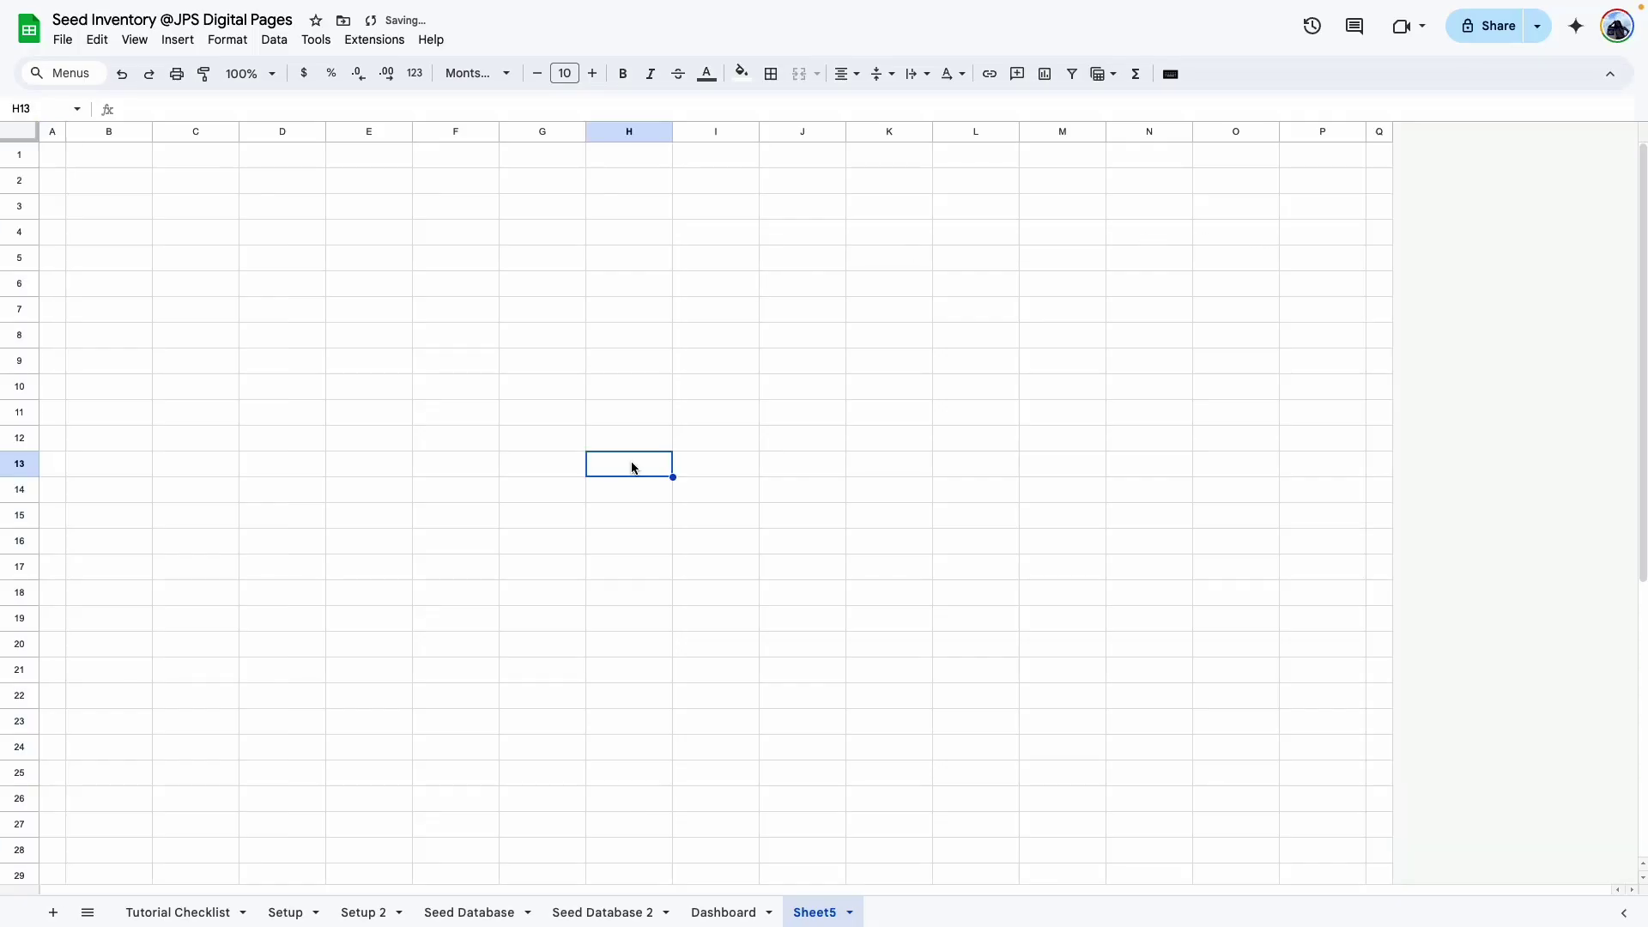
# Check the layout of the Dashboard sheet and rename Sheet5 as Dashboard 2.
pyautogui.click(713, 910)
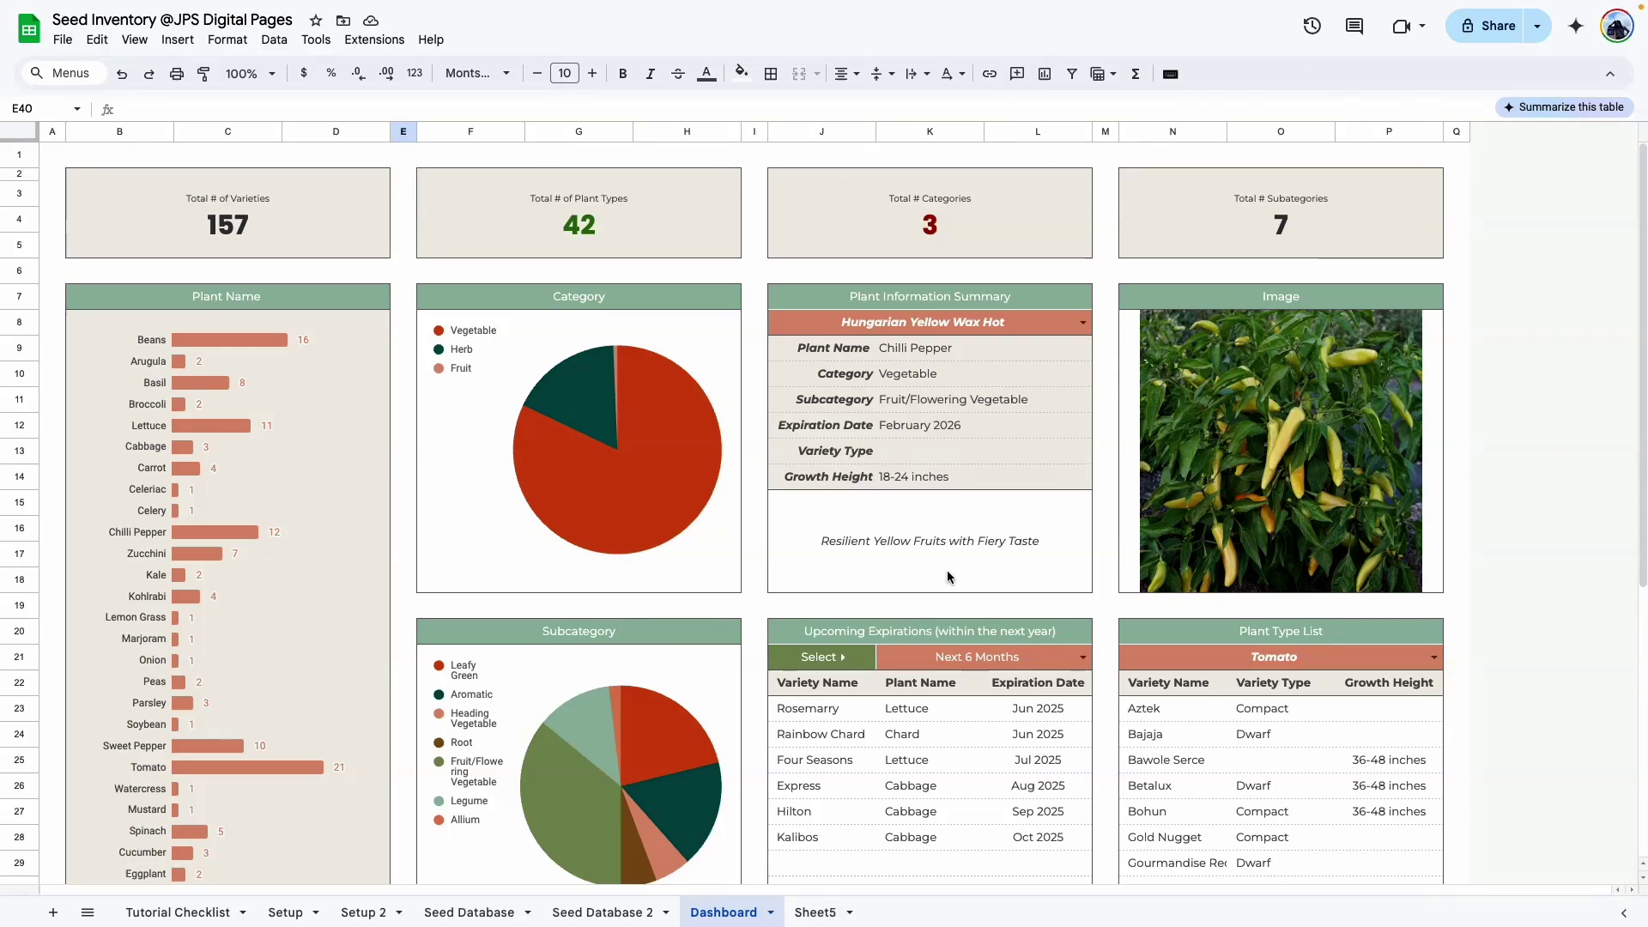
pyautogui.click(824, 915)
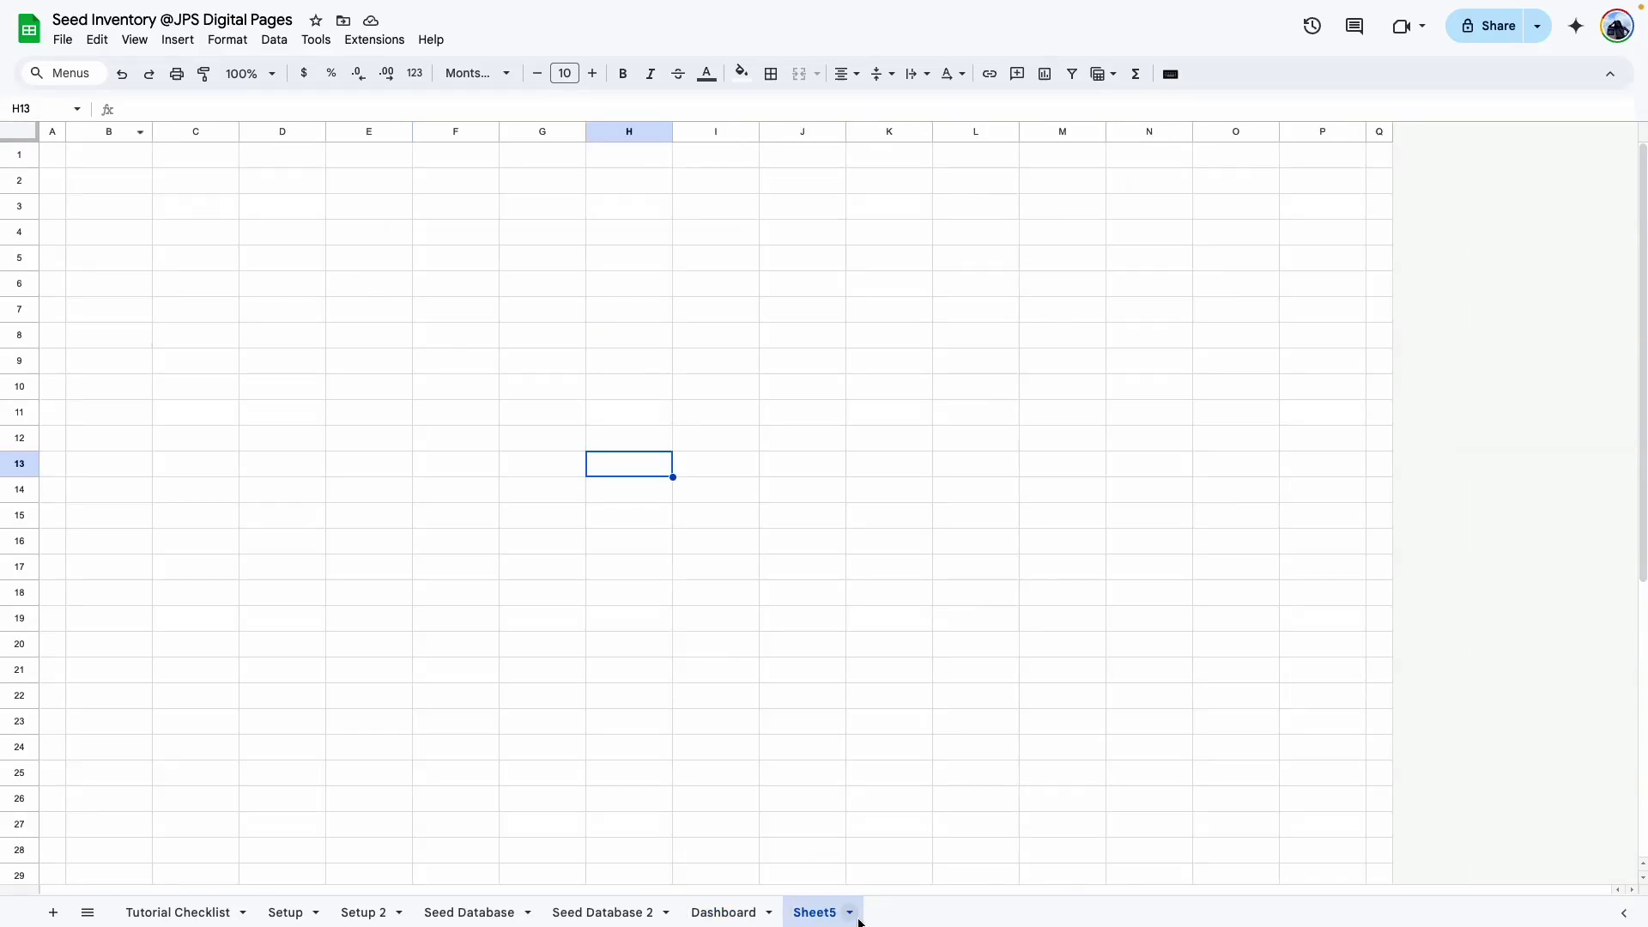
pyautogui.doubleClick(805, 915)
pyautogui.write('Dashboard 2')
pyautogui.press('Return')
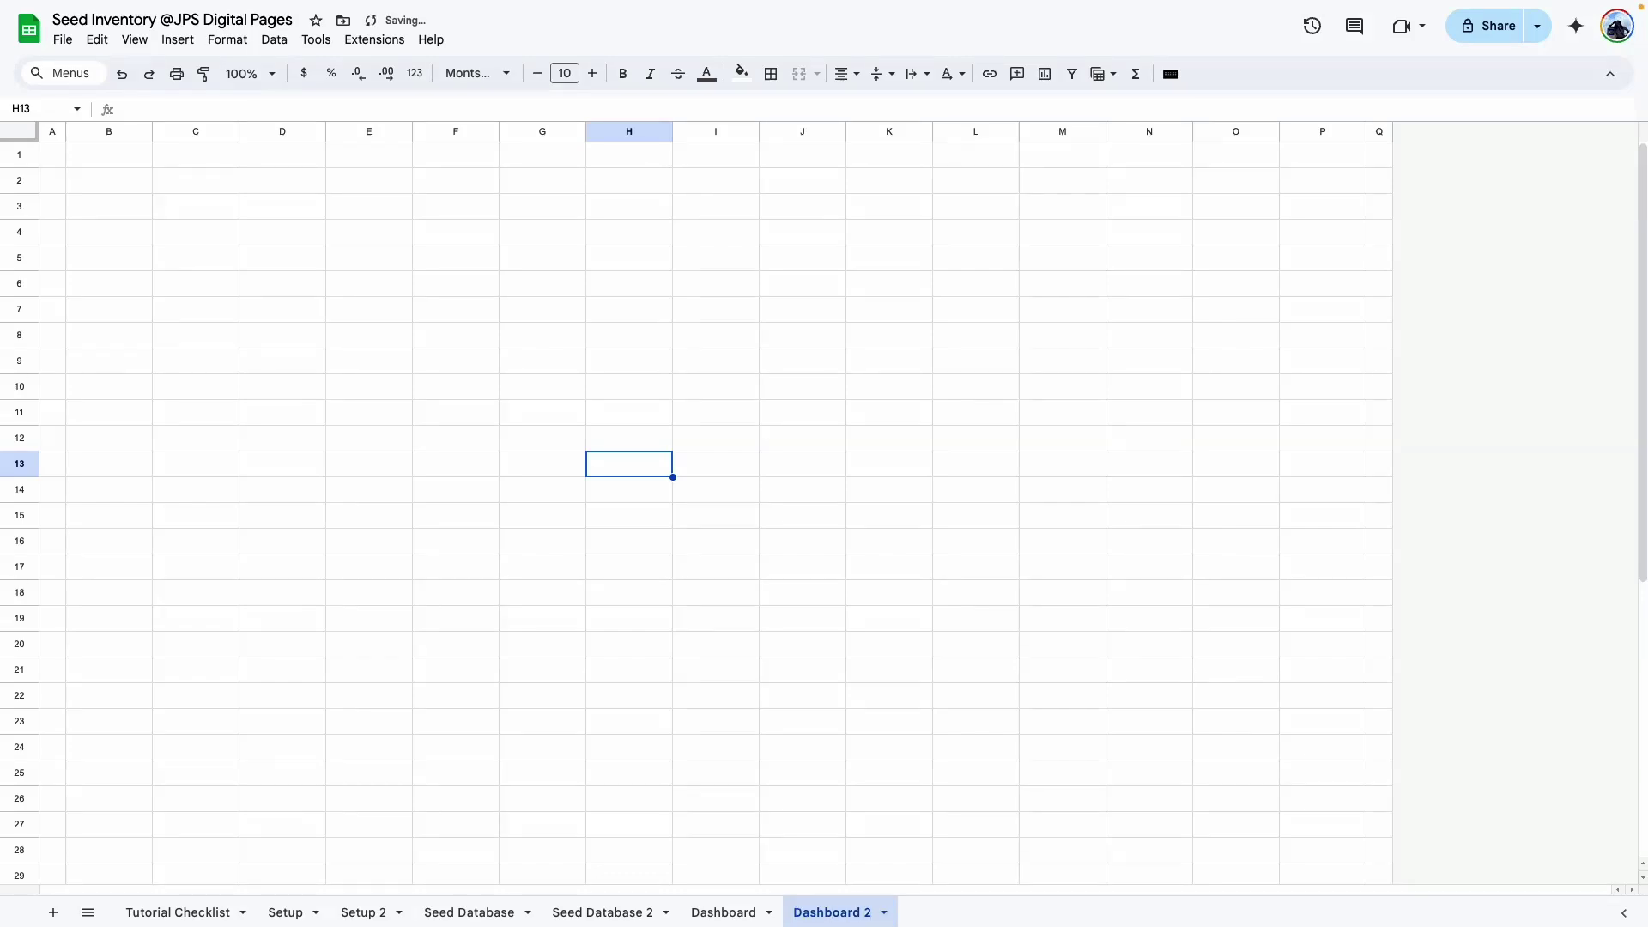
pyautogui.click(369, 310)
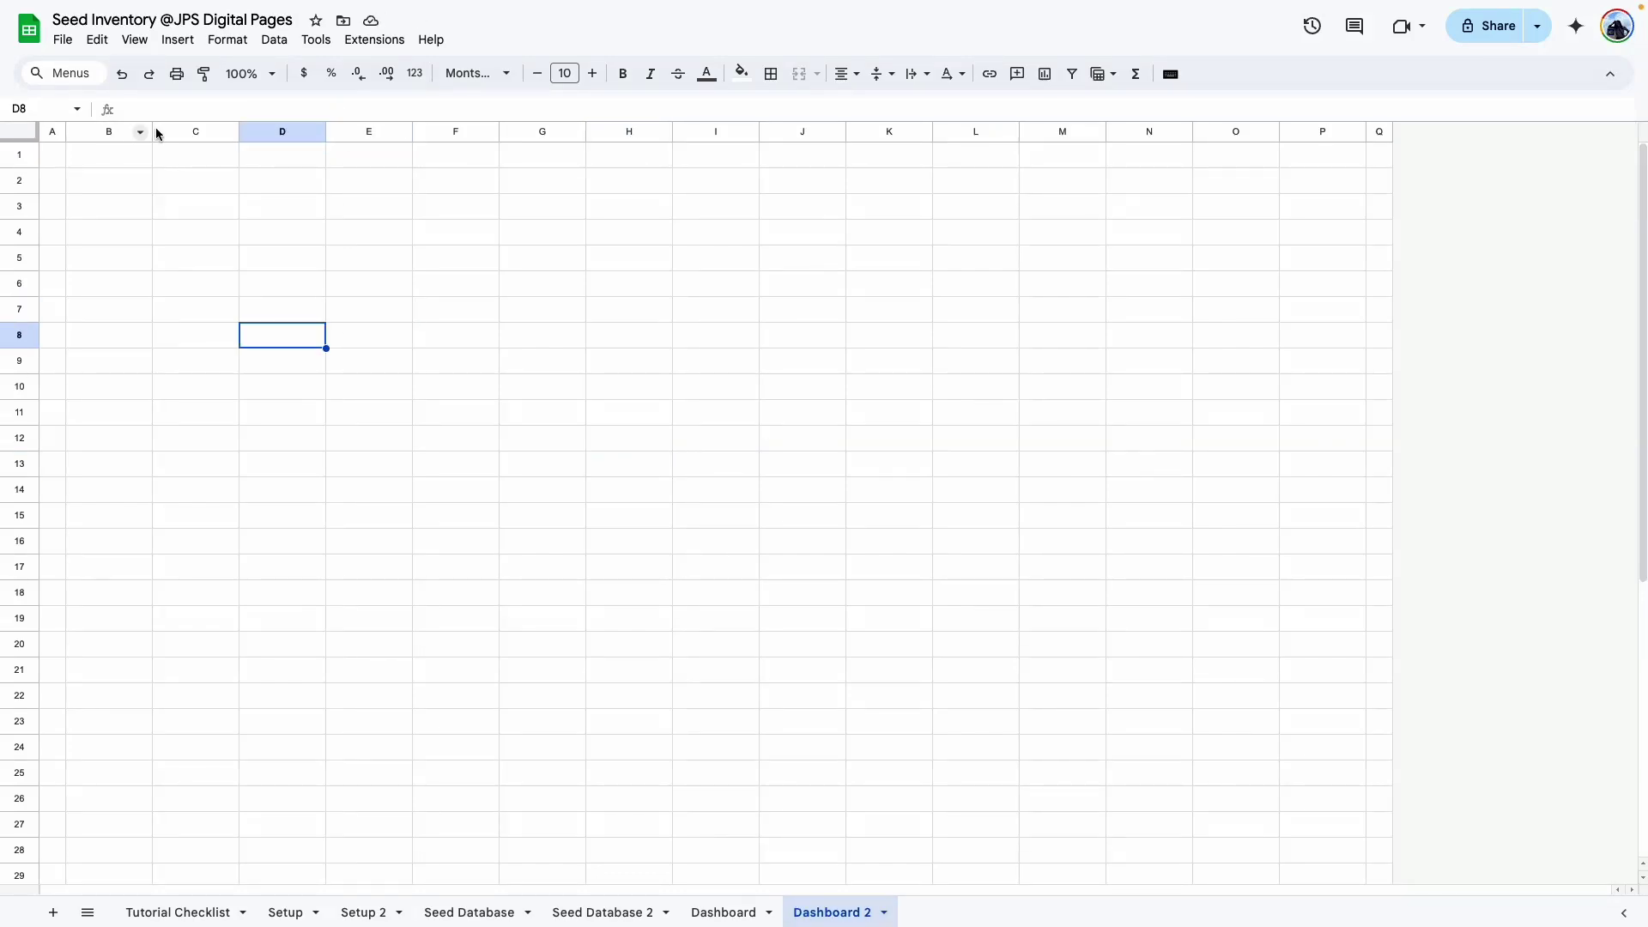
# Set the width of the spacer columns E, I and M to 30 pixels.
pyautogui.click(365, 132)
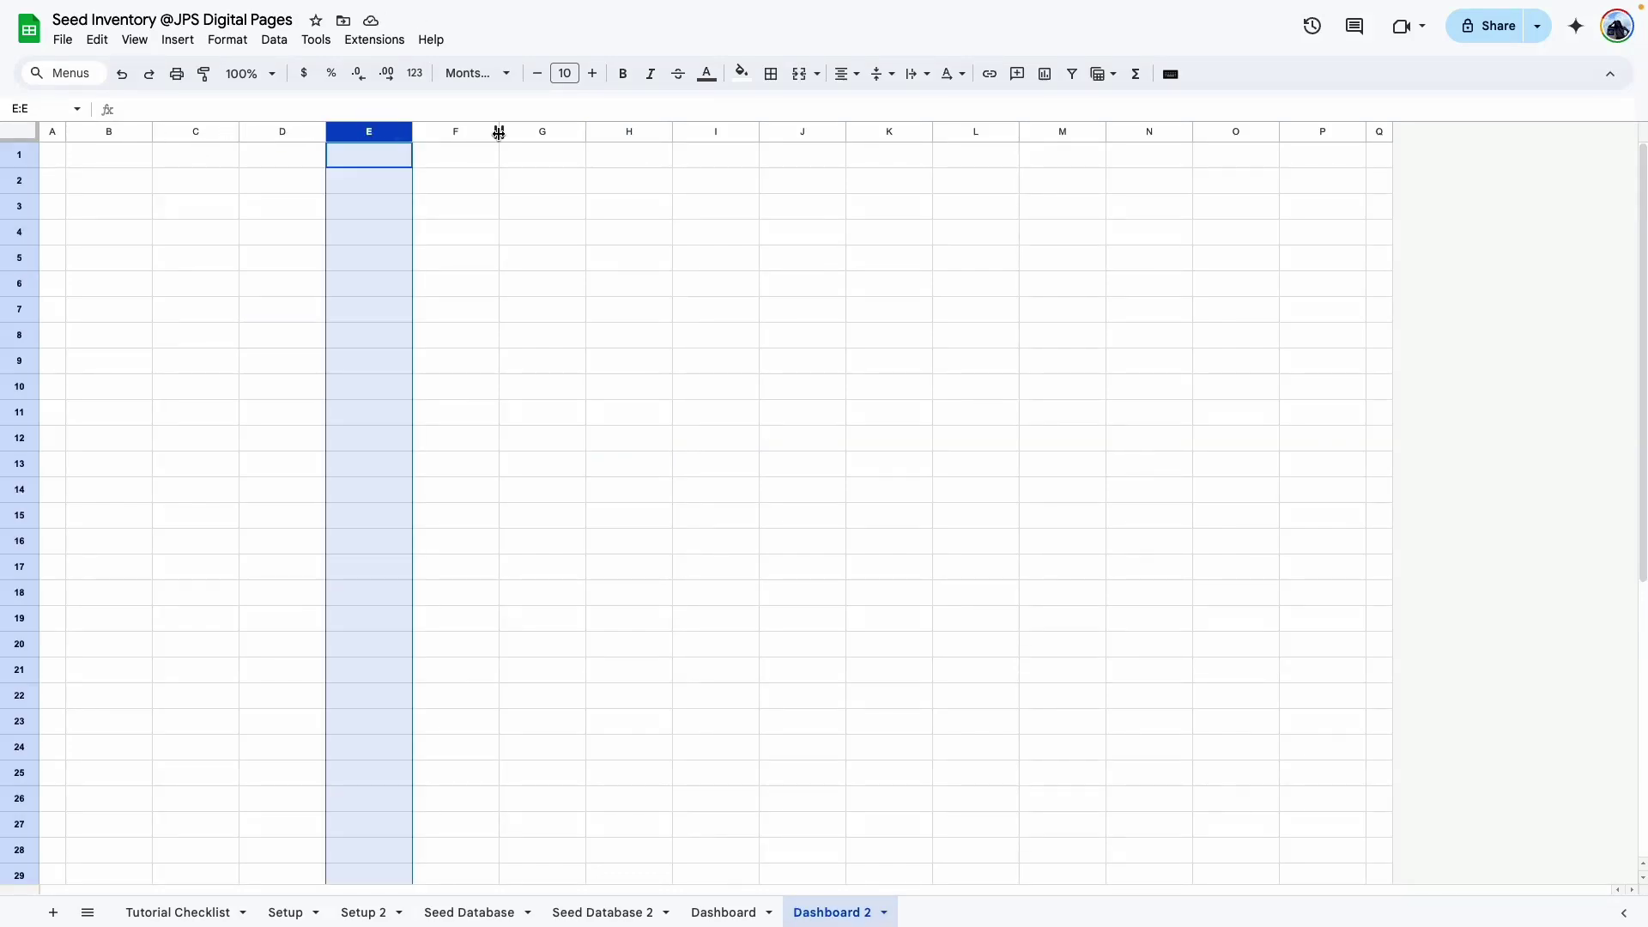
pyautogui.keyDown('ctrl'); pyautogui.click(693, 133); pyautogui.keyUp('ctrl')
pyautogui.keyDown('ctrl'); pyautogui.click(1065, 133); pyautogui.keyUp('ctrl')
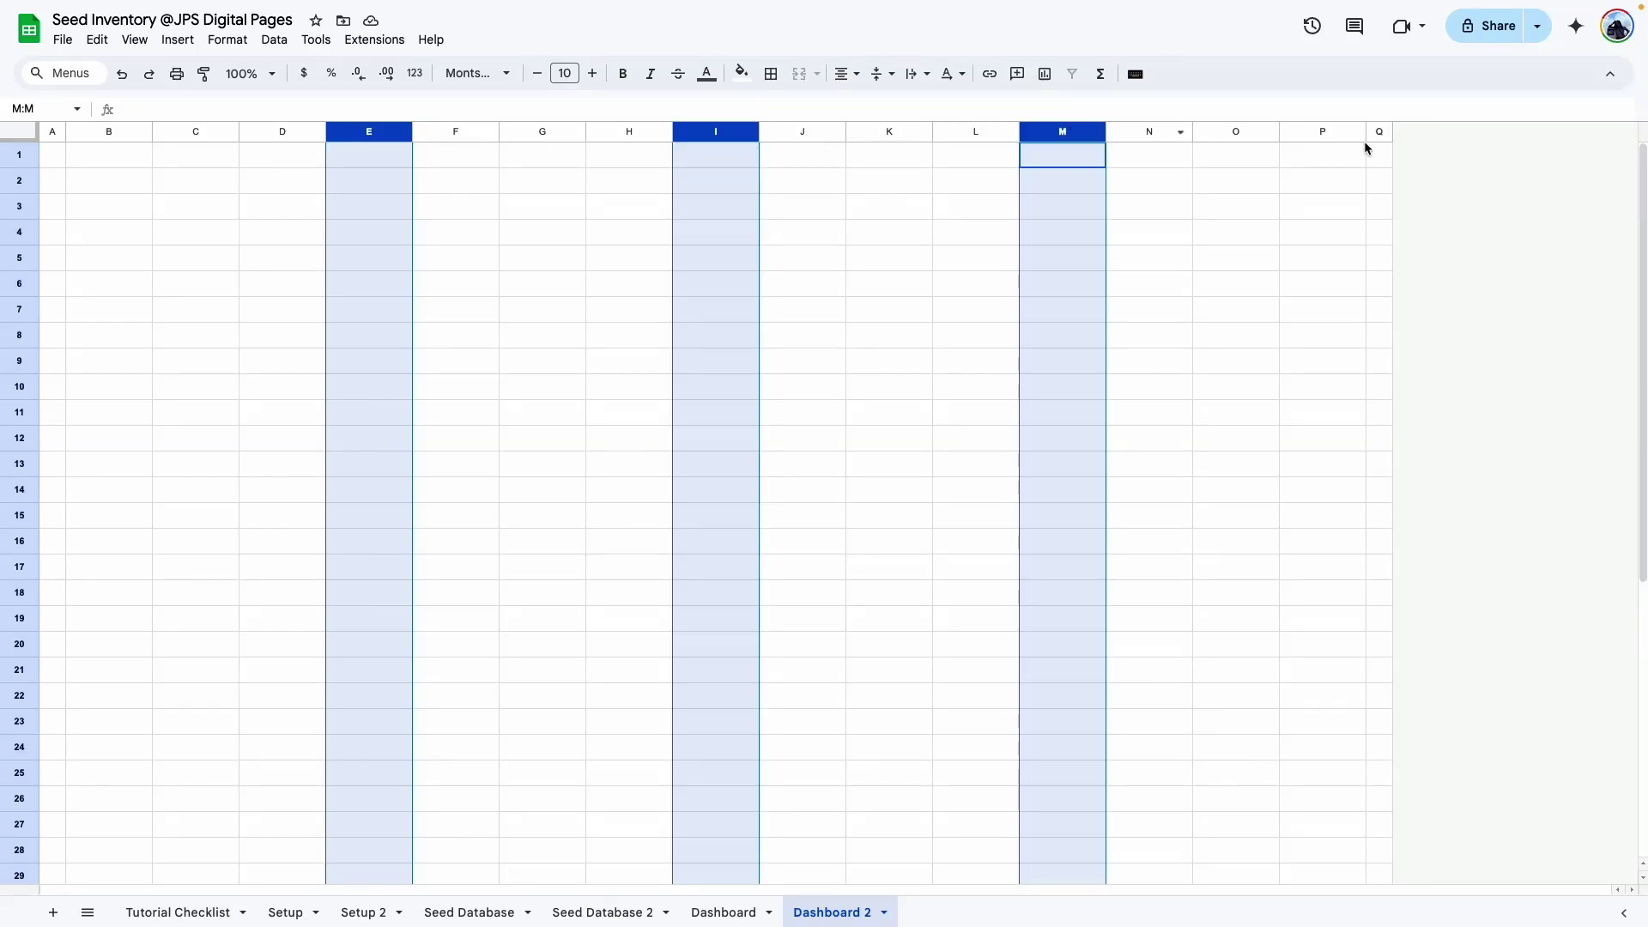
pyautogui.rightClick(1073, 134)
pyautogui.click(1197, 237)
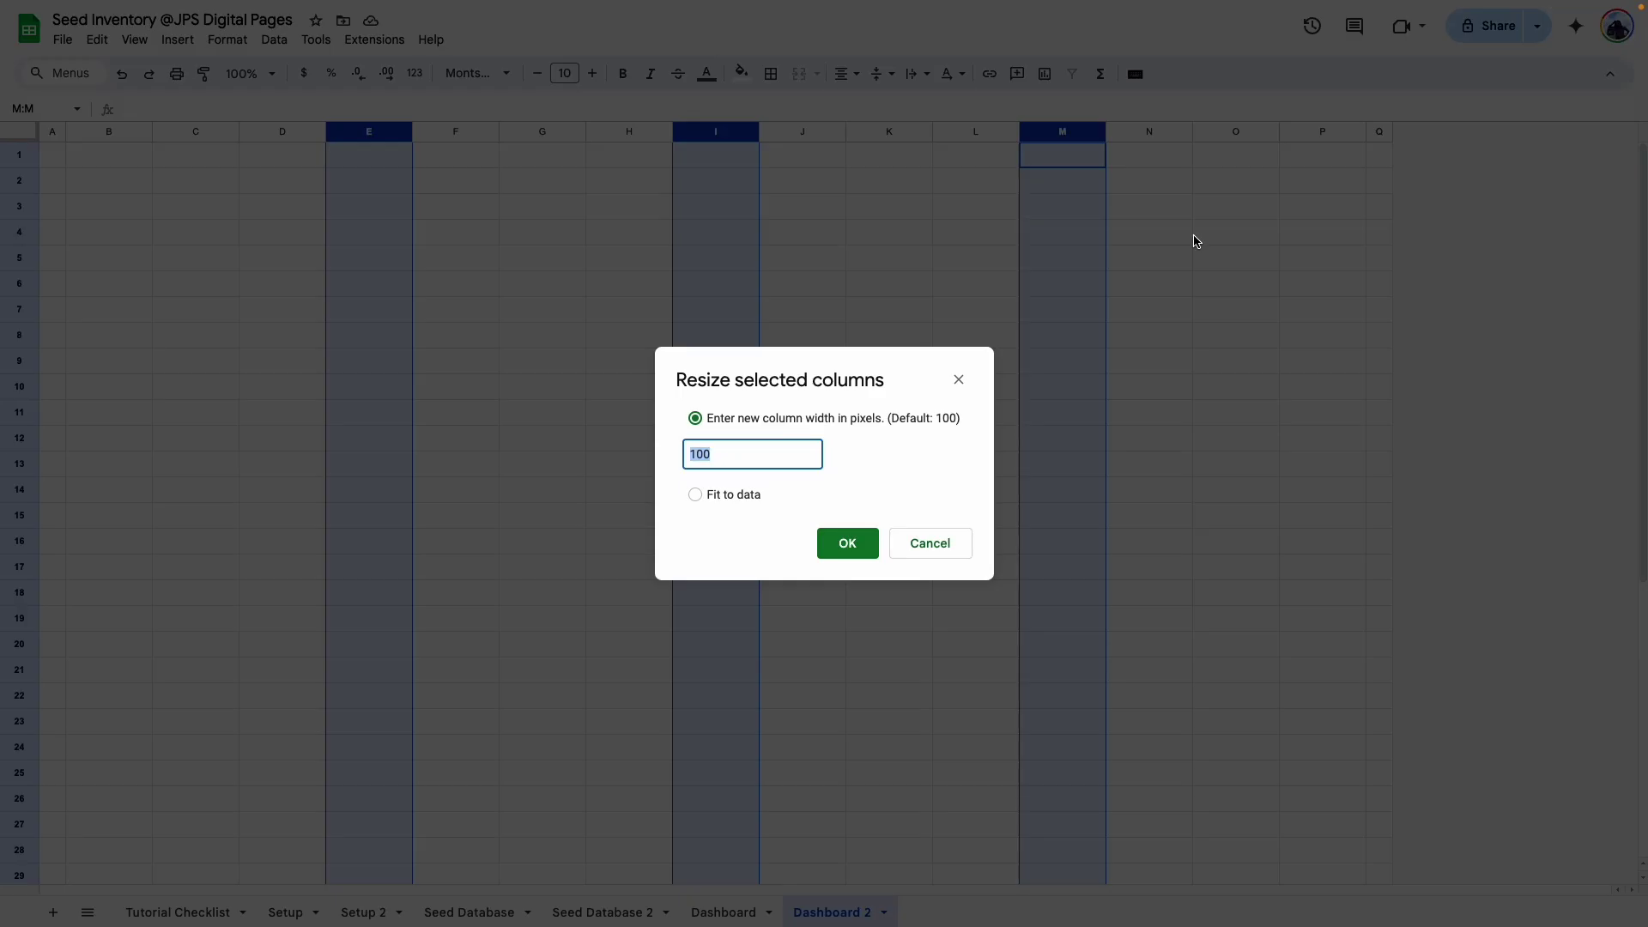
pyautogui.write('30')
pyautogui.press('Return')
# Set the width of columns B–D, F–H, J–L and N–P to 125 pixels.
pyautogui.click(111, 132)
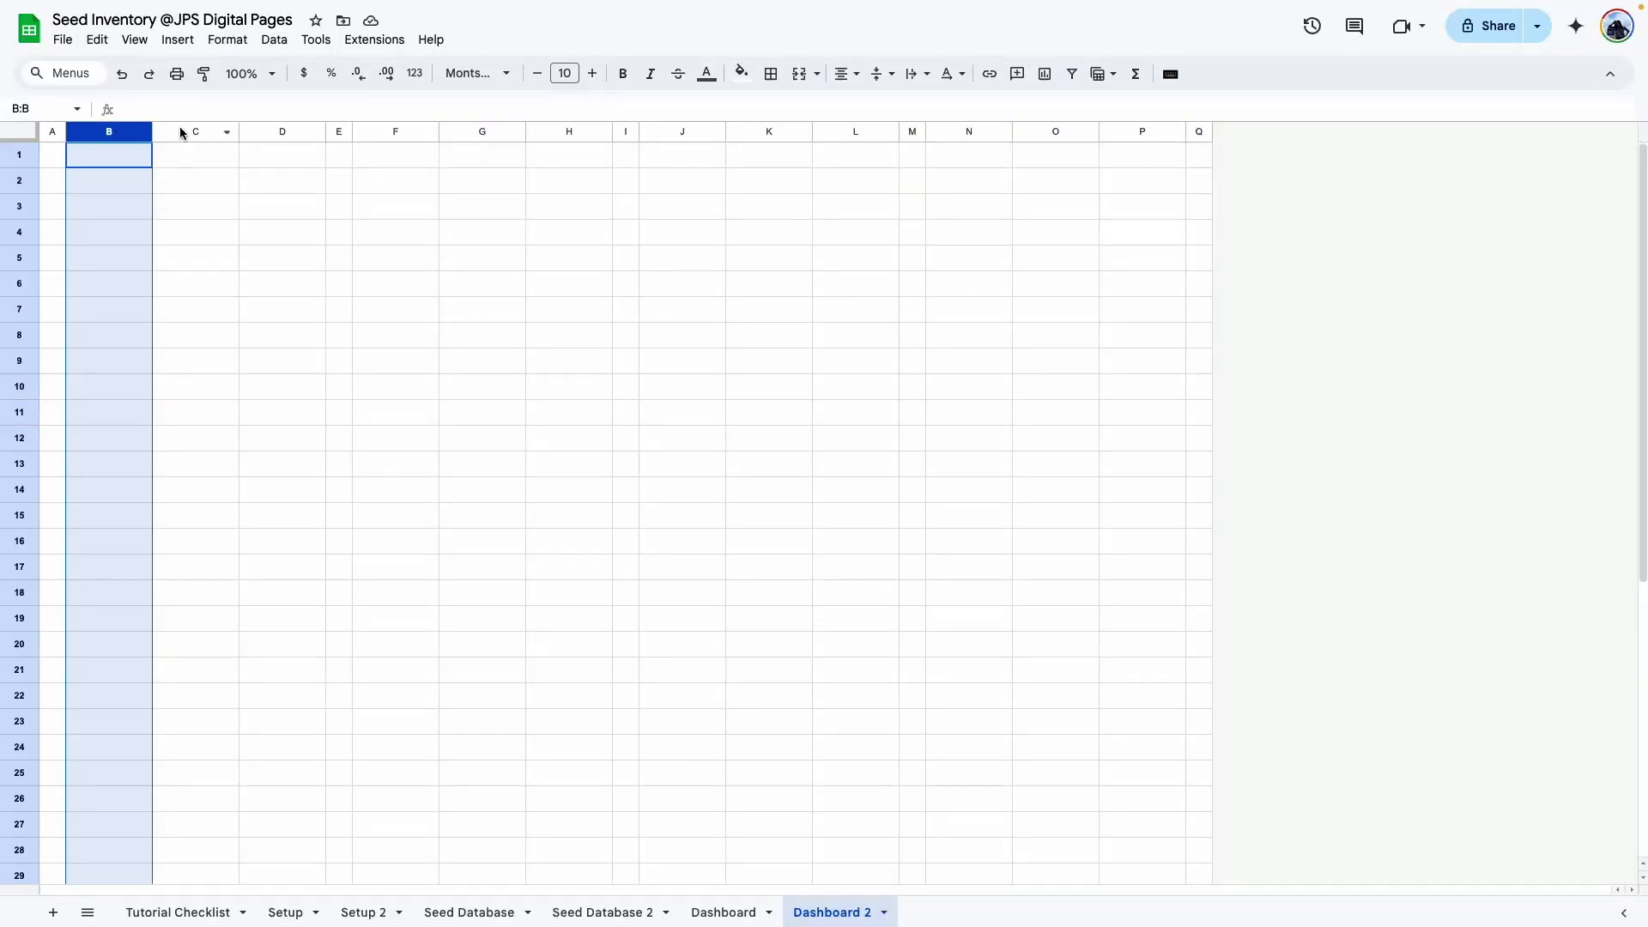
pyautogui.keyDown('ctrl'); pyautogui.click(1129, 130); pyautogui.keyUp('ctrl')
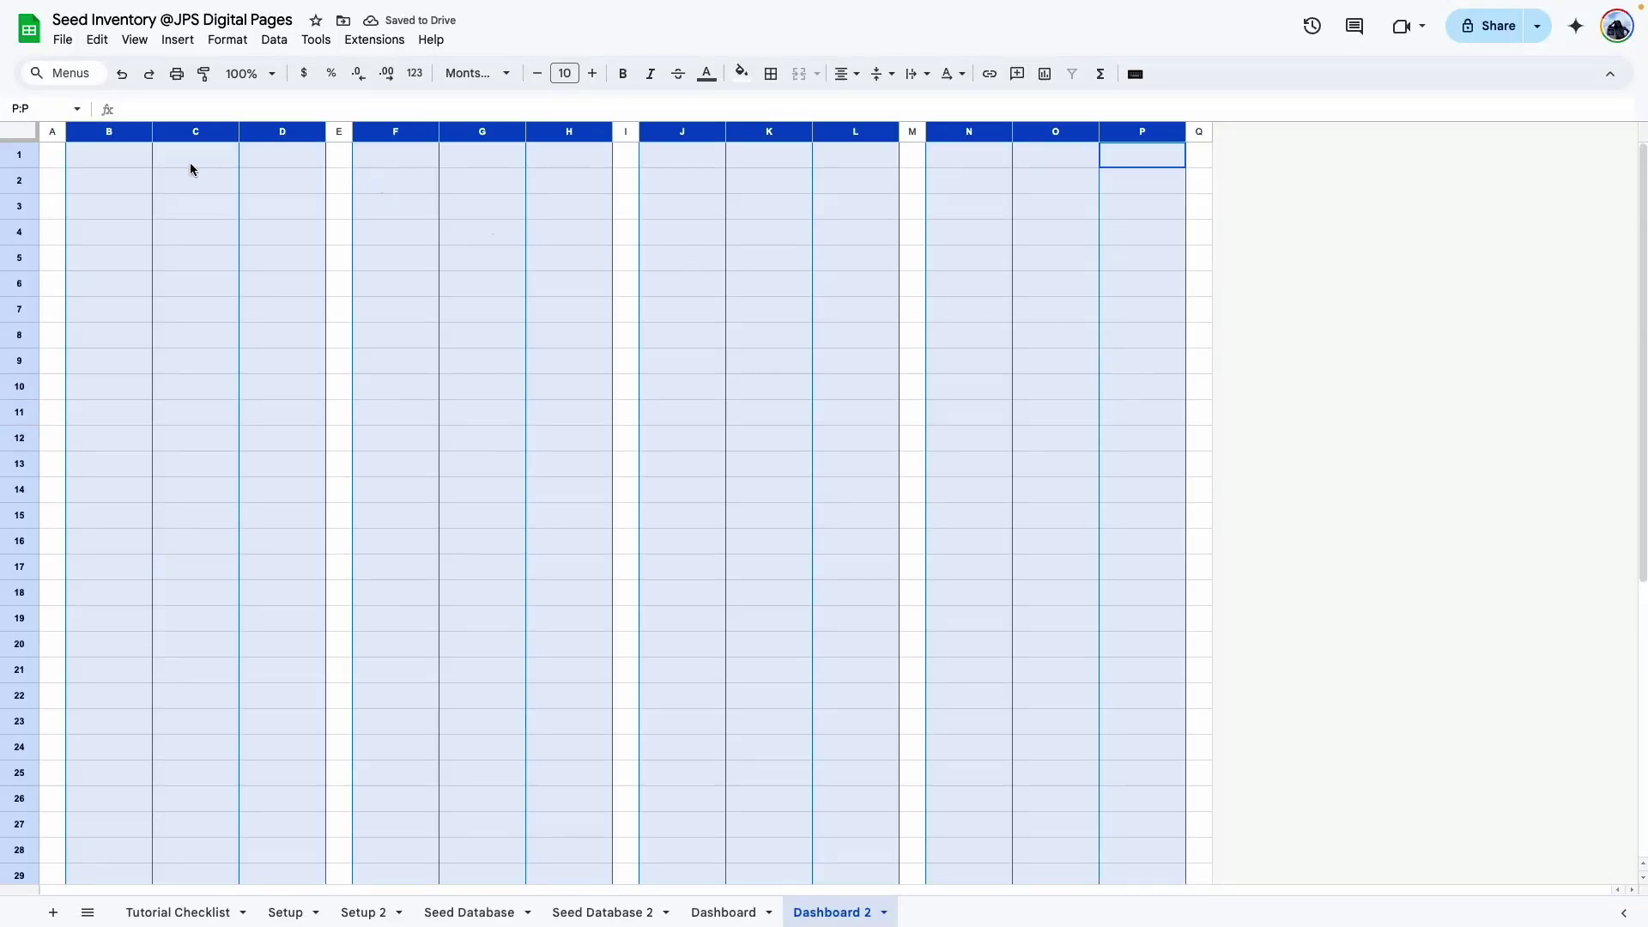
pyautogui.rightClick(254, 140)
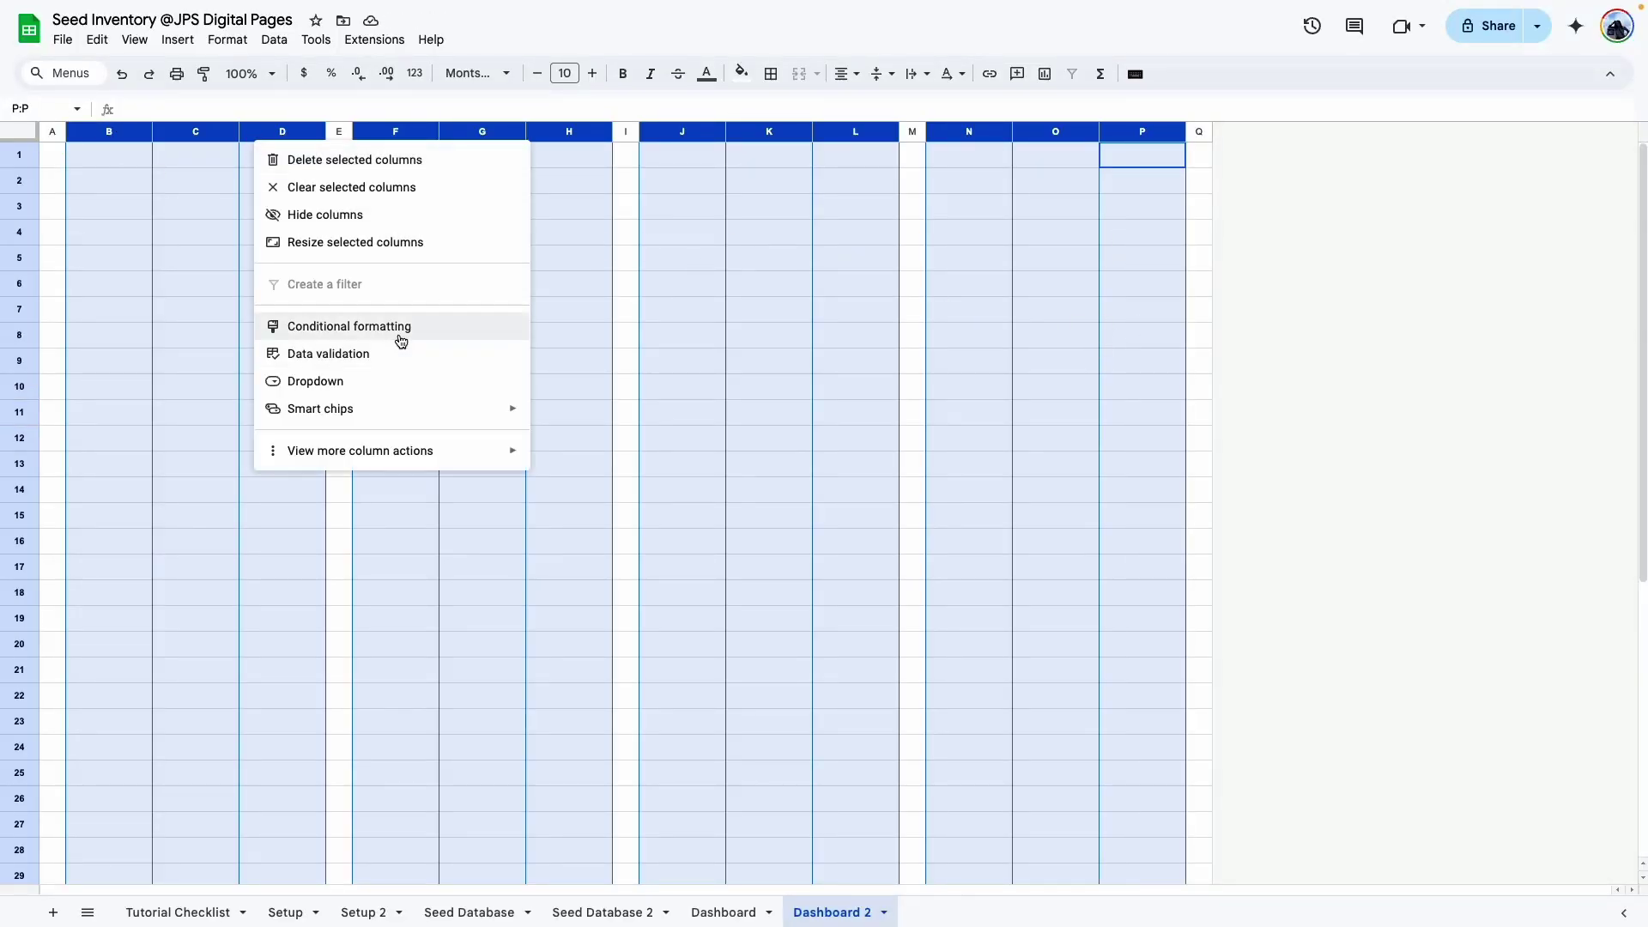
pyautogui.click(399, 240)
pyautogui.write('125')
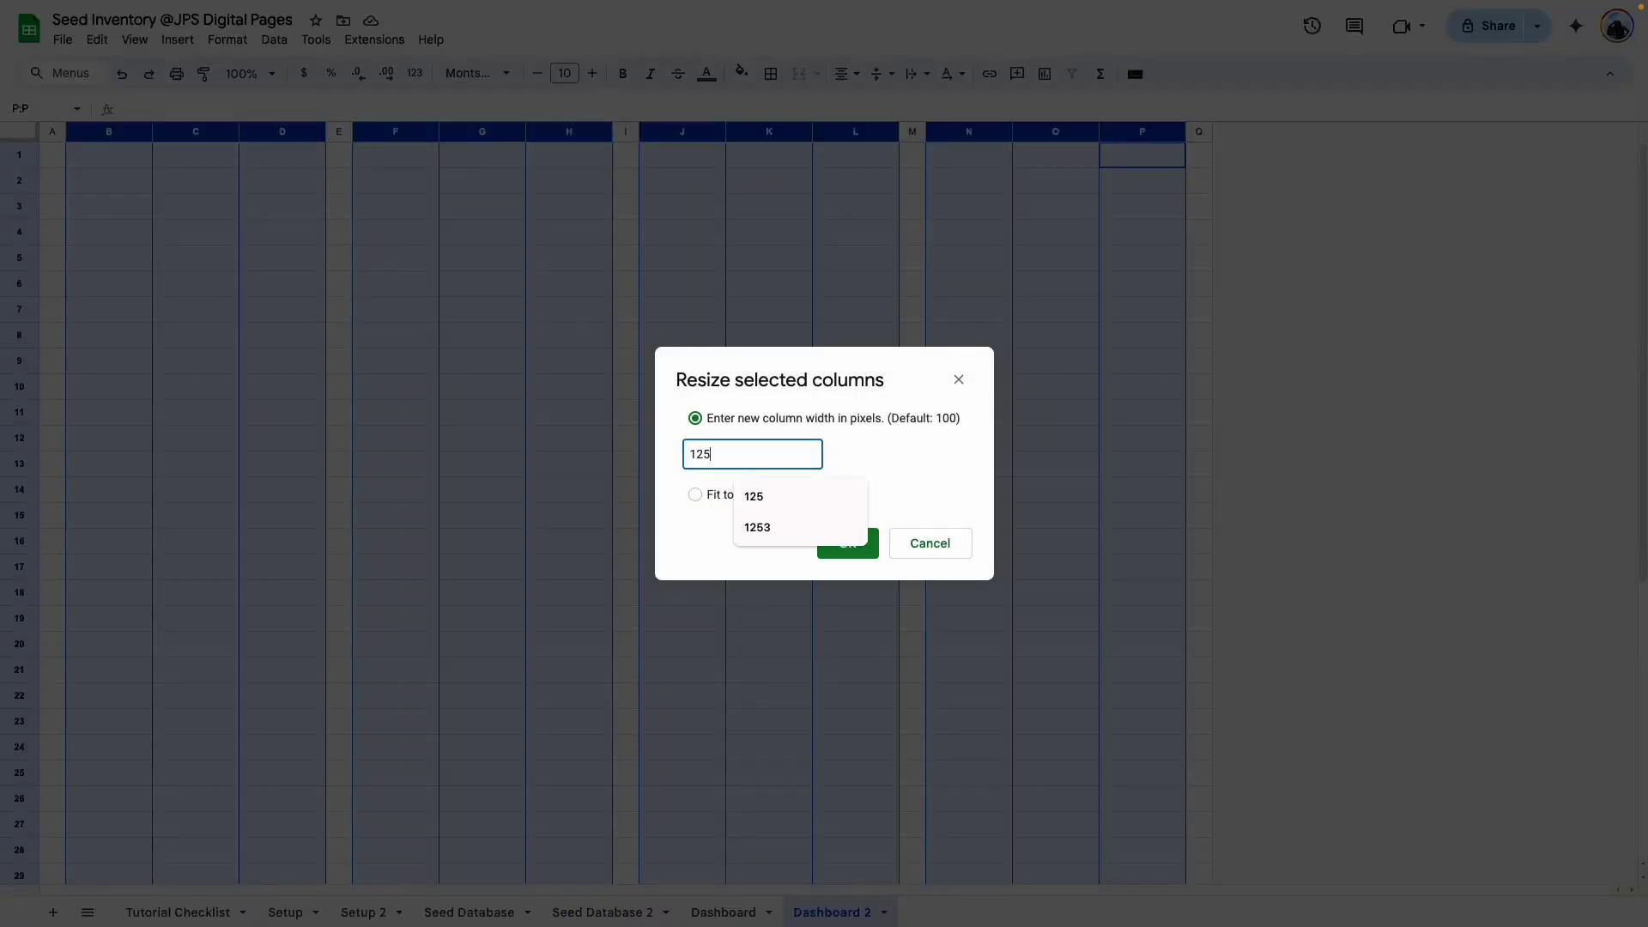
pyautogui.press('Return')
pyautogui.click(471, 335)
pyautogui.press('Right')
pyautogui.click(78, 182)
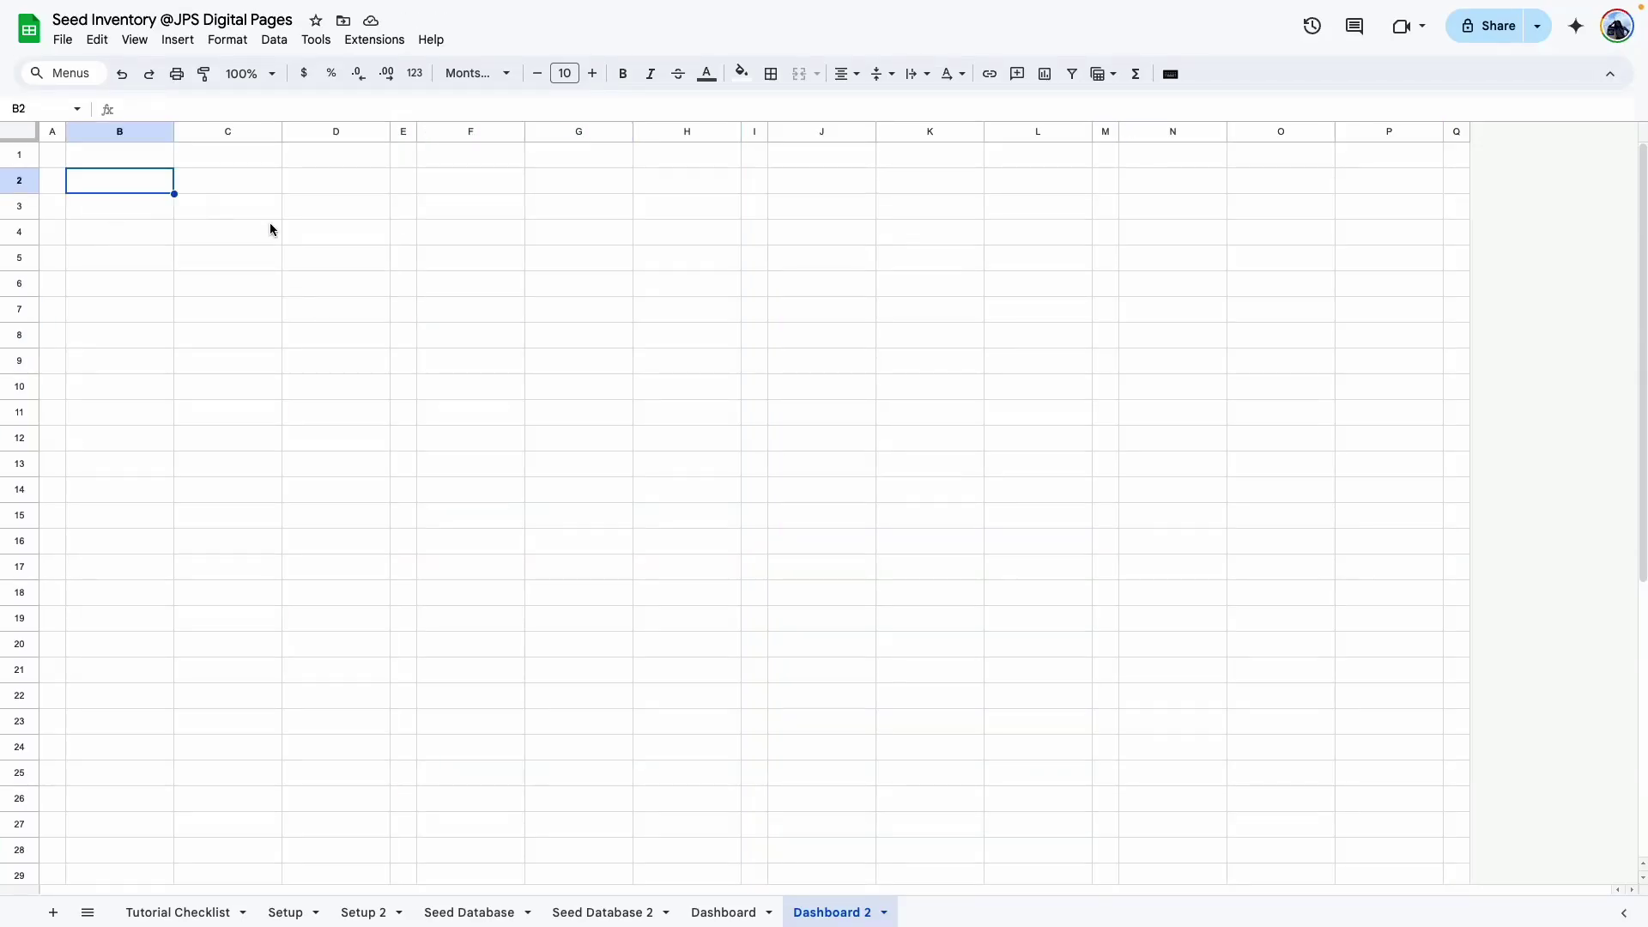
# Outline cells B2:D5 with a dark outer border.
pyautogui.click(98, 355)
pyautogui.moveTo(76, 182); pyautogui.dragTo(348, 263)
pyautogui.click(771, 74)
pyautogui.click(934, 112)
pyautogui.click(977, 172)
pyautogui.click(780, 111)
# Fill cells B2:D5 with the light beige custom color.
pyautogui.click(742, 73)
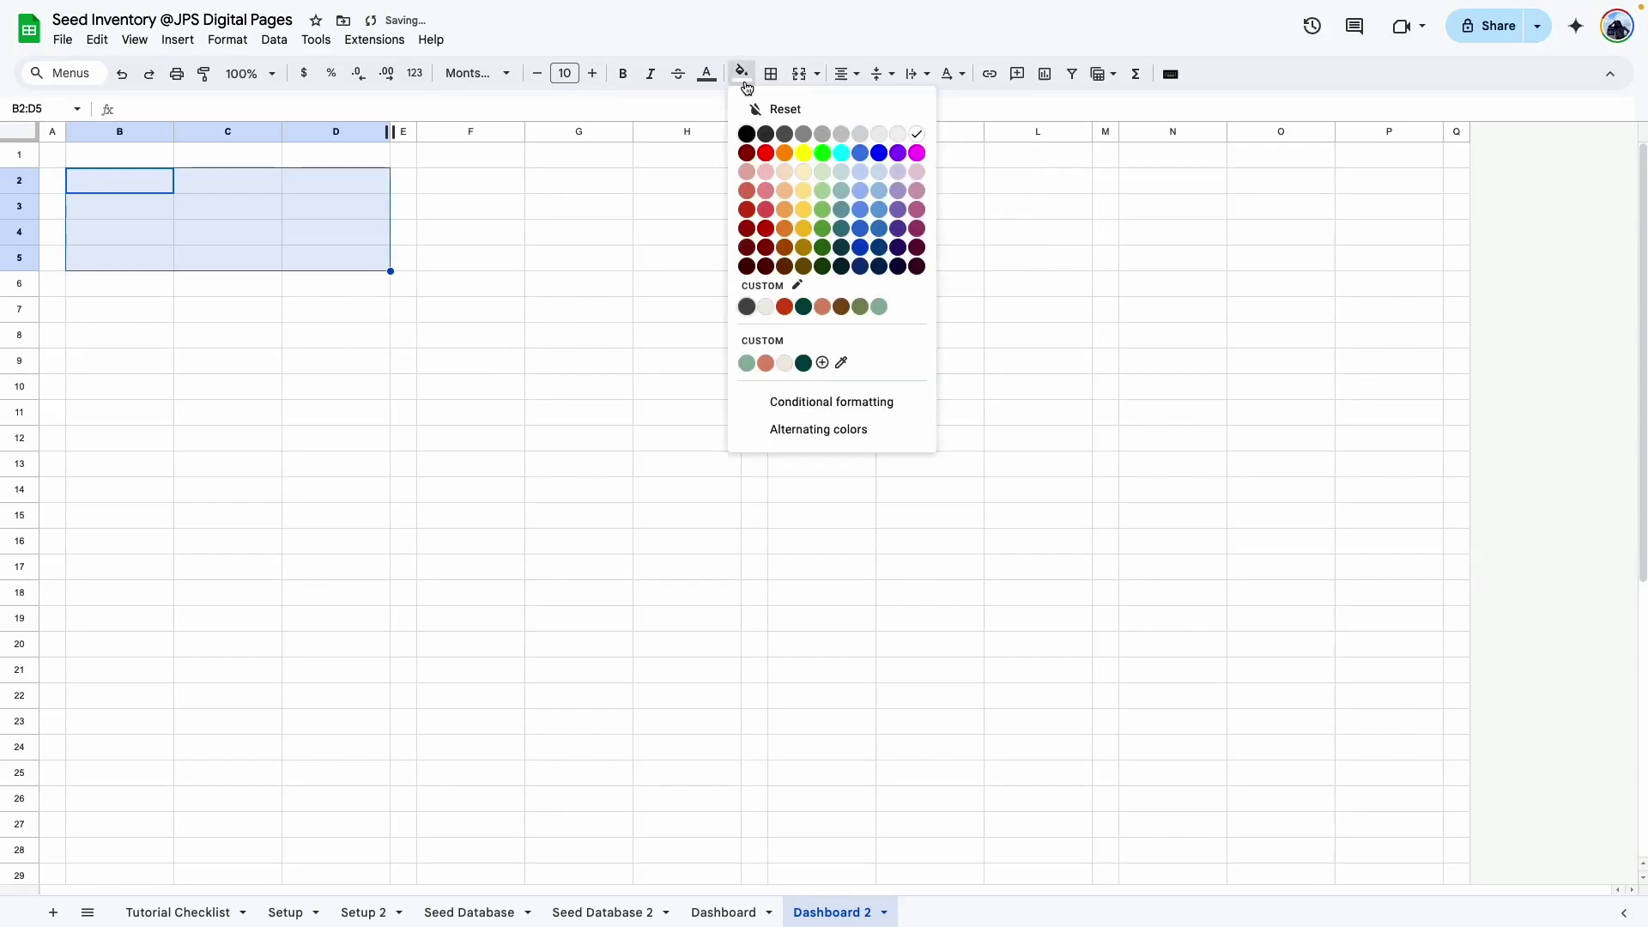
pyautogui.click(766, 308)
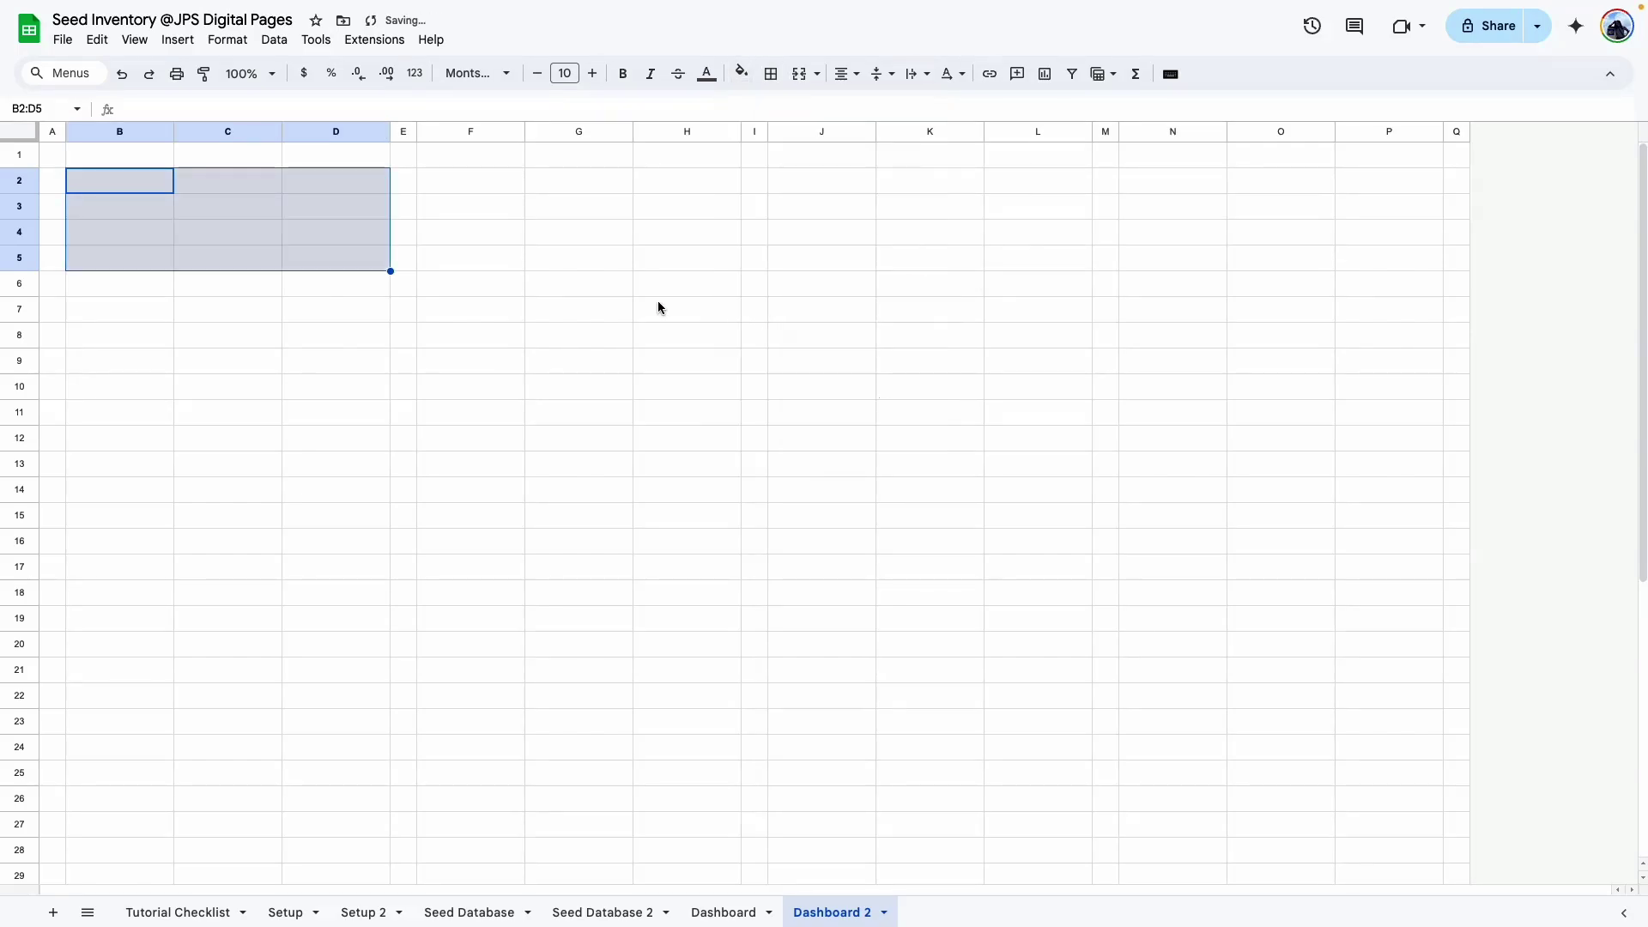
pyautogui.click(165, 224)
pyautogui.click(391, 310)
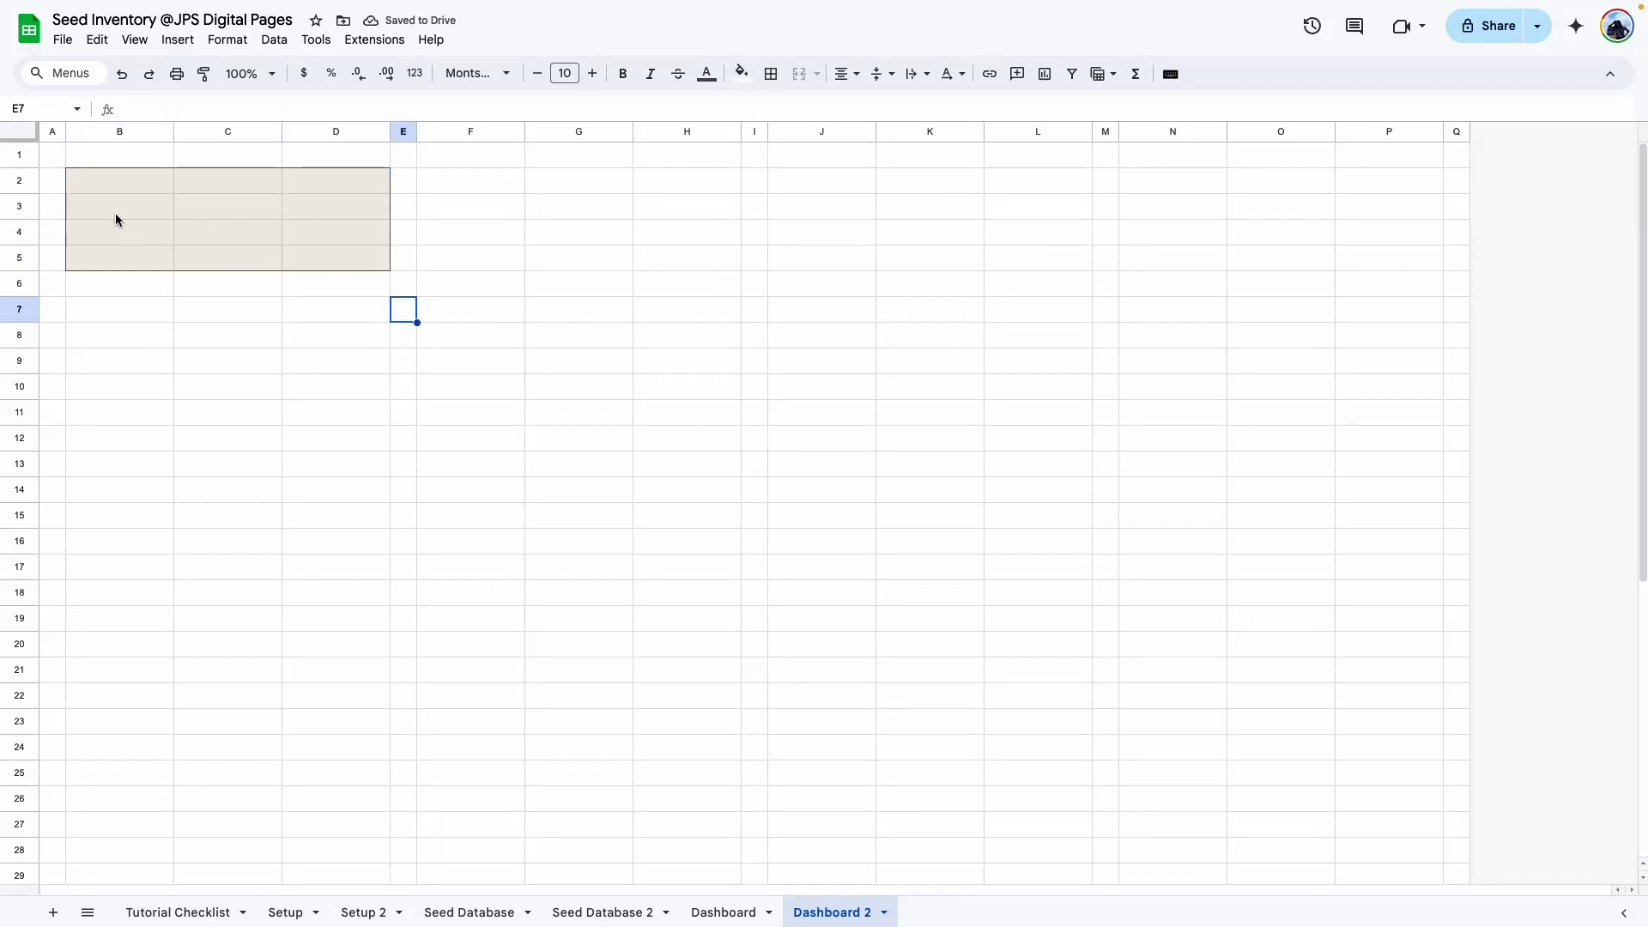
# Merge B3:D3 into one cell and B4:D5 into another inside the first card.
pyautogui.moveTo(103, 206); pyautogui.dragTo(343, 206)
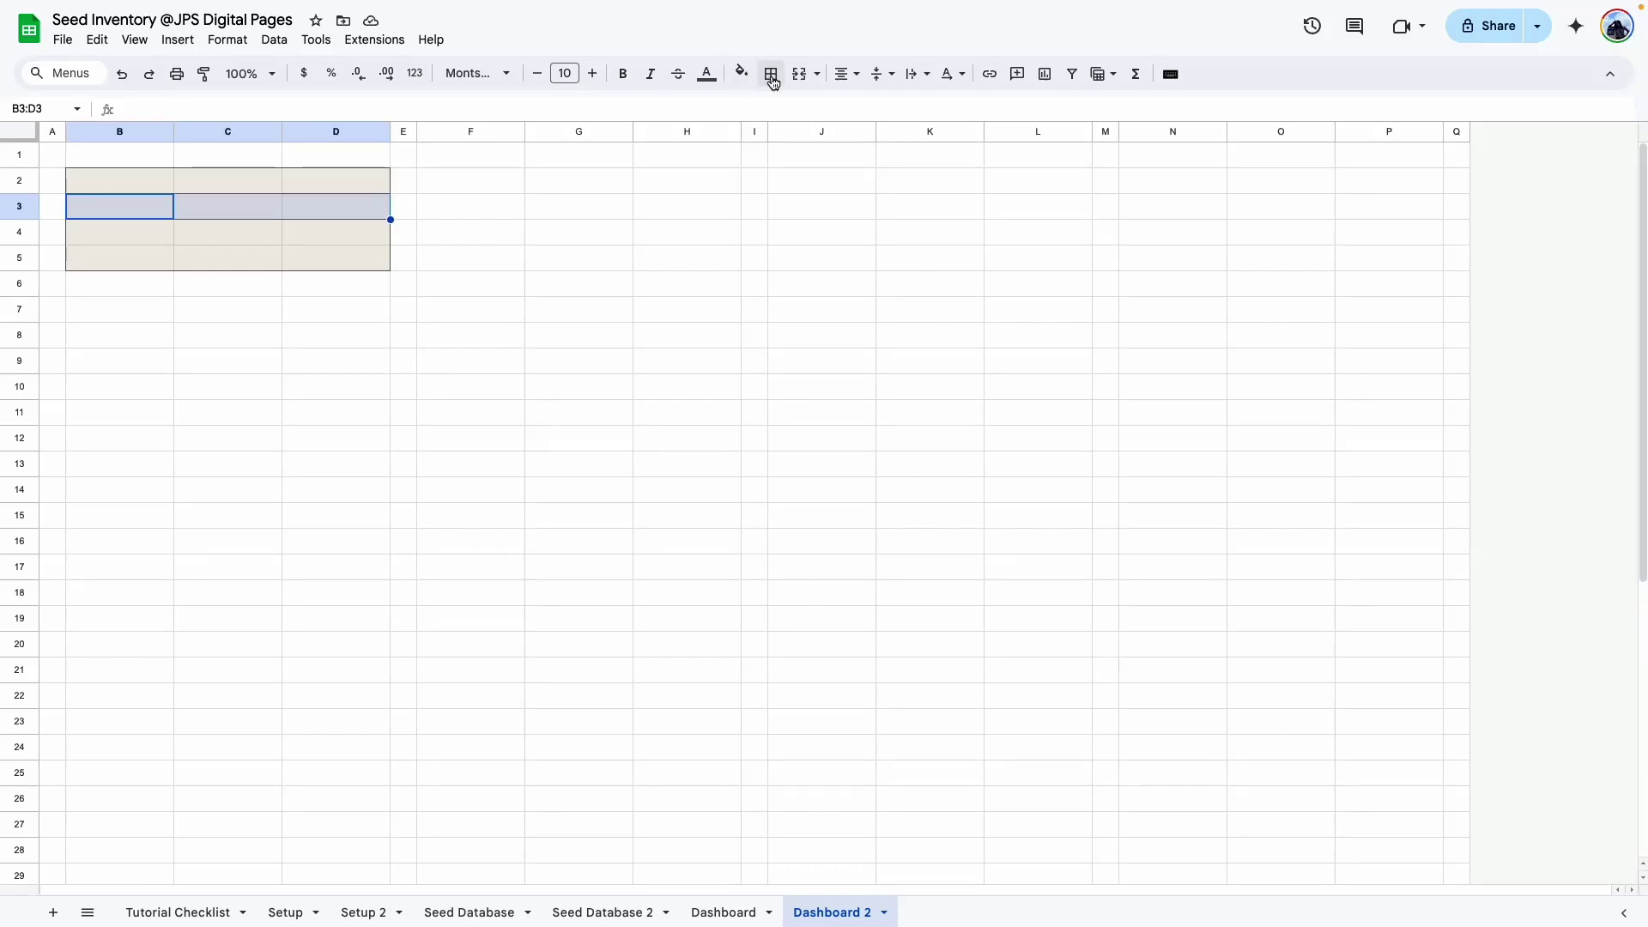
pyautogui.click(800, 75)
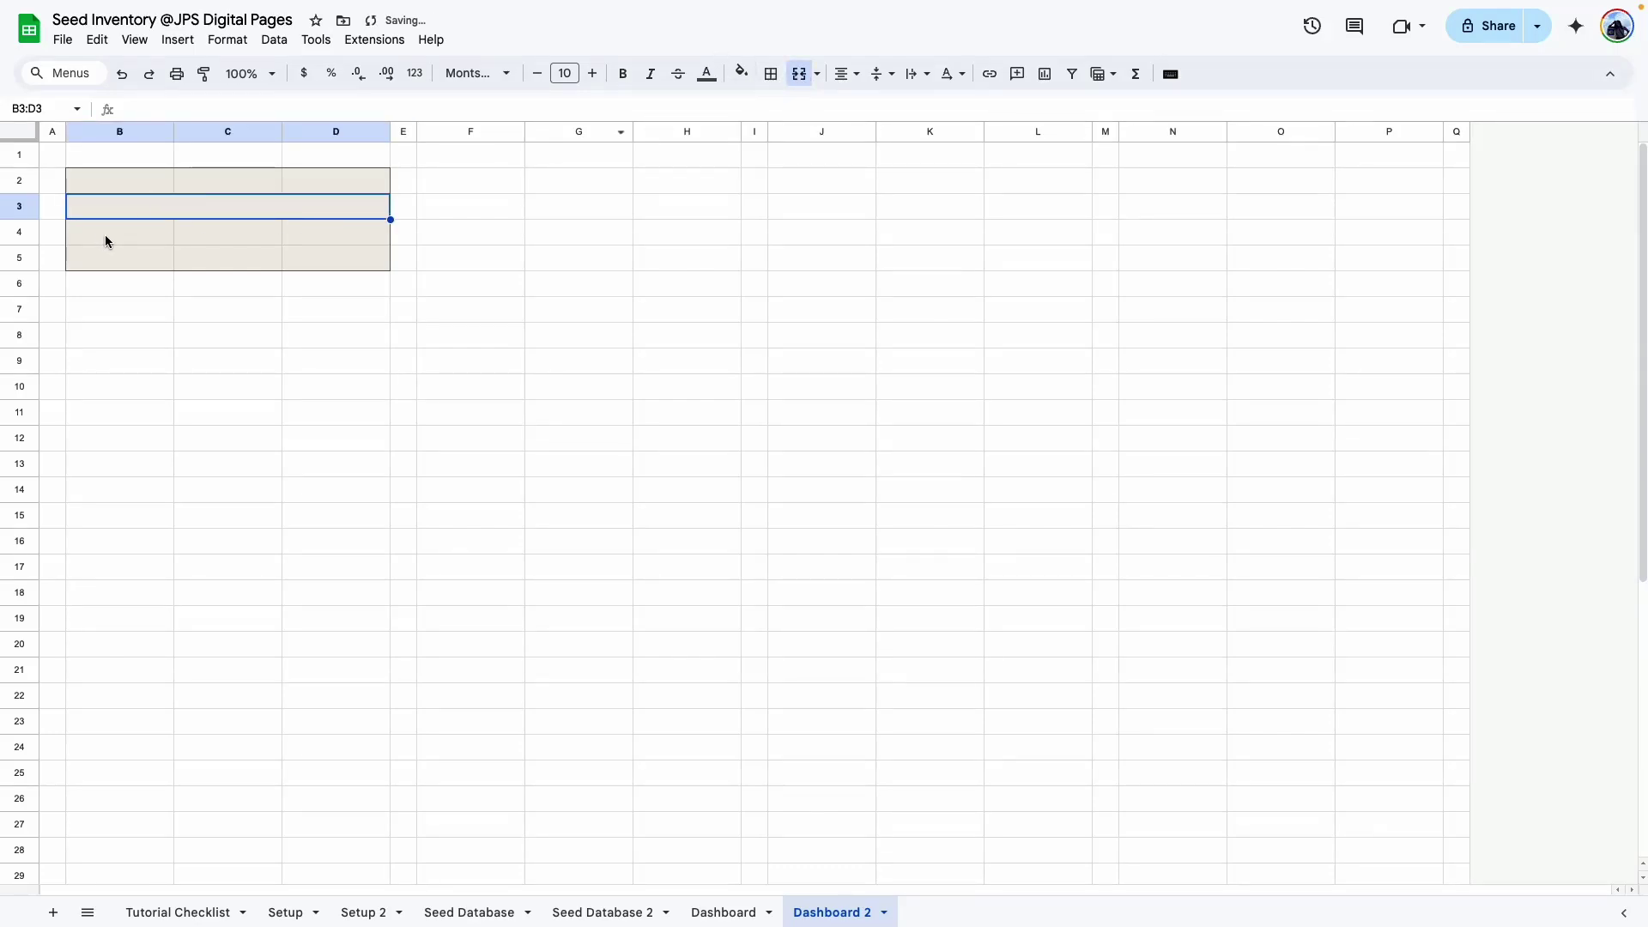
pyautogui.moveTo(104, 234); pyautogui.dragTo(327, 253)
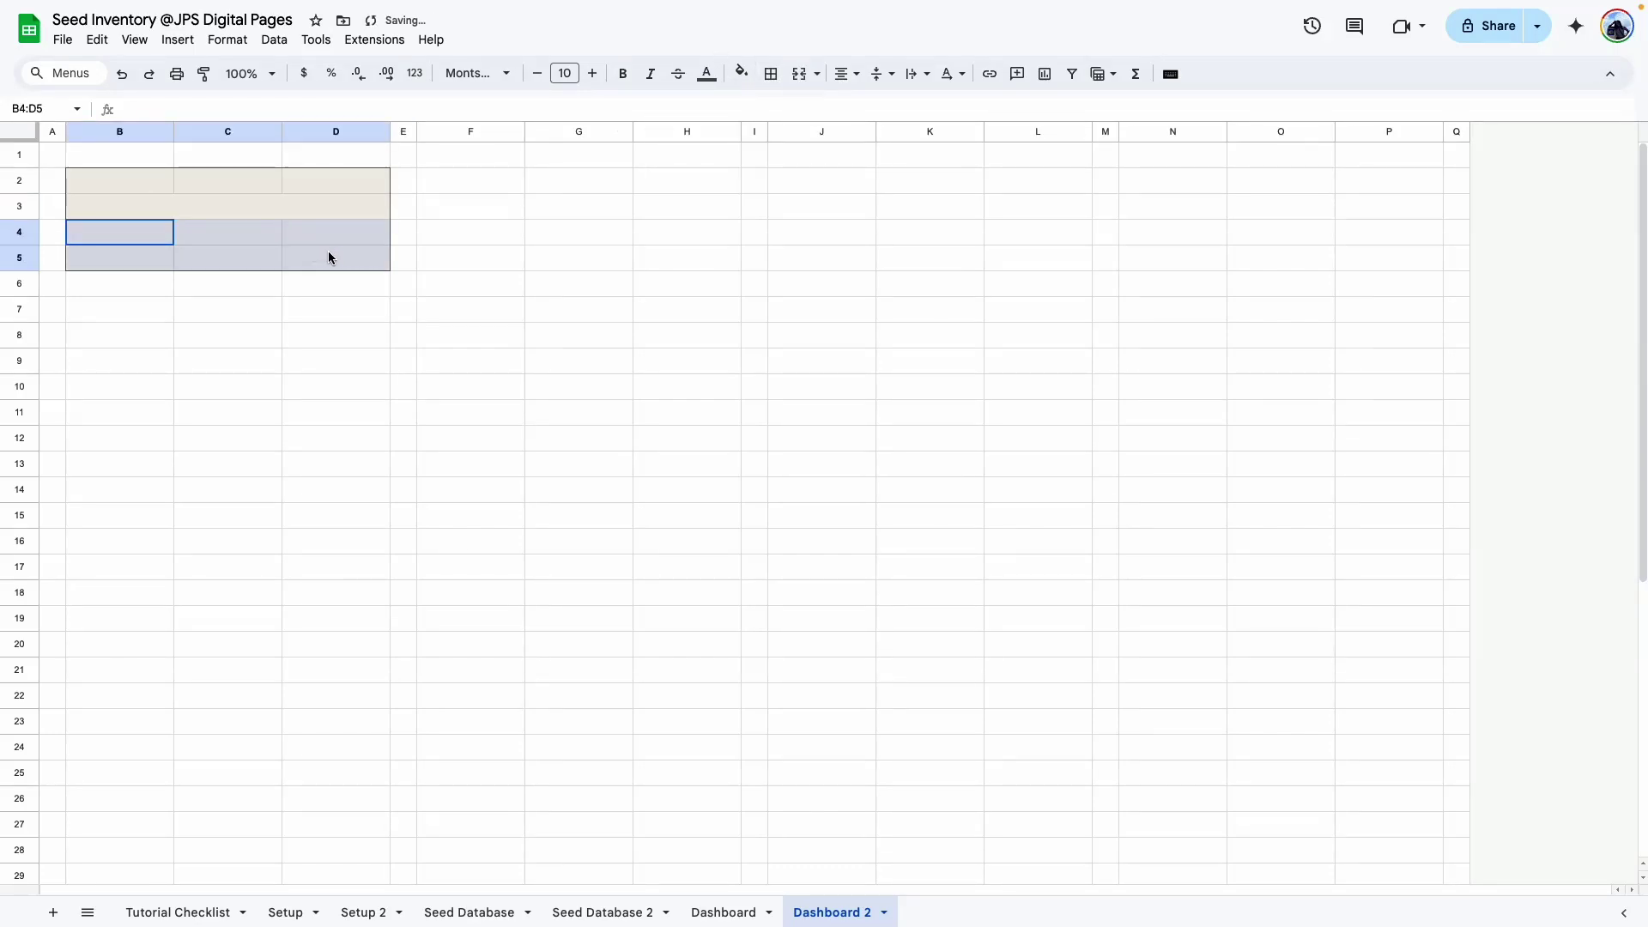
pyautogui.click(799, 74)
pyautogui.click(470, 387)
pyautogui.click(172, 217)
pyautogui.click(173, 244)
pyautogui.moveTo(143, 183); pyautogui.dragTo(317, 182)
pyautogui.click(347, 437)
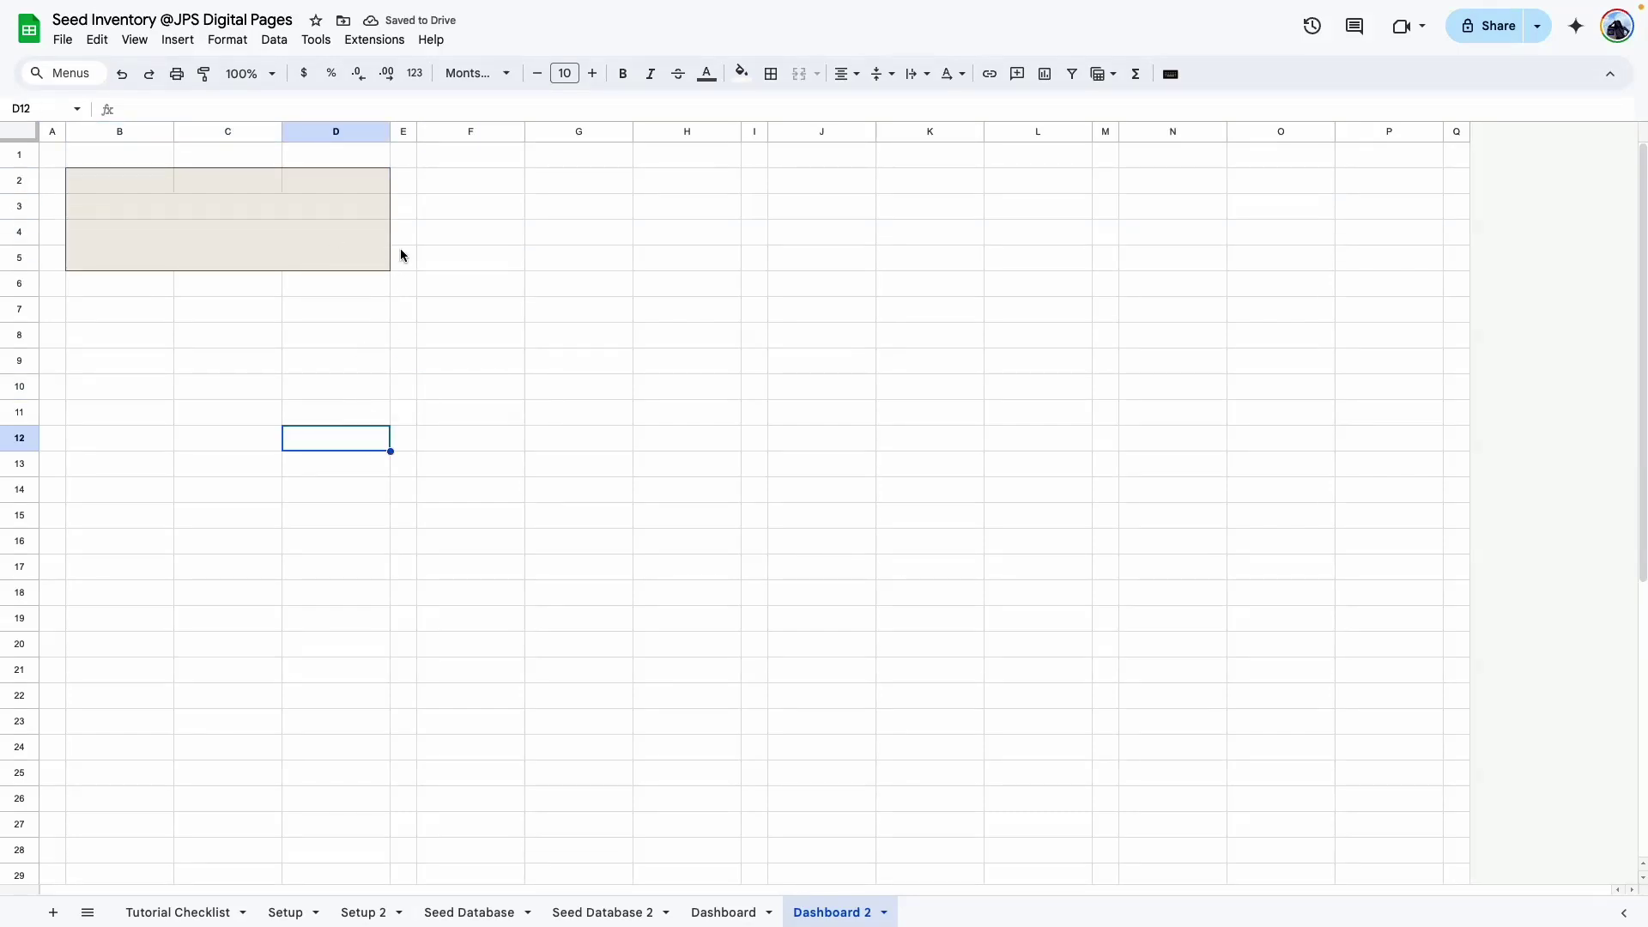
# Paint the format of the first card B2:D5 onto the card areas starting at F2, J2 and N2.
pyautogui.moveTo(83, 184); pyautogui.dragTo(298, 267)
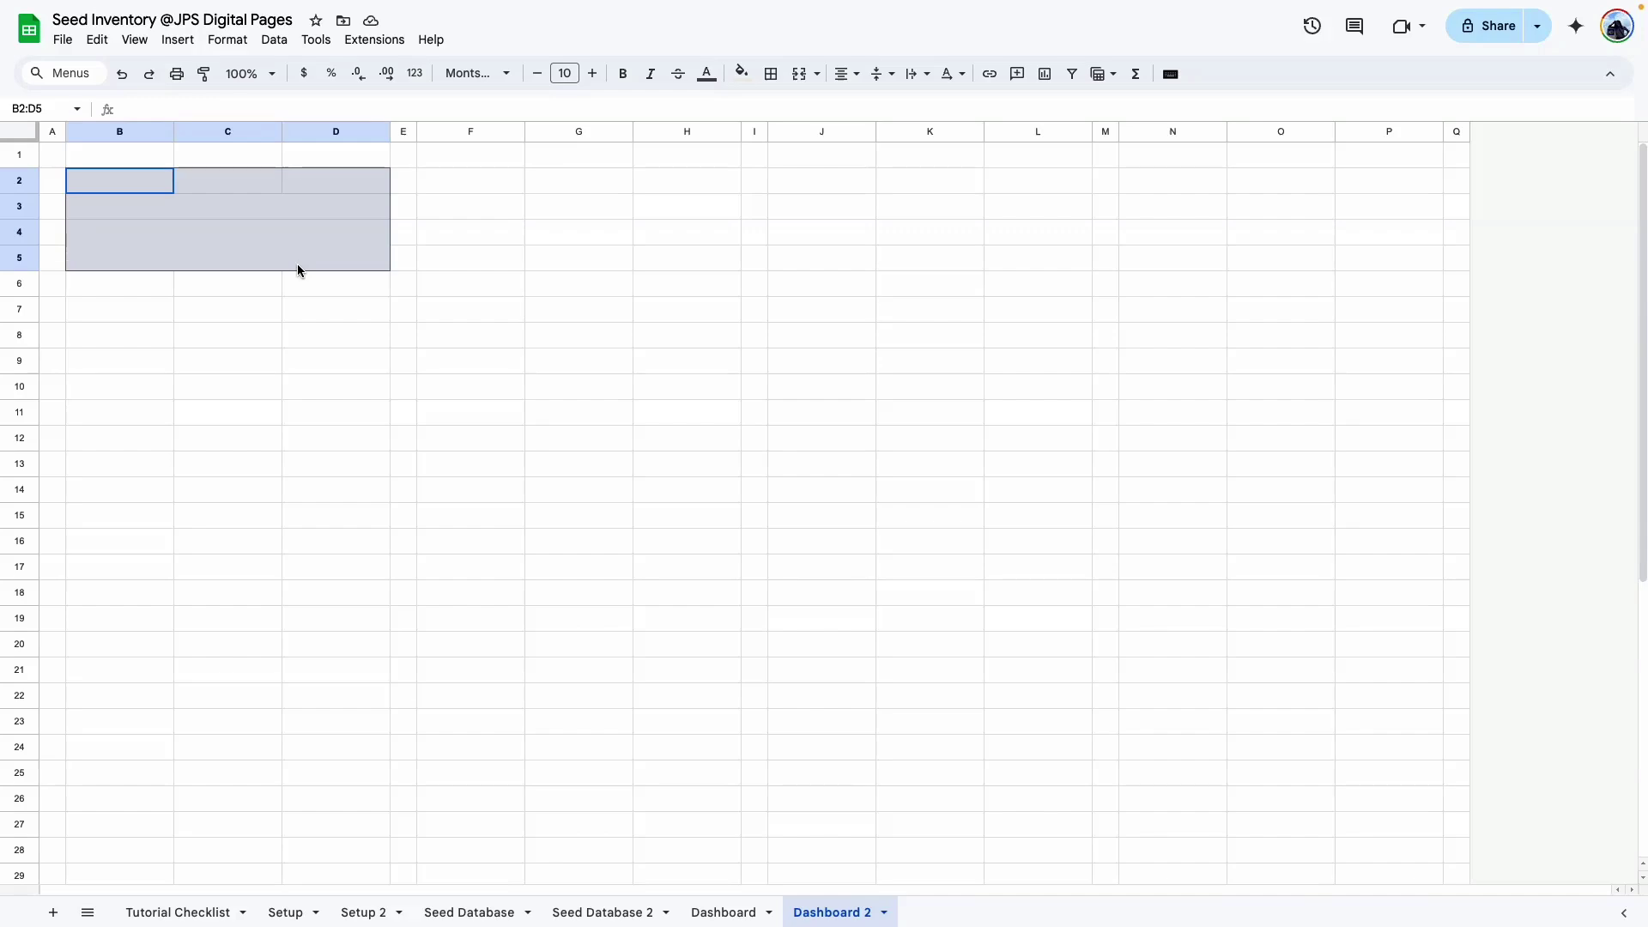
pyautogui.click(203, 75)
pyautogui.click(435, 180)
pyautogui.click(204, 73)
pyautogui.click(802, 188)
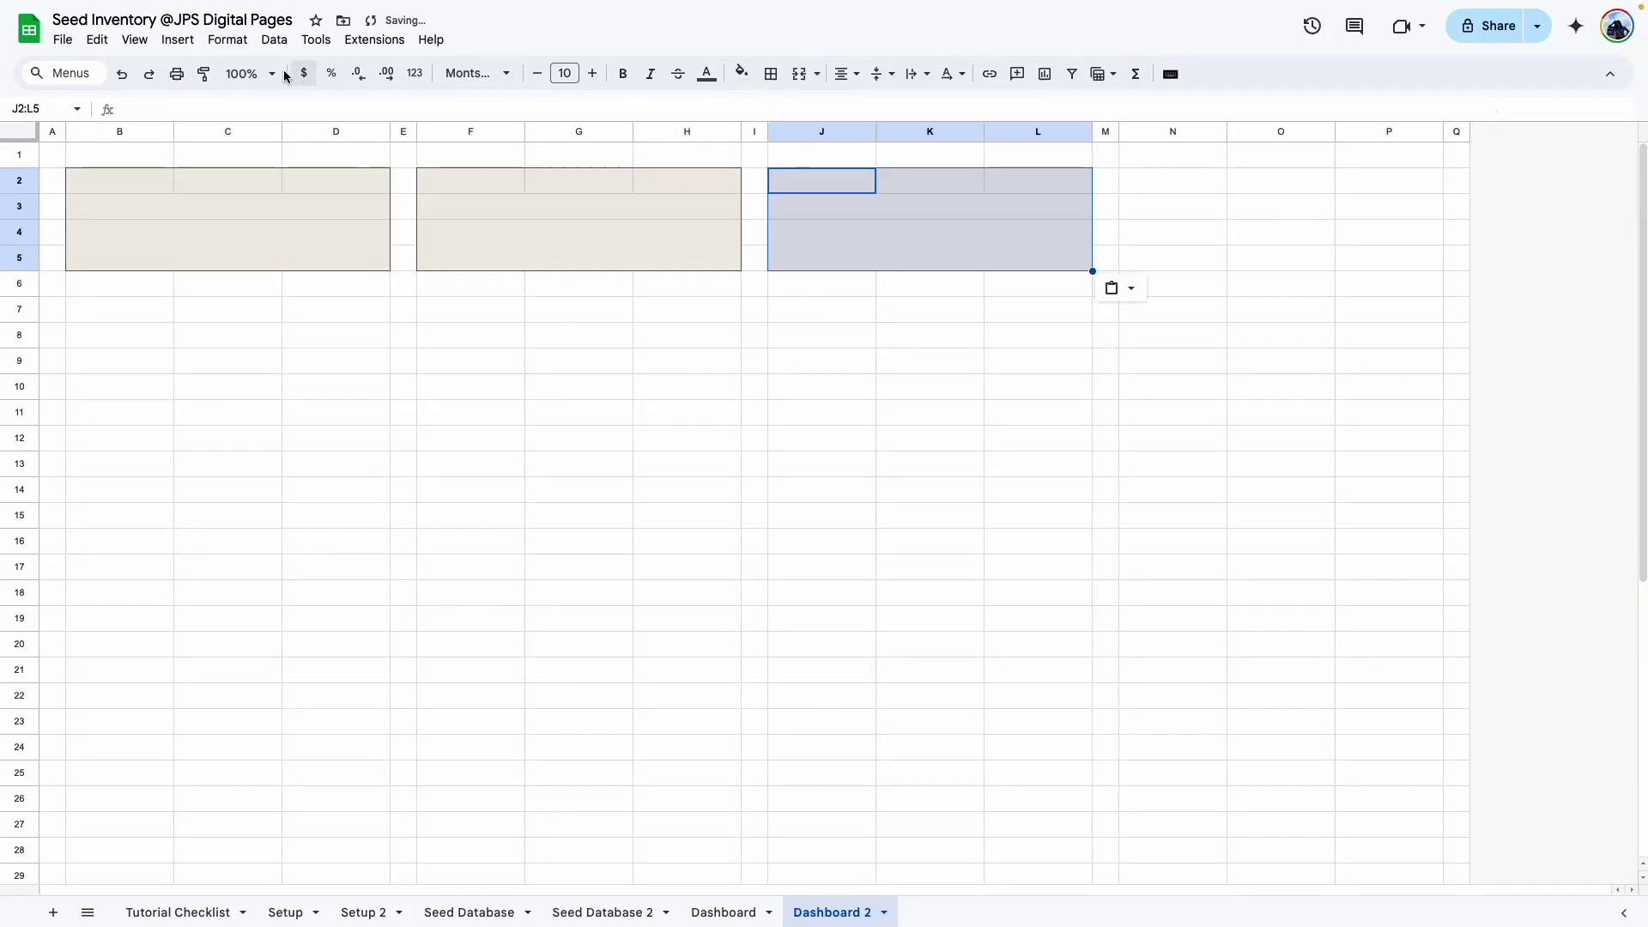
pyautogui.click(1151, 183)
pyautogui.click(930, 383)
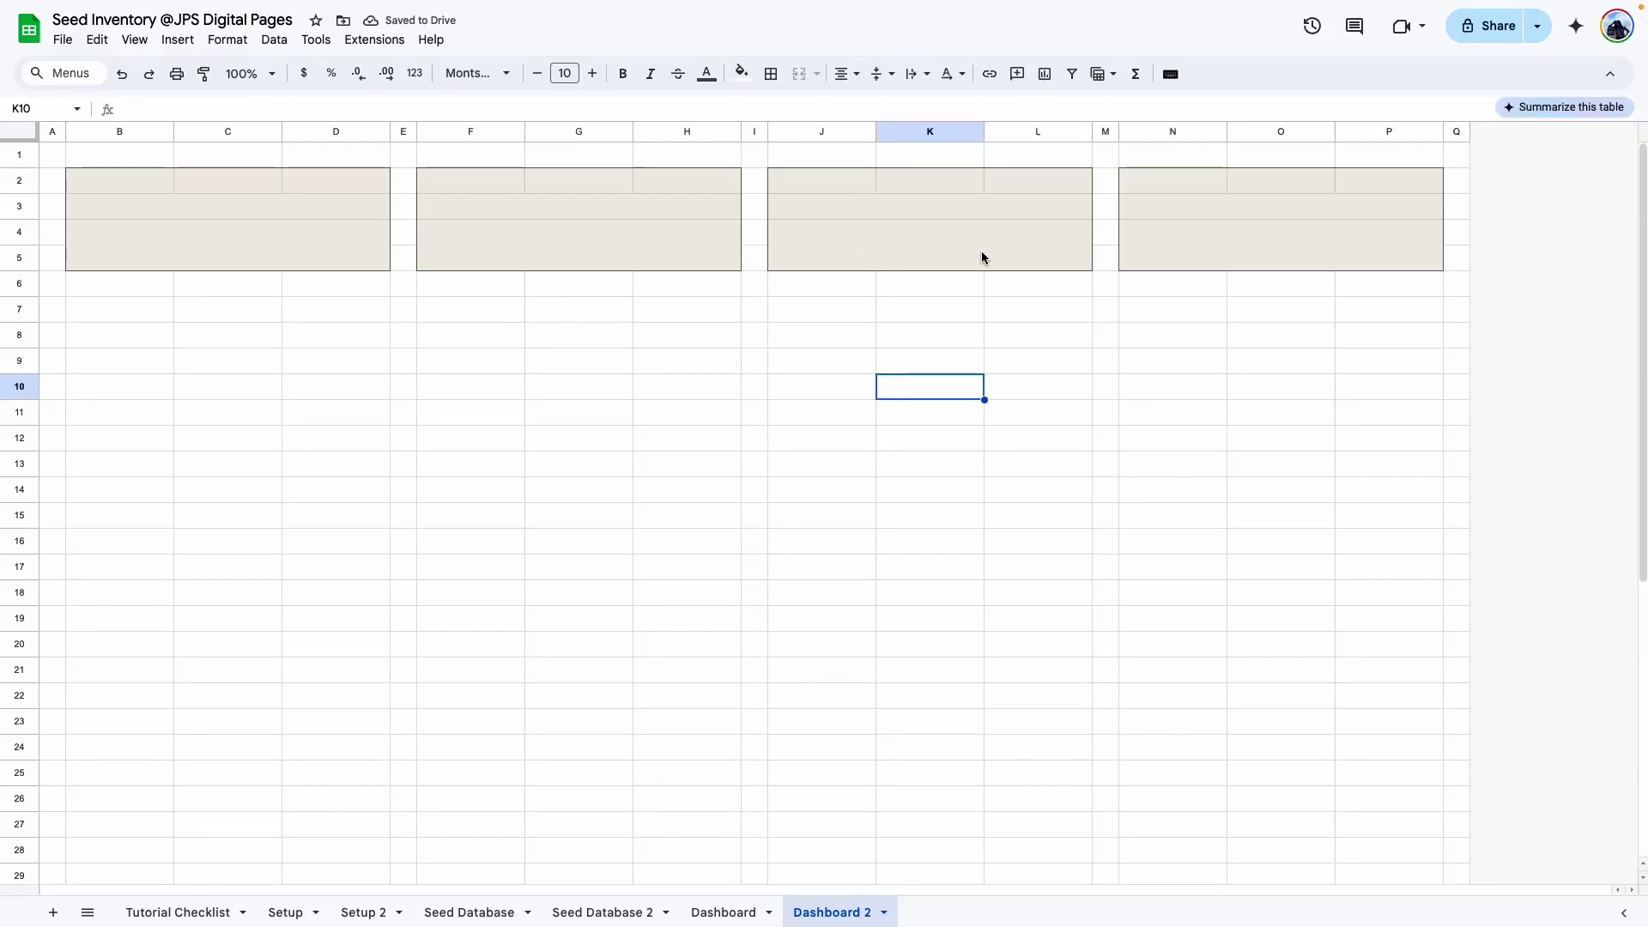
pyautogui.click(593, 386)
# Compare row 2 with the Dashboard sheet and set the height of row 2 in Dashboard 2 to 15 pixels.
pyautogui.click(724, 912)
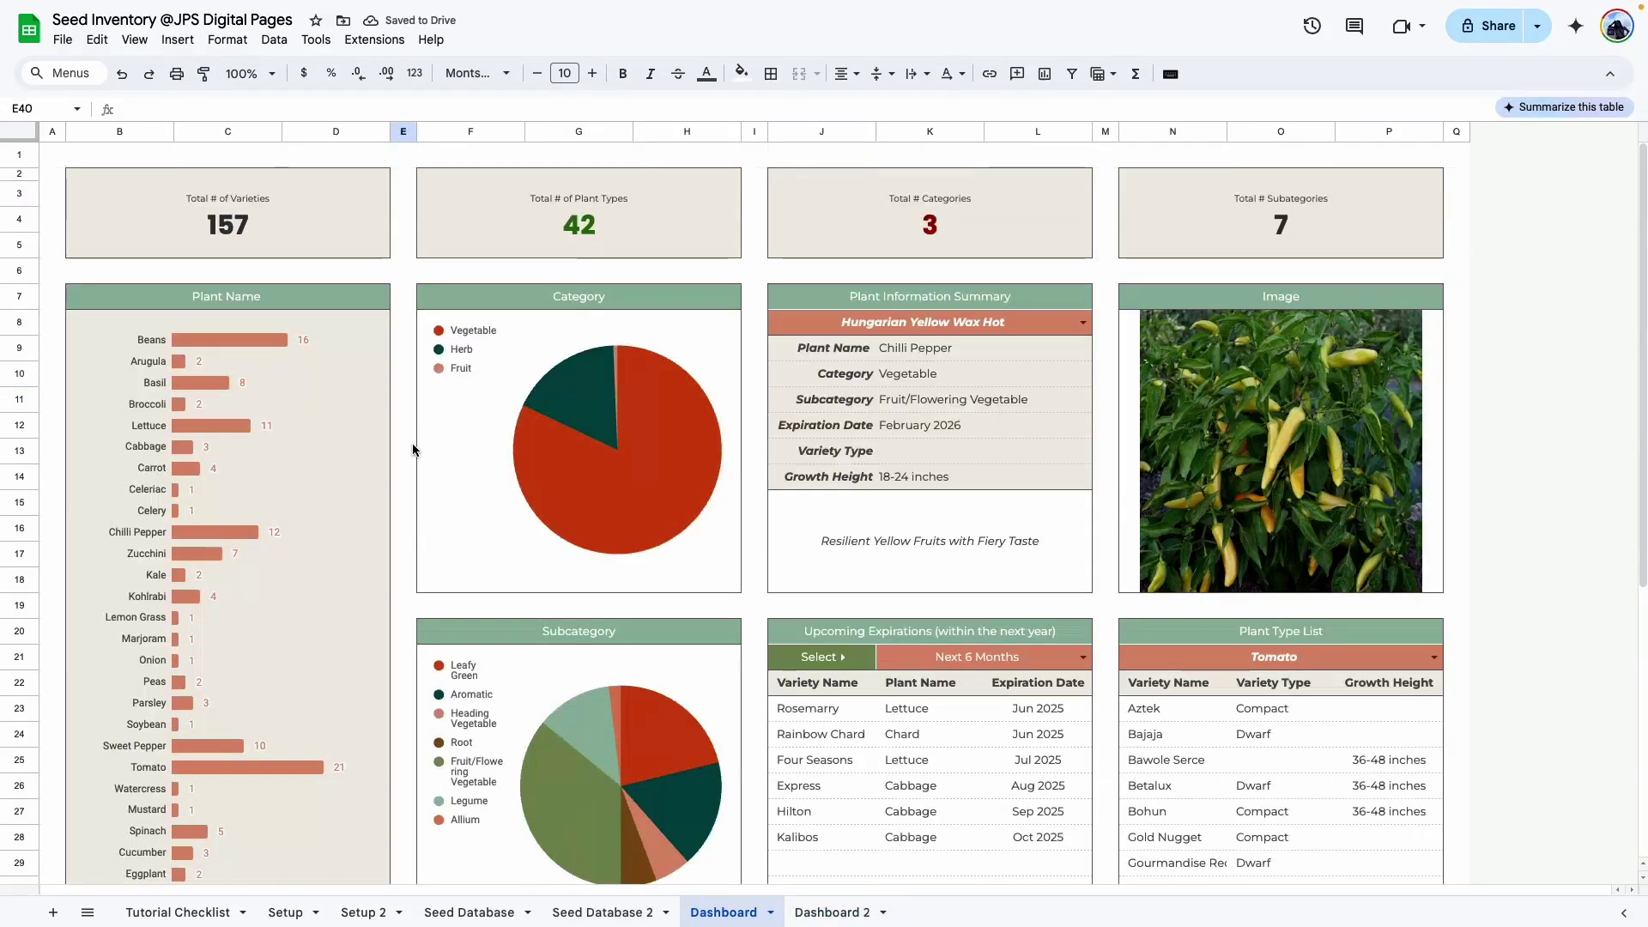
pyautogui.click(32, 175)
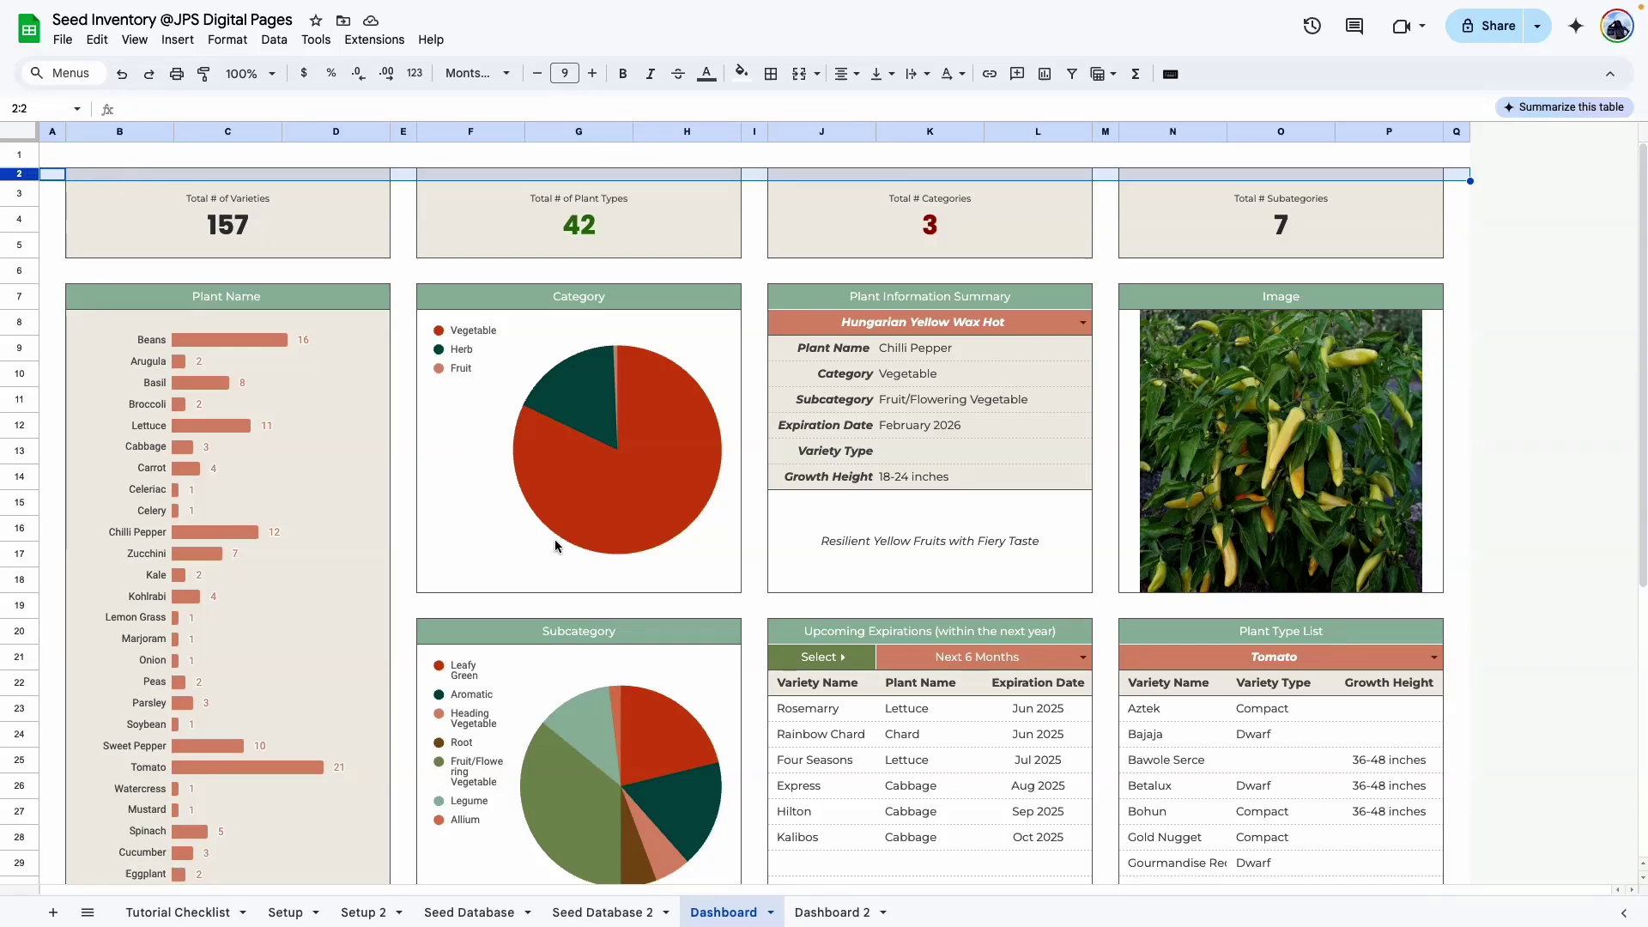
pyautogui.click(837, 912)
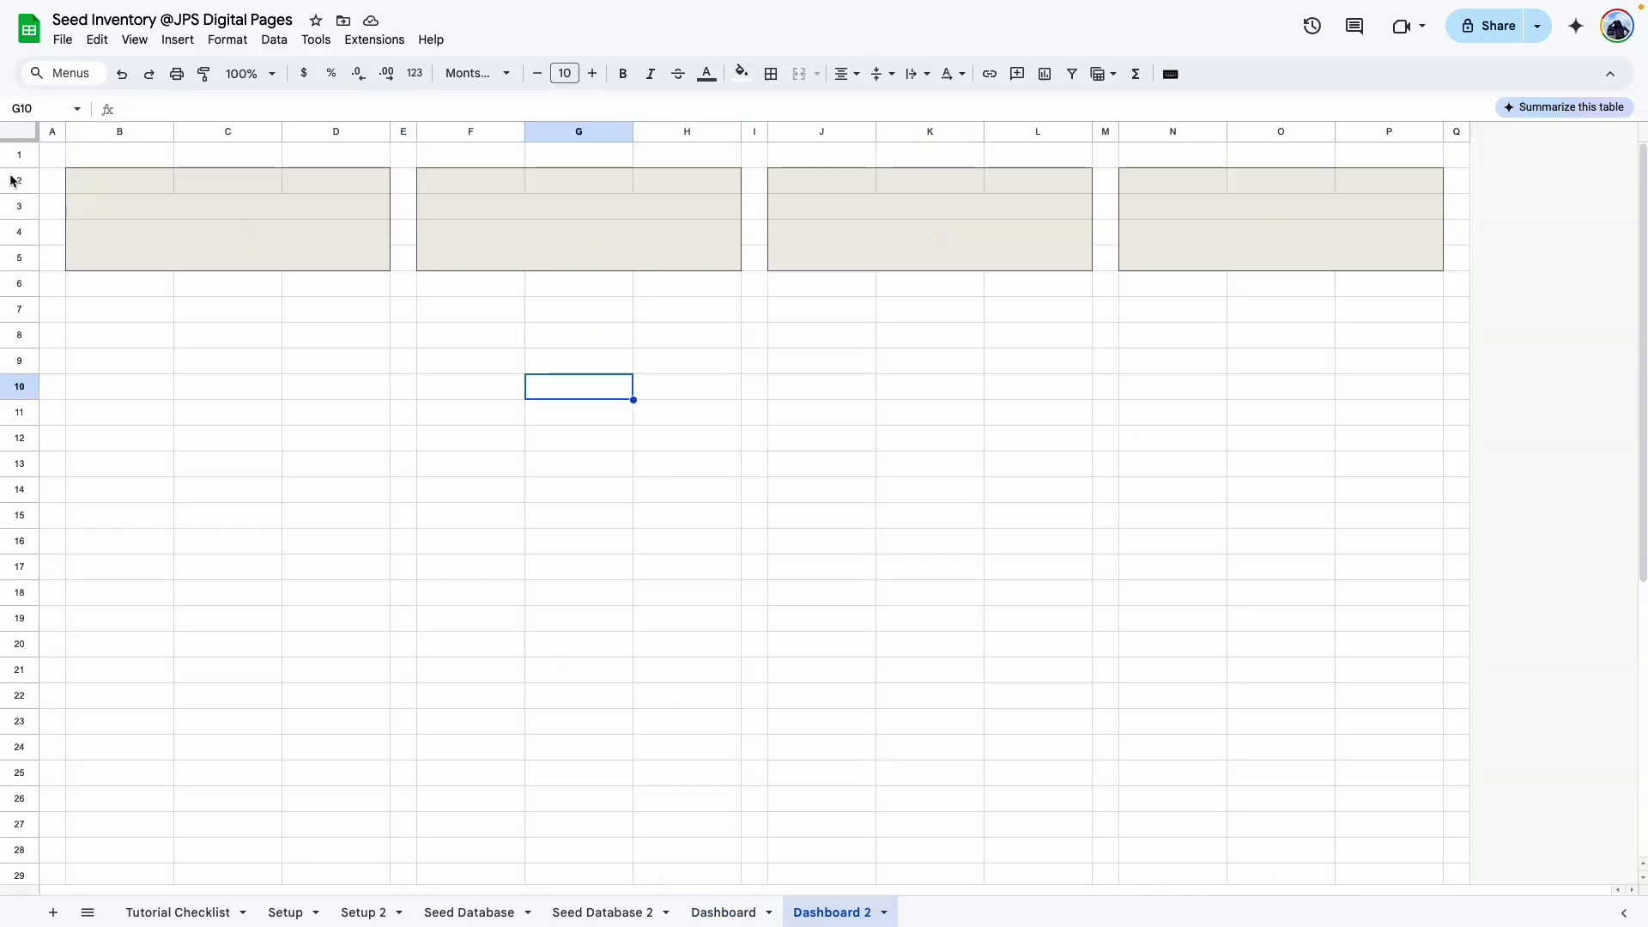
pyautogui.rightClick(12, 180)
pyautogui.click(94, 452)
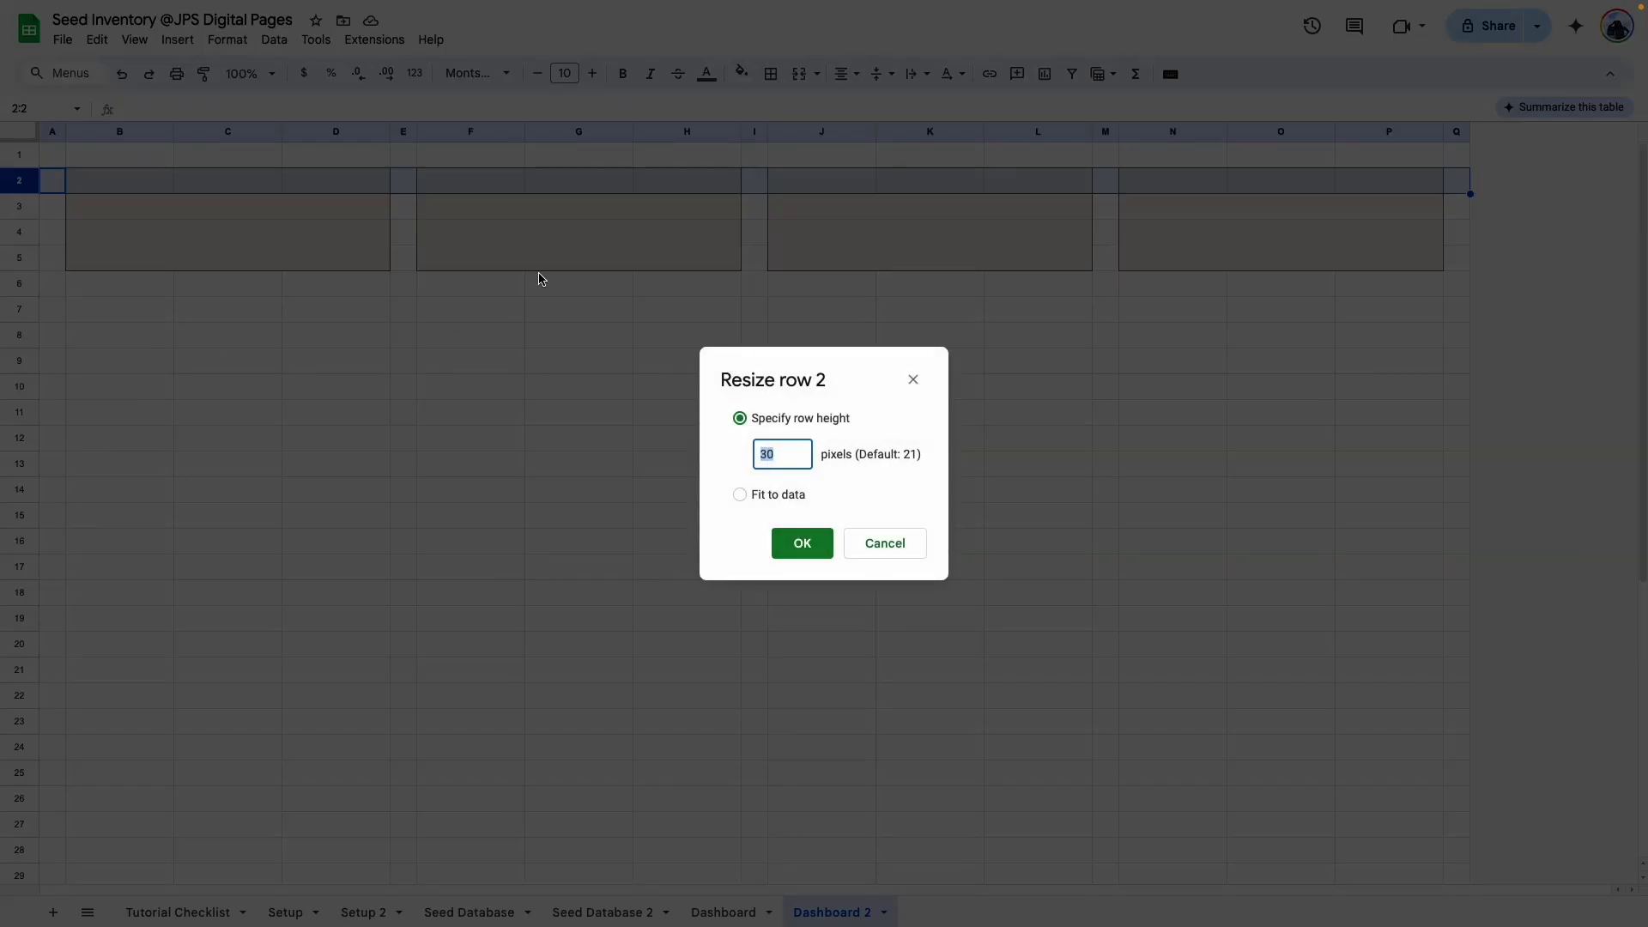
pyautogui.write('15')
pyautogui.press('Return')
pyautogui.click(351, 203)
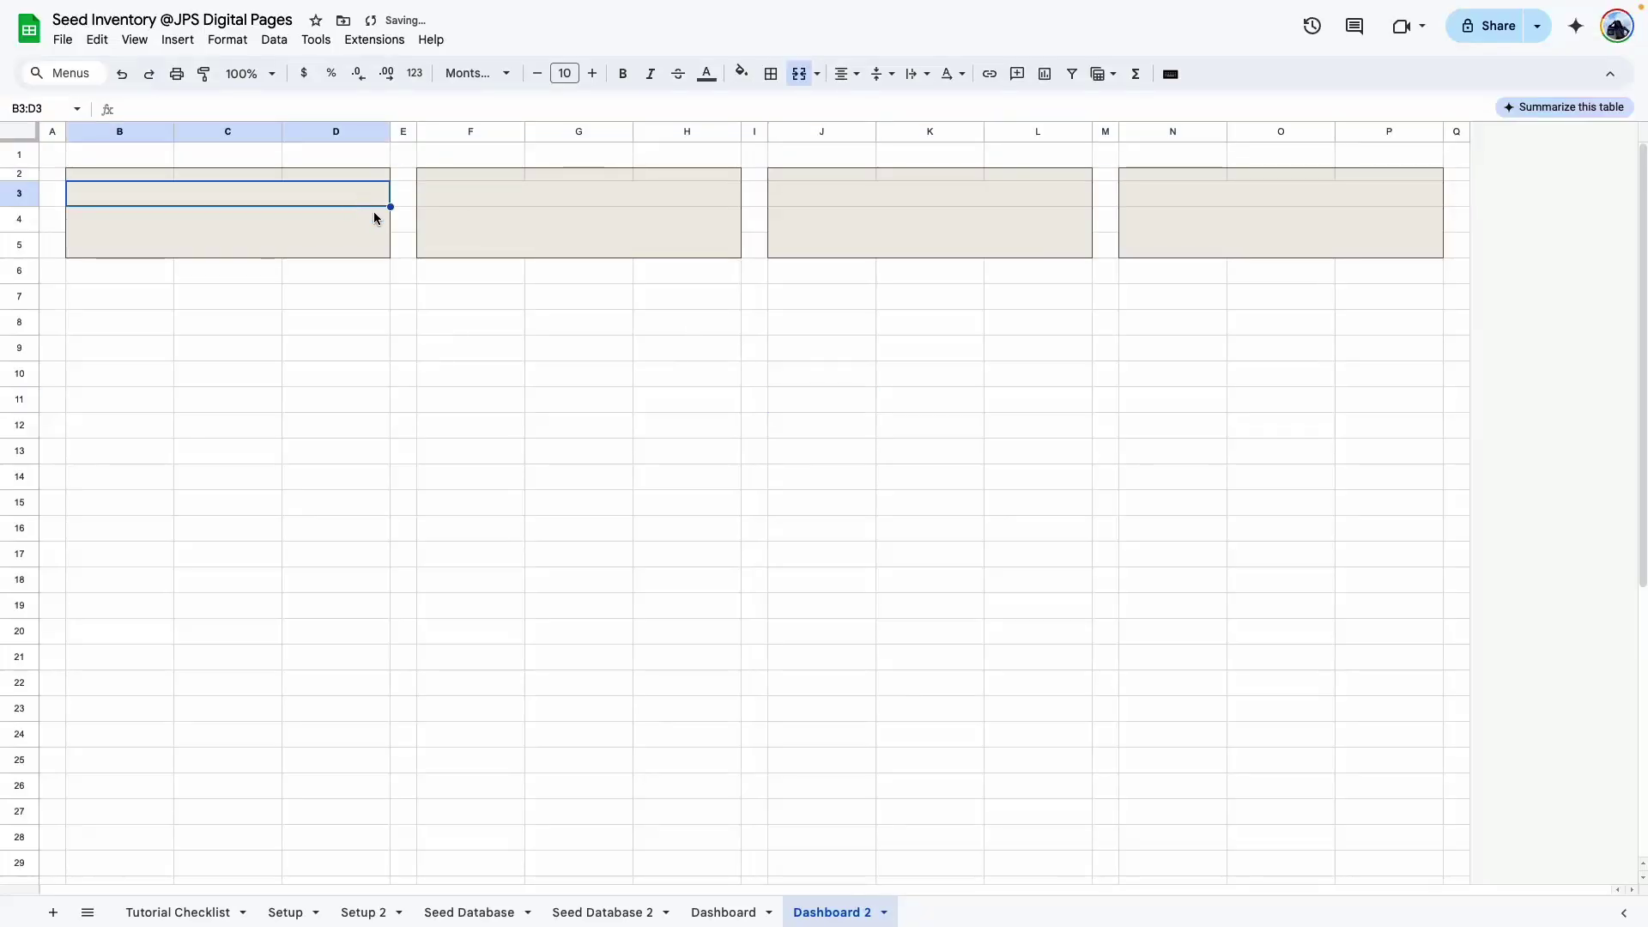
# Copy the four card labels in B3:P3 of the Dashboard sheet and paste them as values only into row 3 of Dashboard 2.
pyautogui.click(724, 911)
pyautogui.click(398, 279)
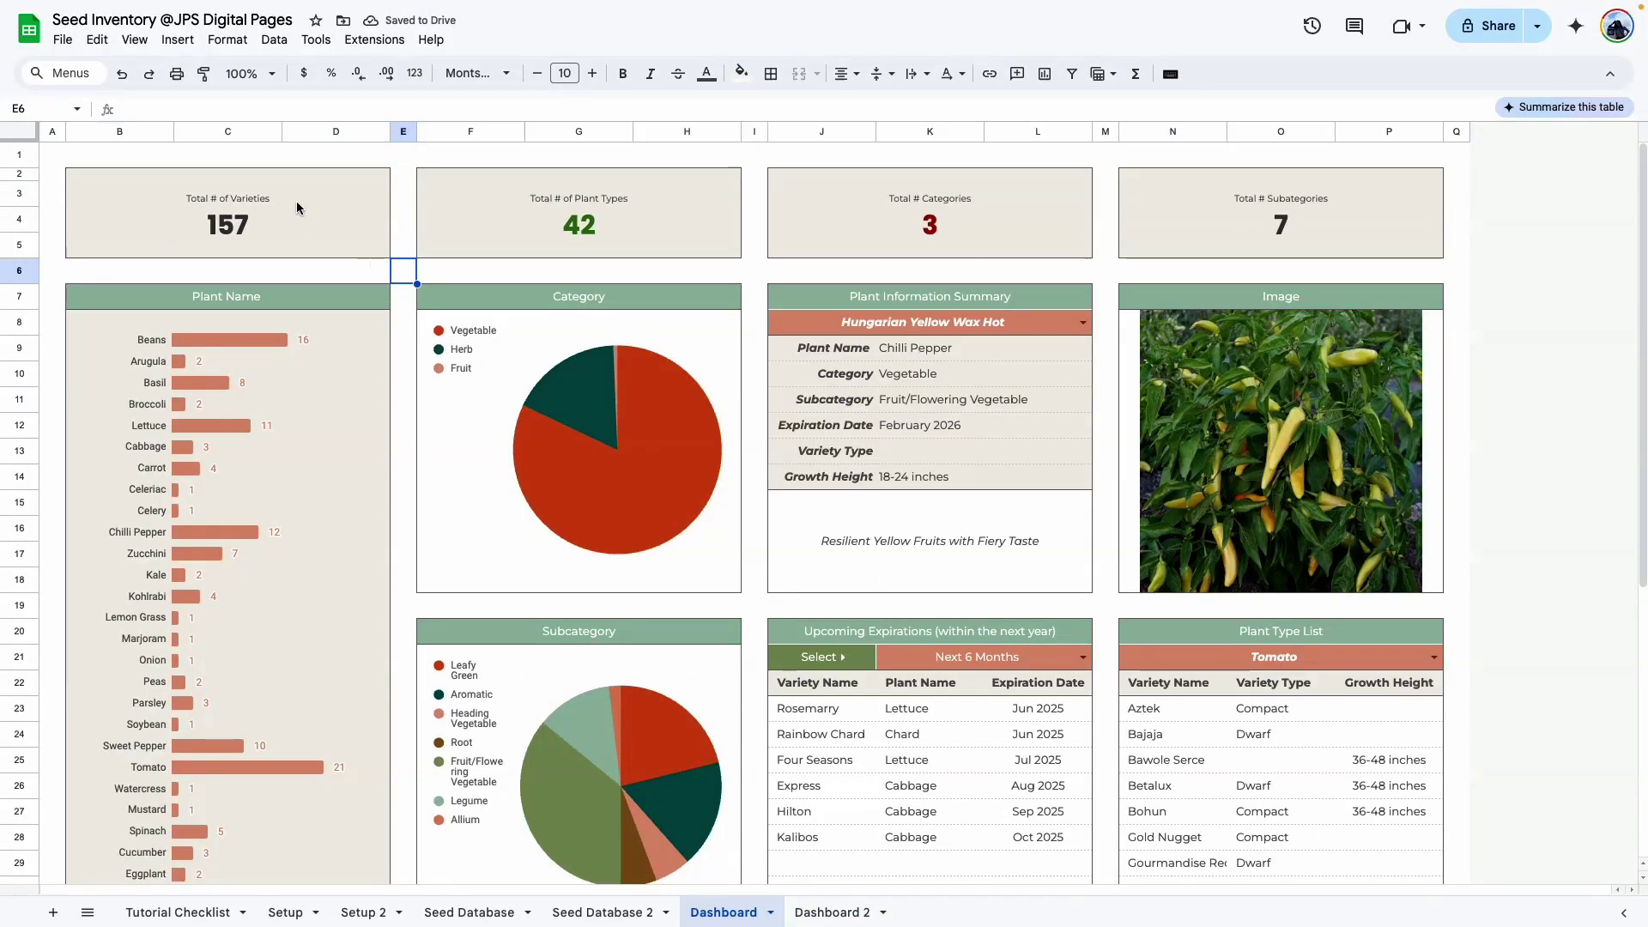
pyautogui.click(282, 203)
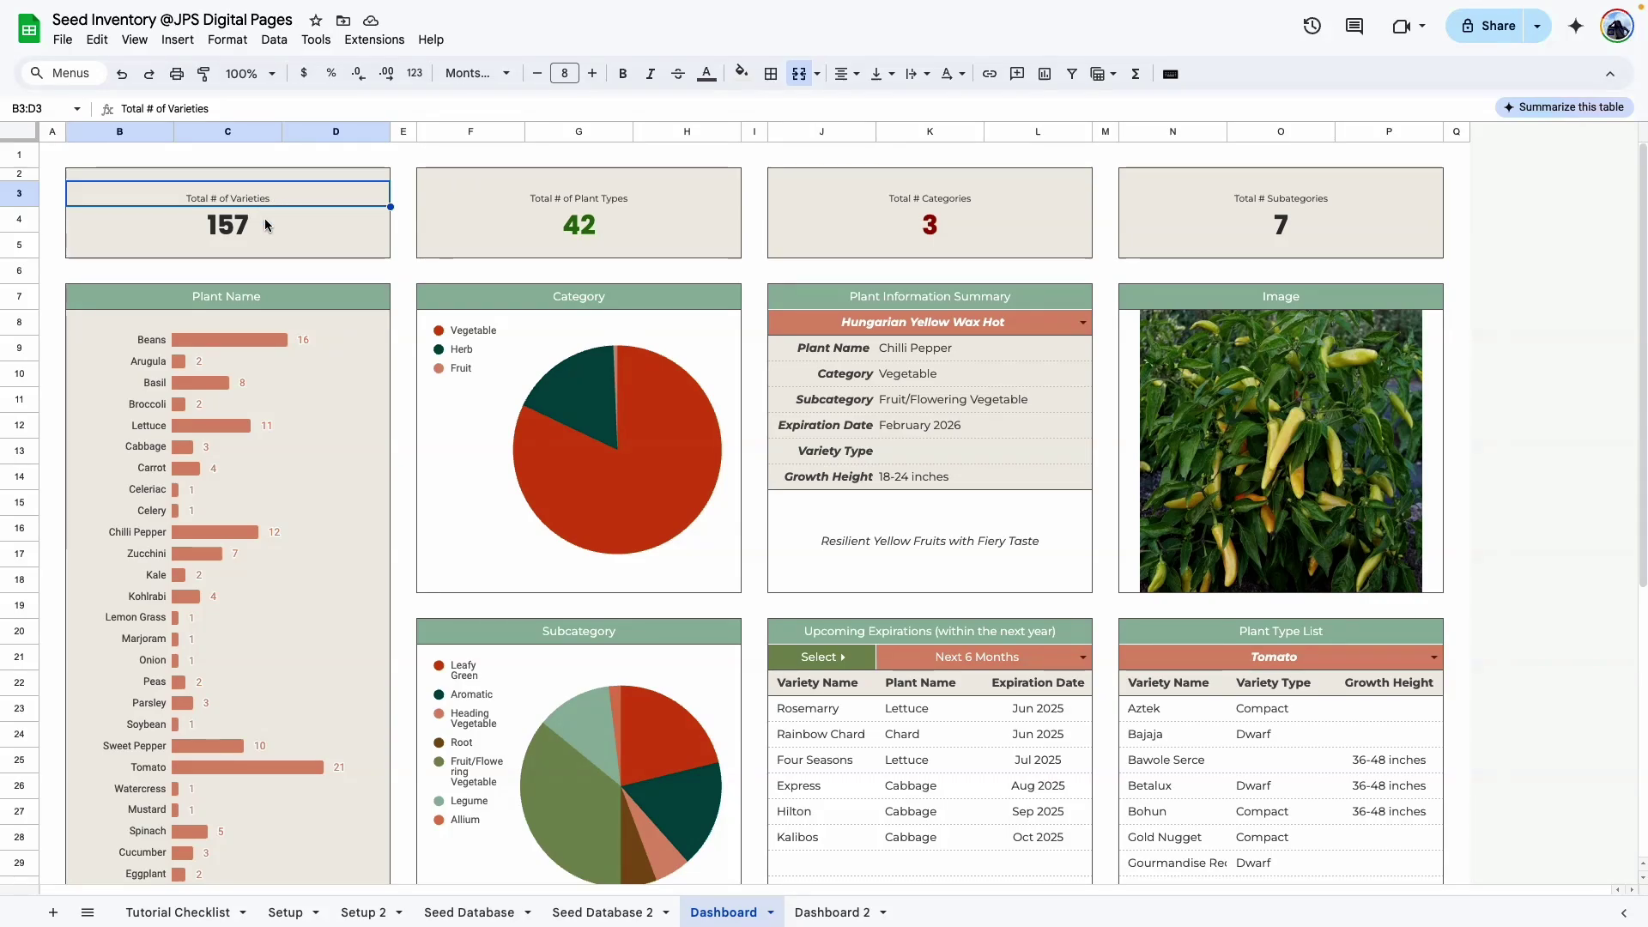
pyautogui.click(601, 228)
pyautogui.click(1067, 224)
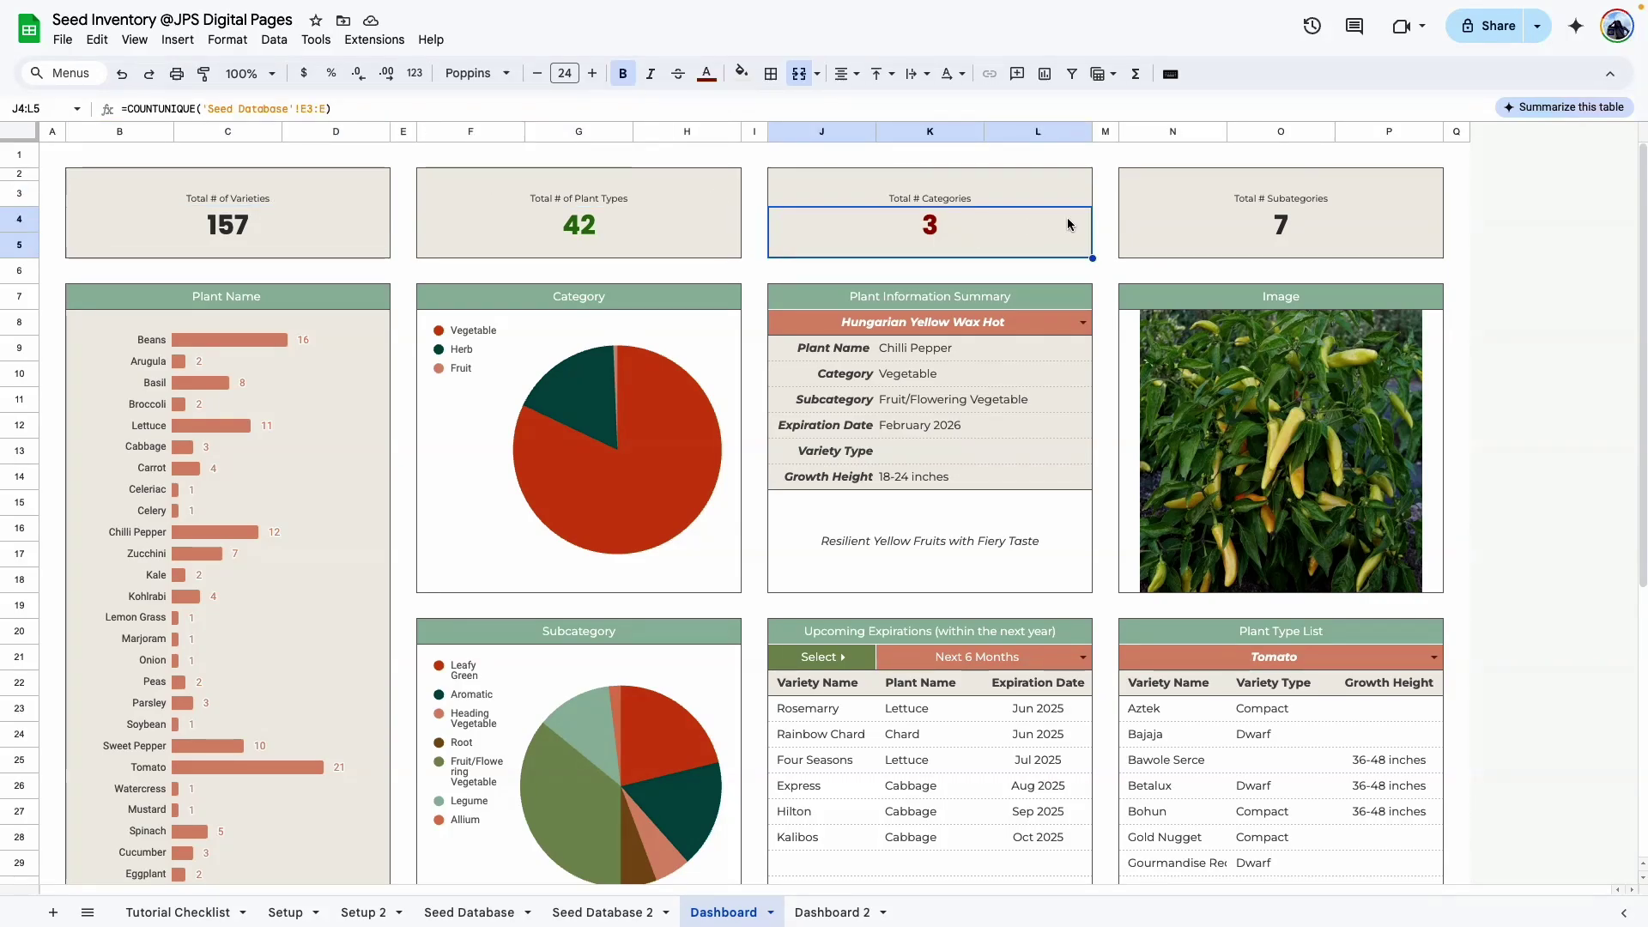
pyautogui.click(1335, 215)
pyautogui.moveTo(190, 202); pyautogui.dragTo(1248, 203)
pyautogui.hotkey('ctrl', 'c')
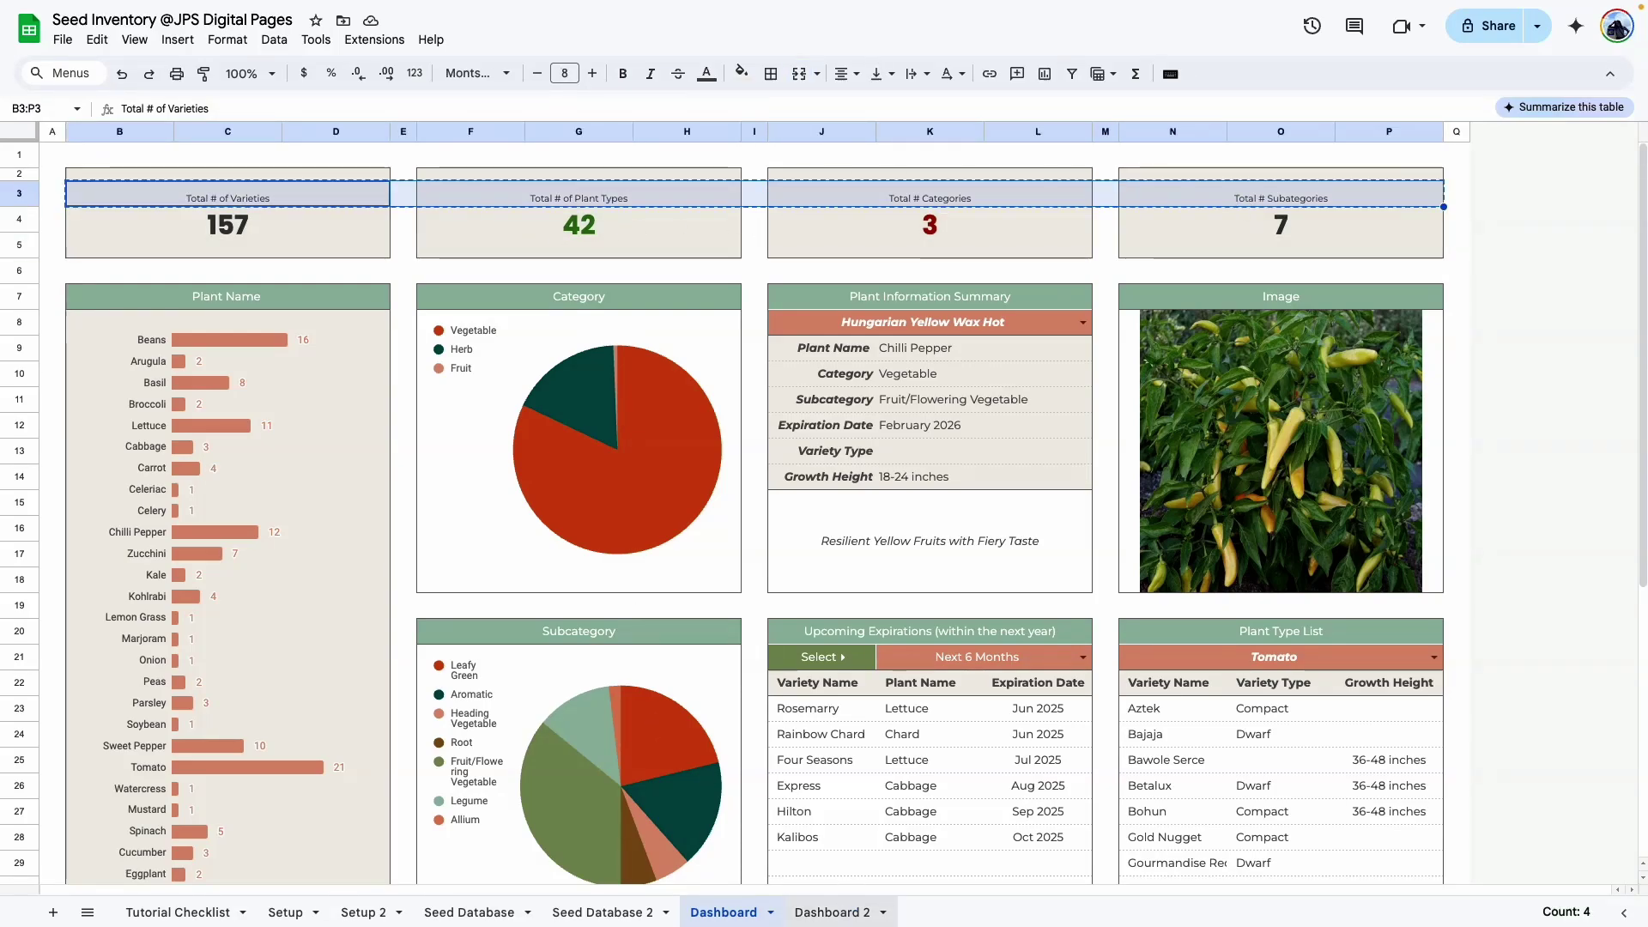
pyautogui.click(837, 912)
pyautogui.rightClick(189, 195)
pyautogui.moveTo(394, 291)
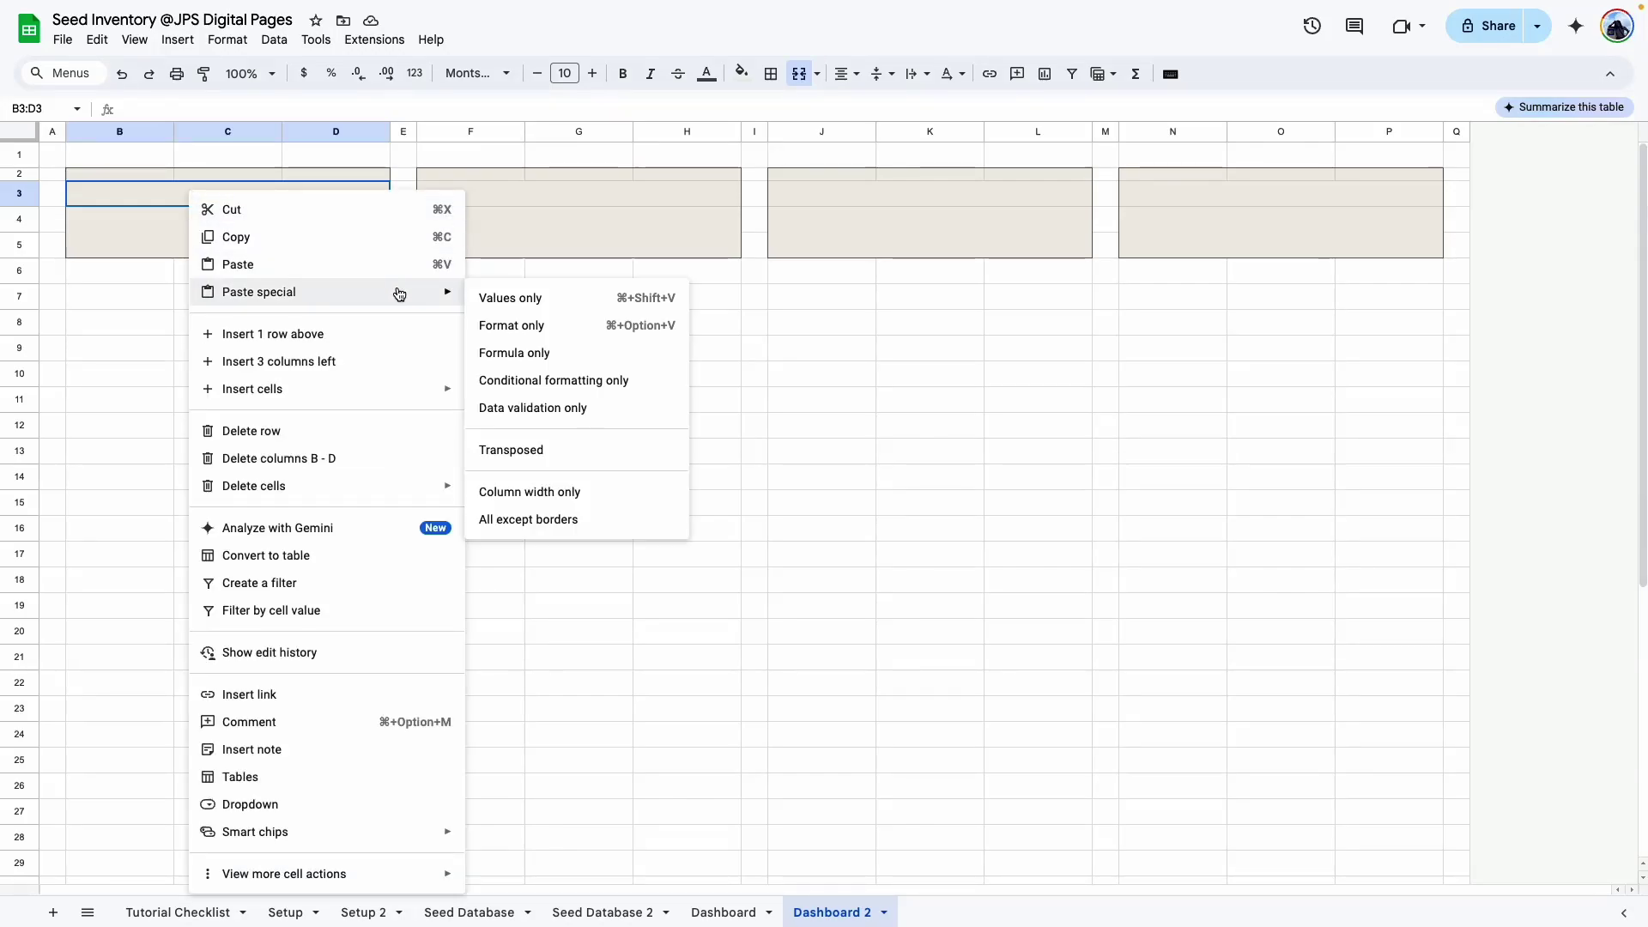
pyautogui.click(544, 296)
# Set the font size of row 3 to 8.
pyautogui.click(19, 194)
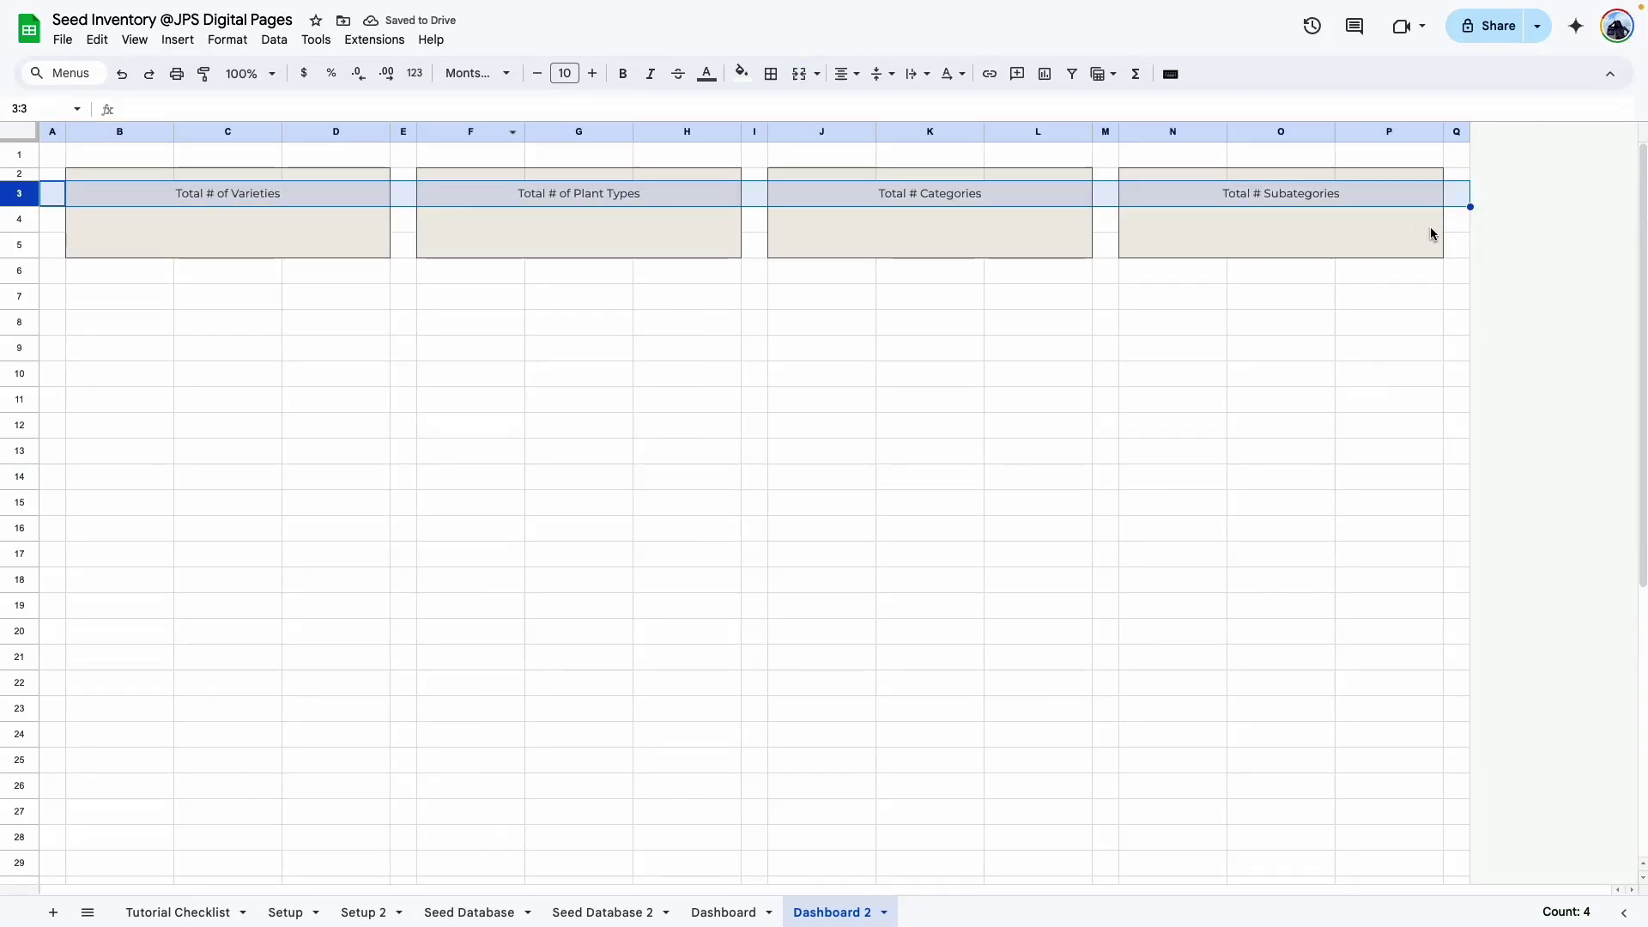
pyautogui.click(537, 73)
pyautogui.click(538, 73)
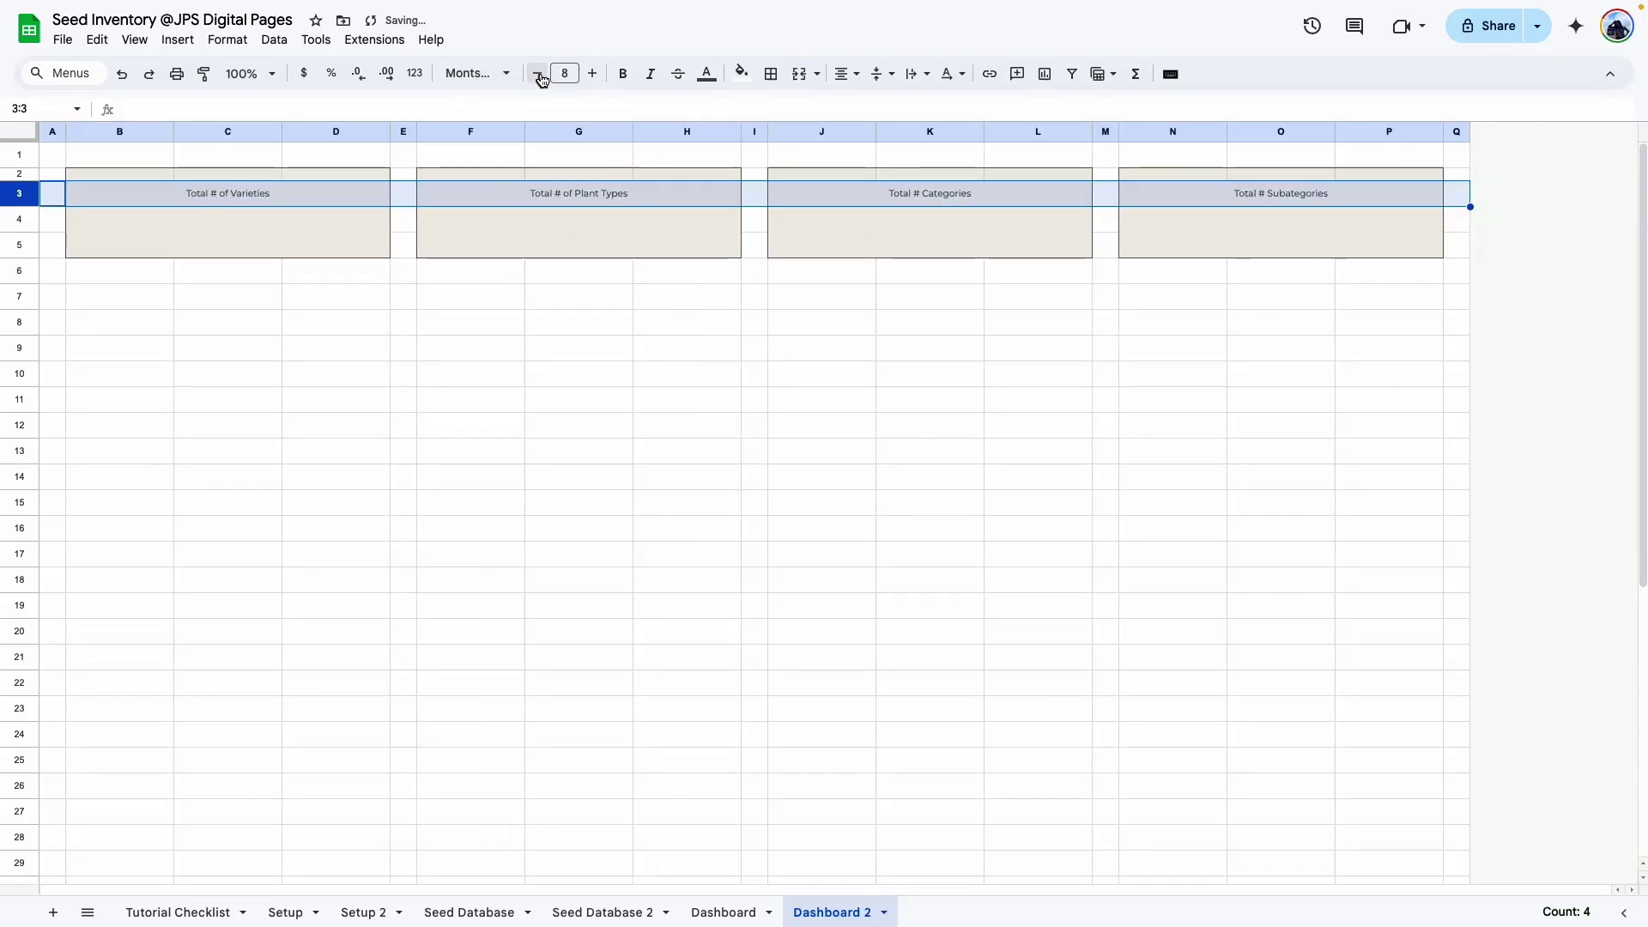
pyautogui.click(578, 425)
# Check the four card labels in row 3 and the merged total cells beneath them.
pyautogui.click(358, 199)
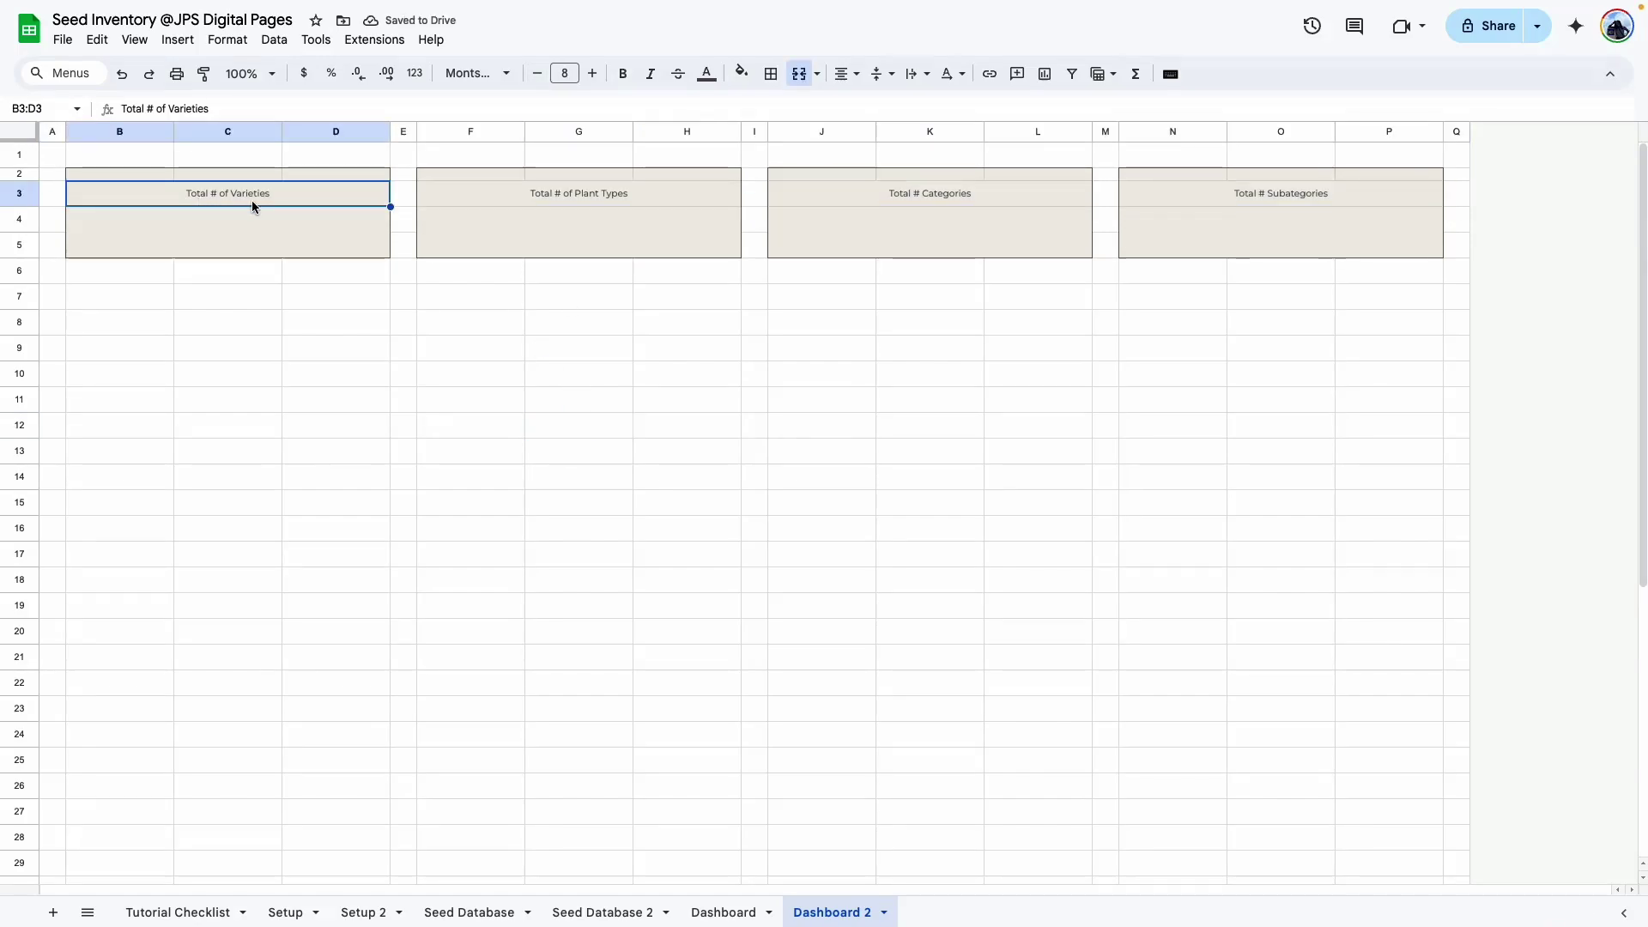
pyautogui.click(615, 202)
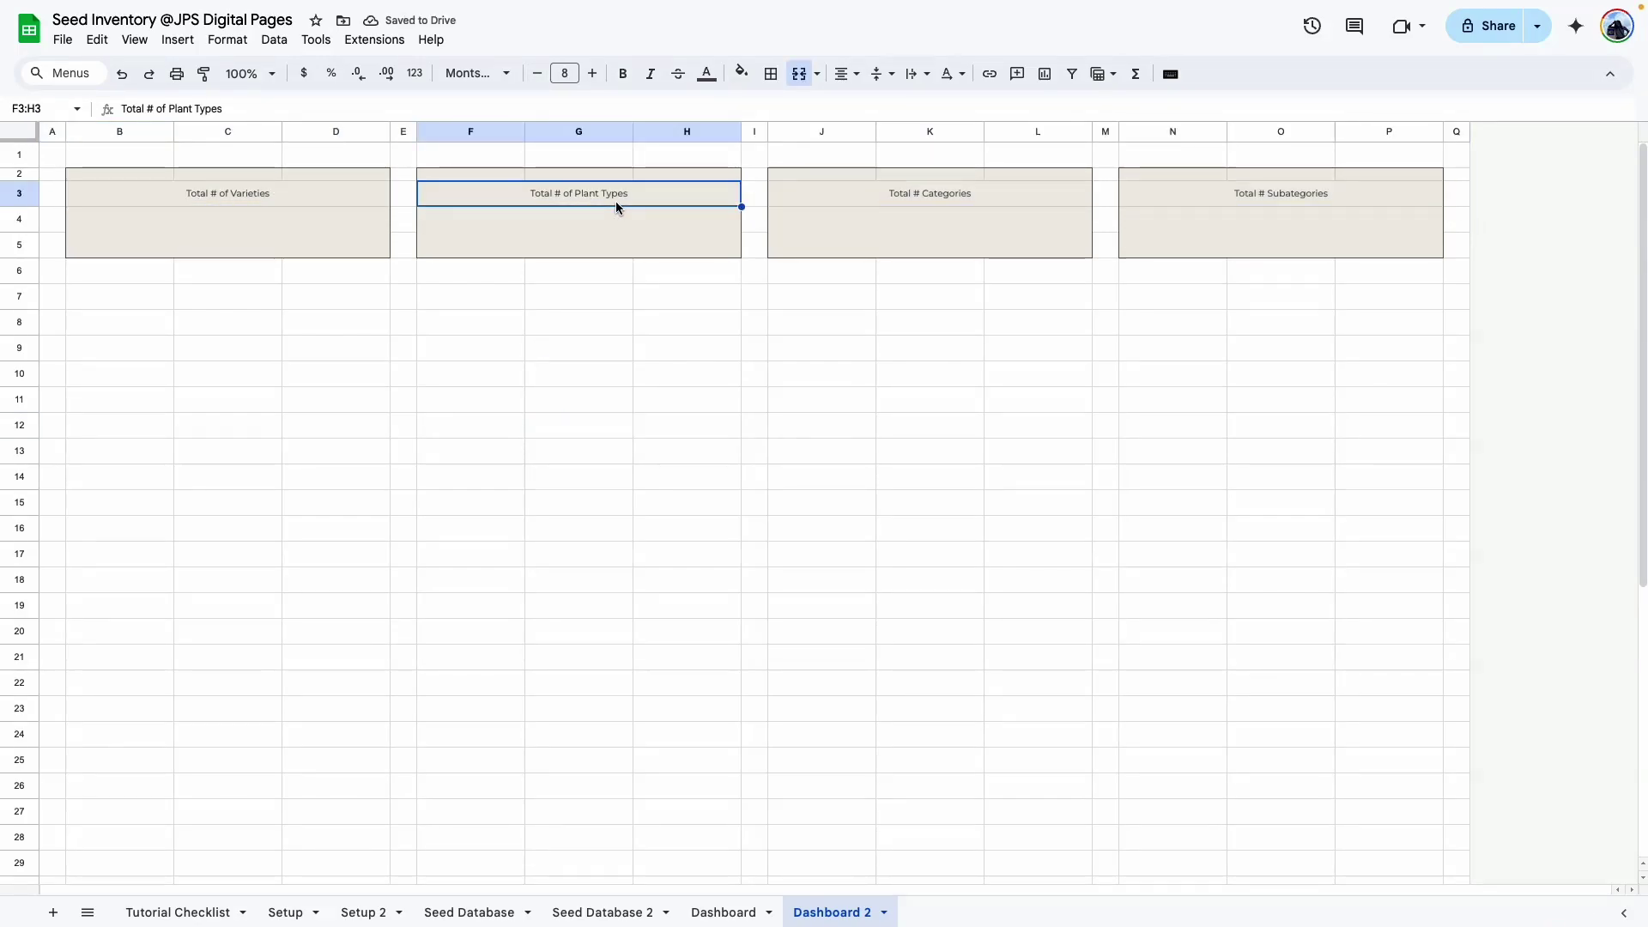
pyautogui.click(991, 202)
pyautogui.click(1281, 196)
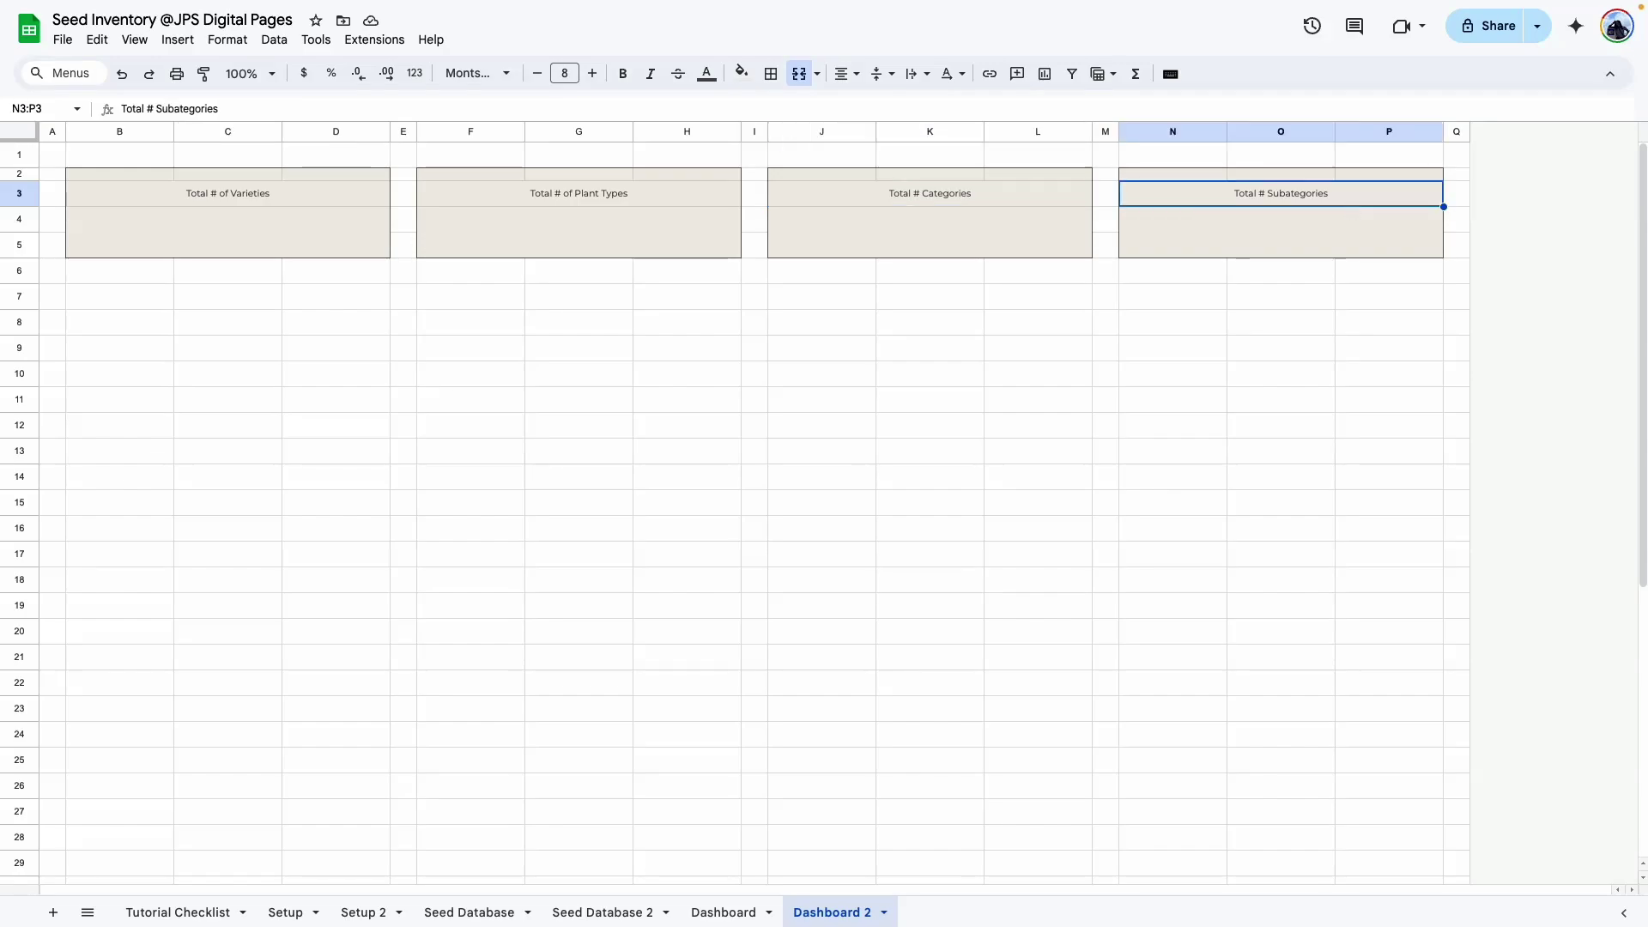
pyautogui.click(258, 230)
pyautogui.click(581, 246)
pyautogui.click(825, 249)
pyautogui.click(1190, 221)
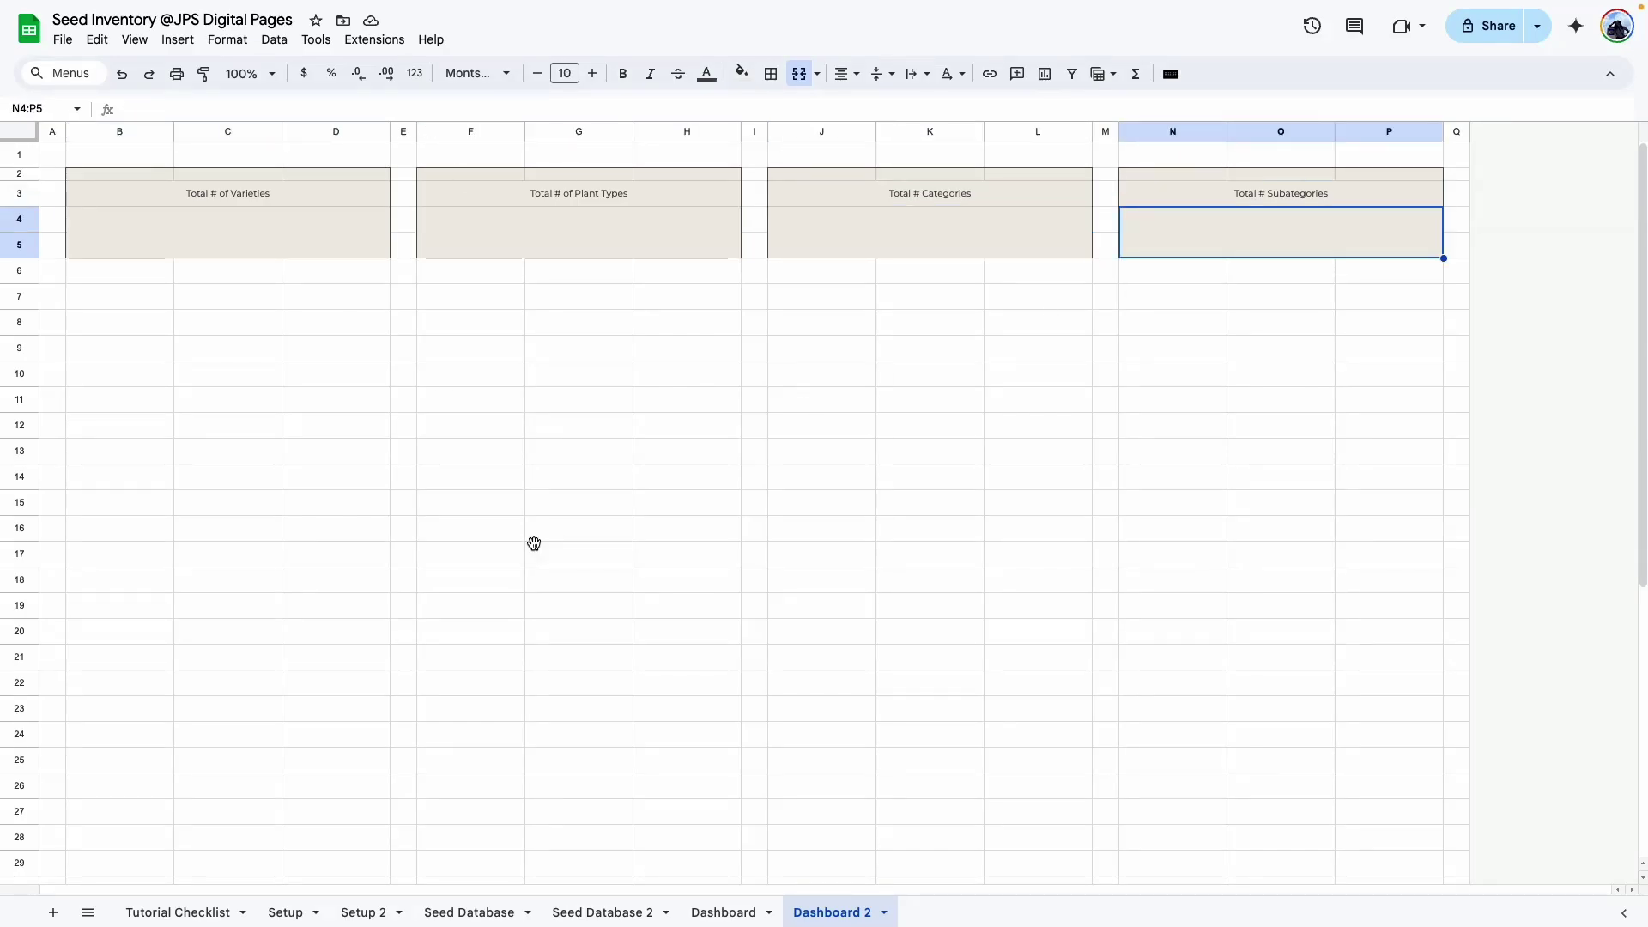
# Examine the layout and row extents of the chart and list sections below the cards on the Dashboard sheet.
pyautogui.click(533, 544)
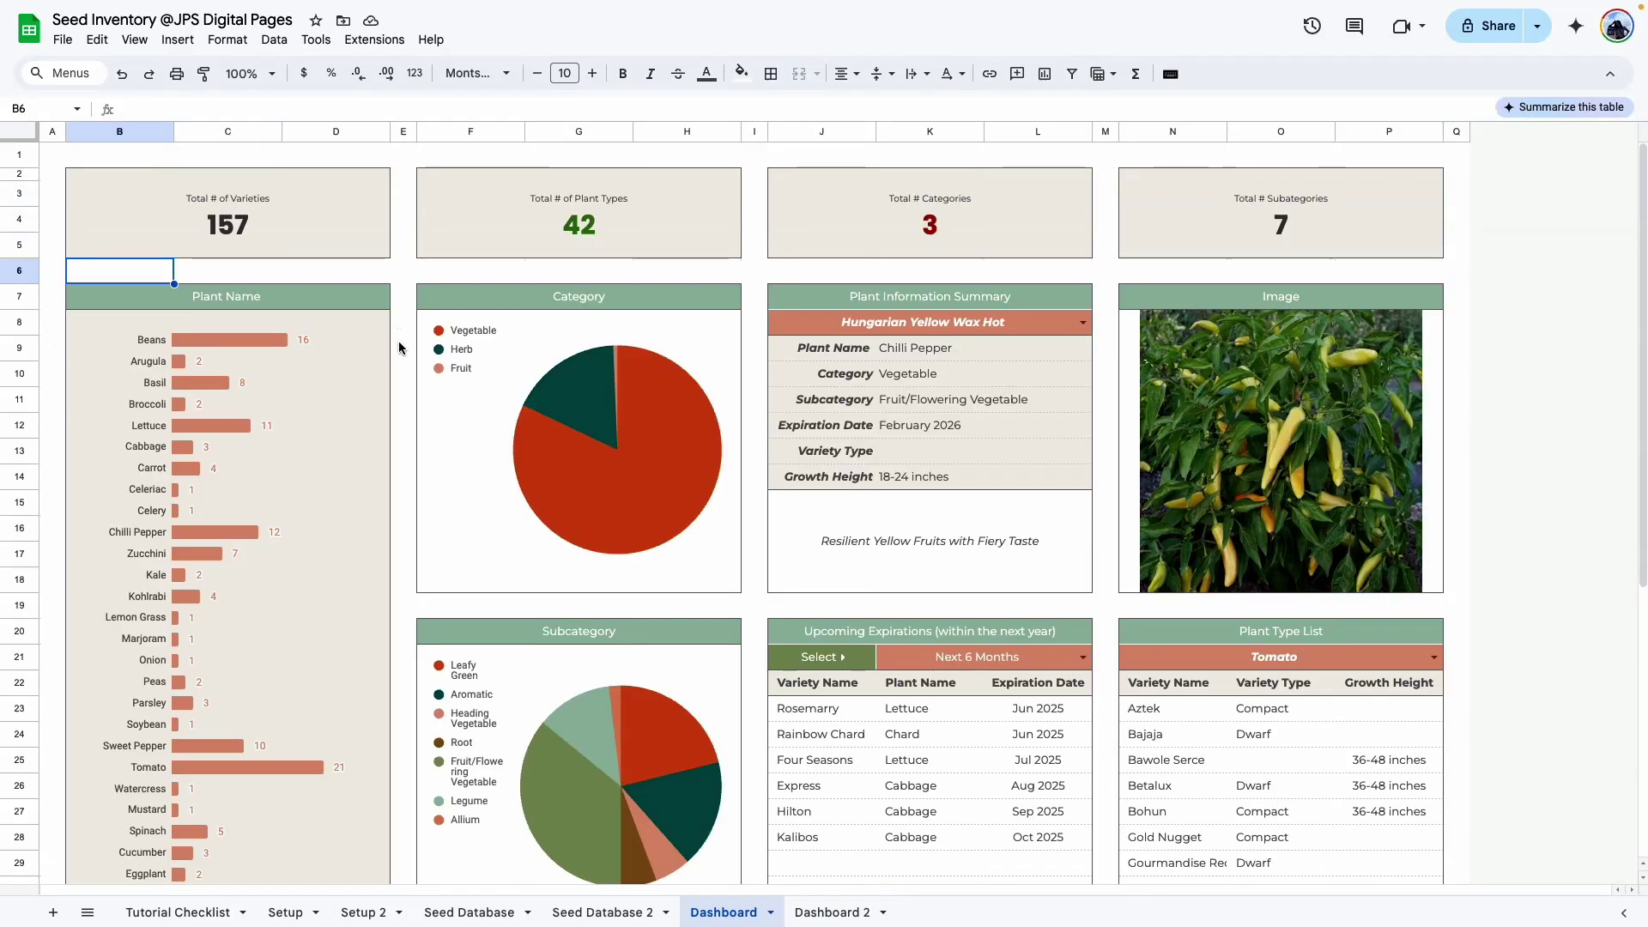
pyautogui.click(399, 347)
pyautogui.scroll(-3, 399, 347)
pyautogui.scroll(3, 399, 347)
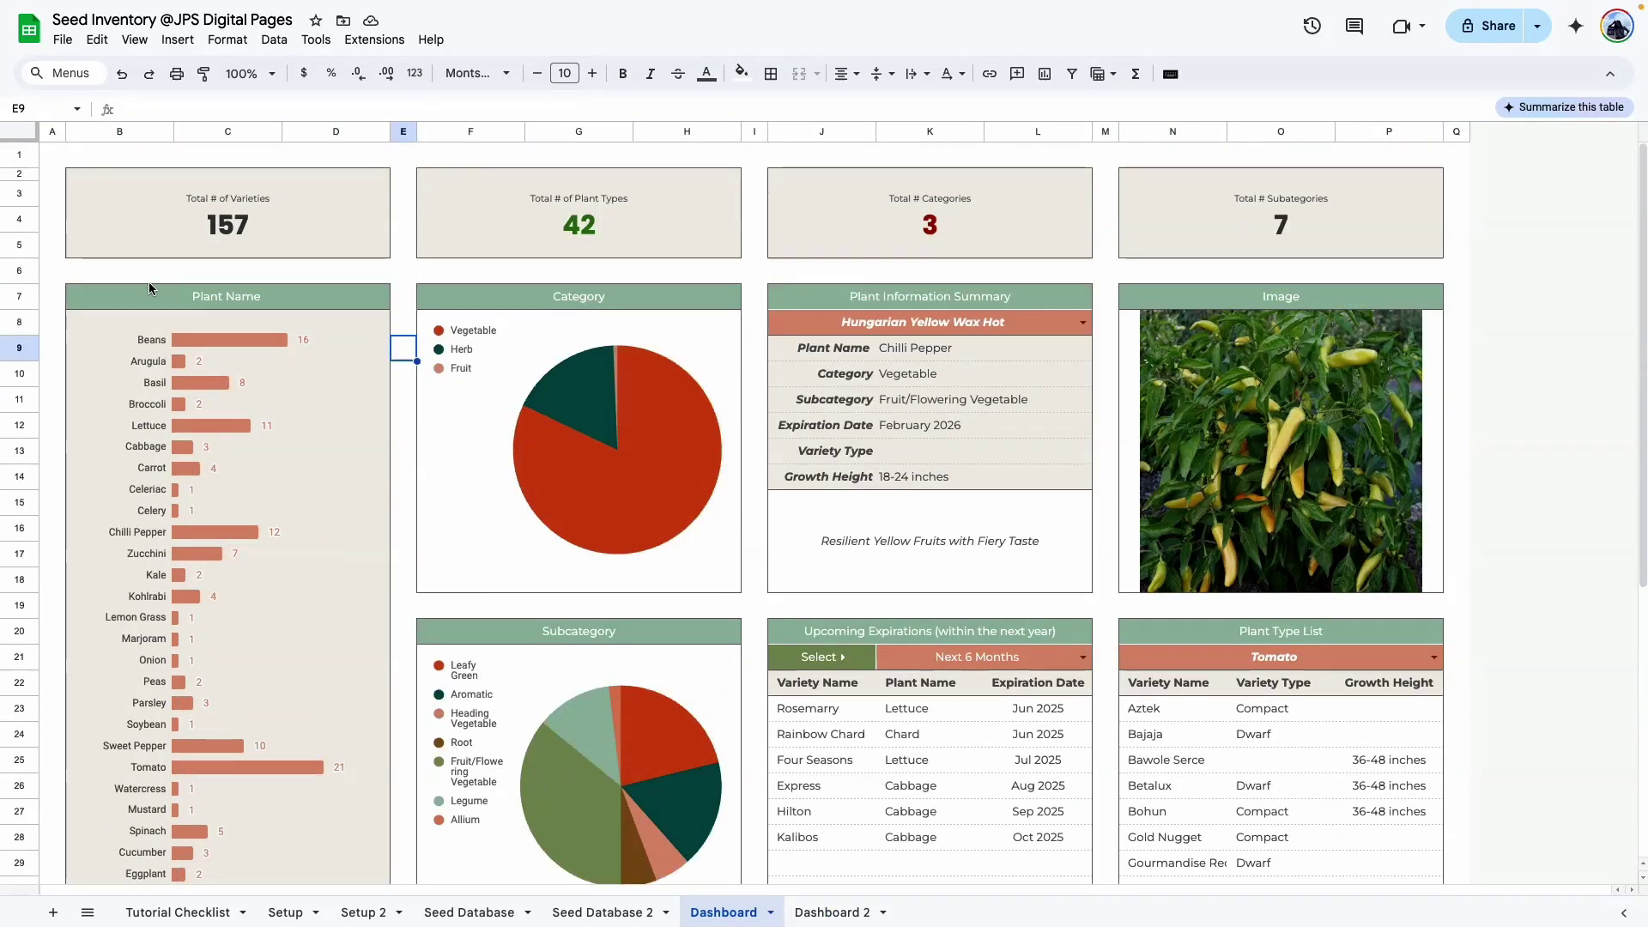
pyautogui.scroll(-5, 136, 623)
pyautogui.scroll(5, 271, 410)
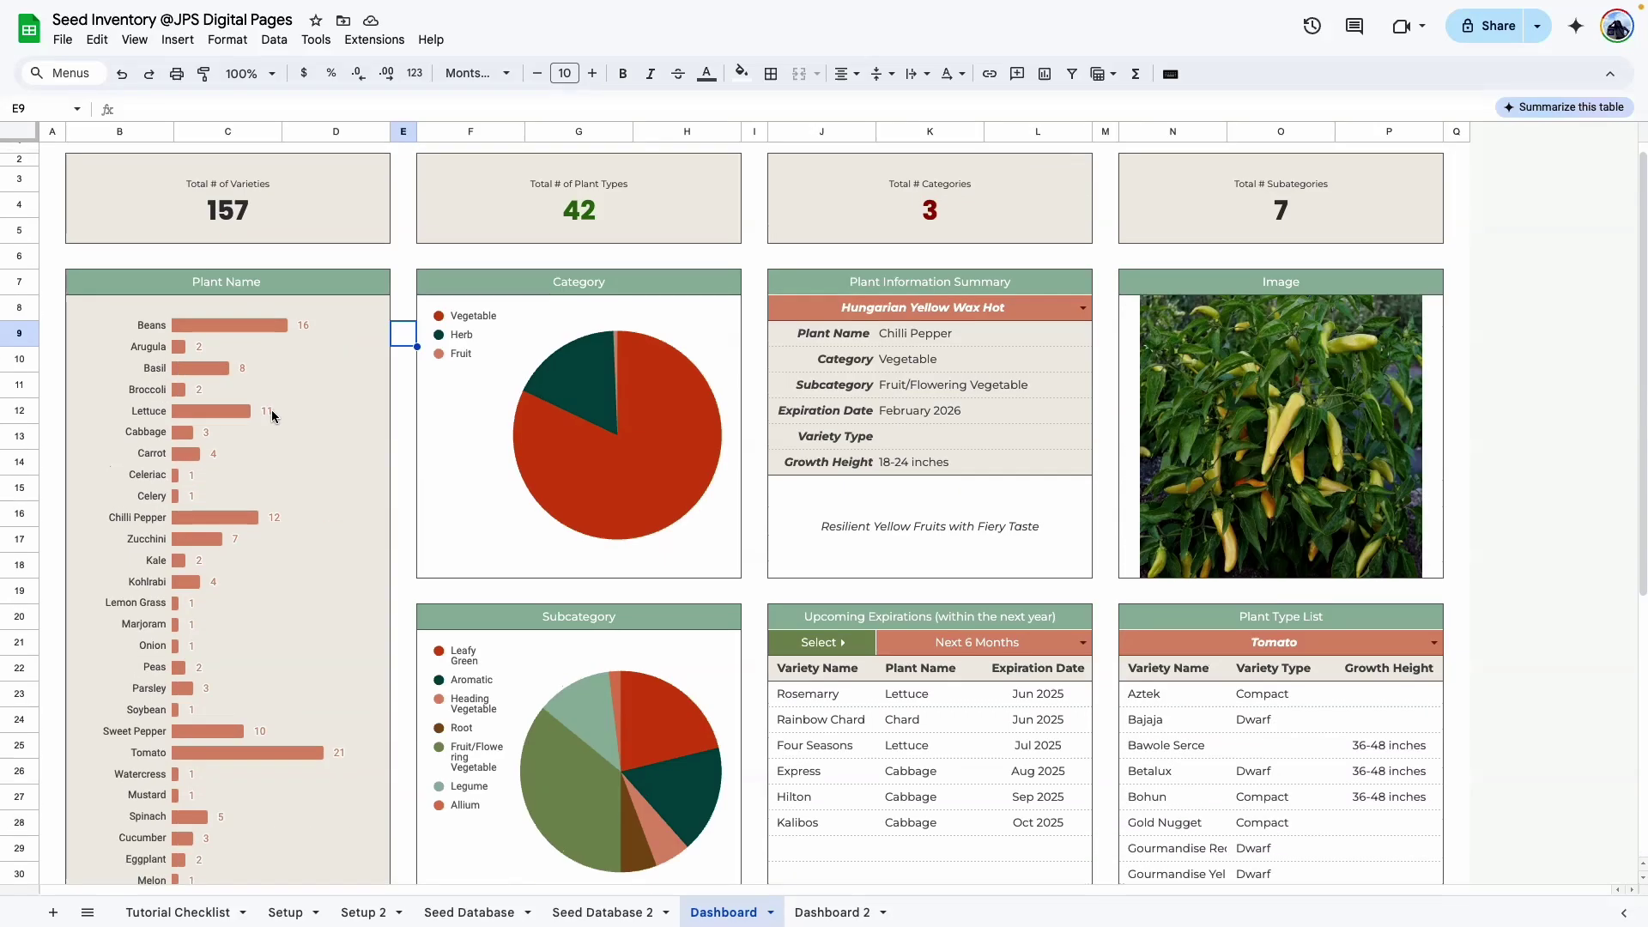
pyautogui.scroll(-5, 269, 423)
pyautogui.scroll(5, 271, 694)
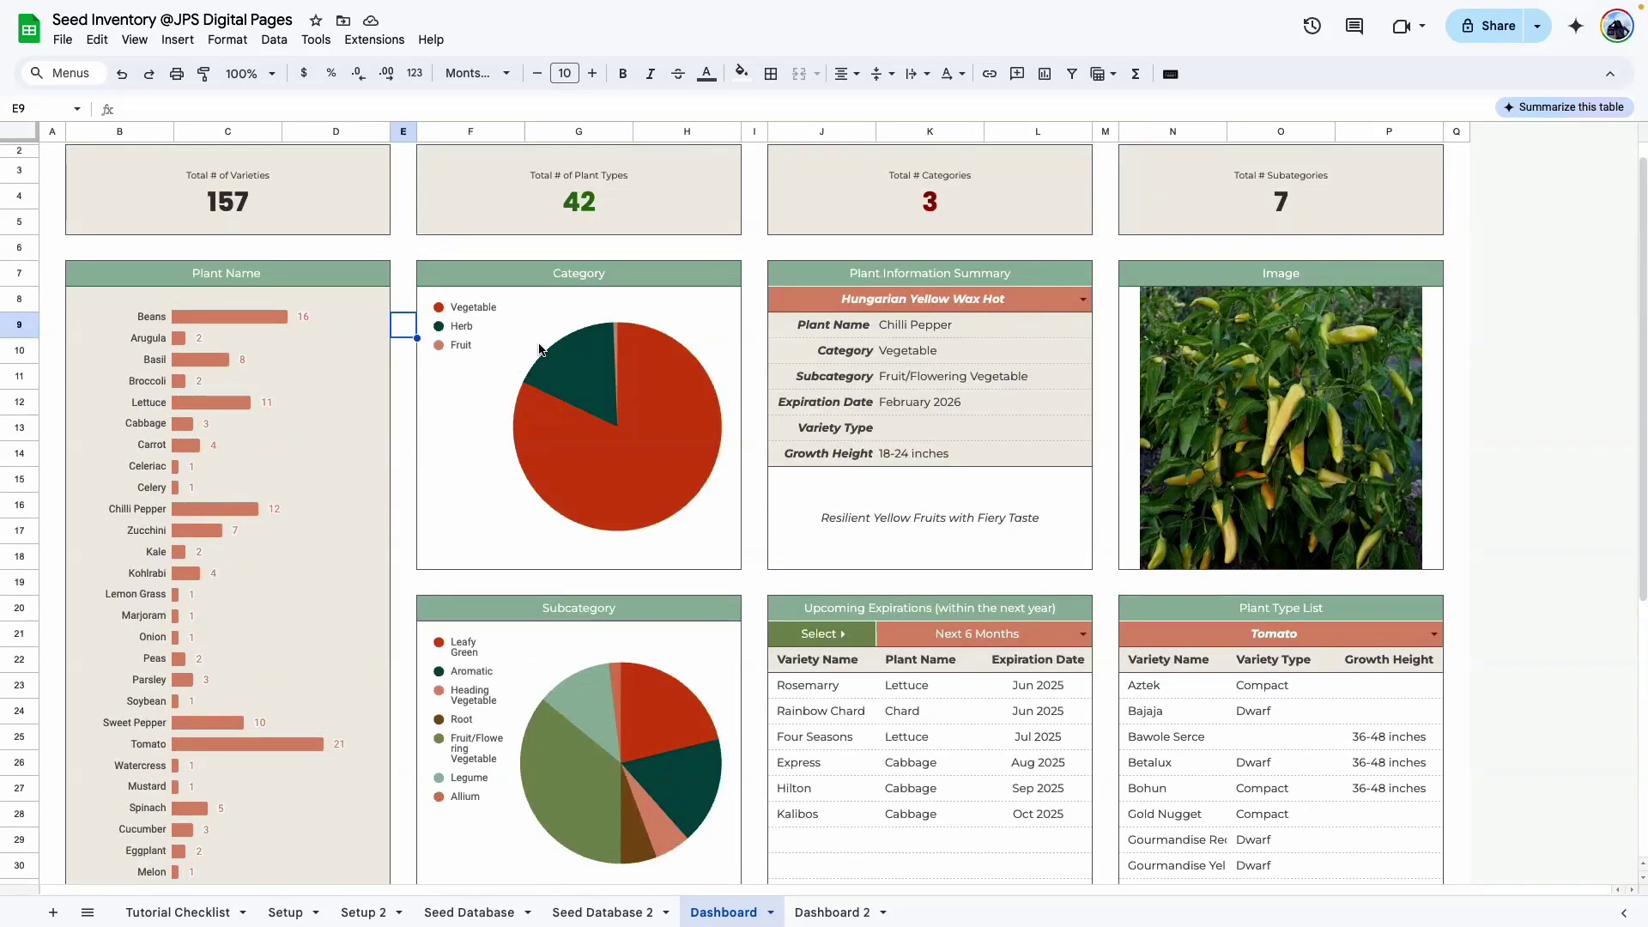
pyautogui.scroll(-5, 506, 633)
pyautogui.scroll(5, 479, 662)
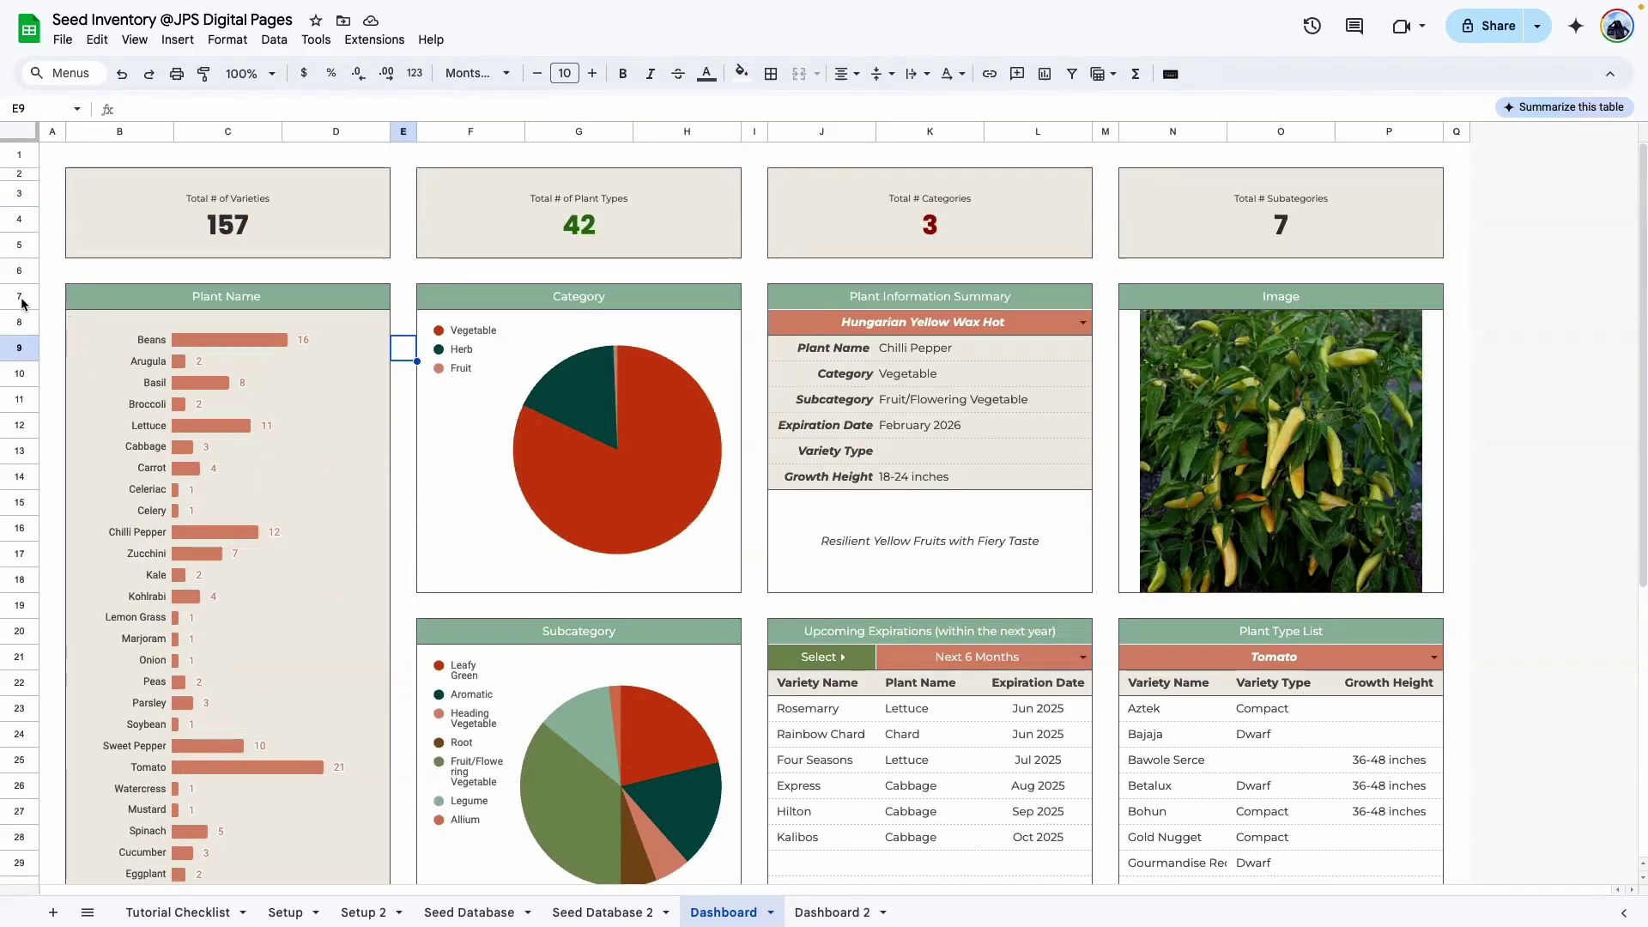
pyautogui.scroll(-5, 687, 735)
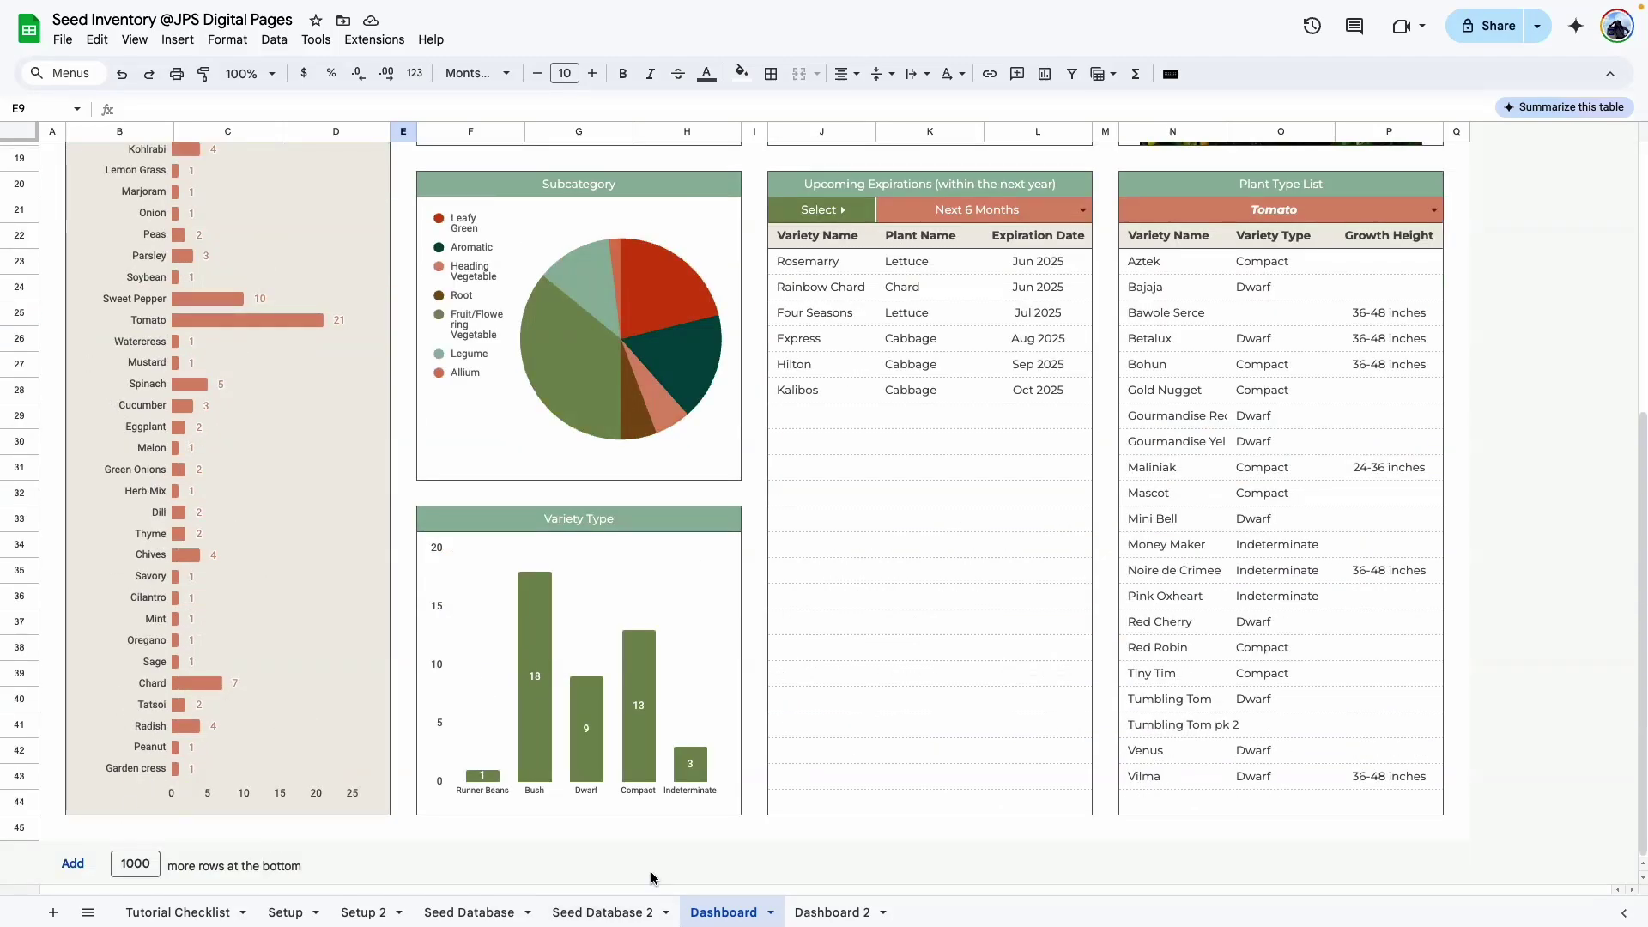
# Add an outer border around B7:D44 in Dashboard 2.
pyautogui.click(824, 910)
pyautogui.moveTo(120, 292); pyautogui.dragTo(360, 801)
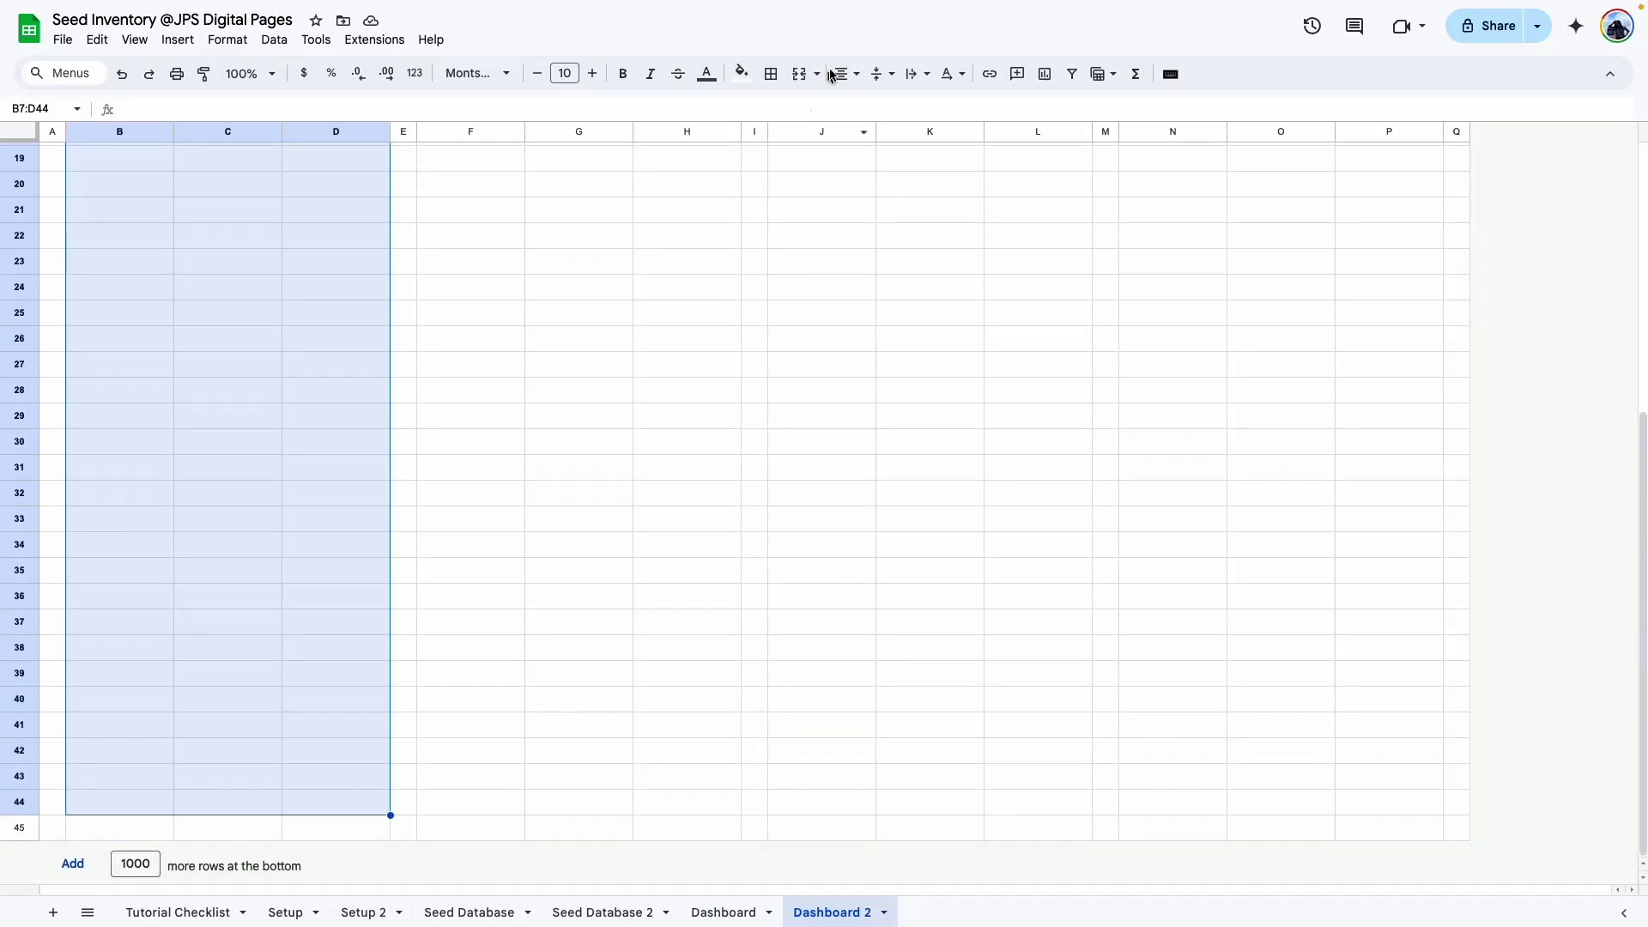
pyautogui.click(773, 75)
pyautogui.click(897, 112)
pyautogui.scroll(5, 537, 333)
pyautogui.click(499, 393)
# Merge B7:D7 into one header cell and outline it with a border.
pyautogui.click(155, 301)
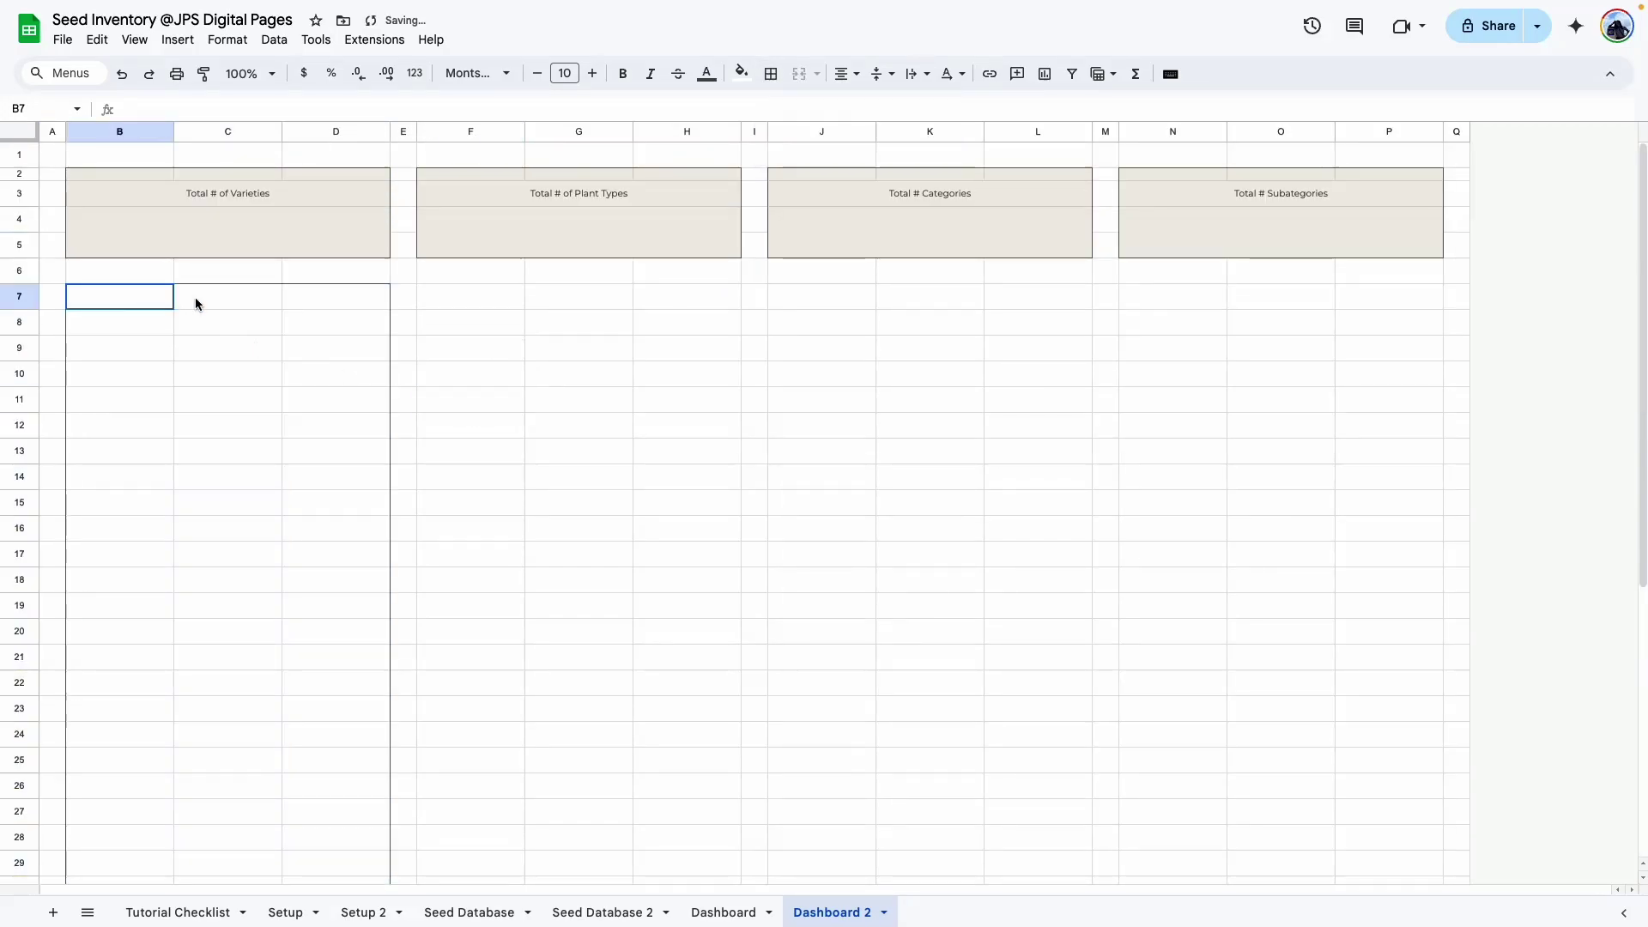
pyautogui.moveTo(196, 304); pyautogui.dragTo(339, 301)
pyautogui.click(800, 74)
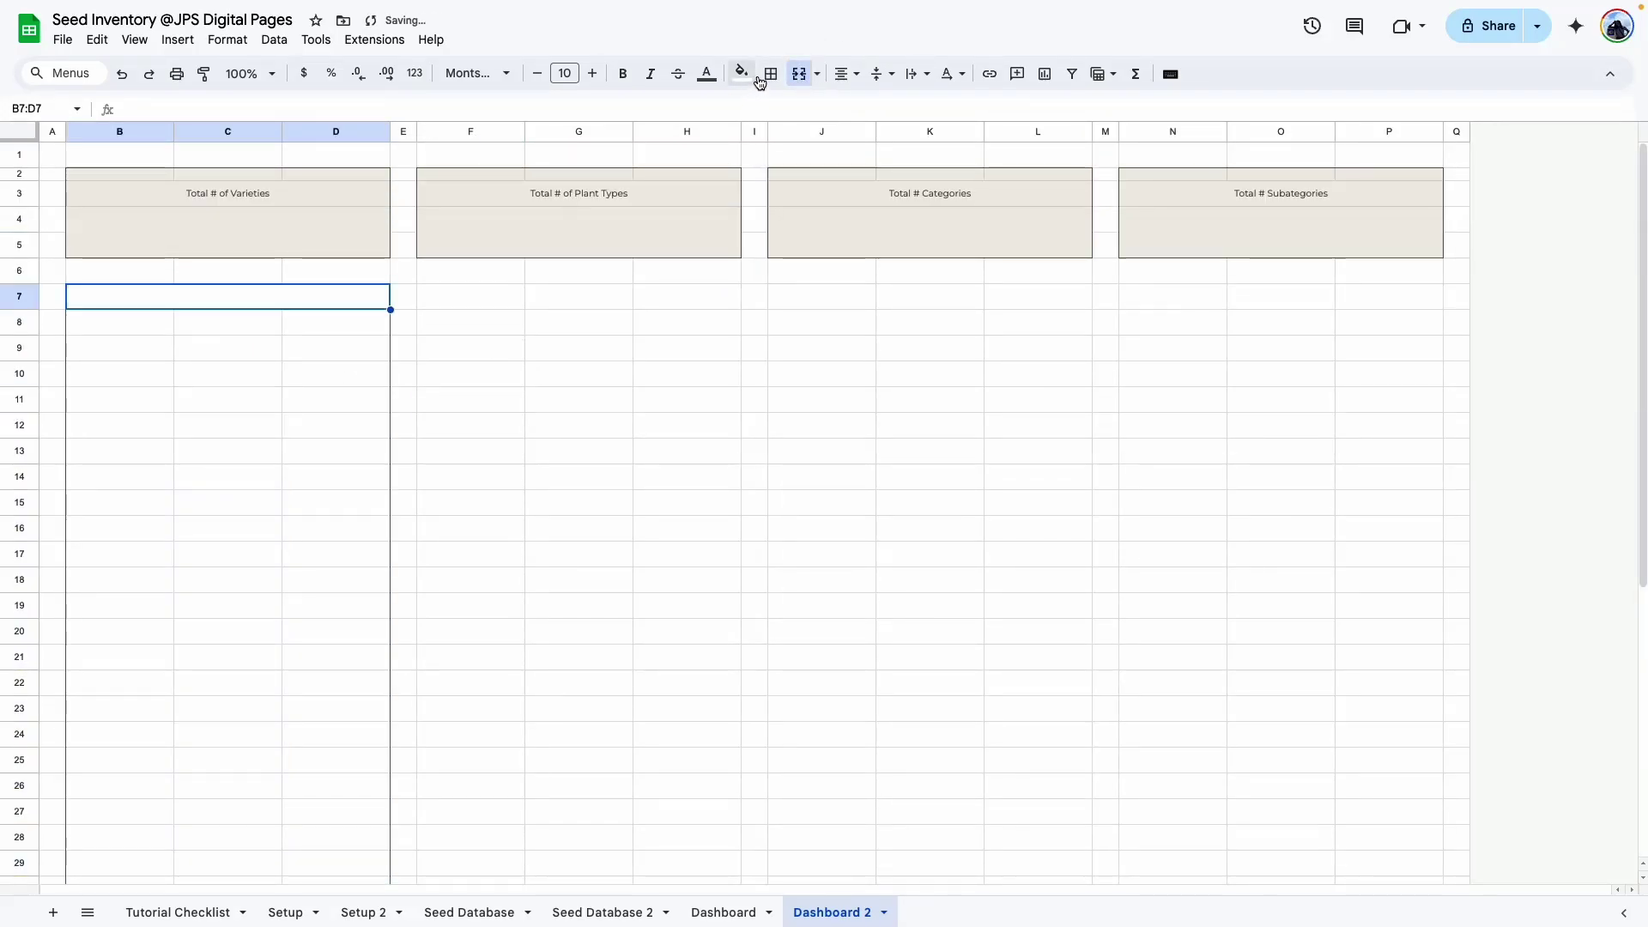
pyautogui.click(771, 74)
pyautogui.click(611, 472)
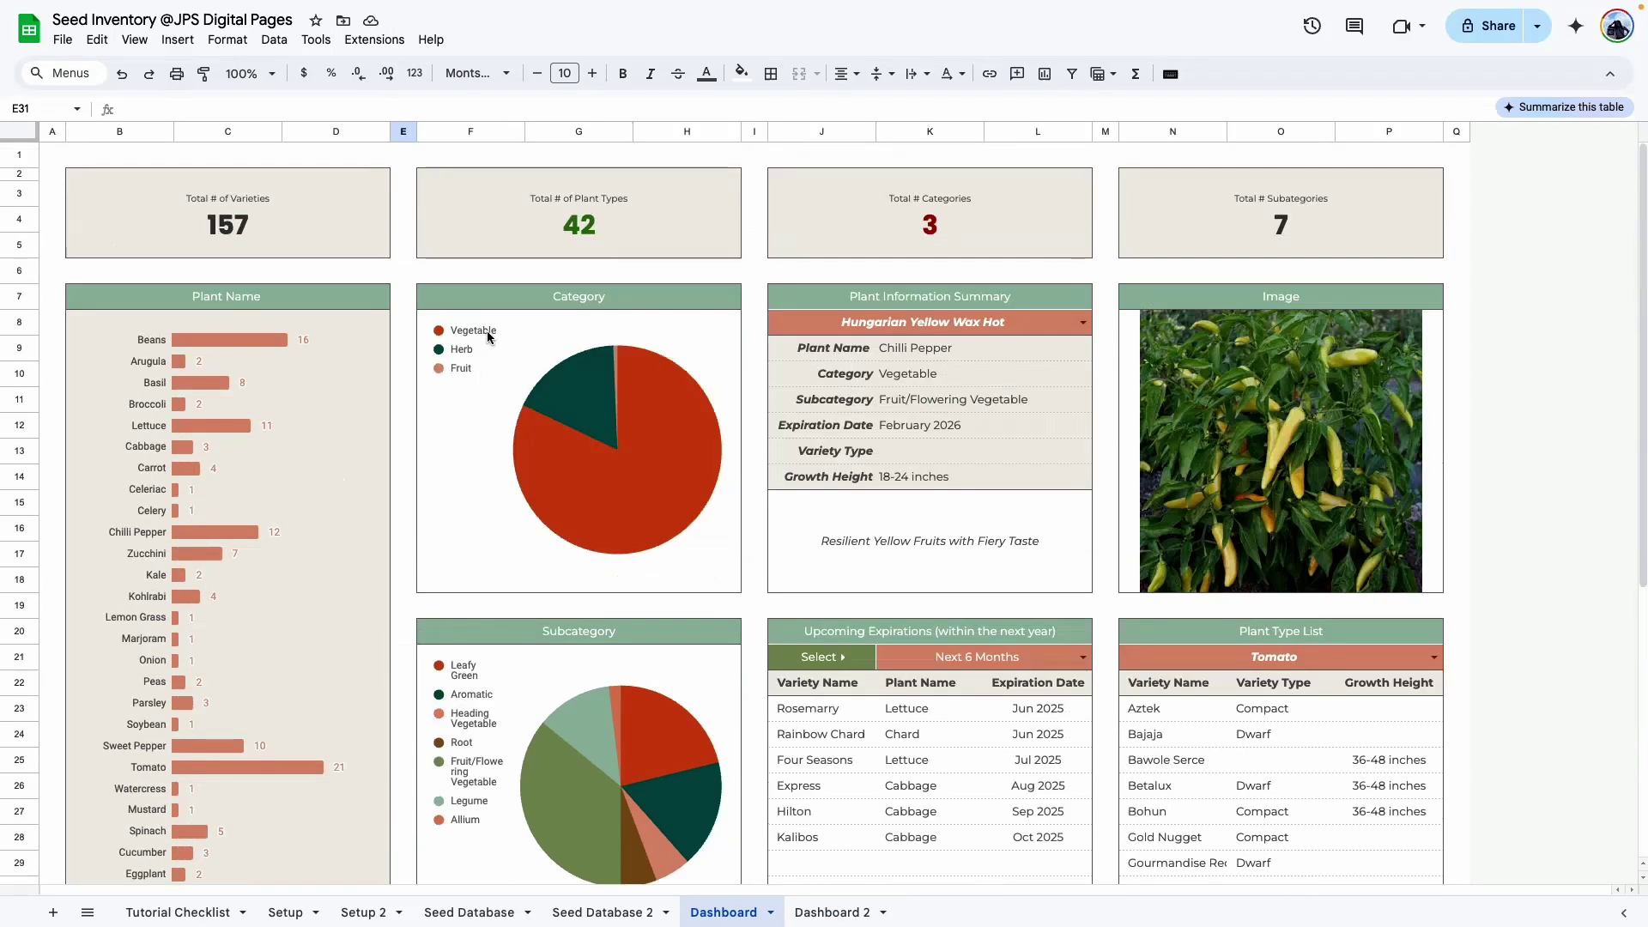
# Check which cell ranges the Category, Subcategory and Variety Type sections occupy on the Dashboard sheet.
pyautogui.click(486, 335)
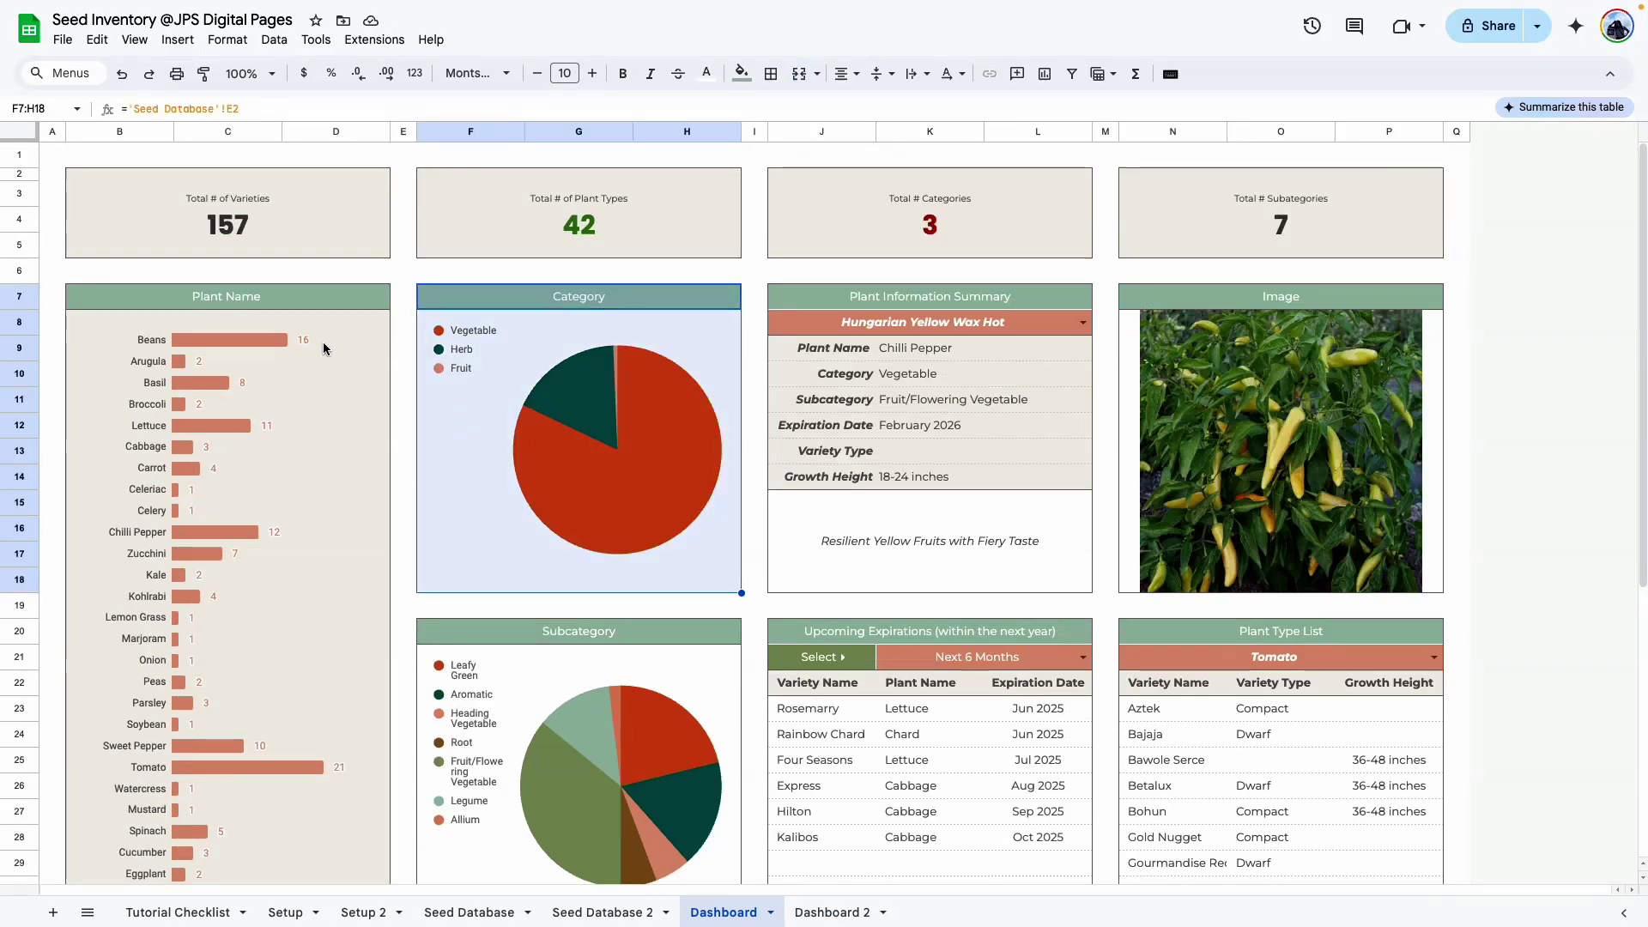
pyautogui.scroll(-3, 465, 595)
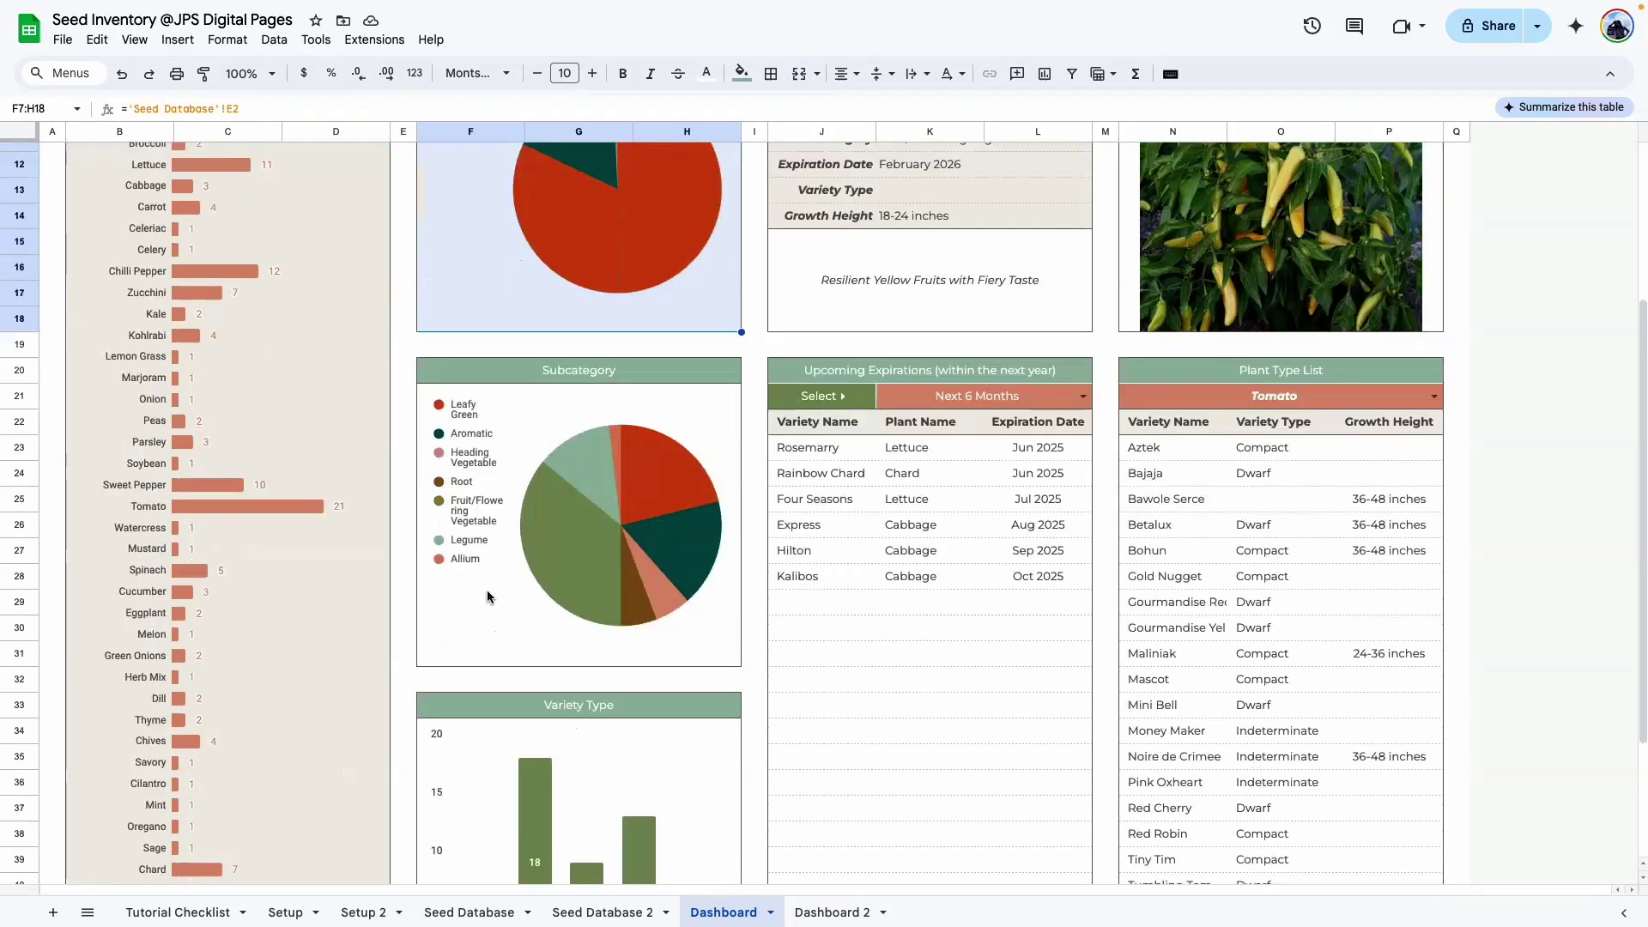
pyautogui.click(489, 369)
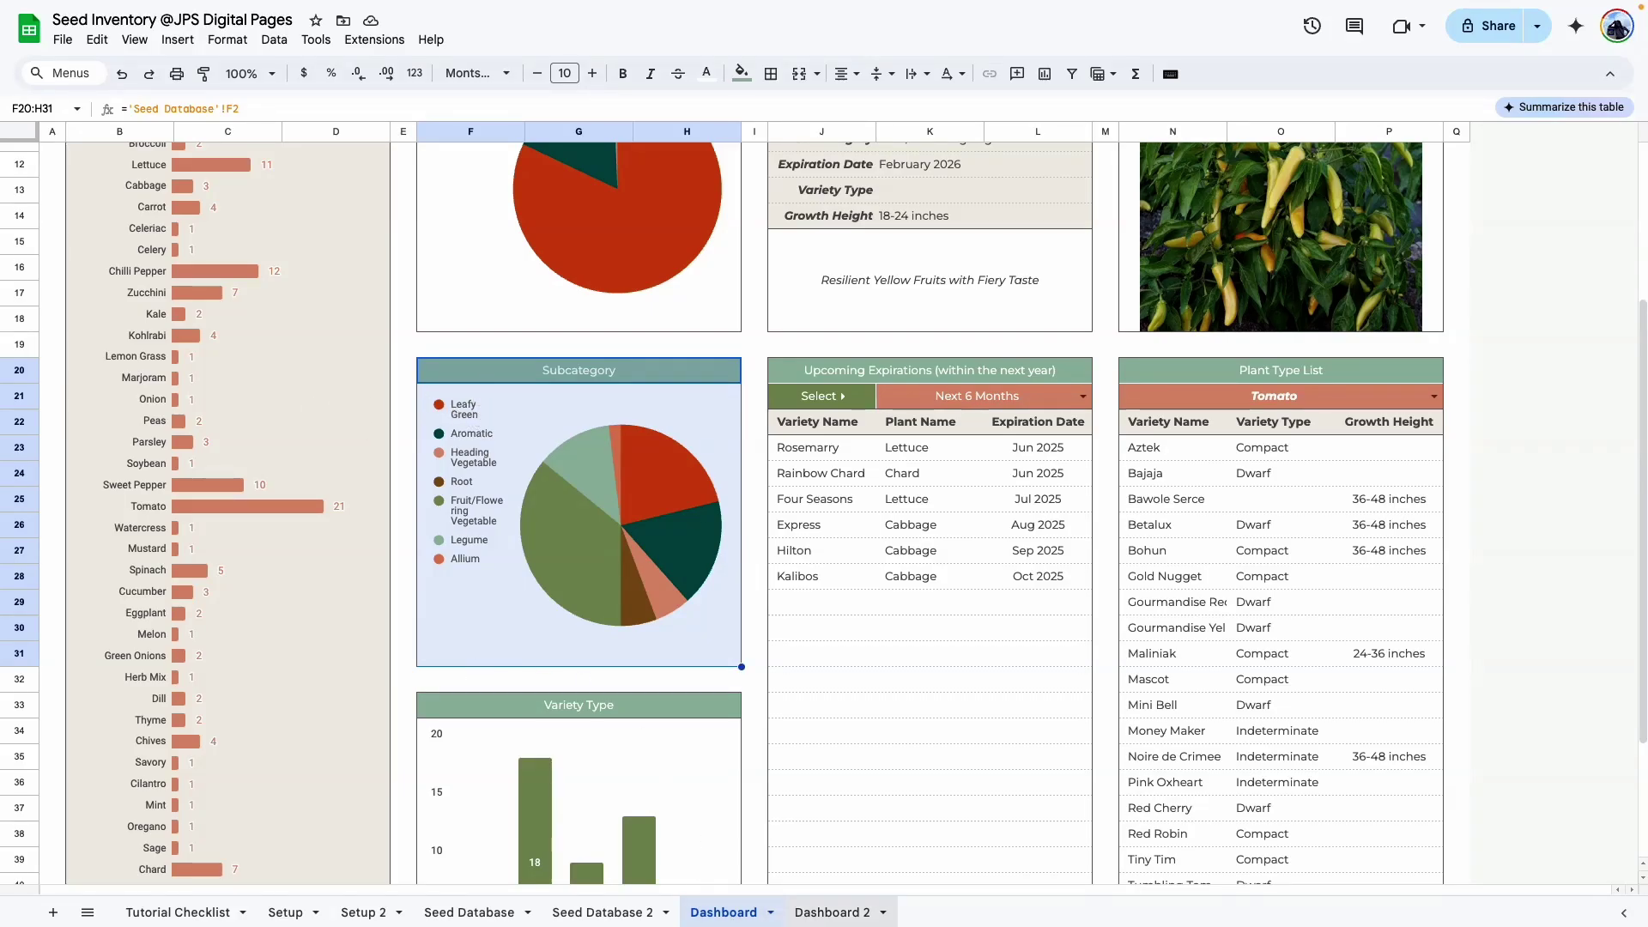
pyautogui.scroll(-2, 541, 708)
pyautogui.click(541, 708)
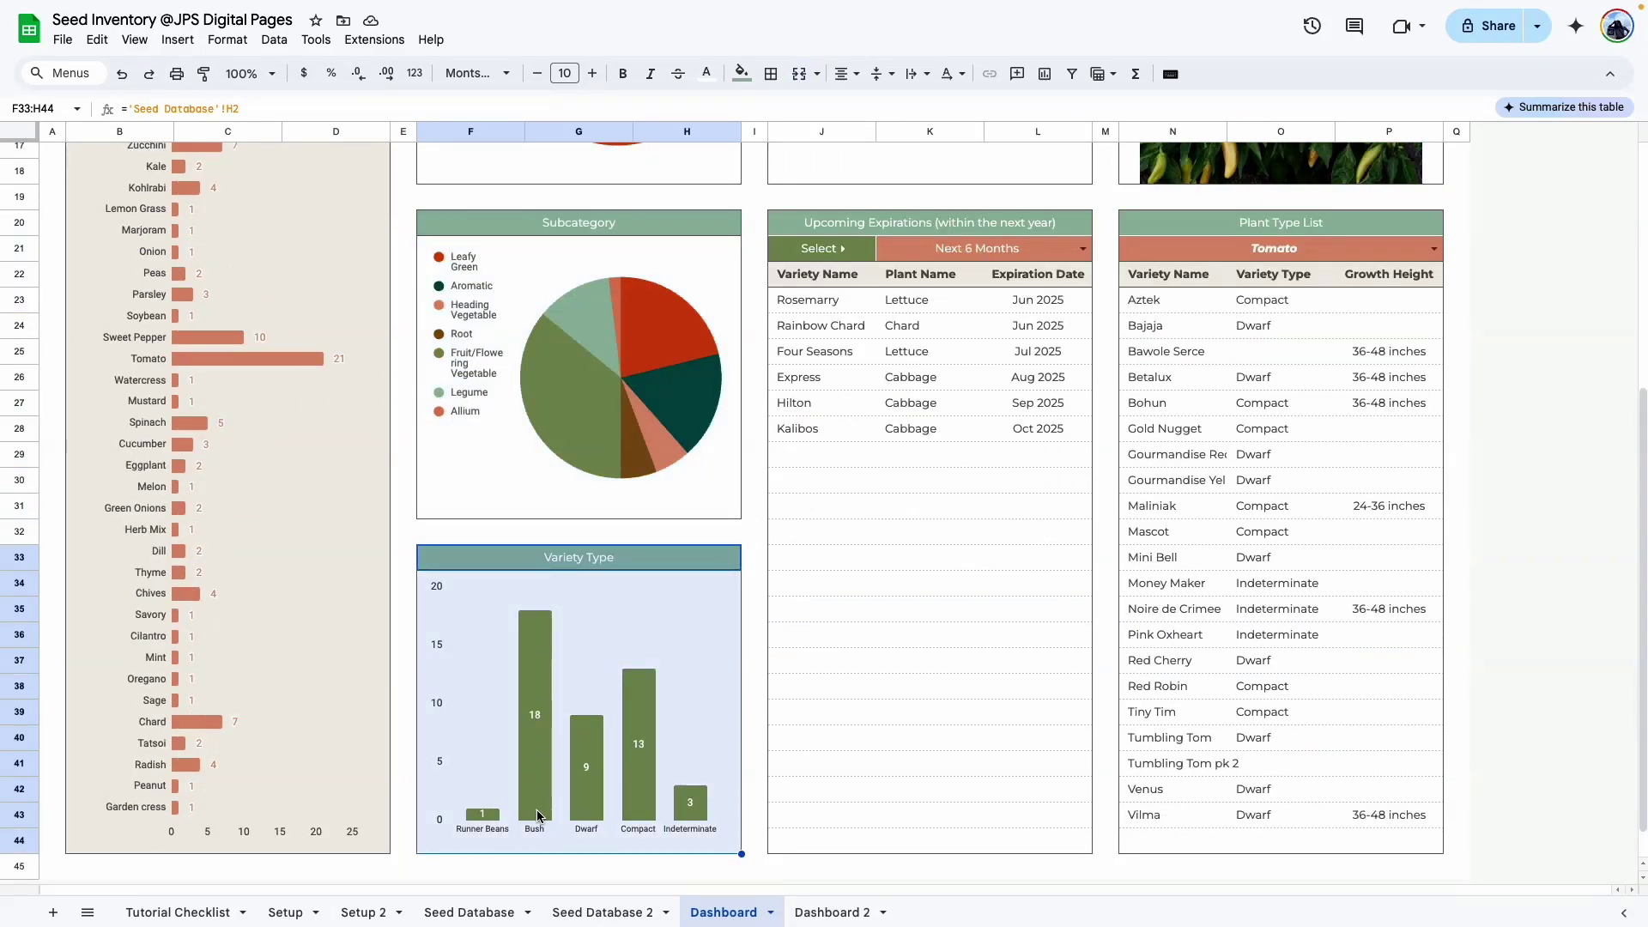
pyautogui.scroll(5, 552, 673)
pyautogui.click(519, 306)
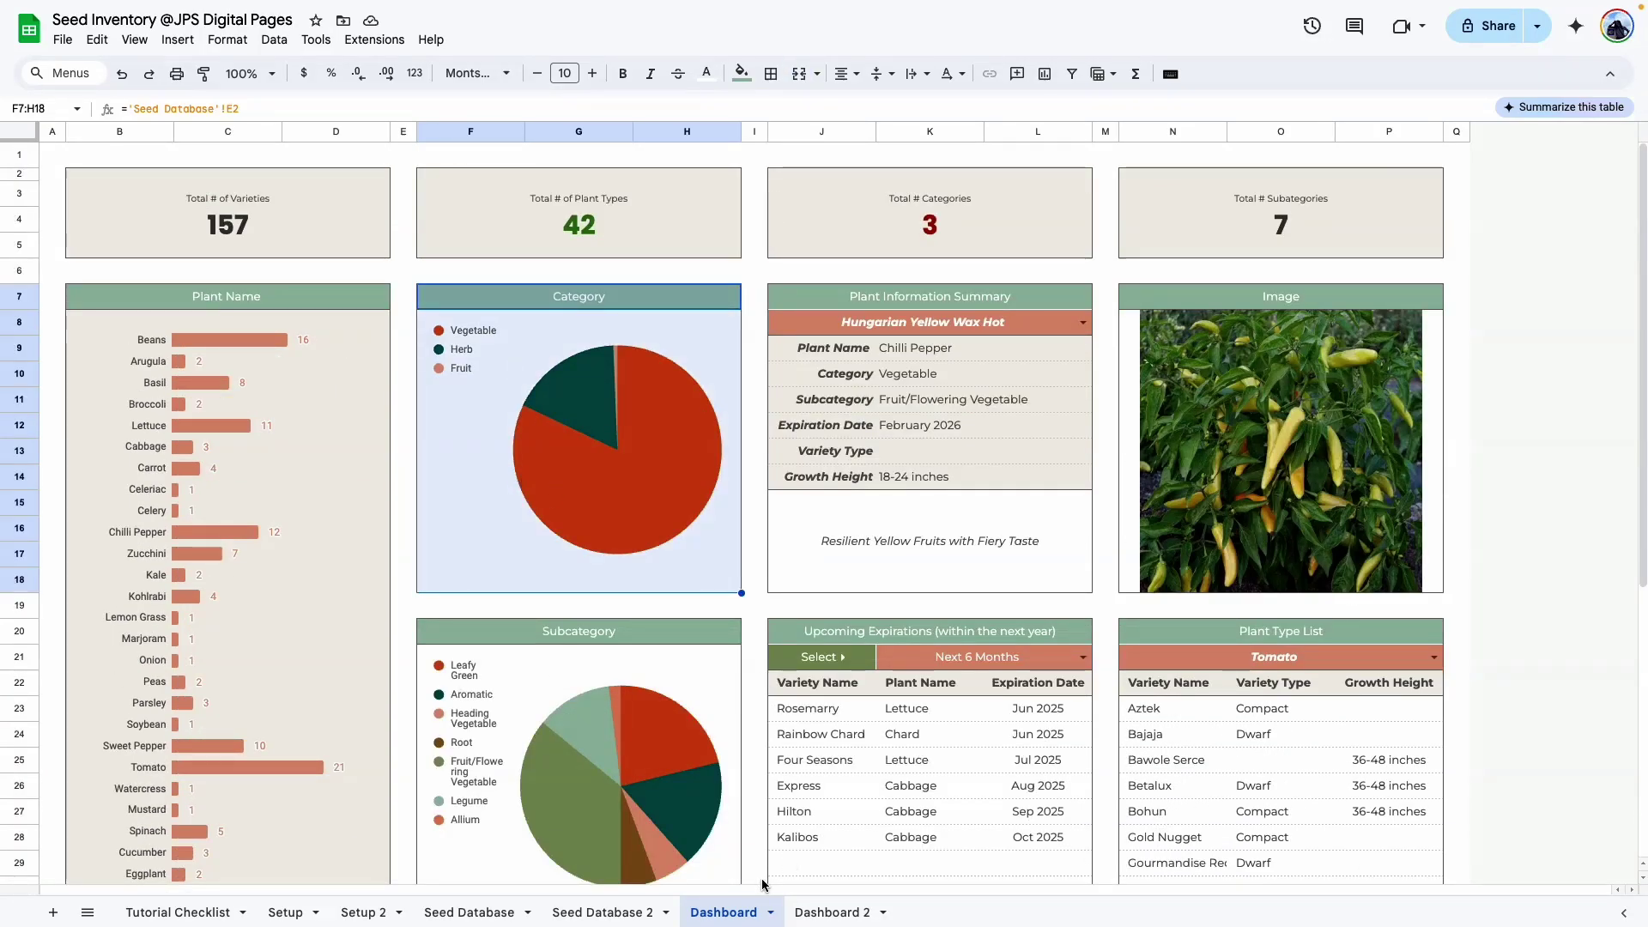
# Merge F7:H7 in Dashboard 2 into a header cell and give it an outer border.
pyautogui.click(832, 911)
pyautogui.click(797, 74)
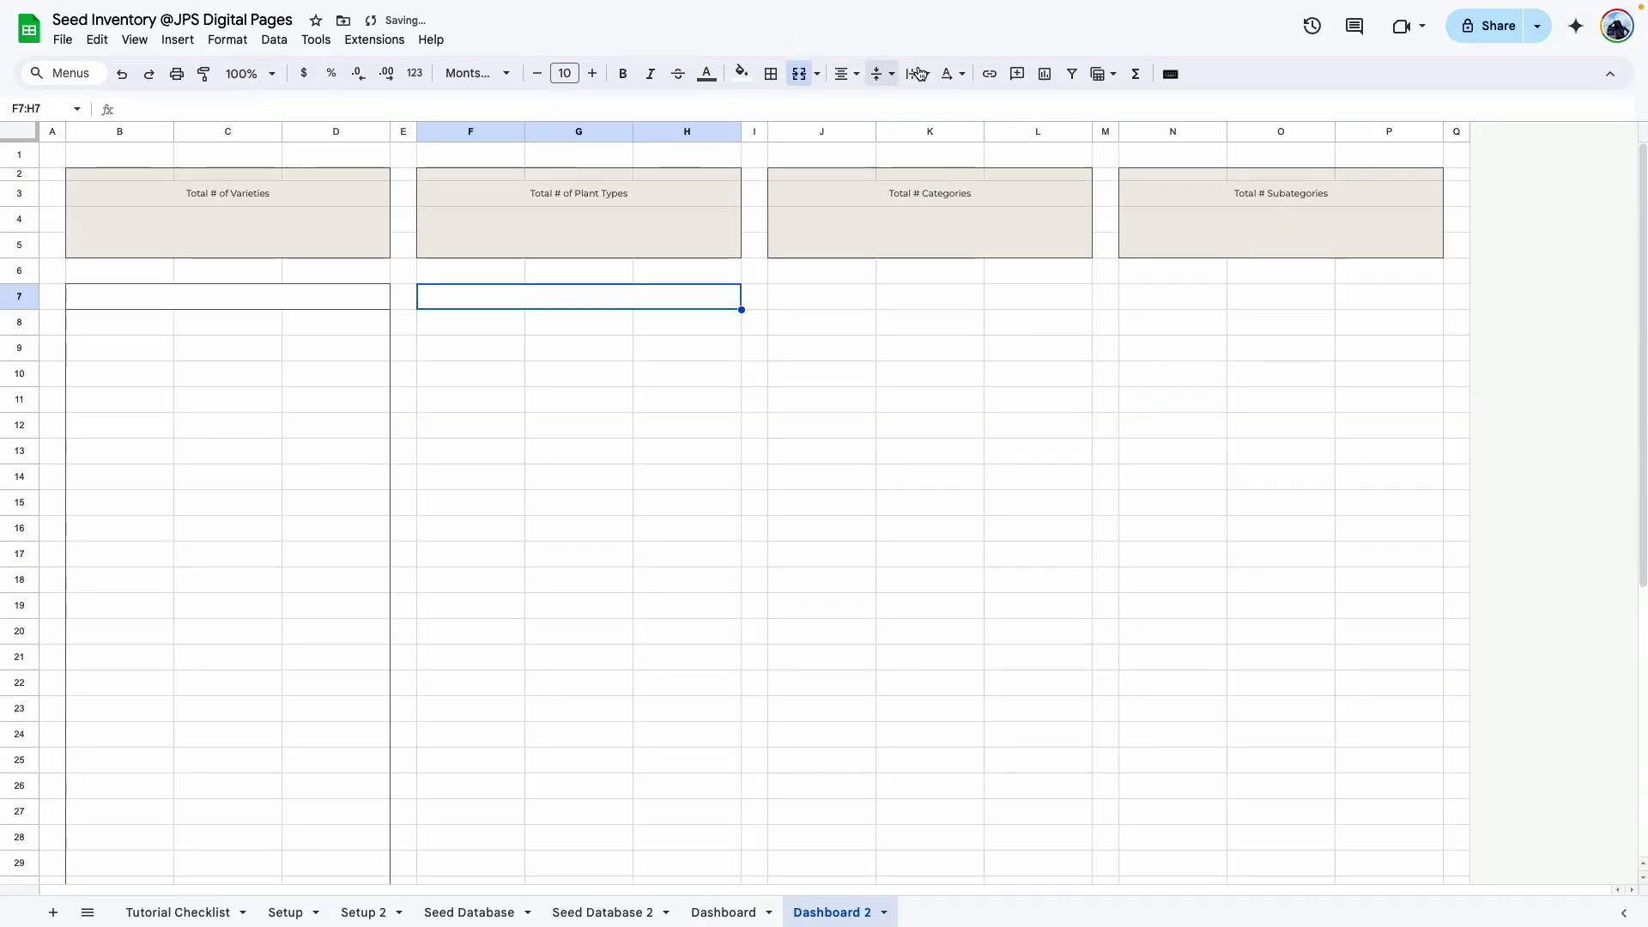
pyautogui.click(771, 73)
pyautogui.click(894, 111)
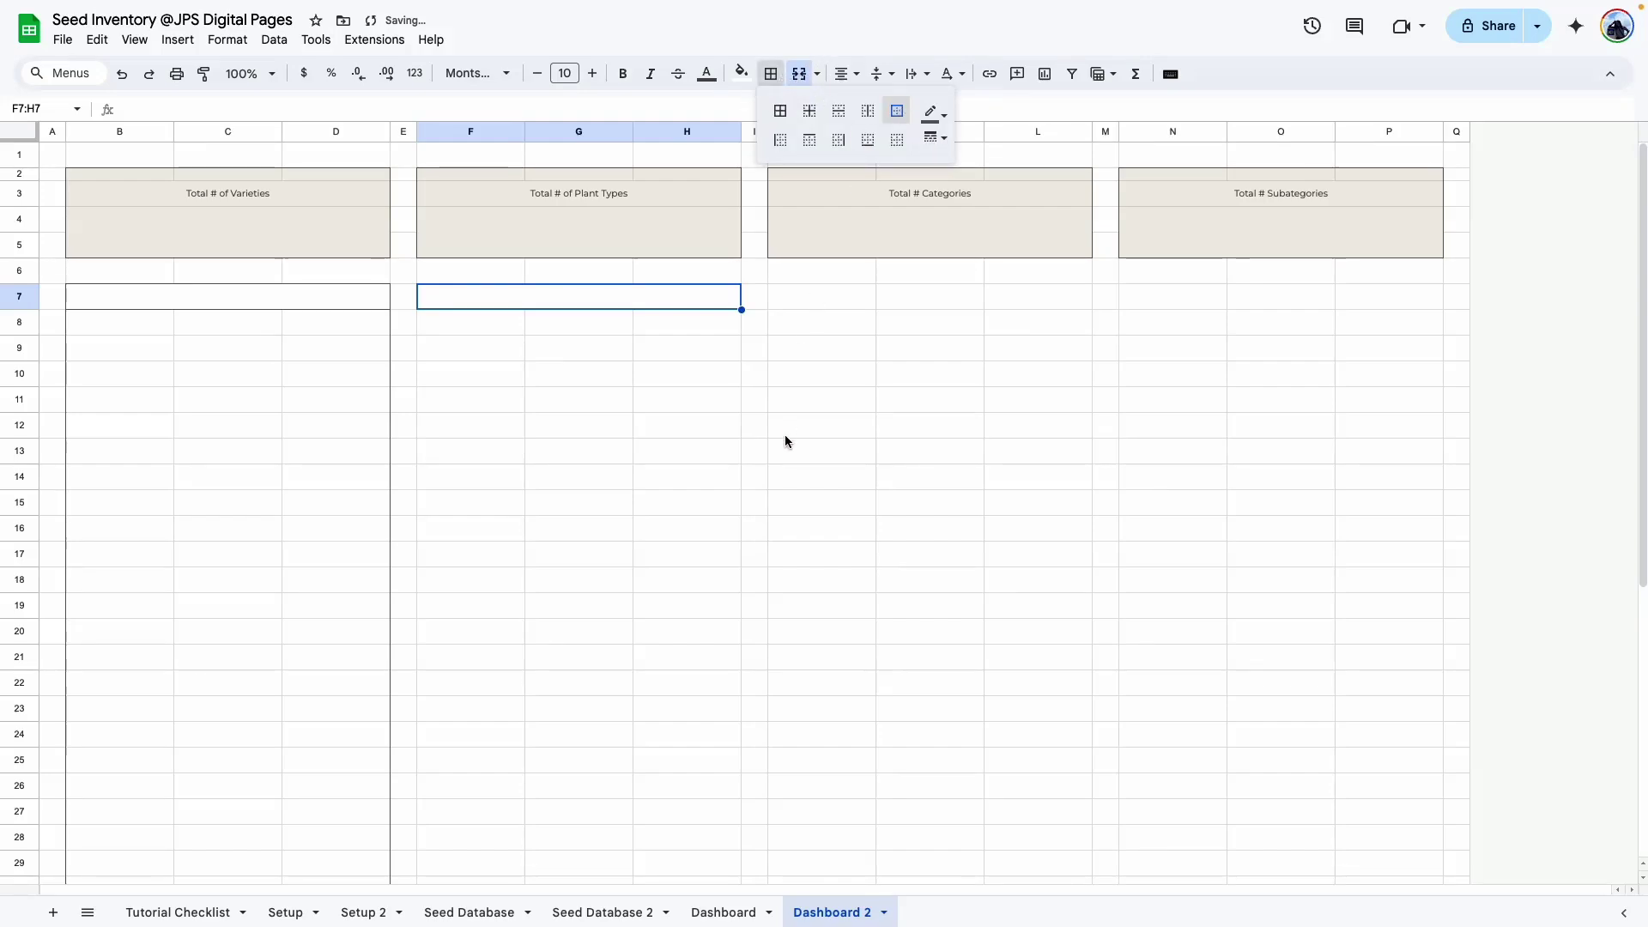
pyautogui.click(785, 420)
# Add an outer border around the section F7:H18.
pyautogui.click(457, 322)
pyautogui.moveTo(456, 295); pyautogui.dragTo(657, 582)
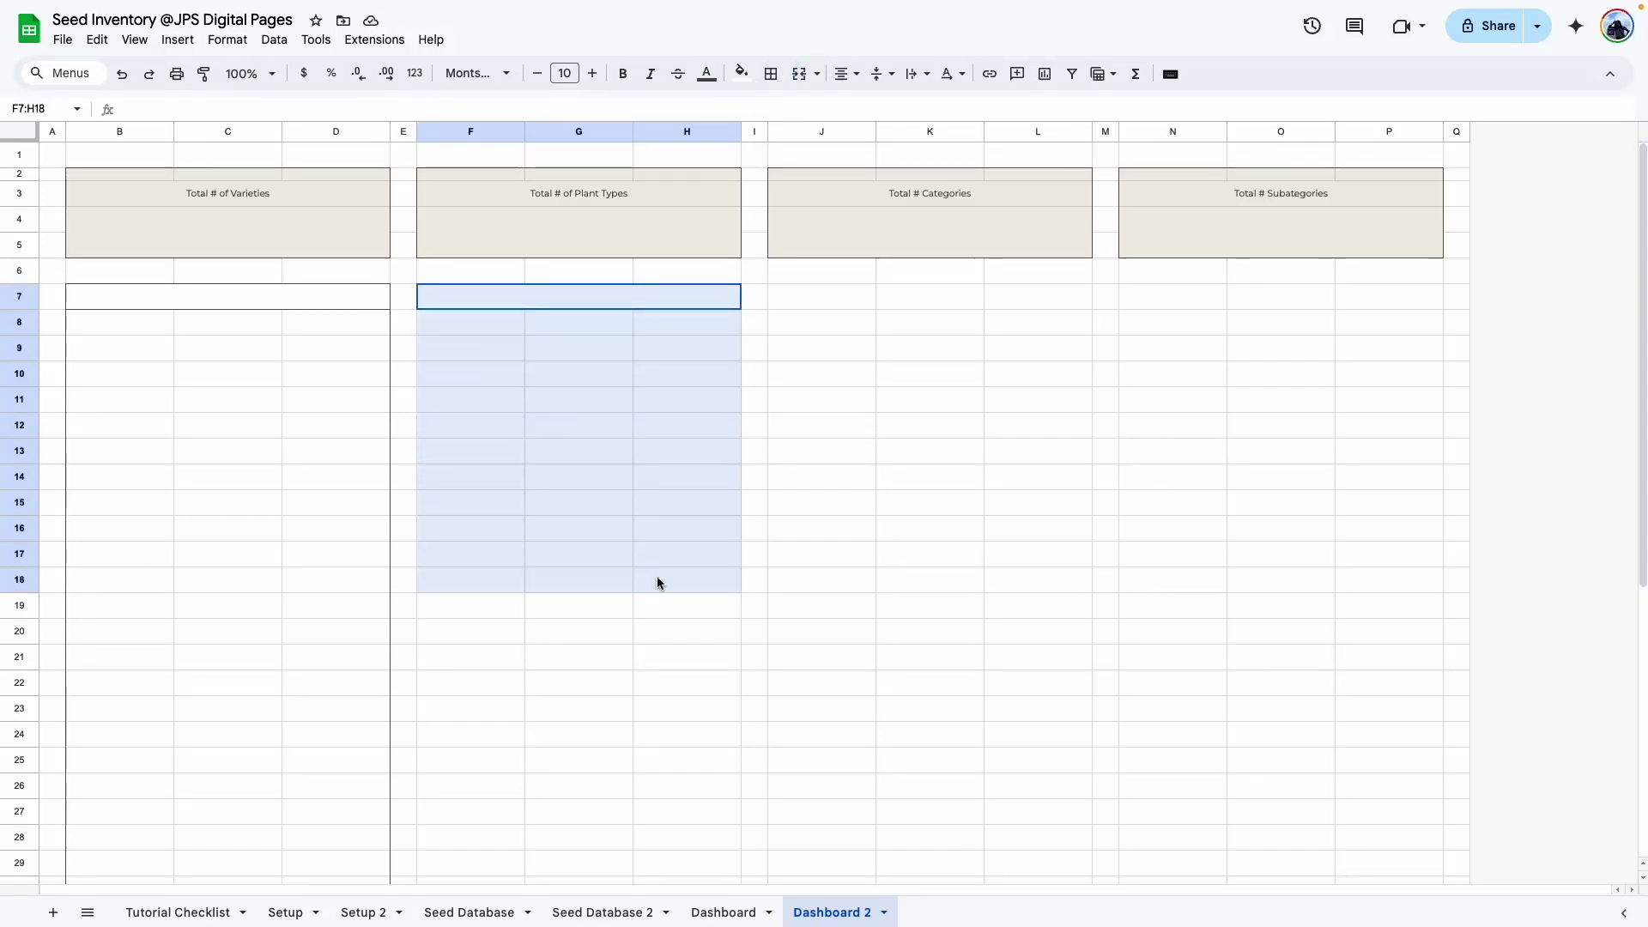
pyautogui.click(770, 74)
pyautogui.click(895, 110)
pyautogui.click(887, 445)
# Paint the format of F7:H18 onto the section areas starting at F20 and F33.
pyautogui.moveTo(460, 302); pyautogui.dragTo(645, 579)
pyautogui.click(204, 74)
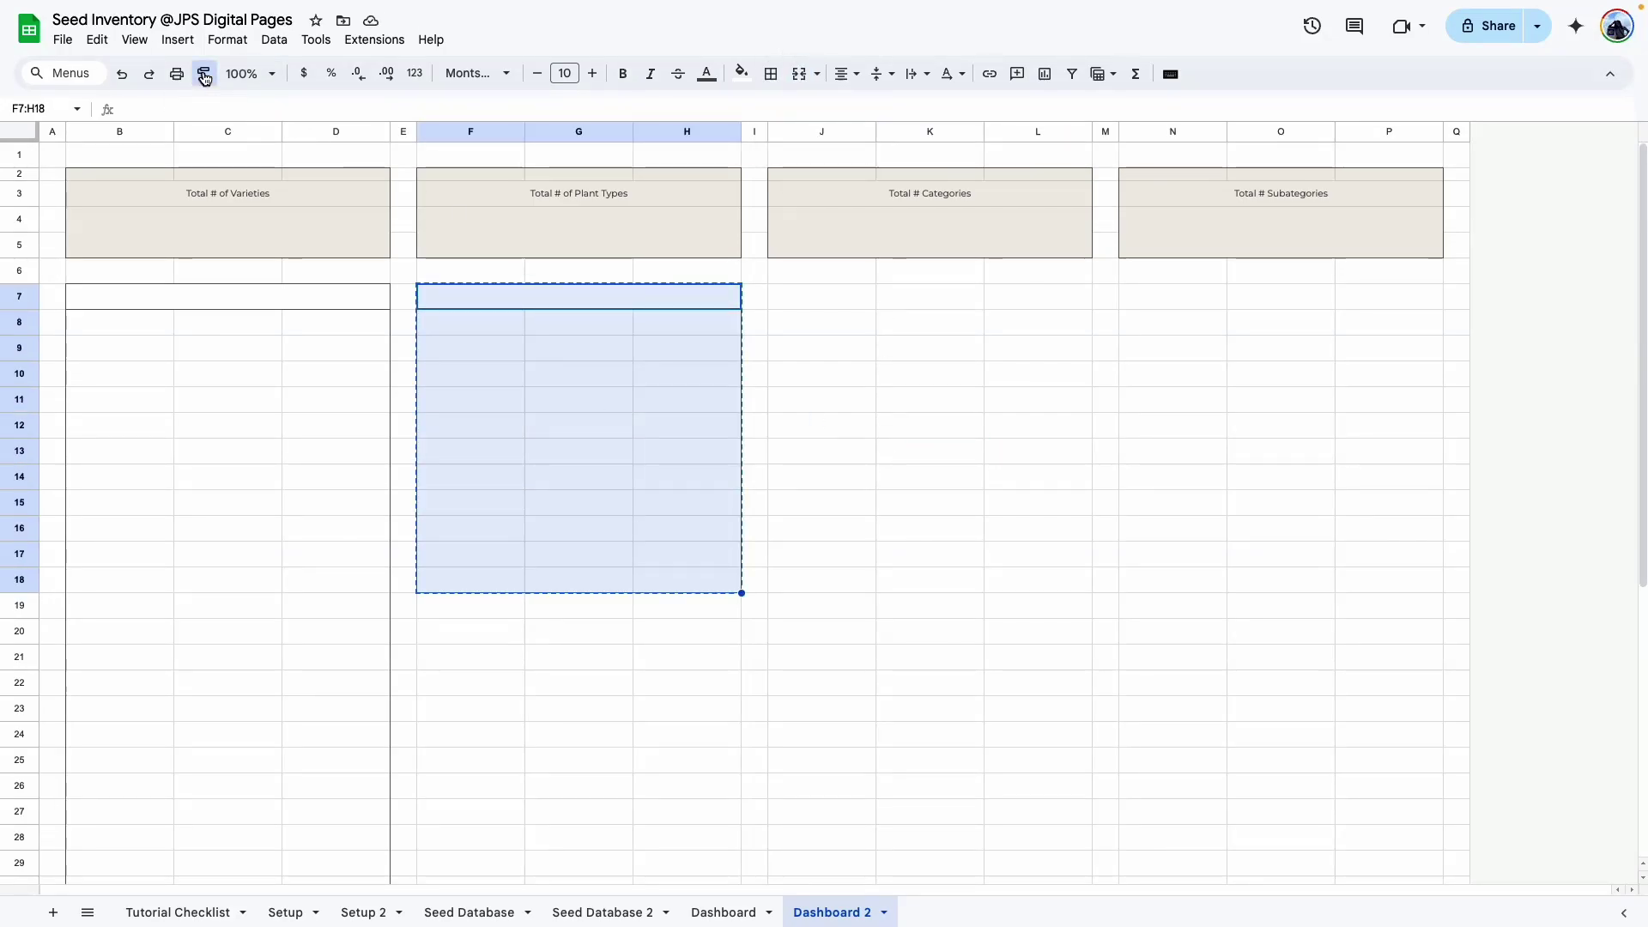
pyautogui.scroll(-2, 435, 532)
pyautogui.click(419, 489)
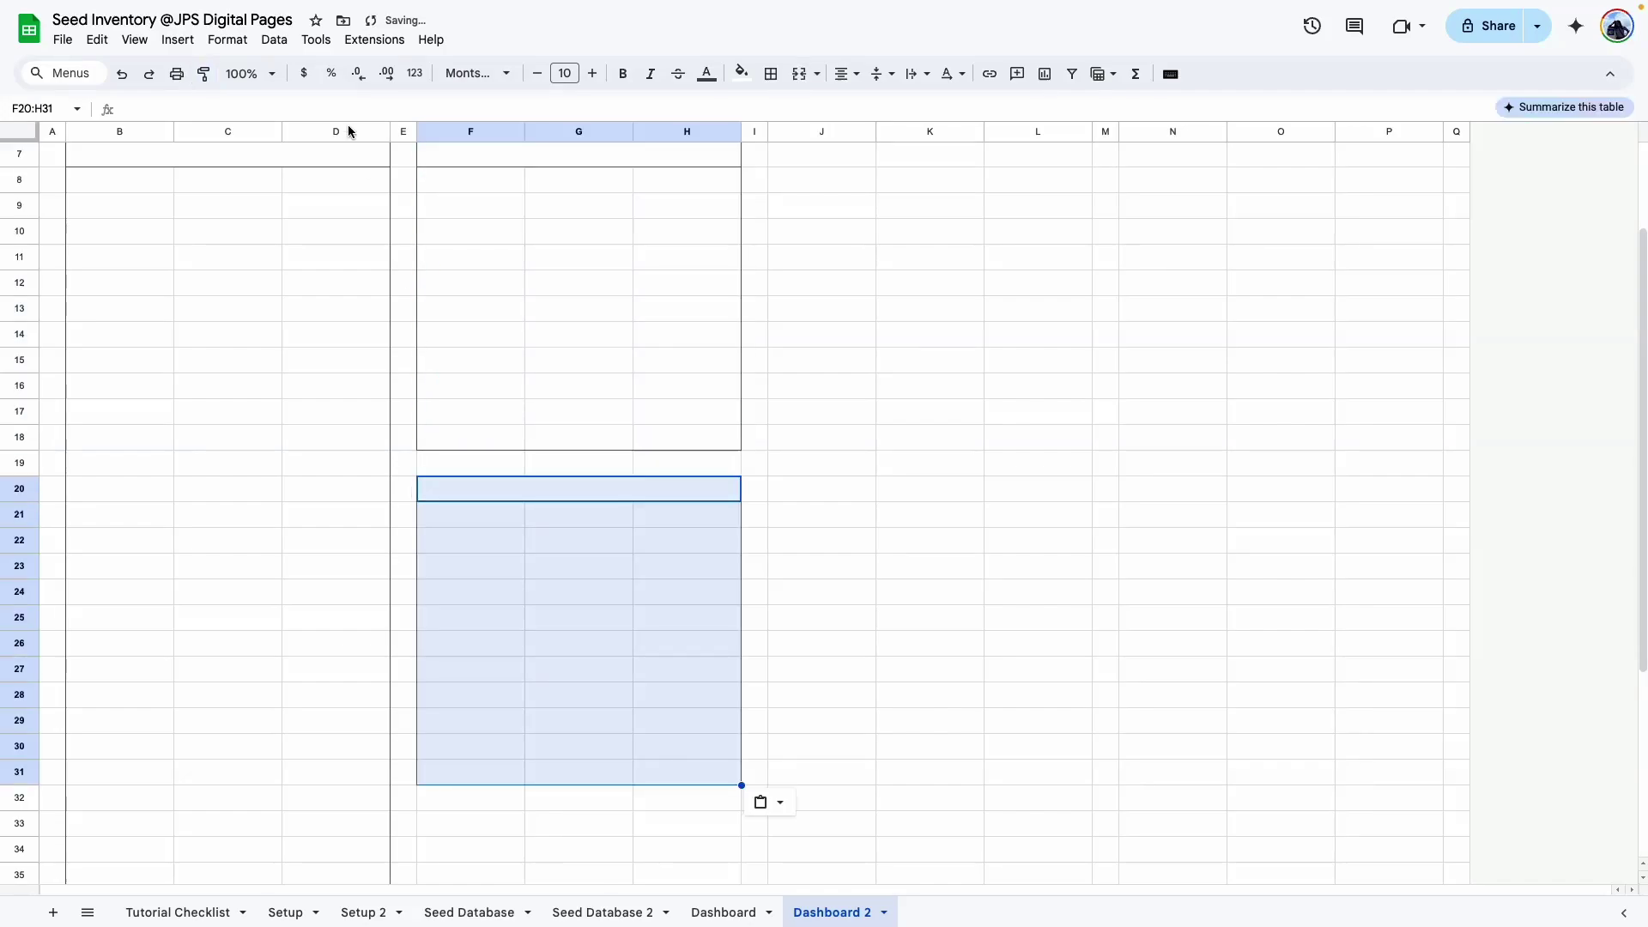
pyautogui.click(204, 75)
pyautogui.scroll(-4, 435, 656)
pyautogui.click(435, 521)
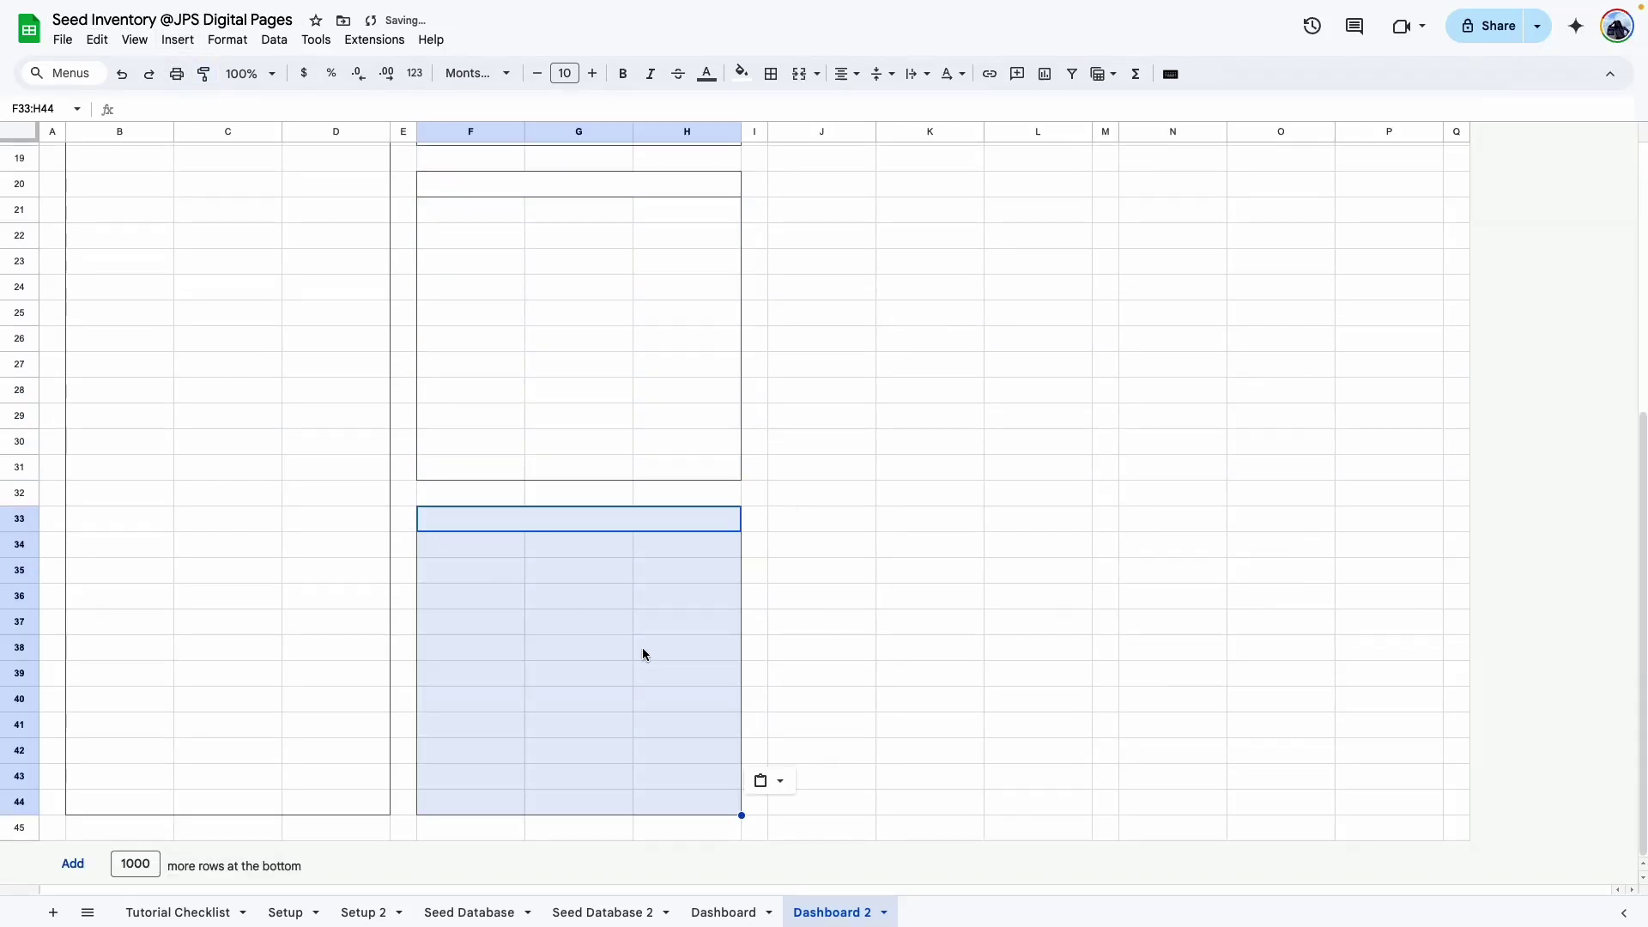
pyautogui.click(901, 698)
pyautogui.scroll(6, 393, 346)
pyautogui.scroll(-6, 178, 405)
pyautogui.scroll(6, 499, 474)
# Fill header B7:D7 with terracotta, B8:D44 with light beige, and headers F7:H7, F20:H20 and F33:H33 with green.
pyautogui.click(315, 304)
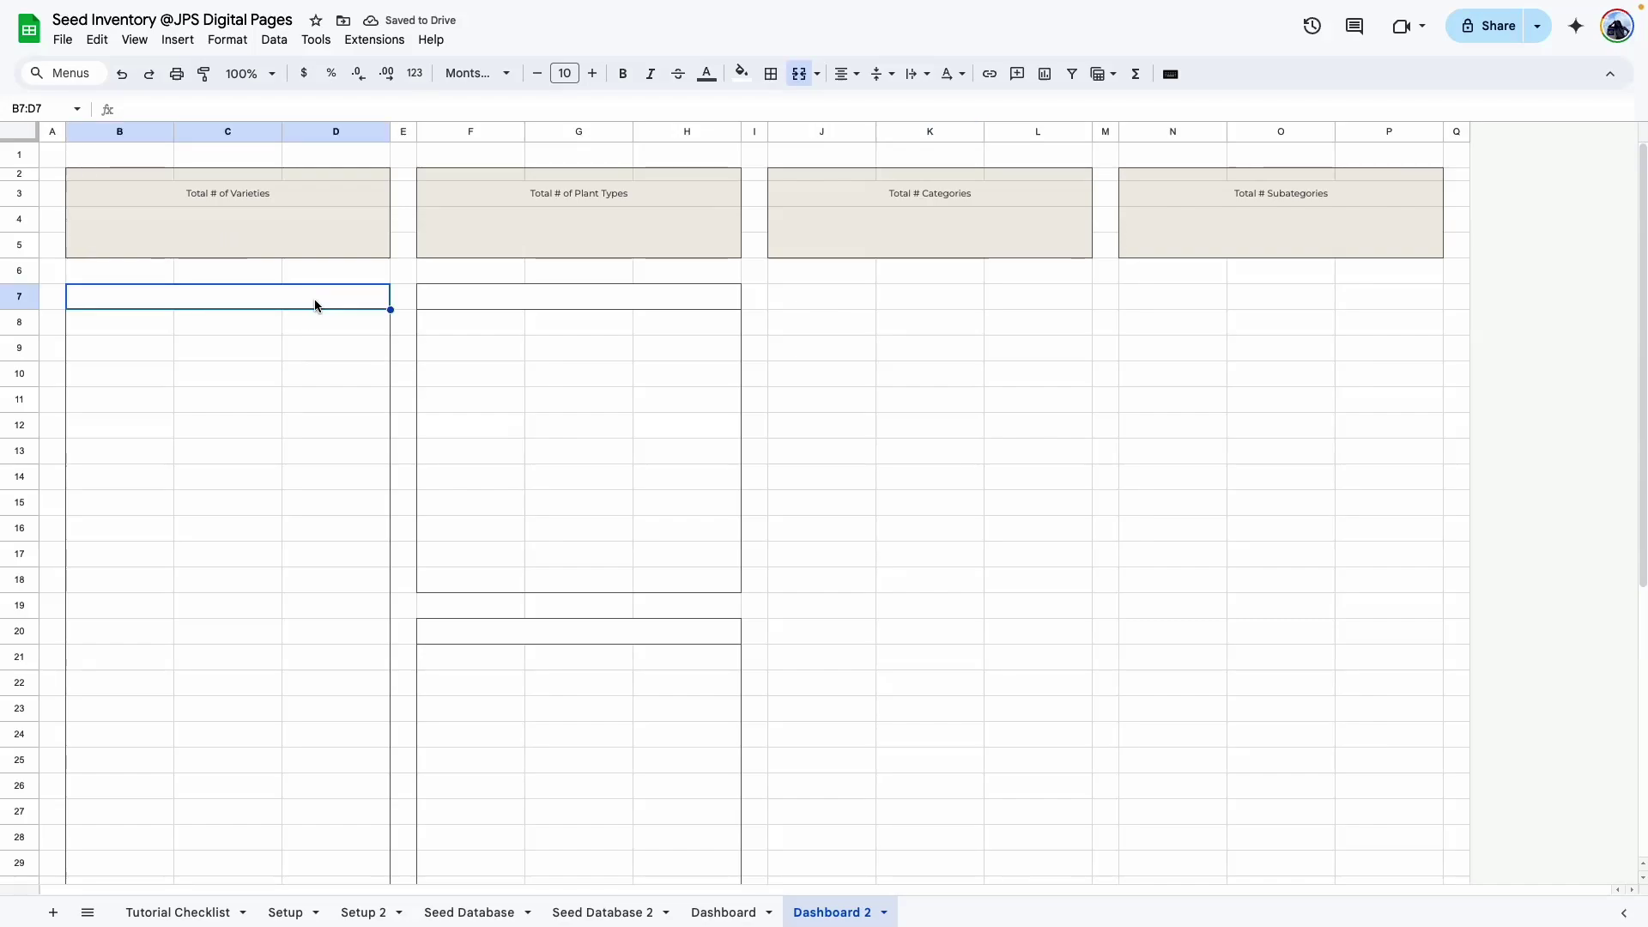
pyautogui.click(564, 302)
pyautogui.click(777, 634)
pyautogui.click(681, 306)
pyautogui.click(677, 629)
pyautogui.scroll(-4, 680, 663)
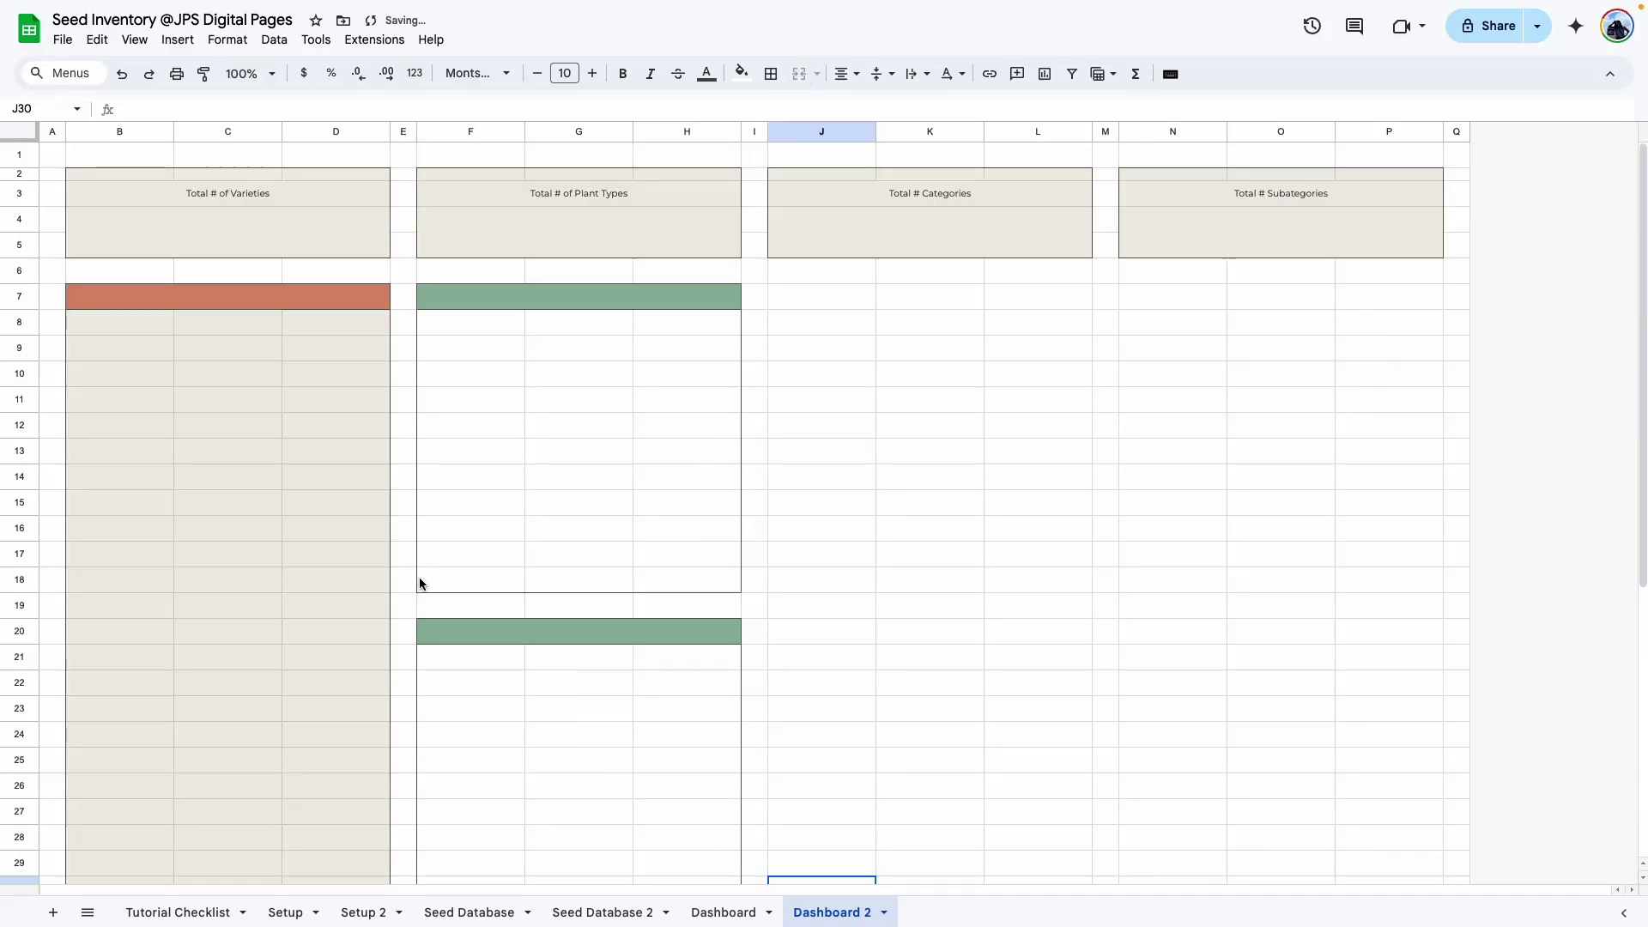
pyautogui.scroll(-4, 491, 533)
pyautogui.scroll(4, 491, 533)
pyautogui.scroll(-6, 491, 532)
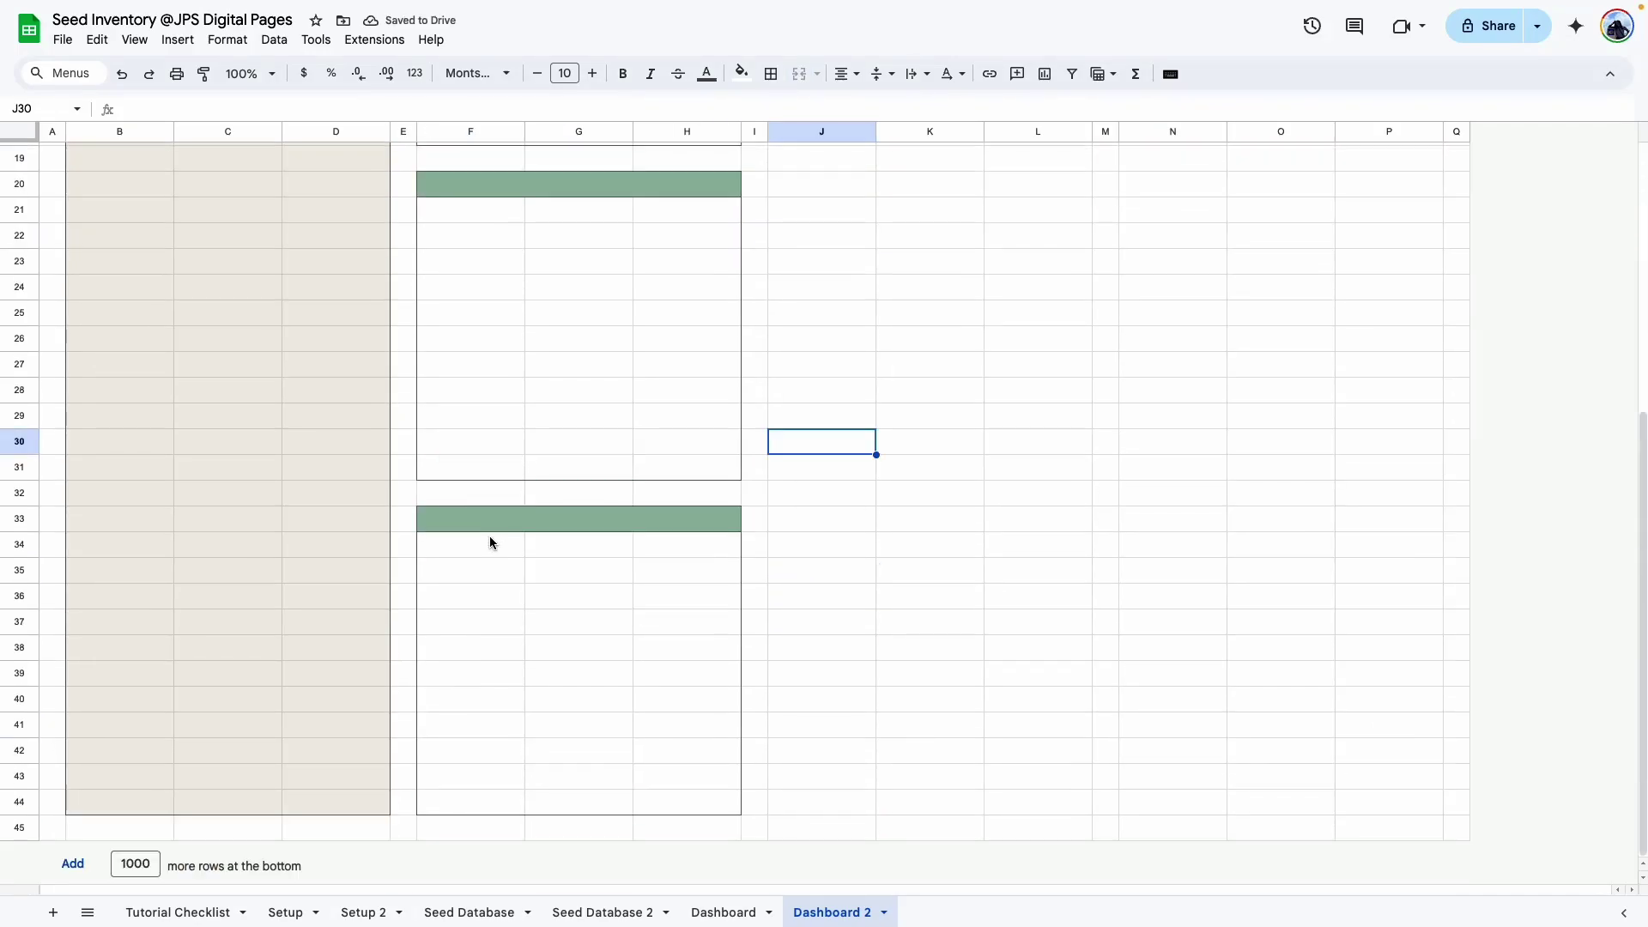
# Examine the section layout of the original Dashboard sheet, especially the plant summary, image, expirations and plant type list blocks.
pyautogui.click(723, 913)
pyautogui.scroll(-3, 852, 423)
pyautogui.scroll(3, 853, 423)
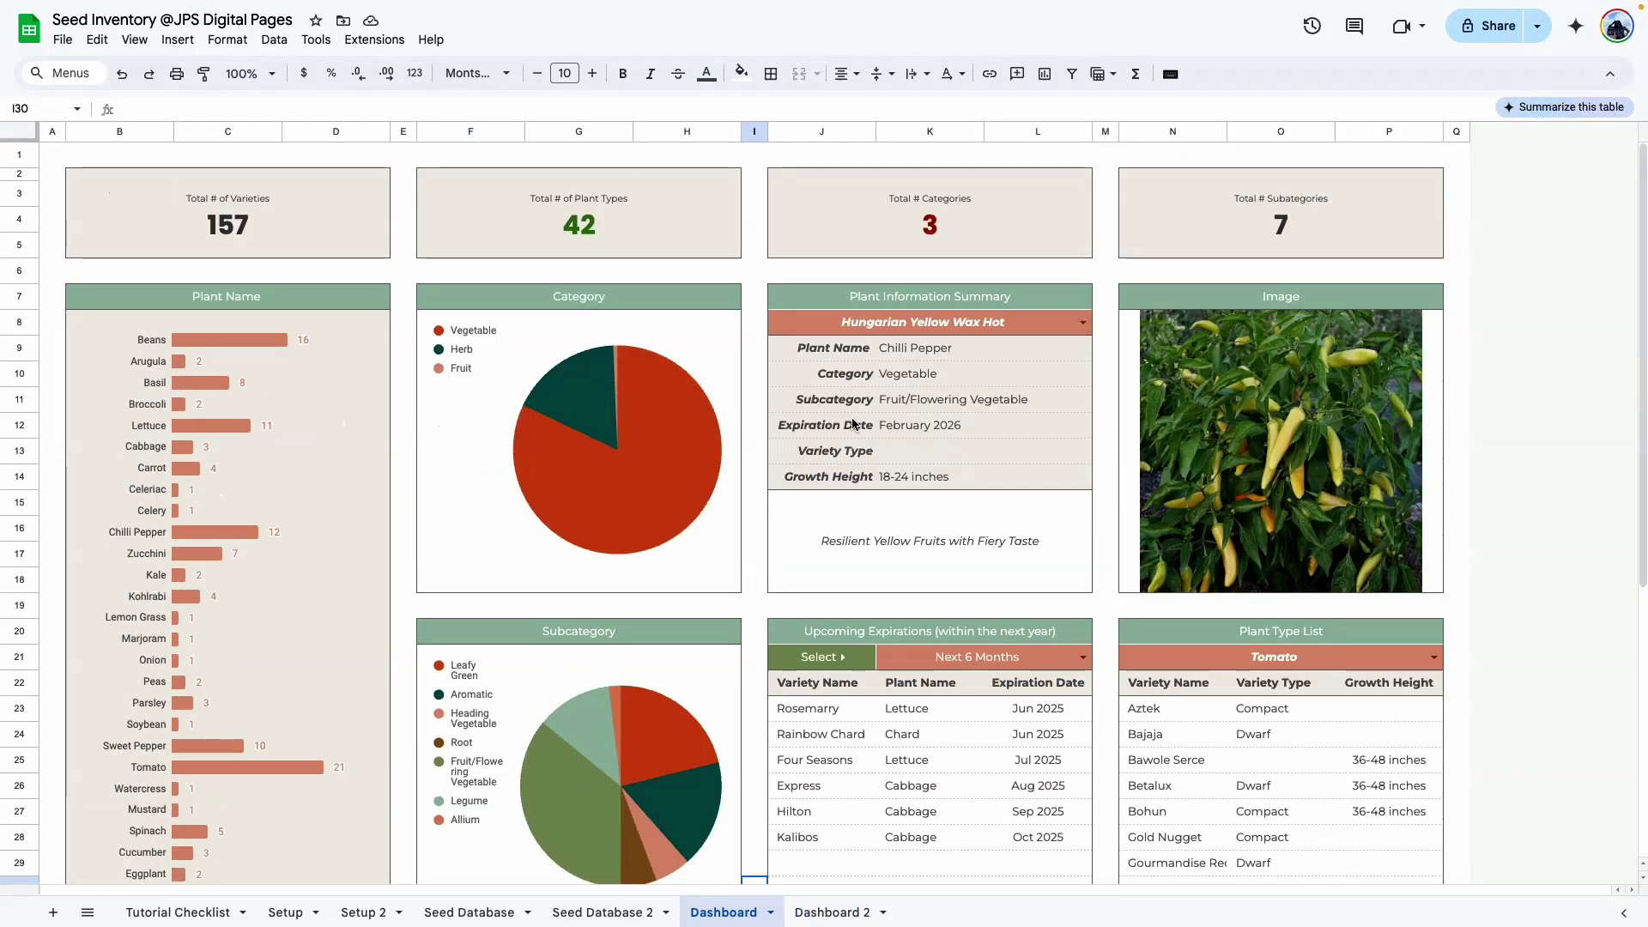
pyautogui.scroll(-3, 985, 758)
pyautogui.scroll(3, 985, 757)
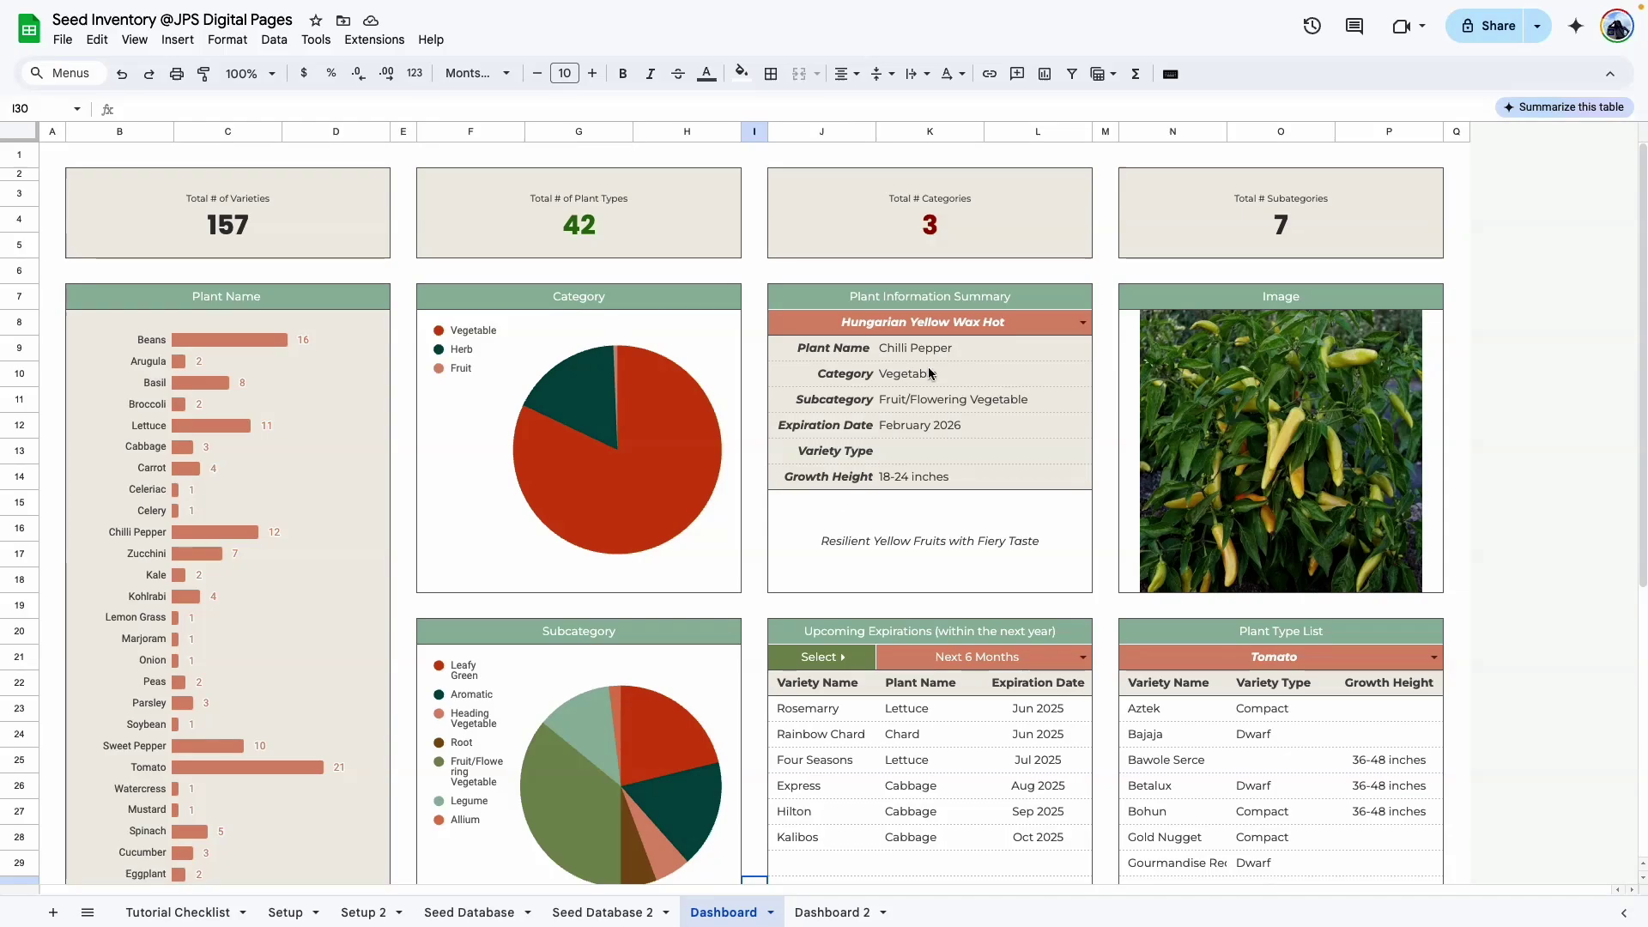
pyautogui.scroll(-4, 1000, 665)
pyautogui.scroll(4, 989, 711)
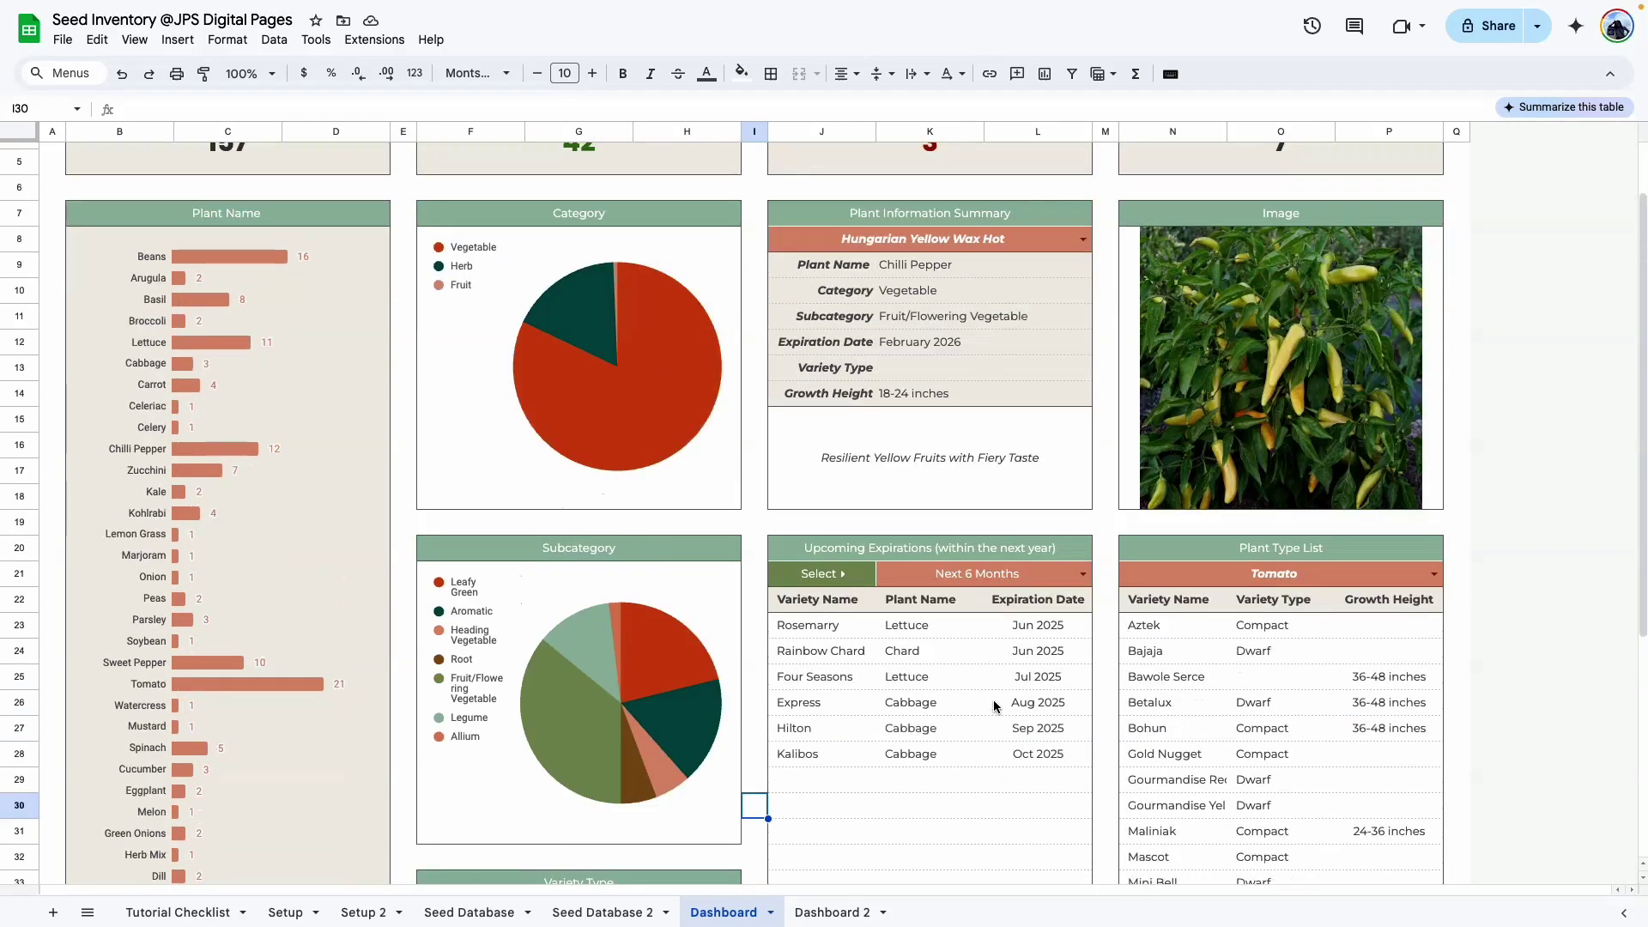
pyautogui.click(1106, 581)
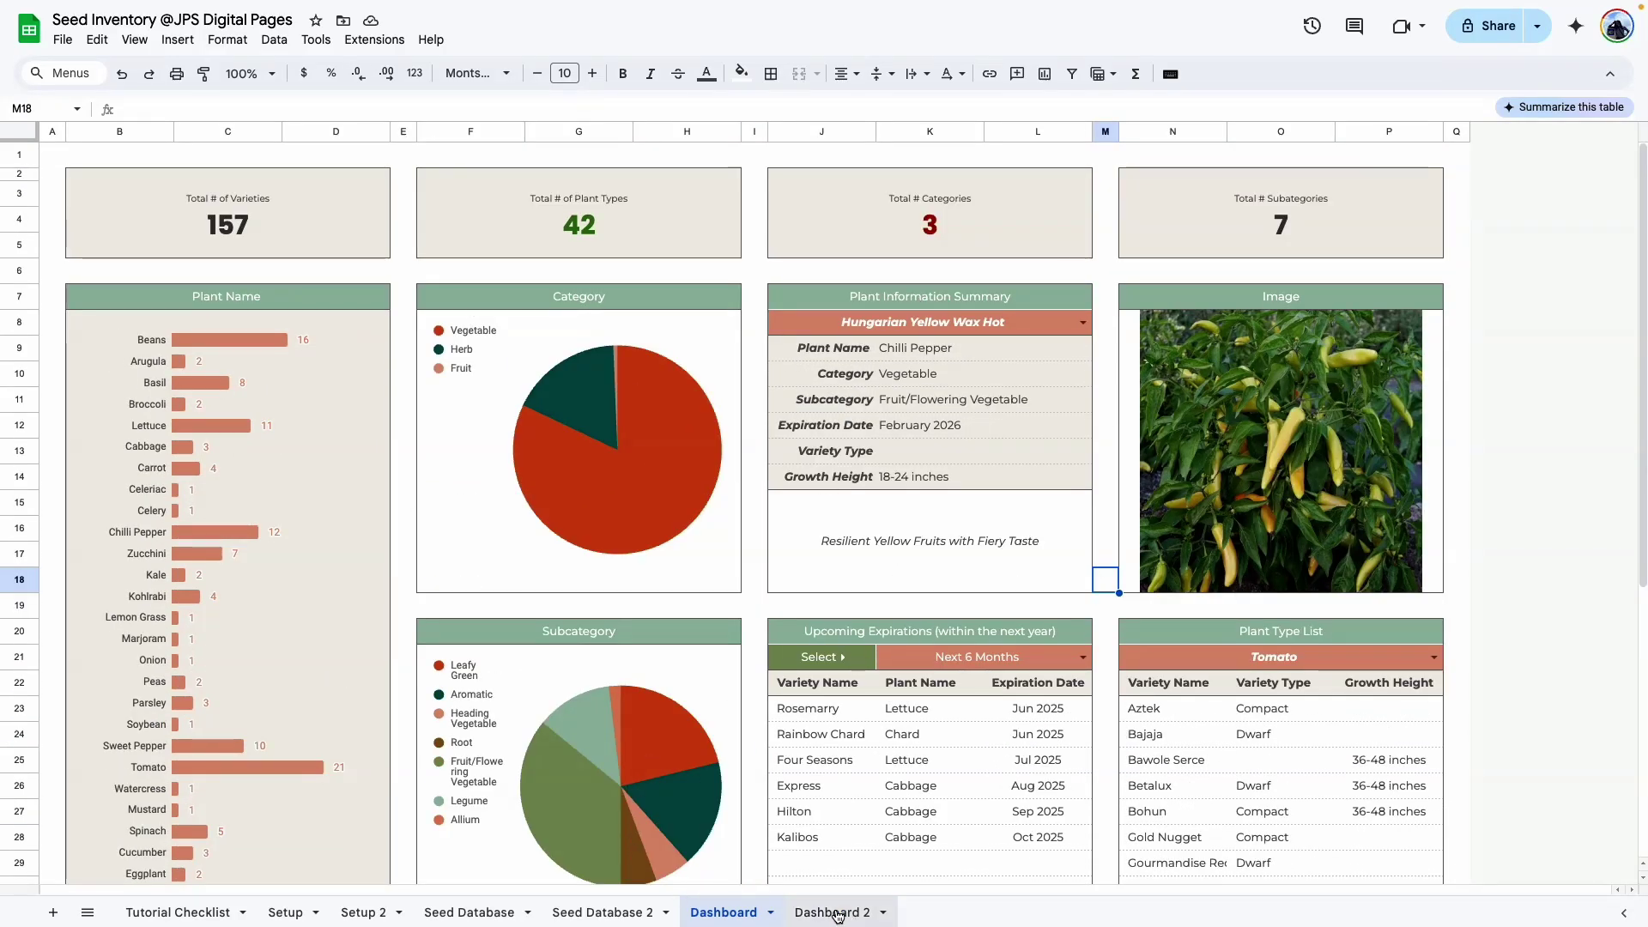
# In Dashboard 2, paint the format of F7:H18 onto the section areas starting at J7 and N7.
pyautogui.click(833, 912)
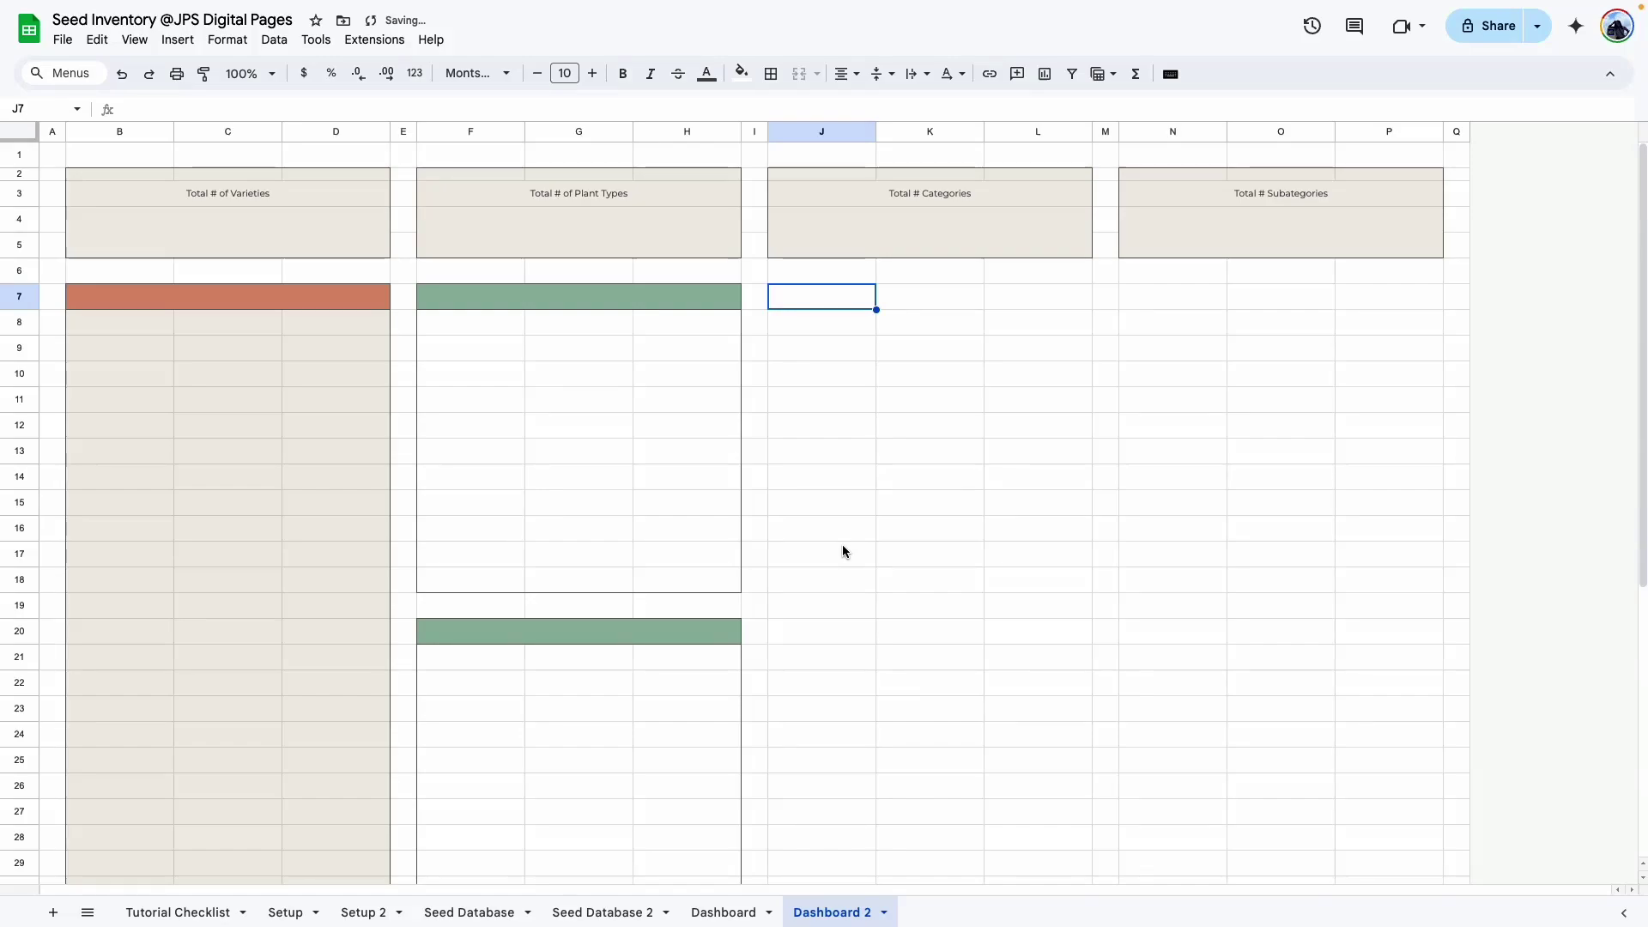
pyautogui.moveTo(503, 305); pyautogui.dragTo(644, 585)
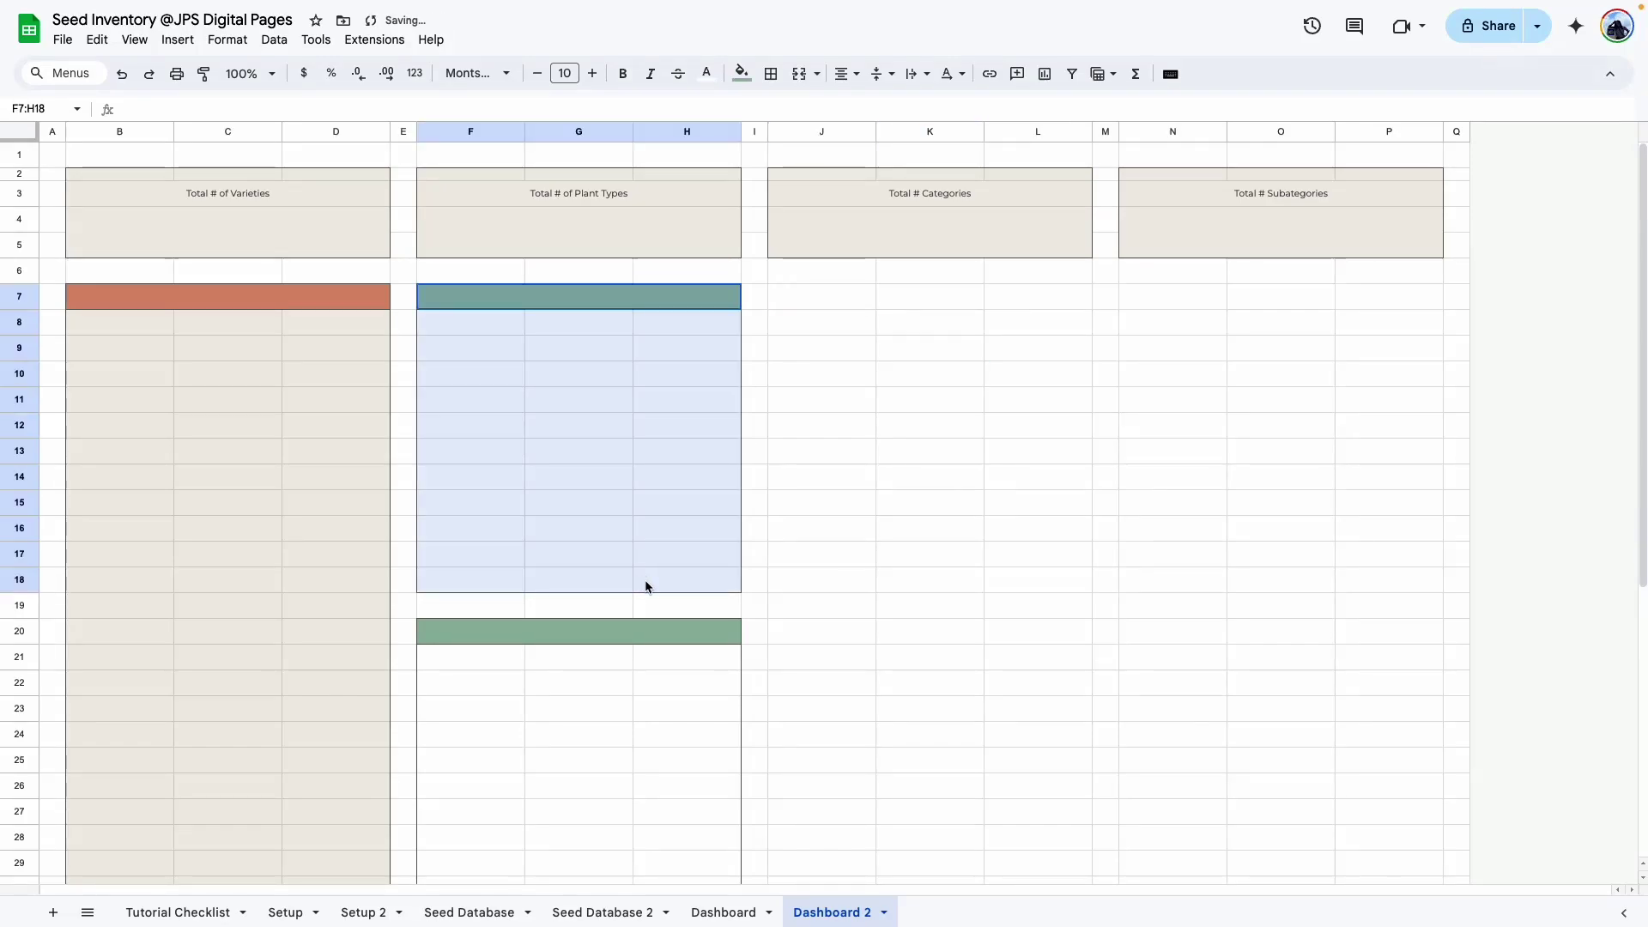
pyautogui.click(204, 74)
pyautogui.click(829, 299)
pyautogui.click(203, 74)
pyautogui.click(1126, 295)
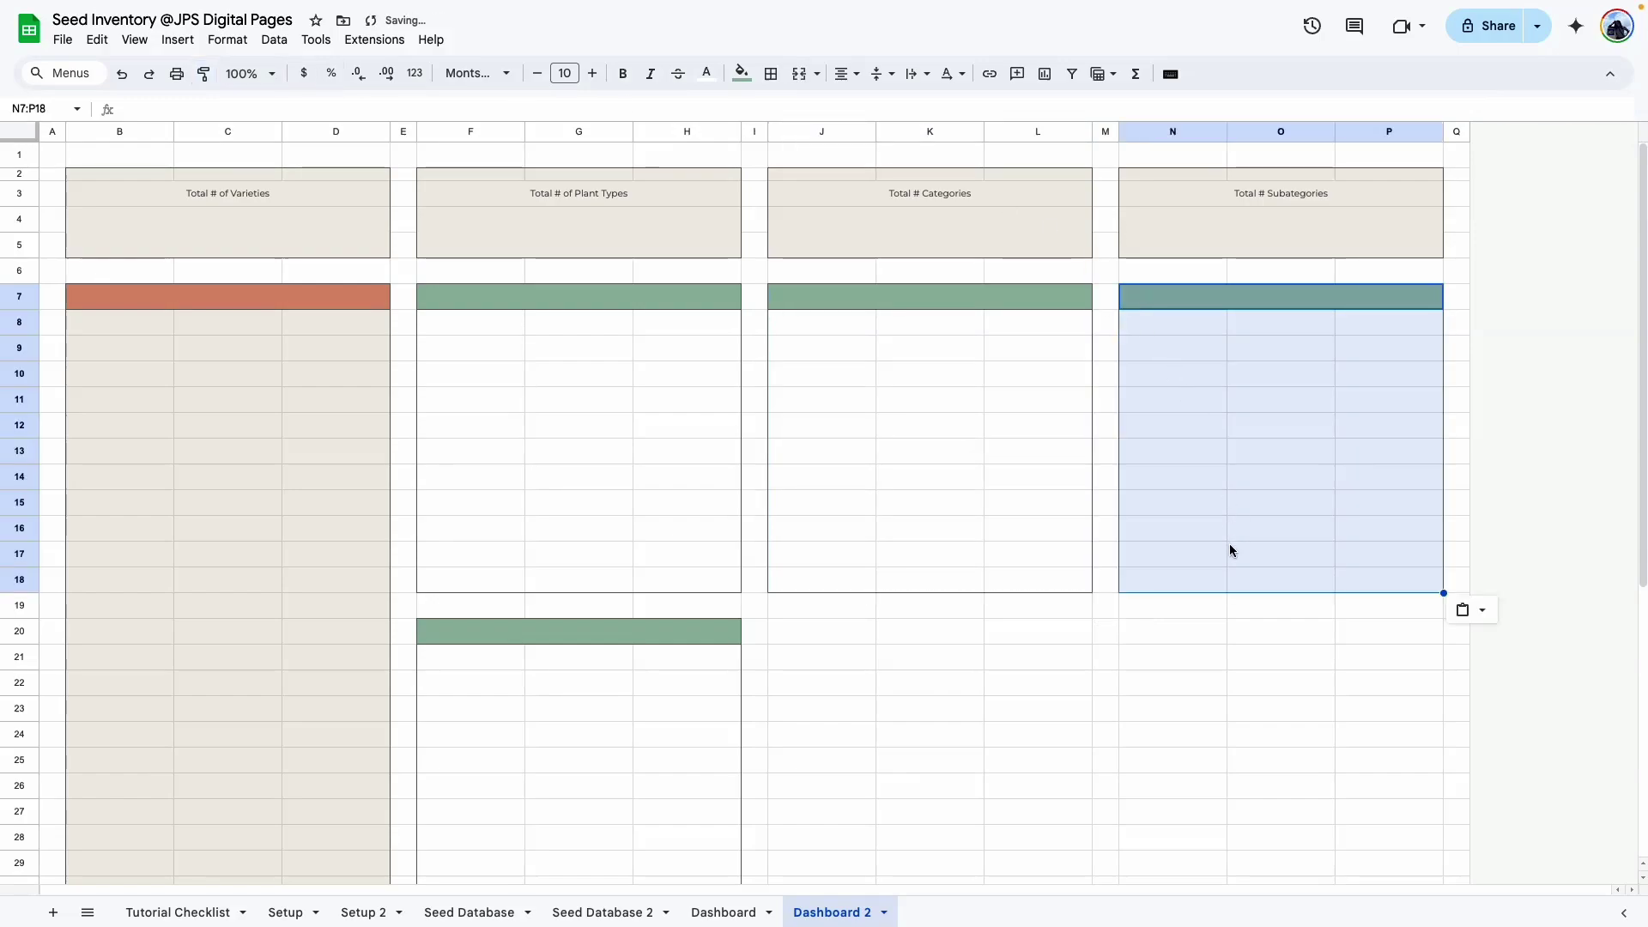
pyautogui.click(1230, 550)
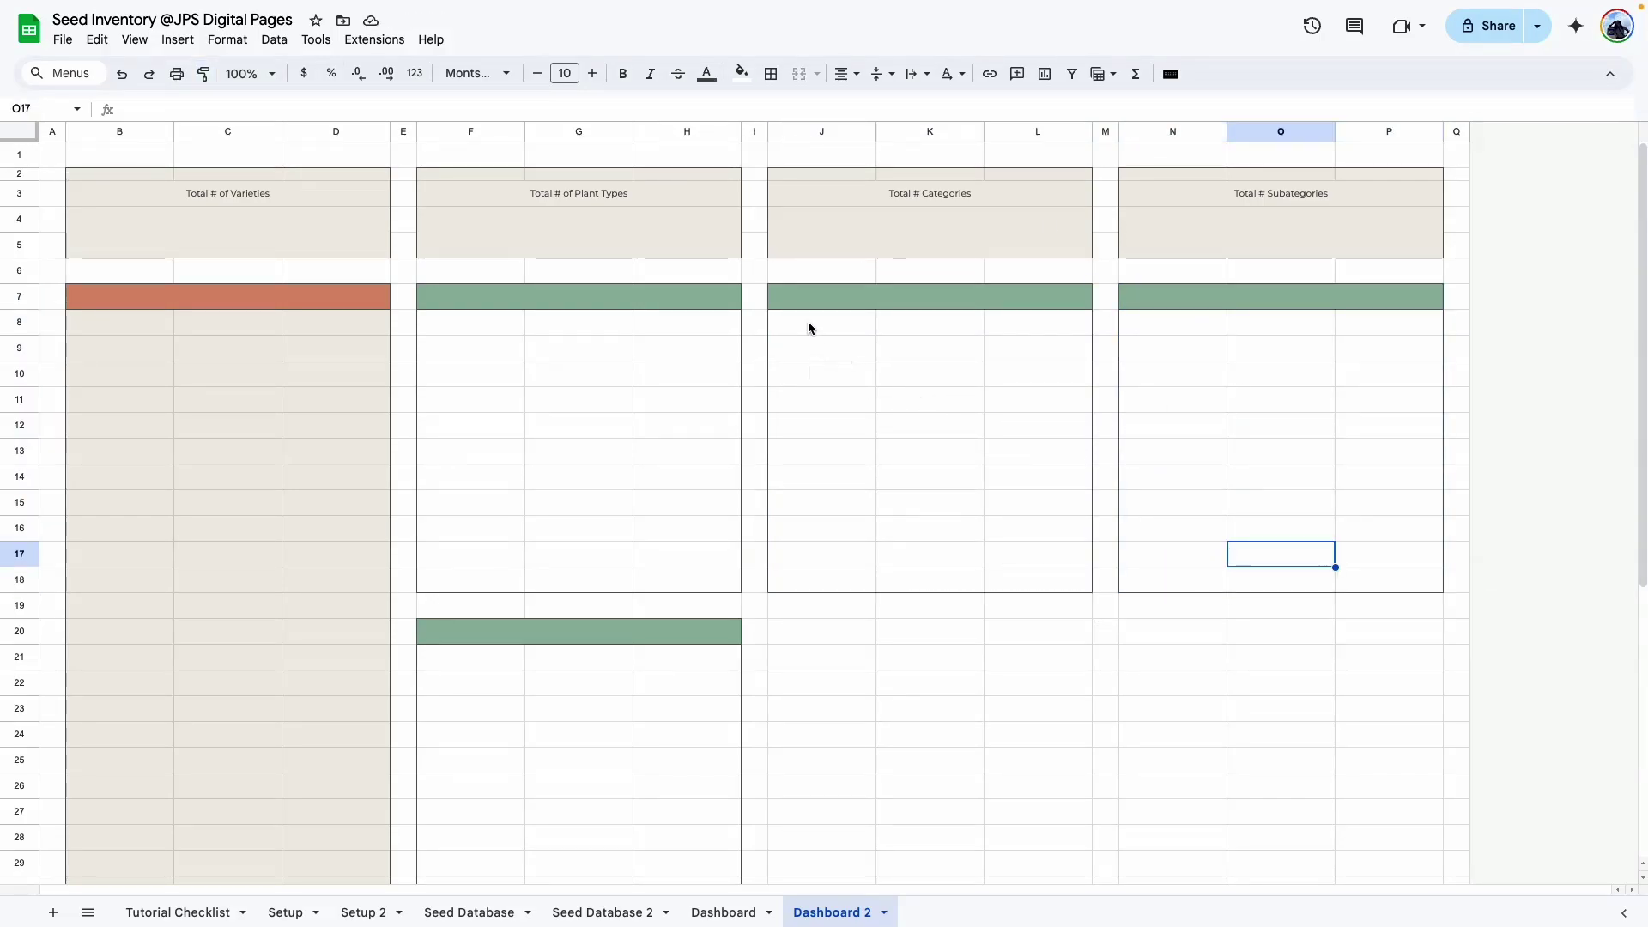
# Merge J8:L8 into one cell beneath the J7:L7 header and fill it with terracotta.
pyautogui.moveTo(808, 327); pyautogui.dragTo(1093, 323)
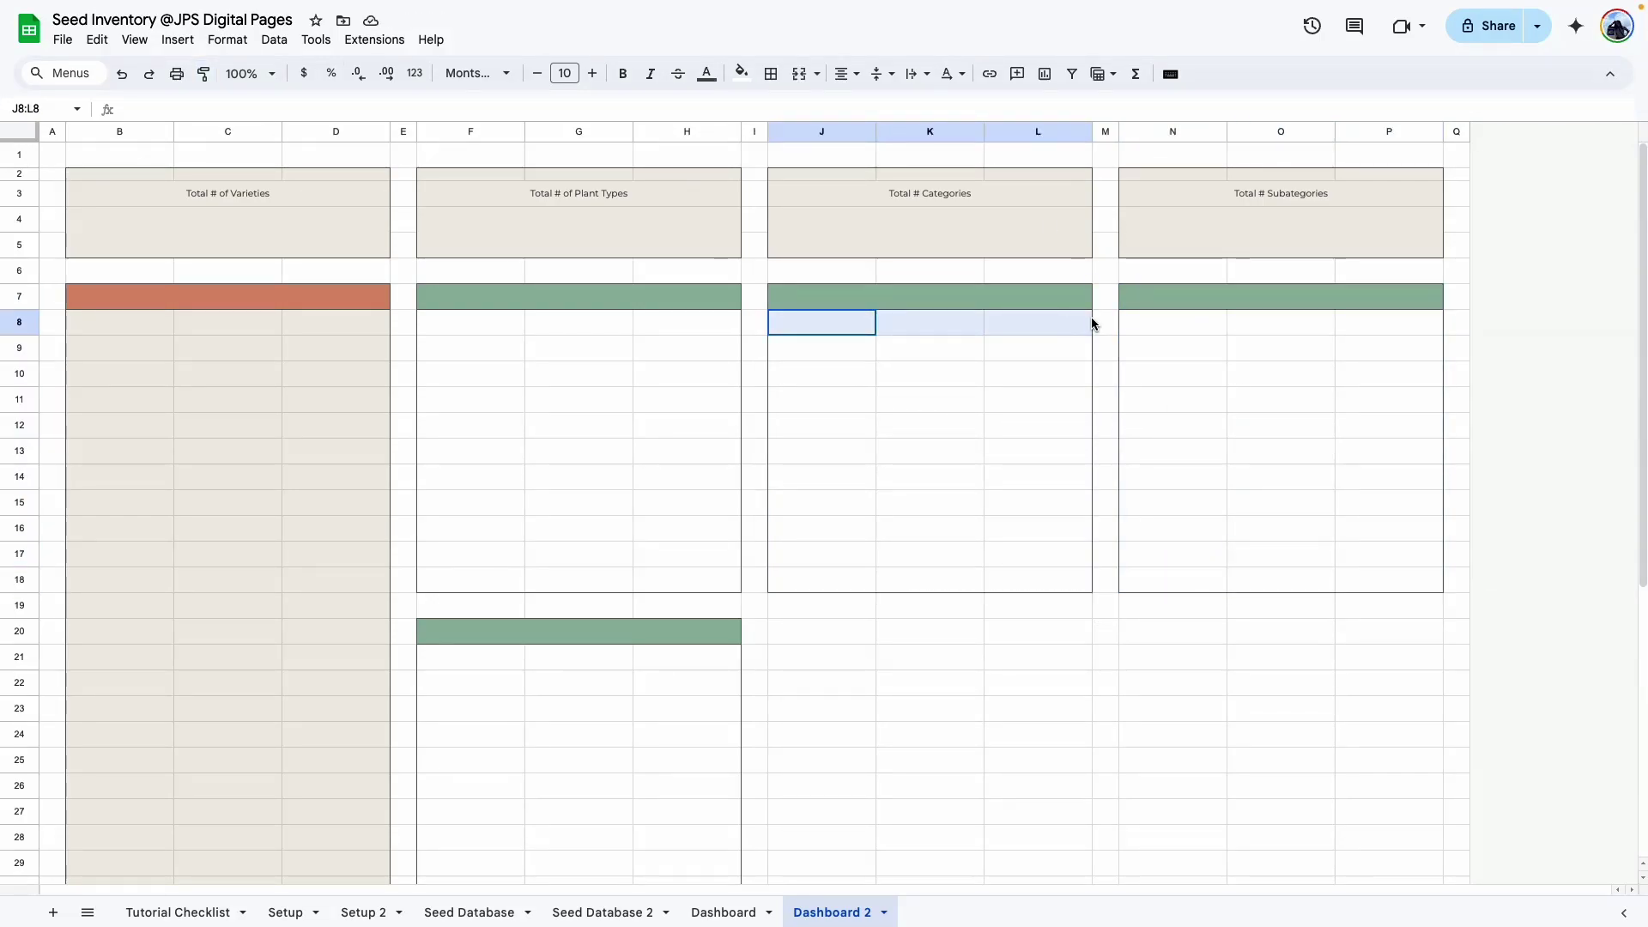
pyautogui.click(796, 75)
pyautogui.click(771, 74)
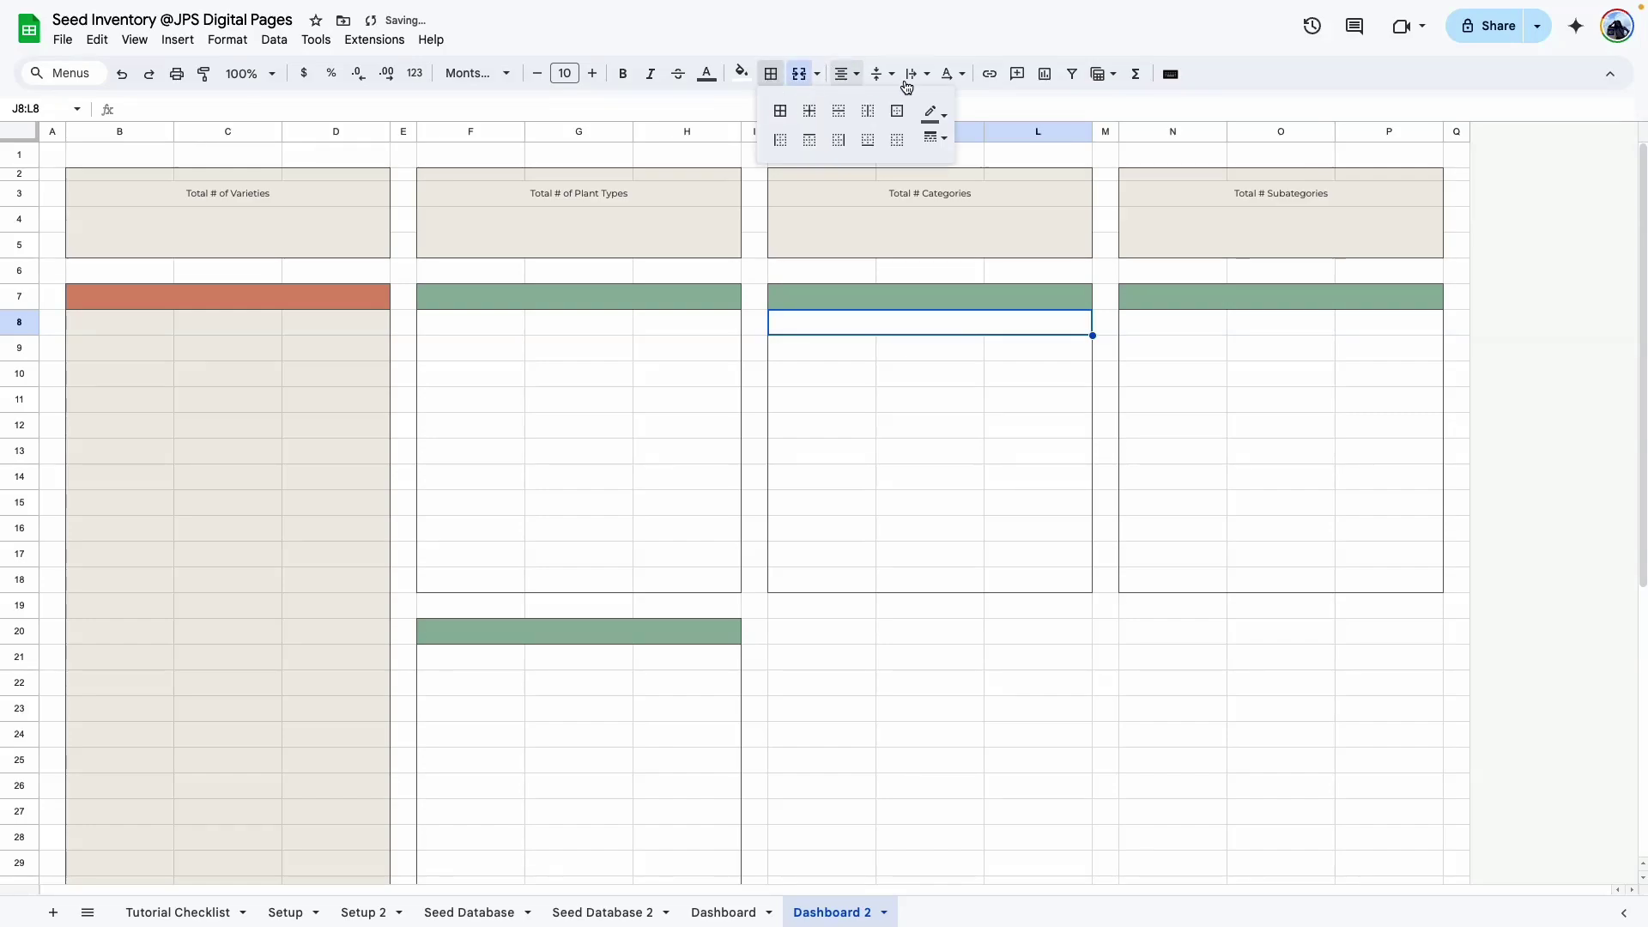
pyautogui.click(951, 430)
pyautogui.click(935, 327)
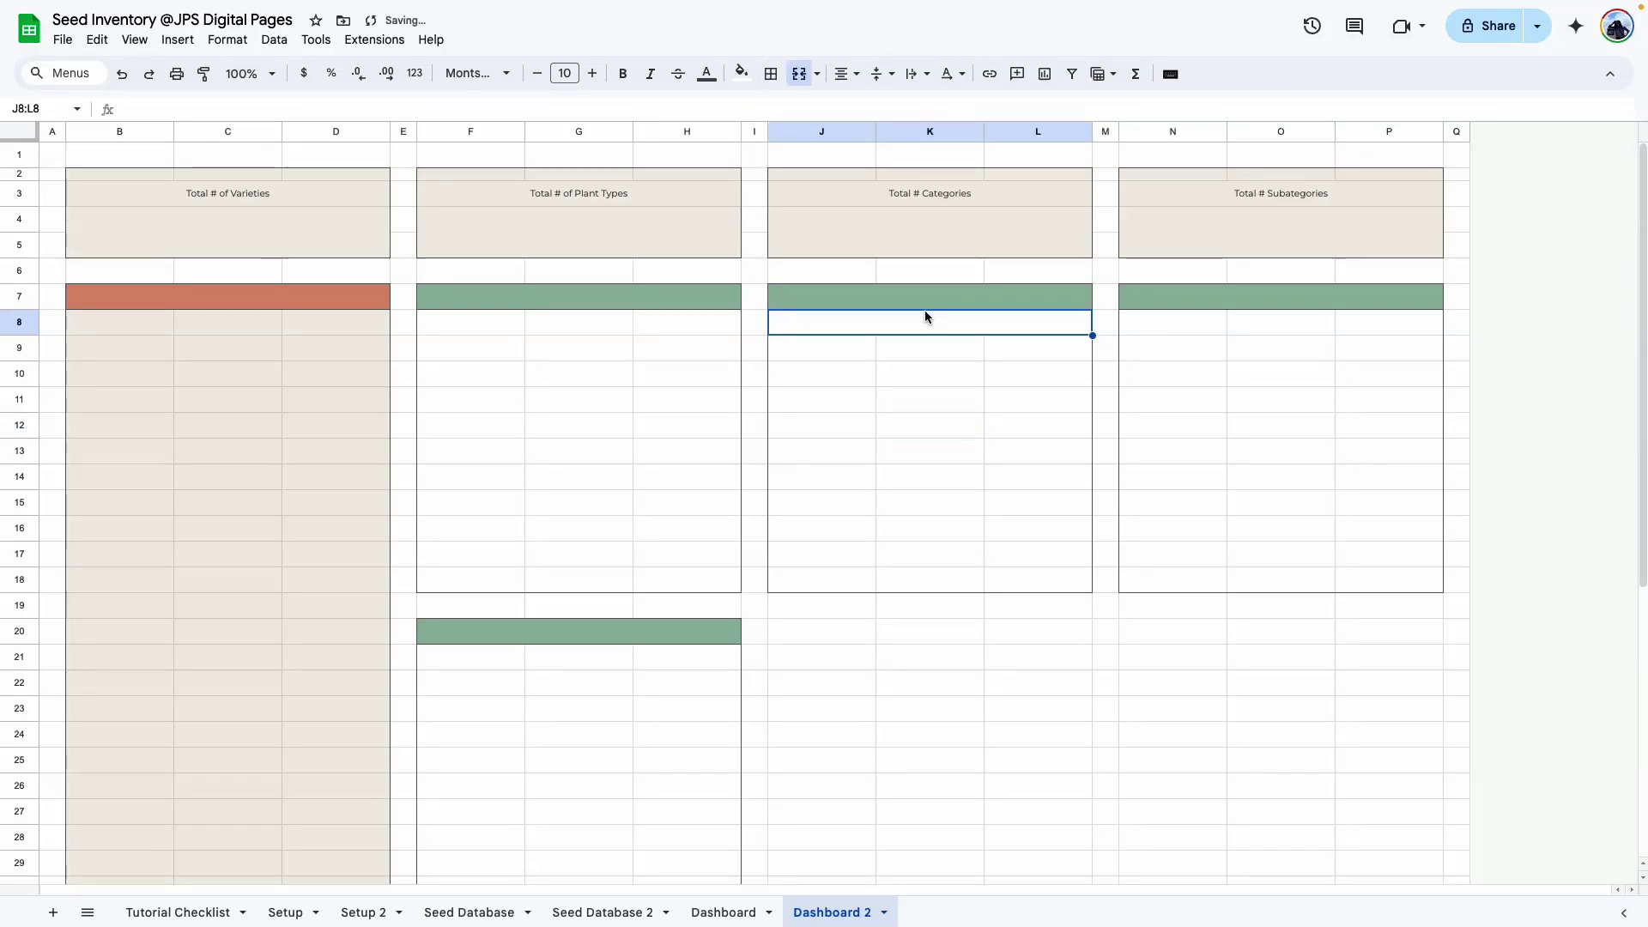
pyautogui.click(741, 73)
pyautogui.click(768, 361)
pyautogui.click(930, 476)
# On the Dashboard sheet, choose Wild Rocket in the Plant Information Summary dropdown and examine the lookup formulas beneath it.
pyautogui.click(724, 913)
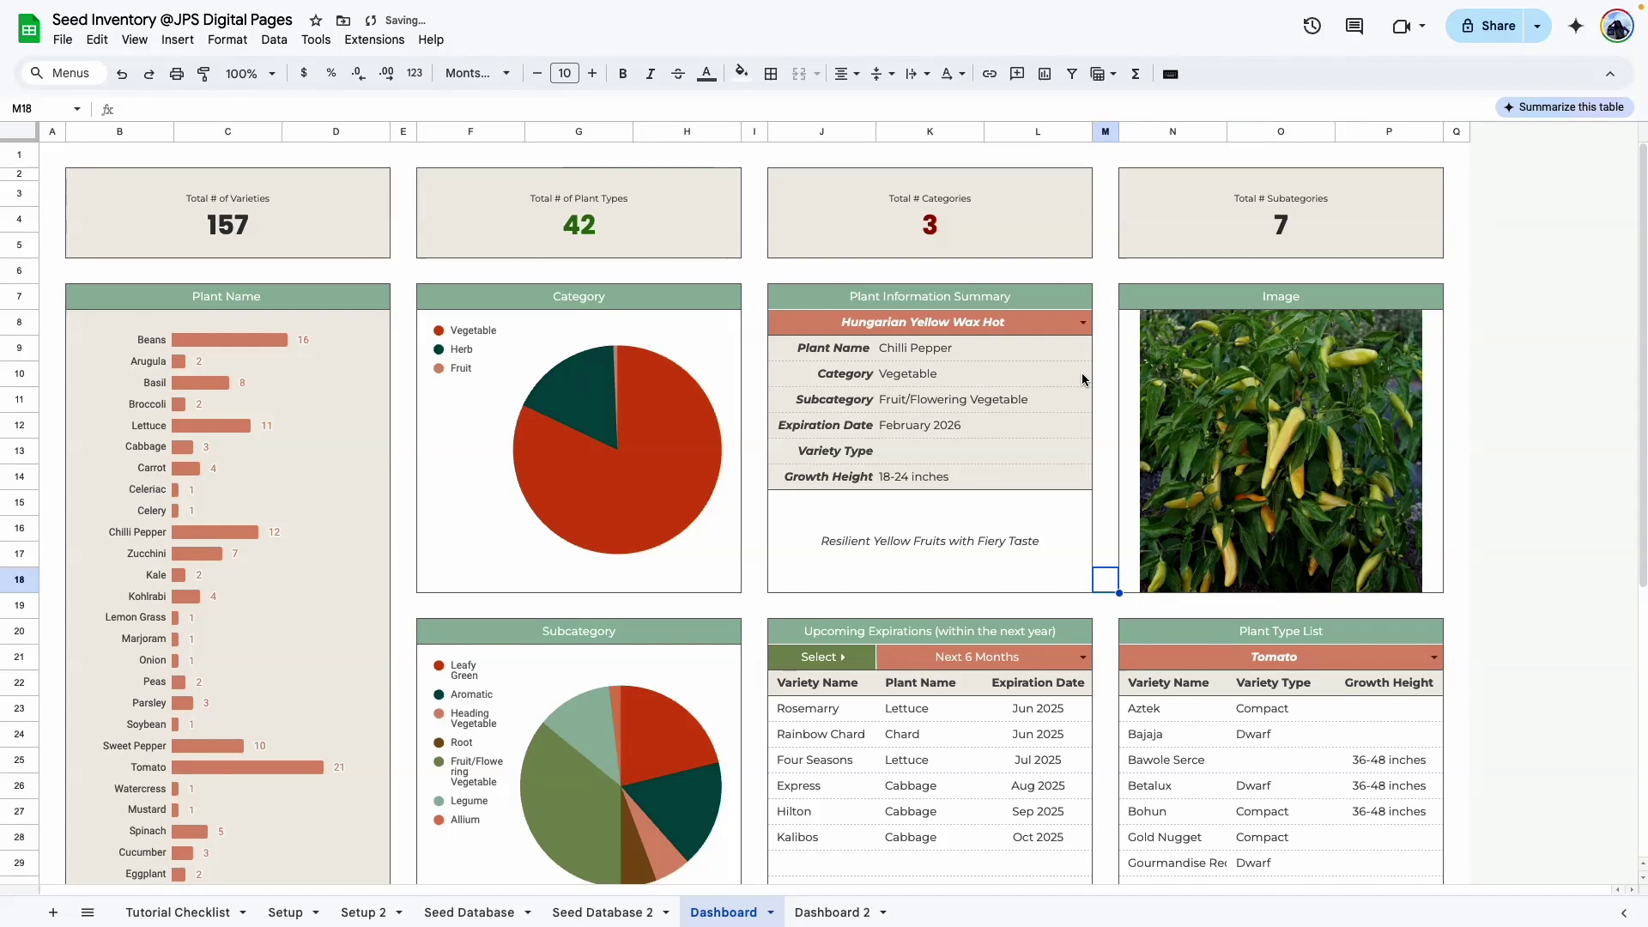
pyautogui.click(1082, 322)
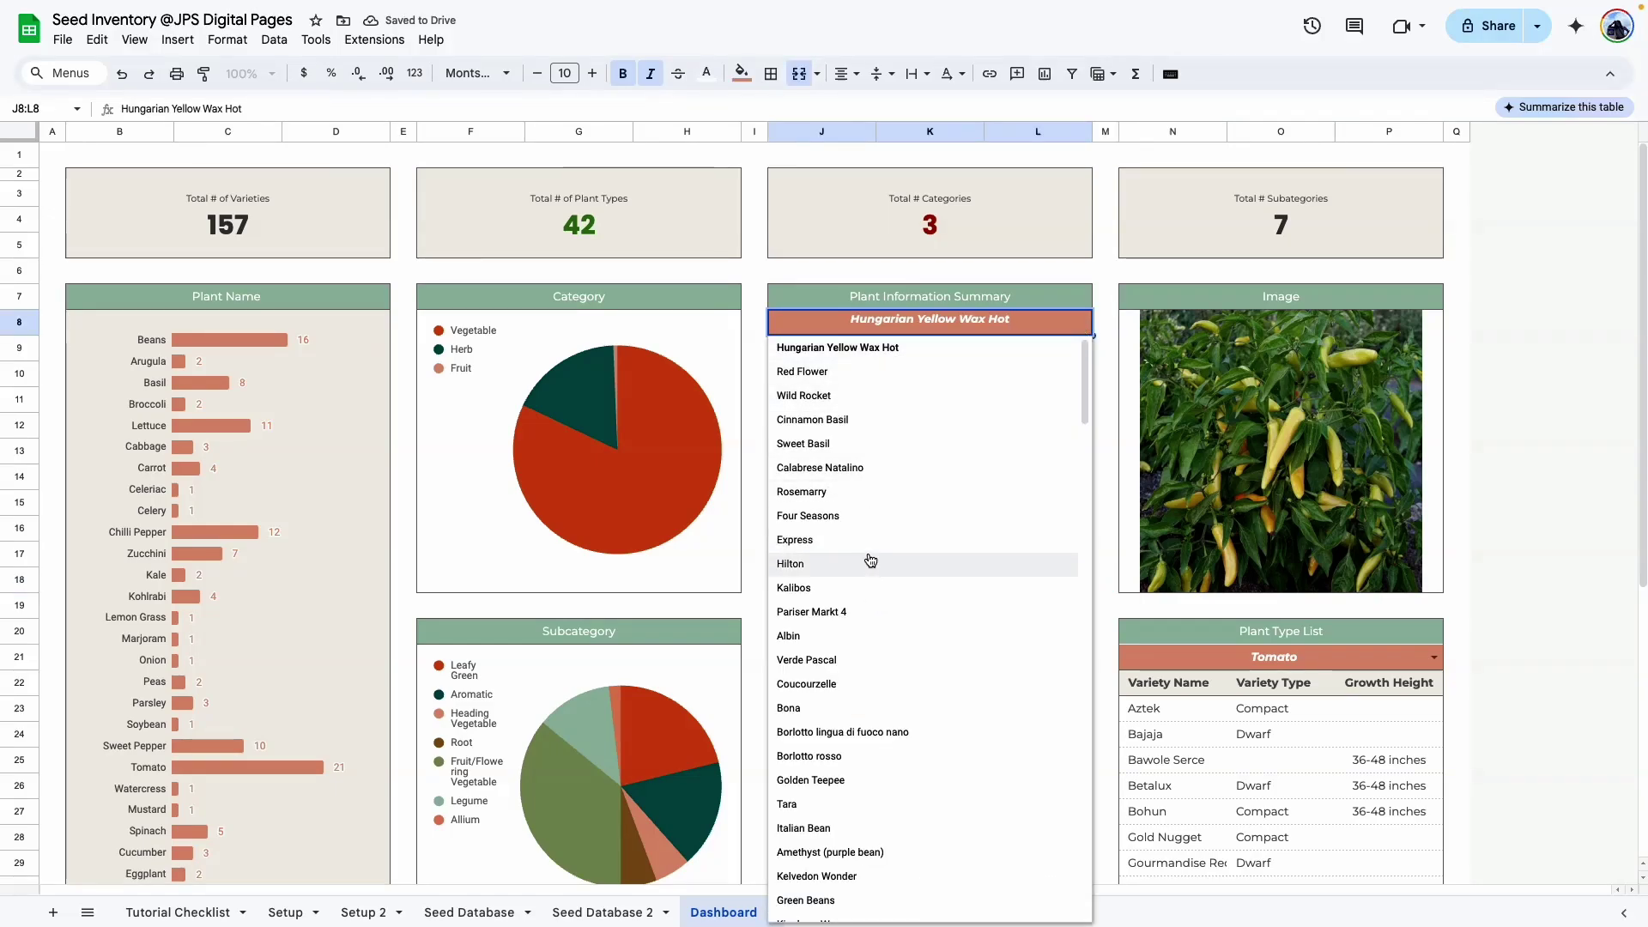
pyautogui.click(1105, 349)
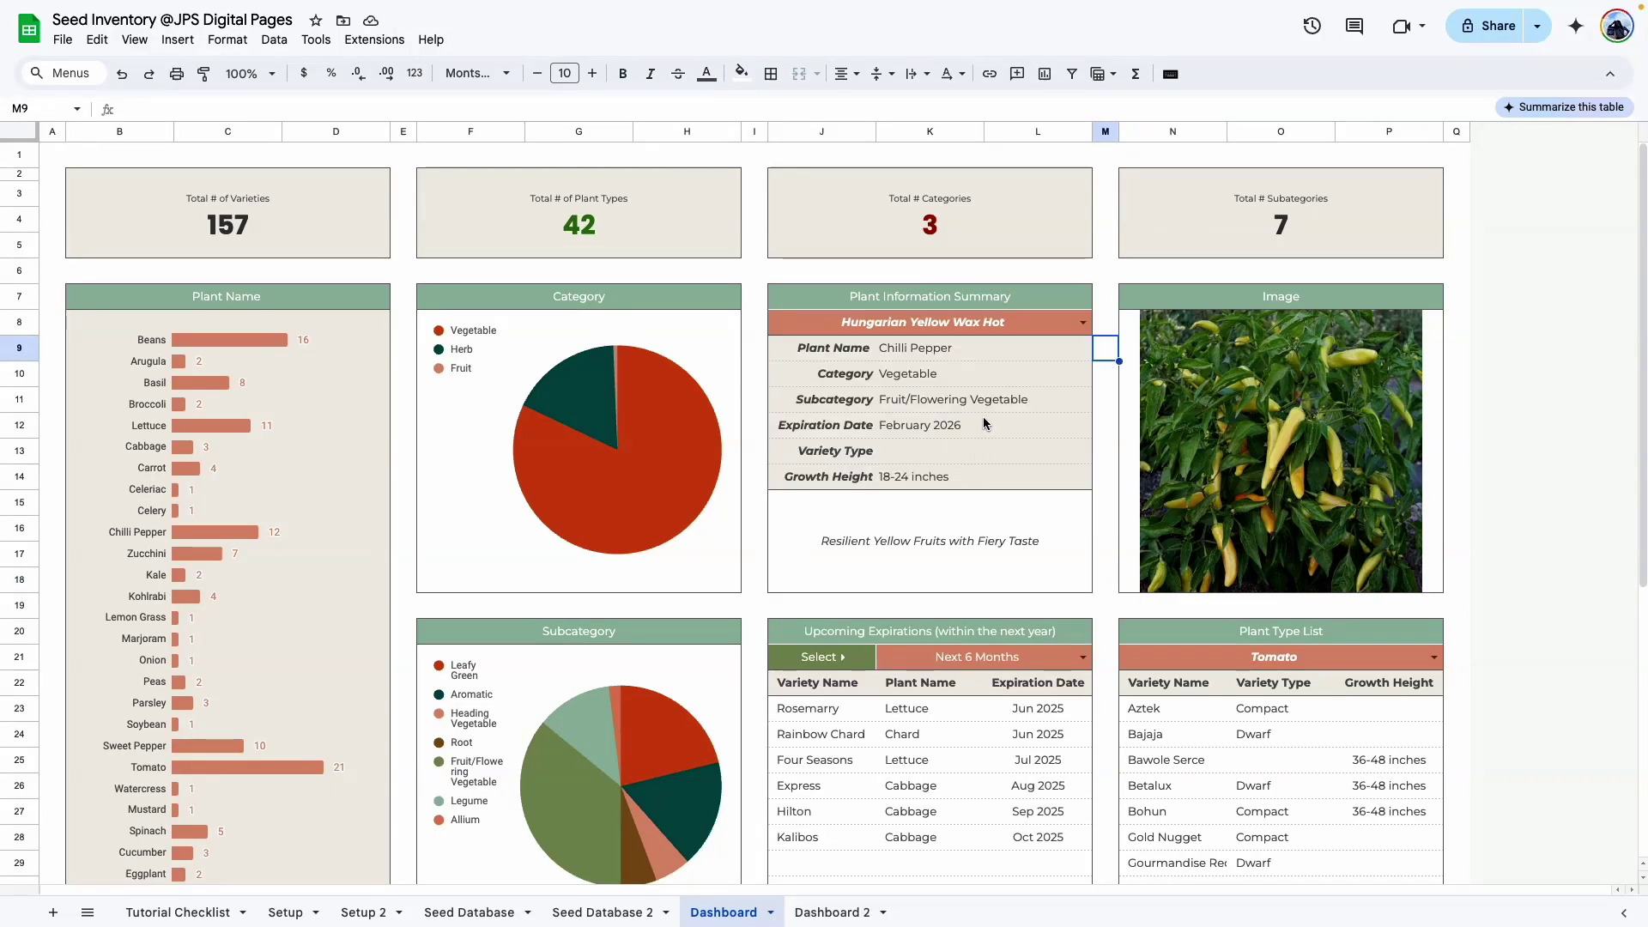
pyautogui.click(1083, 323)
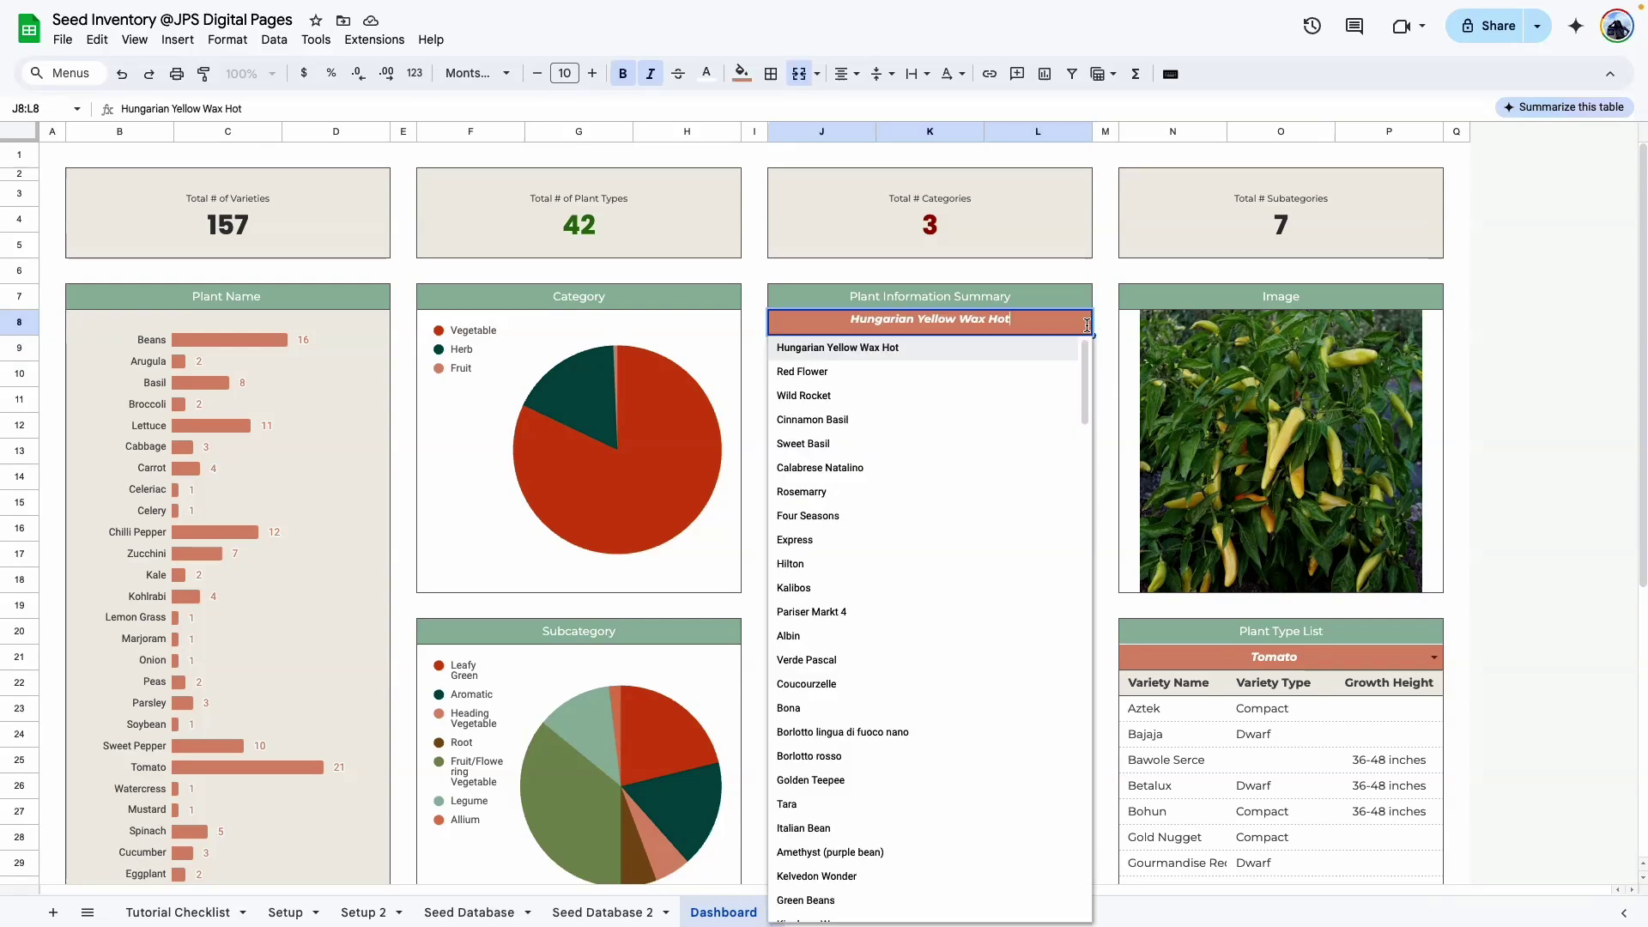
pyautogui.click(807, 396)
pyautogui.click(934, 358)
pyautogui.click(933, 376)
pyautogui.click(931, 395)
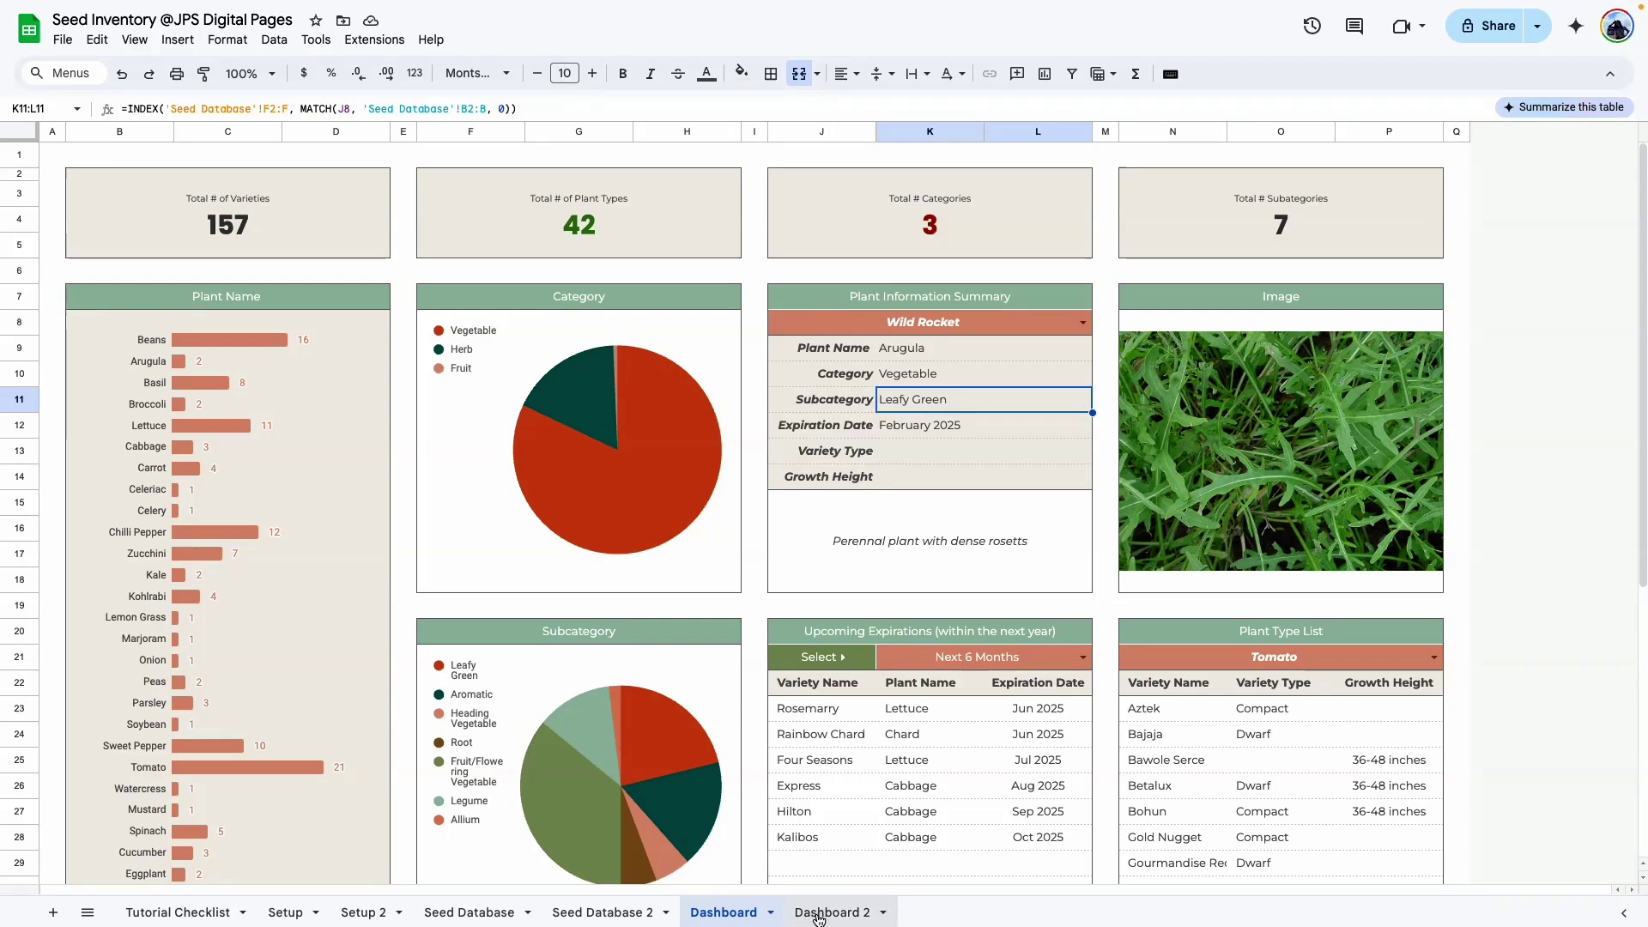
# In Dashboard 2, add a data validation rule to J8:L8 using the Dropdown (from a range) criteria.
pyautogui.click(818, 914)
pyautogui.click(908, 329)
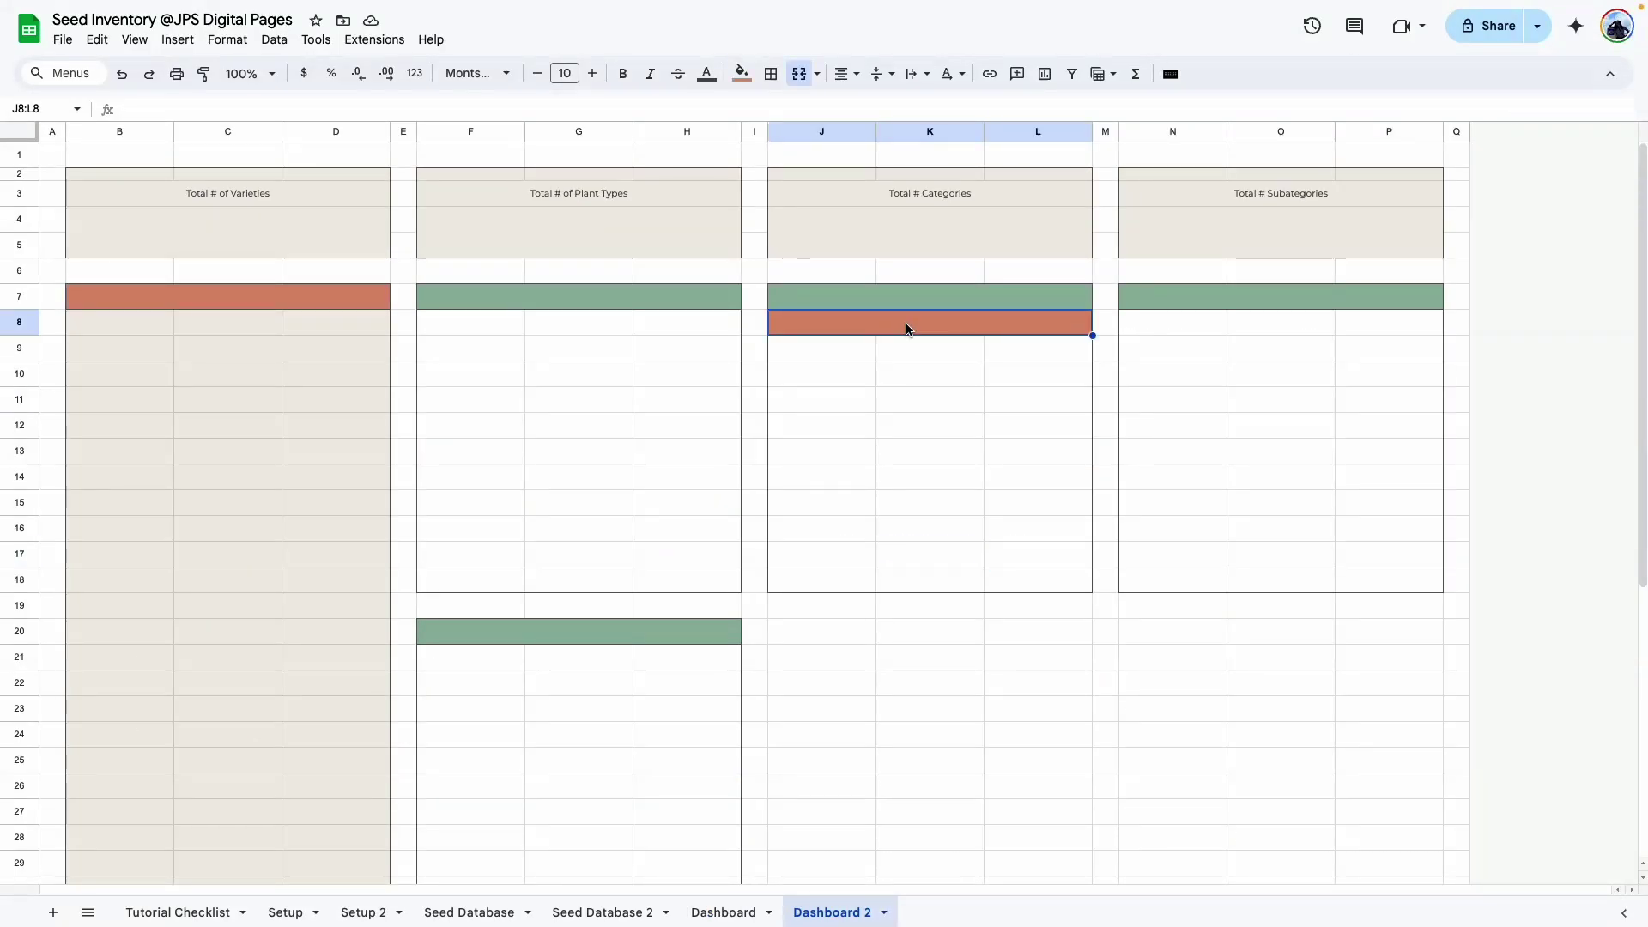
pyautogui.click(275, 39)
pyautogui.click(398, 420)
pyautogui.click(1562, 138)
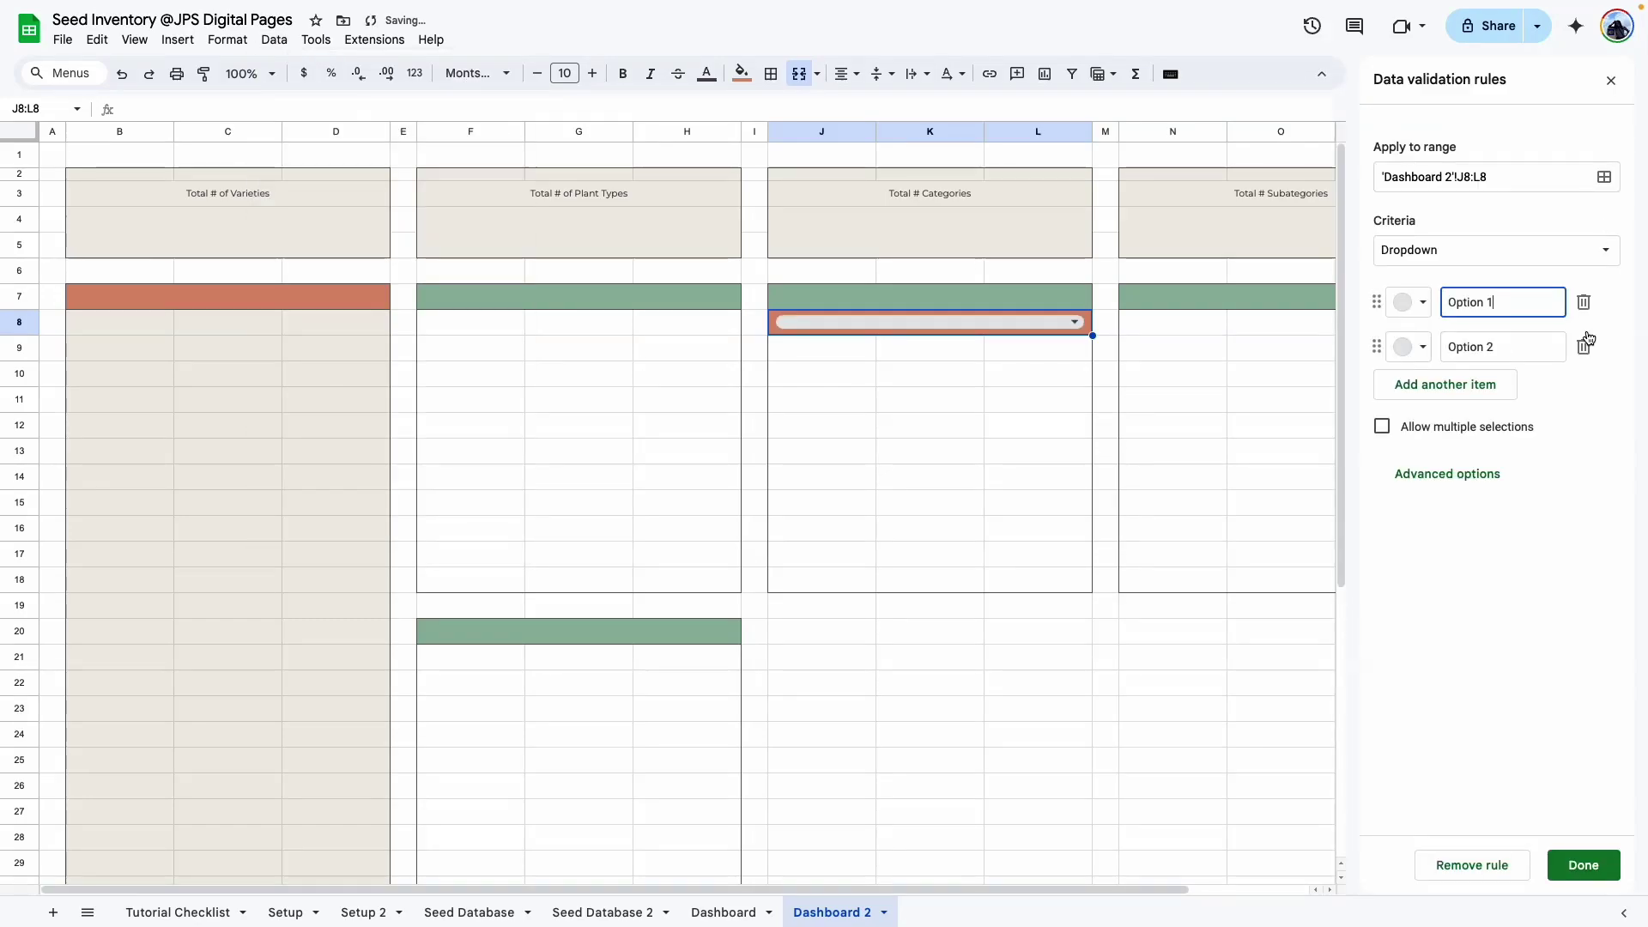
pyautogui.click(1593, 250)
pyautogui.click(1472, 272)
pyautogui.click(1602, 304)
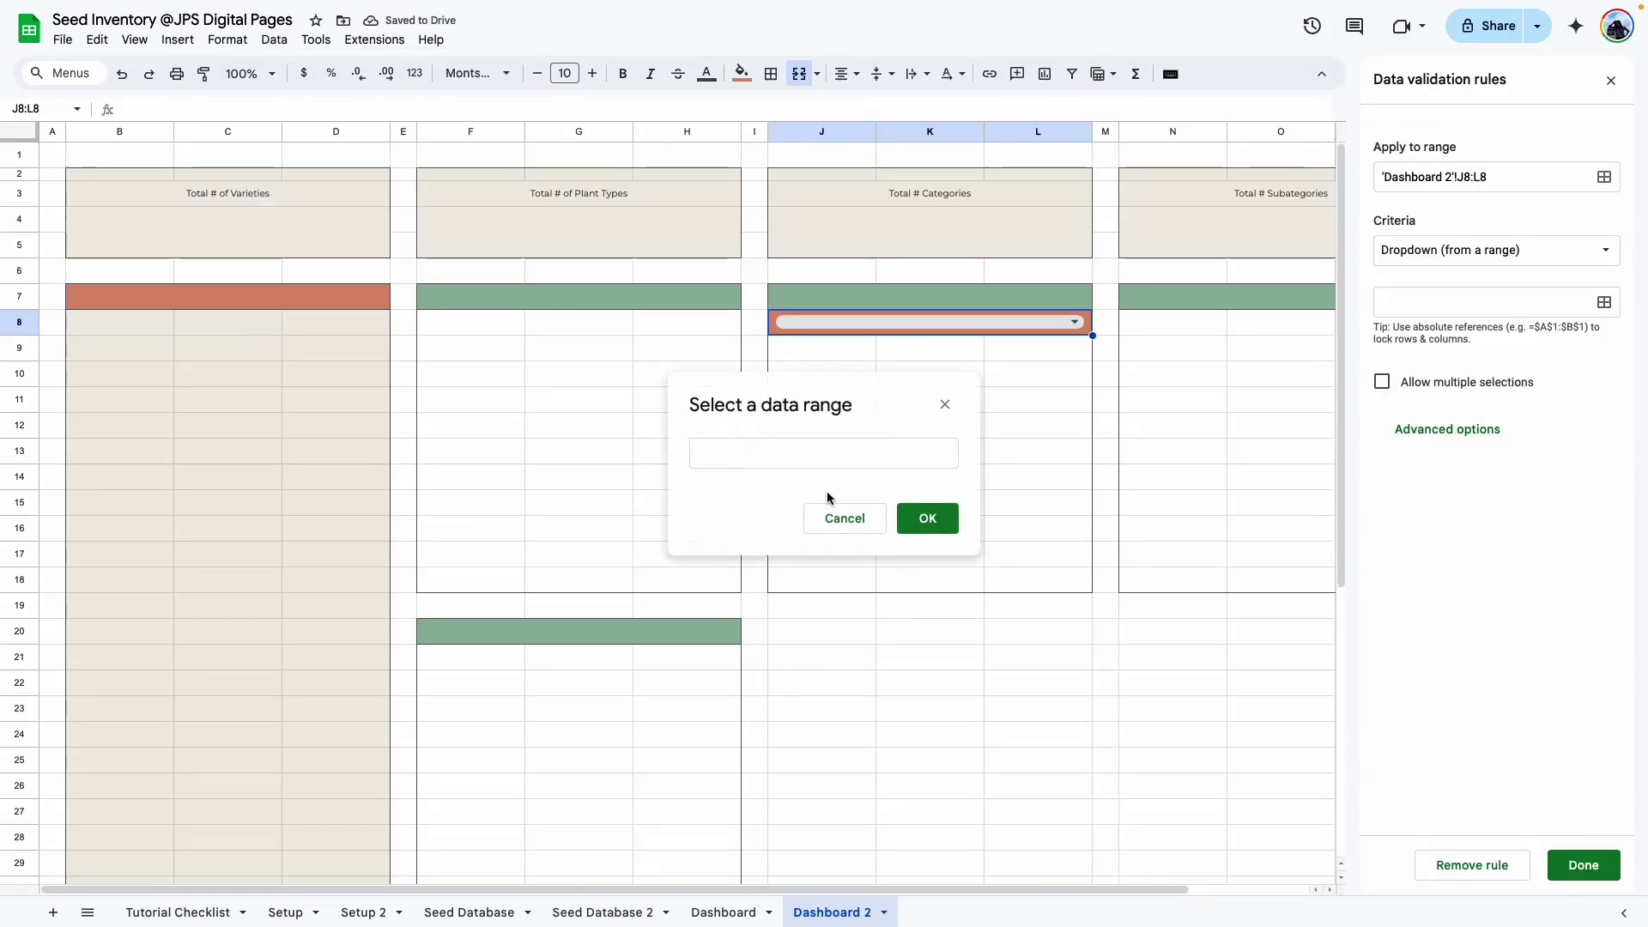
# Set the dropdown's source range to 'Seed Database 2'!B3:B and save the validation rule.
pyautogui.click(590, 915)
pyautogui.moveTo(113, 211); pyautogui.dragTo(147, 697)
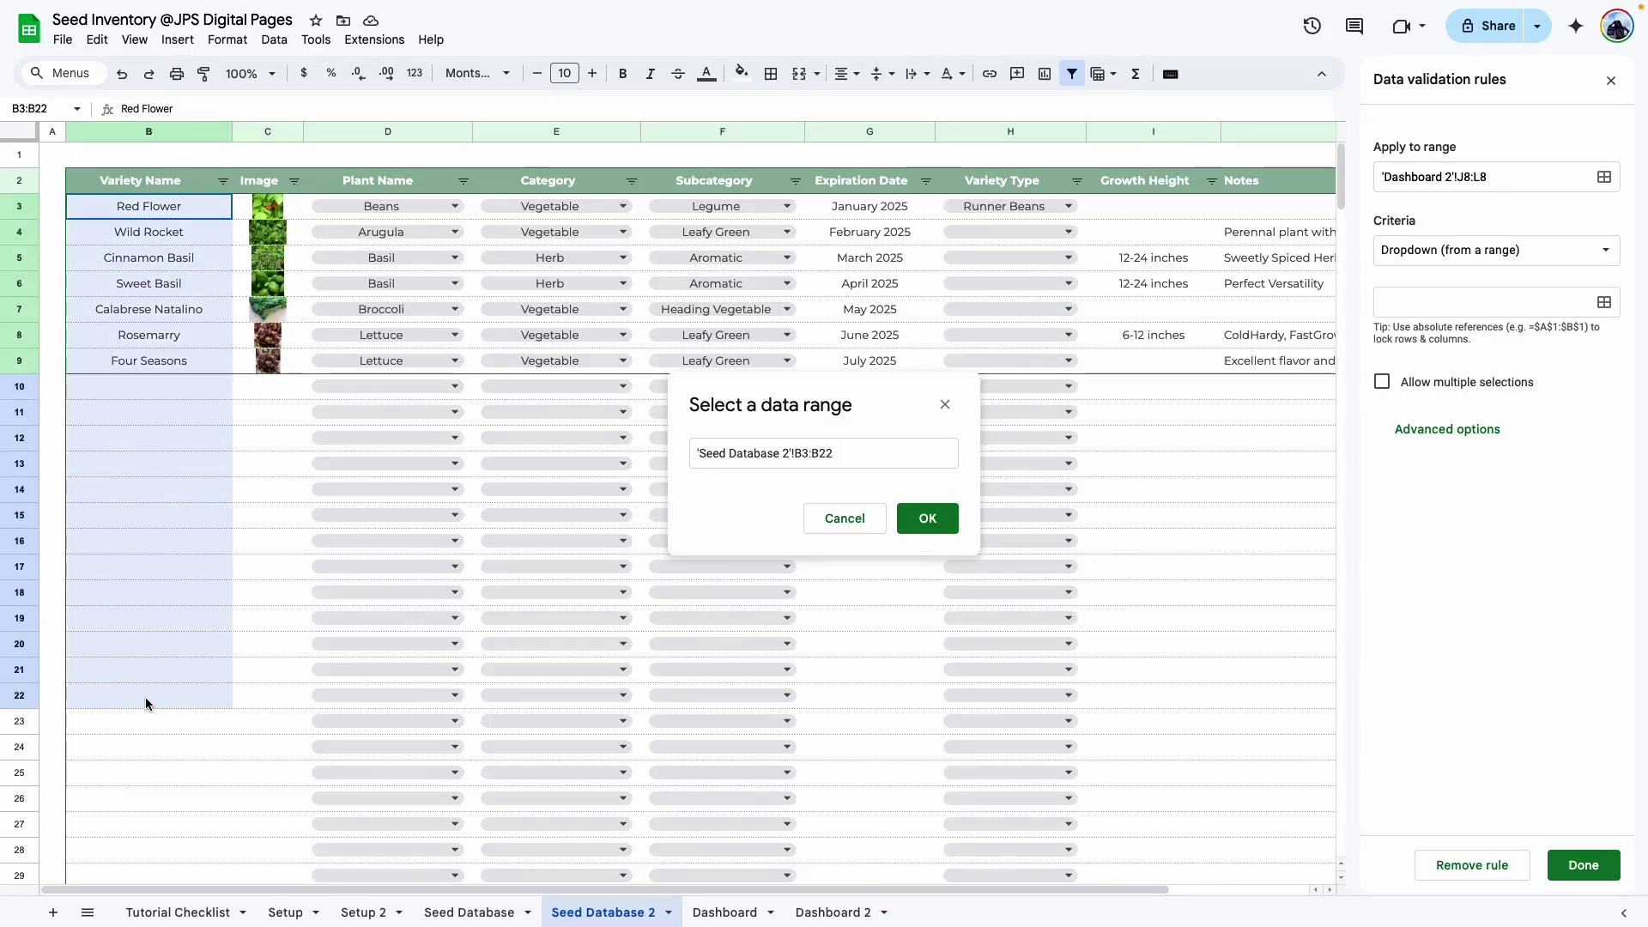
pyautogui.click(854, 454)
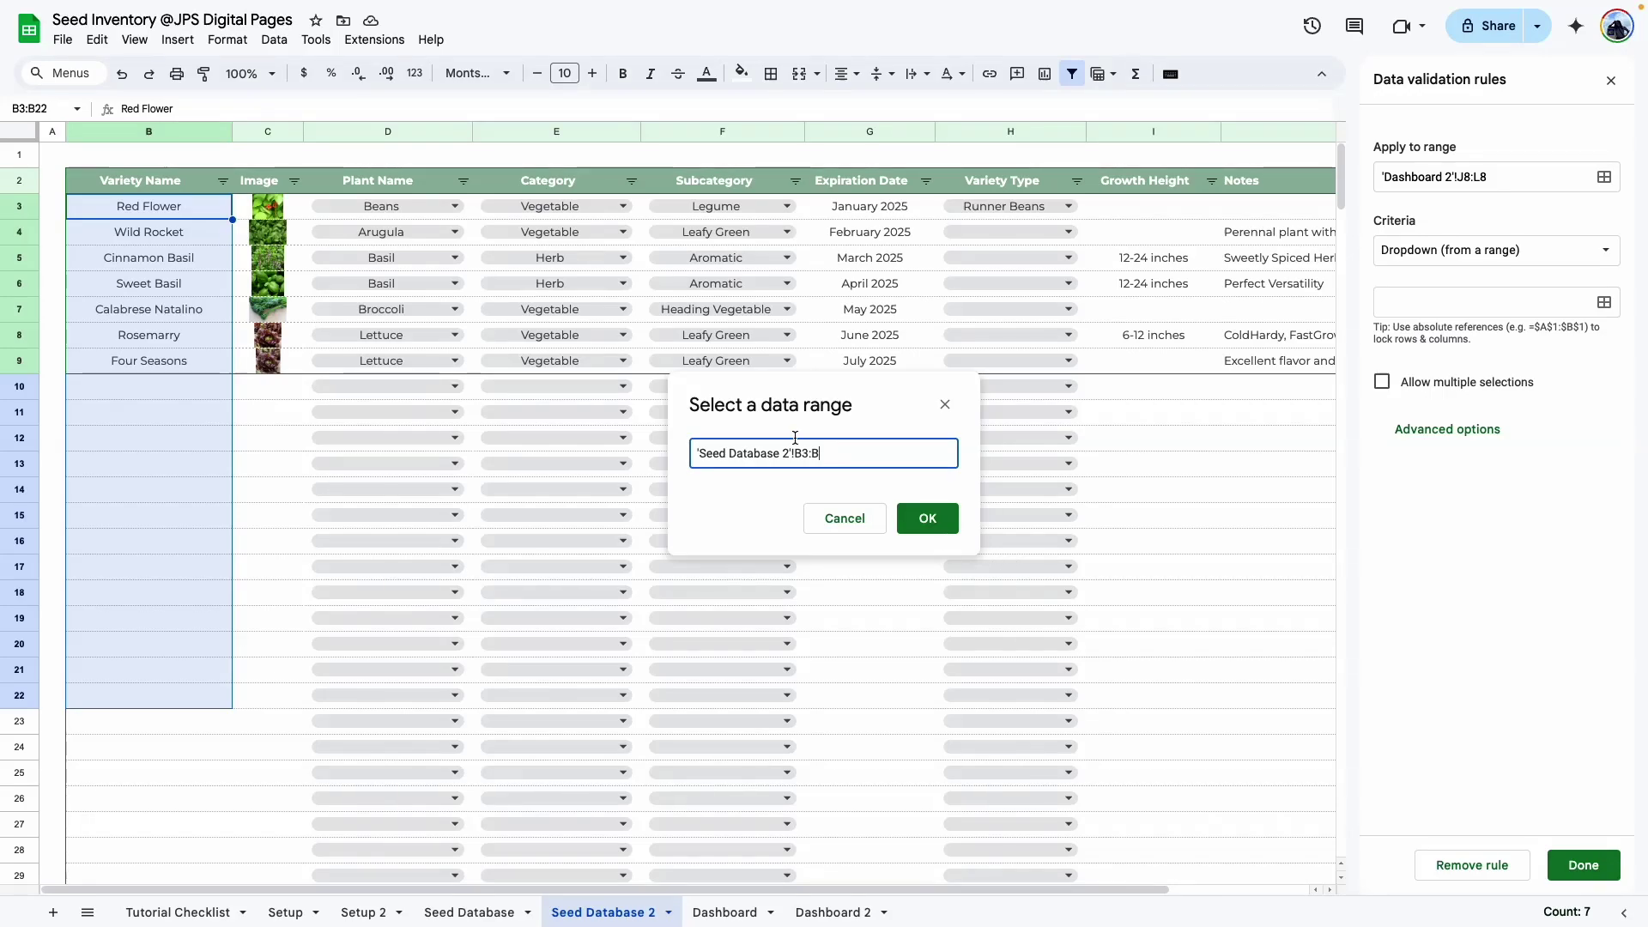
pyautogui.click(941, 519)
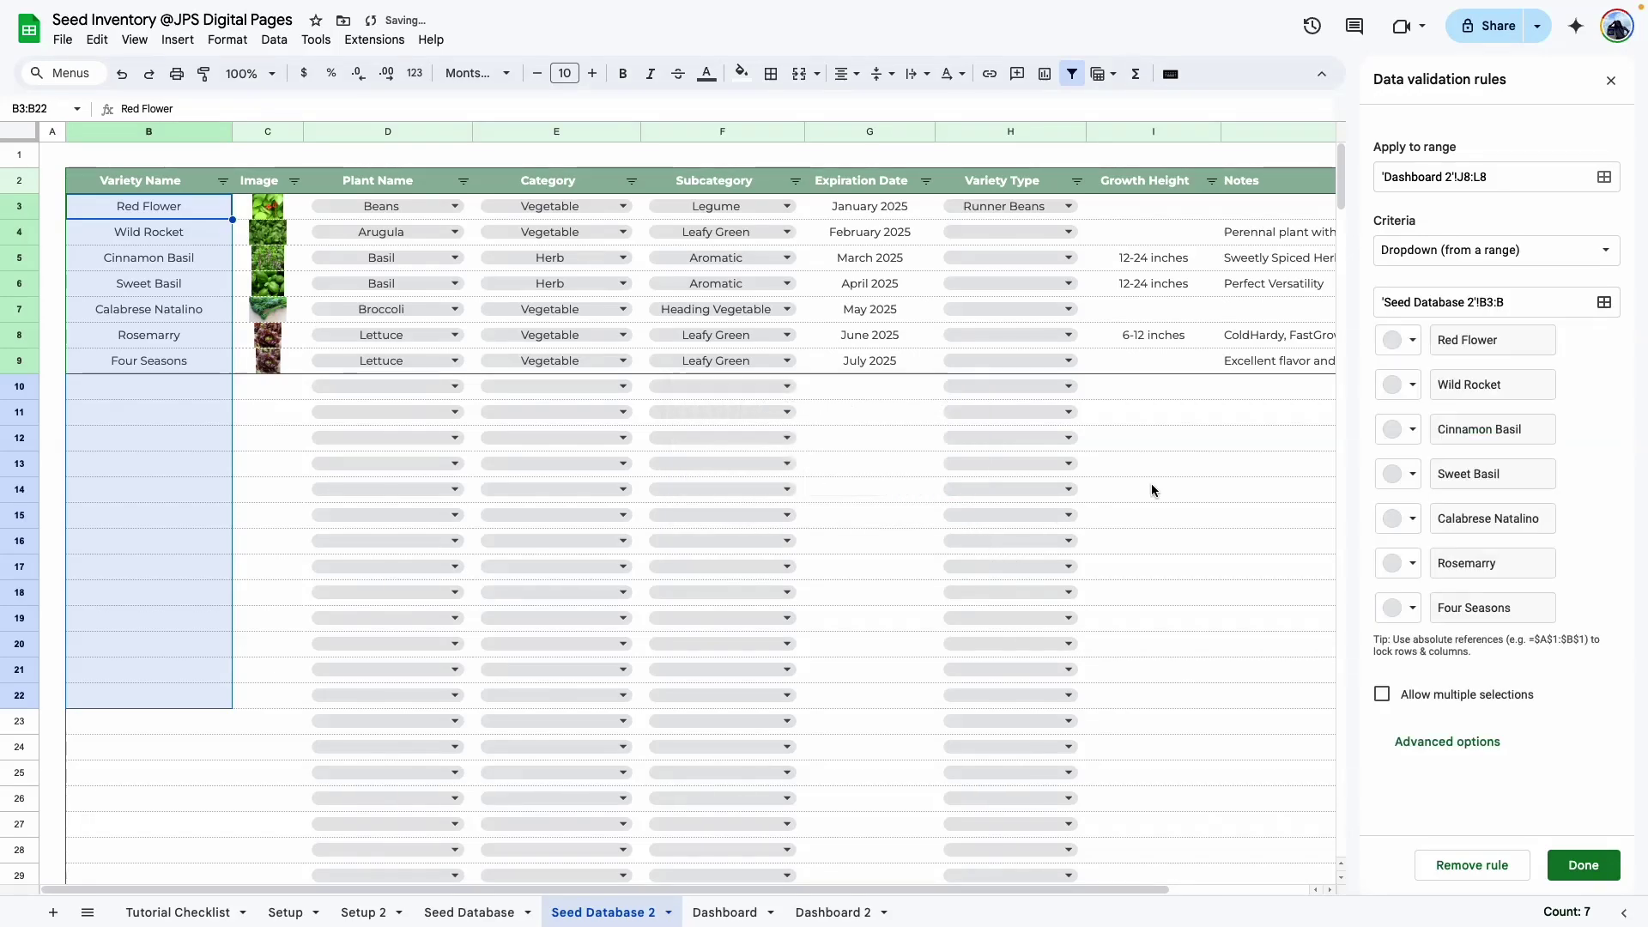
pyautogui.click(1584, 865)
# Edit the J8:L8 dropdown rule in Dashboard 2 to use the Arrow display style and save it.
pyautogui.click(831, 911)
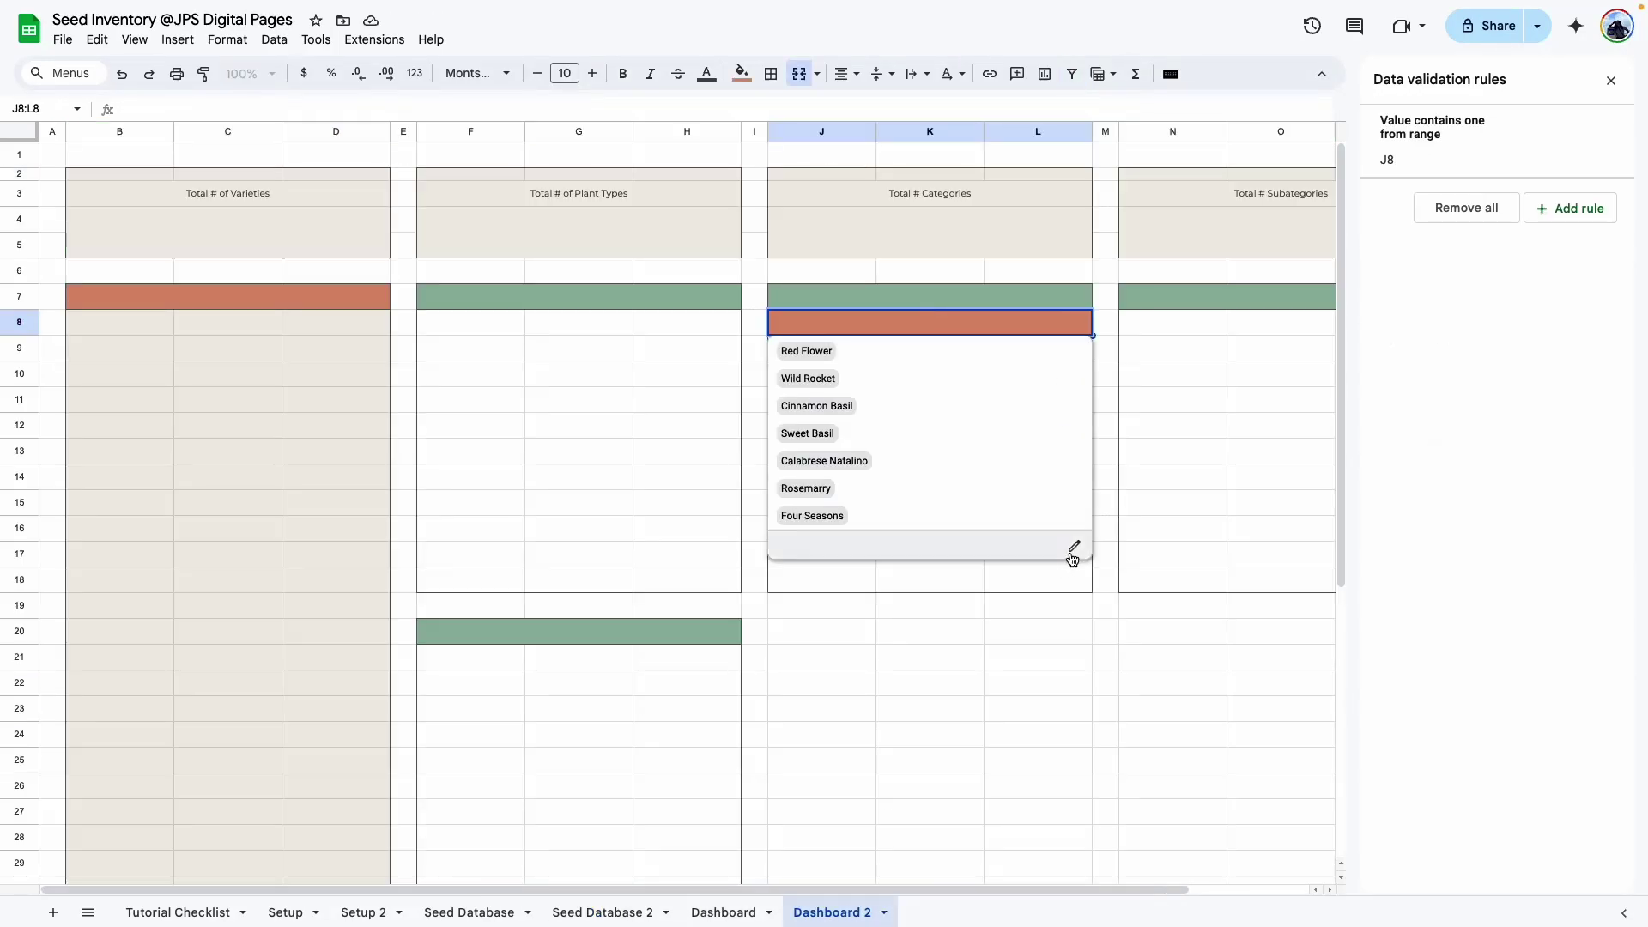
pyautogui.click(1074, 547)
pyautogui.click(1465, 742)
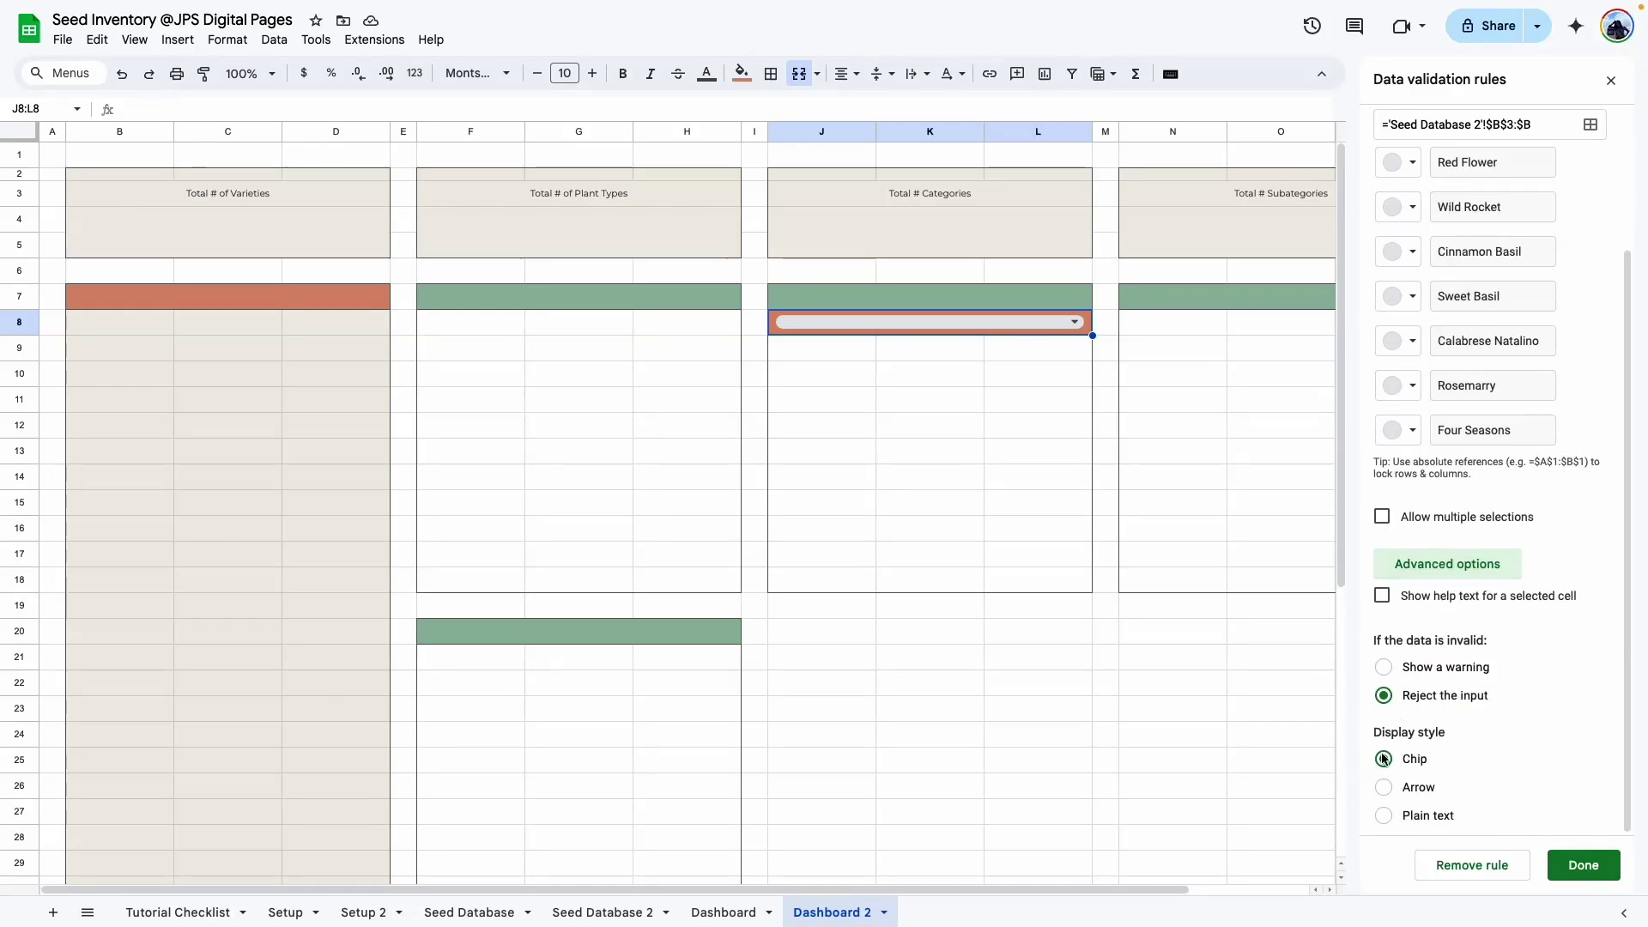
pyautogui.click(1384, 787)
pyautogui.click(1584, 865)
pyautogui.click(1022, 427)
# Choose Four Seasons in the J8:L8 variety dropdown.
pyautogui.click(1083, 322)
pyautogui.click(945, 443)
pyautogui.click(1083, 322)
pyautogui.click(824, 493)
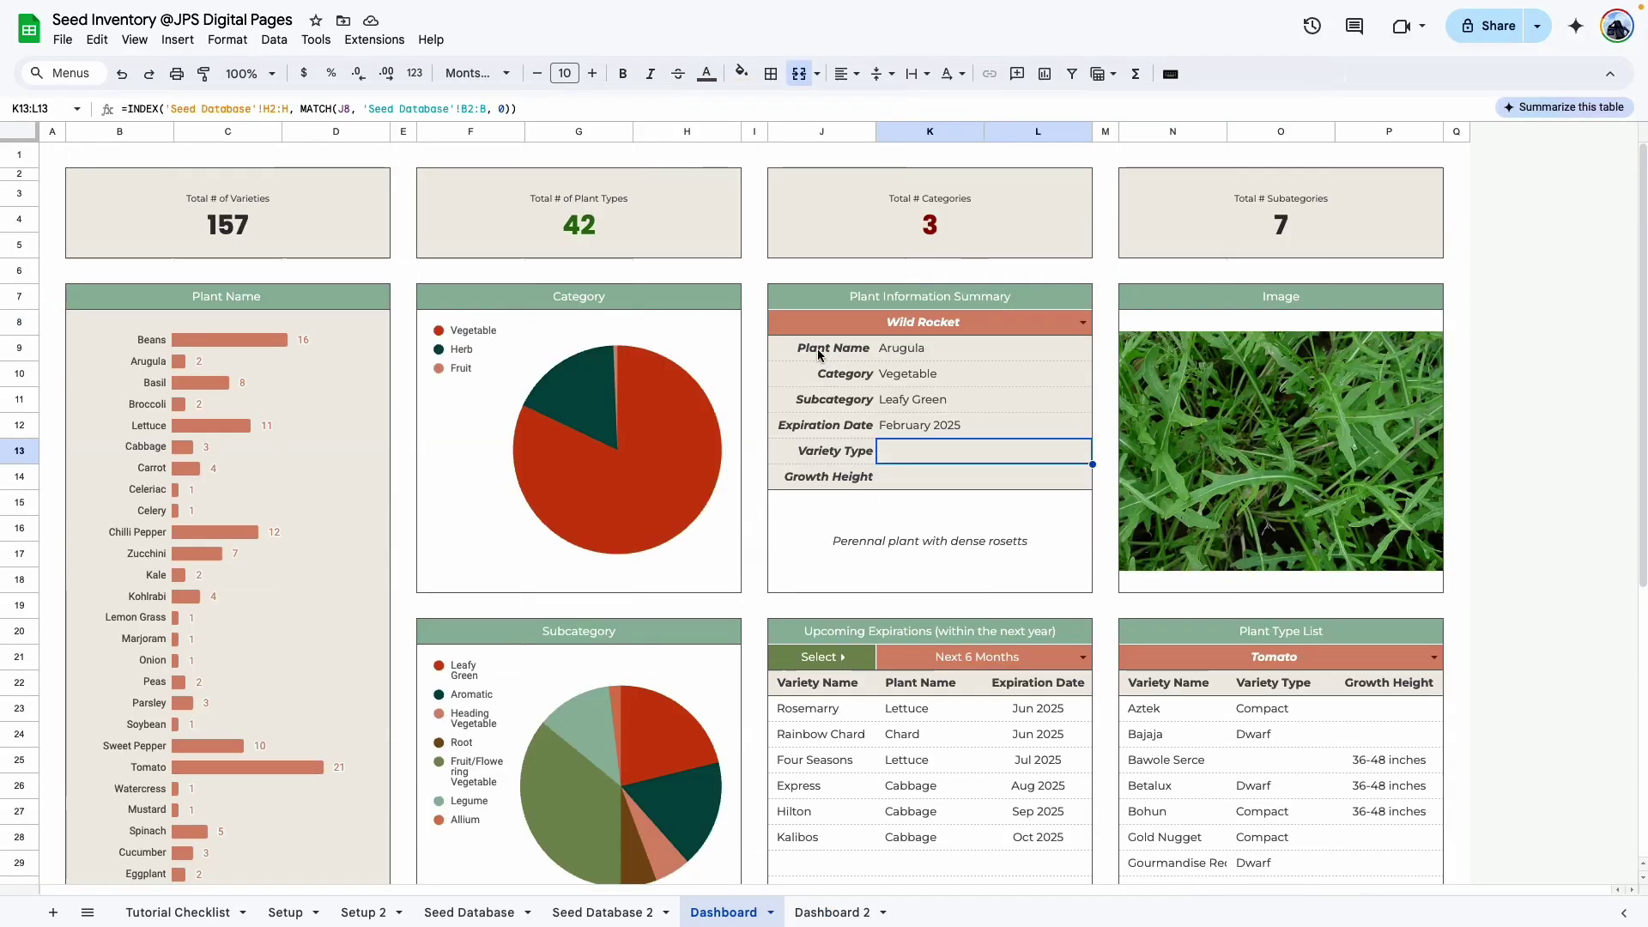
# Examine the Dashboard's summary labels, notes and image lookup formulas, and compare them with the column headings in Seed Database 2.
pyautogui.moveTo(928, 348); pyautogui.dragTo(928, 476)
pyautogui.click(949, 537)
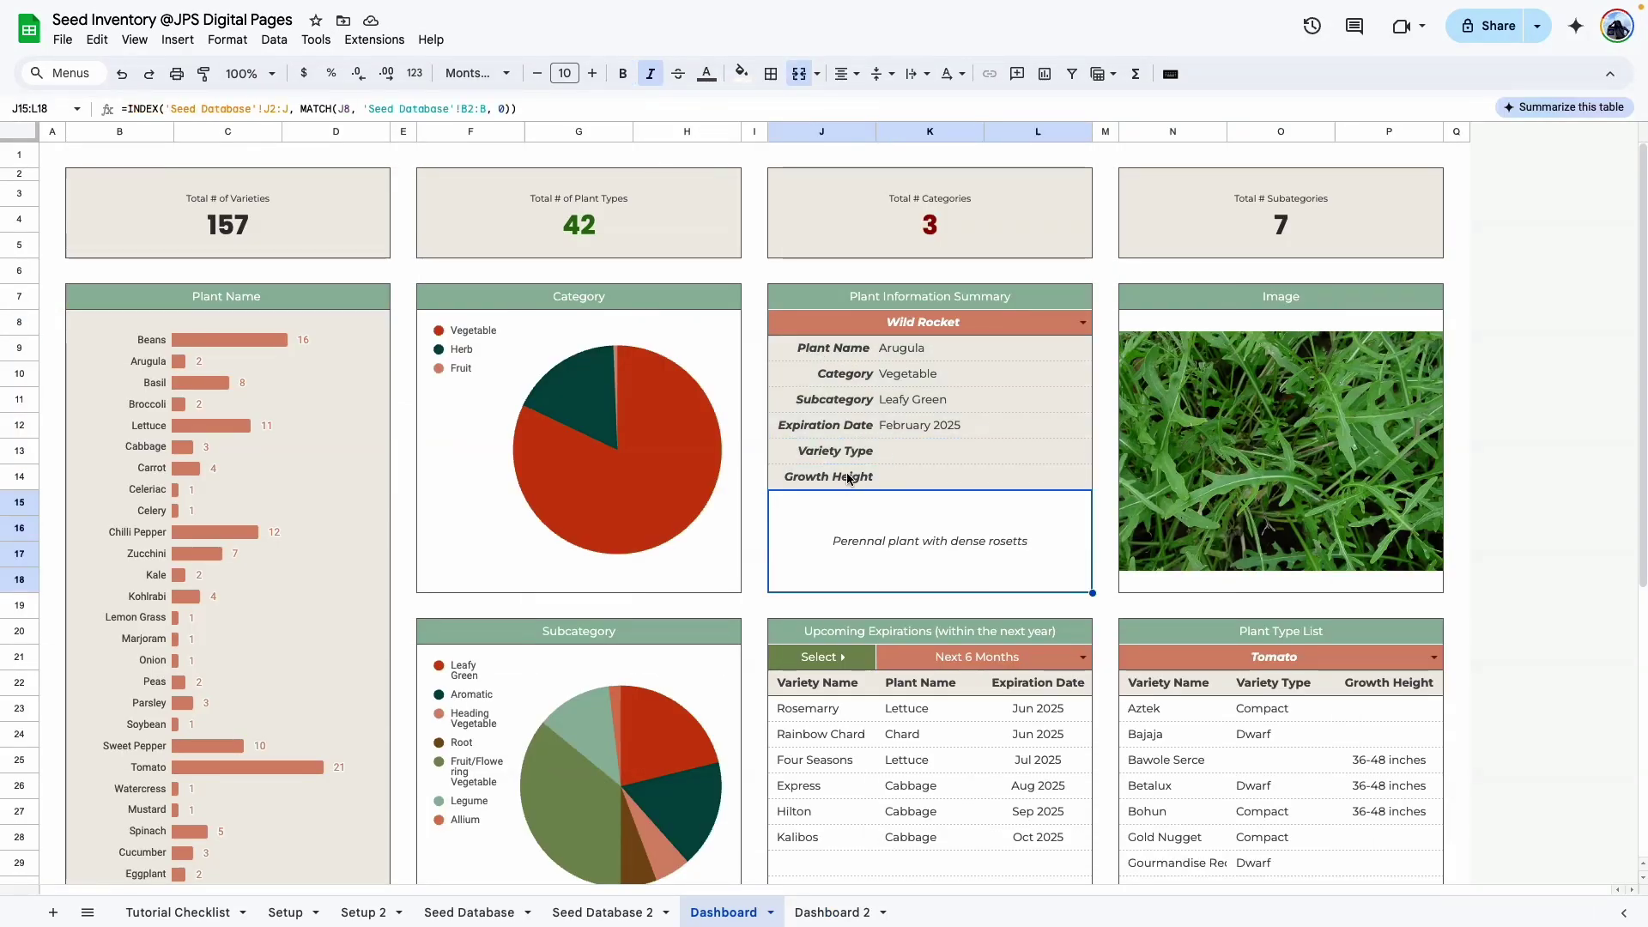
pyautogui.moveTo(850, 351); pyautogui.dragTo(855, 478)
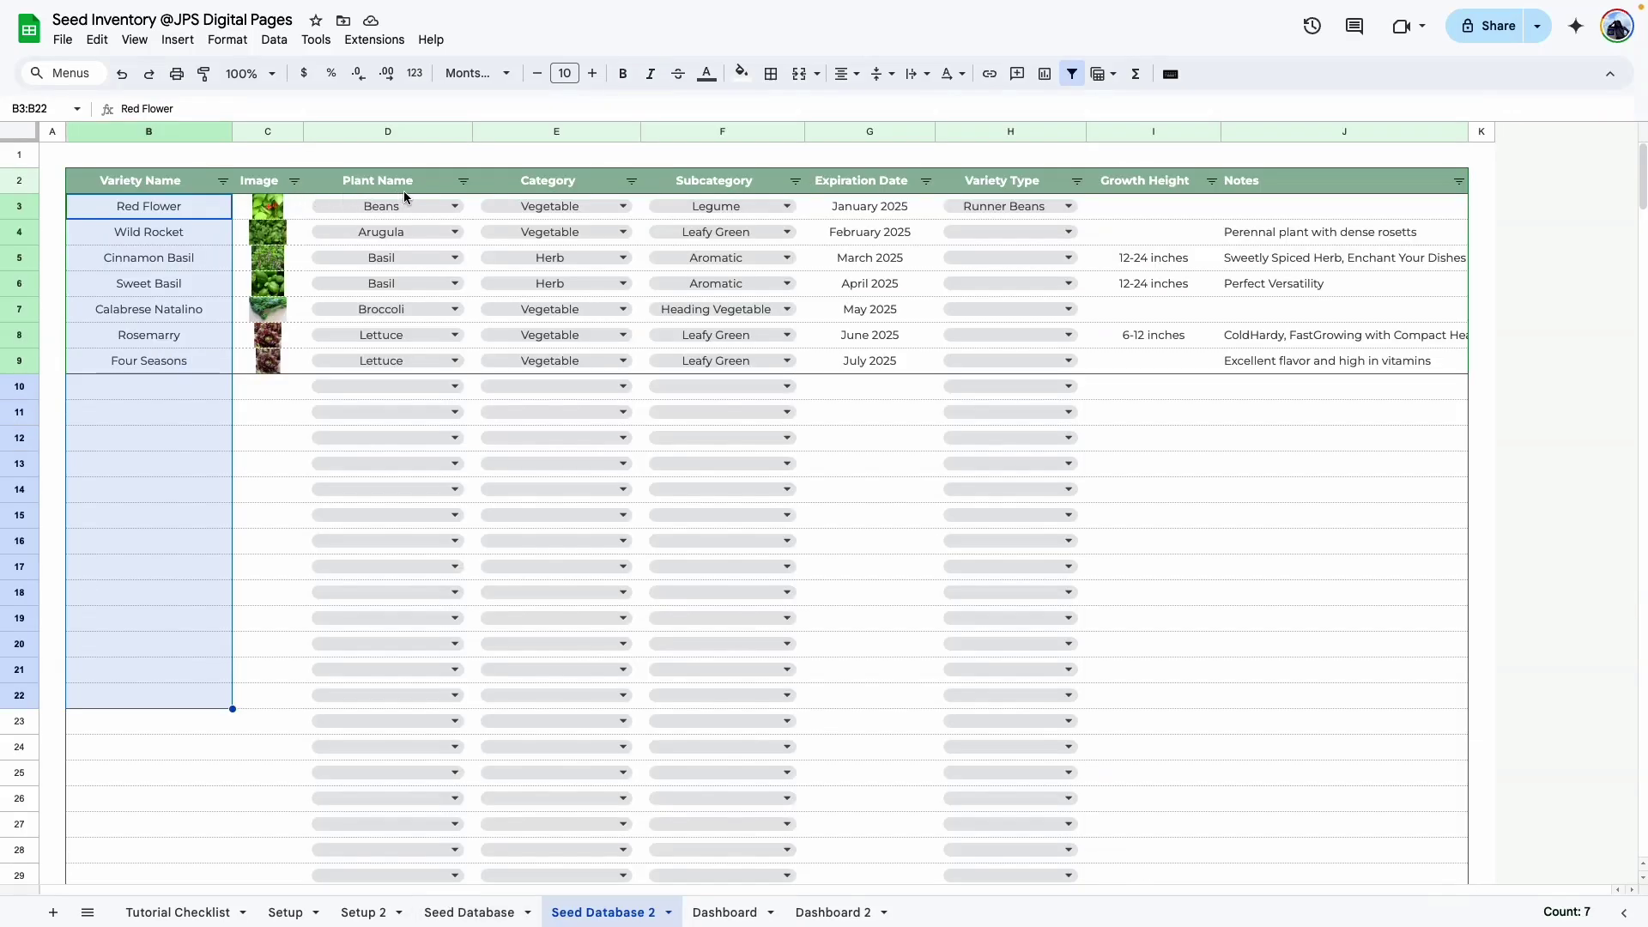
pyautogui.click(403, 190)
pyautogui.press('Right')
pyautogui.press('Right')
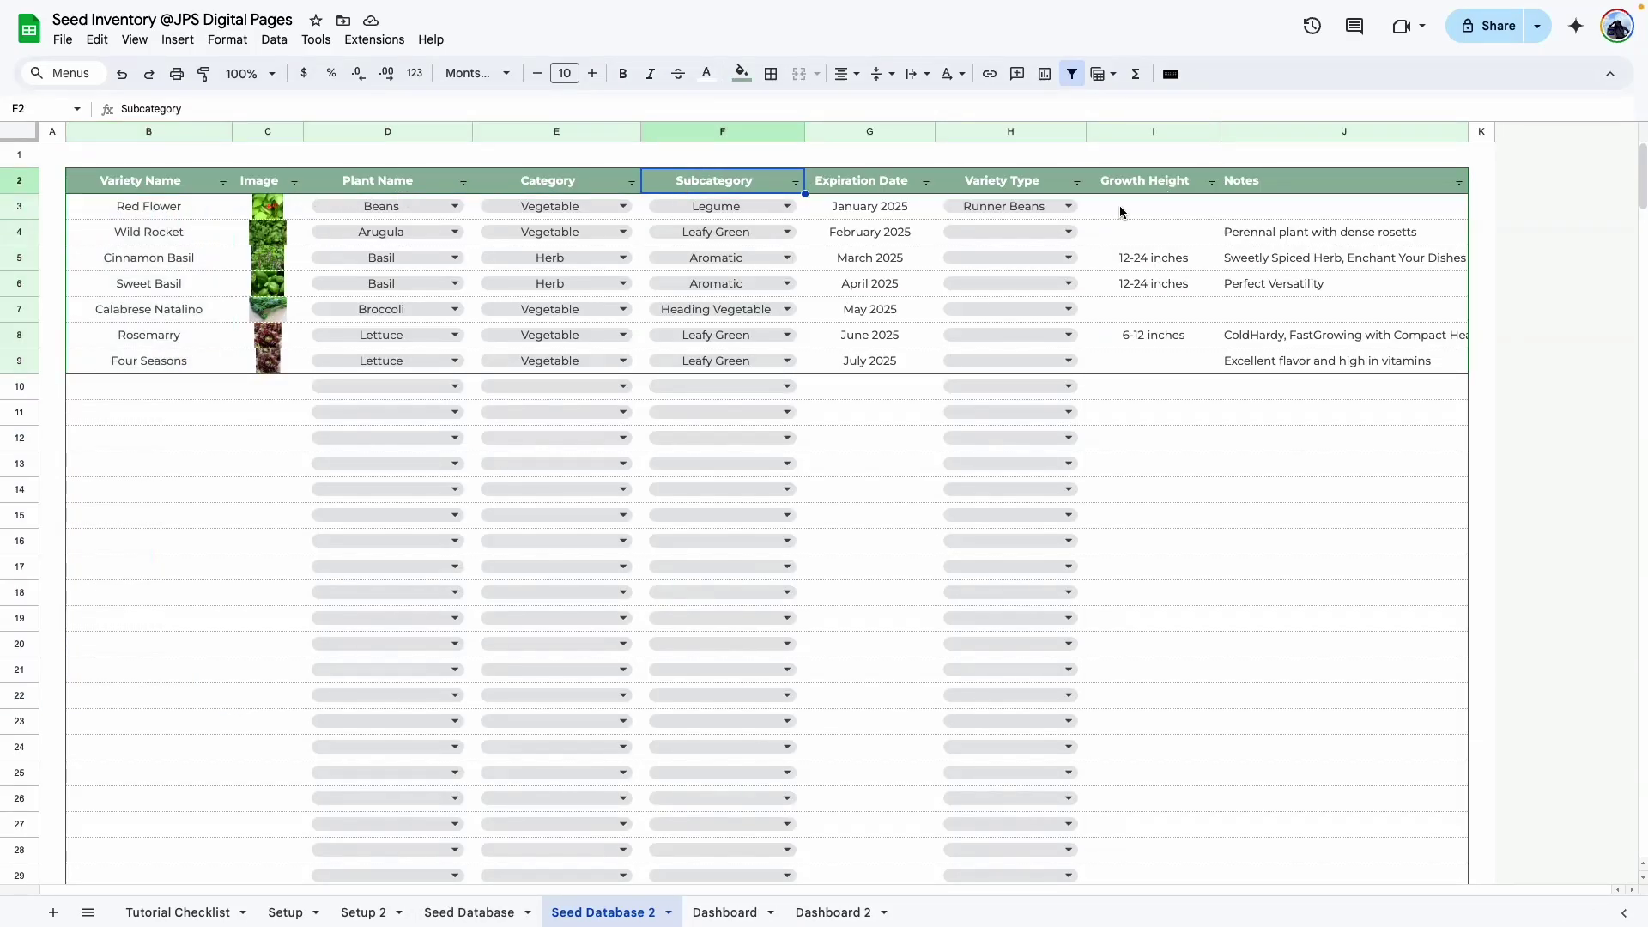
pyautogui.click(740, 911)
pyautogui.click(904, 563)
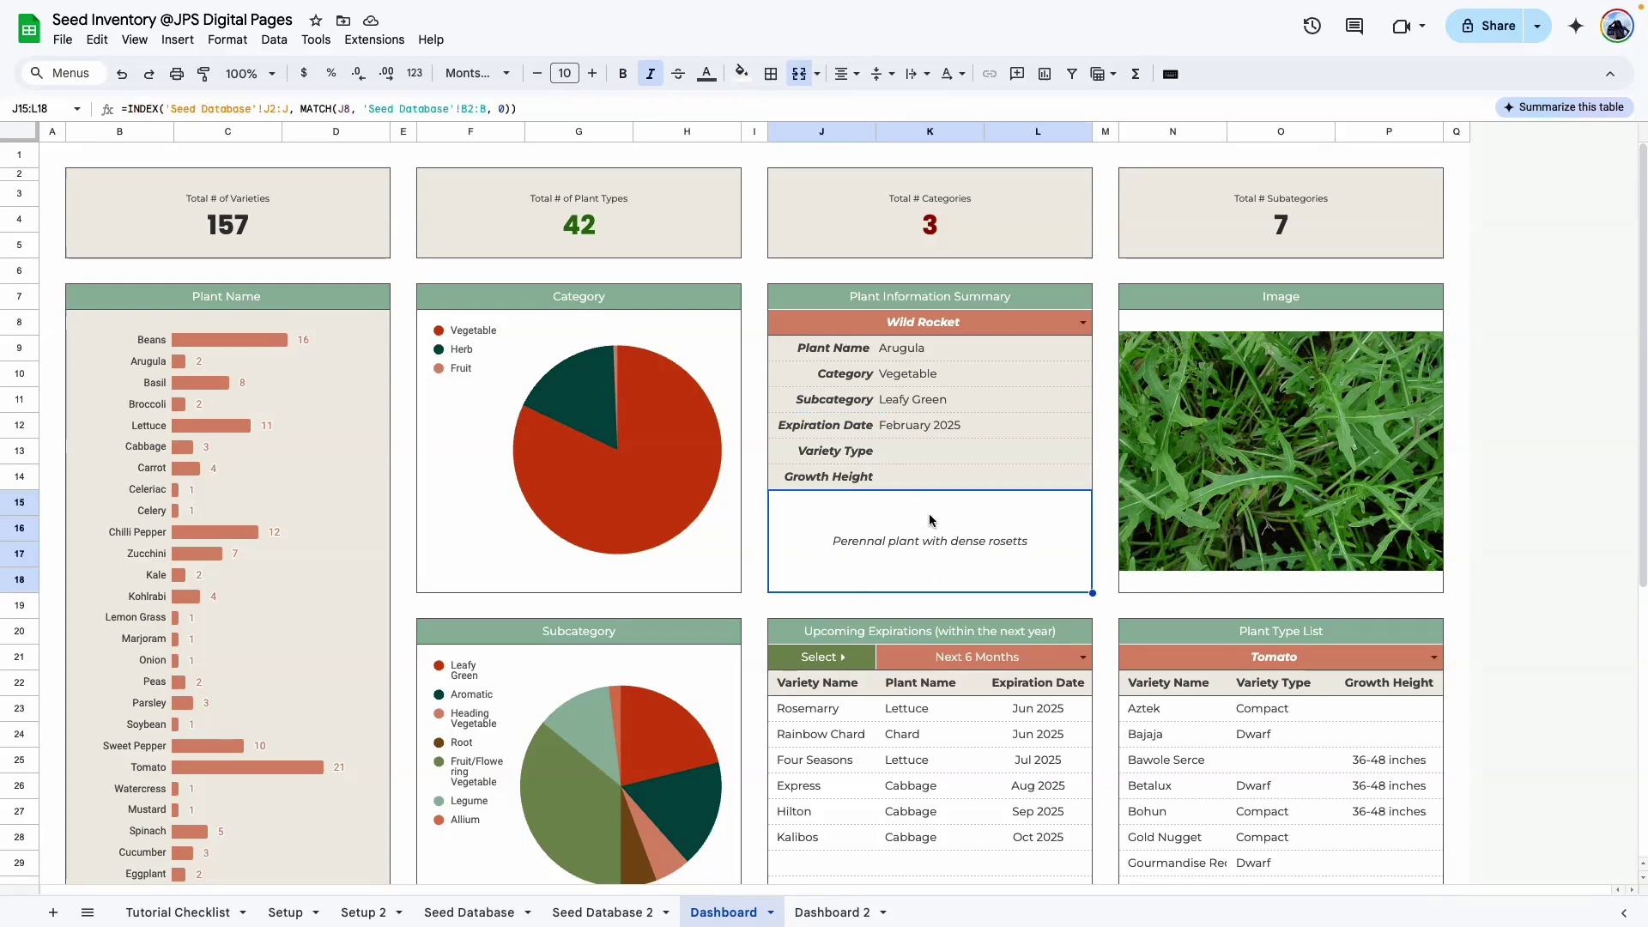
pyautogui.click(1197, 429)
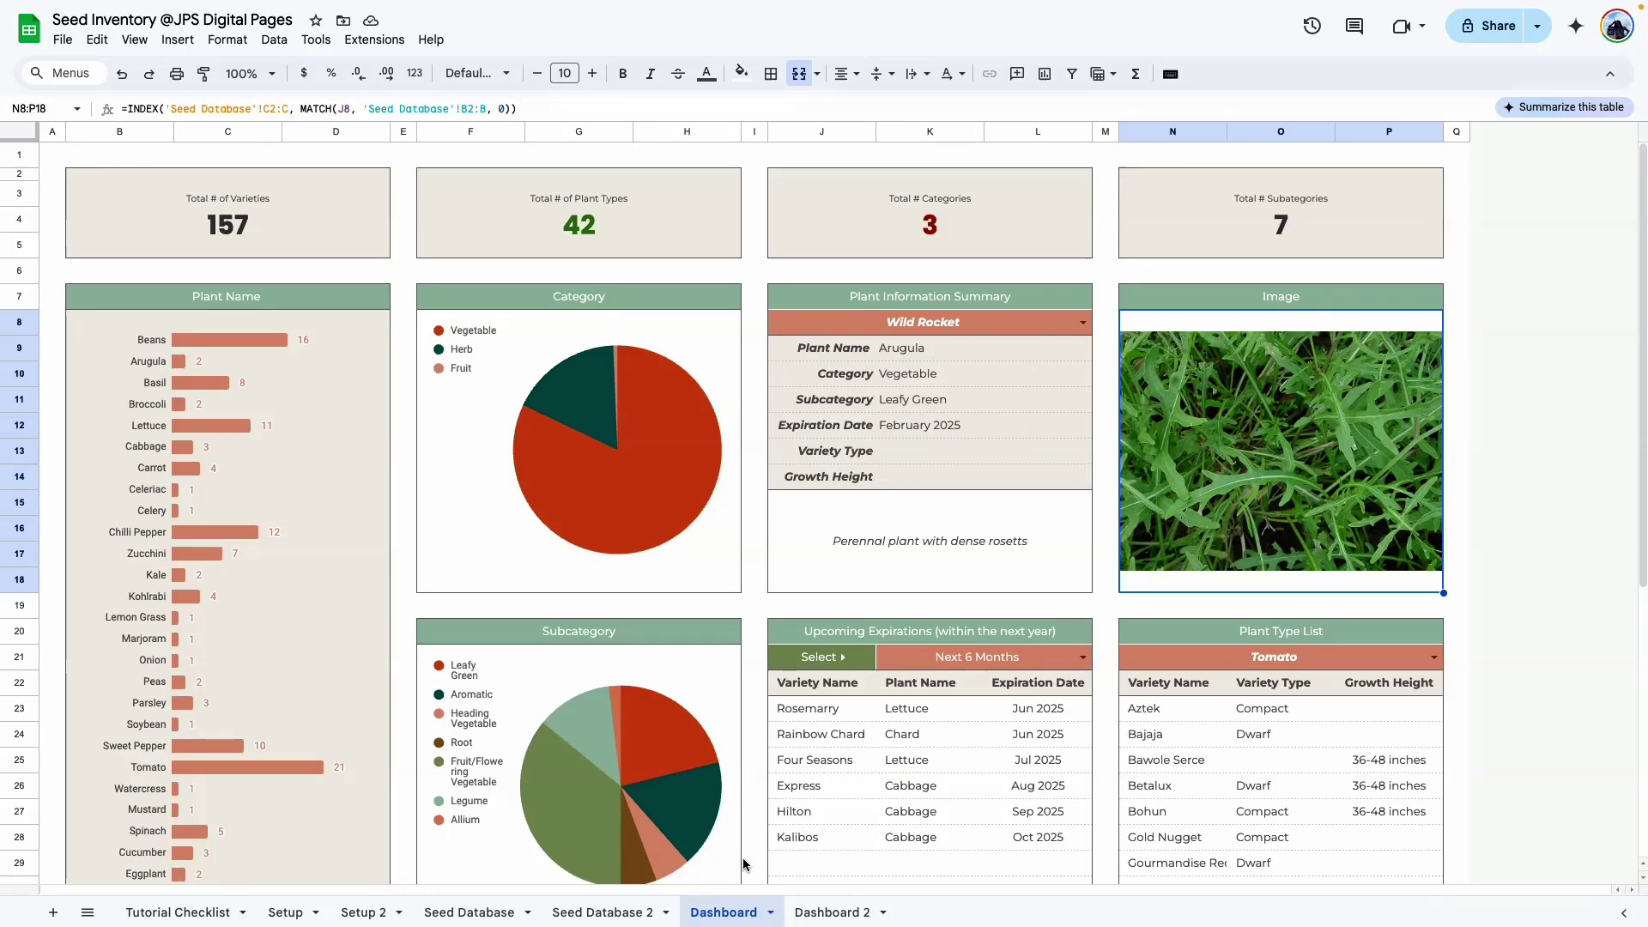
# Compare the empty summary area in Dashboard 2 with the label and value cells J9:L14 on the original Dashboard.
pyautogui.click(832, 912)
pyautogui.moveTo(823, 344); pyautogui.dragTo(1038, 453)
pyautogui.click(724, 911)
pyautogui.click(914, 407)
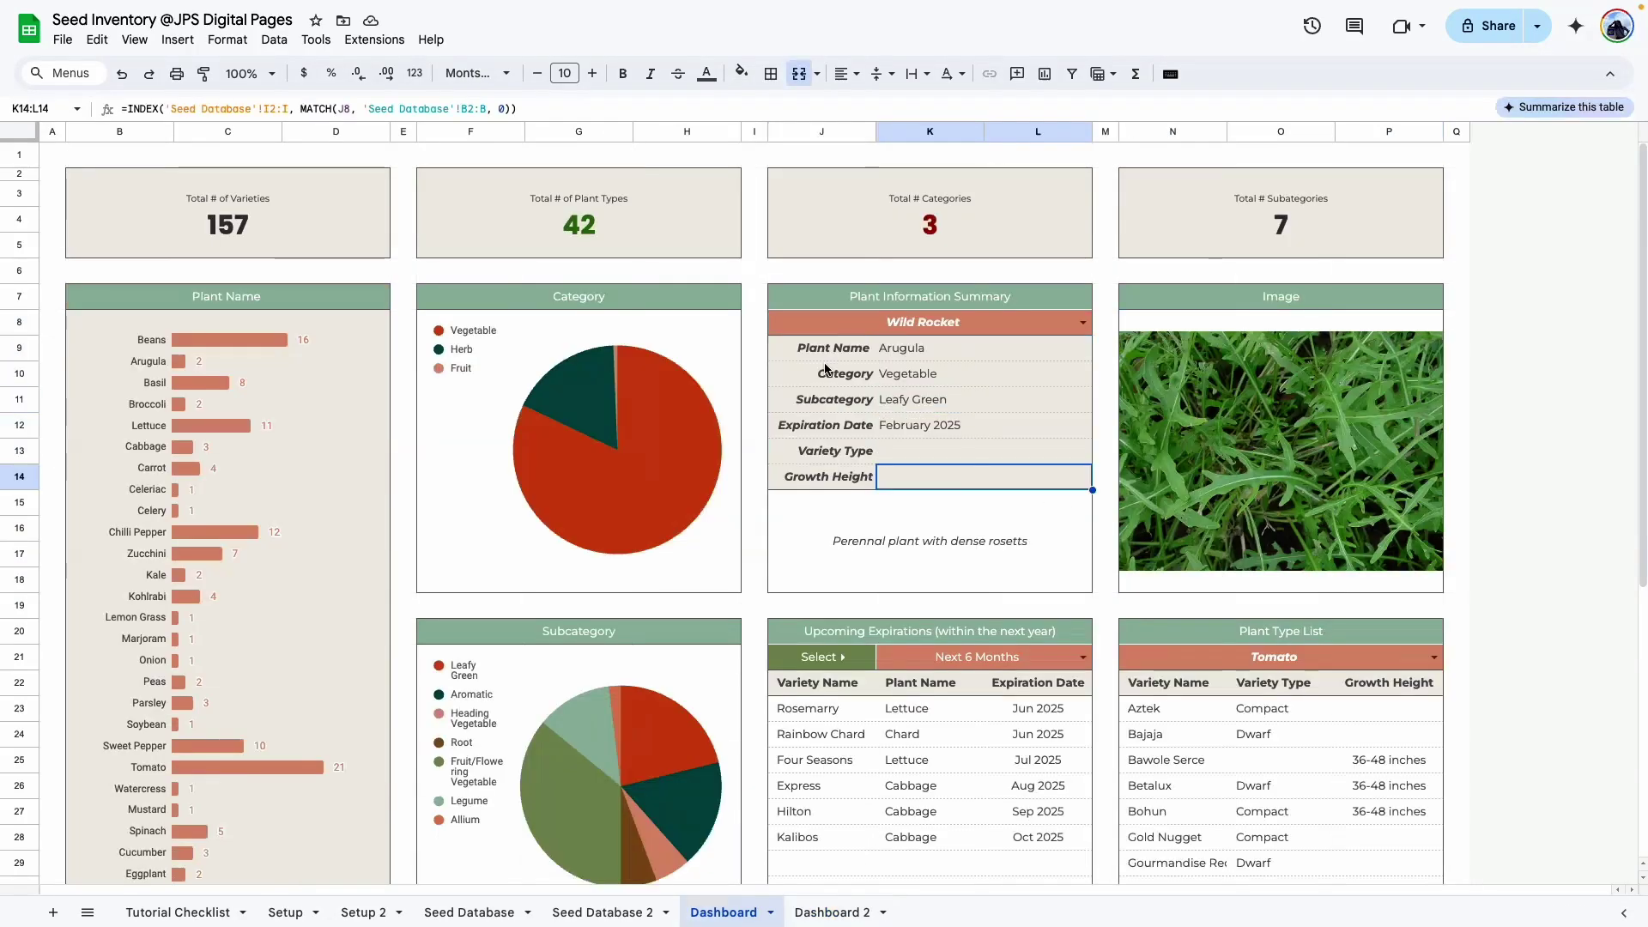
pyautogui.moveTo(834, 347); pyautogui.dragTo(835, 467)
pyautogui.moveTo(895, 352); pyautogui.dragTo(1043, 481)
# In Dashboard 2, merge K9:L18 horizontally so each row has one value cell beside the column J labels.
pyautogui.click(815, 921)
pyautogui.moveTo(879, 349); pyautogui.dragTo(1022, 592)
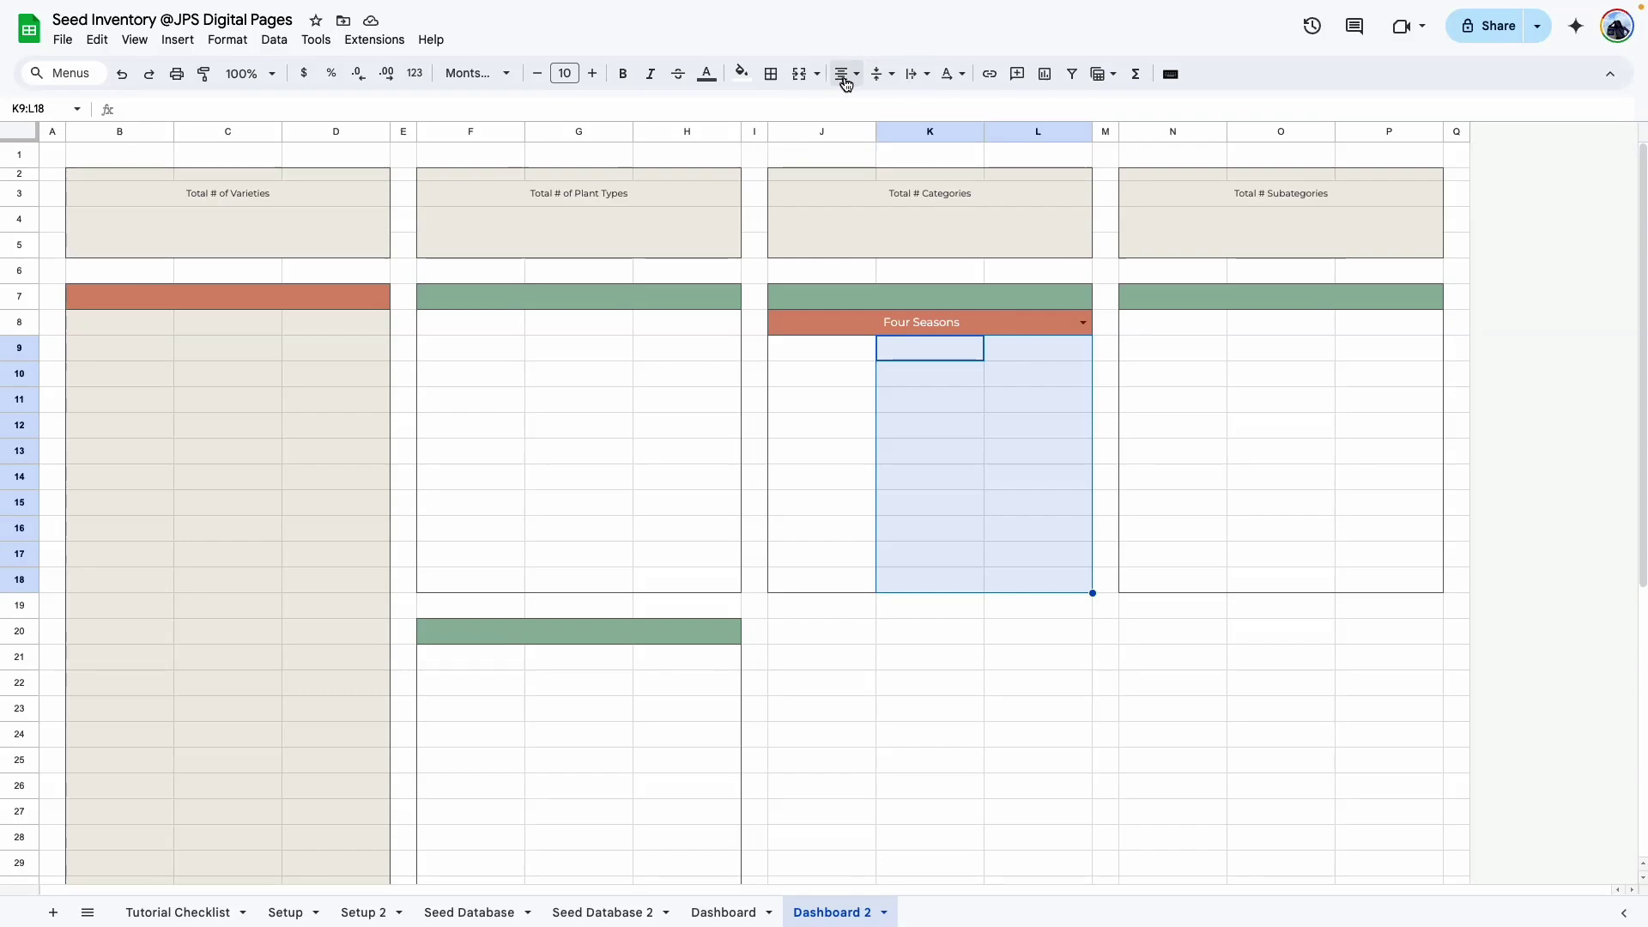
pyautogui.click(815, 75)
pyautogui.click(846, 161)
pyautogui.click(963, 459)
pyautogui.moveTo(913, 352); pyautogui.dragTo(920, 516)
pyautogui.click(803, 502)
pyautogui.moveTo(812, 347); pyautogui.dragTo(815, 479)
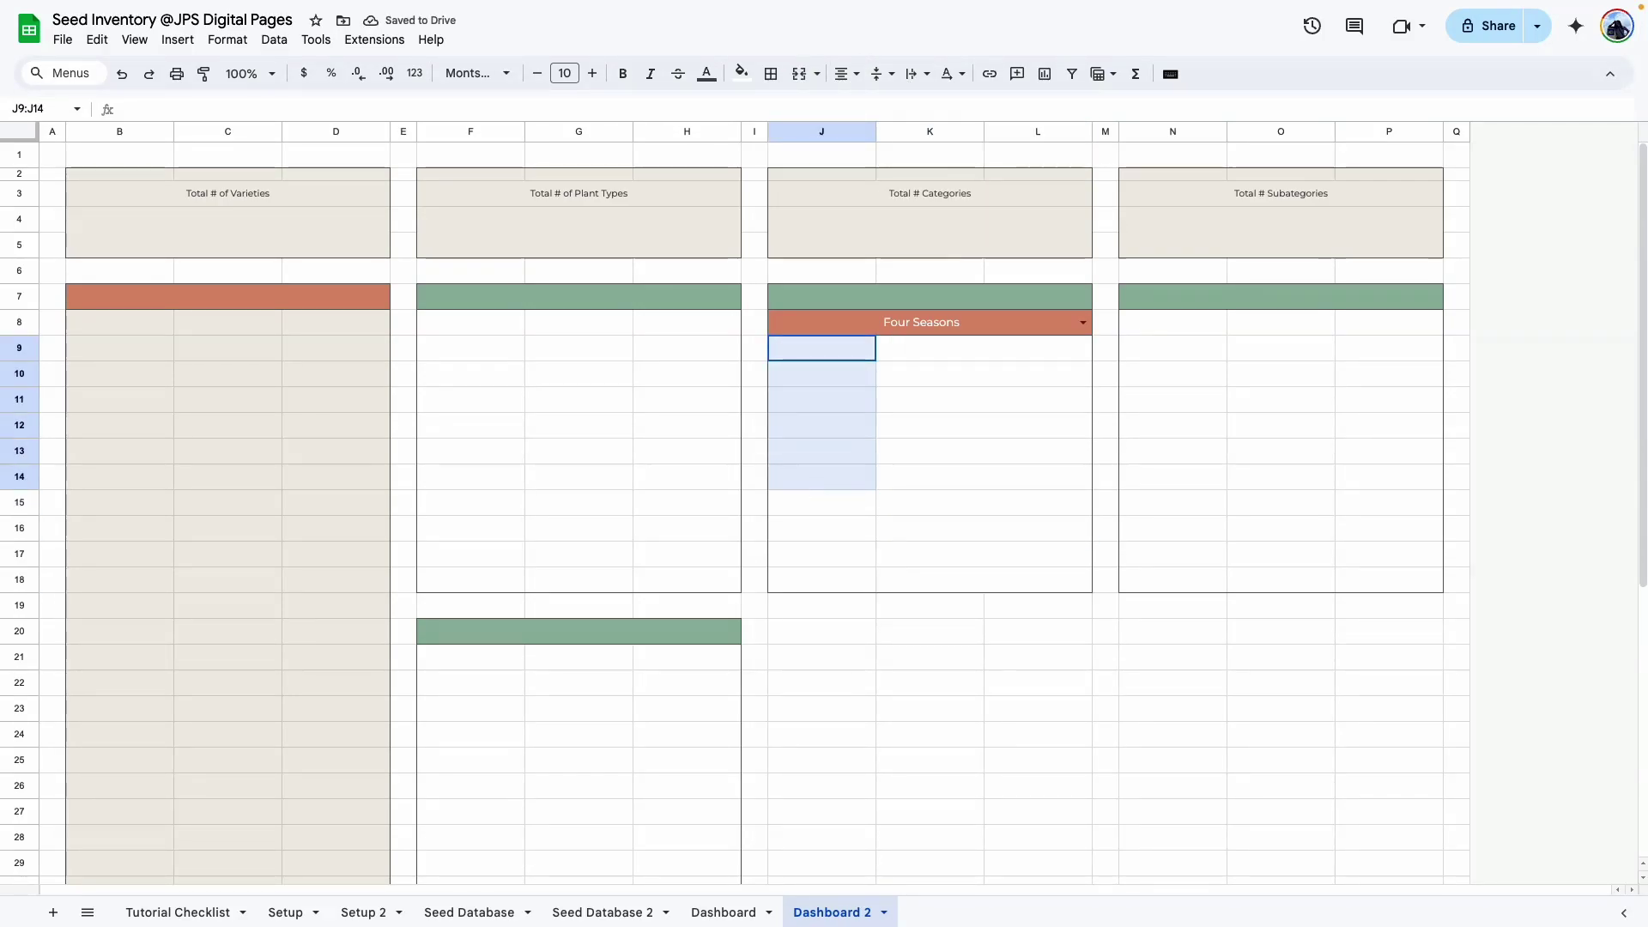
# Merge J15:L18 in Dashboard 2 into one large cell beneath the summary's label and value rows.
pyautogui.click(881, 524)
pyautogui.click(892, 657)
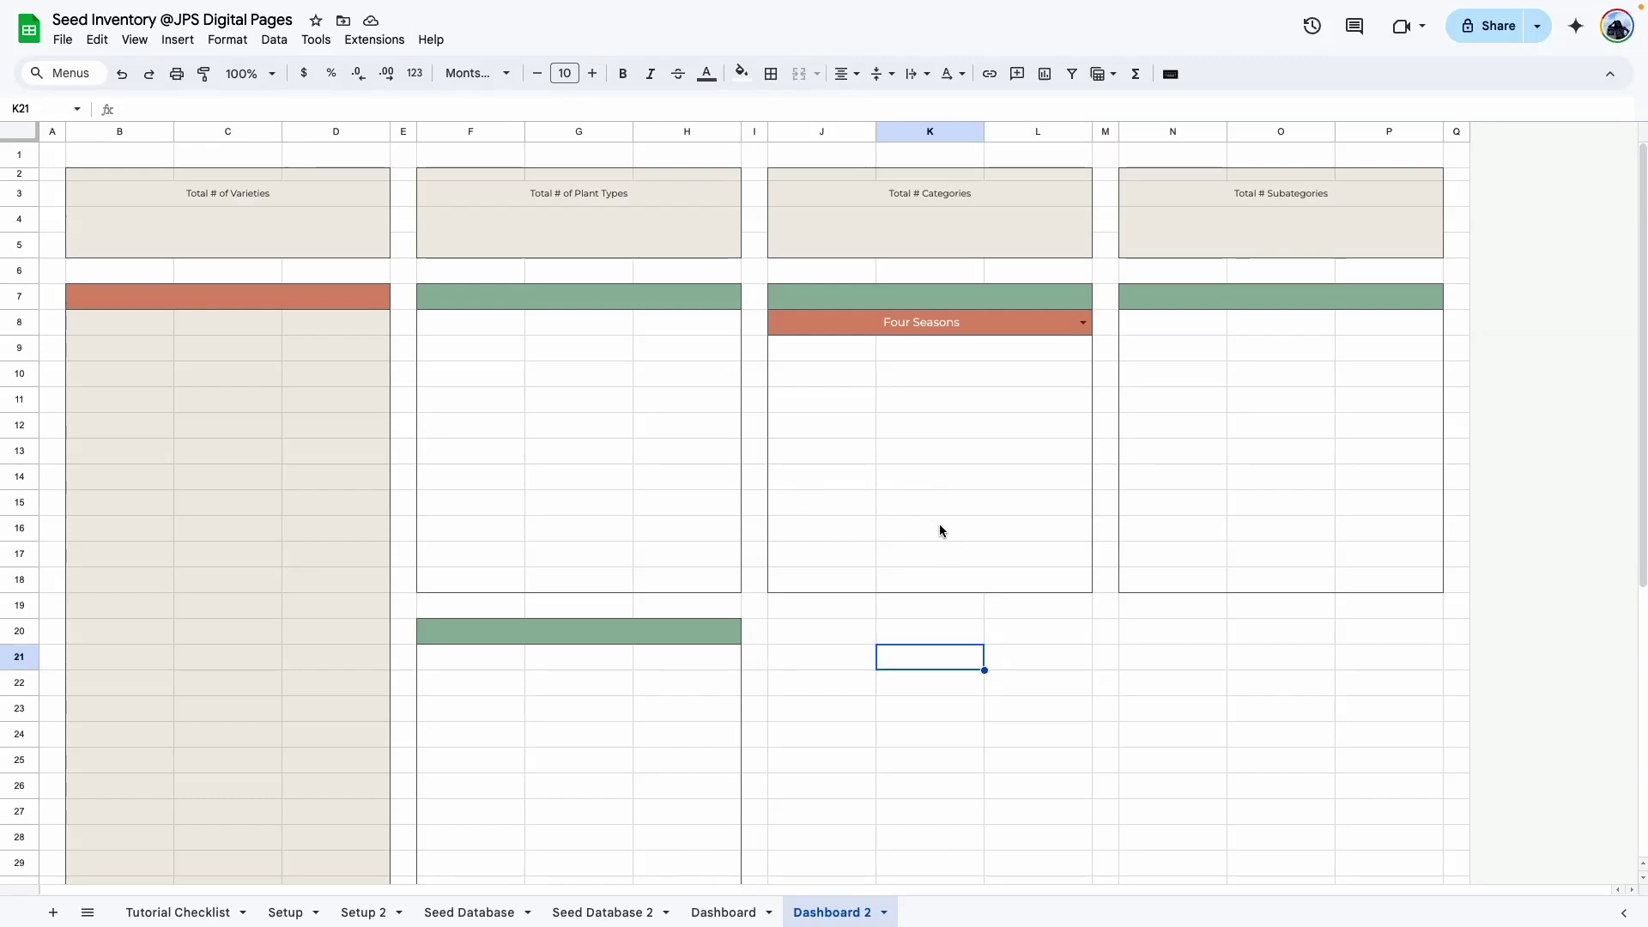
pyautogui.moveTo(868, 512); pyautogui.dragTo(1019, 574)
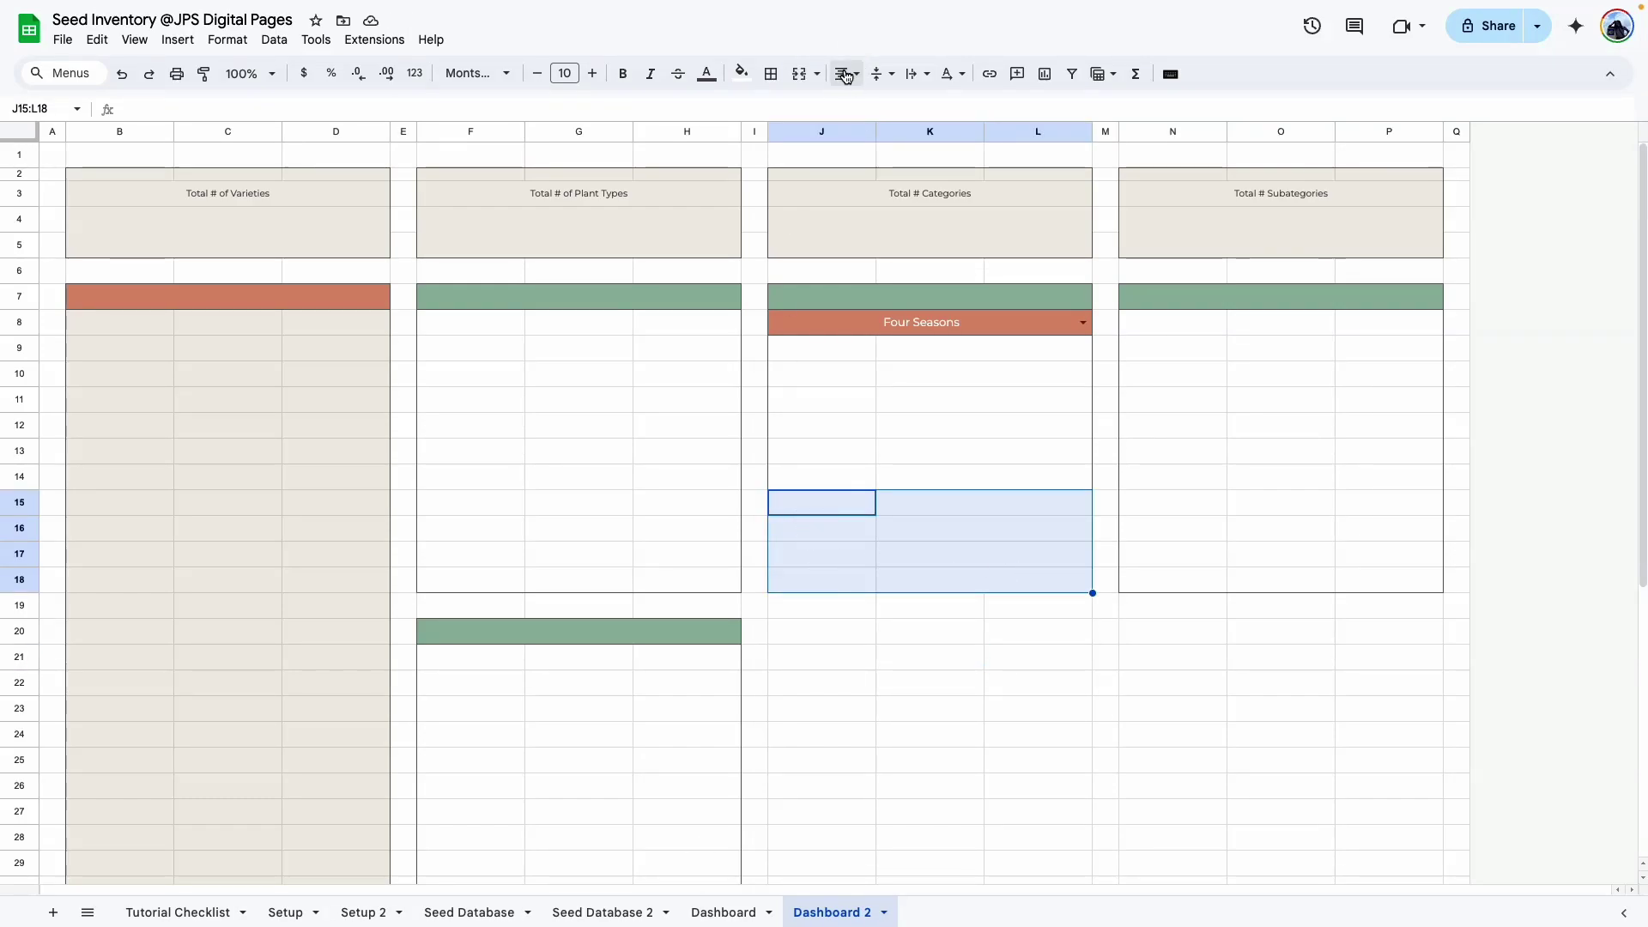
pyautogui.click(801, 76)
# Add an outer border around the plant summary section J7:L18 and another around the merged cell J15:L18.
pyautogui.moveTo(823, 297); pyautogui.dragTo(865, 570)
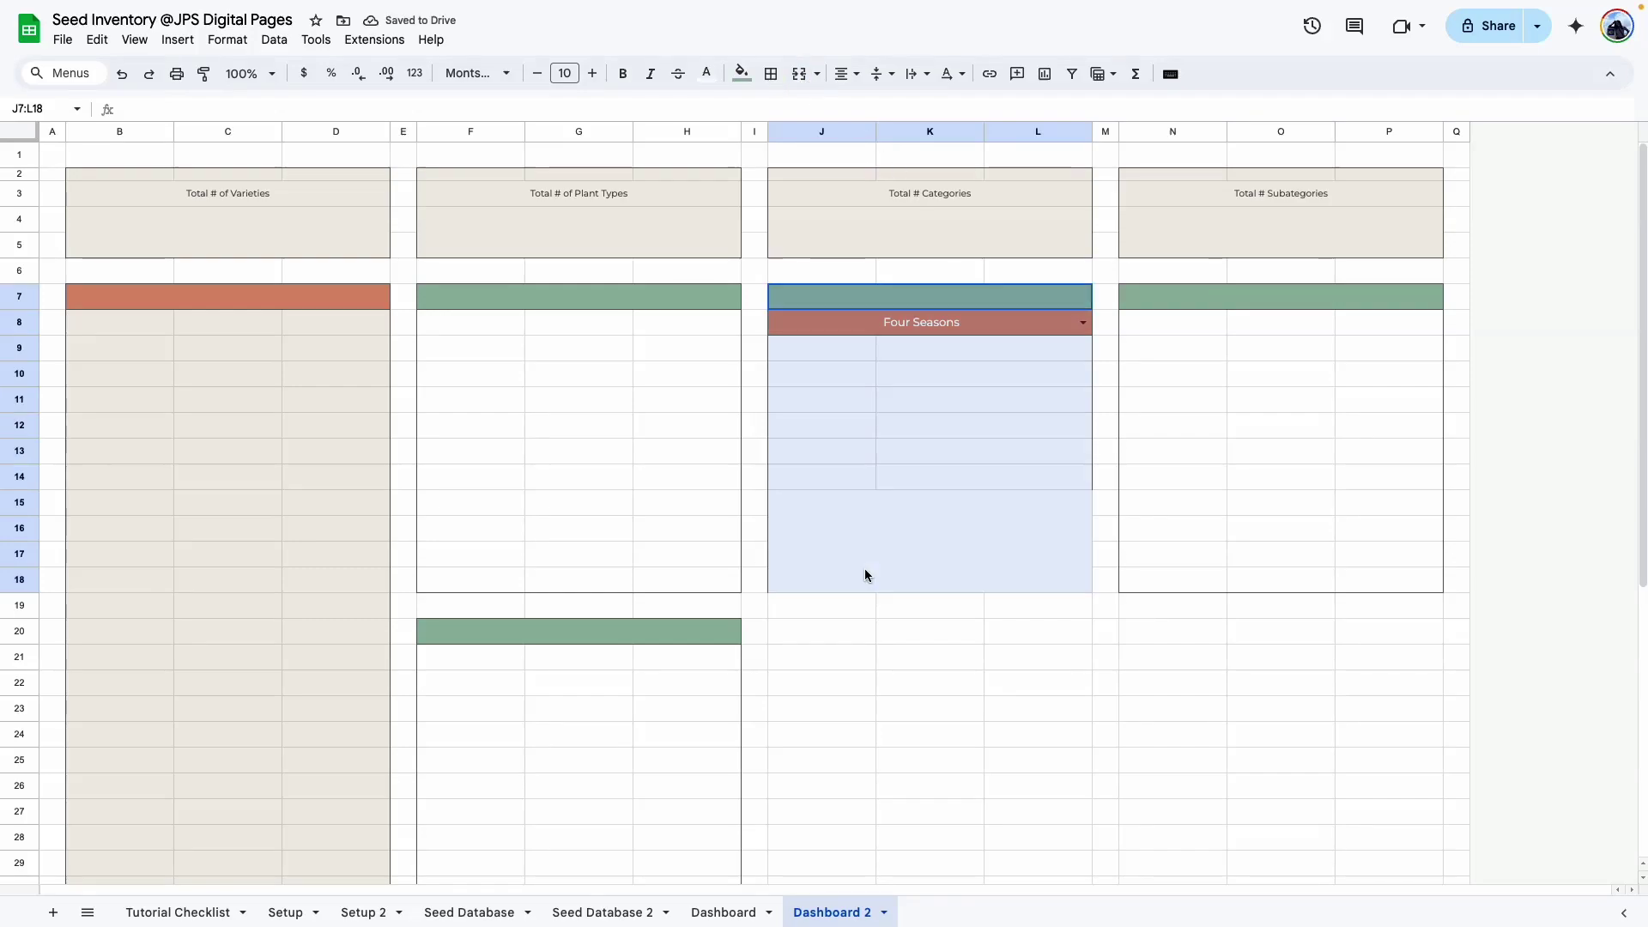
pyautogui.click(771, 74)
pyautogui.click(898, 113)
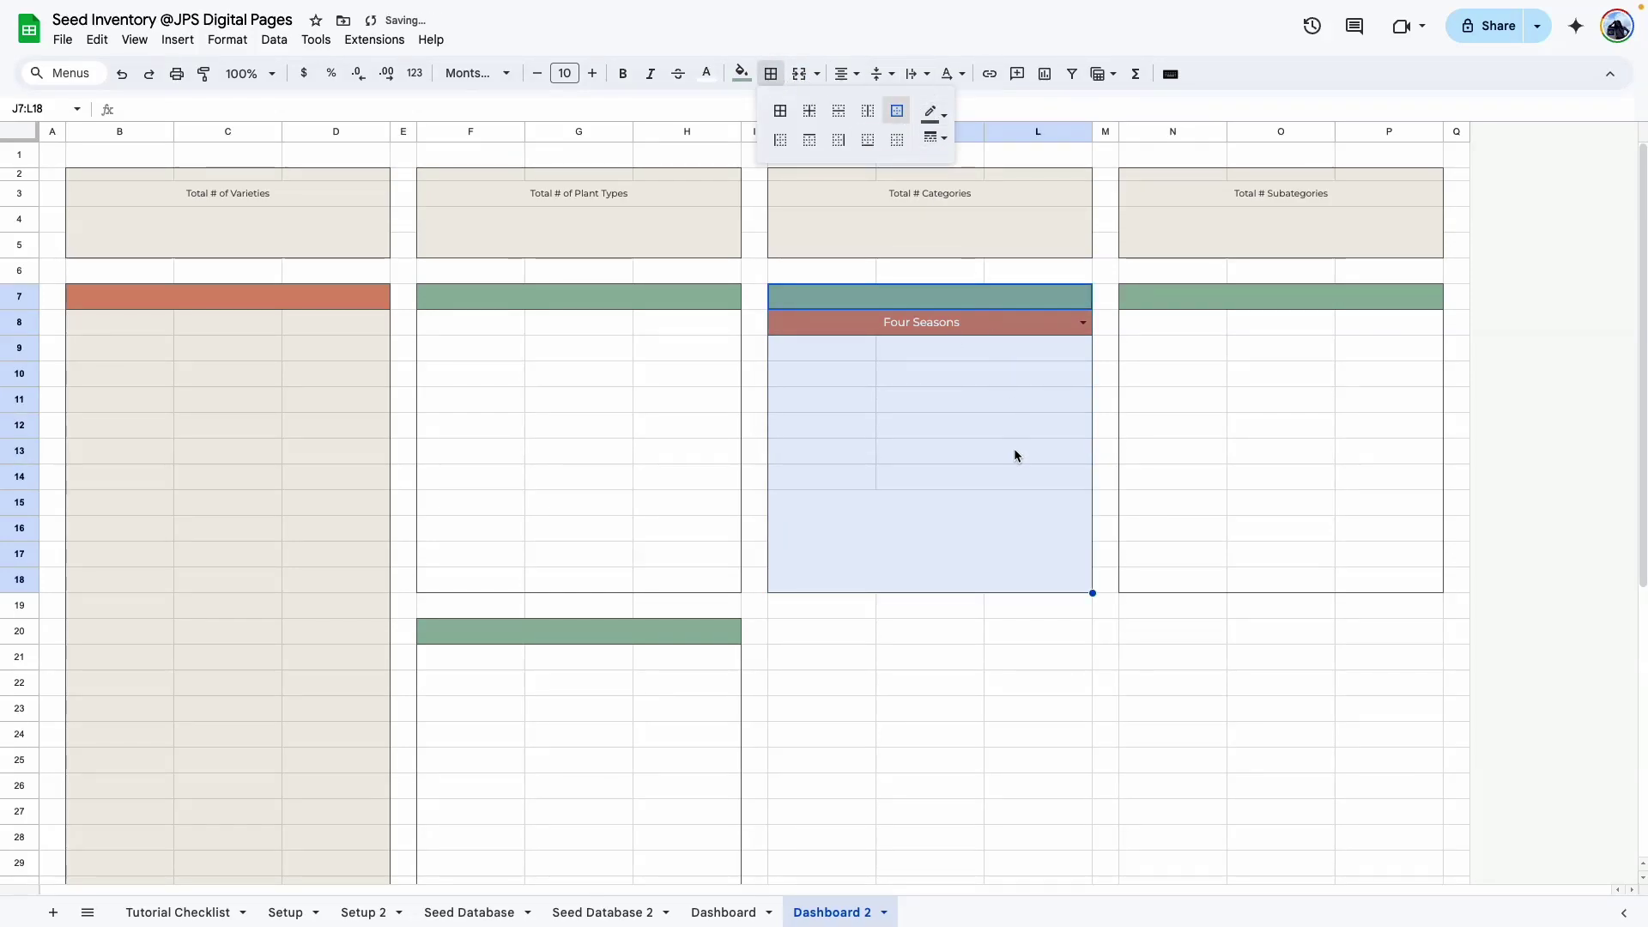
pyautogui.click(815, 537)
pyautogui.click(771, 74)
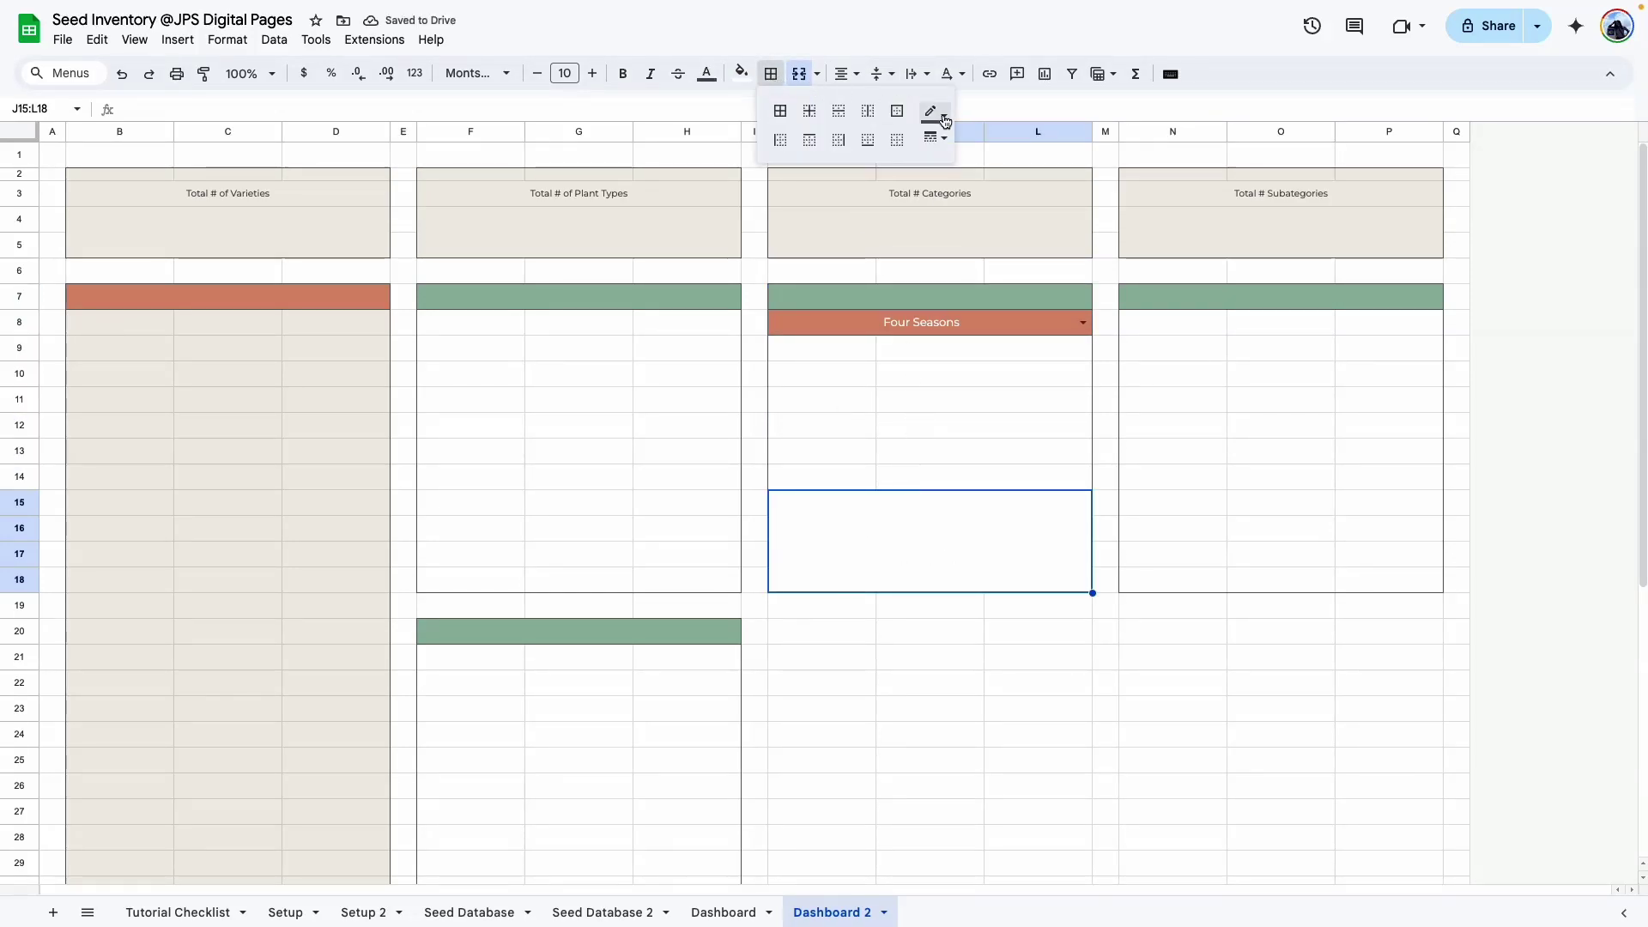
# Set the border colour for the label and value rows J9:L14 to a medium gray and open the border style choices.
pyautogui.moveTo(823, 348); pyautogui.dragTo(1047, 474)
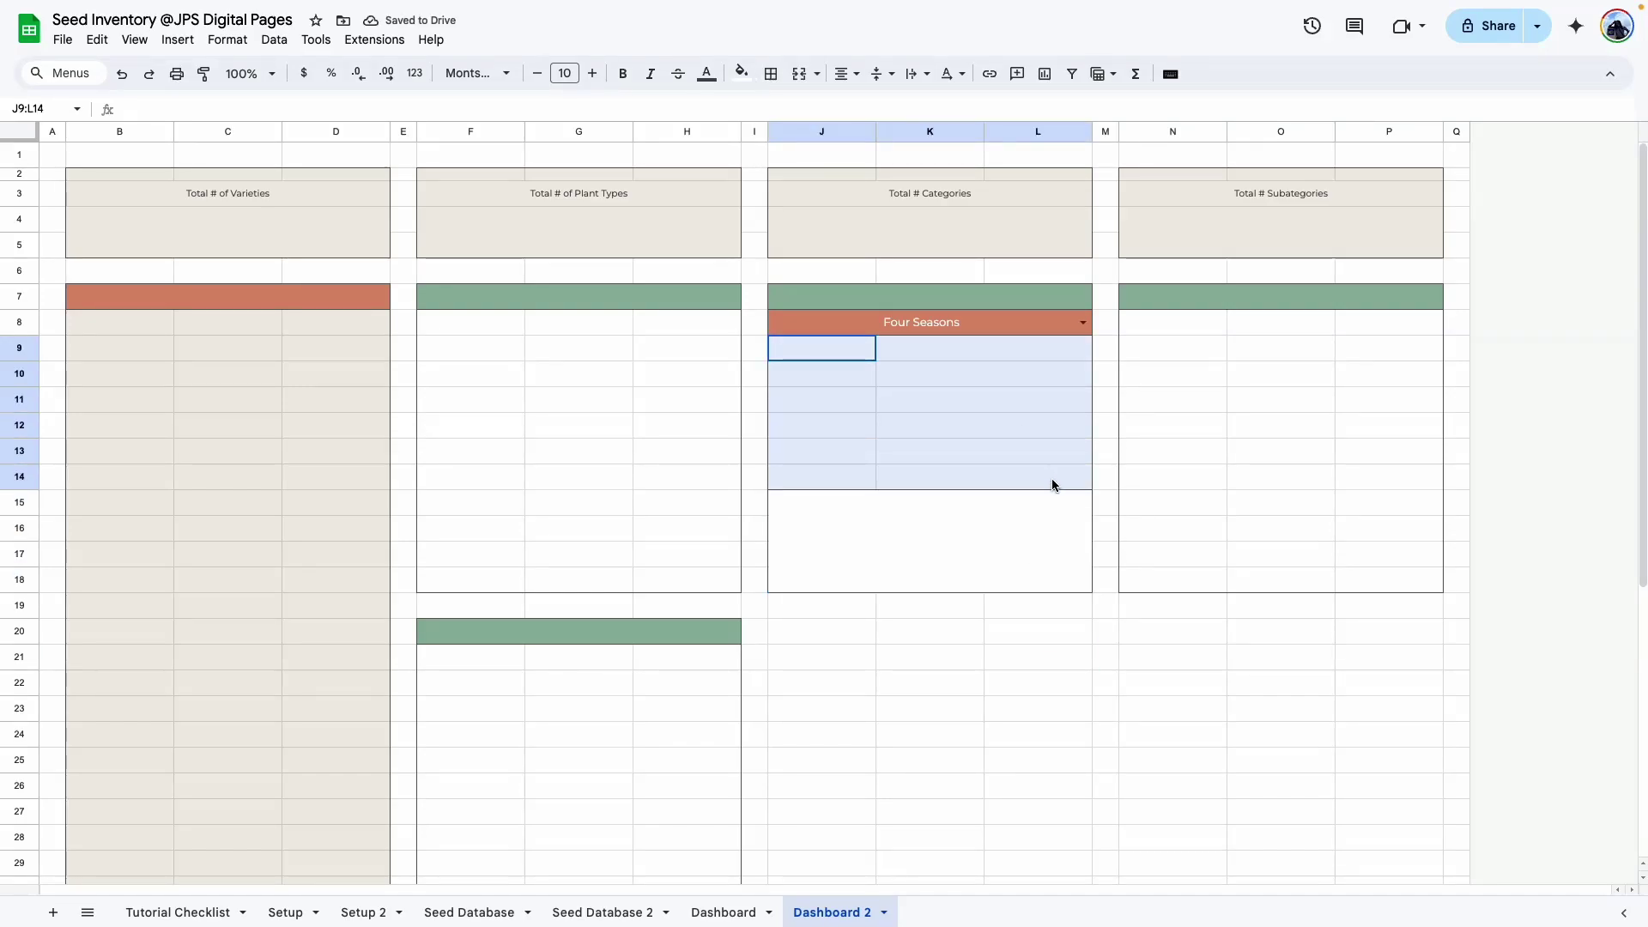
pyautogui.click(771, 74)
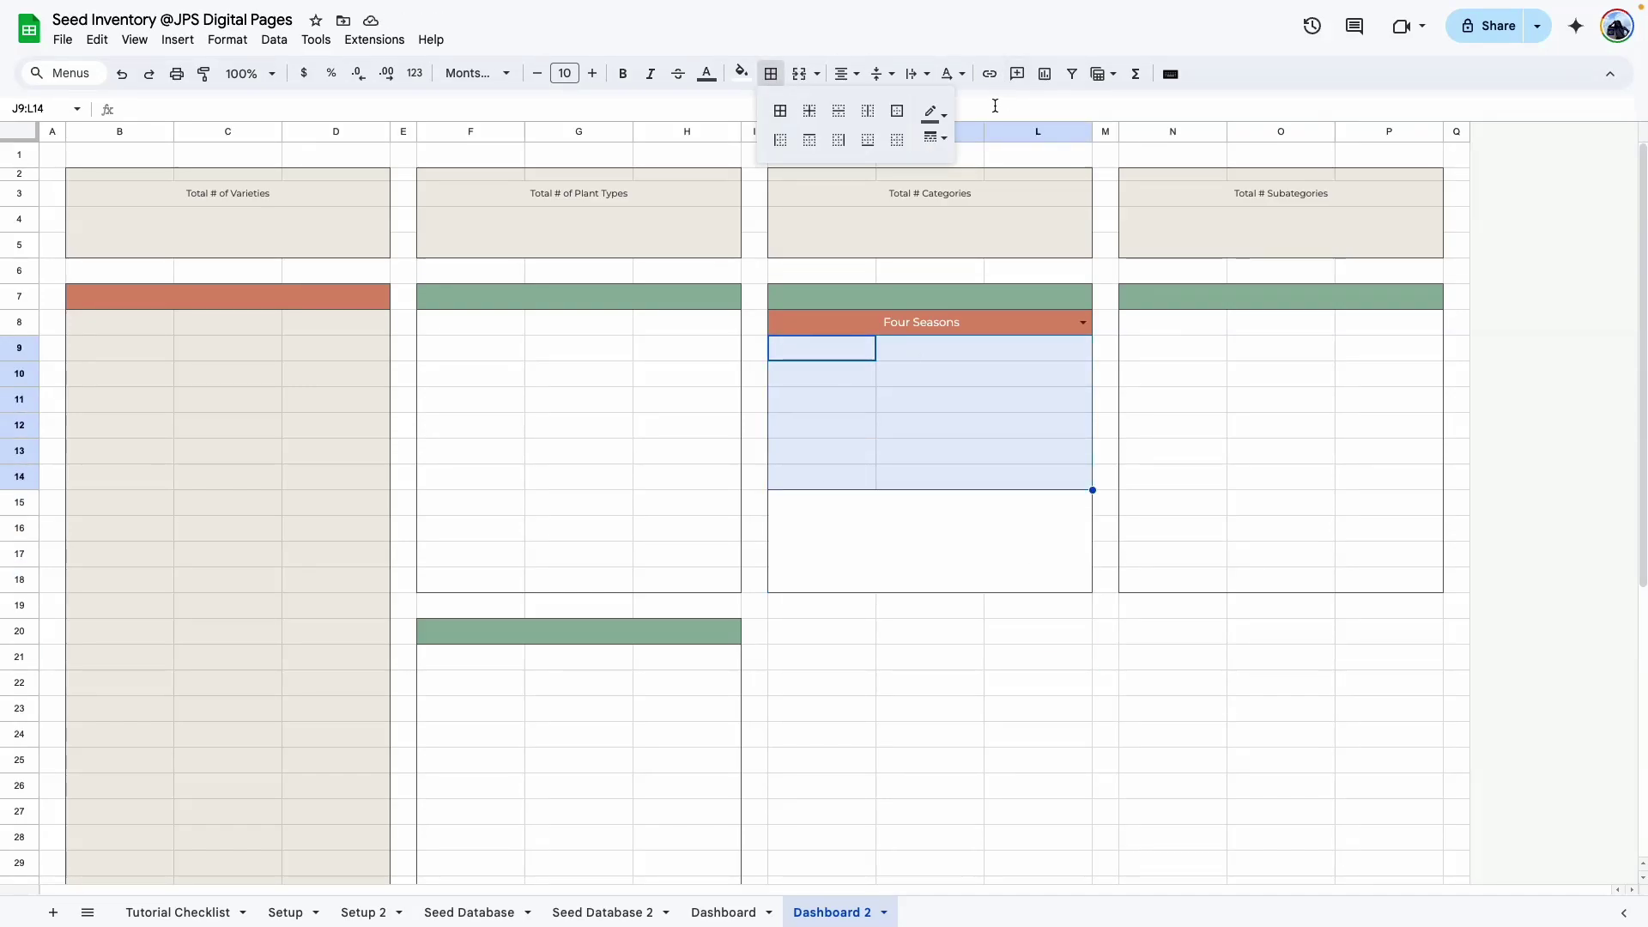
pyautogui.click(934, 113)
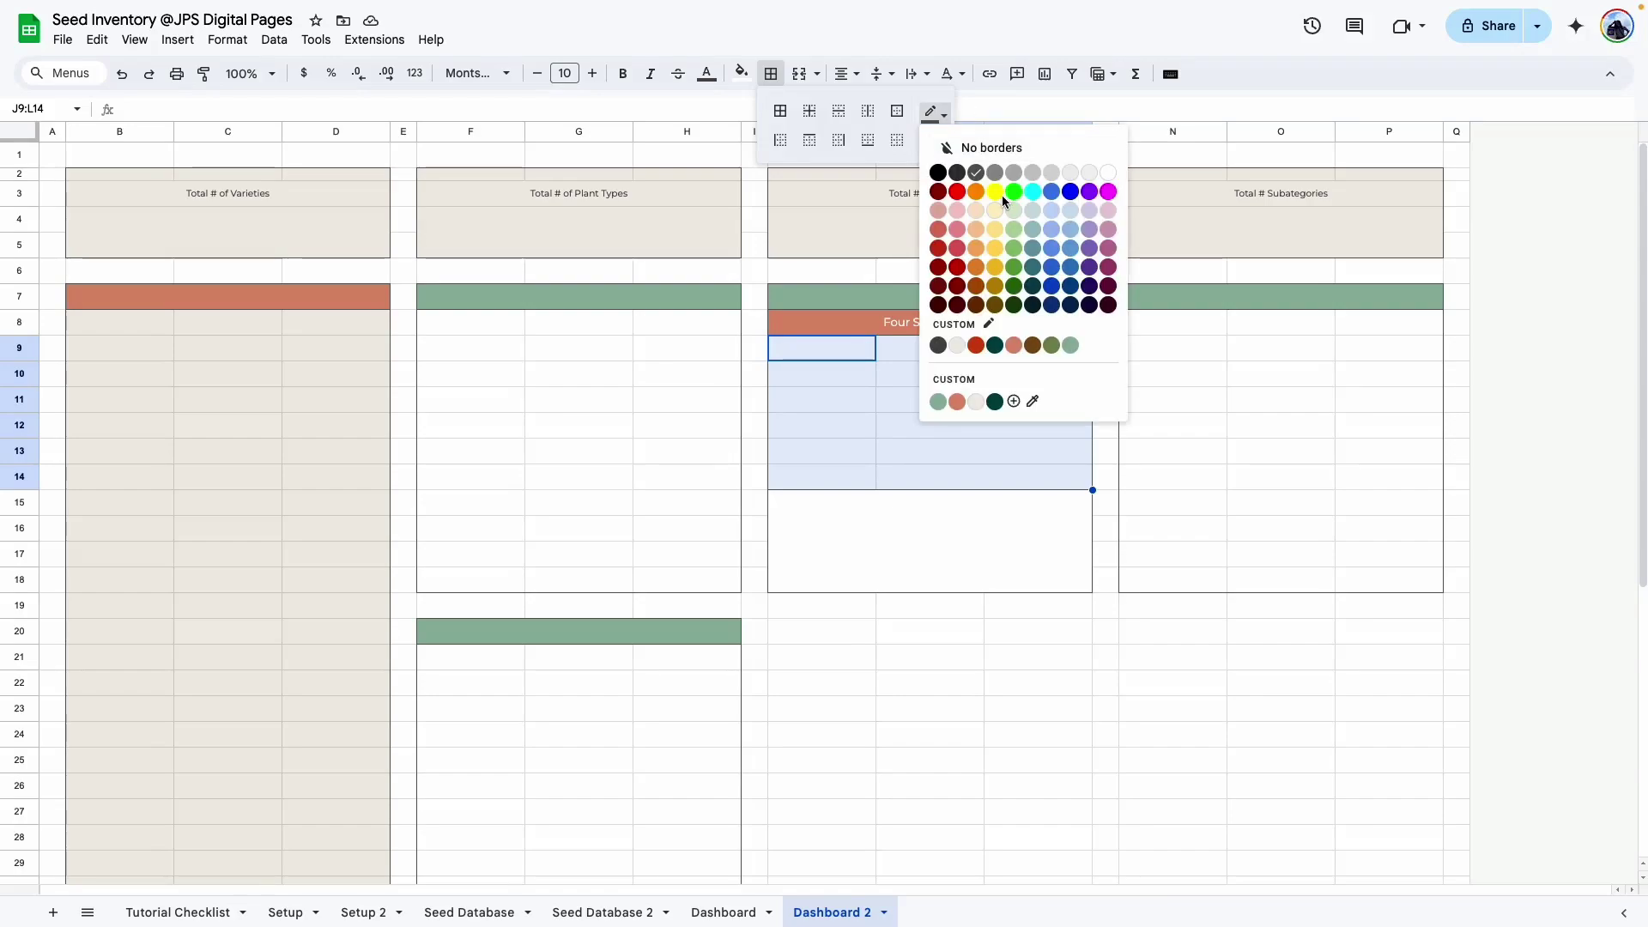
pyautogui.click(1013, 175)
pyautogui.click(941, 138)
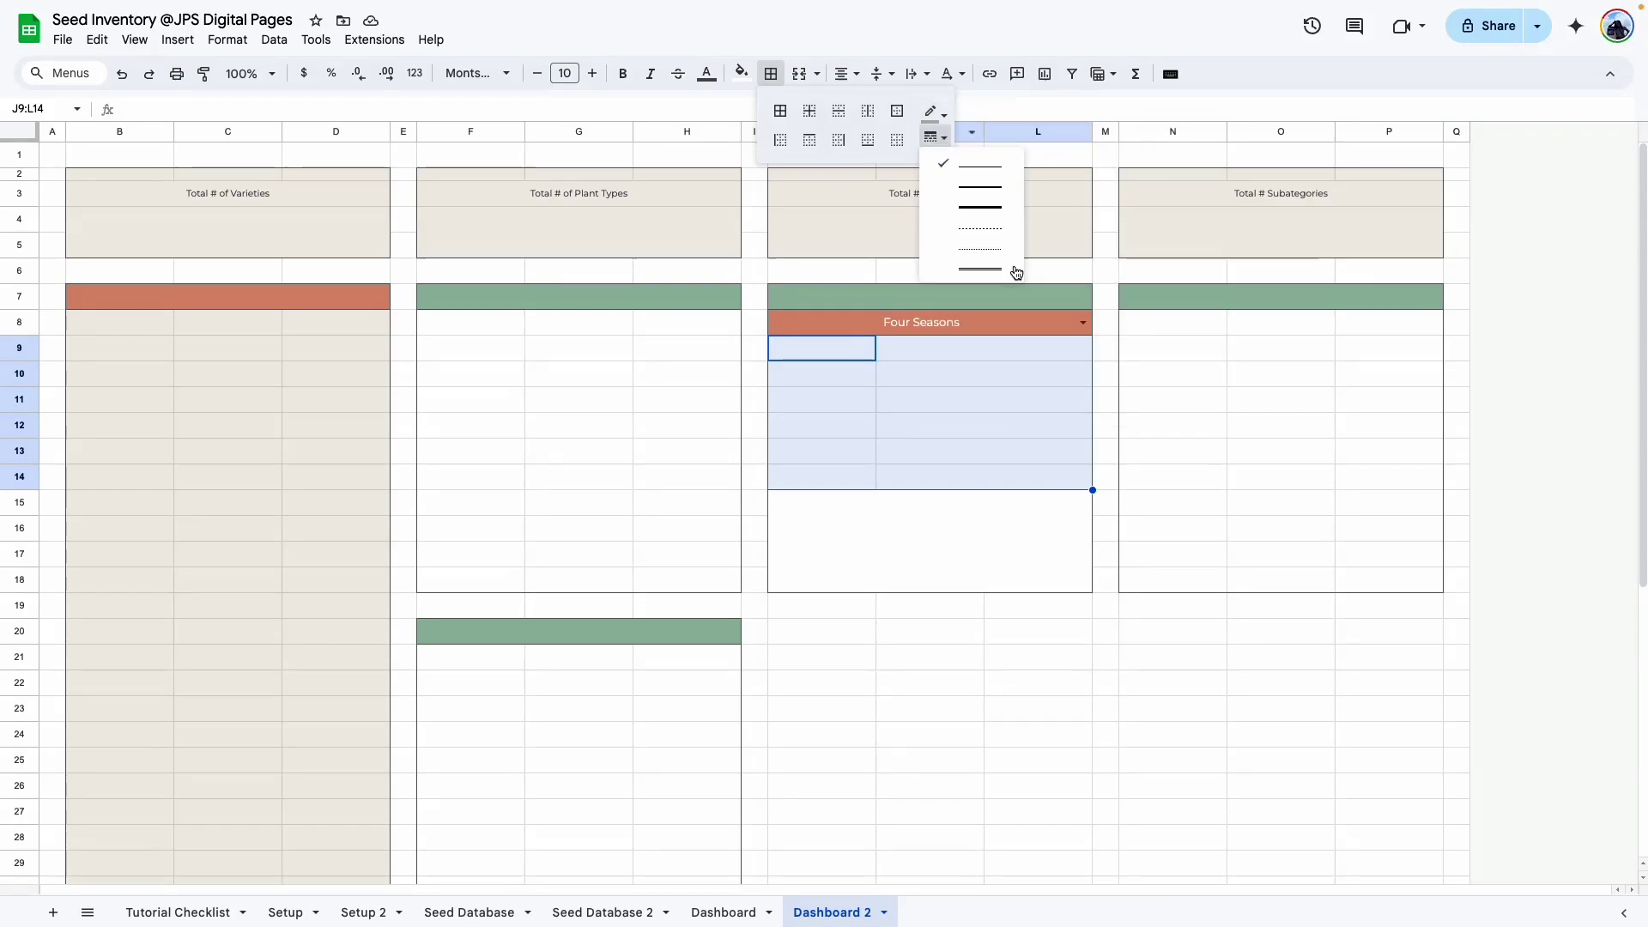
# Apply dotted inner horizontal borders to J9:L14 under the Four Seasons dropdown.
pyautogui.click(971, 226)
pyautogui.click(839, 112)
pyautogui.click(1037, 657)
# Fill the range J9:L14 with the custom beige colour.
pyautogui.moveTo(831, 353); pyautogui.dragTo(1025, 469)
pyautogui.click(742, 73)
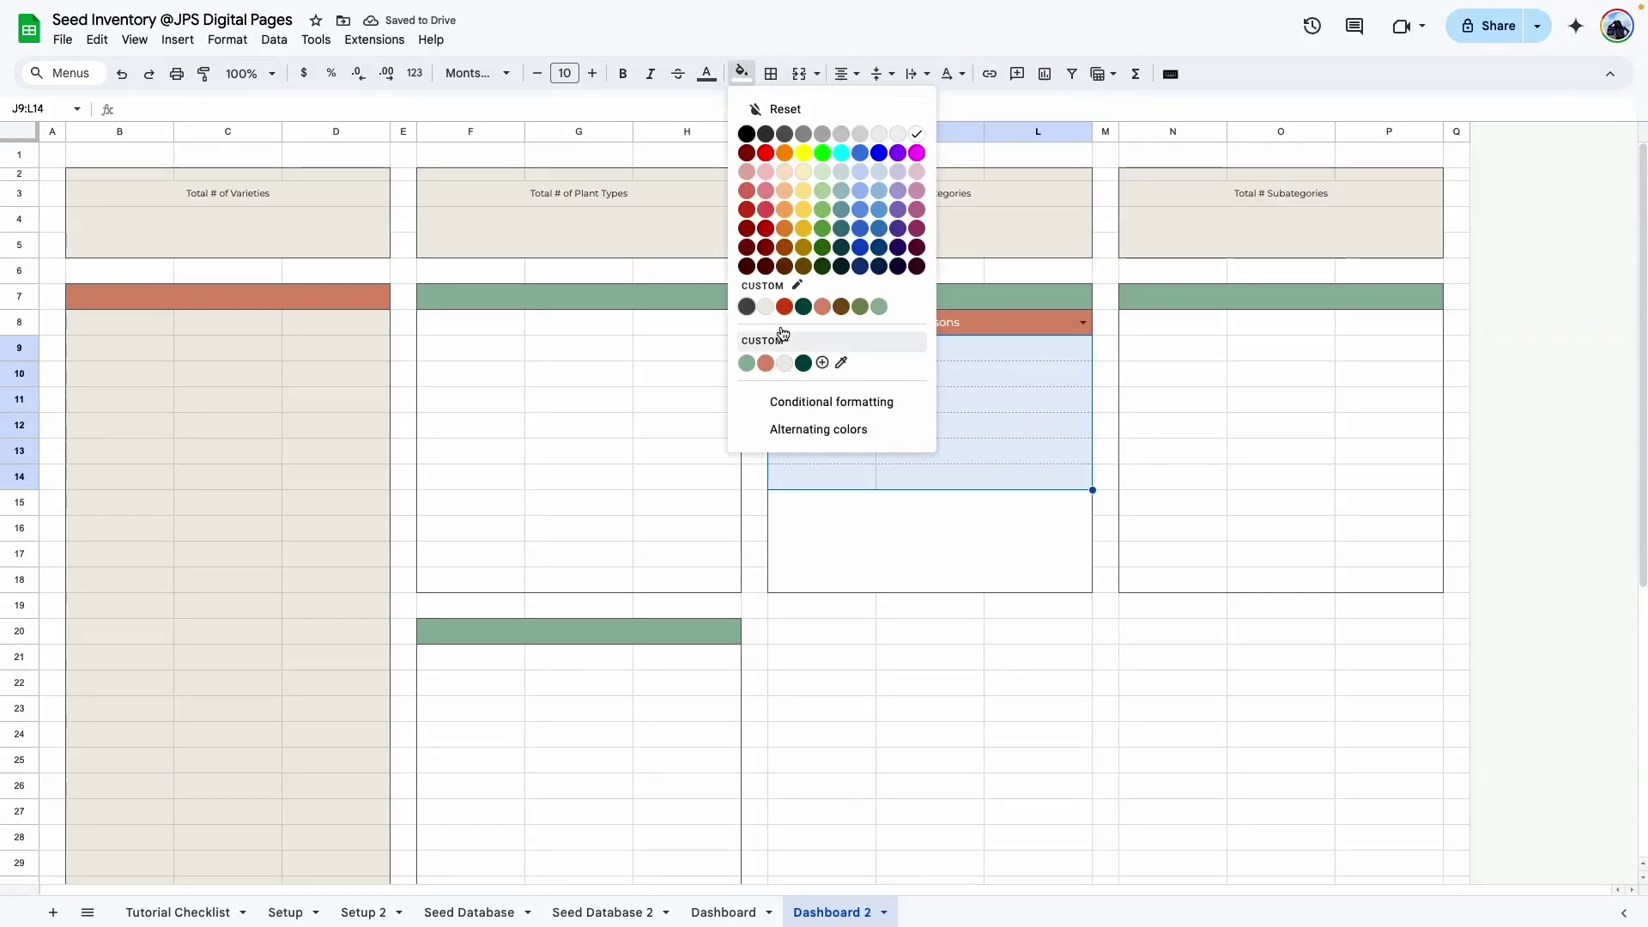
pyautogui.click(778, 360)
pyautogui.click(1105, 606)
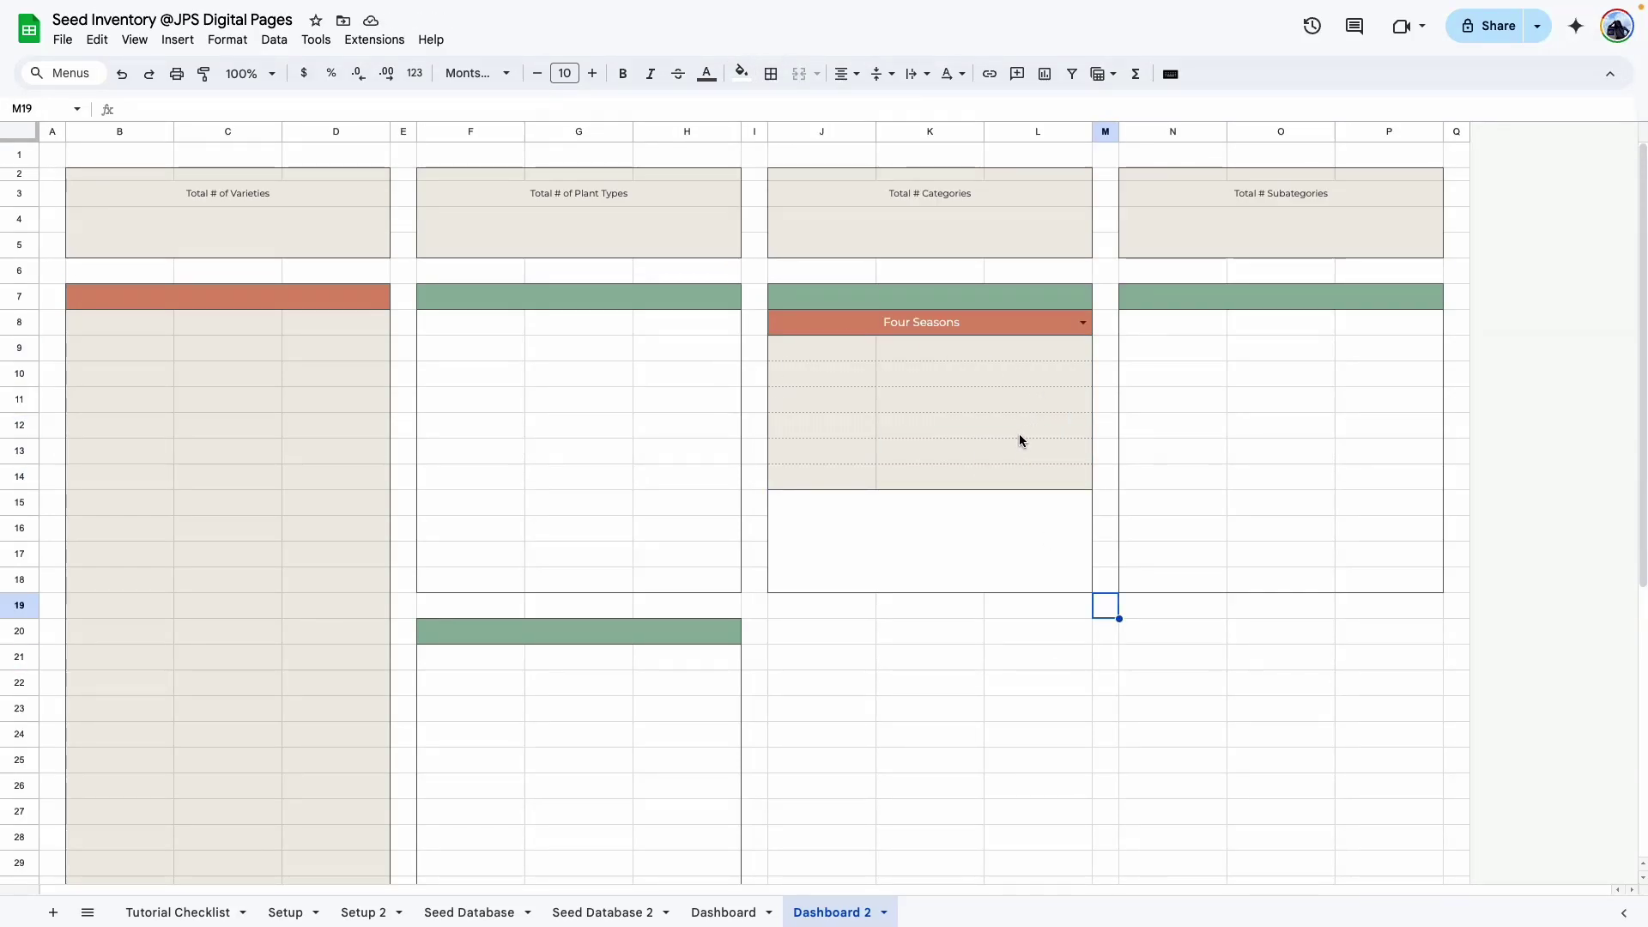
pyautogui.click(951, 523)
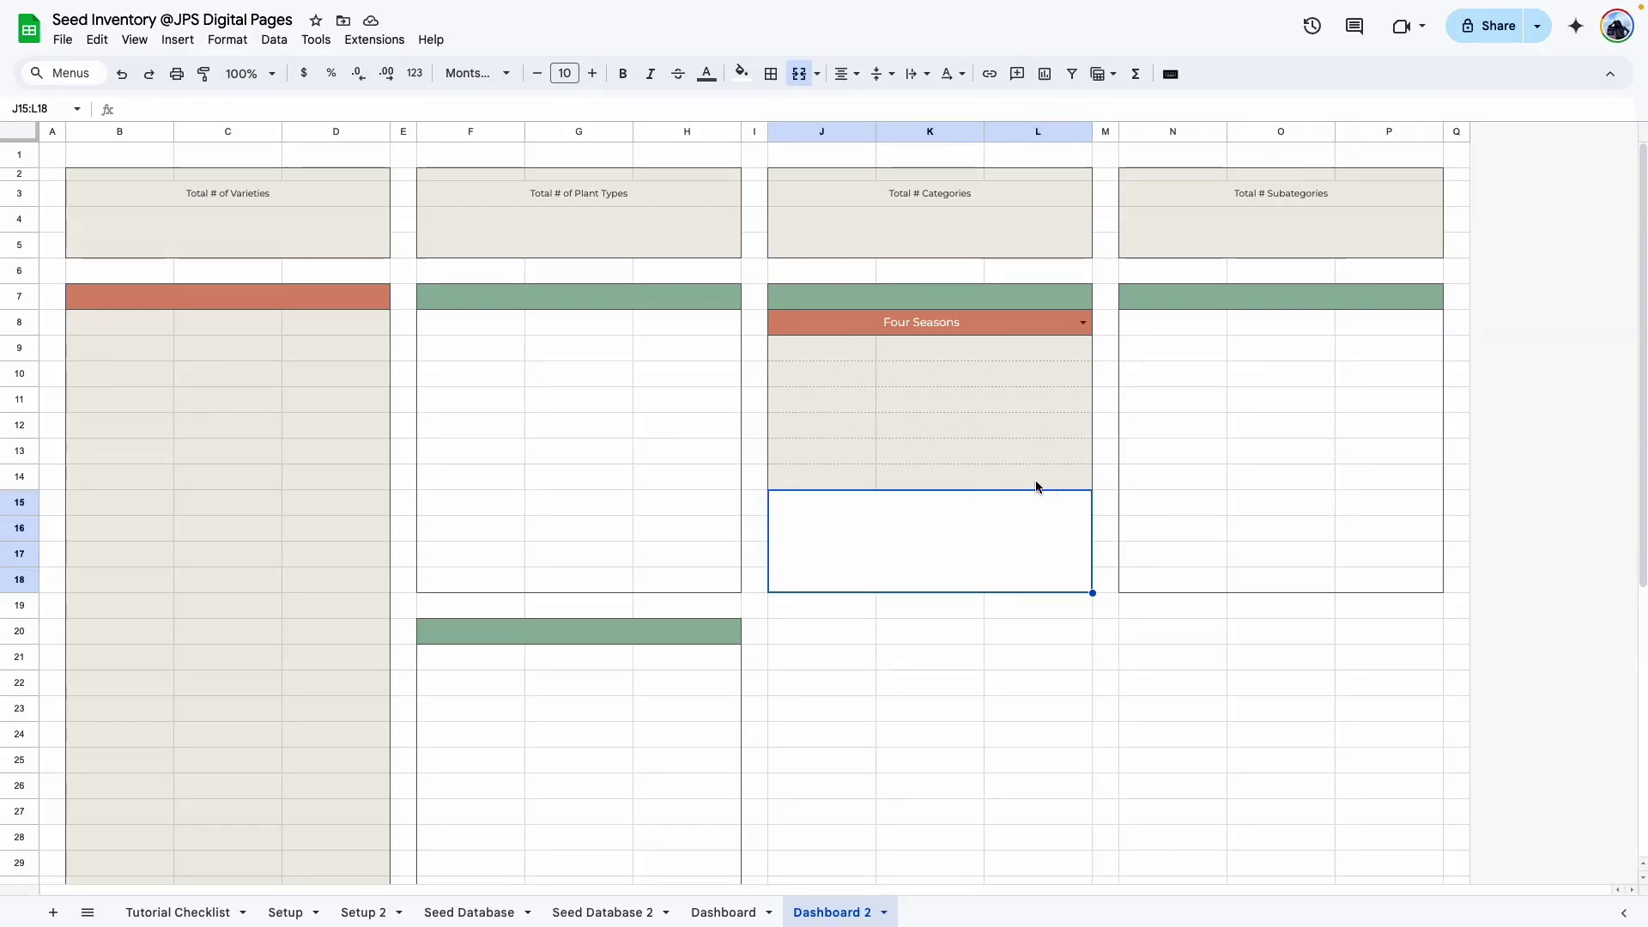
pyautogui.click(1026, 706)
pyautogui.click(967, 520)
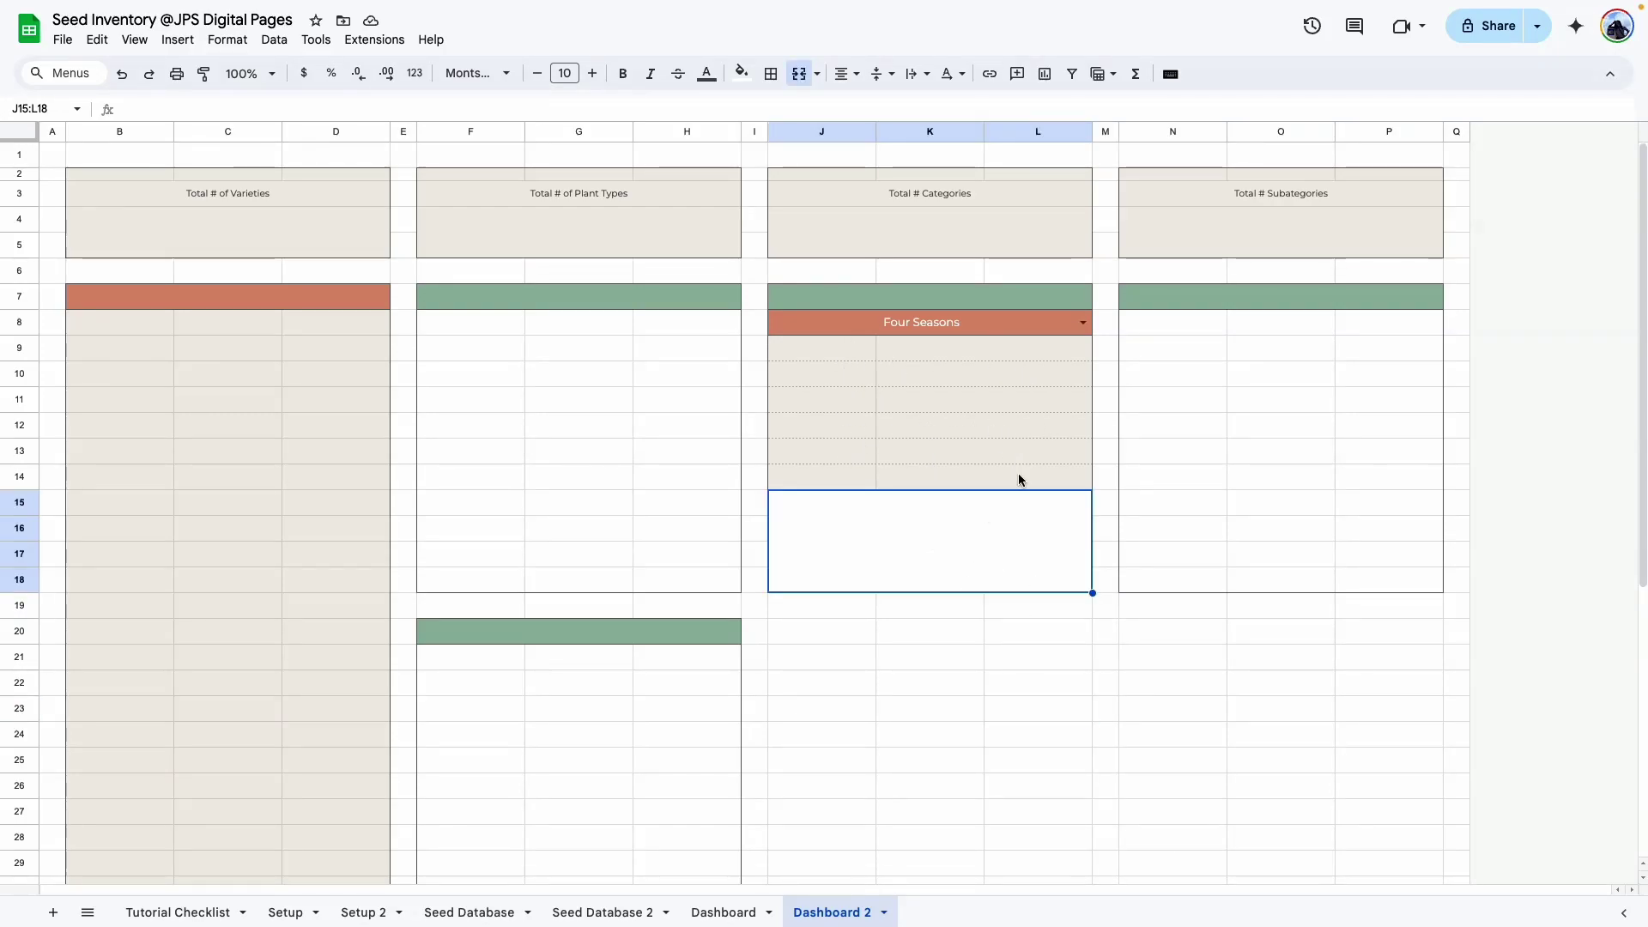
# Merge the cells N8:P18 beneath the green header into a single block.
pyautogui.click(1279, 503)
pyautogui.click(1244, 298)
pyautogui.click(1193, 348)
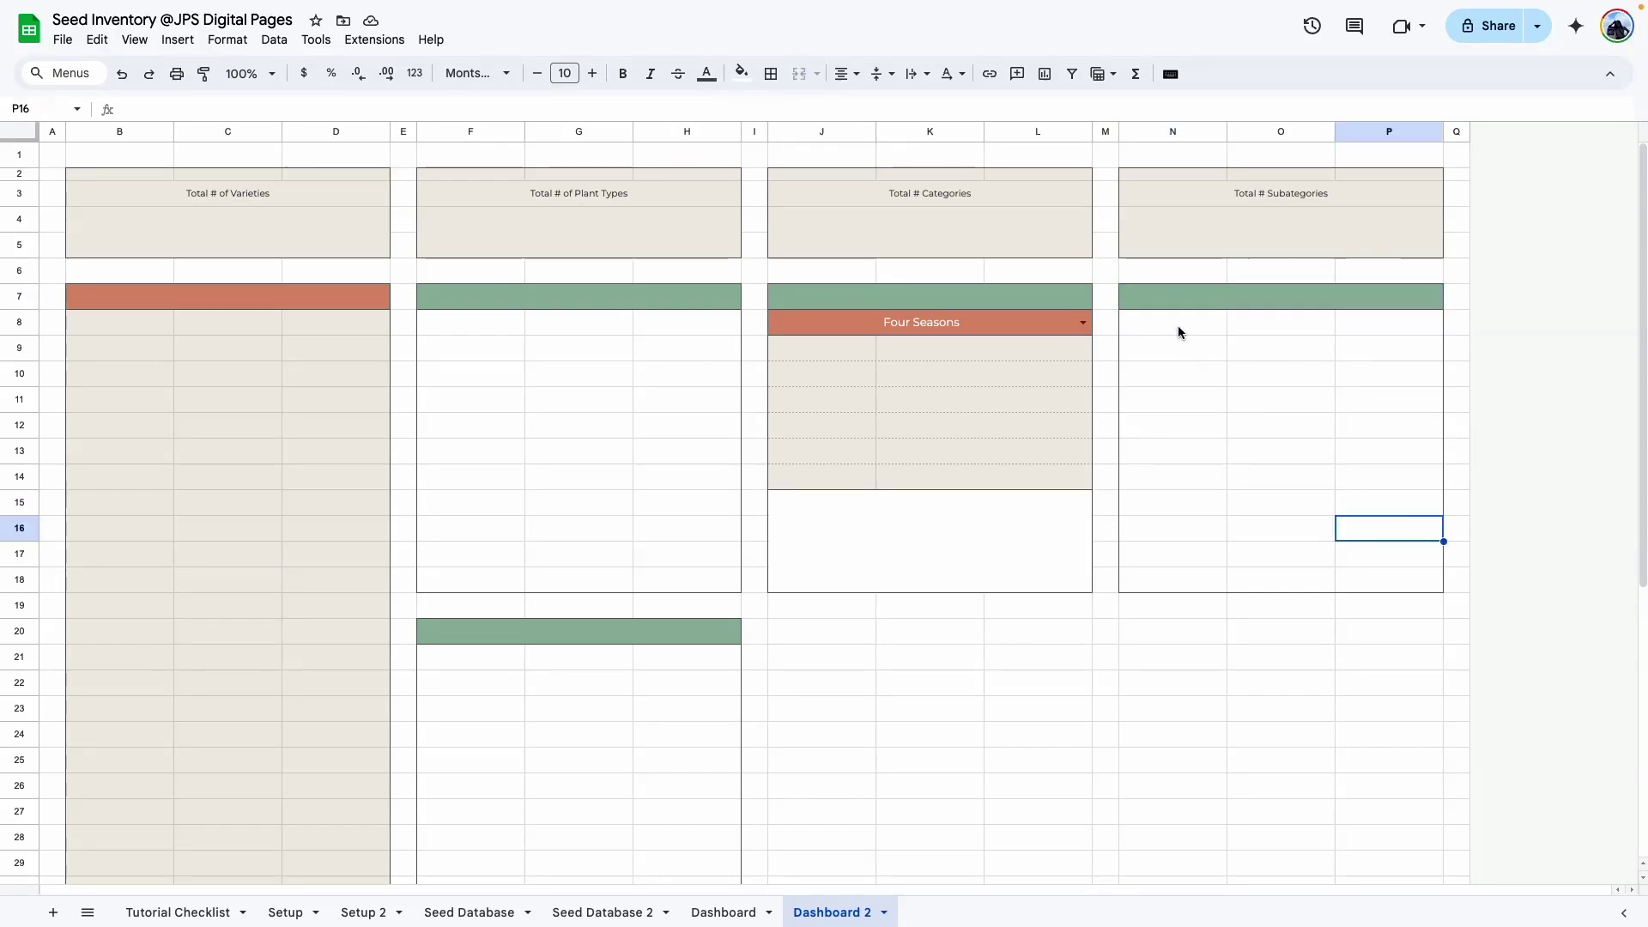
pyautogui.moveTo(1176, 325); pyautogui.dragTo(1377, 578)
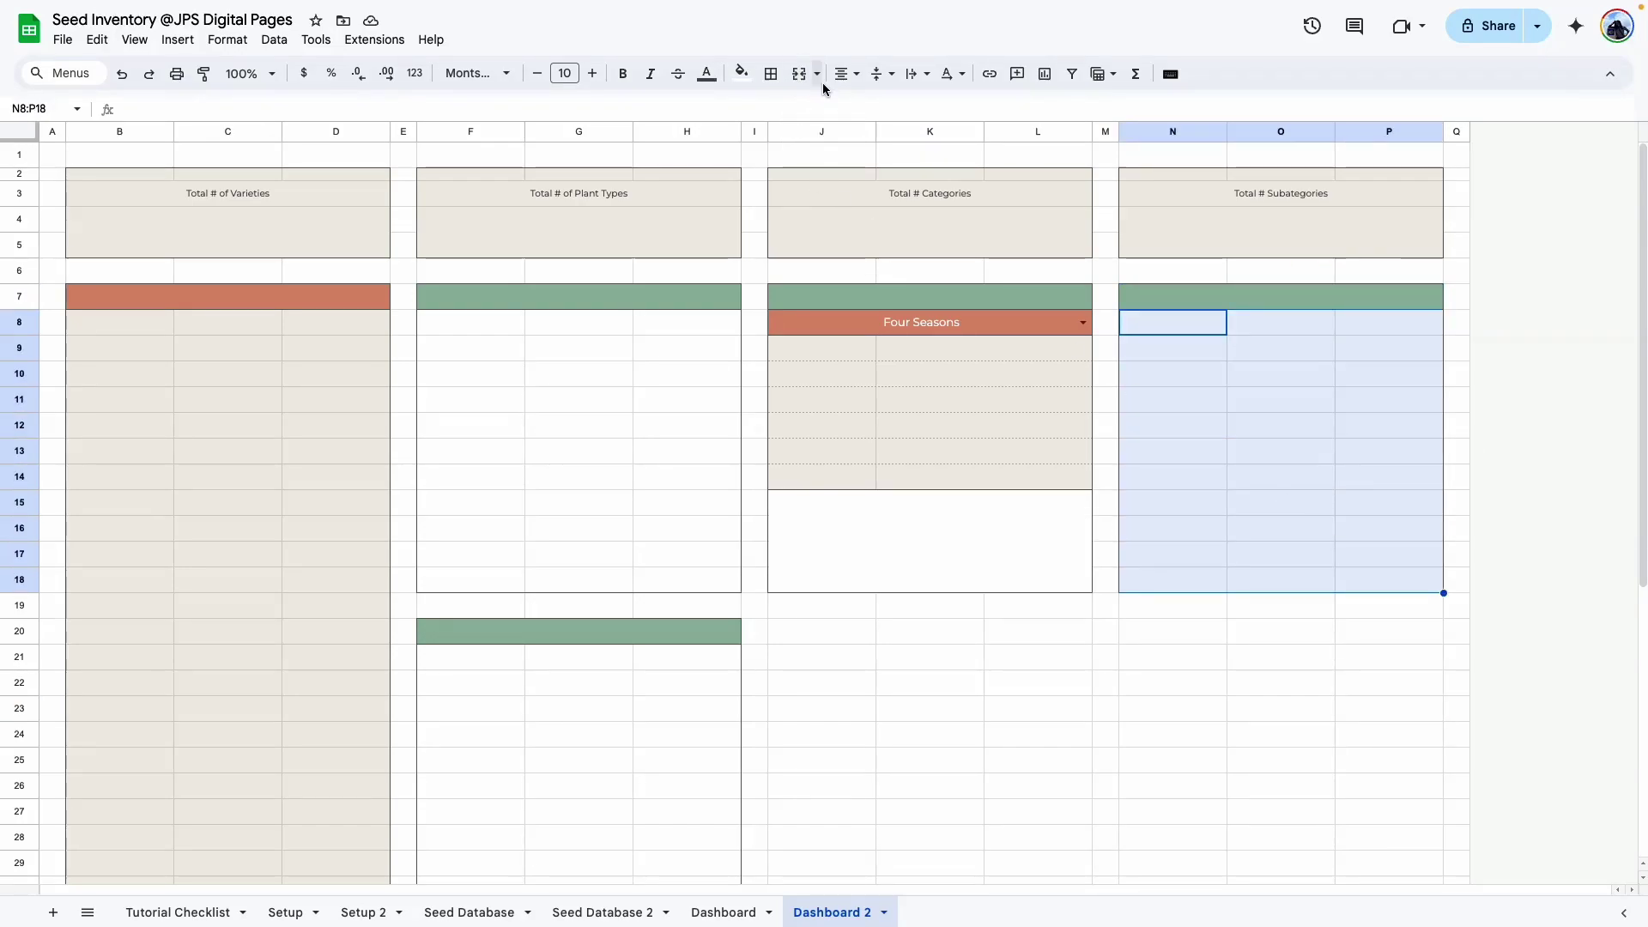
pyautogui.click(798, 73)
pyautogui.click(1185, 633)
# Examine the layout and period options of the Upcoming Expirations table on the finished Dashboard sheet.
pyautogui.scroll(-1, 983, 613)
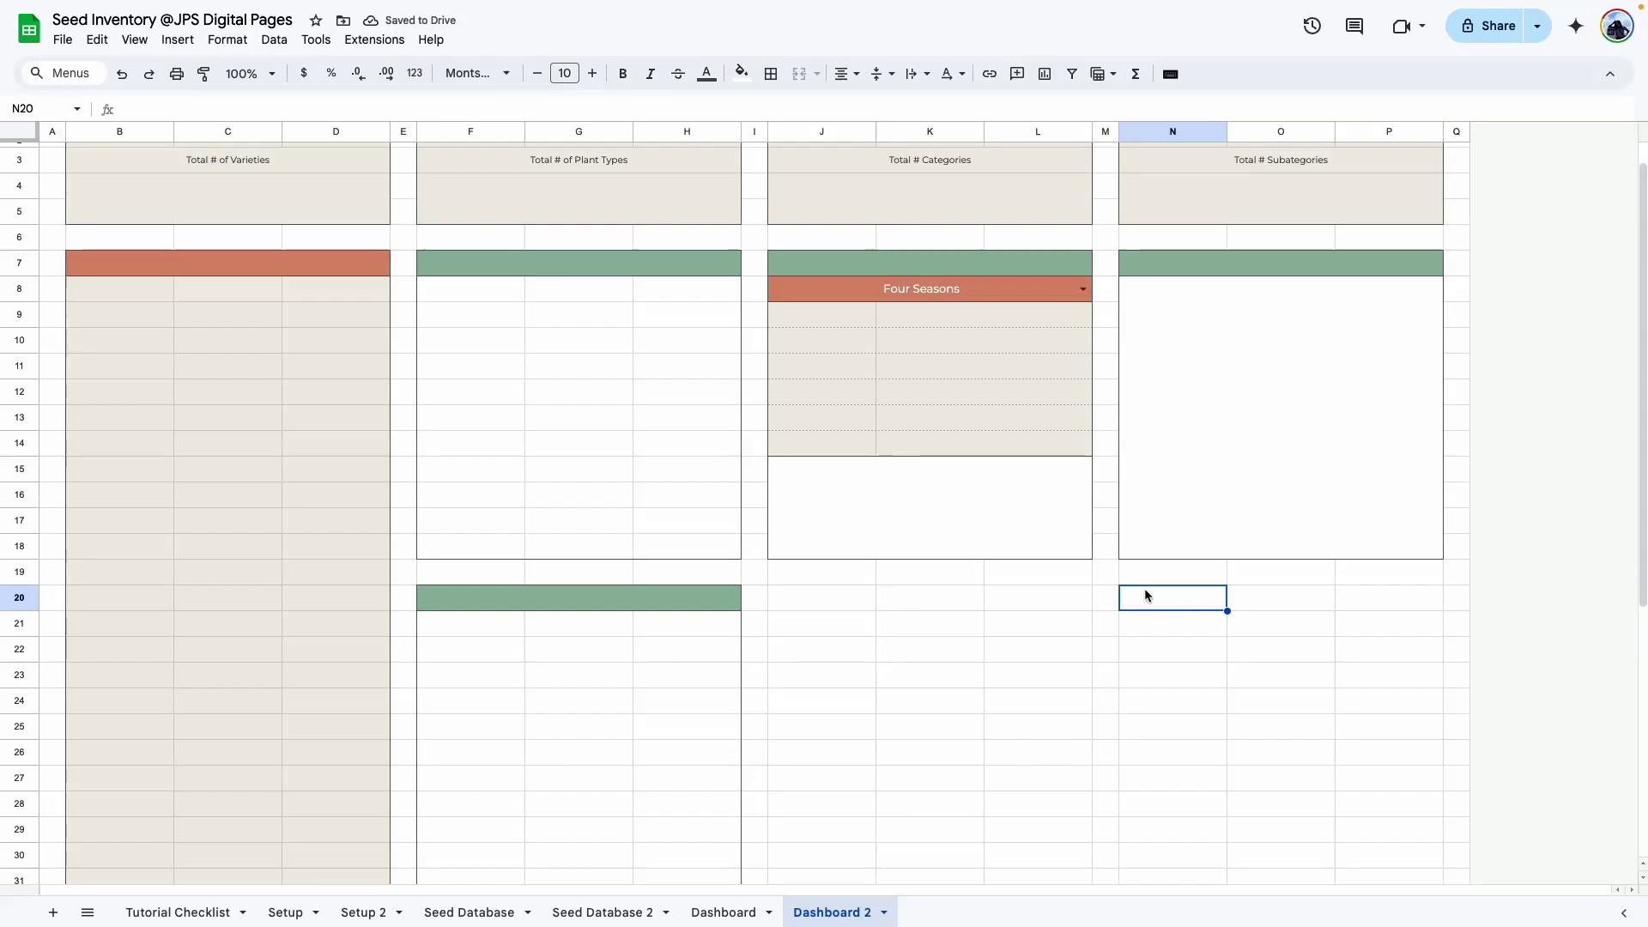
pyautogui.click(723, 912)
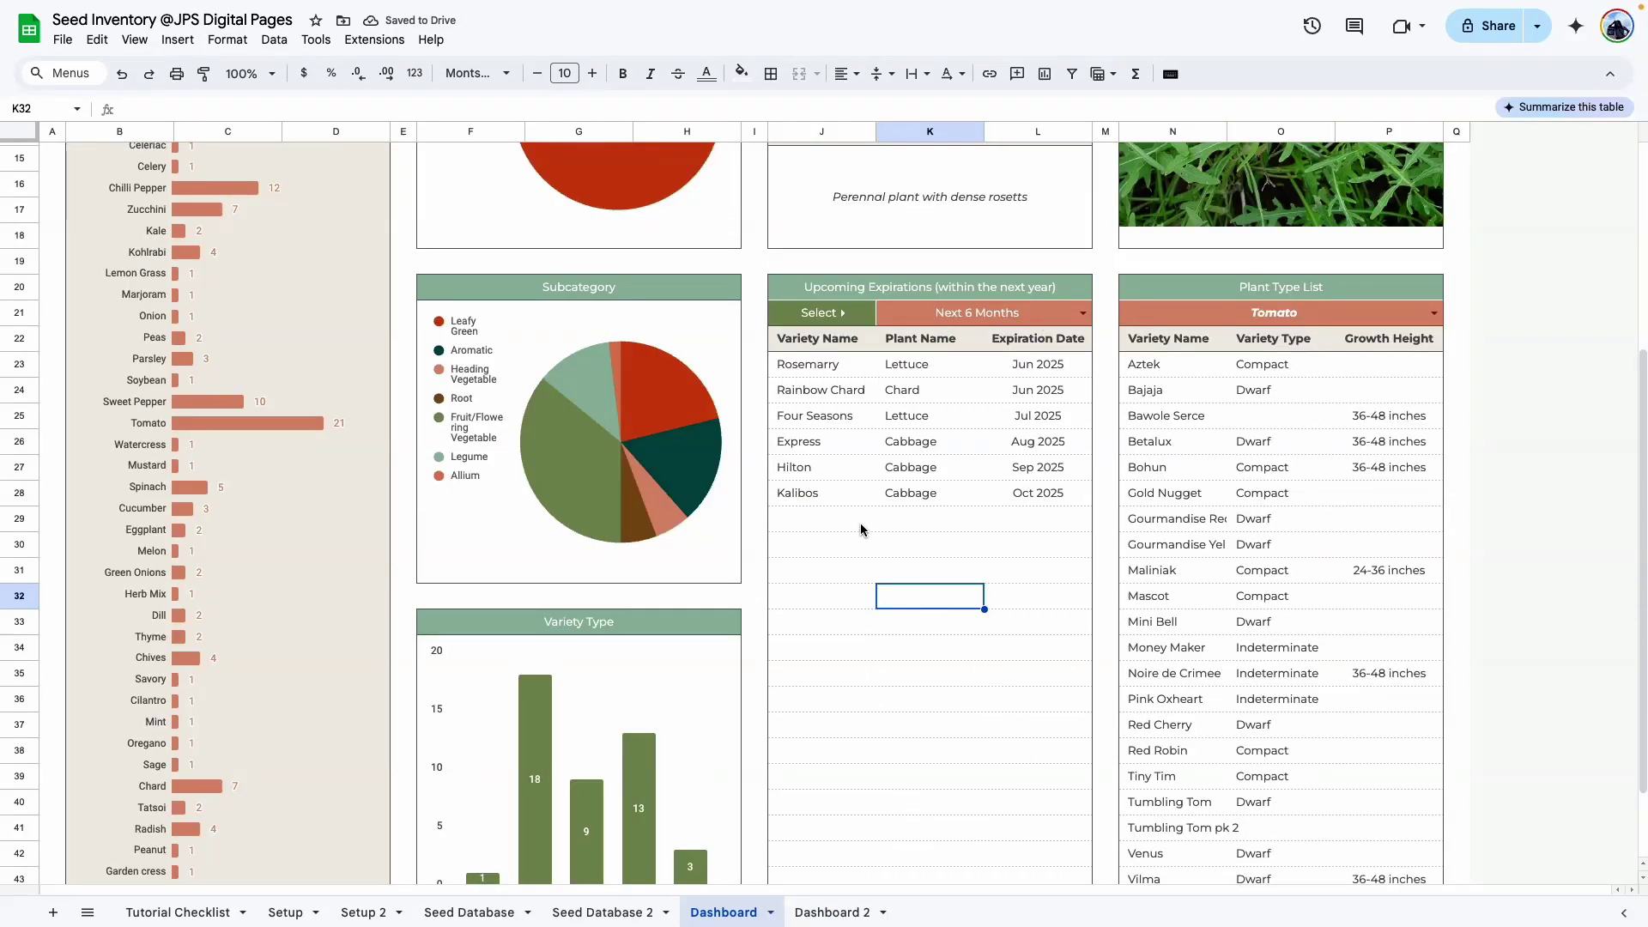
pyautogui.scroll(-2, 903, 553)
pyautogui.click(902, 552)
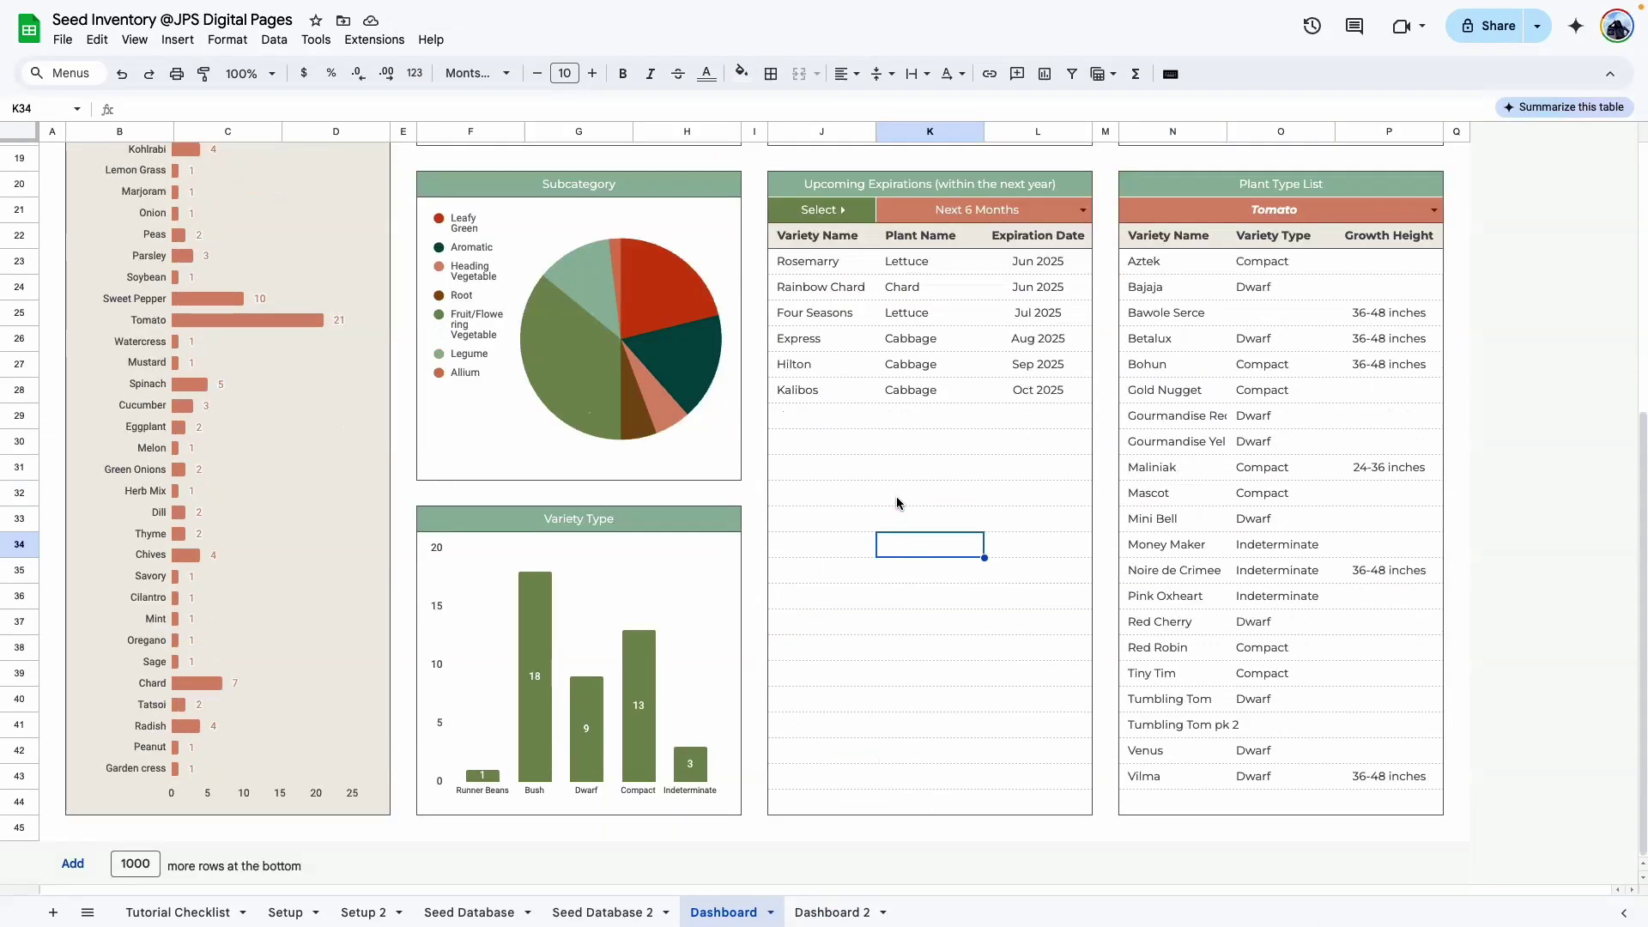
pyautogui.scroll(4, 899, 502)
pyautogui.scroll(-2, 898, 502)
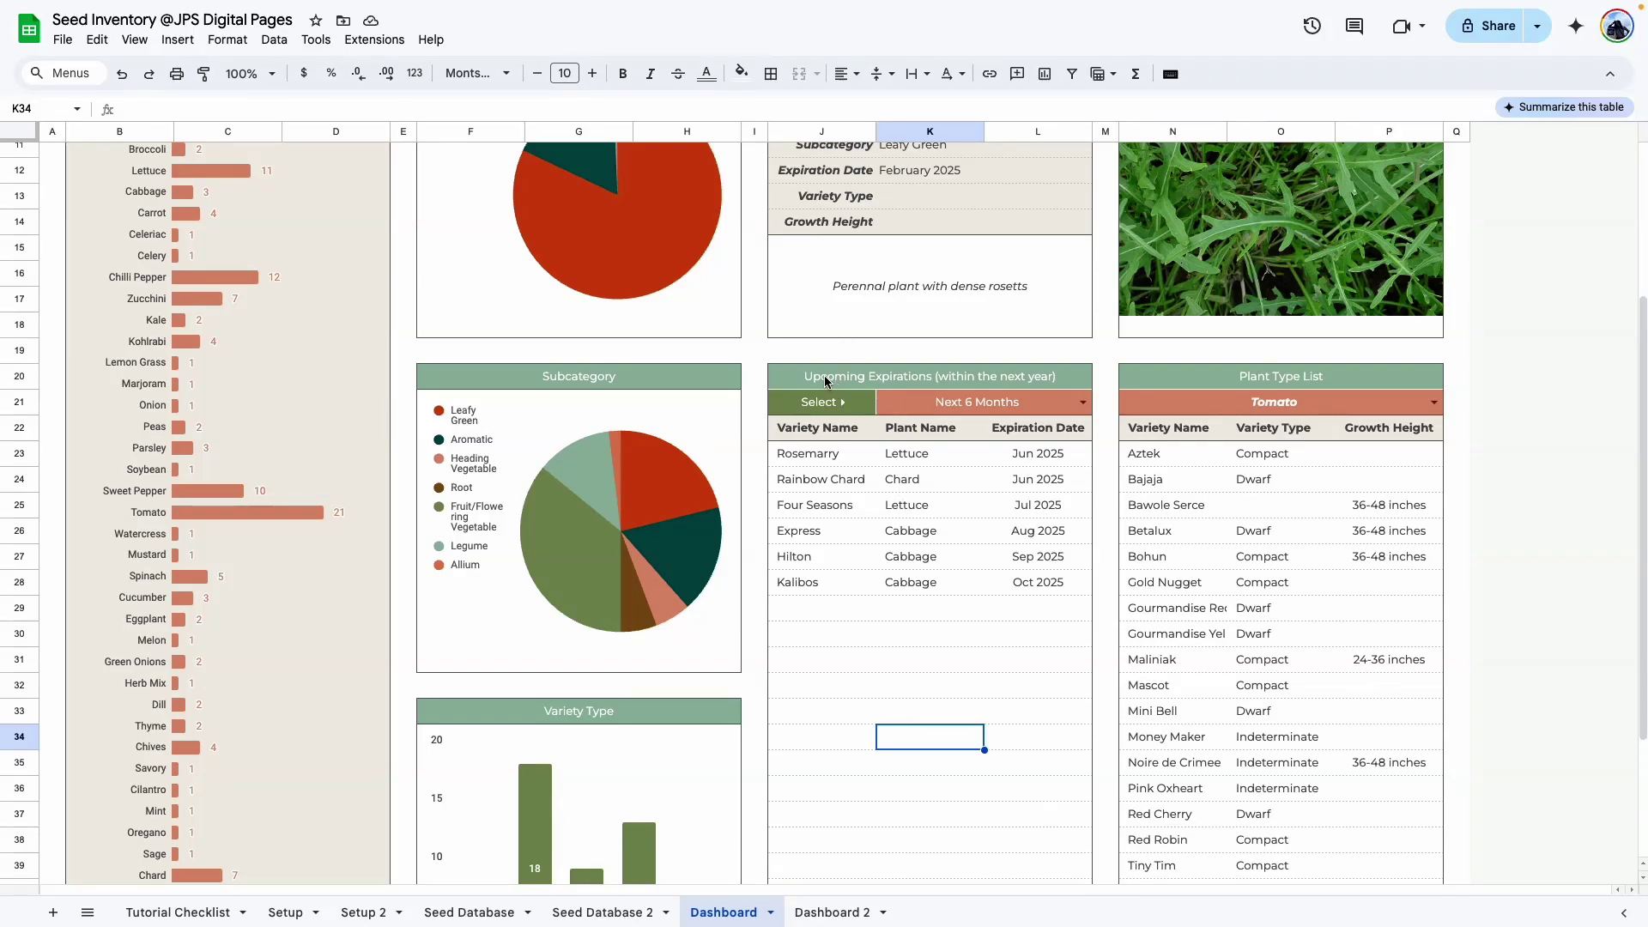
pyautogui.click(1084, 403)
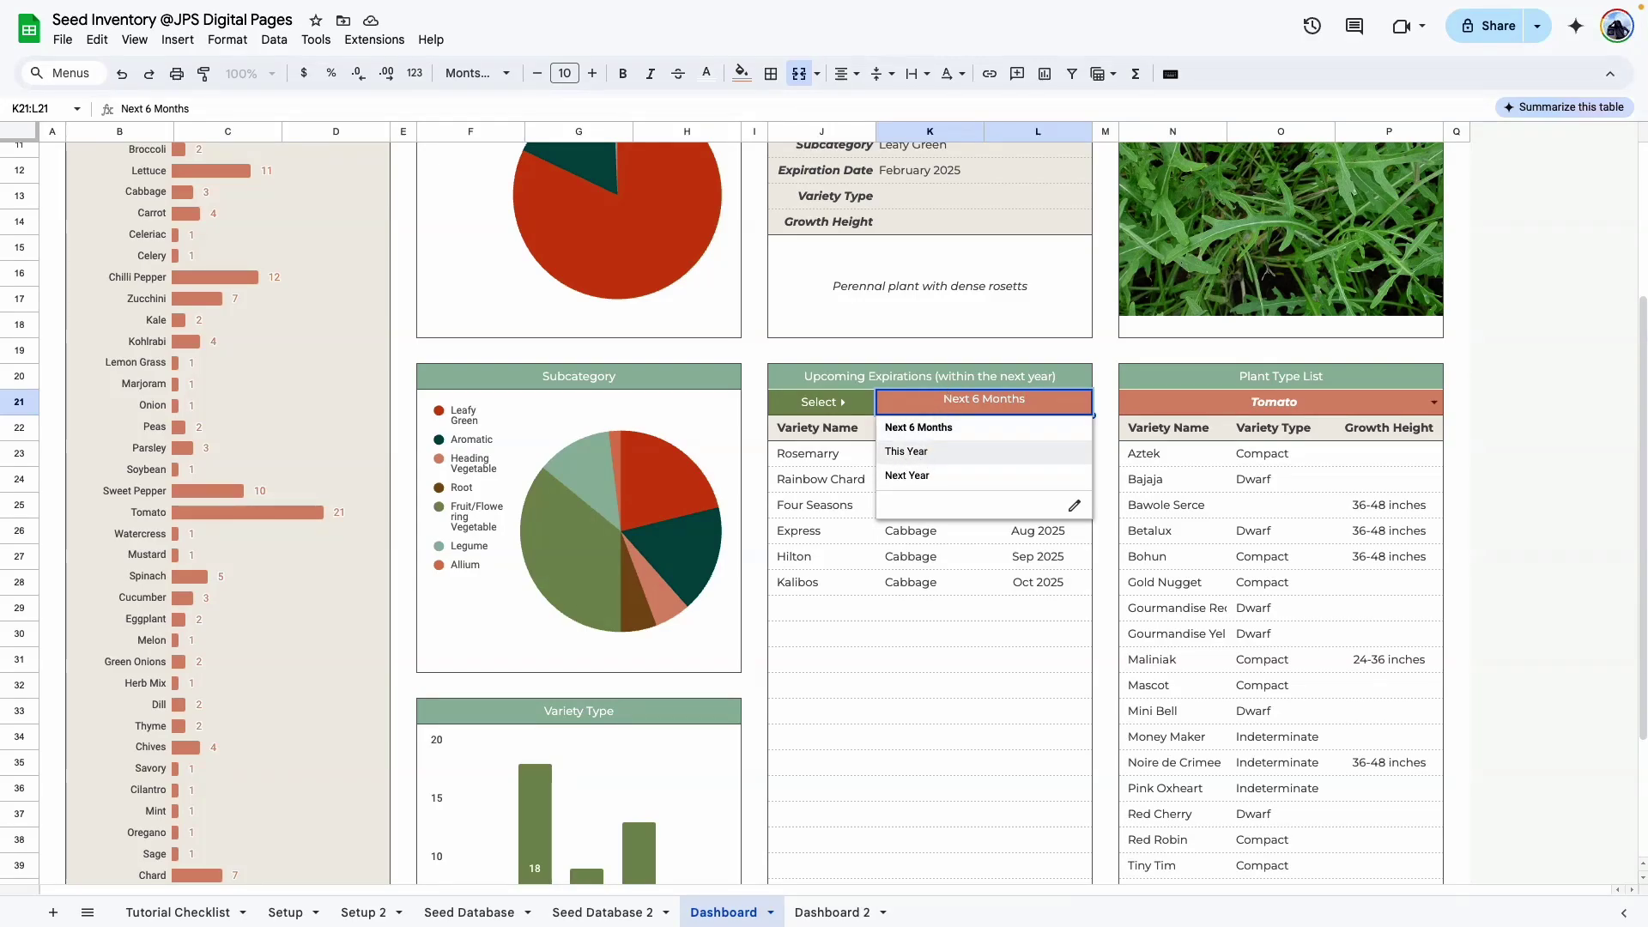
pyautogui.click(781, 475)
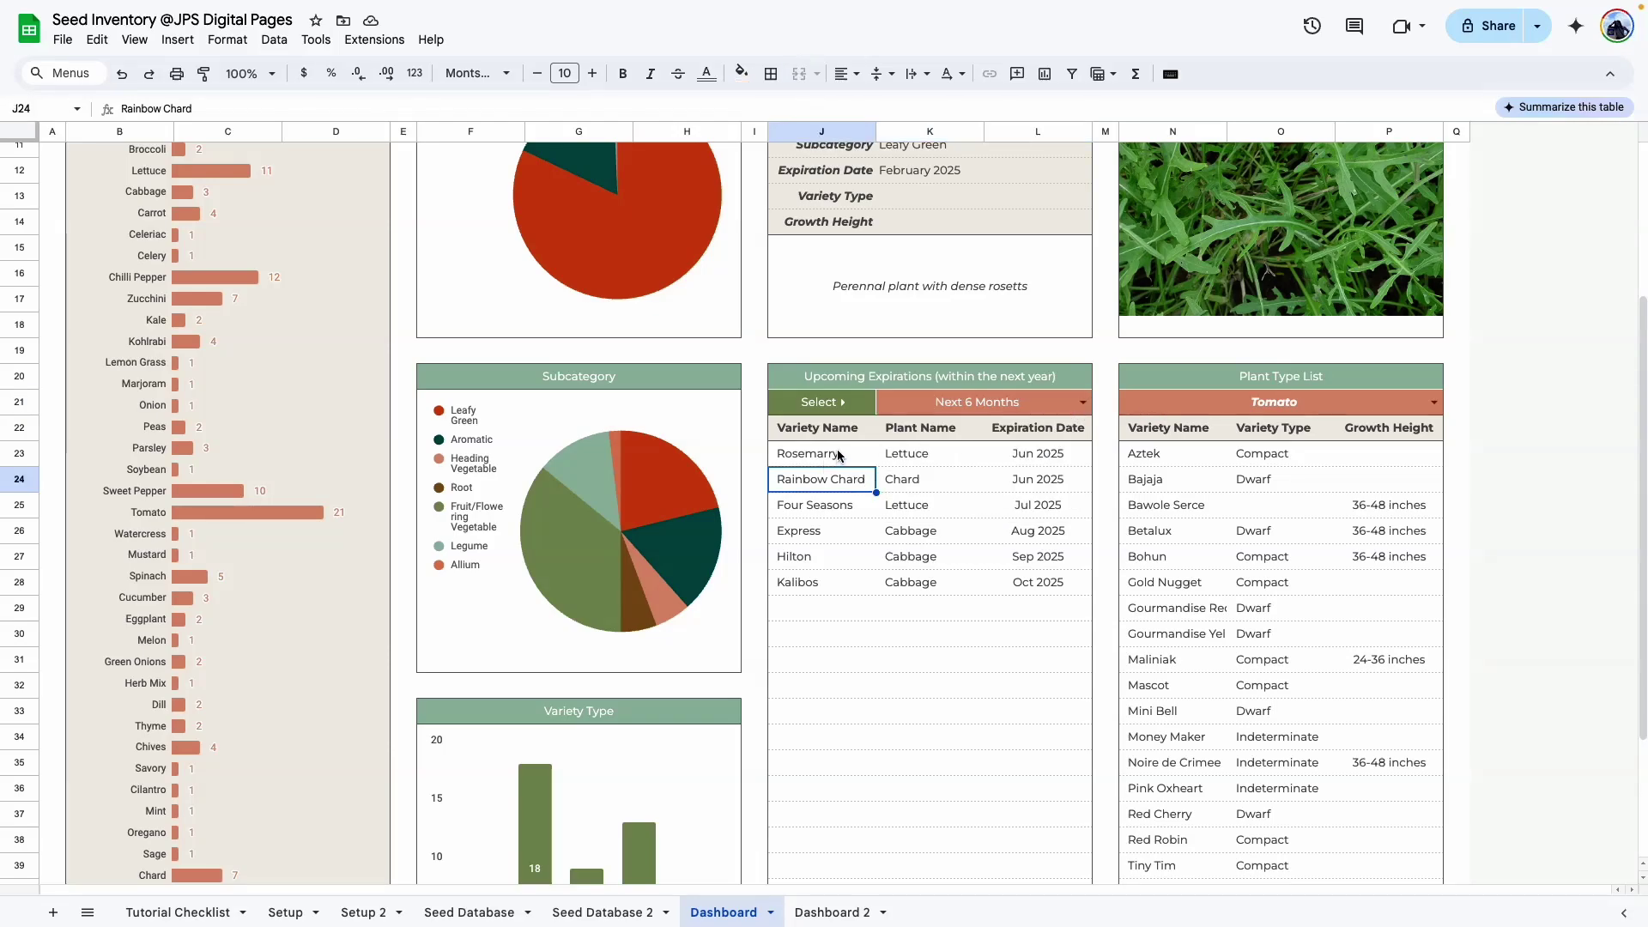
# Switch the Upcoming Expirations period to This Year and review the list, and repeat with Next Year.
pyautogui.click(1083, 404)
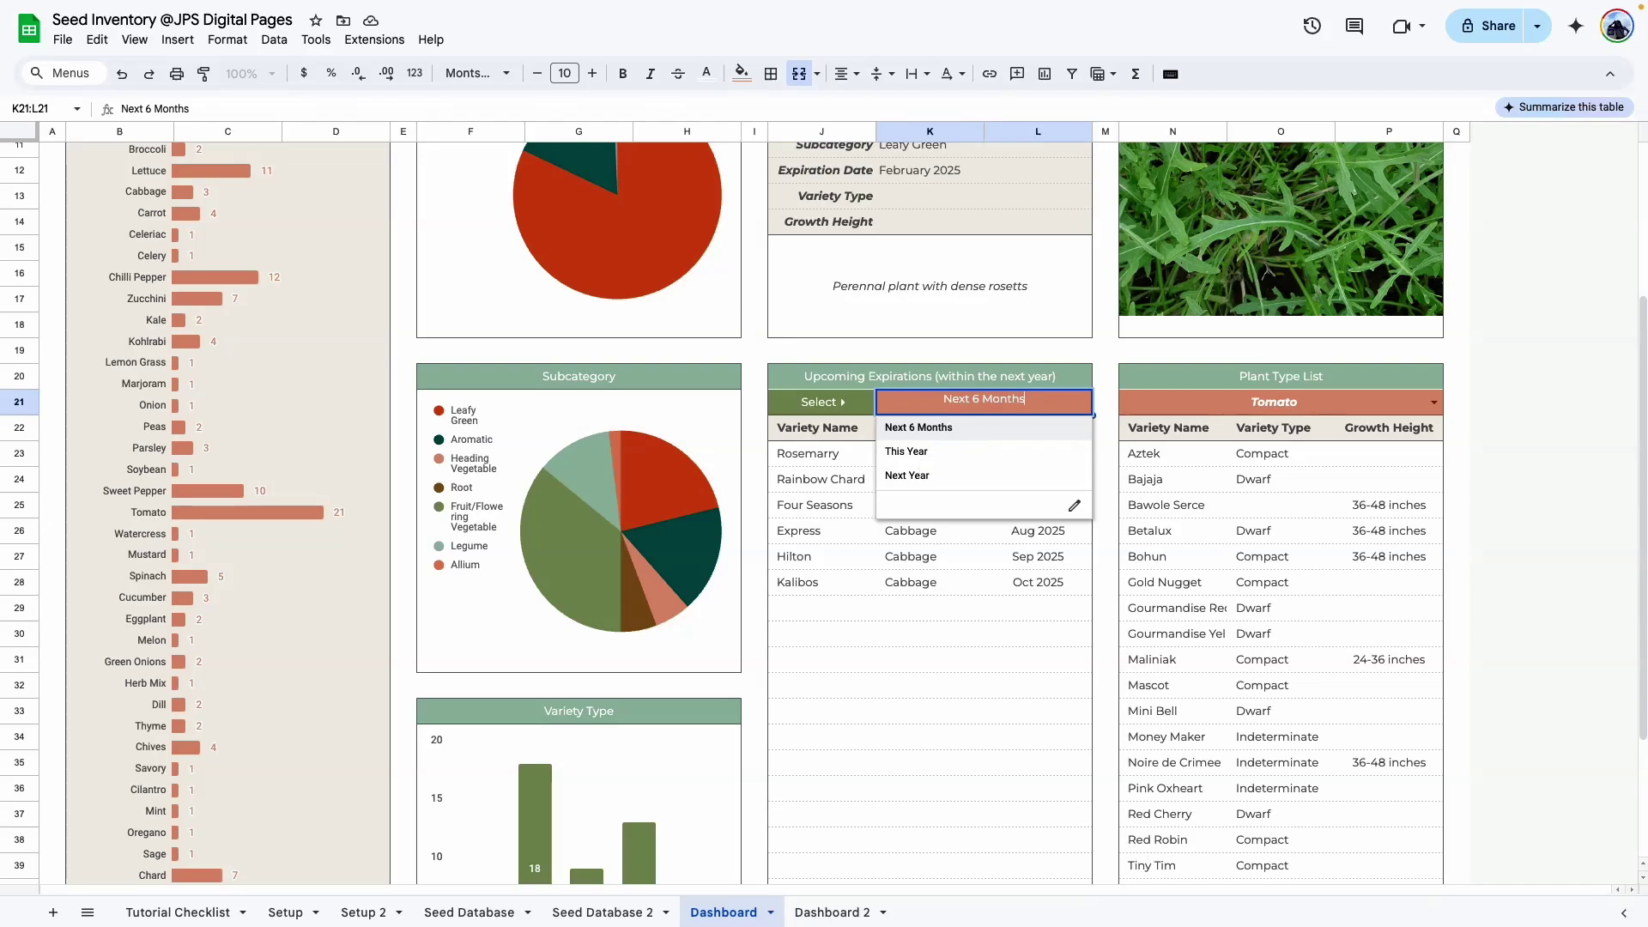
pyautogui.click(926, 461)
pyautogui.click(923, 685)
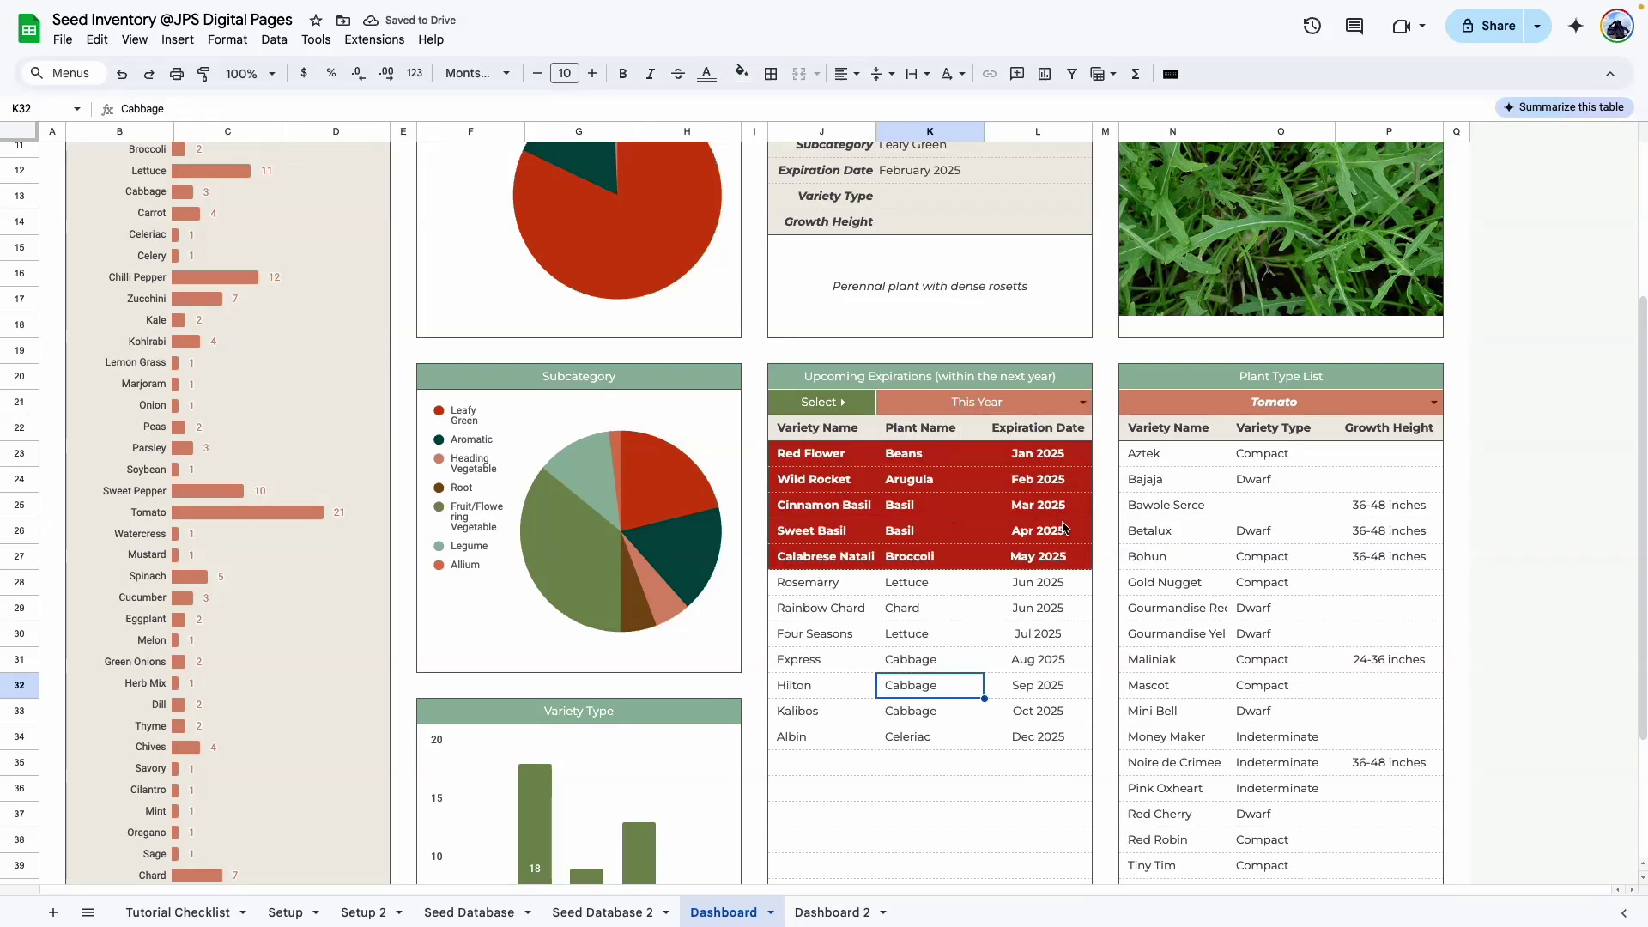
pyautogui.click(1083, 404)
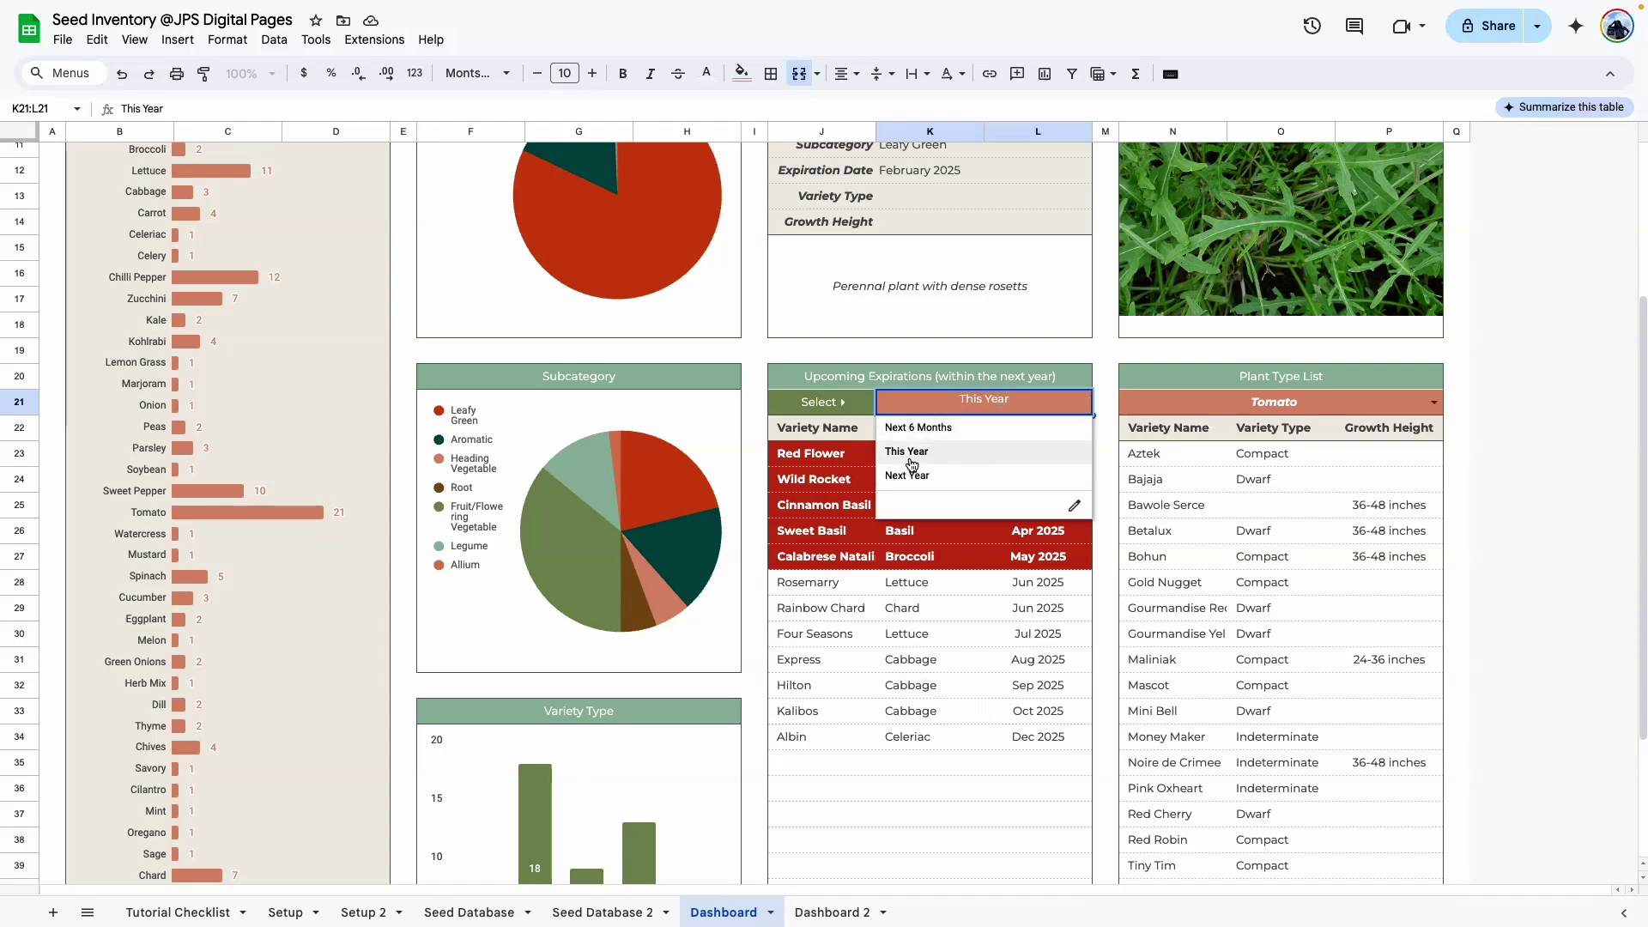
pyautogui.click(919, 479)
pyautogui.scroll(-3, 842, 311)
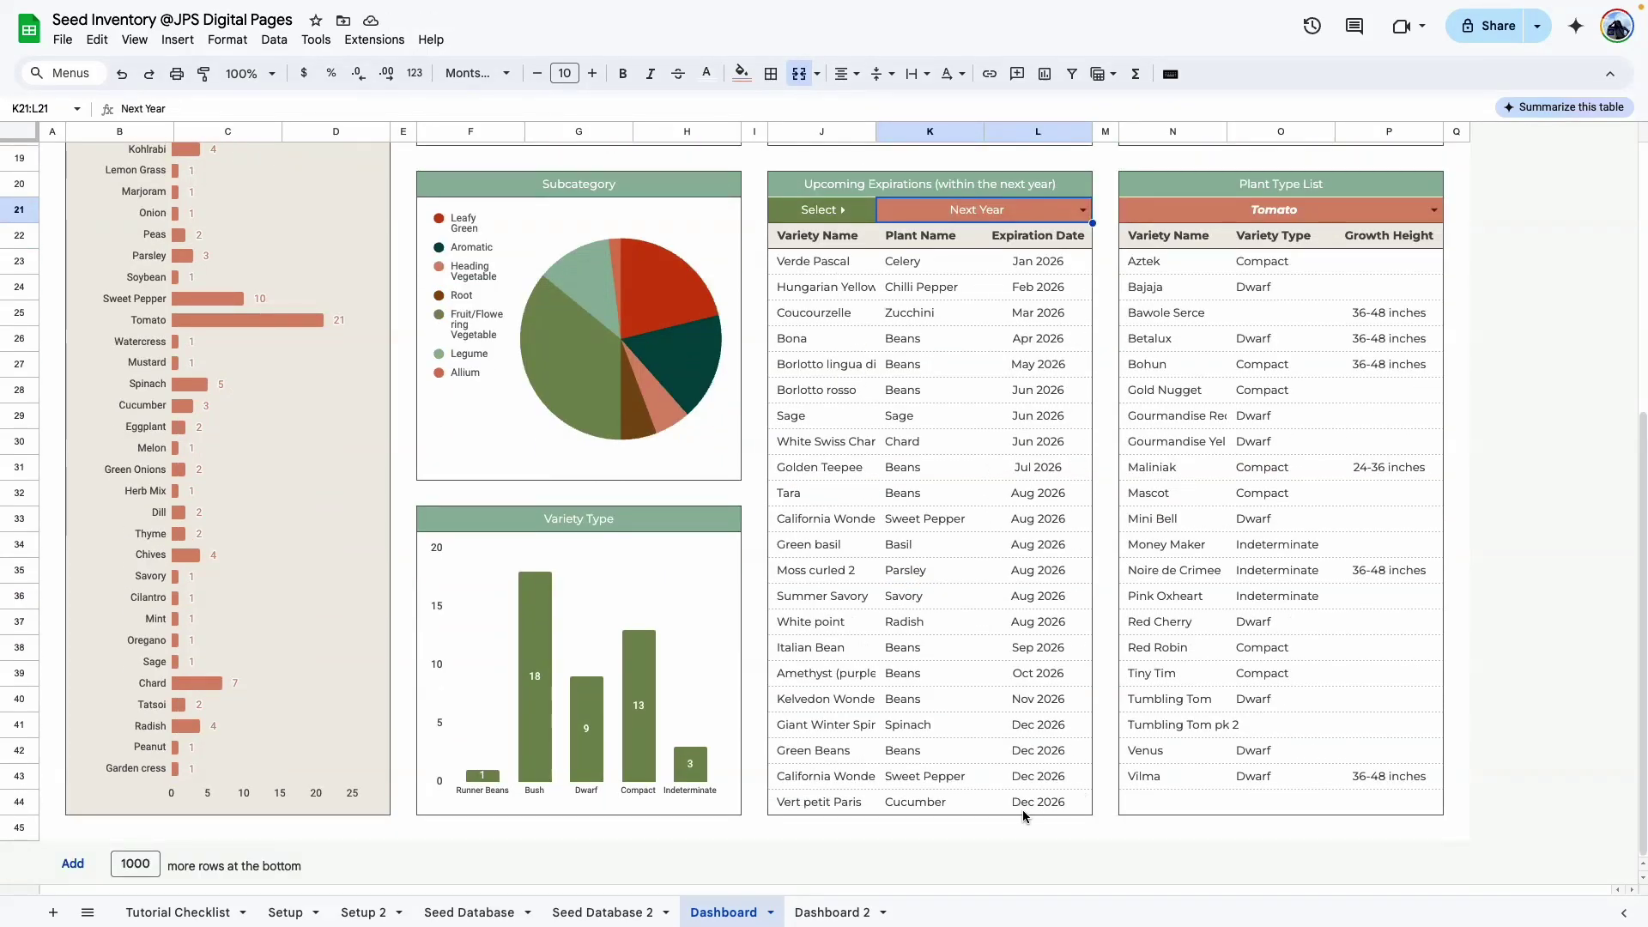
pyautogui.scroll(2, 1009, 491)
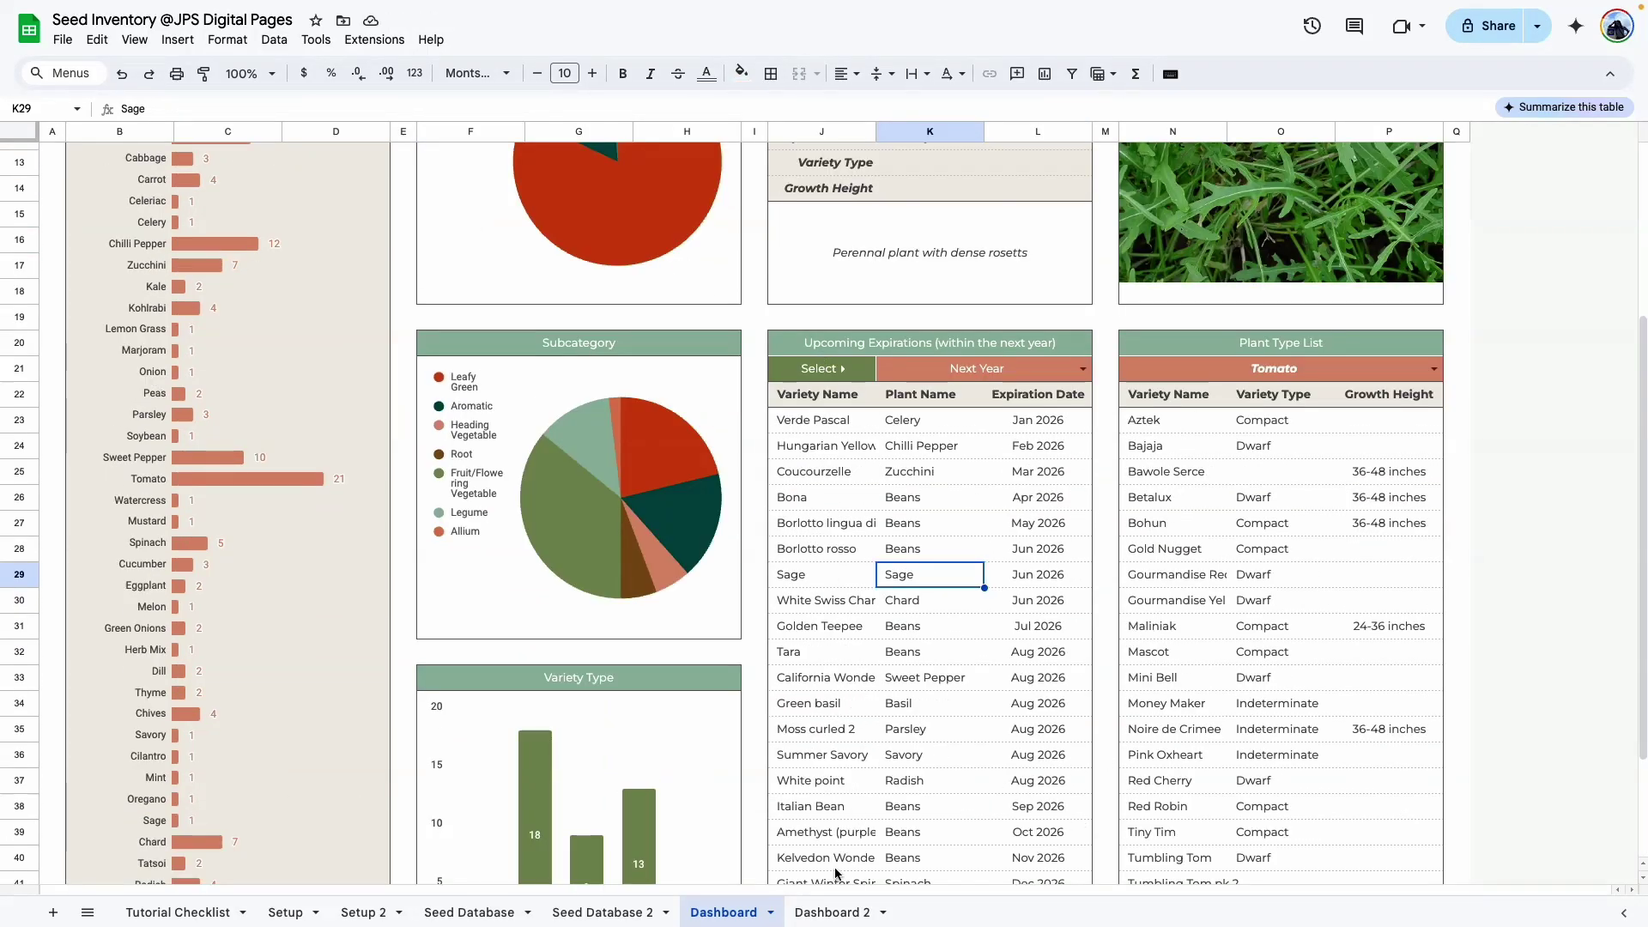
# On the Dashboard 2 sheet, merge J20:L20 into one header cell and give it an outer border.
pyautogui.click(832, 912)
pyautogui.moveTo(777, 457); pyautogui.dragTo(1042, 470)
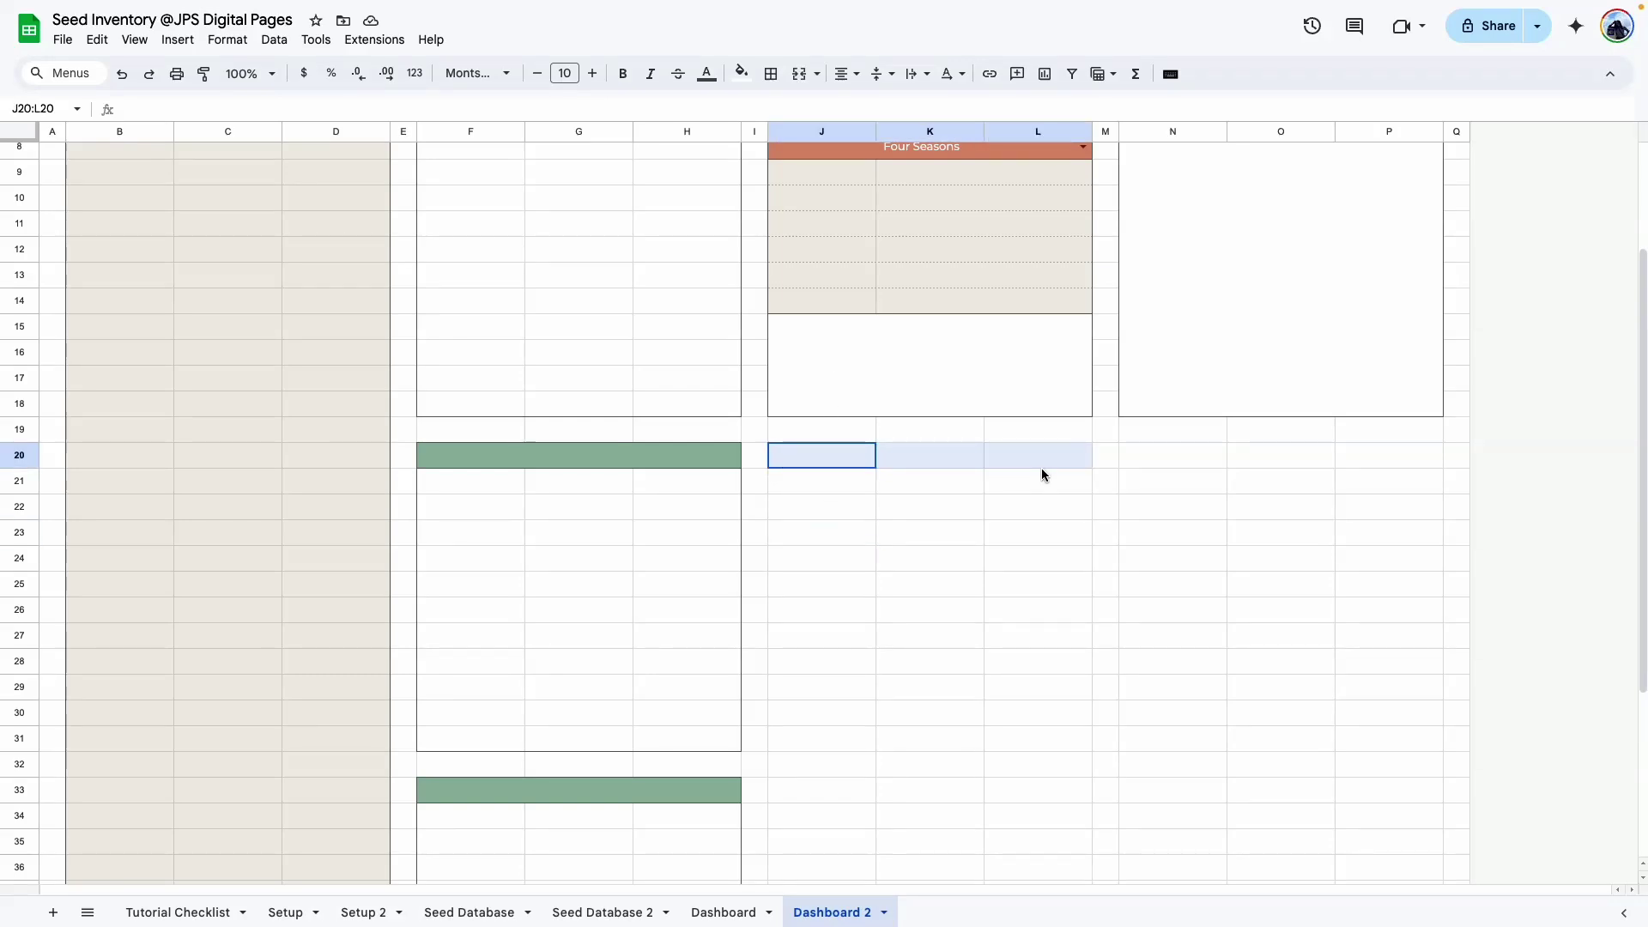
pyautogui.click(801, 75)
pyautogui.click(771, 74)
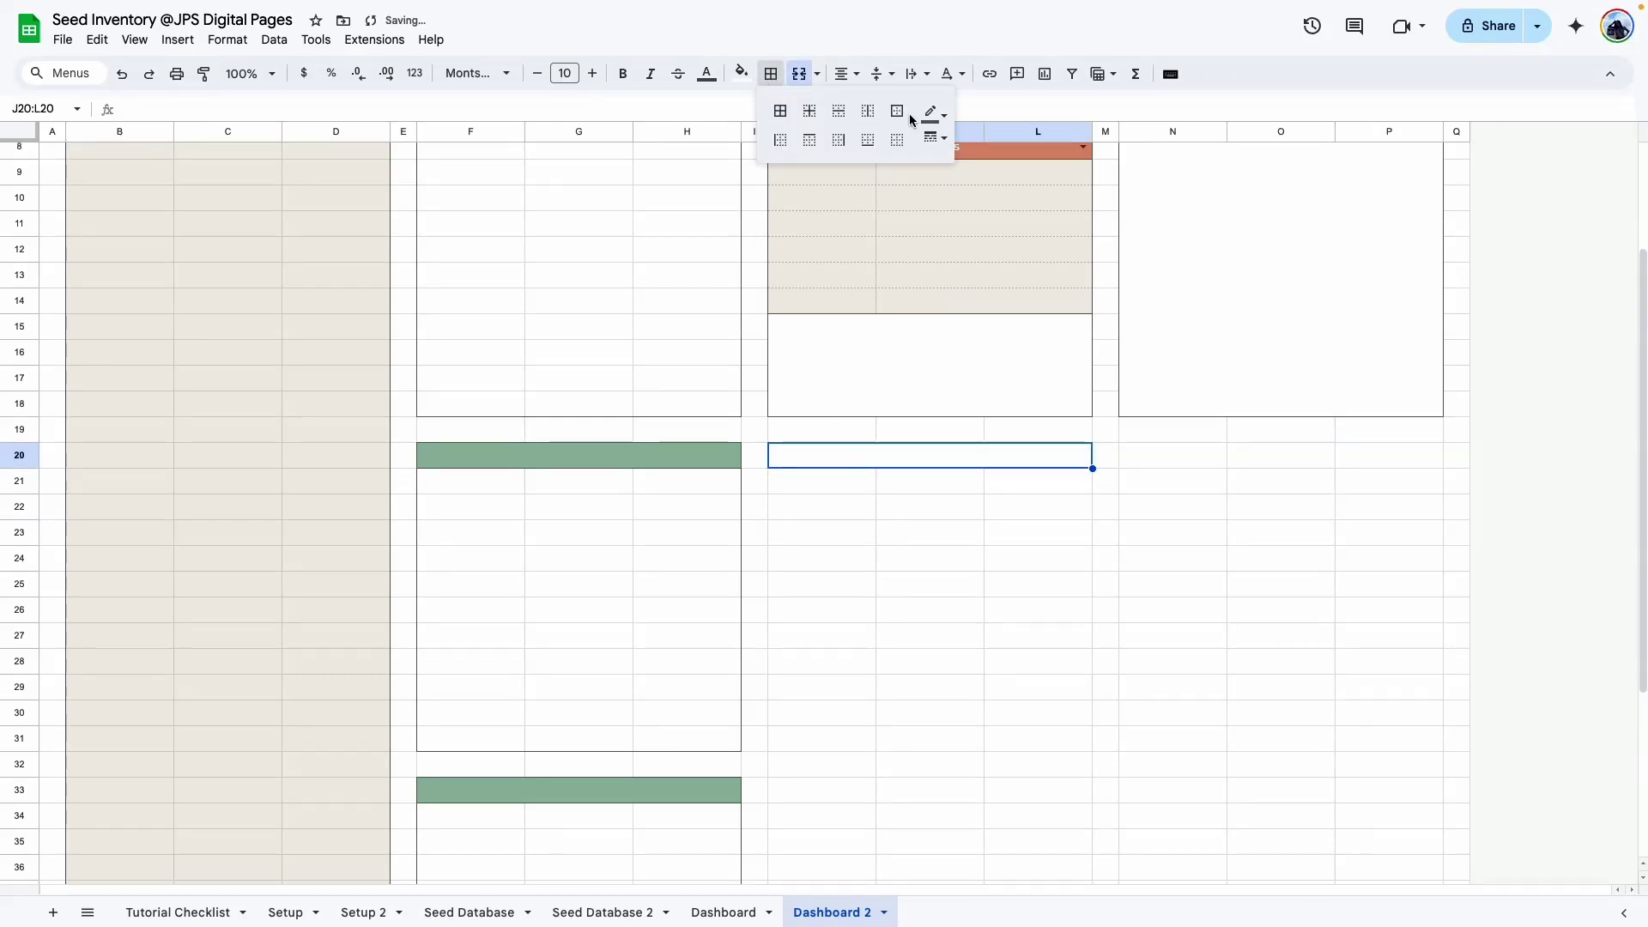
pyautogui.click(900, 110)
pyautogui.click(929, 609)
# Enter "Select" in J21 and merge the neighbouring cells K21:L21.
pyautogui.click(821, 481)
pyautogui.write('Select')
pyautogui.click(869, 558)
pyautogui.click(842, 493)
pyautogui.moveTo(918, 483); pyautogui.dragTo(1044, 492)
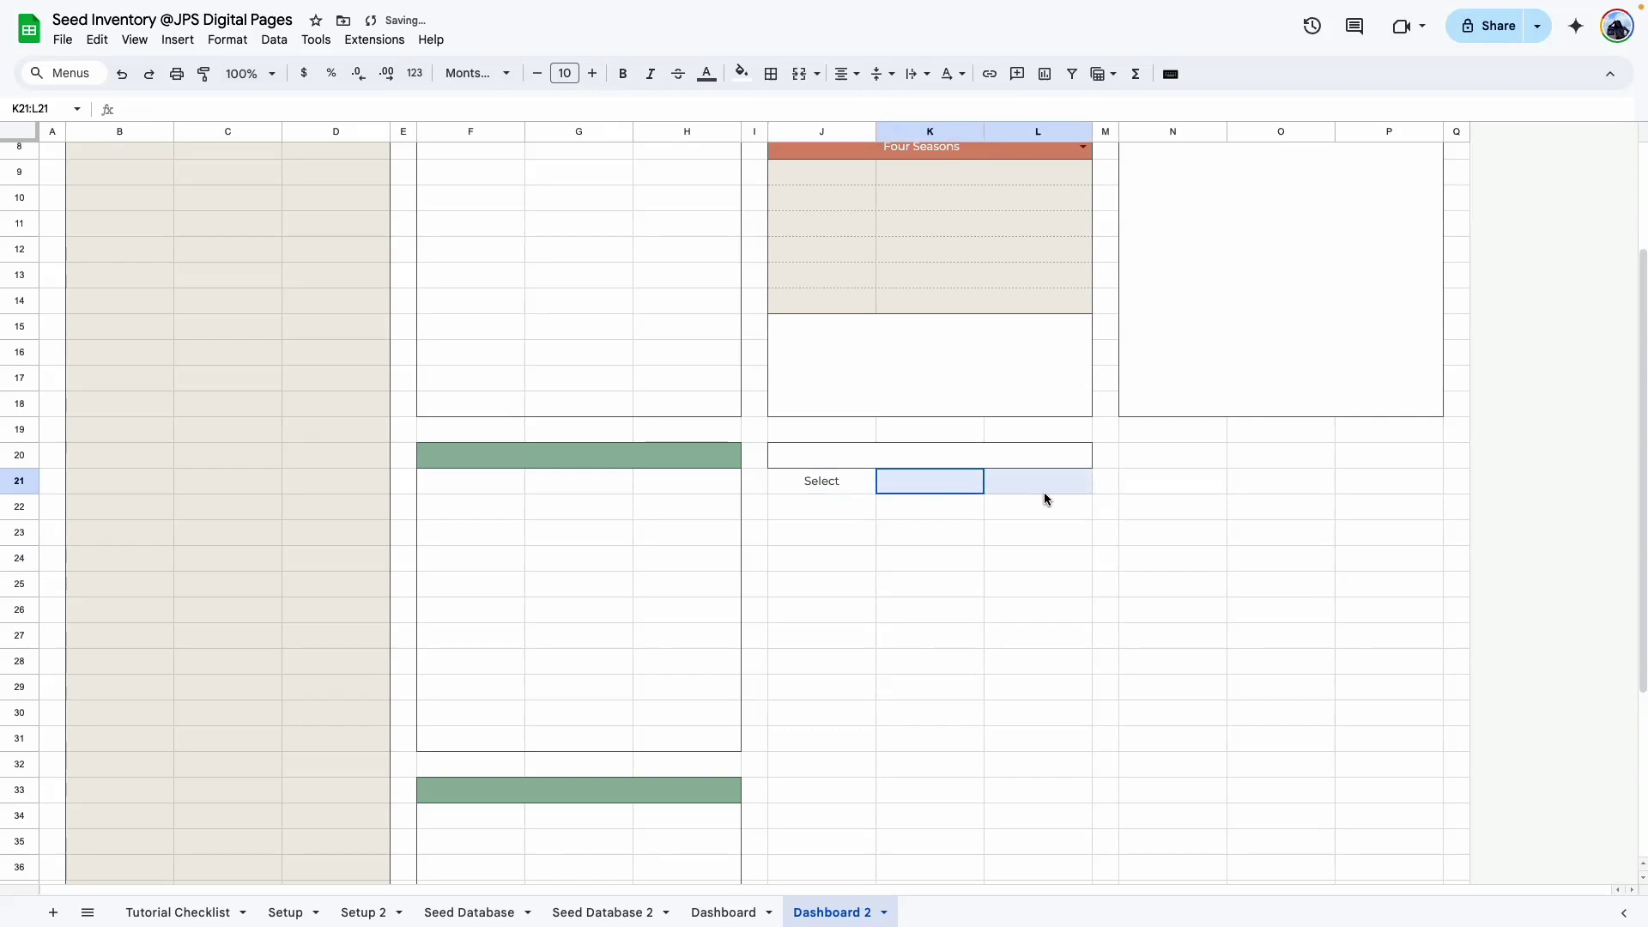
pyautogui.click(799, 74)
pyautogui.click(920, 601)
# Apply all borders to the Select row J21:L21.
pyautogui.moveTo(816, 477); pyautogui.dragTo(1069, 470)
pyautogui.click(771, 74)
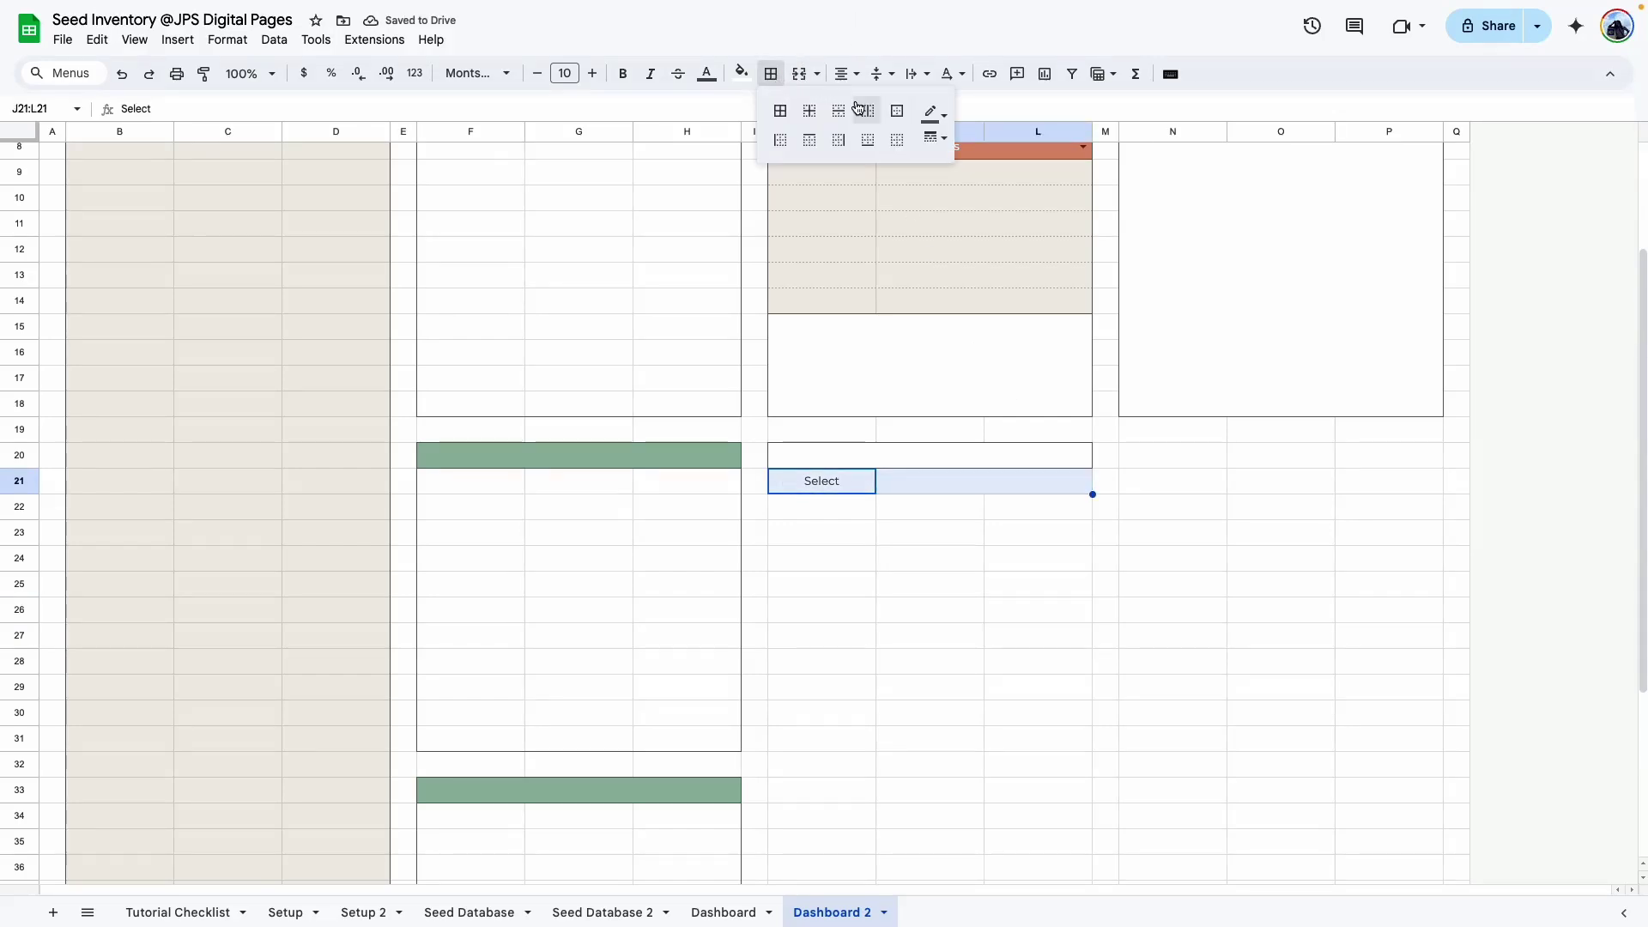
pyautogui.click(781, 111)
pyautogui.click(898, 557)
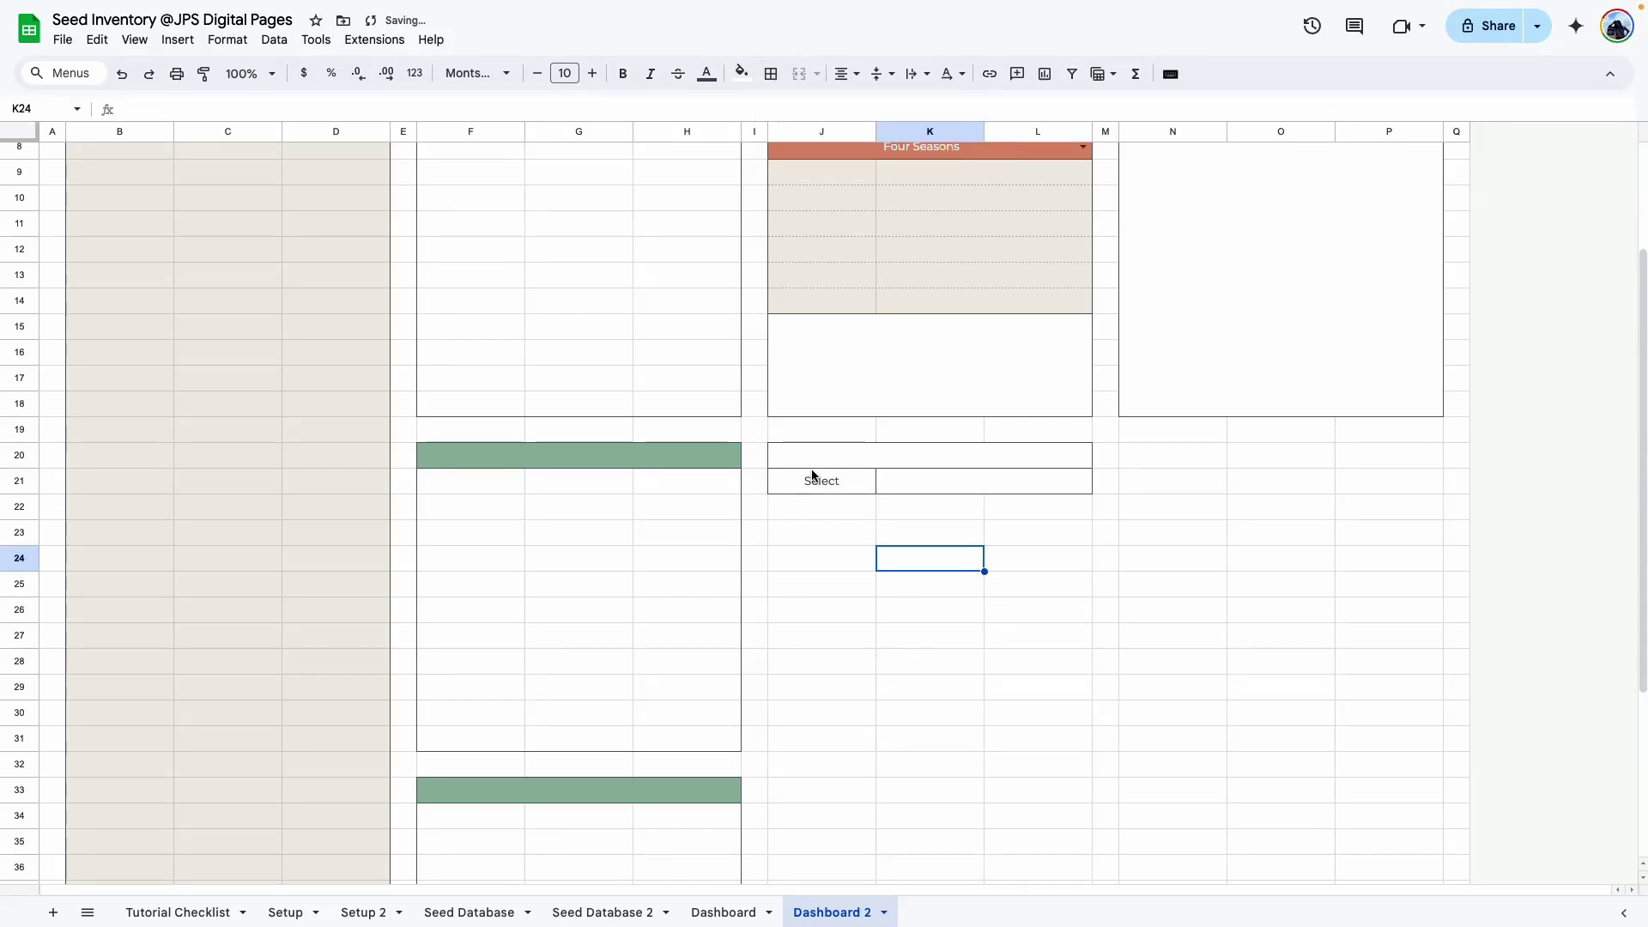
pyautogui.click(832, 556)
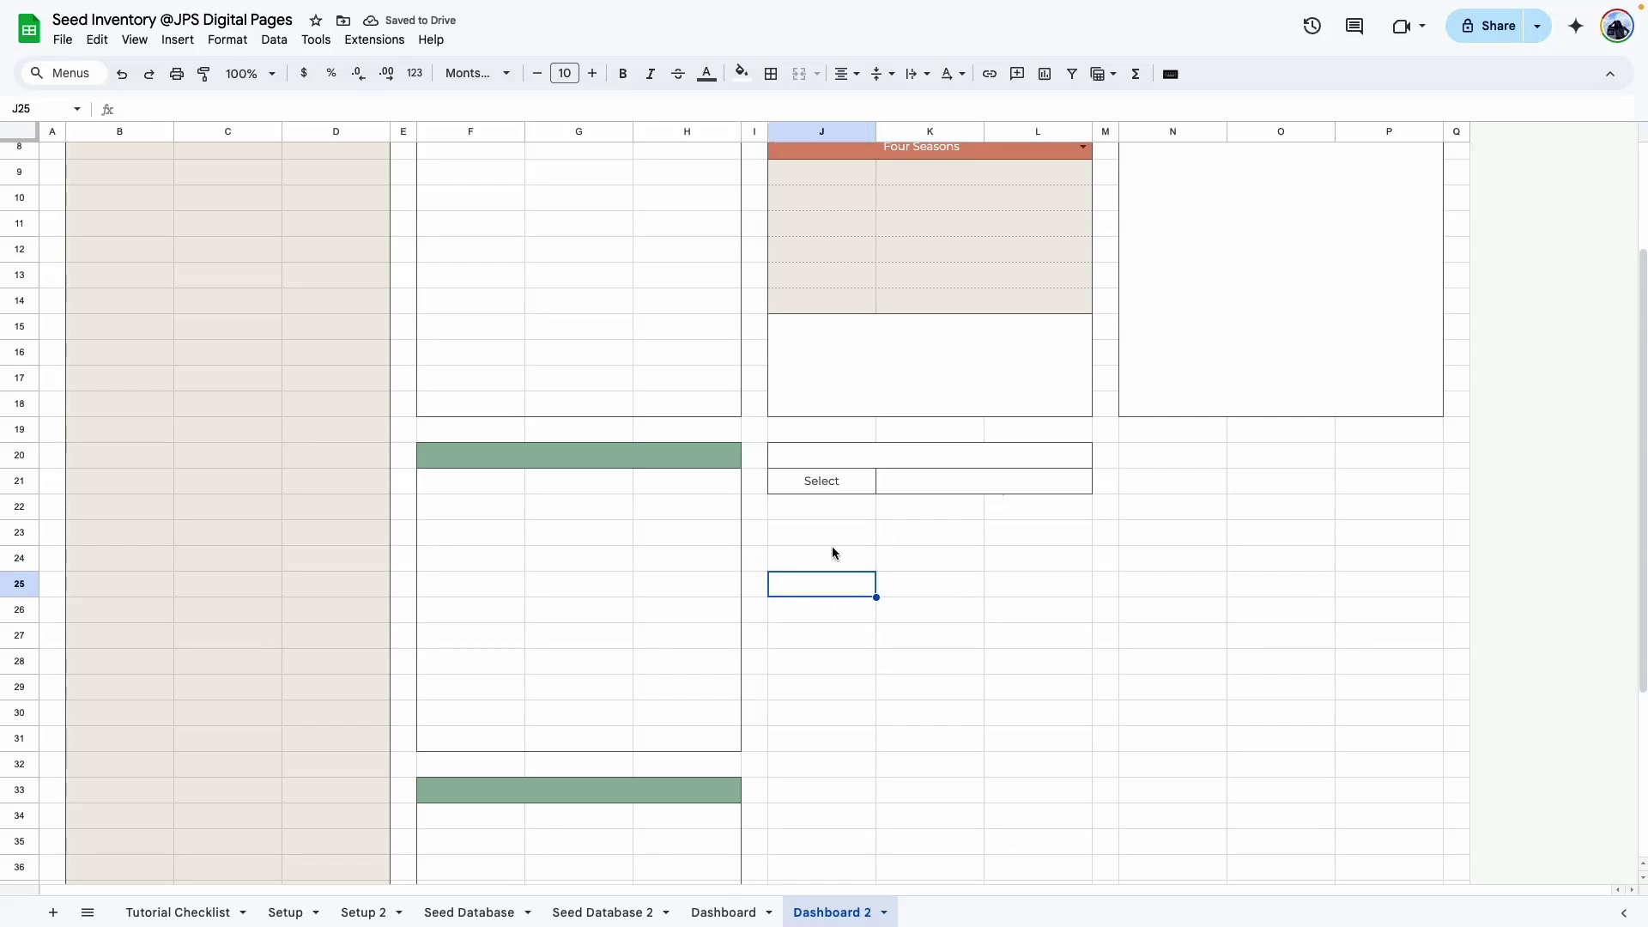
# Put an outer border around the column heading row J22:L22.
pyautogui.moveTo(820, 507); pyautogui.dragTo(1044, 512)
pyautogui.click(771, 74)
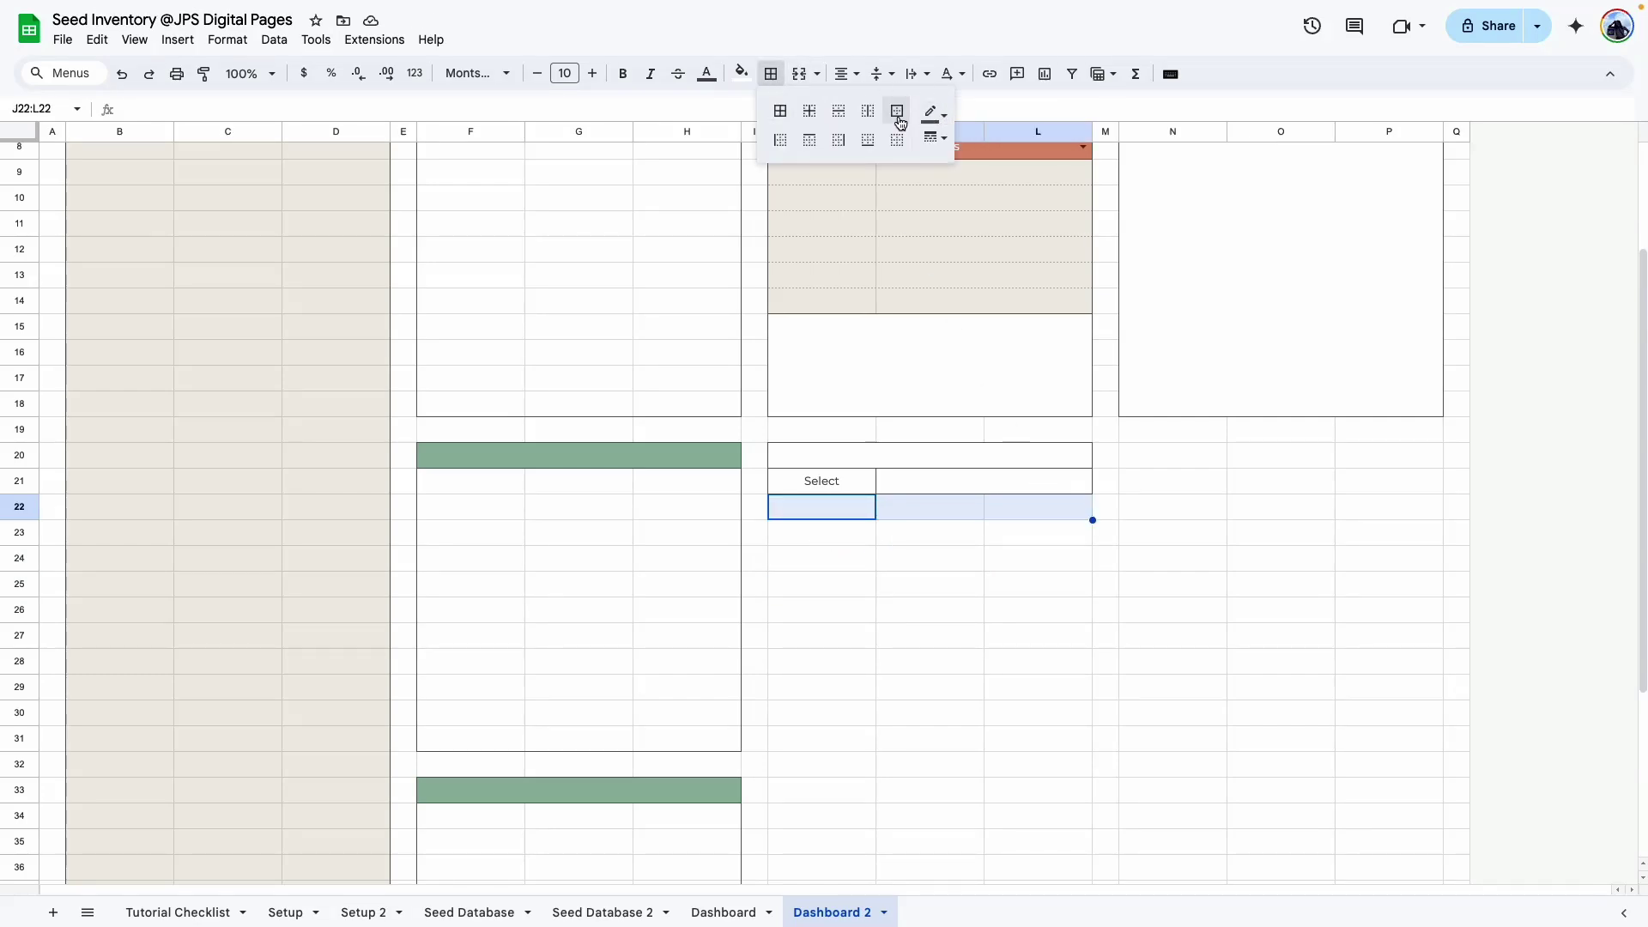
pyautogui.click(895, 110)
pyautogui.click(931, 642)
pyautogui.click(836, 502)
pyautogui.click(944, 508)
pyautogui.click(1051, 512)
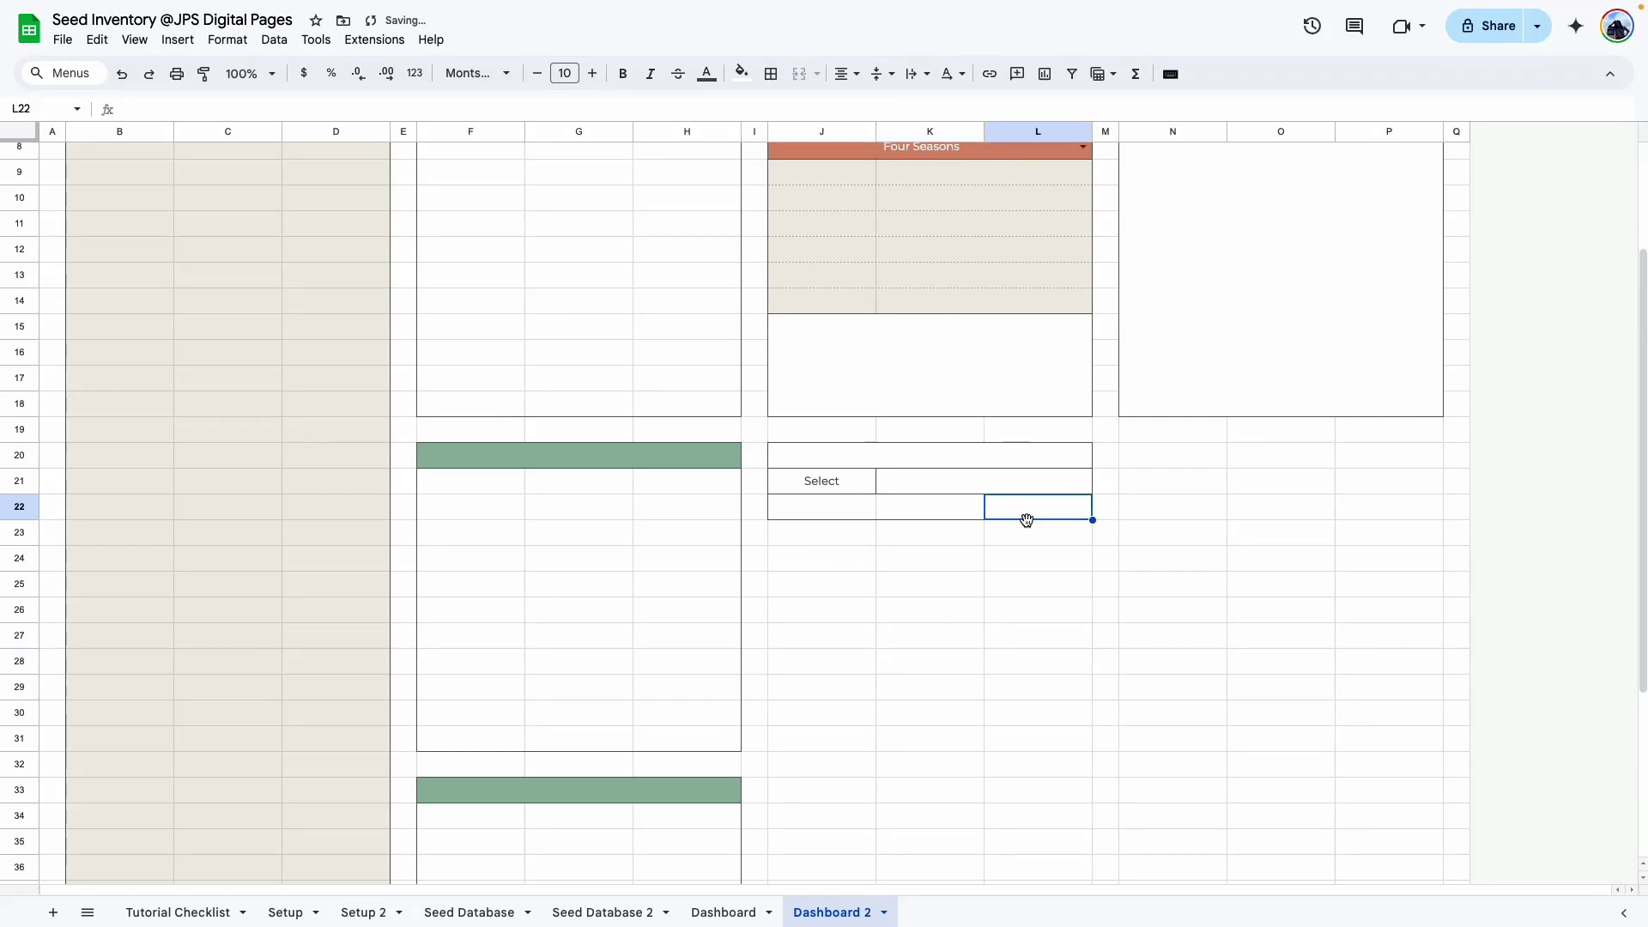
# Give J23:L44 a solid outer border and dotted grey inner horizontal lines.
pyautogui.scroll(-3, 960, 611)
pyautogui.moveTo(798, 298); pyautogui.dragTo(1060, 842)
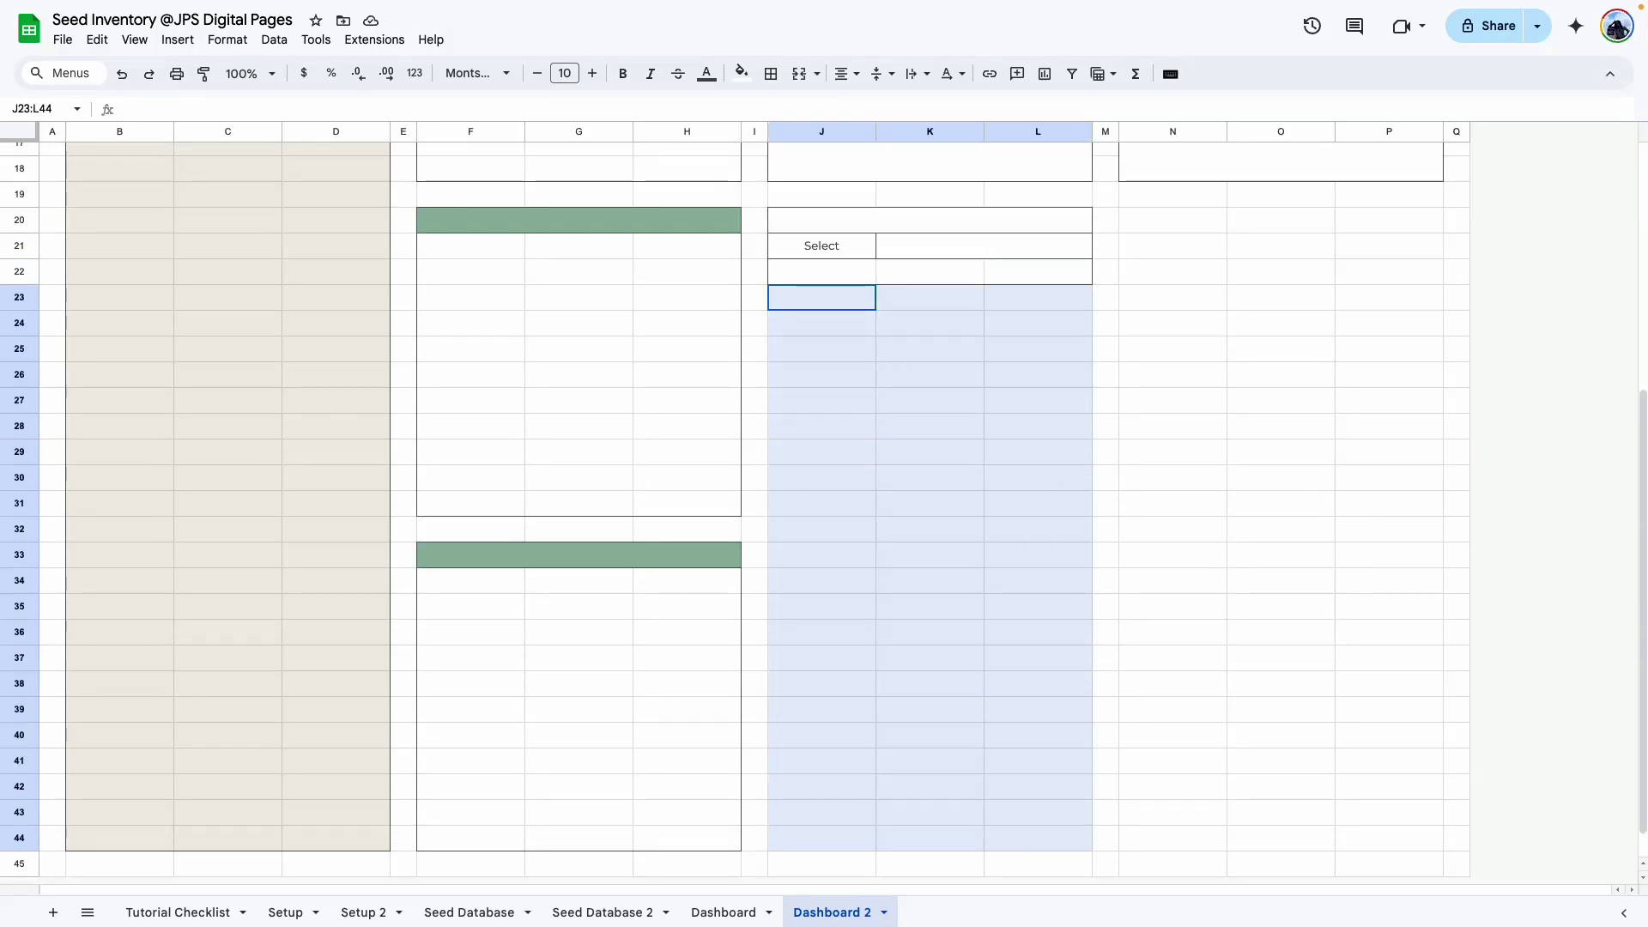
pyautogui.click(779, 76)
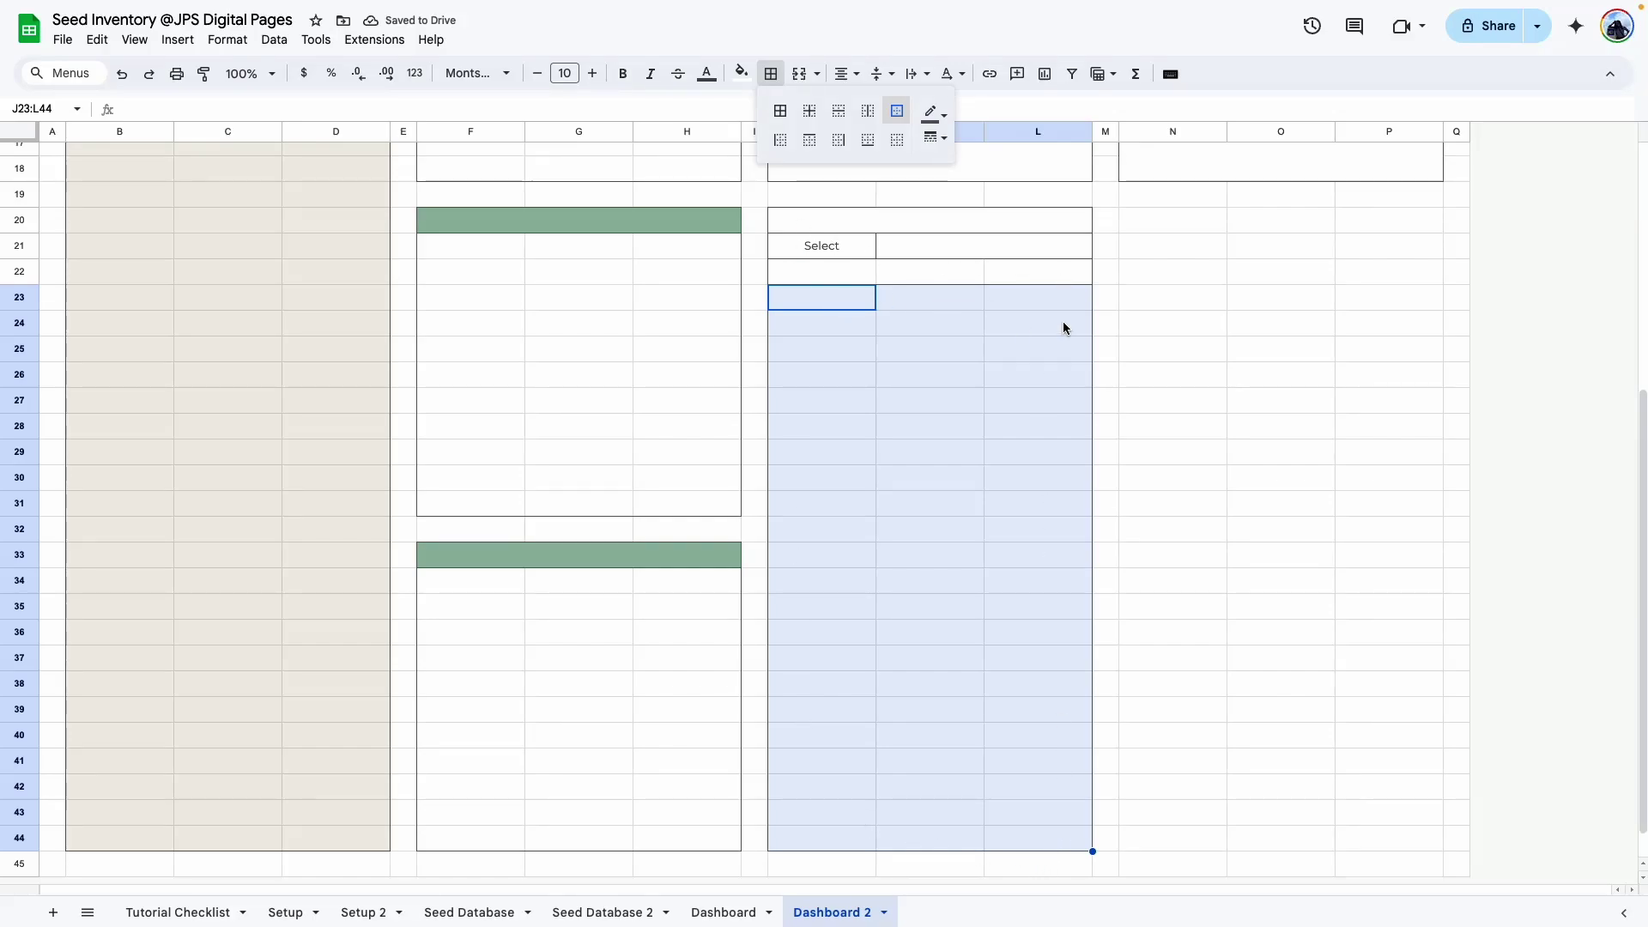
pyautogui.click(839, 110)
pyautogui.click(934, 113)
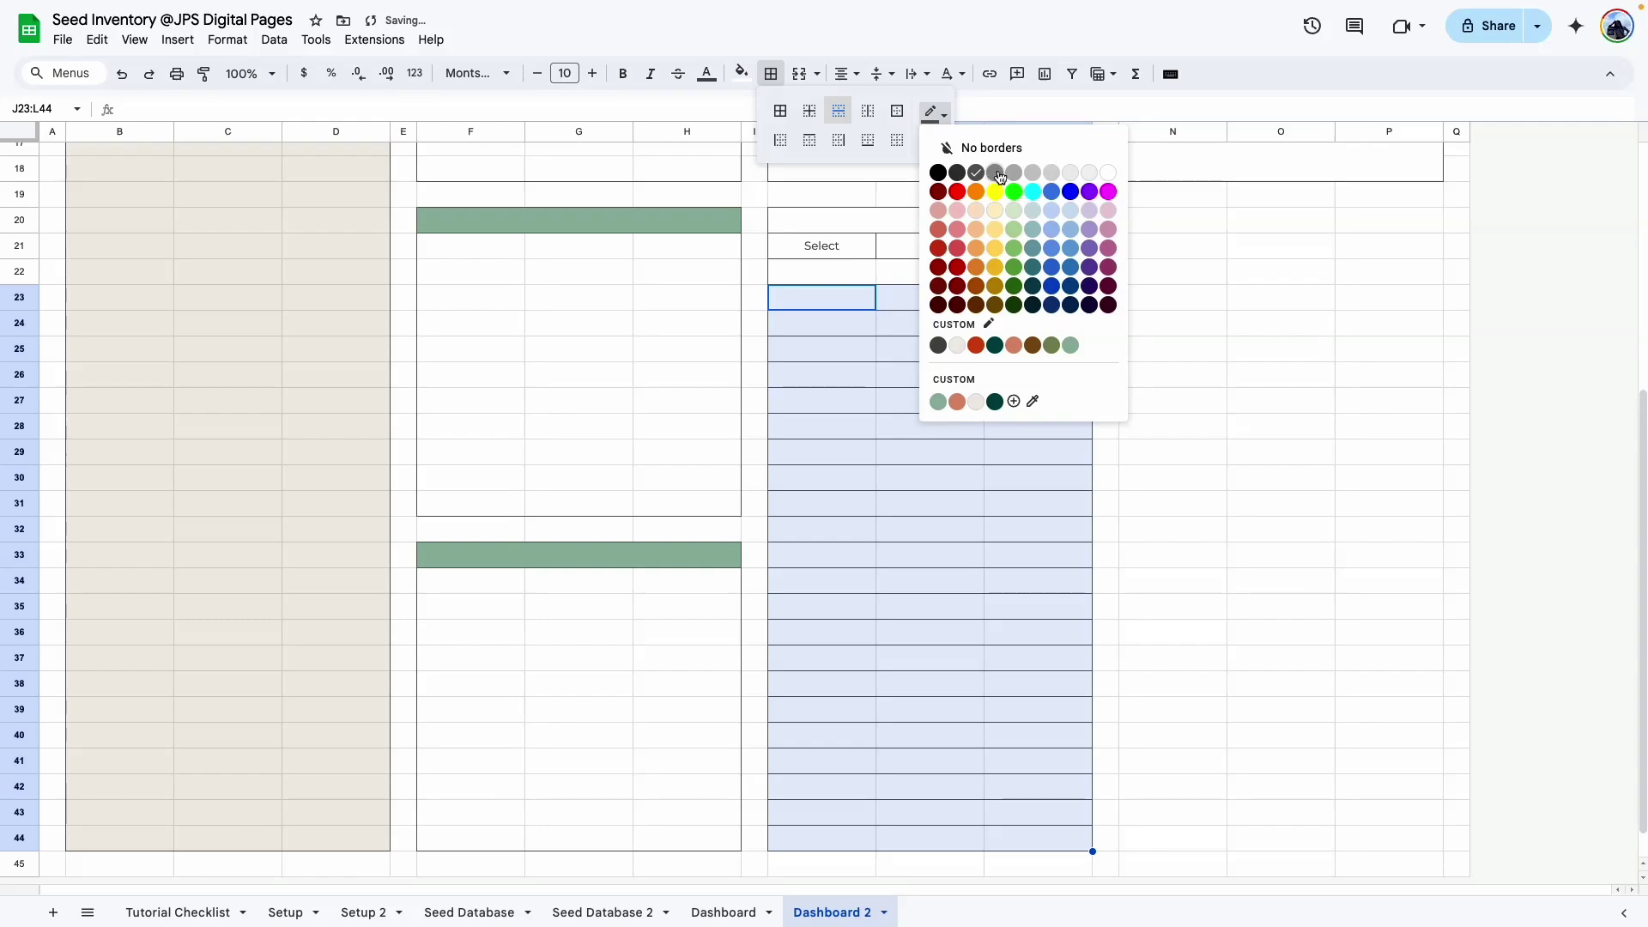
pyautogui.click(1012, 177)
pyautogui.click(1281, 425)
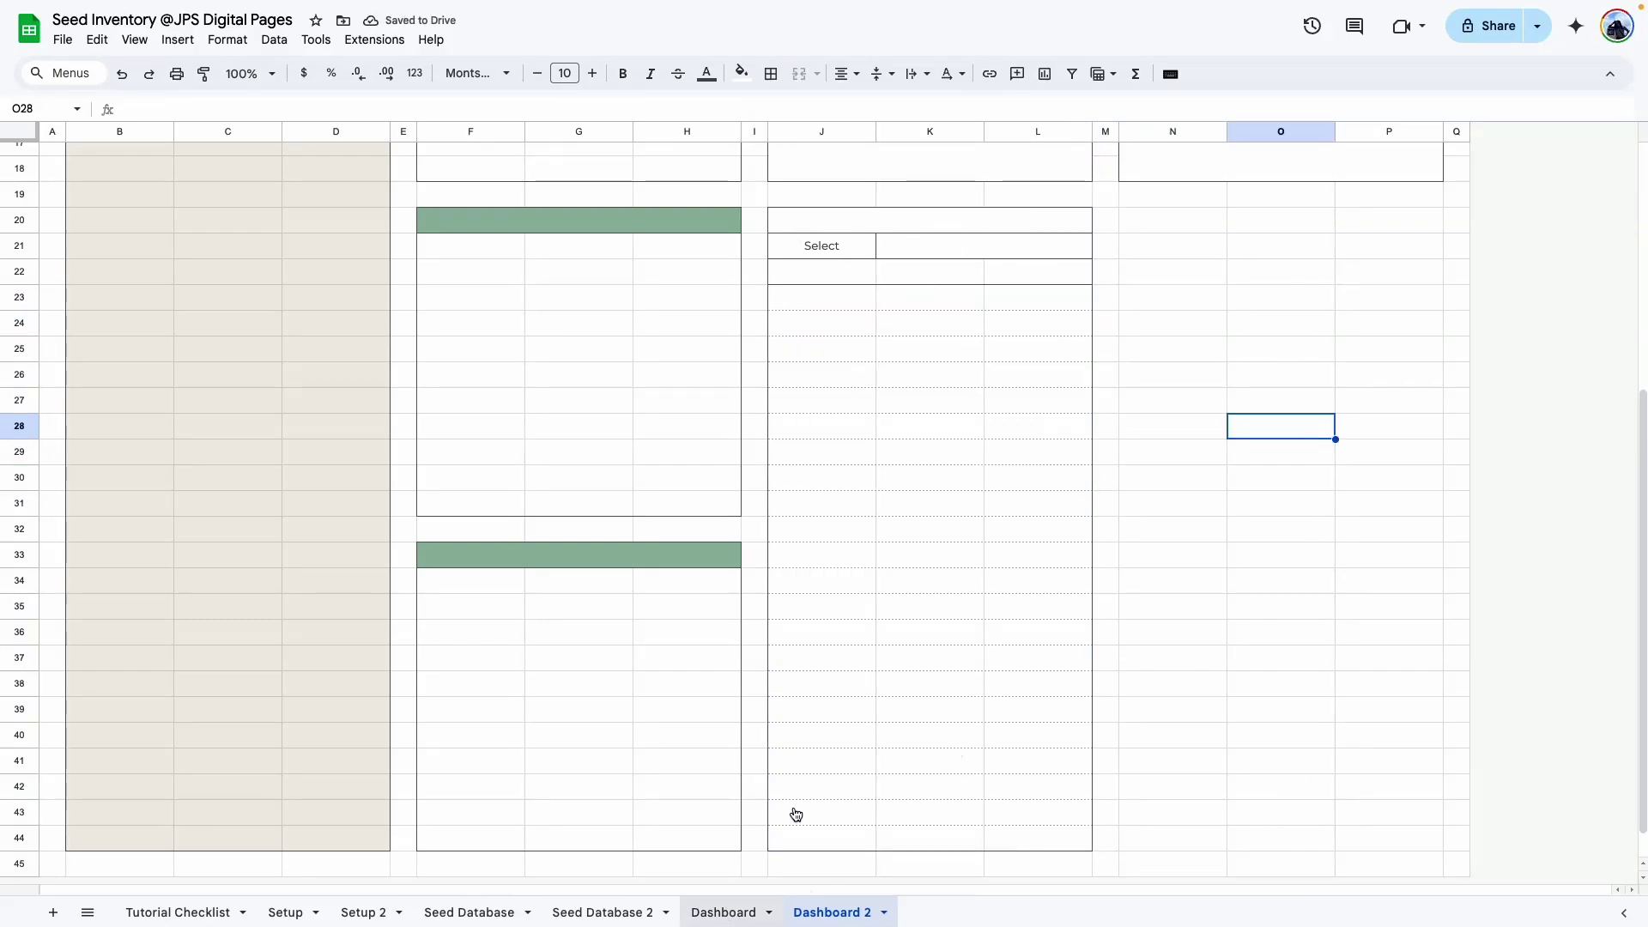
# Check the reference Dashboard sheet and copy the formatting of J20:L44 on Dashboard 2 to N20:P44.
pyautogui.click(724, 912)
pyautogui.click(826, 912)
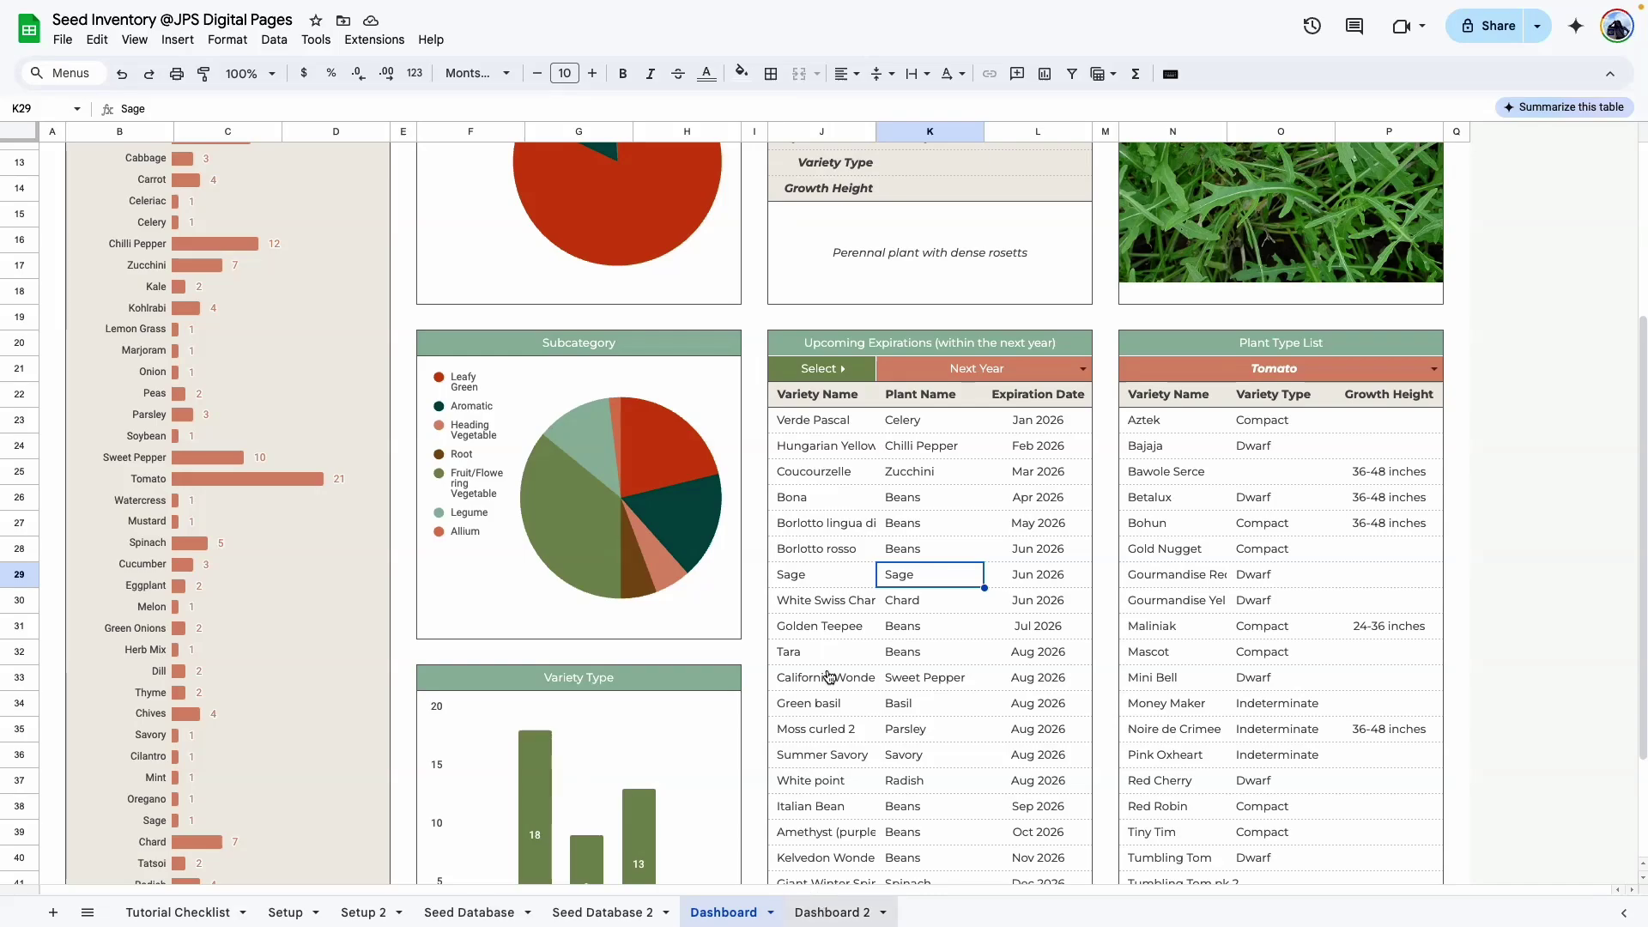
pyautogui.moveTo(845, 229)
pyautogui.mouseDown()
pyautogui.moveTo(817, 243)
pyautogui.moveTo(1056, 839)
pyautogui.mouseUp()
pyautogui.click(204, 73)
pyautogui.click(1127, 220)
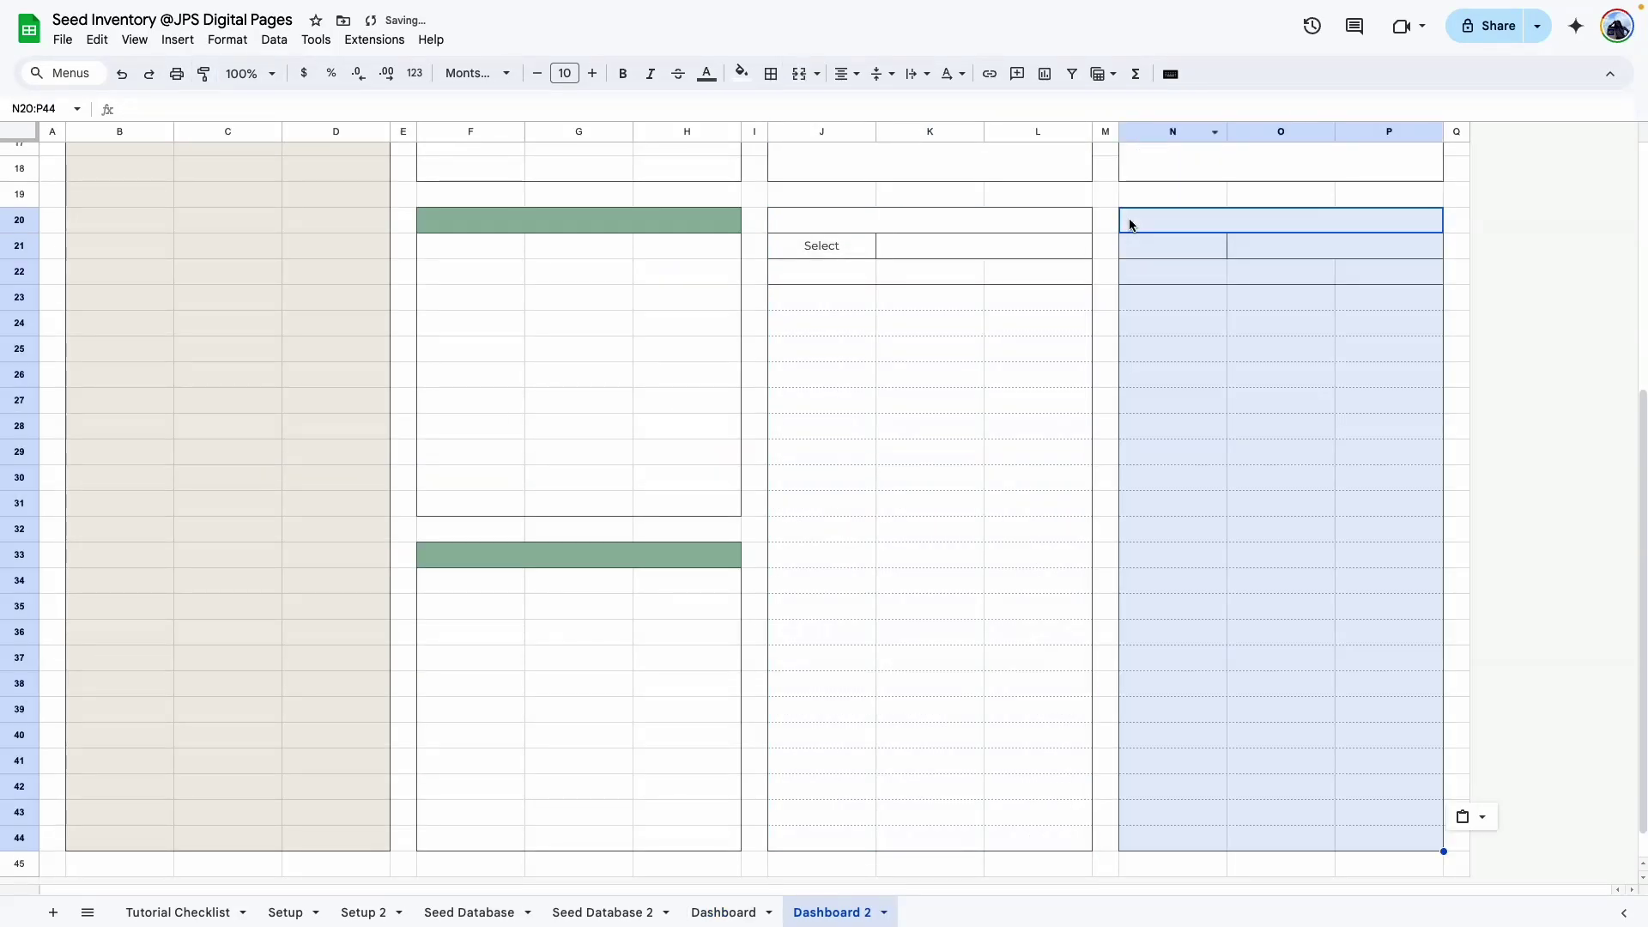
pyautogui.click(1459, 555)
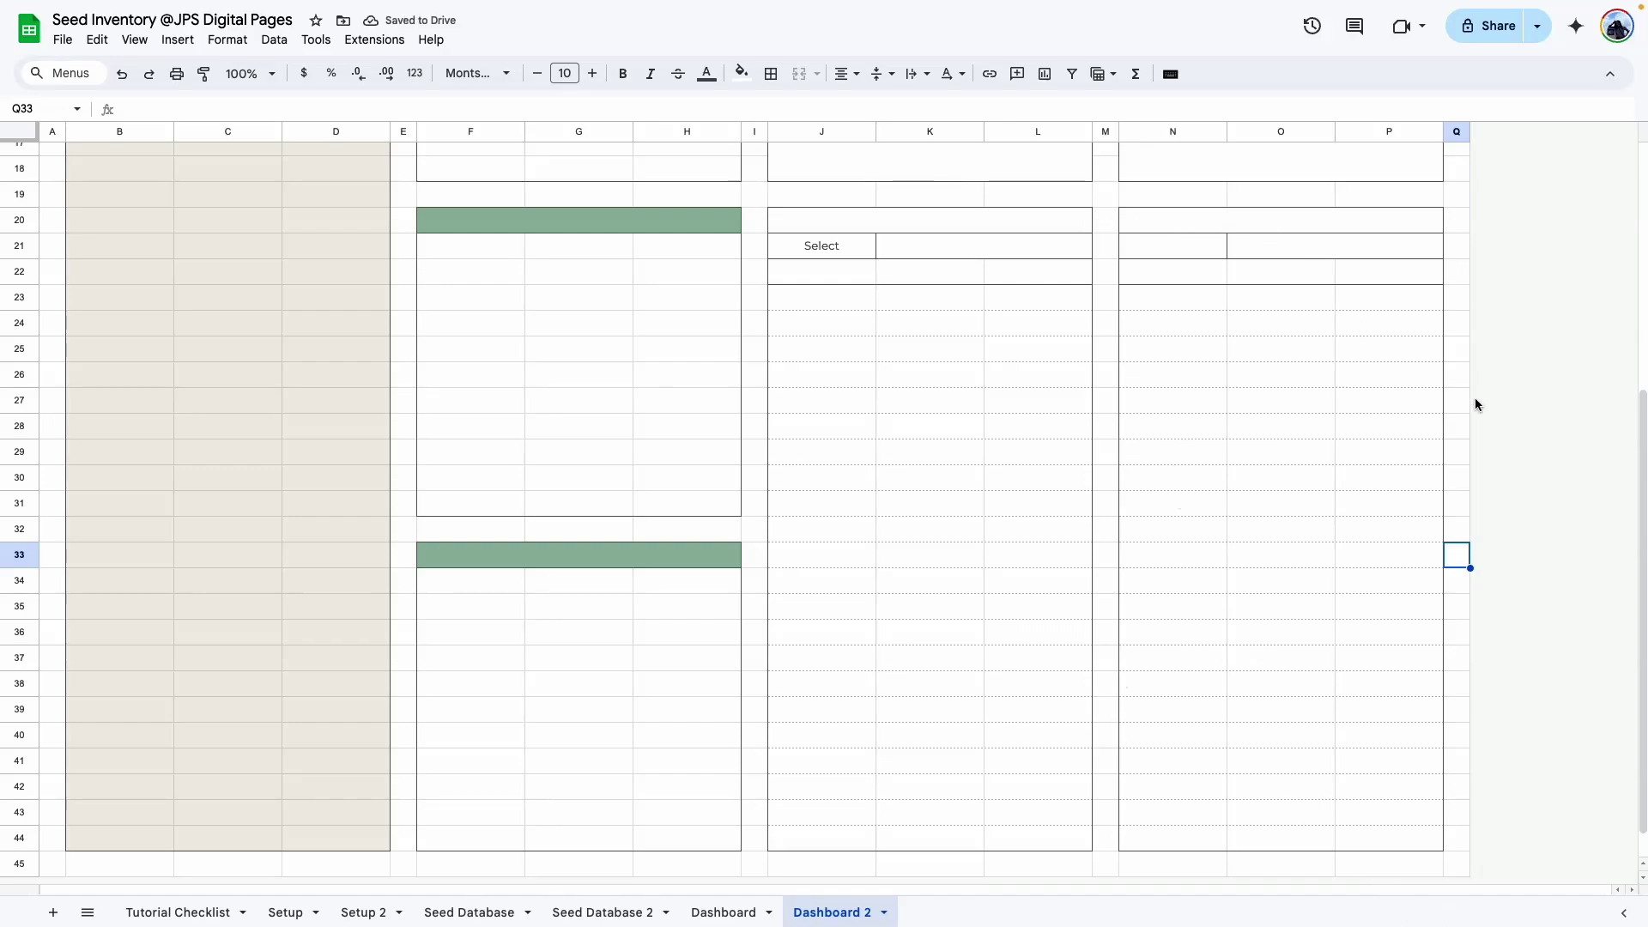
# Fill the merged header J20:L20 with the custom sage green colour.
pyautogui.click(931, 403)
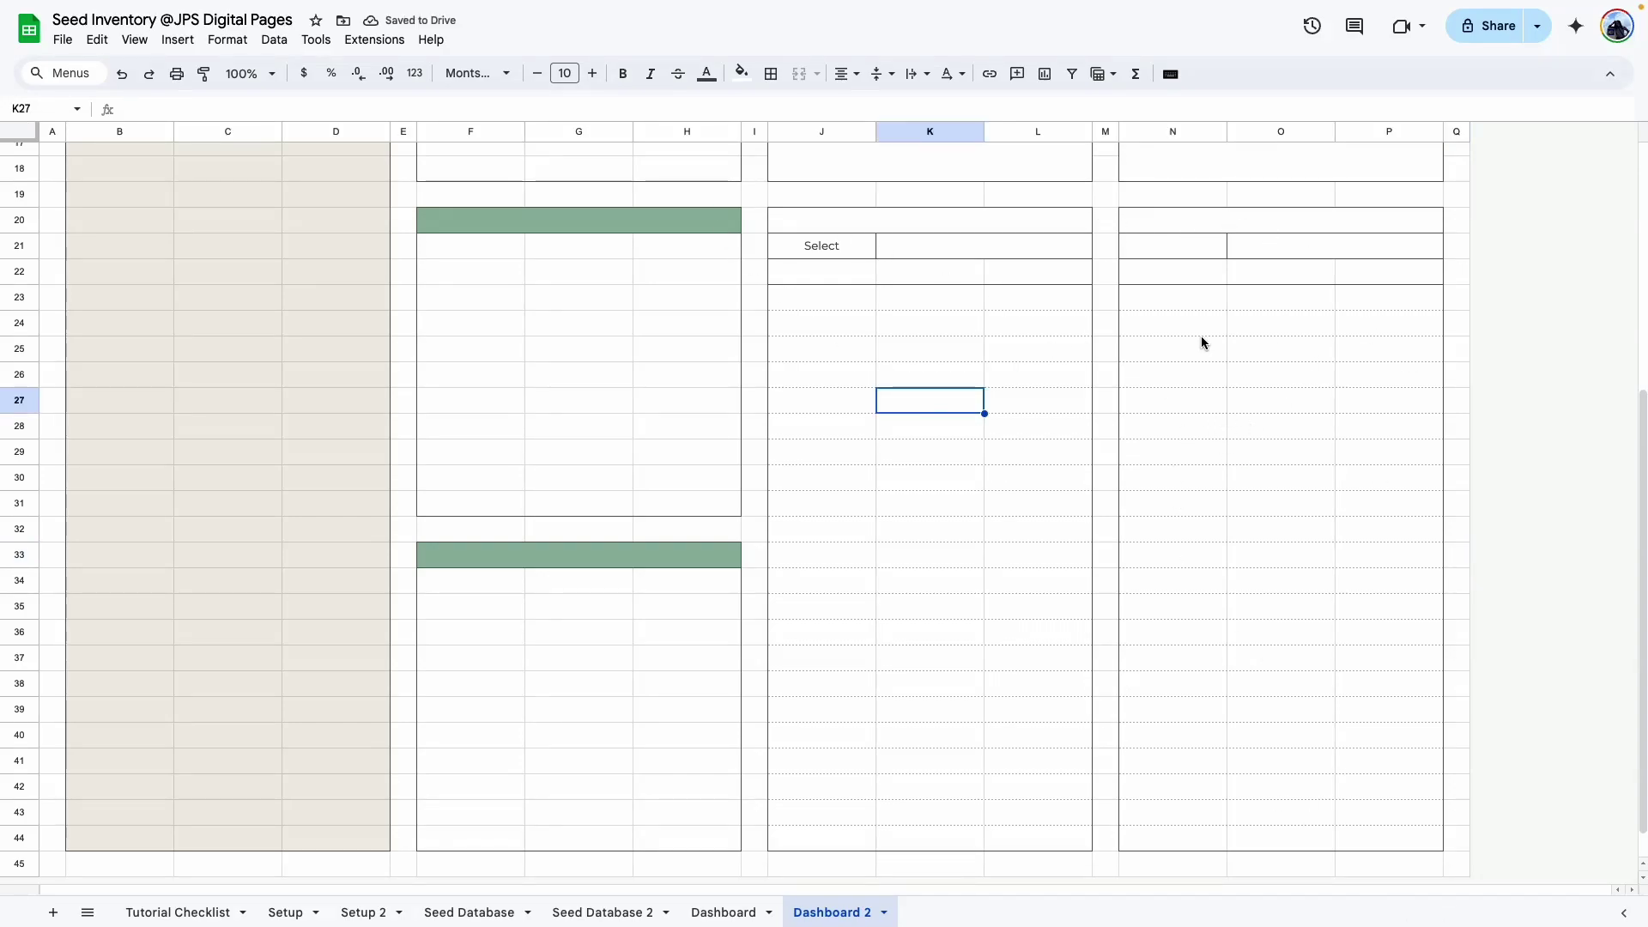
pyautogui.click(884, 222)
pyautogui.click(742, 73)
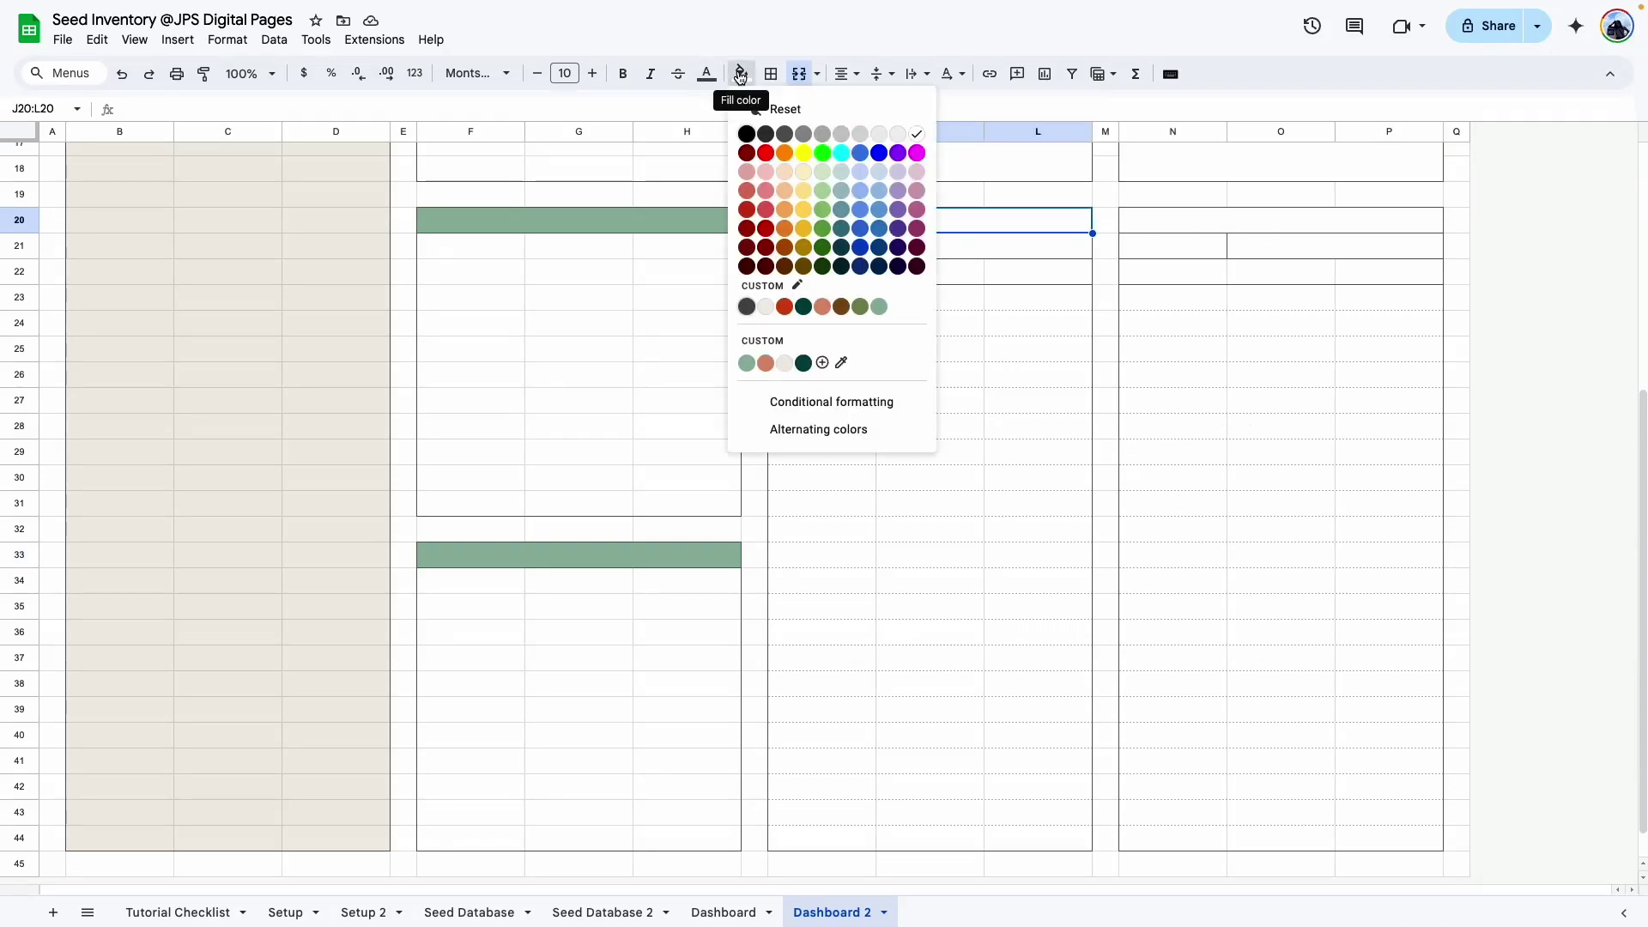
pyautogui.click(879, 307)
# Fill the Select cell J21 with the custom olive green and the merged cell K21:L21 with the custom terracotta colour.
pyautogui.click(825, 245)
pyautogui.click(741, 73)
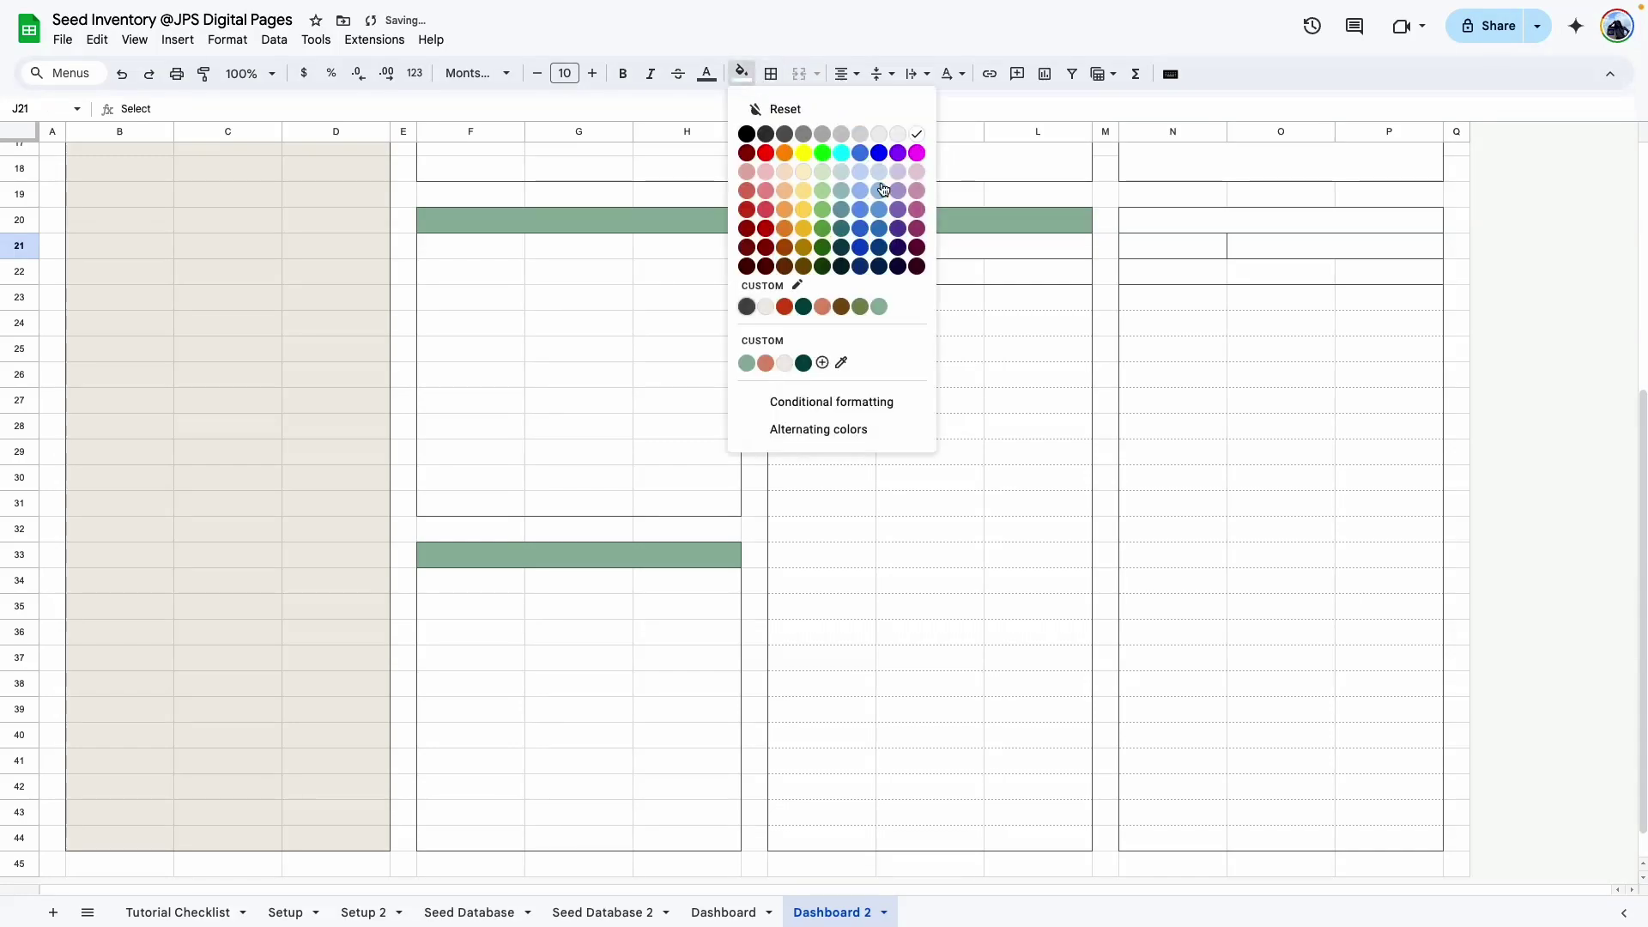
pyautogui.click(860, 306)
pyautogui.click(928, 255)
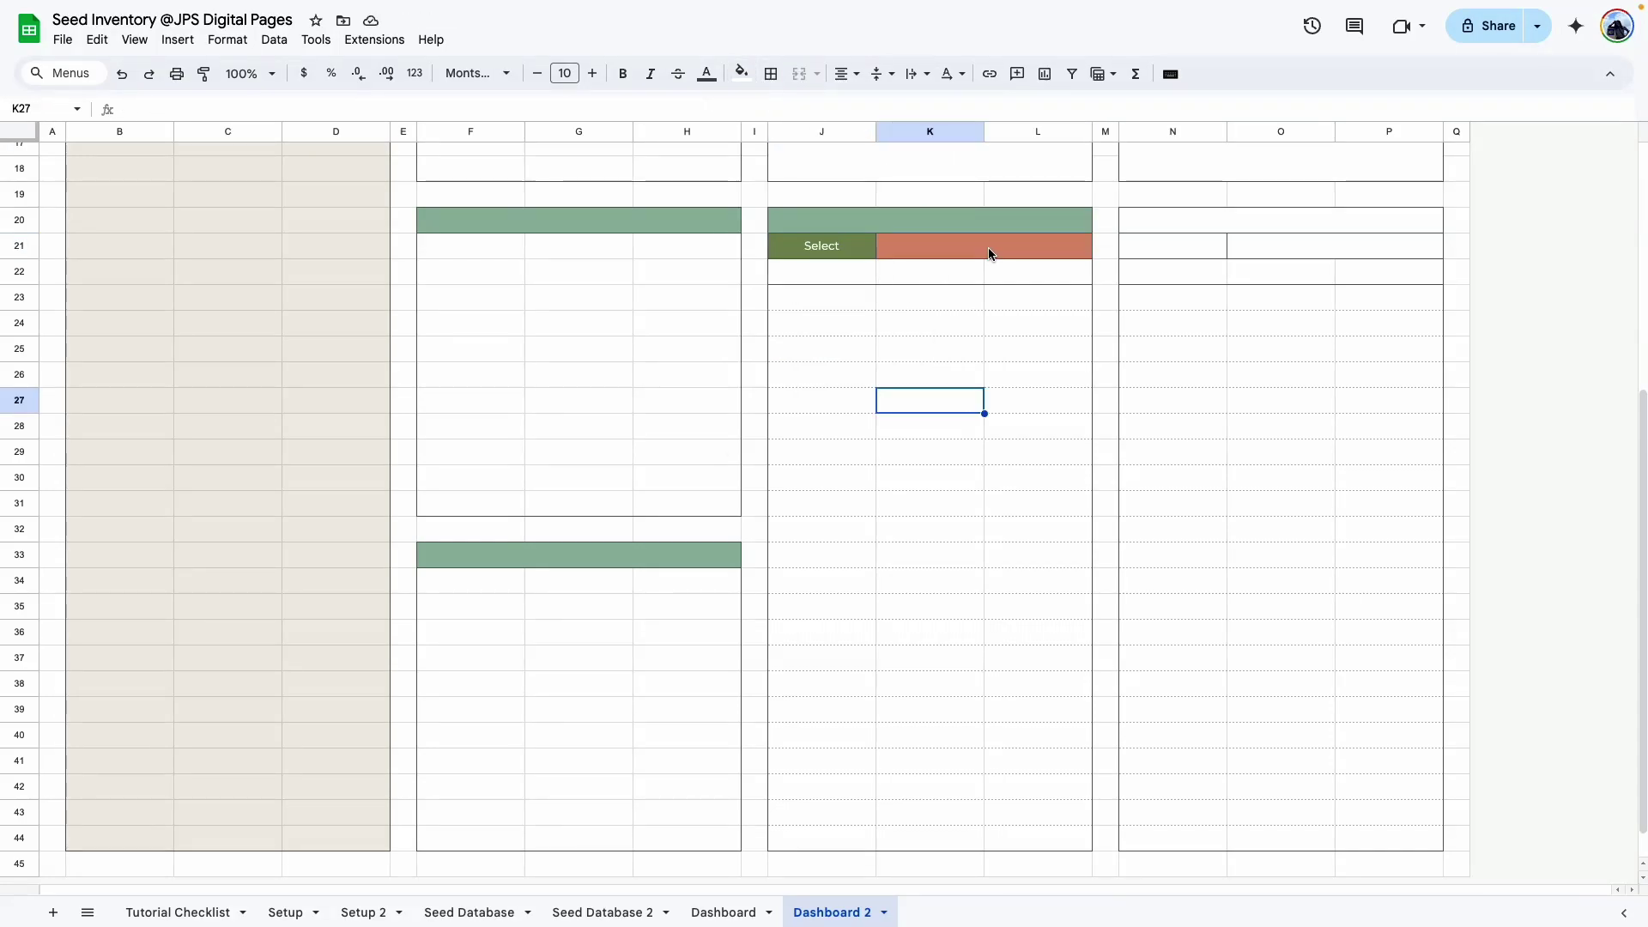
# Add an arrow-style dropdown to K21:L21 on Dashboard 2 with the options Next 6 Months, This Year and Next Year, matching the Dashboard sheet.
pyautogui.click(989, 254)
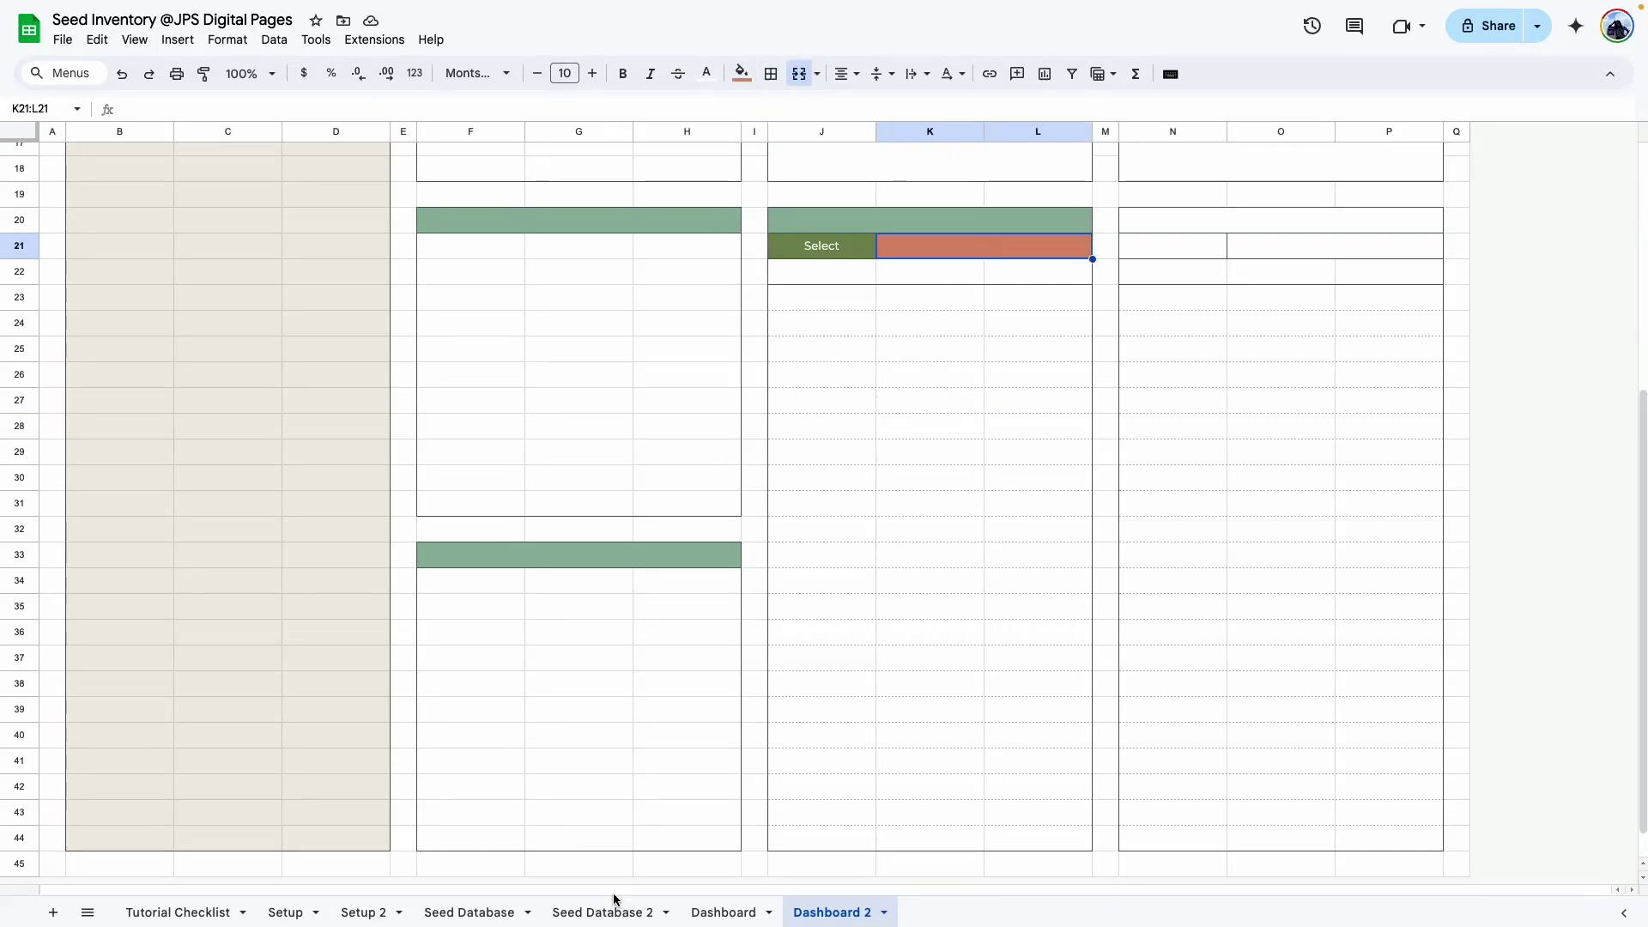
pyautogui.click(723, 912)
pyautogui.click(1084, 371)
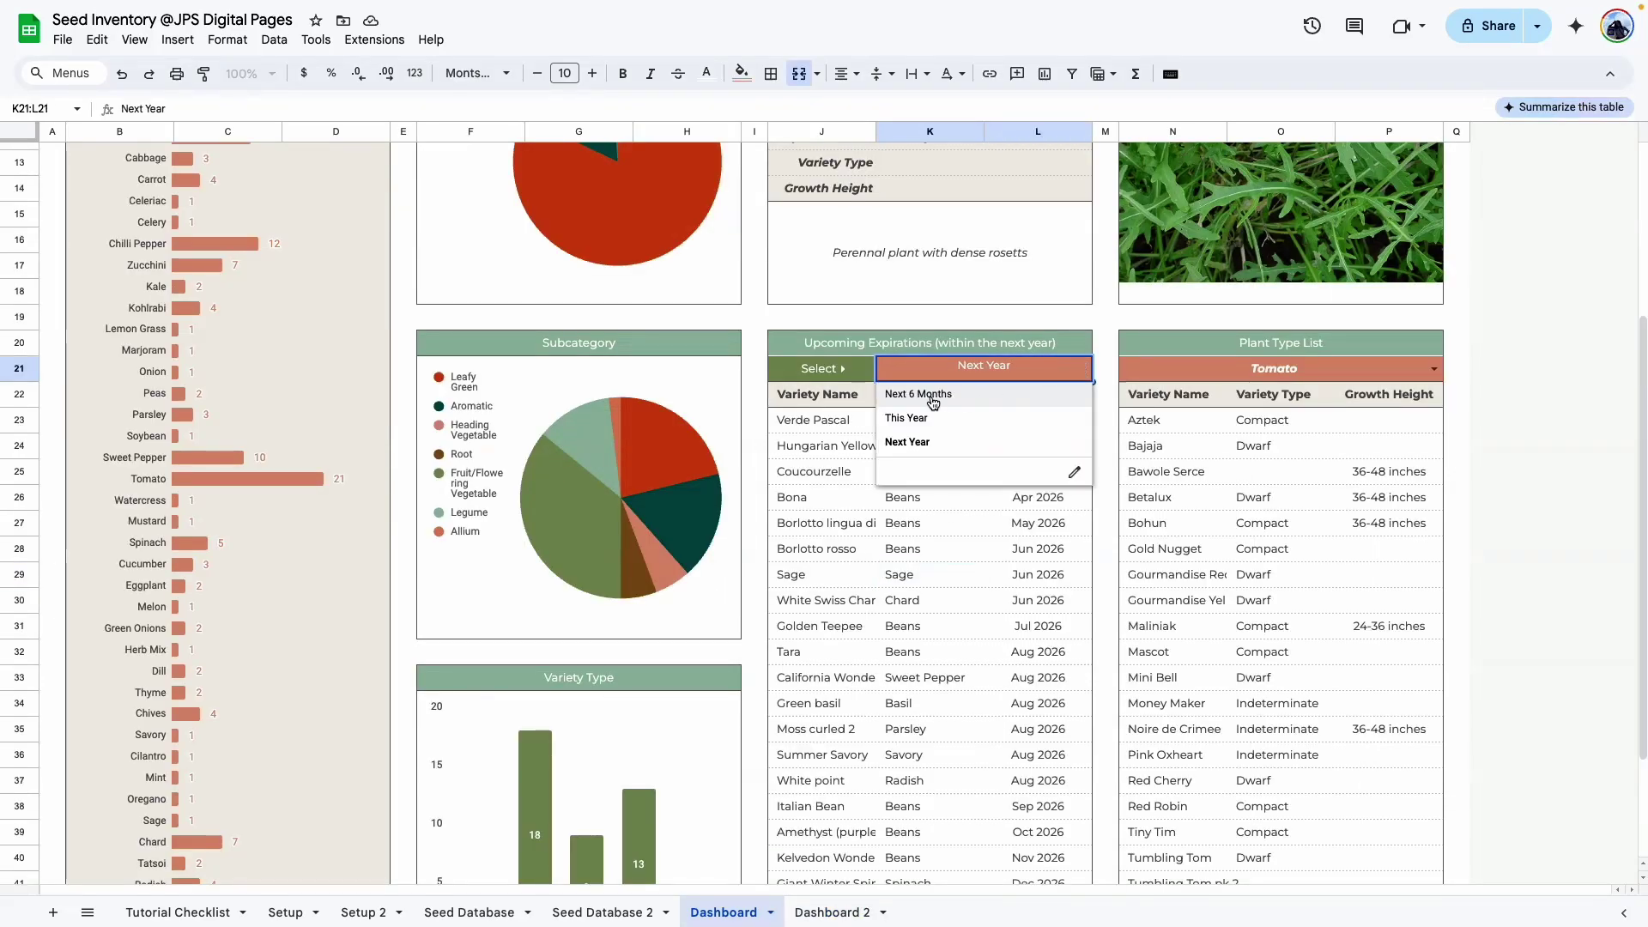
pyautogui.click(824, 912)
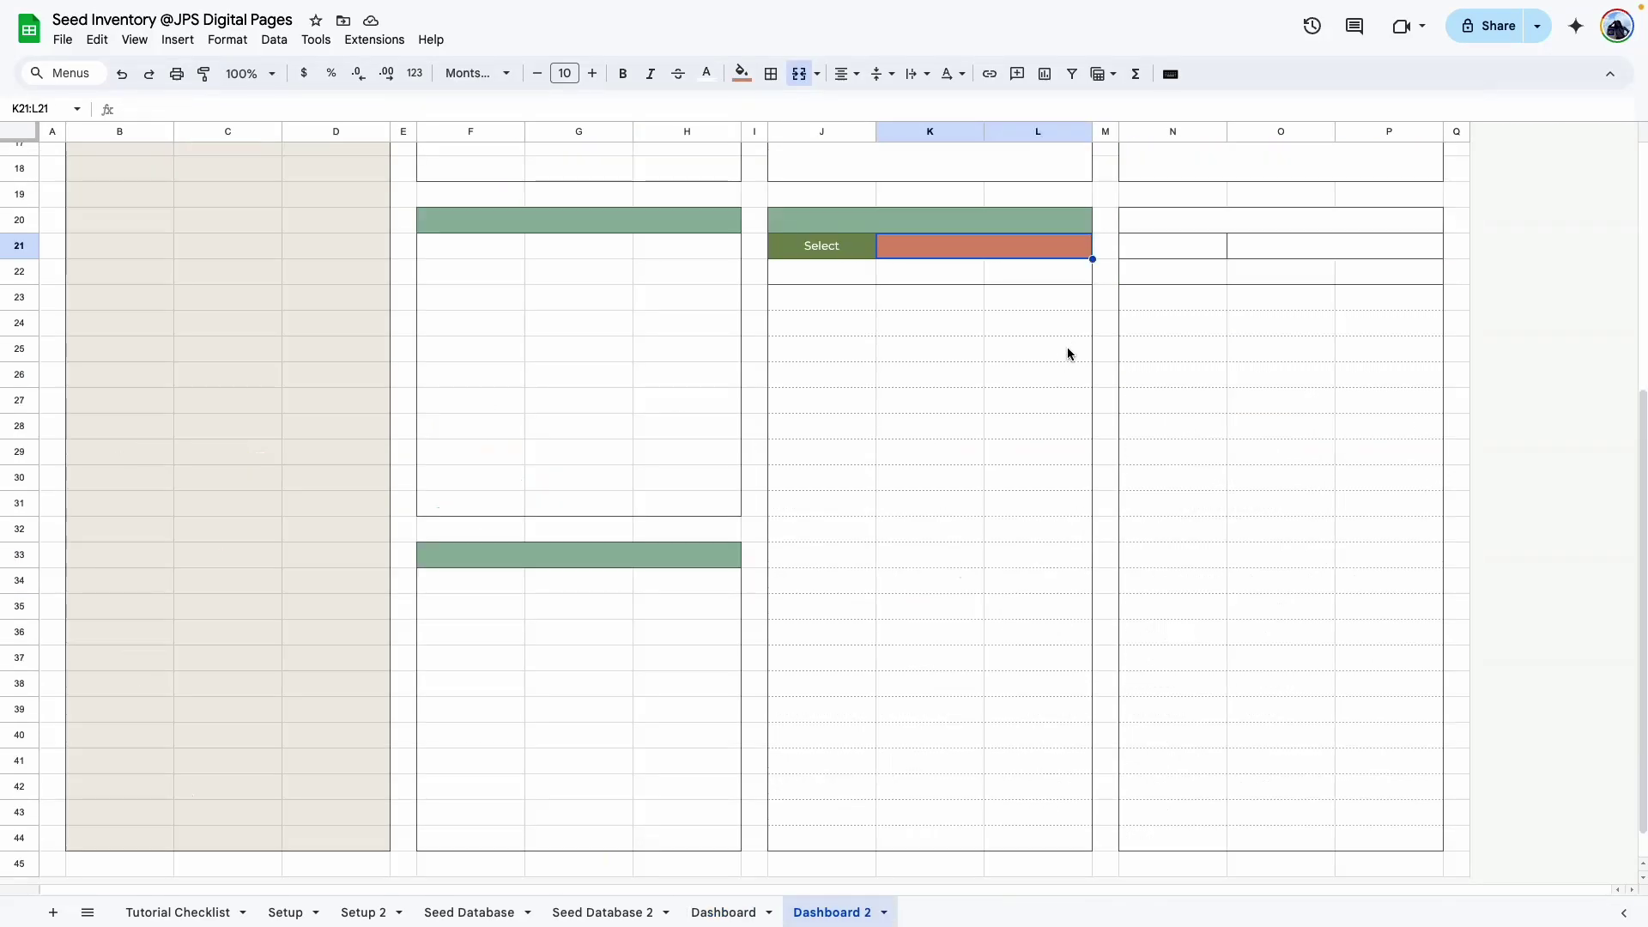
pyautogui.click(274, 39)
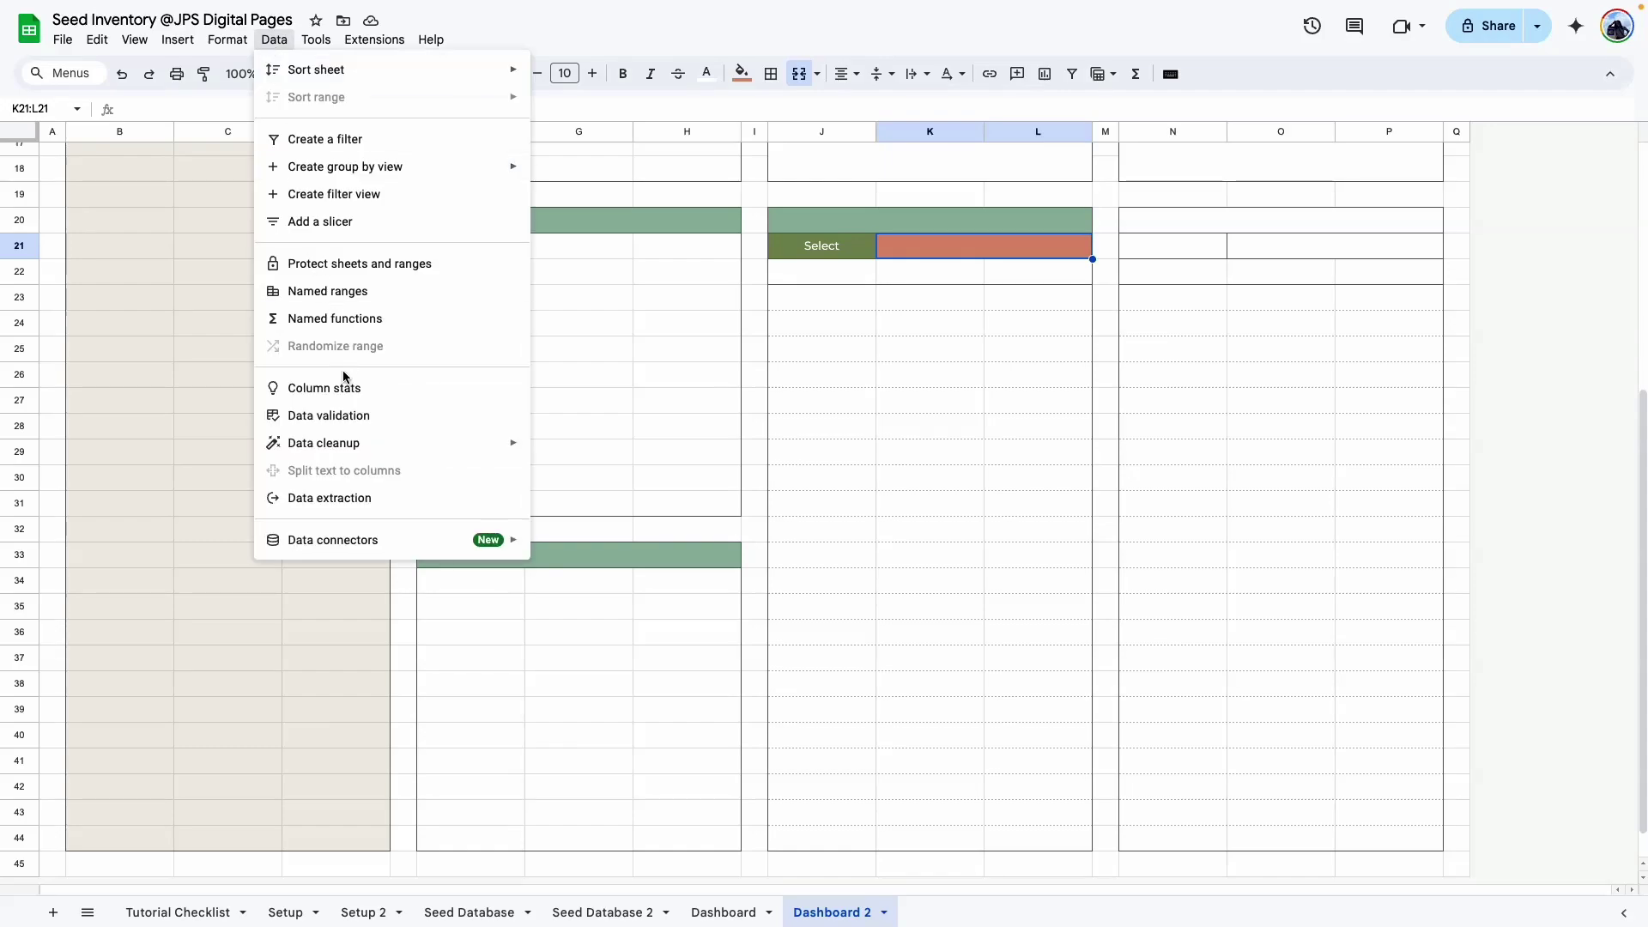
pyautogui.click(378, 414)
pyautogui.click(1571, 208)
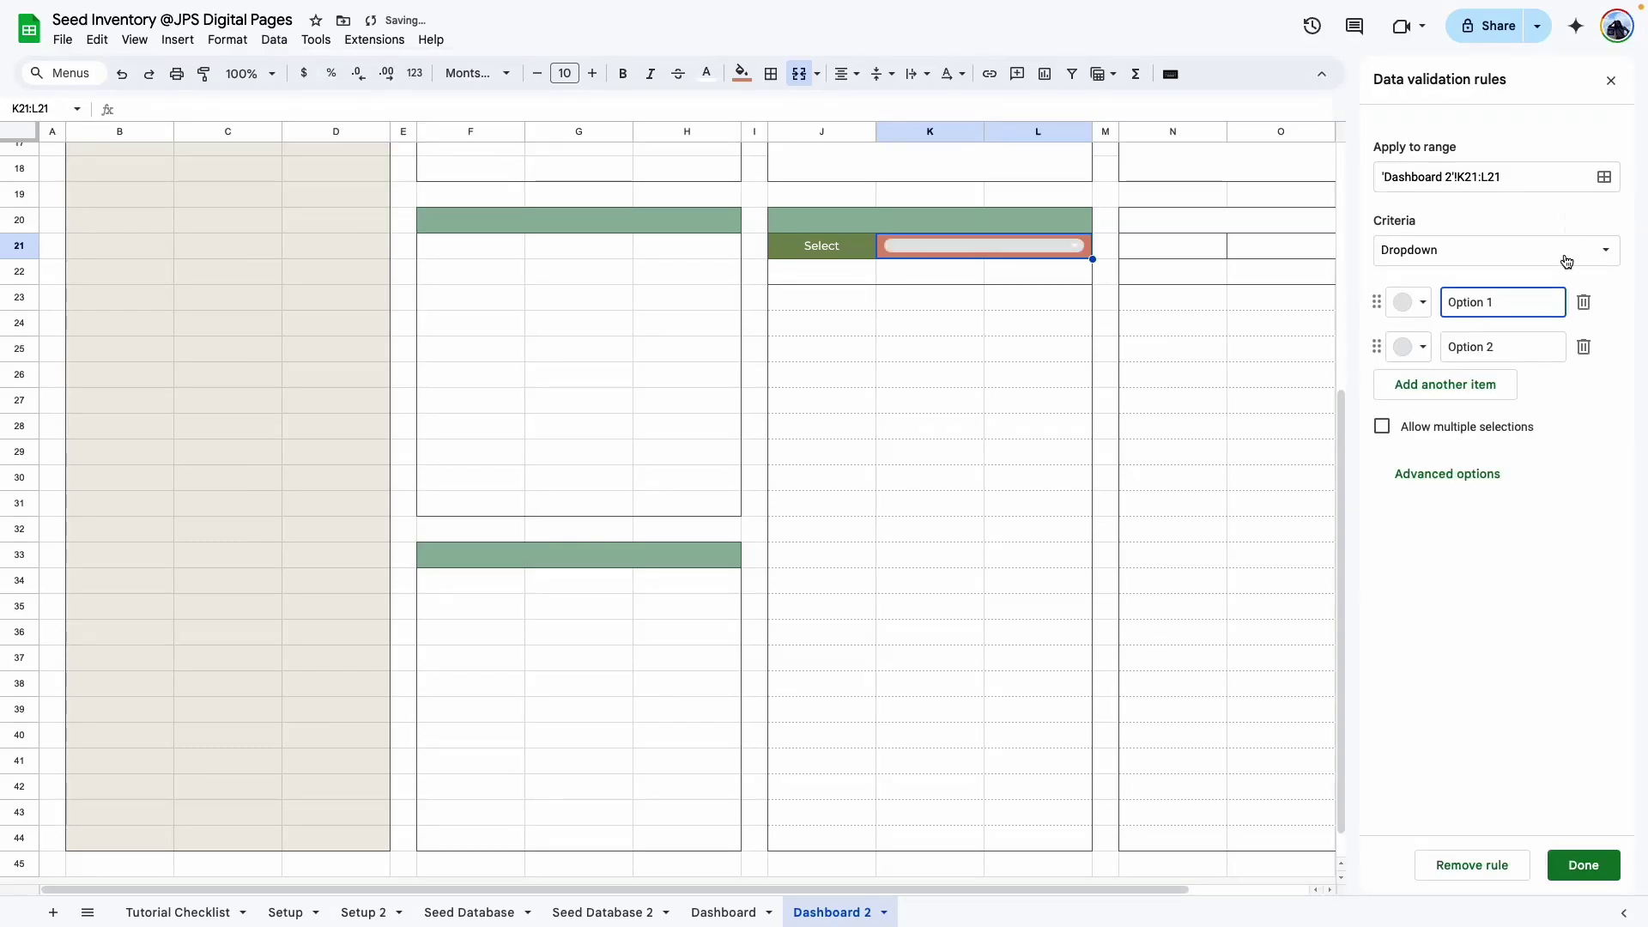
pyautogui.write('Next 6 Months This Year Next Year')
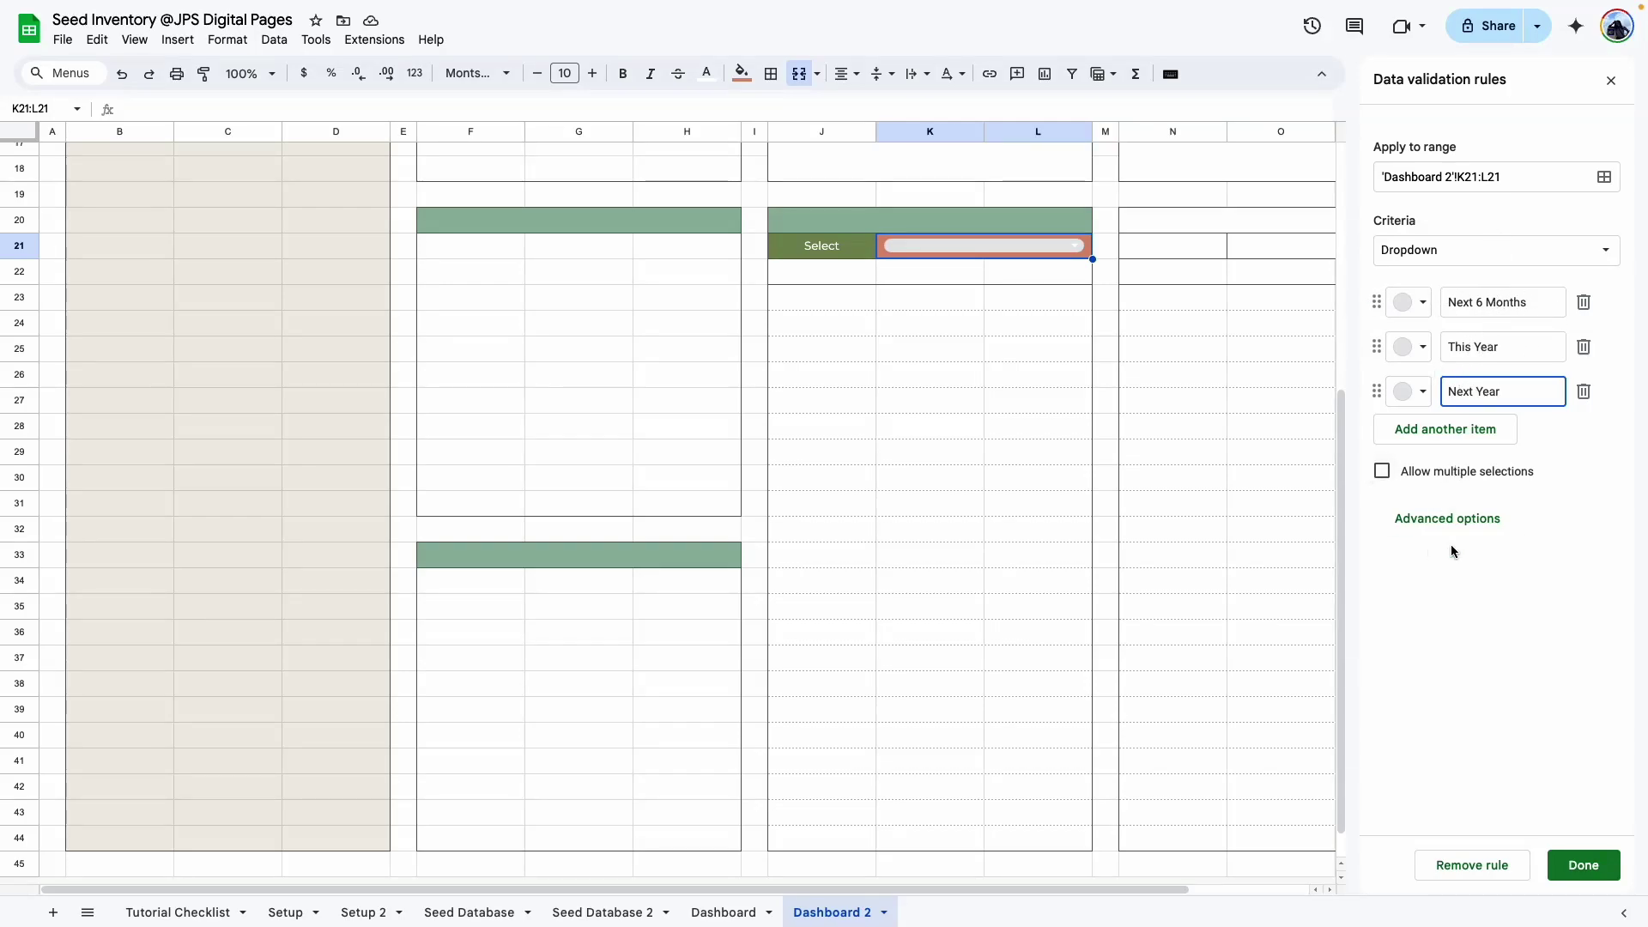
pyautogui.click(1459, 518)
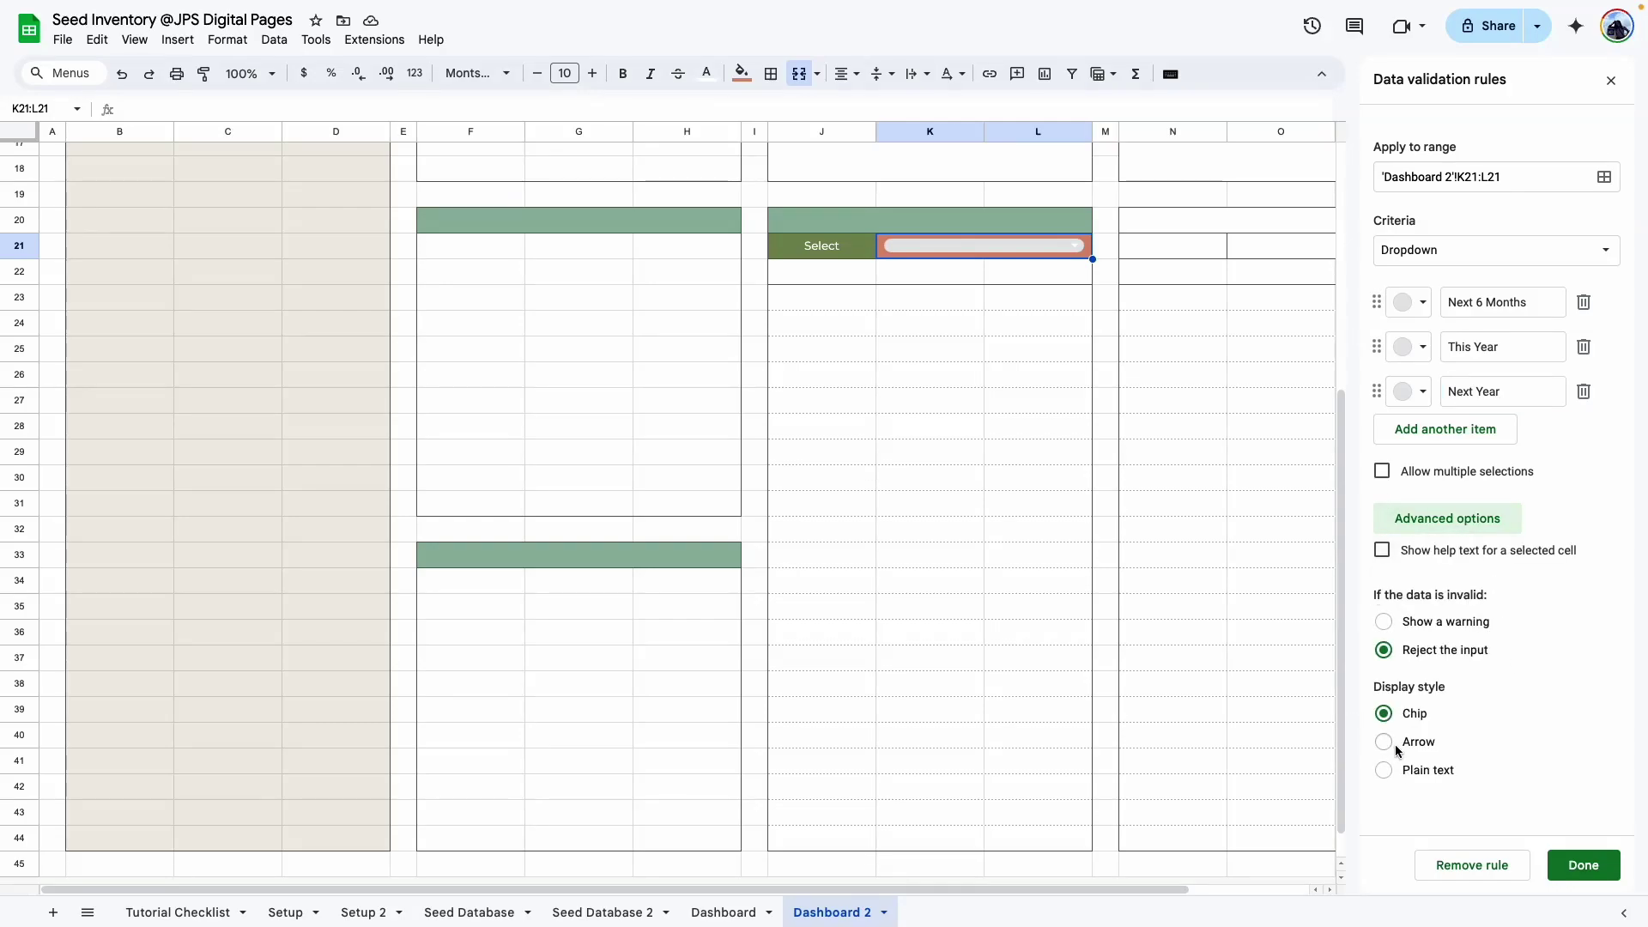
pyautogui.click(1388, 741)
pyautogui.click(769, 307)
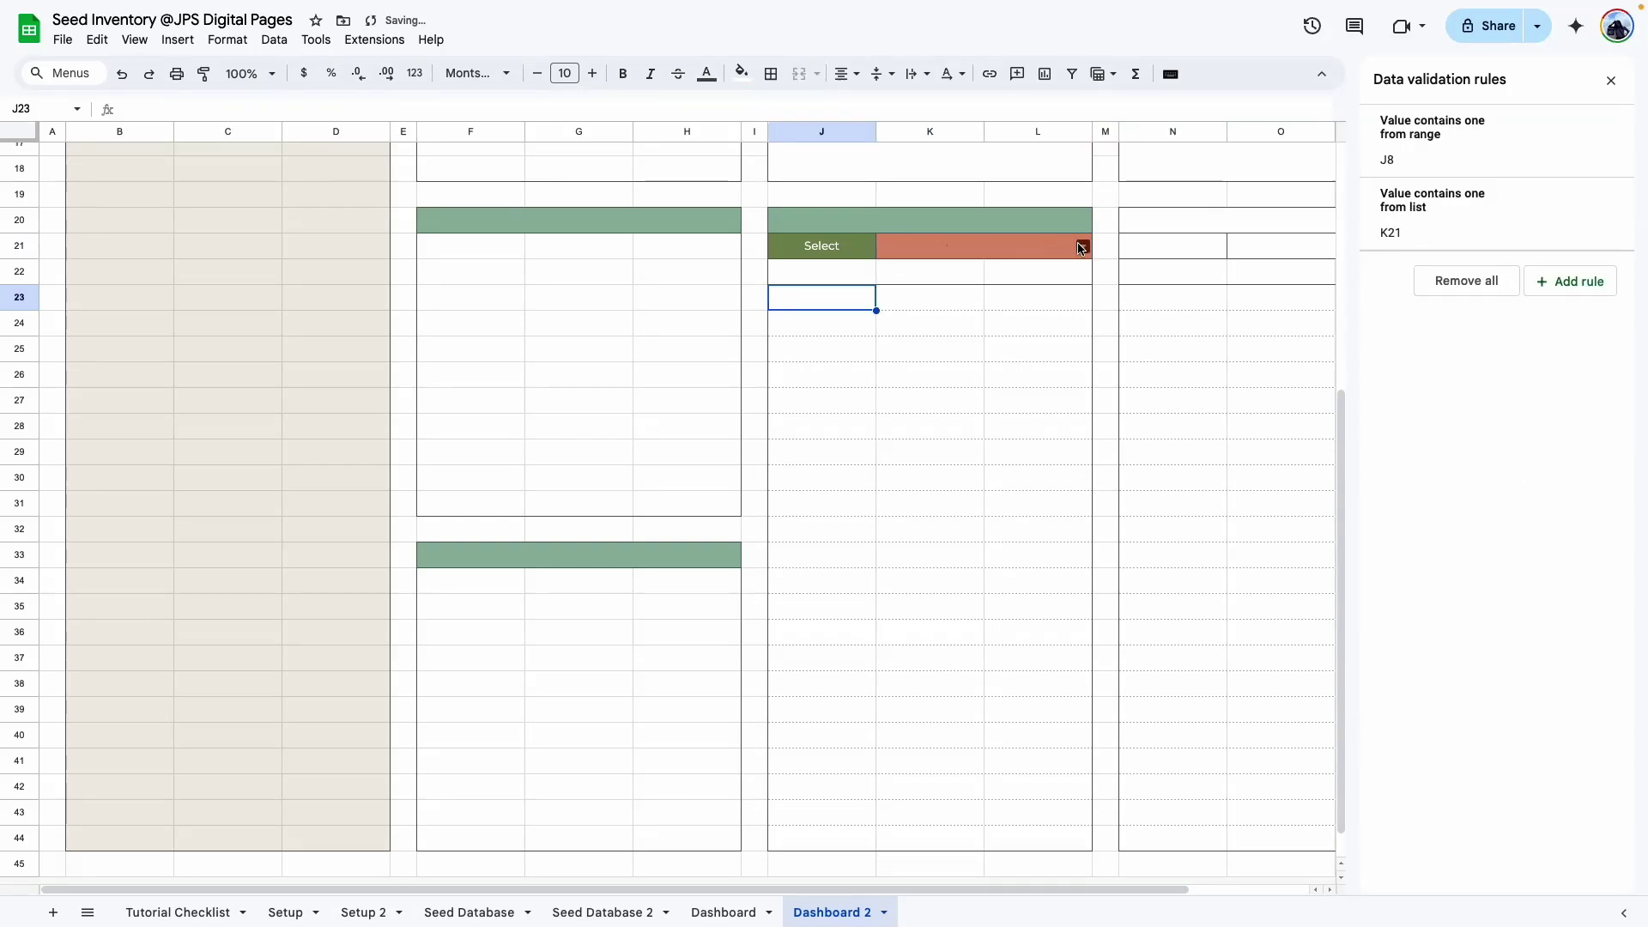
# Try the options of the K21:L21 dropdown and leave it set to Next Year.
pyautogui.click(1083, 247)
pyautogui.click(919, 272)
pyautogui.click(1084, 246)
pyautogui.click(944, 295)
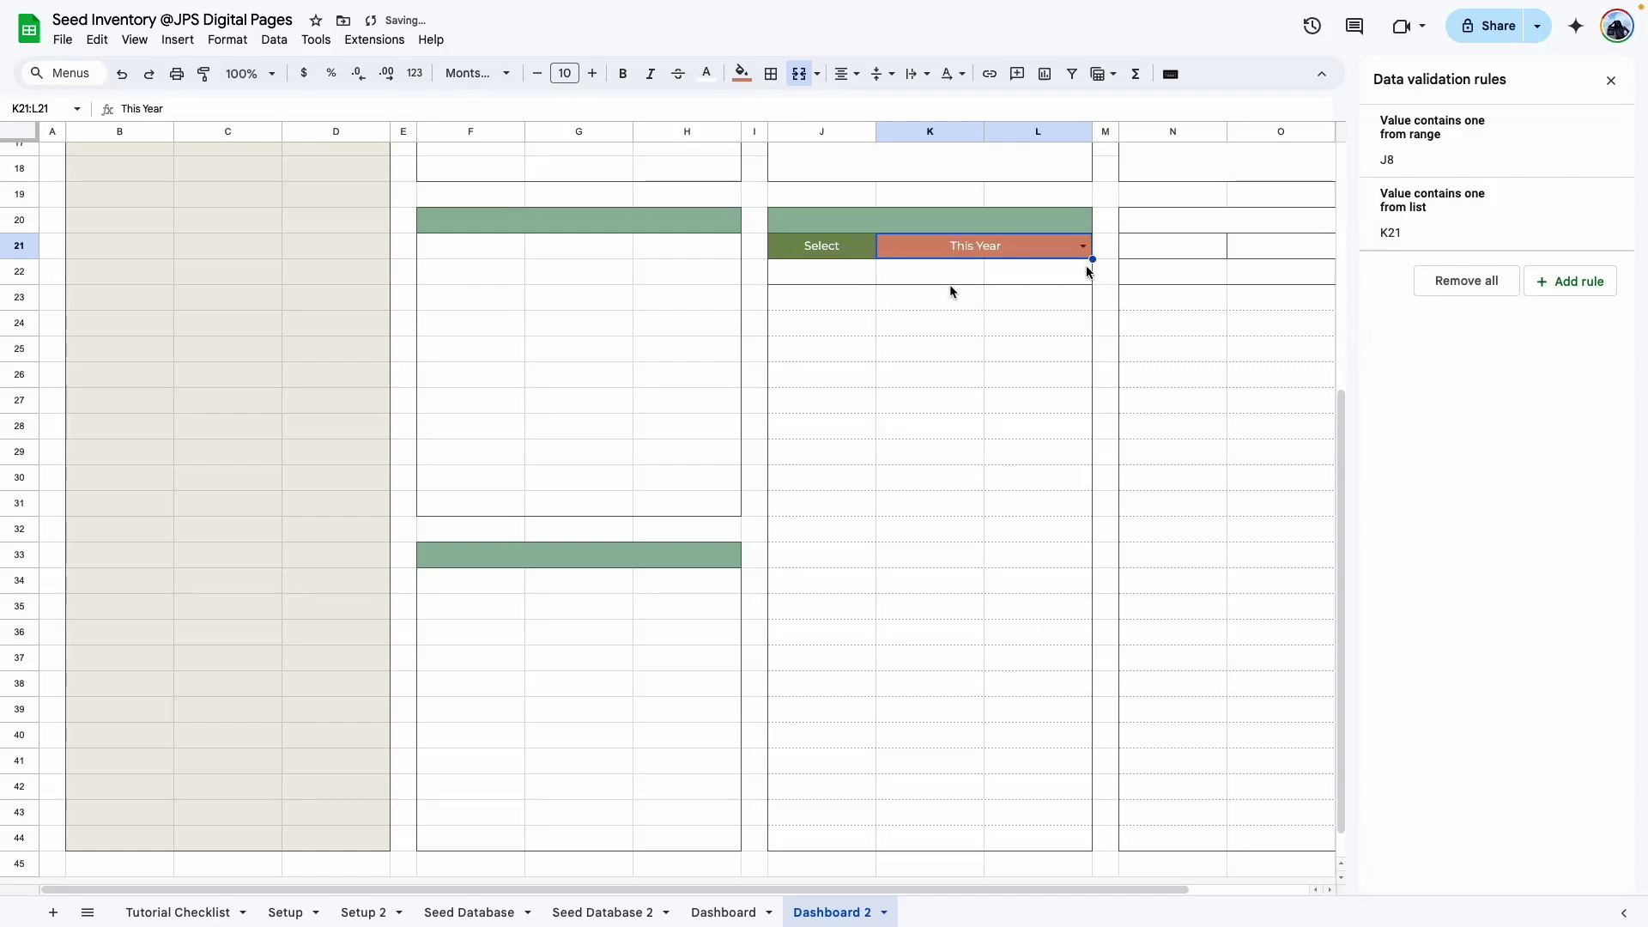
pyautogui.click(1083, 249)
pyautogui.click(931, 322)
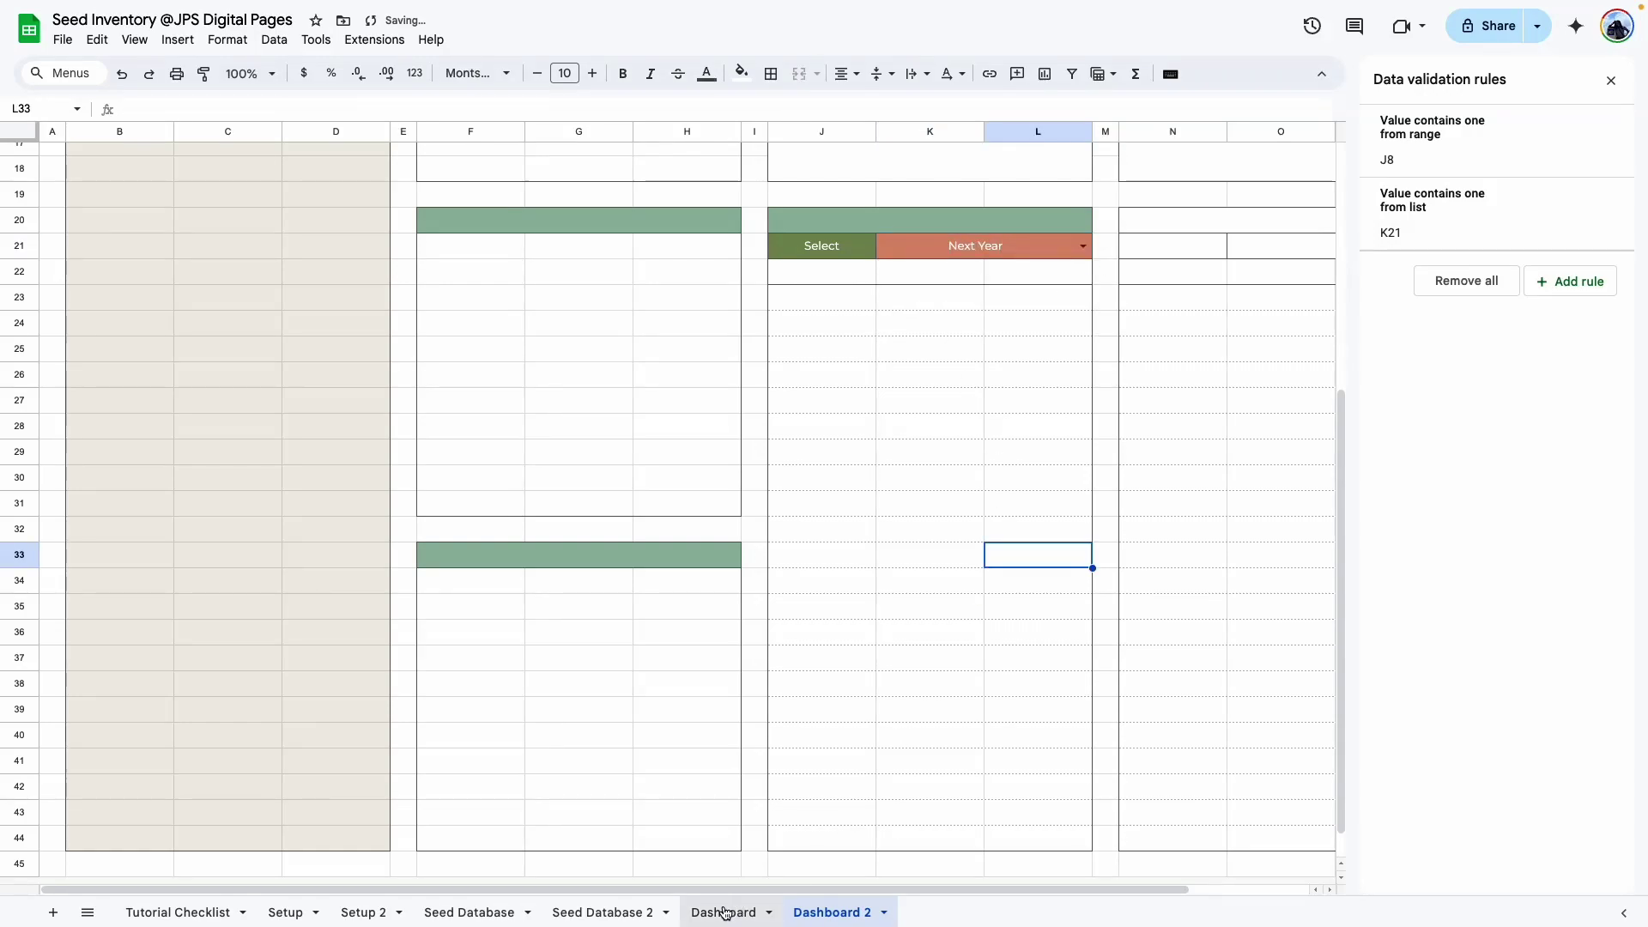
# Title the merged header J20:L20 Upcoming Expirations and close the data validation rules.
pyautogui.click(893, 222)
pyautogui.click(927, 504)
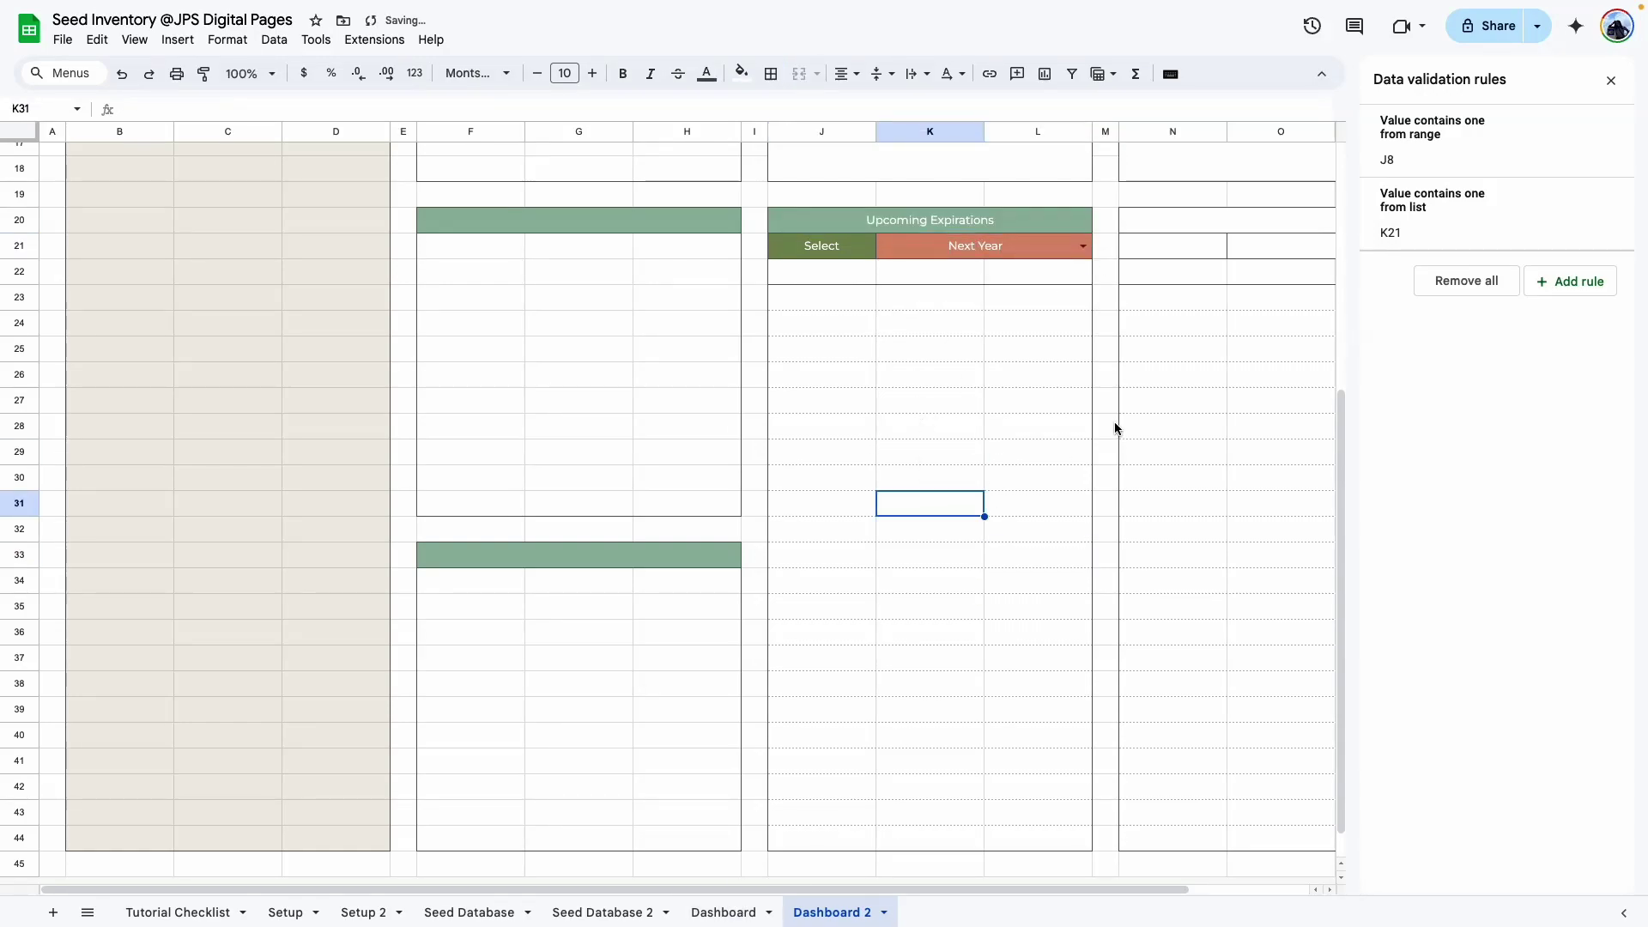
pyautogui.click(1610, 81)
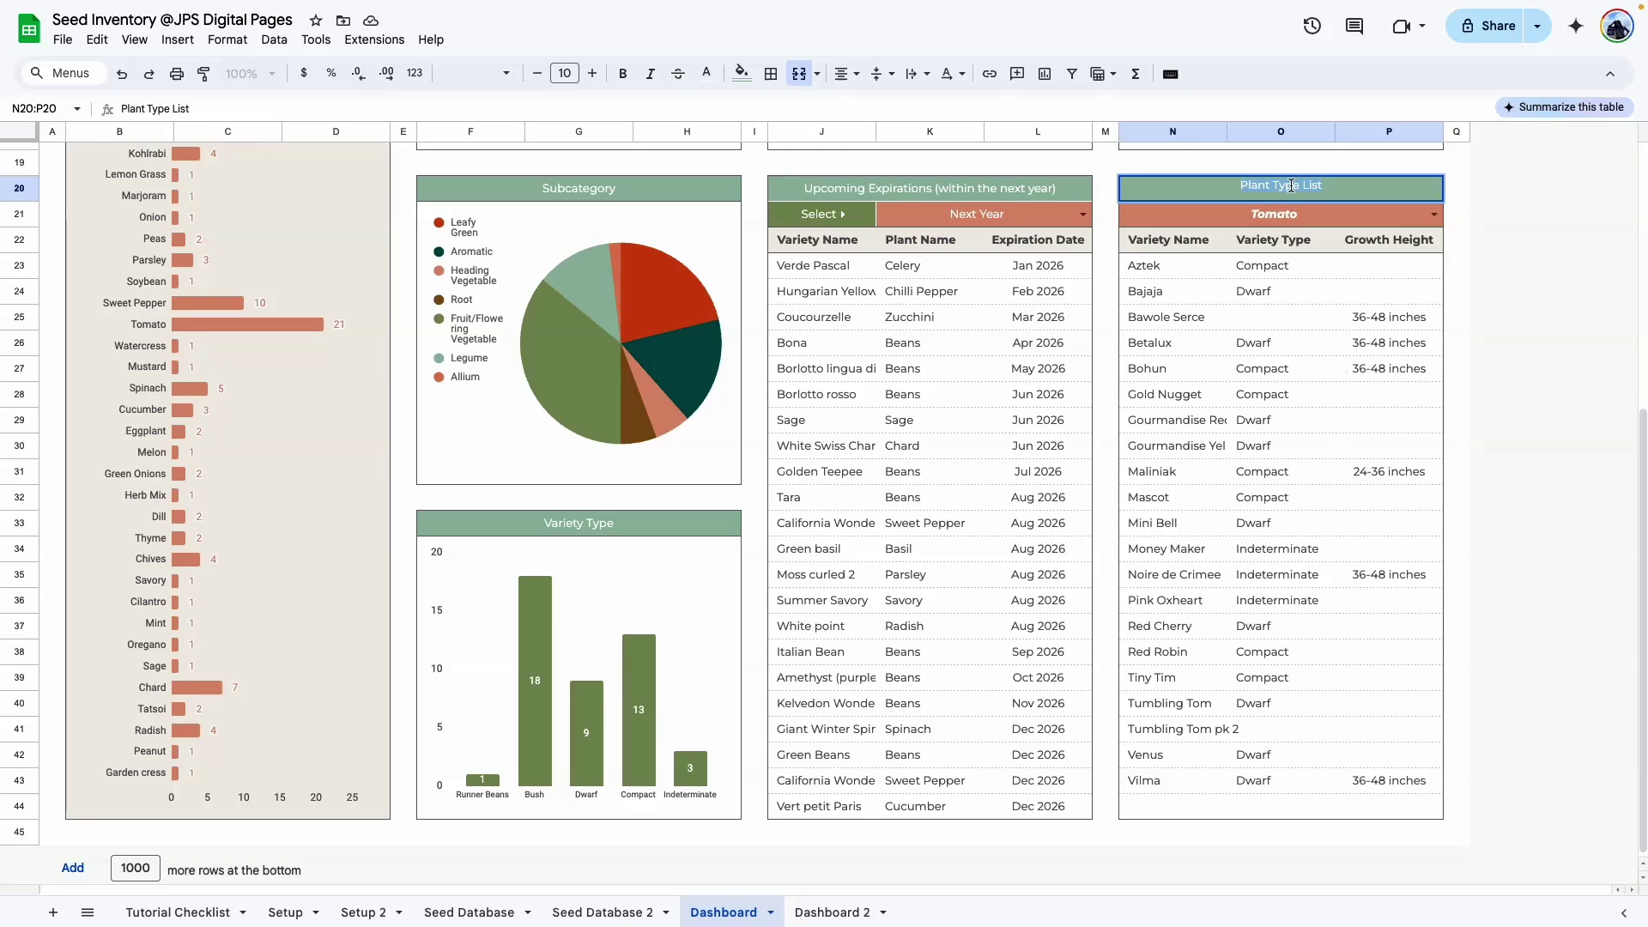
# Examine the Plant Type List section on the Dashboard sheet, choosing Sweet Pepper in its dropdown and checking its header and column heading cells.
pyautogui.click(1311, 367)
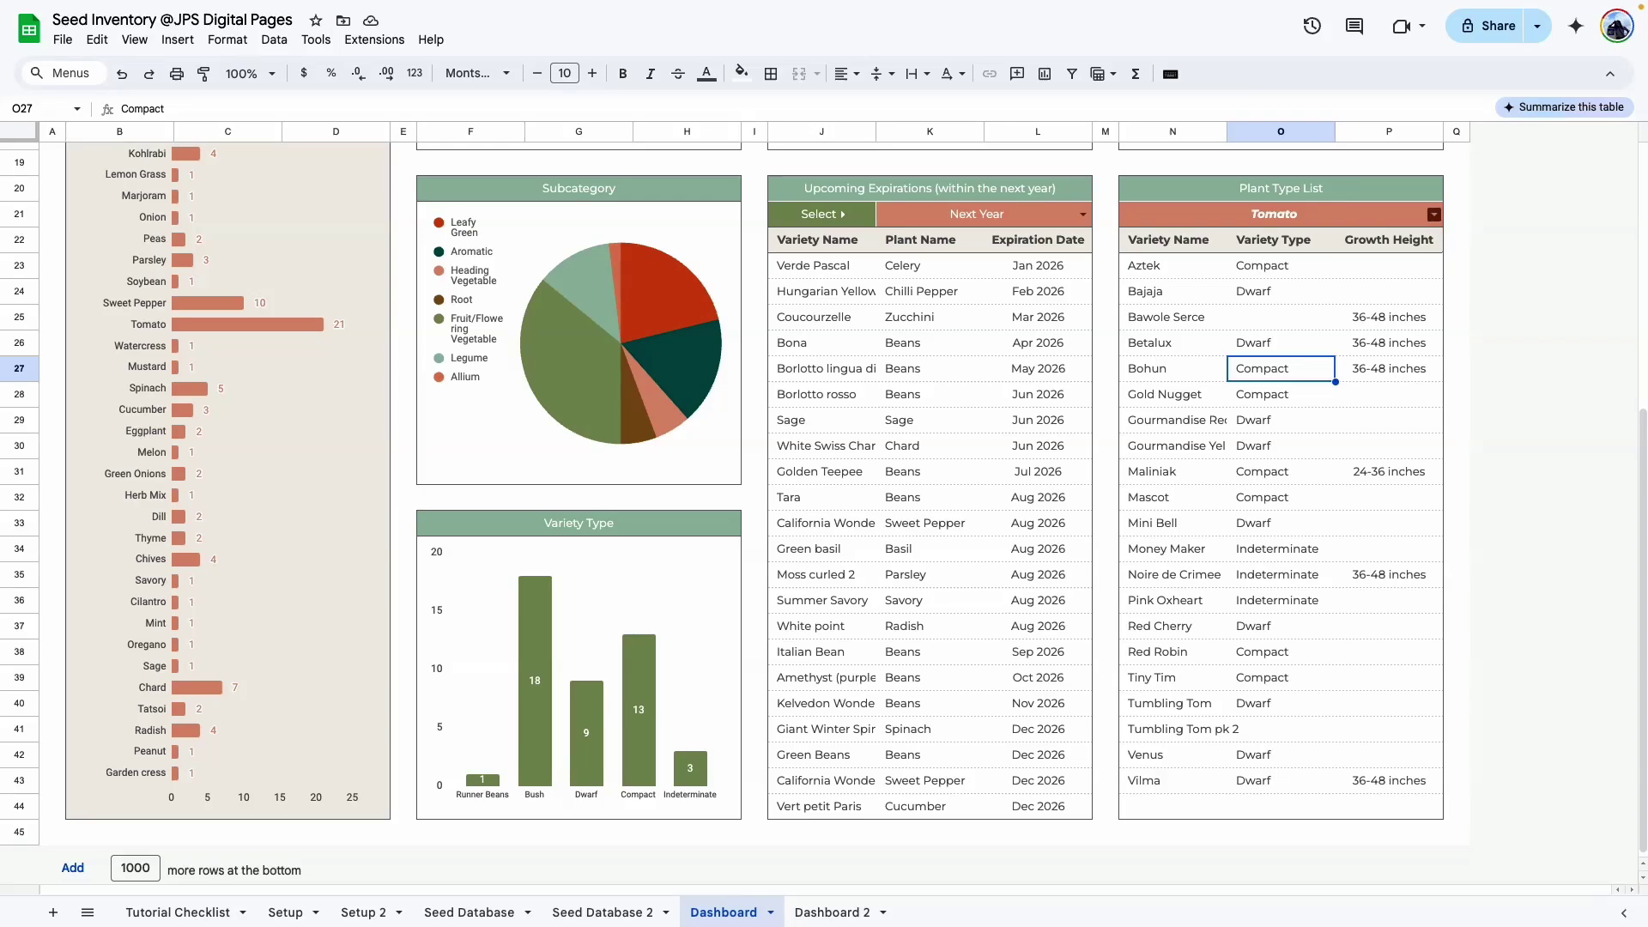
pyautogui.click(1434, 216)
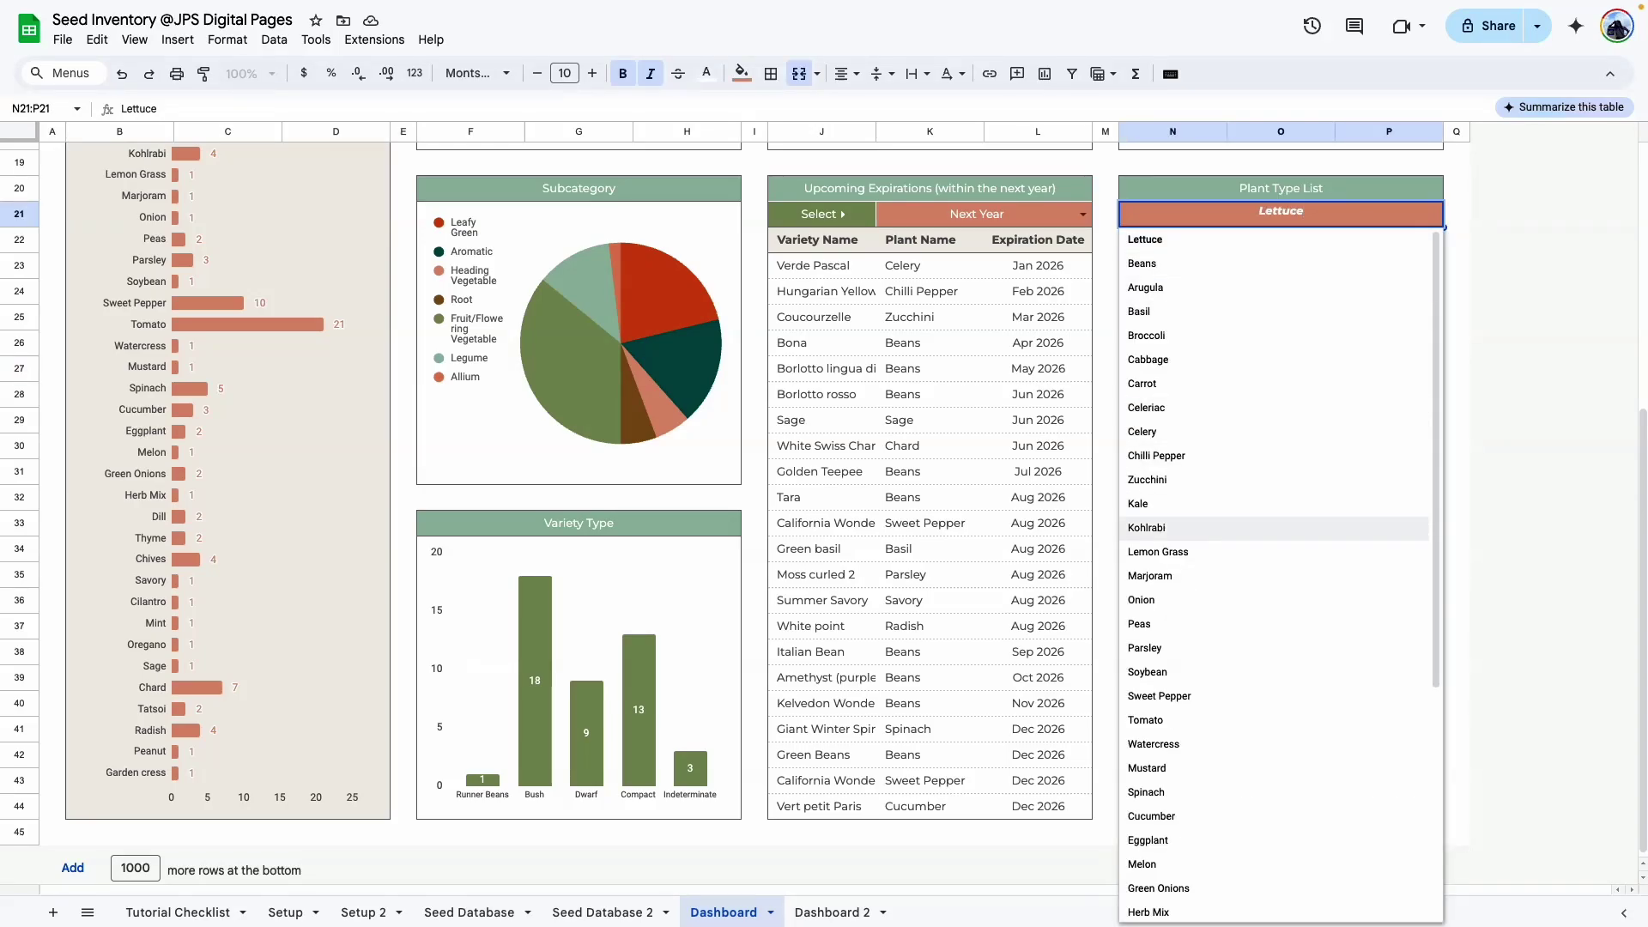
pyautogui.scroll(-4, 1228, 525)
pyautogui.click(1225, 336)
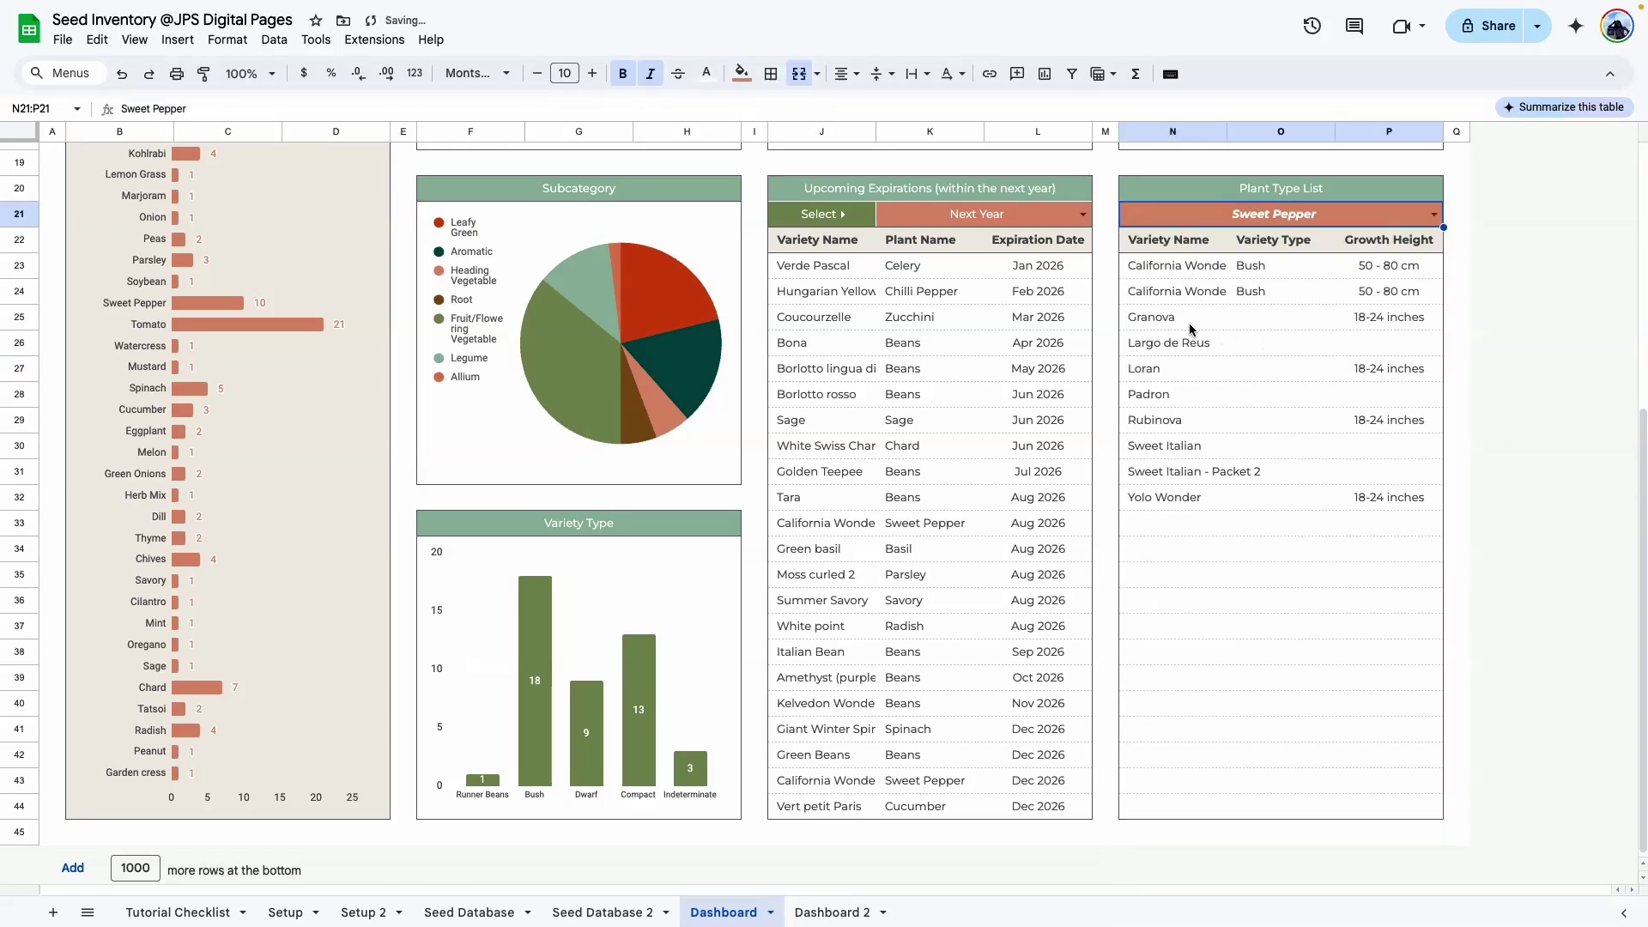
pyautogui.click(1292, 676)
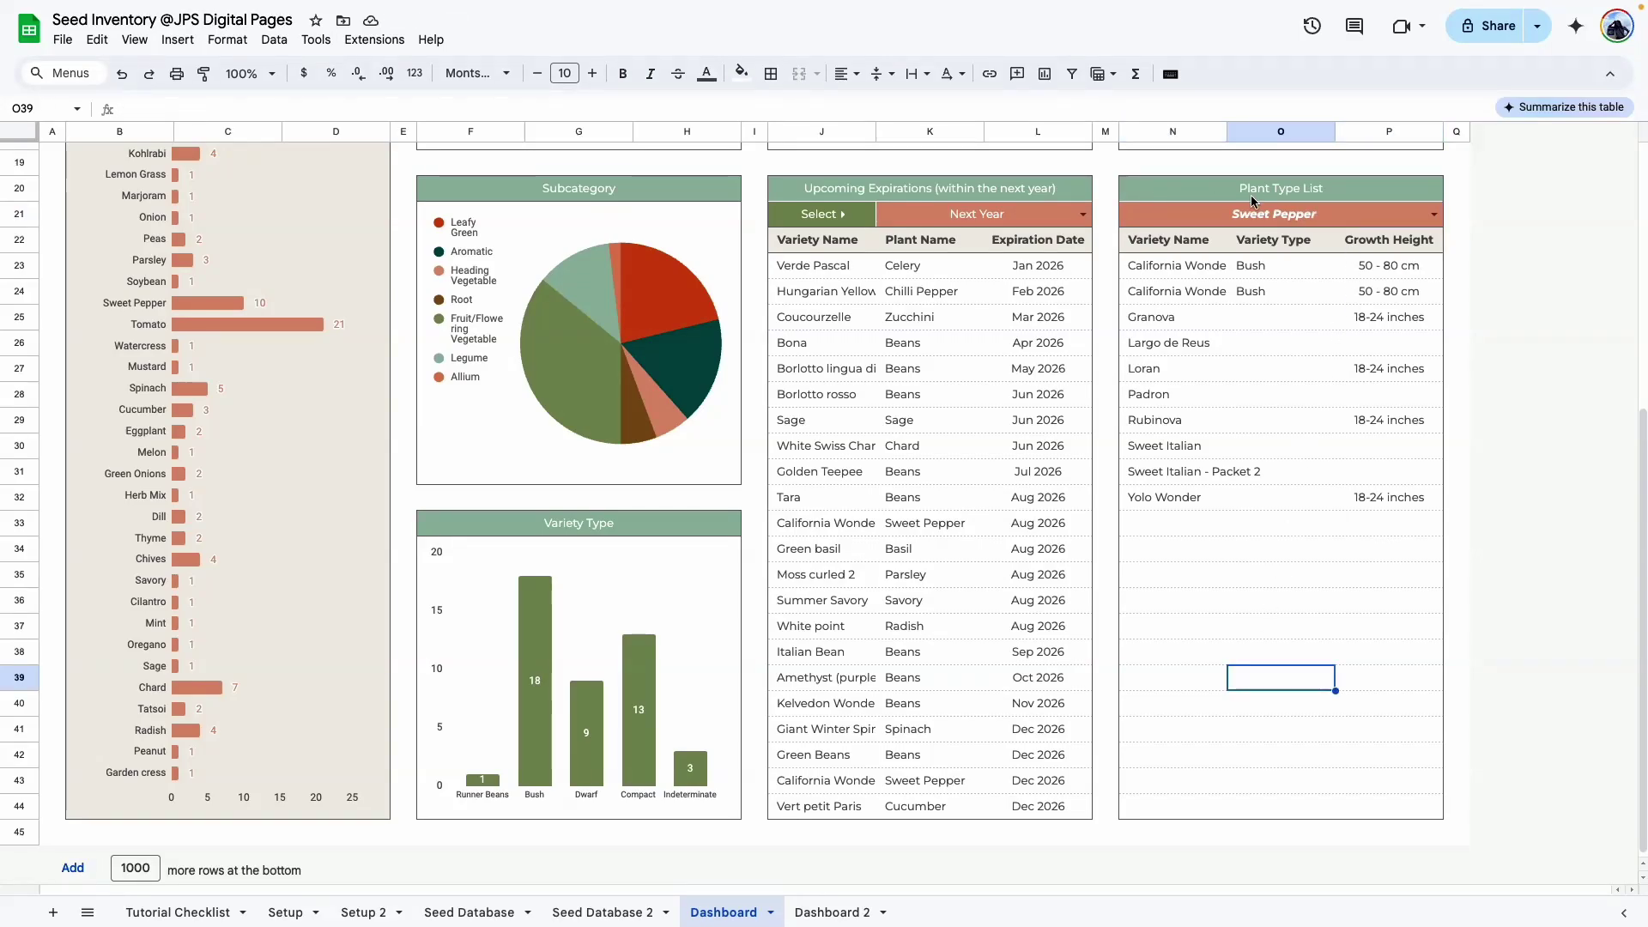
pyautogui.click(1290, 191)
pyautogui.click(1292, 216)
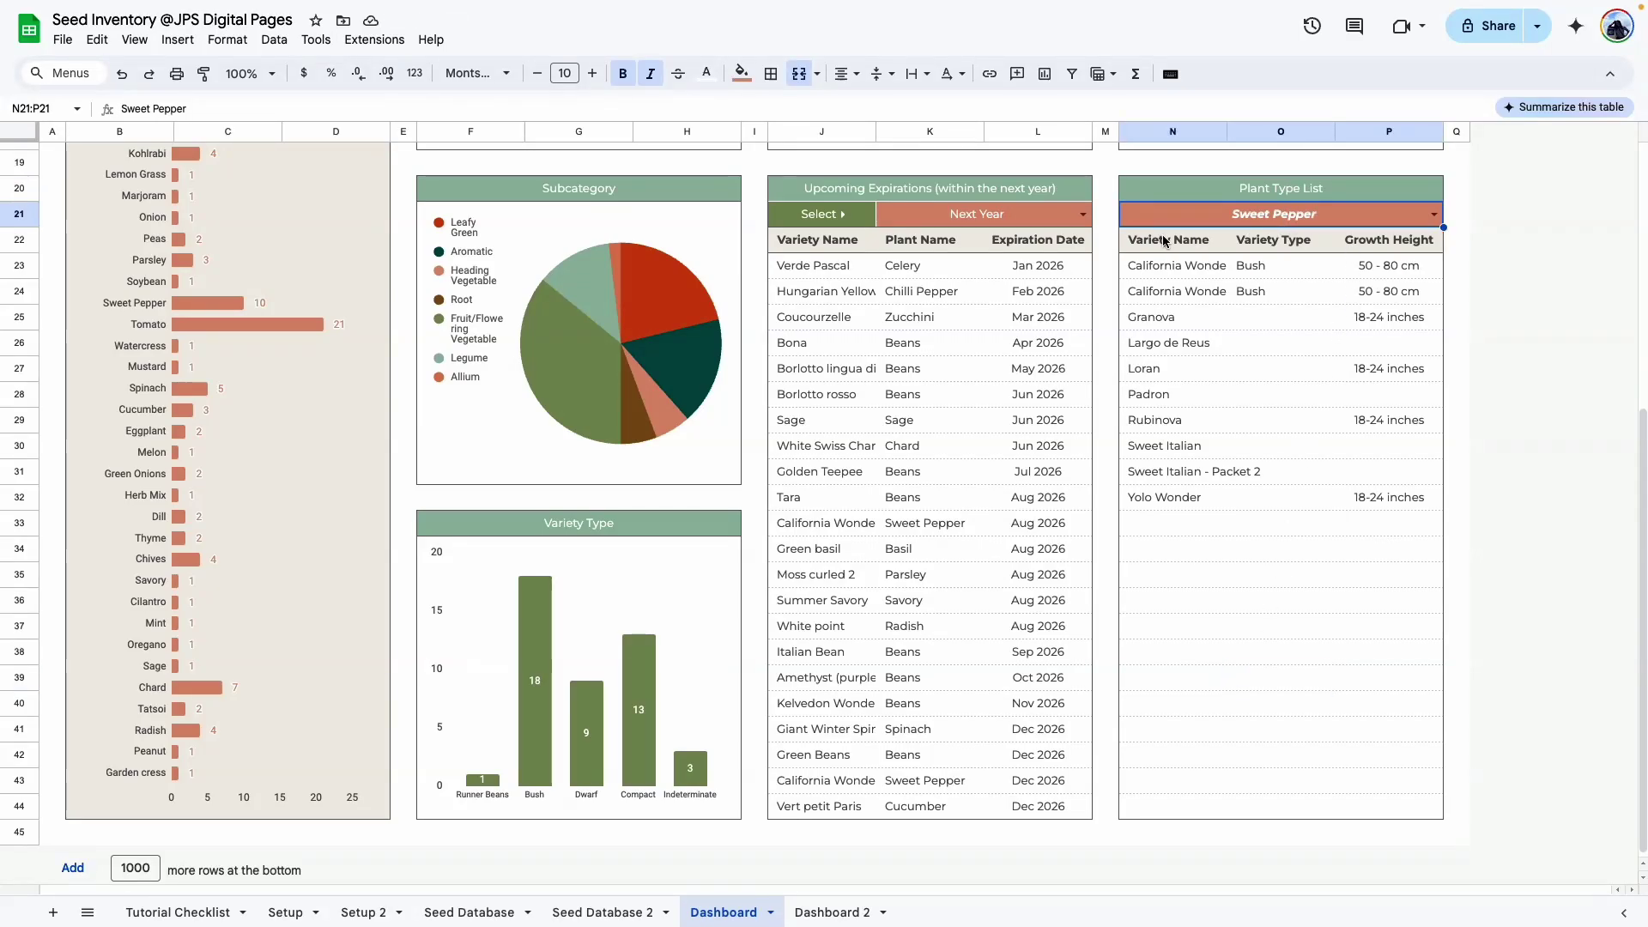
pyautogui.click(1165, 242)
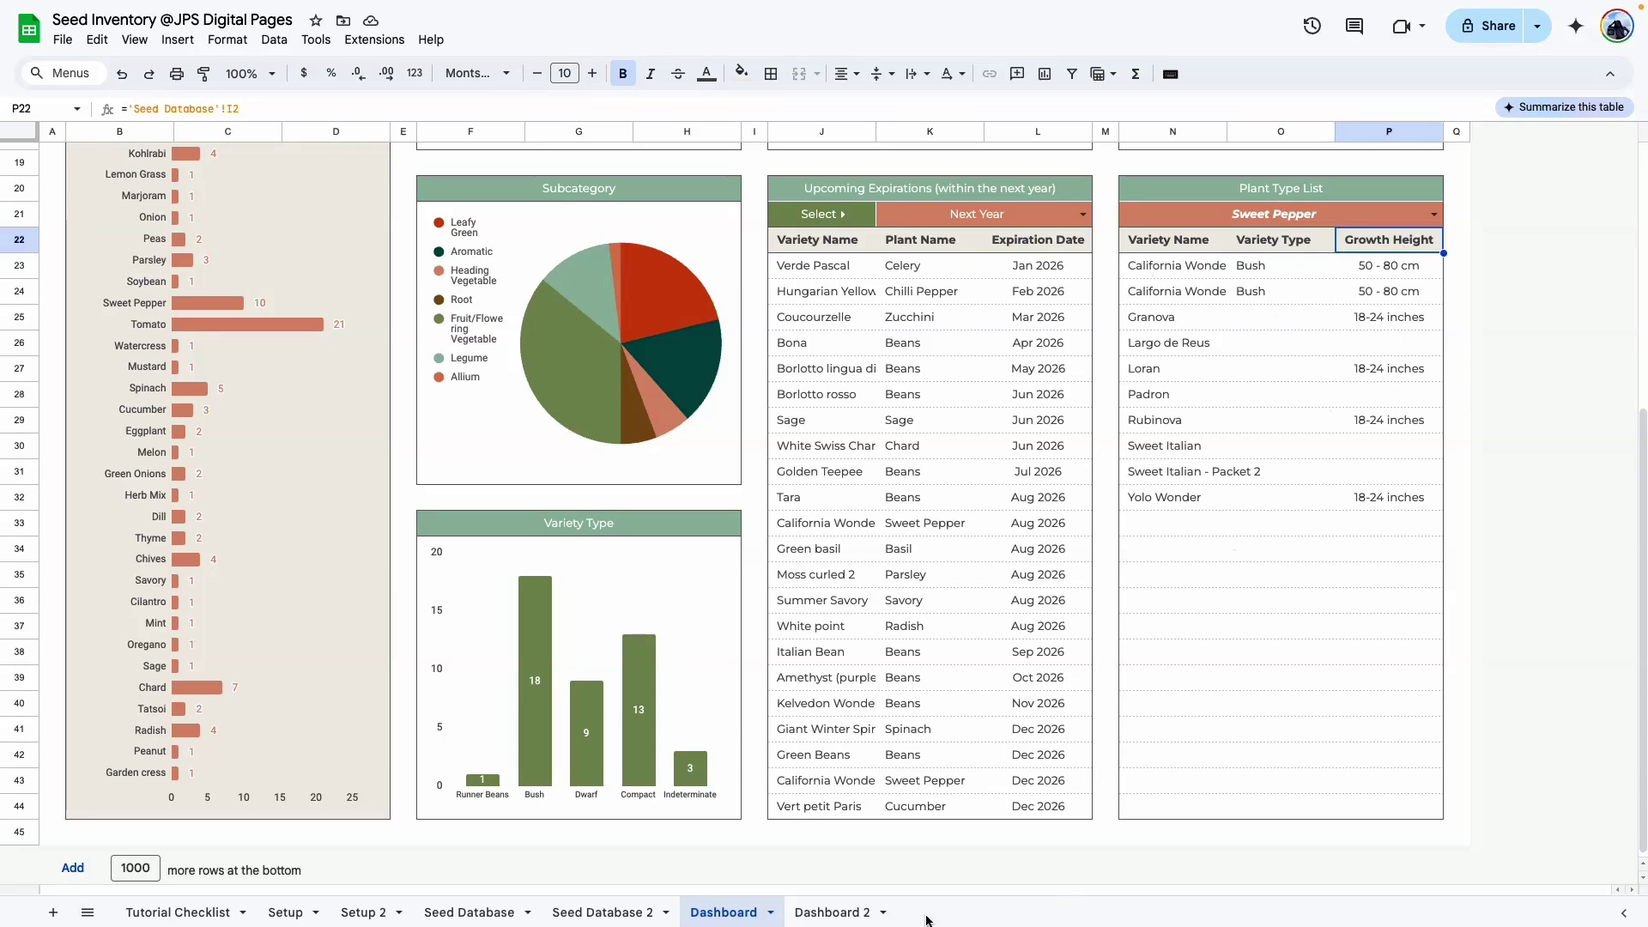
# Copy the formatting of the header rows J20:L22 on Dashboard 2 to N20:P22.
pyautogui.click(790, 907)
pyautogui.moveTo(810, 372); pyautogui.dragTo(960, 419)
pyautogui.click(204, 73)
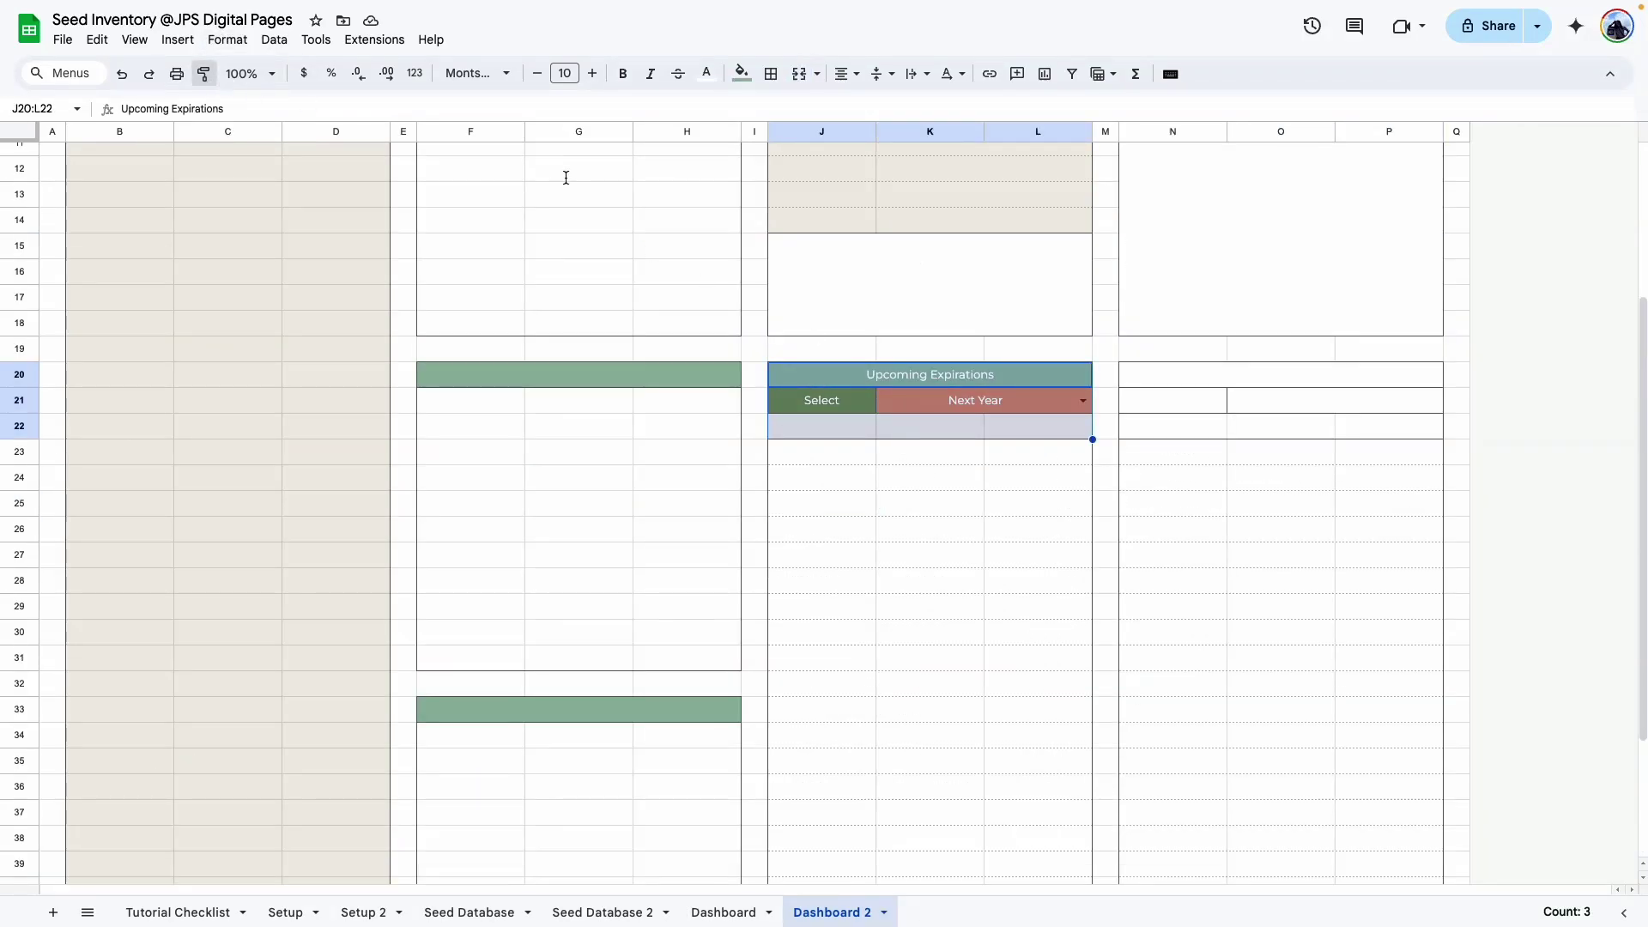
pyautogui.click(1127, 369)
pyautogui.click(1279, 682)
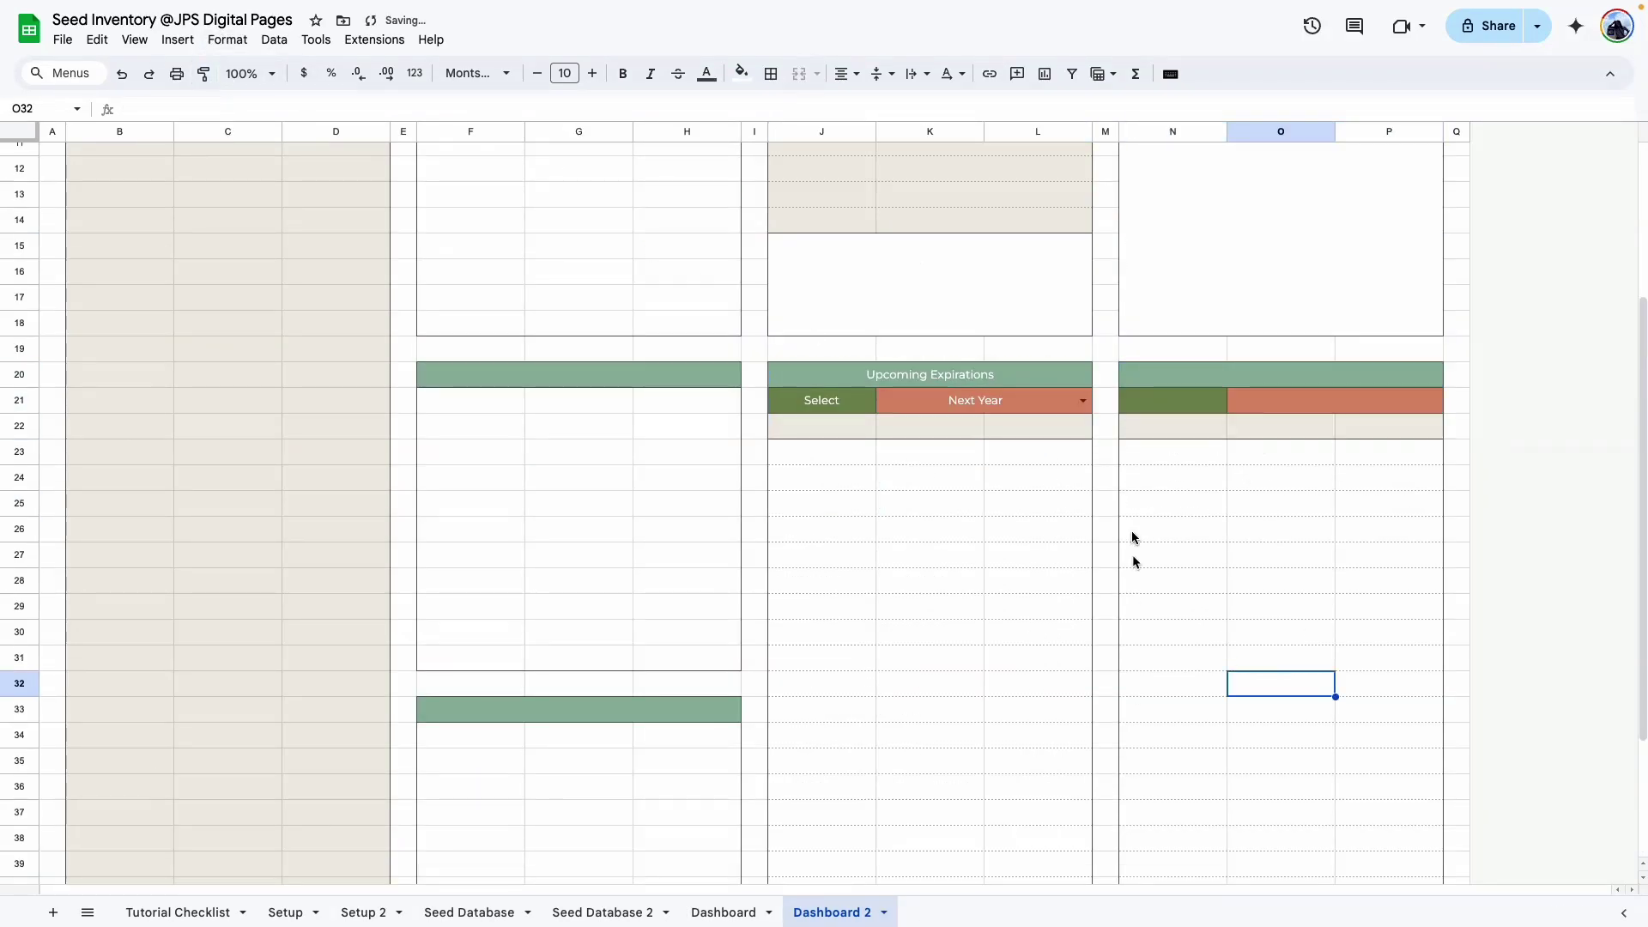
# Enter the label Select in the olive green cell N21.
pyautogui.click(1202, 408)
pyautogui.write('Select')
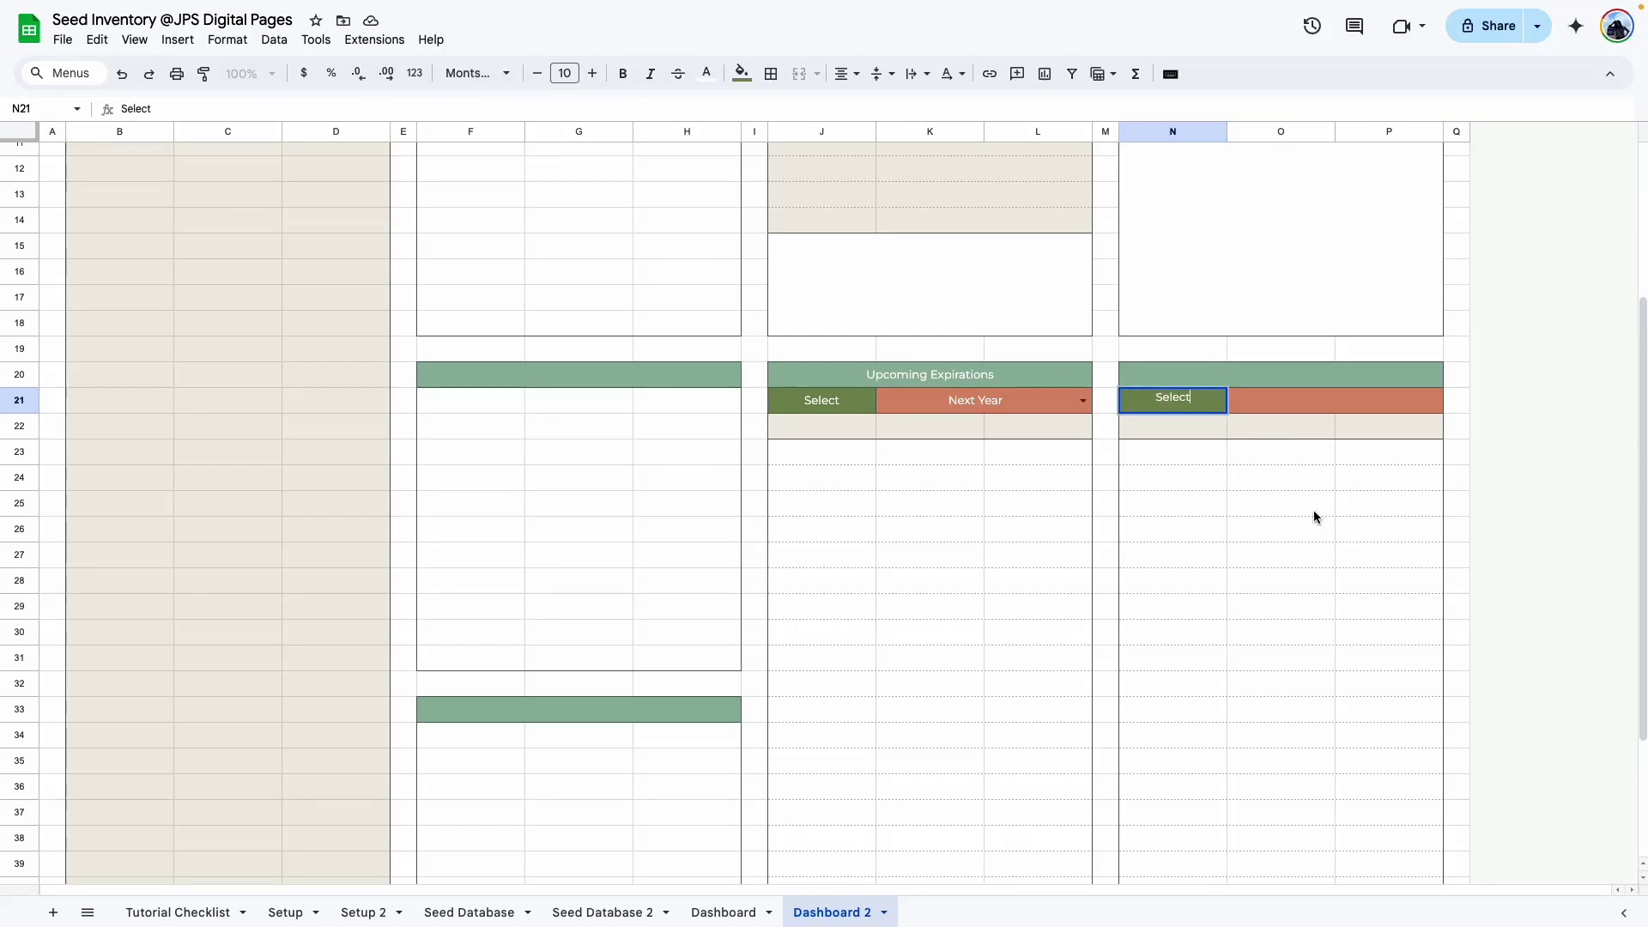
pyautogui.click(1314, 510)
# Check the plant dropdown on the Dashboard sheet and add a Dropdown (from a range) validation rule to O21:P21 on Dashboard 2.
pyautogui.click(1337, 408)
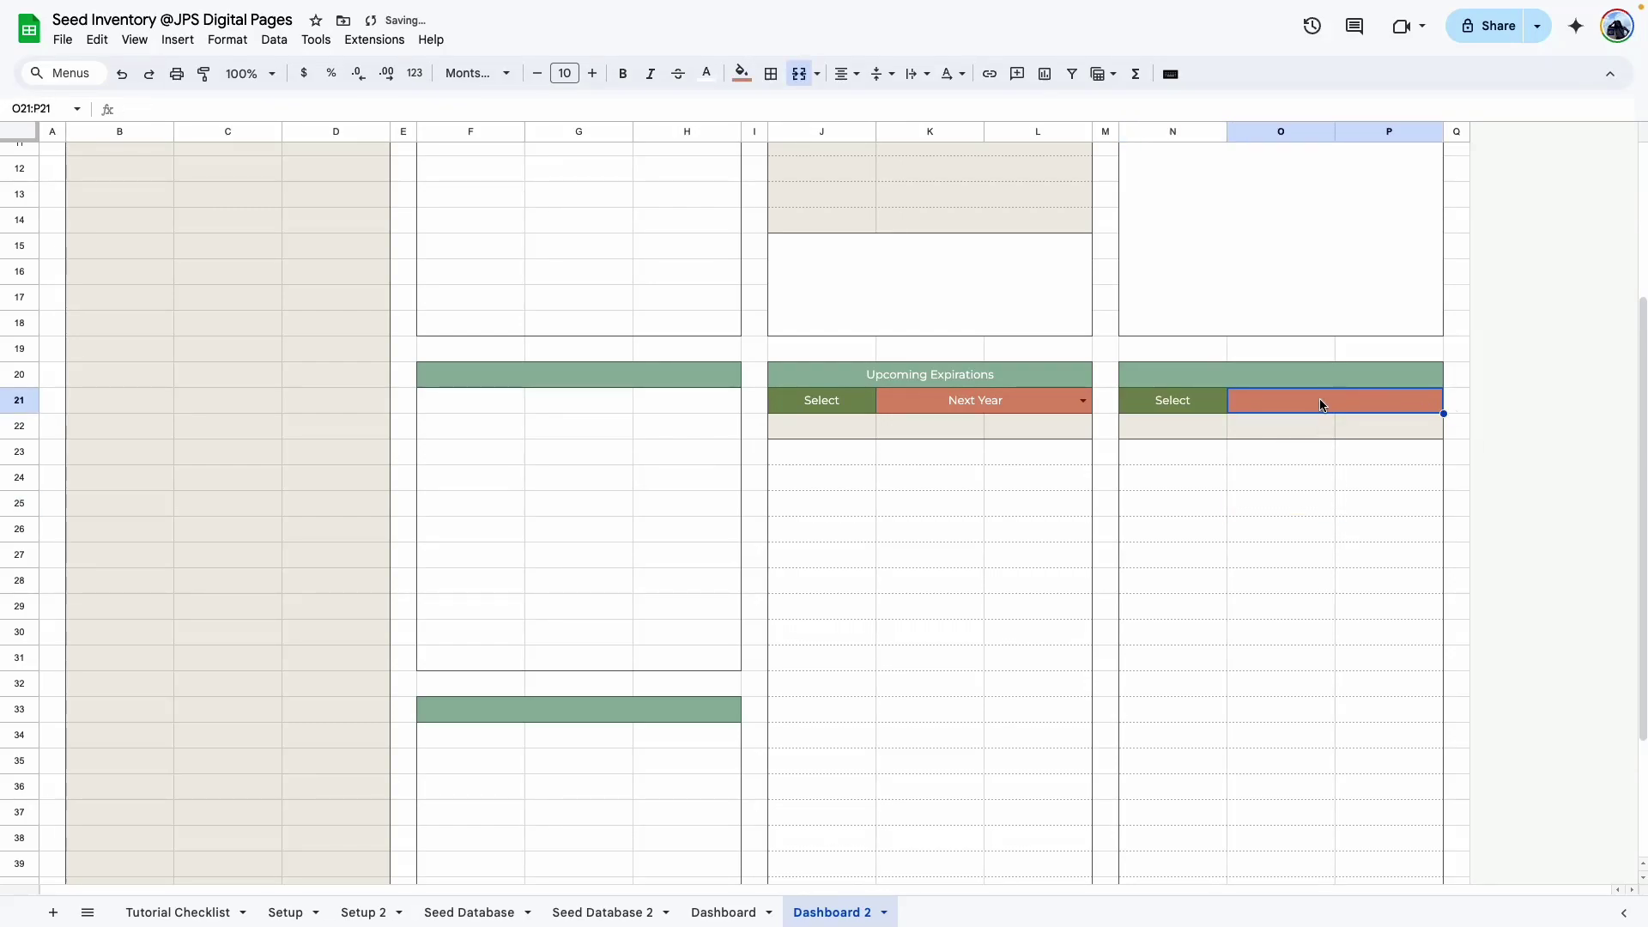
pyautogui.click(724, 911)
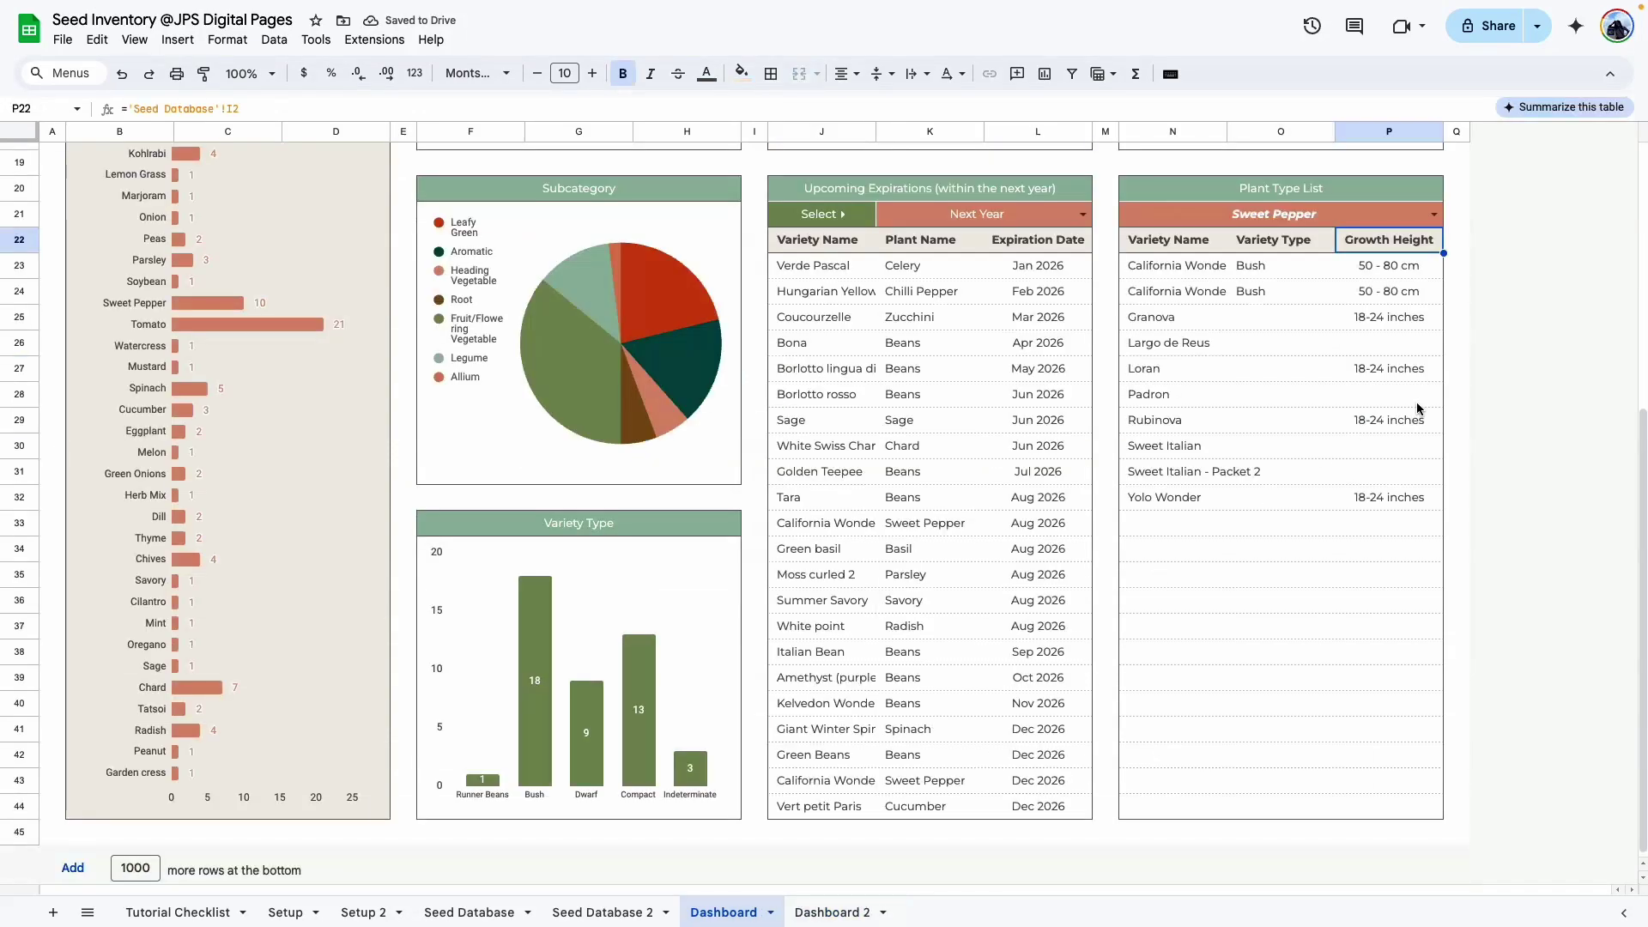
pyautogui.click(1440, 211)
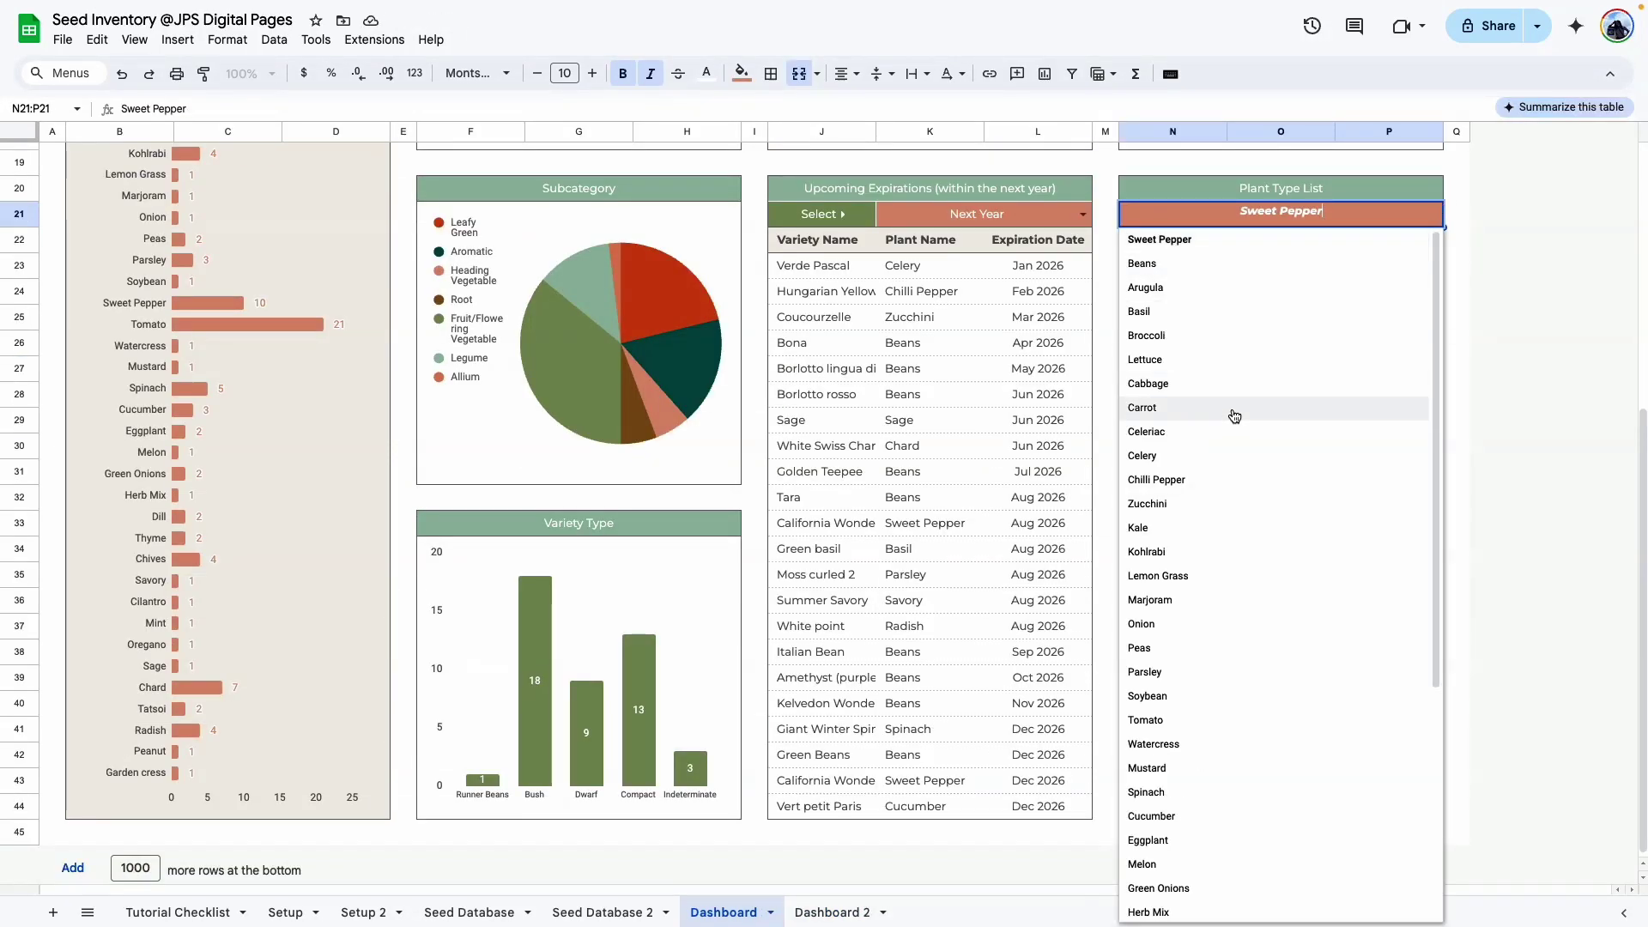
pyautogui.click(1360, 196)
pyautogui.click(829, 912)
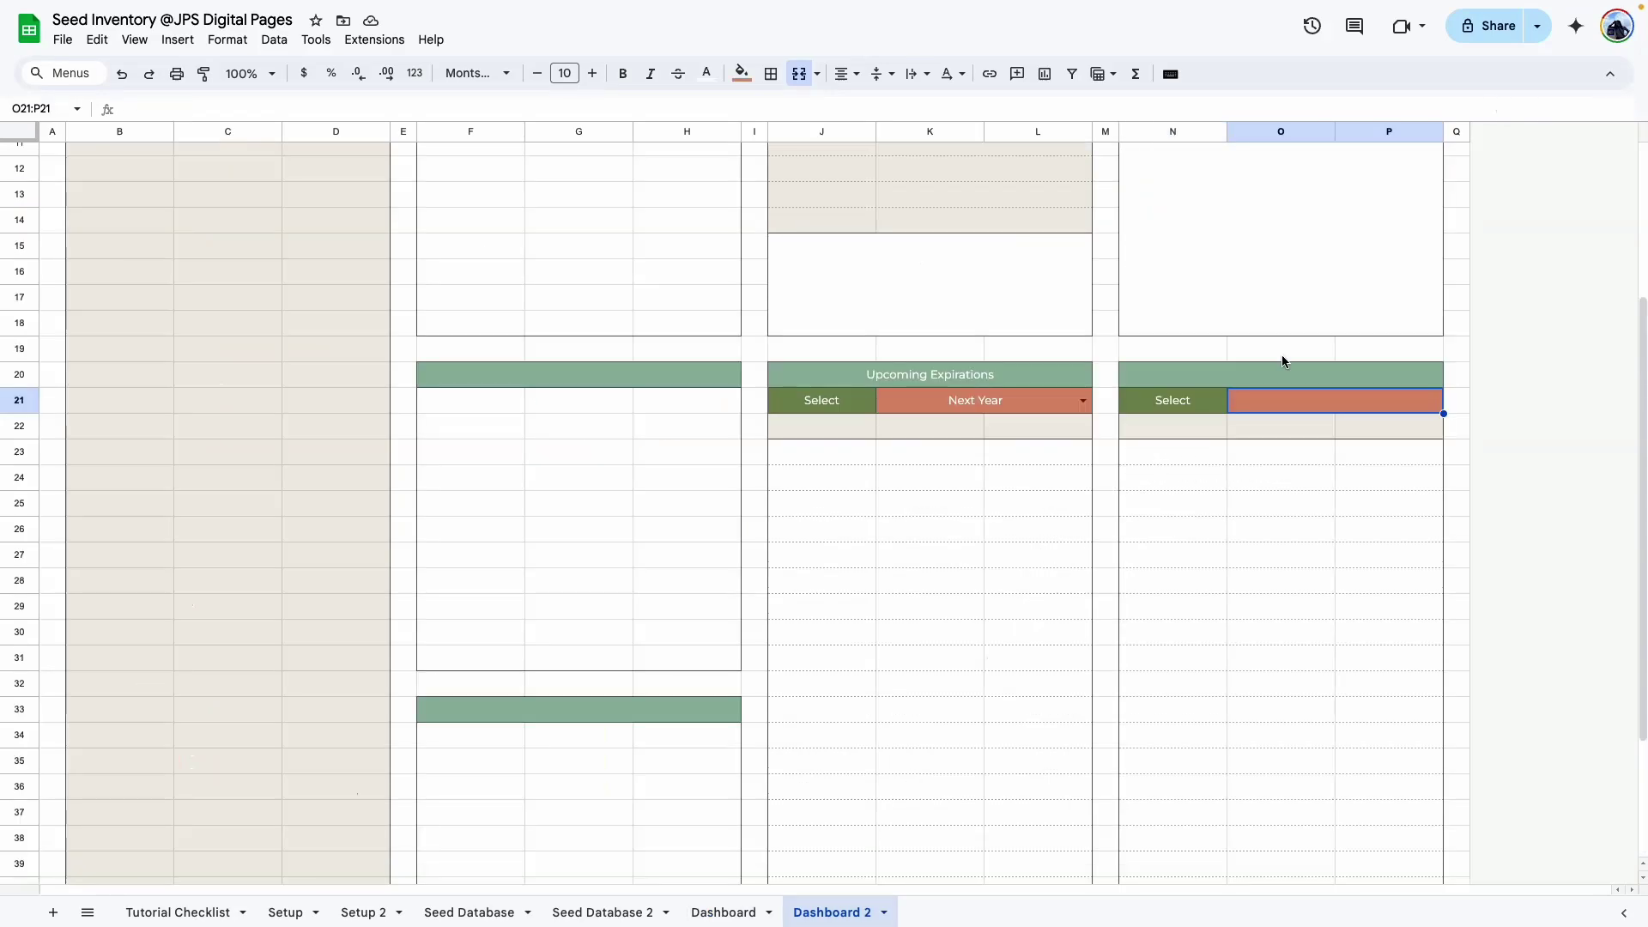
pyautogui.click(274, 40)
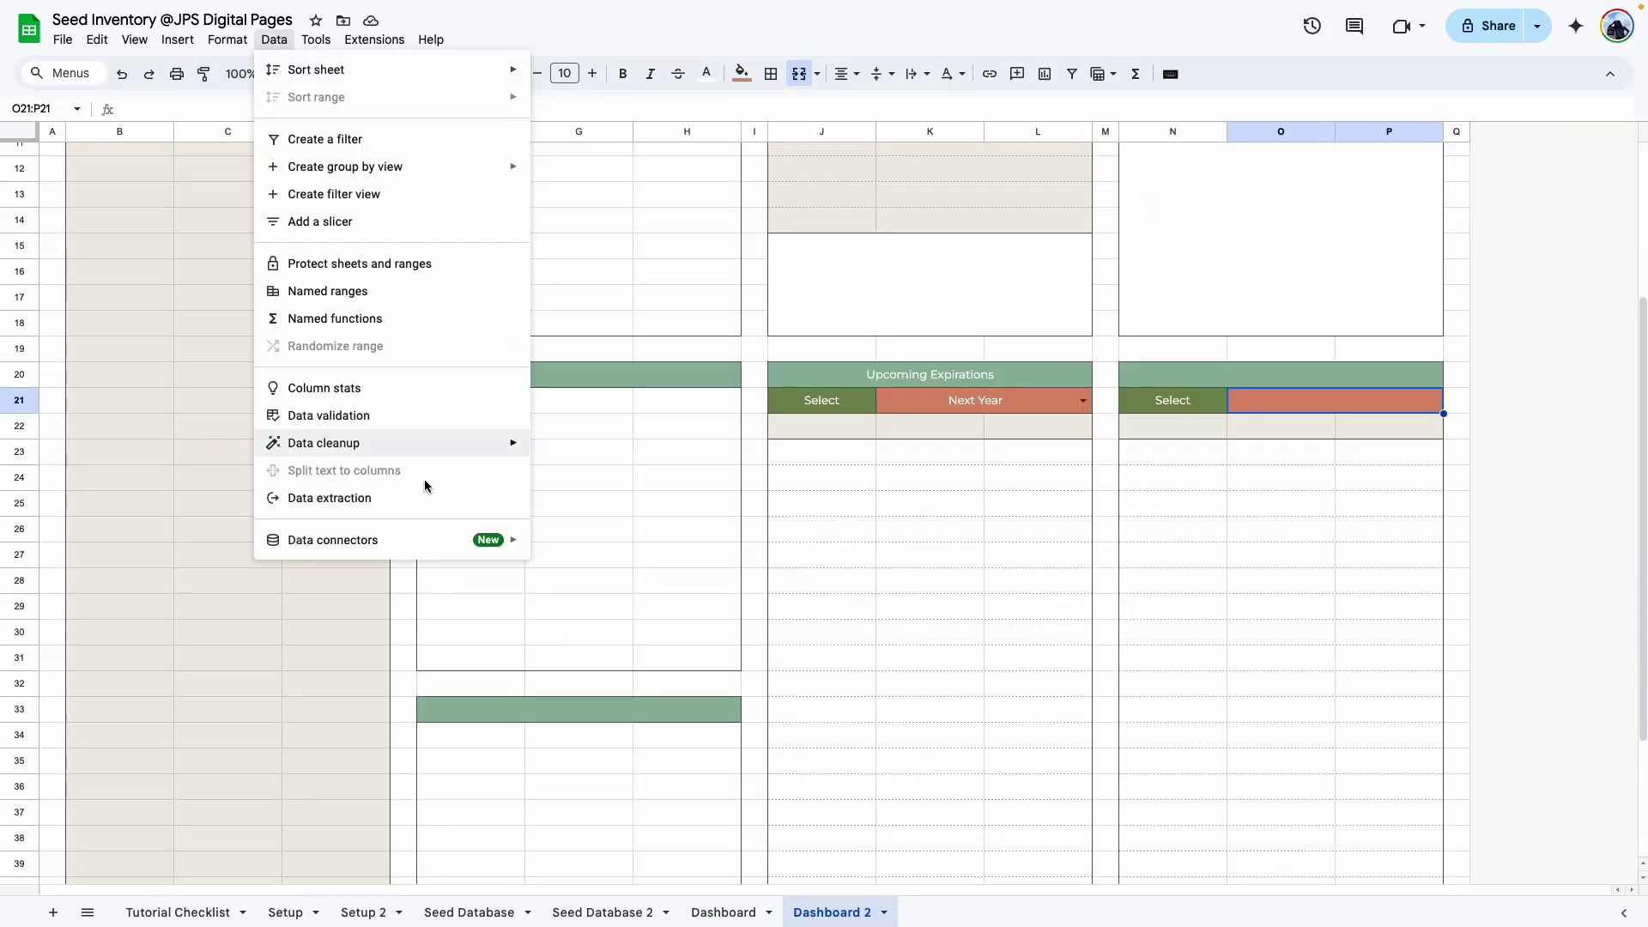
pyautogui.click(381, 415)
pyautogui.click(1585, 280)
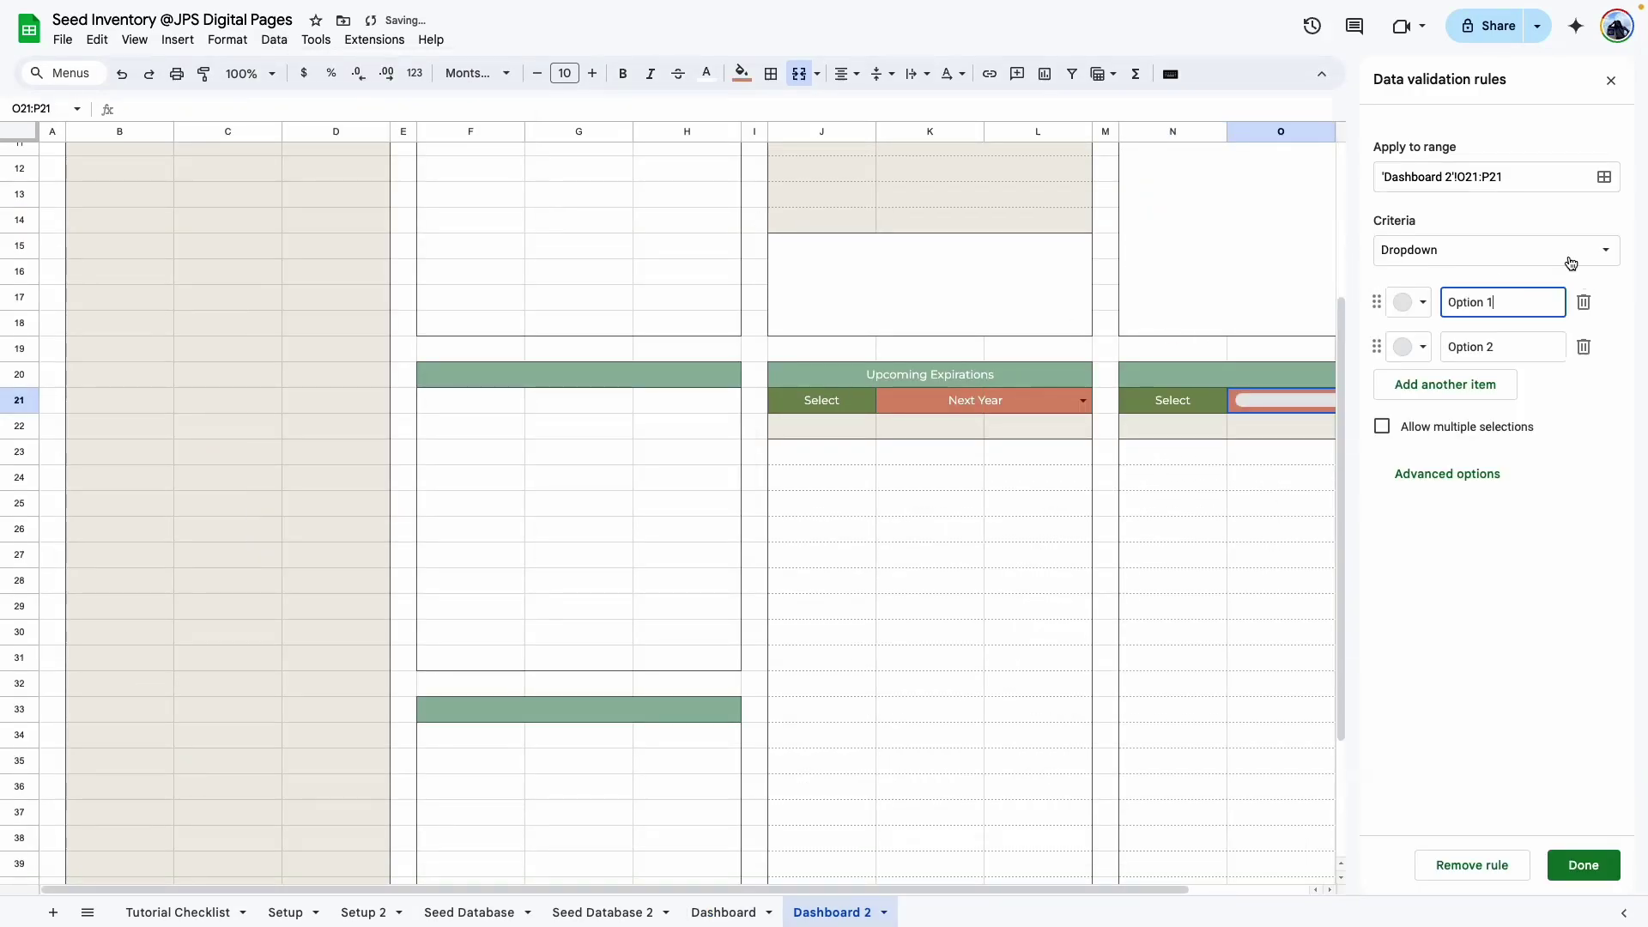
pyautogui.click(1601, 249)
pyautogui.click(1425, 275)
# Use the plant names in B3:C34 of the Setup 2 sheet as the dropdown's source range.
pyautogui.click(1604, 302)
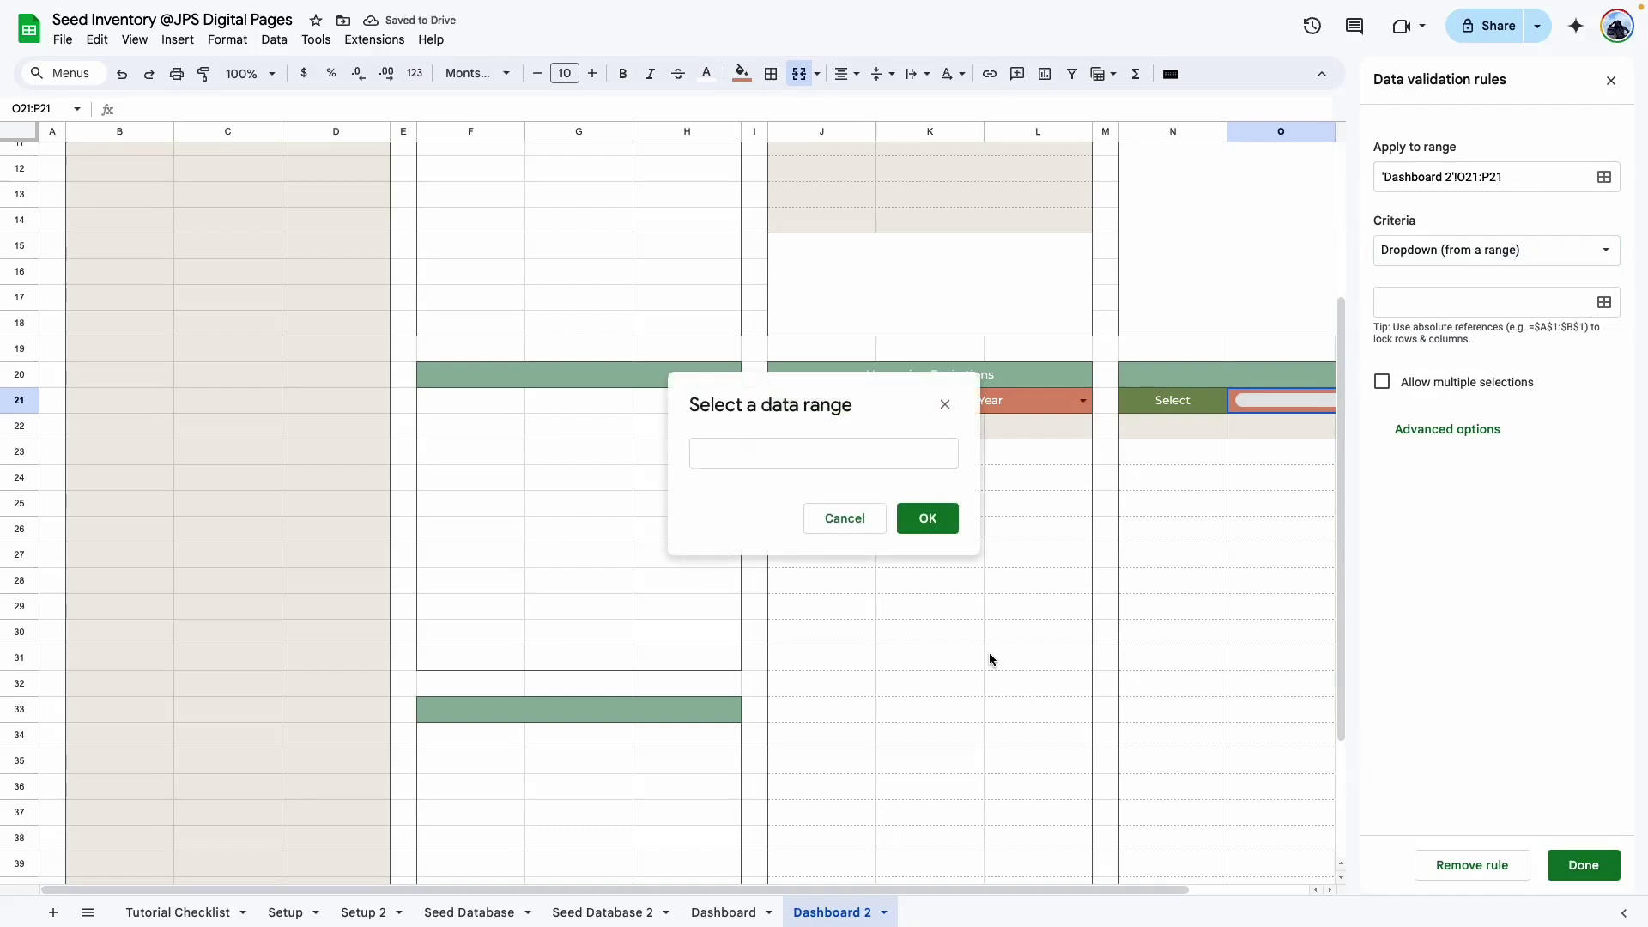
pyautogui.click(616, 911)
pyautogui.click(363, 911)
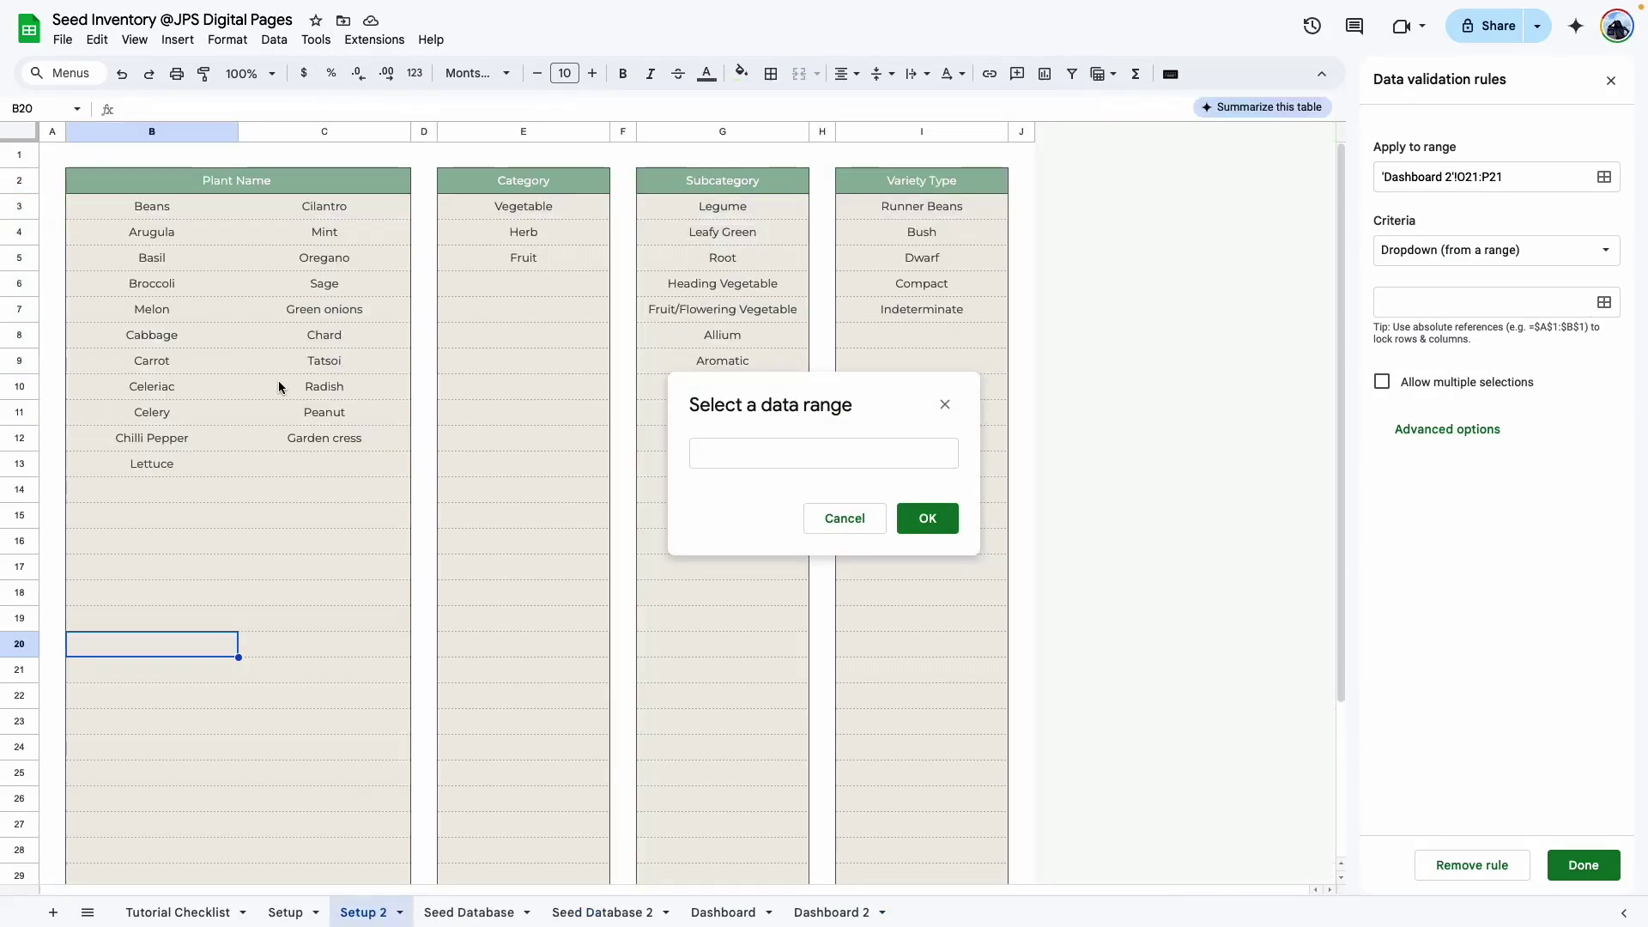
pyautogui.moveTo(128, 215); pyautogui.dragTo(322, 802)
pyautogui.click(928, 518)
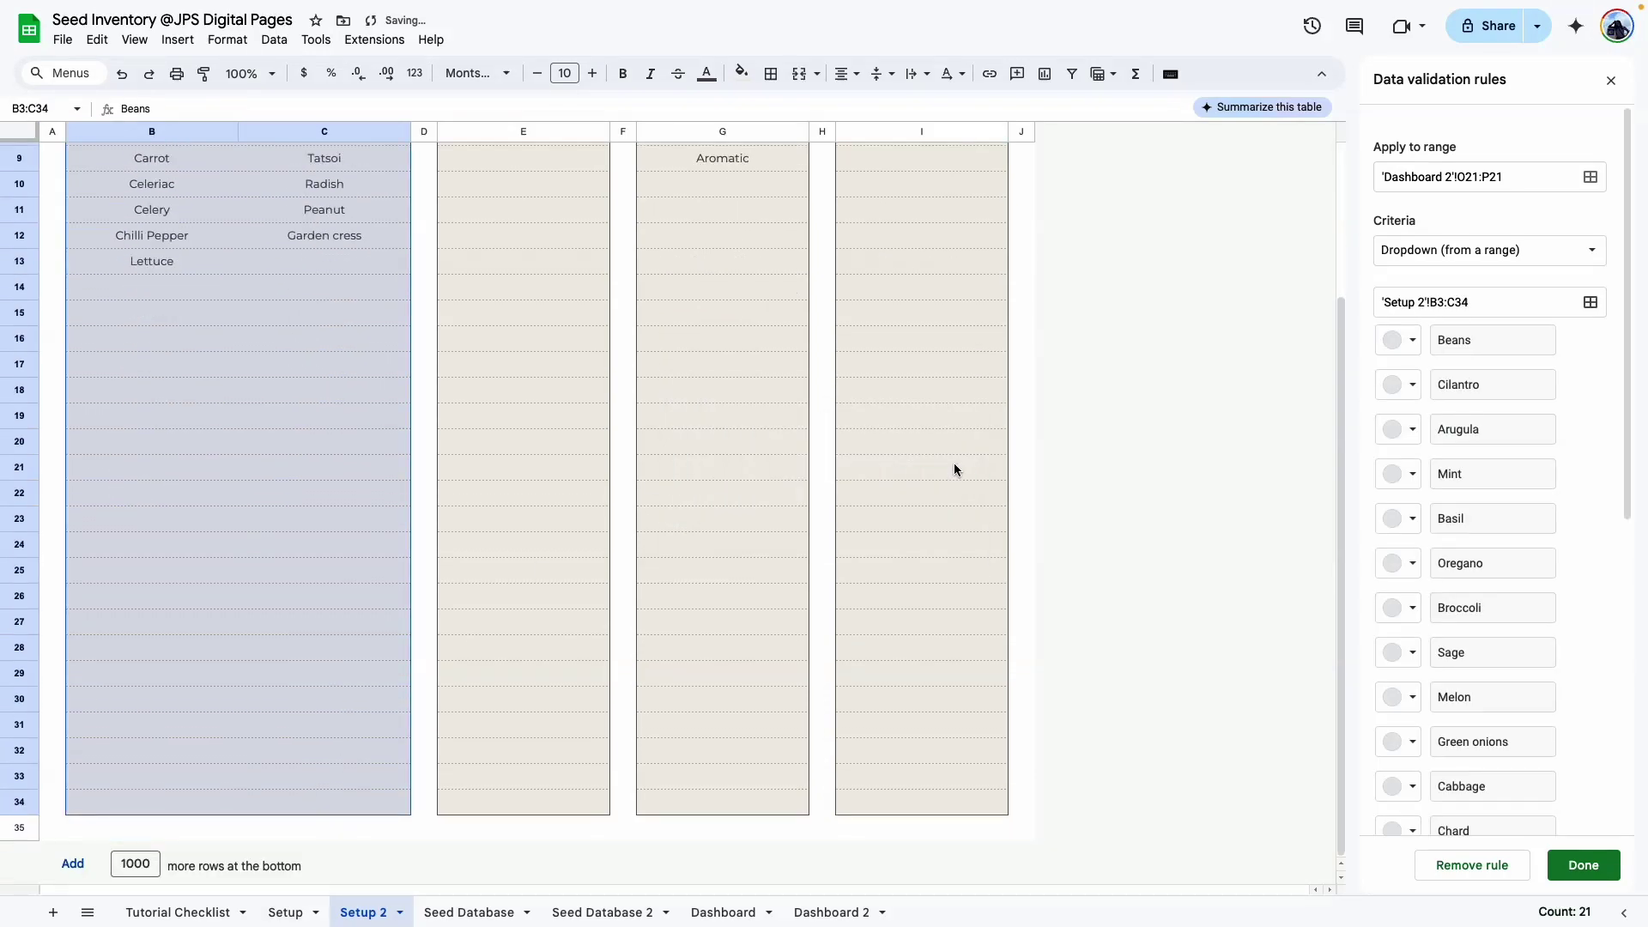
# Set the O21:P21 dropdown's display style to Arrow, then save the rule and close the data validation rules.
pyautogui.scroll(-10, 1529, 747)
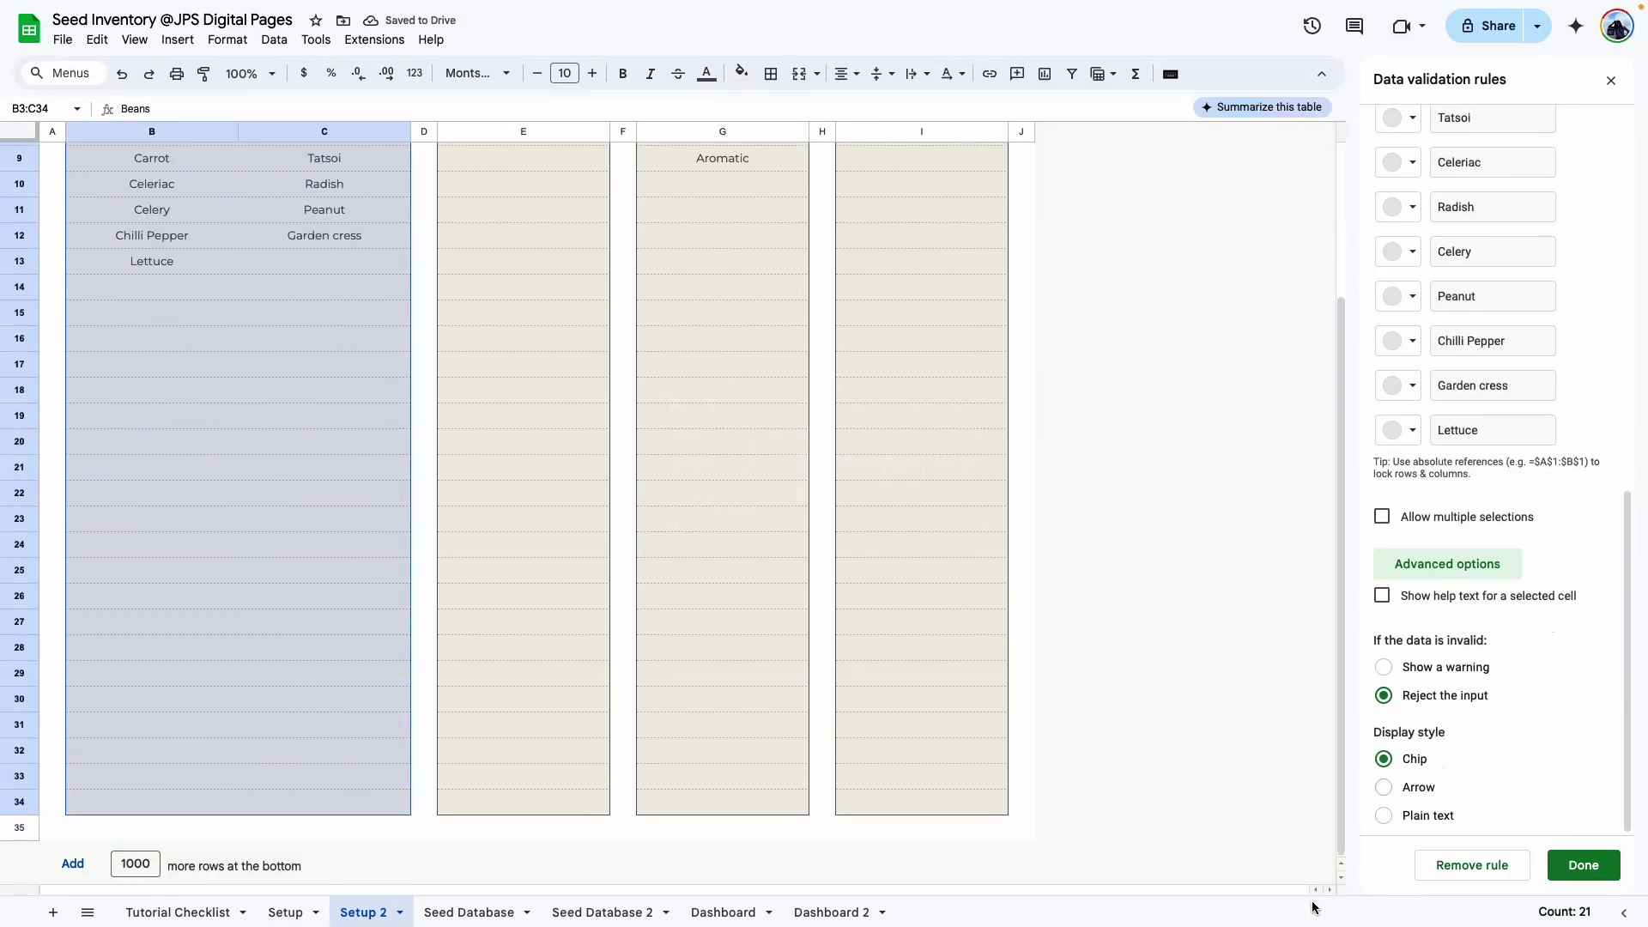
pyautogui.click(830, 912)
pyautogui.click(1384, 788)
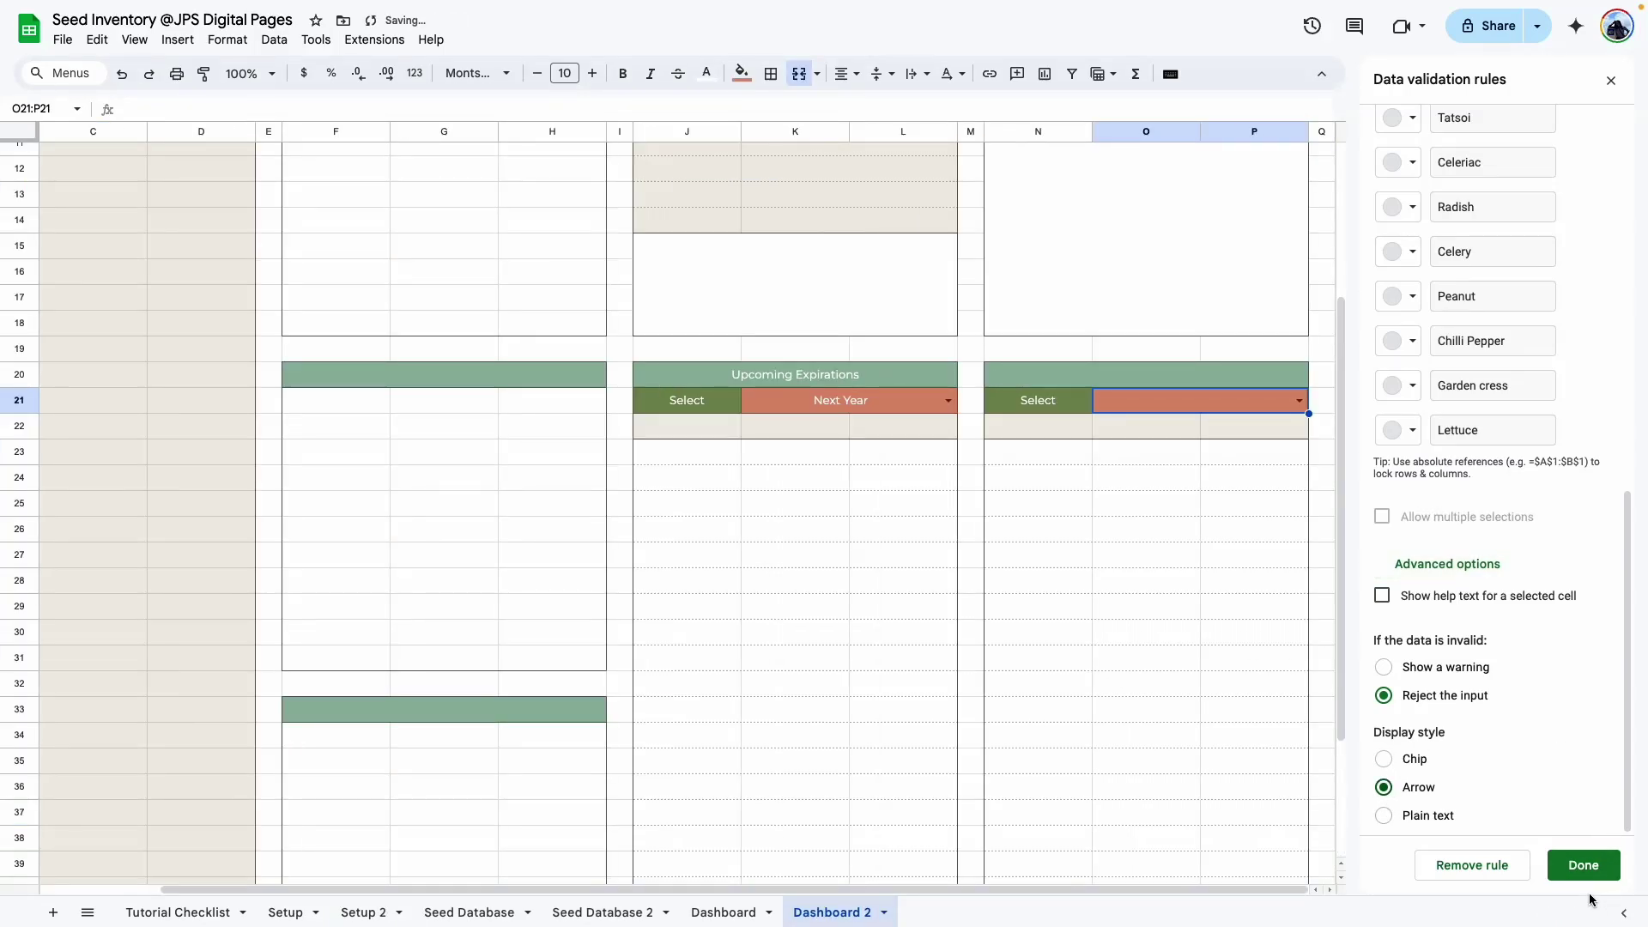
pyautogui.click(1584, 865)
pyautogui.click(1613, 81)
# Try the plant dropdown in O21:P21 and set it to Green onions.
pyautogui.click(1432, 400)
pyautogui.click(1303, 428)
pyautogui.click(1434, 401)
pyautogui.click(1252, 655)
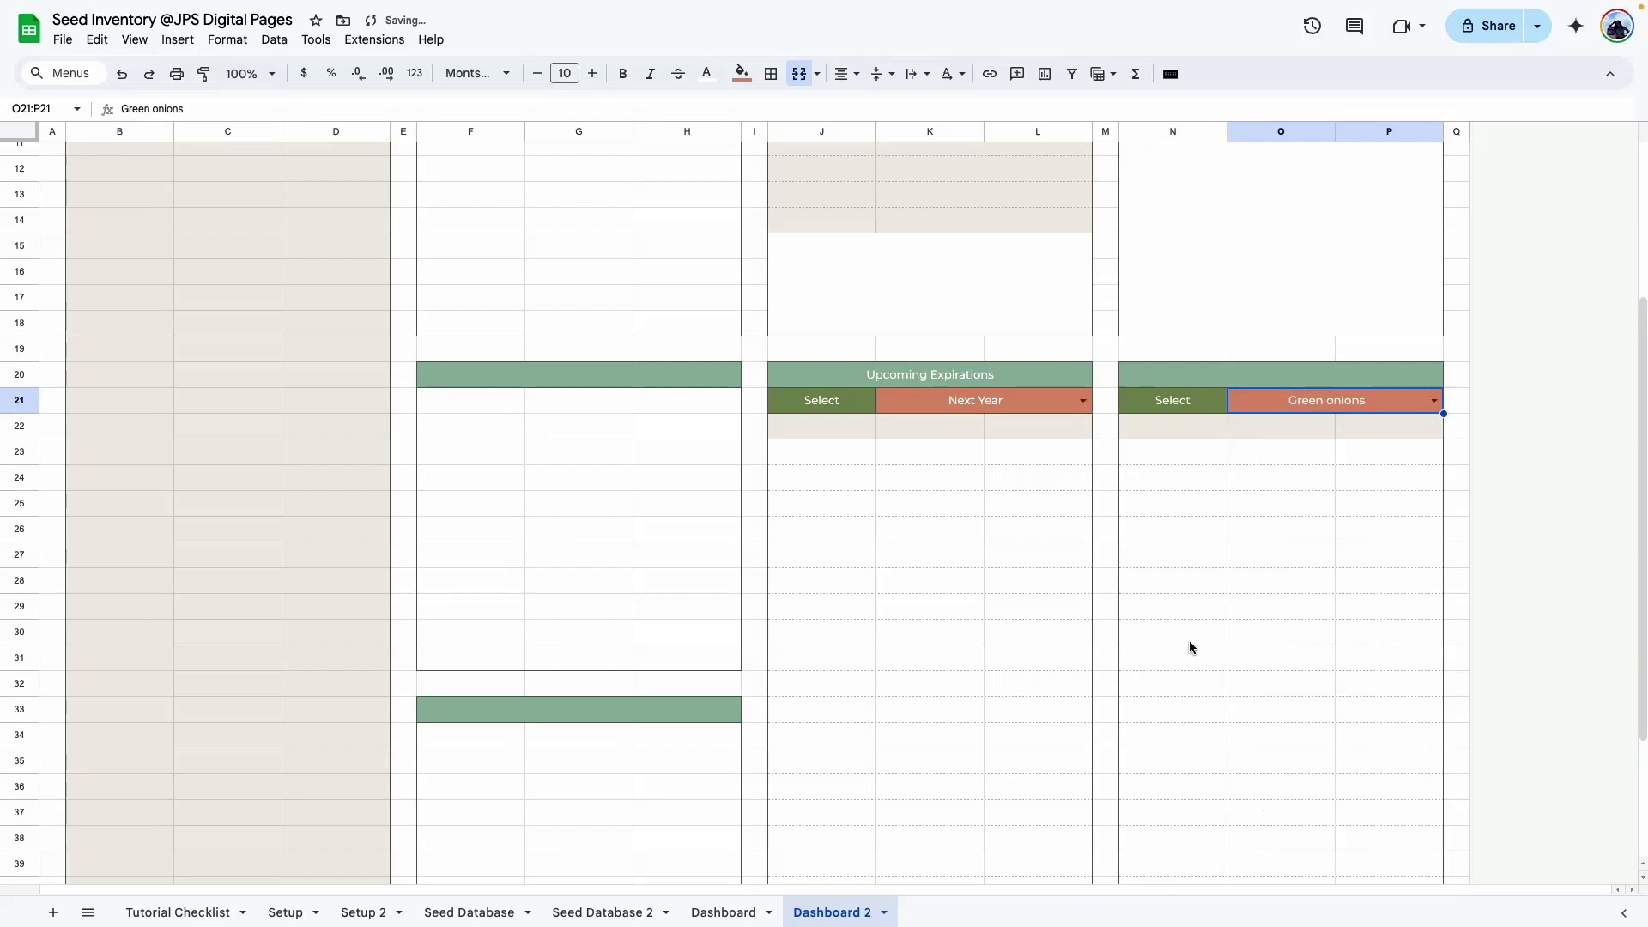
pyautogui.click(1197, 642)
pyautogui.scroll(3, 858, 721)
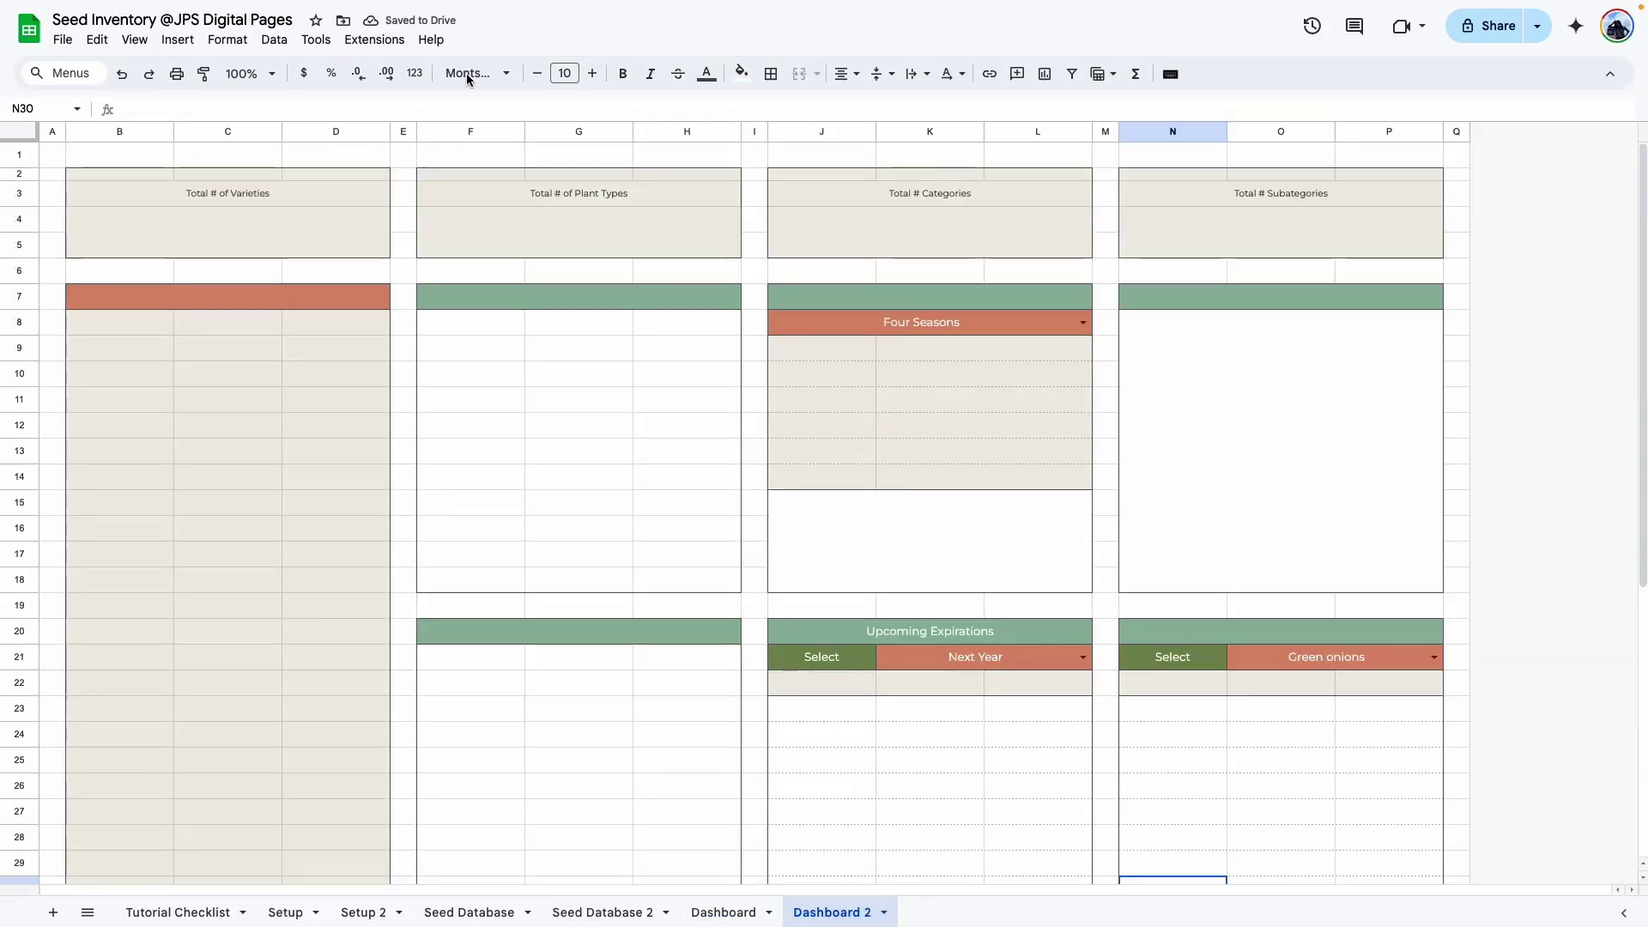
pyautogui.click(1262, 297)
pyautogui.click(921, 297)
pyautogui.click(383, 293)
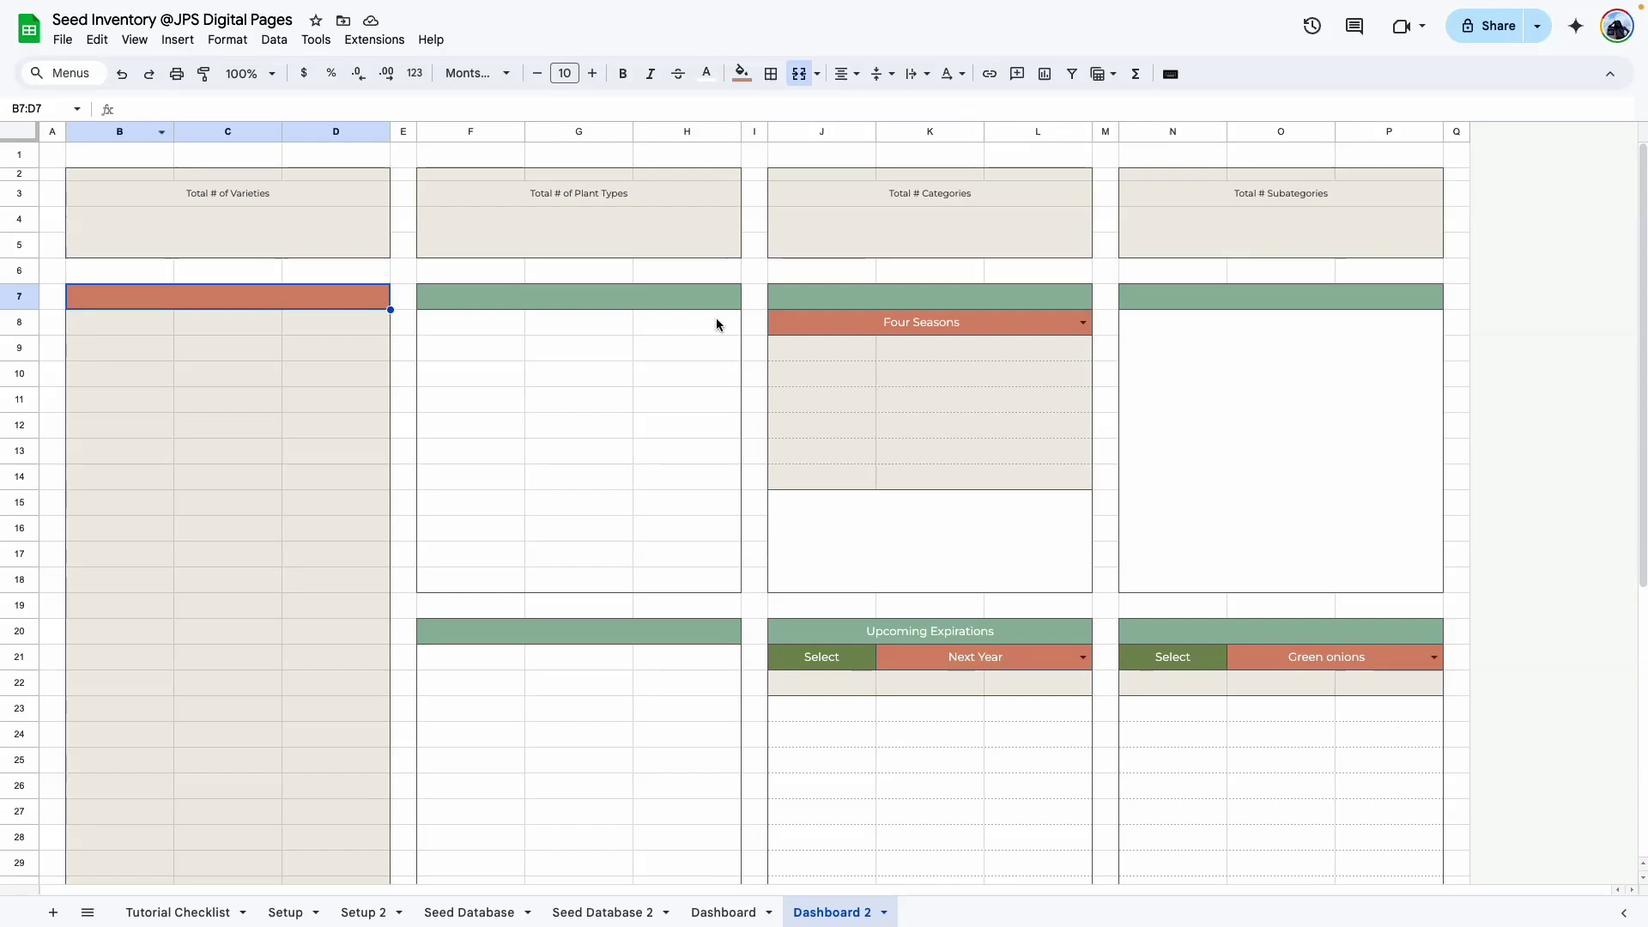
pyautogui.click(1214, 786)
# Title the section header N20:P20 on Dashboard 2 "Plant Type List", copying the text from the Dashboard sheet.
pyautogui.click(1301, 635)
pyautogui.click(725, 912)
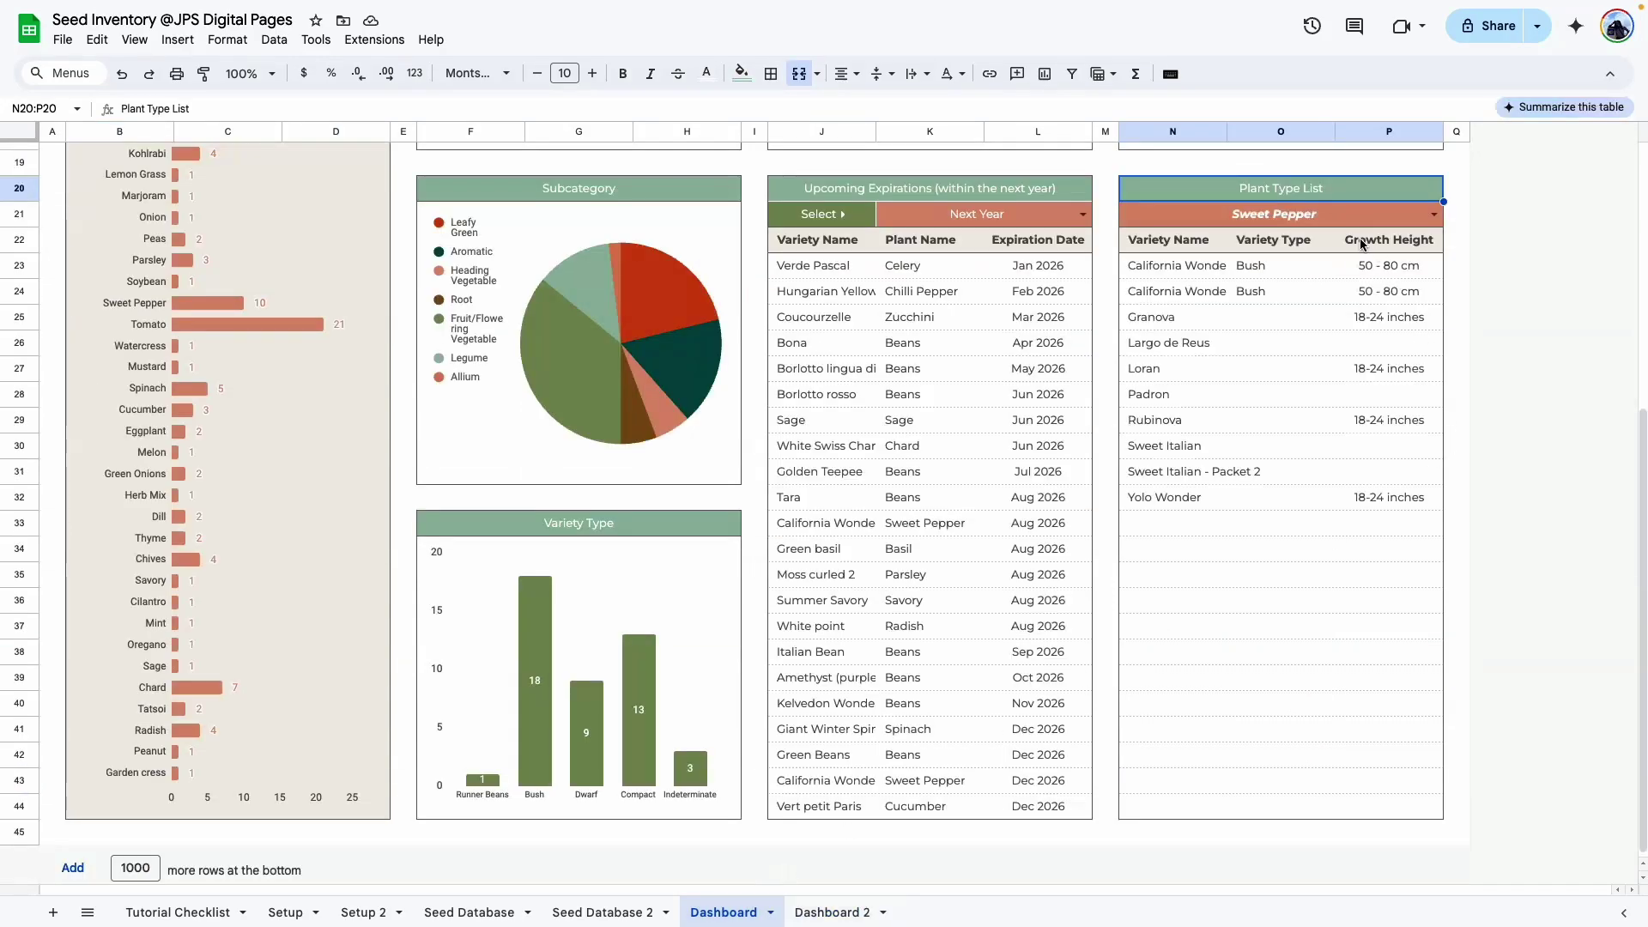
pyautogui.doubleClick(1291, 185)
pyautogui.click(832, 911)
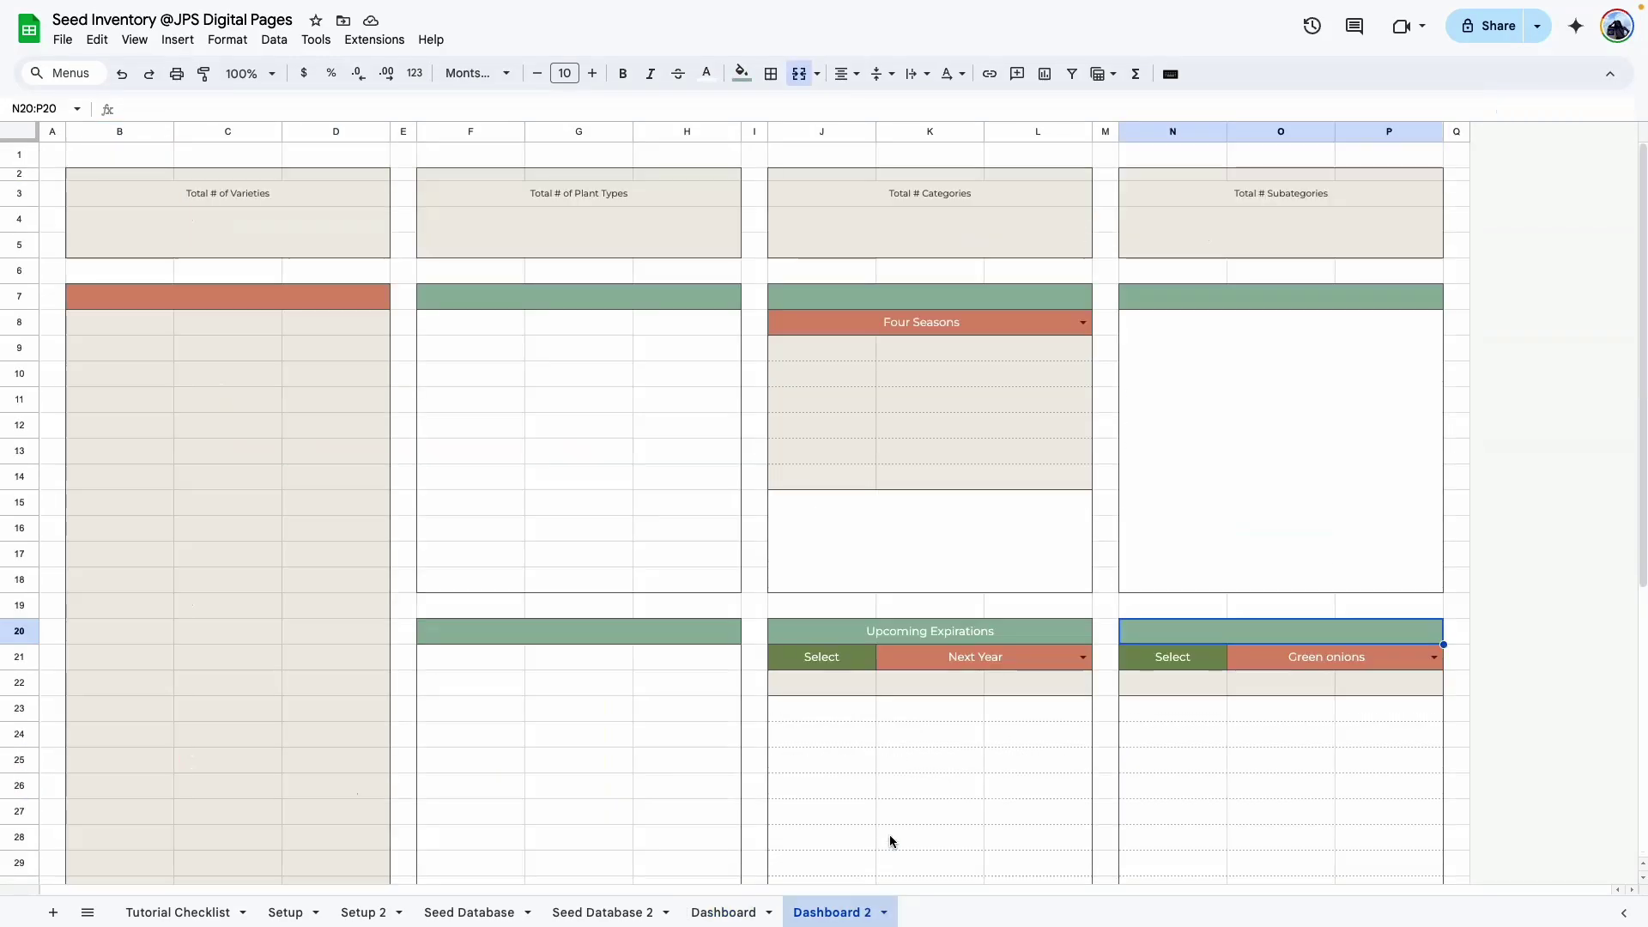
# Copy the column headers in J22:P22 of the Dashboard sheet and paste them as values only at J22 on Dashboard 2.
pyautogui.click(724, 911)
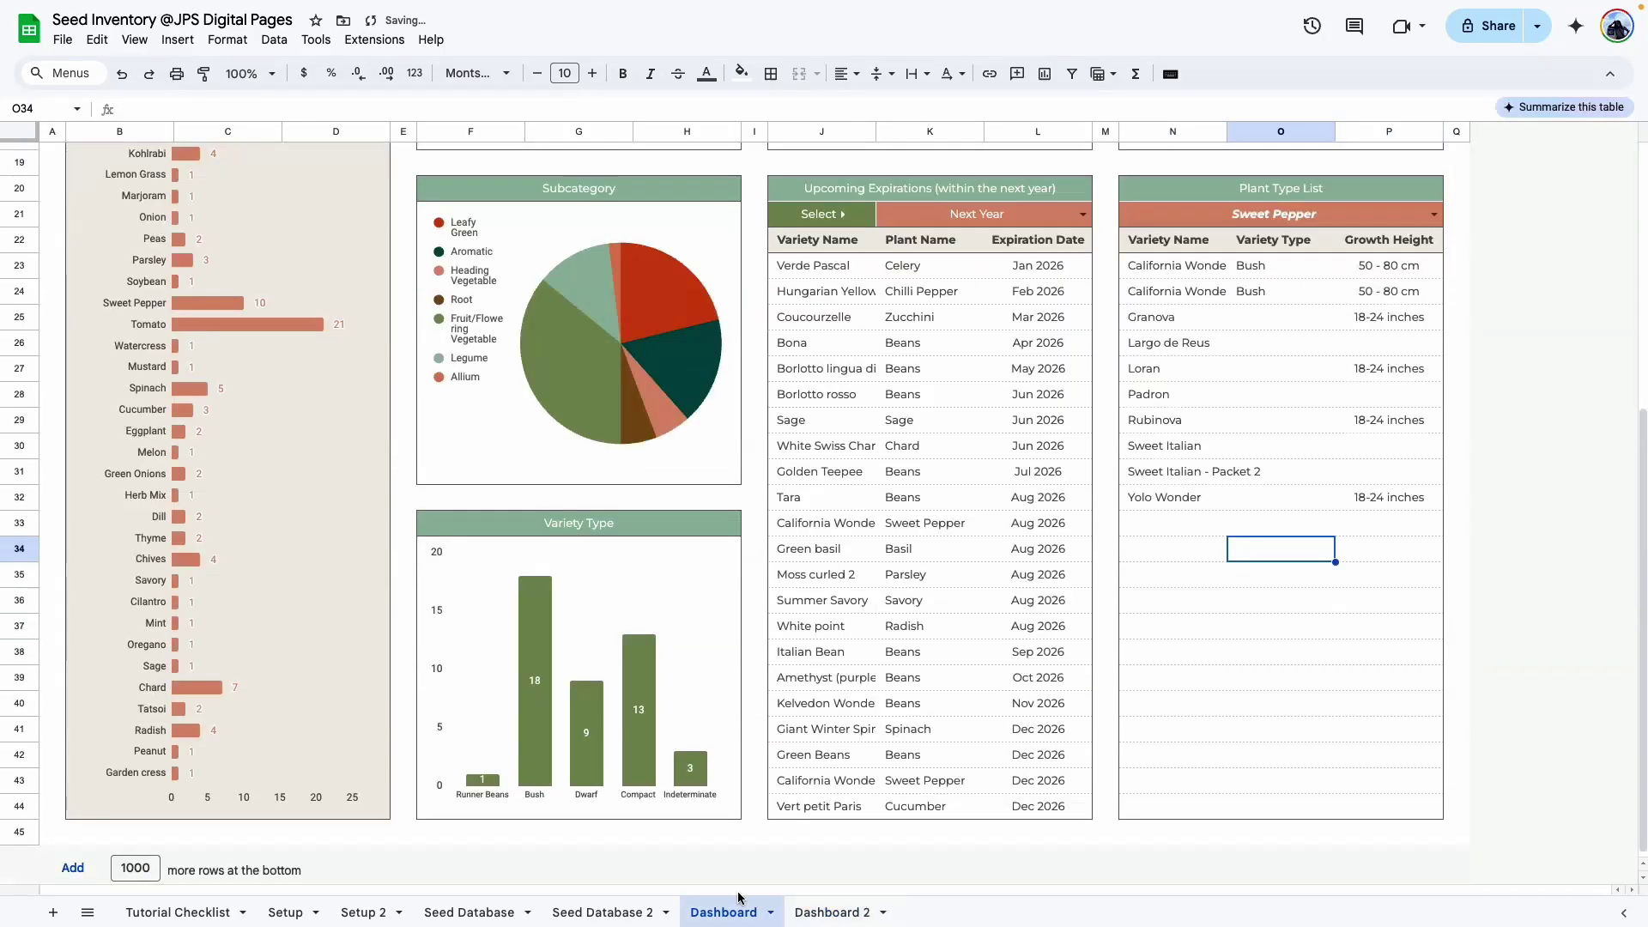
pyautogui.moveTo(862, 246); pyautogui.dragTo(1359, 244)
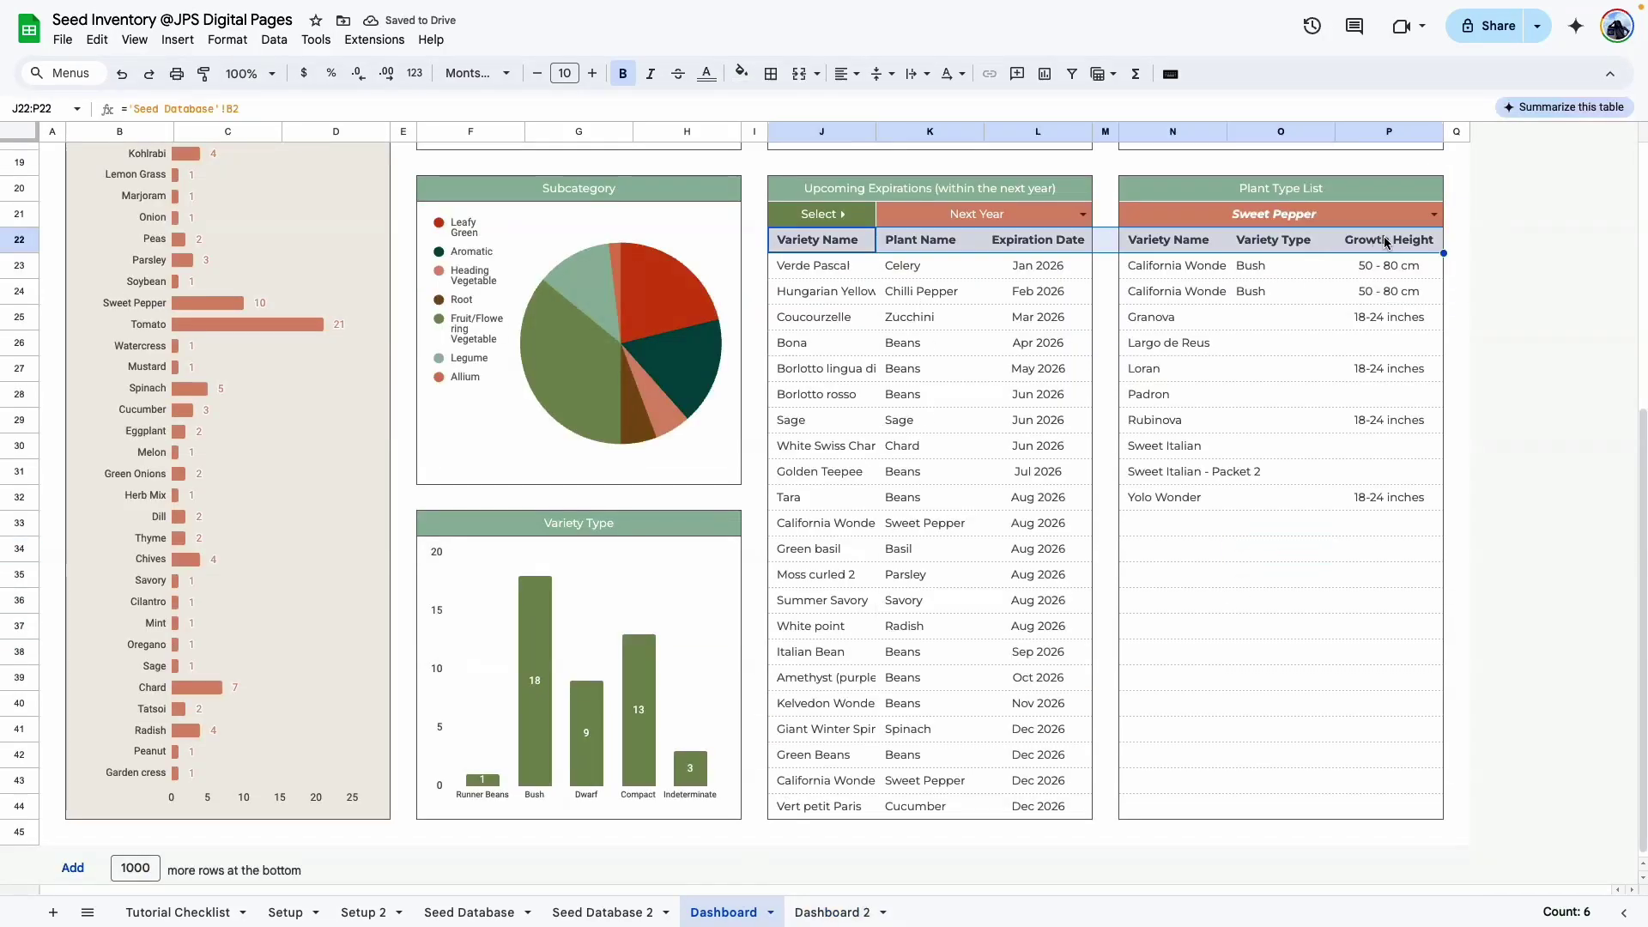
pyautogui.click(832, 912)
pyautogui.click(821, 522)
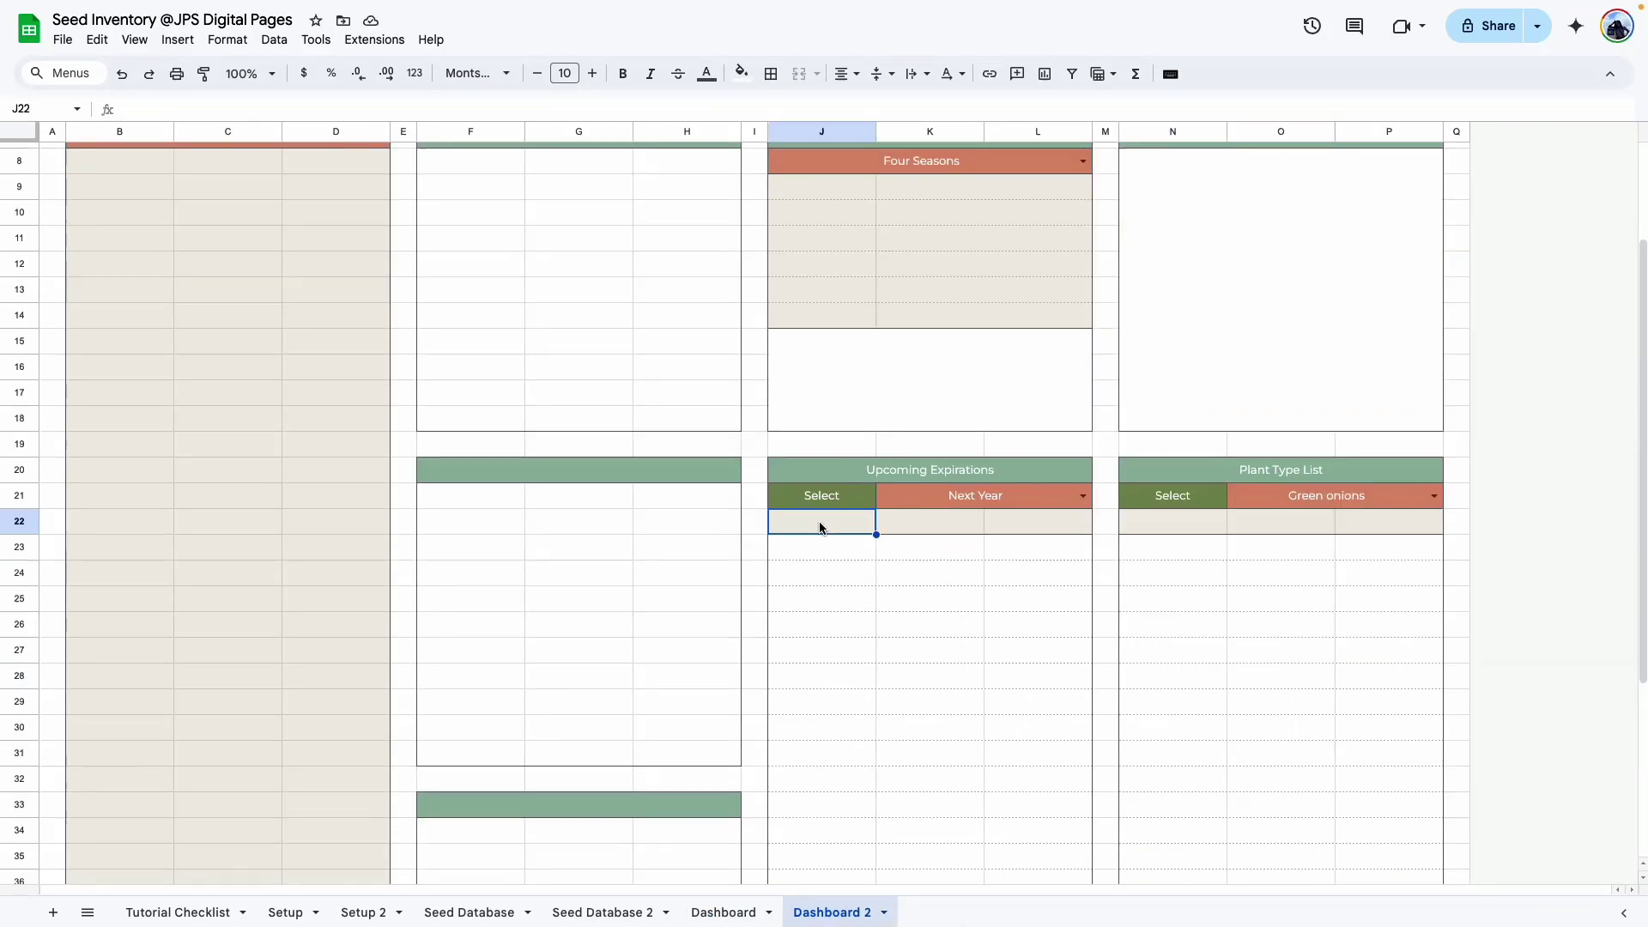
pyautogui.rightClick(821, 522)
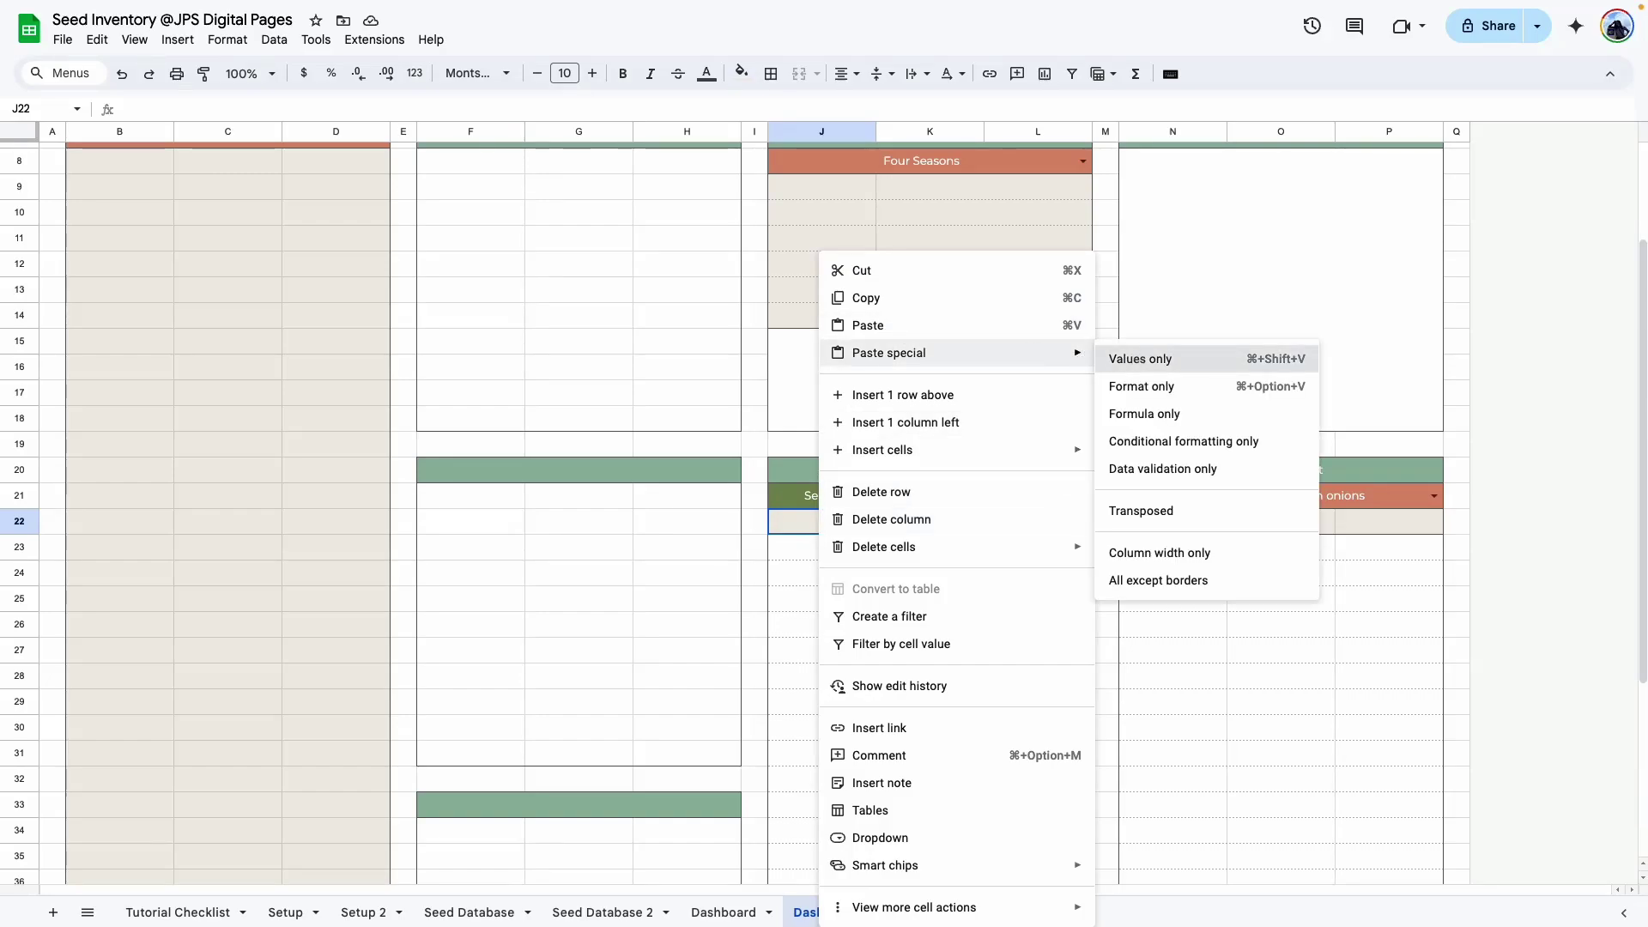
pyautogui.click(1134, 357)
pyautogui.scroll(-3, 1197, 714)
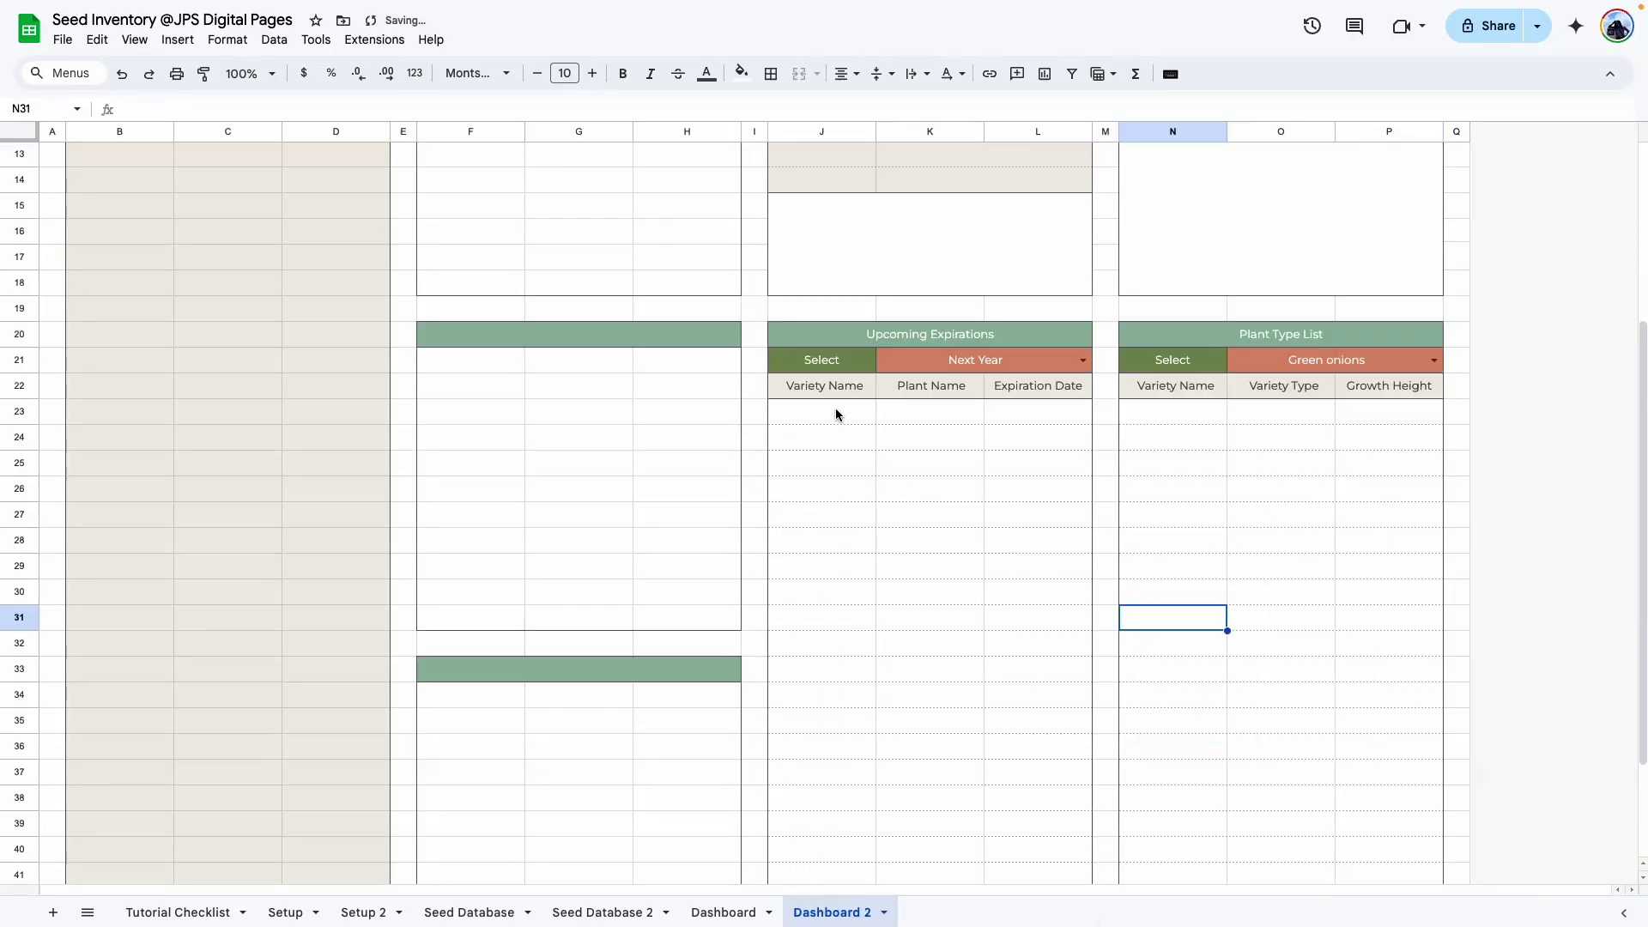
# Check the pasted column headers in row 22 of Dashboard 2 and make J22:P22 bold.
pyautogui.click(960, 384)
pyautogui.click(1017, 390)
pyautogui.click(1276, 513)
pyautogui.click(1176, 387)
pyautogui.click(1286, 386)
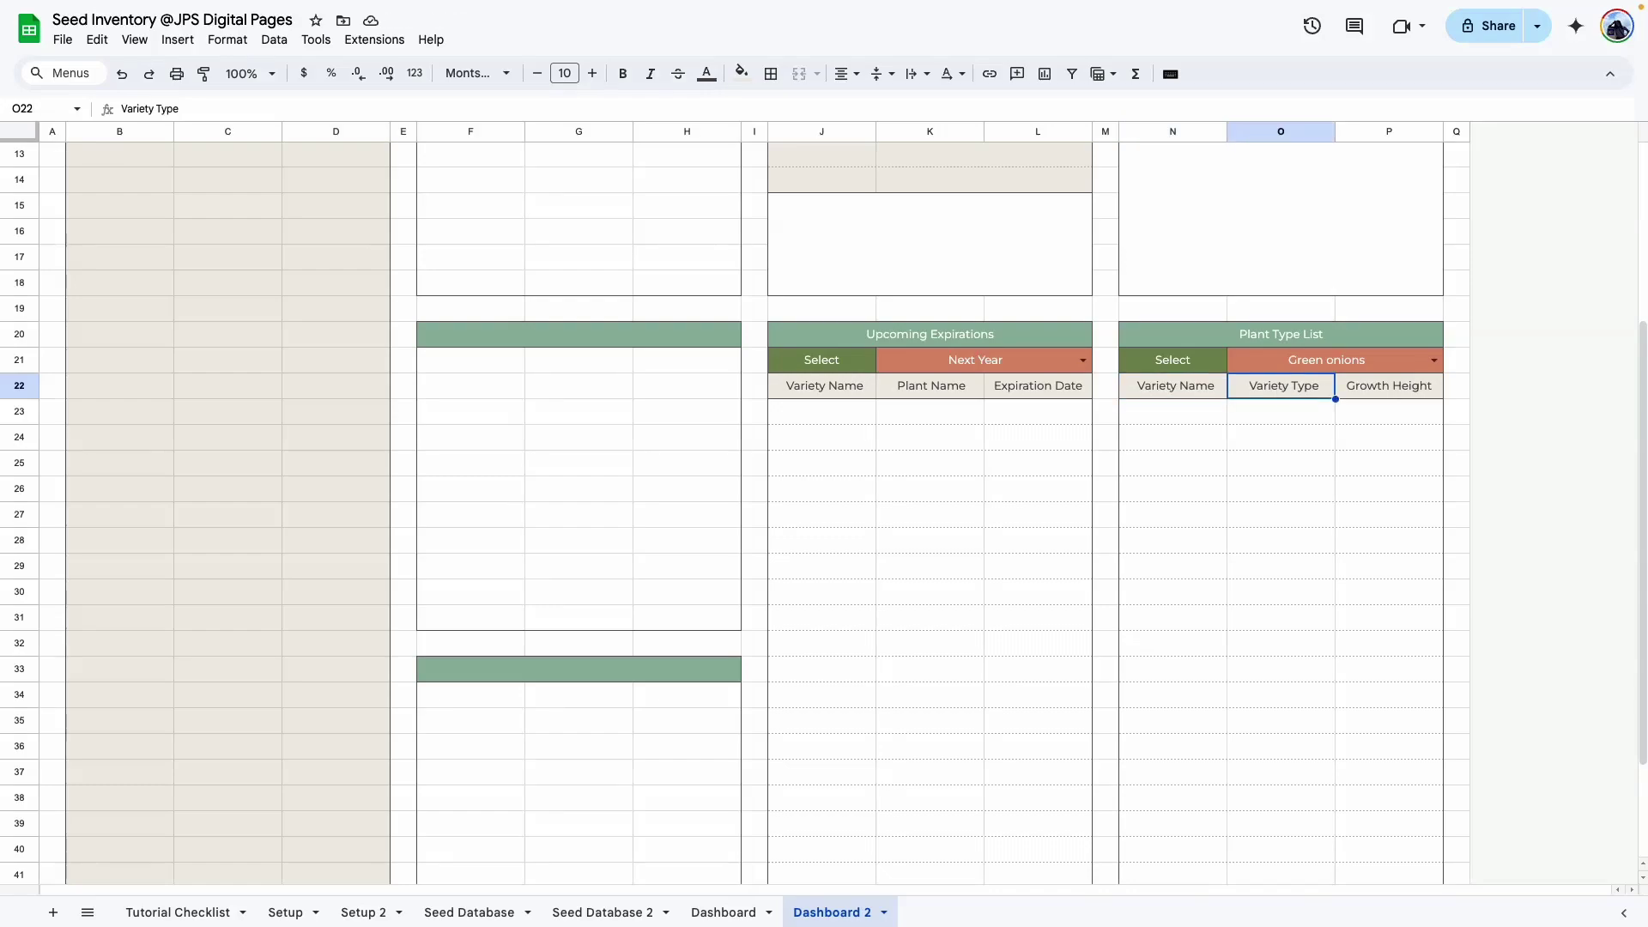
pyautogui.click(1405, 387)
pyautogui.click(1417, 539)
pyautogui.click(1395, 388)
pyautogui.moveTo(1328, 395); pyautogui.dragTo(831, 393)
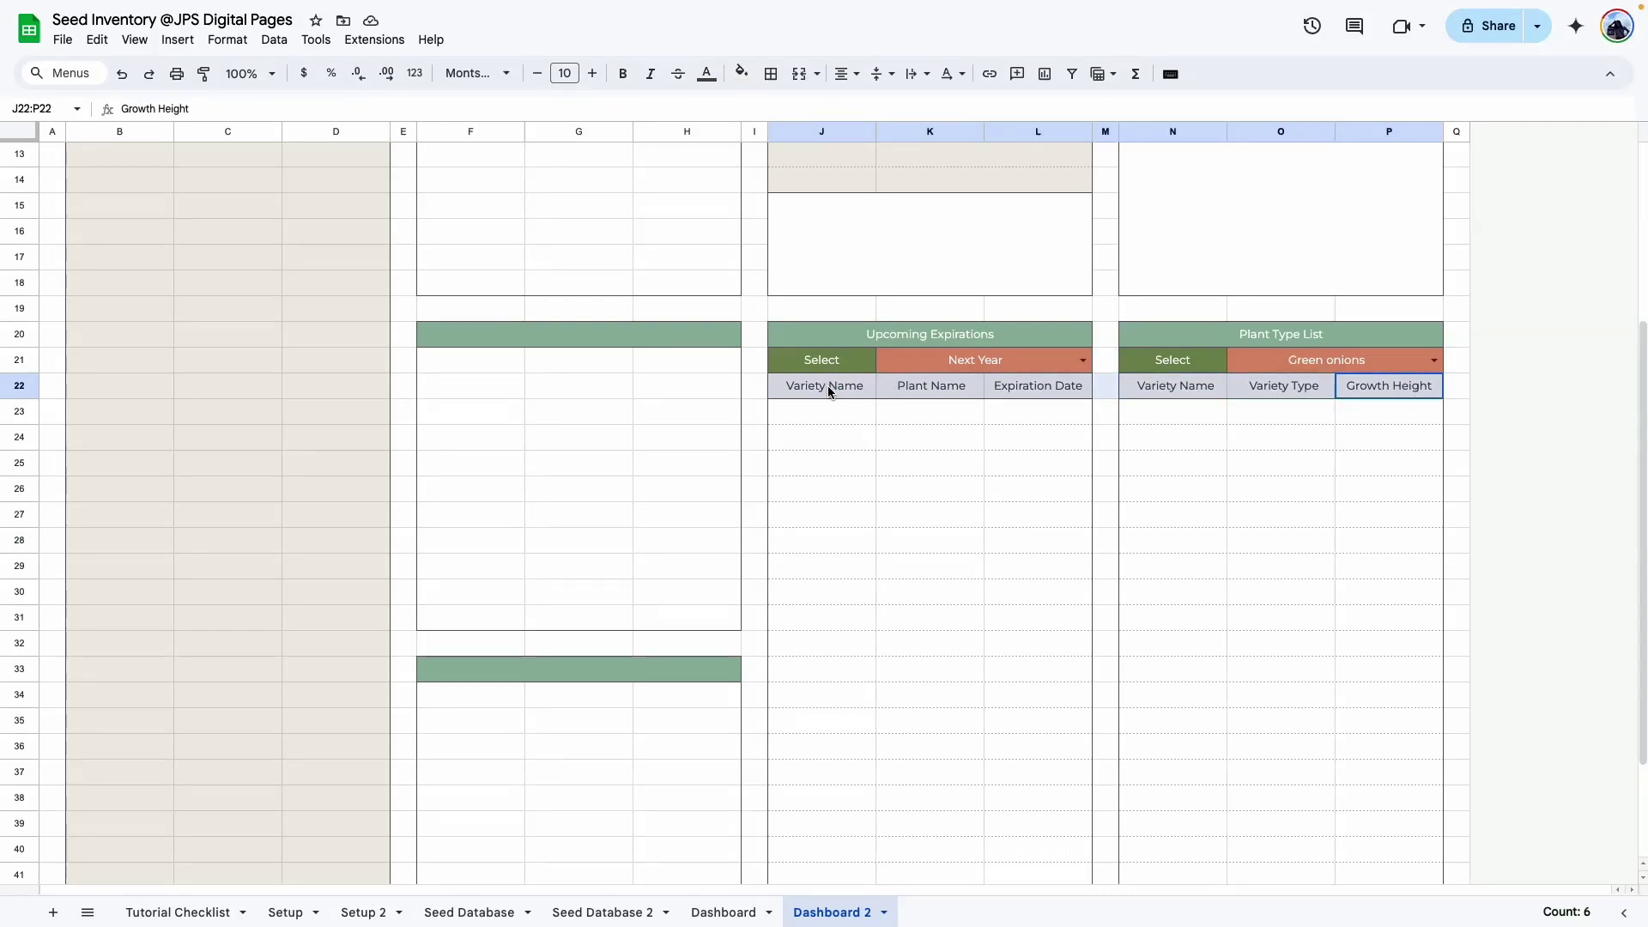
pyautogui.click(625, 77)
pyautogui.click(943, 642)
# Copy the "Plant Information Summary" and "Image" headers in J7:P7 of the Dashboard sheet as values only into J7:P7 on Dashboard 2.
pyautogui.scroll(3, 944, 551)
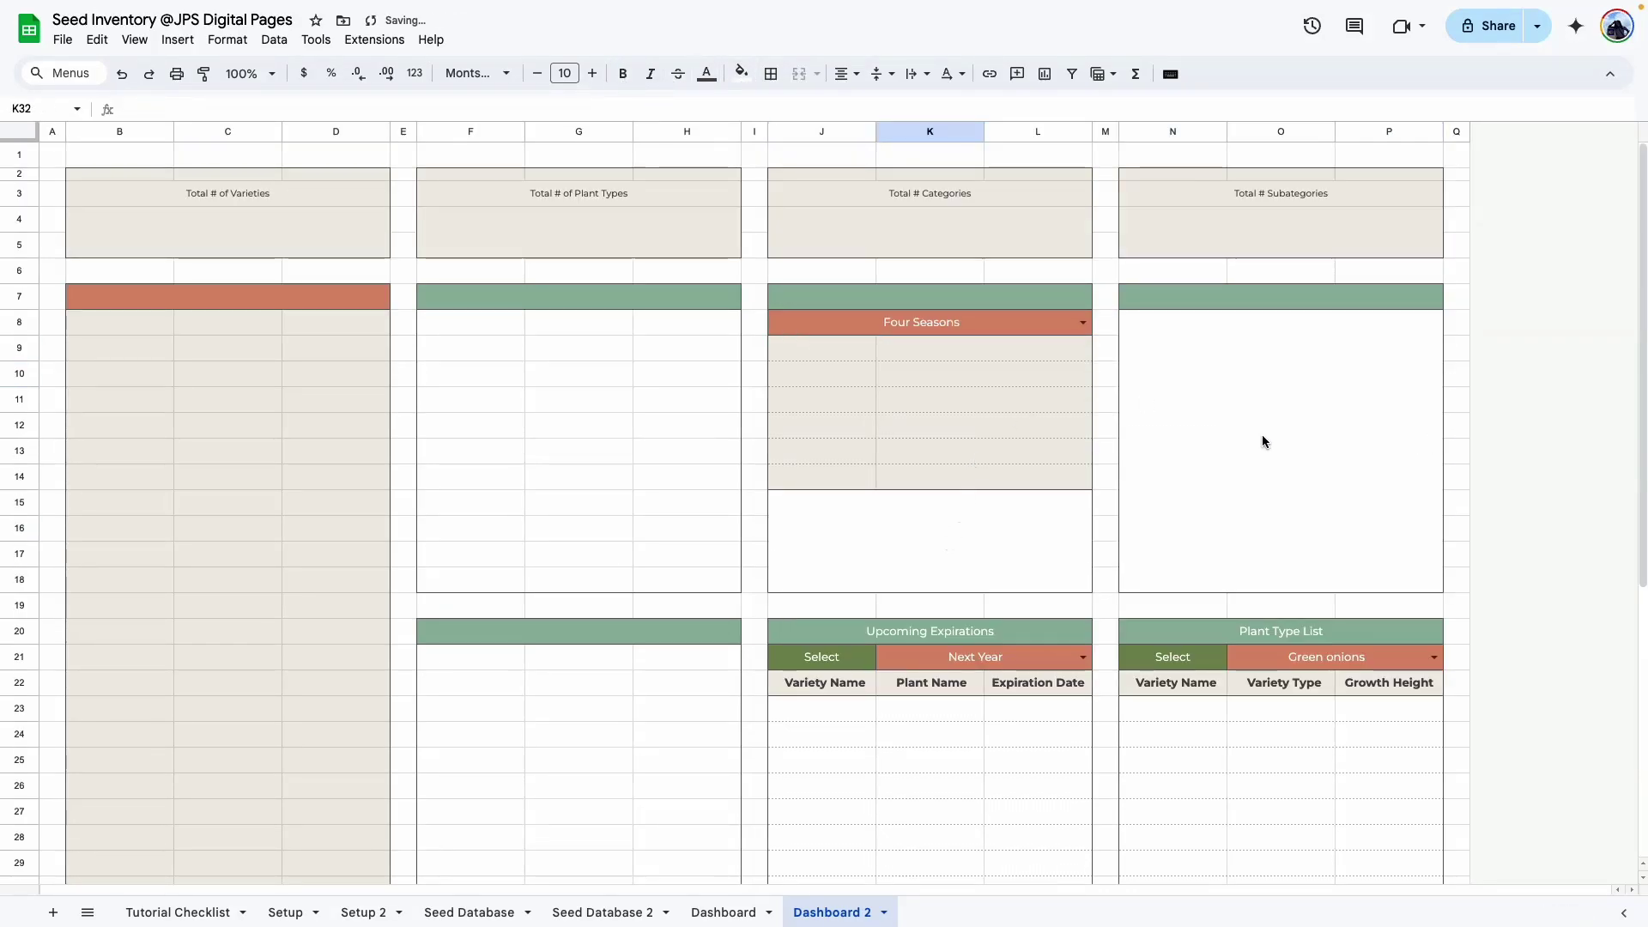
pyautogui.click(1011, 297)
pyautogui.click(1181, 298)
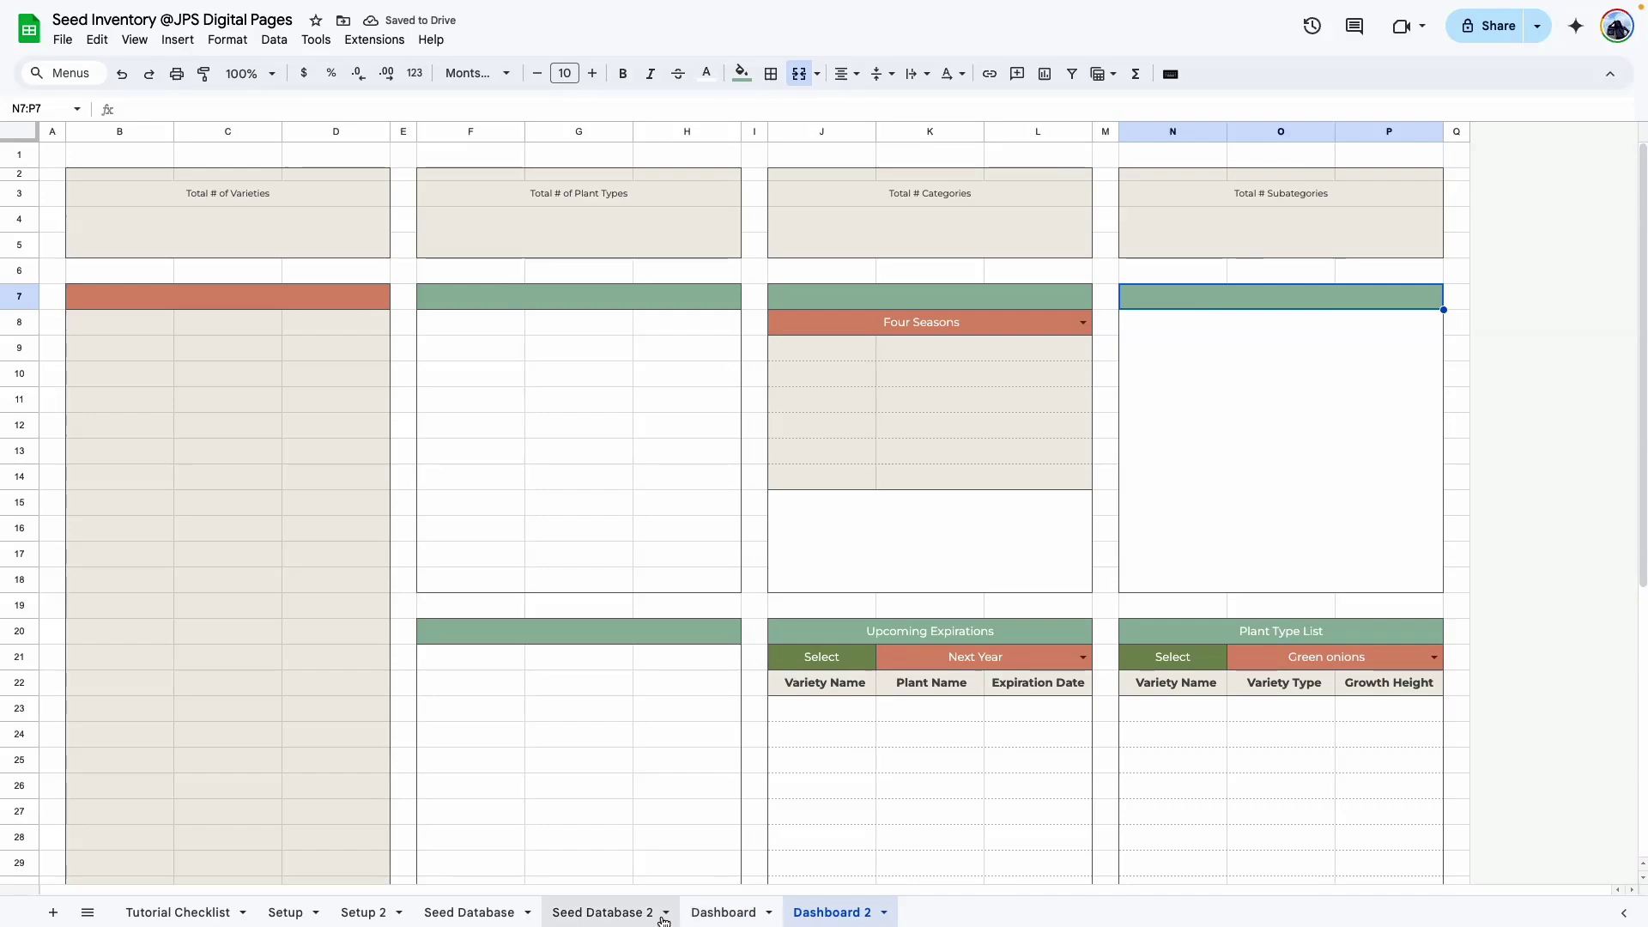
pyautogui.click(723, 913)
pyautogui.hotkey('ctrl', 'c')
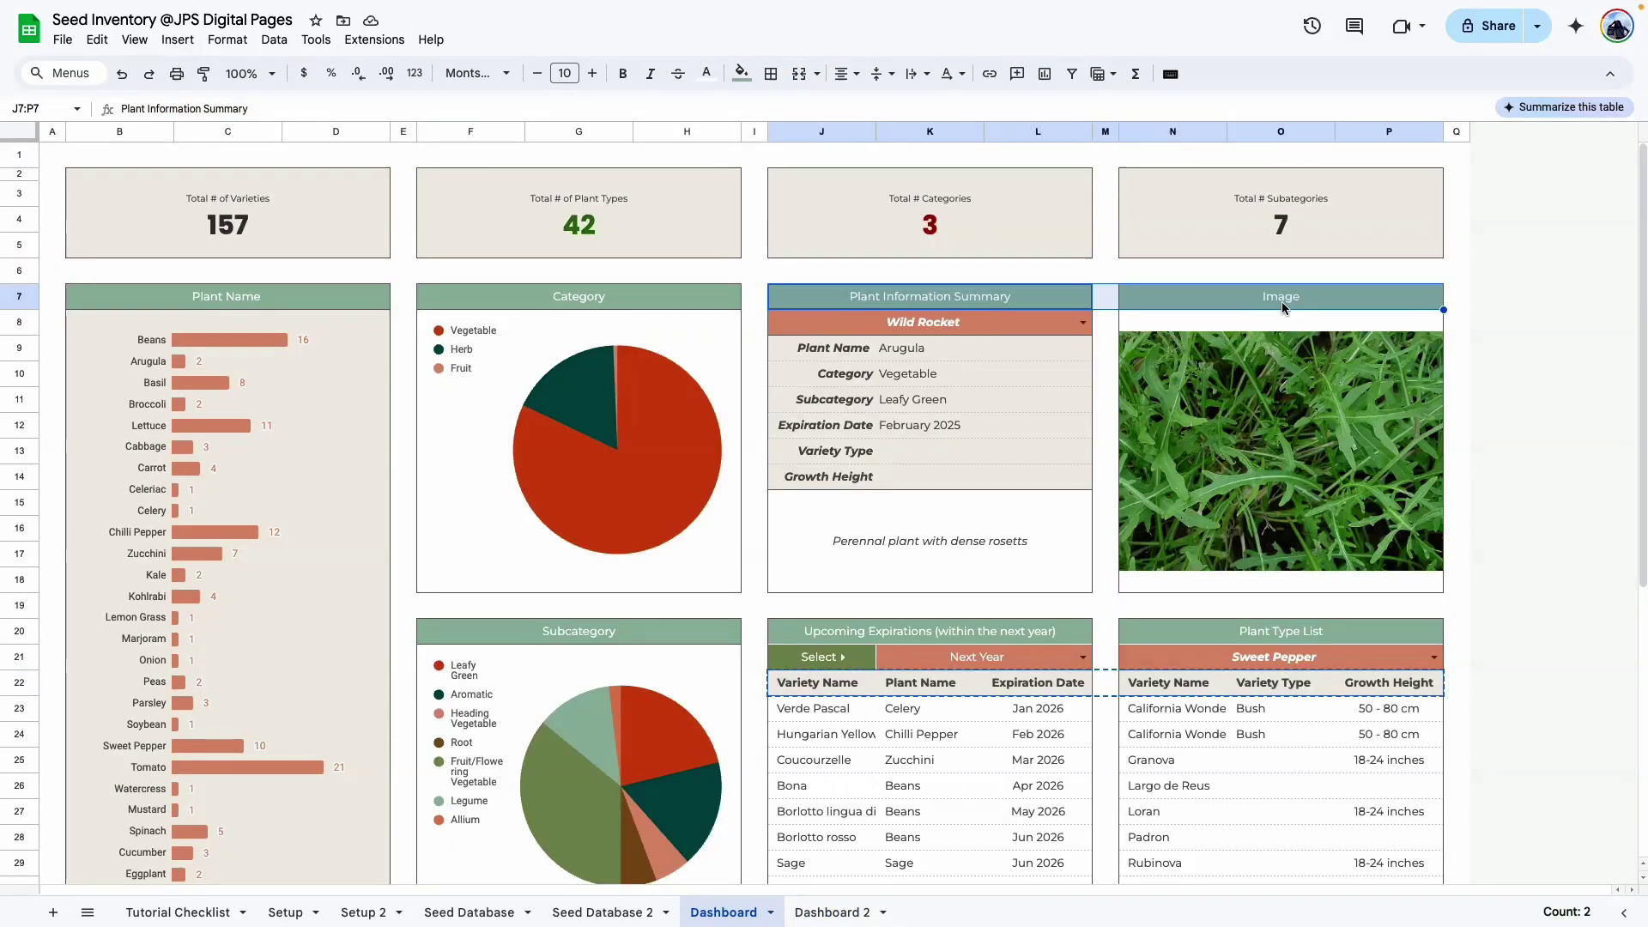
pyautogui.click(833, 912)
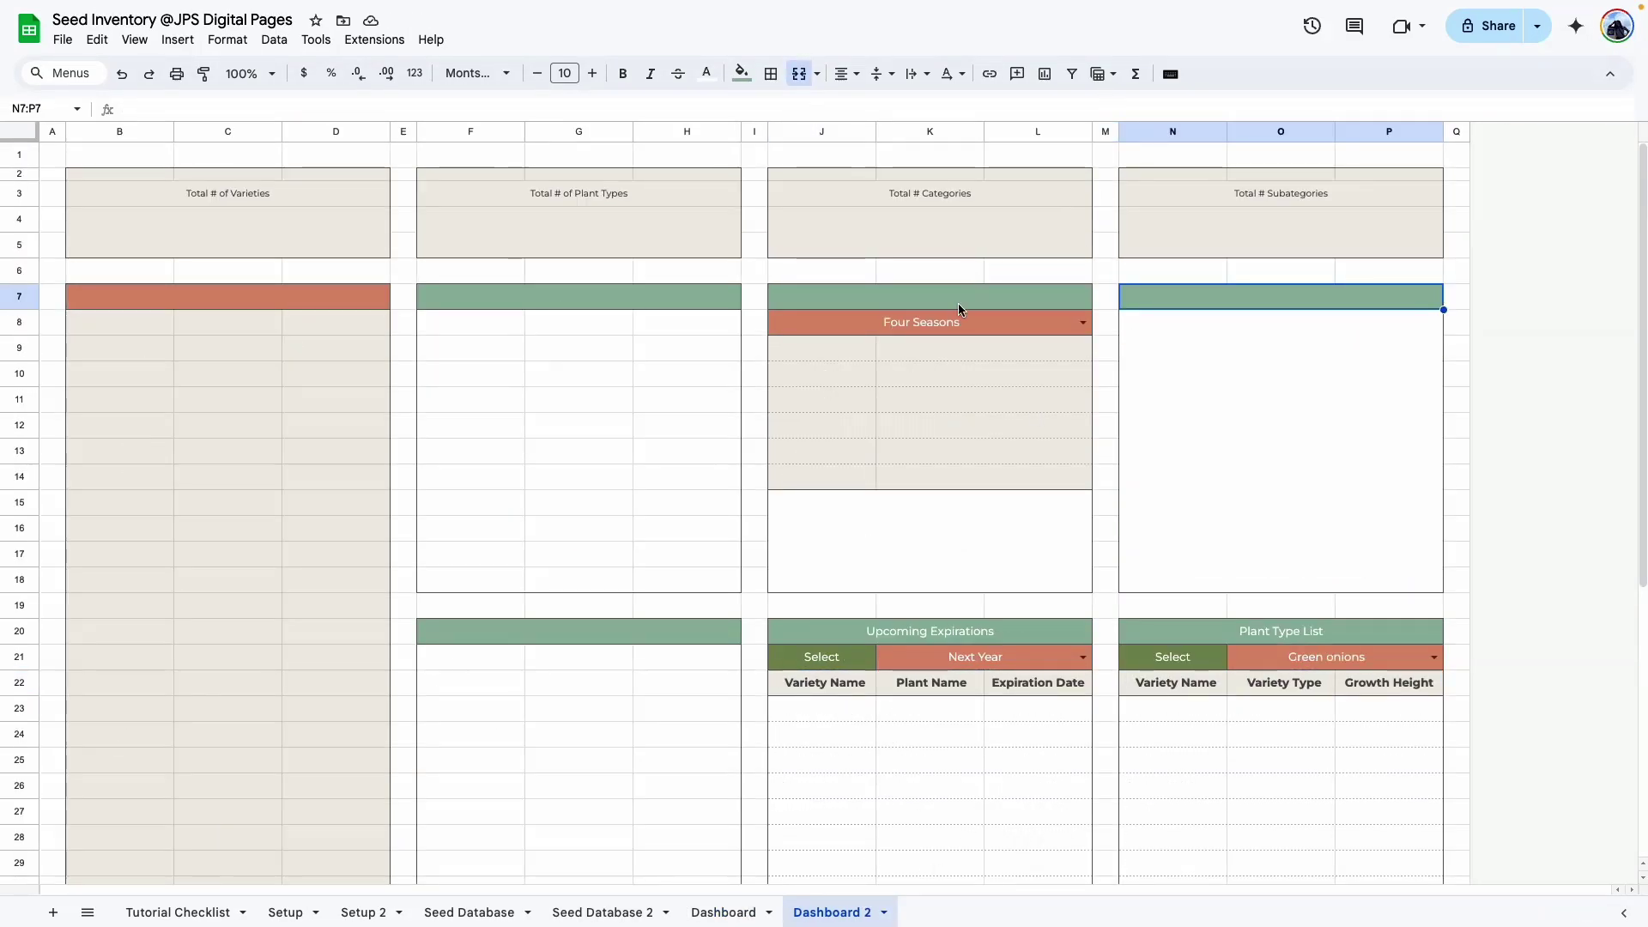
pyautogui.rightClick(958, 302)
pyautogui.moveTo(1185, 359)
pyautogui.click(1301, 359)
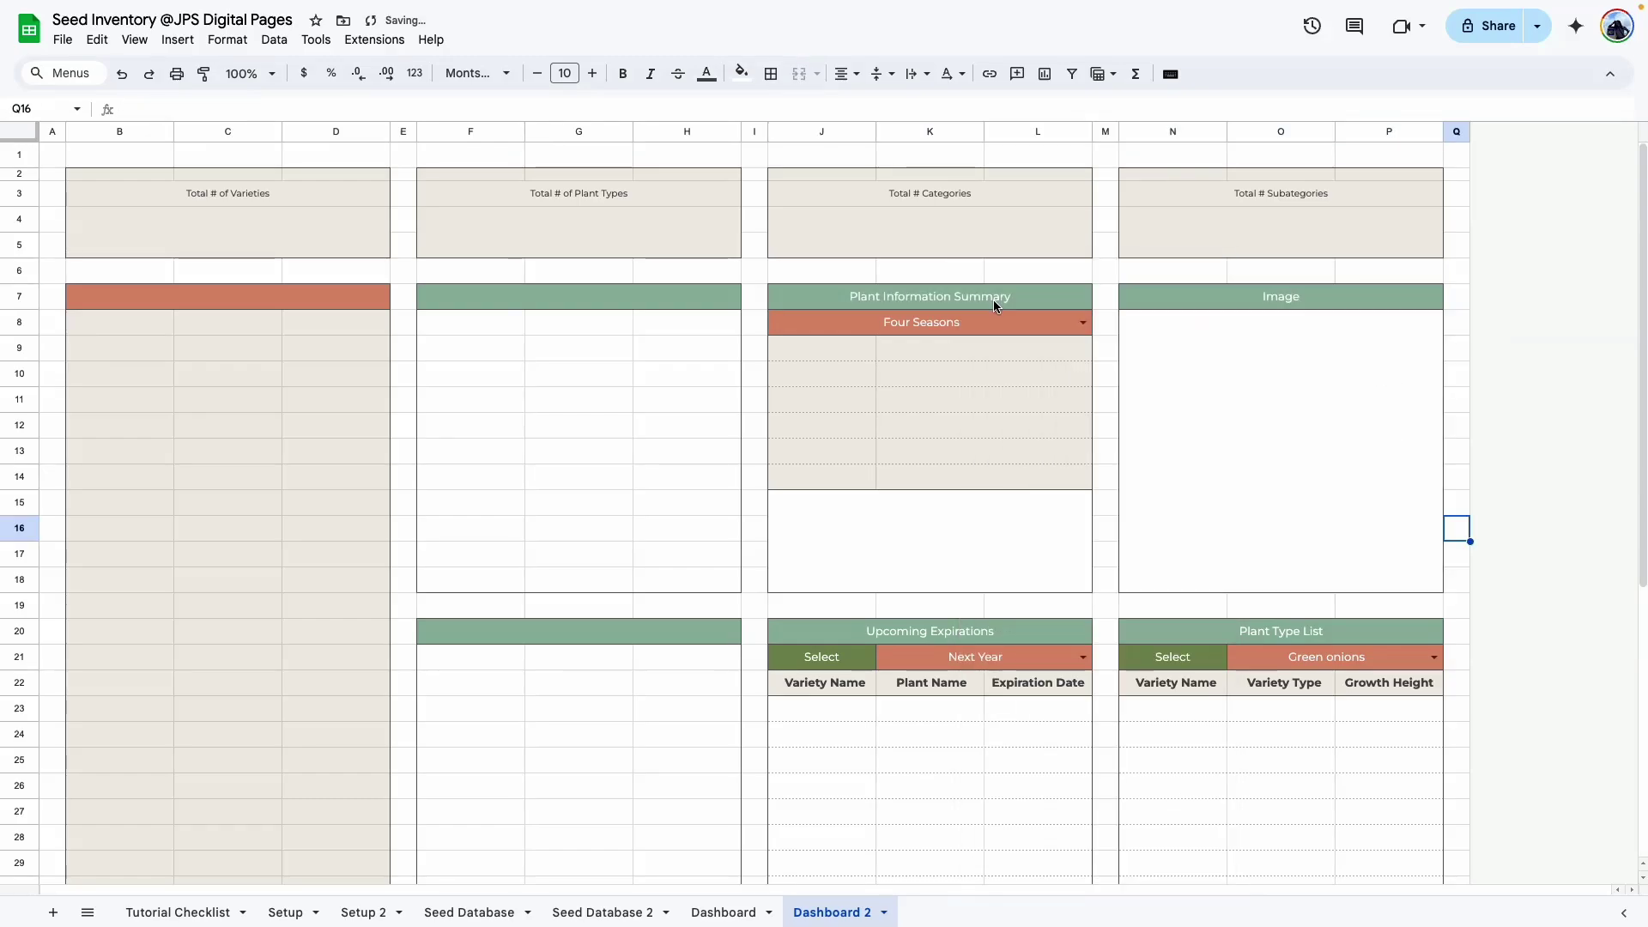
# Review the section headers in rows 7, 20 and 33 of Dashboard 2, then compare them with the Dashboard sheet.
pyautogui.click(994, 302)
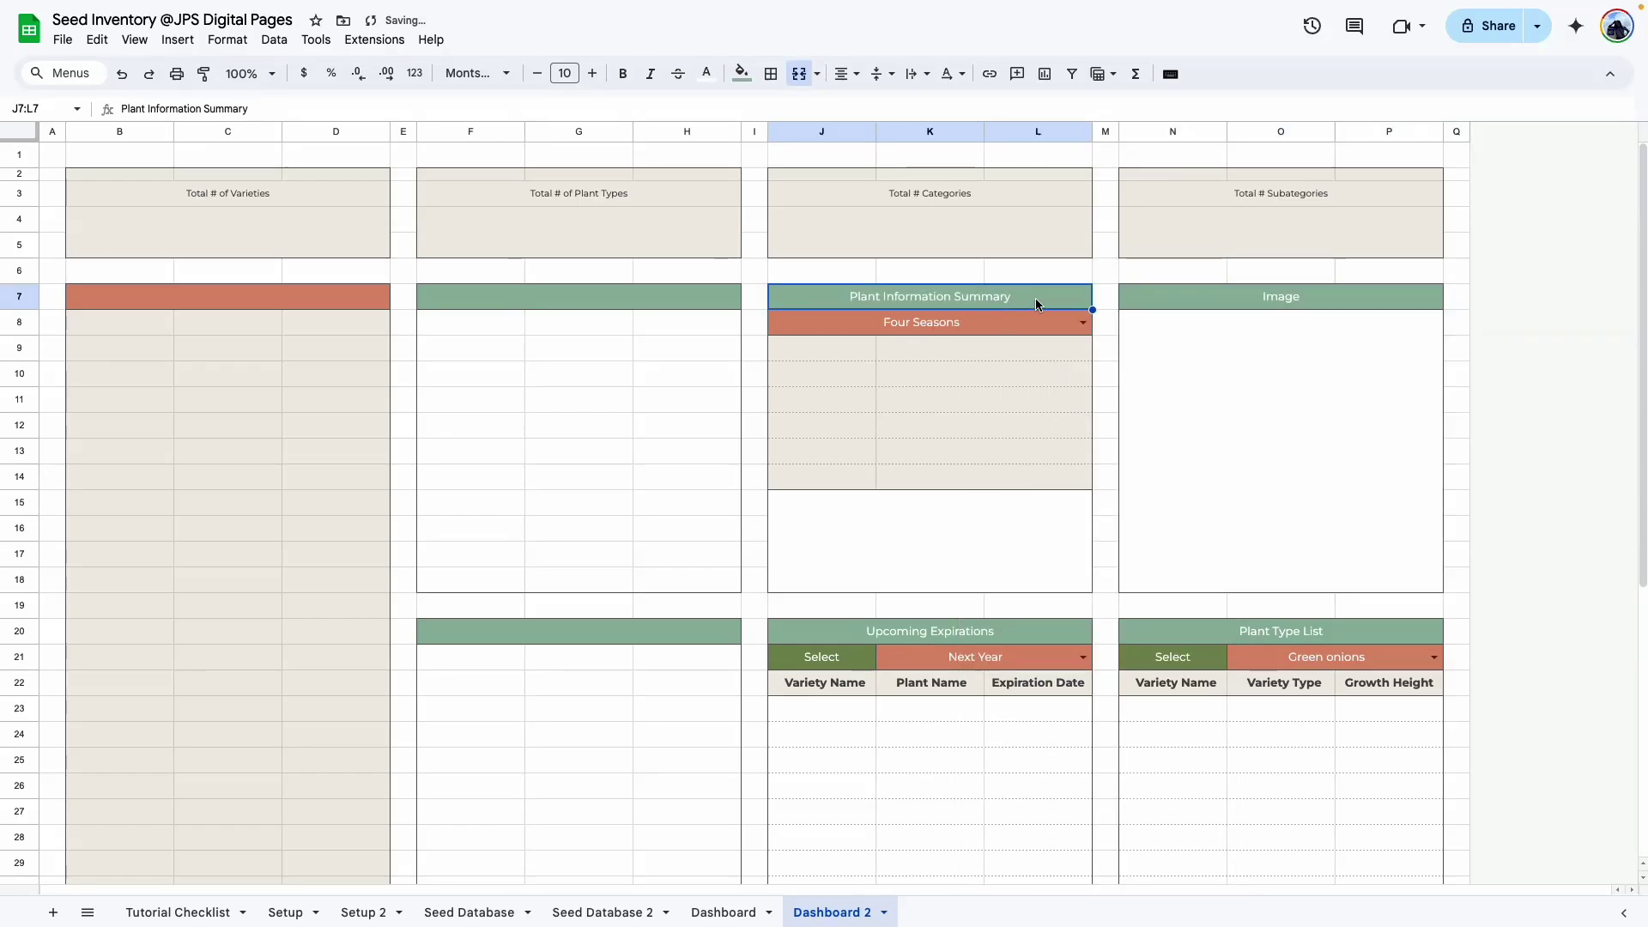
pyautogui.click(1300, 301)
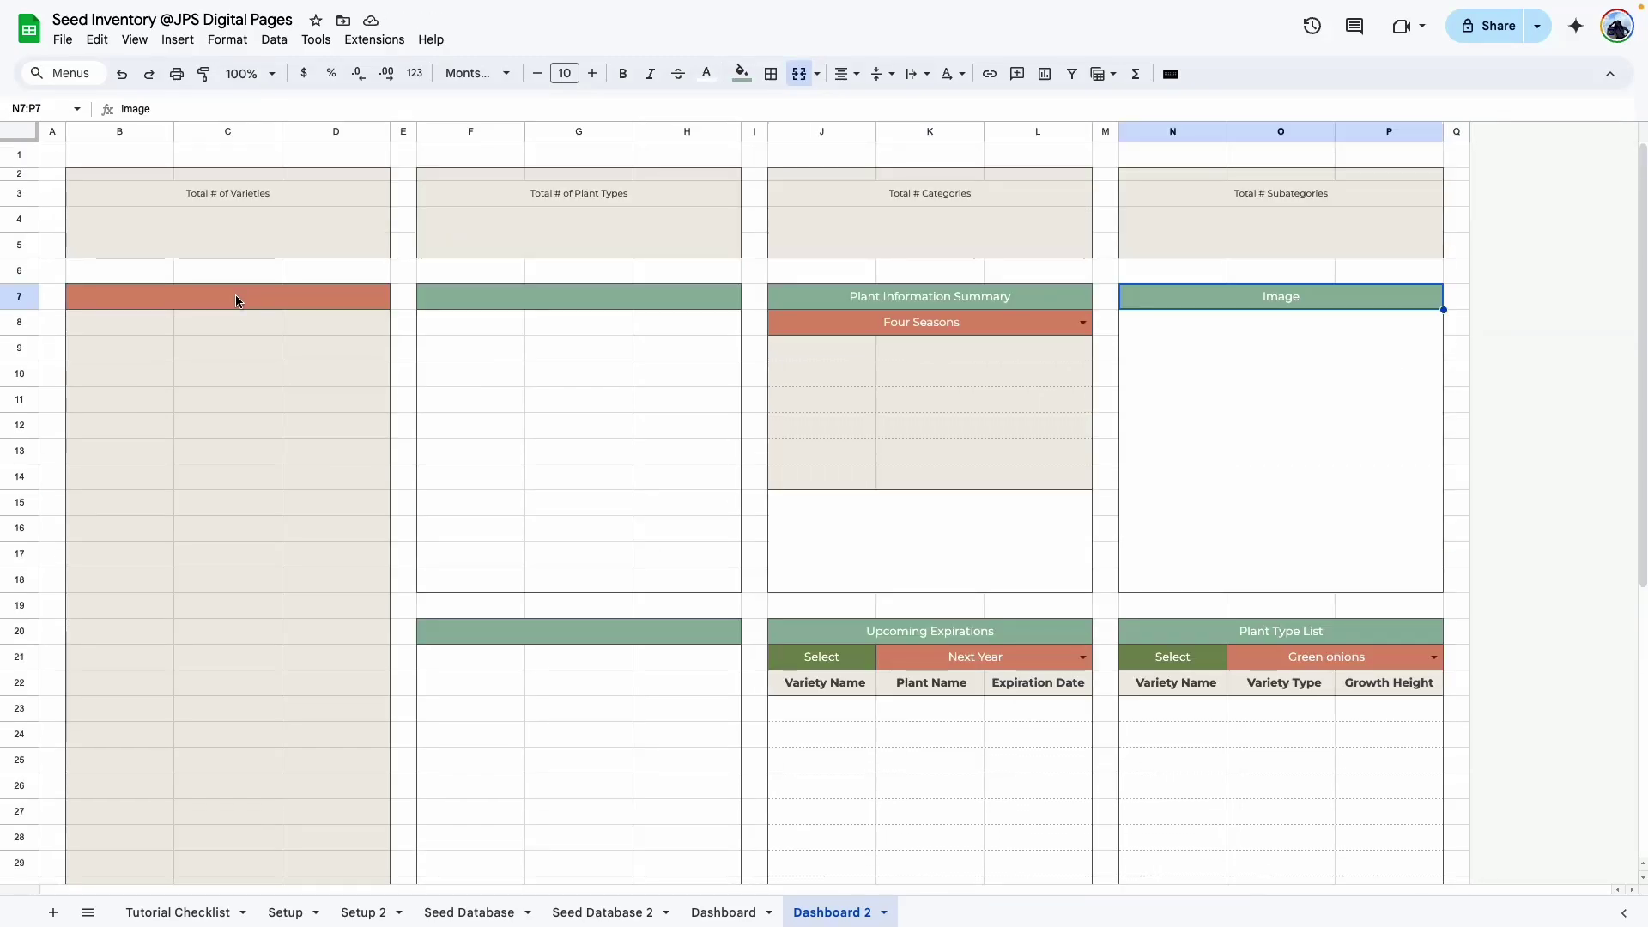
pyautogui.click(236, 295)
pyautogui.click(589, 299)
pyautogui.click(574, 620)
pyautogui.scroll(-5, 573, 623)
pyautogui.click(541, 678)
pyautogui.click(536, 517)
pyautogui.scroll(6, 347, 420)
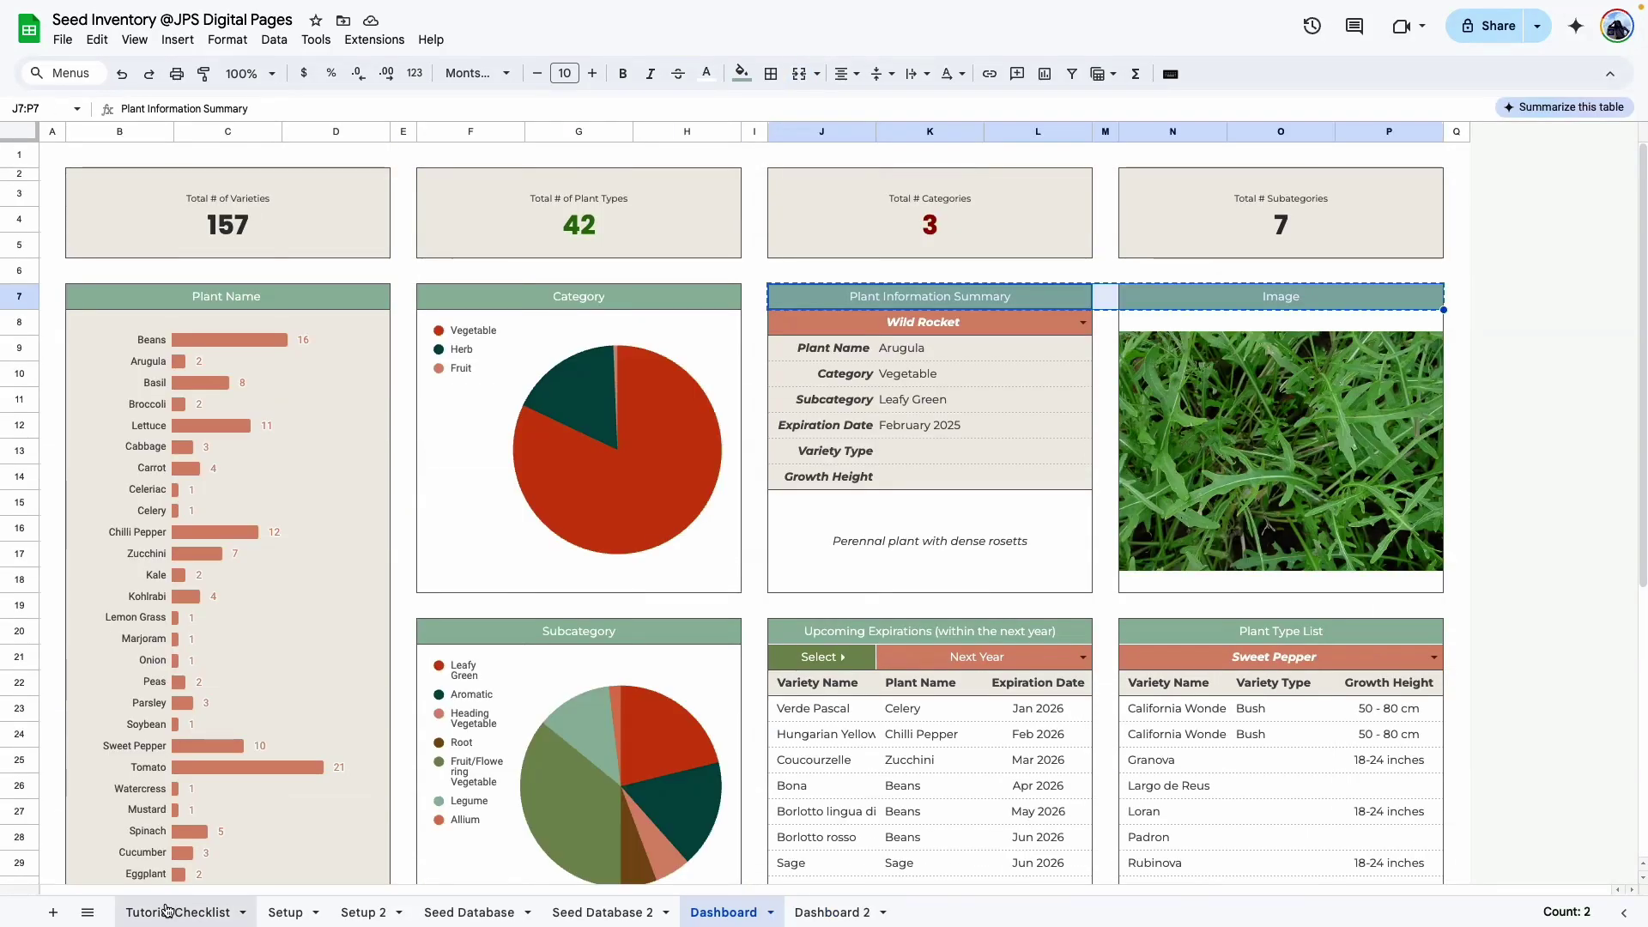
# Tick off "Dashboard structure" on the Tutorial Checklist sheet and select the "Add dashboard formulas" item.
pyautogui.click(163, 912)
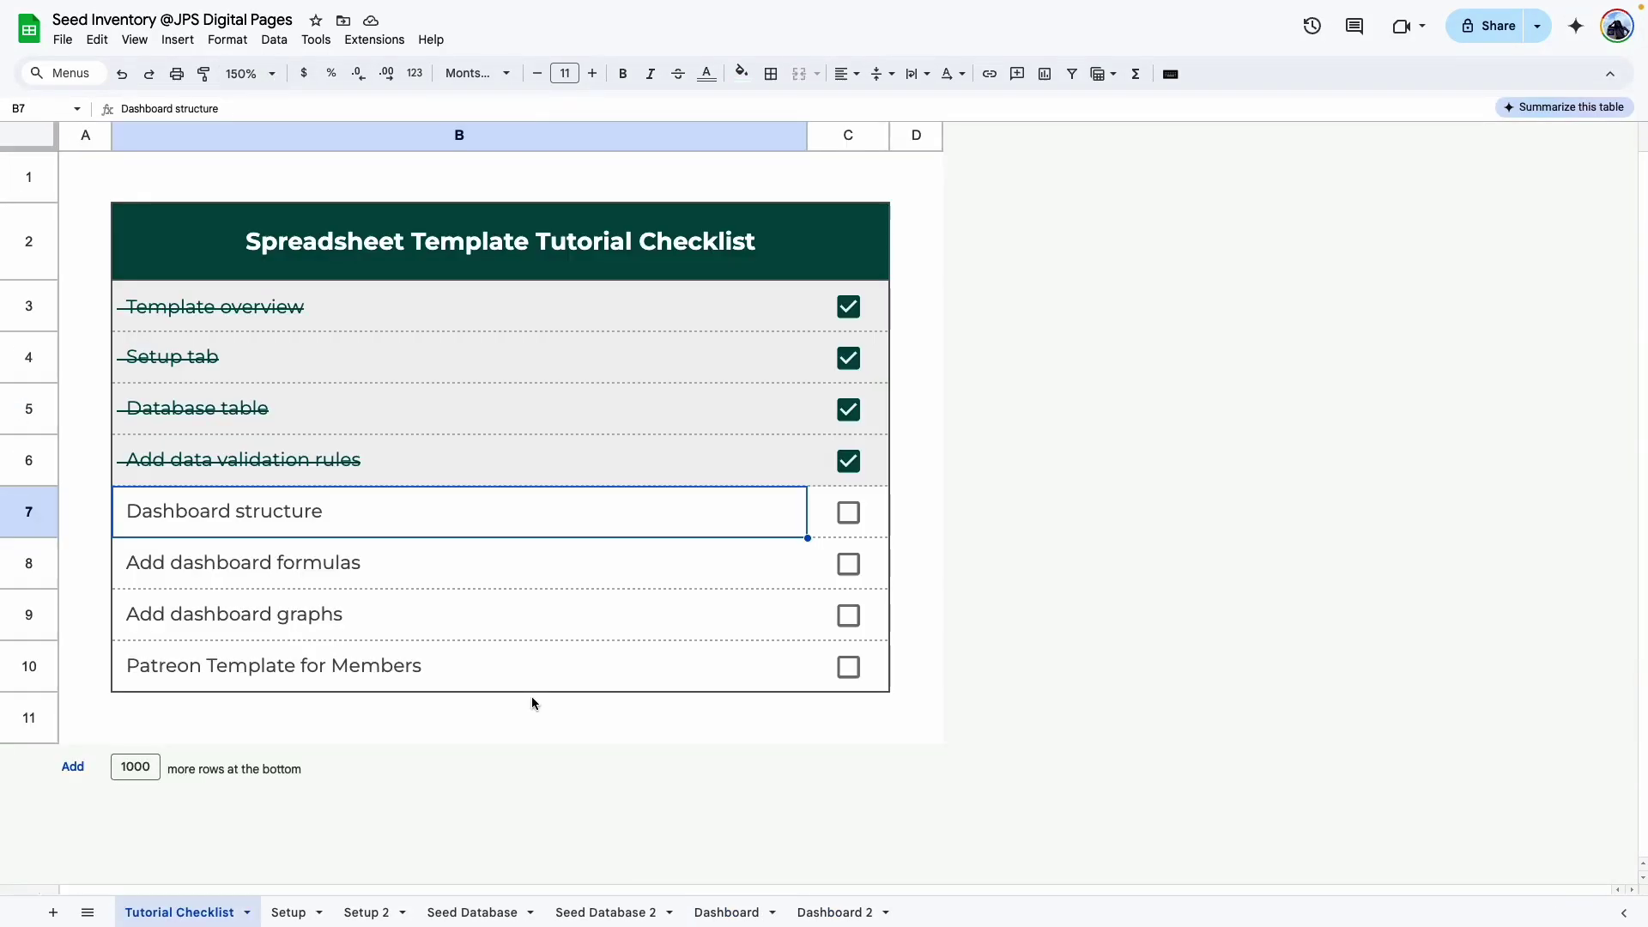
pyautogui.click(847, 516)
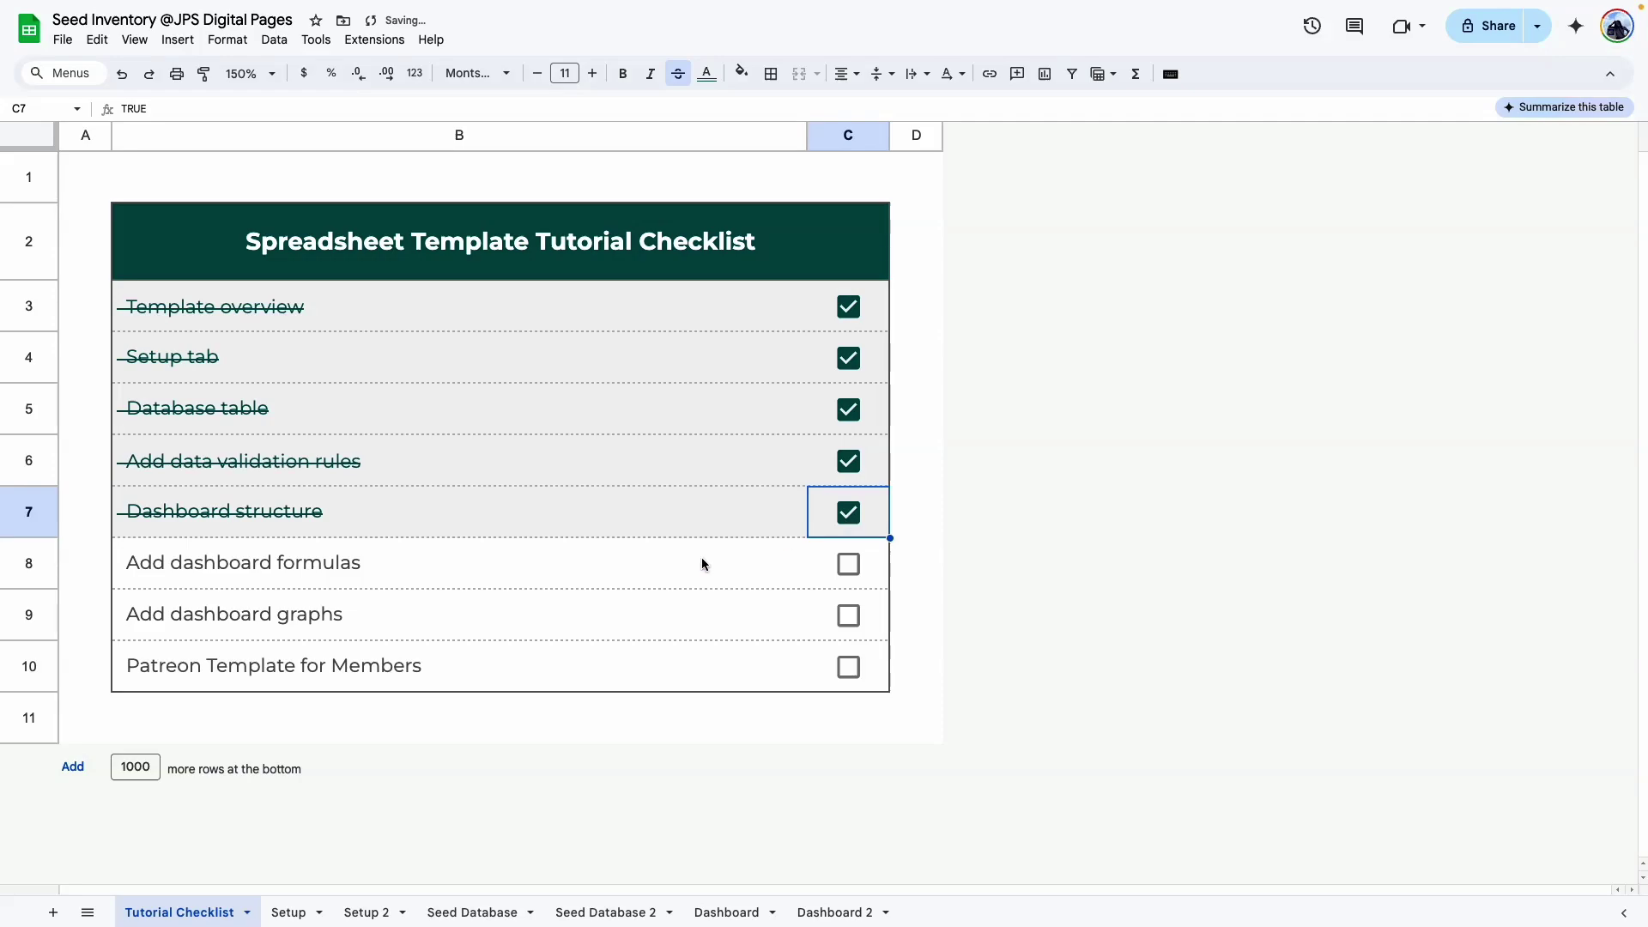
pyautogui.click(430, 578)
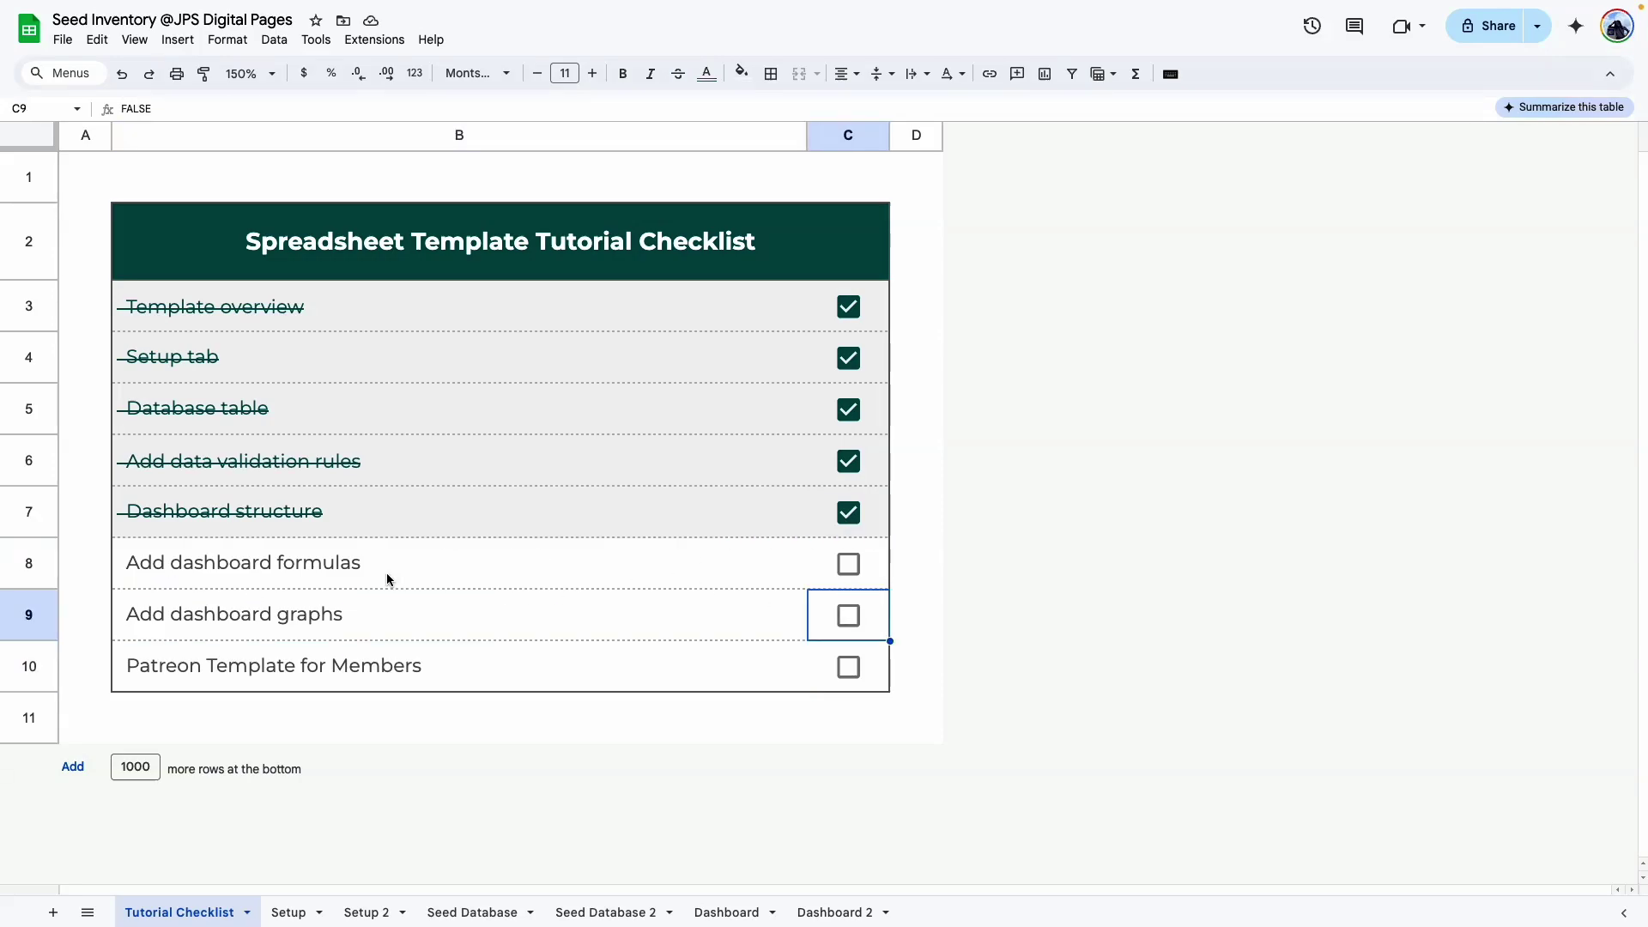
pyautogui.click(387, 577)
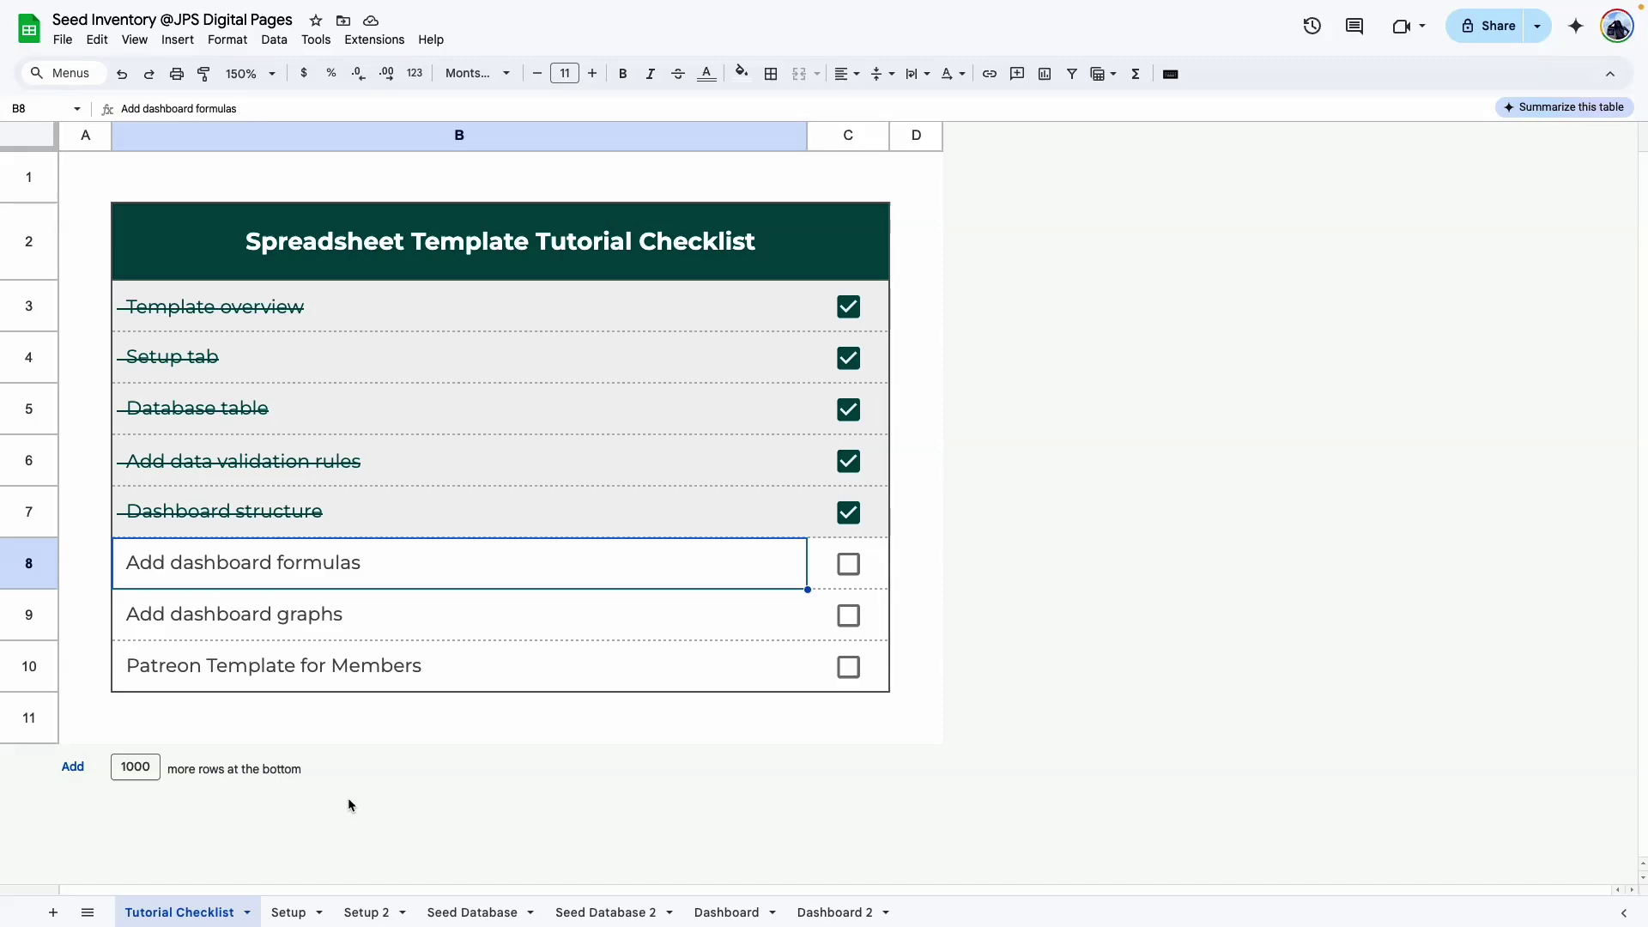
# Set the zoom on Dashboard 2 to 100% and look over the empty total cells in rows 4 and 5.
pyautogui.click(833, 911)
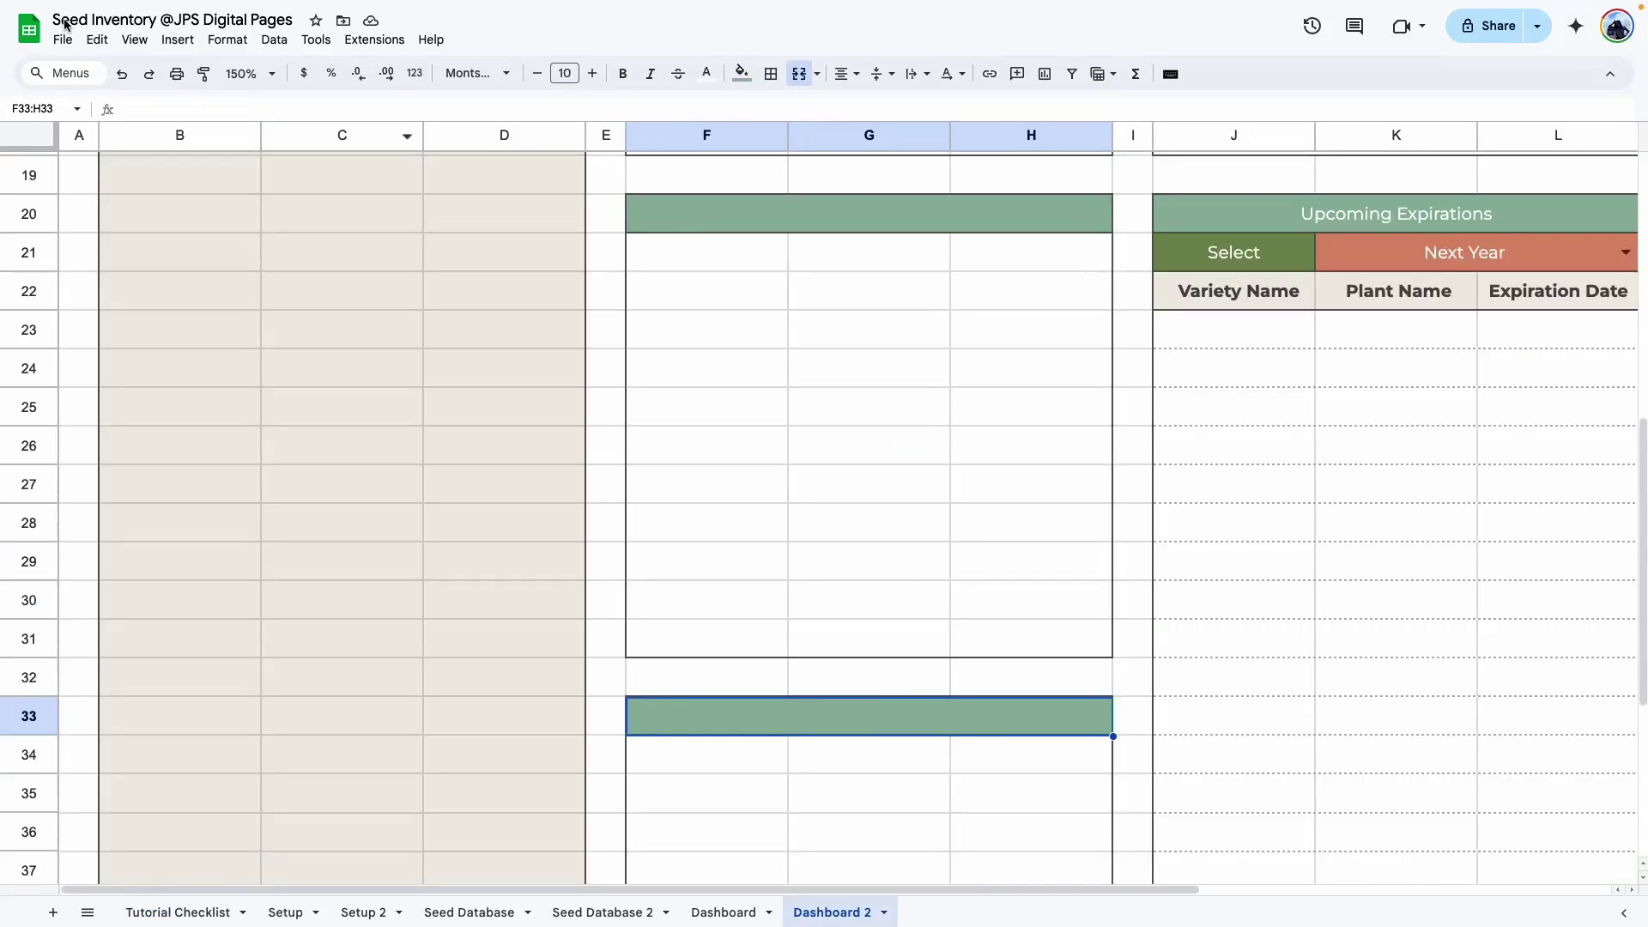
pyautogui.click(273, 78)
pyautogui.click(245, 195)
pyautogui.click(244, 230)
pyautogui.click(464, 215)
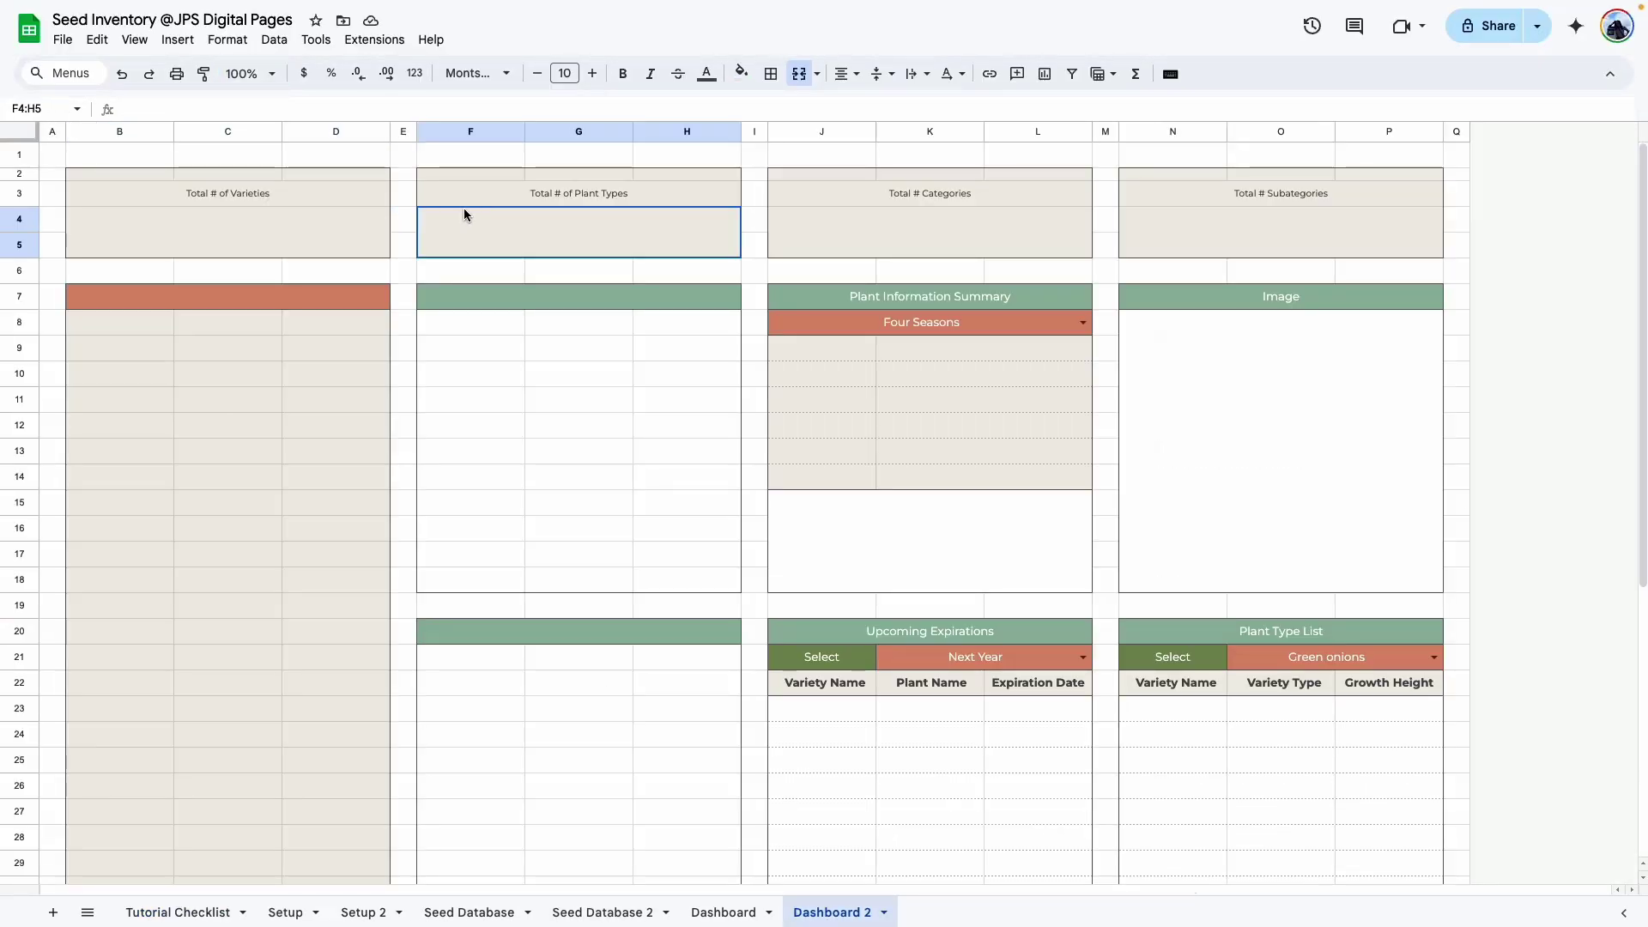
pyautogui.click(976, 222)
pyautogui.click(1193, 230)
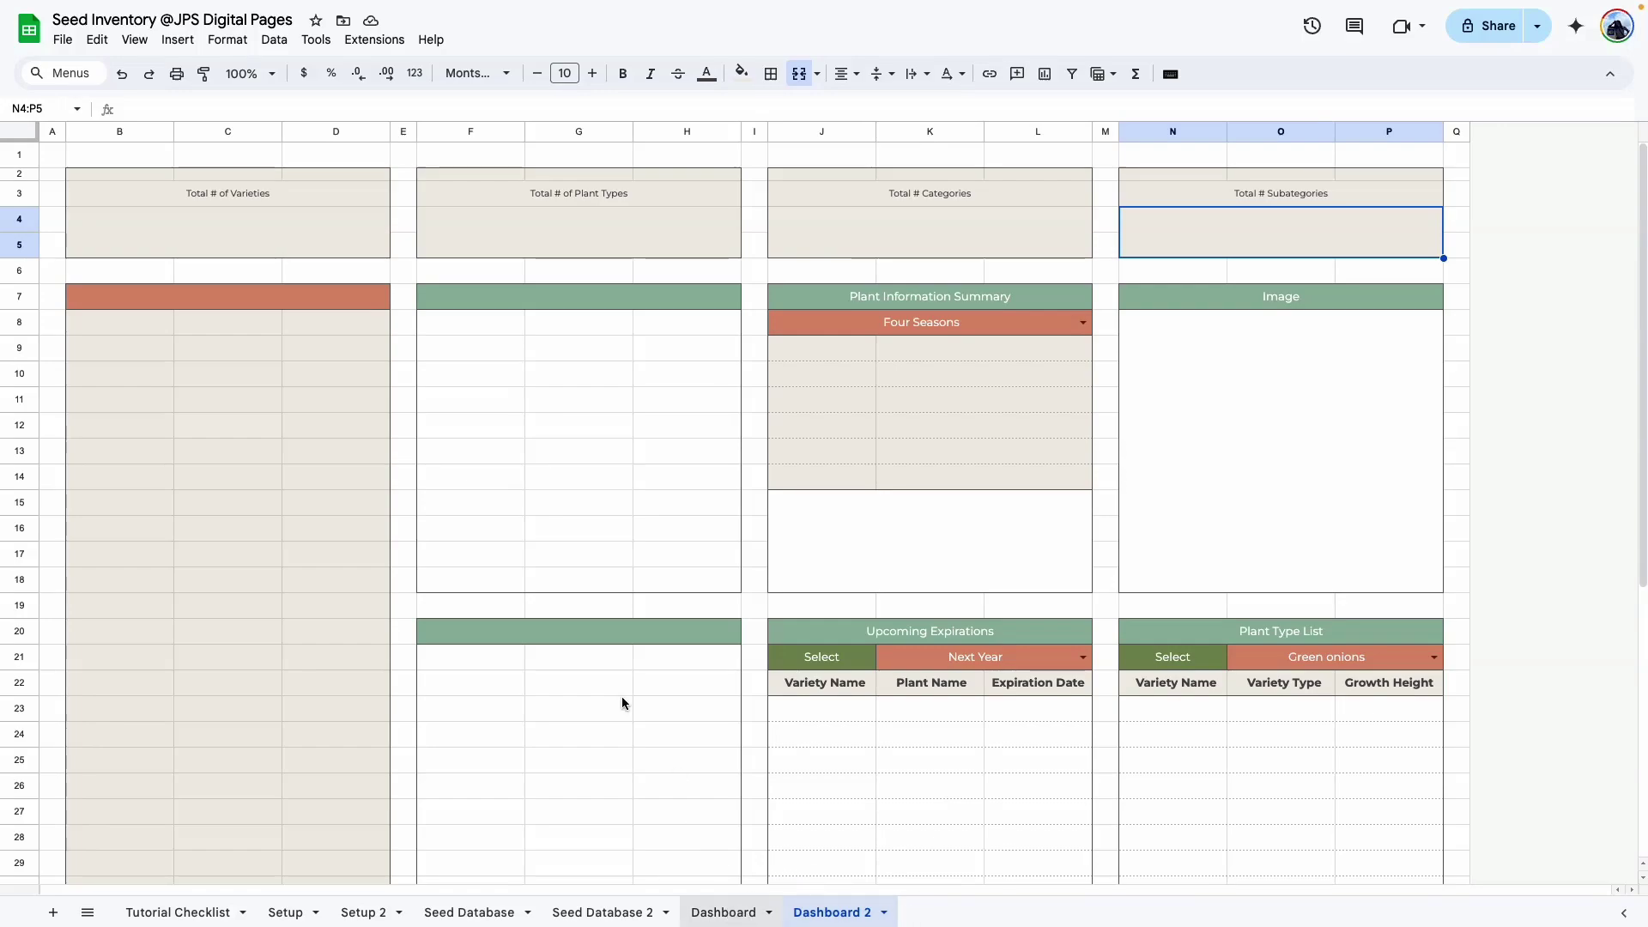
# Copy the COUNTA formula from the Total # of Varieties cell on the Dashboard sheet.
pyautogui.click(723, 912)
pyautogui.click(279, 229)
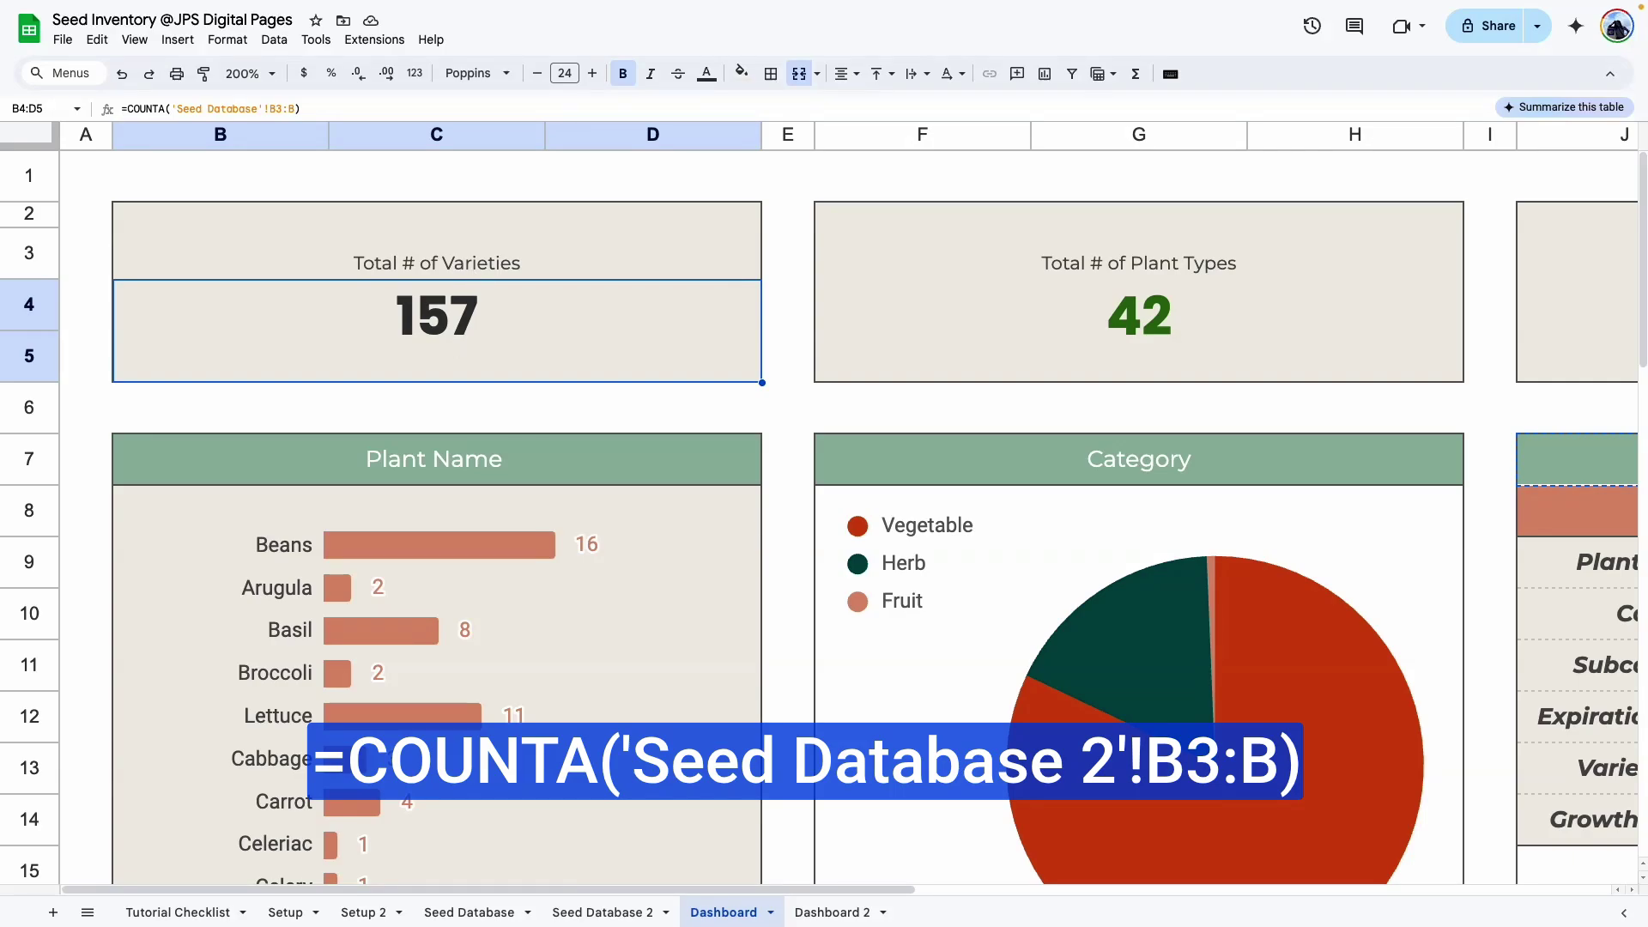
pyautogui.doubleClick(452, 338)
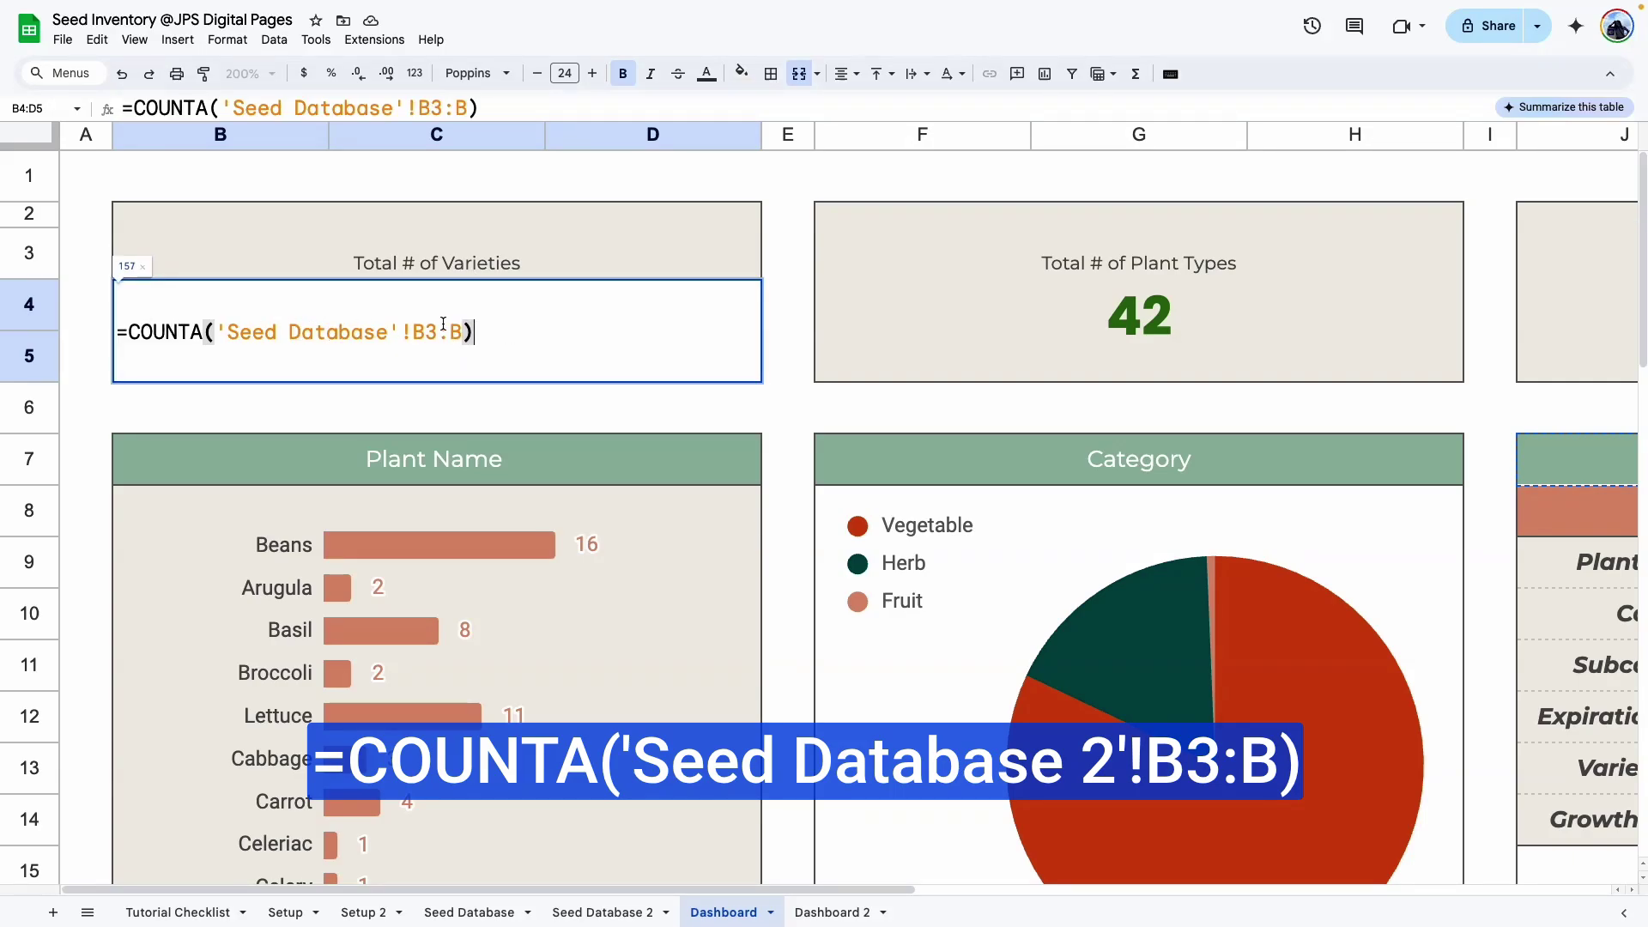
pyautogui.moveTo(418, 330); pyautogui.dragTo(458, 328)
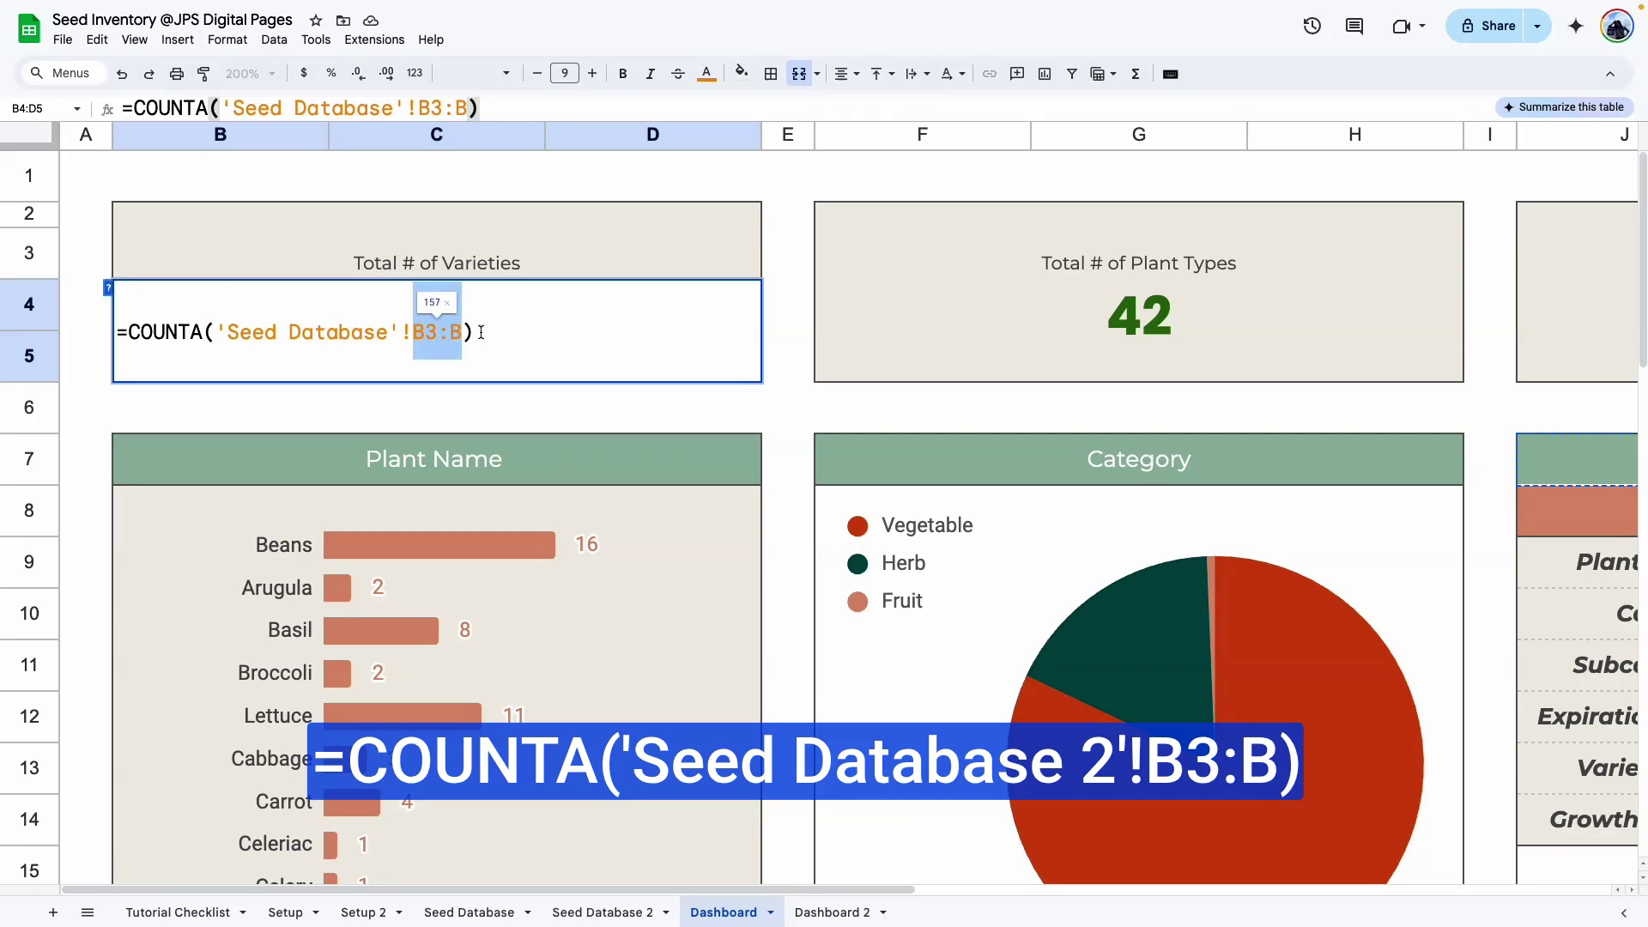
pyautogui.moveTo(481, 333); pyautogui.dragTo(116, 338)
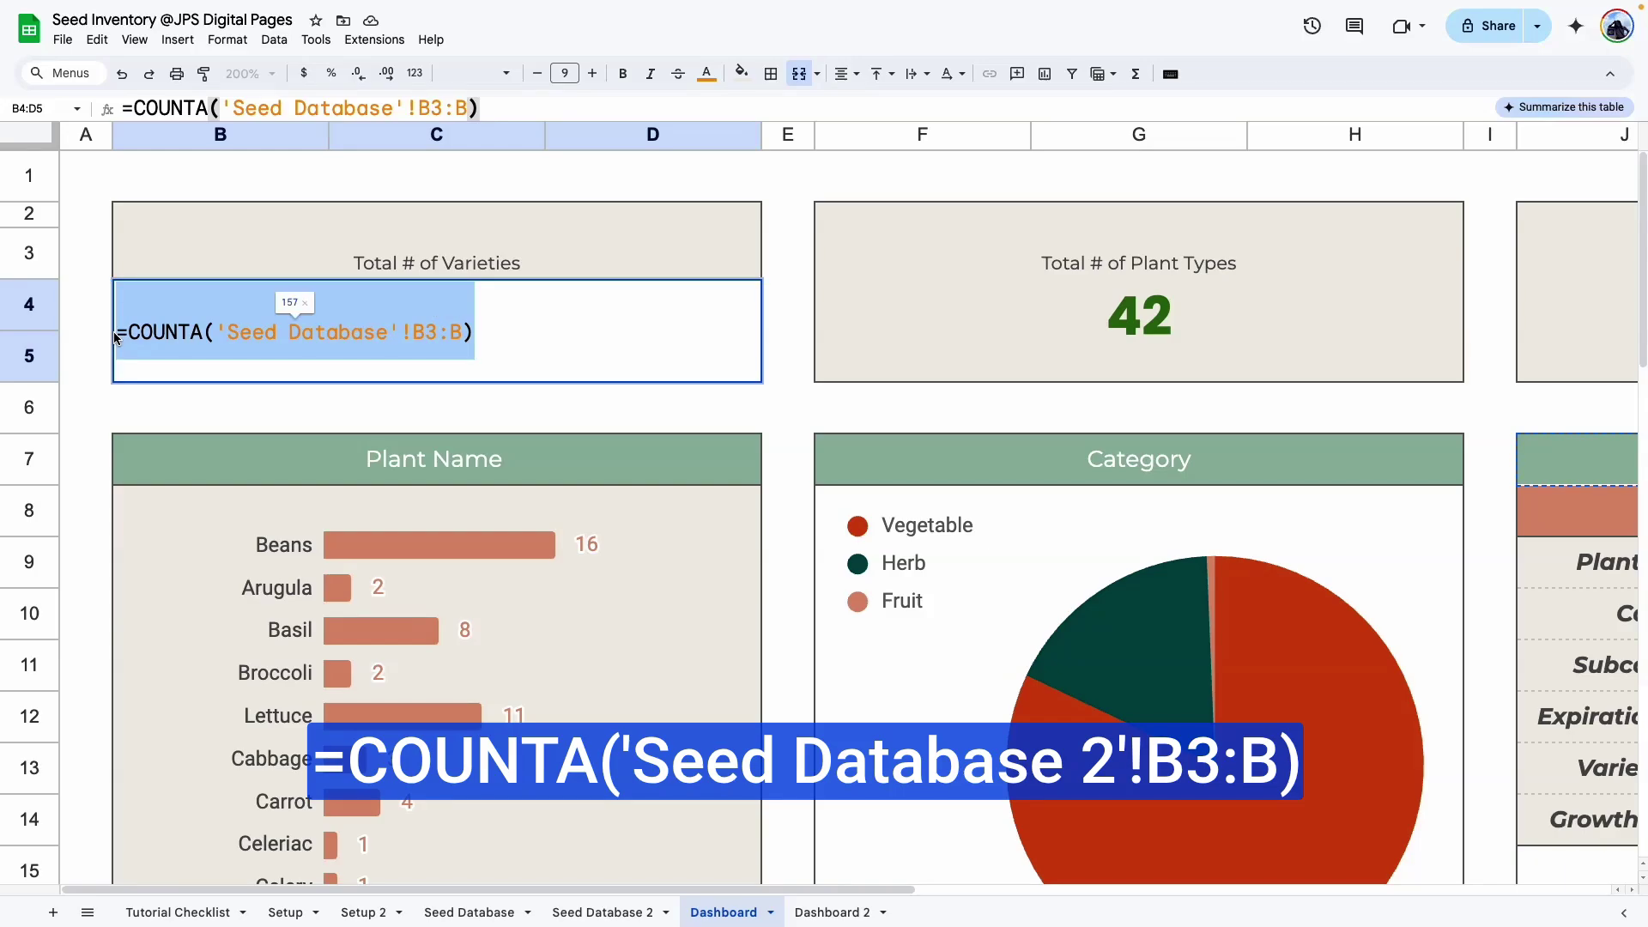
# Enter =COUNTA('Seed Database 2'!B3:B) in B4:D5 on Dashboard 2, adapting the copied formula to the Seed Database 2 sheet.
pyautogui.doubleClick(335, 322)
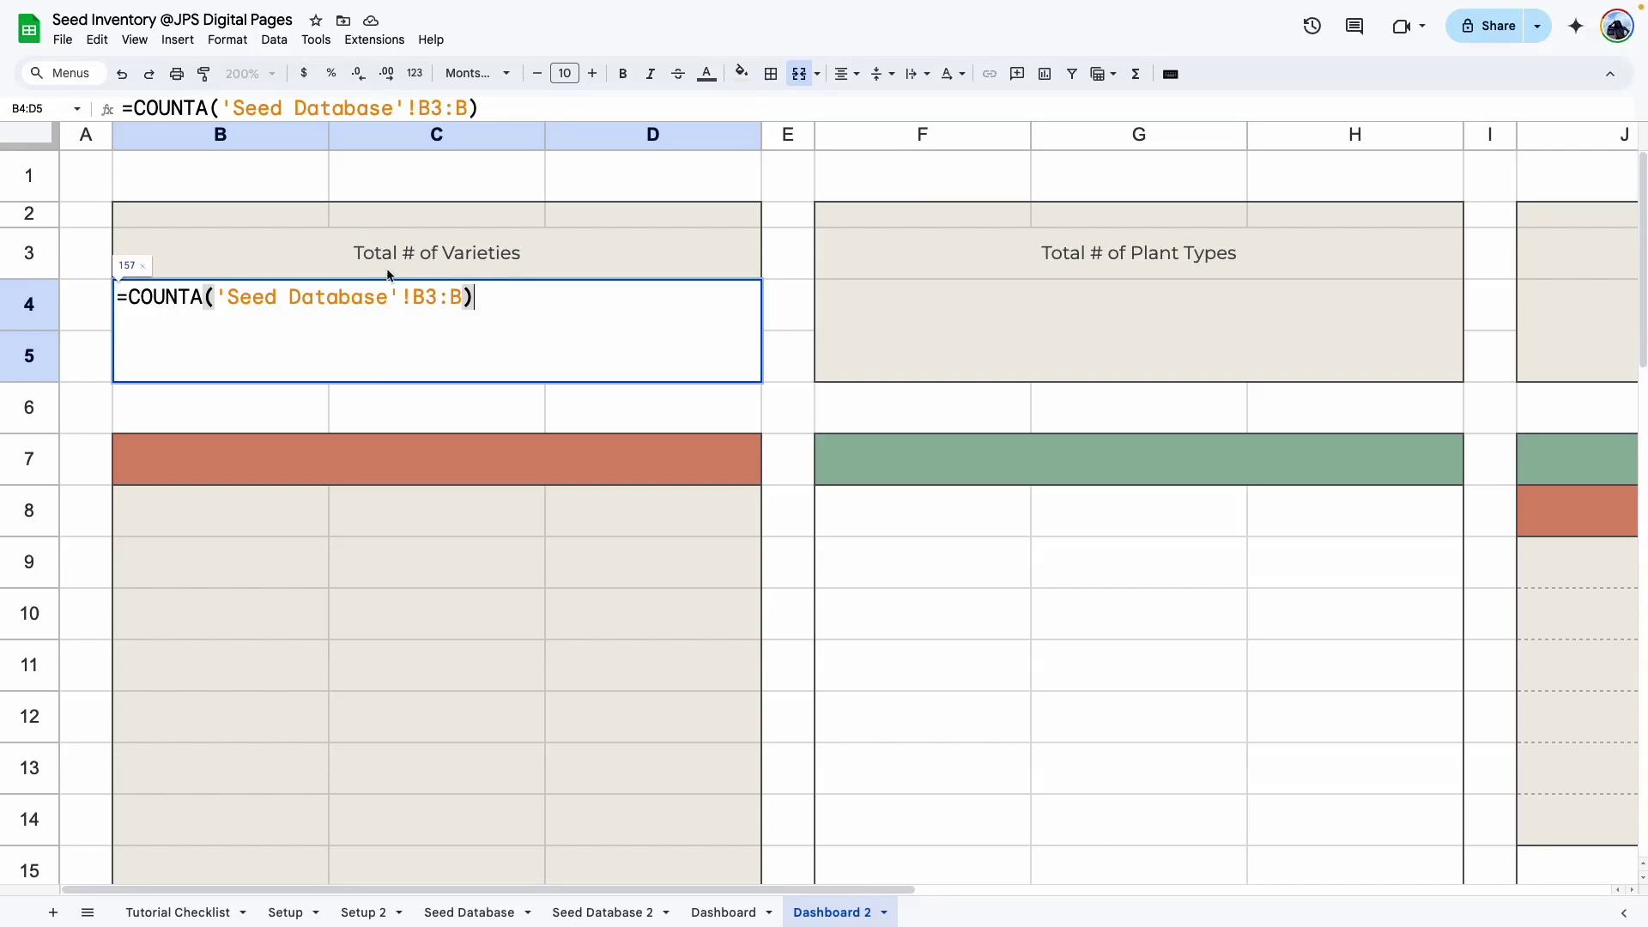
pyautogui.click(386, 297)
pyautogui.write('2')
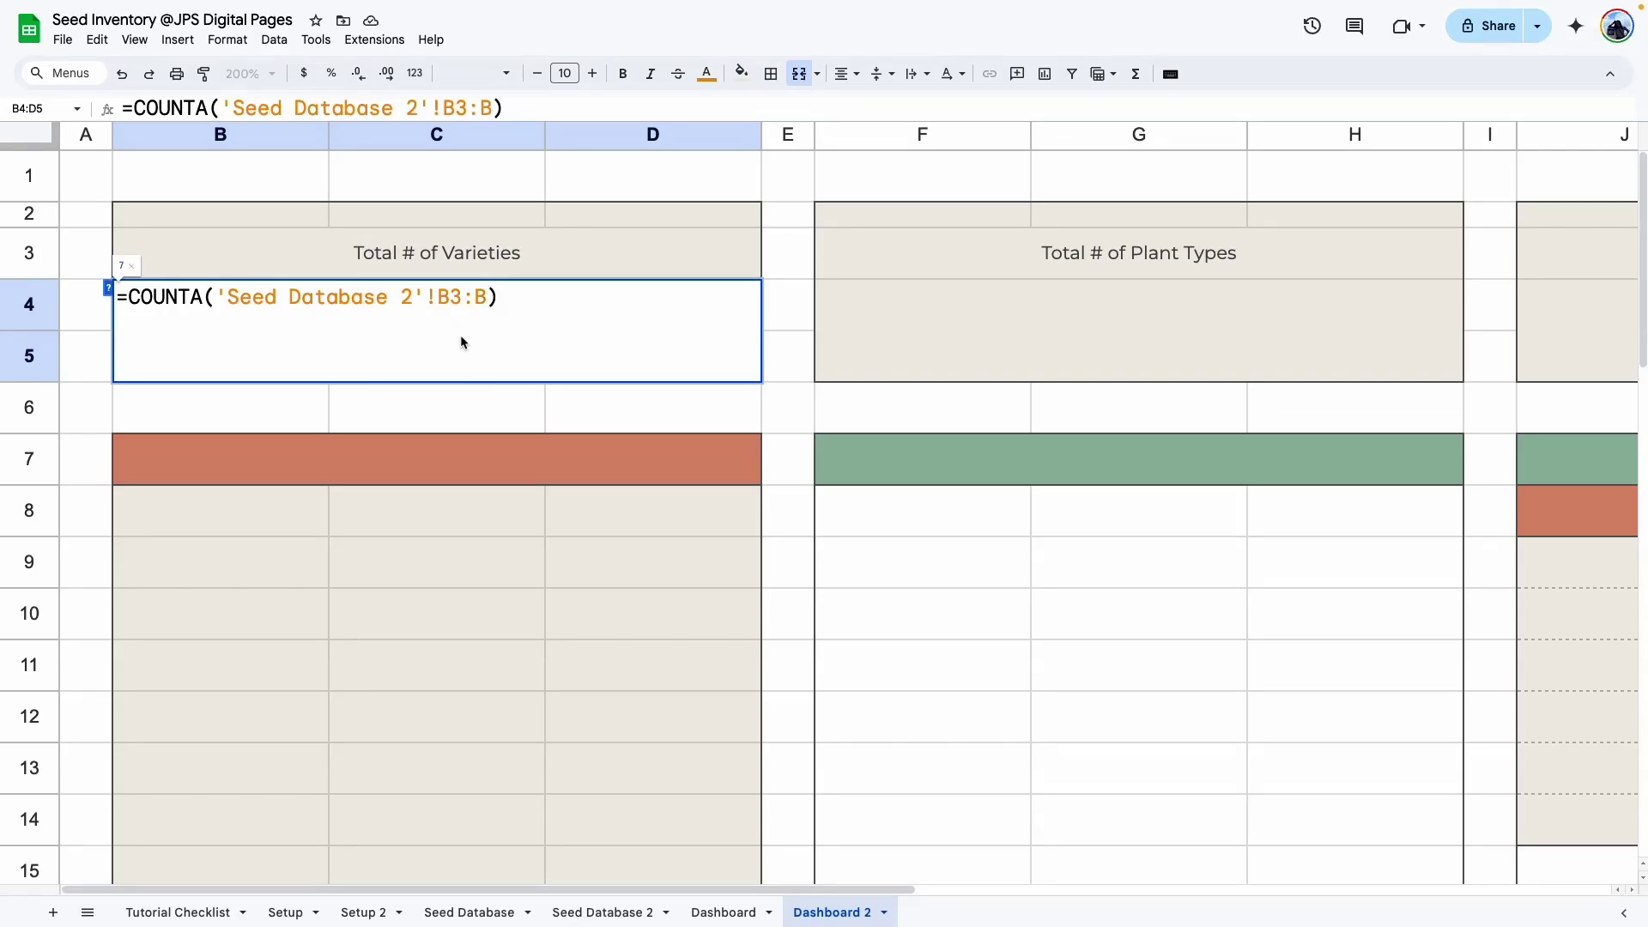
pyautogui.press('Return')
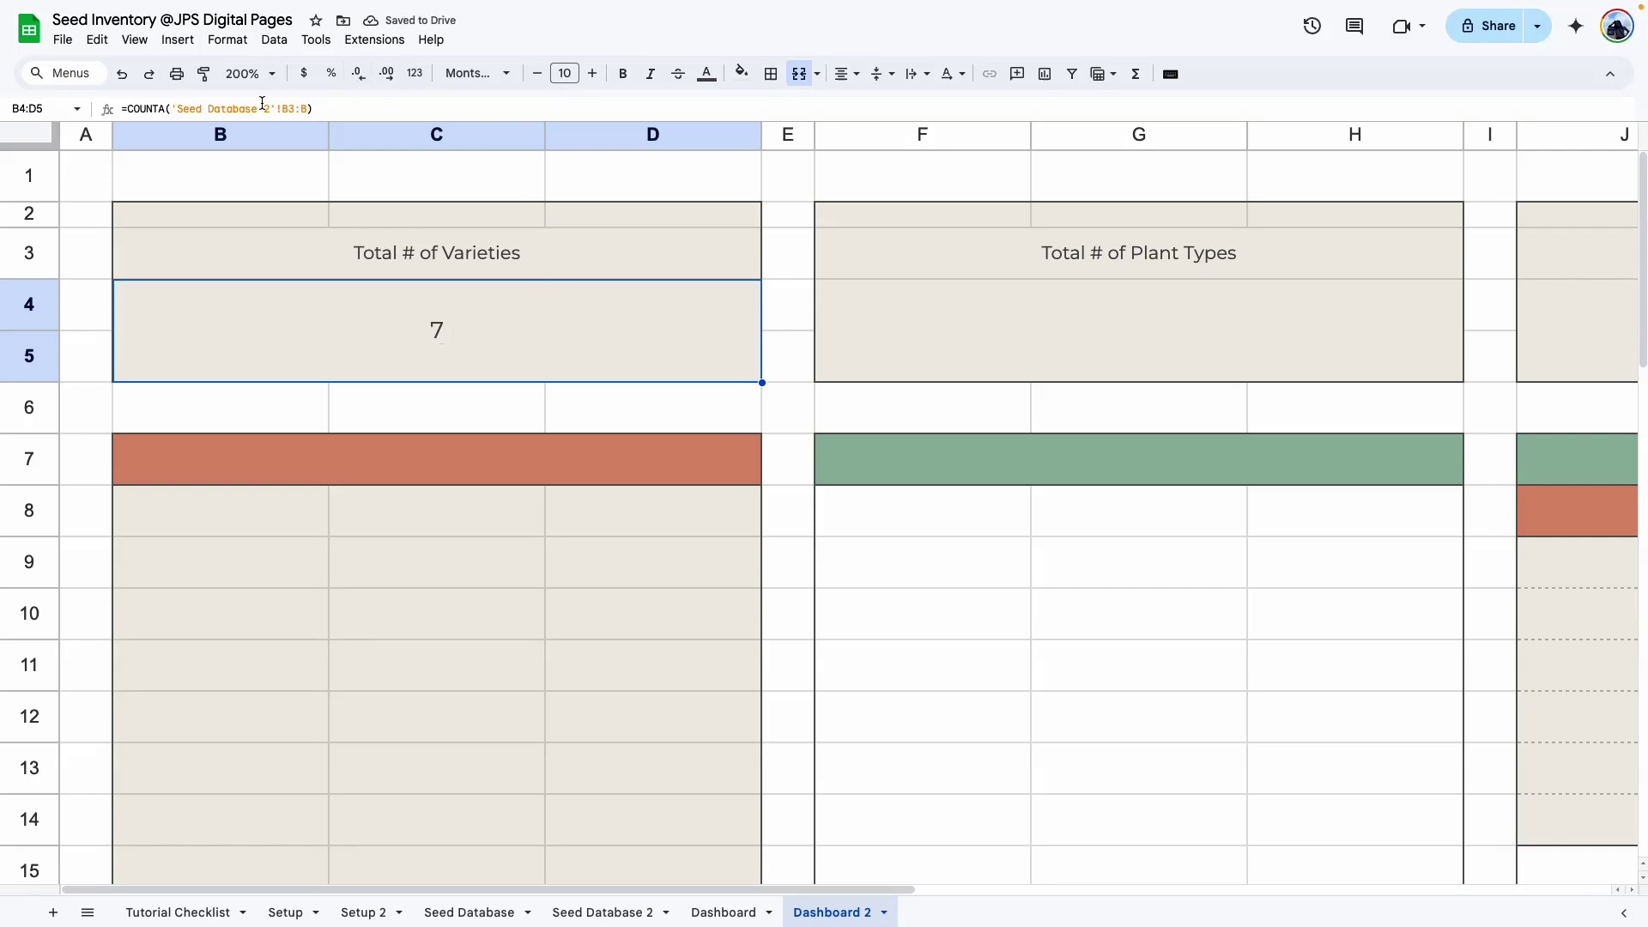
# Set the font size of rows 4 and 5 on Dashboard 2 to 24, with the sheet viewed at 100% zoom.
pyautogui.click(275, 74)
pyautogui.click(26, 224)
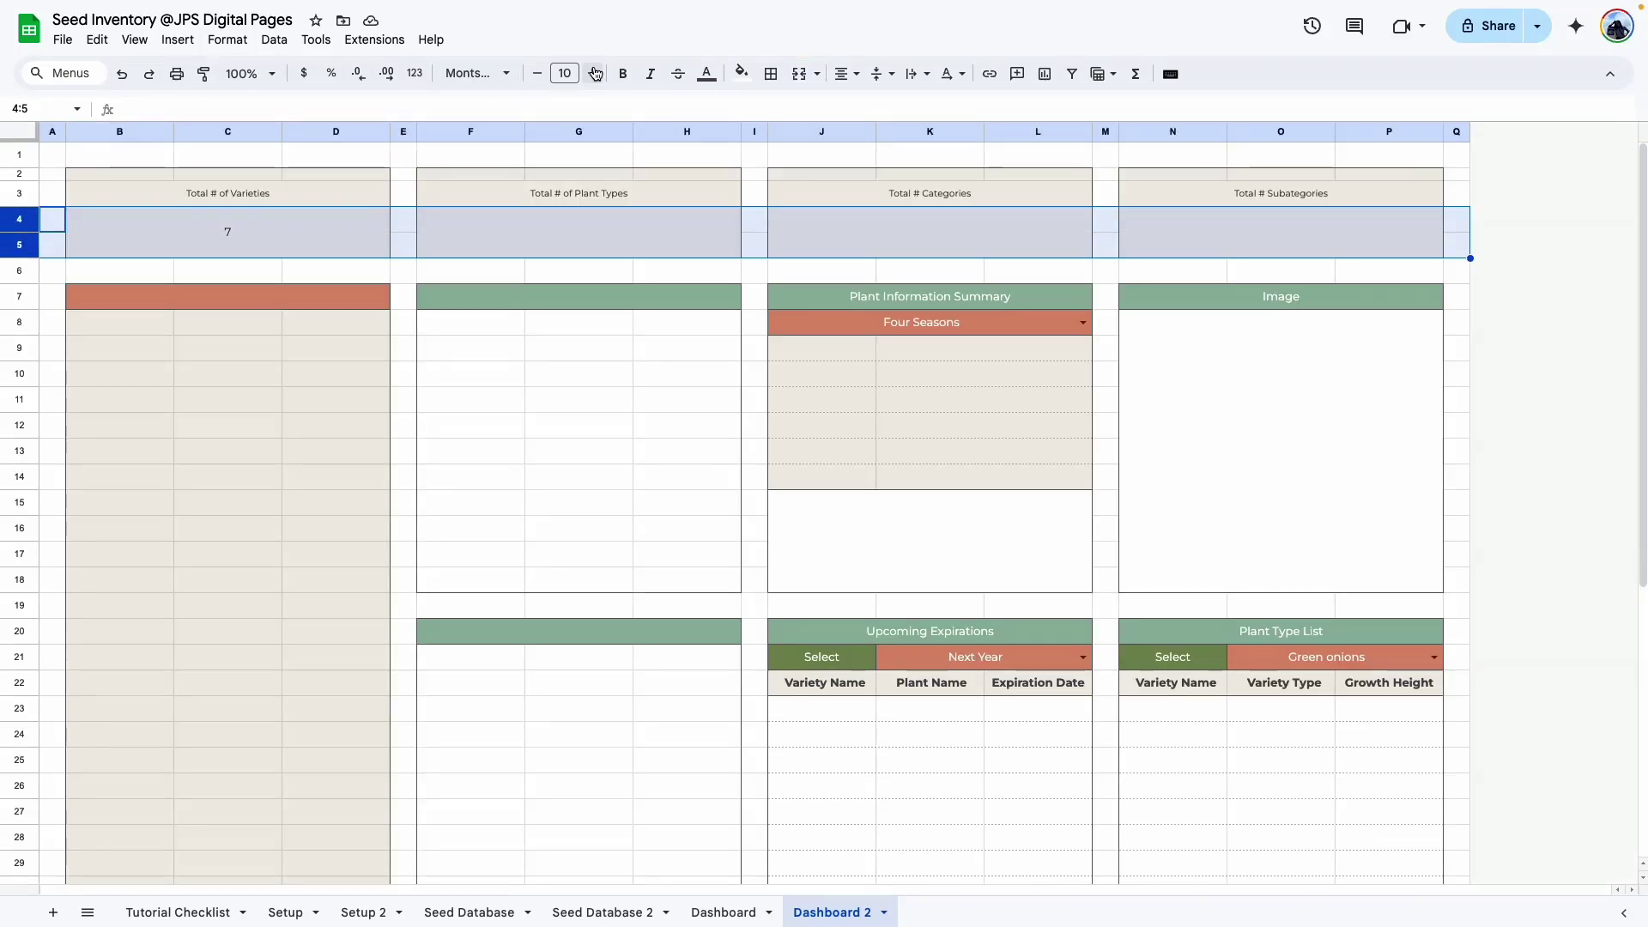
pyautogui.click(564, 73)
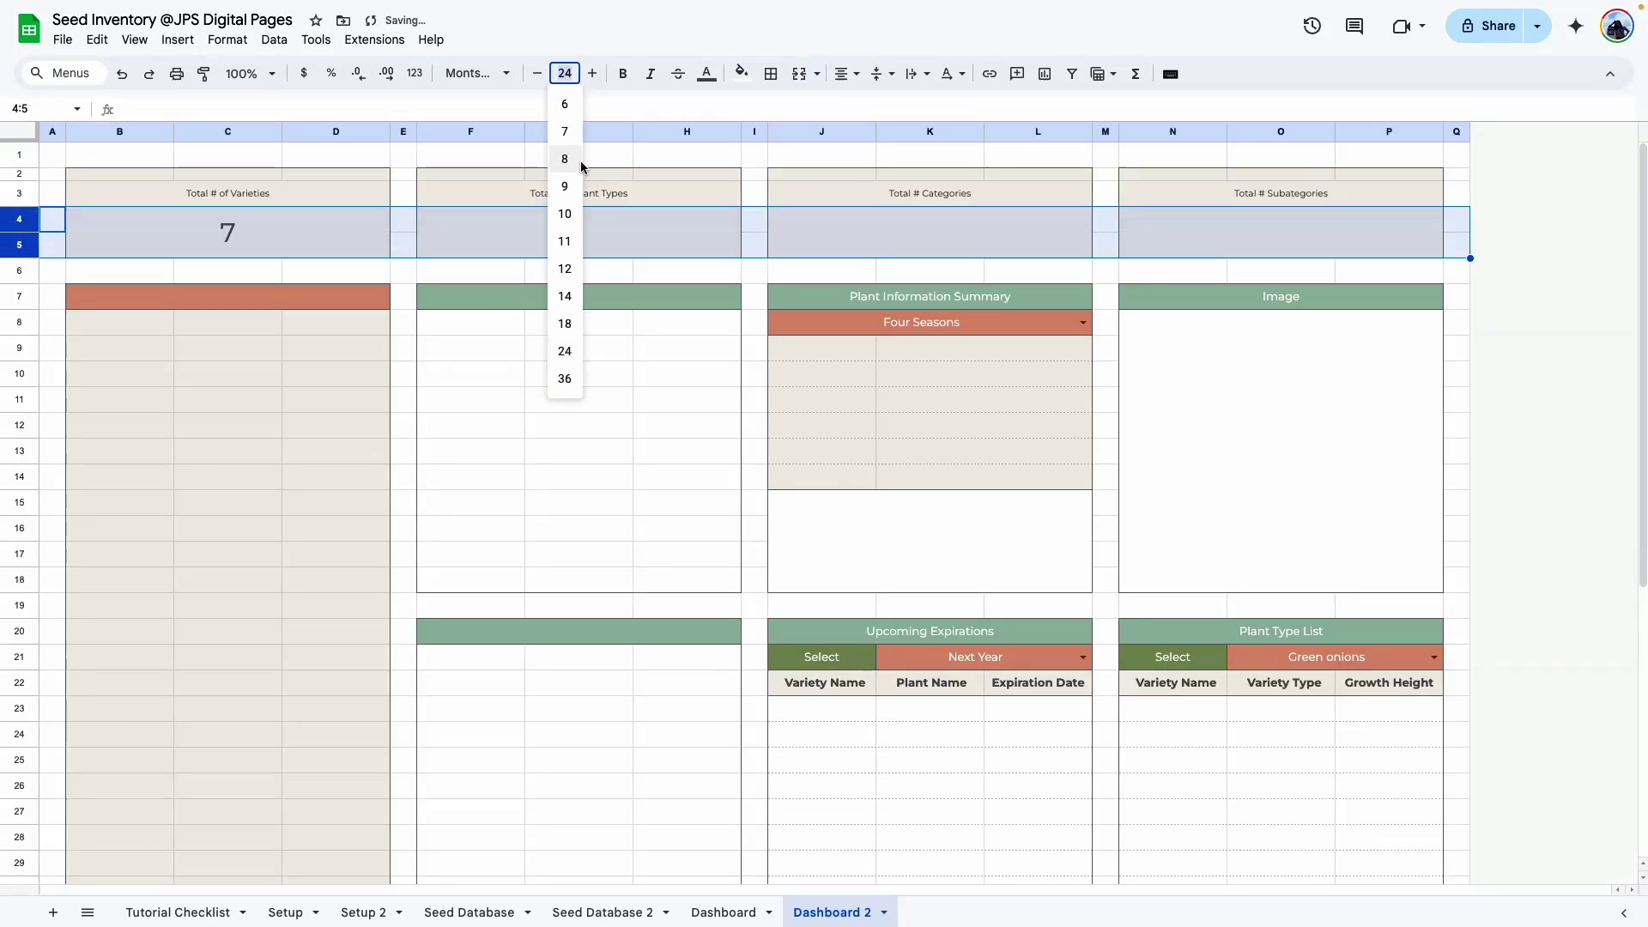
# Format the contents of rows 4 and 5 on Dashboard 2 as bold at font size 24.
pyautogui.click(565, 351)
pyautogui.click(391, 343)
pyautogui.click(295, 225)
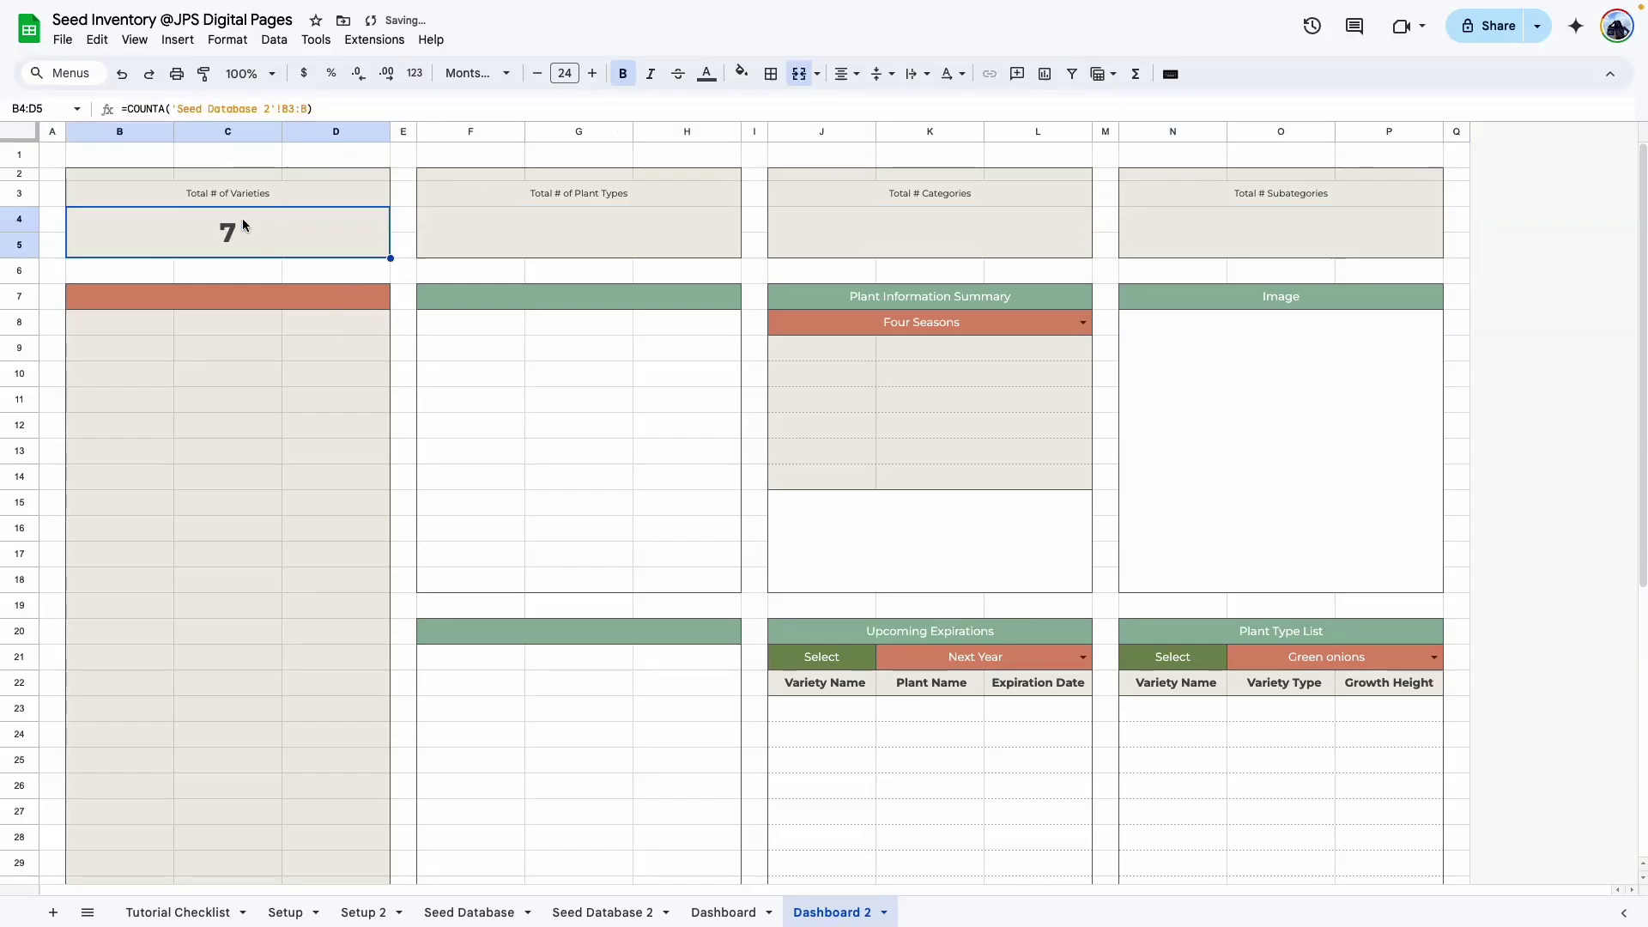
# Check the Variety Name entries in B3:B9 on Seed Database 2 against the varieties total.
pyautogui.click(615, 913)
pyautogui.moveTo(165, 204); pyautogui.dragTo(158, 361)
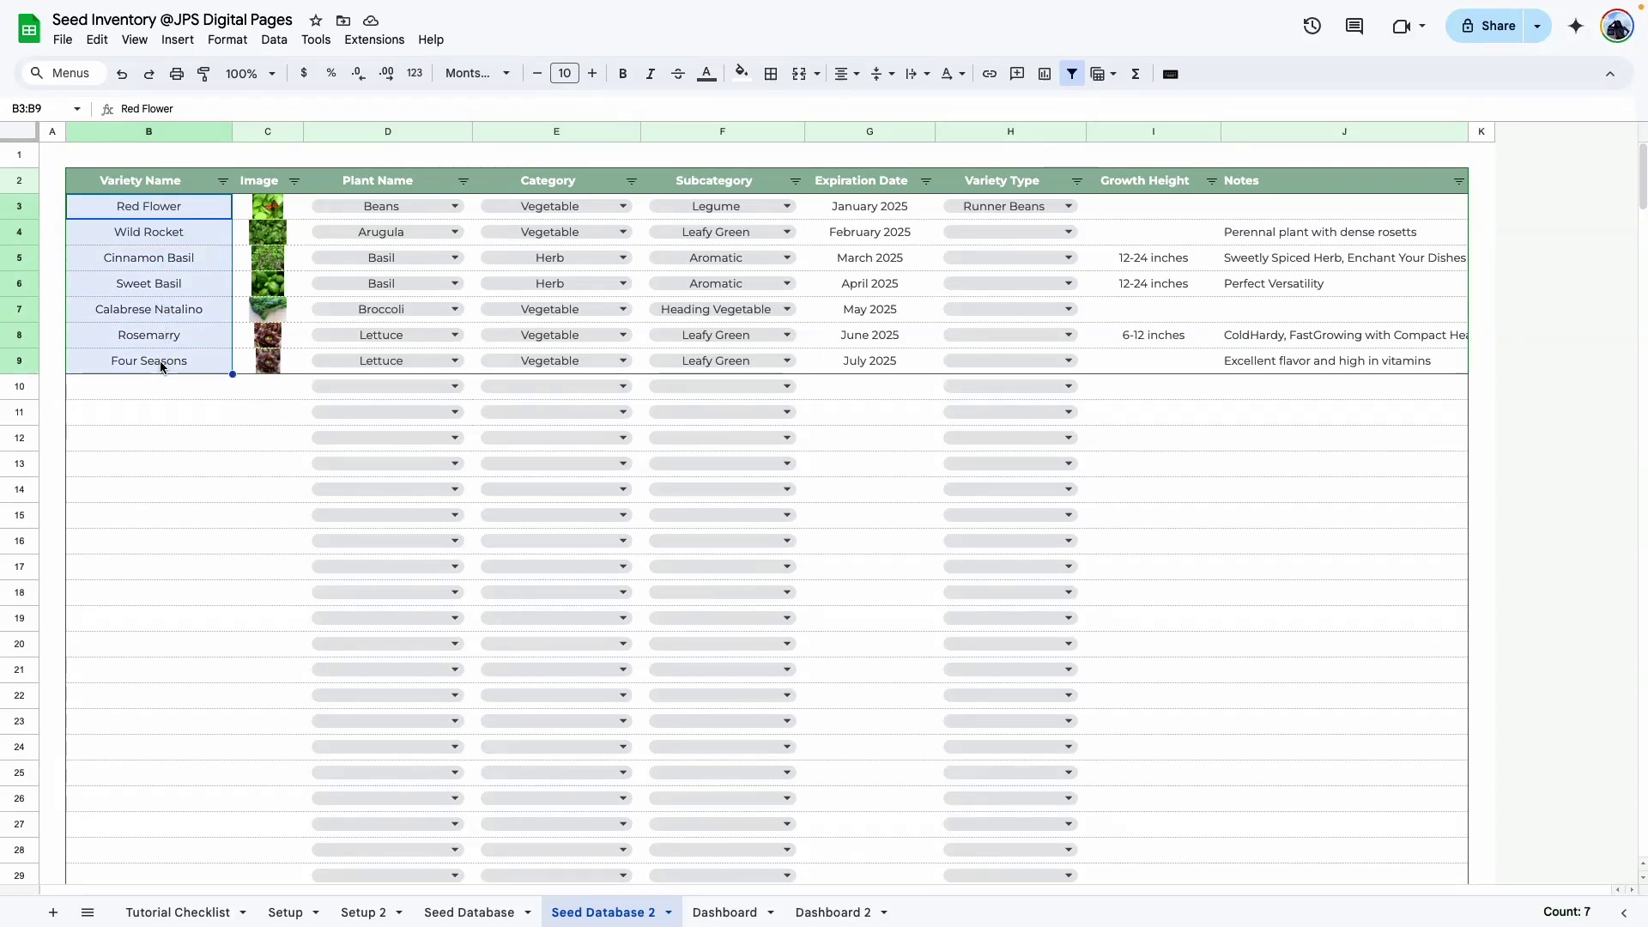
pyautogui.click(155, 515)
# Copy the COUNTUNIQUE formula from the Total # of Plant Types cell on the Dashboard sheet.
pyautogui.click(726, 913)
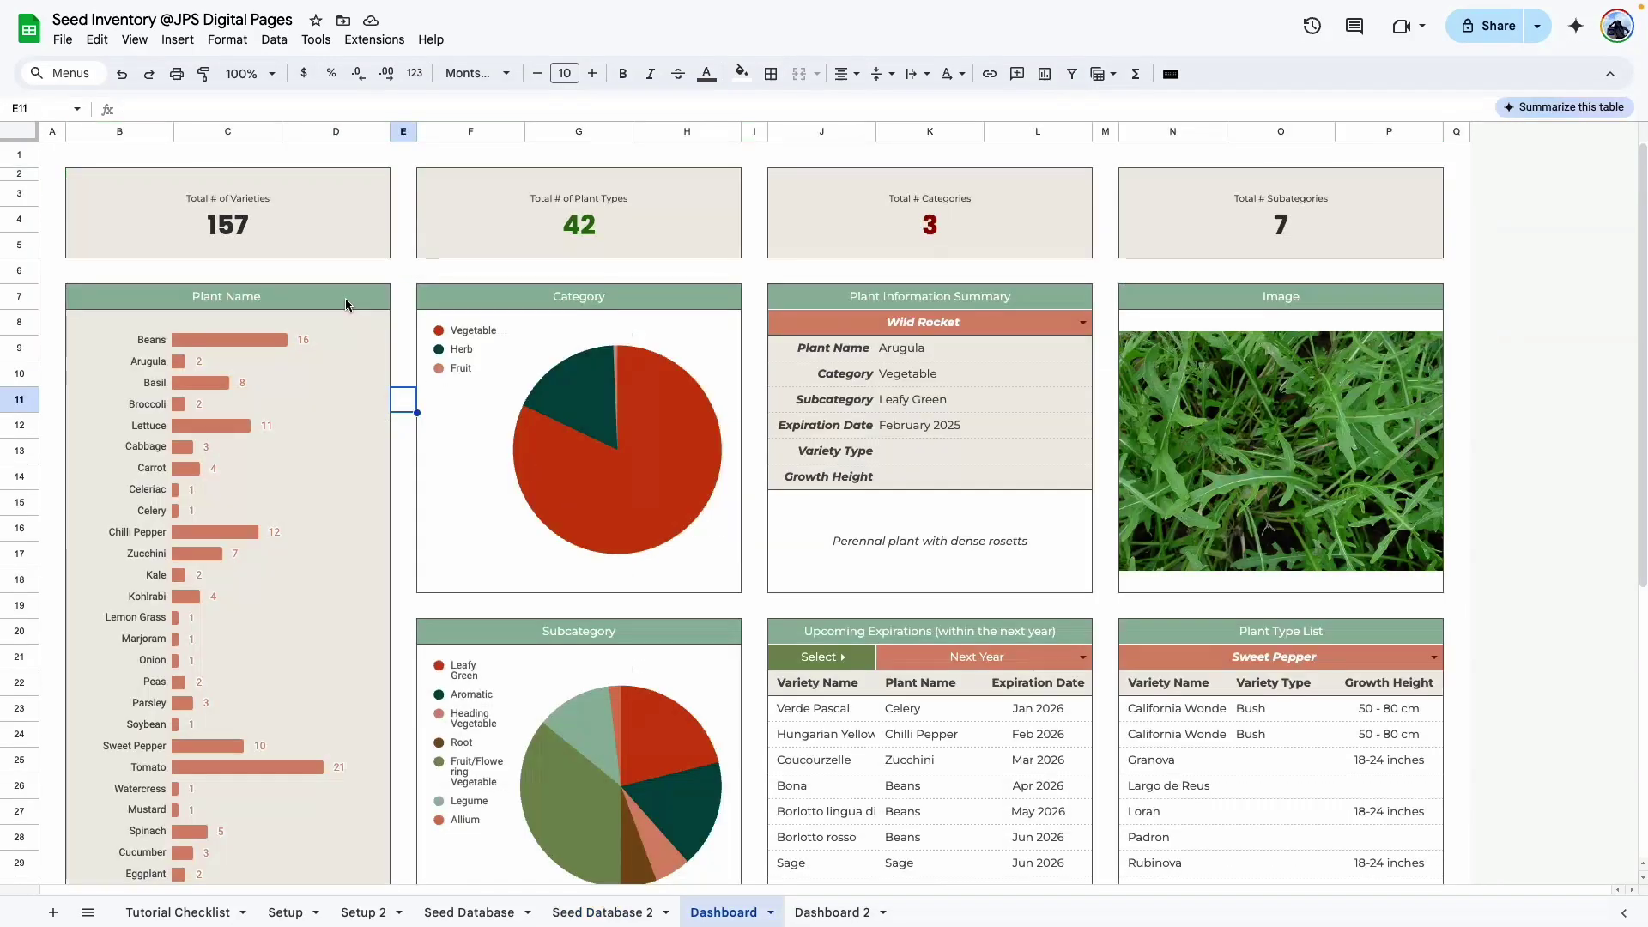
pyautogui.click(580, 225)
pyautogui.click(249, 74)
pyautogui.click(246, 270)
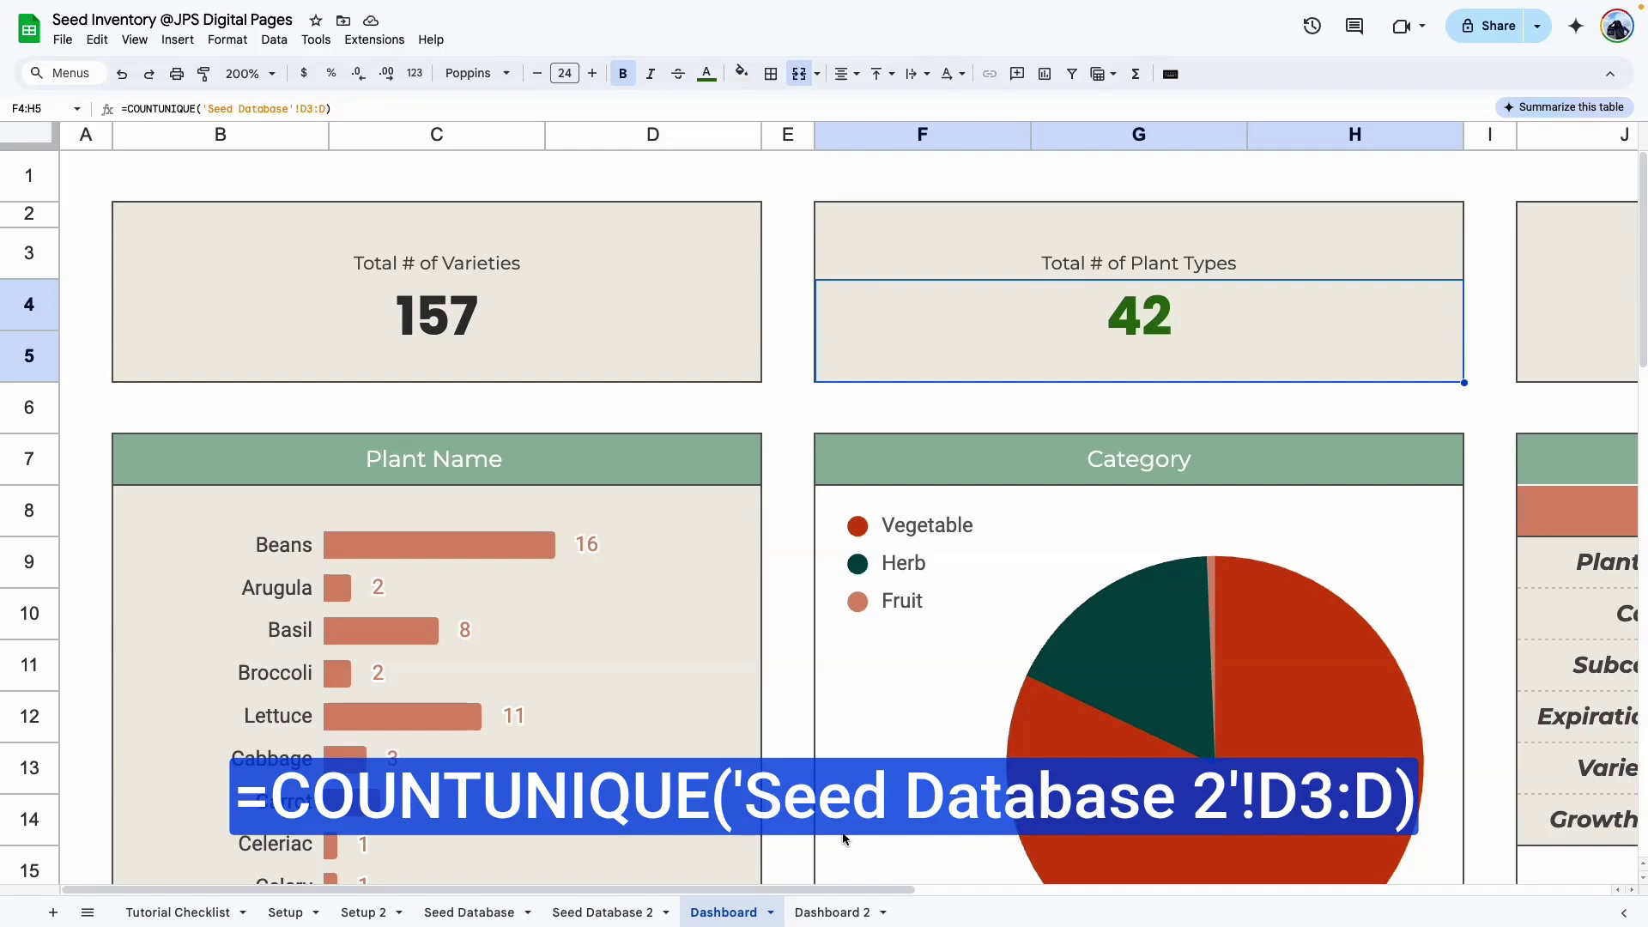
pyautogui.hscroll(5, 871, 890)
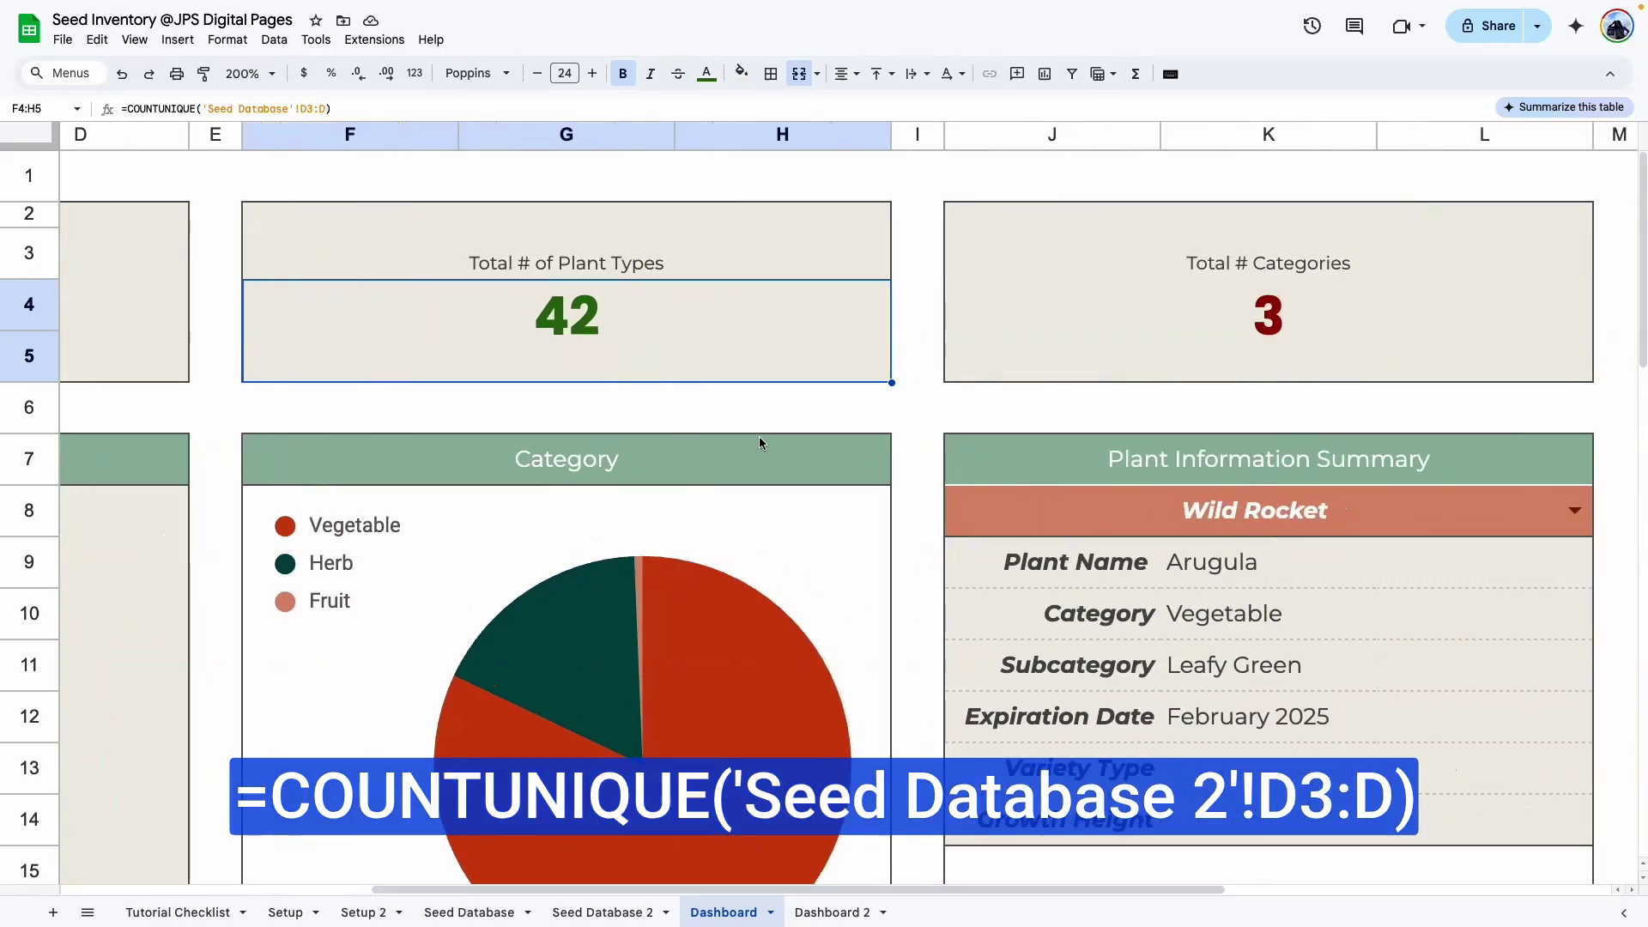
pyautogui.doubleClick(713, 315)
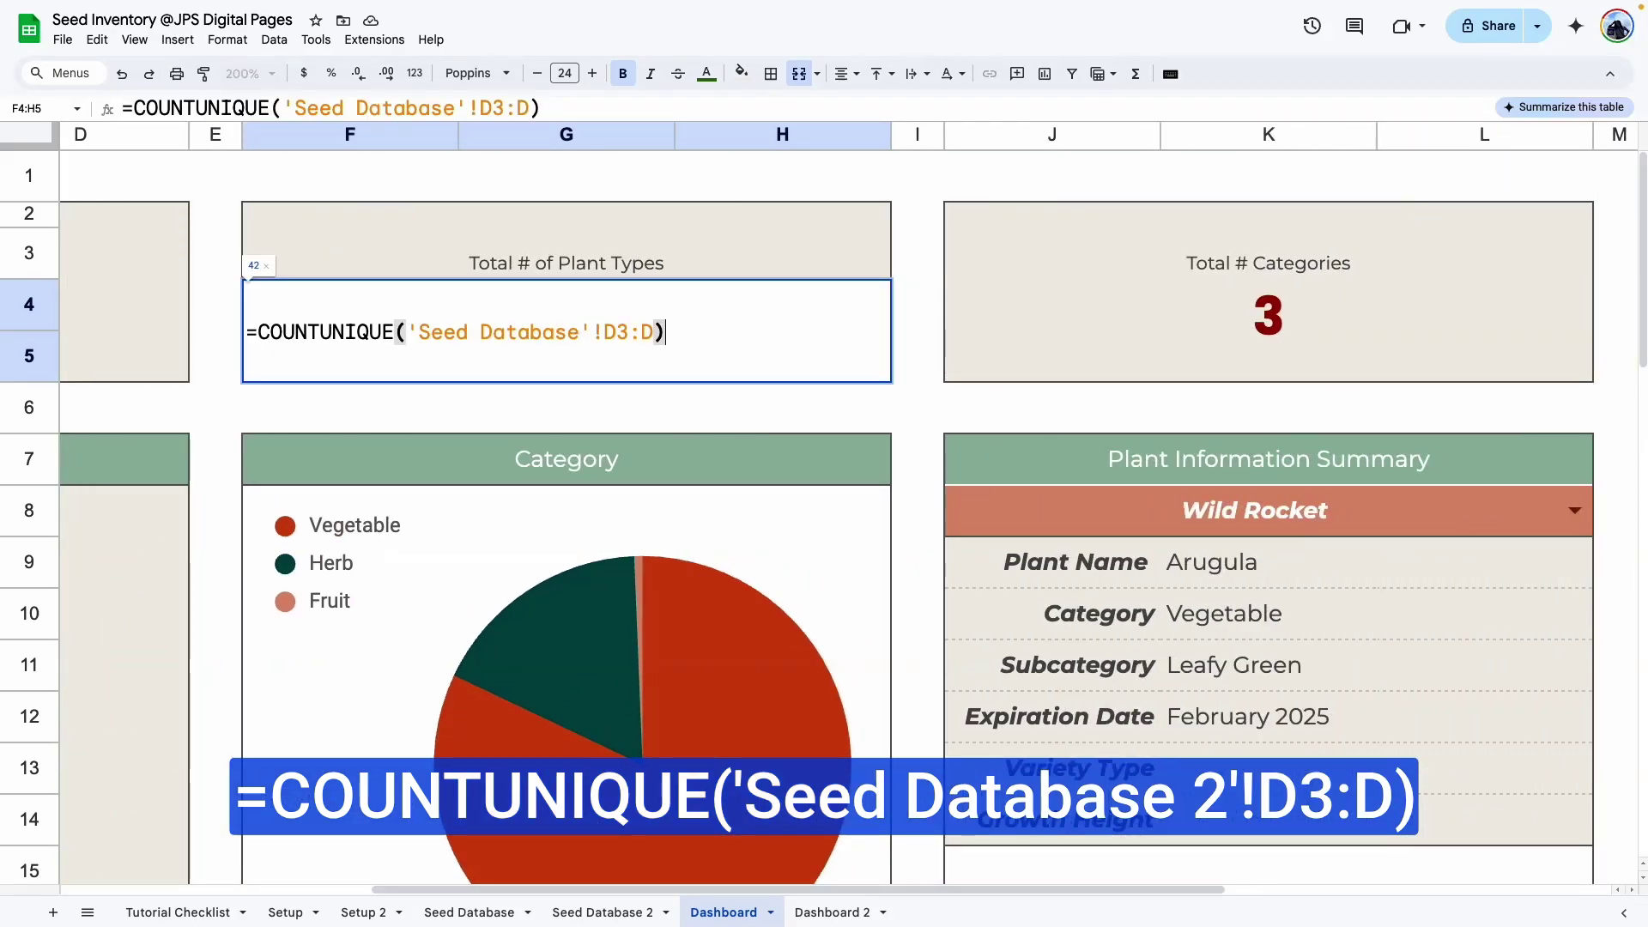
pyautogui.tripleClick(327, 333)
pyautogui.moveTo(603, 332); pyautogui.dragTo(655, 331)
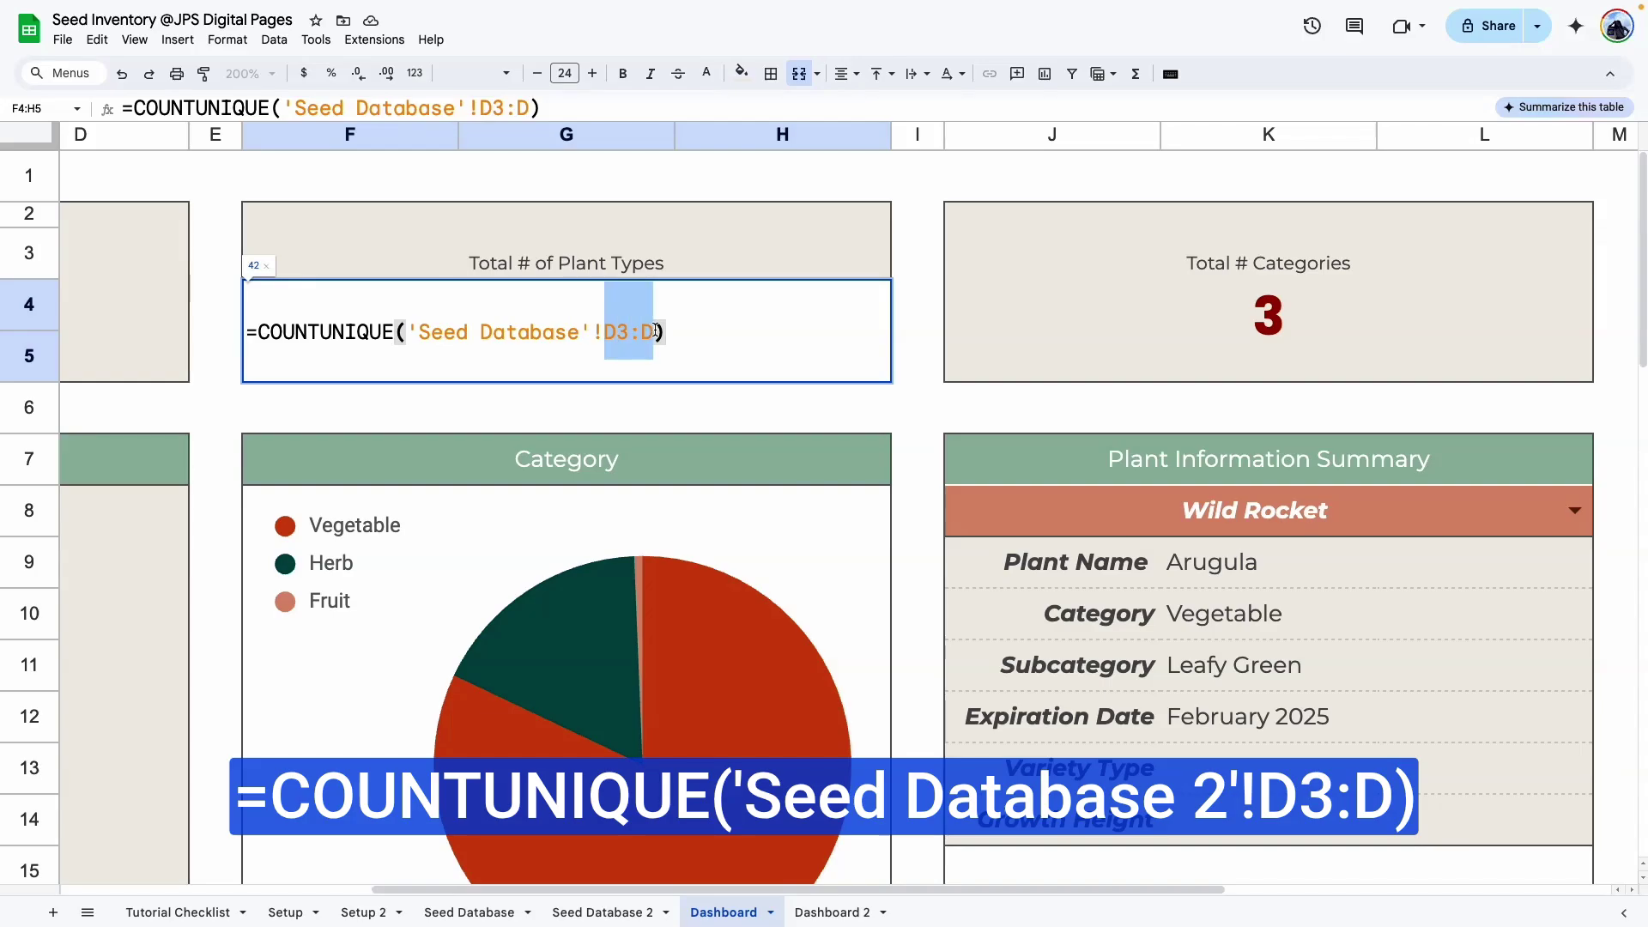
pyautogui.click(680, 332)
pyautogui.moveTo(734, 337); pyautogui.dragTo(246, 342)
pyautogui.press('super+c')
# Enter =COUNTUNIQUE('Seed Database 2'!D3:D) in F4:H5 on Dashboard 2, adapting the copied formula.
pyautogui.click(833, 913)
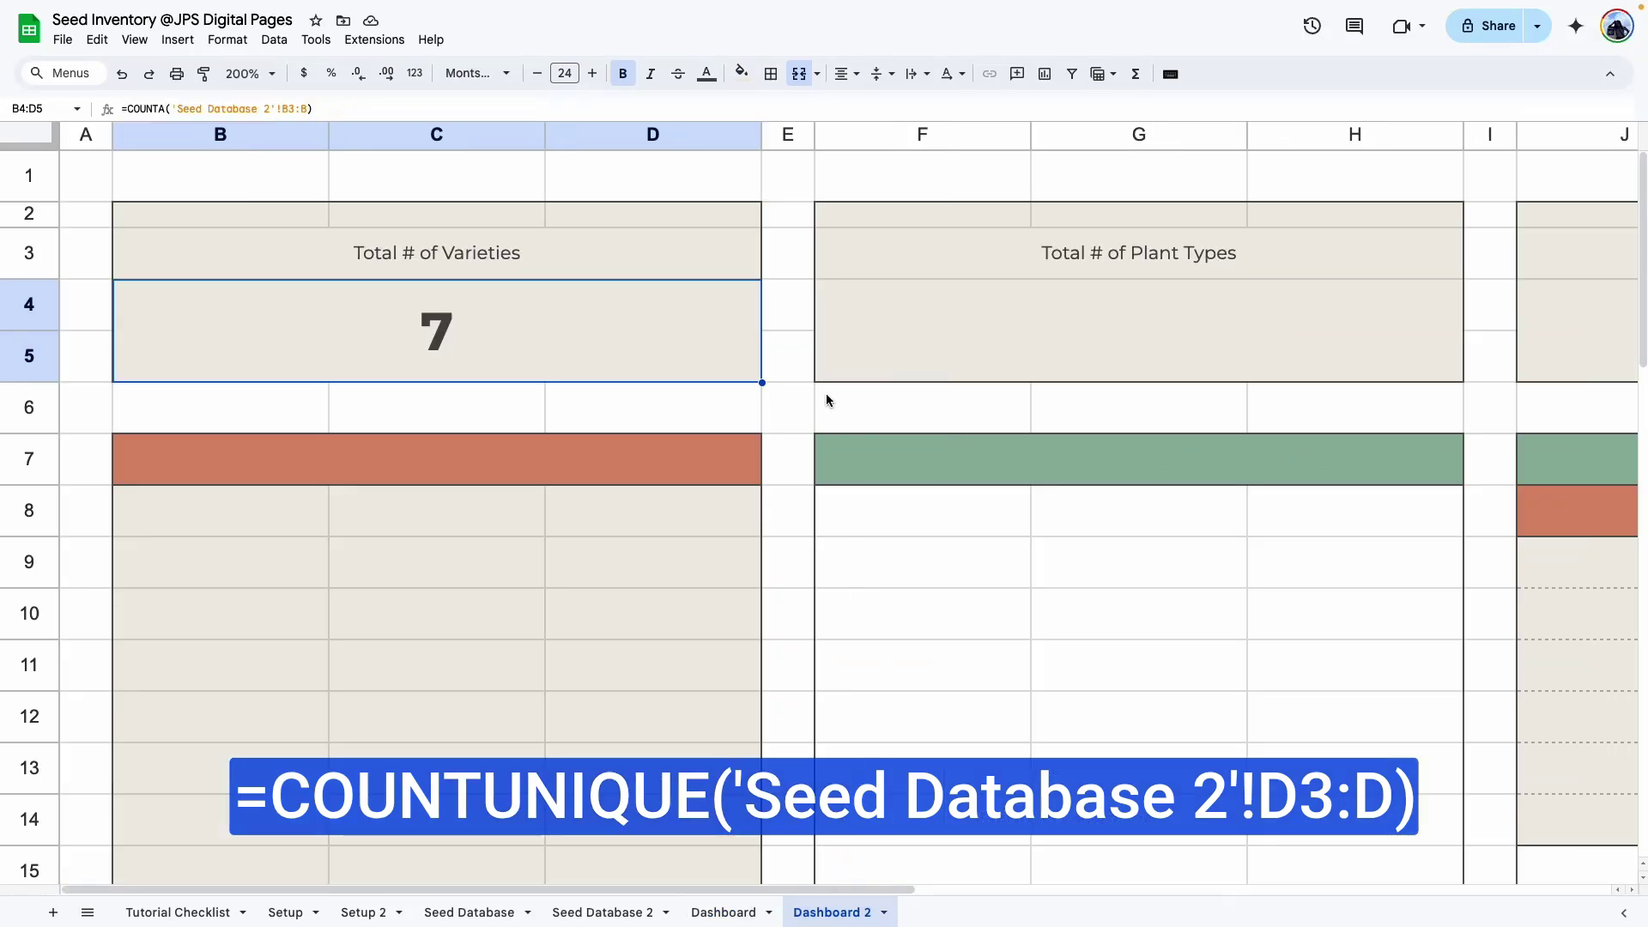
pyautogui.doubleClick(957, 333)
pyautogui.press('super+v')
pyautogui.click(1153, 325)
pyautogui.write('2')
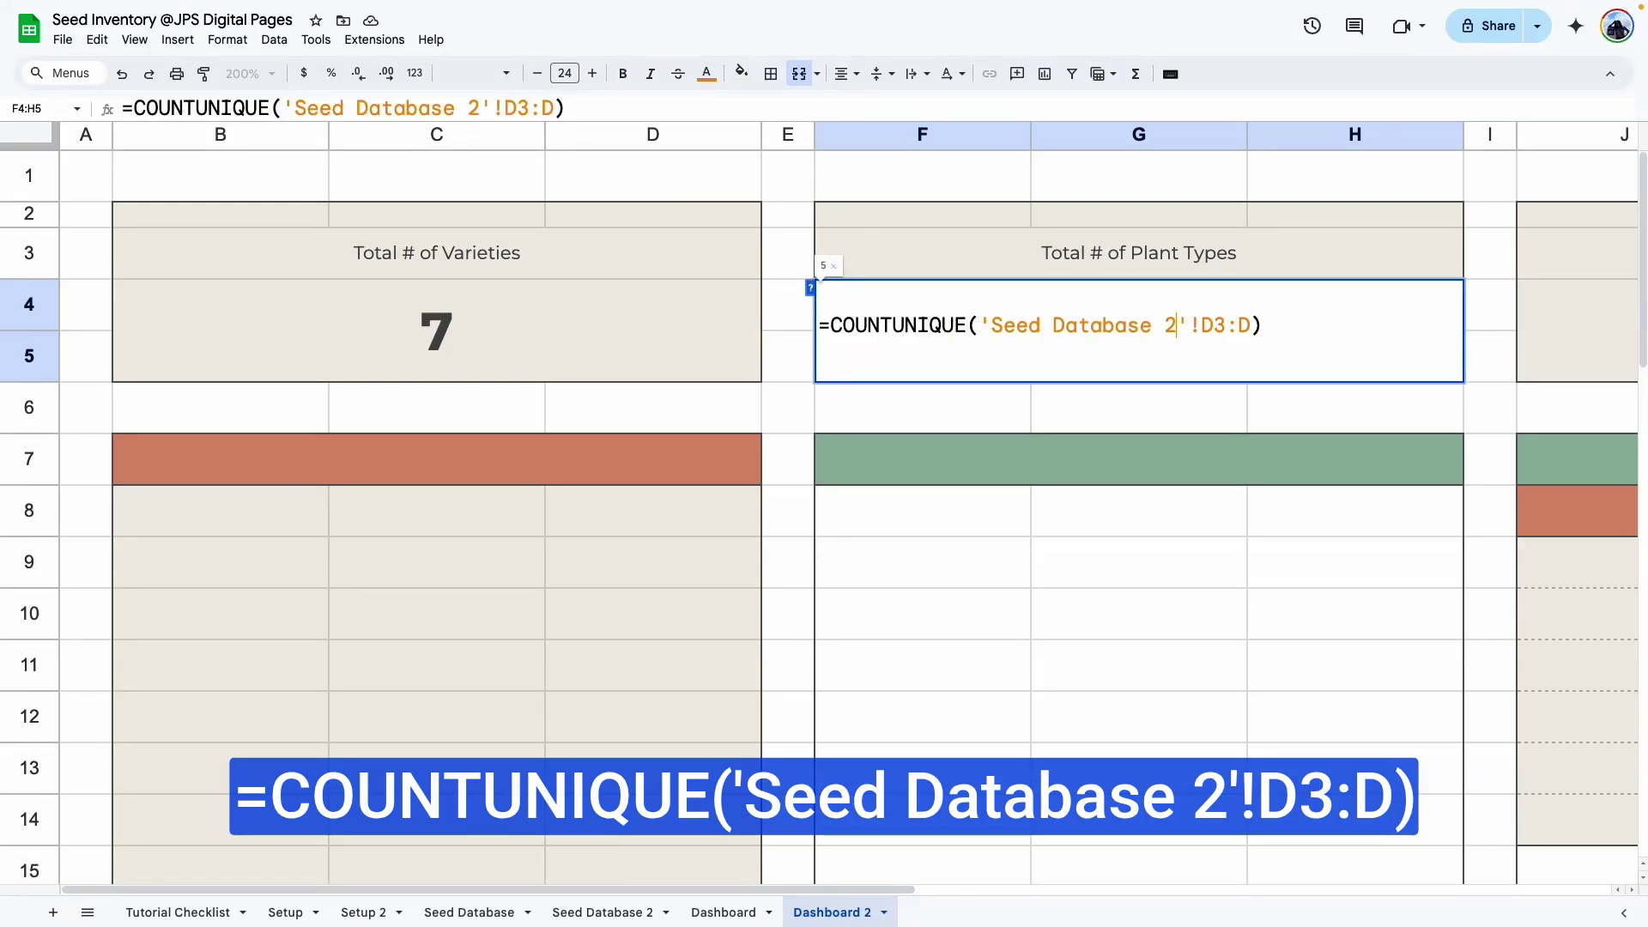
pyautogui.press('Return')
# Compare the Plant Name entries in D3:D9 on Seed Database 2 with the Total # of Plant Types formula on Dashboard 2.
pyautogui.moveTo(879, 889); pyautogui.dragTo(1163, 884)
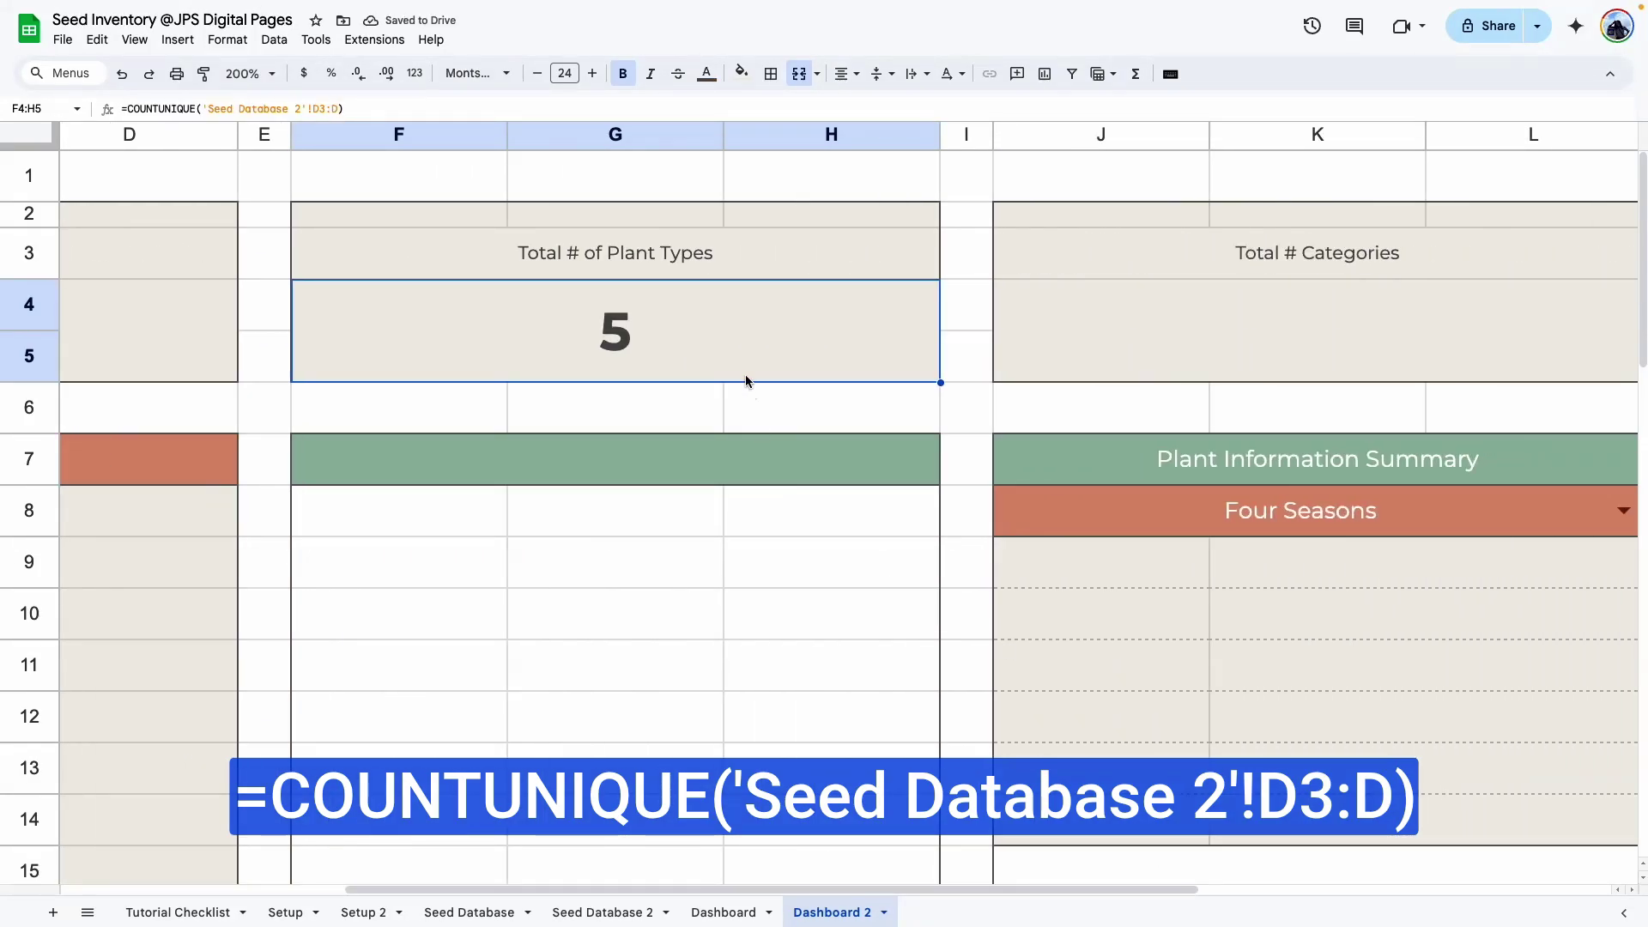
pyautogui.click(601, 912)
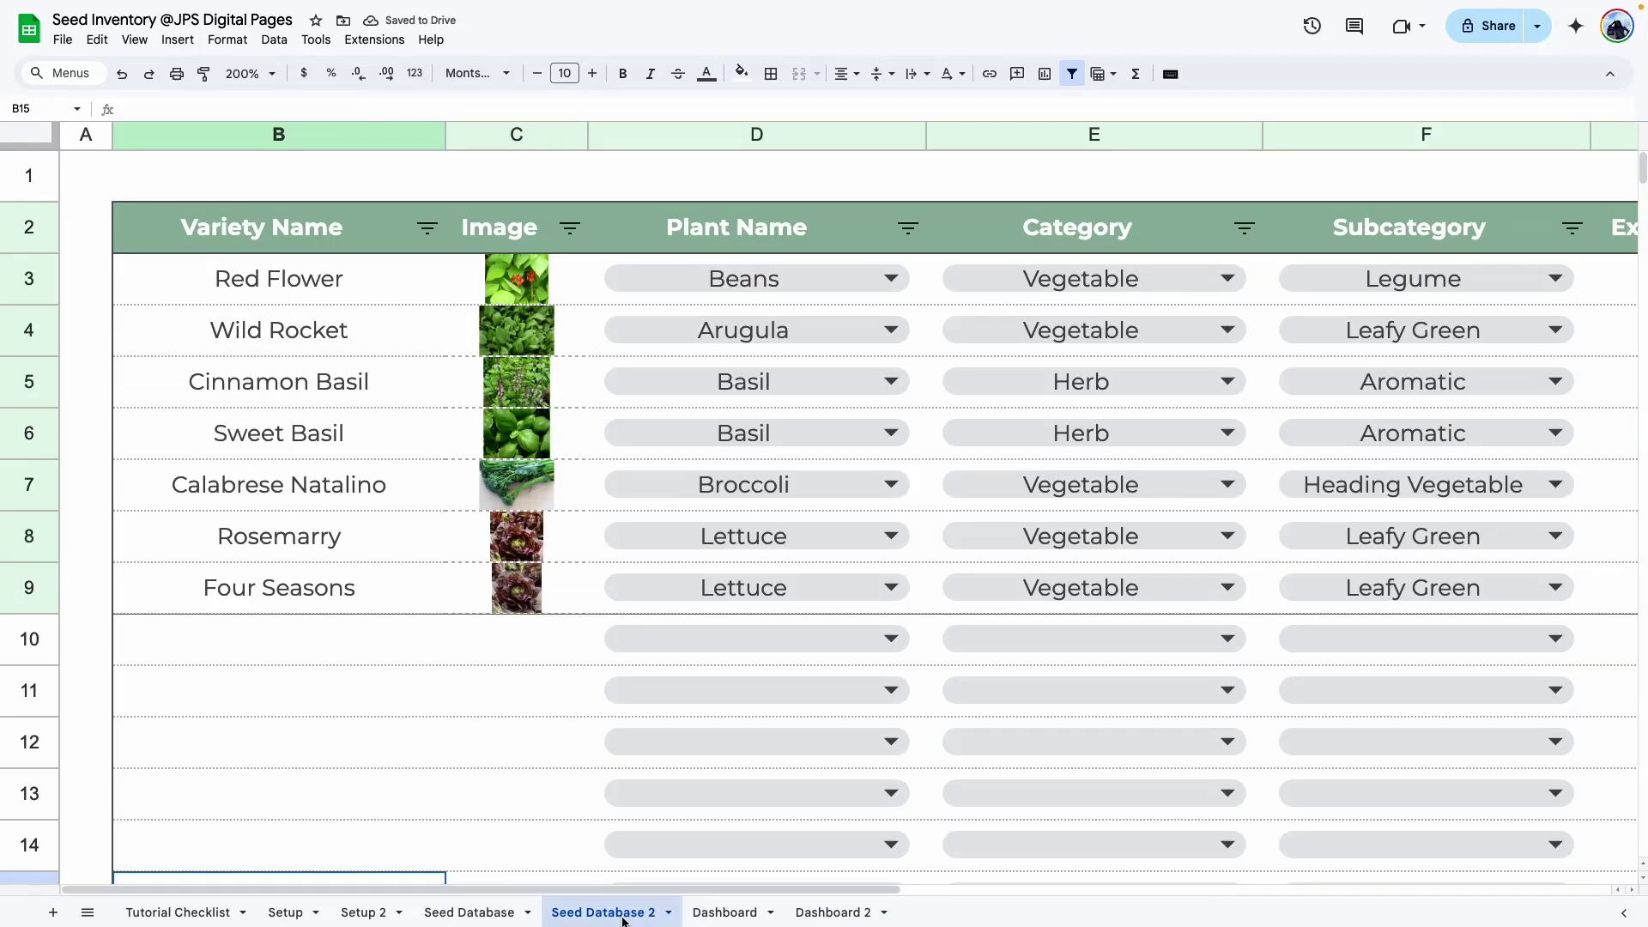
pyautogui.moveTo(636, 888); pyautogui.dragTo(753, 888)
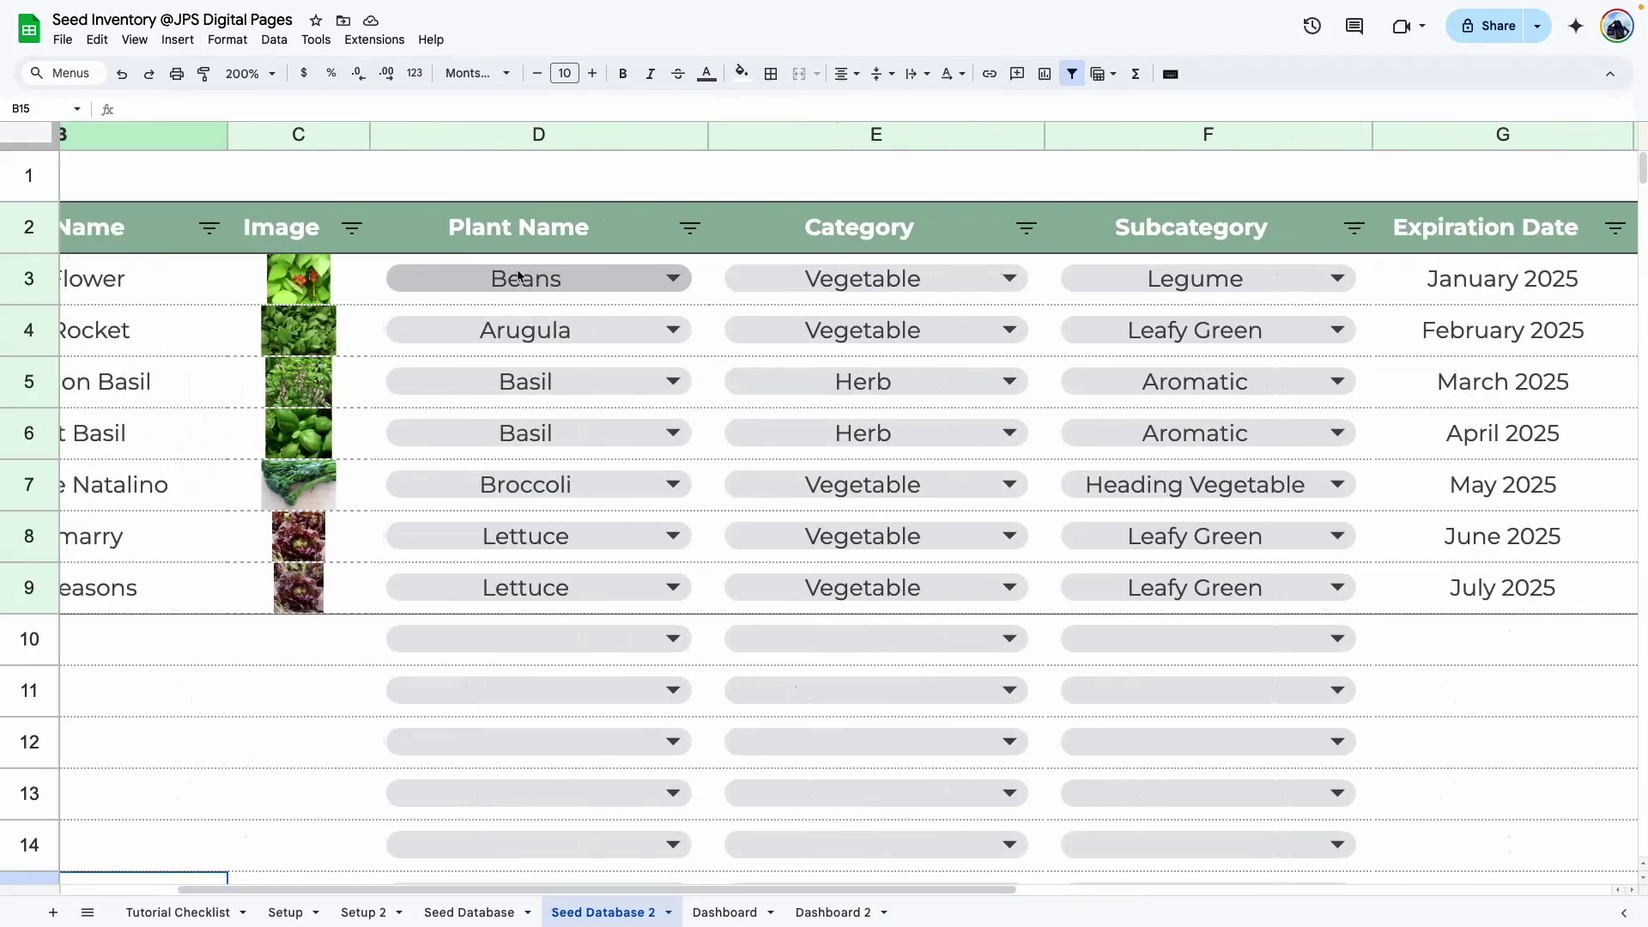
pyautogui.click(249, 73)
pyautogui.click(246, 215)
pyautogui.moveTo(425, 224); pyautogui.dragTo(427, 432)
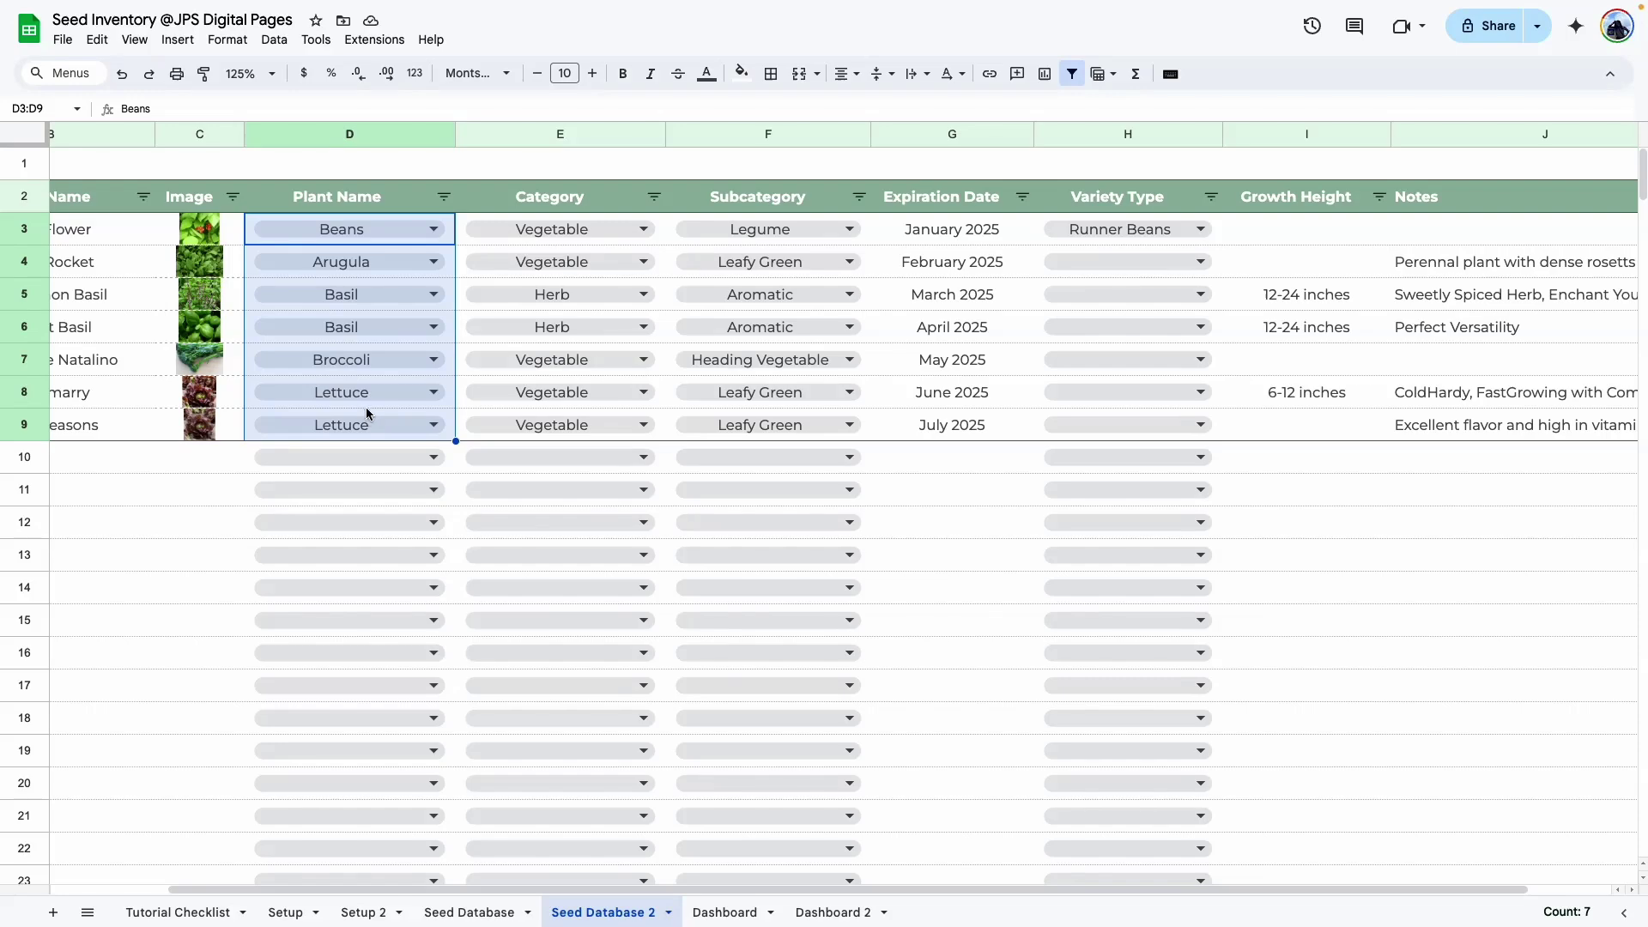
pyautogui.click(833, 911)
pyautogui.doubleClick(606, 281)
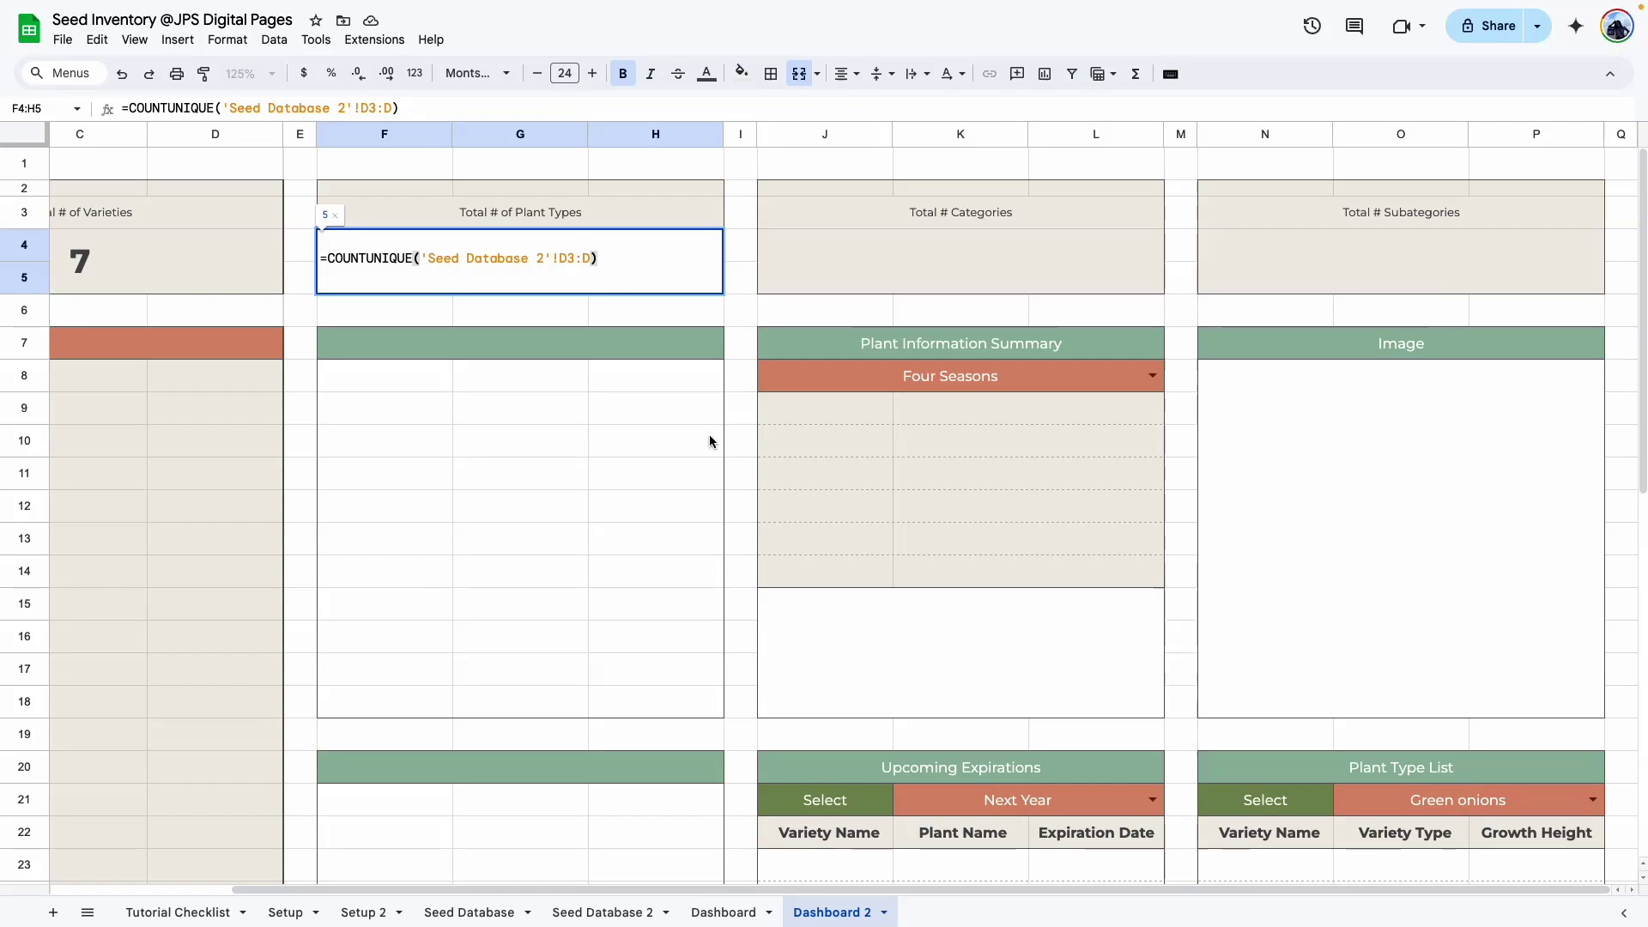
# Enter =COUNTUNIQUE('Seed Database 2'!E3:E) in J4:L5 on Dashboard 2, adapting the Total # Categories formula from the Dashboard sheet.
pyautogui.click(704, 911)
pyautogui.doubleClick(709, 343)
pyautogui.hotkey('ctrl', 'a')
pyautogui.tripleClick(317, 341)
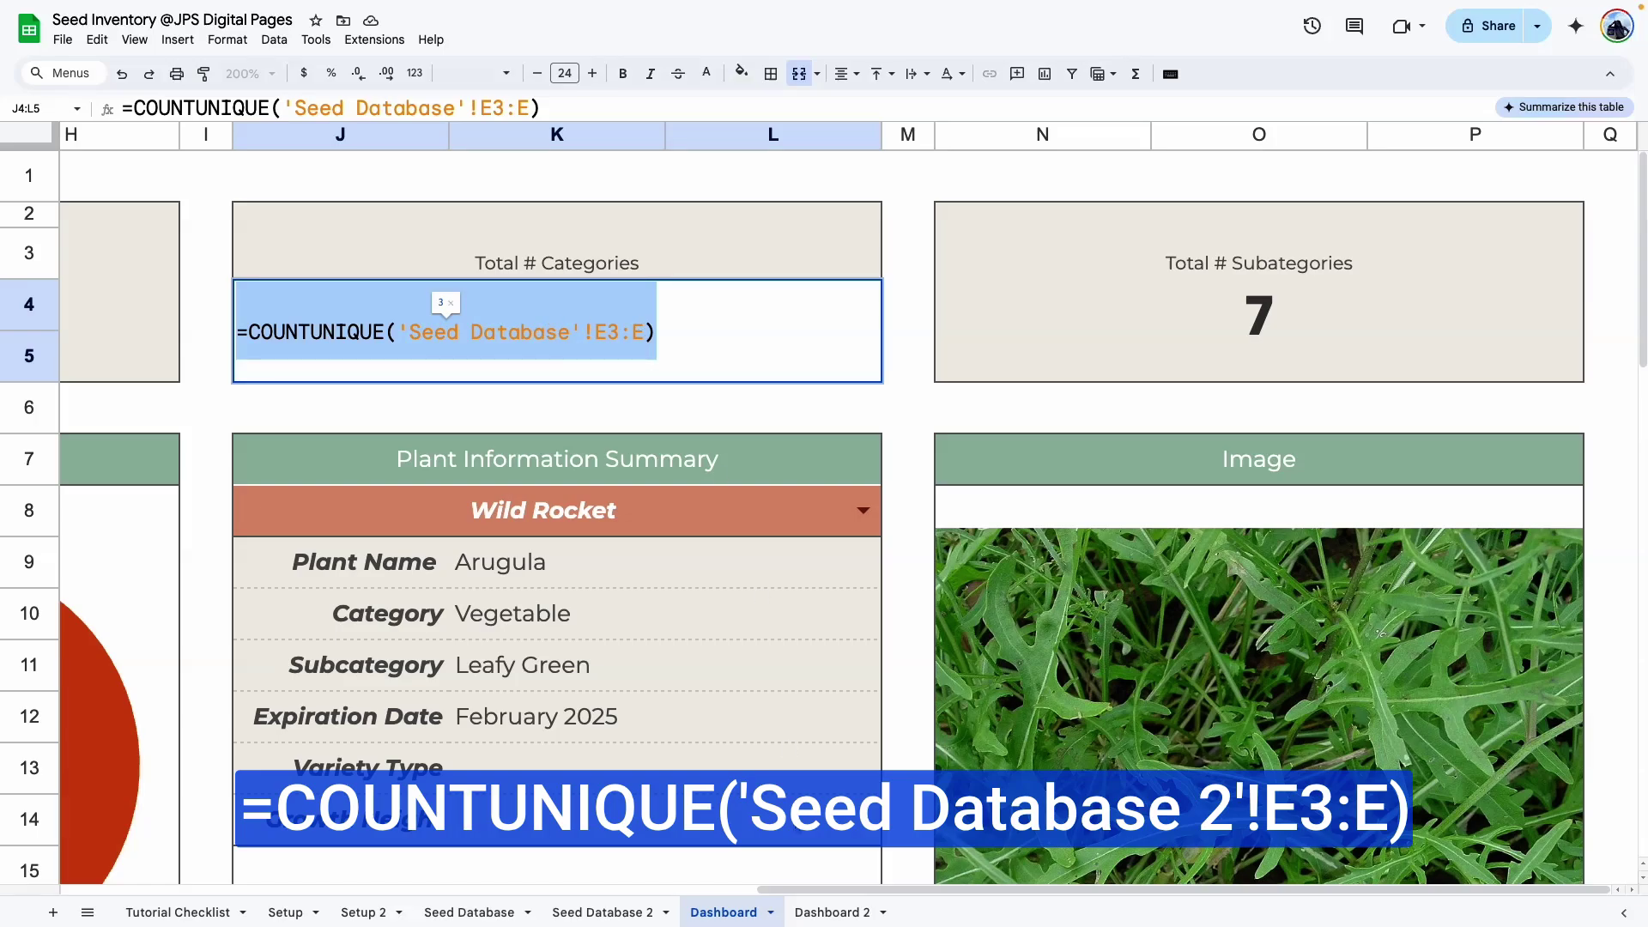
pyautogui.click(829, 915)
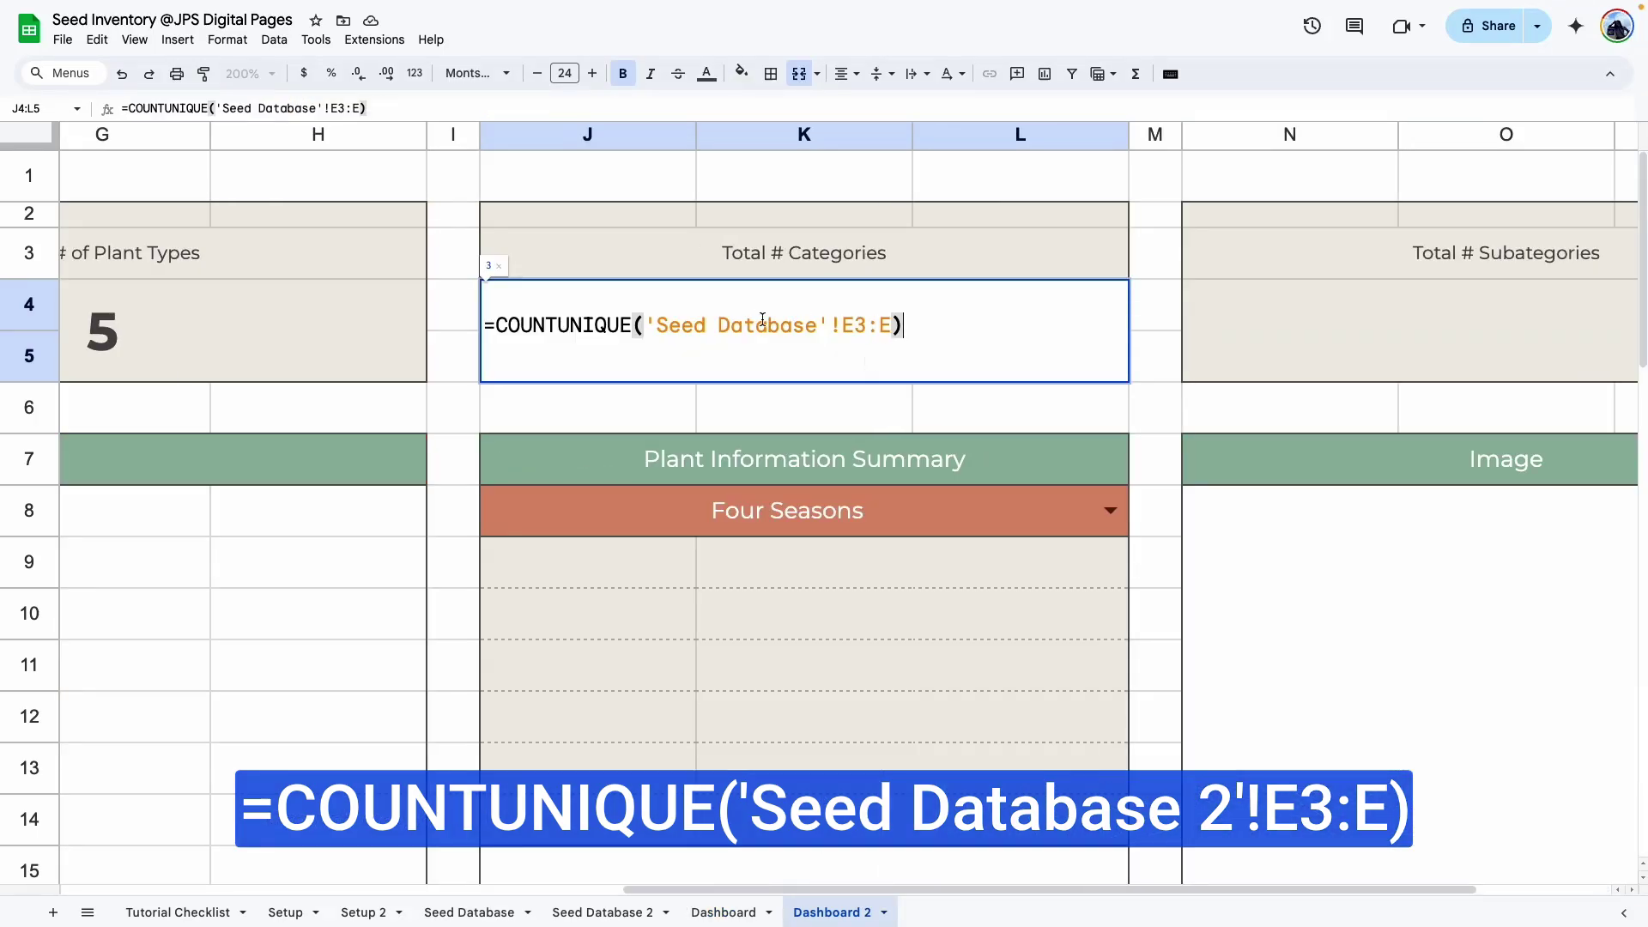
pyautogui.click(818, 325)
pyautogui.write('2')
pyautogui.press('Return')
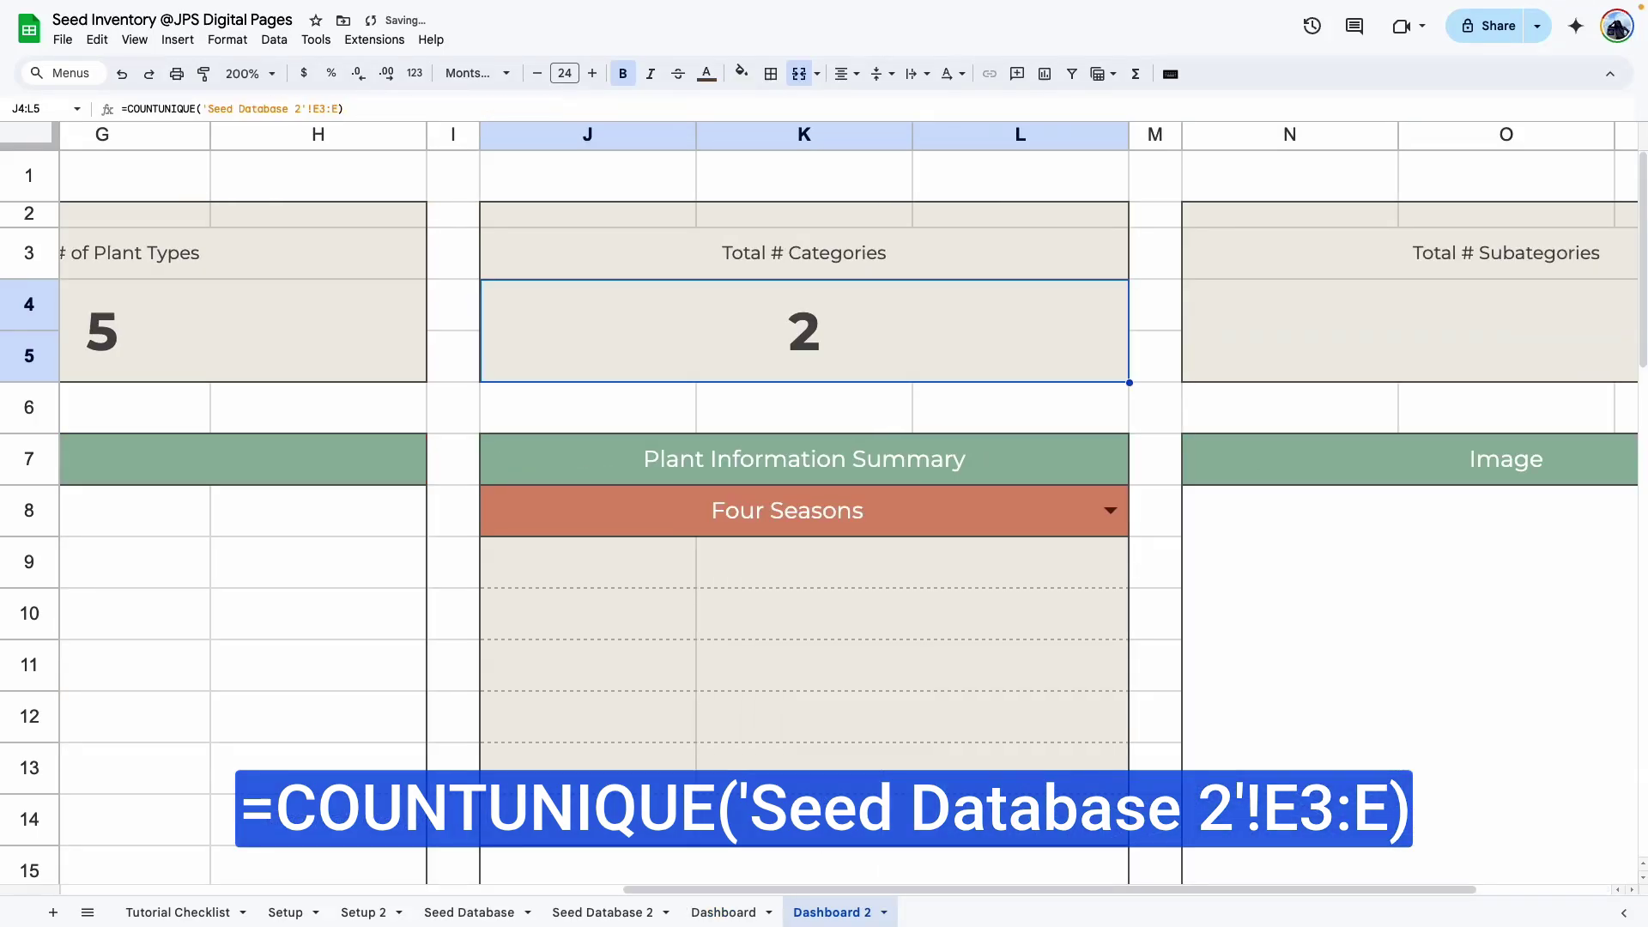
# Check the Dashboard's subcategories formula and enter =COUNTUNIQUE('Seed Database 2'!F3:F) in N4:P5 on Dashboard 2, adapting a copy of the categories formula.
pyautogui.click(721, 912)
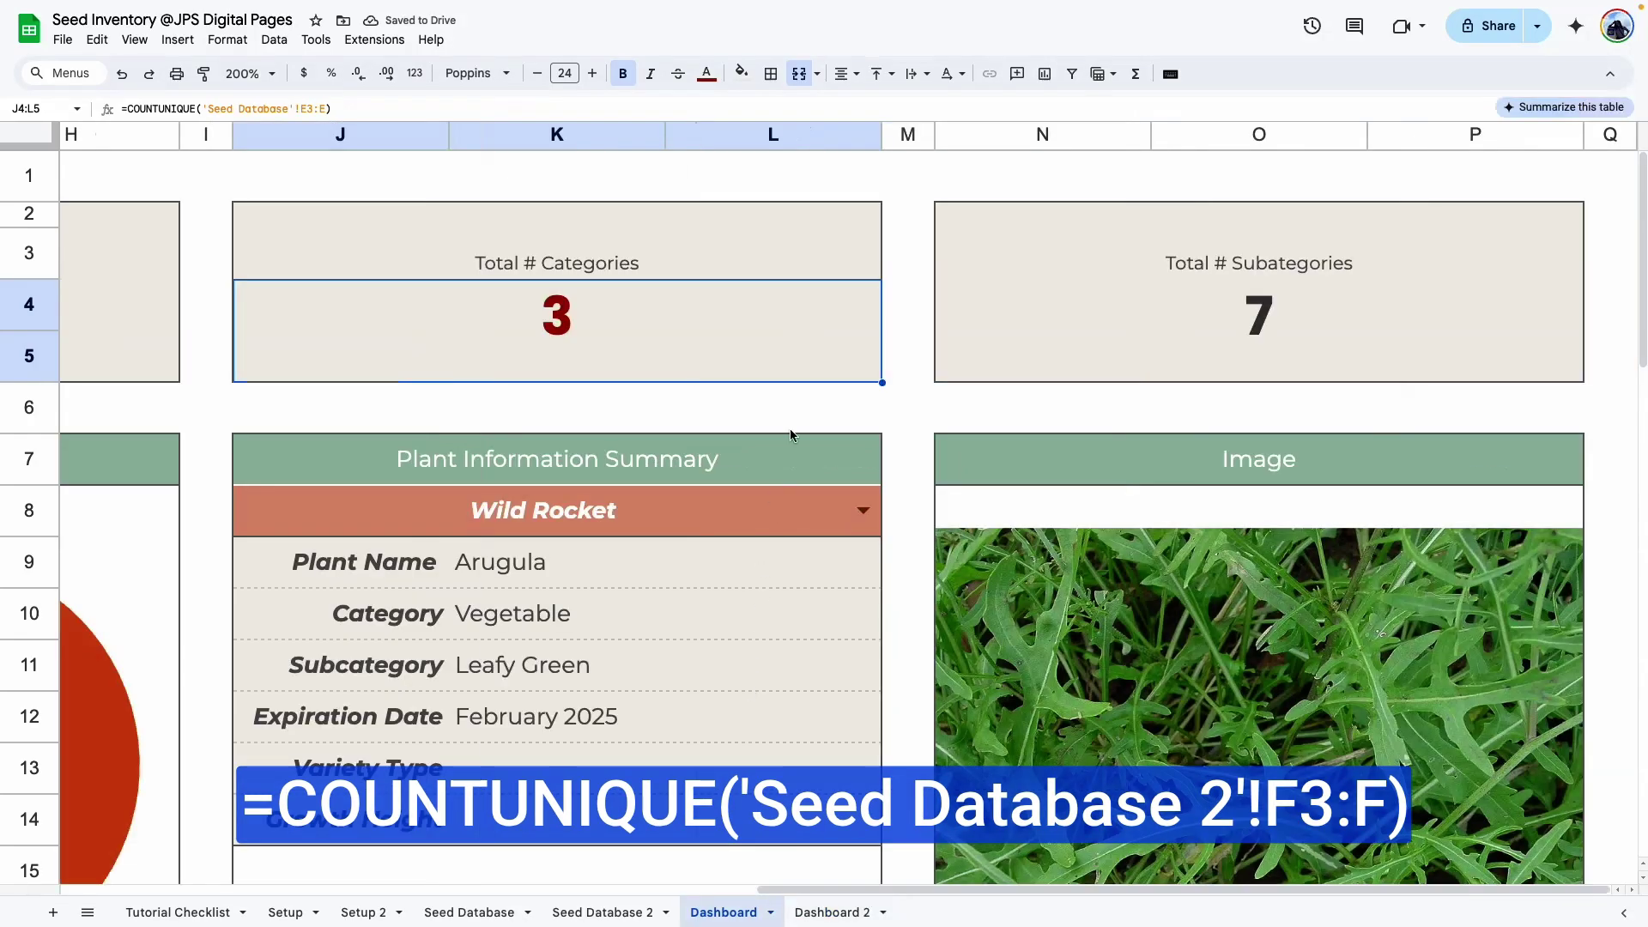
pyautogui.click(1239, 301)
pyautogui.doubleClick(1239, 299)
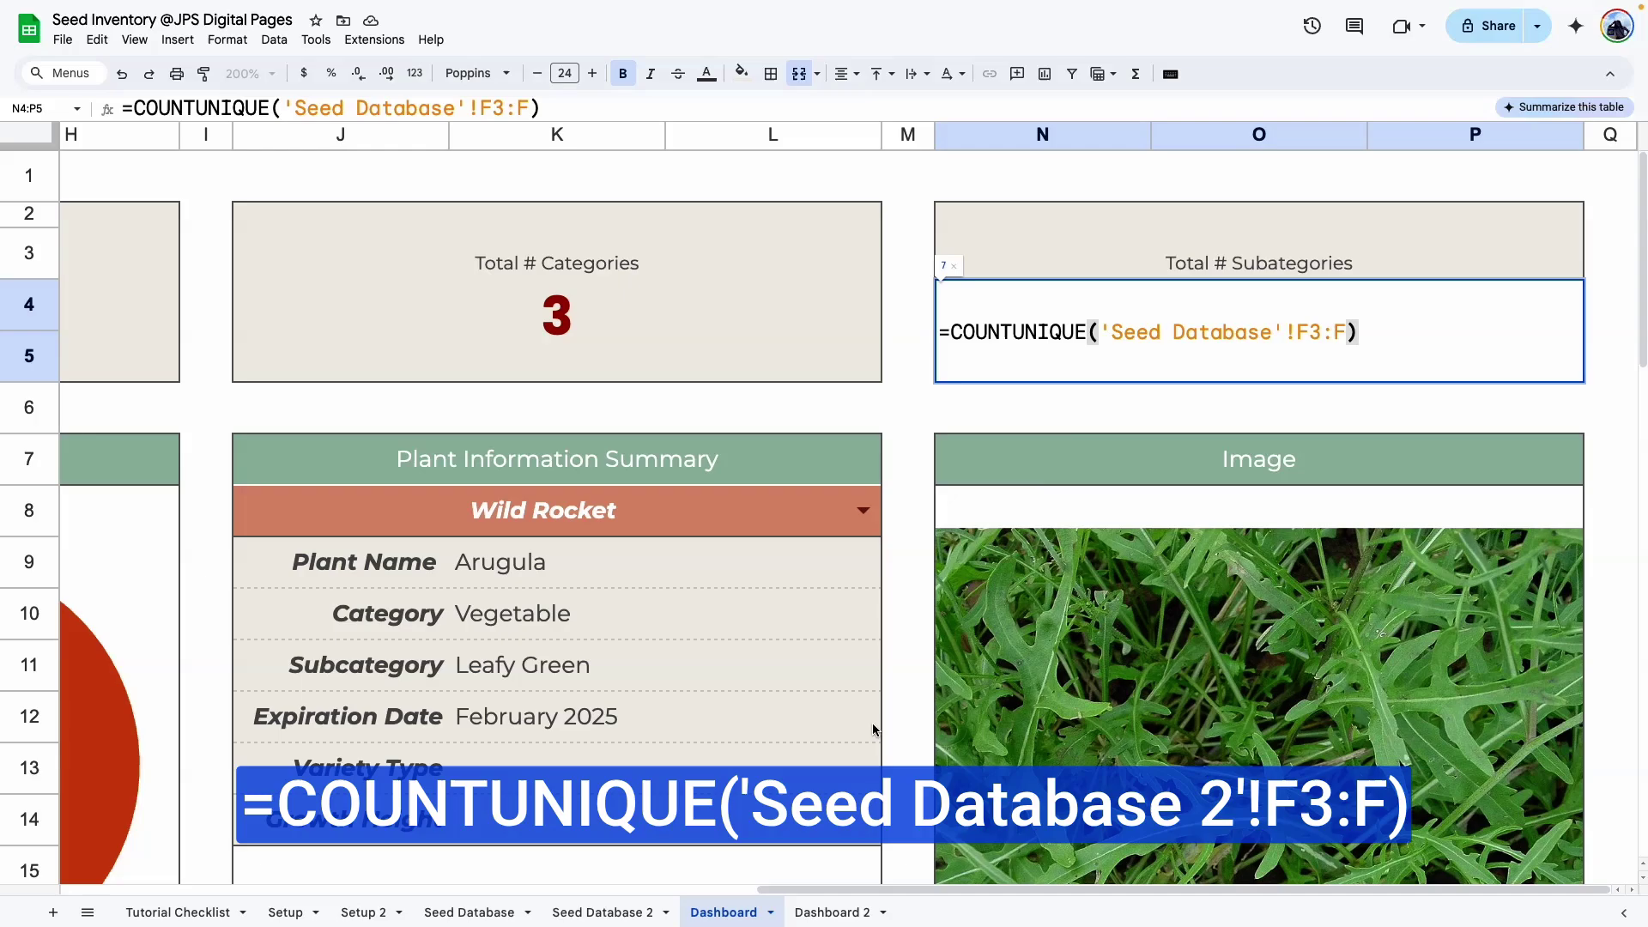
pyautogui.click(832, 912)
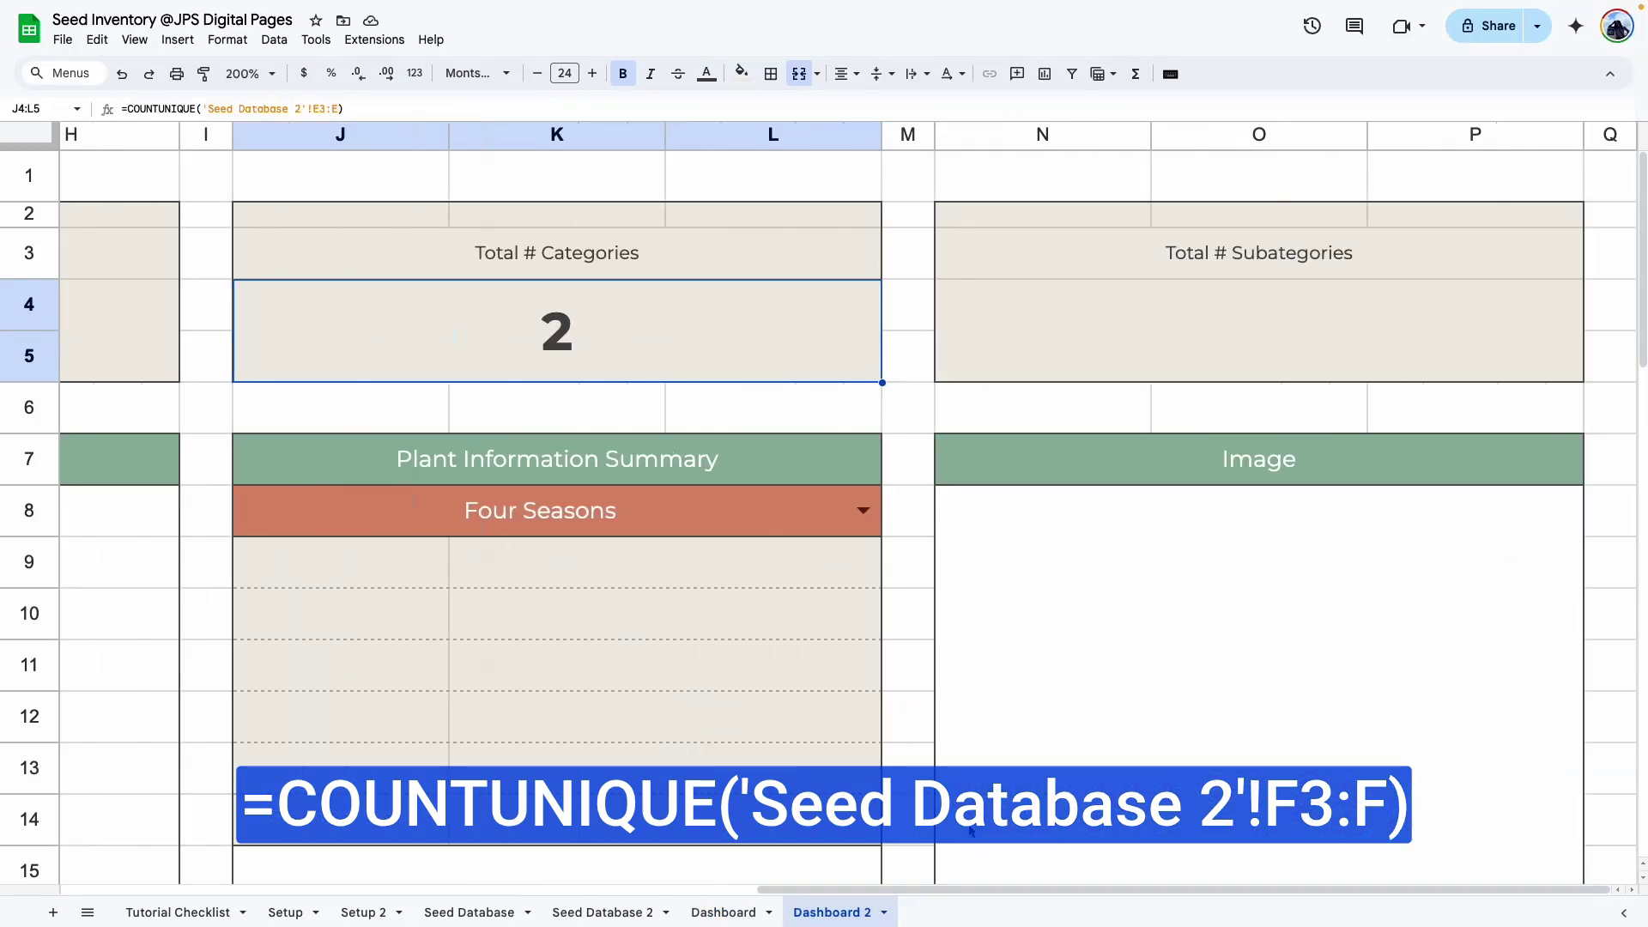
pyautogui.tripleClick(689, 341)
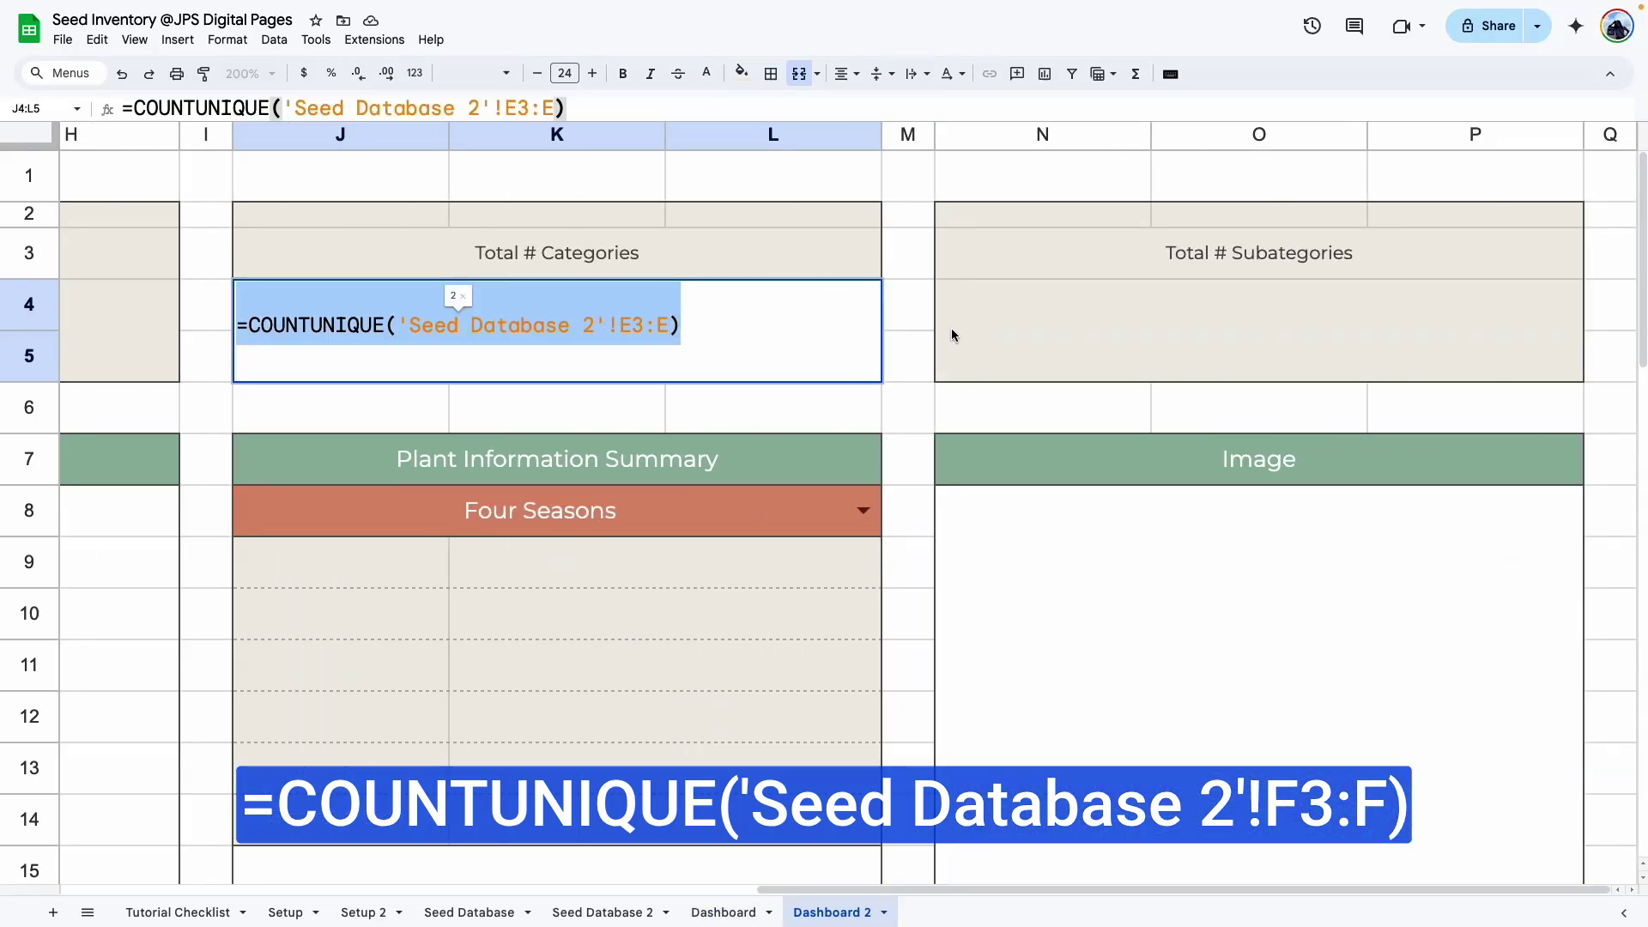
pyautogui.click(1030, 331)
pyautogui.doubleClick(1179, 300)
pyautogui.press('super+v')
pyautogui.hotkey('shift', 'Right')
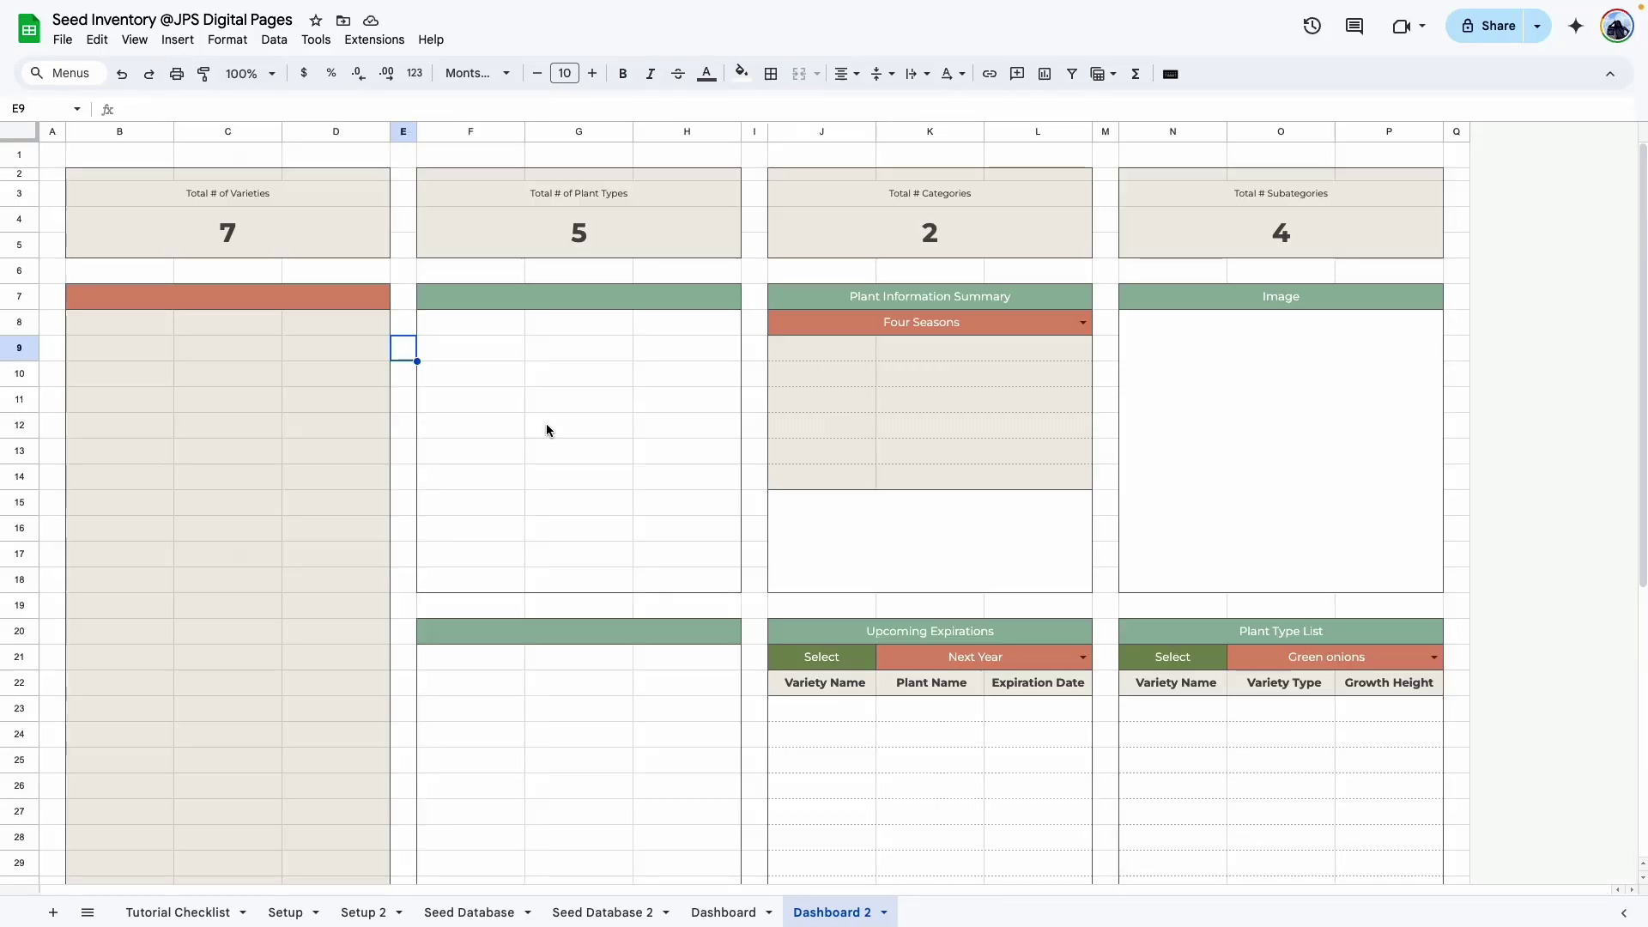
# Hide the gridlines on Dashboard 2.
pyautogui.click(547, 425)
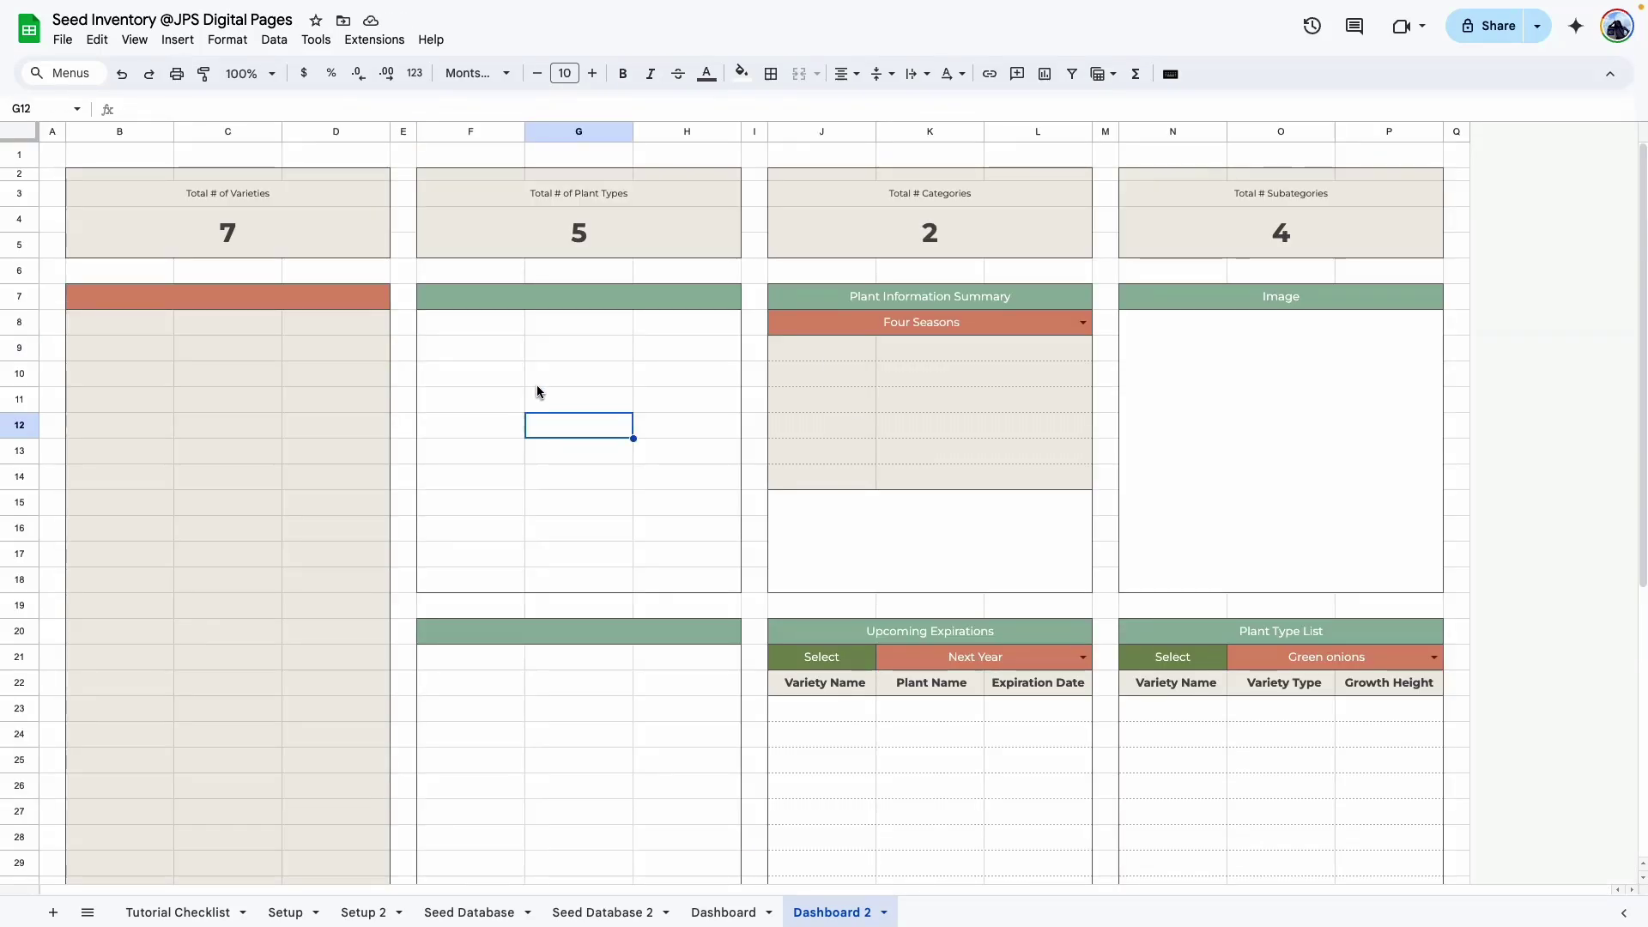
pyautogui.click(134, 41)
pyautogui.moveTo(340, 68)
pyautogui.click(423, 100)
# Examine the formula behind the Plant Name label in J9 of the Plant Information Summary on the Dashboard sheet.
pyautogui.scroll(-5, 1173, 515)
pyautogui.scroll(5, 1173, 515)
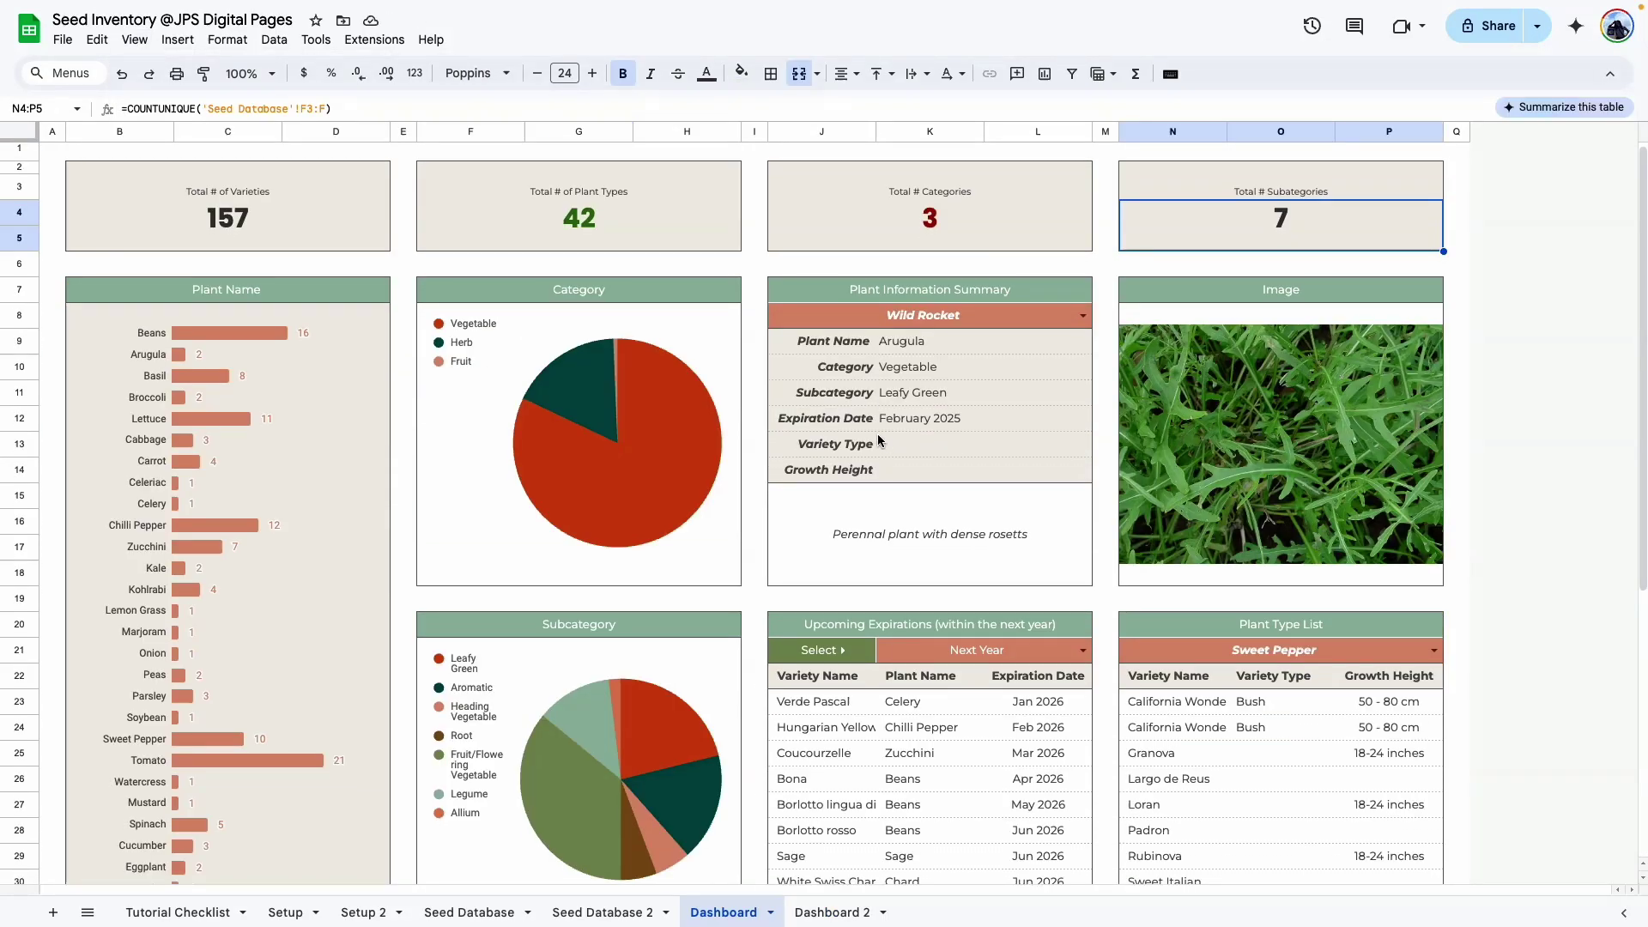
pyautogui.scroll(-1, 1079, 490)
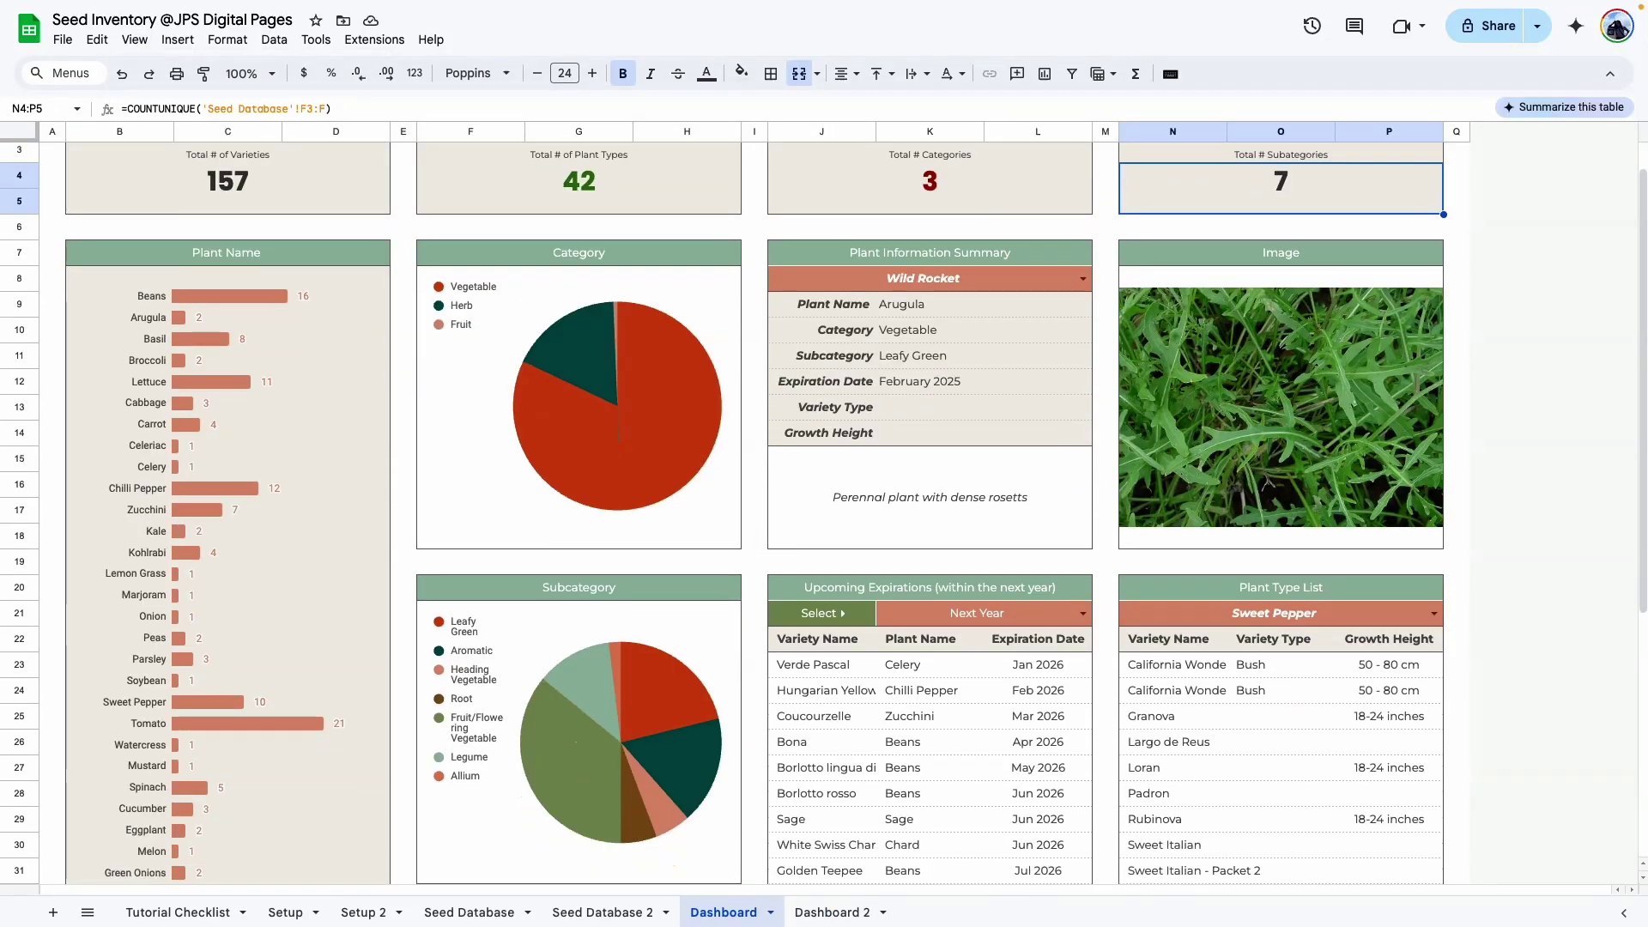
pyautogui.scroll(-1, 1018, 720)
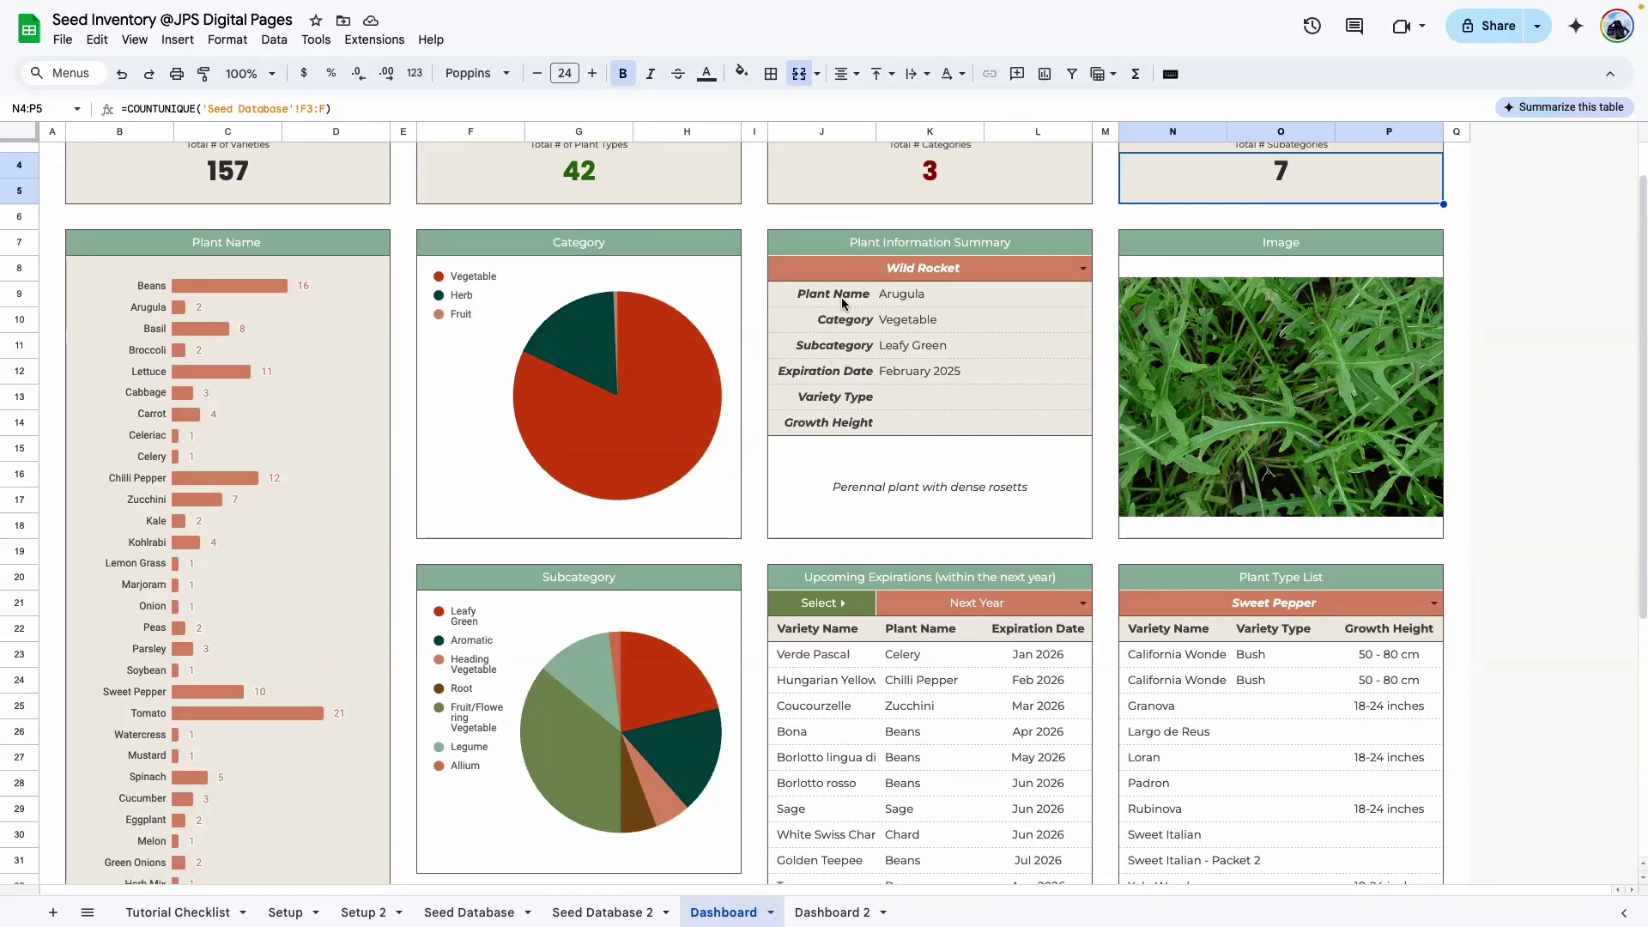
pyautogui.click(844, 329)
pyautogui.click(848, 292)
pyautogui.click(272, 73)
pyautogui.click(243, 271)
pyautogui.moveTo(900, 891); pyautogui.dragTo(1352, 886)
pyautogui.click(840, 511)
pyautogui.click(830, 469)
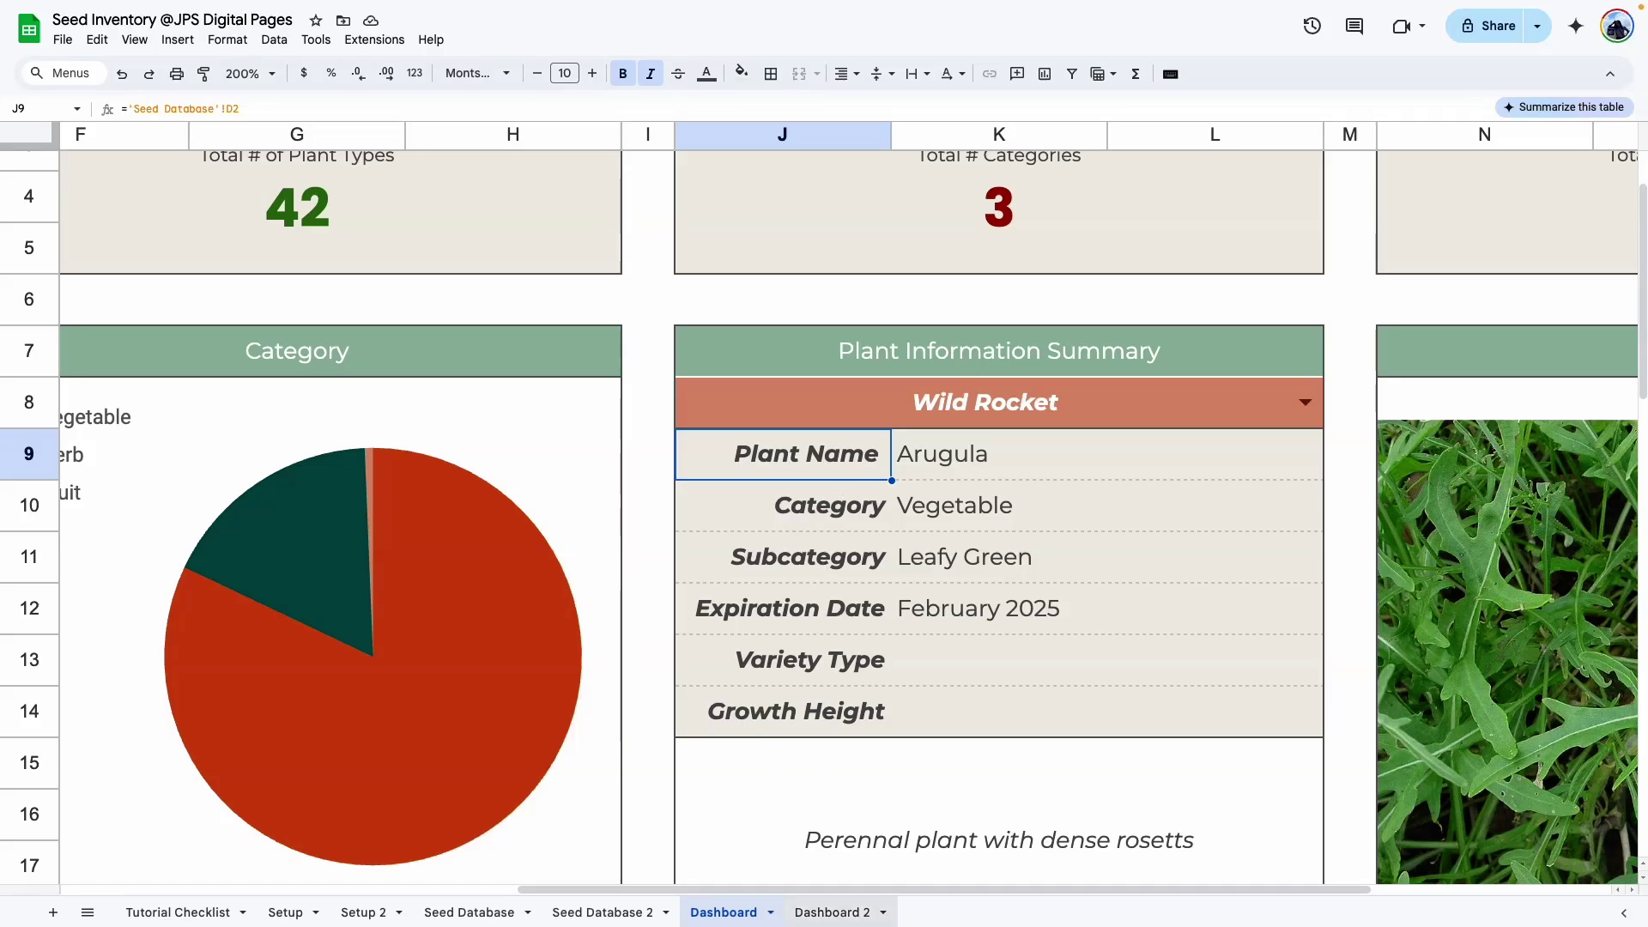
# Enter ='Seed Database 2'!D2 in J9 on Dashboard 2 to link the Plant Name label to its database header.
pyautogui.click(832, 912)
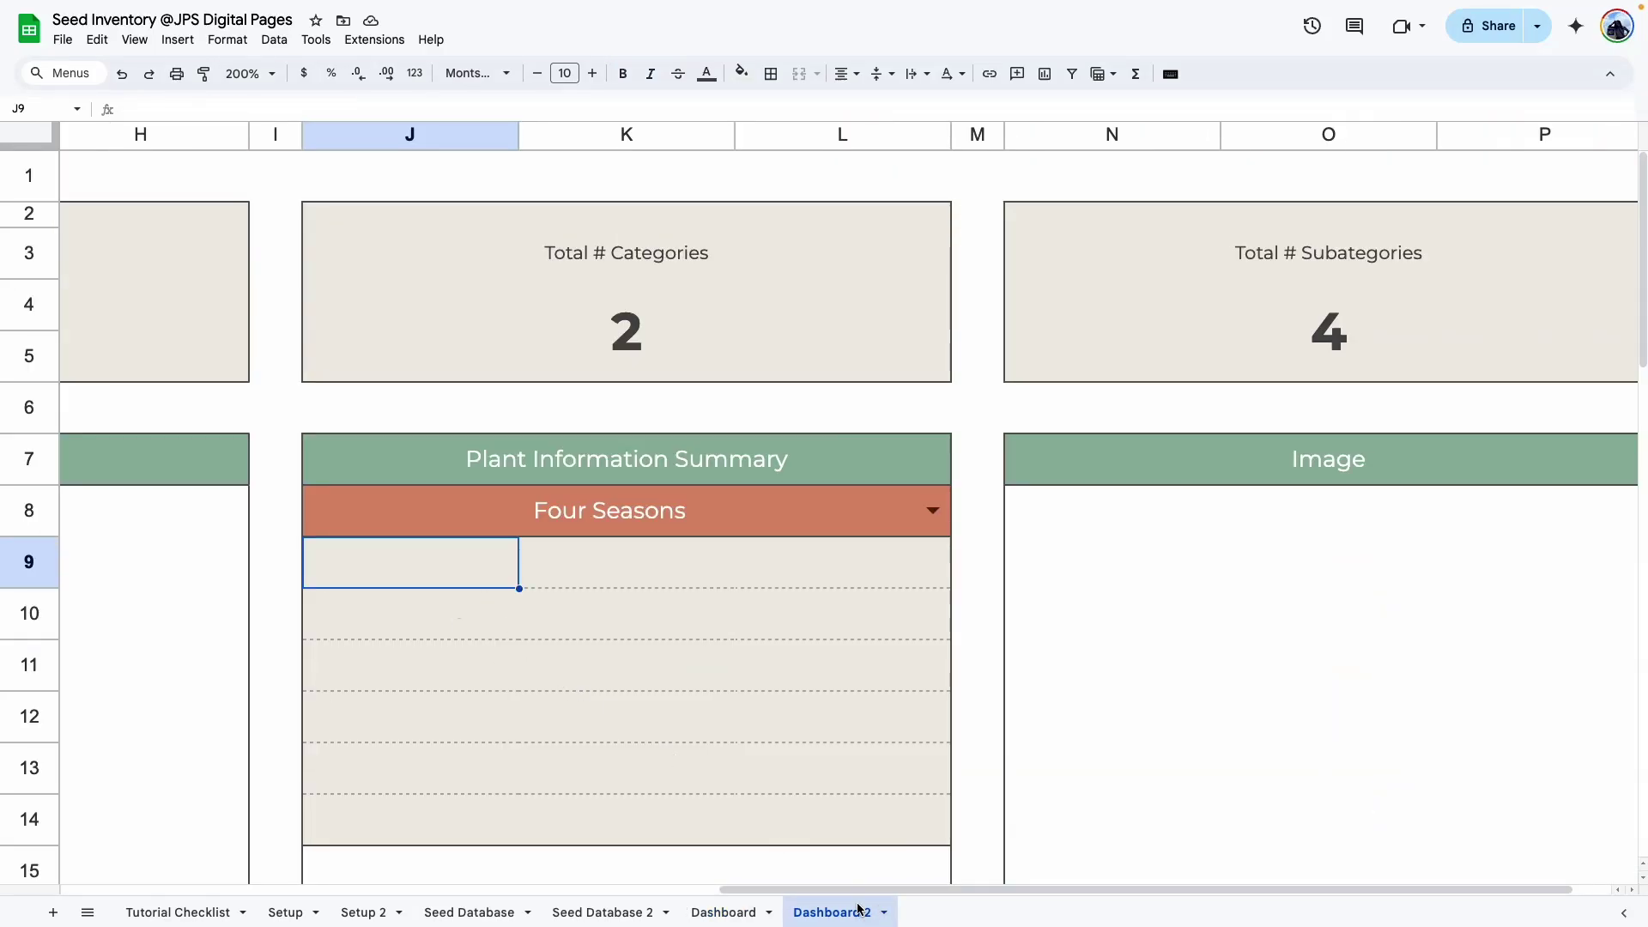
pyautogui.write('=')
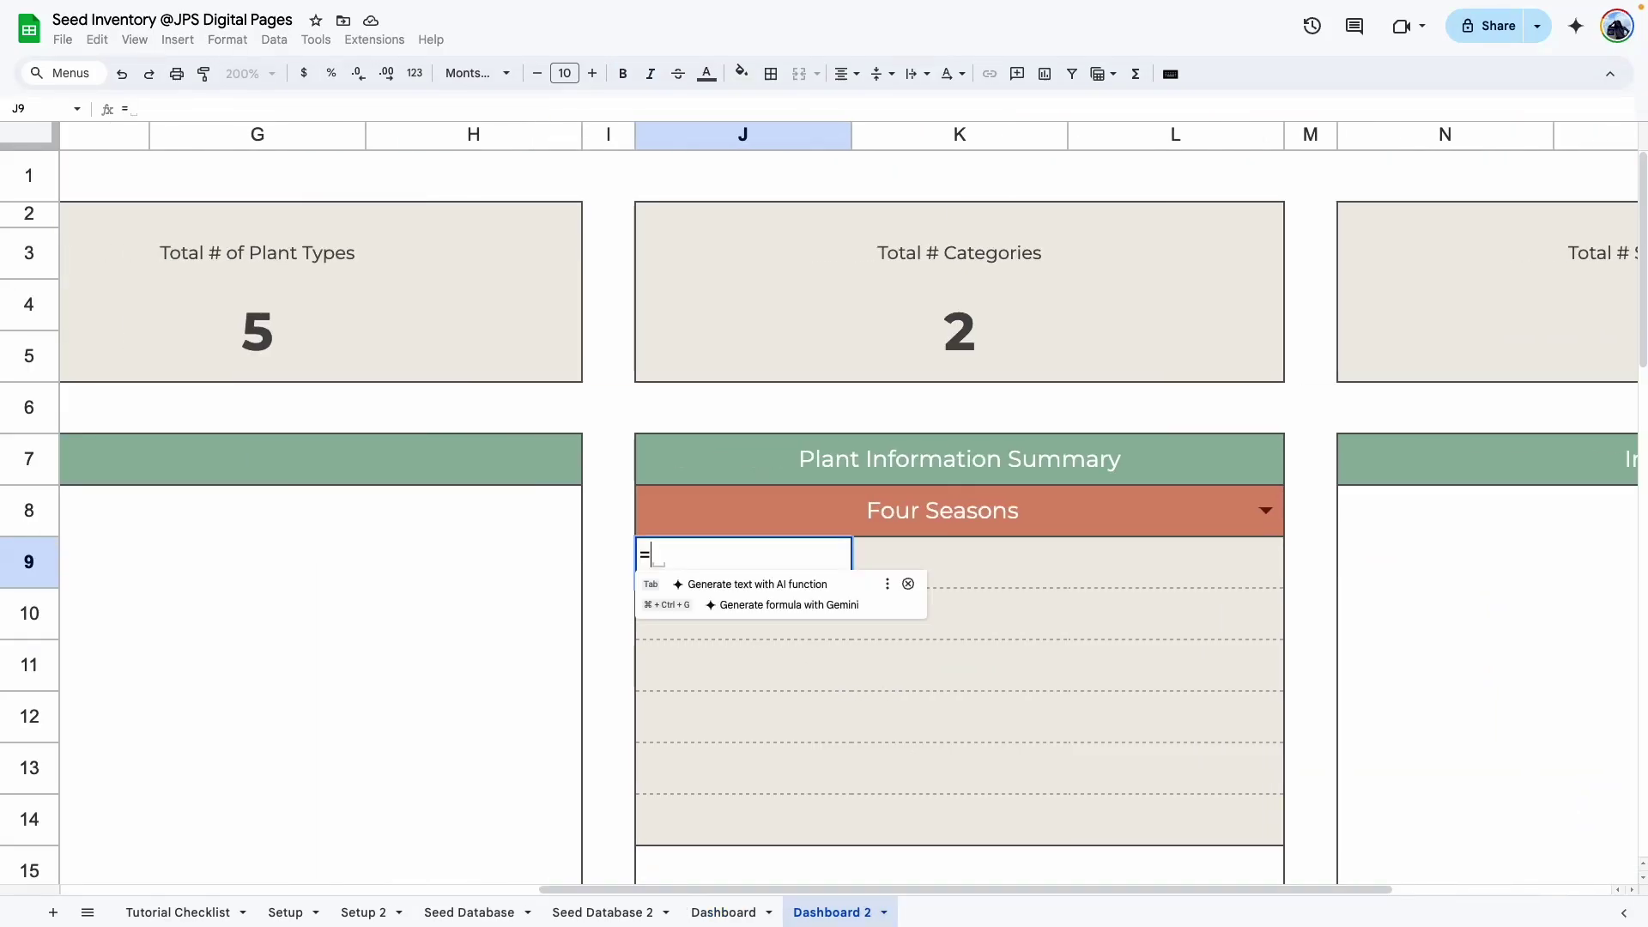
pyautogui.click(620, 911)
pyautogui.click(719, 230)
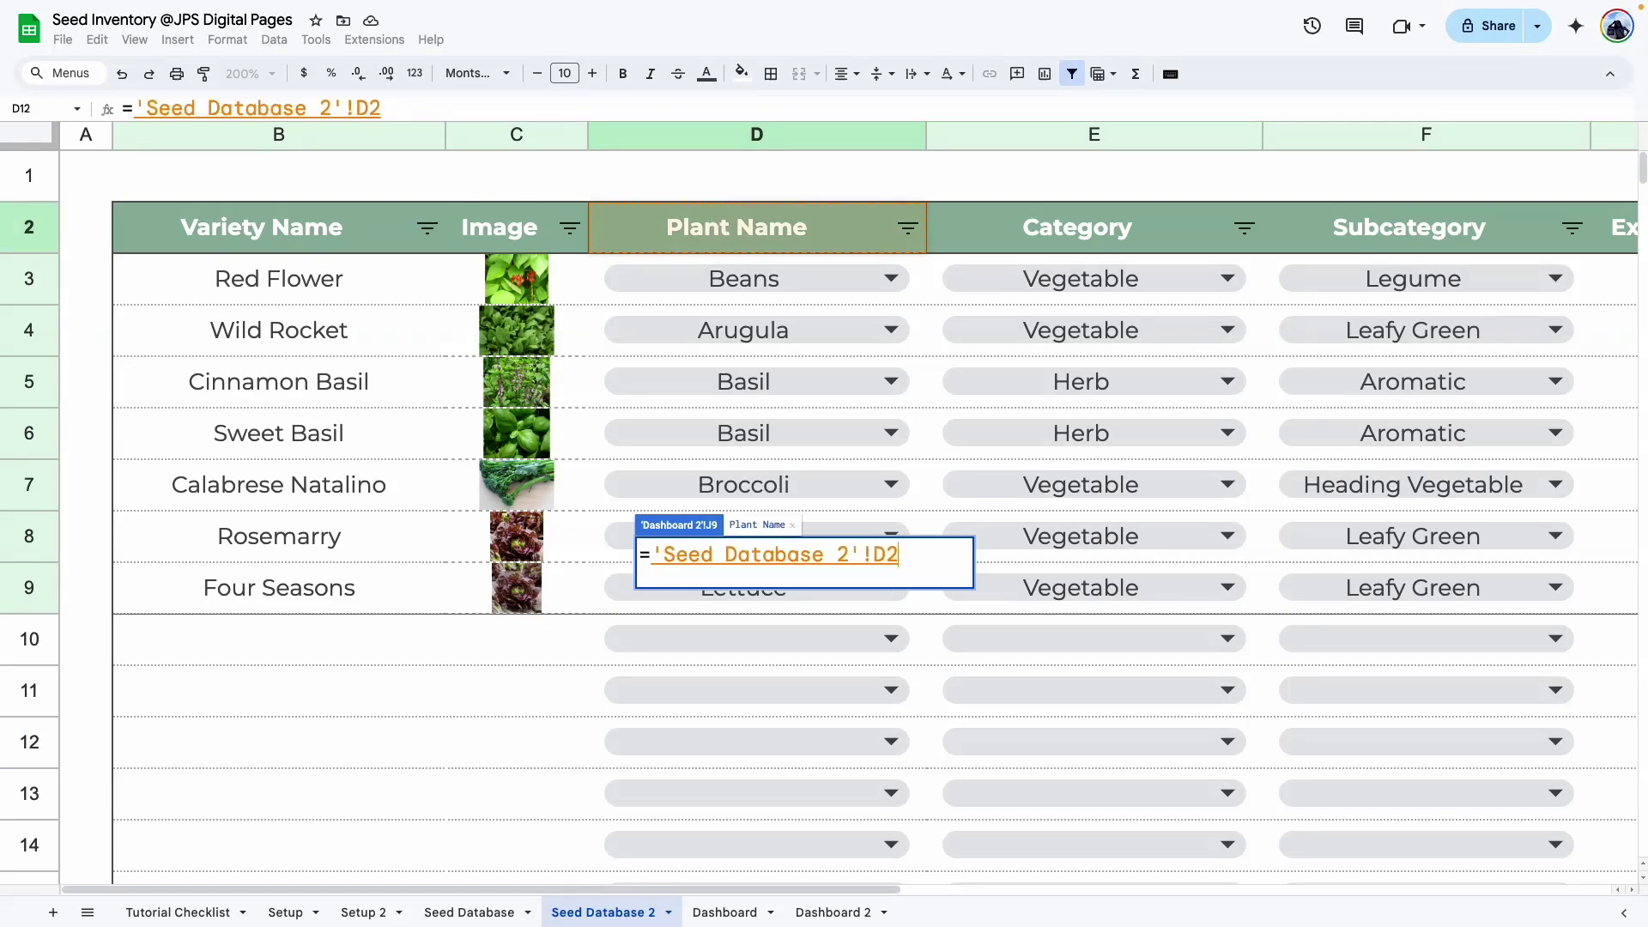
pyautogui.press('Return')
# Enter ='Seed Database 2'!E2 in J10 on Dashboard 2 to link the Category label to its database header.
pyautogui.press('Down')
pyautogui.write('=')
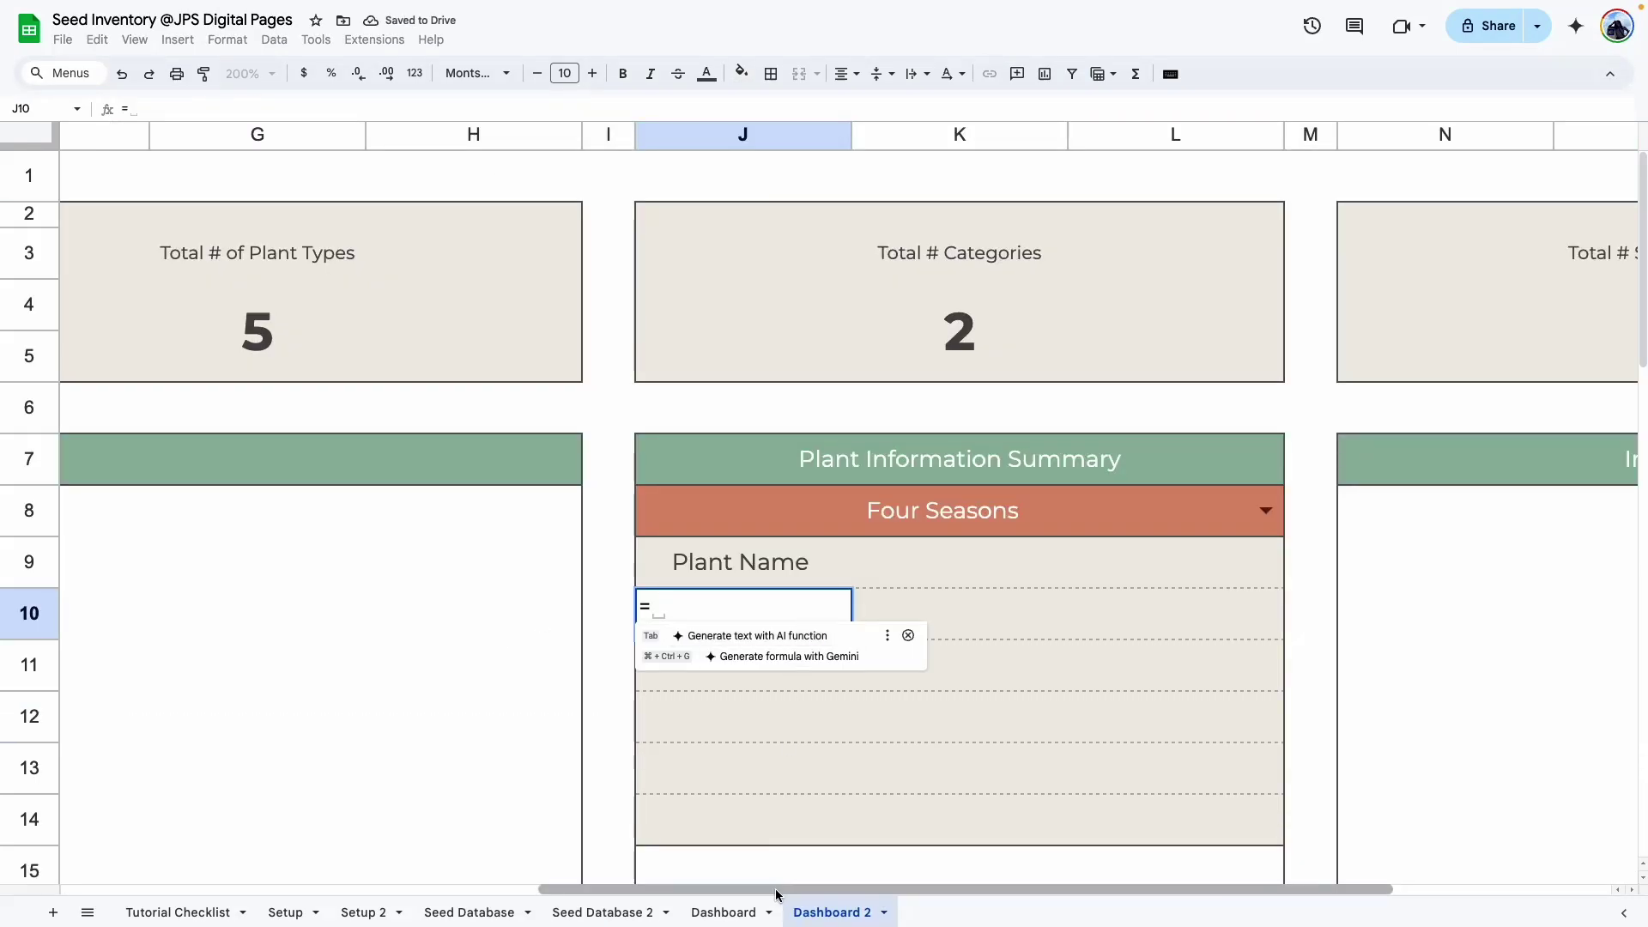
pyautogui.click(640, 912)
pyautogui.moveTo(711, 894); pyautogui.dragTo(839, 888)
pyautogui.click(847, 235)
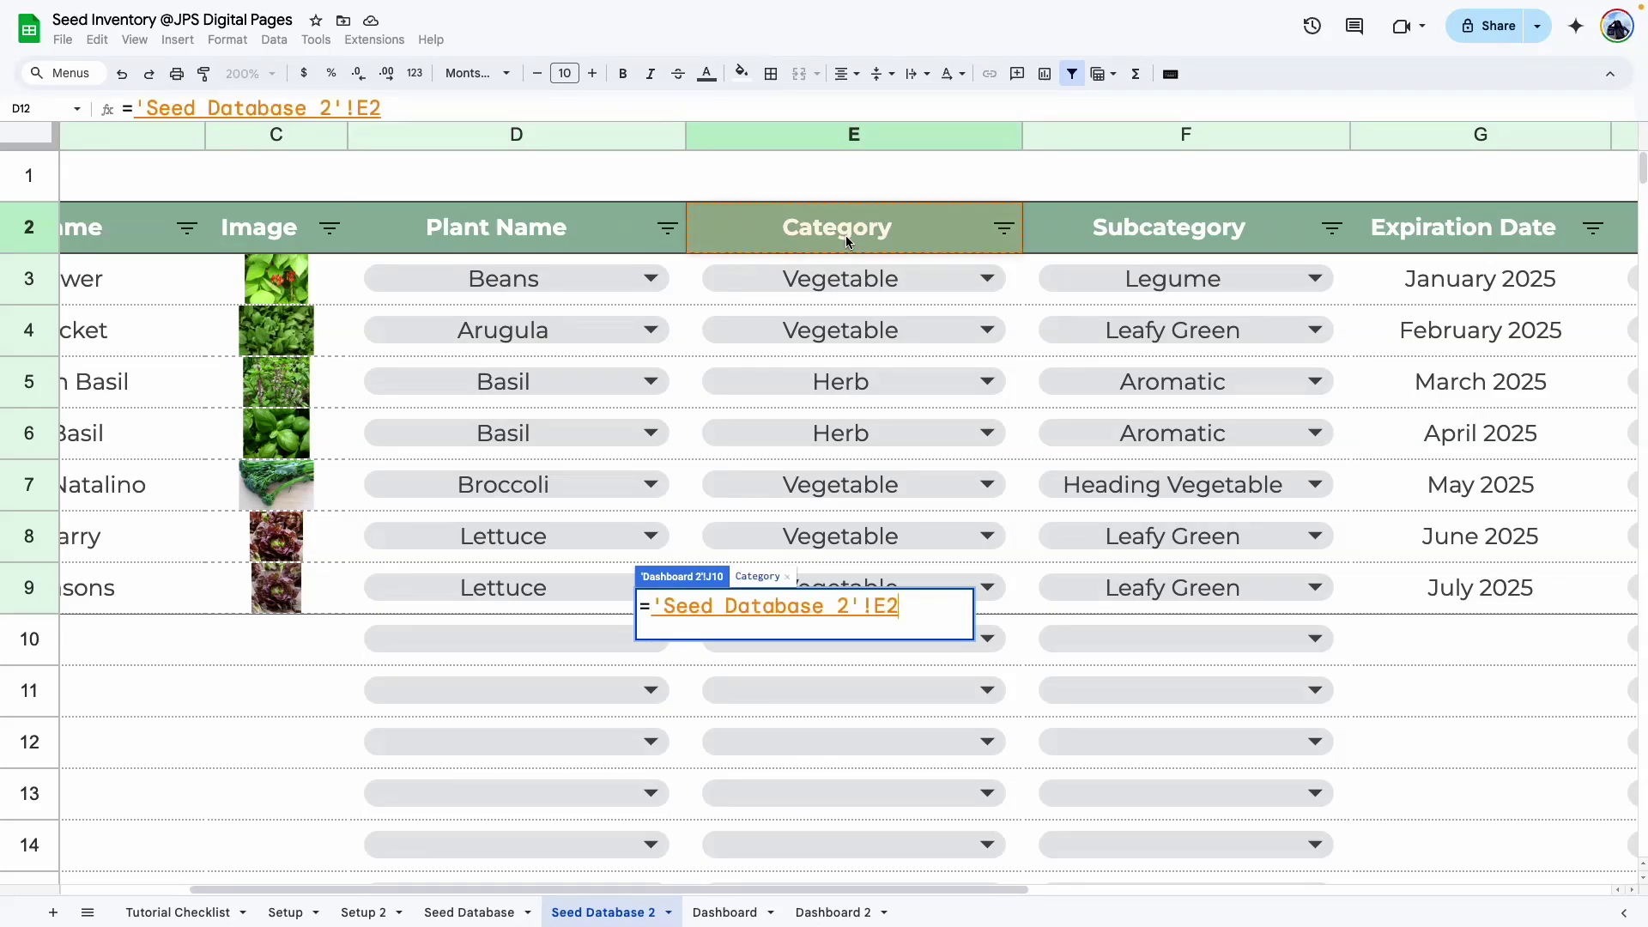
pyautogui.press('Return')
# Link J11 and J12 on Dashboard 2 to the Subcategory and Expiration Date headers in F2 and G2 of Seed Database 2.
pyautogui.press('Down')
pyautogui.write('=')
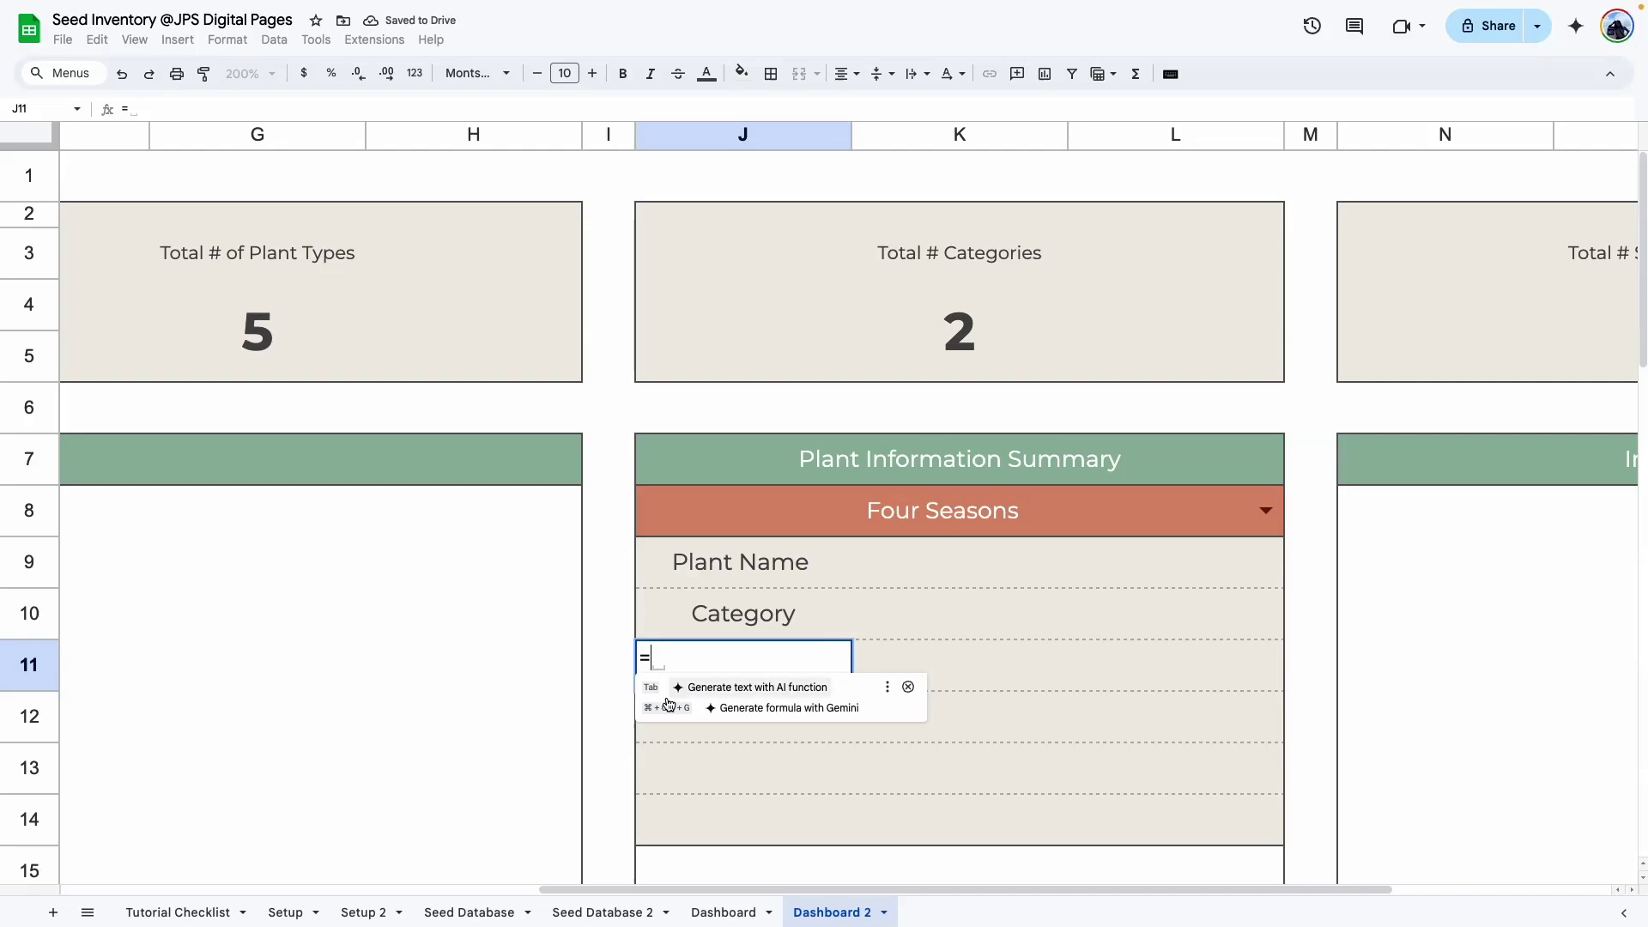
pyautogui.click(603, 912)
pyautogui.click(927, 245)
pyautogui.press('Return')
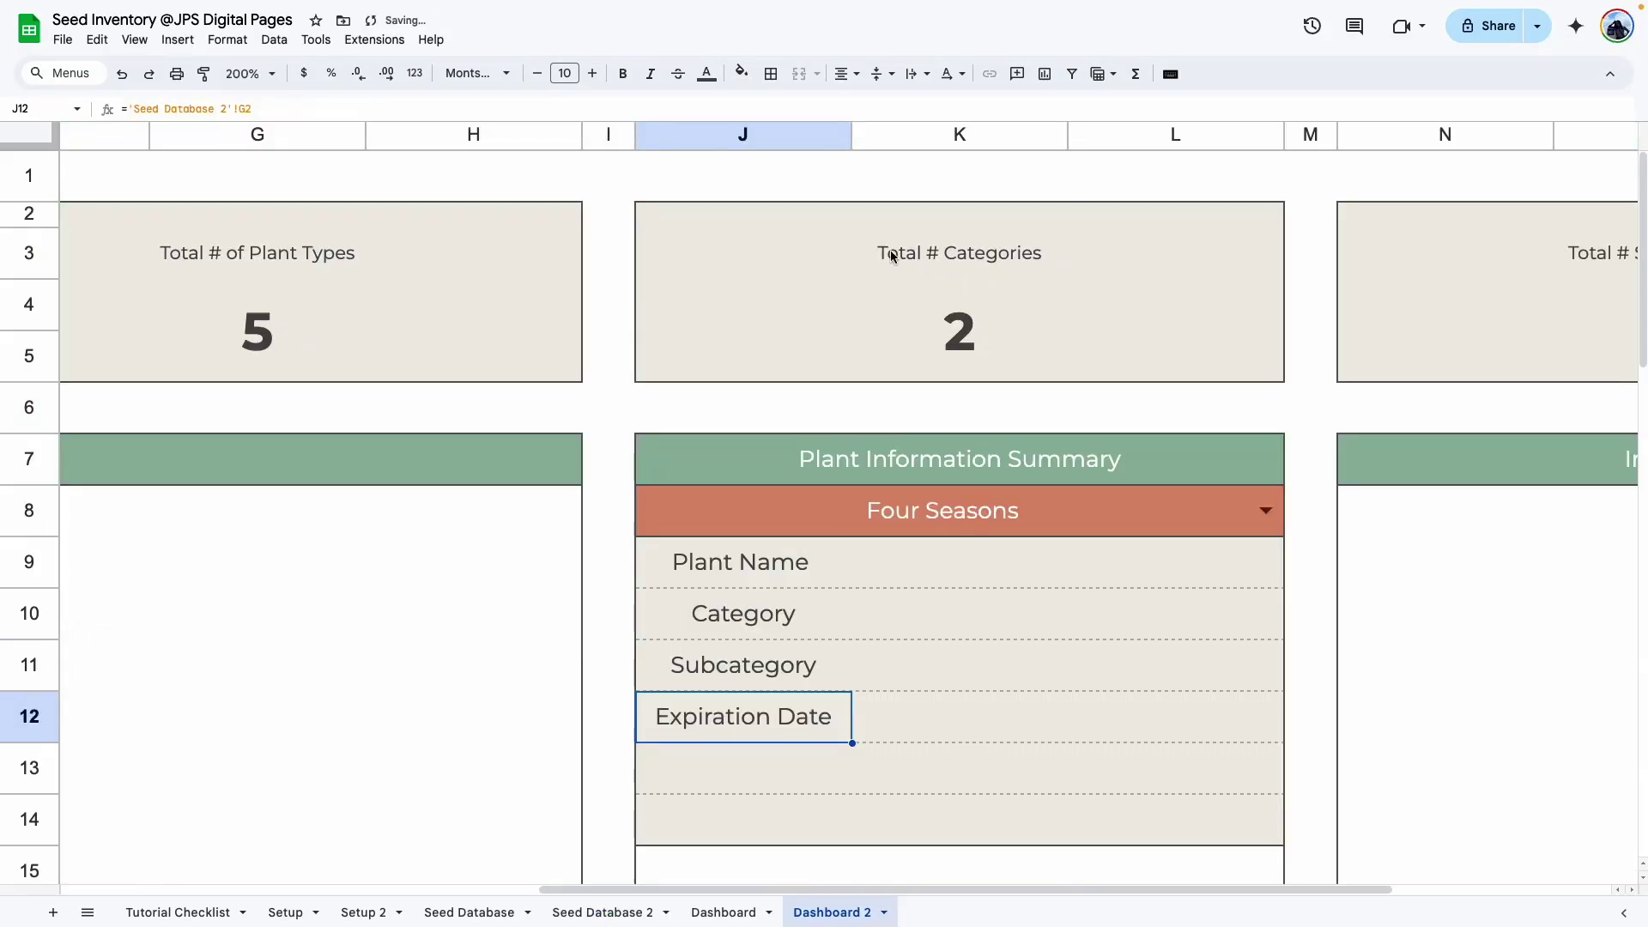
# Link J13 and J14 on Dashboard 2 to the Variety Type and Growth Height headers in H2 and I2 of Seed Database 2.
pyautogui.click(768, 753)
pyautogui.write('=')
pyautogui.click(603, 912)
pyautogui.click(1269, 229)
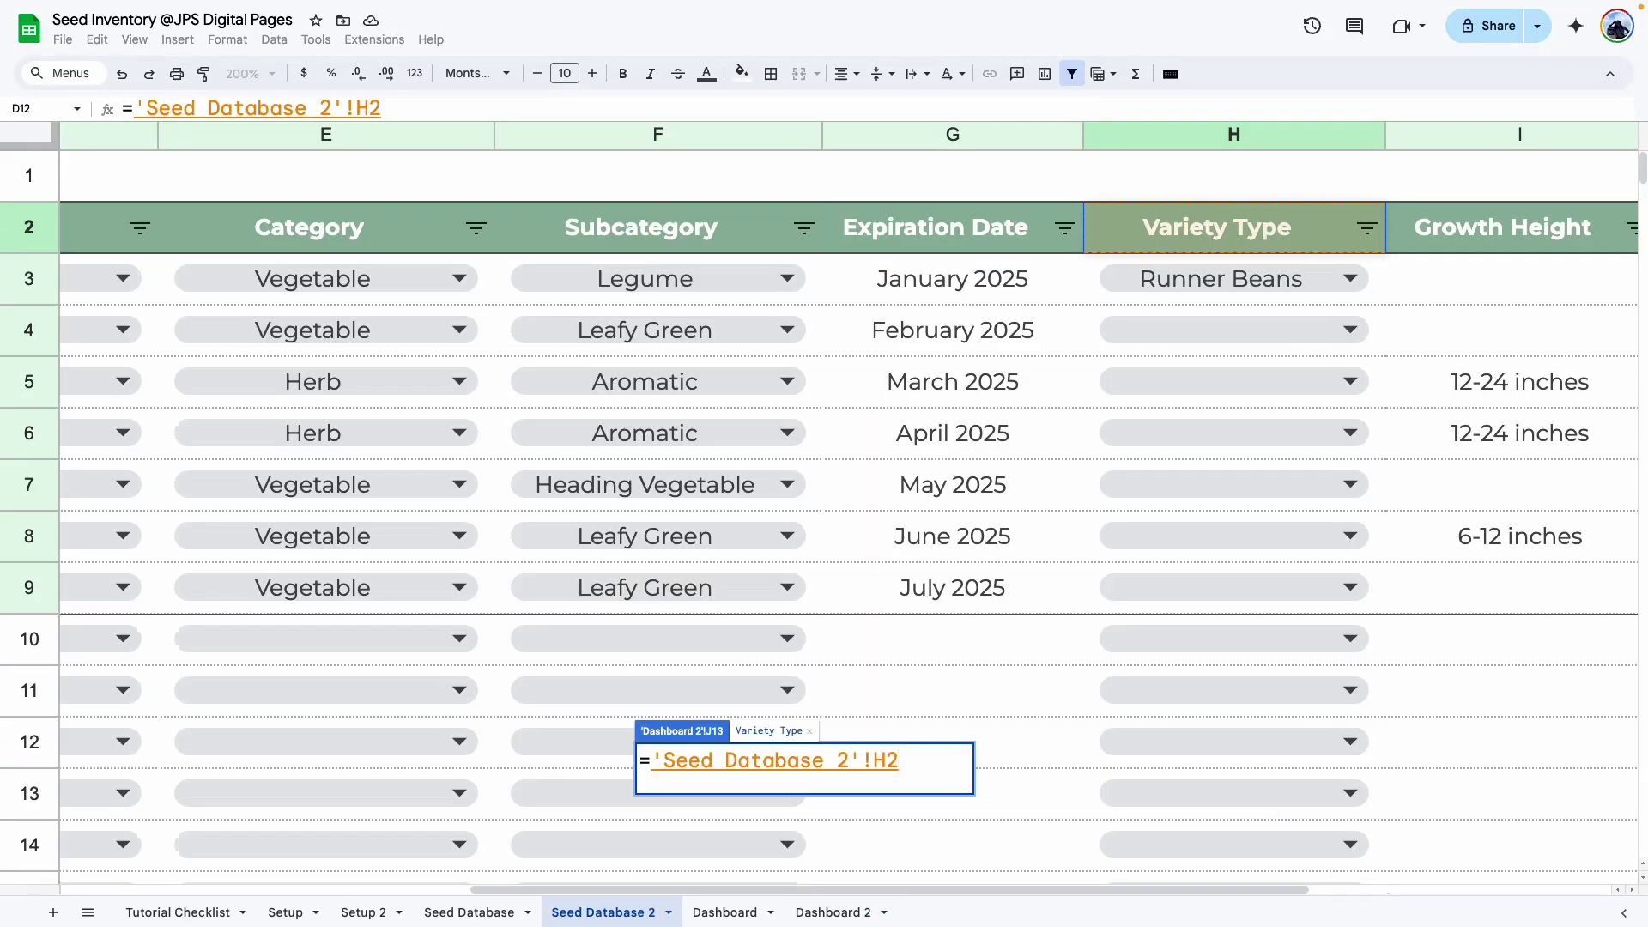
pyautogui.press('Return')
pyautogui.click(815, 816)
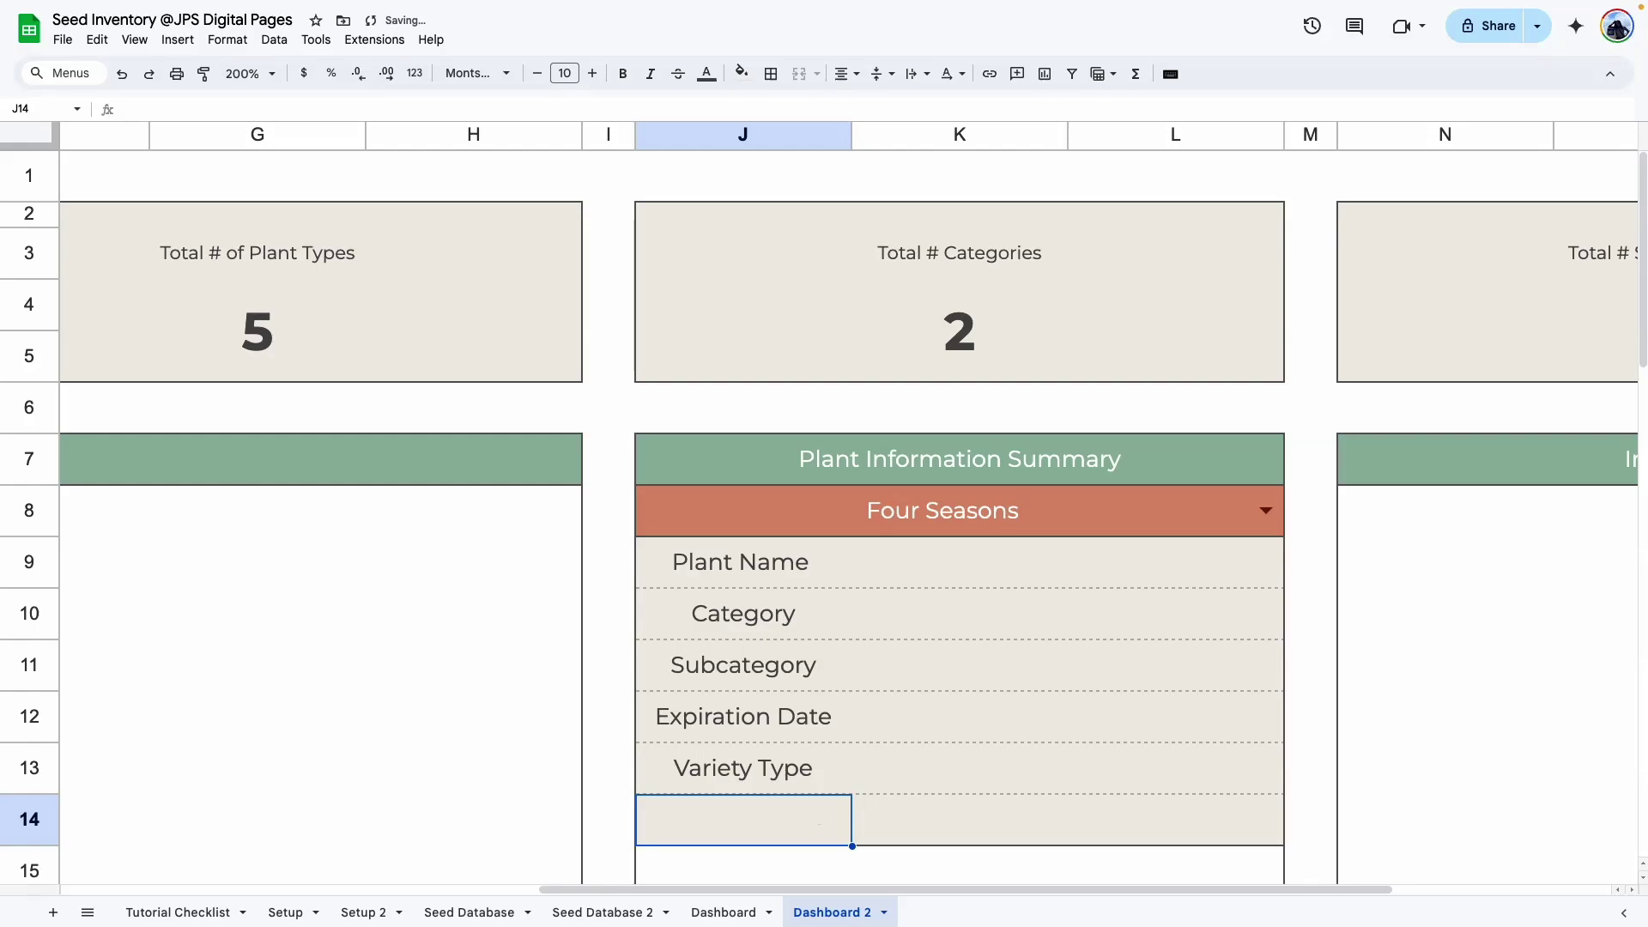
pyautogui.write('=')
pyautogui.click(626, 910)
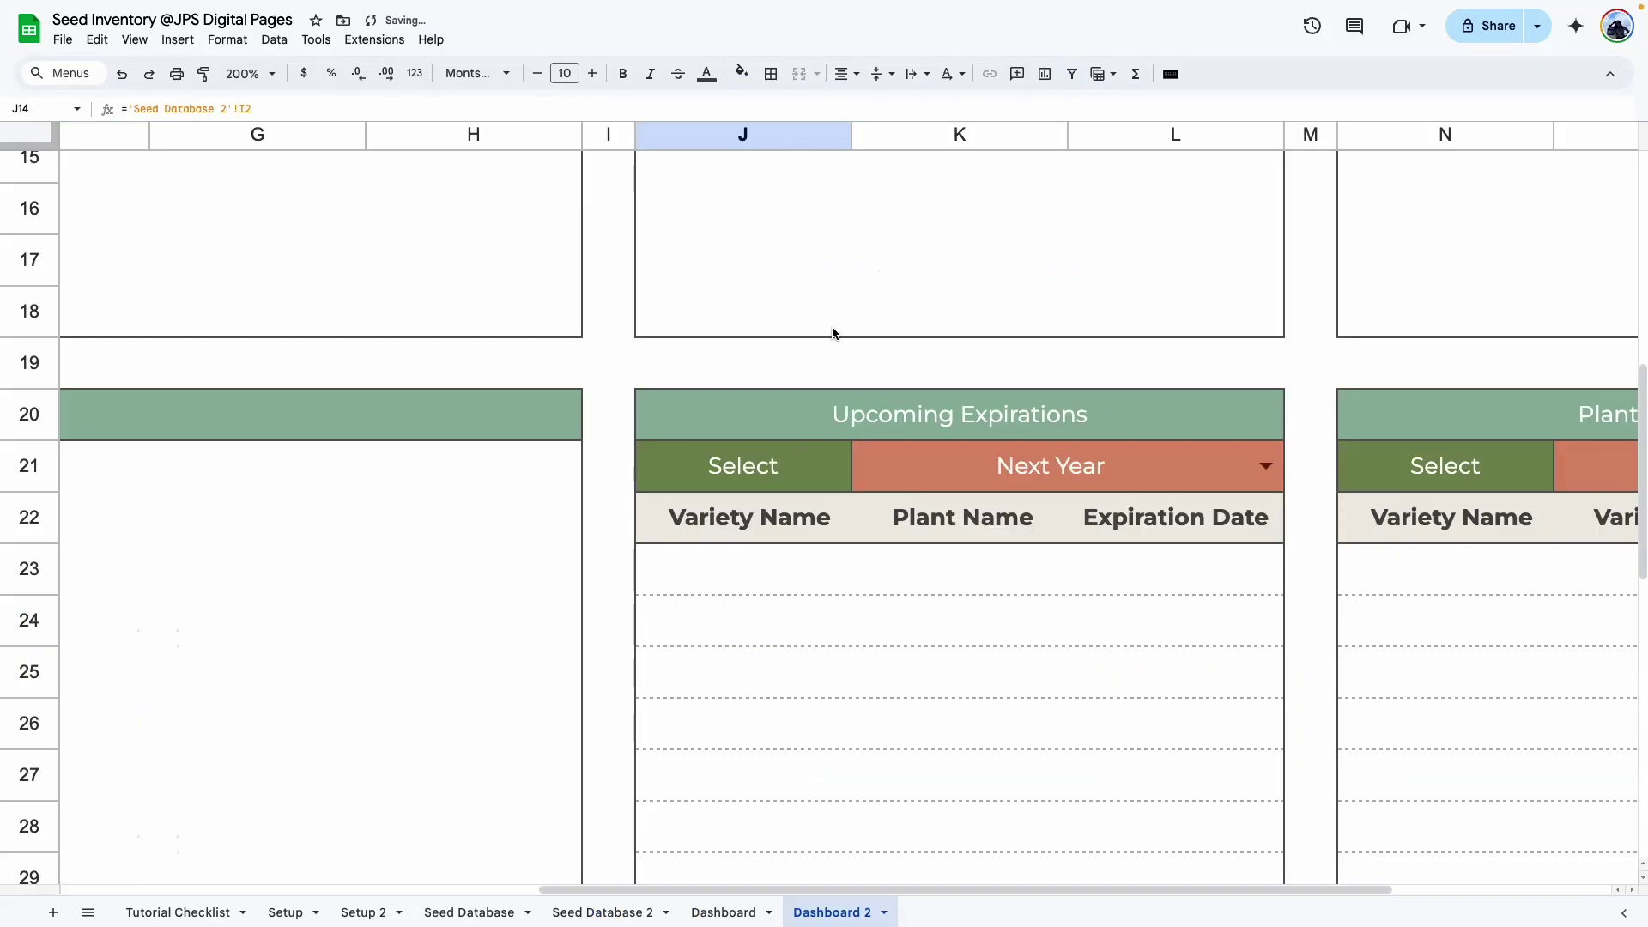
pyautogui.press('Return')
# Right-align the Plant Information Summary labels in J9:J14 and make them bold and italic.
pyautogui.scroll(-3, 909, 647)
pyautogui.click(815, 601)
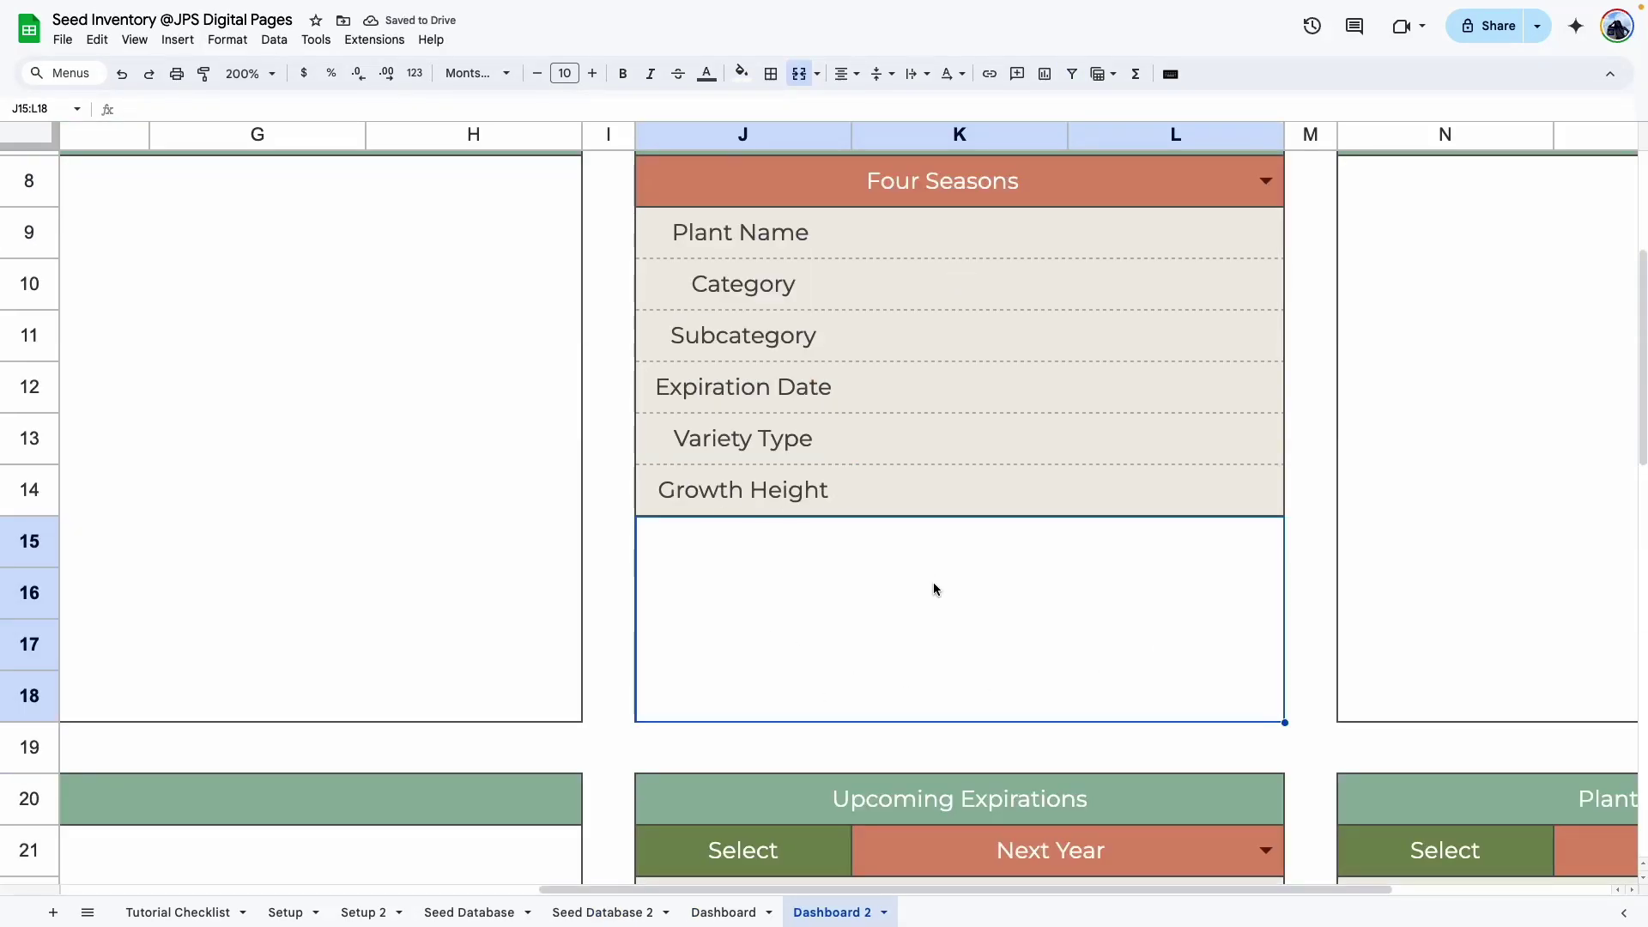
pyautogui.moveTo(793, 234); pyautogui.dragTo(790, 497)
pyautogui.click(846, 74)
pyautogui.click(904, 110)
pyautogui.click(650, 74)
pyautogui.click(624, 74)
pyautogui.click(1001, 406)
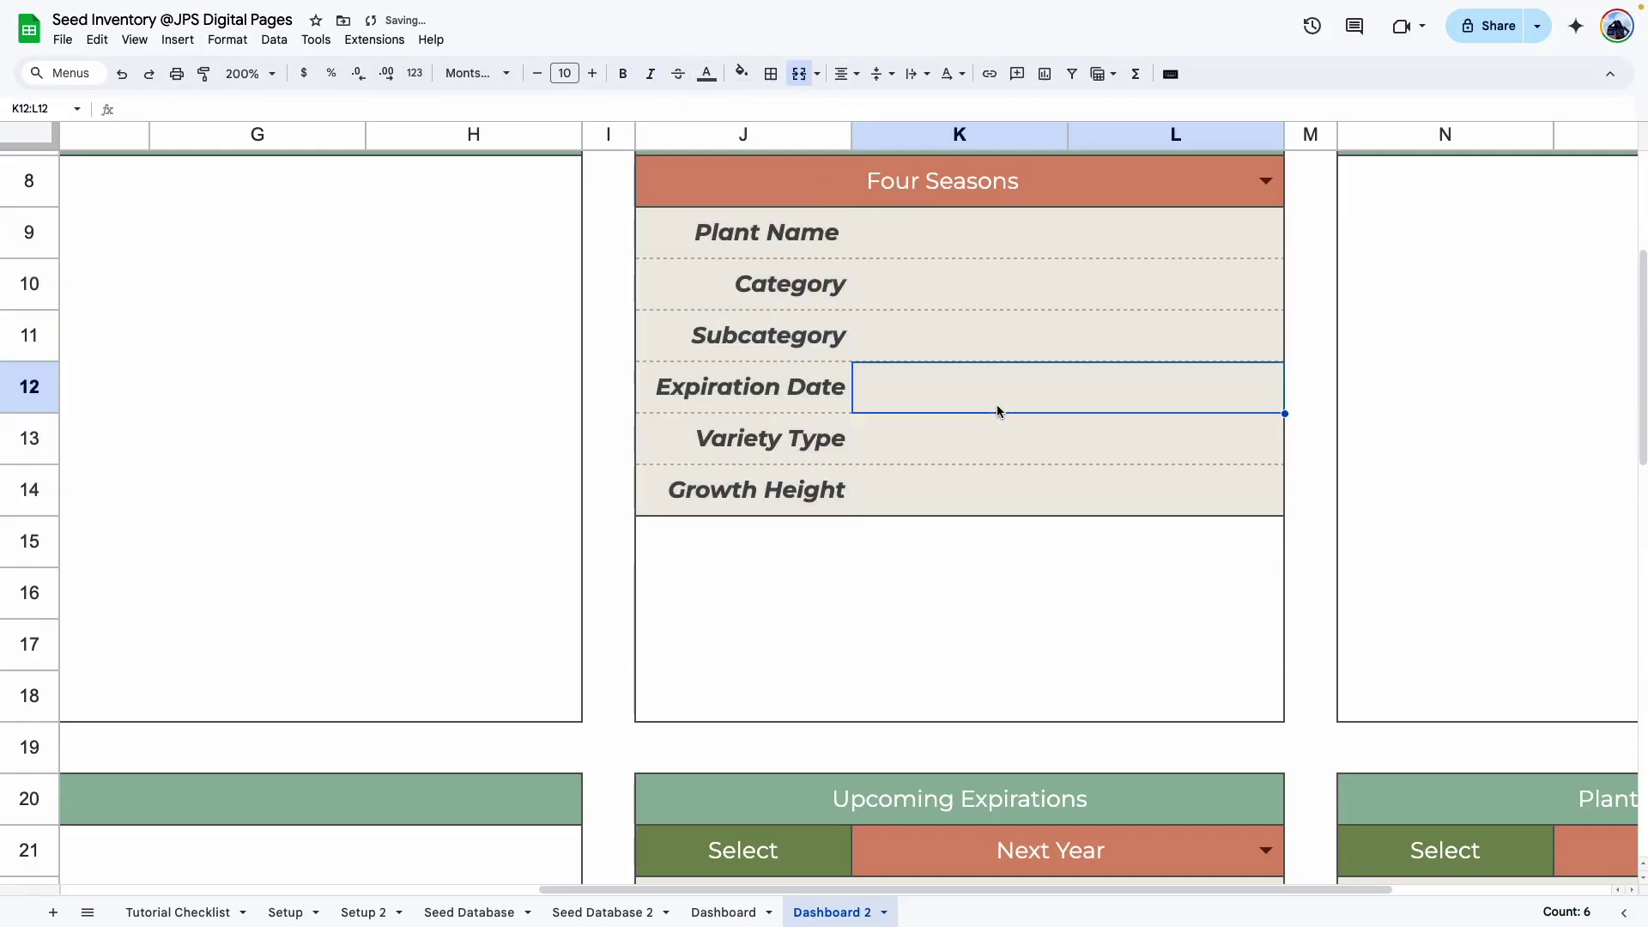
# Copy the INDEX/MATCH formula text behind the Plant Name value in K9 on the Dashboard sheet.
pyautogui.scroll(3, 987, 480)
pyautogui.click(708, 915)
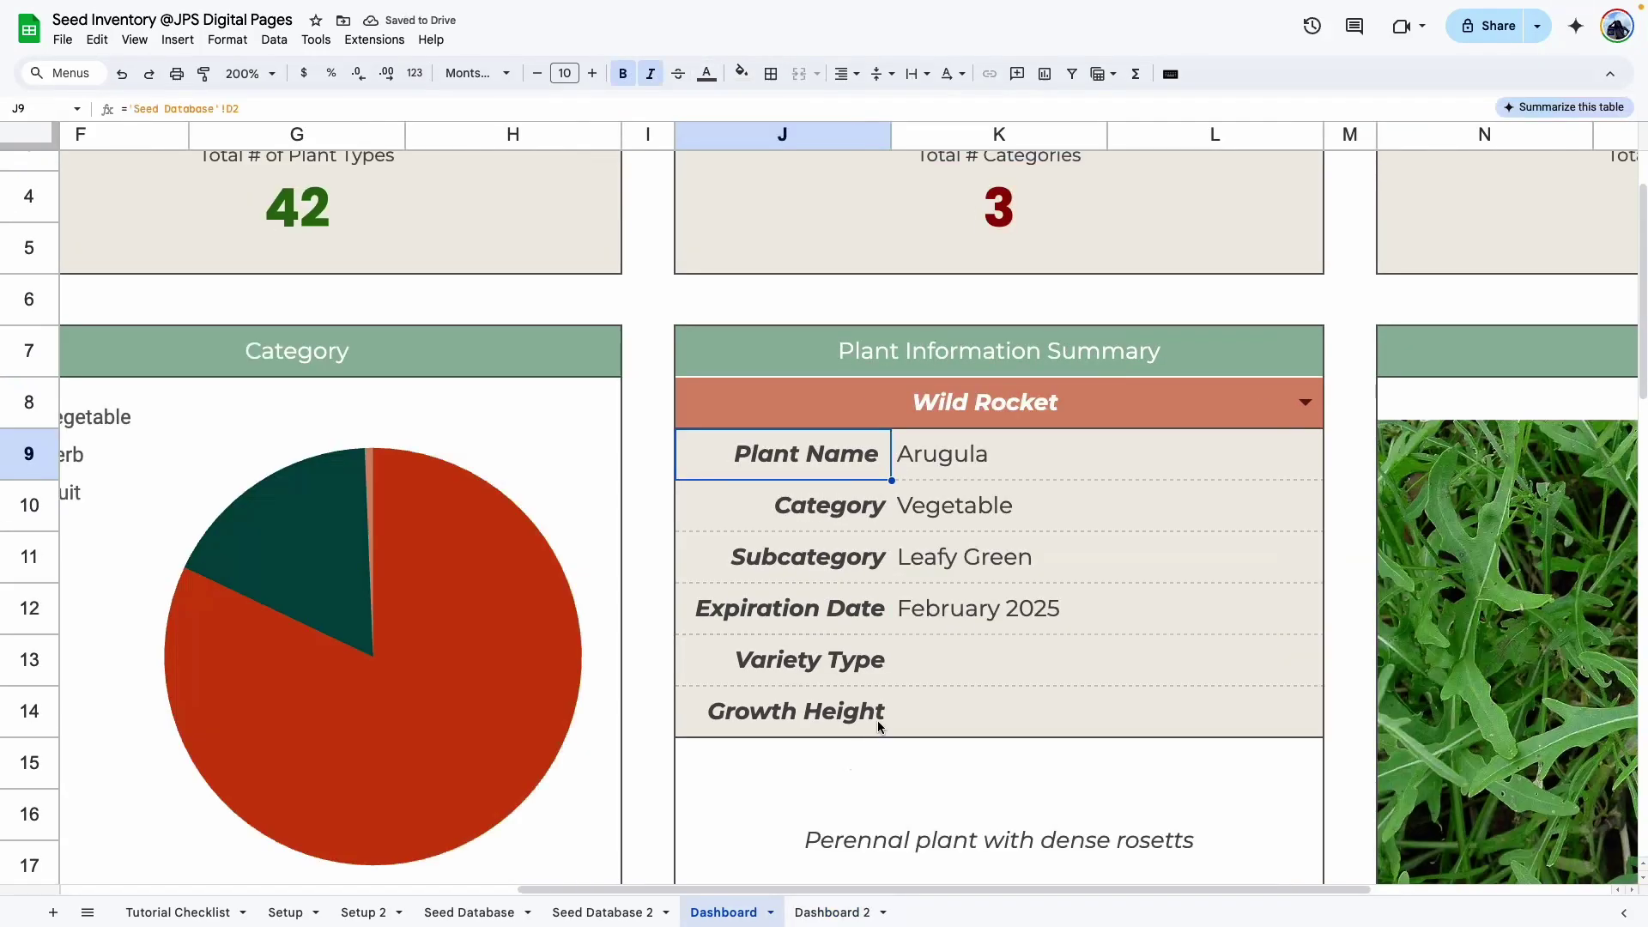
pyautogui.click(832, 912)
pyautogui.click(726, 912)
pyautogui.tripleClick(978, 461)
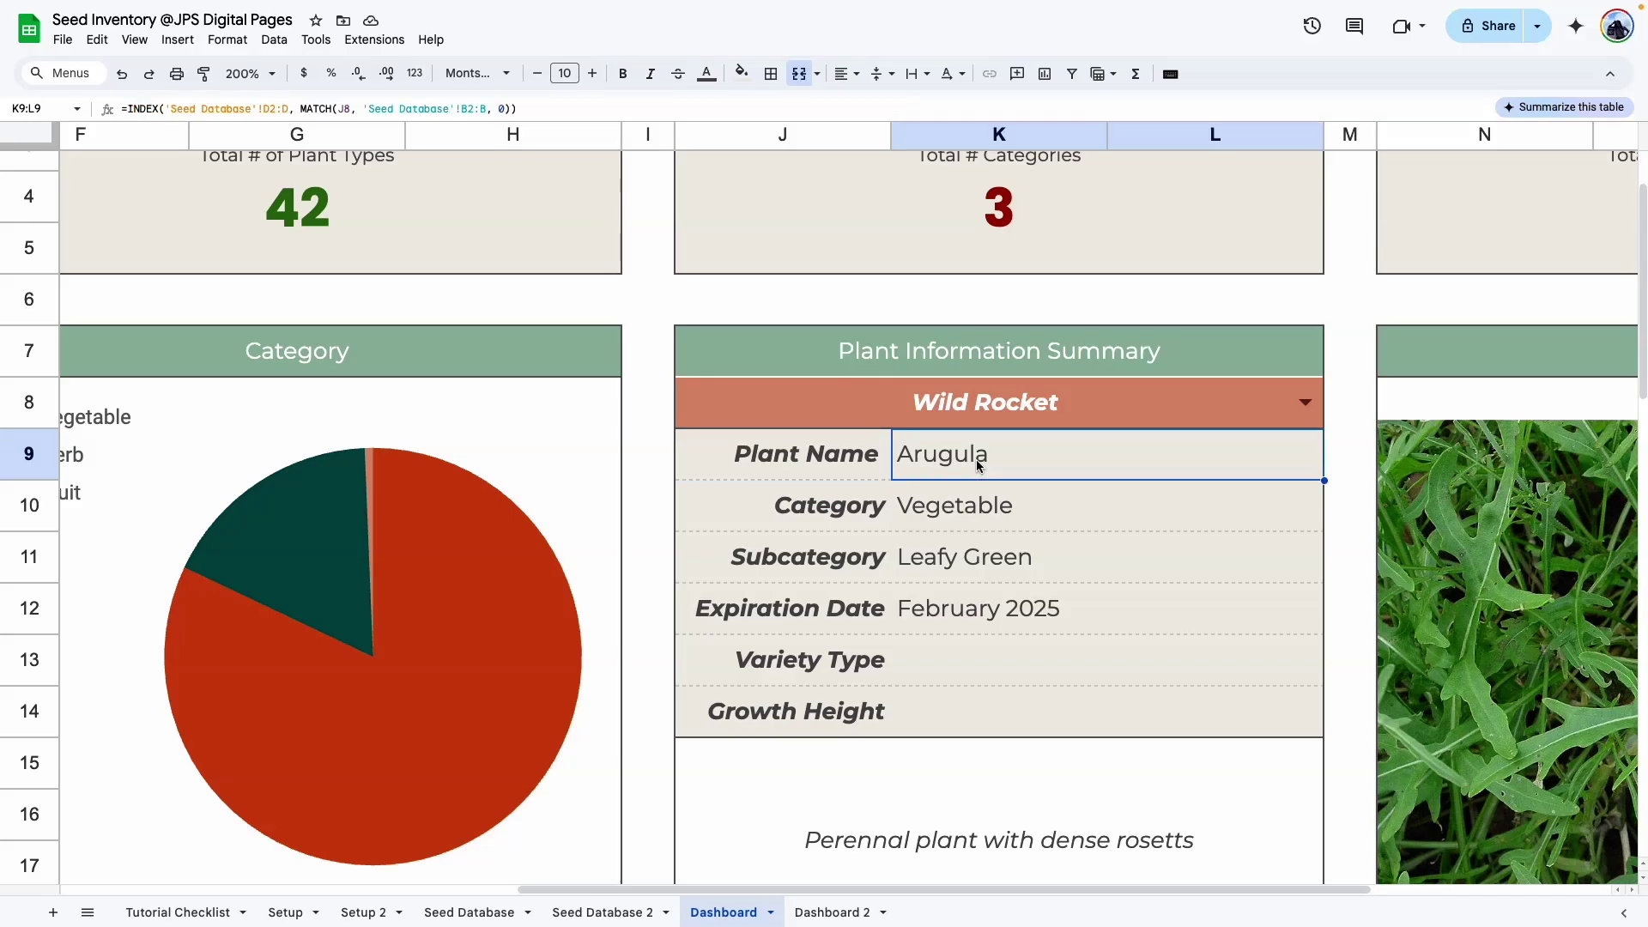
pyautogui.doubleClick(1033, 474)
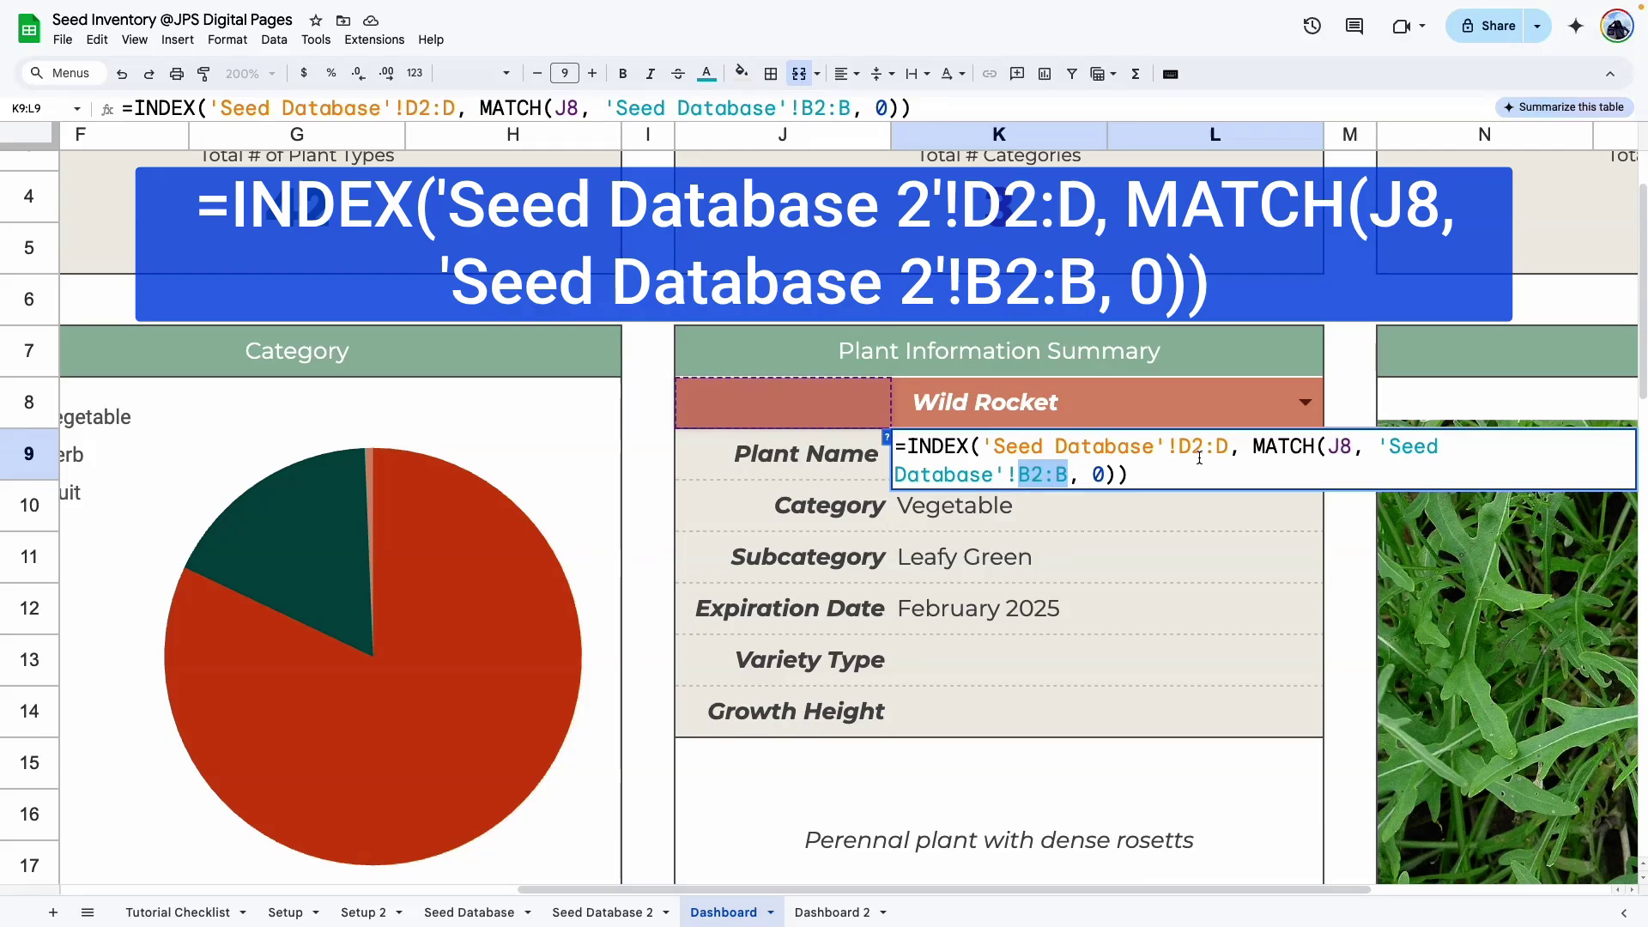
pyautogui.tripleClick(1084, 454)
pyautogui.hotkey('ctrl', 'c')
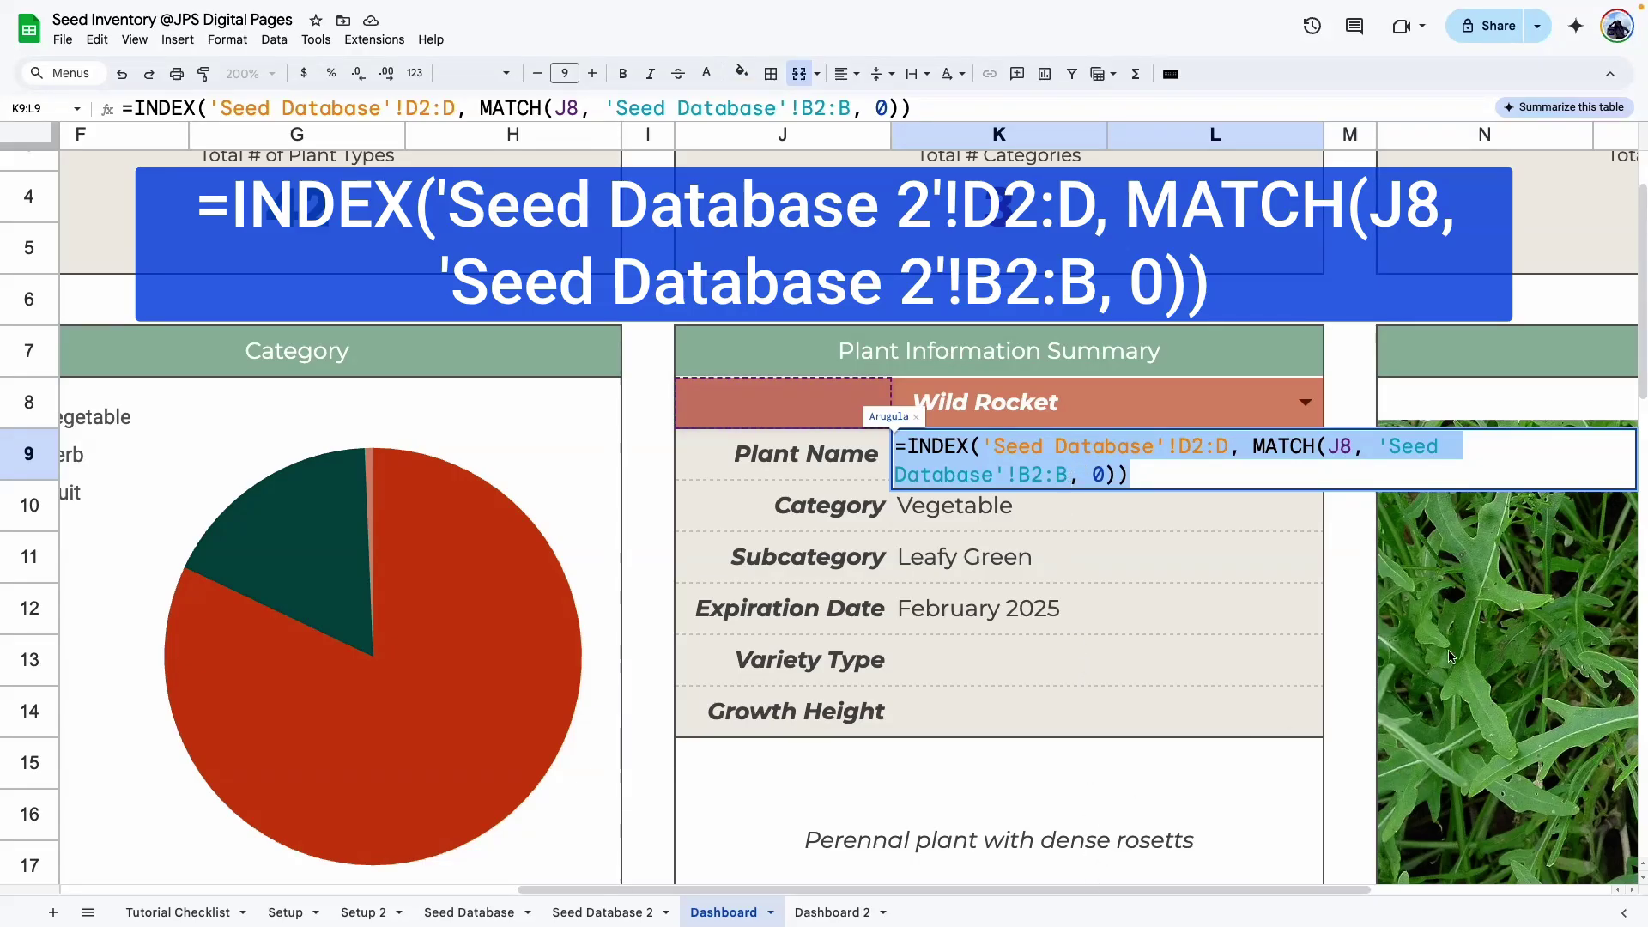
# Enter =INDEX('Seed Database 2'!D2:D, MATCH(J8, 'Seed Database 2'!B2:B, 0)) in K9 on Dashboard 2 to look up the Plant Name.
pyautogui.click(832, 912)
pyautogui.click(924, 450)
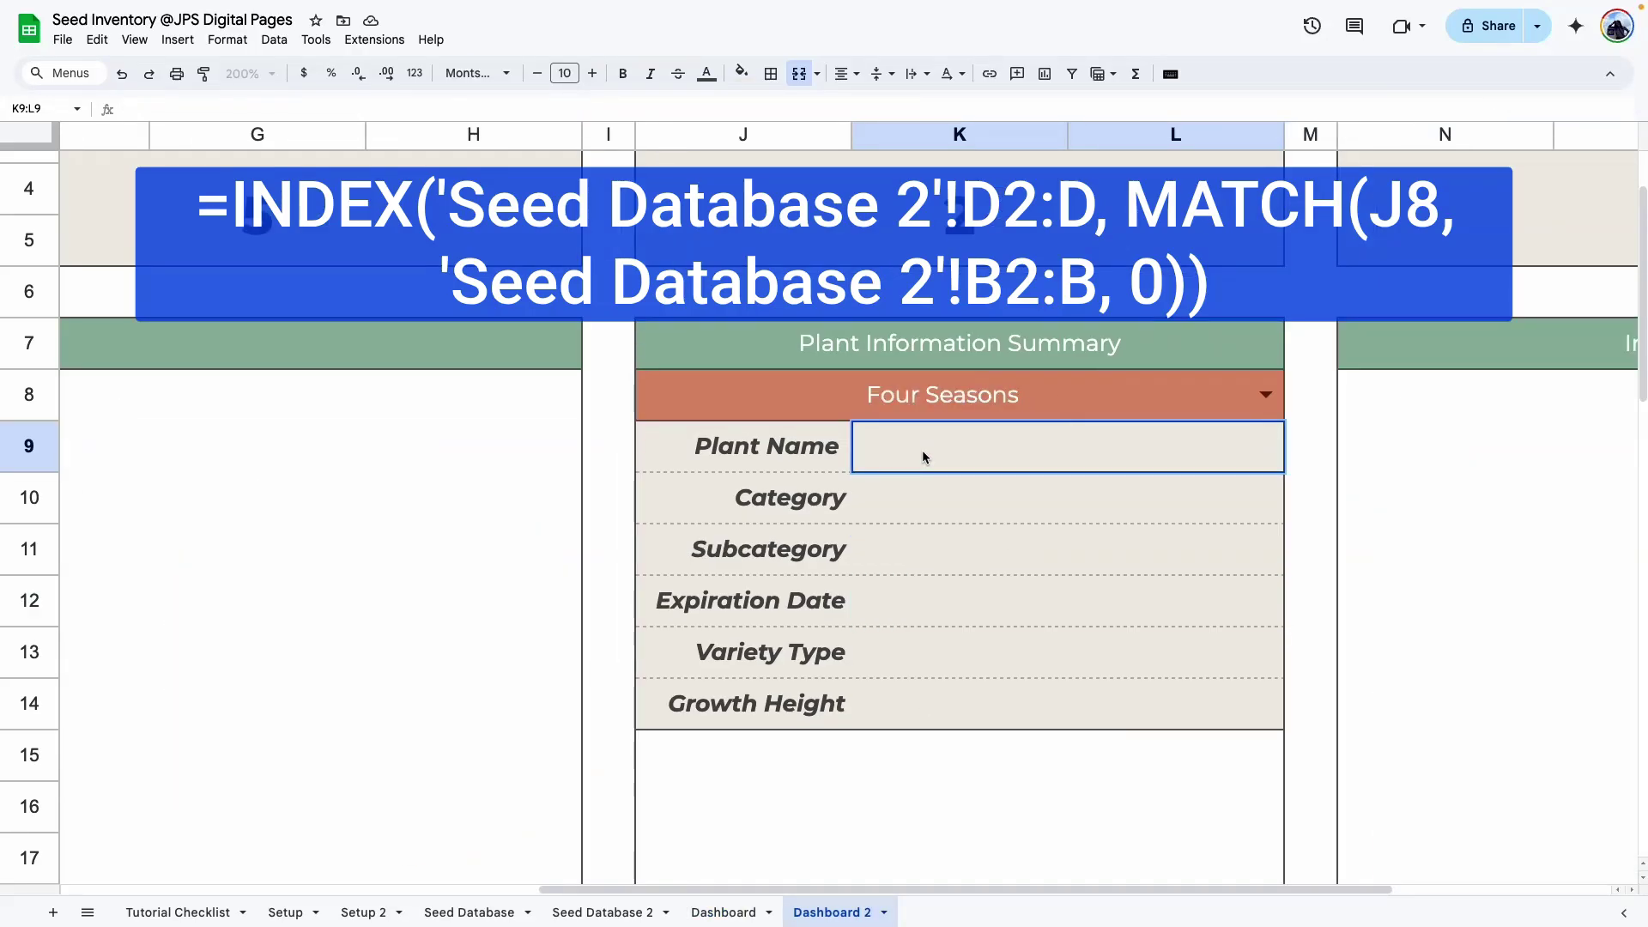
pyautogui.hotkey('ctrl', 'v')
pyautogui.click(1115, 439)
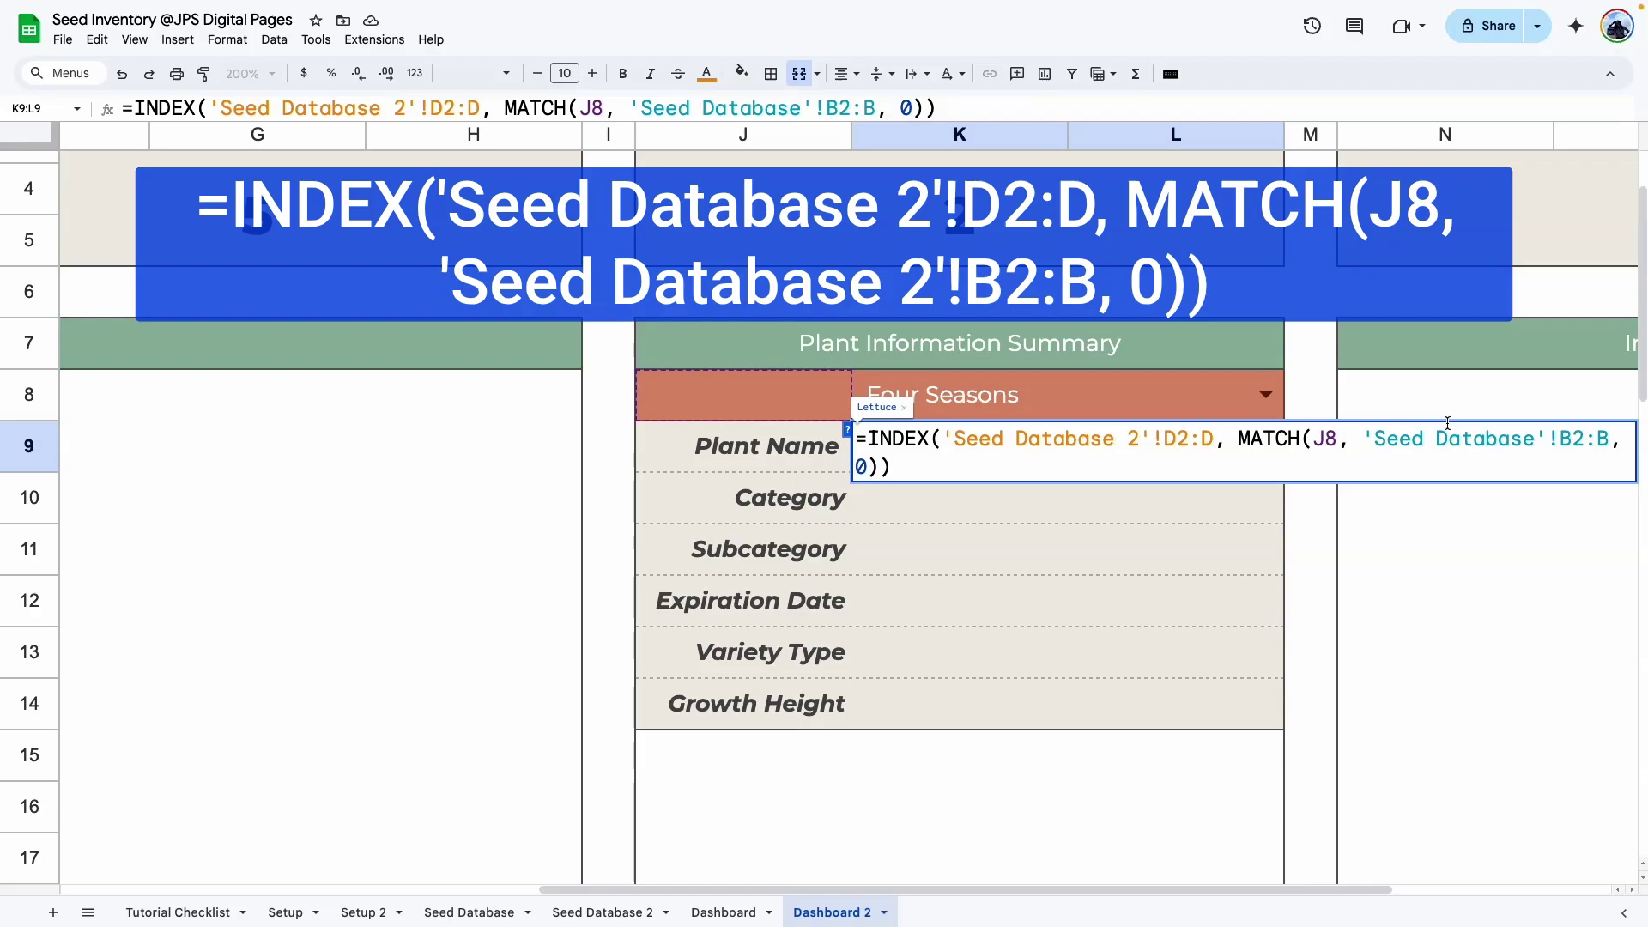
pyautogui.click(1528, 432)
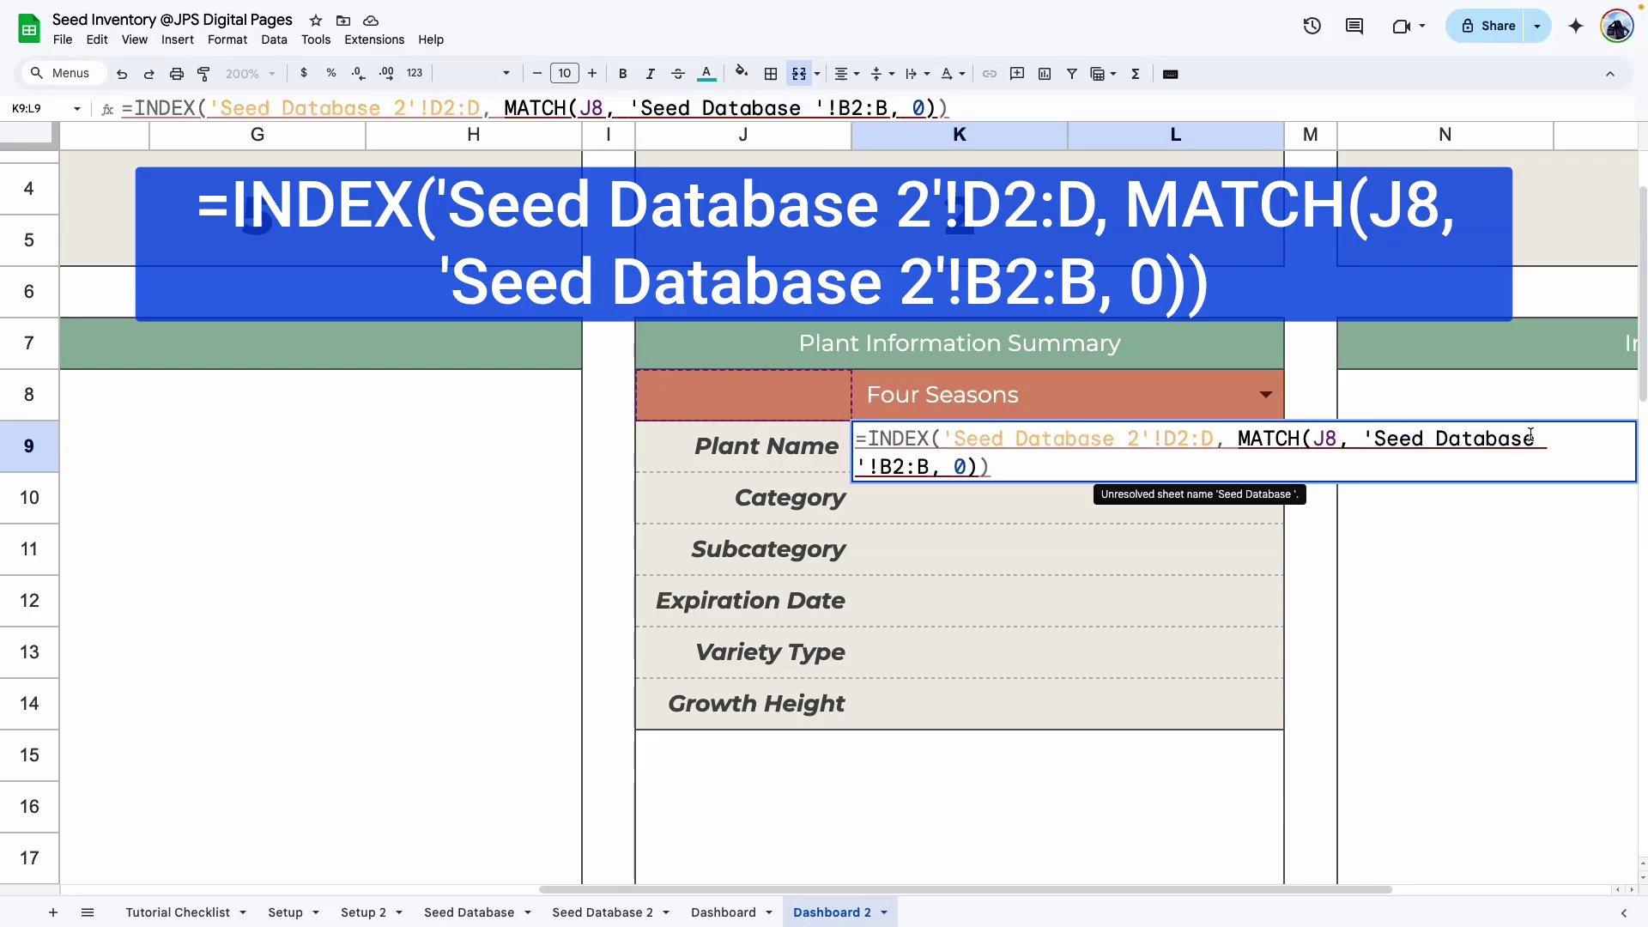
pyautogui.write('2')
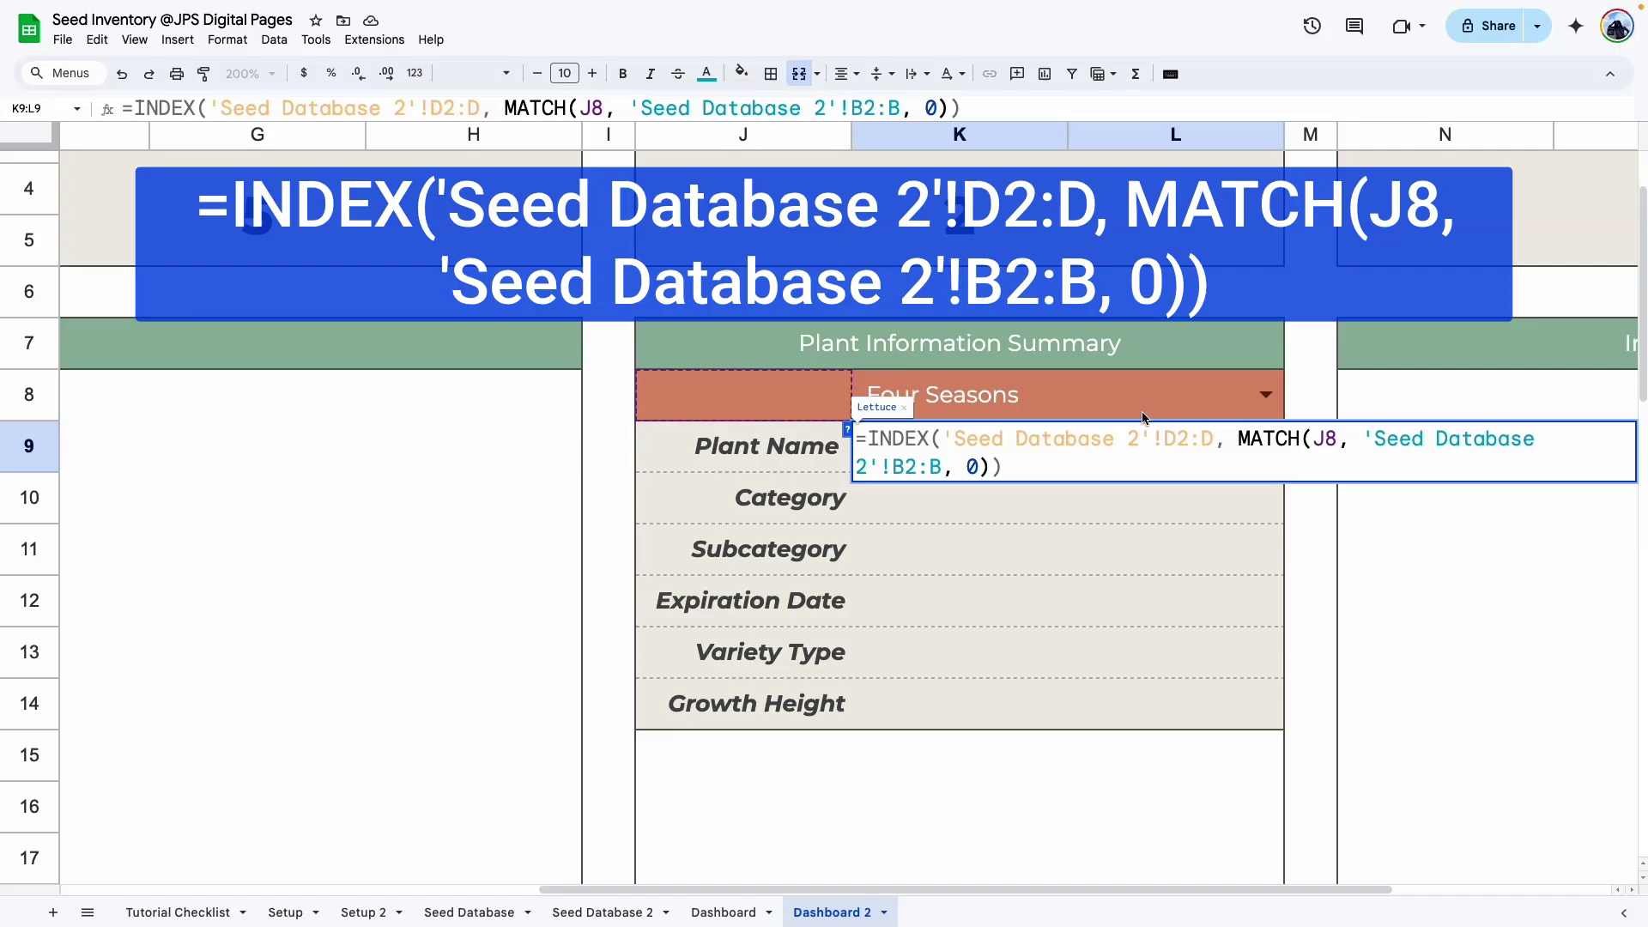
pyautogui.doubleClick(1325, 439)
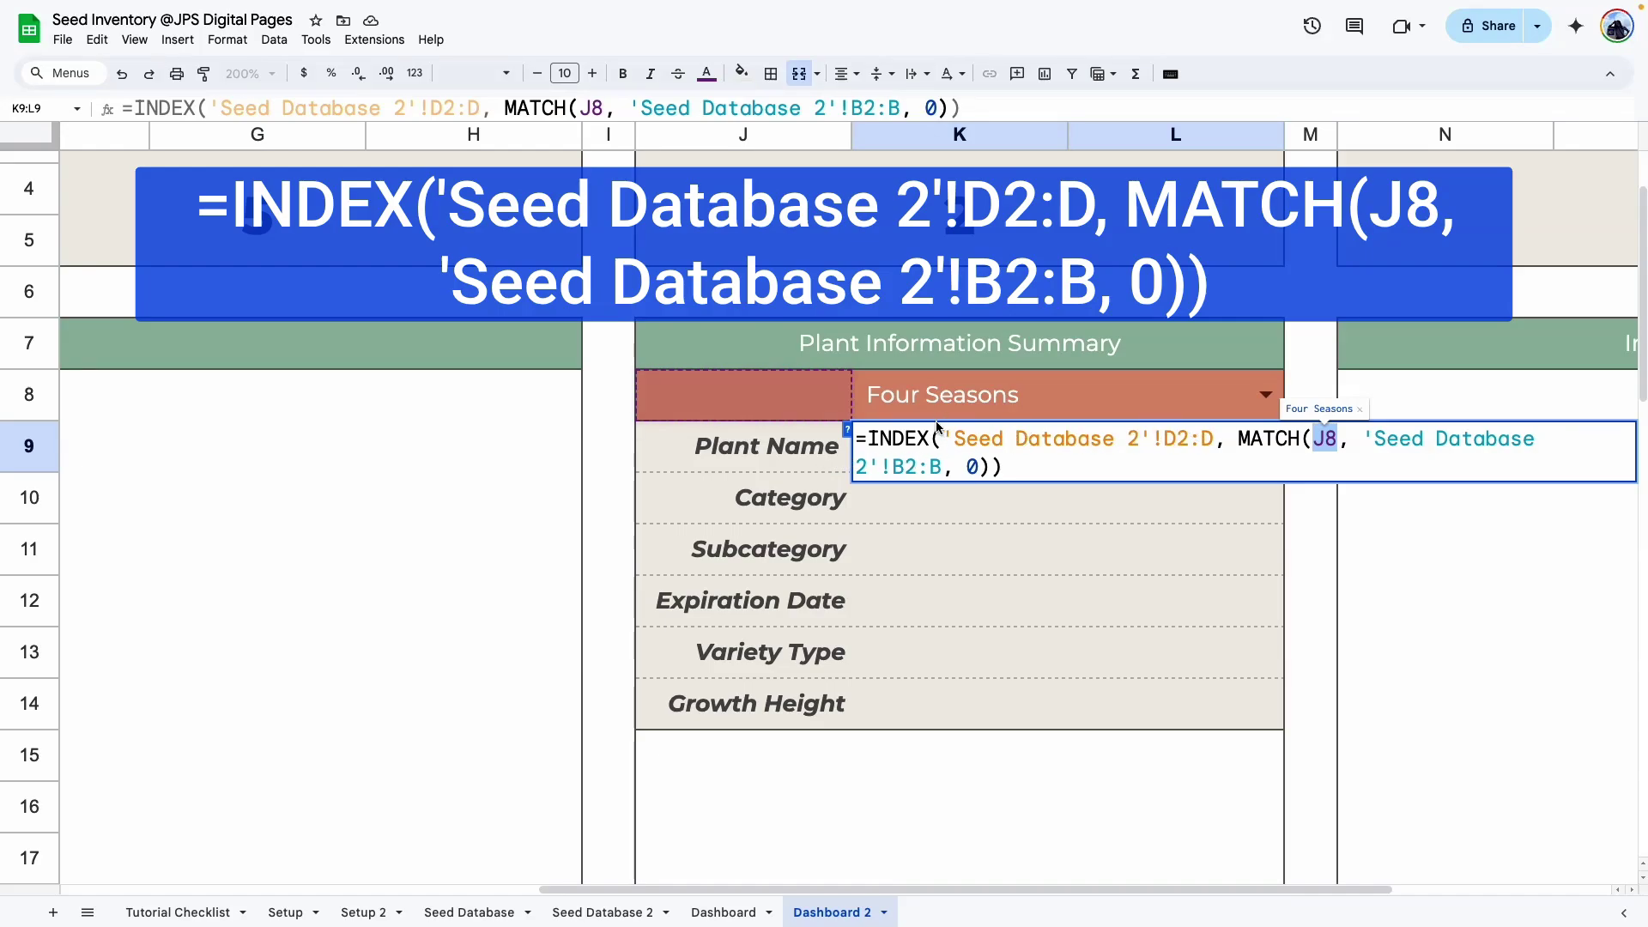
pyautogui.press('Return')
# Left-align the value cells K9:L14 of the Plant Information Summary.
pyautogui.click(967, 459)
pyautogui.moveTo(967, 459); pyautogui.dragTo(996, 699)
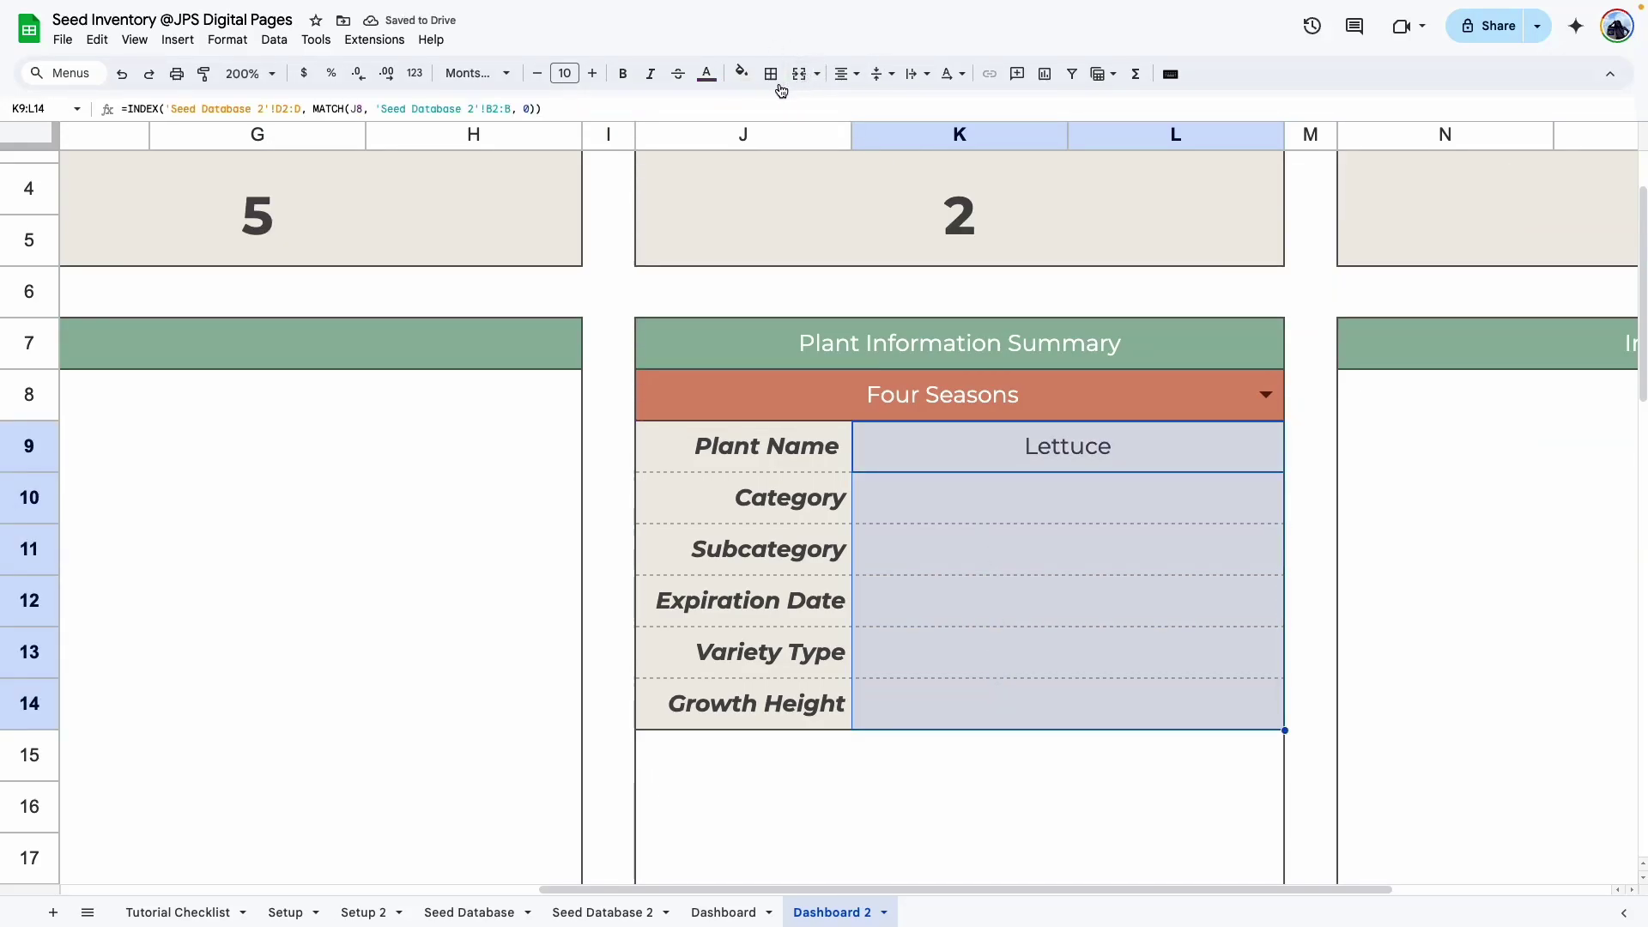
pyautogui.click(845, 74)
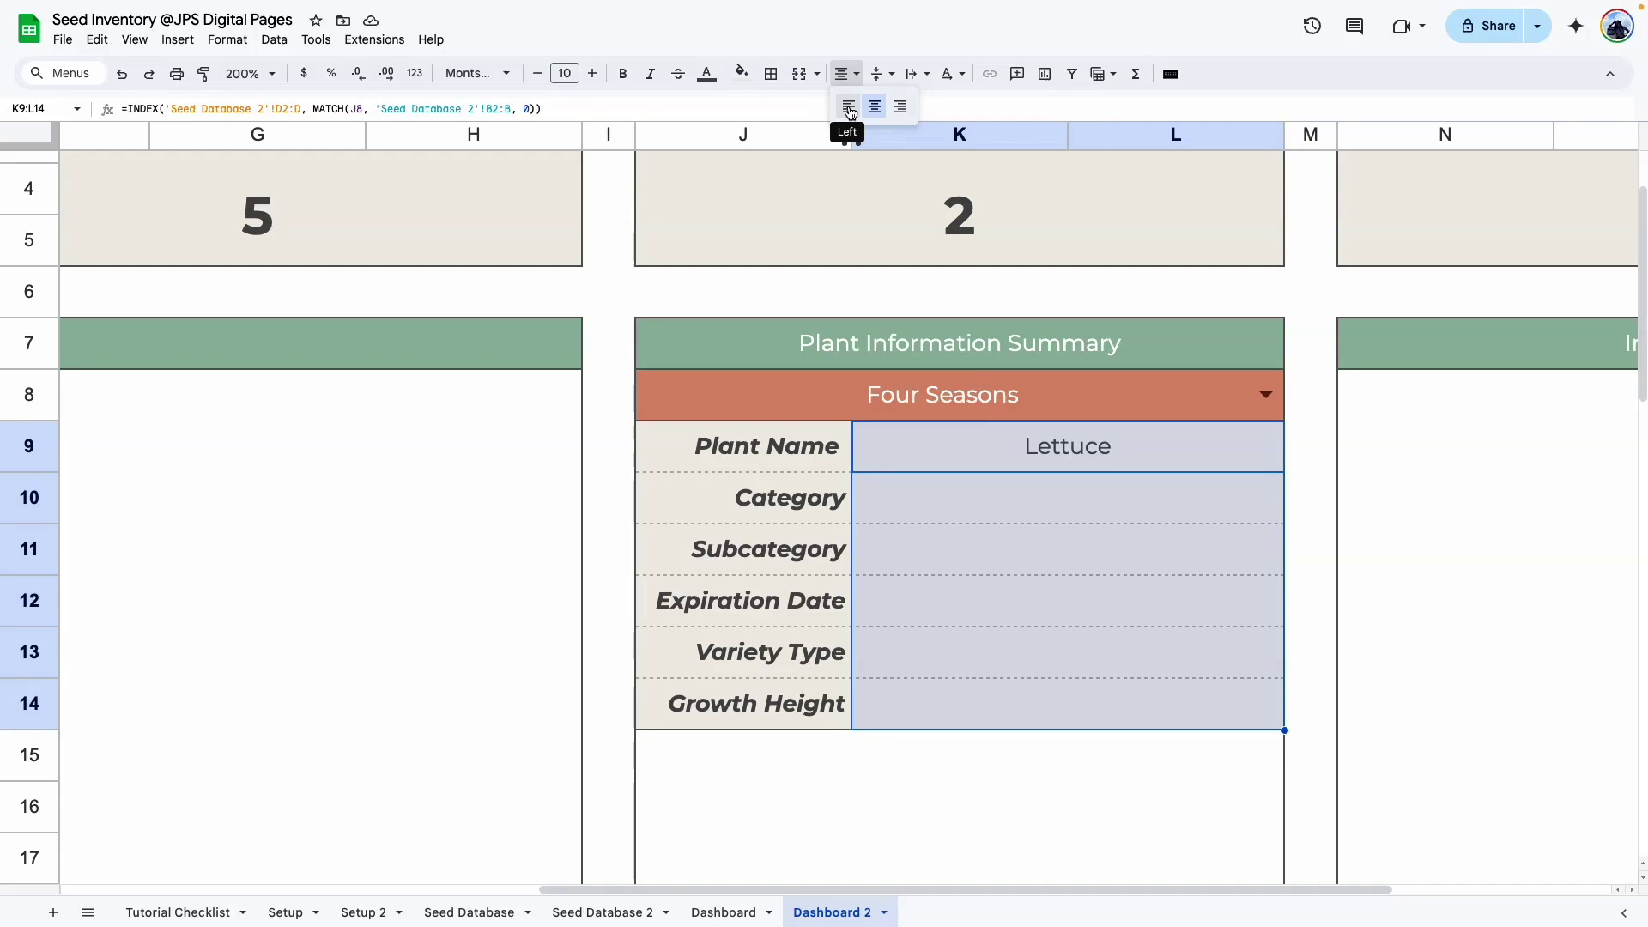
pyautogui.click(849, 107)
pyautogui.click(919, 545)
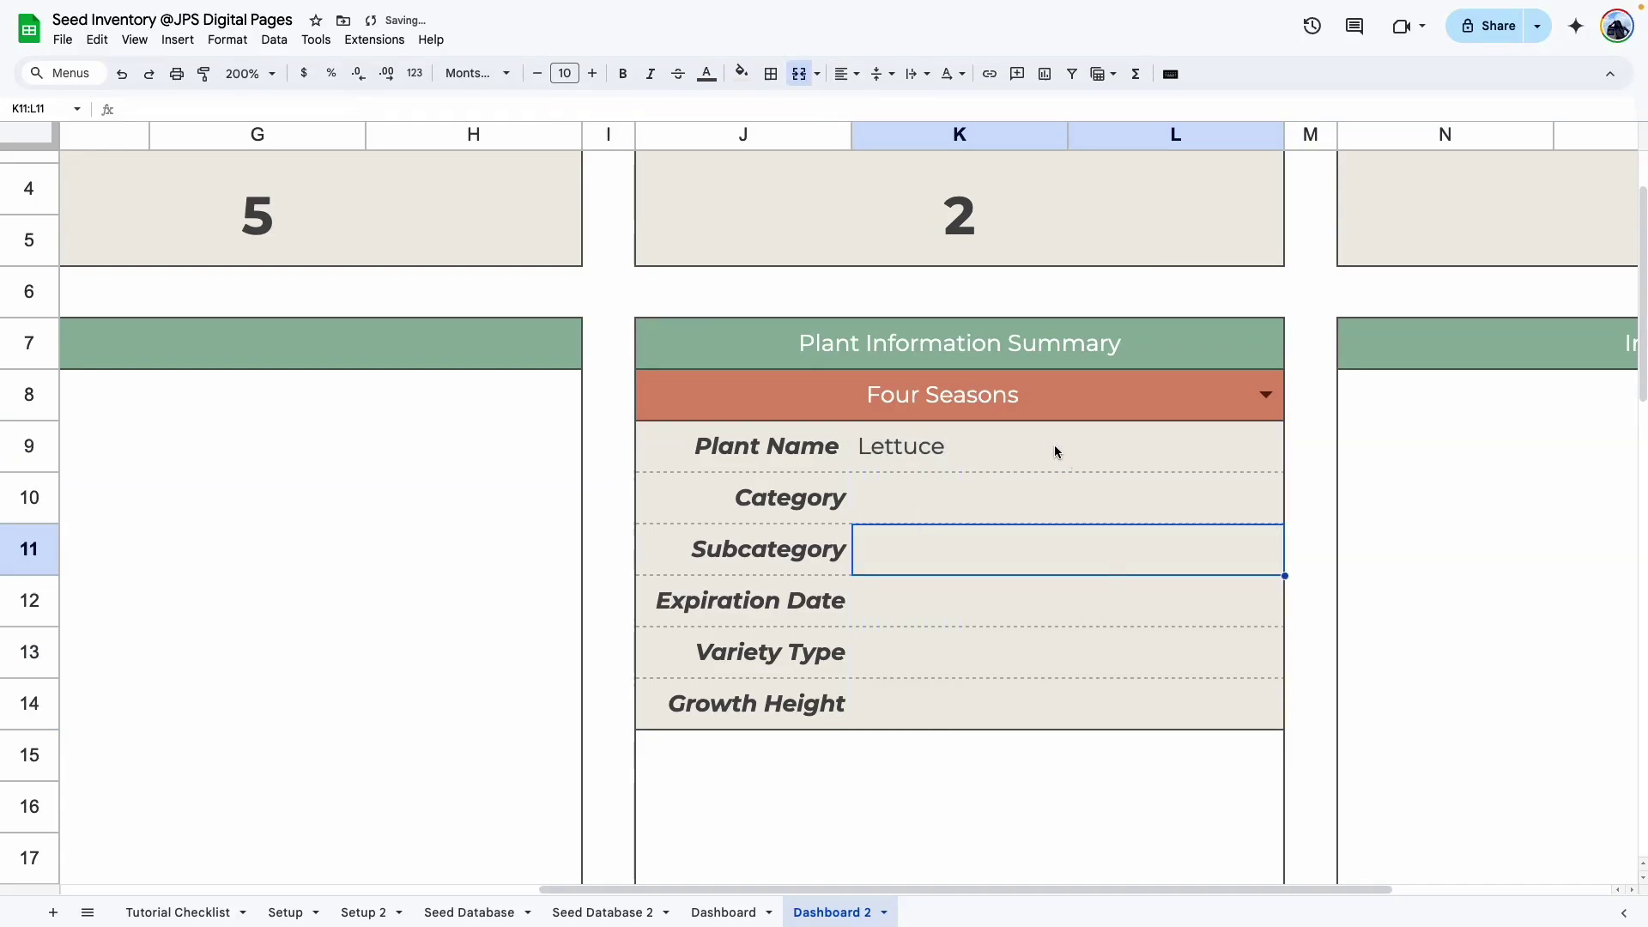
# Copy the Plant Name formula text from K9 into the Category value cell K10.
pyautogui.click(939, 502)
pyautogui.doubleClick(911, 442)
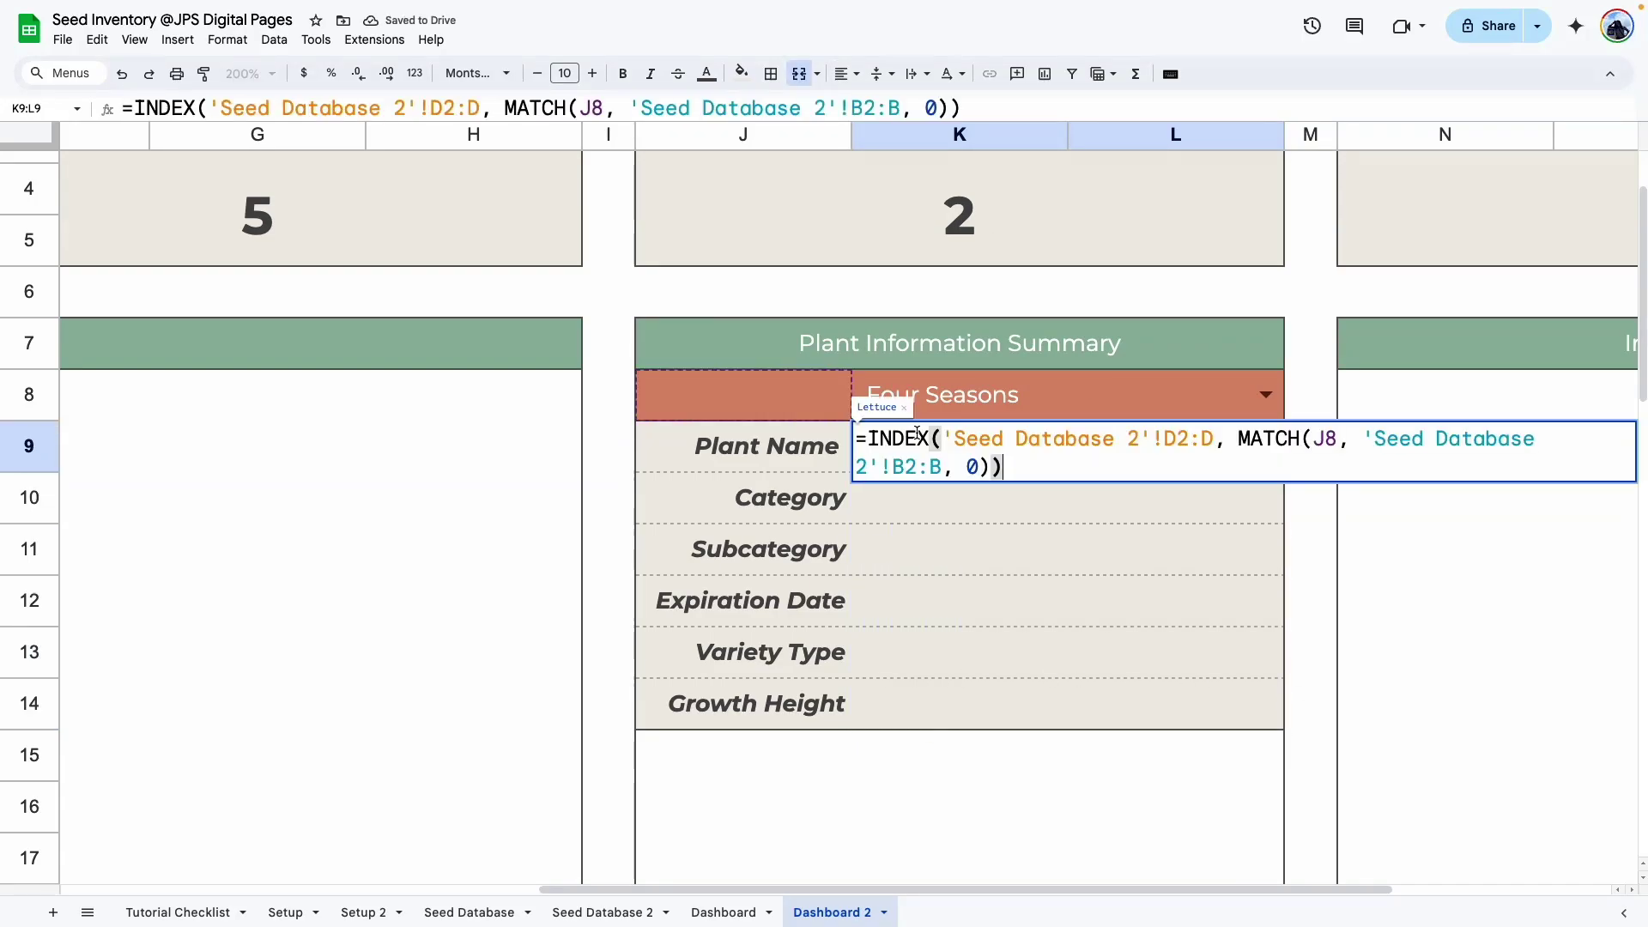
pyautogui.tripleClick(973, 464)
pyautogui.hotkey('ctrl', 'c')
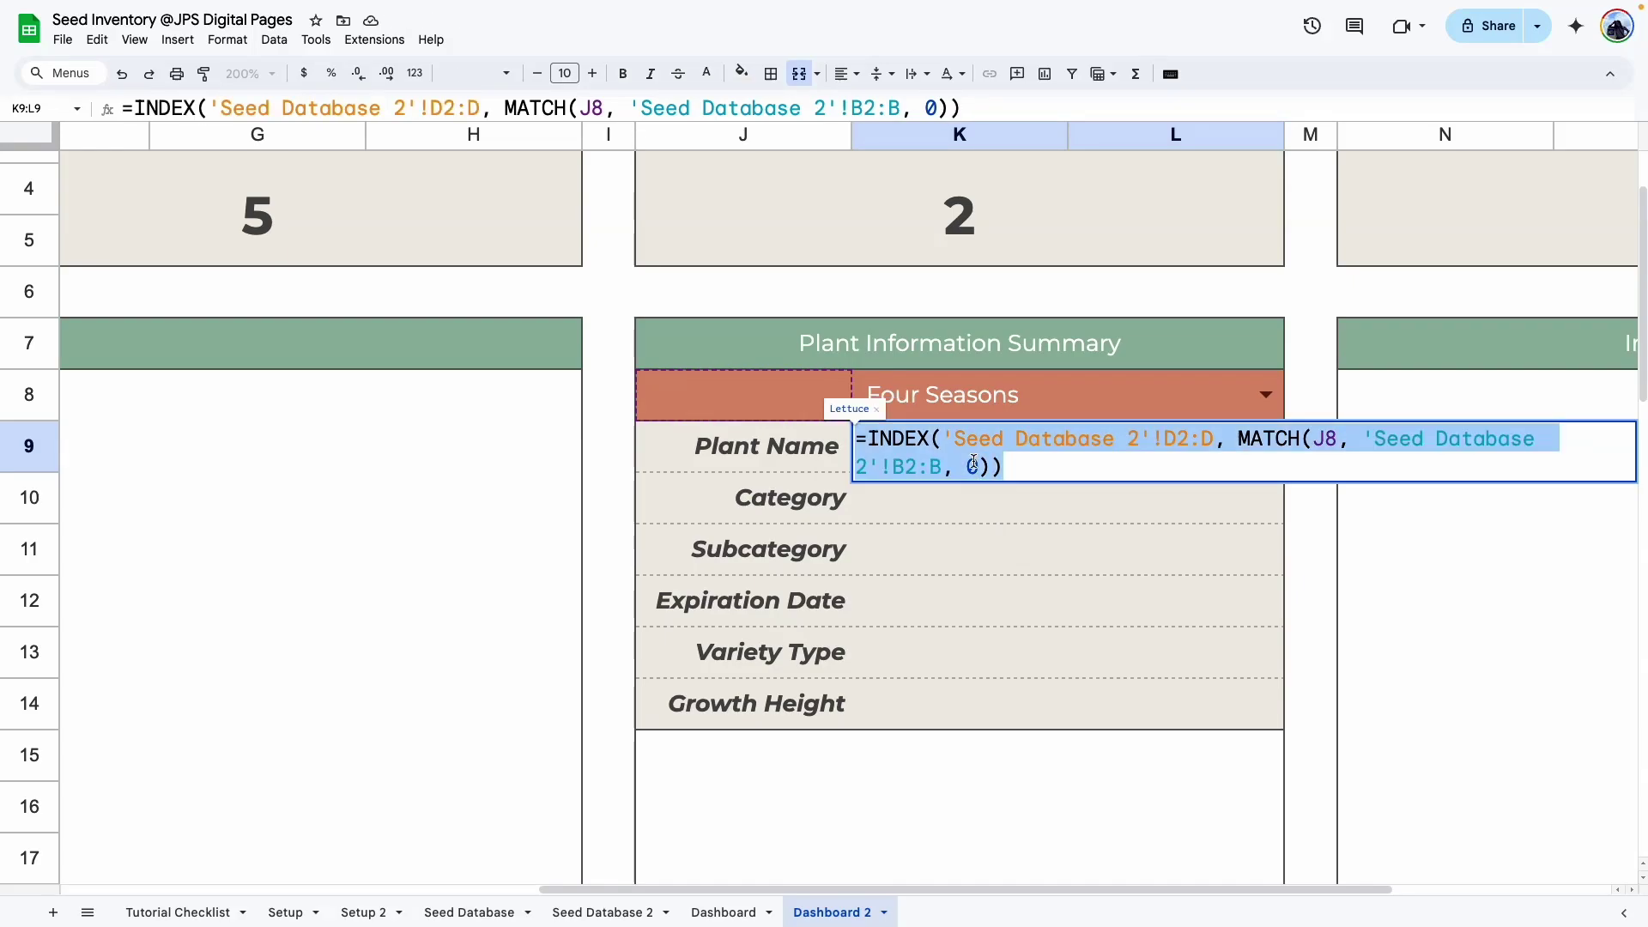
pyautogui.press('Return')
pyautogui.doubleClick(939, 494)
pyautogui.hotkey('ctrl', 'v')
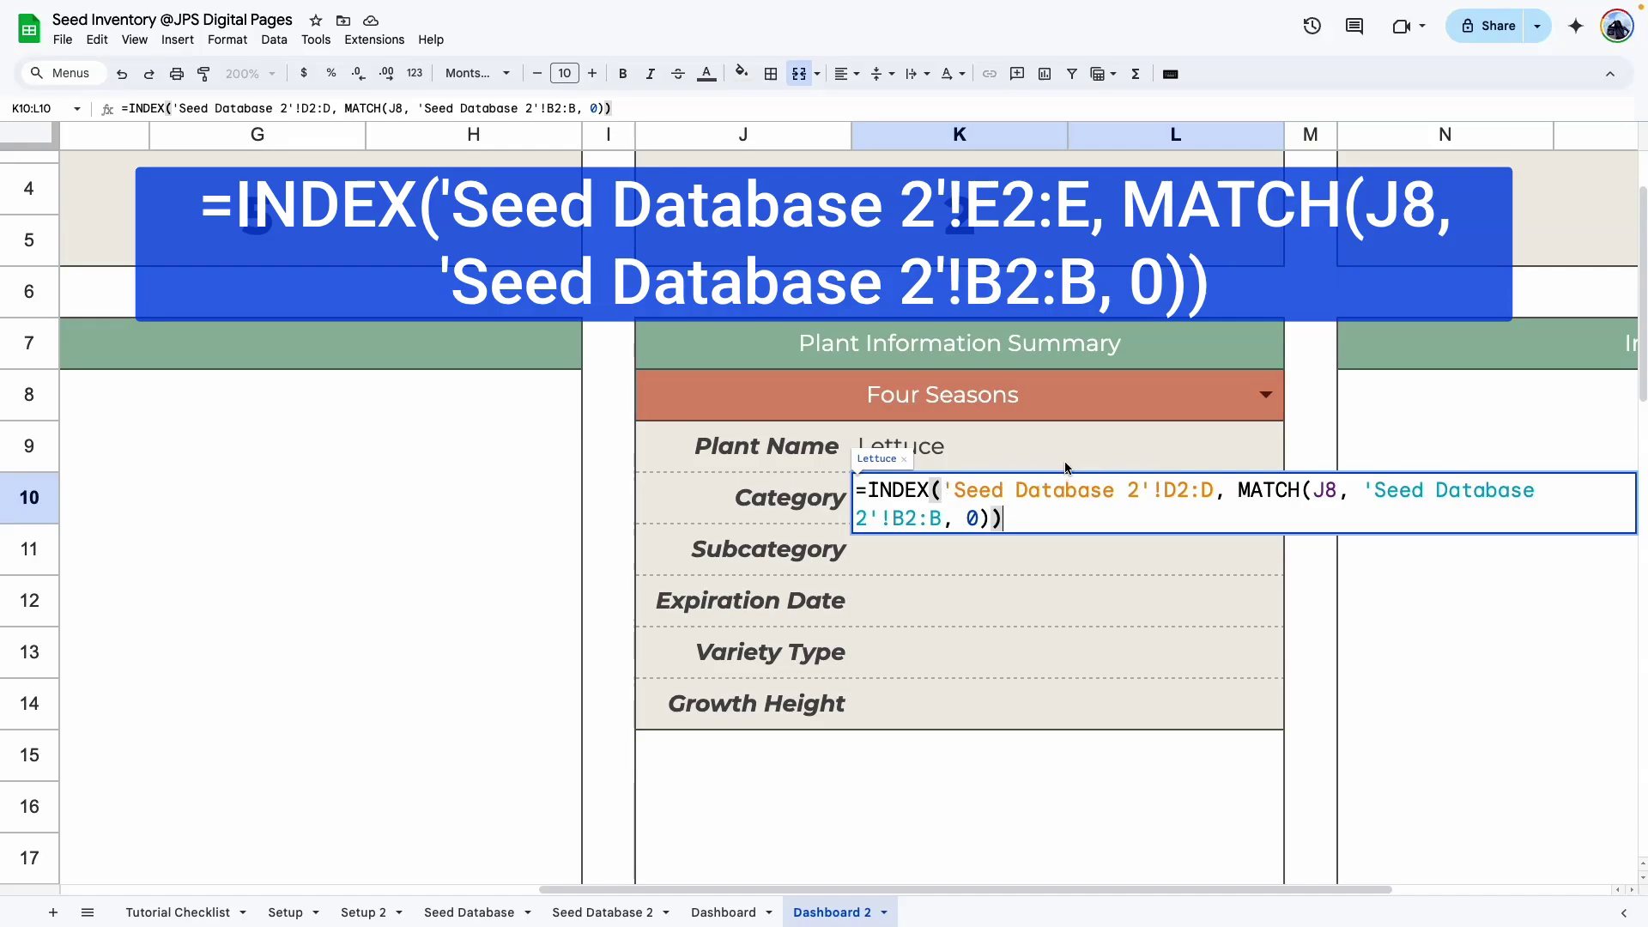
pyautogui.press('Return')
# Check the Category label's source column, and change the K10 formula's INDEX range to 'Seed Database 2'!E2:E.
pyautogui.click(814, 448)
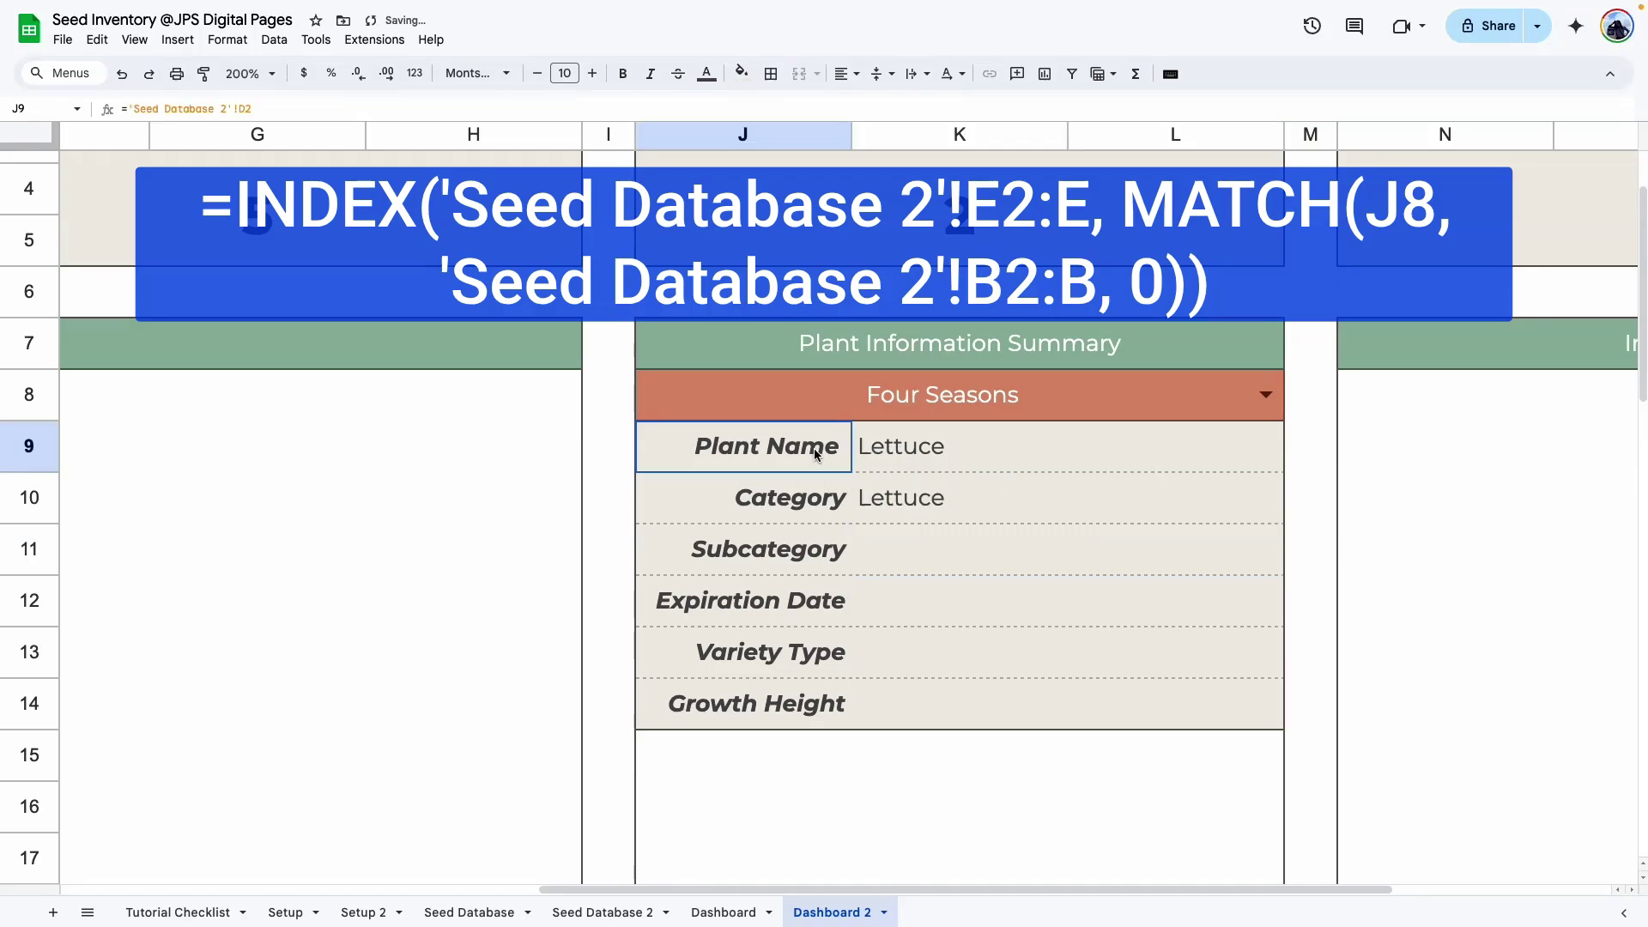
pyautogui.click(813, 494)
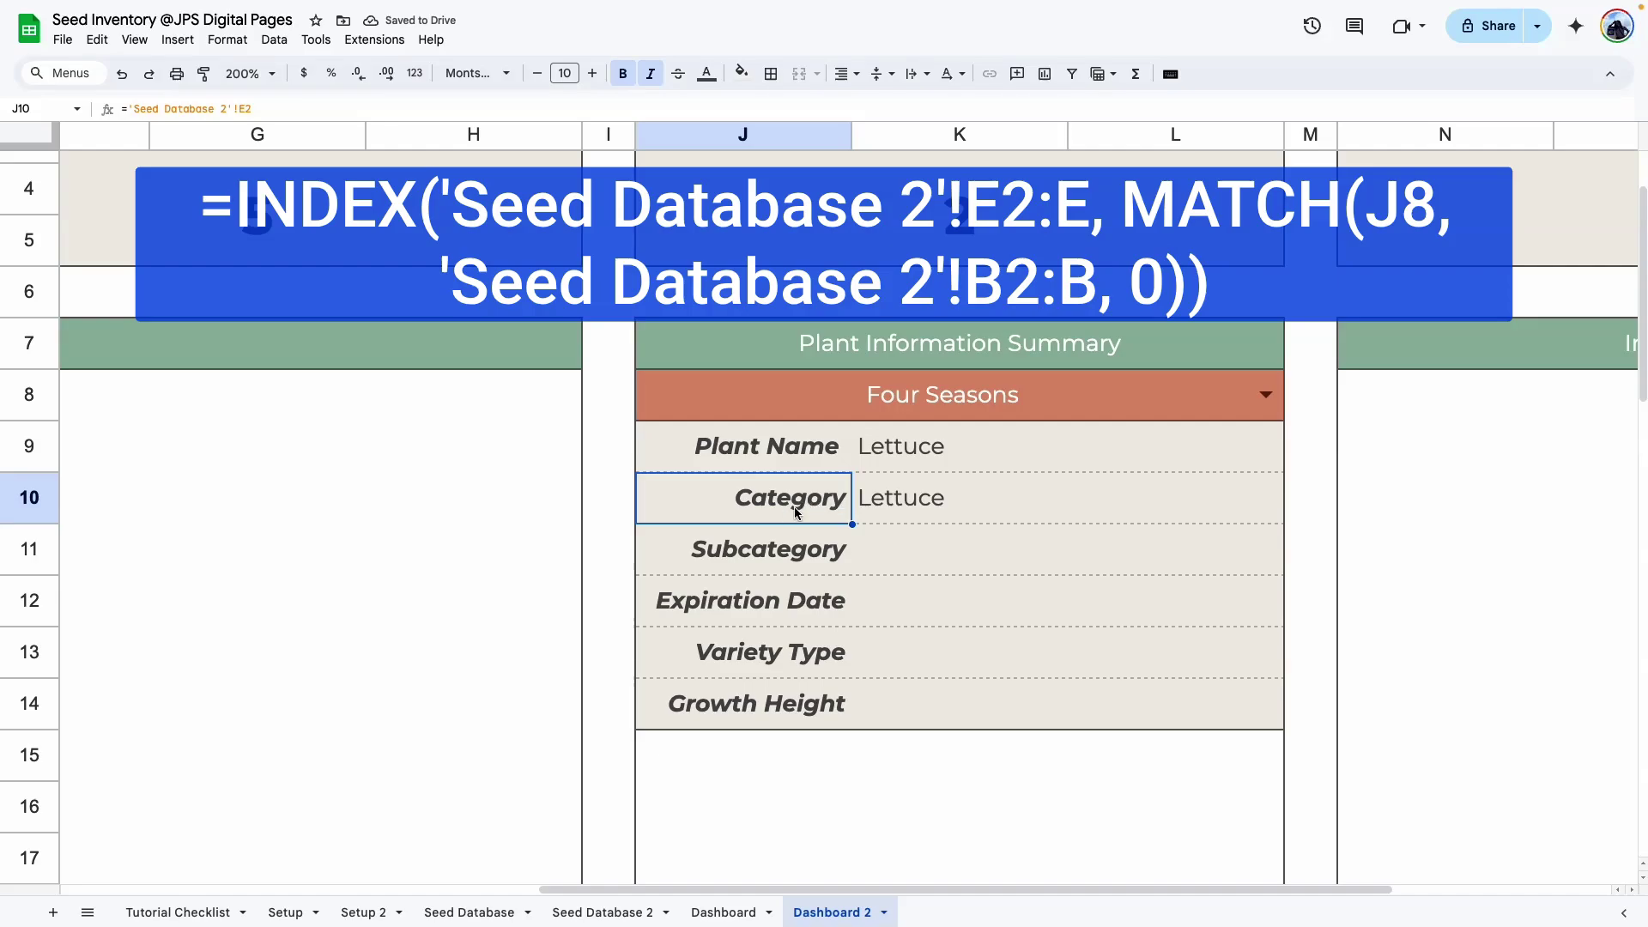
pyautogui.doubleClick(848, 509)
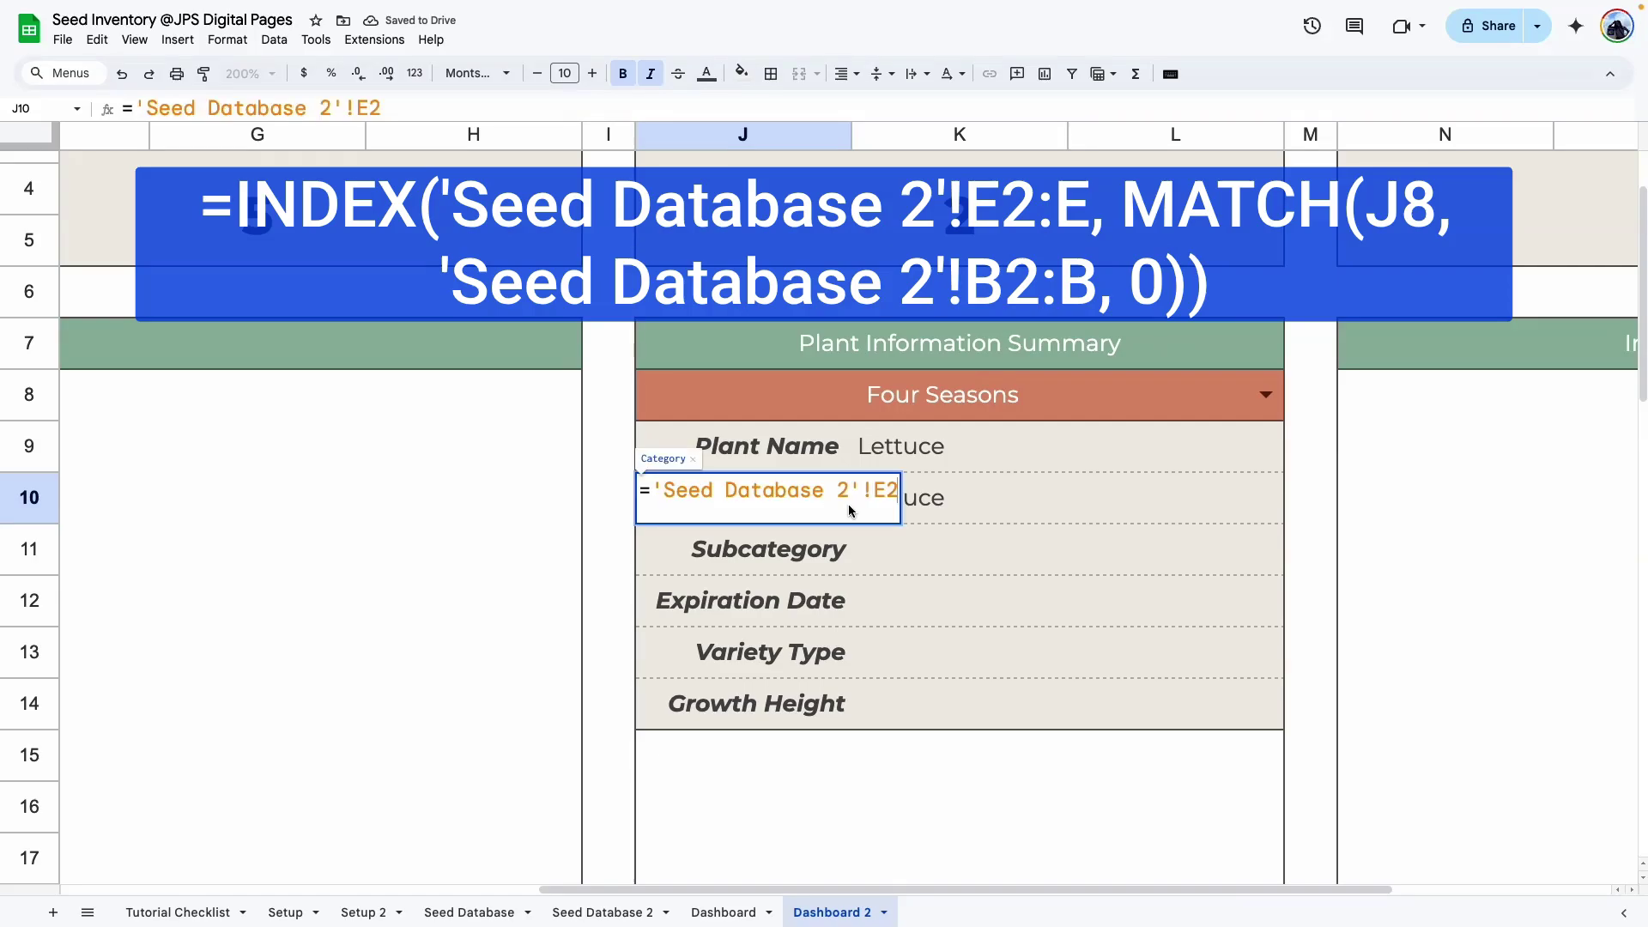
pyautogui.click(950, 600)
pyautogui.doubleClick(964, 507)
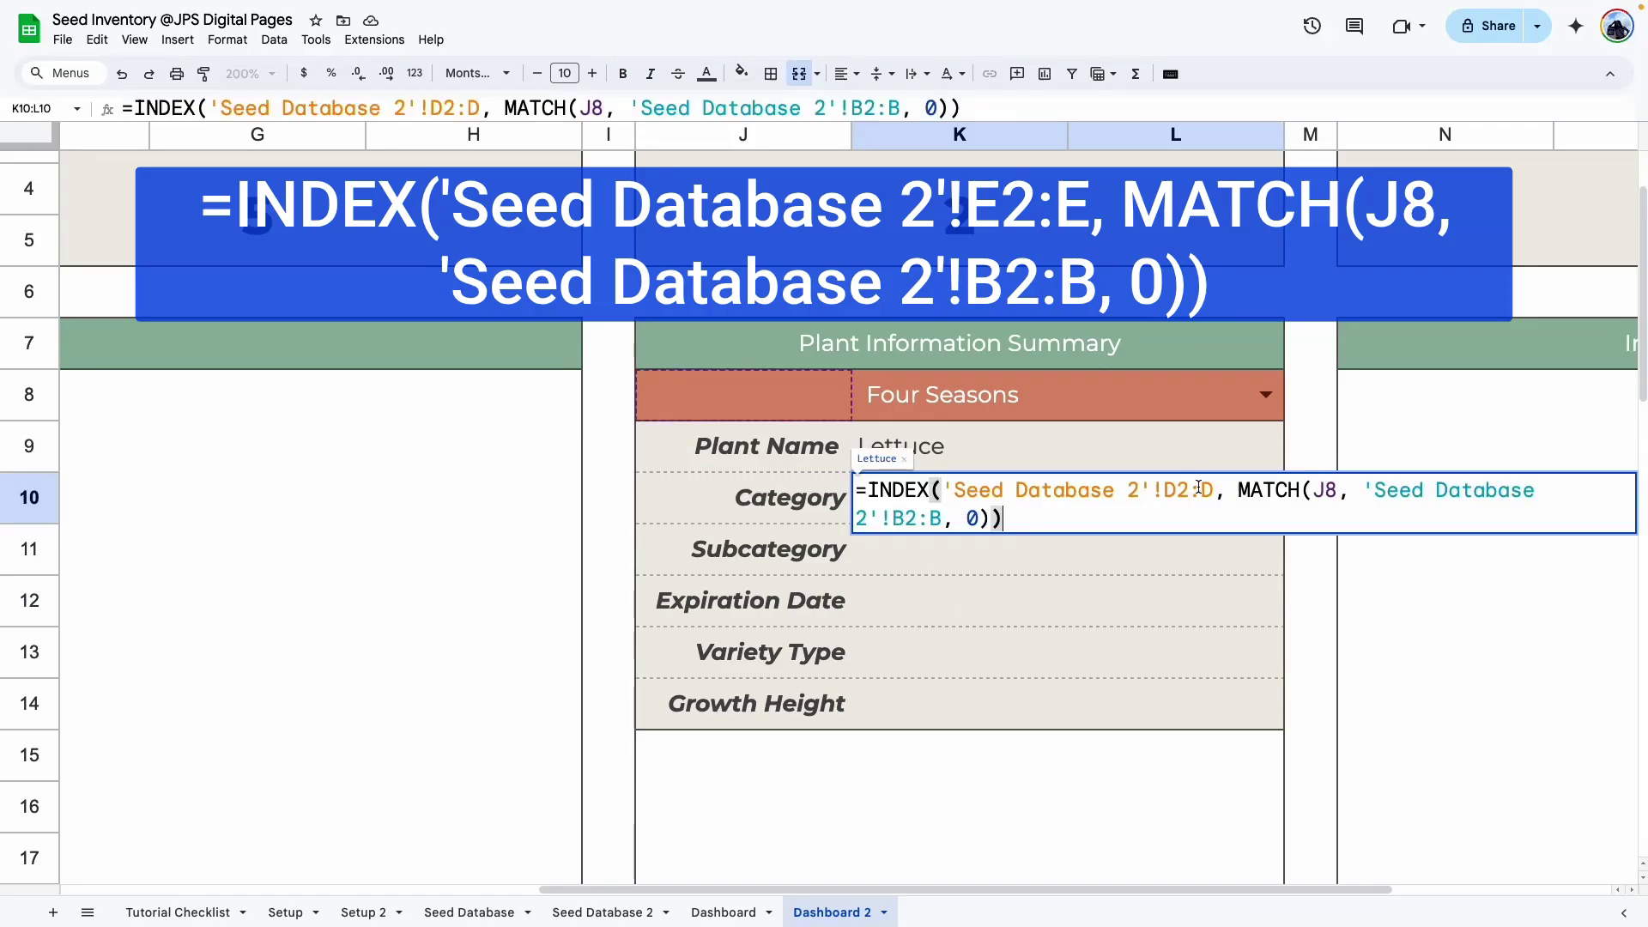
pyautogui.moveTo(1165, 488); pyautogui.dragTo(1176, 488)
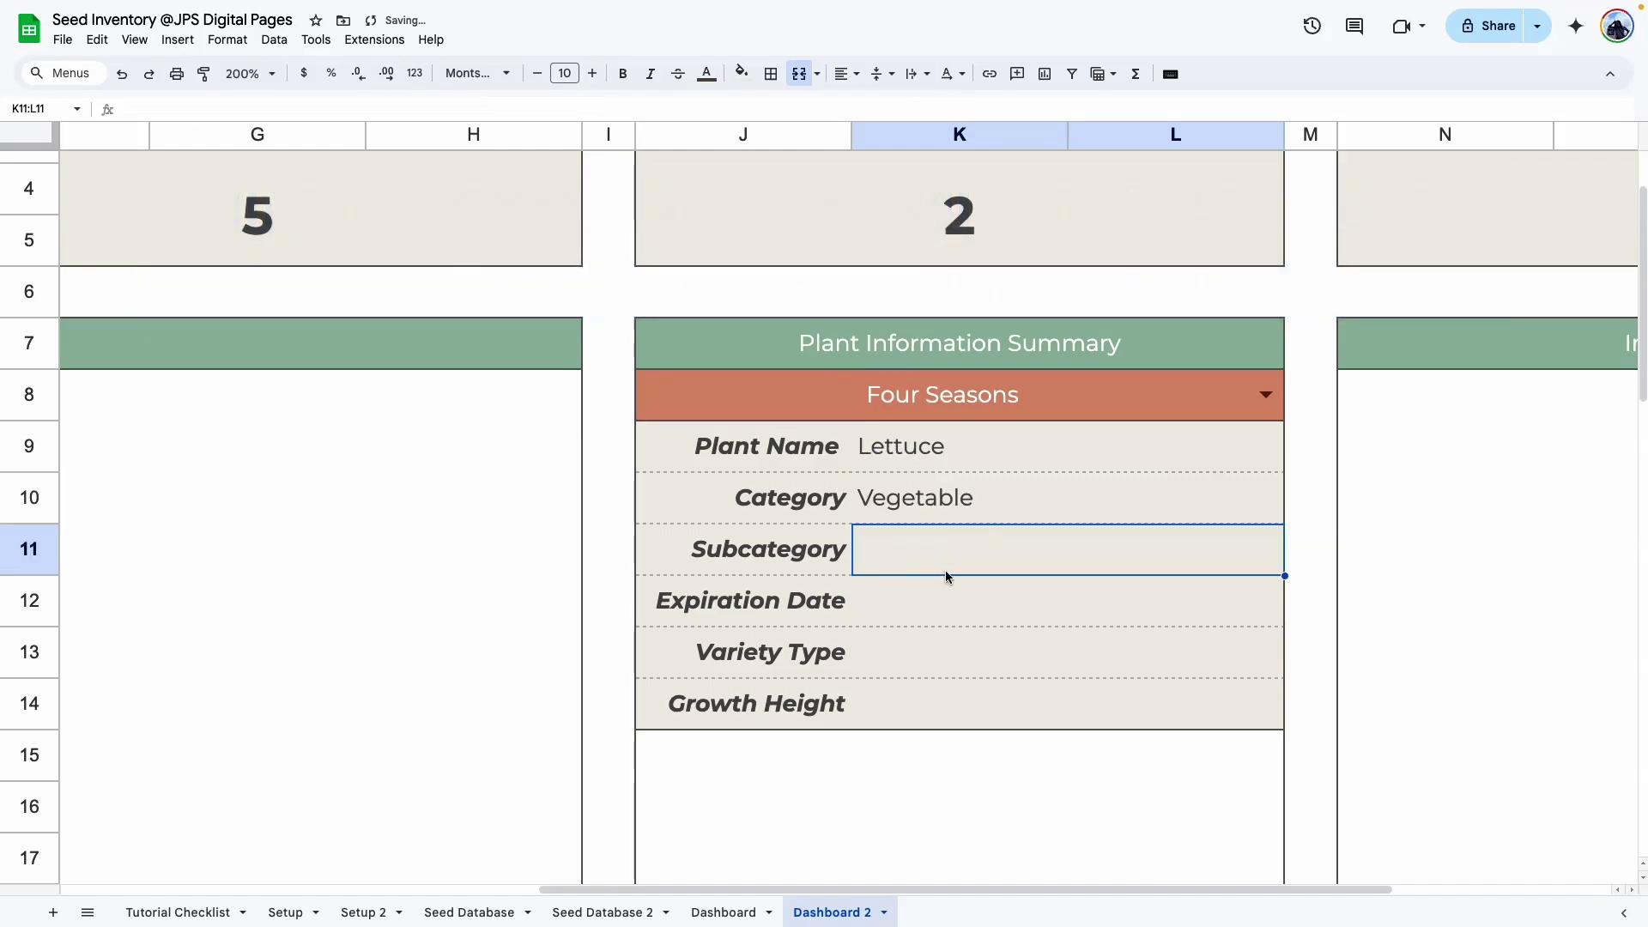
# Enter =INDEX('Seed Database 2'!F2:F, MATCH(J8, 'Seed Database 2'!B2:B, 0)) in K11 to look up the Subcategory.
pyautogui.click(970, 516)
pyautogui.doubleClick(926, 553)
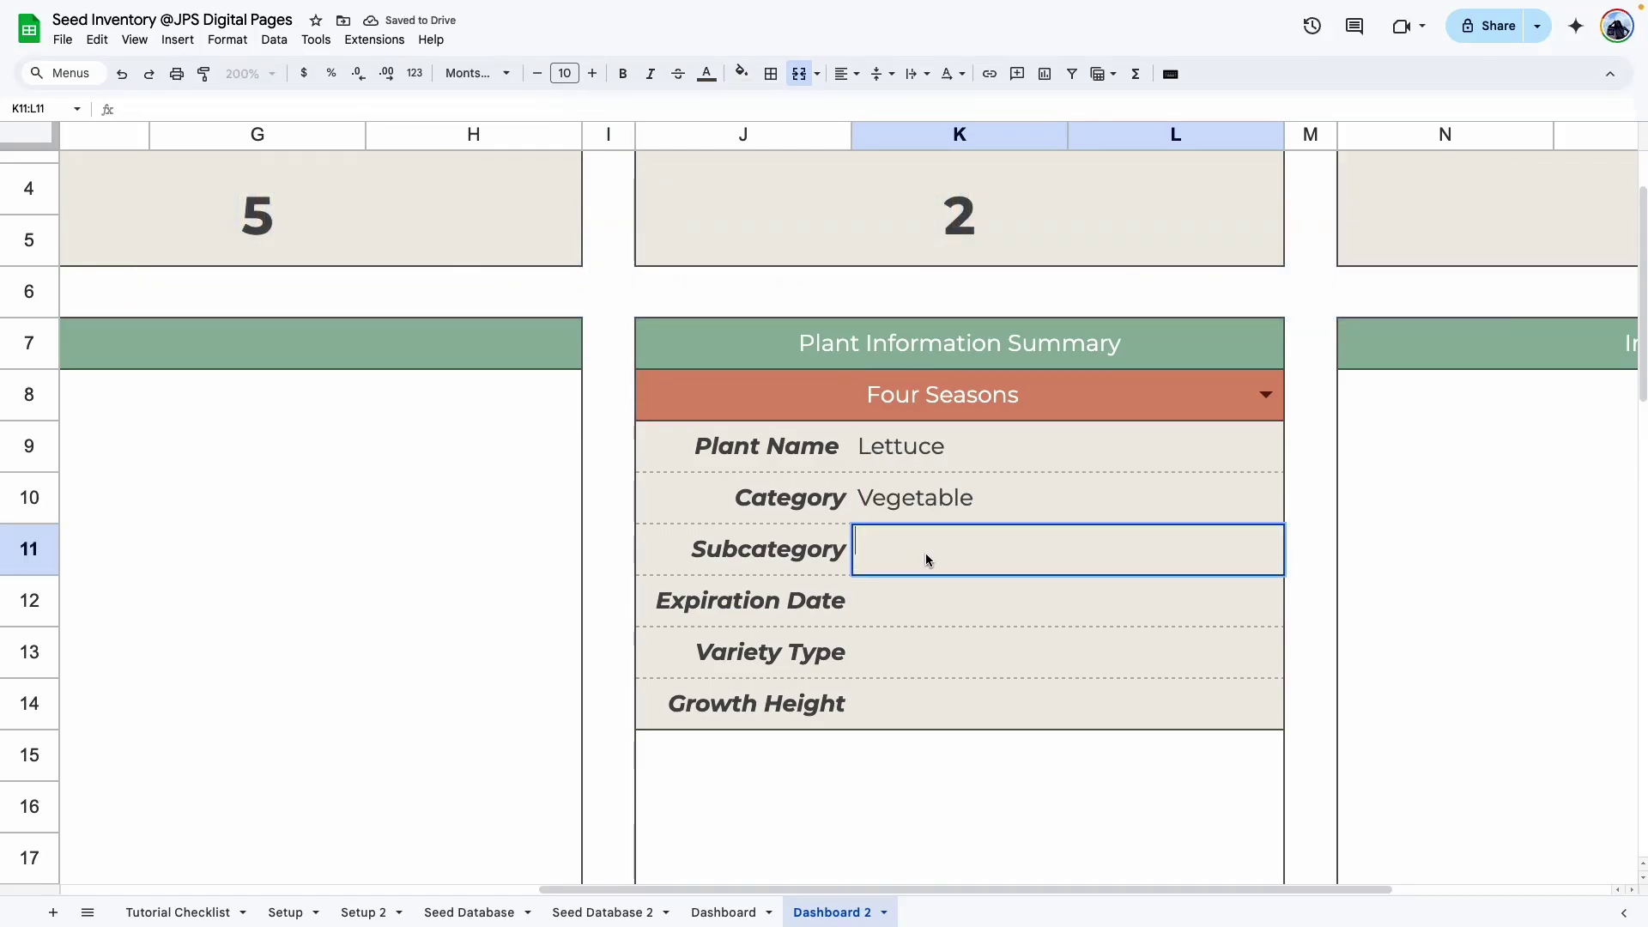
pyautogui.press('super+v')
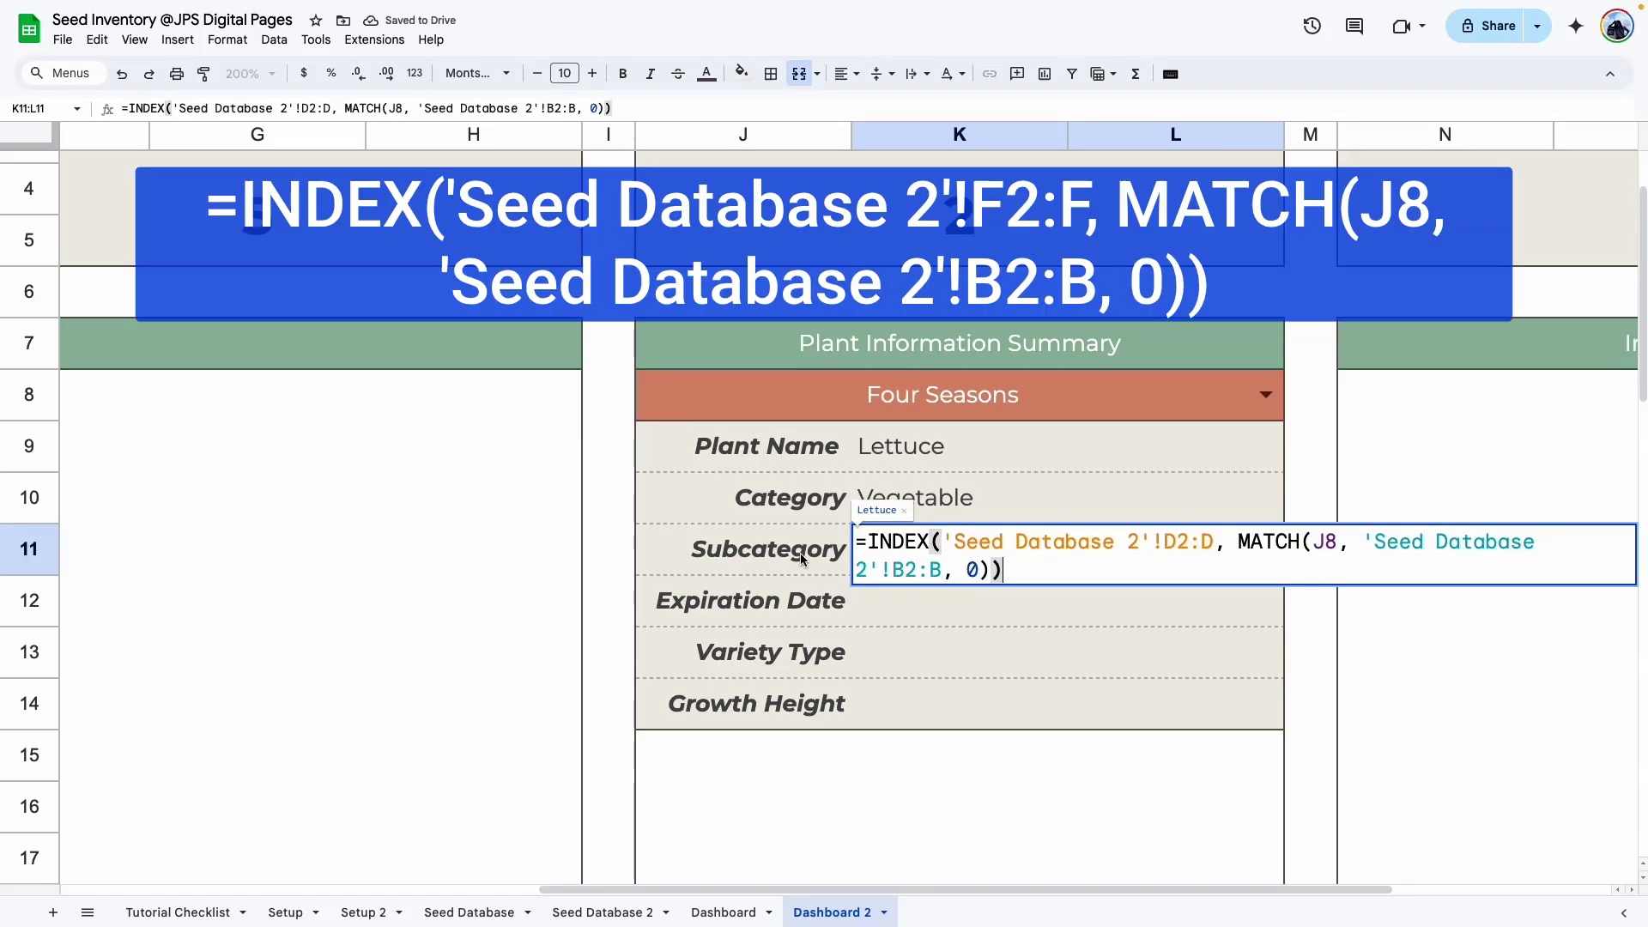
pyautogui.click(801, 559)
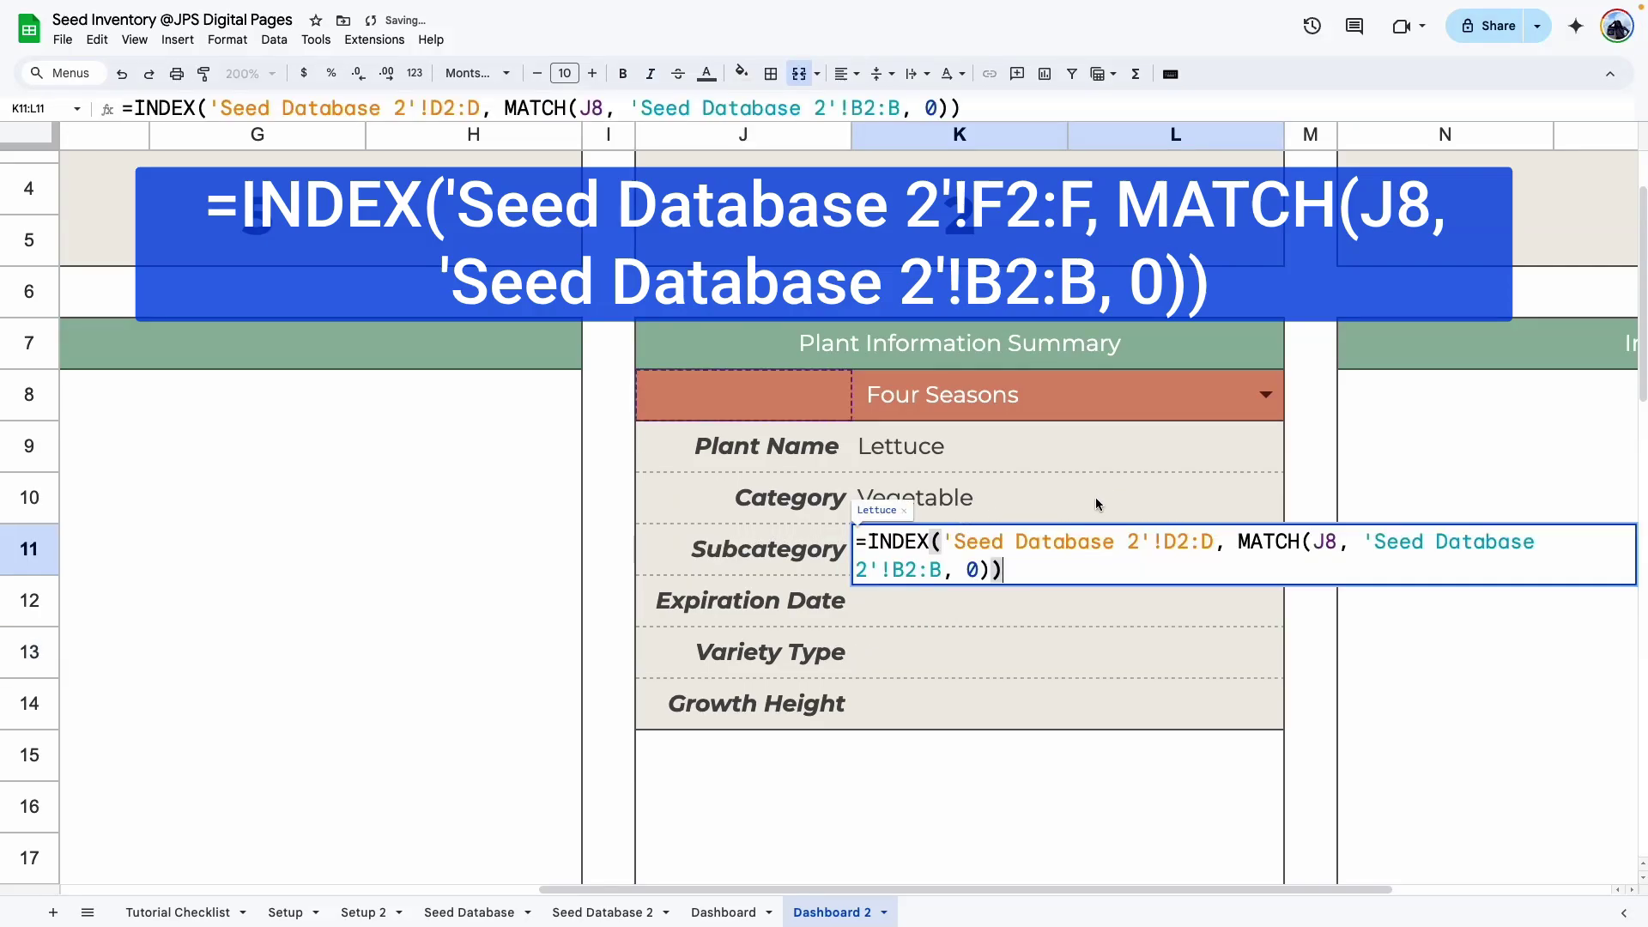
pyautogui.moveTo(1165, 541); pyautogui.dragTo(1176, 541)
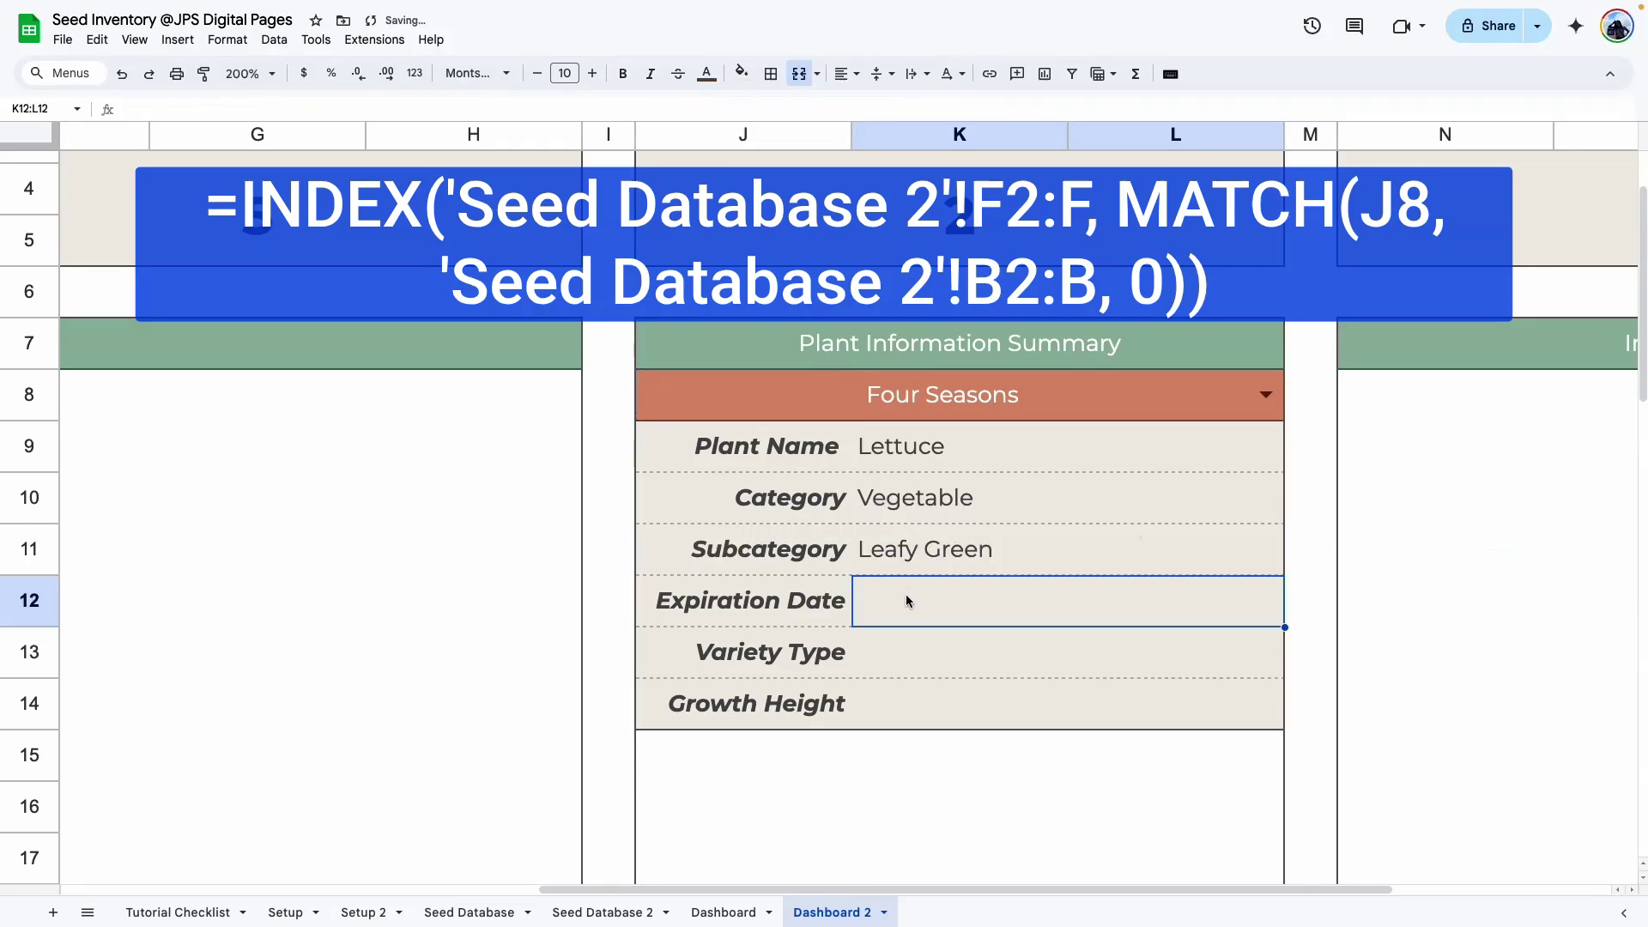
# Enter =INDEX('Seed Database 2'!G2:G, MATCH(J8, 'Seed Database 2'!B2:B, 0)) in K12 to look up the Expiration Date.
pyautogui.doubleClick(990, 601)
pyautogui.press('super+v')
pyautogui.moveTo(1164, 593); pyautogui.dragTo(1176, 592)
pyautogui.write('g')
pyautogui.click(1204, 593)
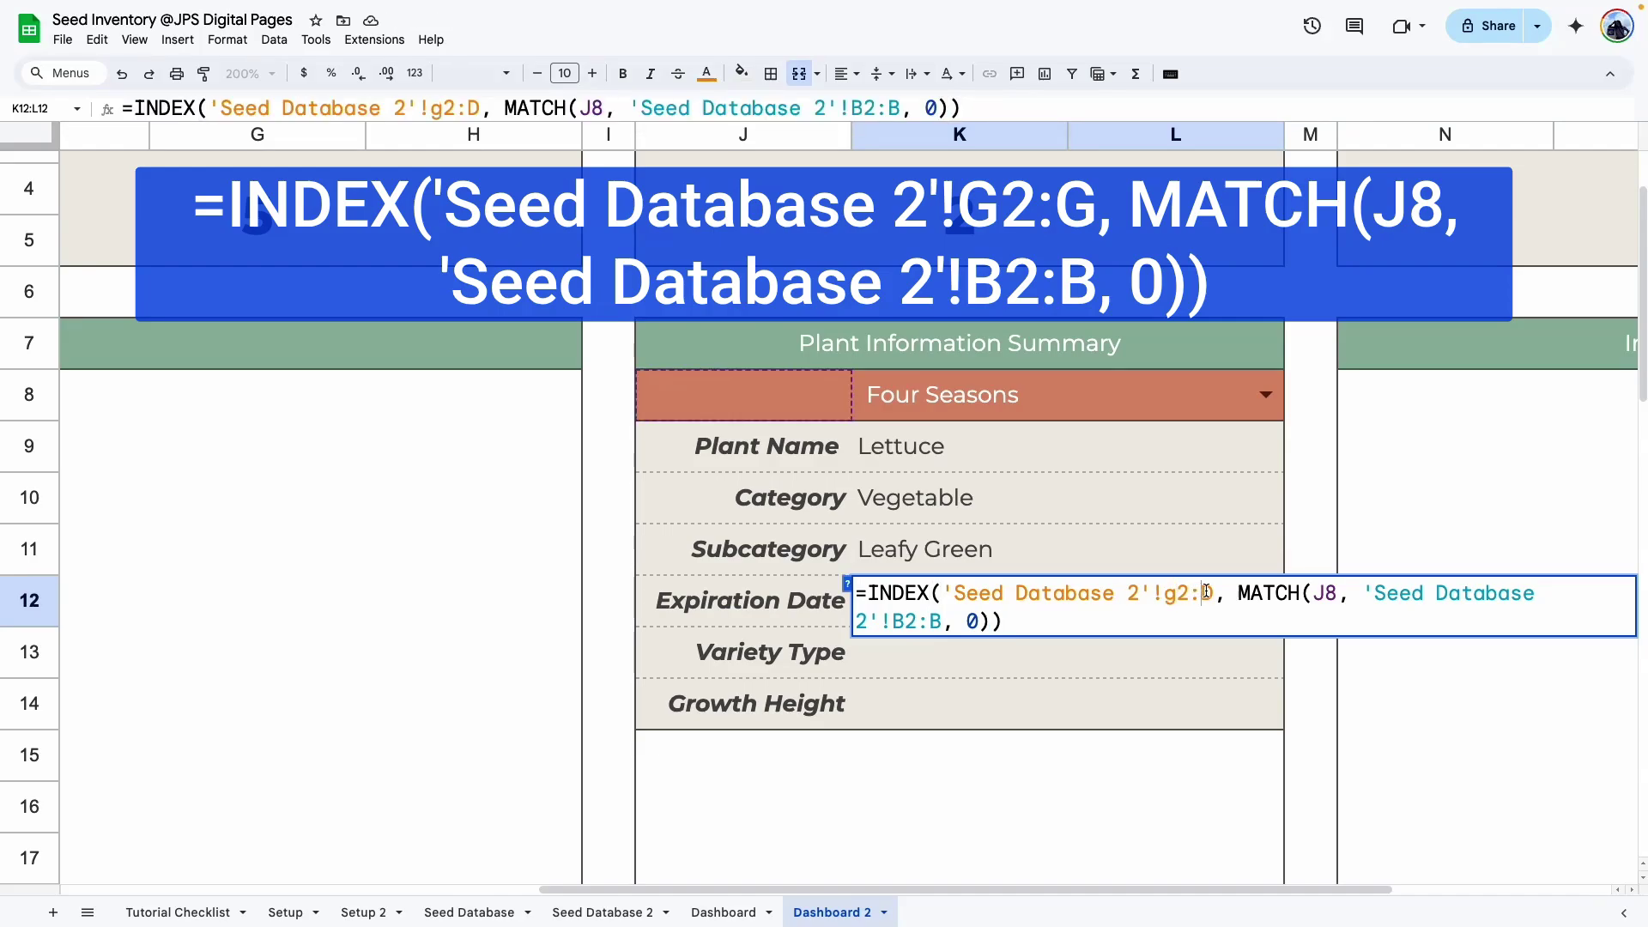
pyautogui.write('g')
pyautogui.press('Return')
# Enter =INDEX('Seed Database 2'!H2:H, MATCH(J8, 'Seed Database 2'!B2:B, 0)) in K13 to look up the Variety Type.
pyautogui.doubleClick(820, 594)
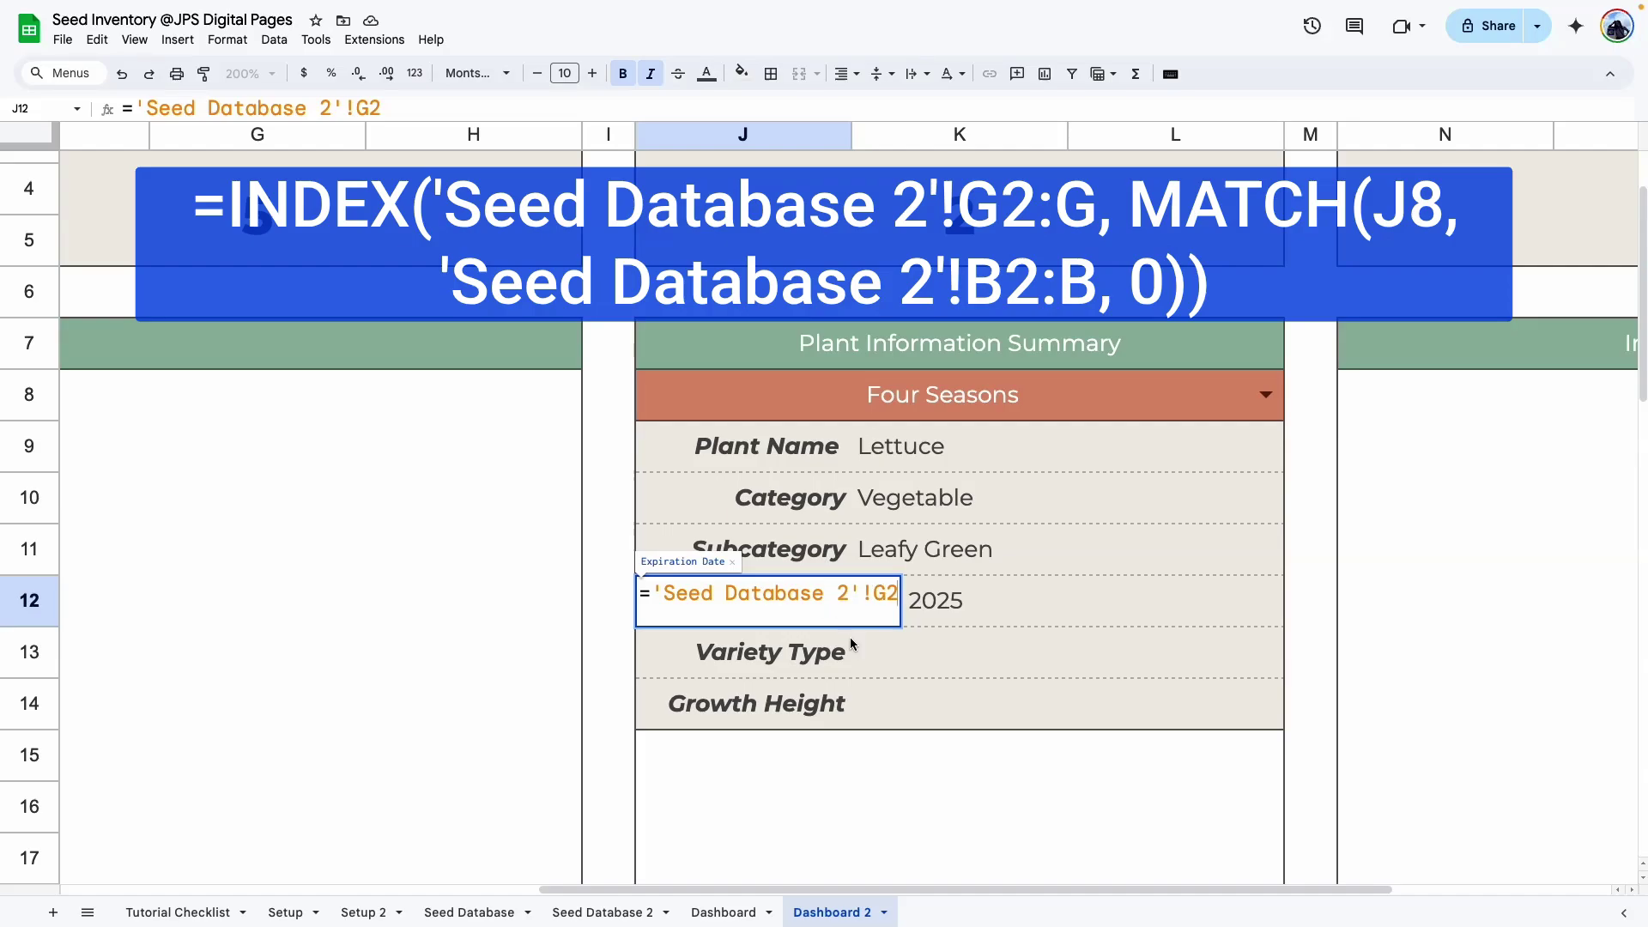
pyautogui.doubleClick(1072, 596)
pyautogui.click(816, 660)
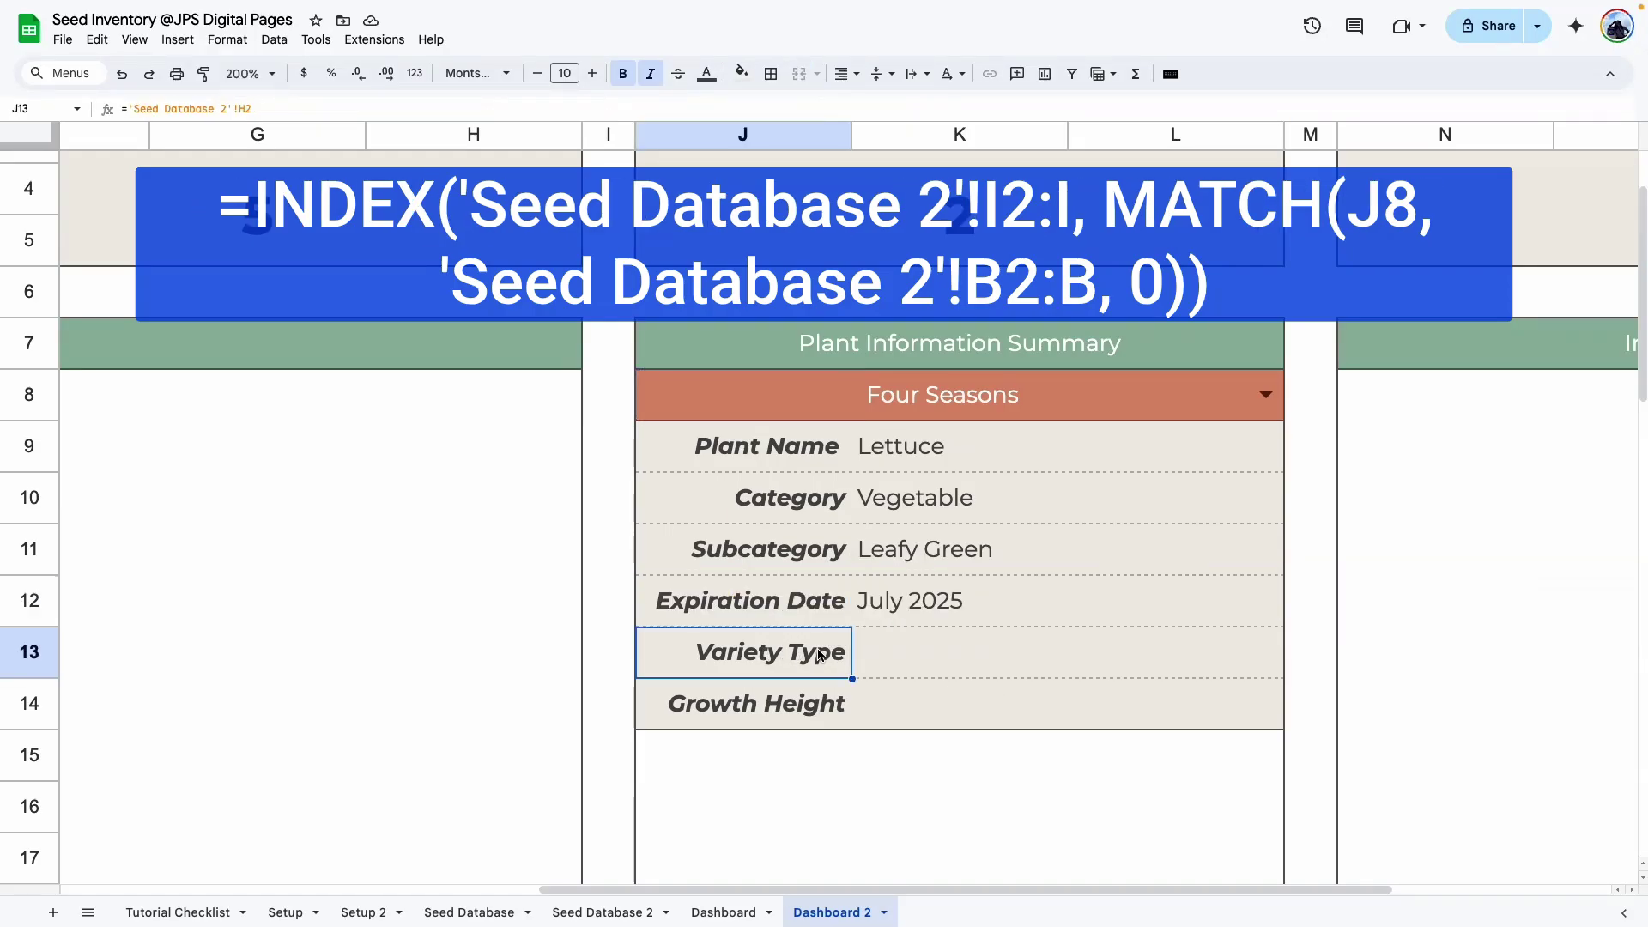
pyautogui.doubleClick(816, 659)
pyautogui.doubleClick(946, 638)
pyautogui.press('super+v')
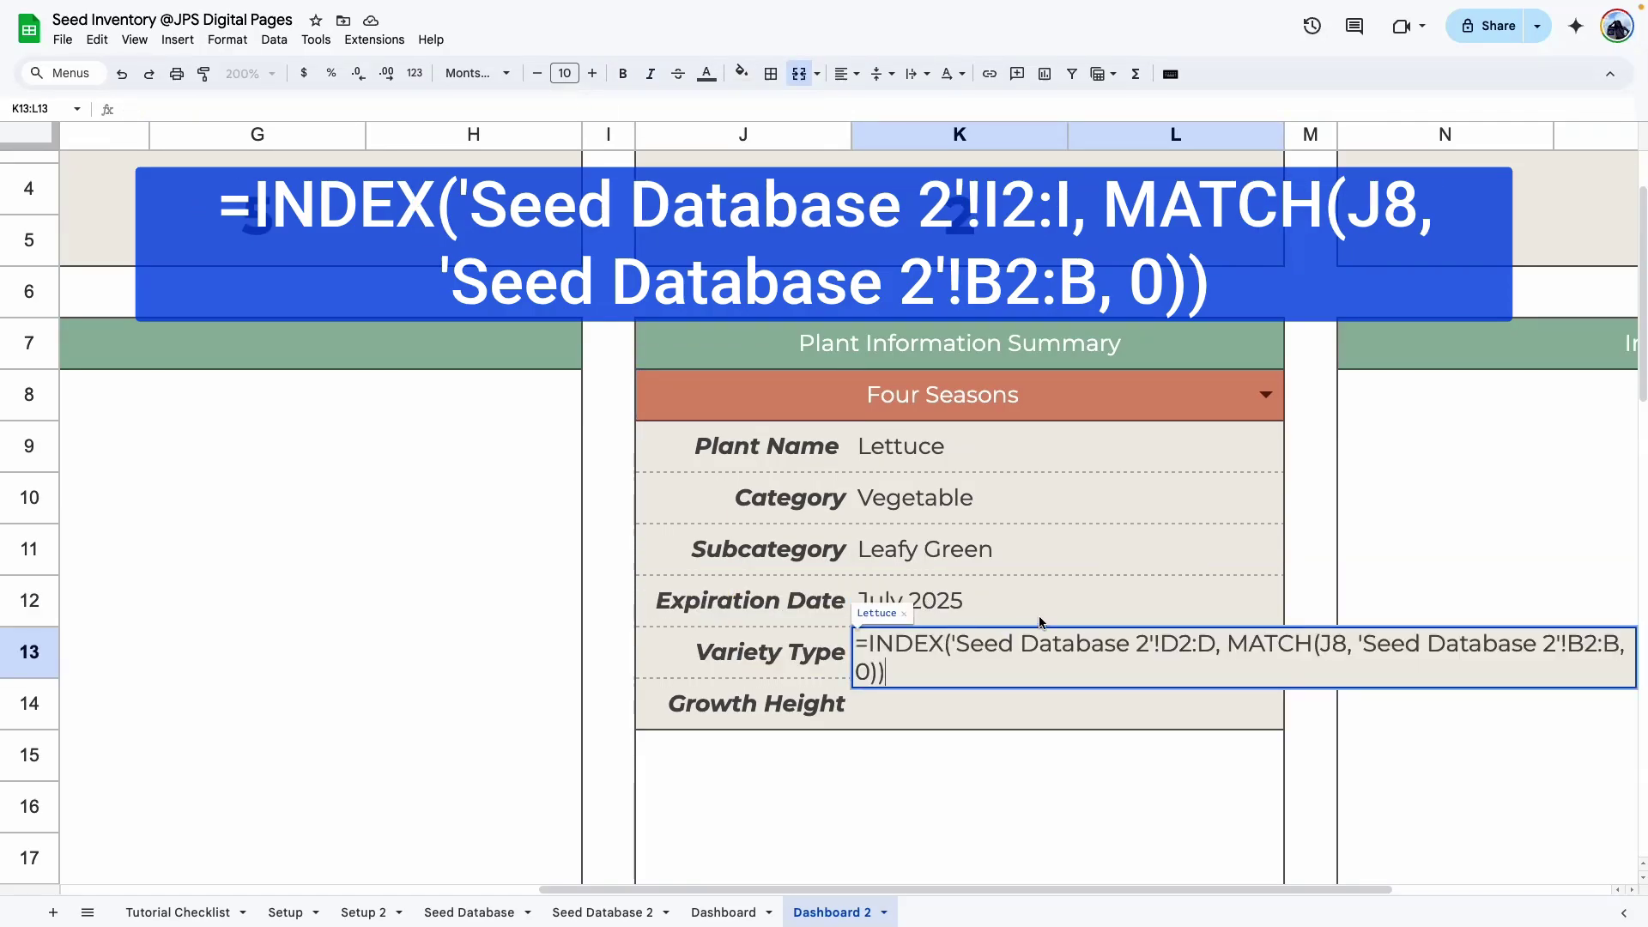
pyautogui.moveTo(1176, 640); pyautogui.dragTo(1203, 640)
pyautogui.write('h')
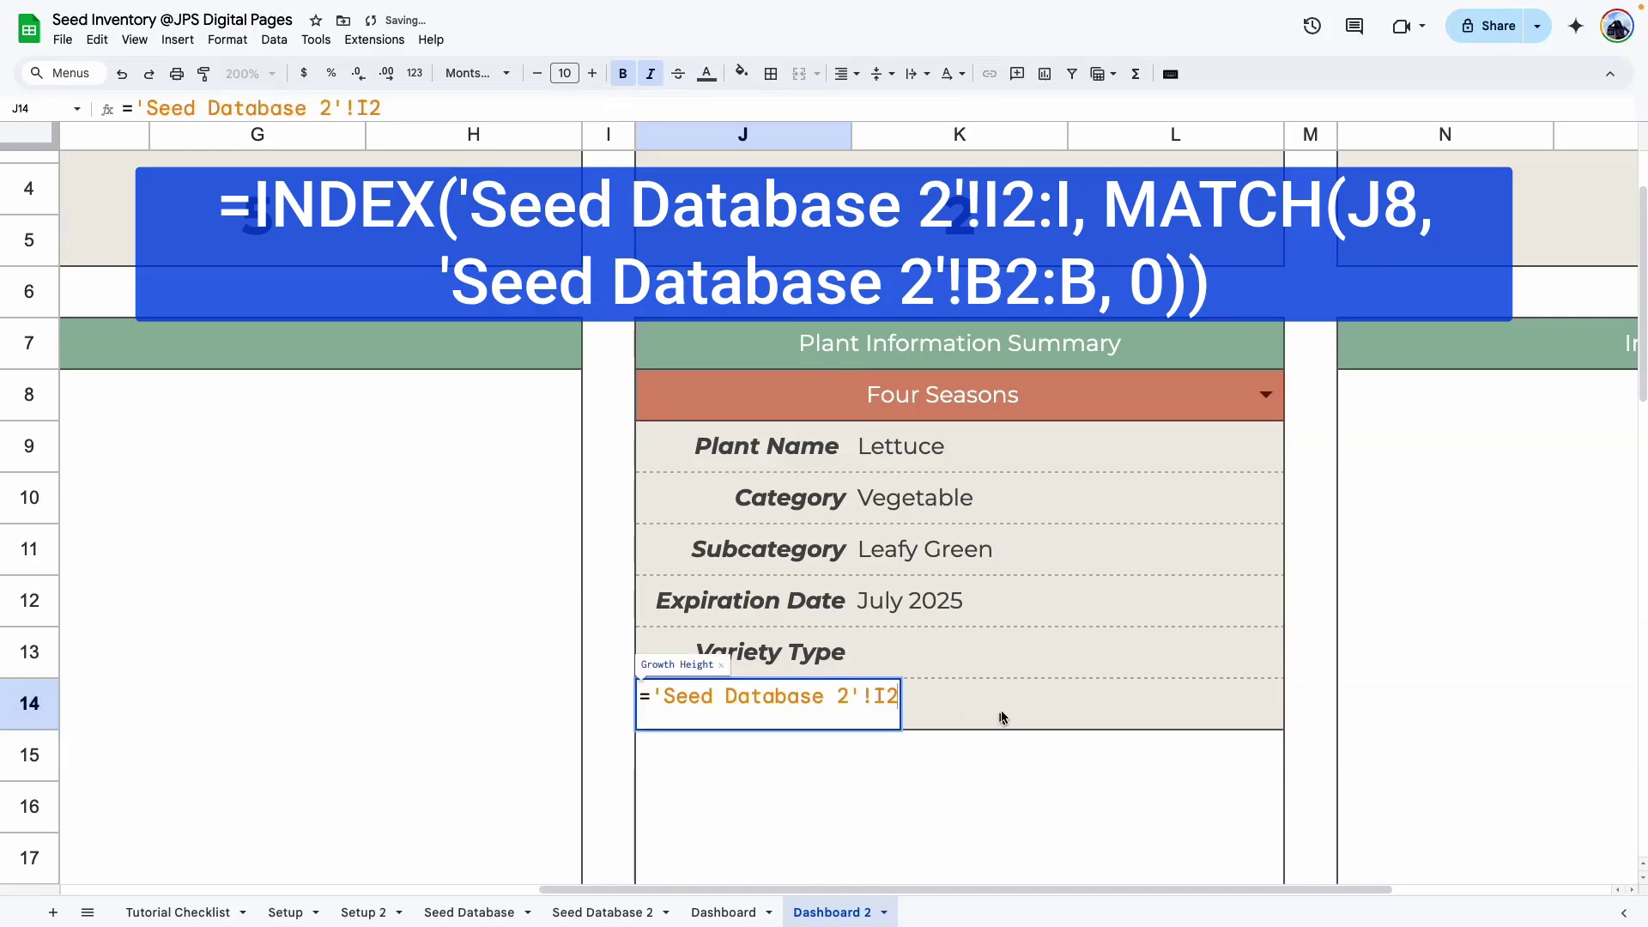
# Enter =INDEX('Seed Database 2'!I2:I, MATCH(J8, 'Seed Database 2'!B2:B, 0)) in K14 to look up the Growth Height.
pyautogui.doubleClick(1003, 714)
pyautogui.write("=INDEX('Seed Database 2'!I2:D, MATCH(J8, 'Seed Database 2'!B2:B, 0))")
pyautogui.moveTo(1177, 697); pyautogui.dragTo(1165, 697)
pyautogui.write('i')
pyautogui.press('Return')
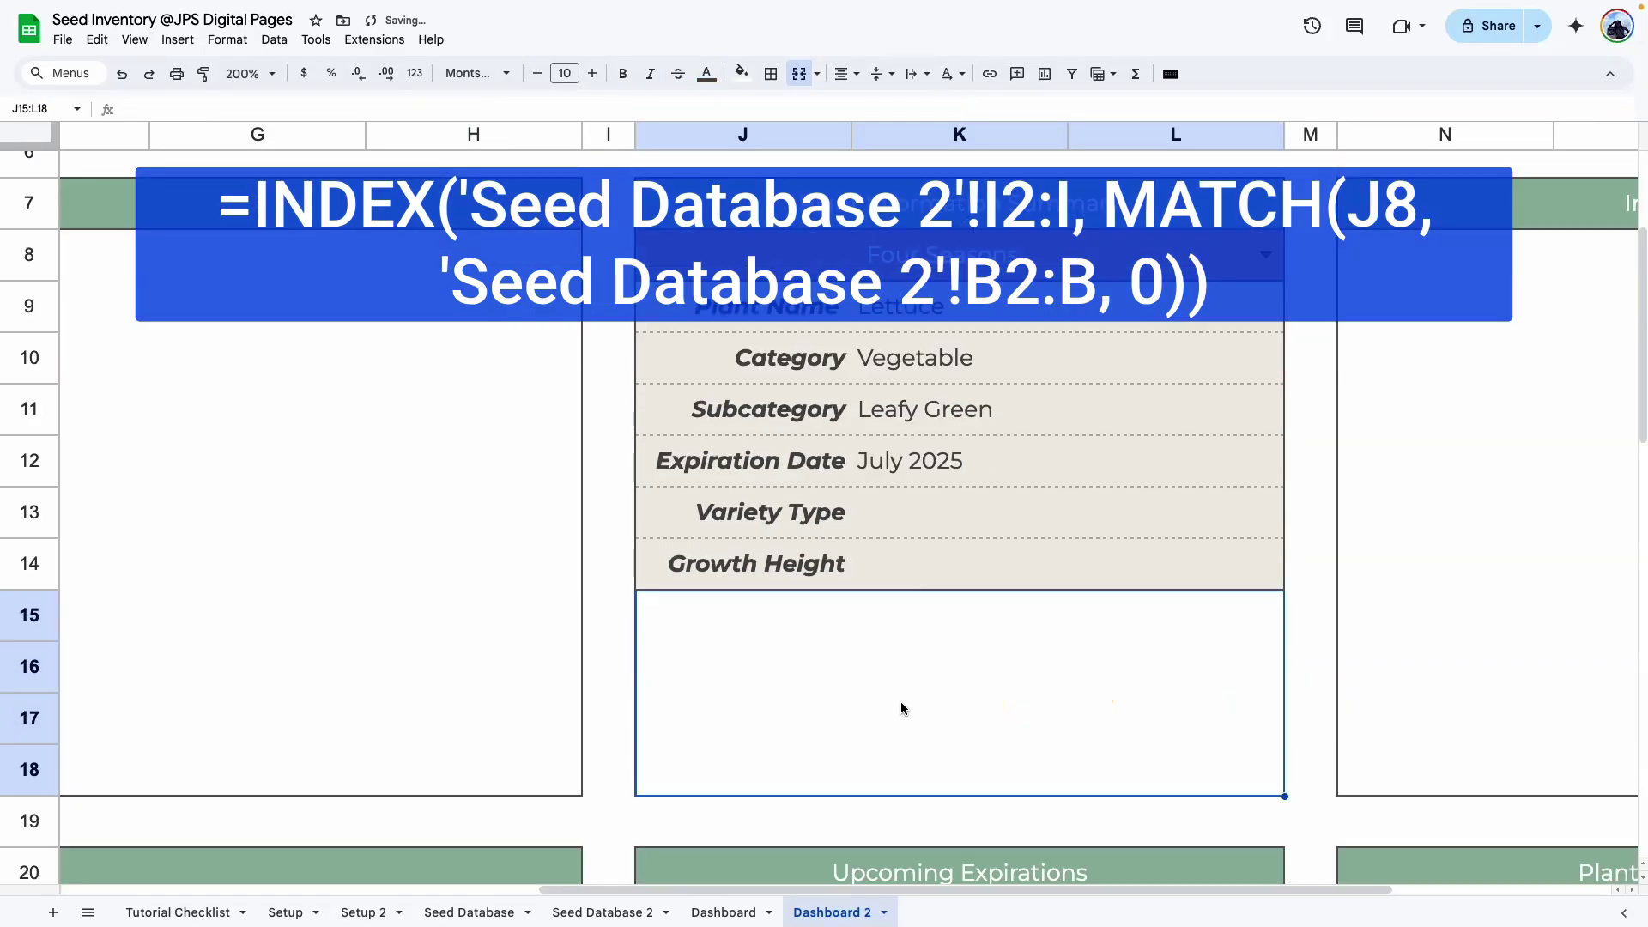
# Enter =INDEX('Seed Database 2'!J2:J, MATCH(J8, 'Seed Database 2'!B2:B, 0)) in the merged cell J15 to look up the Notes.
pyautogui.click(717, 913)
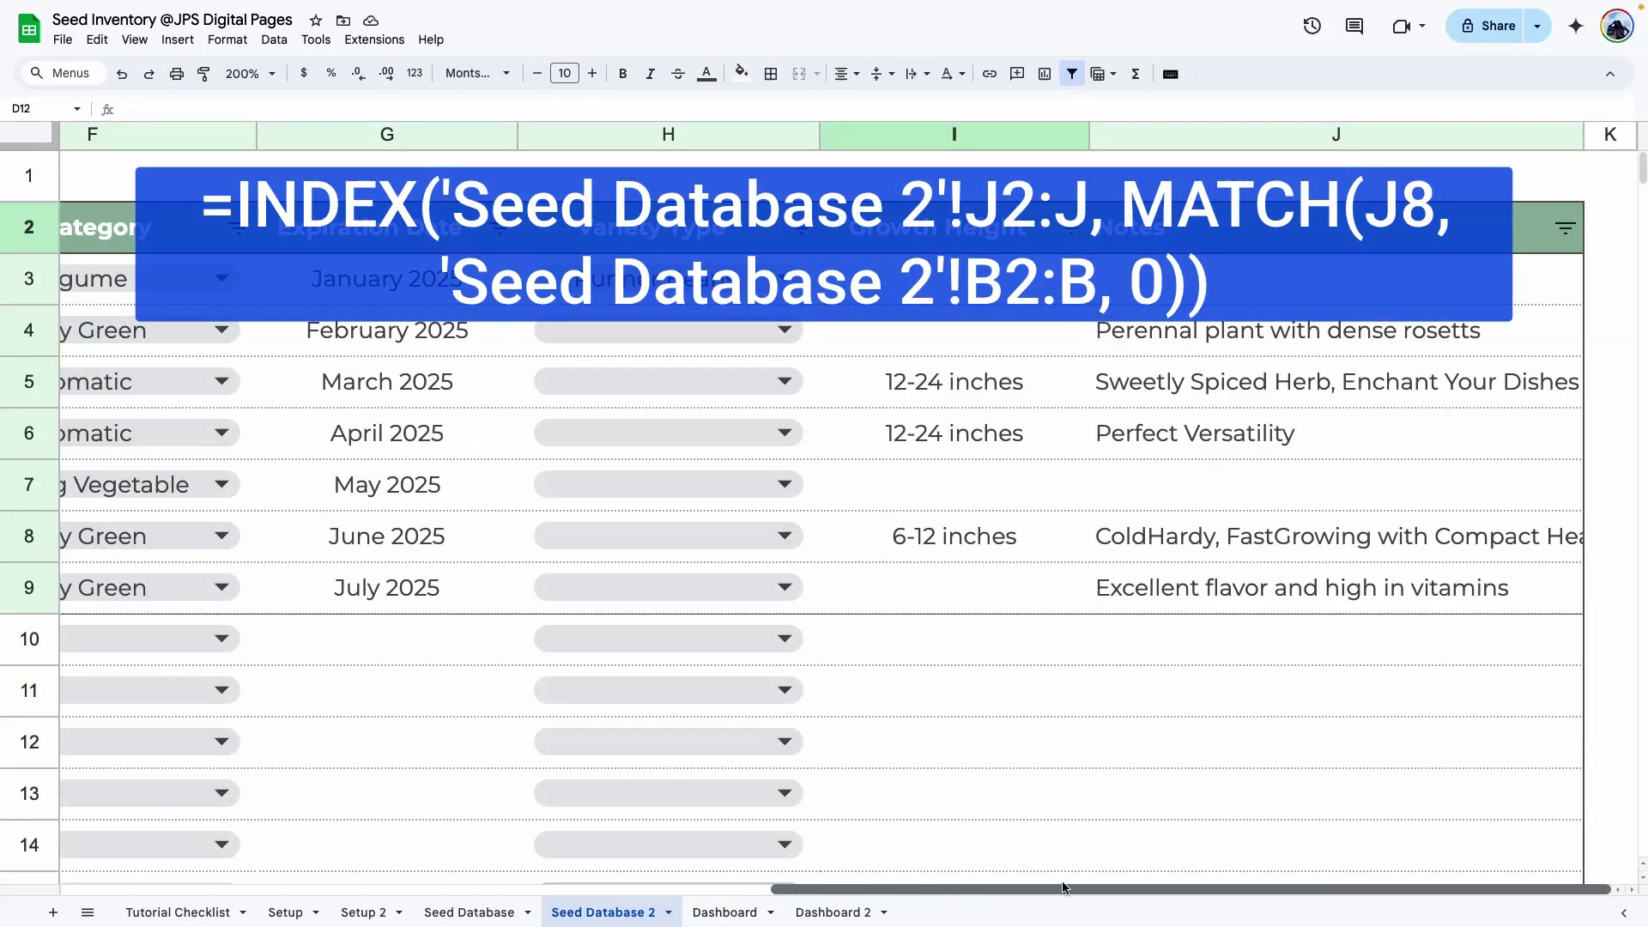
pyautogui.click(1209, 230)
pyautogui.click(792, 910)
pyautogui.doubleClick(793, 678)
pyautogui.moveTo(950, 610); pyautogui.dragTo(957, 610)
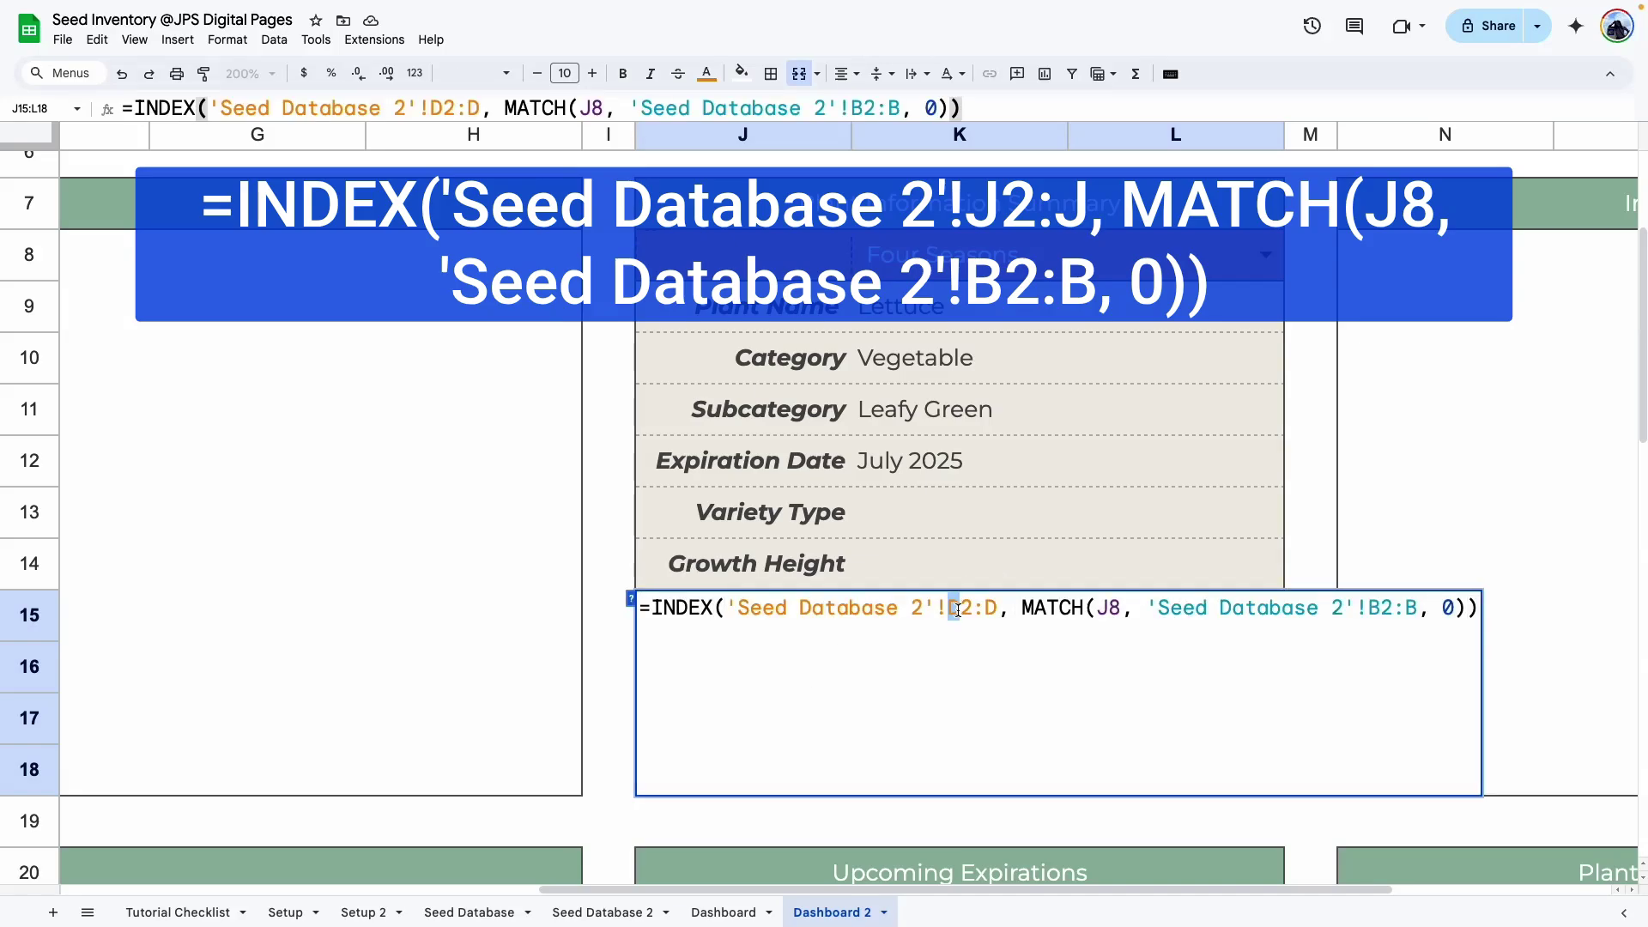
pyautogui.write('j')
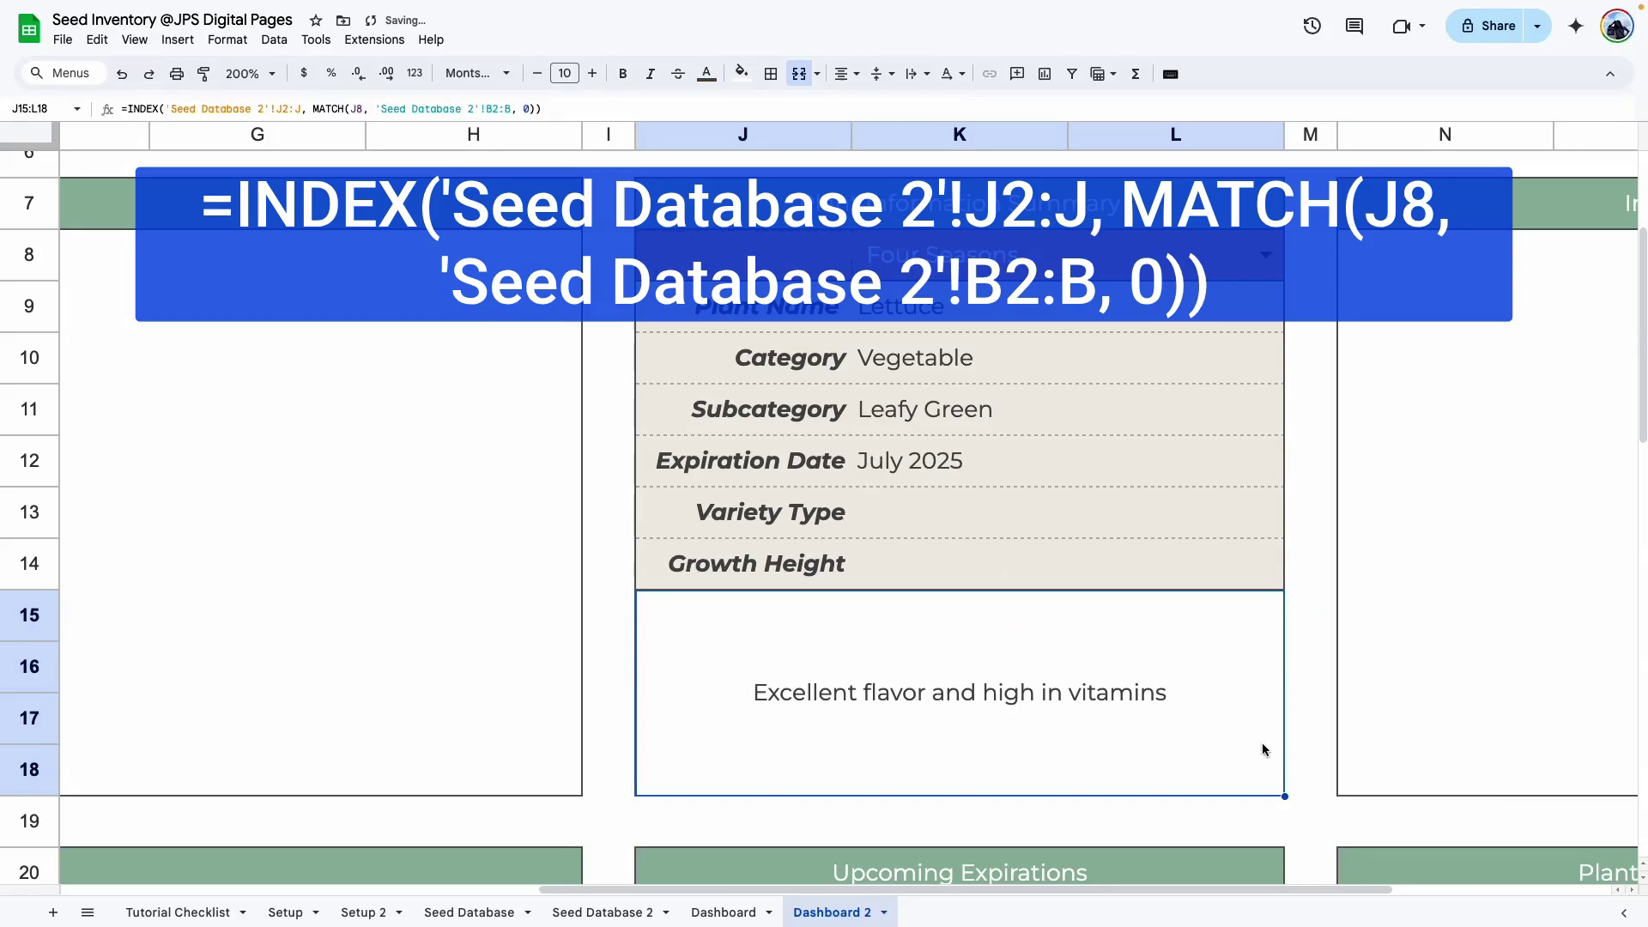
pyautogui.click(1309, 763)
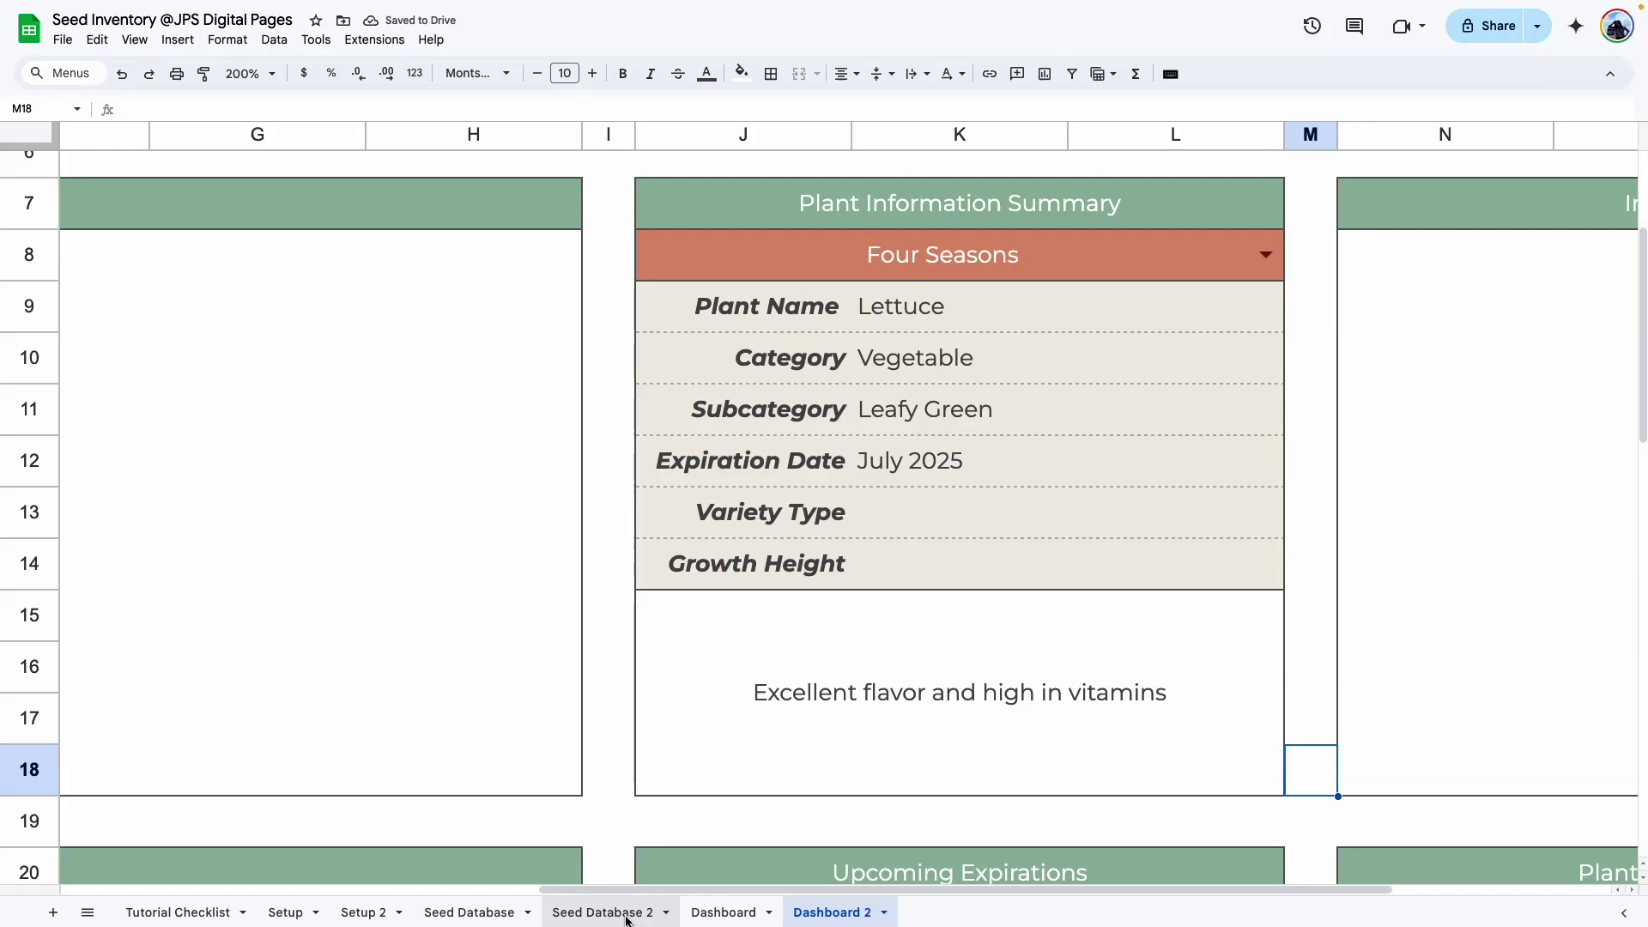
# Enter =INDEX('Seed Database 2'!C2:C, MATCH(J8, 'Seed Database 2'!B2:B, 0)) in the merged cell N8 to look up the plant's Image.
pyautogui.click(625, 914)
pyautogui.moveTo(848, 890); pyautogui.dragTo(1, 896)
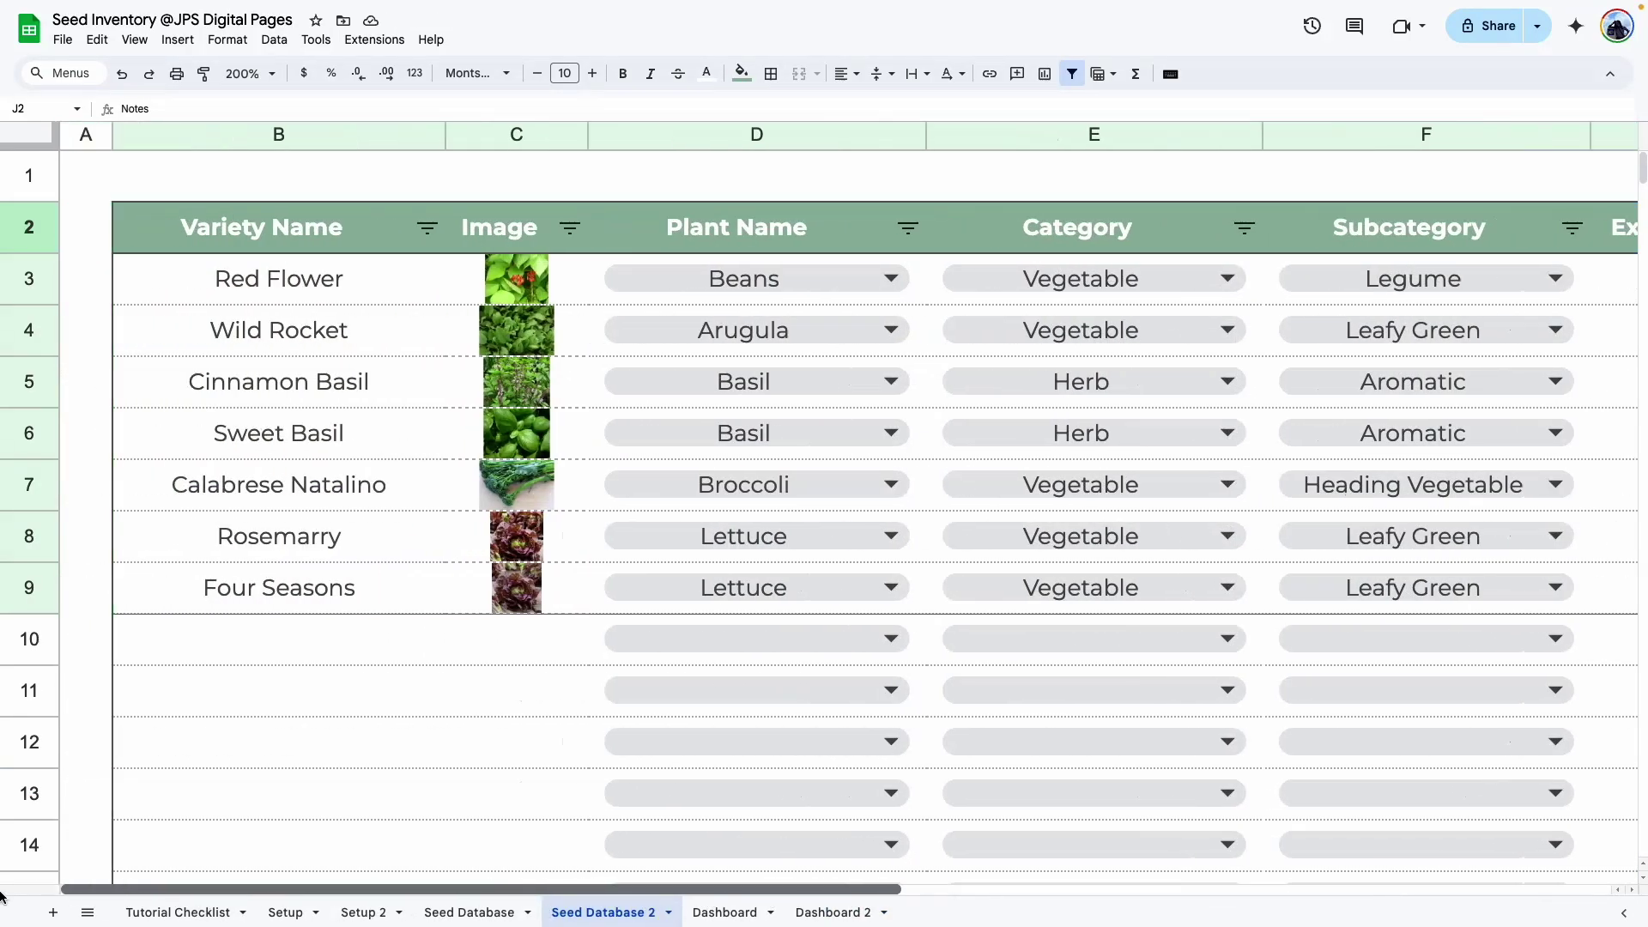
pyautogui.click(846, 912)
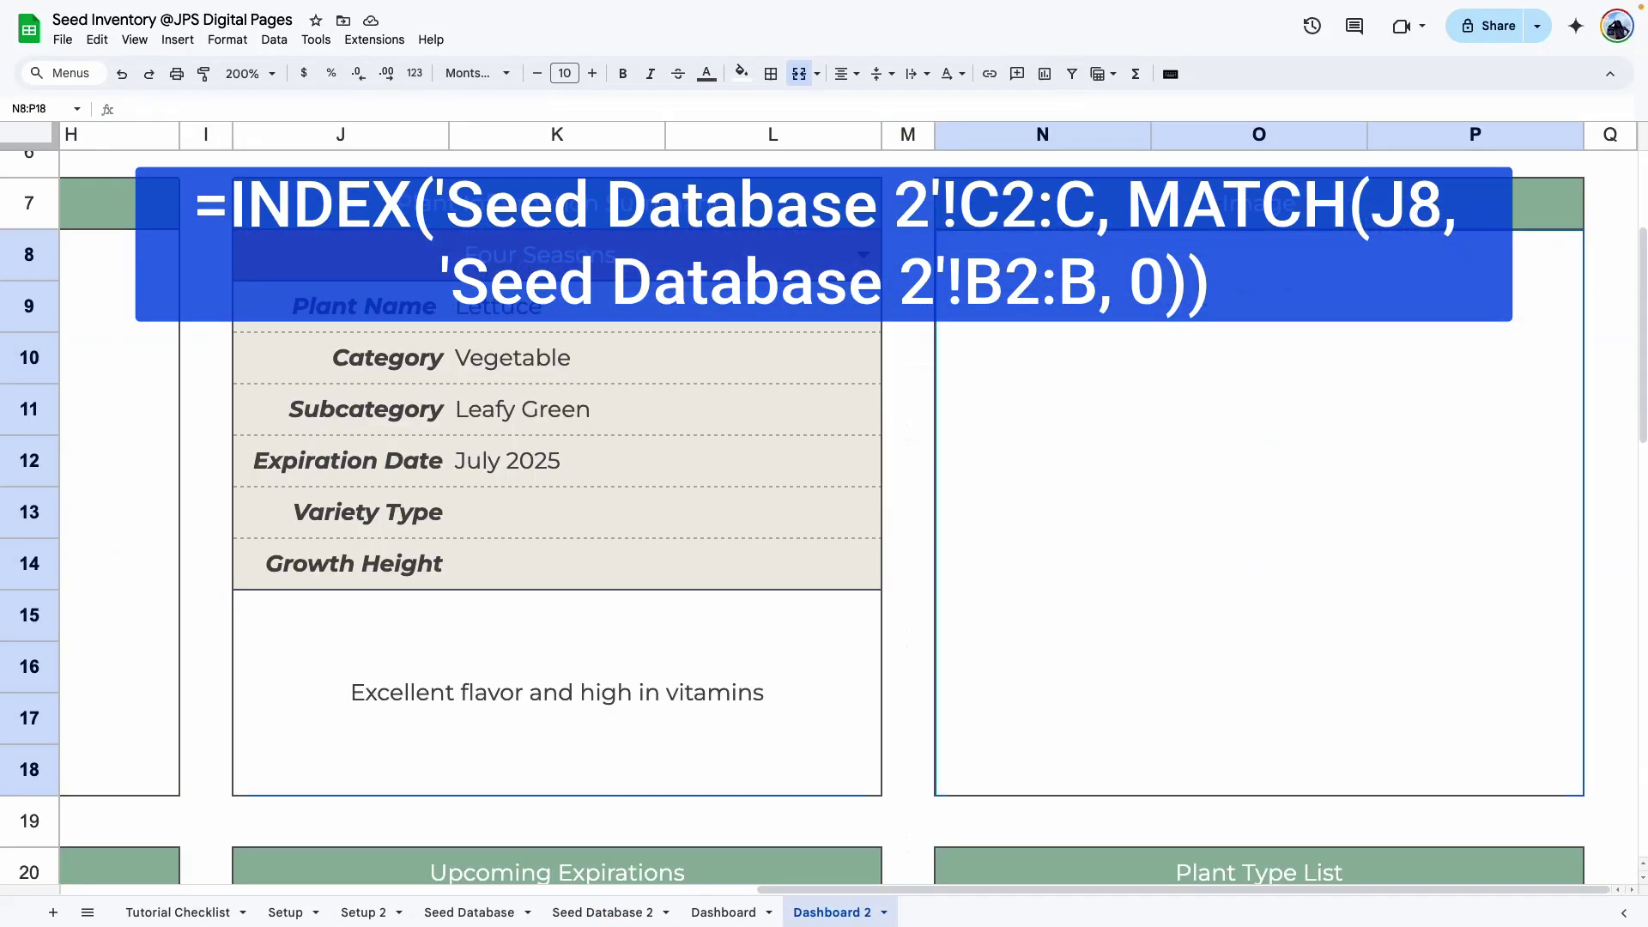
pyautogui.write("=INDEX('Seed Database 2'!D2:D, MATCH(J8, 'Seed Database 2'!B2:B, 0))")
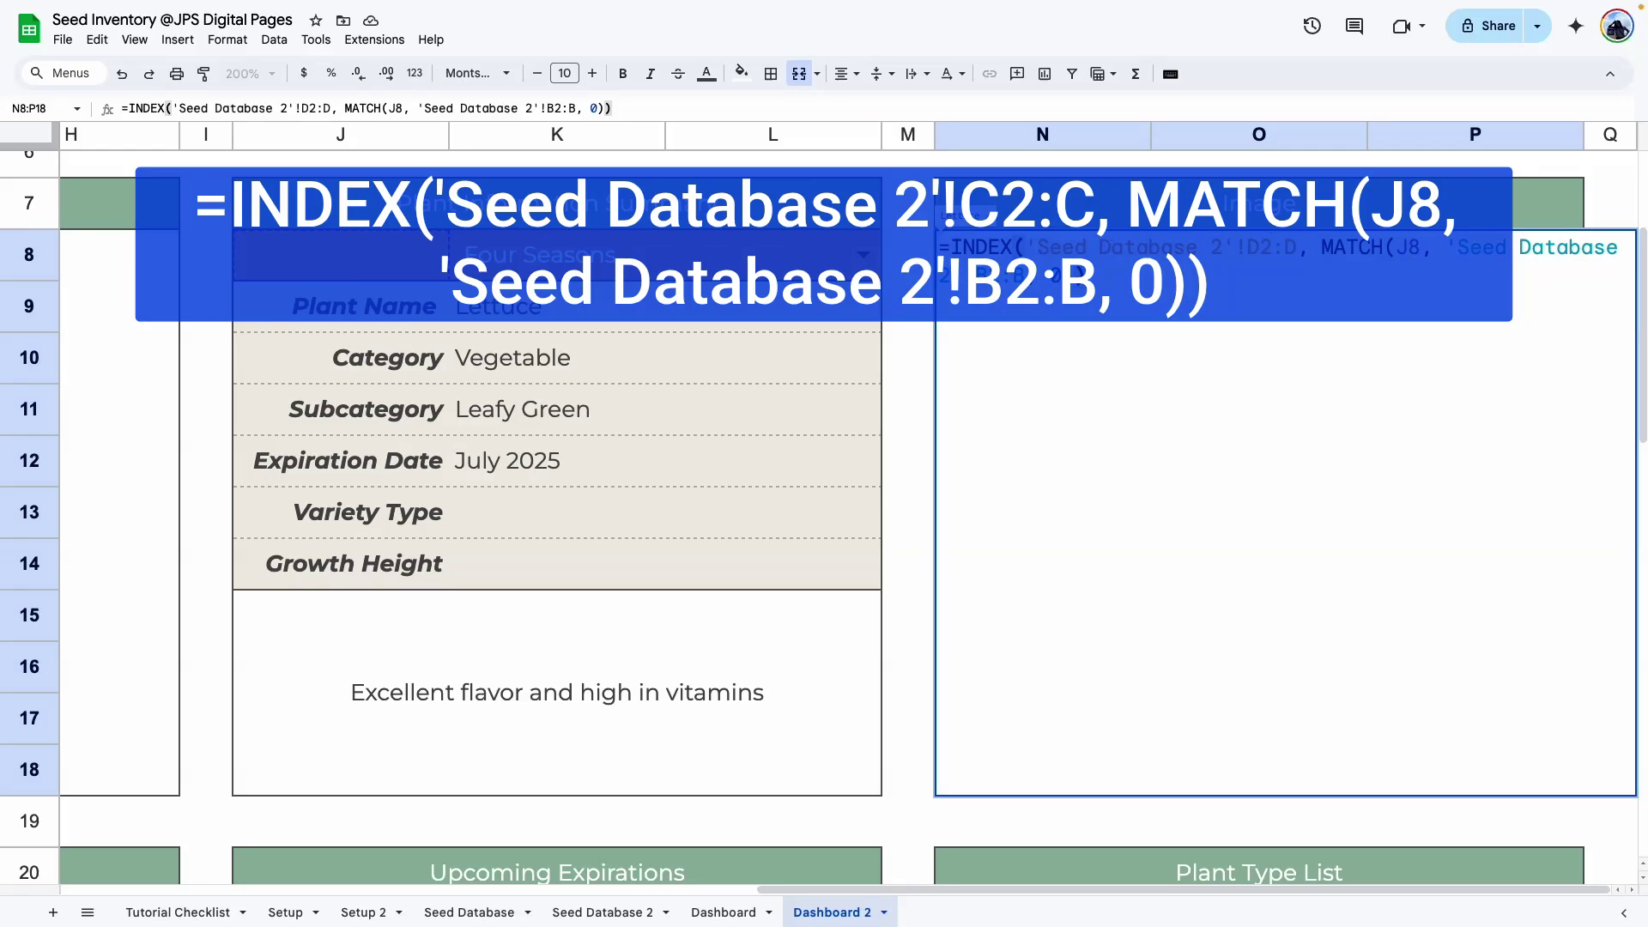
pyautogui.write('c')
pyautogui.moveTo(1297, 247); pyautogui.dragTo(1286, 247)
pyautogui.write('c')
pyautogui.press('Return')
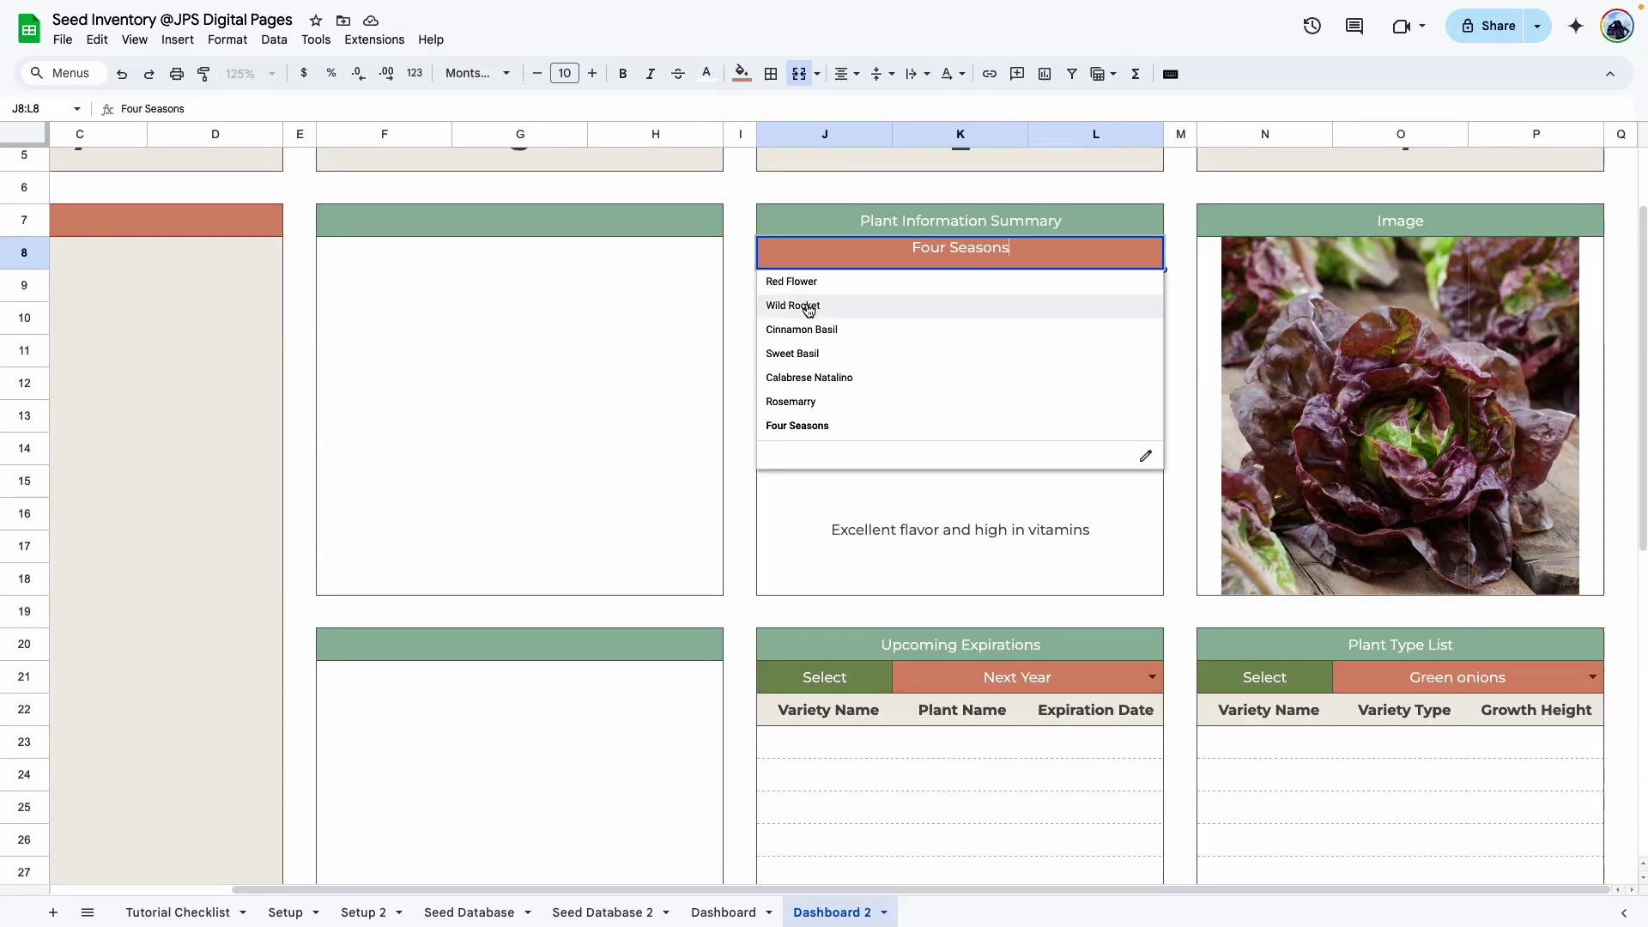
# Choose Wild Rocket as the variety in the Plant Information Summary and check each looked-up field down to Growth Height.
pyautogui.click(807, 307)
pyautogui.click(952, 291)
pyautogui.click(966, 324)
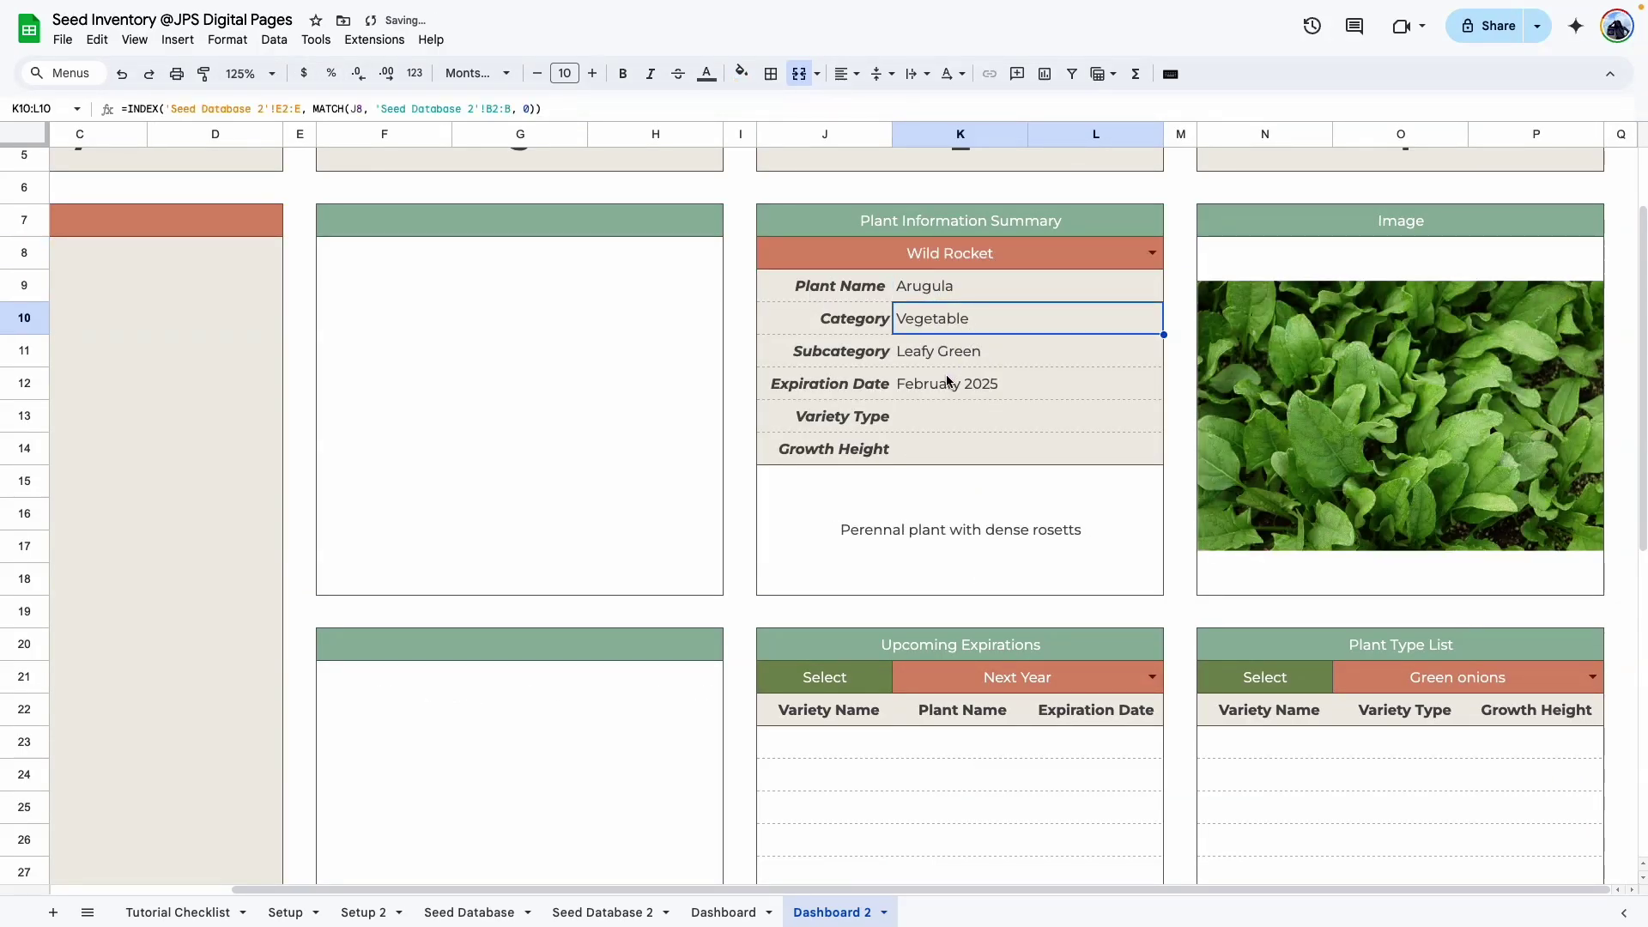
pyautogui.click(945, 382)
pyautogui.click(922, 322)
pyautogui.click(925, 352)
pyautogui.click(929, 384)
pyautogui.click(932, 422)
pyautogui.click(940, 455)
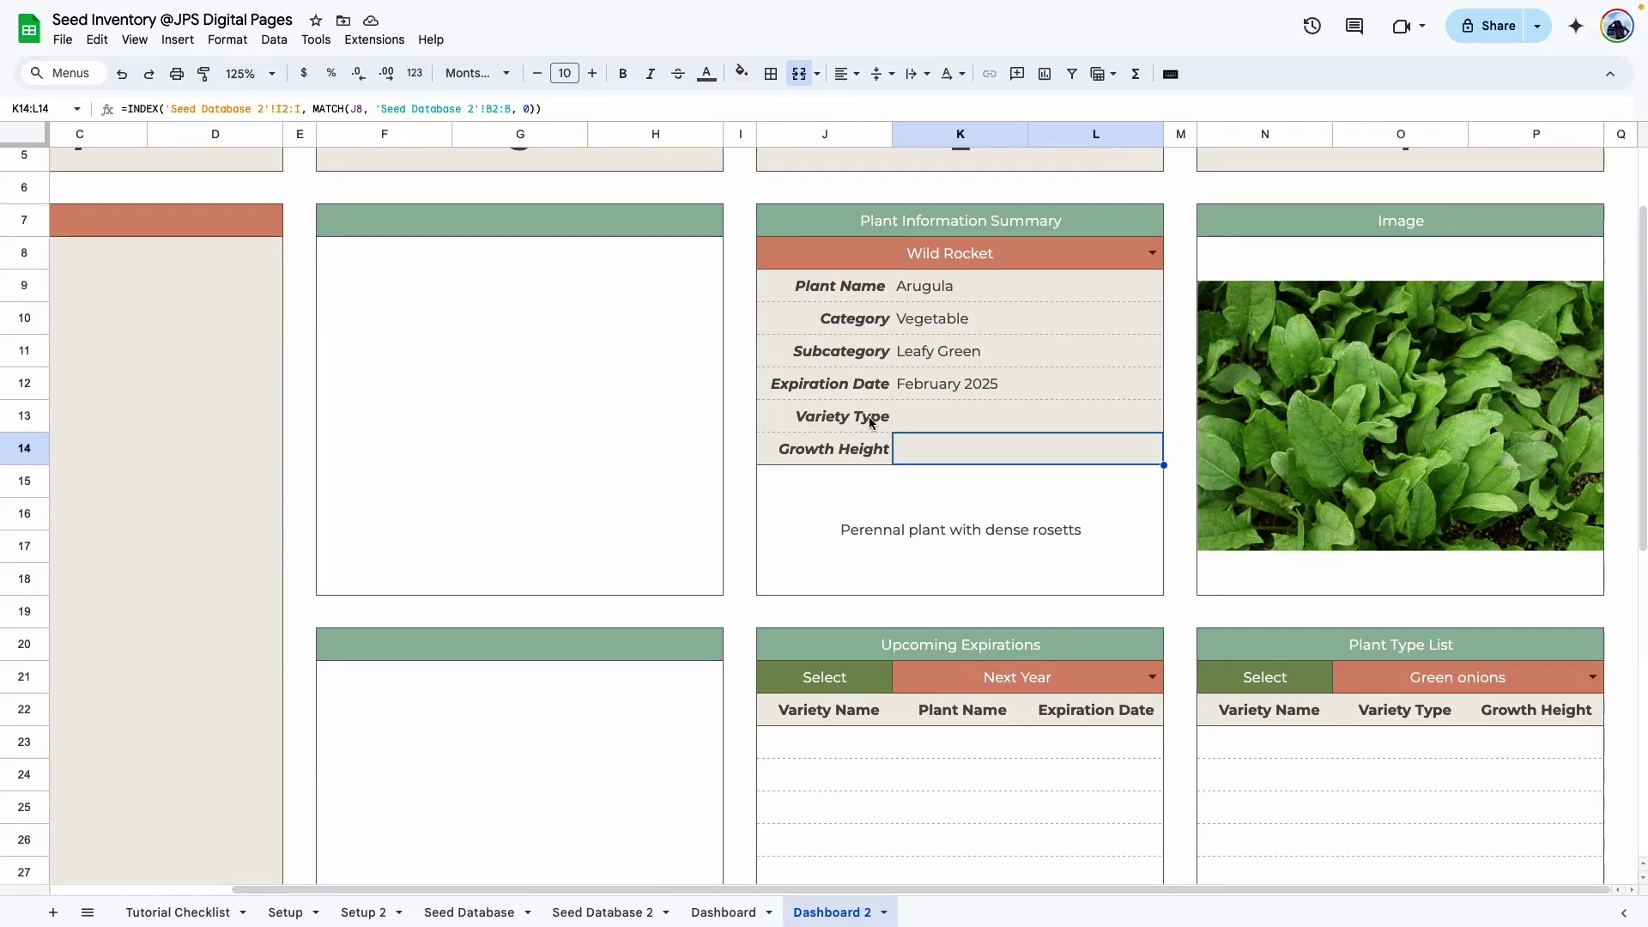
pyautogui.click(968, 419)
pyautogui.click(961, 449)
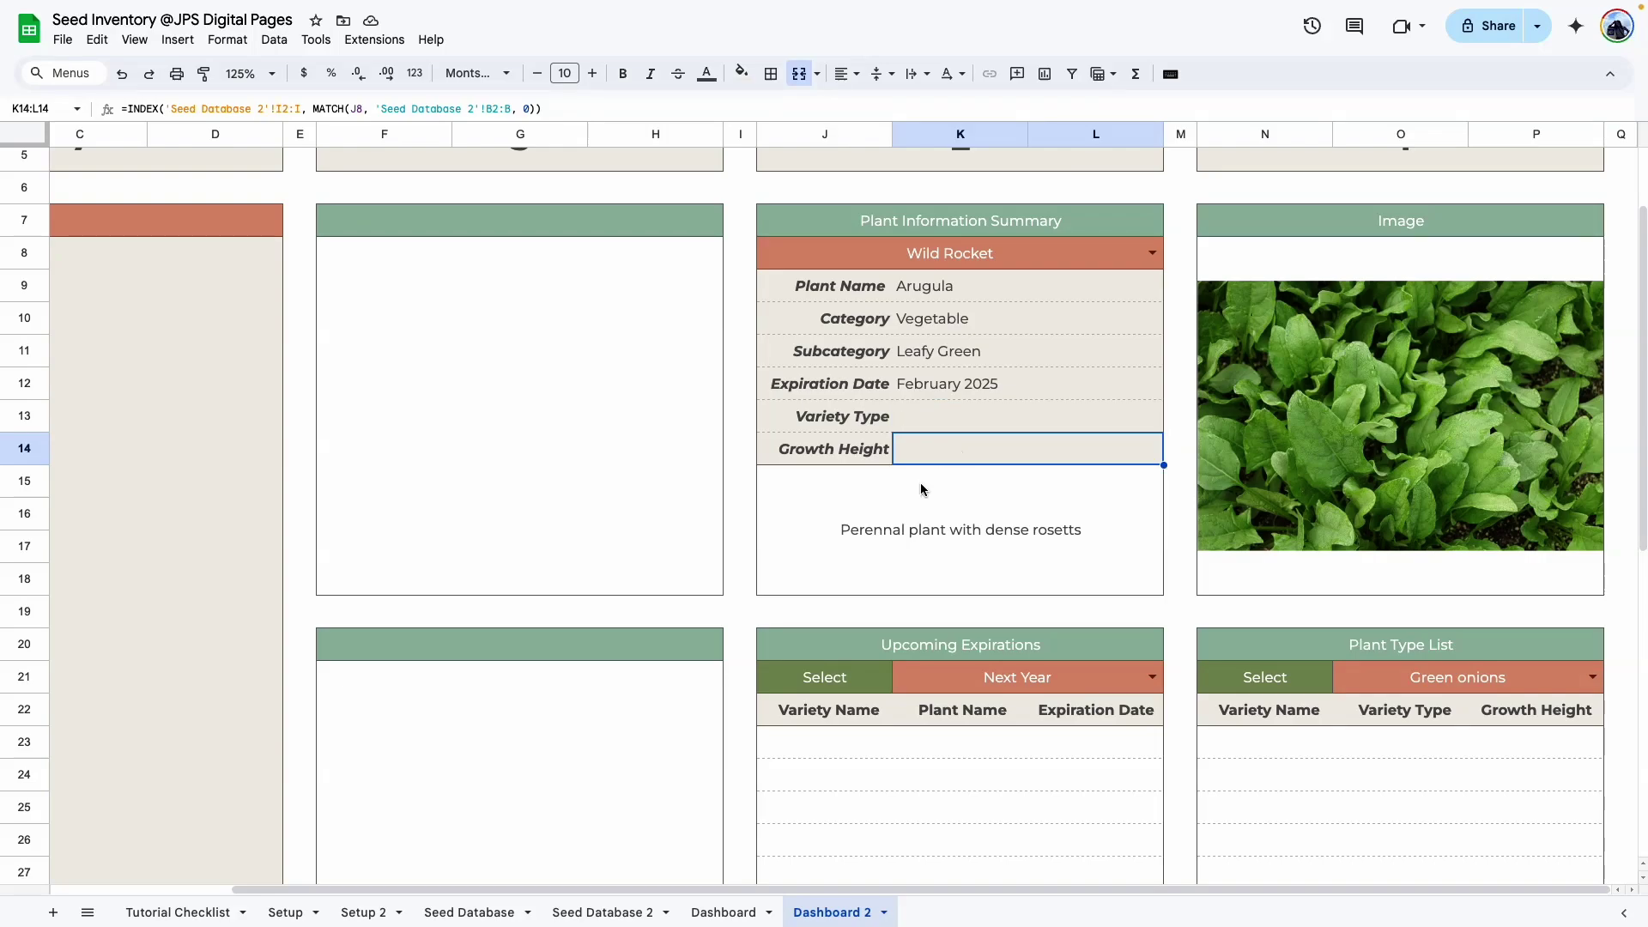
# In Seed Database 2, set Wild Rocket's Variety Type to Bush and its Growth Height to 12 inches.
pyautogui.click(604, 913)
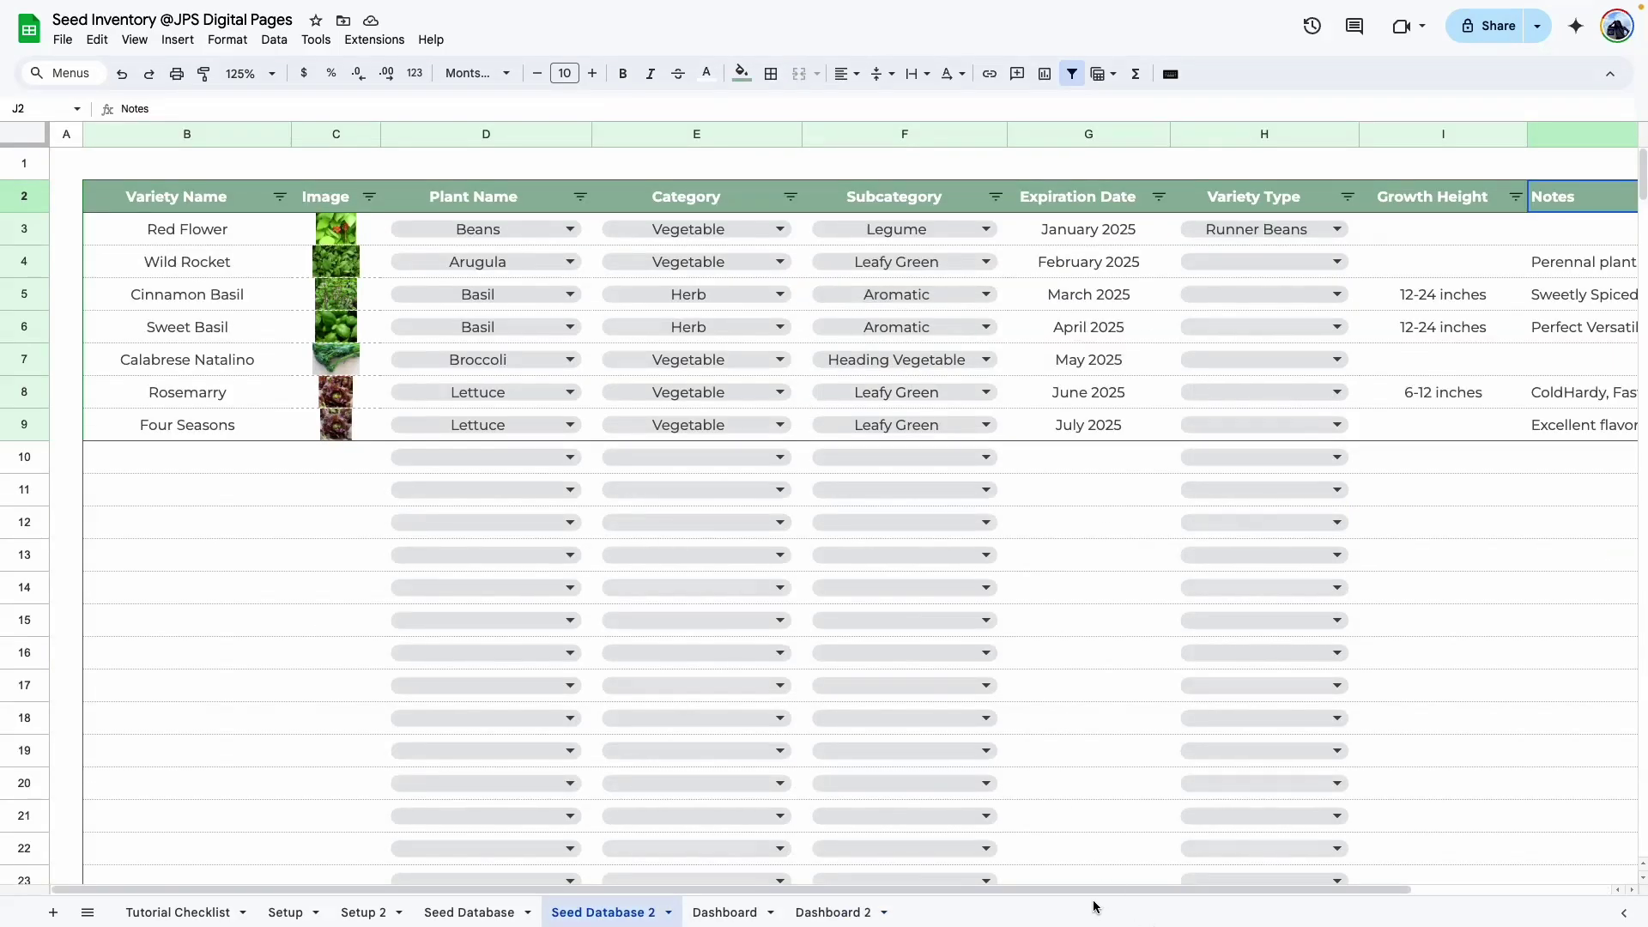
pyautogui.moveTo(1087, 893); pyautogui.dragTo(1213, 893)
pyautogui.click(1195, 262)
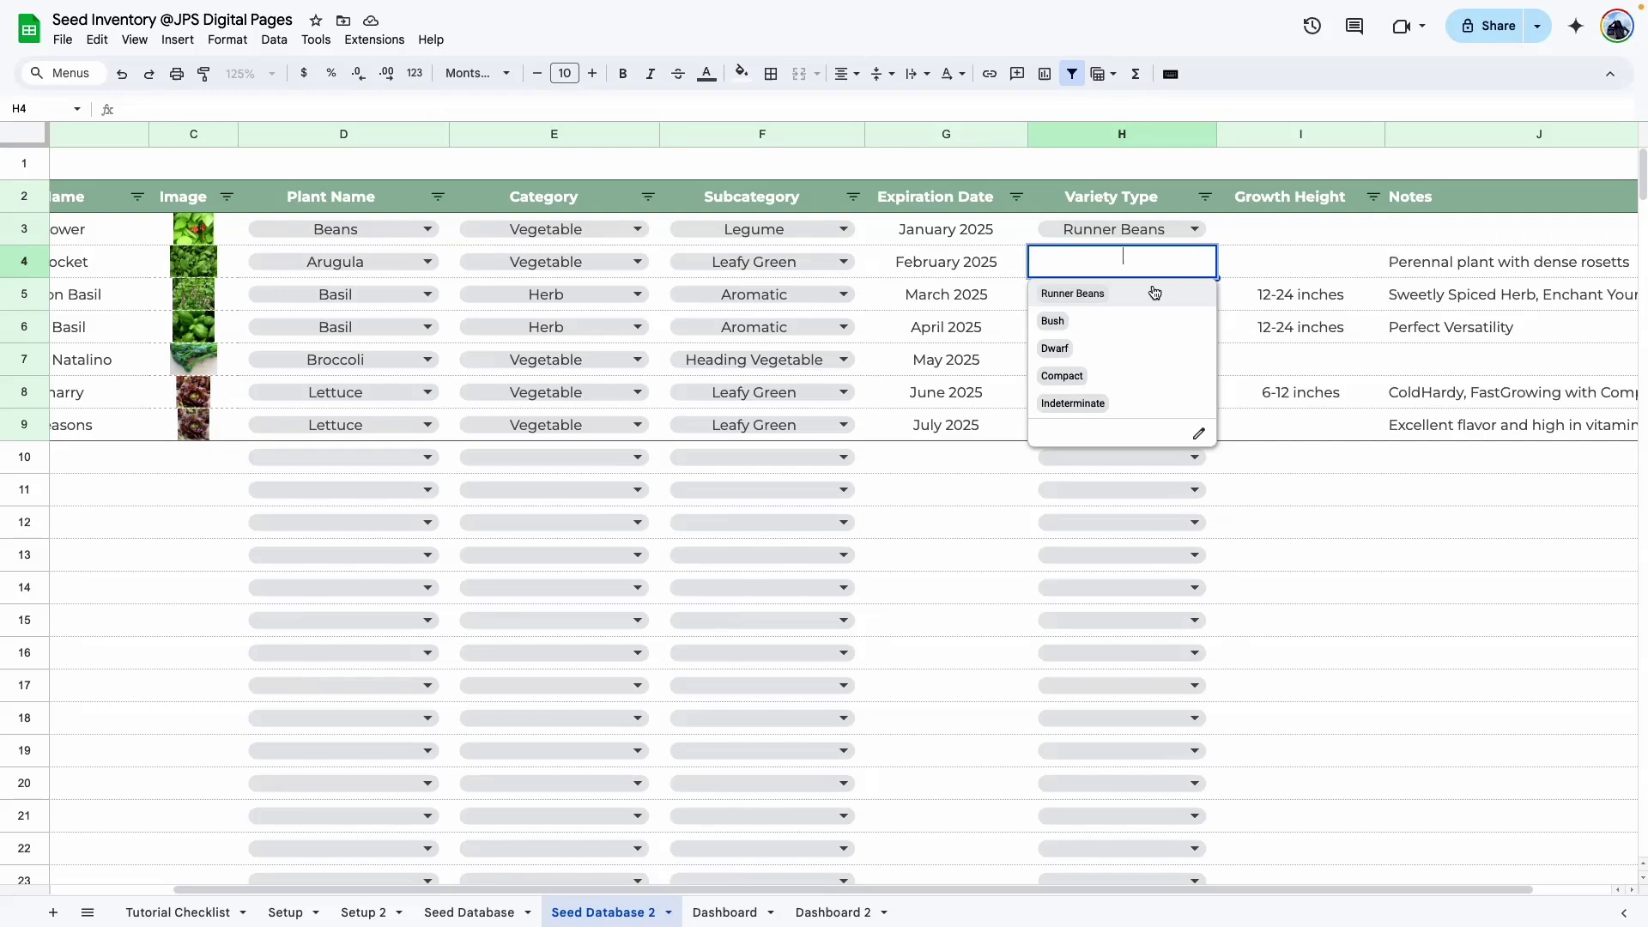
pyautogui.click(1088, 324)
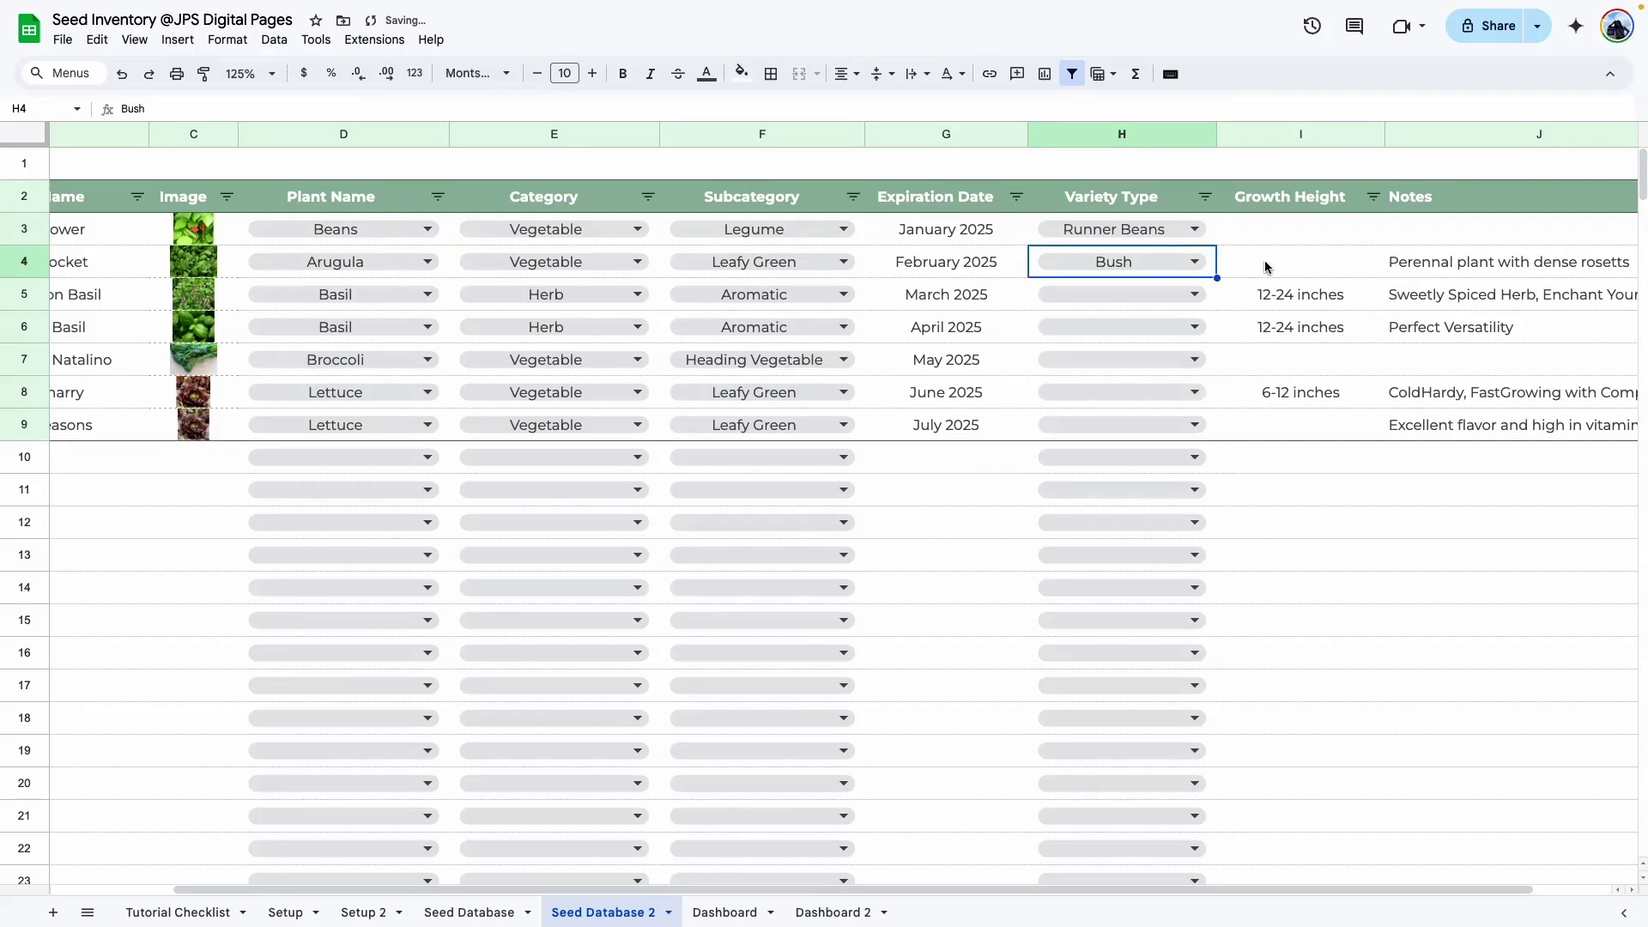
pyautogui.click(1268, 267)
pyautogui.write('12 inches')
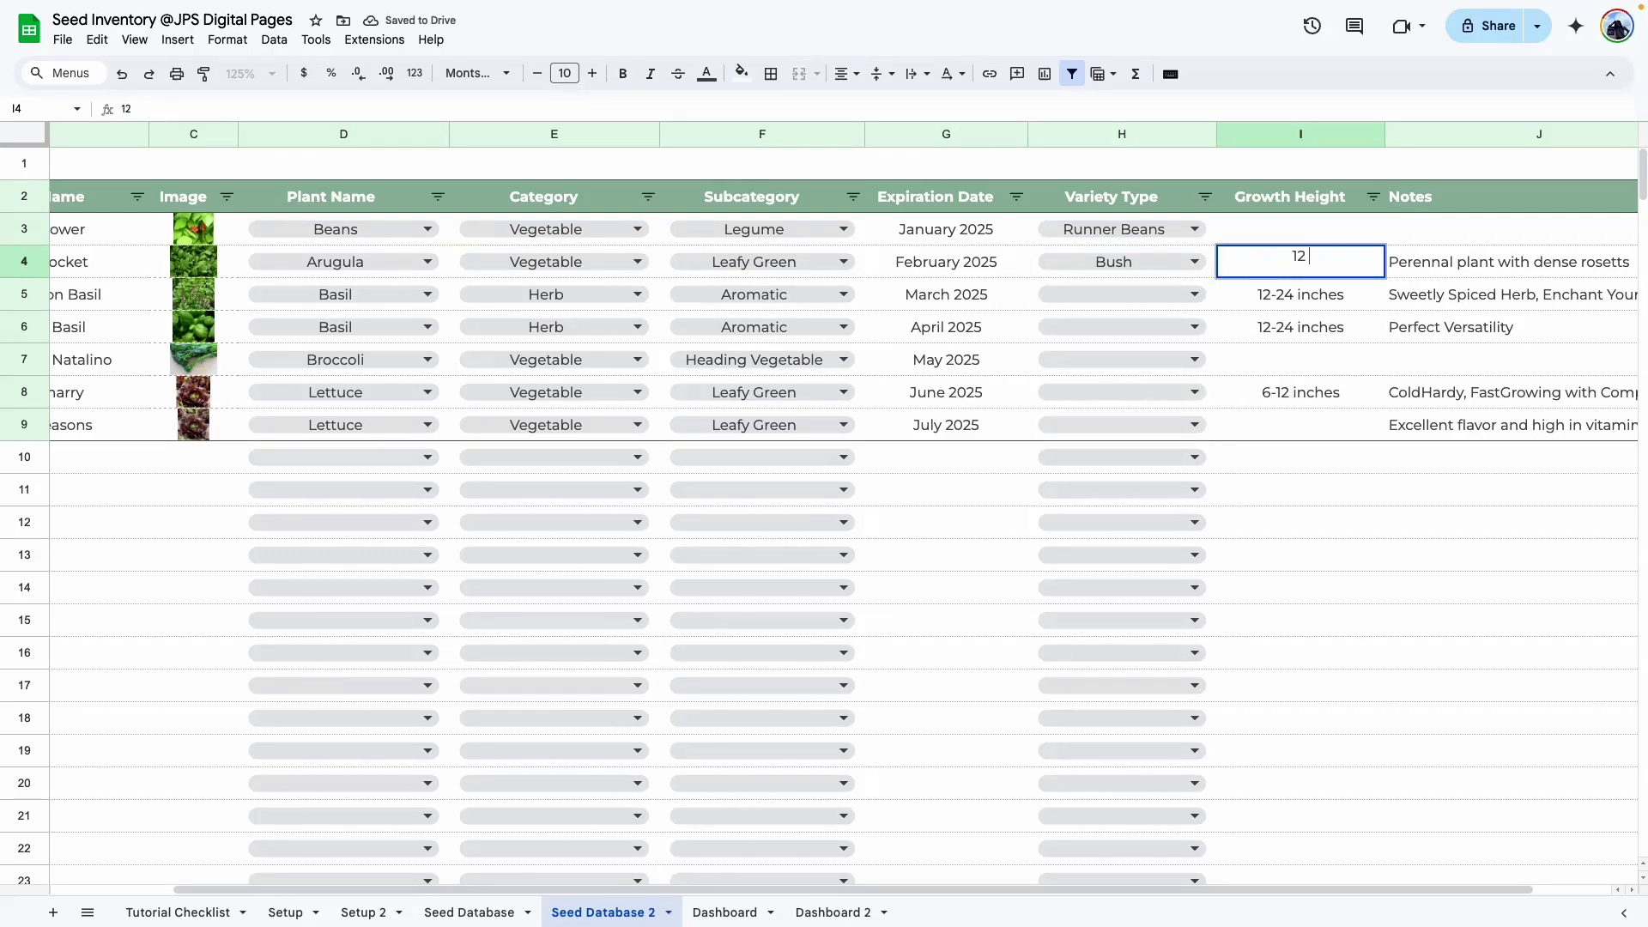
pyautogui.press('Return')
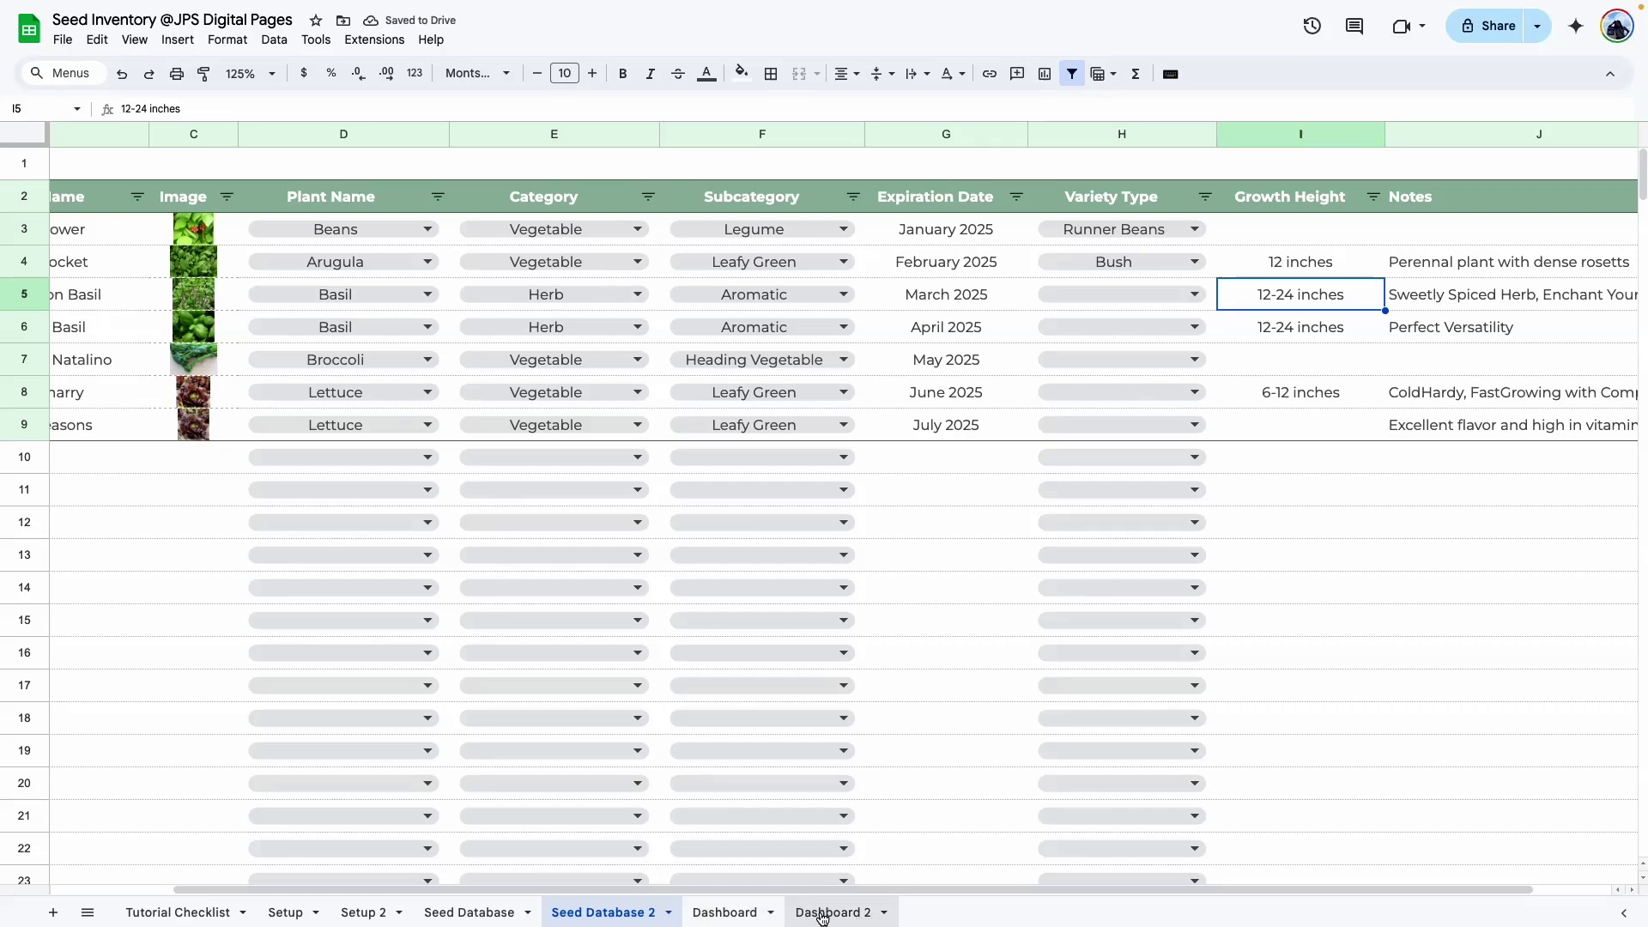
# Check Wild Rocket's Variety Type and Growth Height in the Plant Information Summary on Dashboard 2.
pyautogui.click(833, 913)
pyautogui.click(989, 429)
pyautogui.click(988, 457)
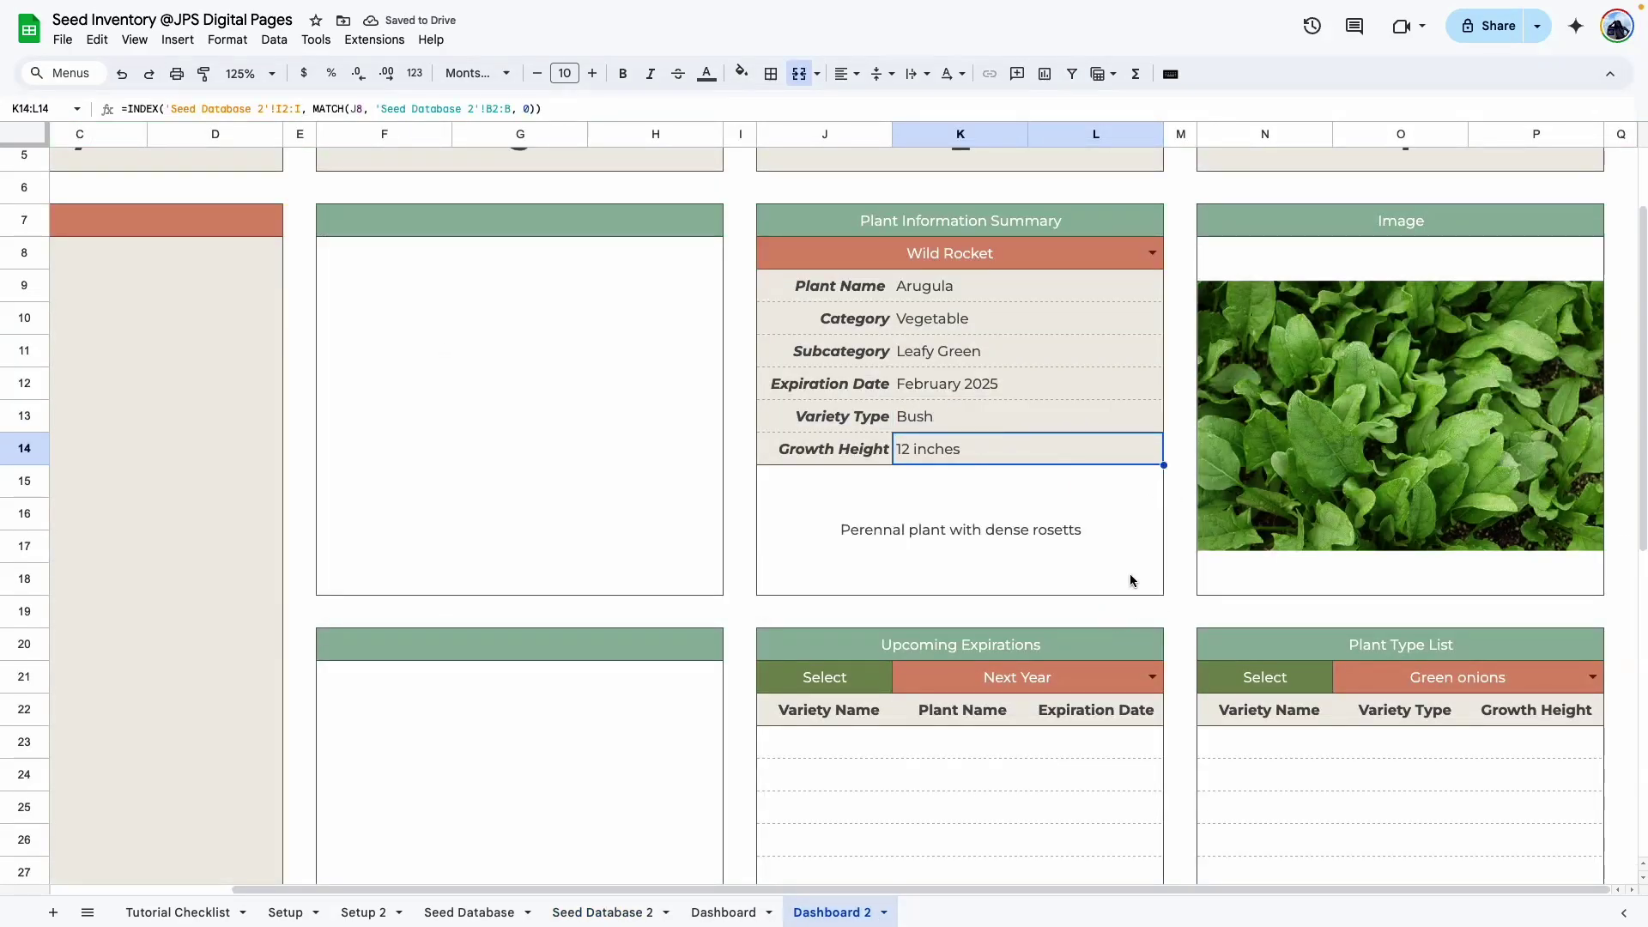
pyautogui.click(1169, 615)
# Try other varieties in the Plant Information Summary dropdown, ending with Red Flower selected.
pyautogui.click(1152, 254)
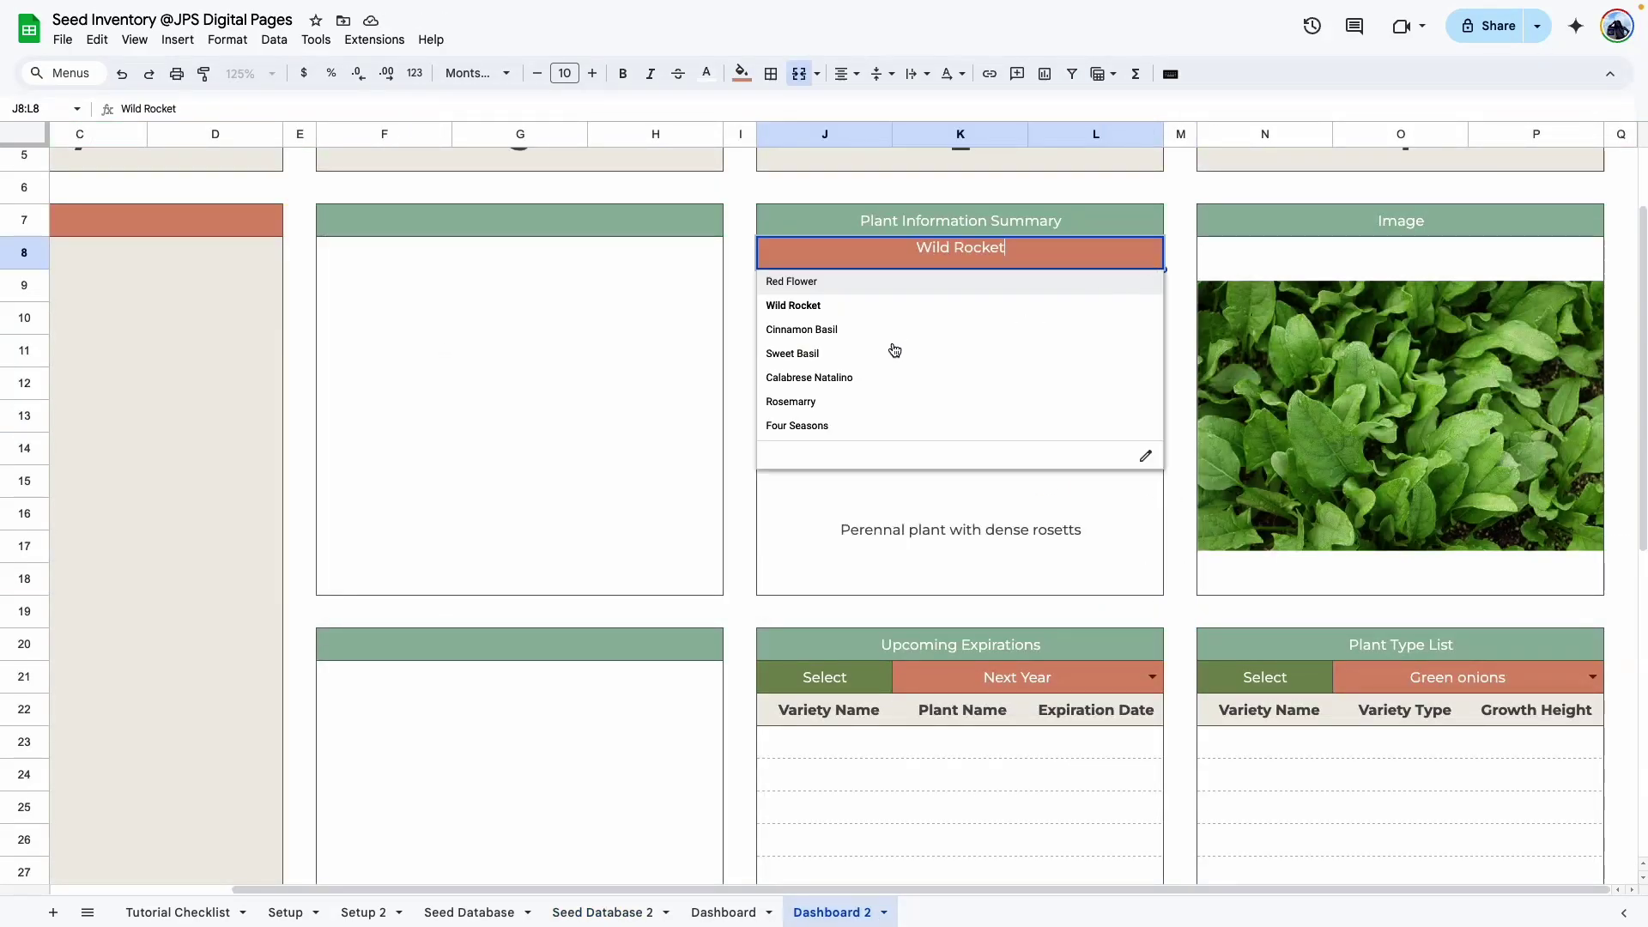
pyautogui.click(927, 324)
pyautogui.click(1152, 253)
pyautogui.click(831, 283)
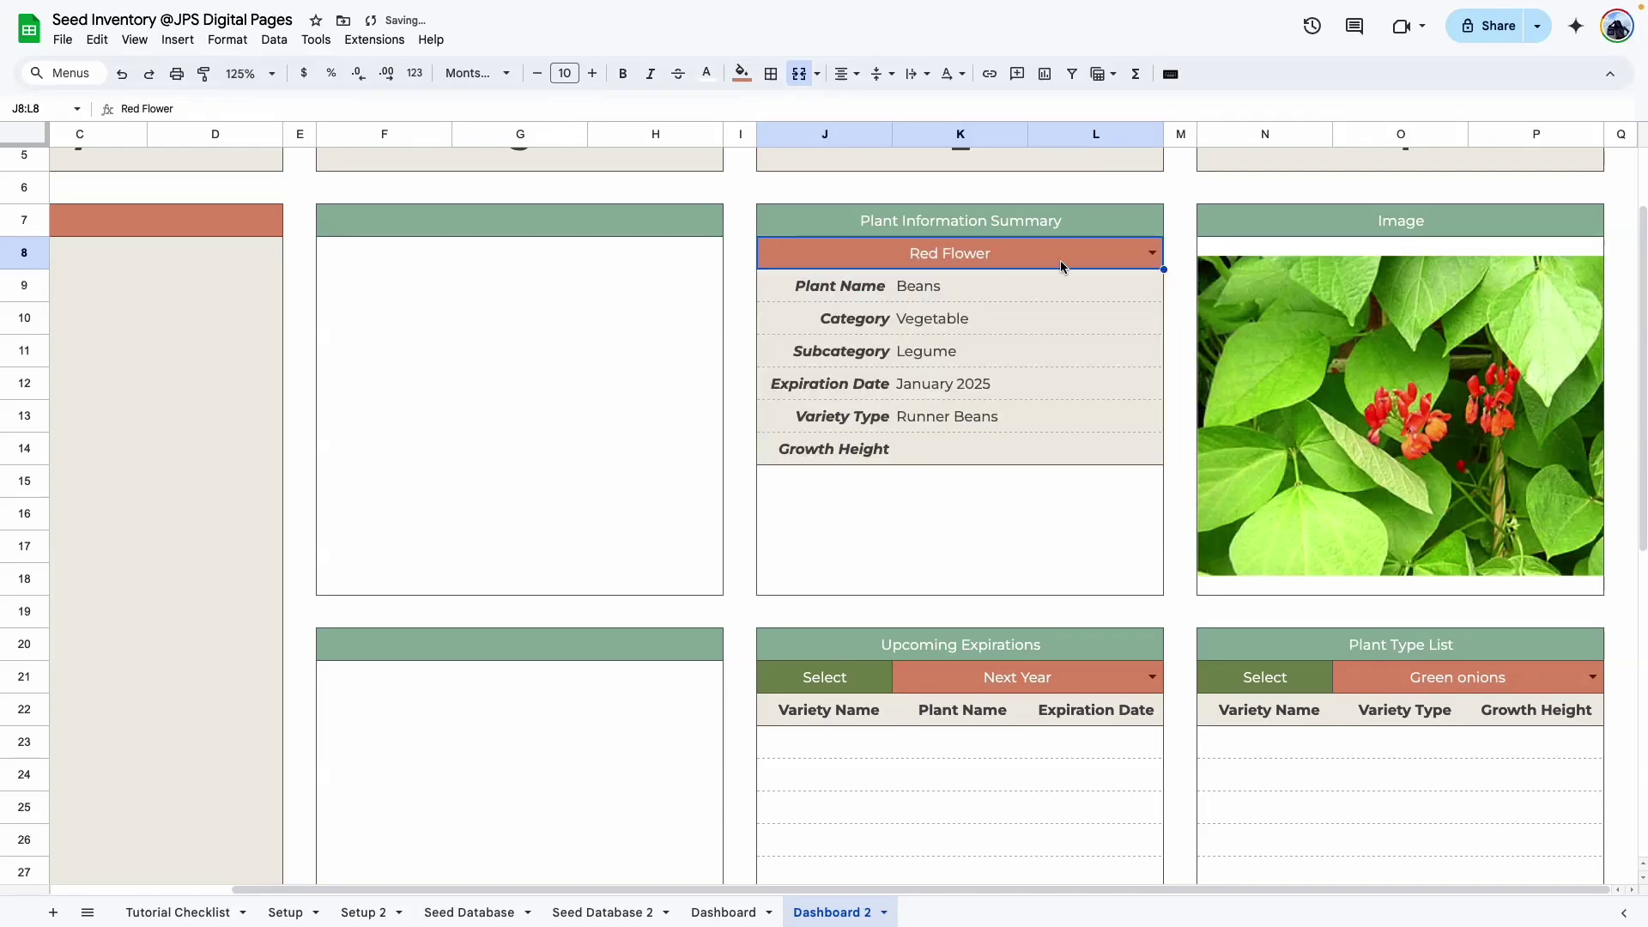
pyautogui.click(1169, 482)
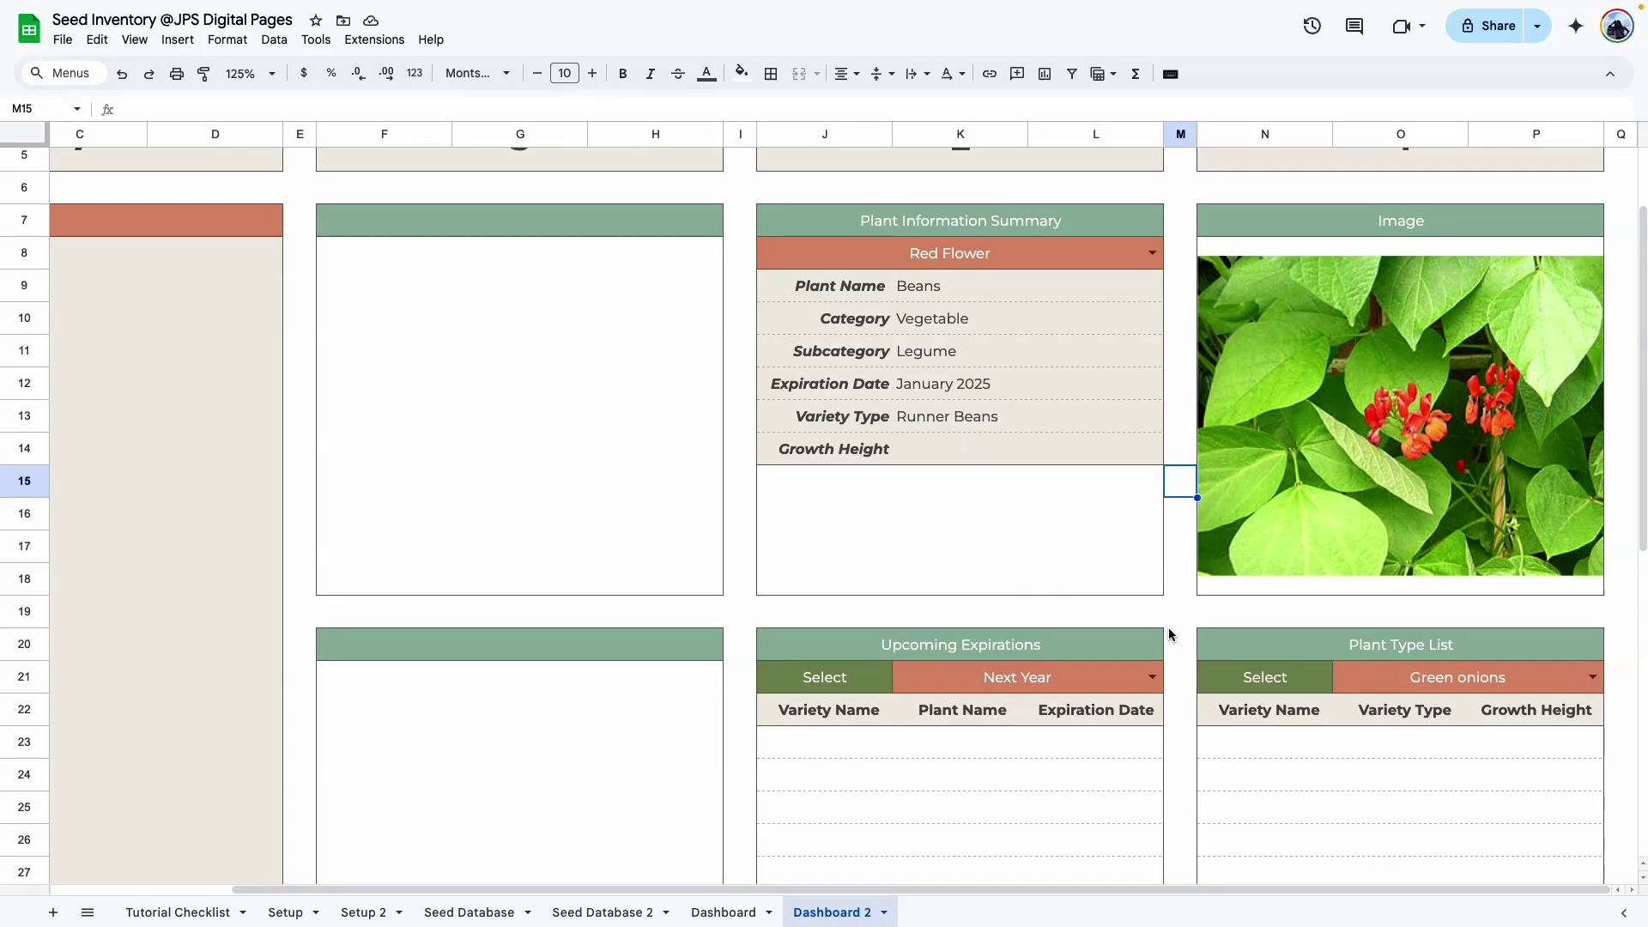
# Examine the Expiration Date column in Seed Database 2 and the period options of the Upcoming Expirations dropdown on Dashboard 2.
pyautogui.scroll(-3, 1142, 558)
pyautogui.scroll(-3, 993, 541)
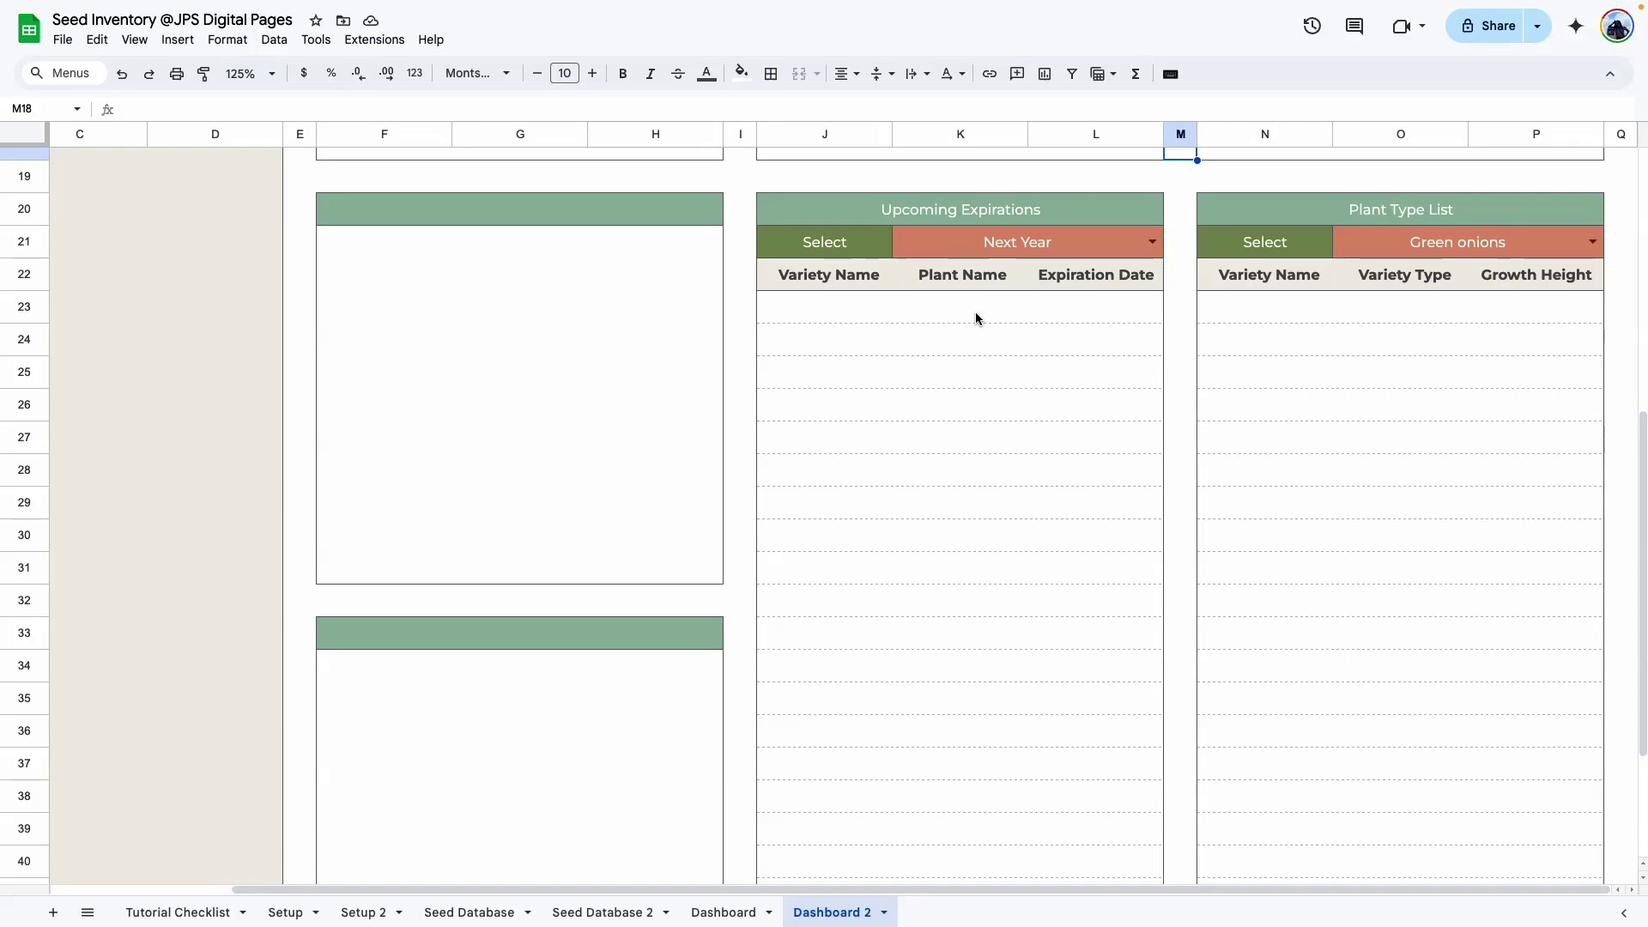
pyautogui.click(601, 912)
pyautogui.hscroll(2, 876, 900)
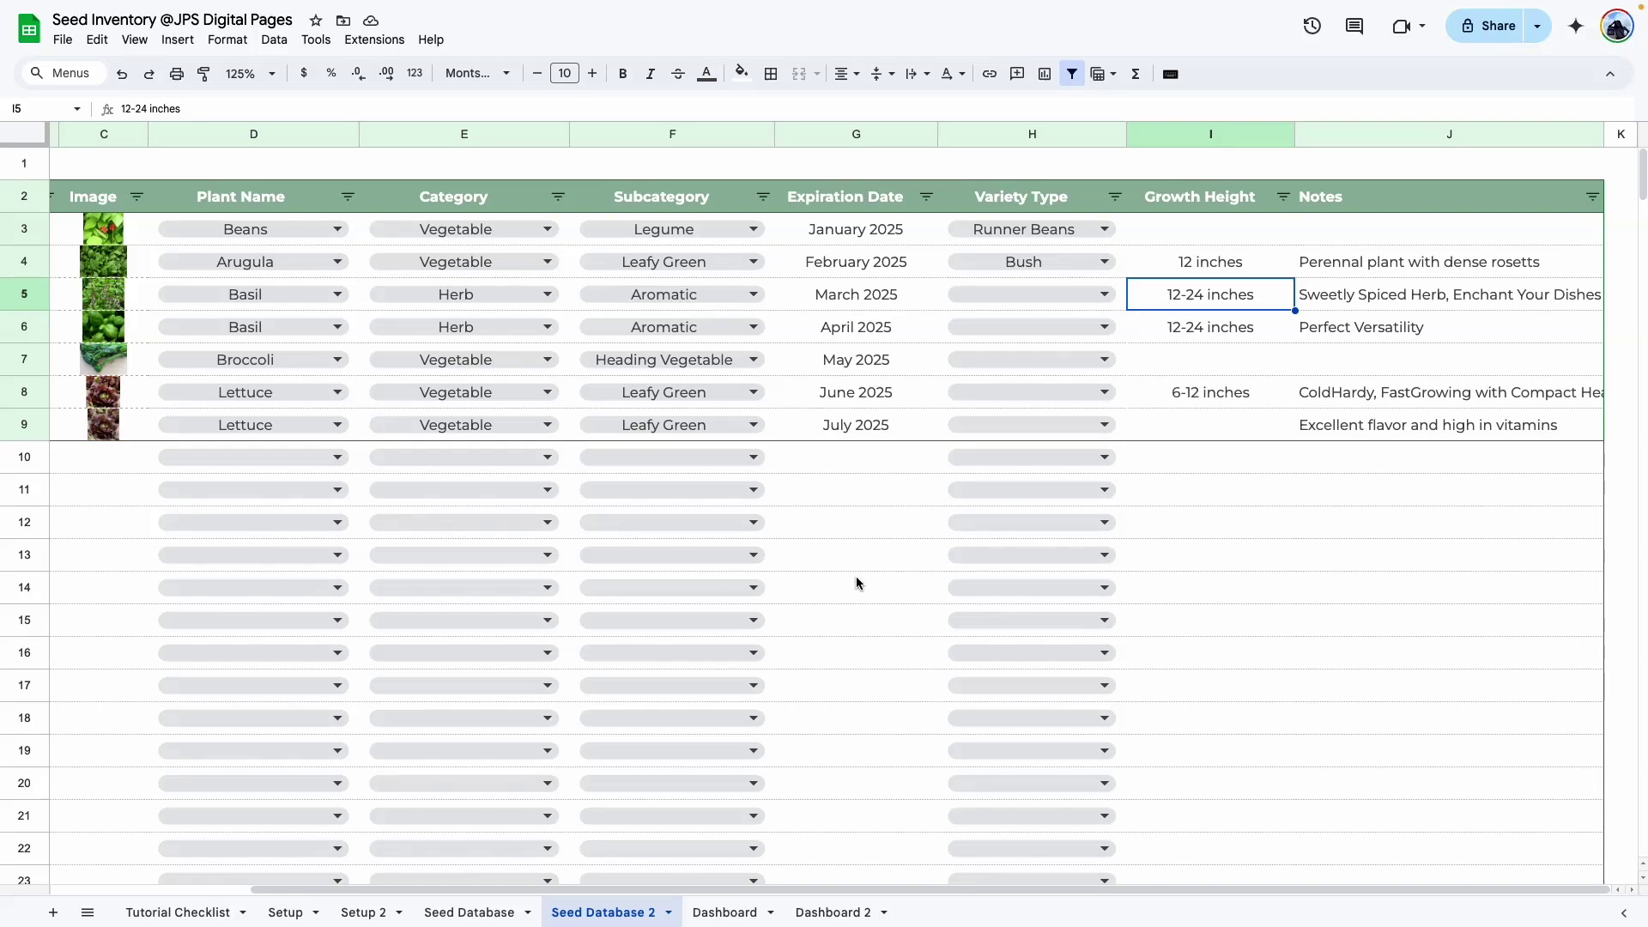
pyautogui.click(810, 914)
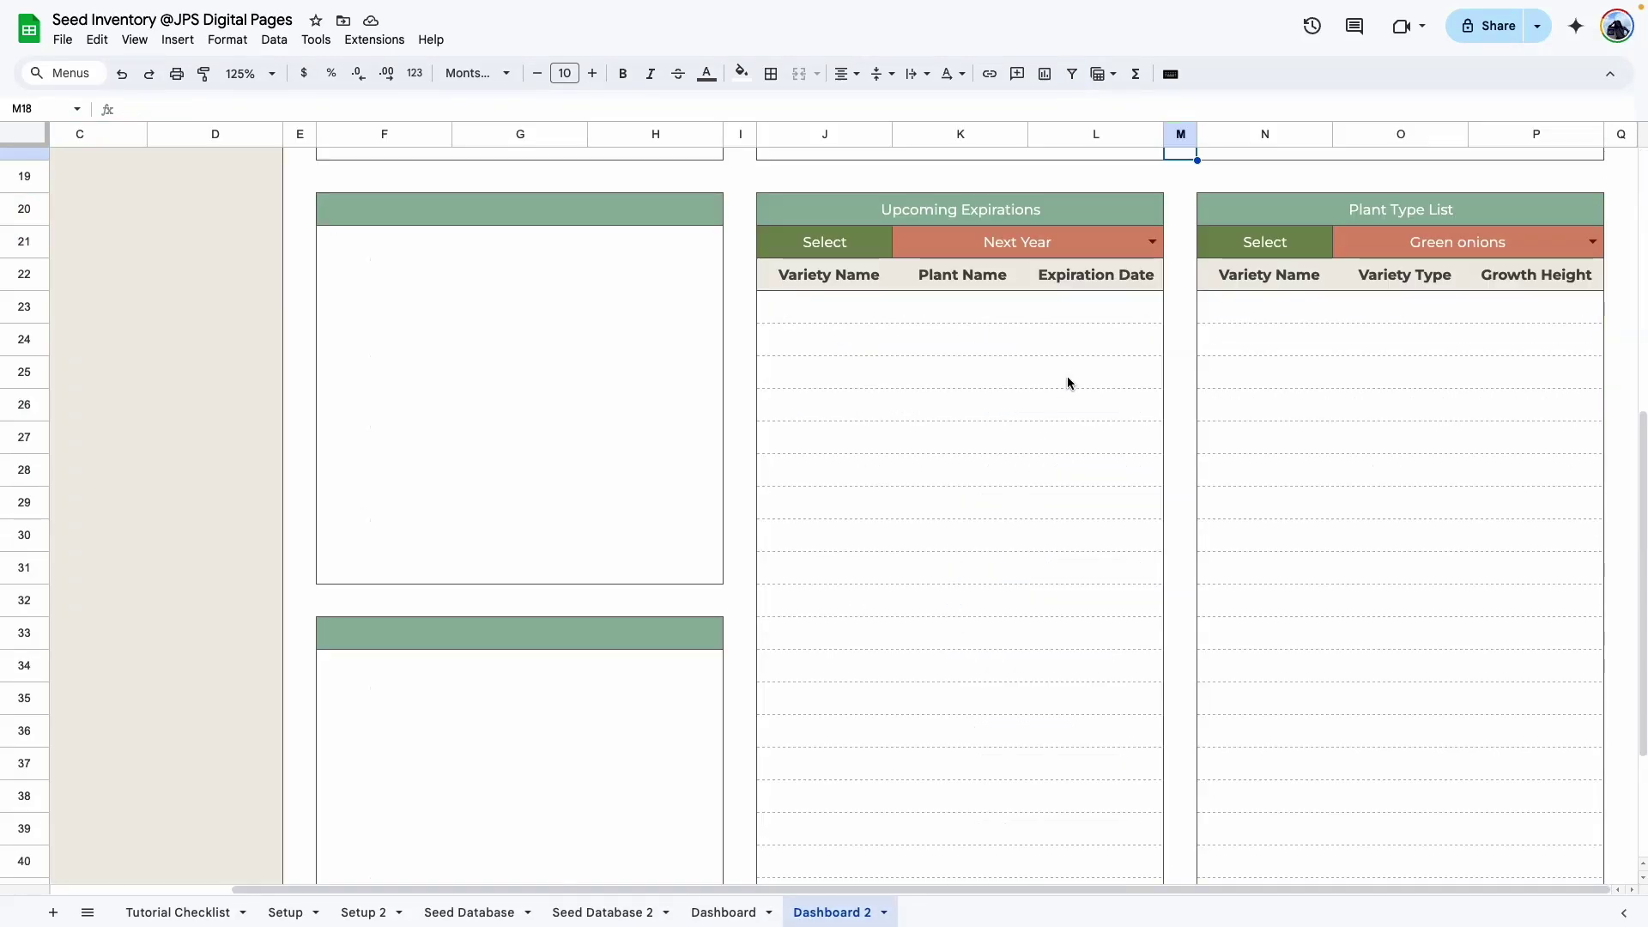
pyautogui.click(1152, 242)
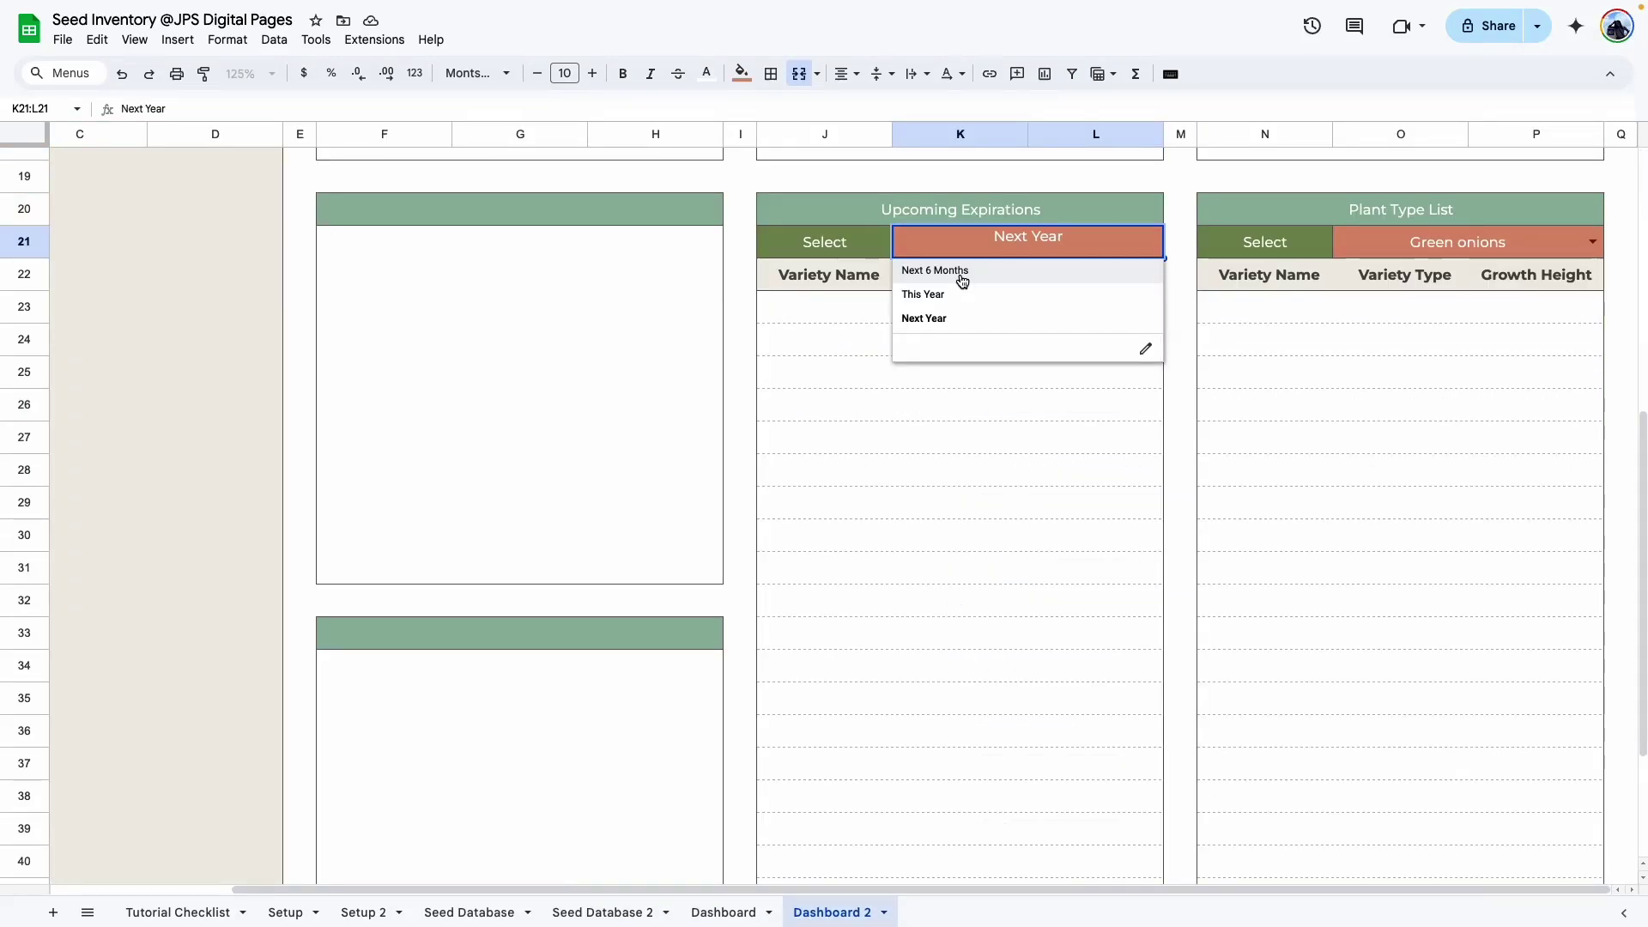
pyautogui.click(601, 913)
# Copy the Upcoming Expirations IFERROR formula from J23 on Dashboard for use in J23 on Dashboard 2.
pyautogui.click(724, 913)
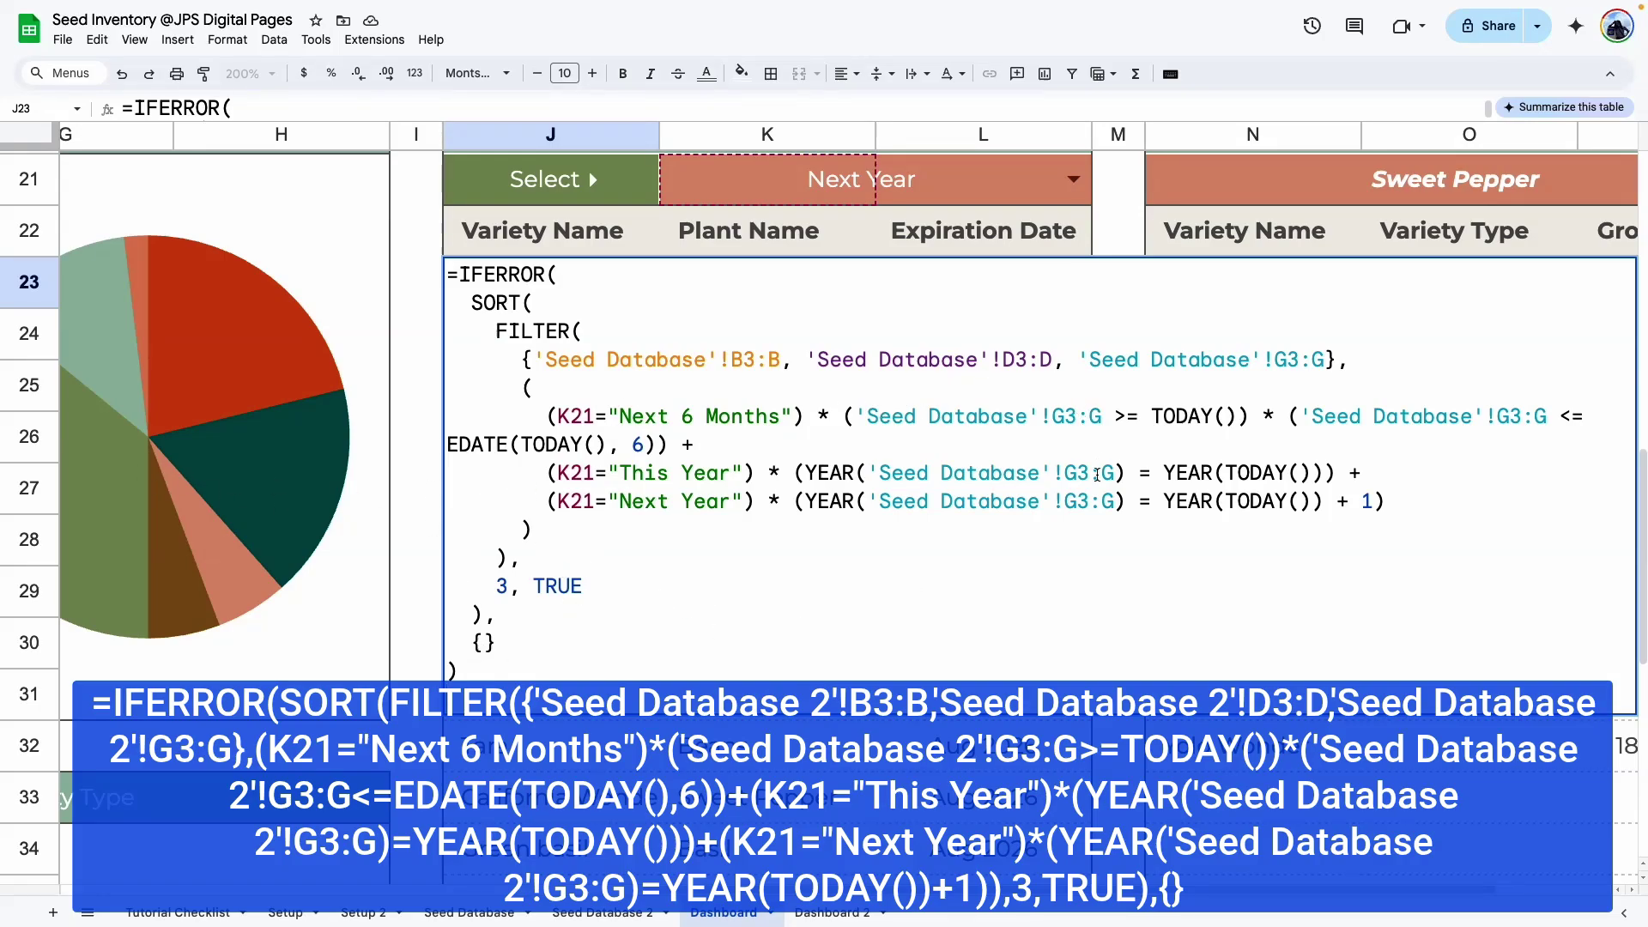
pyautogui.moveTo(467, 679); pyautogui.dragTo(439, 284)
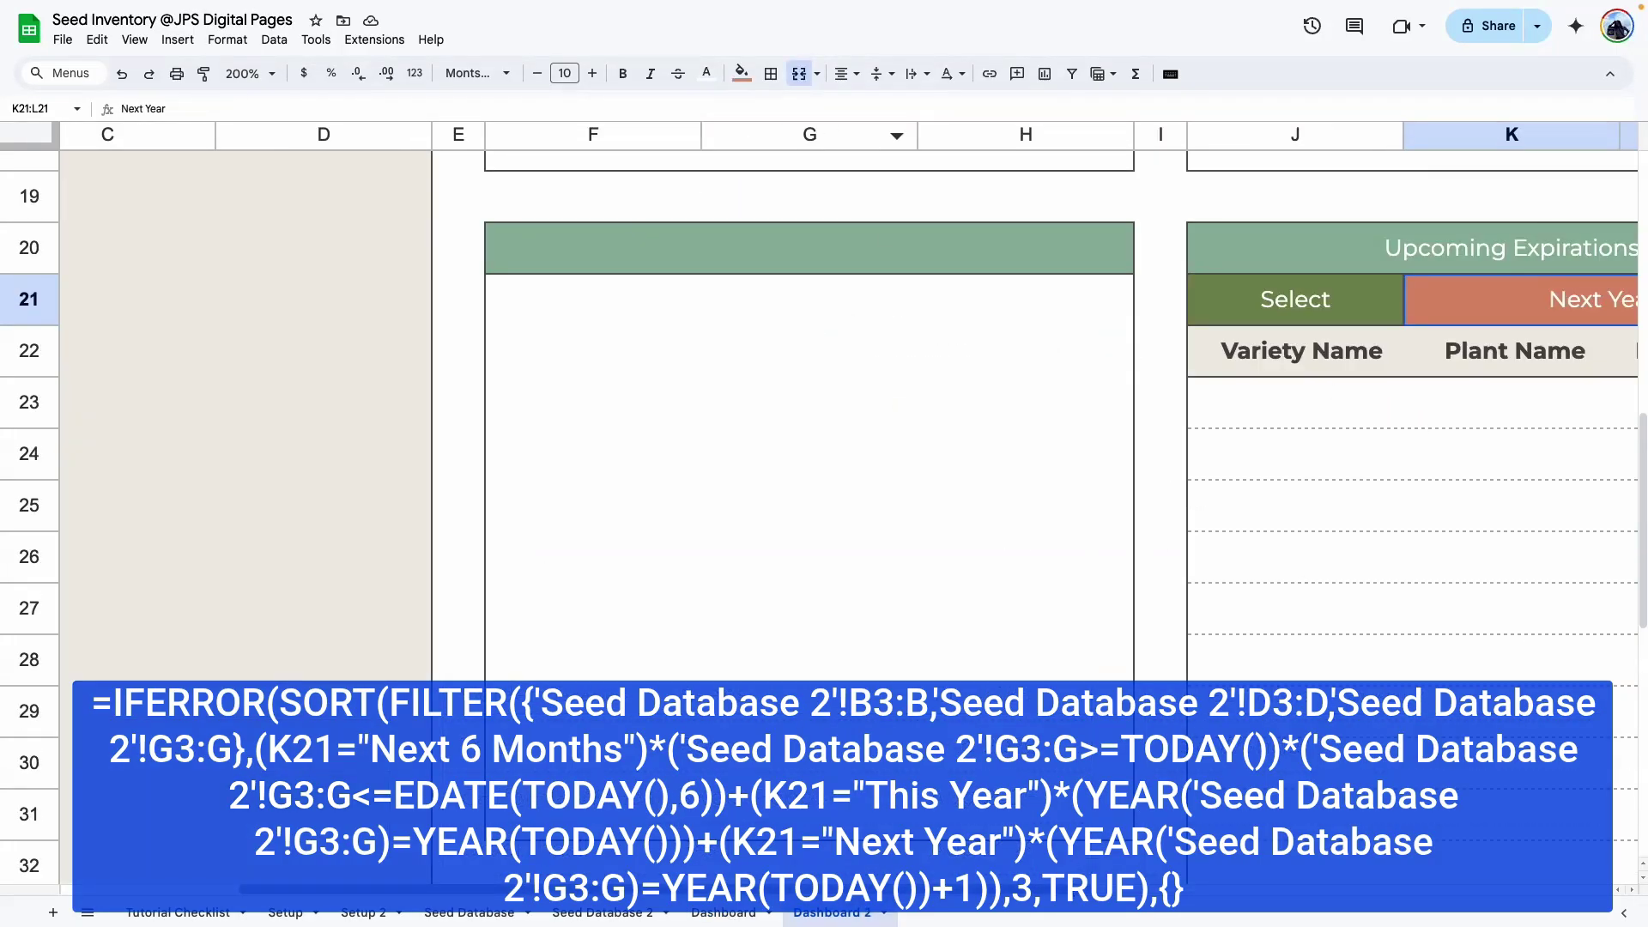
pyautogui.hscroll(3, 824, 515)
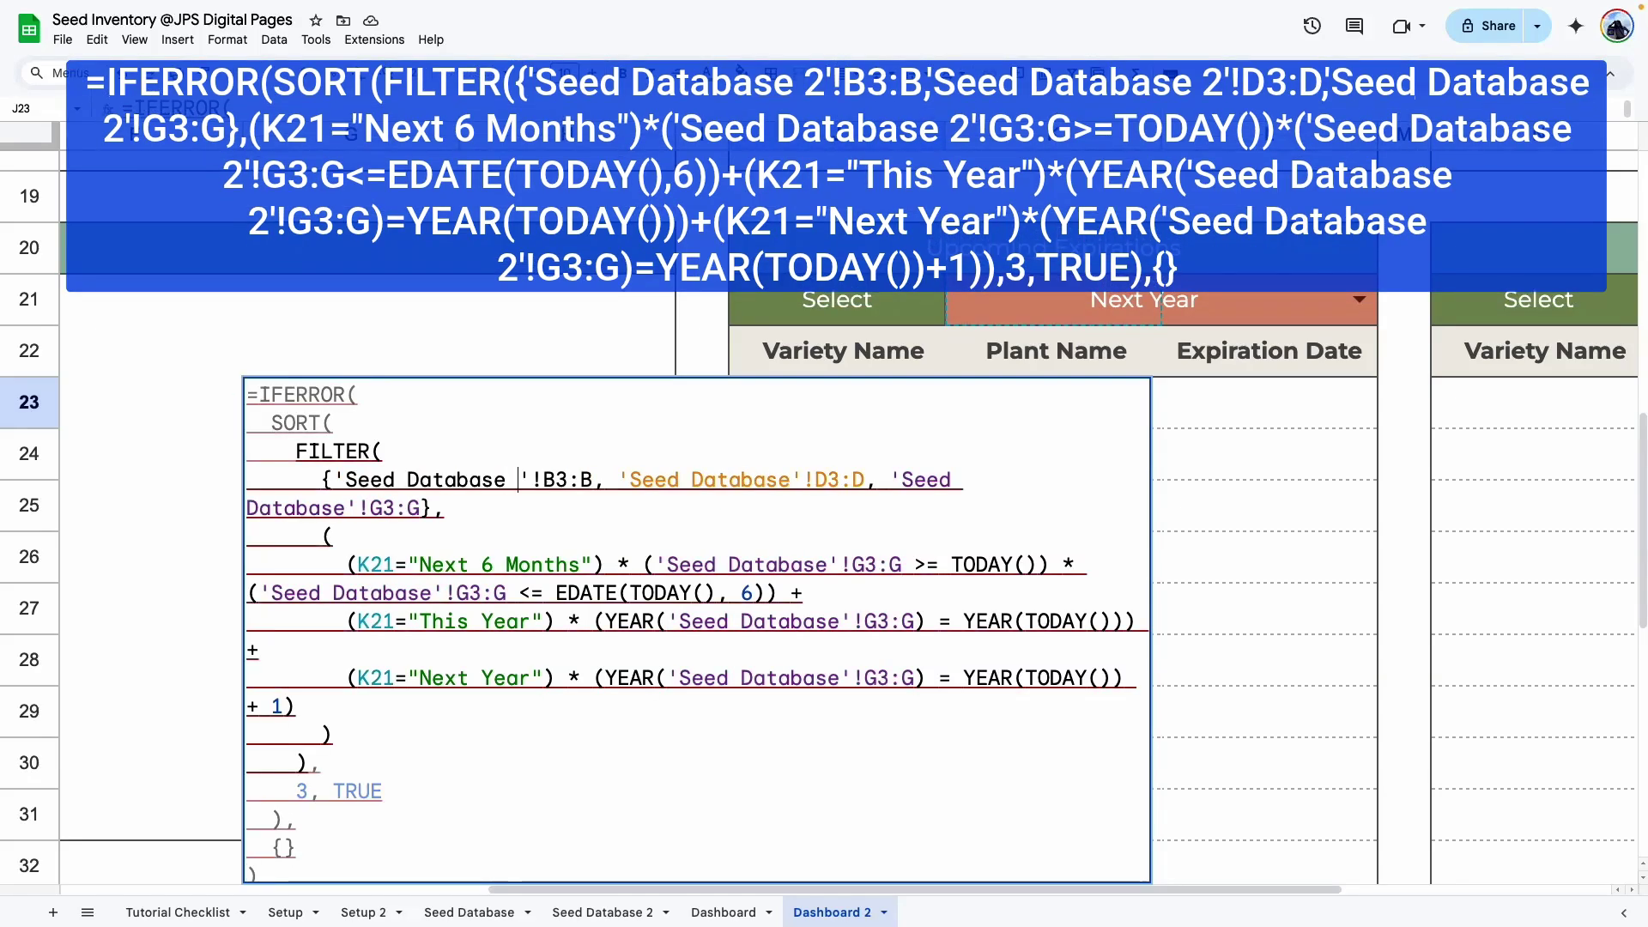
# Change every 'Seed Database' reference in the J23 formula to 'Seed Database 2' and enter the formula.
pyautogui.write('2')
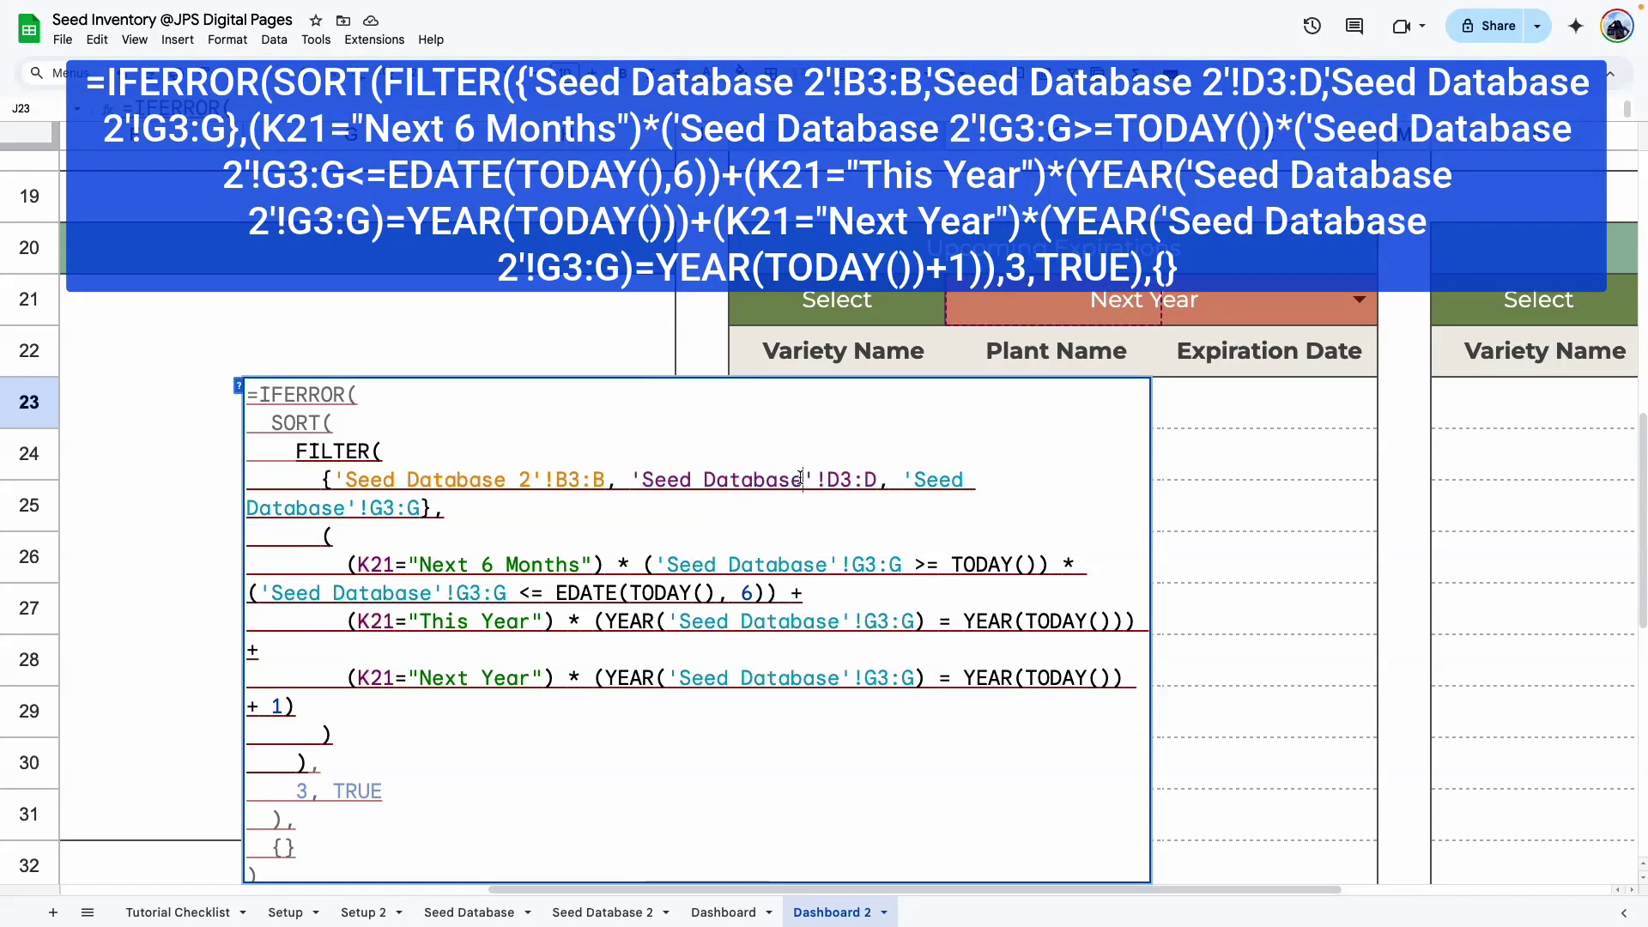
pyautogui.write(' 2')
pyautogui.click(346, 508)
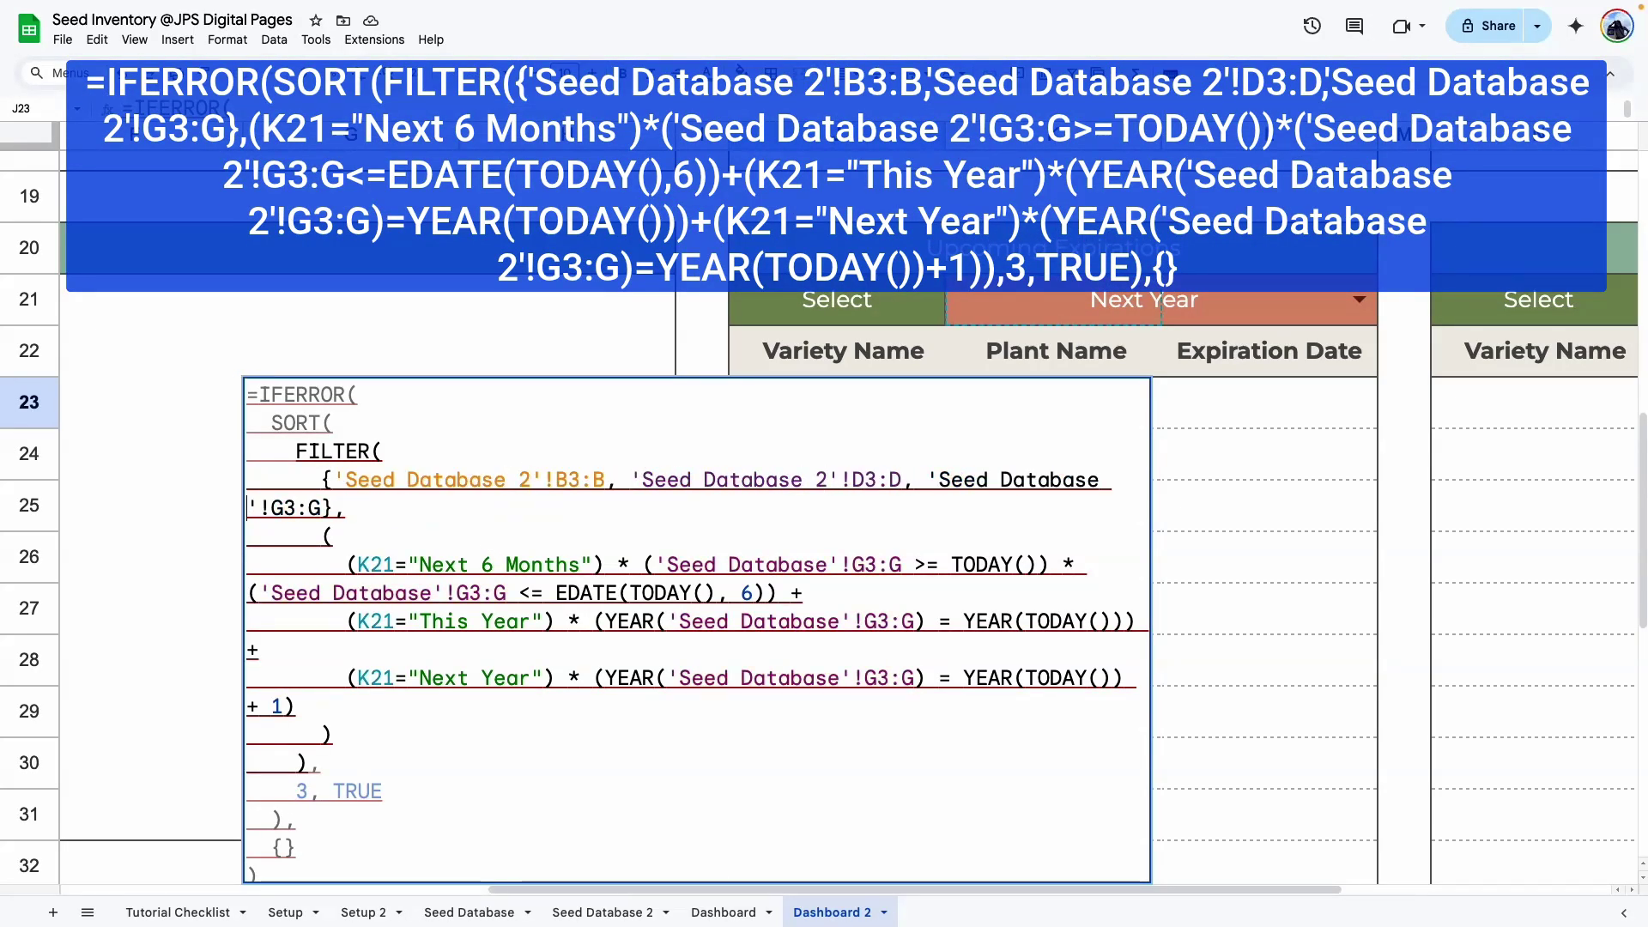
pyautogui.write('2')
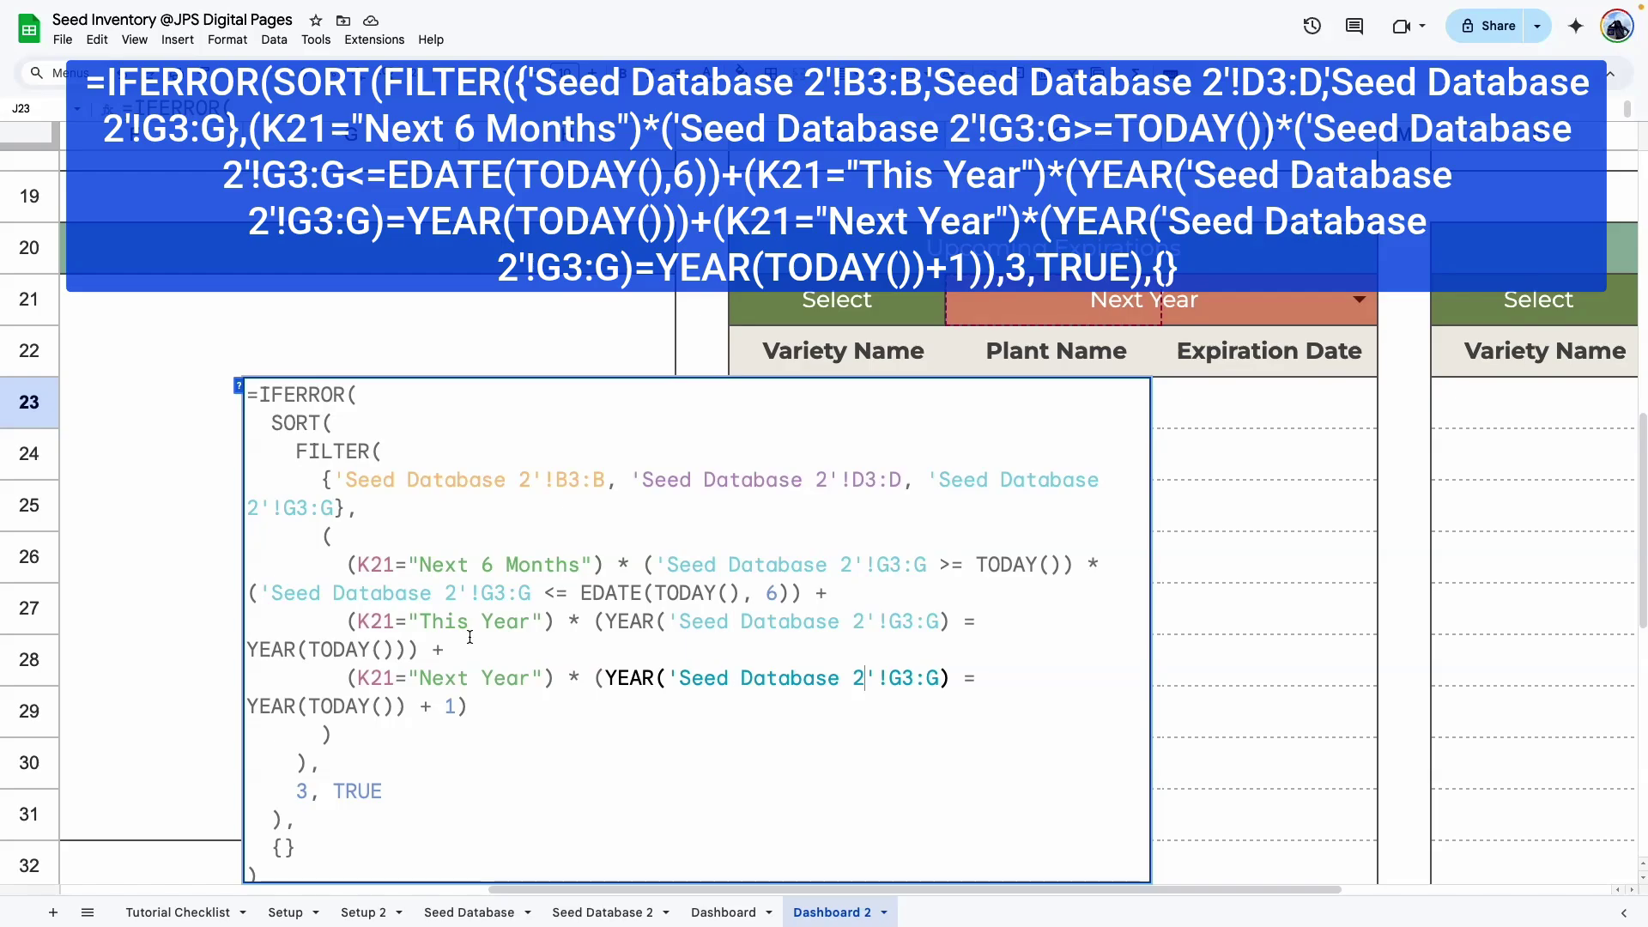
pyautogui.press('Return')
pyautogui.click(1053, 557)
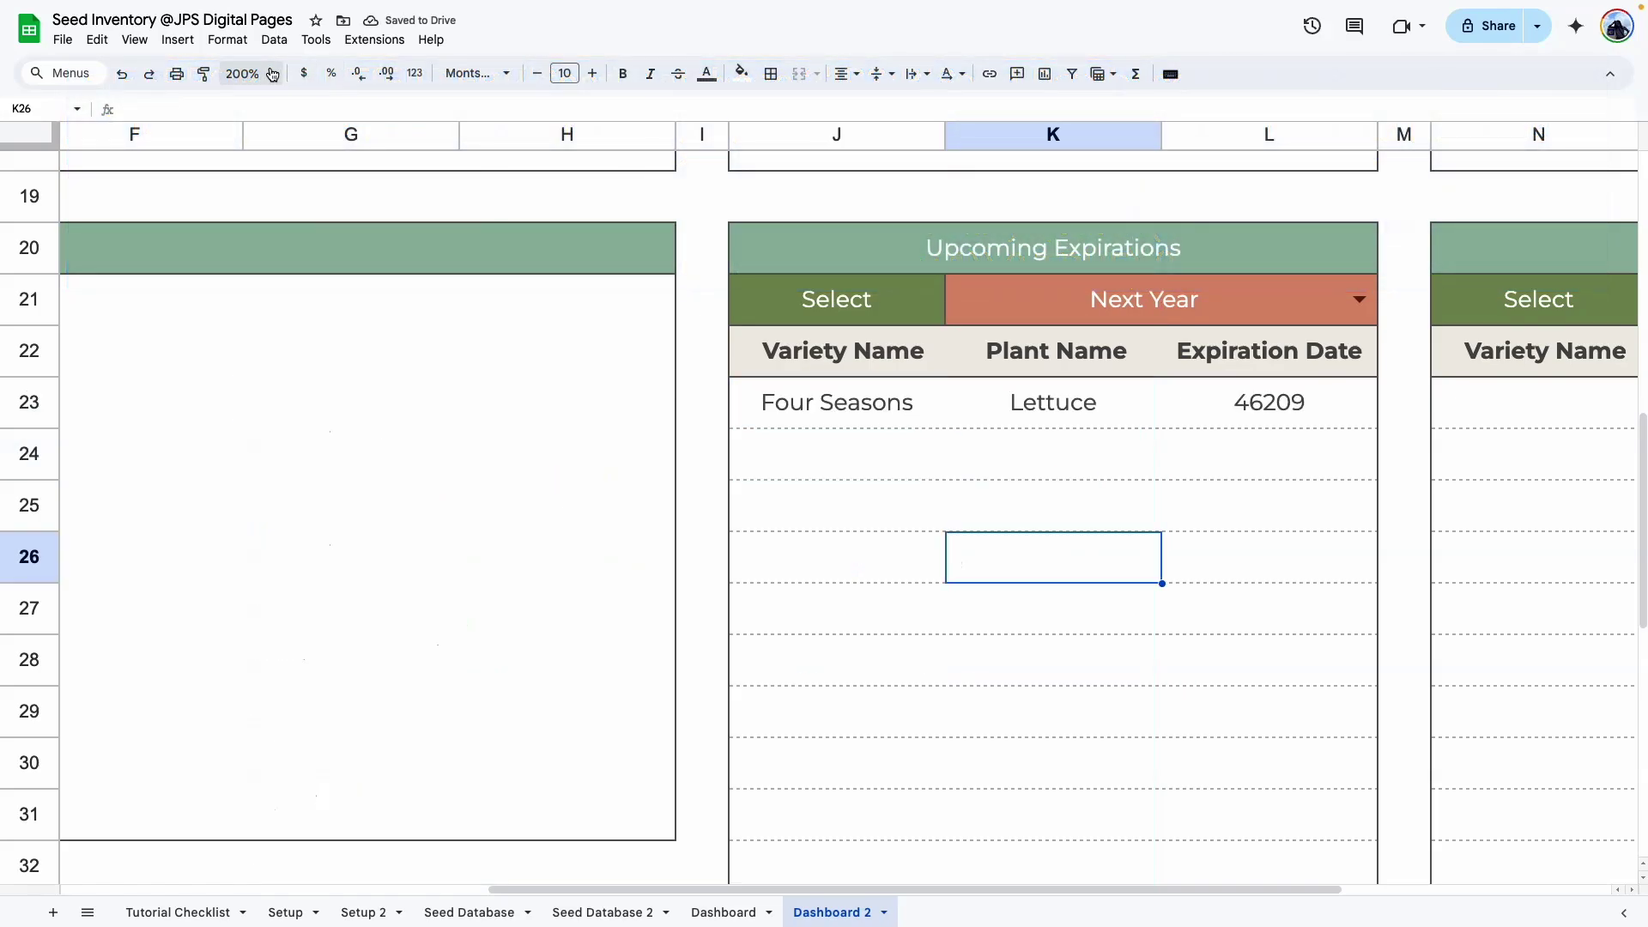
# Format the Expiration Date cells L23:L44 on Dashboard 2 with the "Sep 26, 2008" date format.
pyautogui.click(272, 75)
pyautogui.click(246, 188)
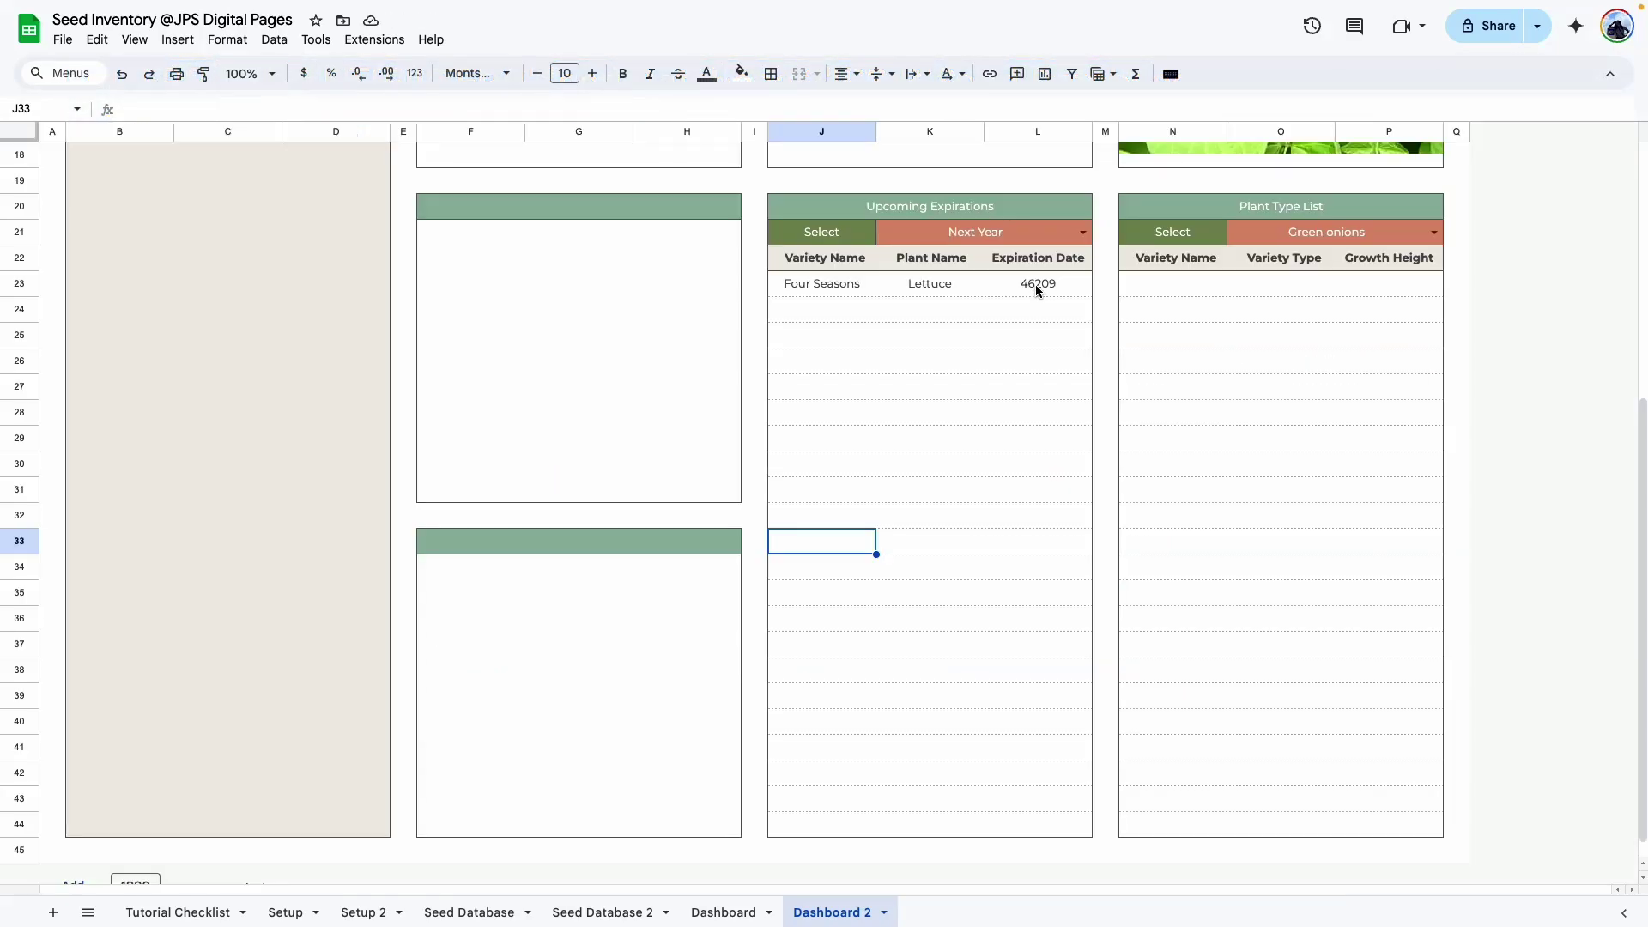
pyautogui.moveTo(1039, 283); pyautogui.dragTo(1013, 840)
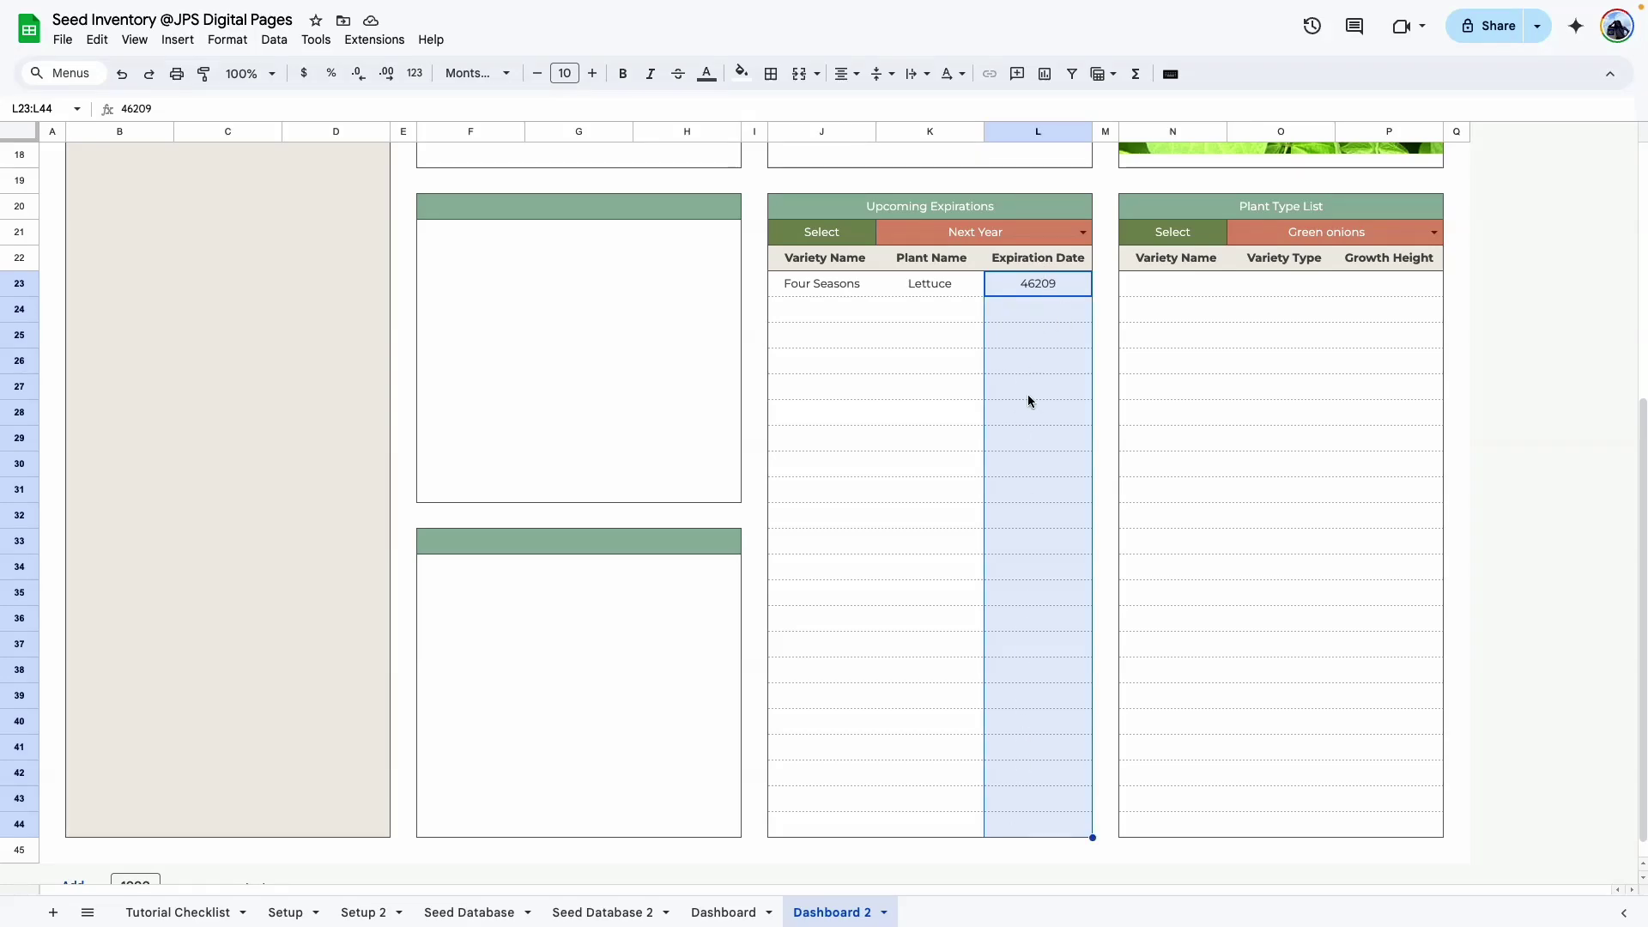
pyautogui.click(228, 41)
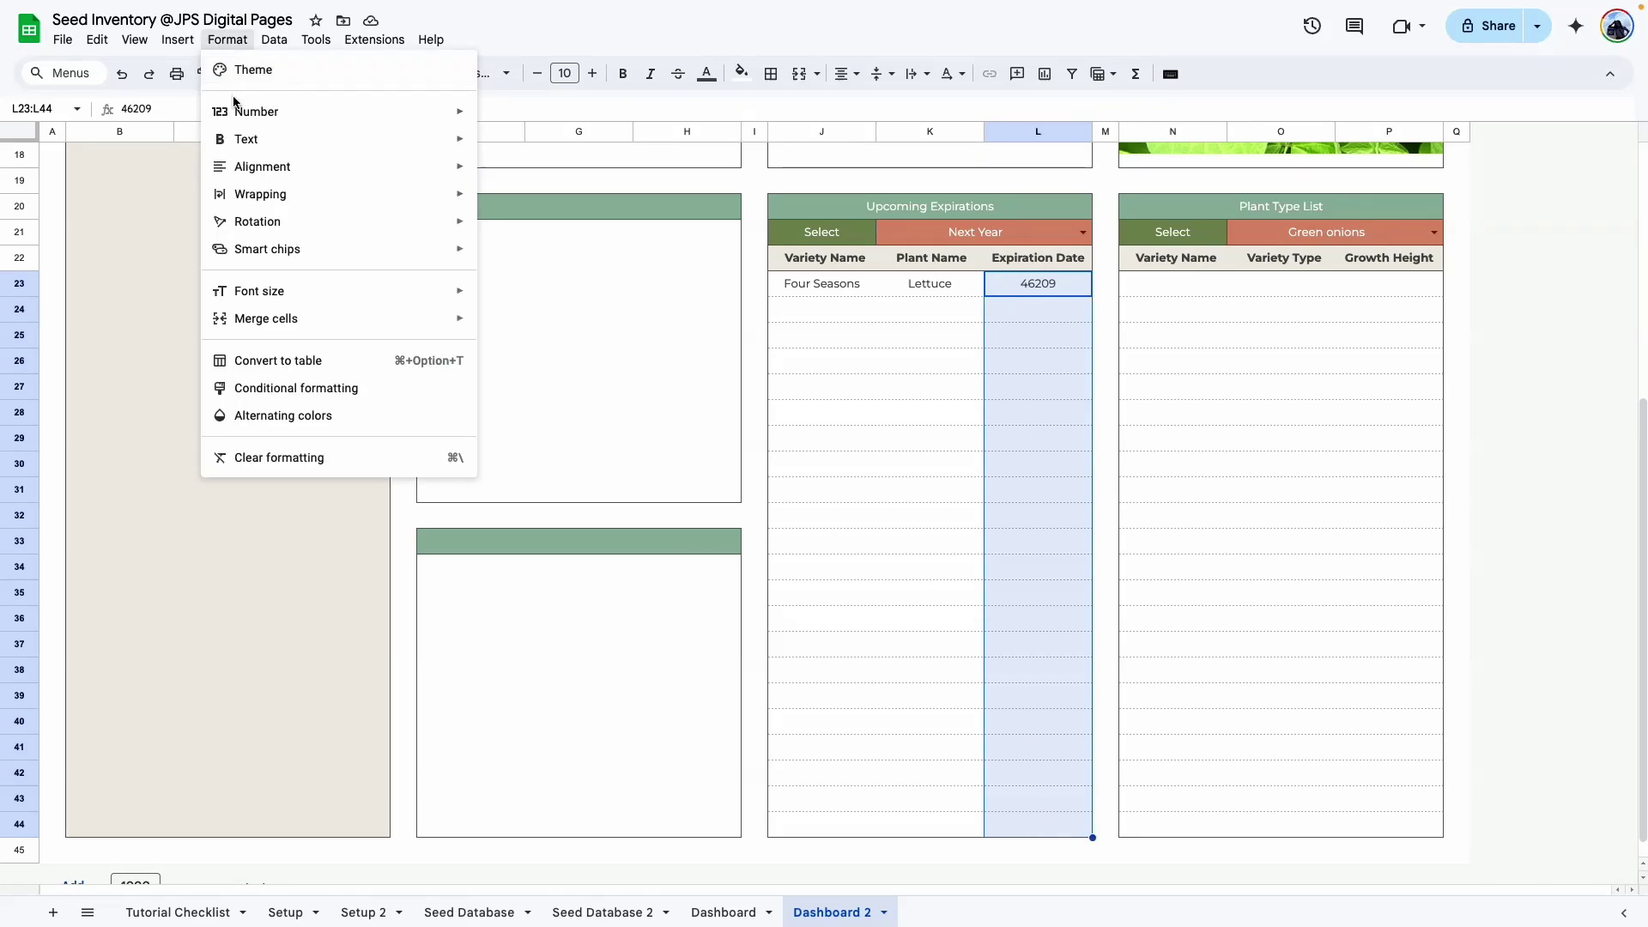
pyautogui.moveTo(254, 111)
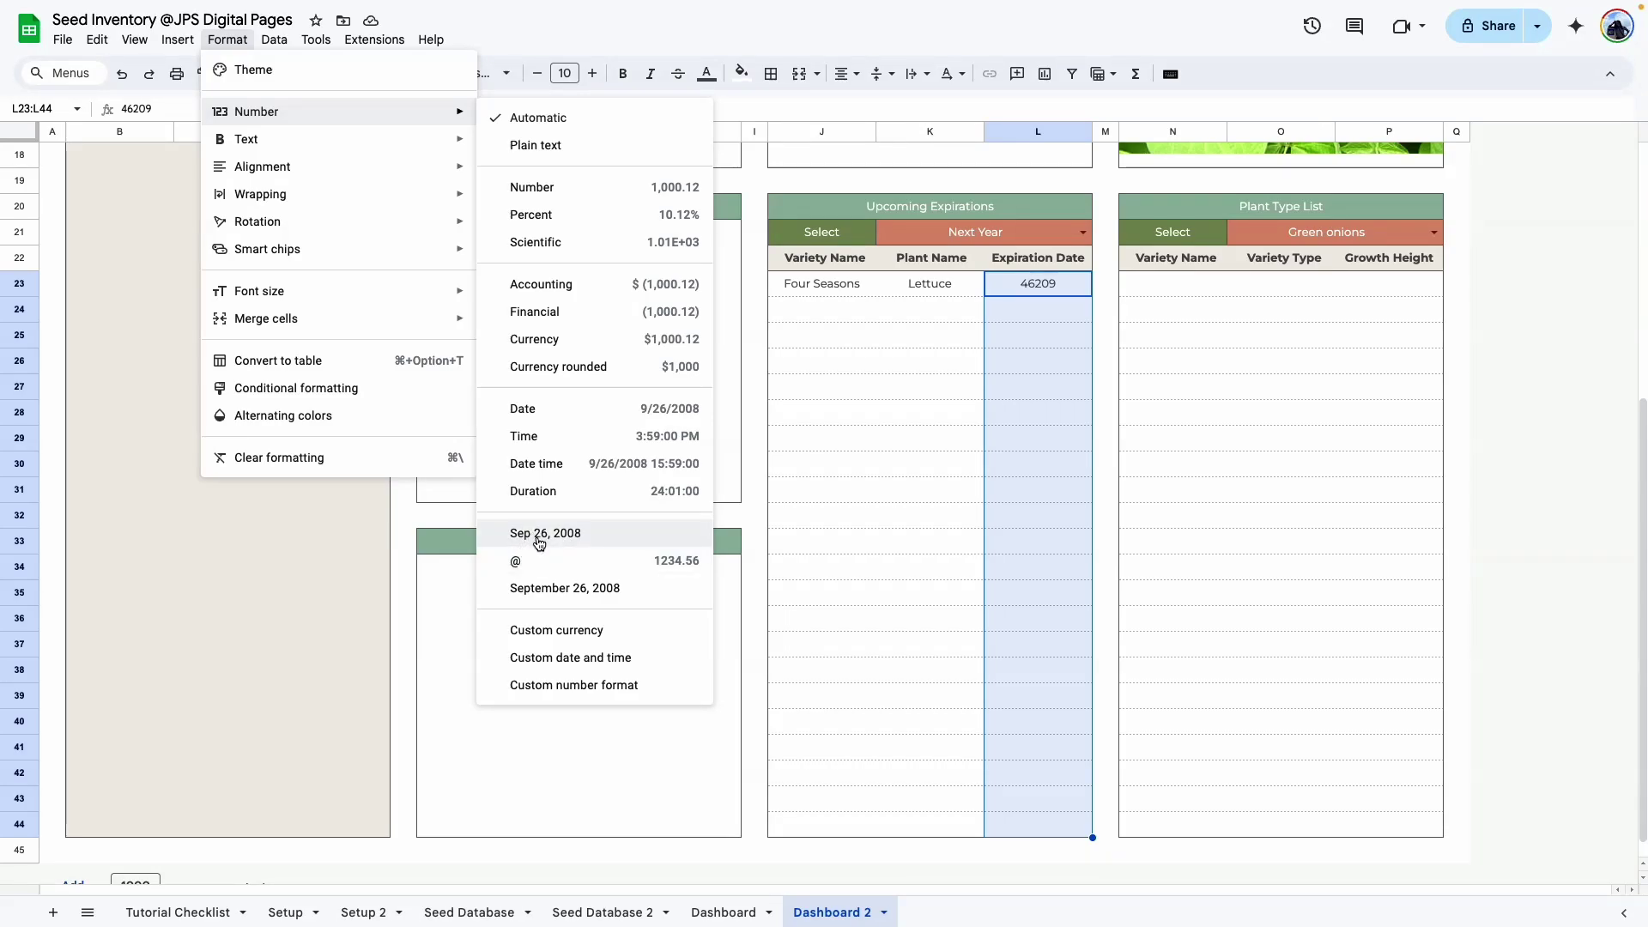
pyautogui.click(565, 534)
pyautogui.click(1026, 438)
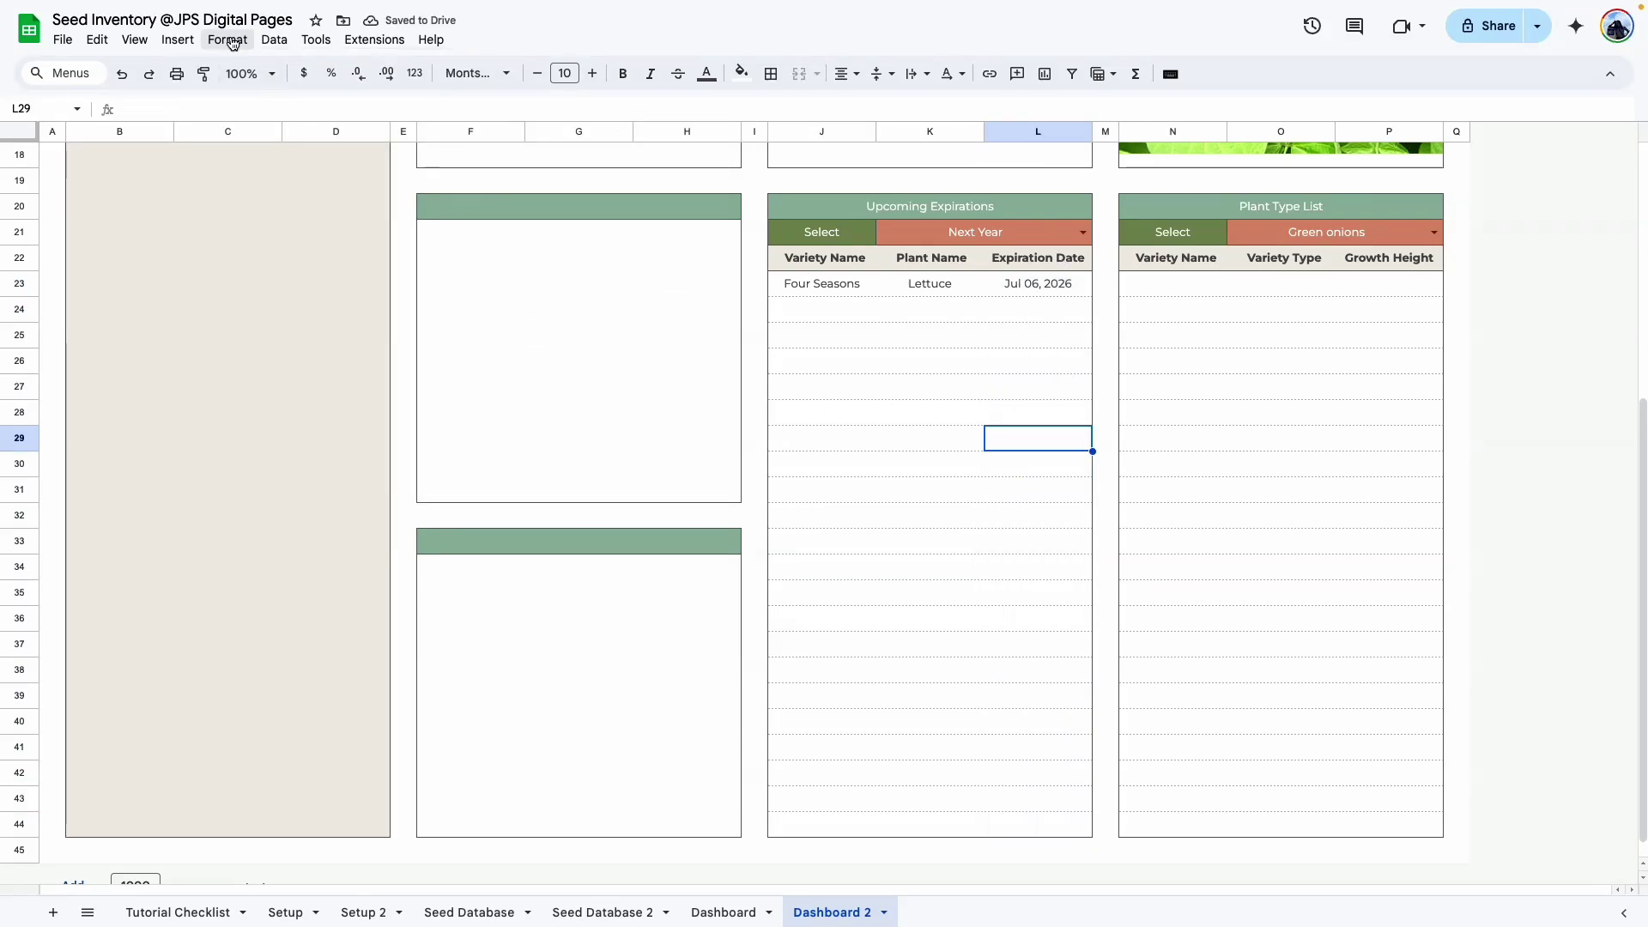
# Set the Upcoming Expirations period to Next 6 Months and check the listed expiration dates.
pyautogui.click(265, 73)
pyautogui.click(243, 243)
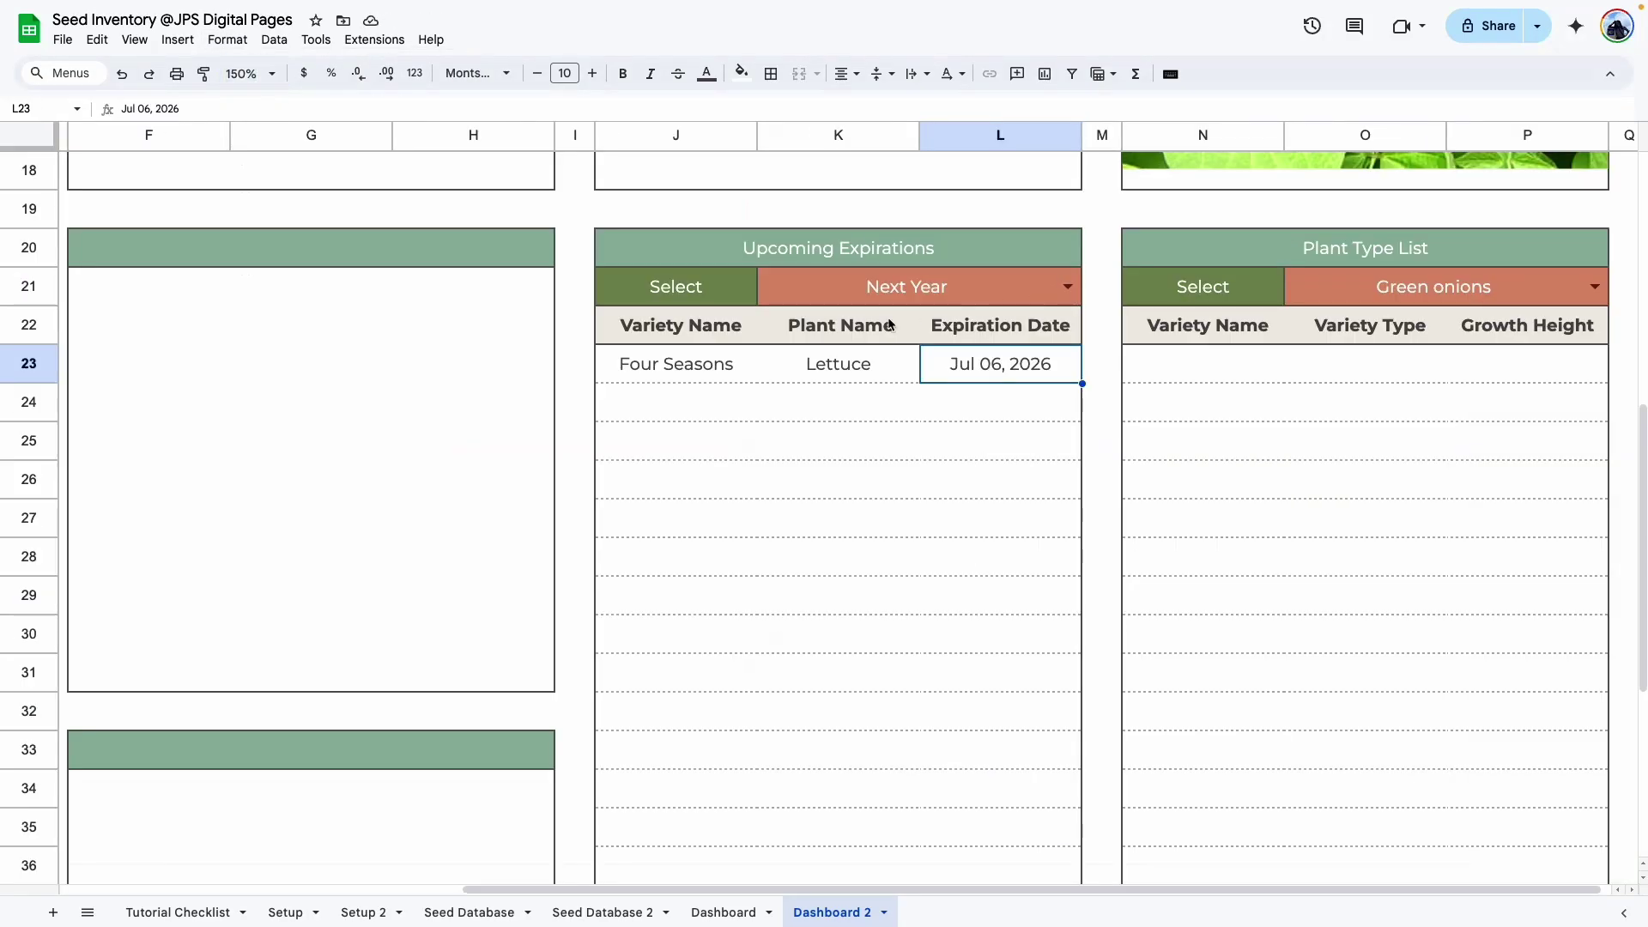
pyautogui.click(1069, 288)
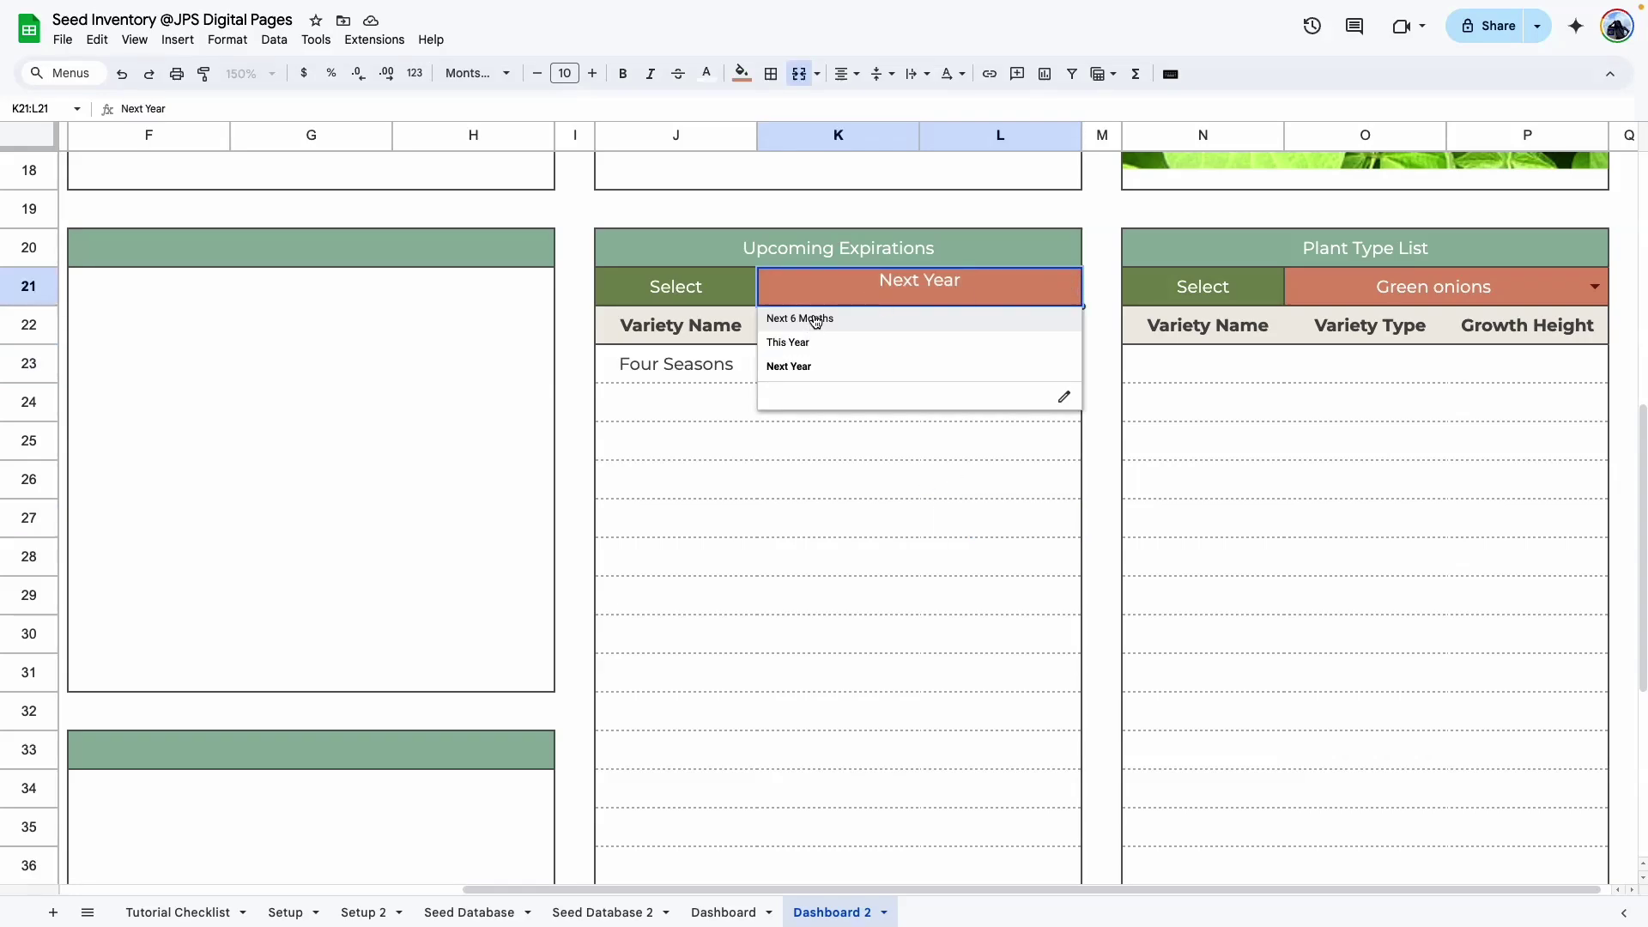
pyautogui.click(800, 319)
pyautogui.click(839, 557)
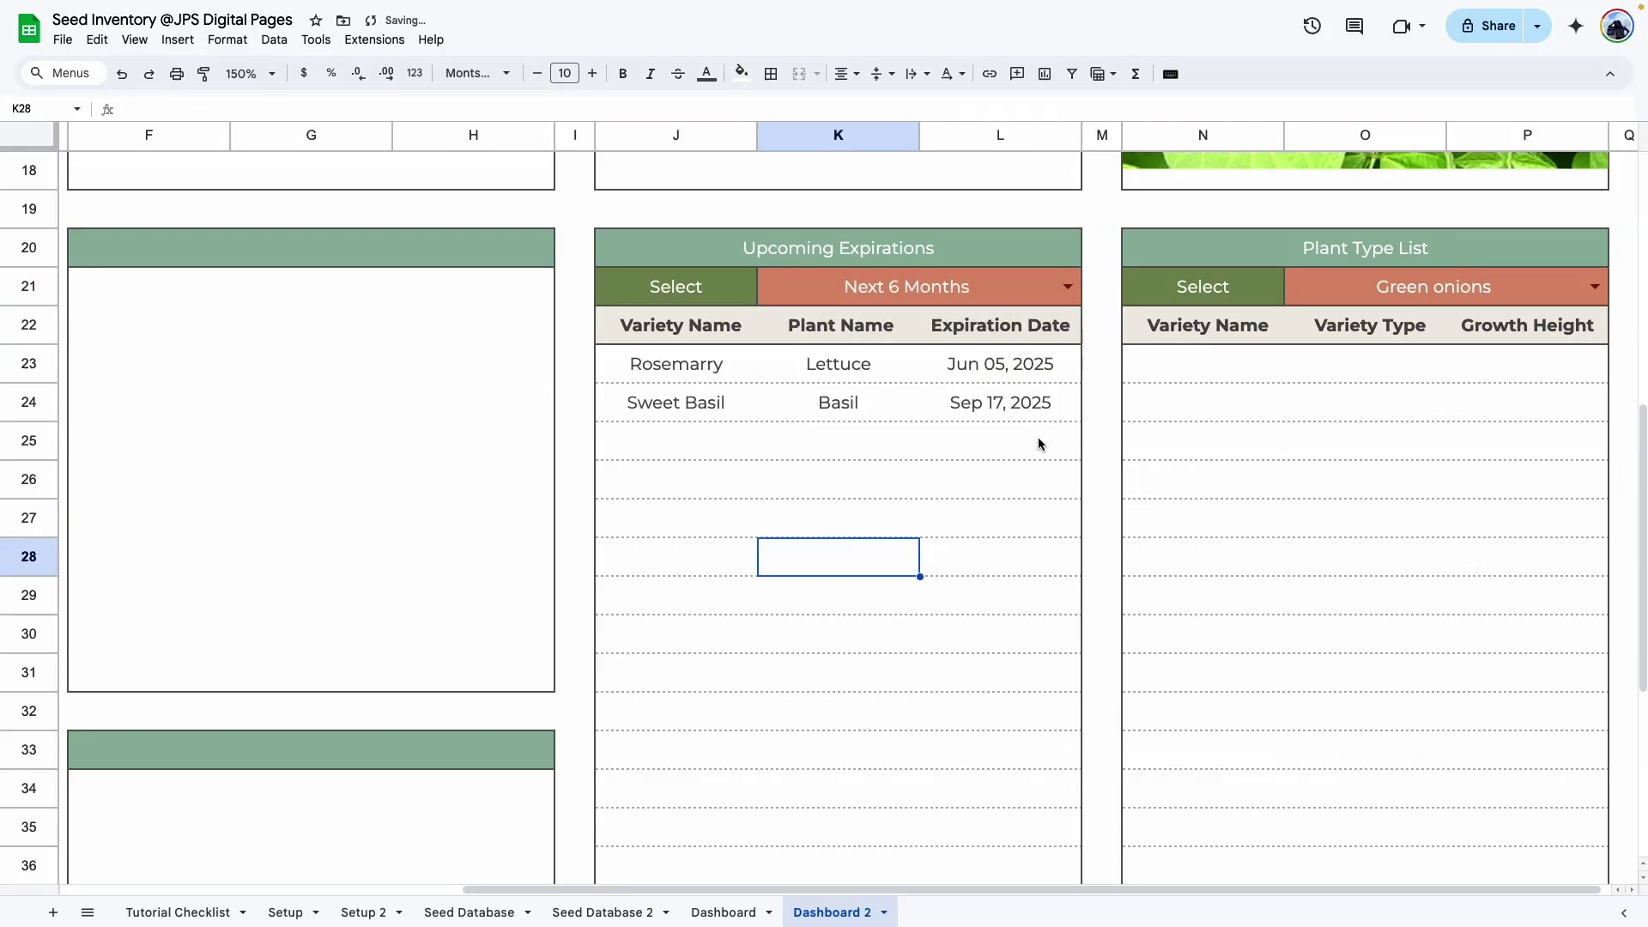
pyautogui.click(965, 375)
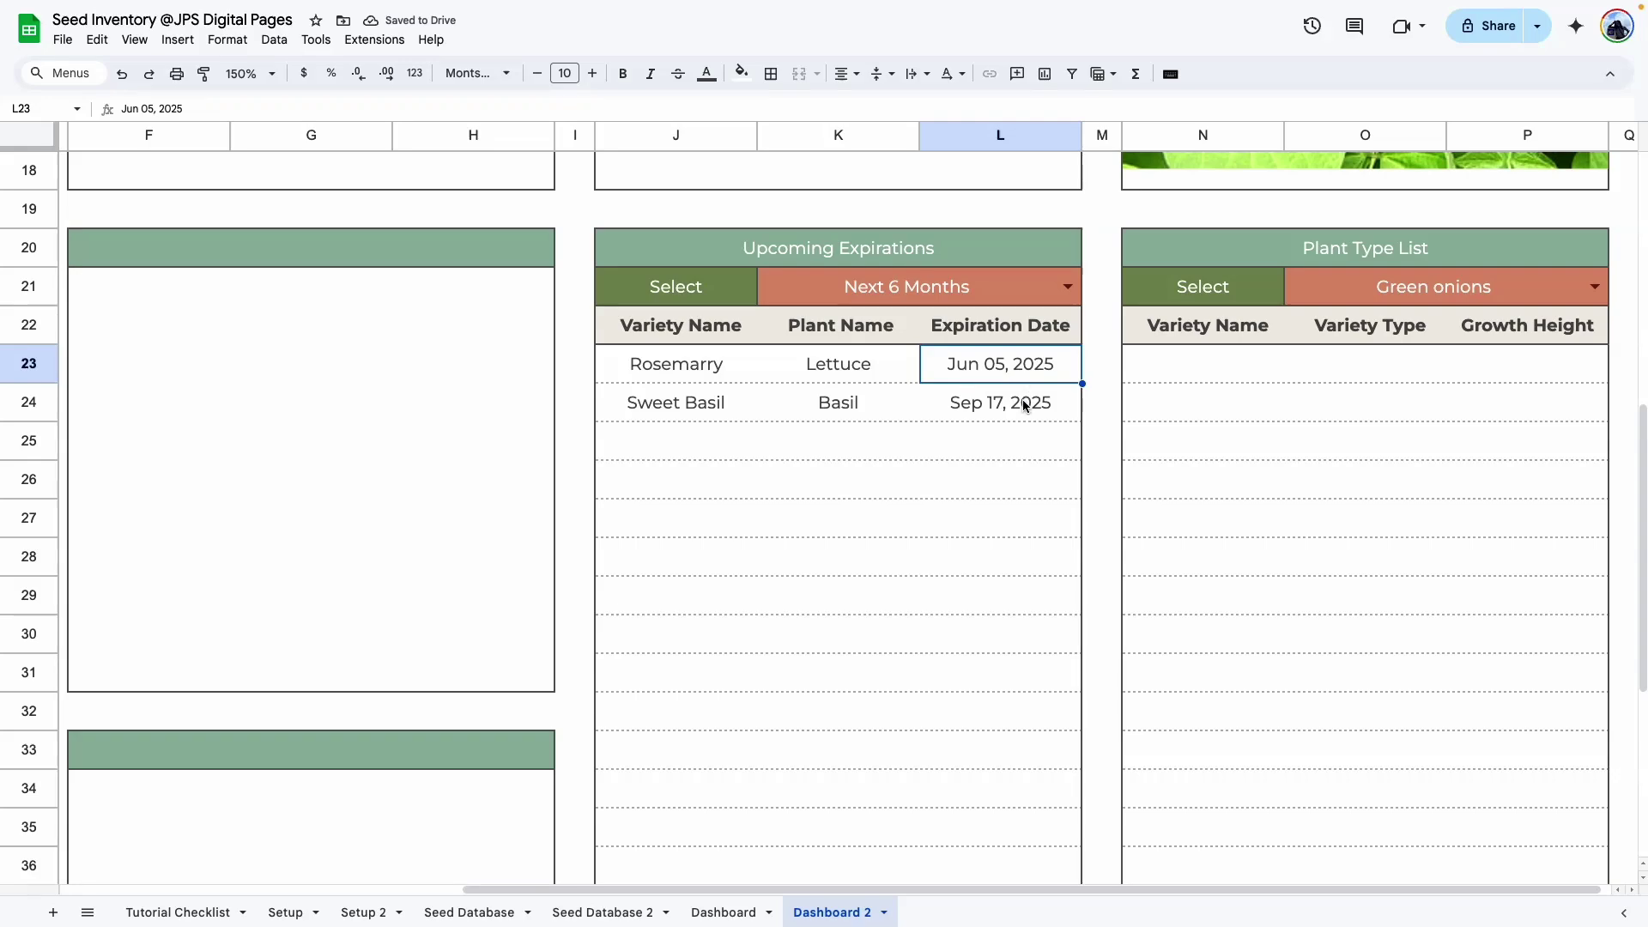
pyautogui.click(1029, 403)
pyautogui.click(1016, 369)
pyautogui.click(1021, 407)
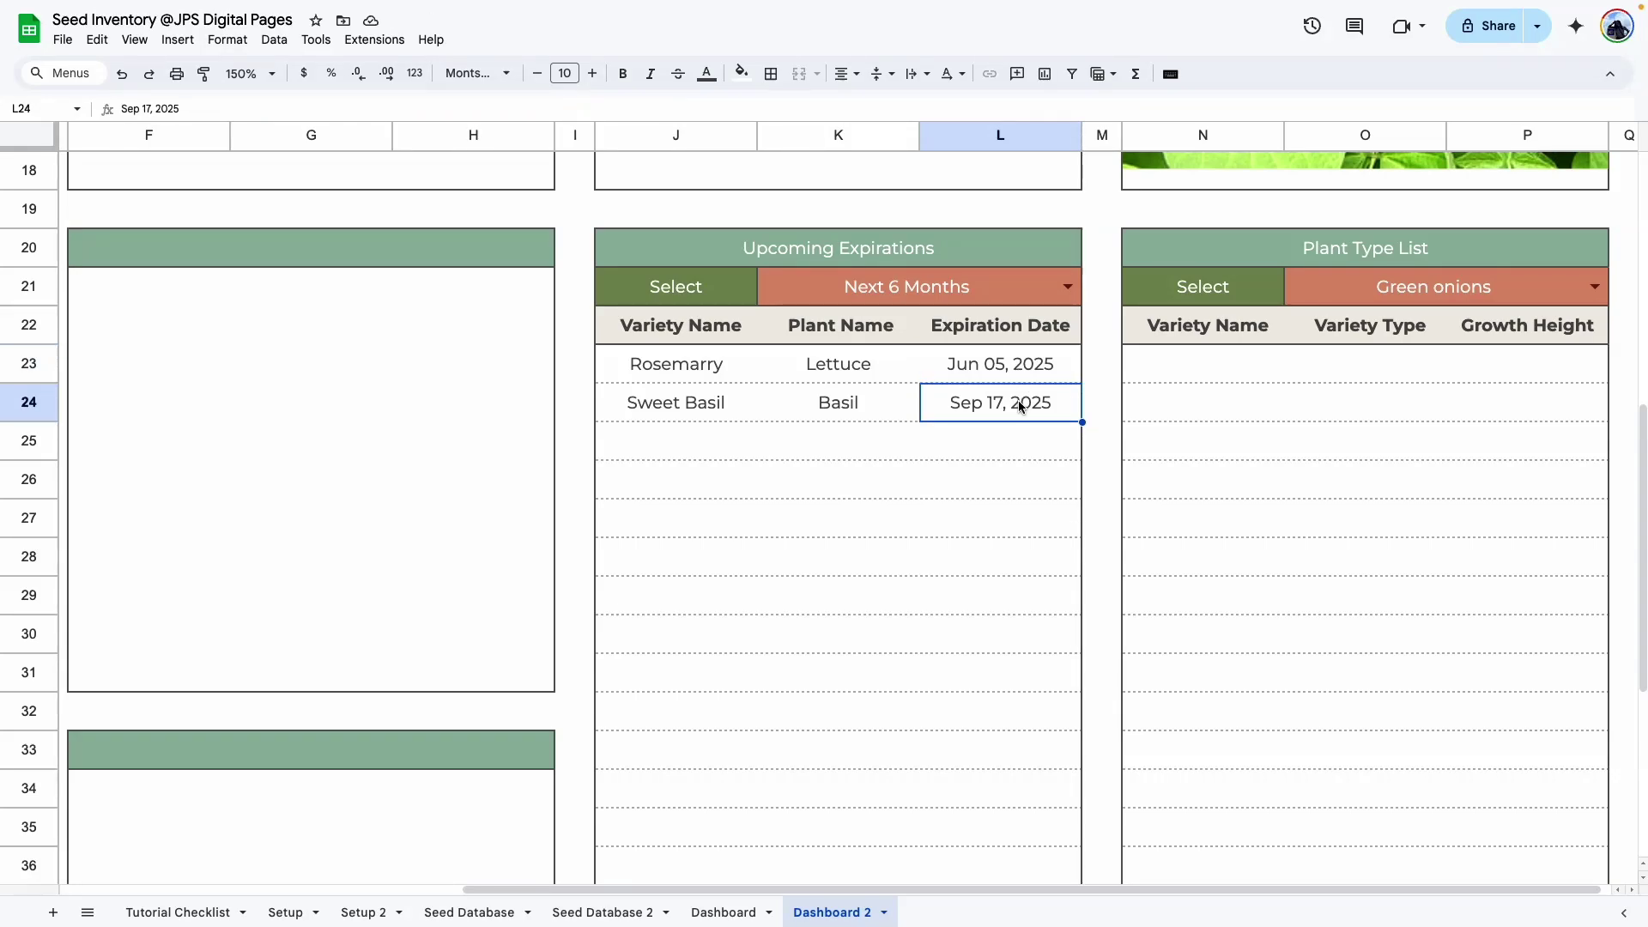
pyautogui.click(997, 371)
pyautogui.click(1004, 410)
# Try the This Year and Next Year periods in Upcoming Expirations, reviewing the listed seeds and ending with This Year selected.
pyautogui.click(1068, 287)
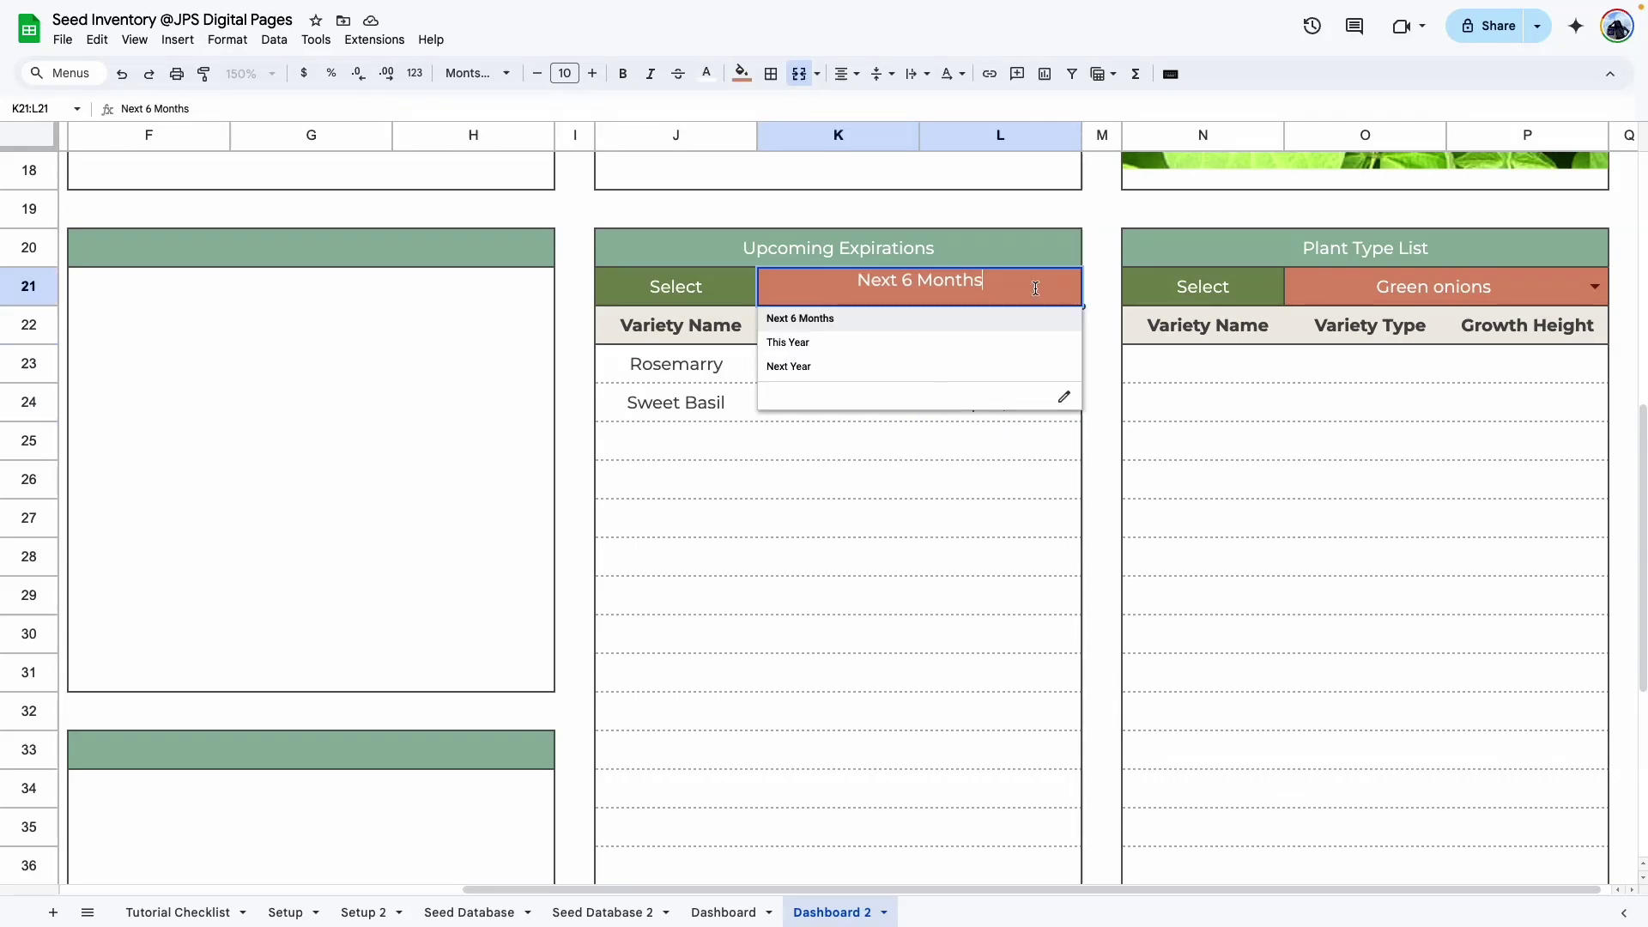
pyautogui.click(859, 344)
pyautogui.click(935, 648)
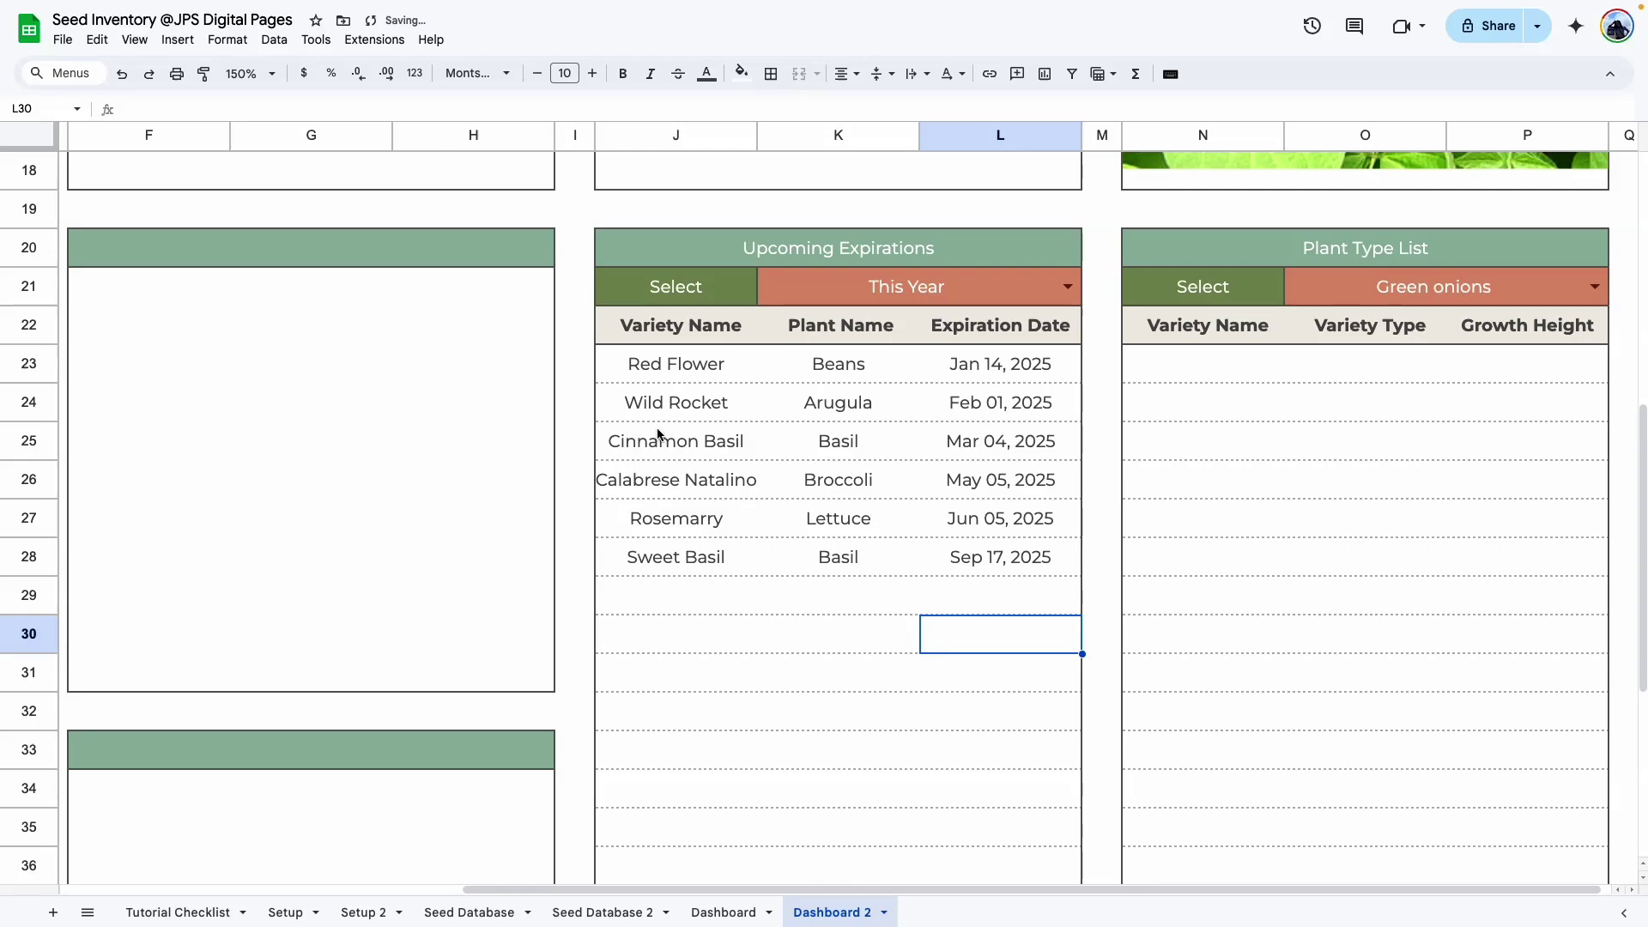
pyautogui.moveTo(675, 366); pyautogui.dragTo(961, 559)
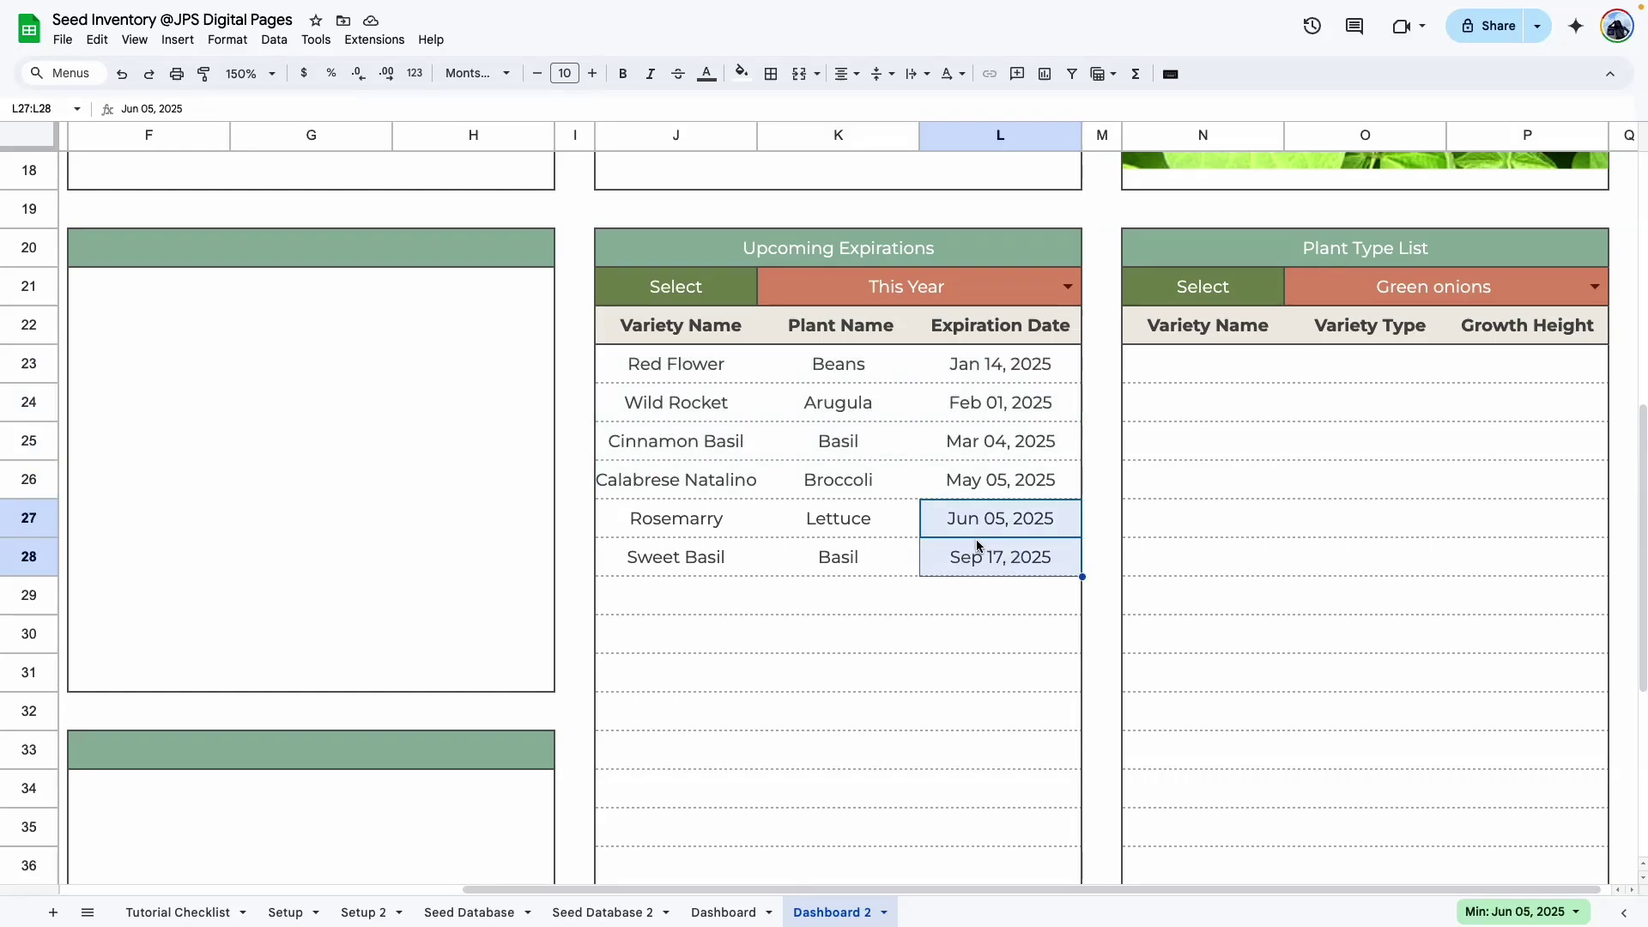
pyautogui.click(1068, 287)
pyautogui.click(810, 354)
pyautogui.click(1068, 287)
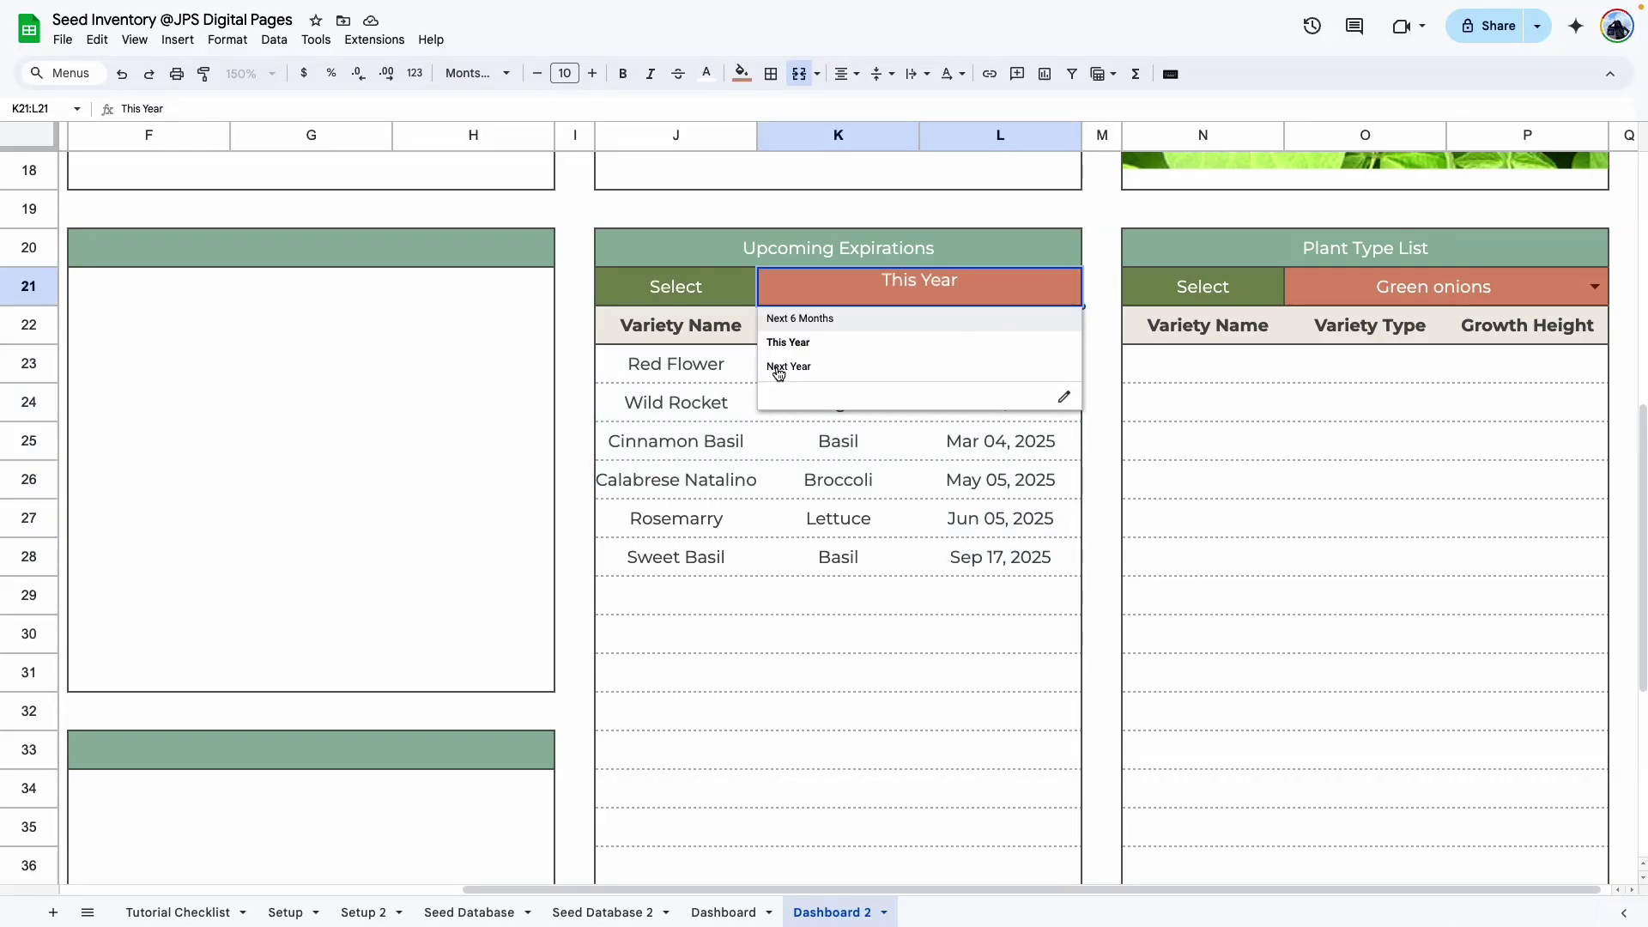
pyautogui.click(778, 368)
pyautogui.click(1000, 367)
pyautogui.click(1068, 287)
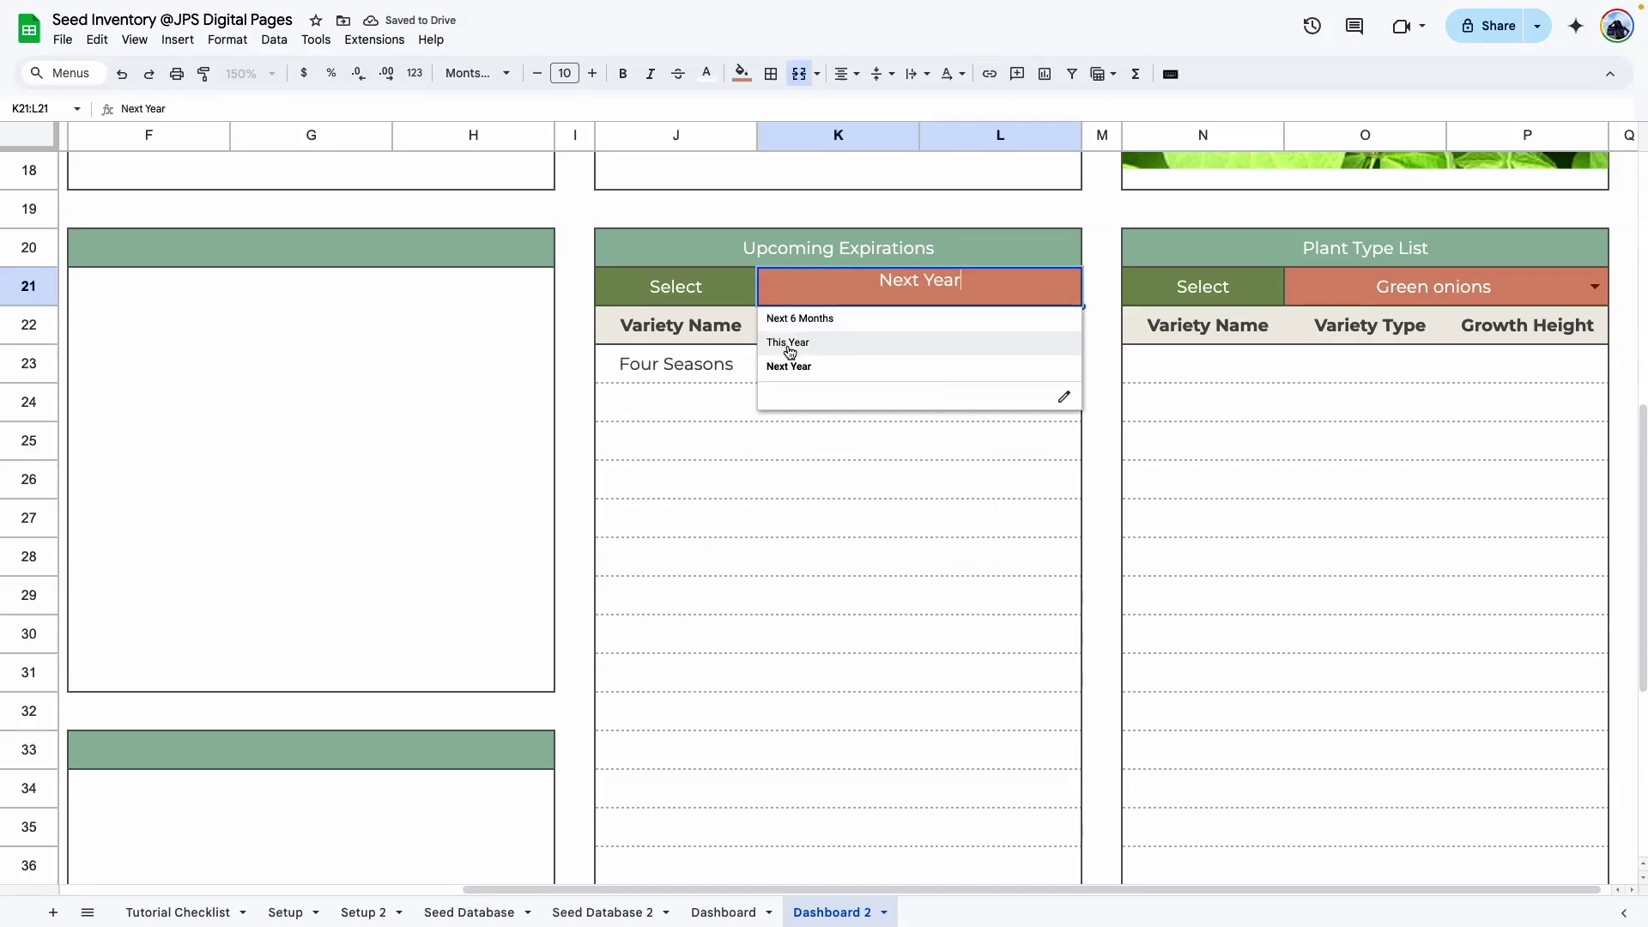
pyautogui.click(811, 343)
pyautogui.click(826, 594)
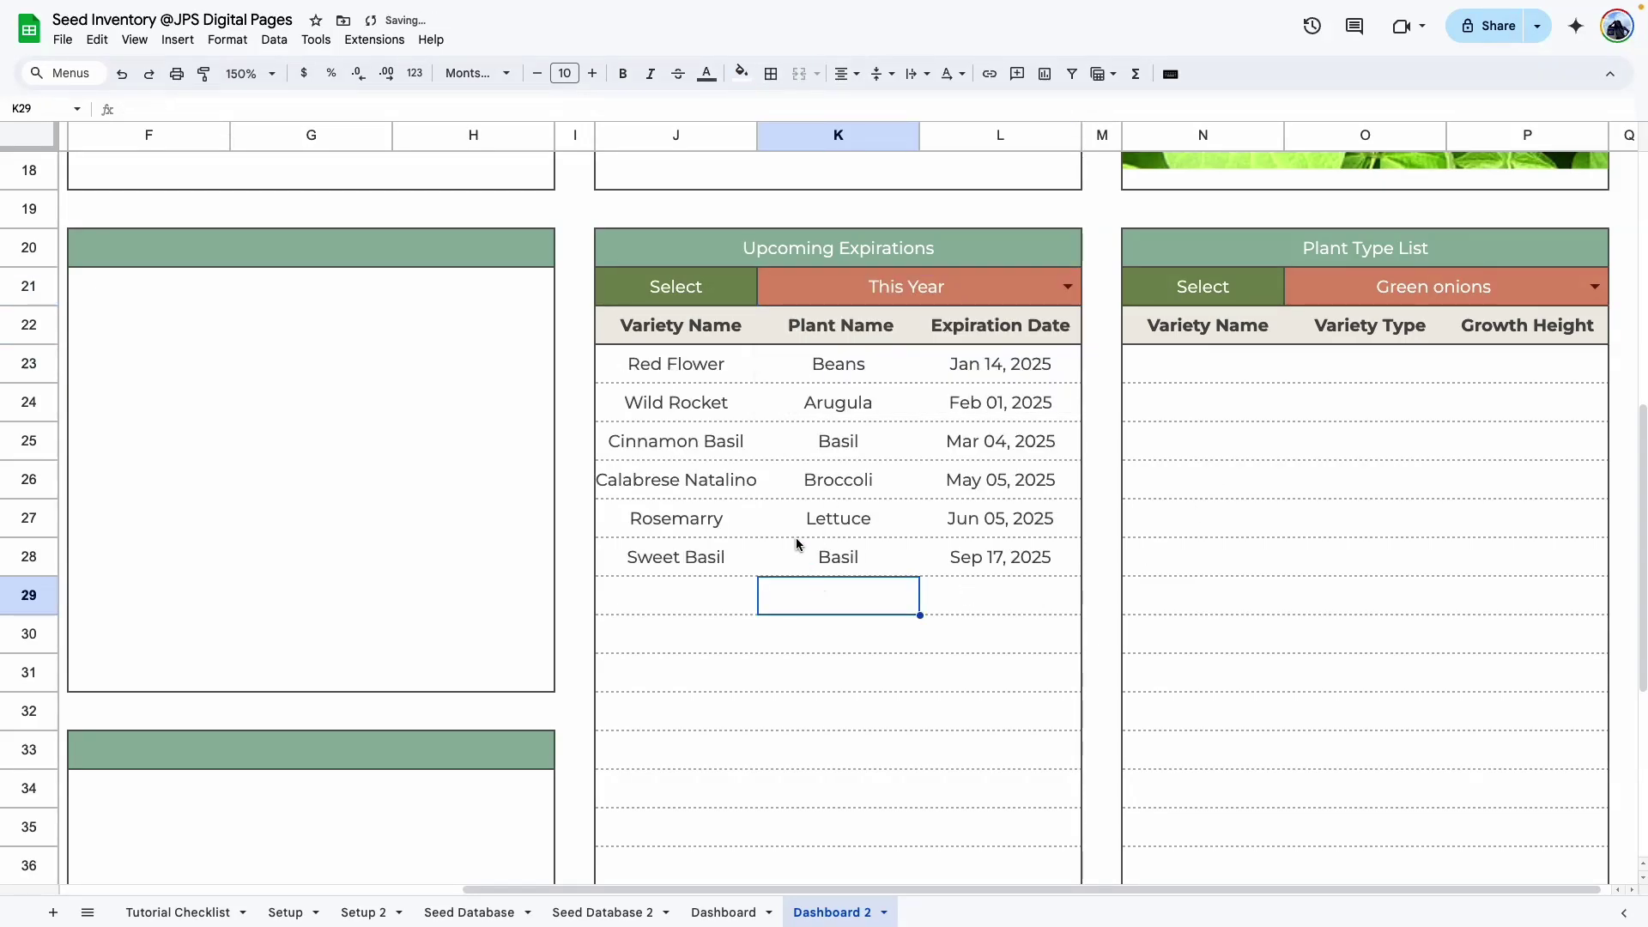
# Copy the custom formula from the conditional formatting rule for J23:L44 on Dashboard.
pyautogui.click(724, 913)
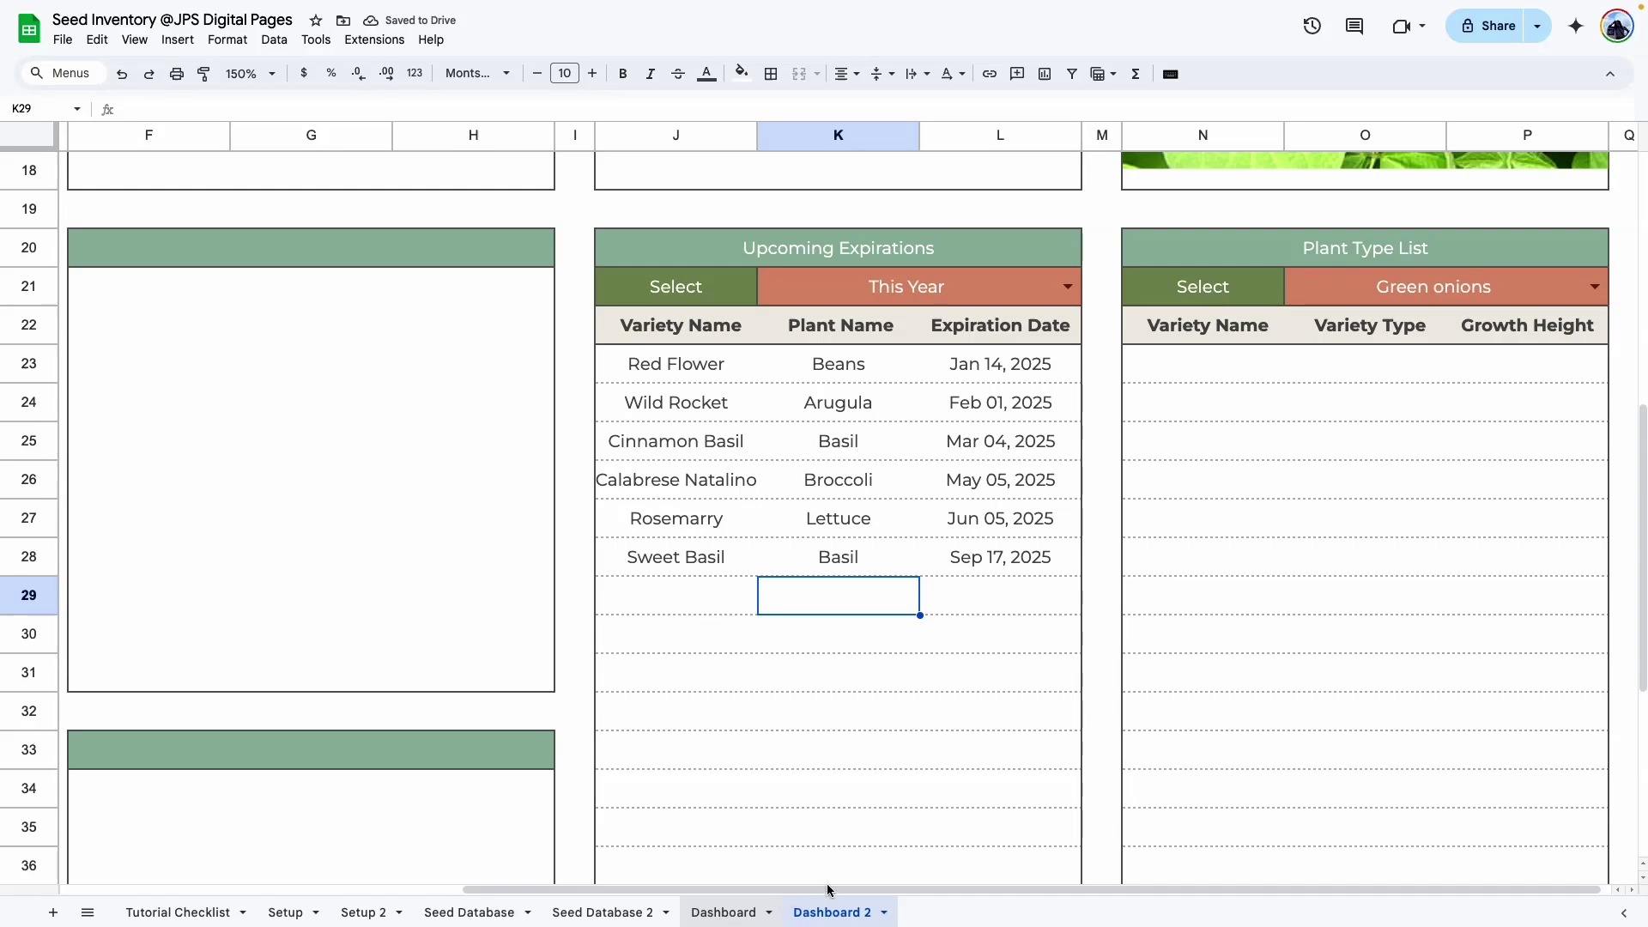
pyautogui.scroll(1, 961, 287)
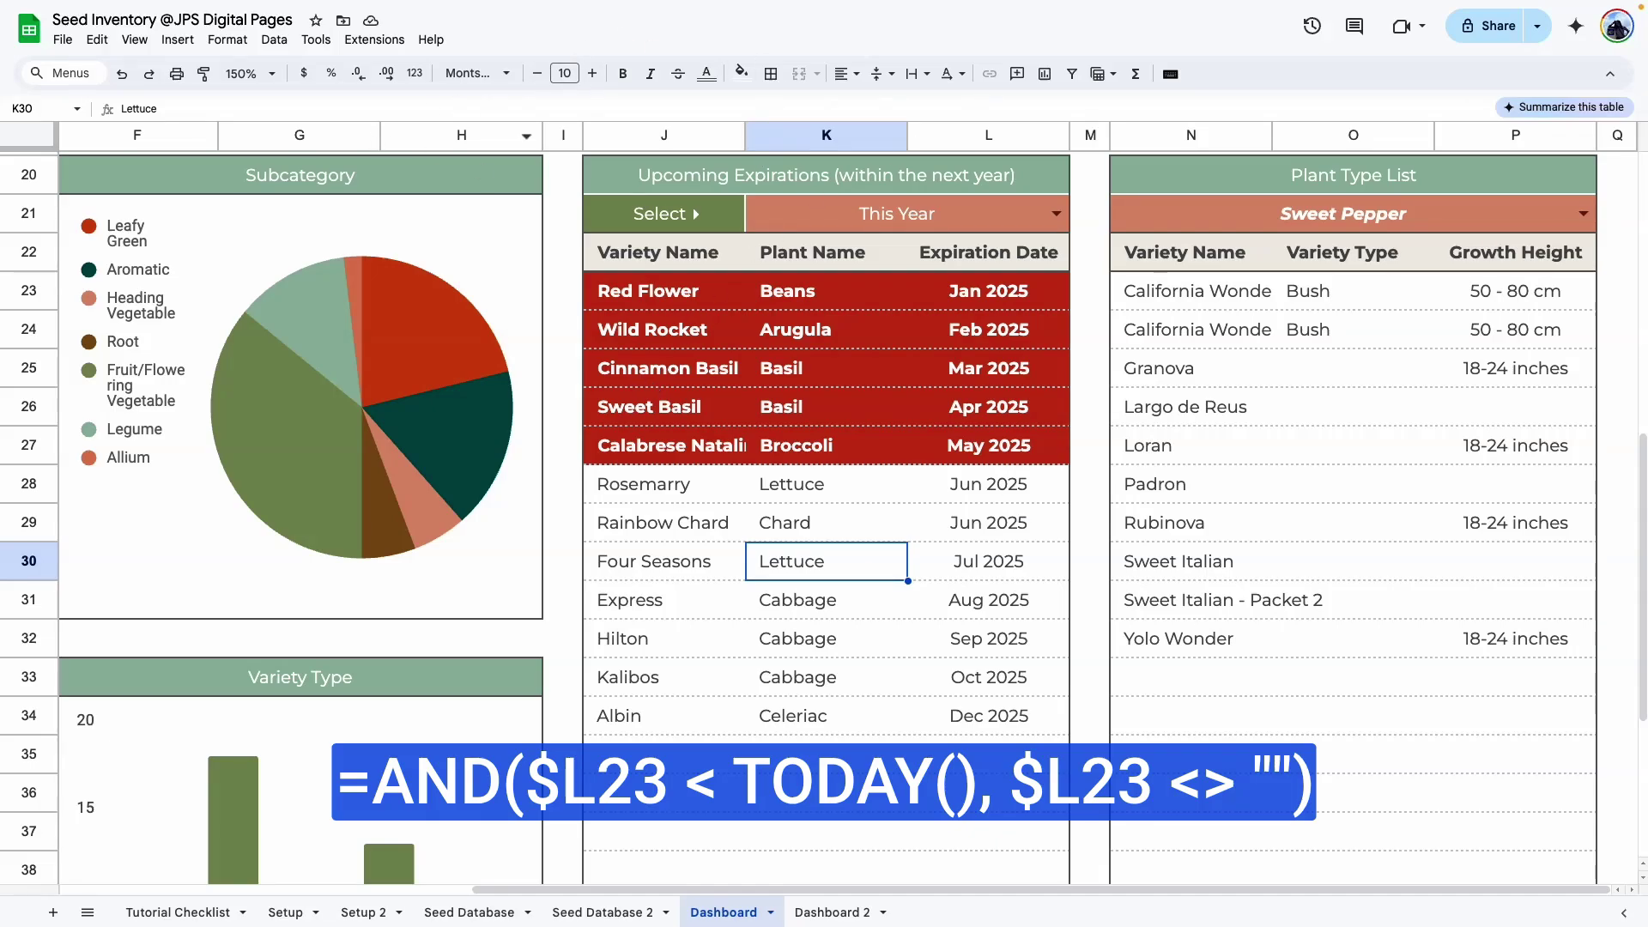
pyautogui.click(228, 40)
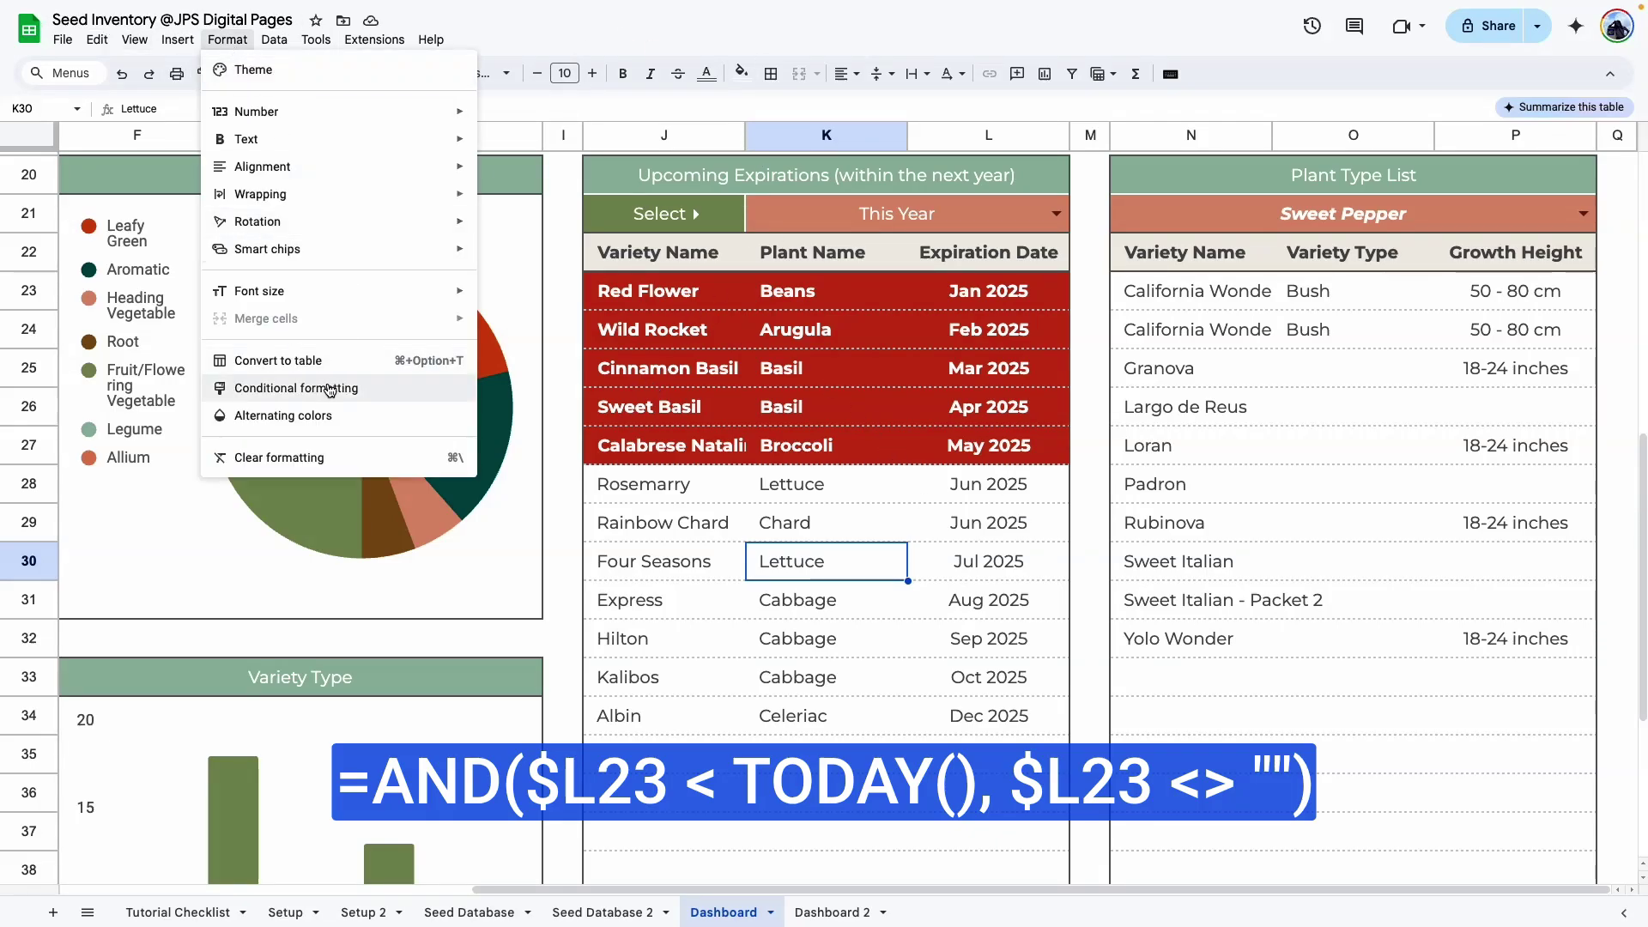
pyautogui.click(785, 414)
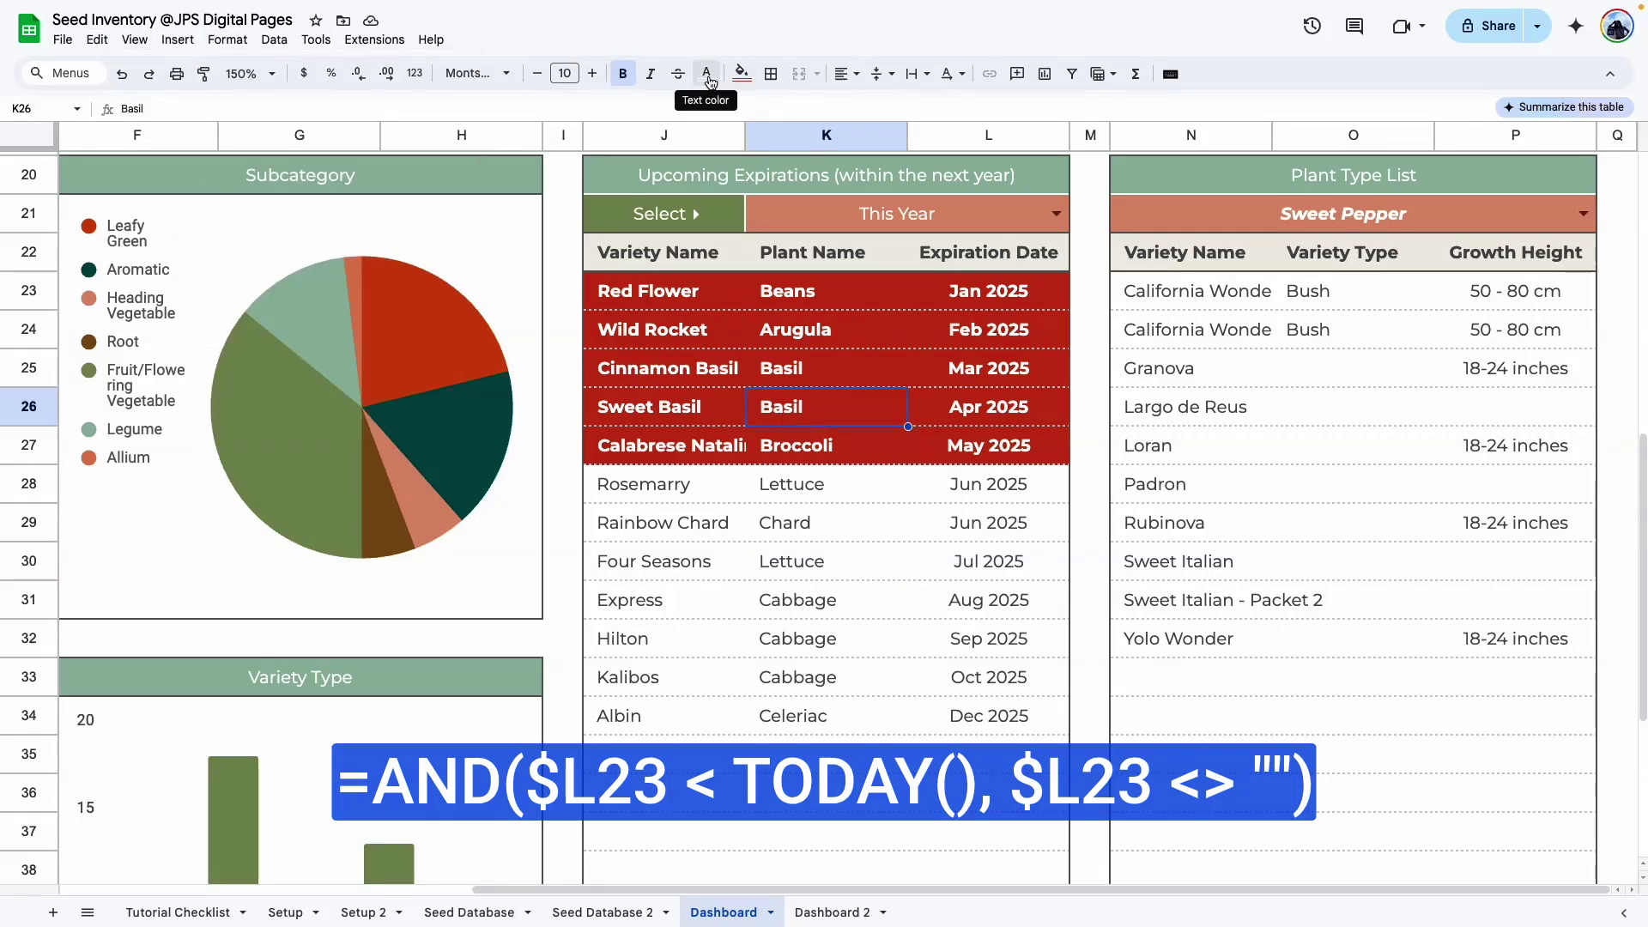
pyautogui.click(706, 73)
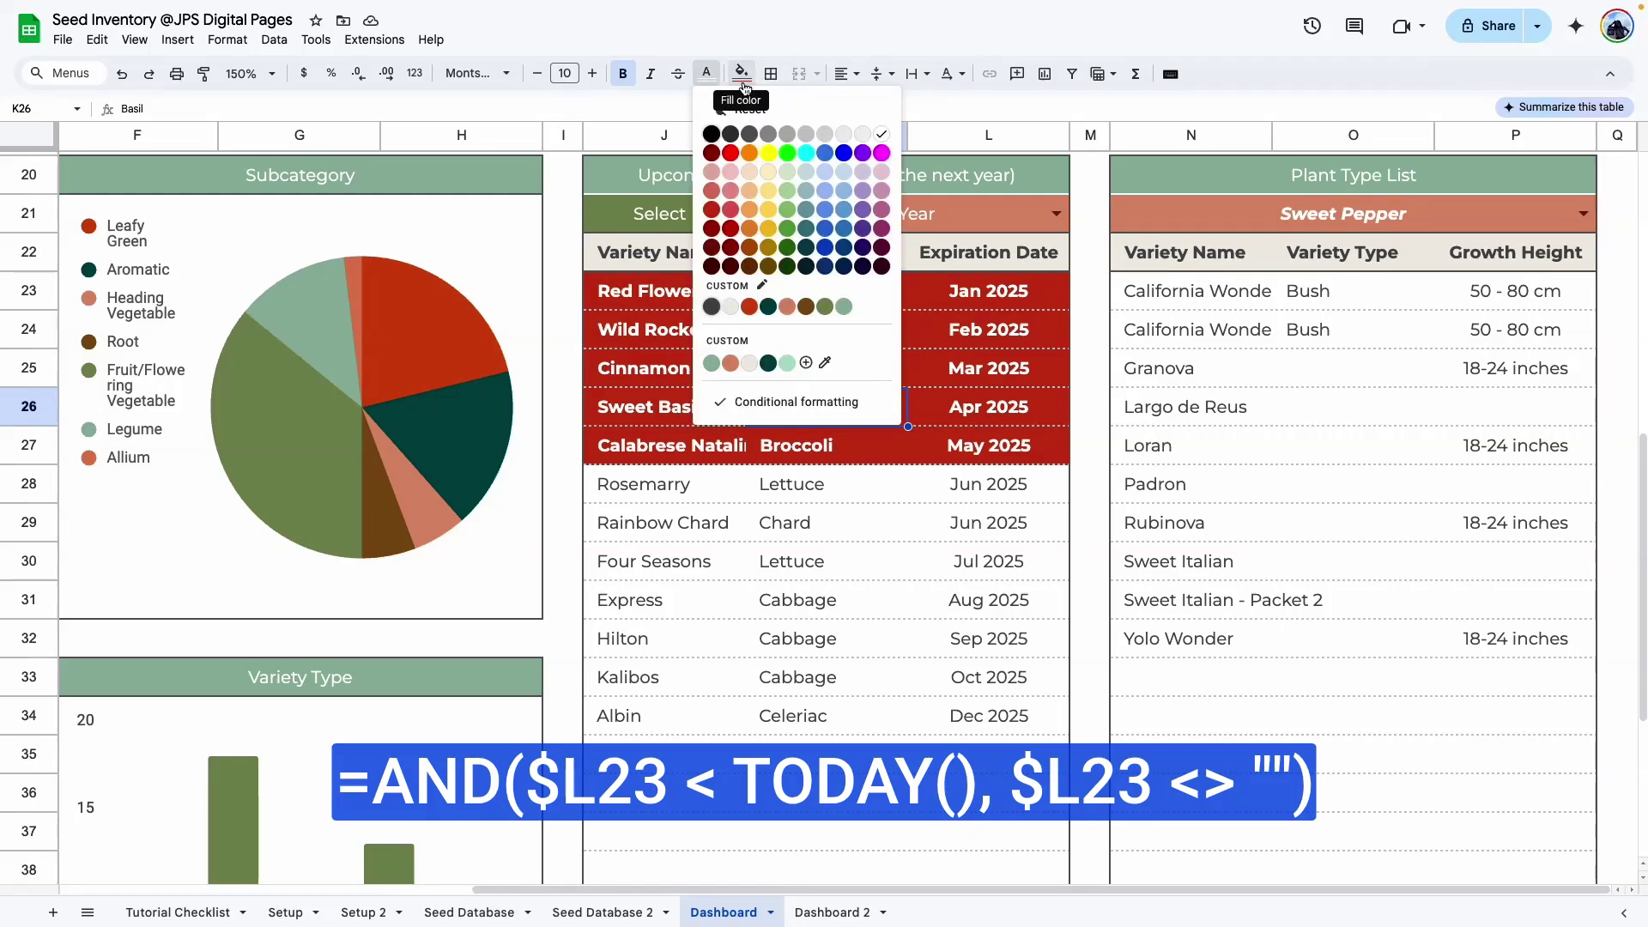
pyautogui.click(709, 75)
pyautogui.click(709, 75)
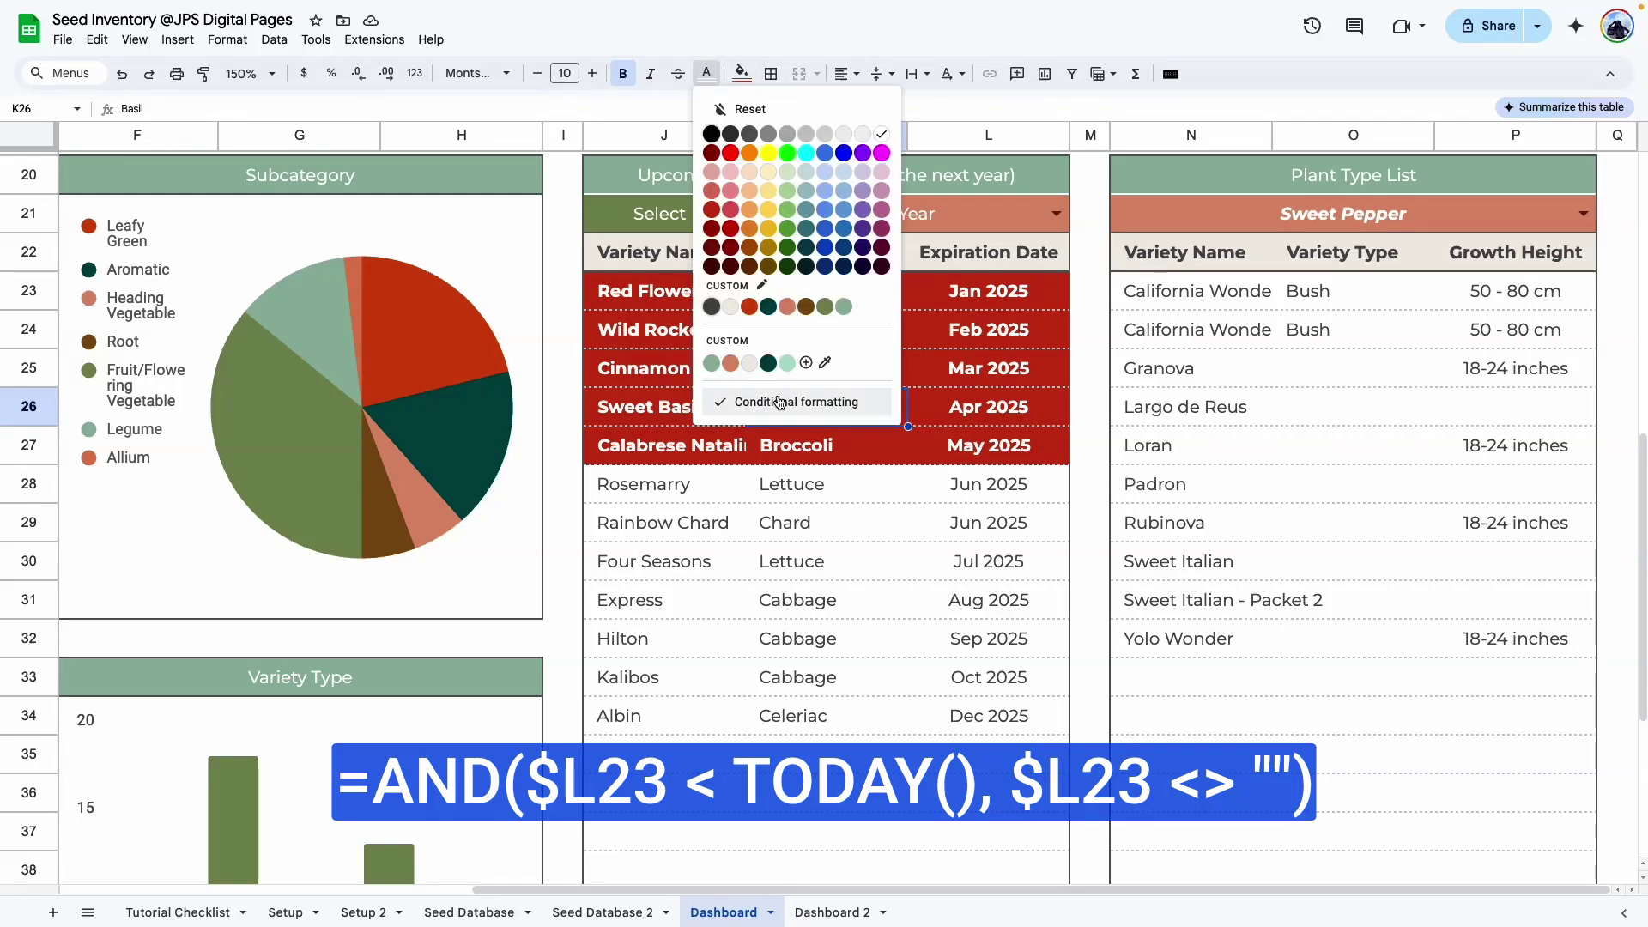
pyautogui.click(778, 403)
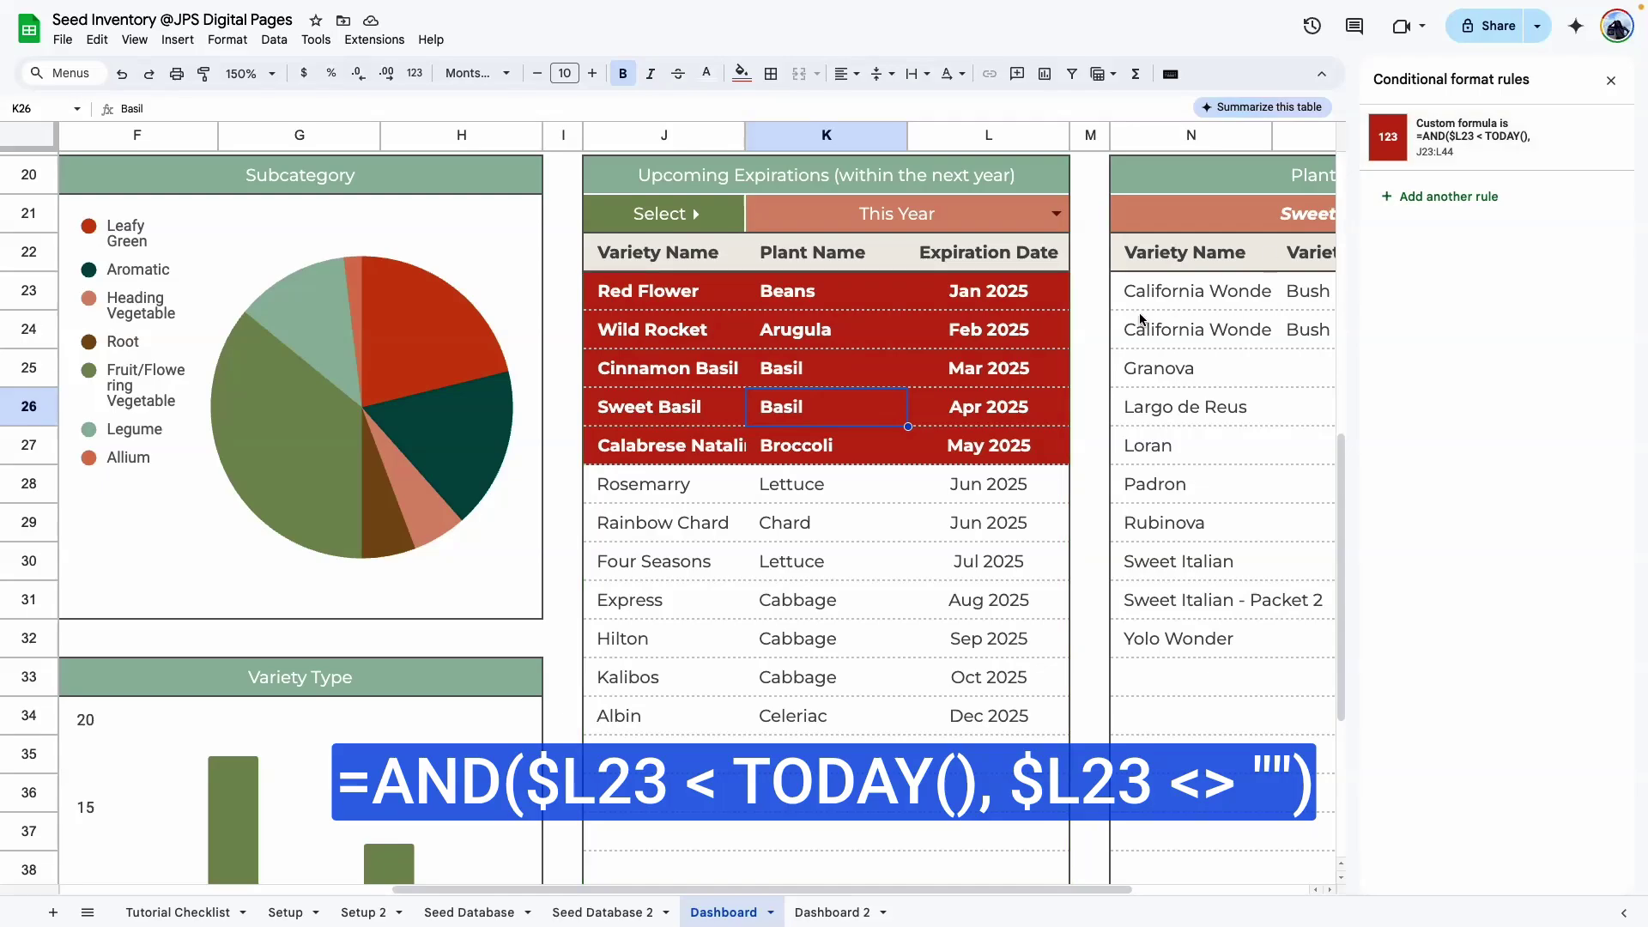
pyautogui.click(1473, 137)
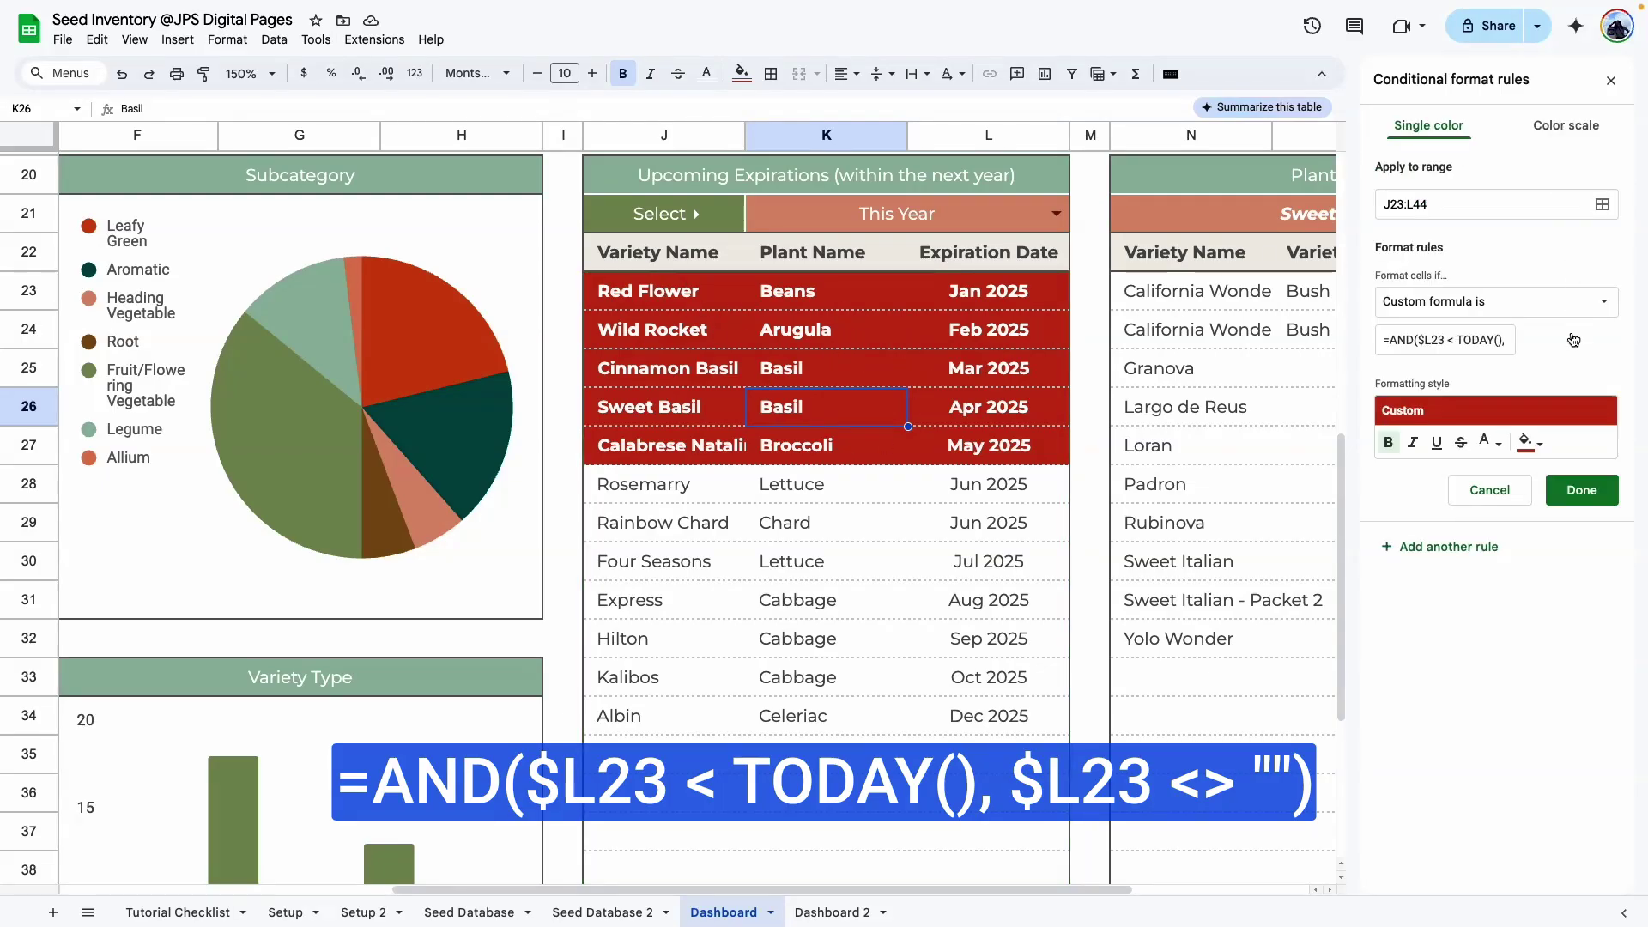
pyautogui.tripleClick(1444, 340)
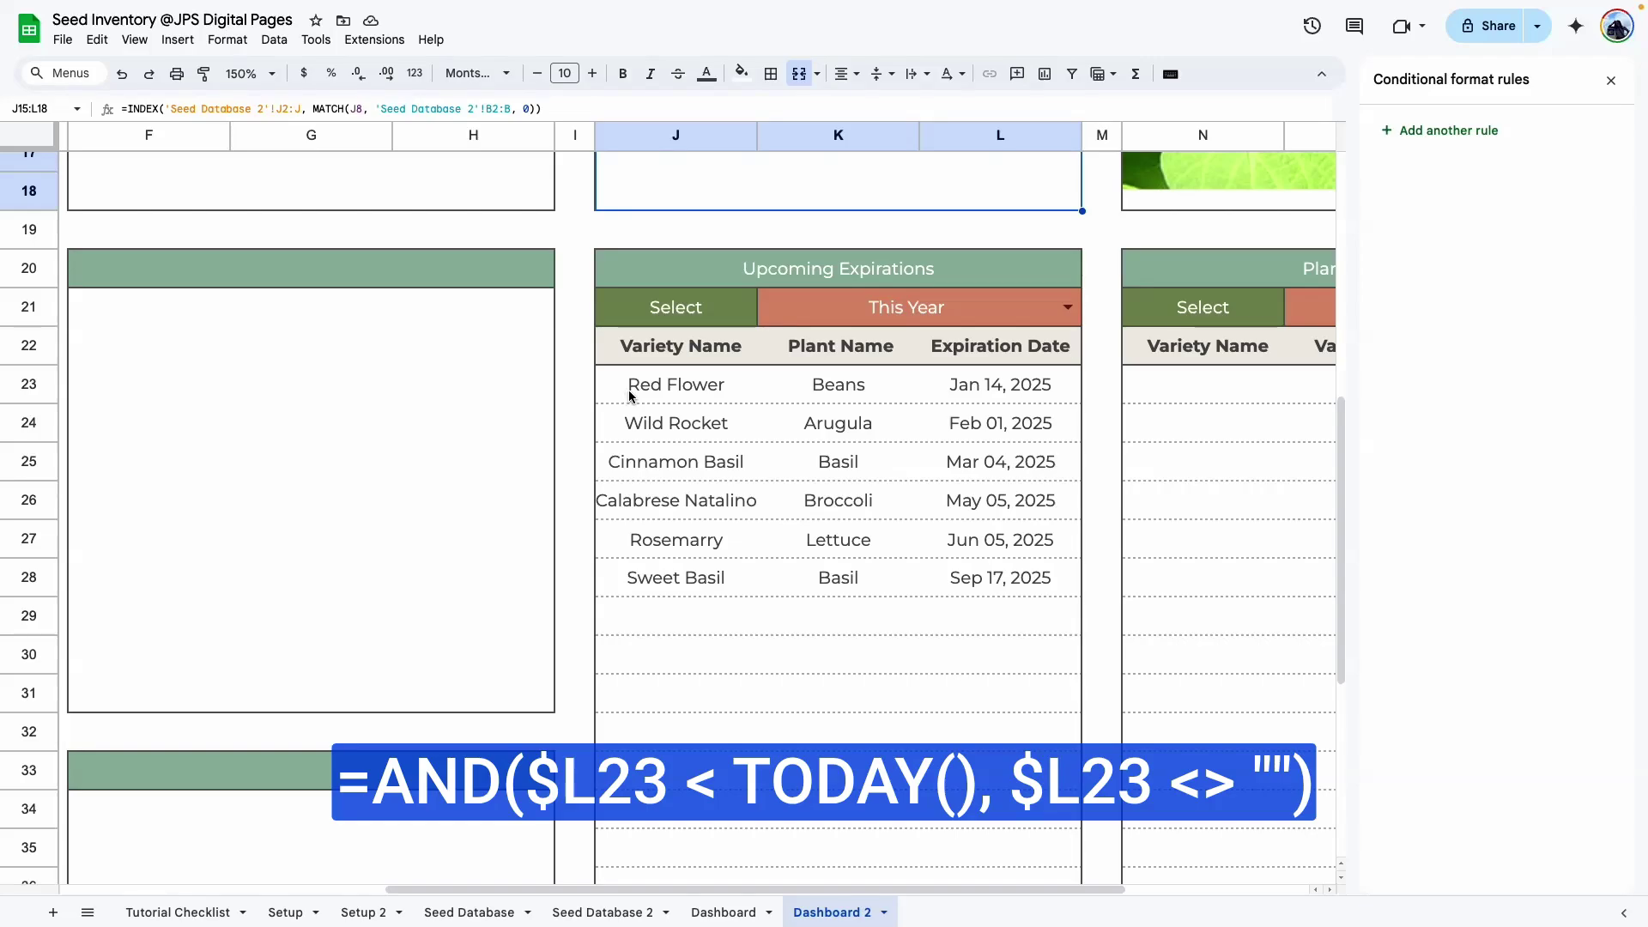
# Add a conditional formatting rule for J23:L44 on Dashboard 2 with the condition "Custom formula is".
pyautogui.moveTo(635, 379); pyautogui.dragTo(945, 857)
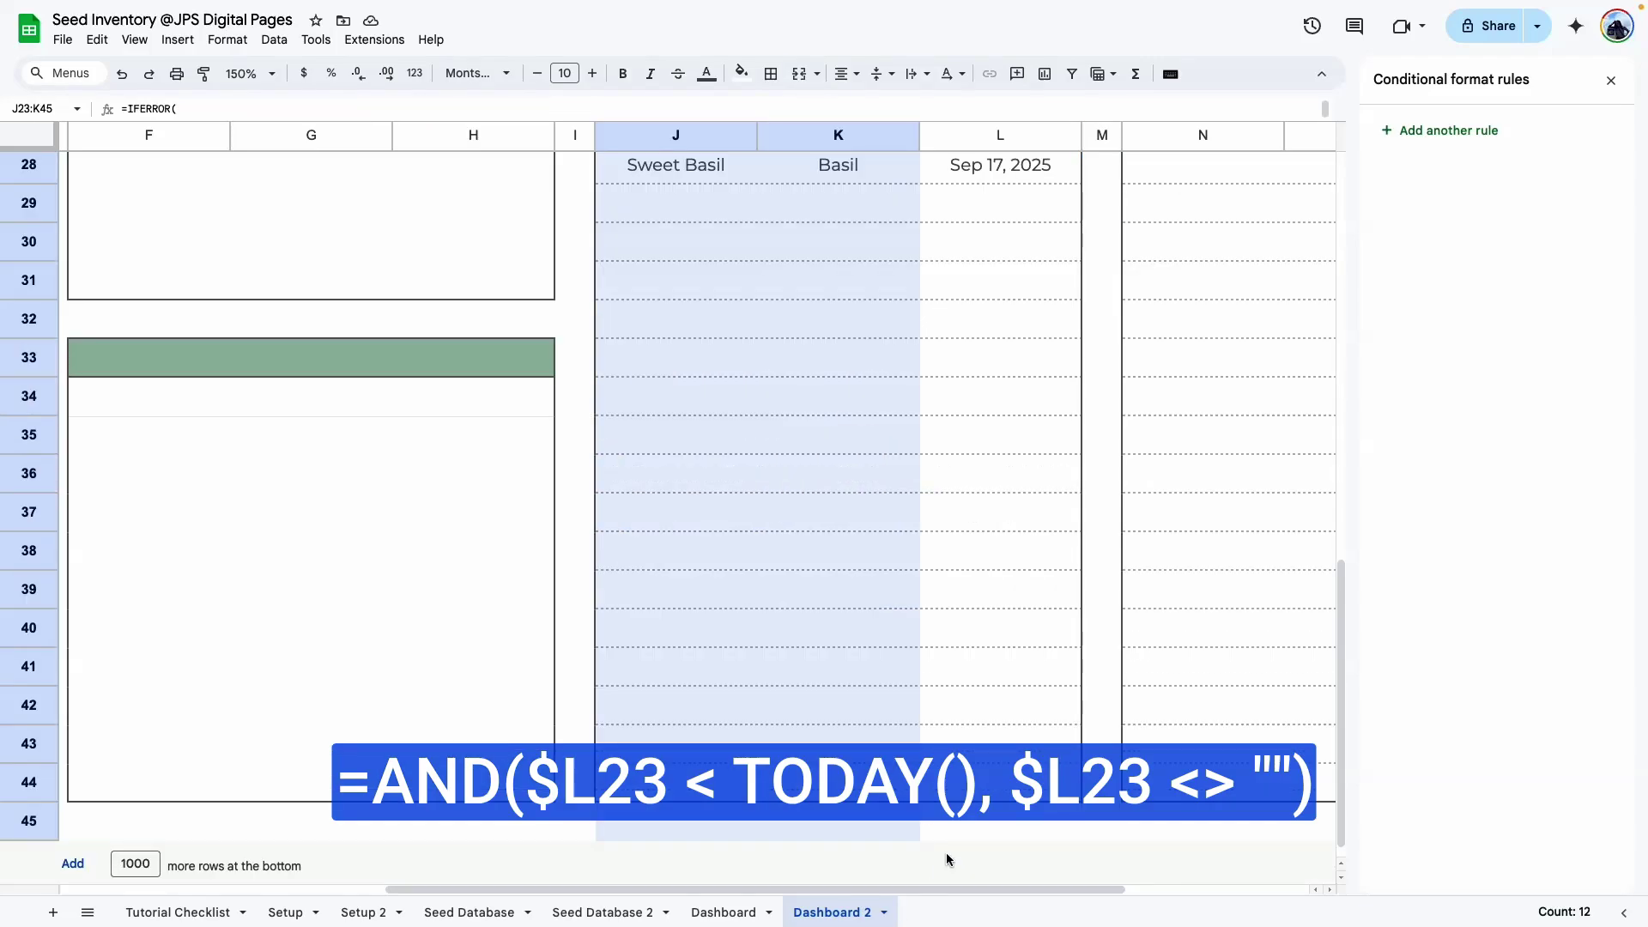
pyautogui.scroll(10, 875, 481)
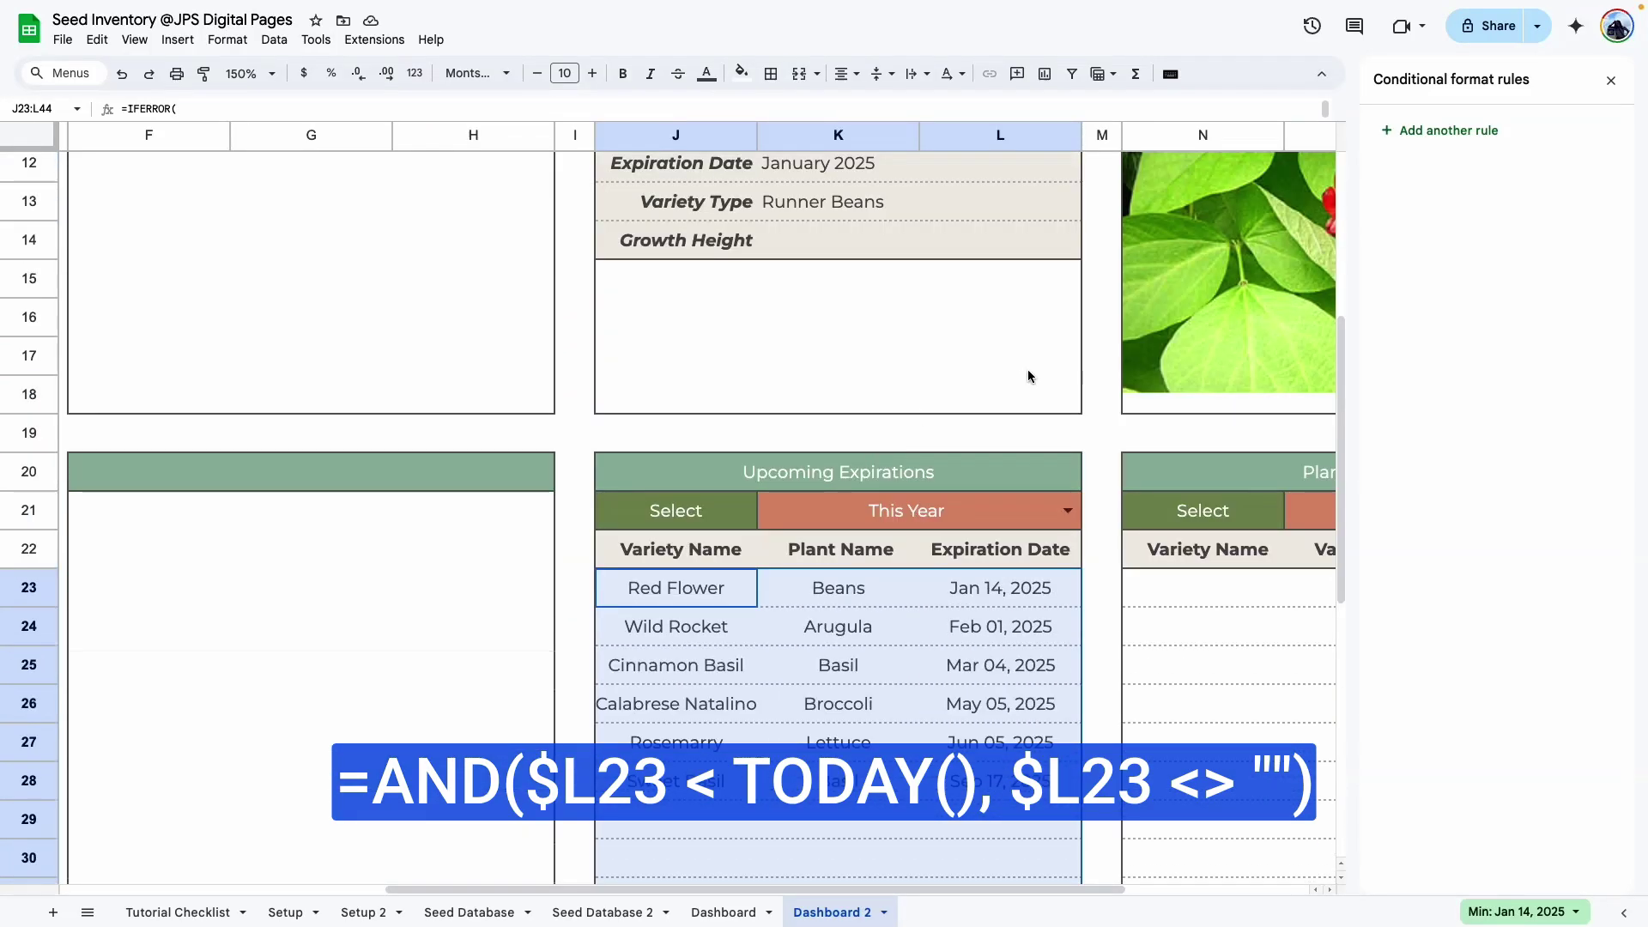
pyautogui.scroll(-4, 1027, 372)
pyautogui.scroll(1, 858, 464)
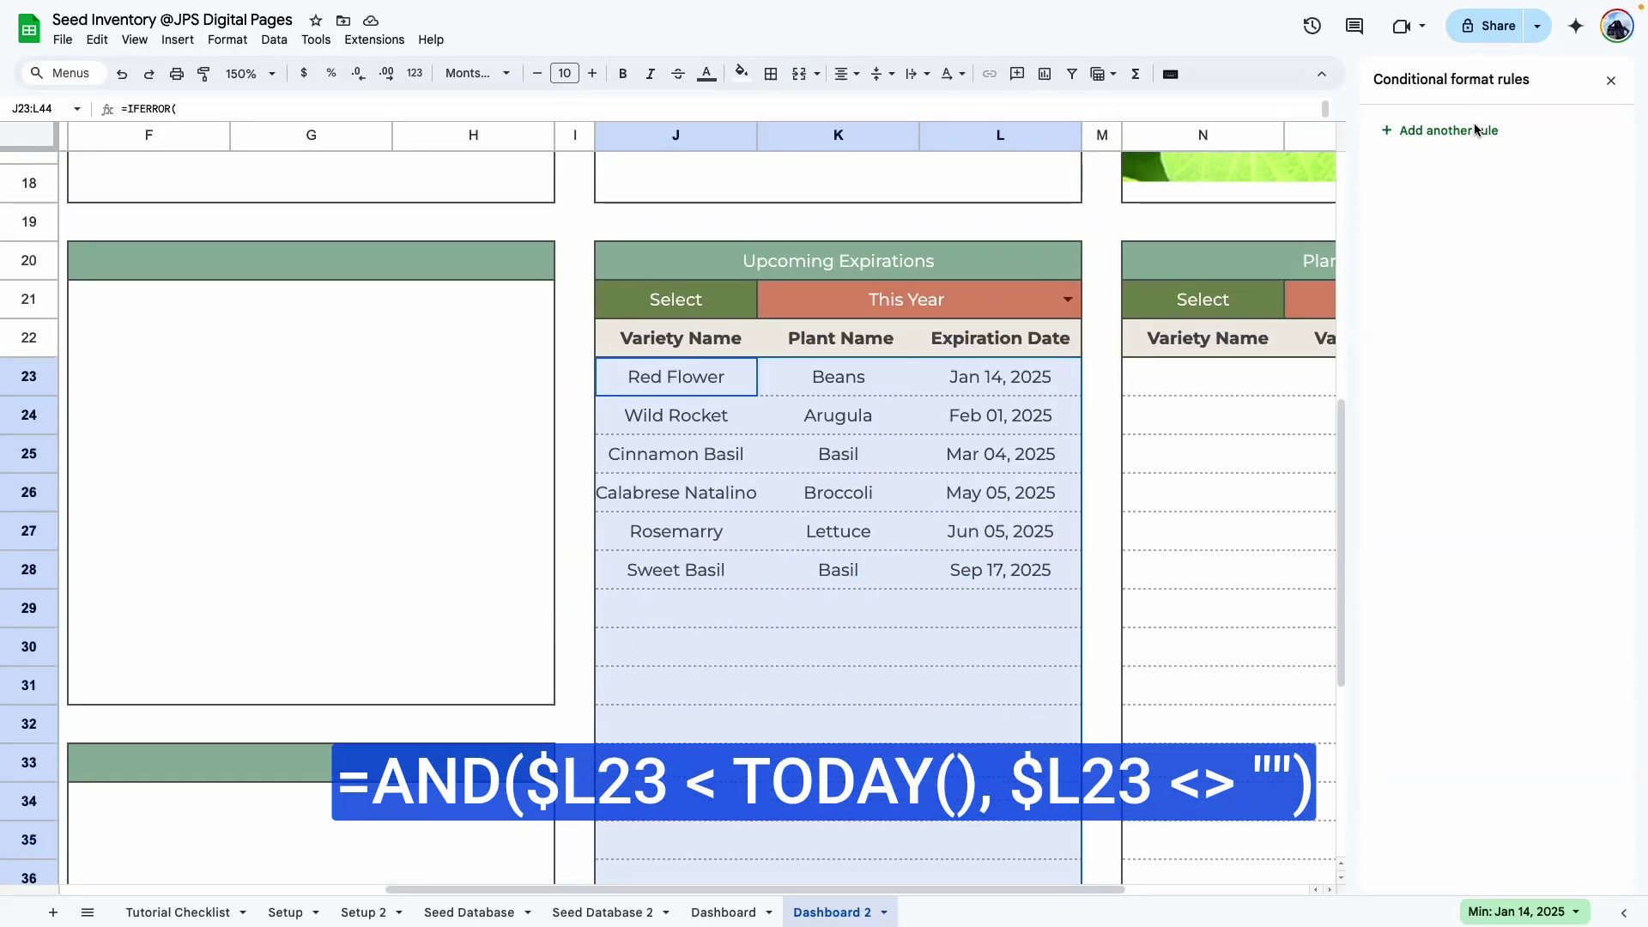
pyautogui.click(1432, 133)
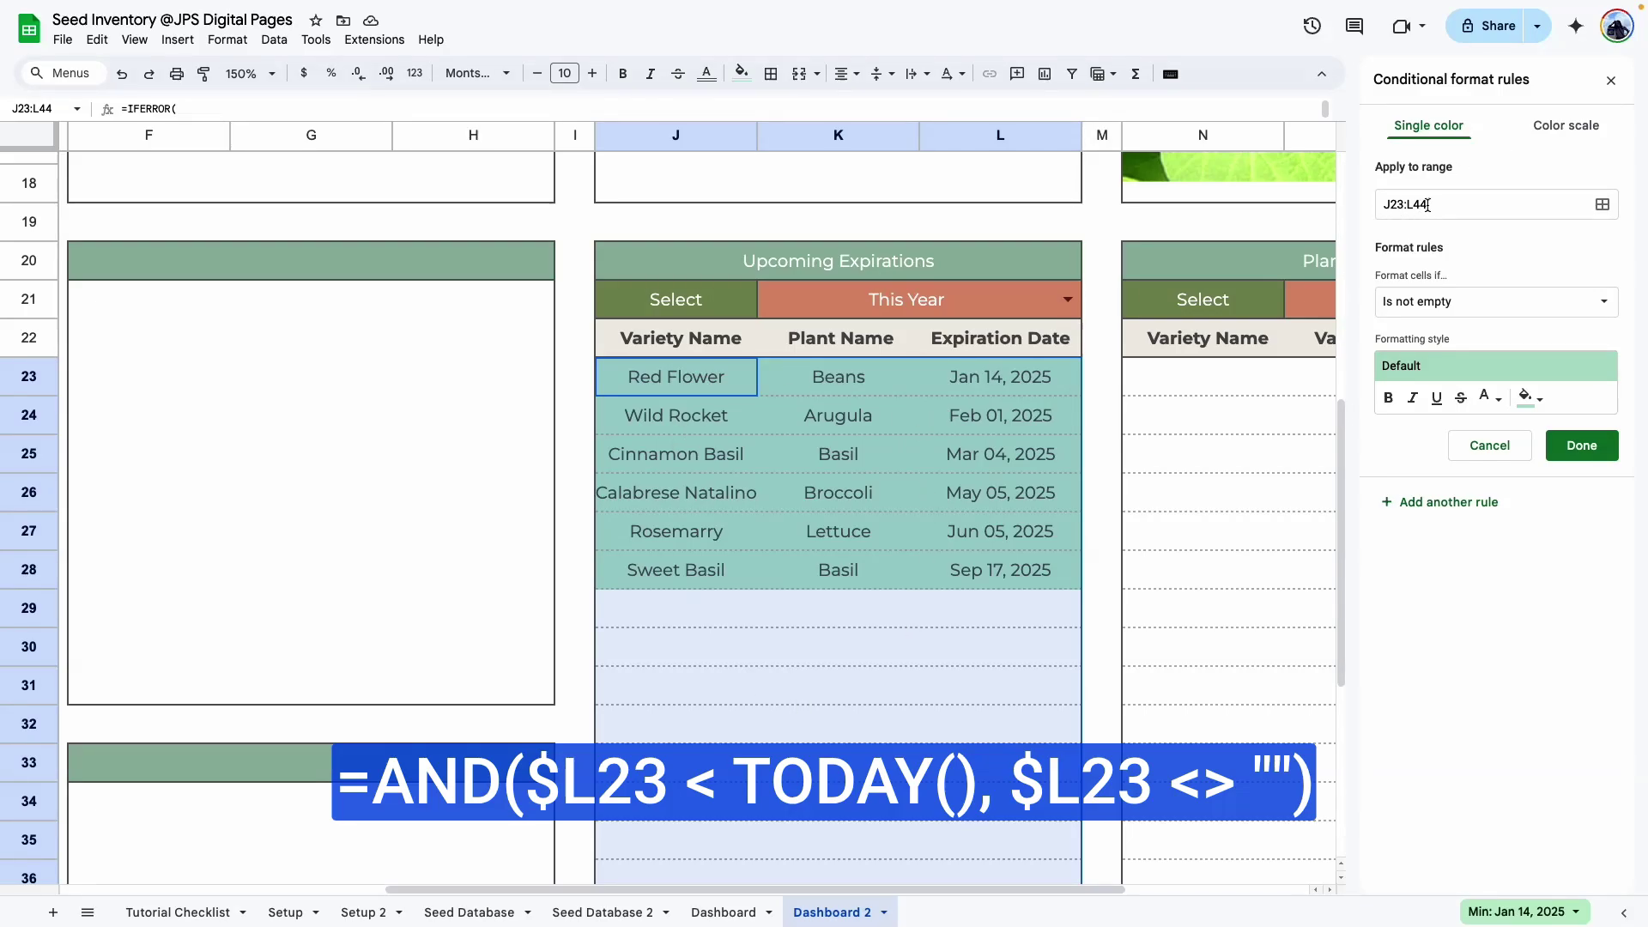
pyautogui.click(1412, 303)
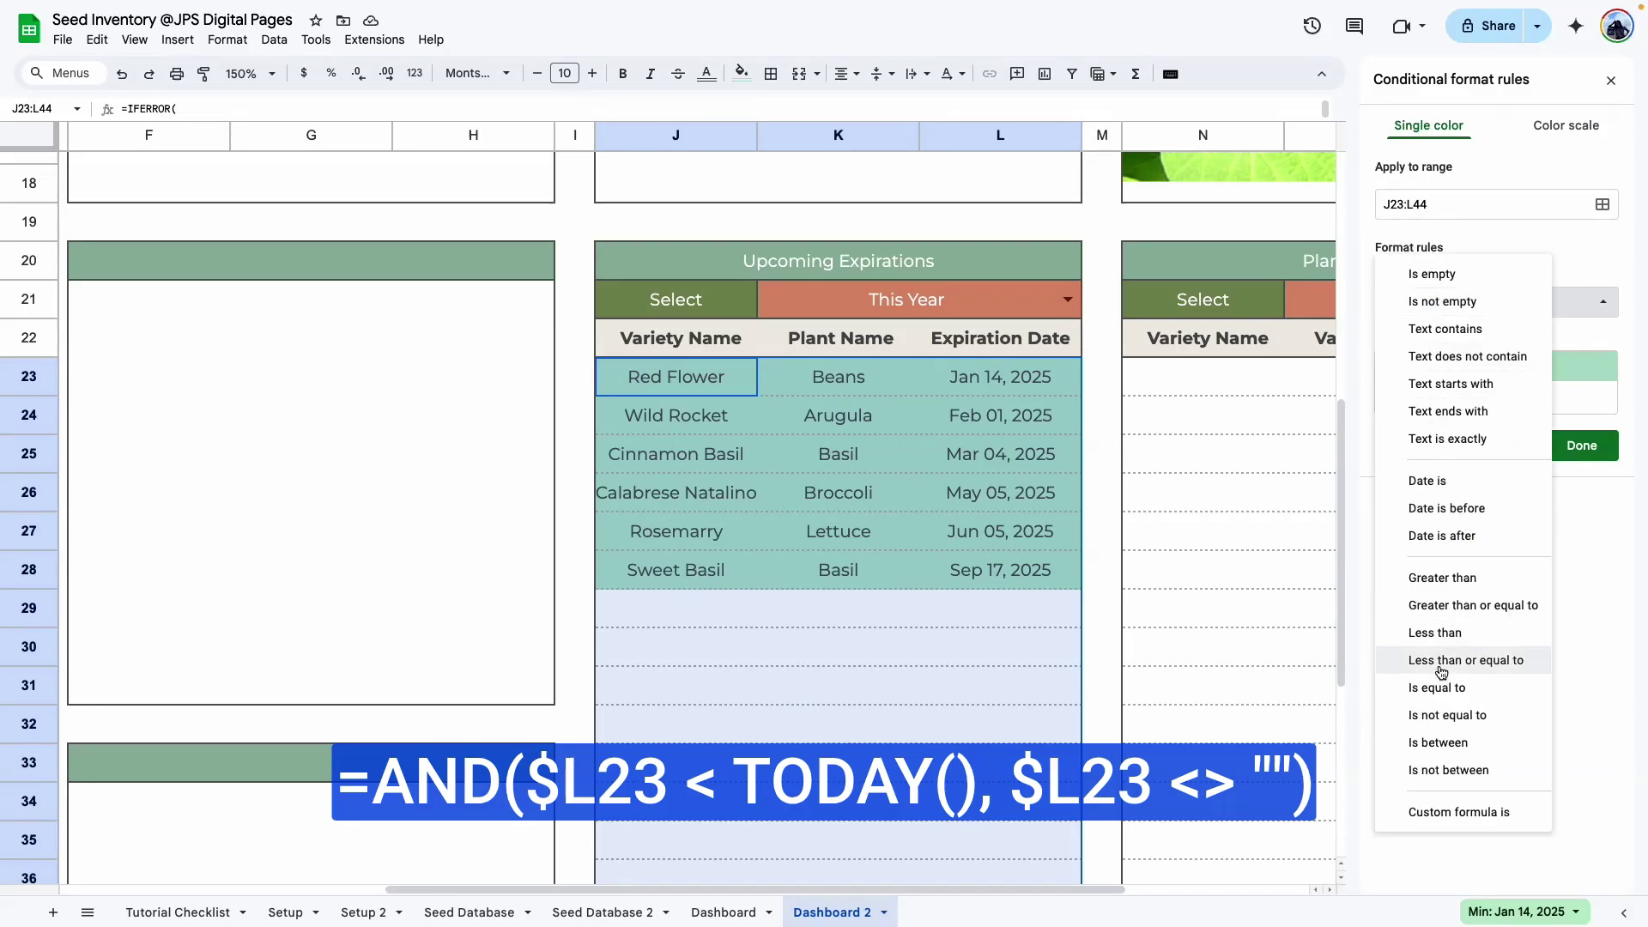
pyautogui.click(1459, 812)
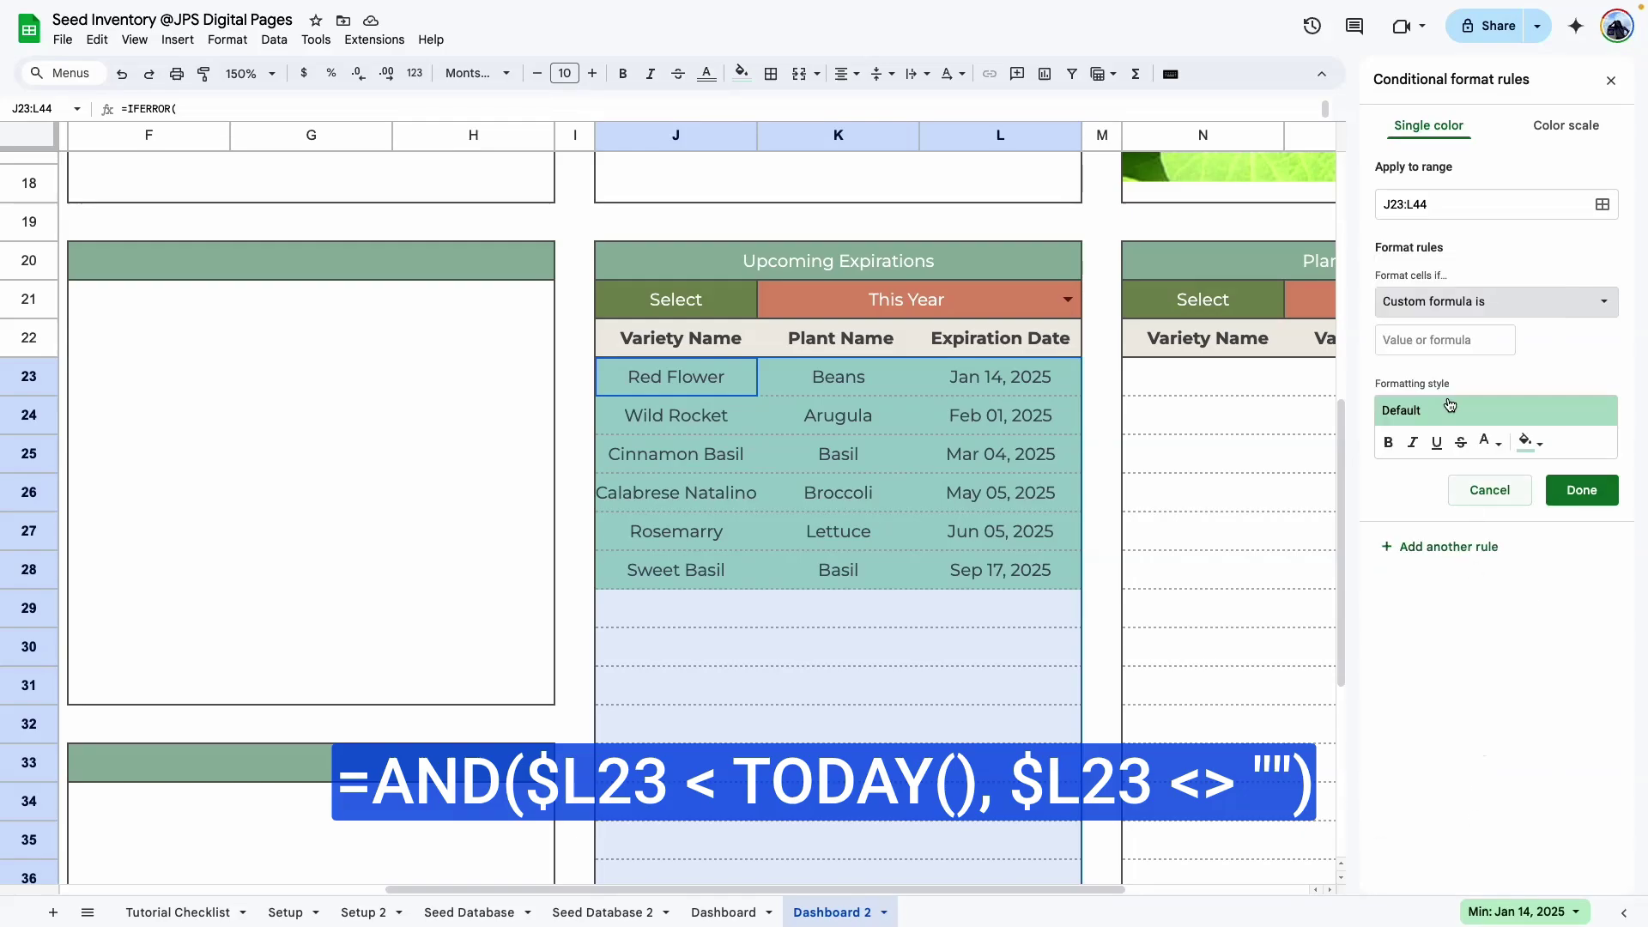
# Enter =AND($L23 < TODAY(), $L23 <> "") as the rule's custom formula and check it against the expiration dates.
pyautogui.click(1427, 339)
pyautogui.write('=AND($L23 < TODAY(), $L23 <> "")')
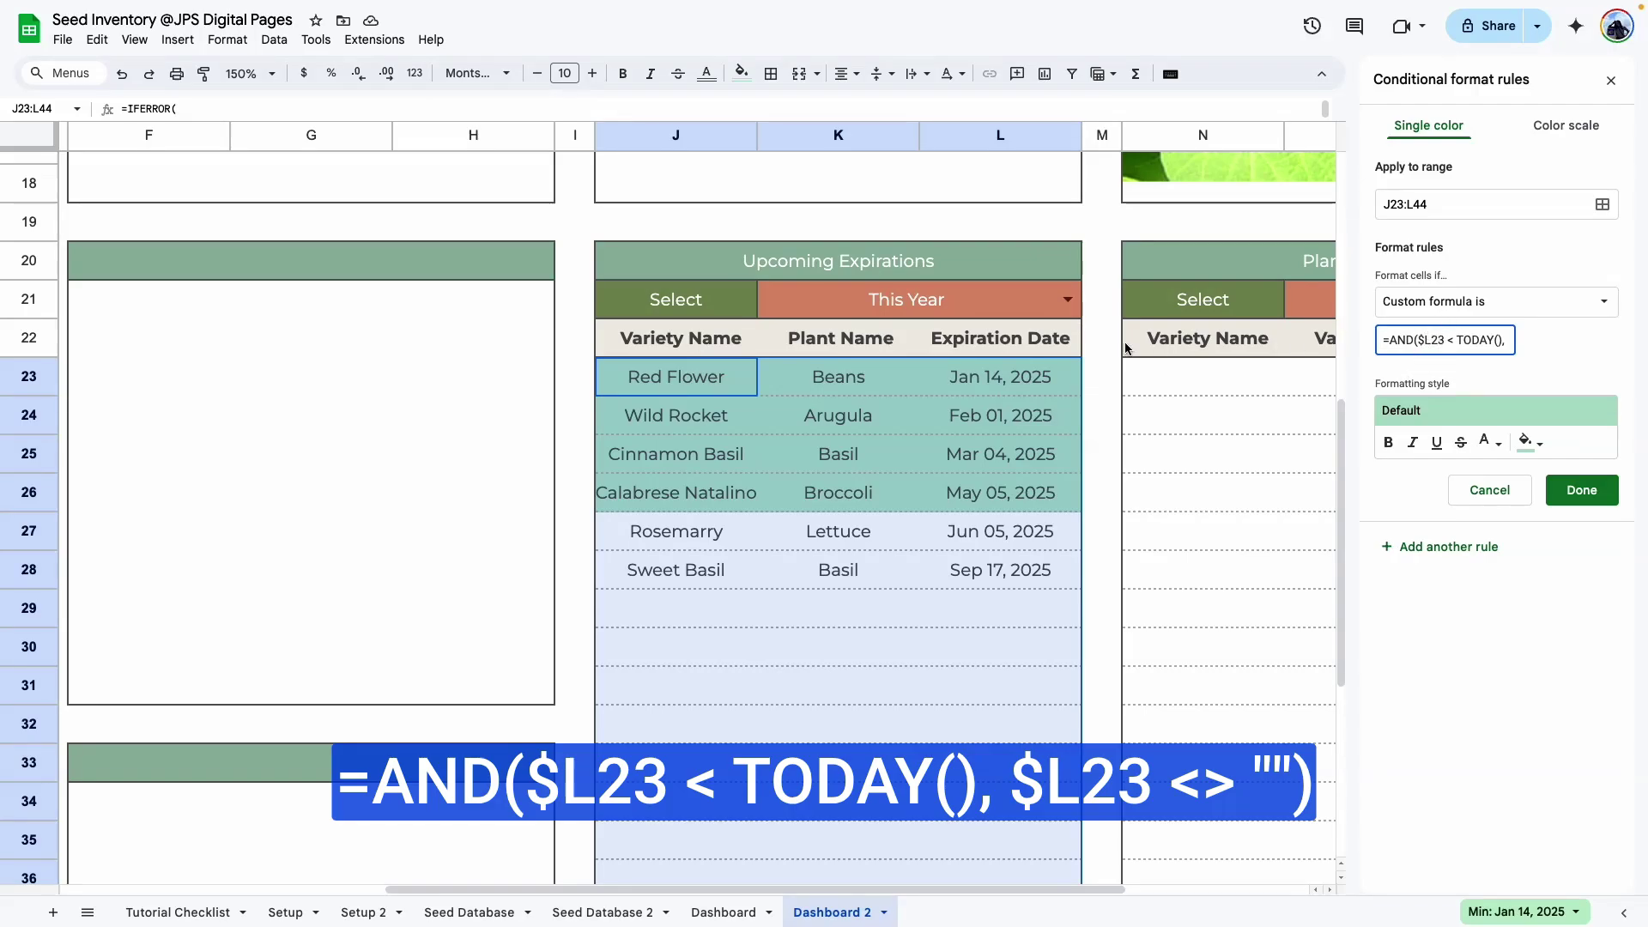
pyautogui.click(1013, 372)
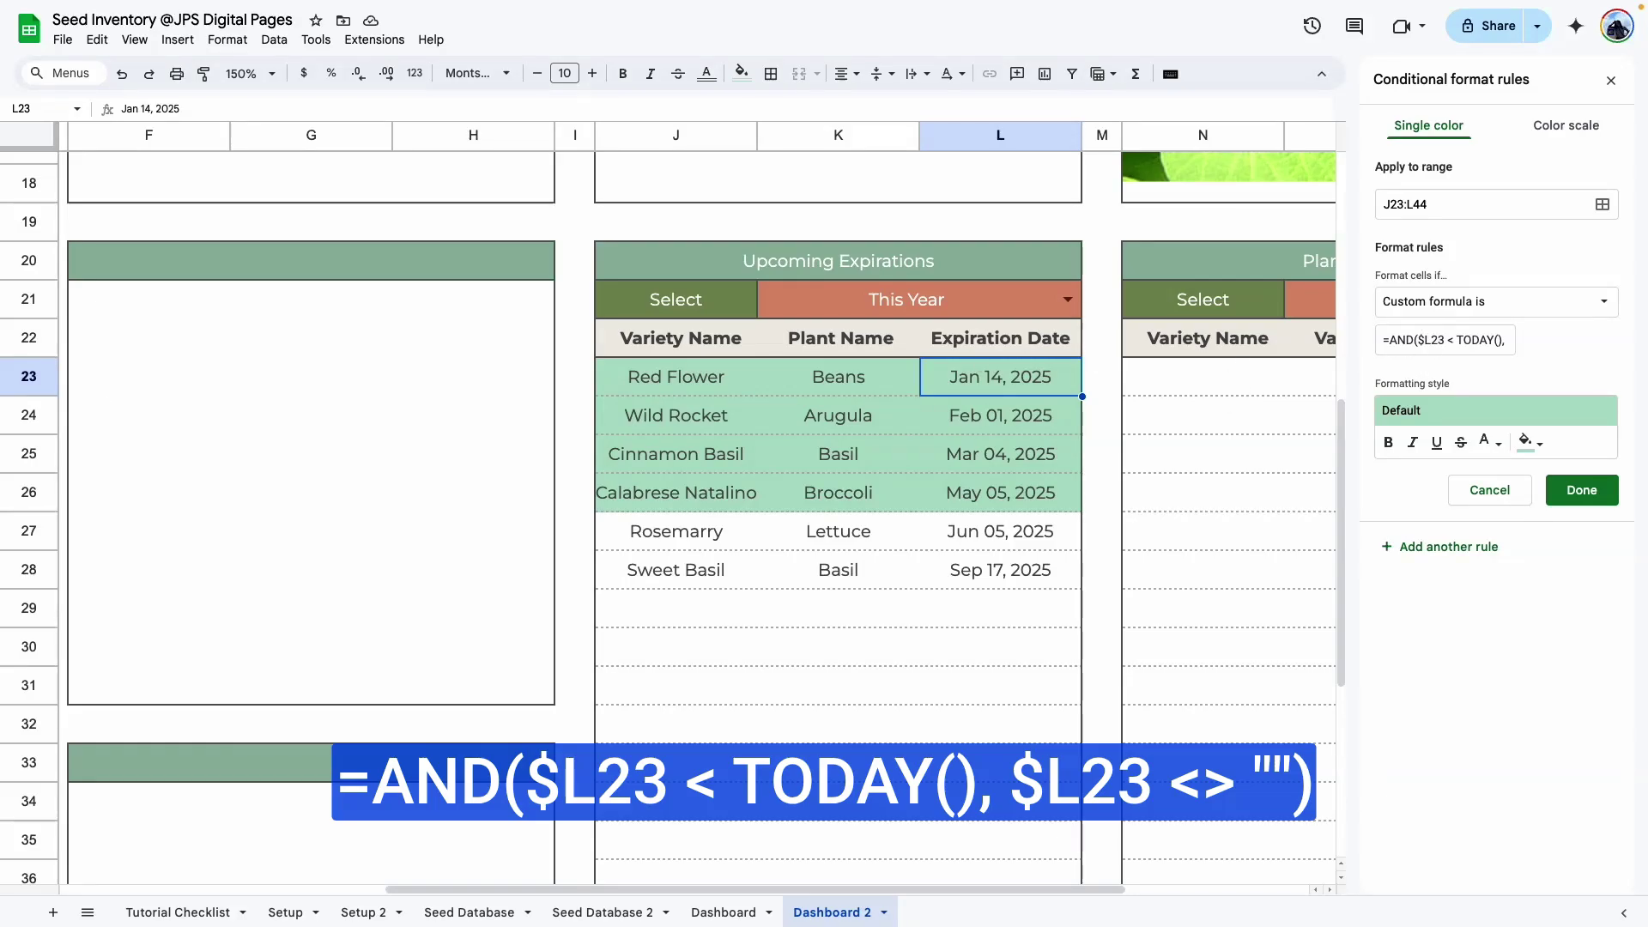
pyautogui.press('Down')
pyautogui.click(1448, 339)
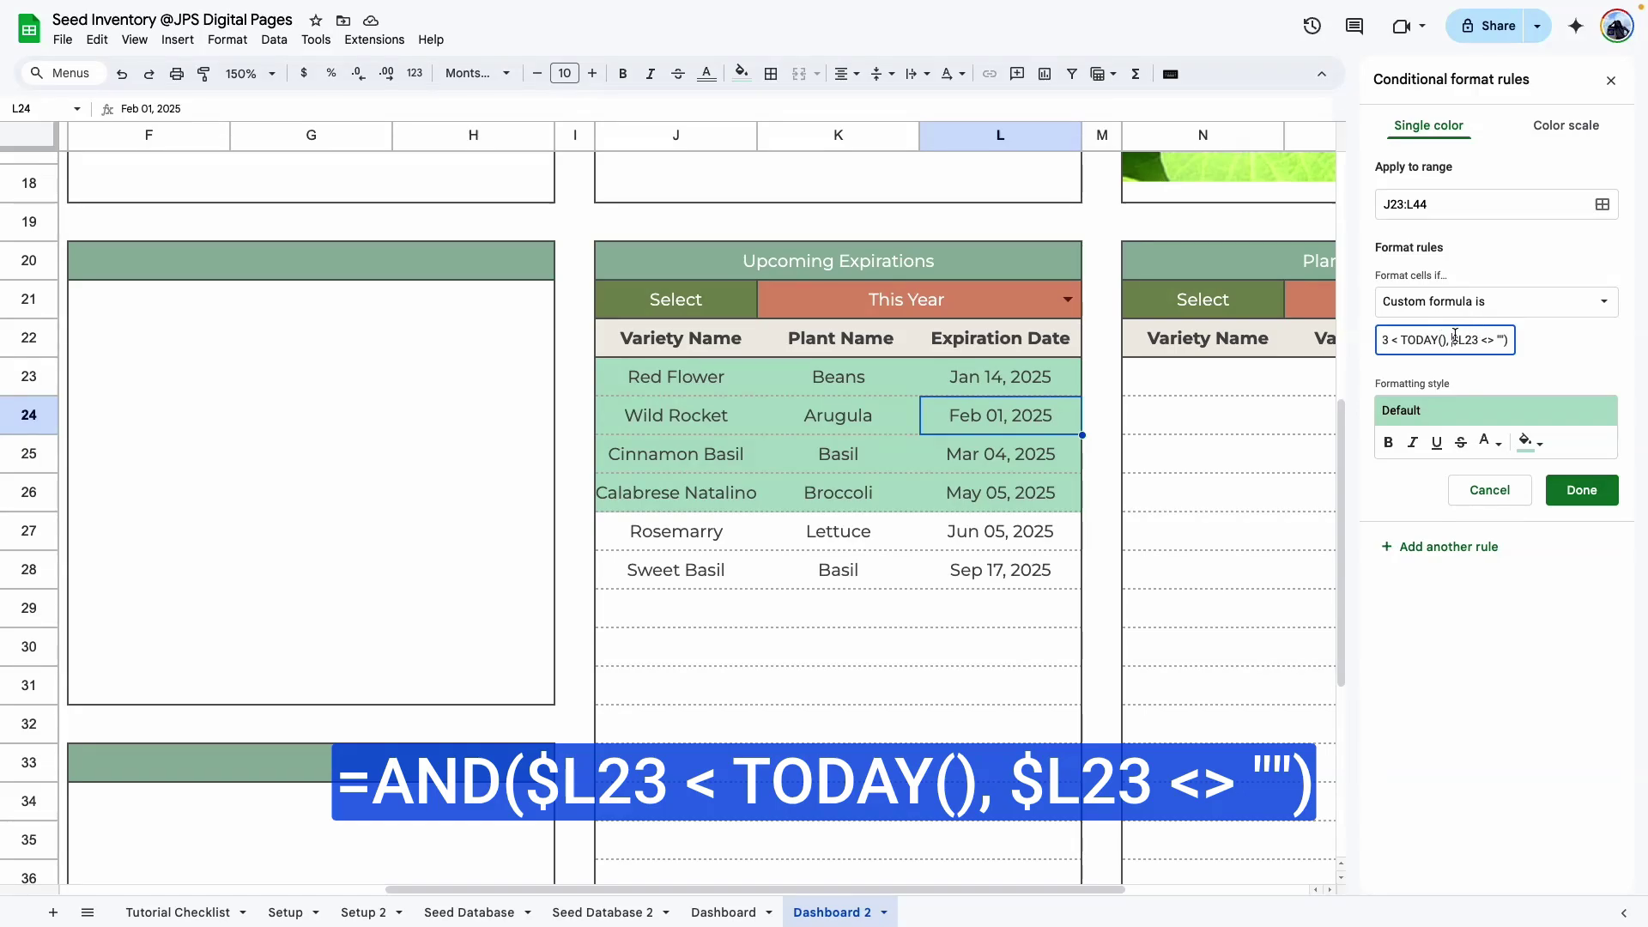
pyautogui.press('Up')
pyautogui.press('Down')
# Format the expired-seed rule for J23:L44 with a red fill and white text, and save the rule.
pyautogui.click(1534, 443)
pyautogui.click(1366, 558)
pyautogui.click(1489, 443)
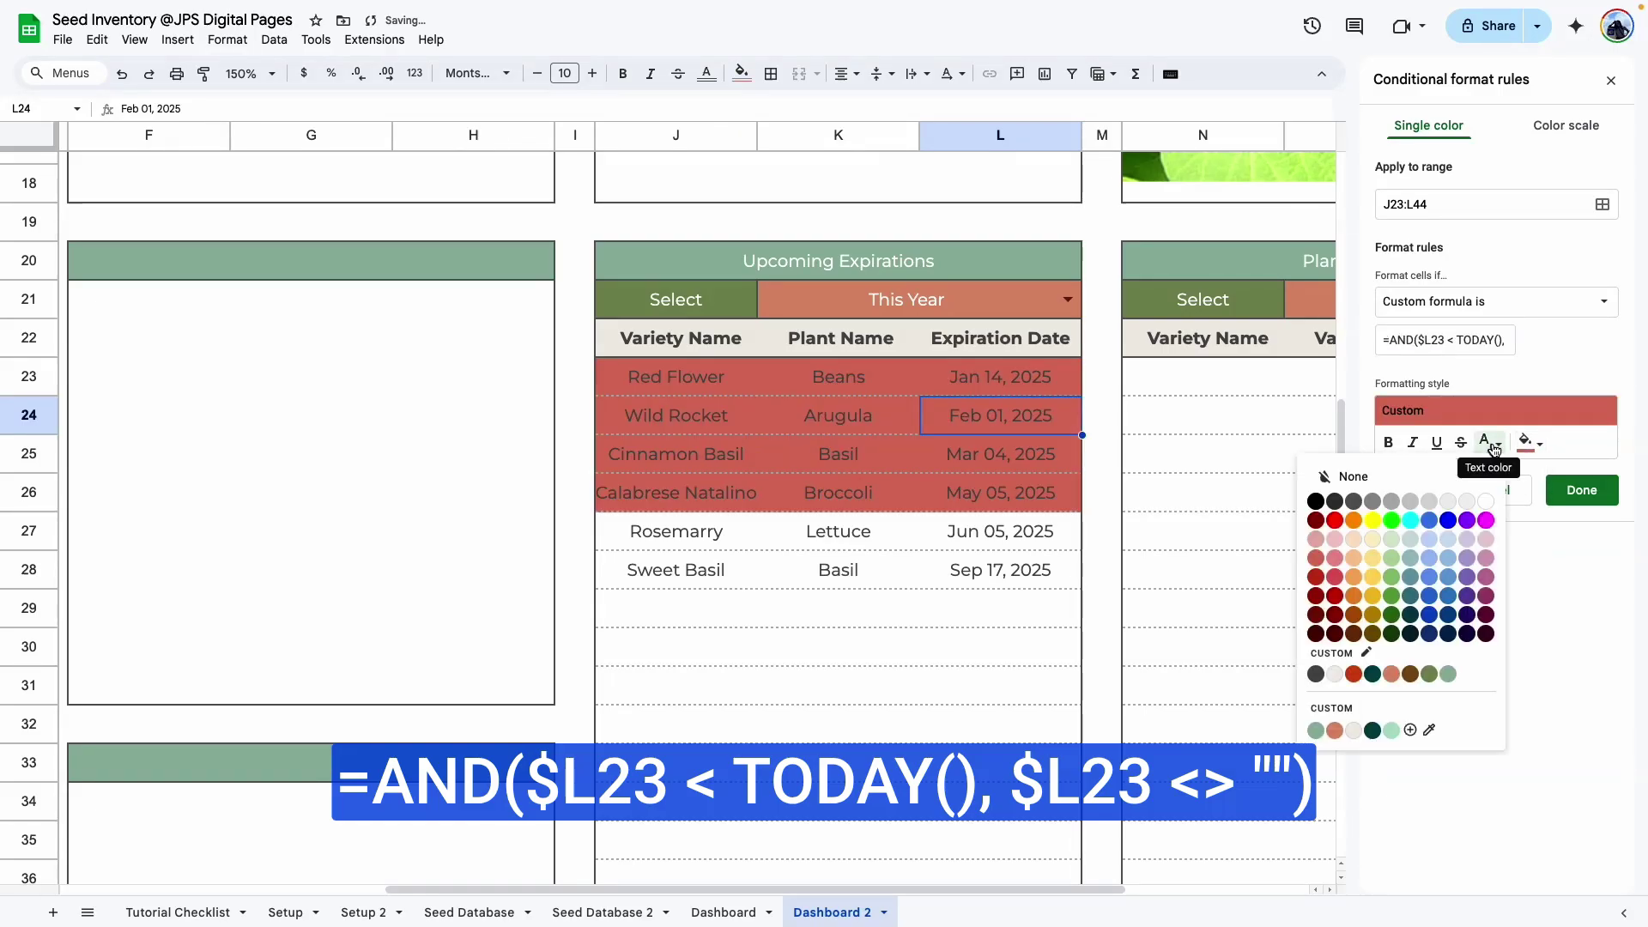
pyautogui.click(1486, 503)
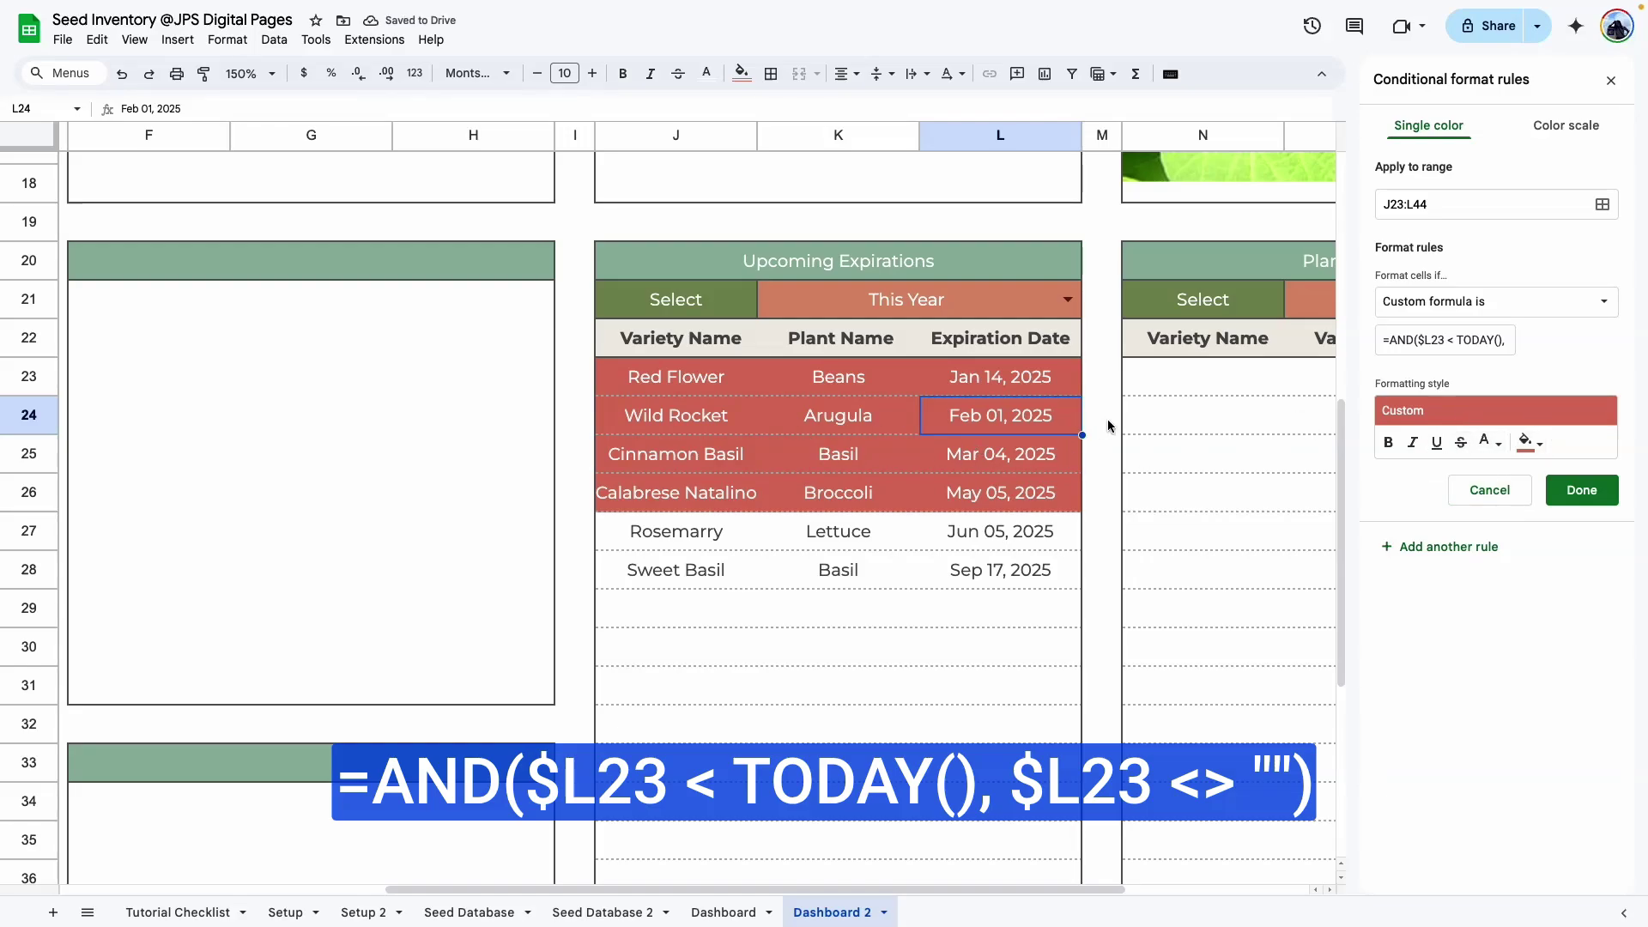
pyautogui.click(1578, 488)
pyautogui.click(962, 674)
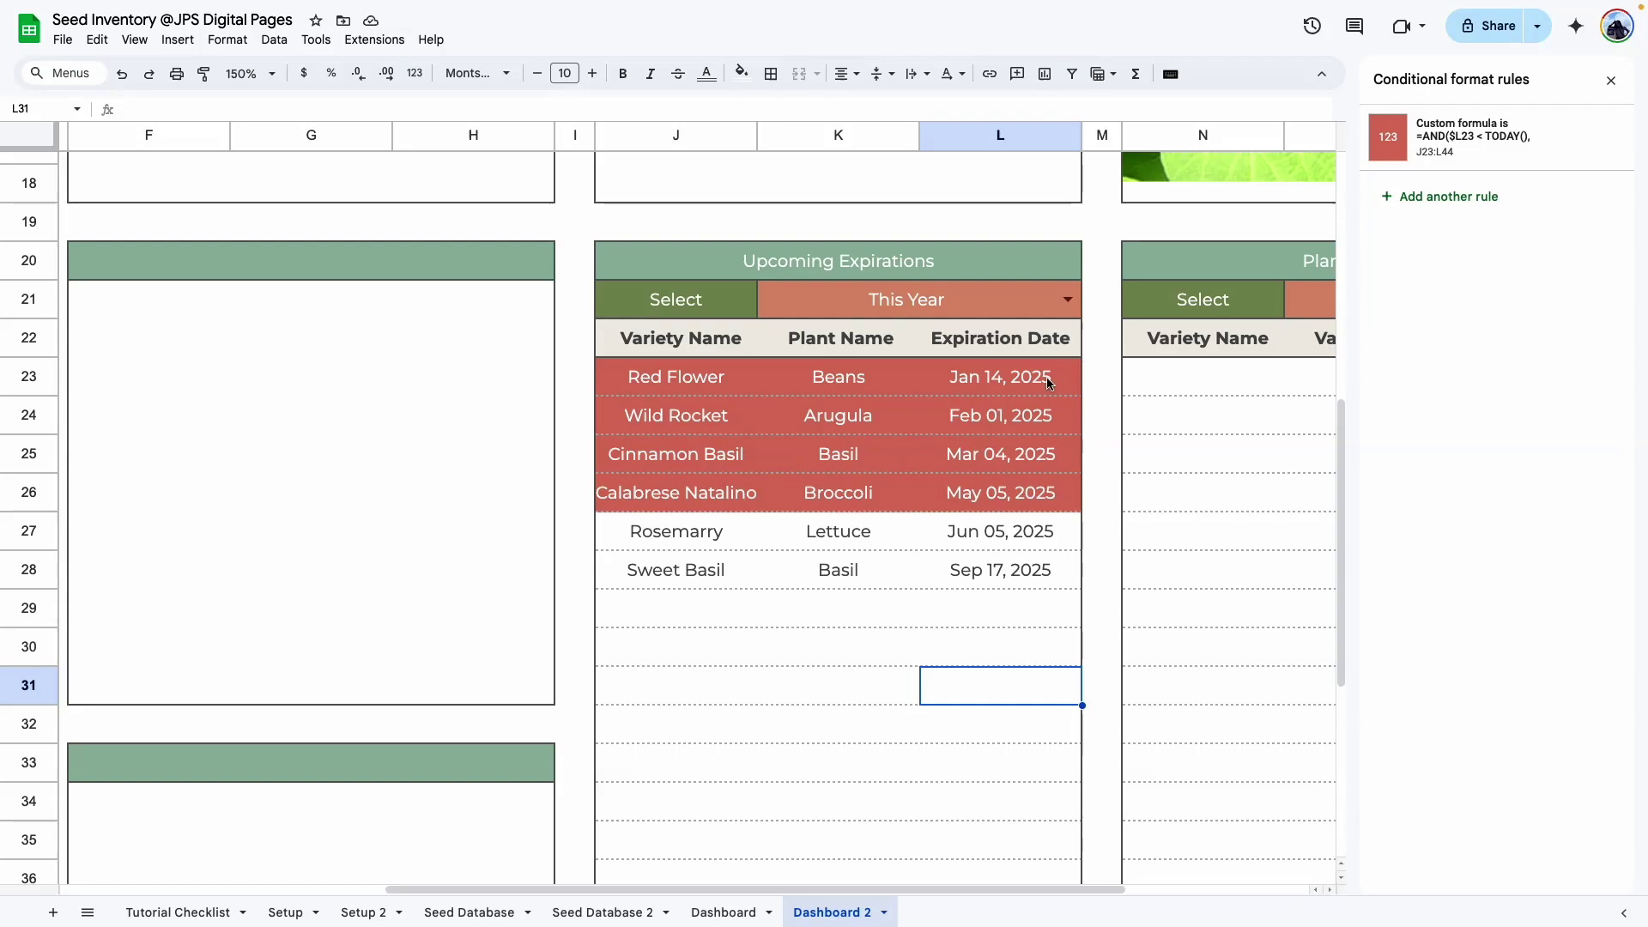
# Test the highlighting rule with the Next Year period in Upcoming Expirations, ending with Next 6 Months selected.
pyautogui.click(1067, 299)
pyautogui.click(847, 378)
pyautogui.click(945, 456)
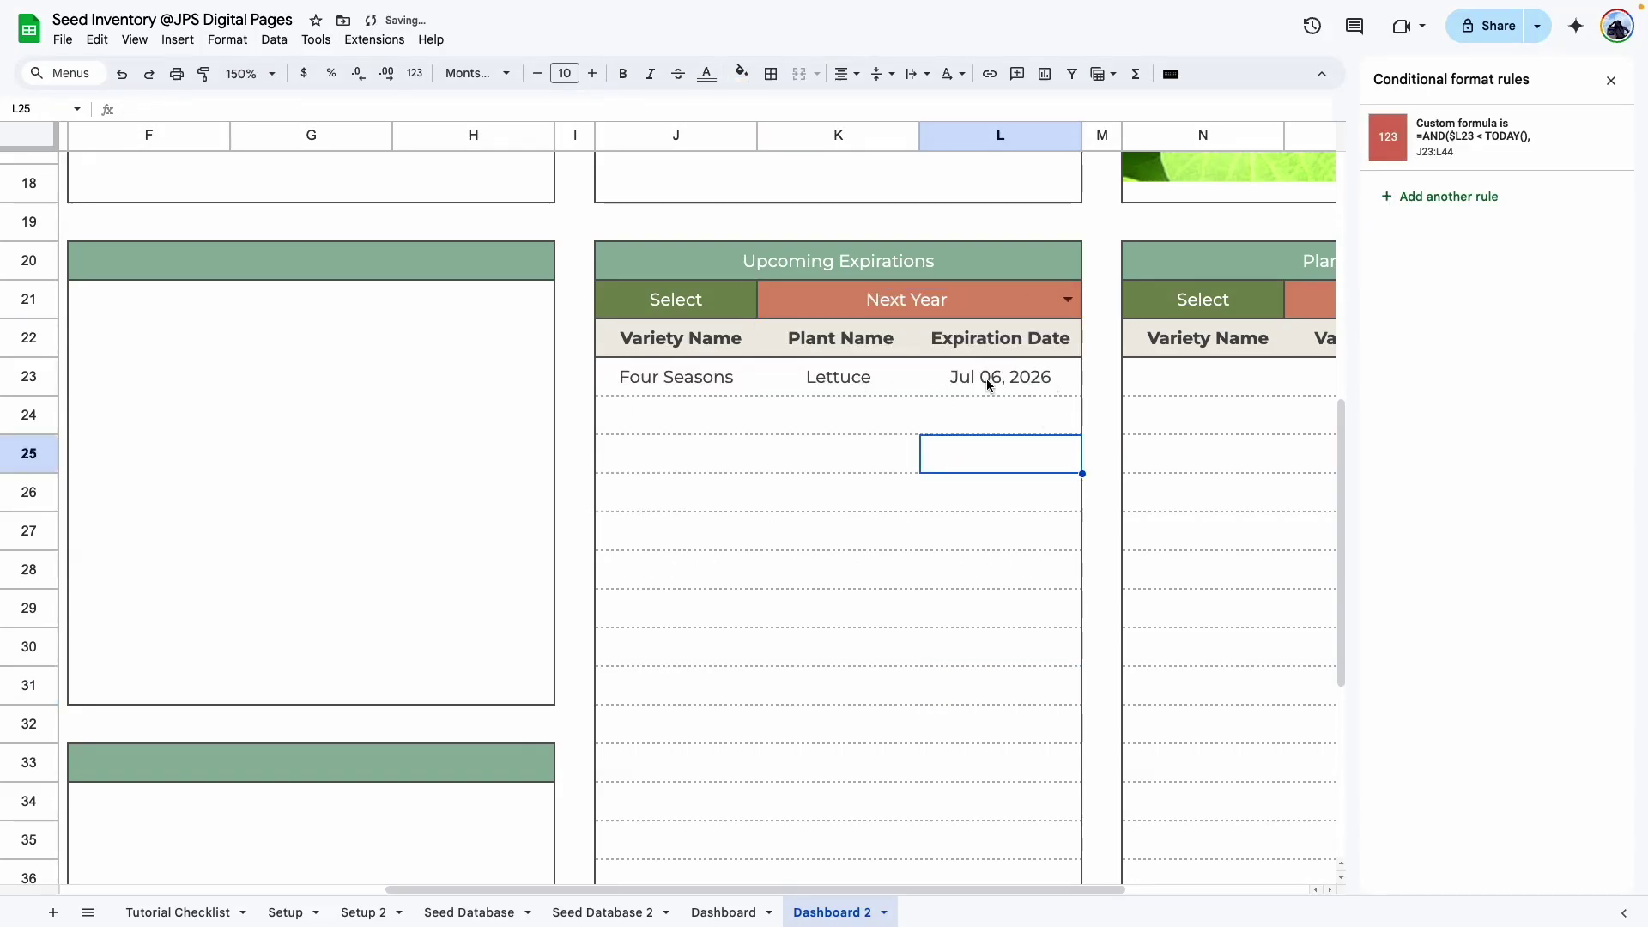
pyautogui.click(1067, 298)
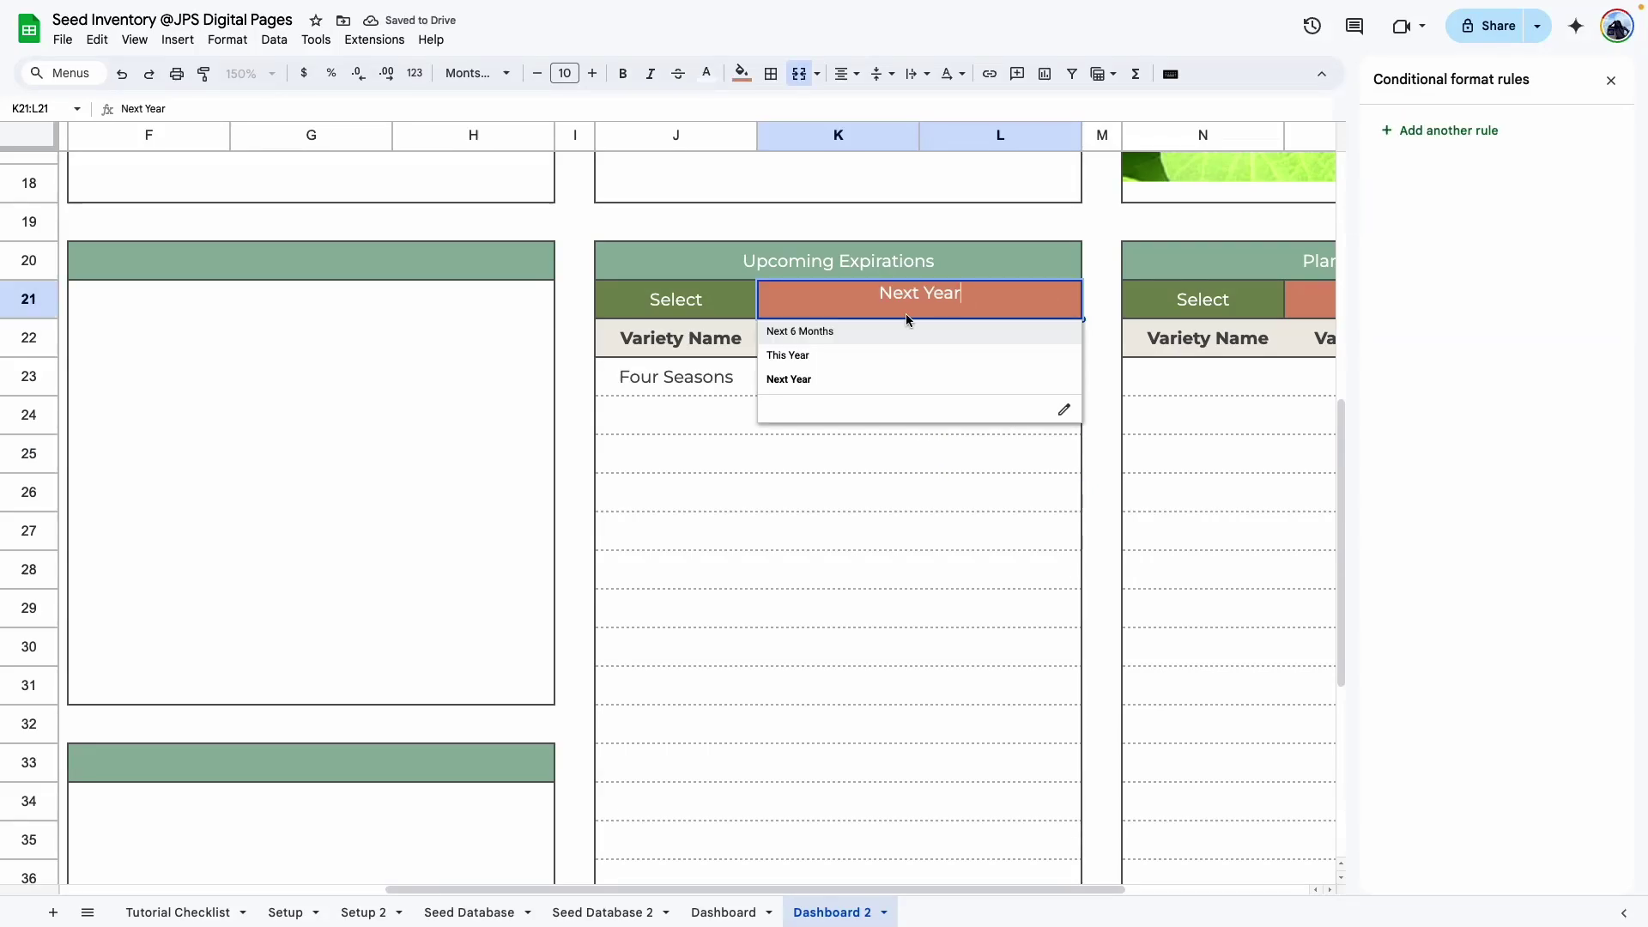
pyautogui.click(824, 332)
pyautogui.click(983, 448)
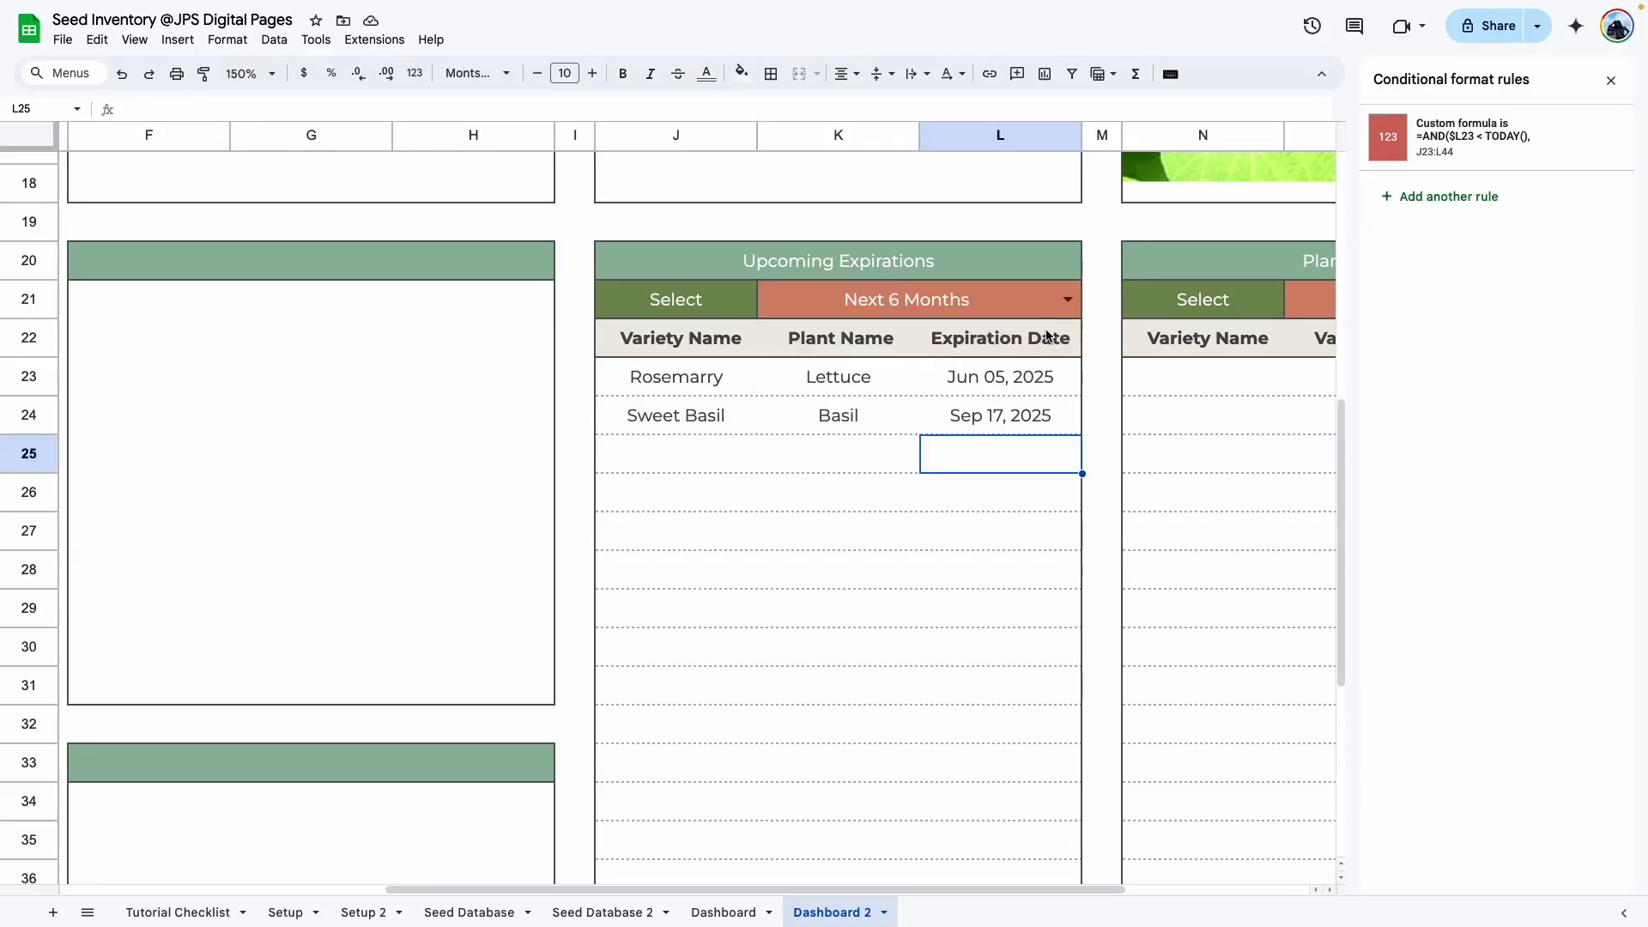
# Look at the Plant Type List formula on Dashboard, set that list's plant to Tomato and review its varieties.
pyautogui.moveTo(886, 892); pyautogui.dragTo(1151, 893)
pyautogui.click(730, 913)
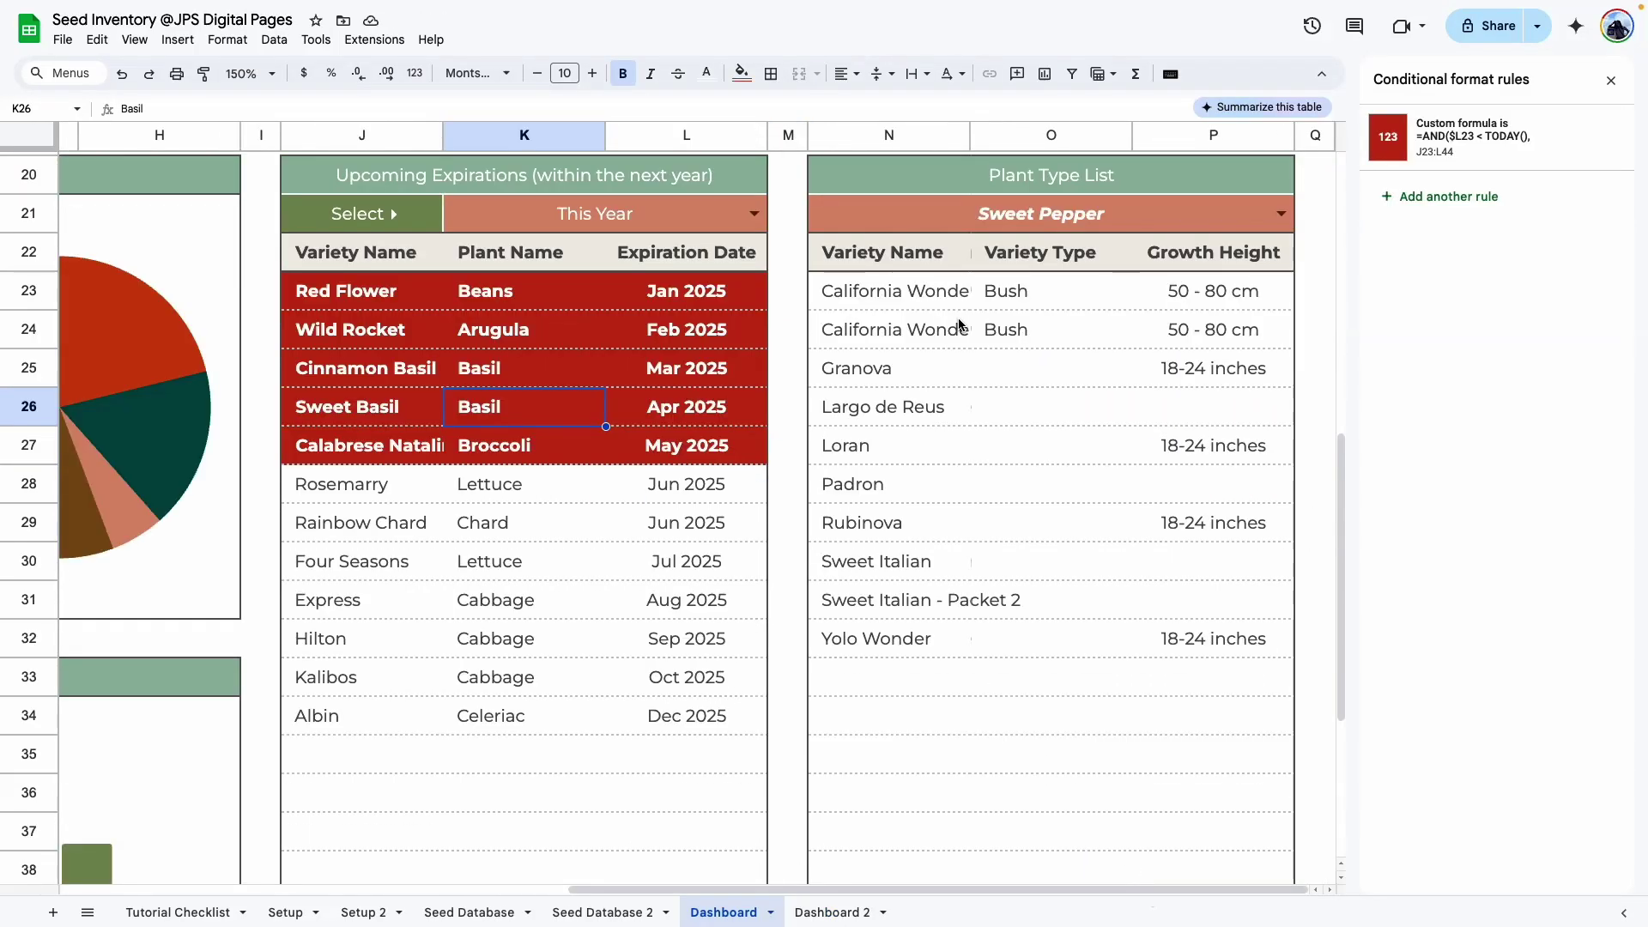
pyautogui.doubleClick(883, 290)
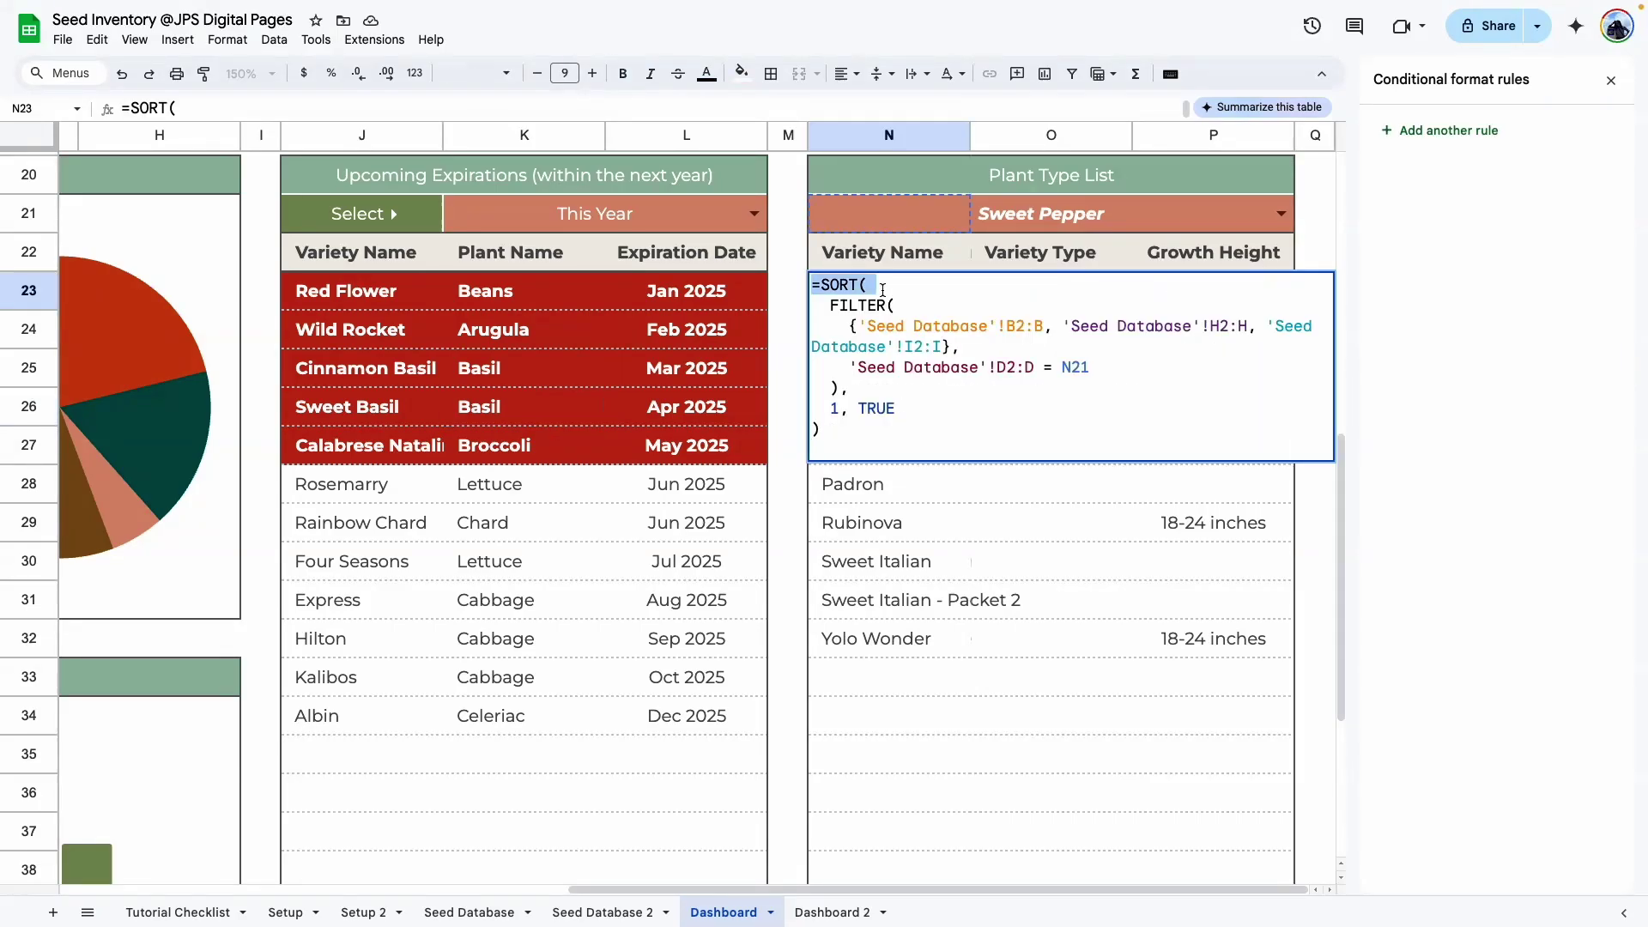
pyautogui.click(985, 668)
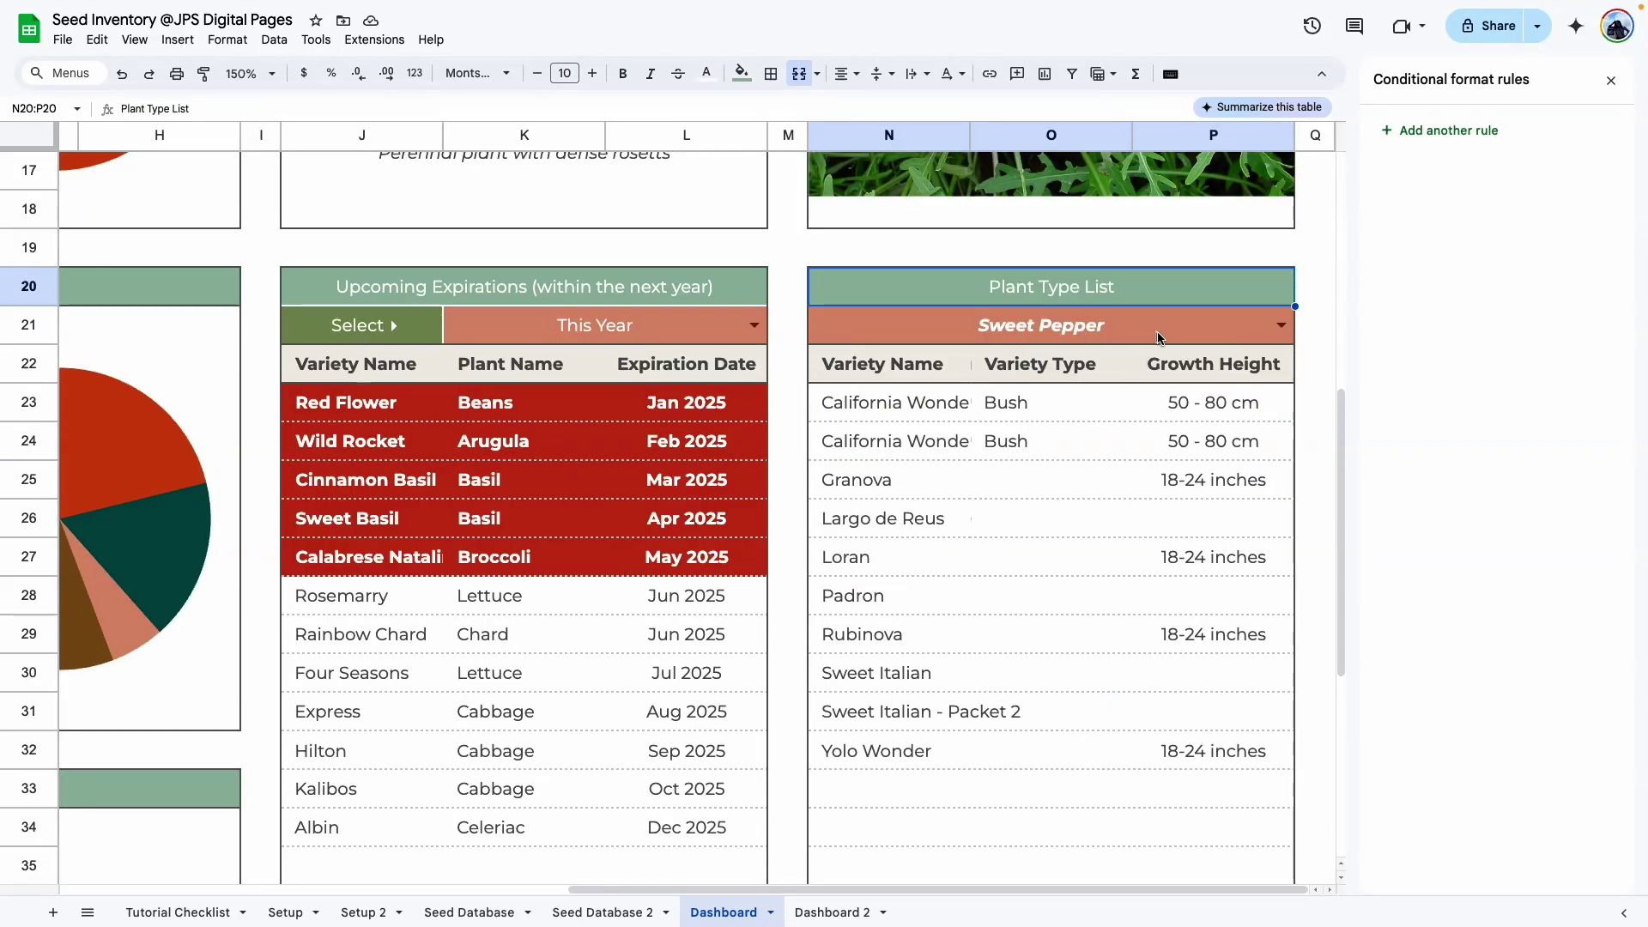
pyautogui.click(1073, 323)
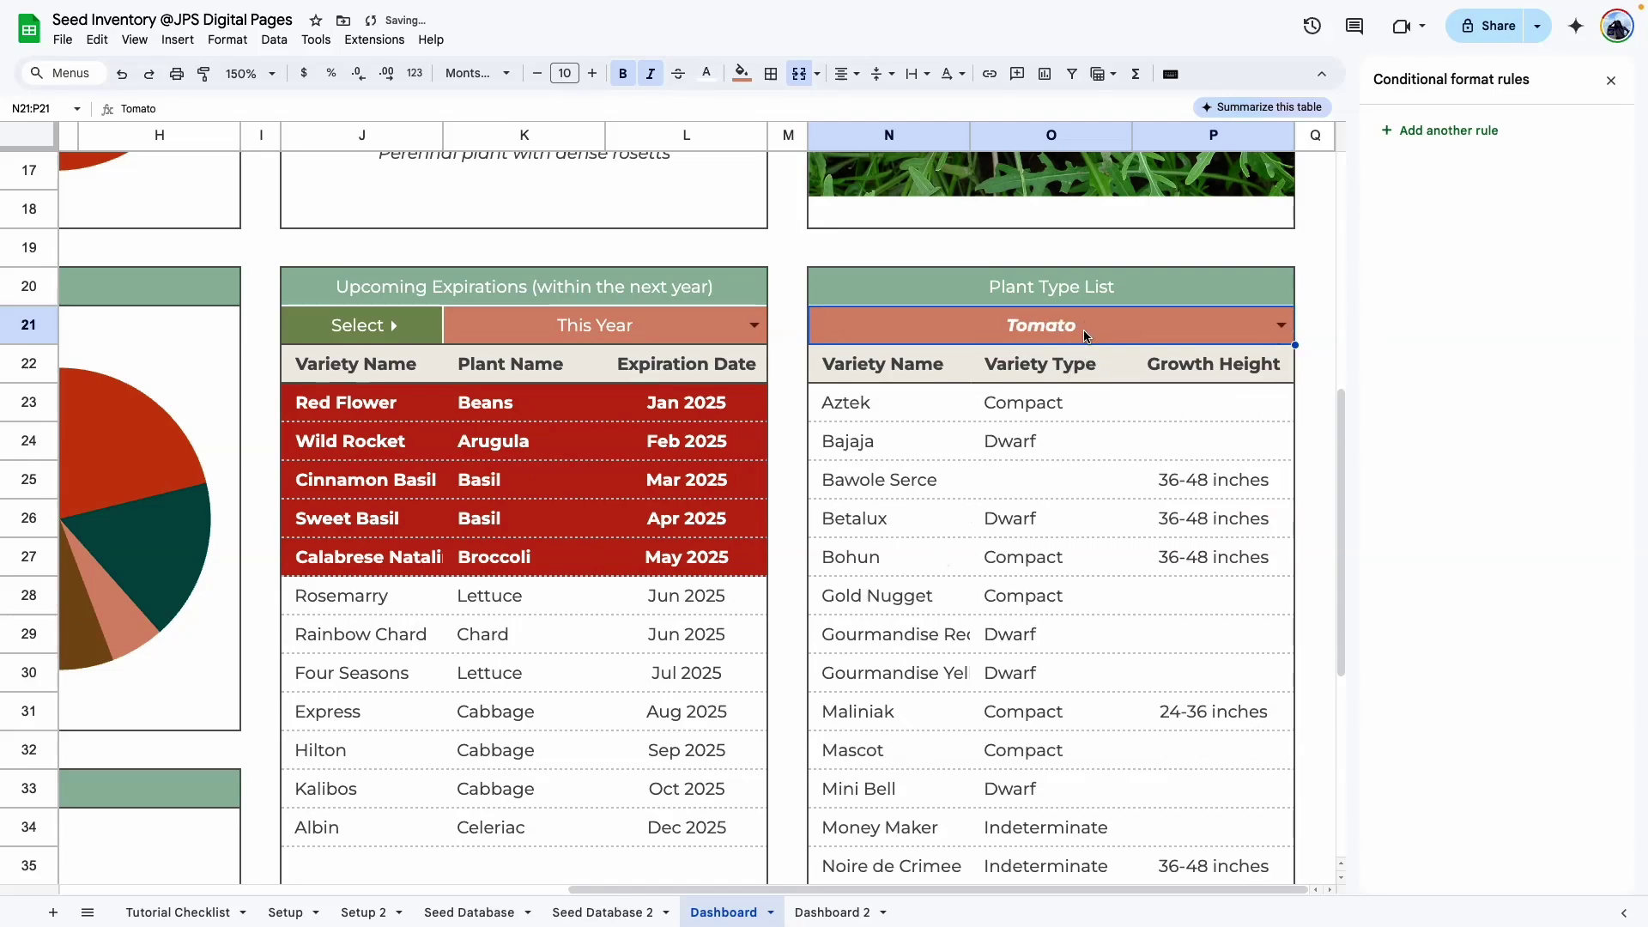
pyautogui.scroll(-3, 932, 266)
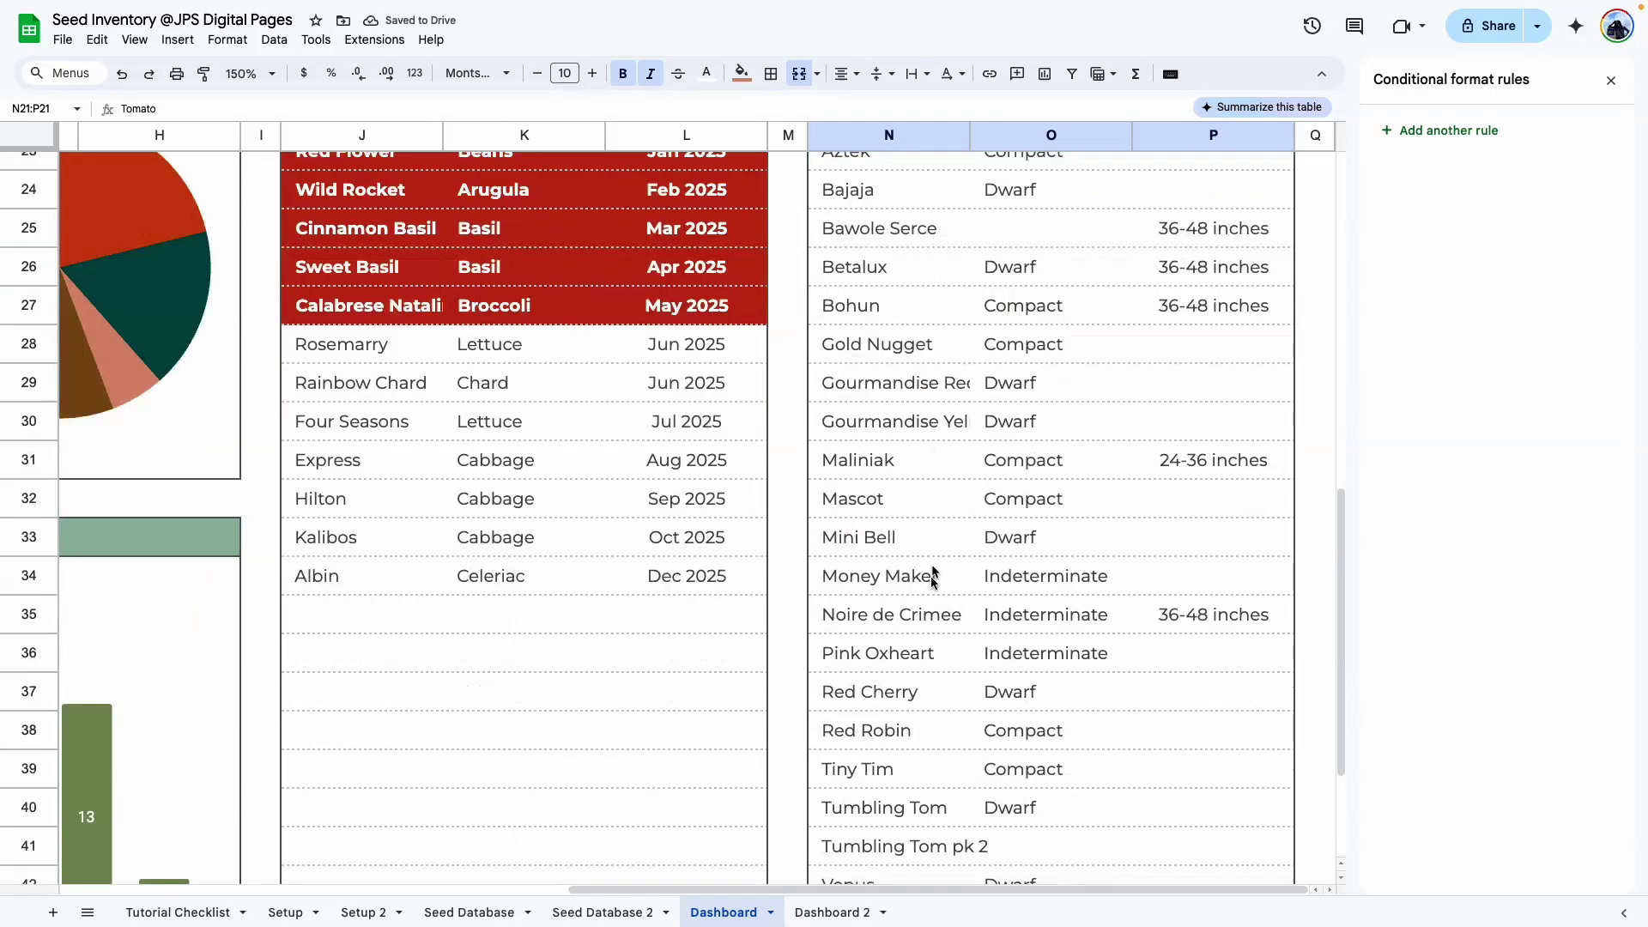
pyautogui.scroll(-2, 931, 601)
pyautogui.scroll(9, 1115, 563)
pyautogui.scroll(-3, 1114, 558)
# Copy the complete SORT/FILTER formula from cell N23 of the Plant Type List on Dashboard.
pyautogui.click(1129, 596)
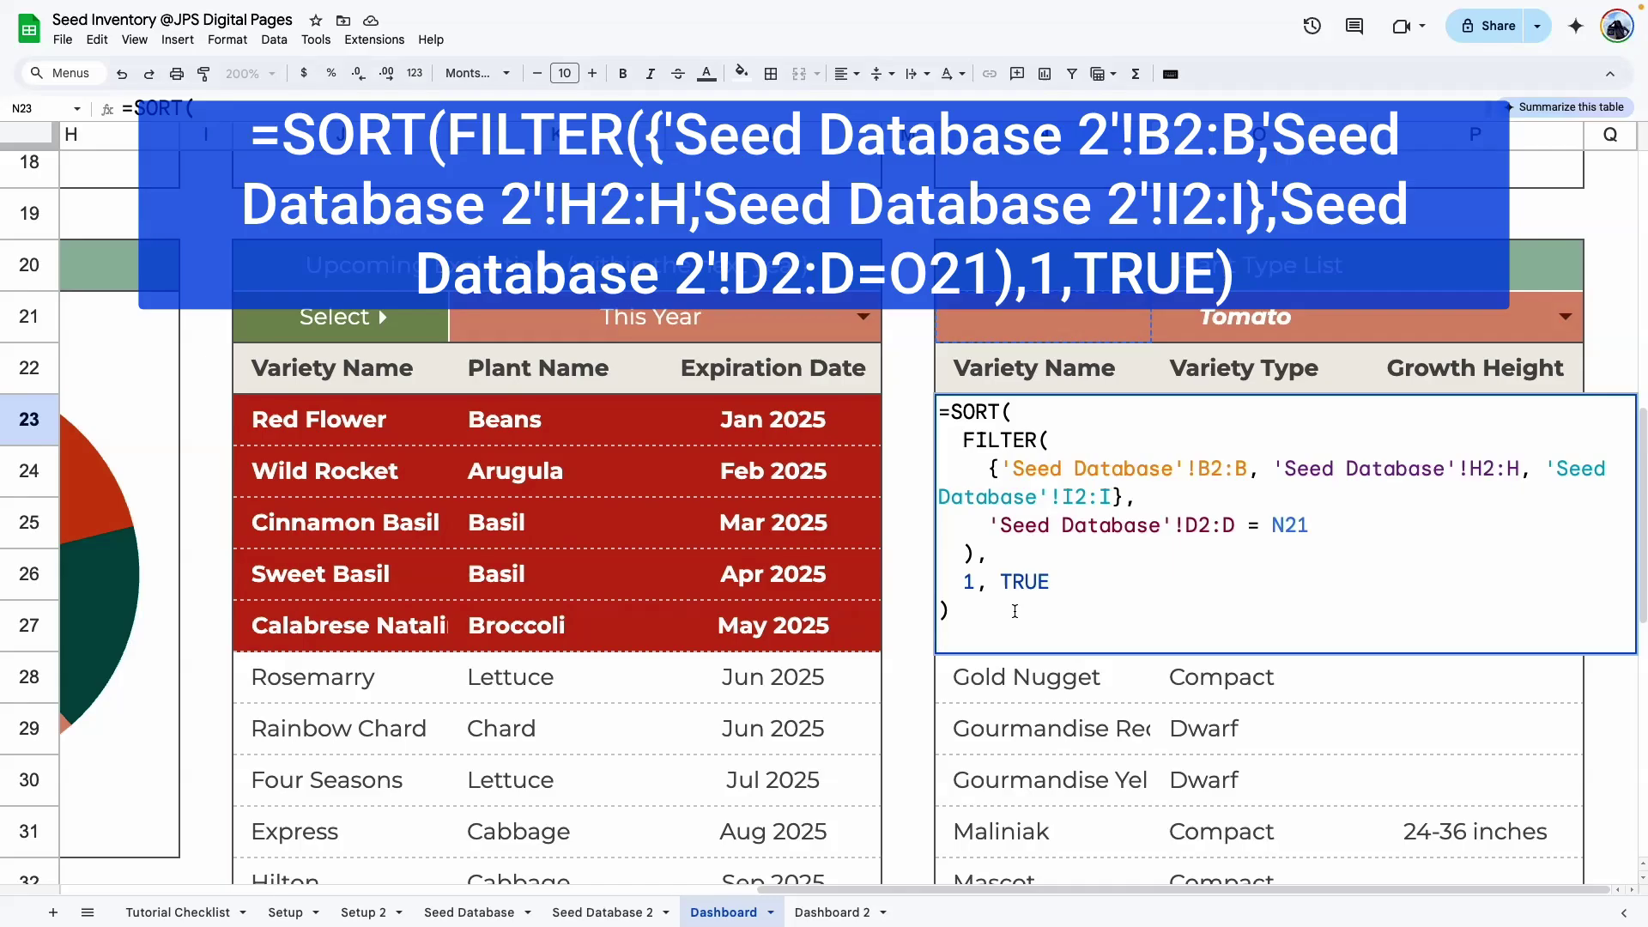
pyautogui.click(1043, 780)
pyautogui.scroll(-5, 1026, 421)
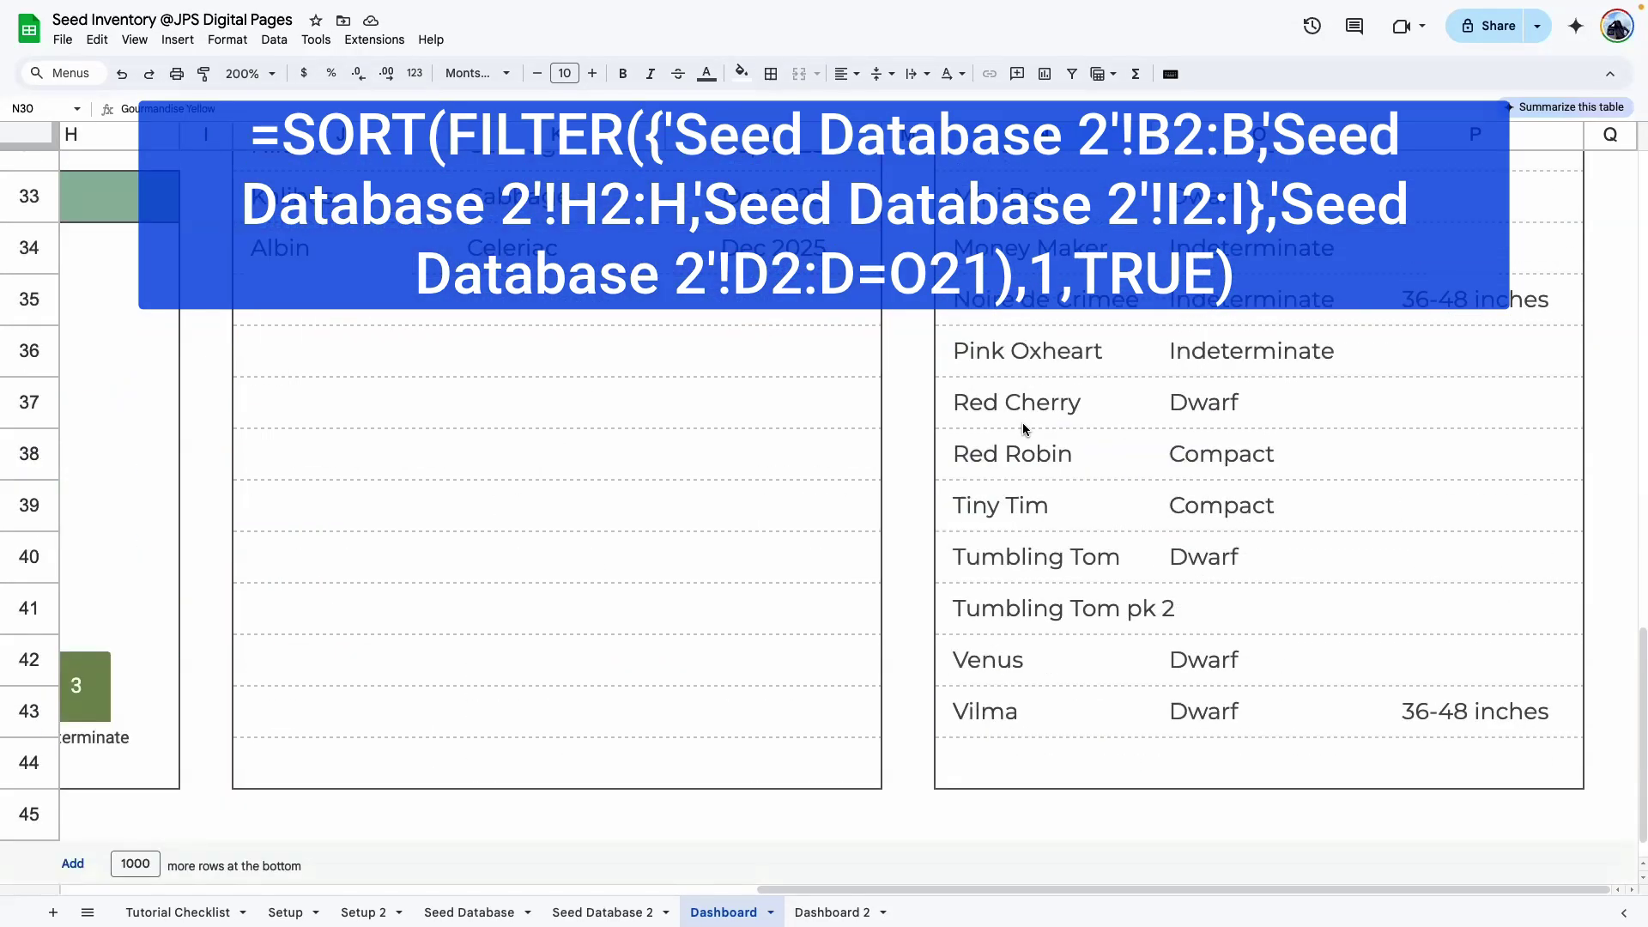
pyautogui.scroll(4, 1039, 506)
pyautogui.click(1043, 288)
pyautogui.scroll(-4, 1049, 780)
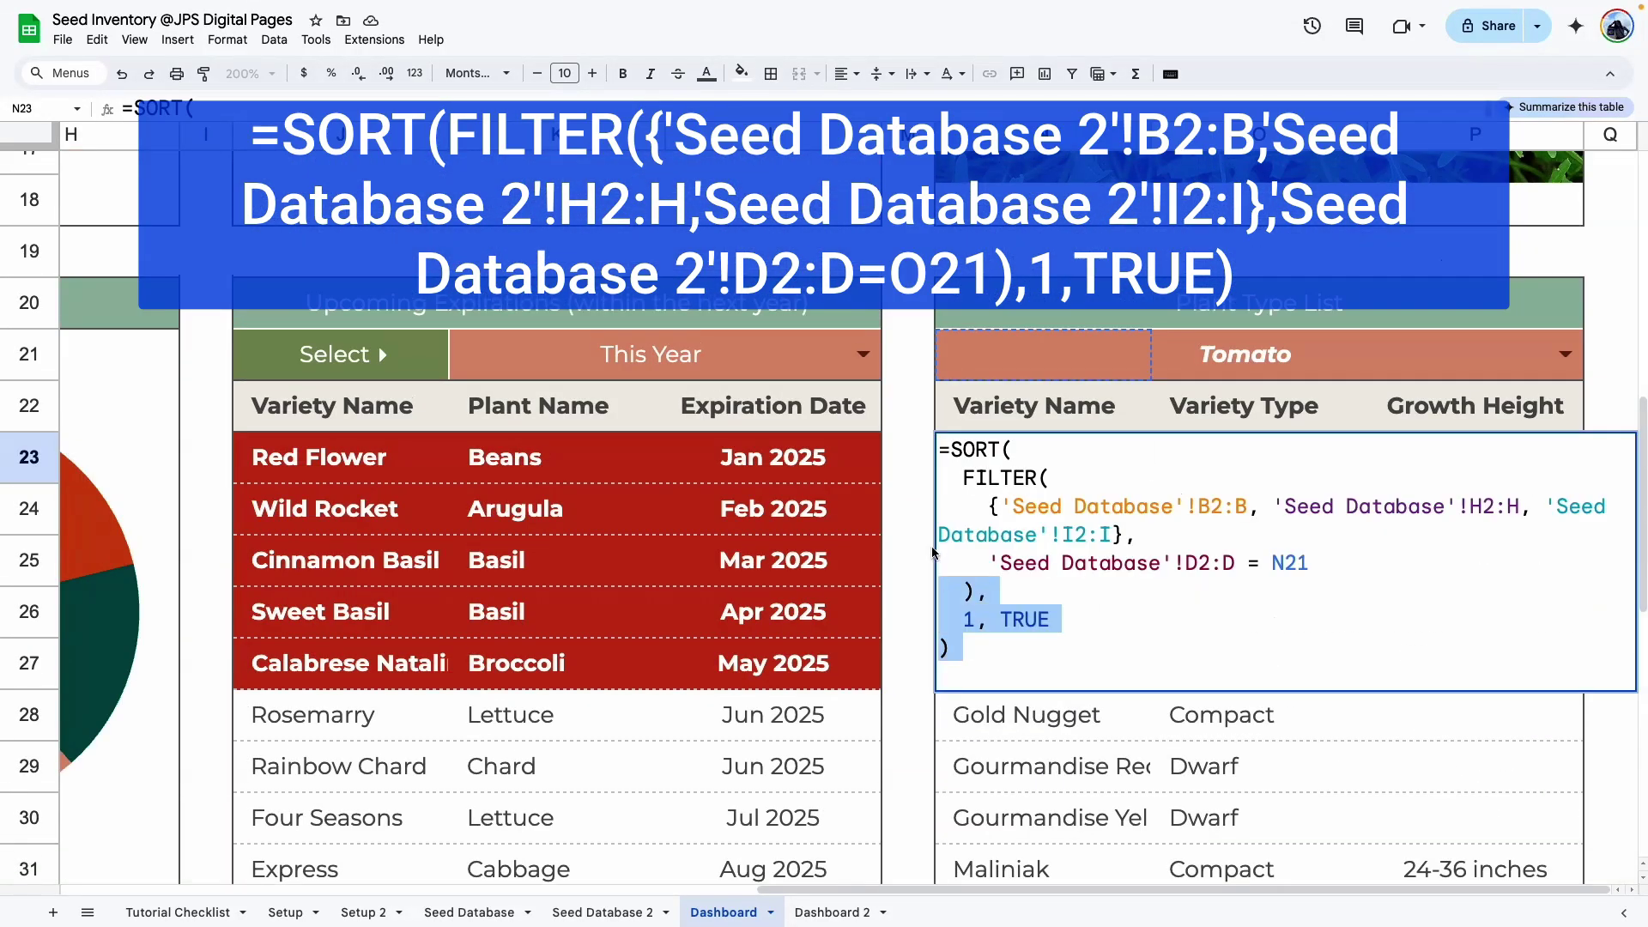
pyautogui.moveTo(934, 552); pyautogui.dragTo(908, 432)
pyautogui.press('super+c')
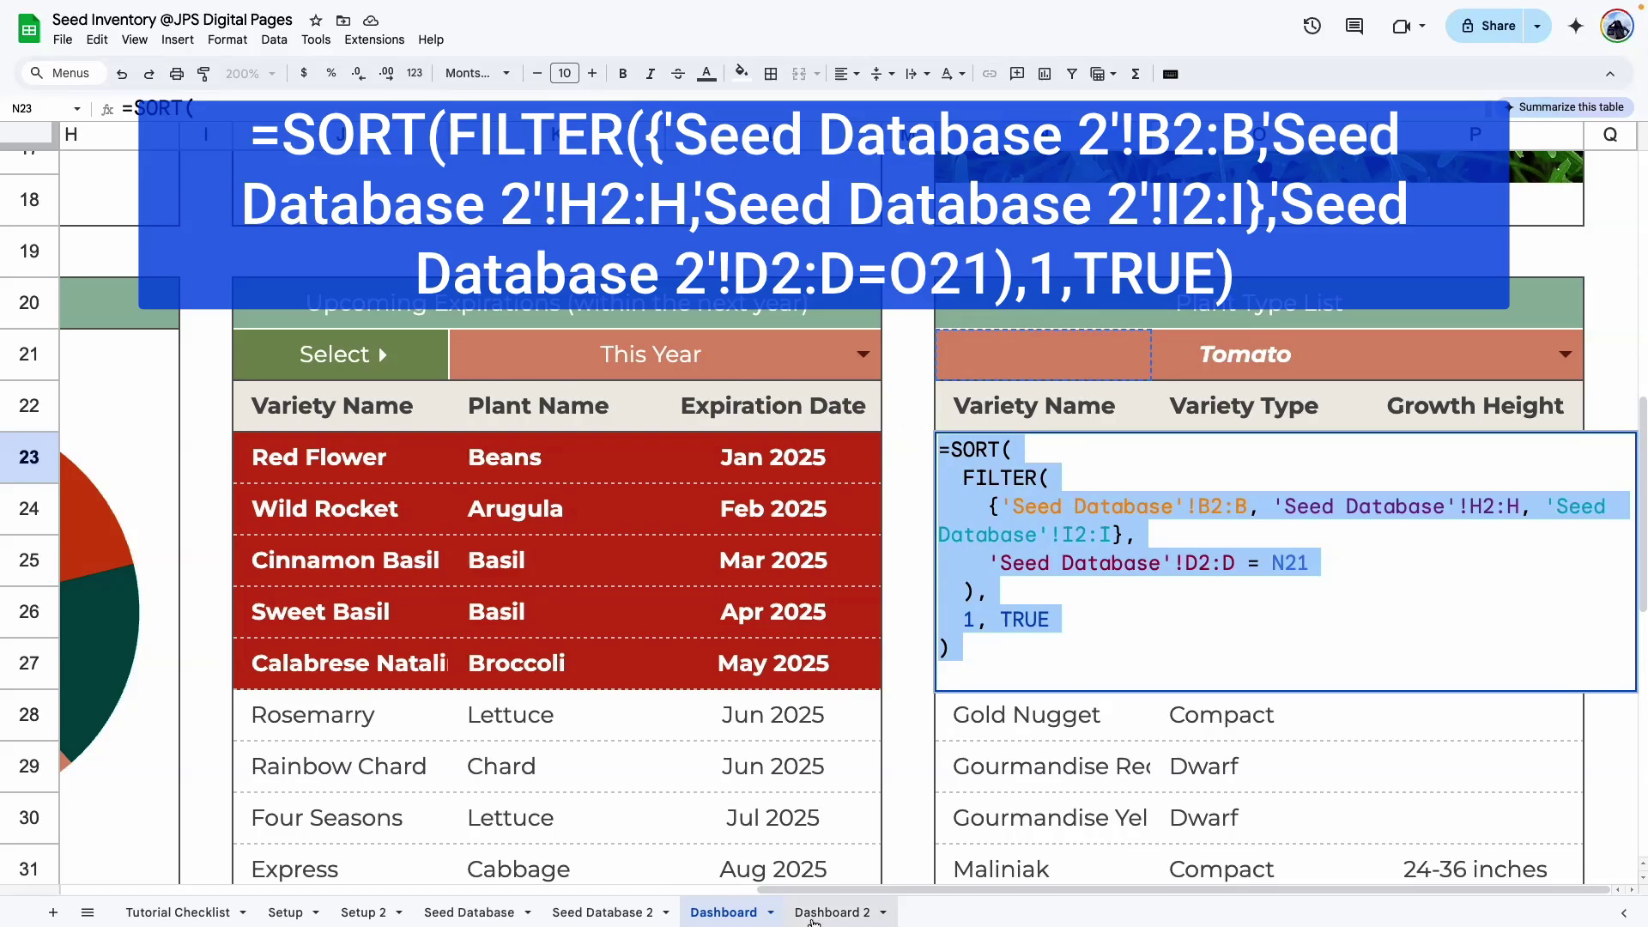
# Paste the copied SORT/FILTER formula into cell N23 under Variety Name in Dashboard 2's Plant Type List.
pyautogui.click(833, 912)
pyautogui.moveTo(941, 891); pyautogui.dragTo(1301, 890)
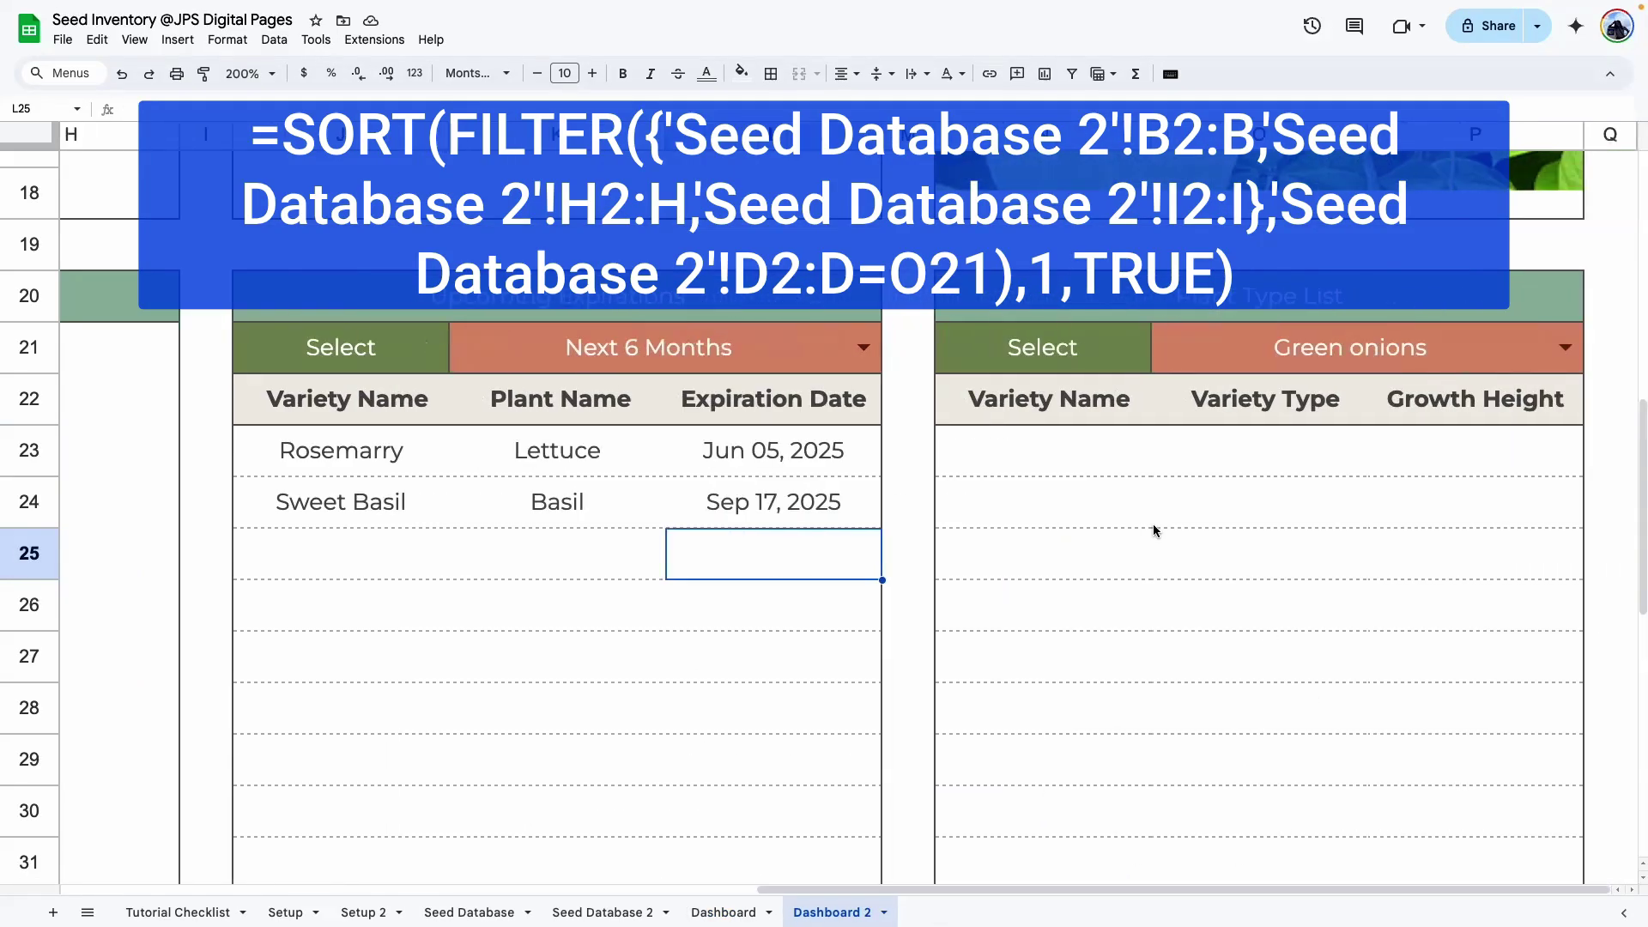
pyautogui.doubleClick(1039, 452)
pyautogui.press('super+v')
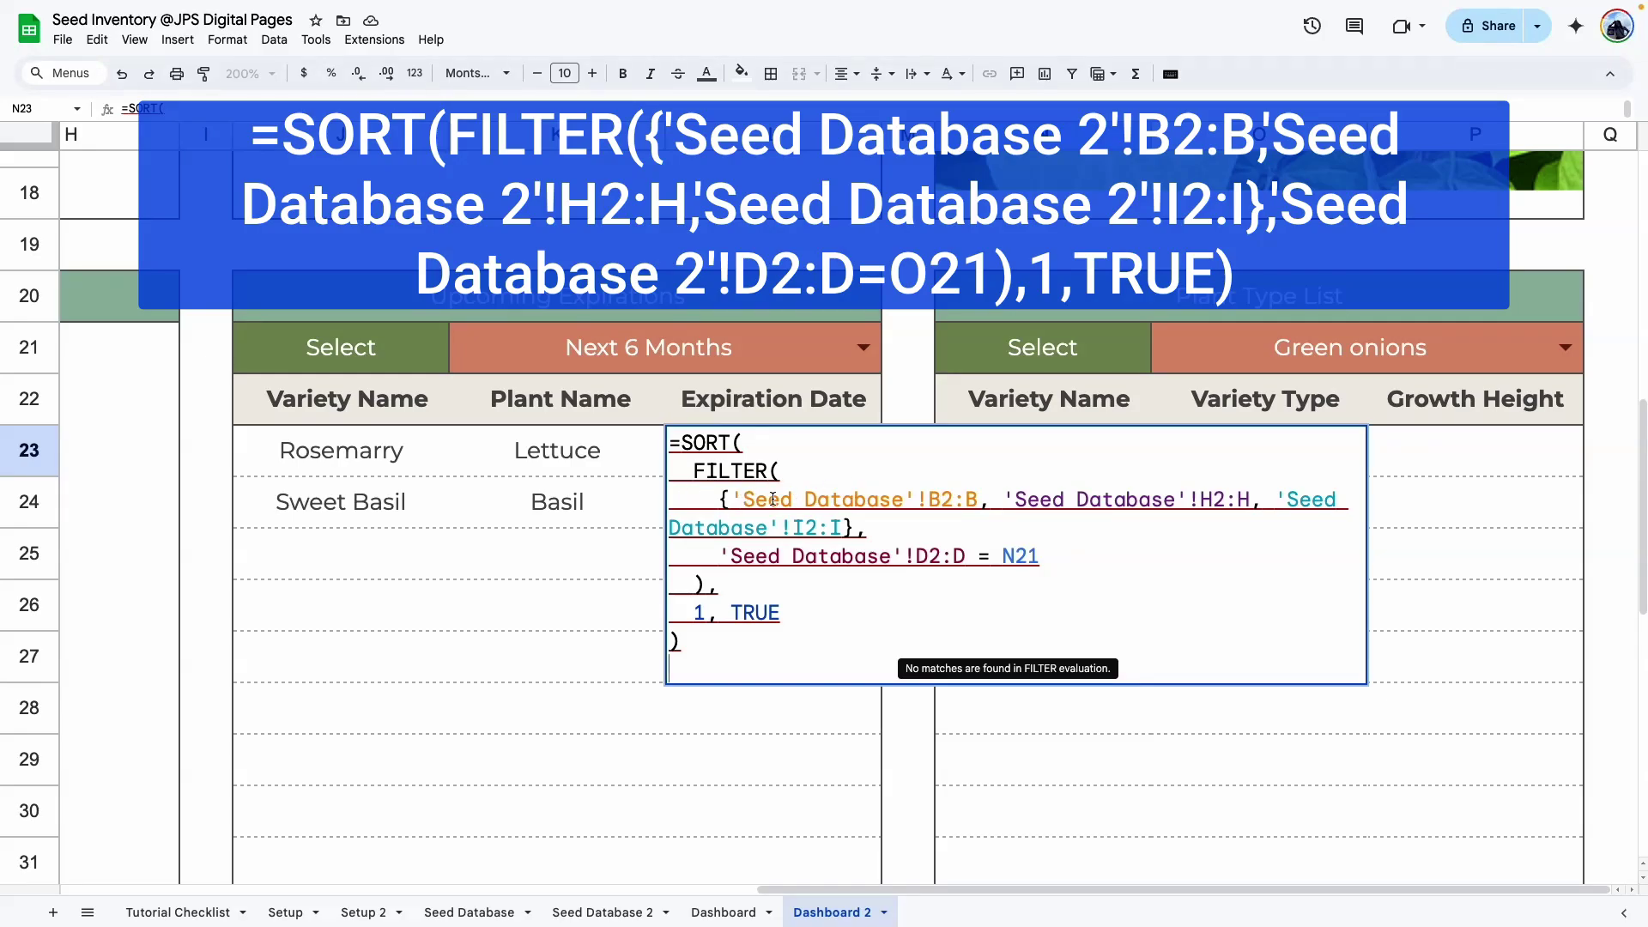
# Point the B2:B, D2:D and H2:H references in the N23 formula to 'Seed Database 2'.
pyautogui.click(905, 499)
pyautogui.write('2')
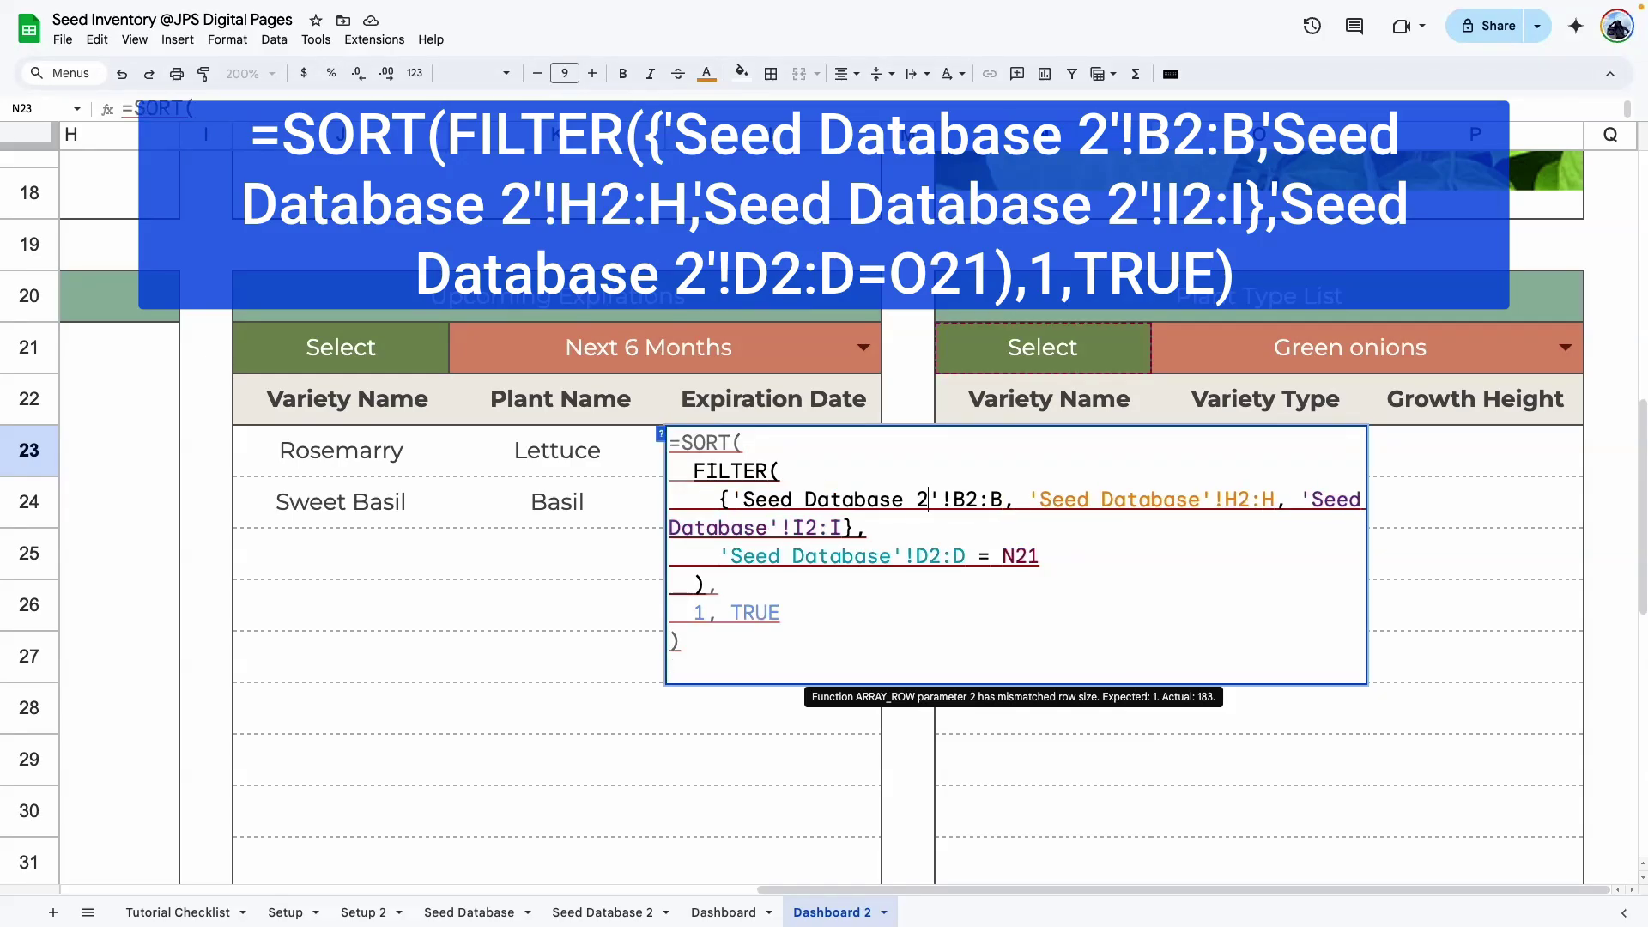
pyautogui.click(893, 557)
pyautogui.write('2')
pyautogui.click(1200, 500)
pyautogui.write('2')
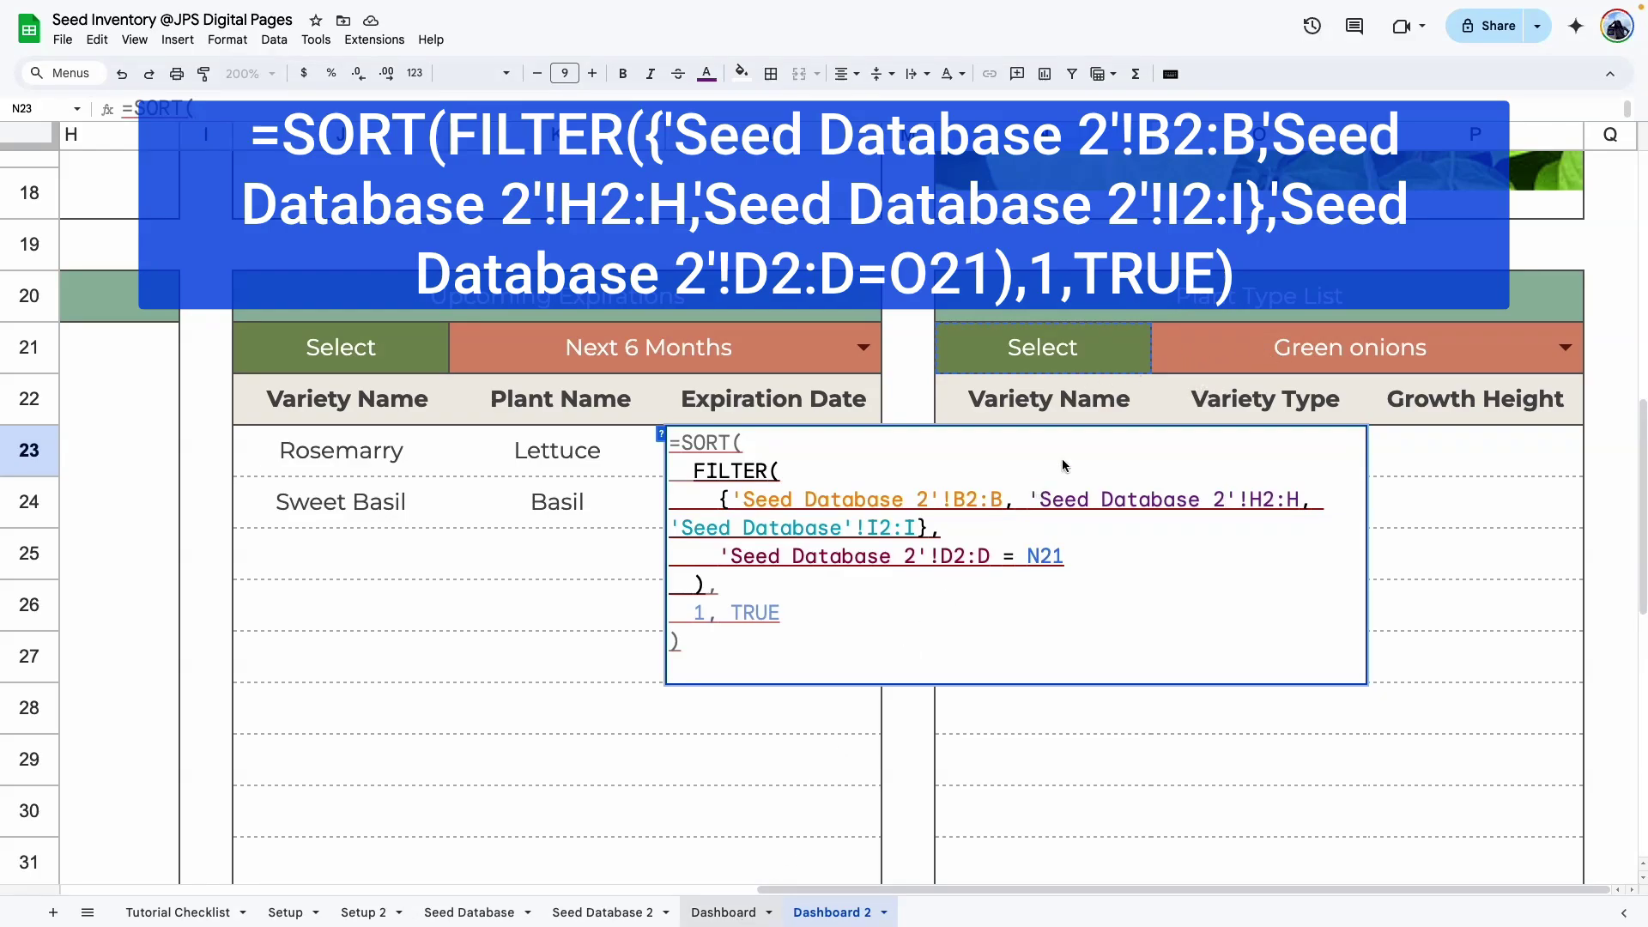
# Compare the plant selector cell with Dashboard's, and change the N23 formula's criterion to O21 and its I2:I reference to 'Seed Database 2'.
pyautogui.click(730, 914)
pyautogui.click(1098, 367)
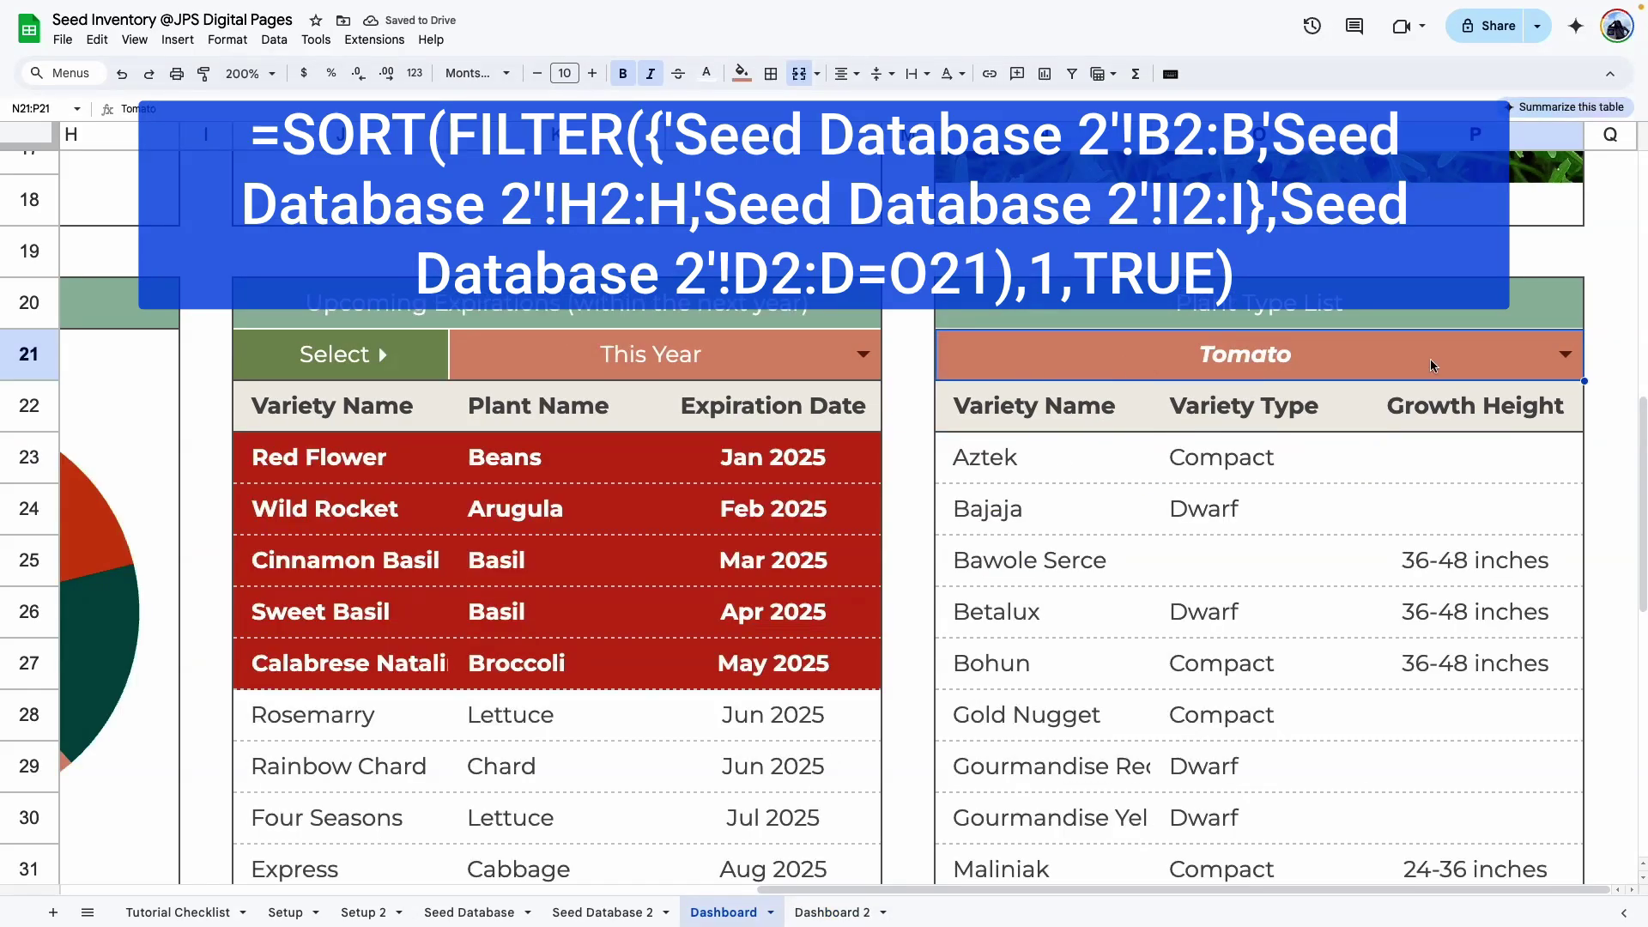
pyautogui.click(837, 912)
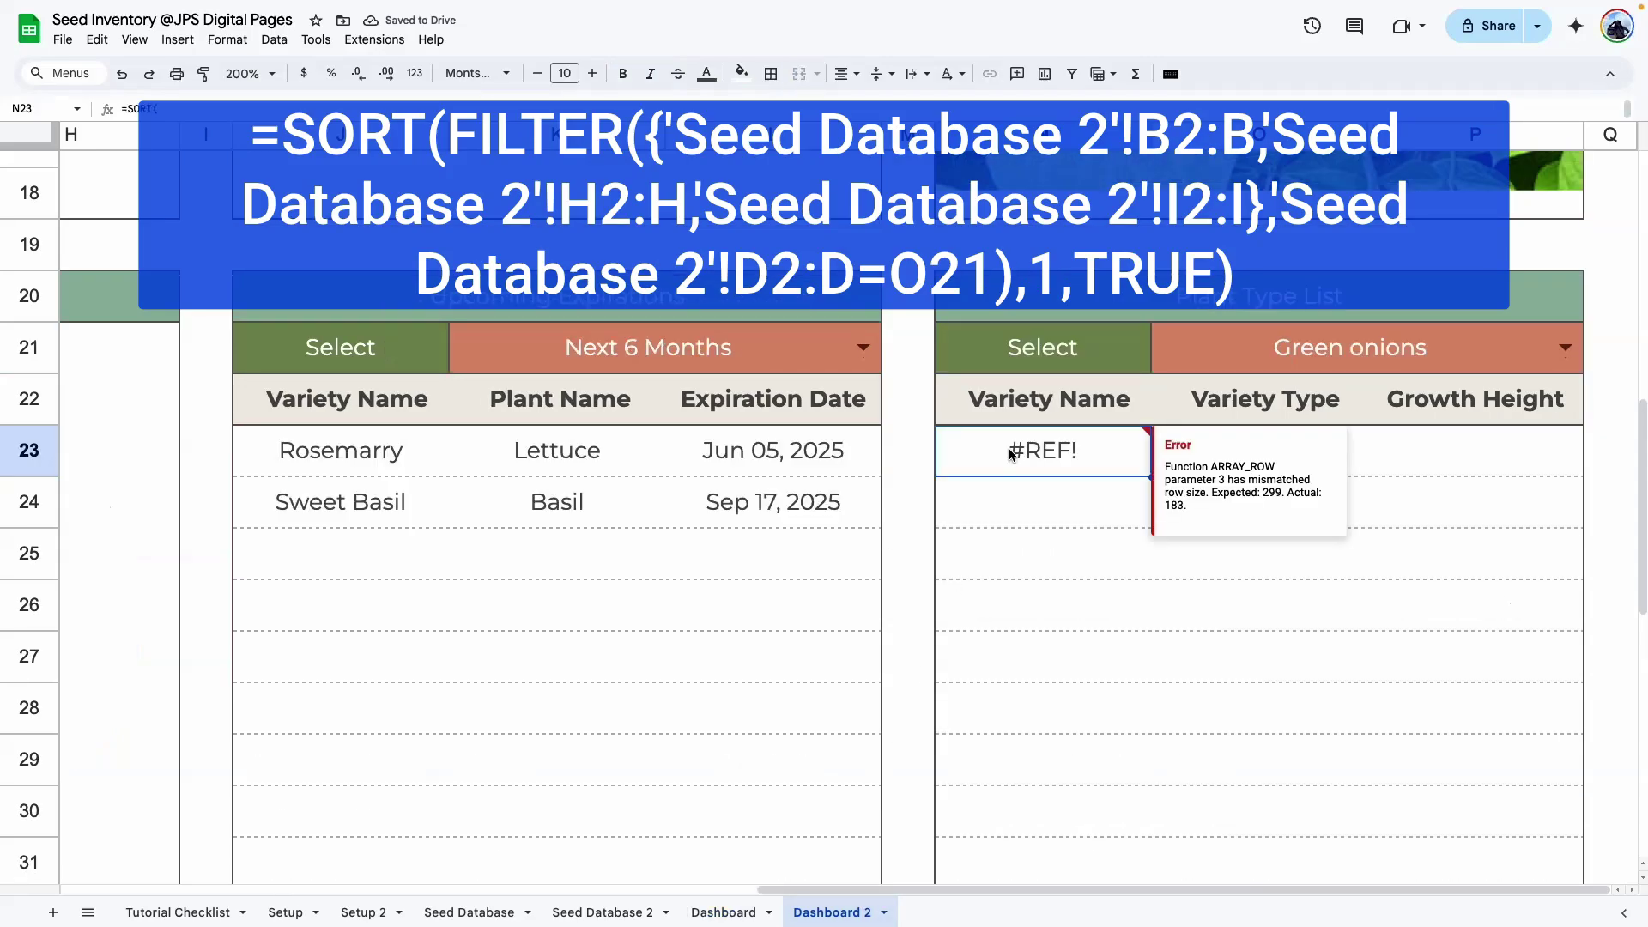
pyautogui.doubleClick(1011, 450)
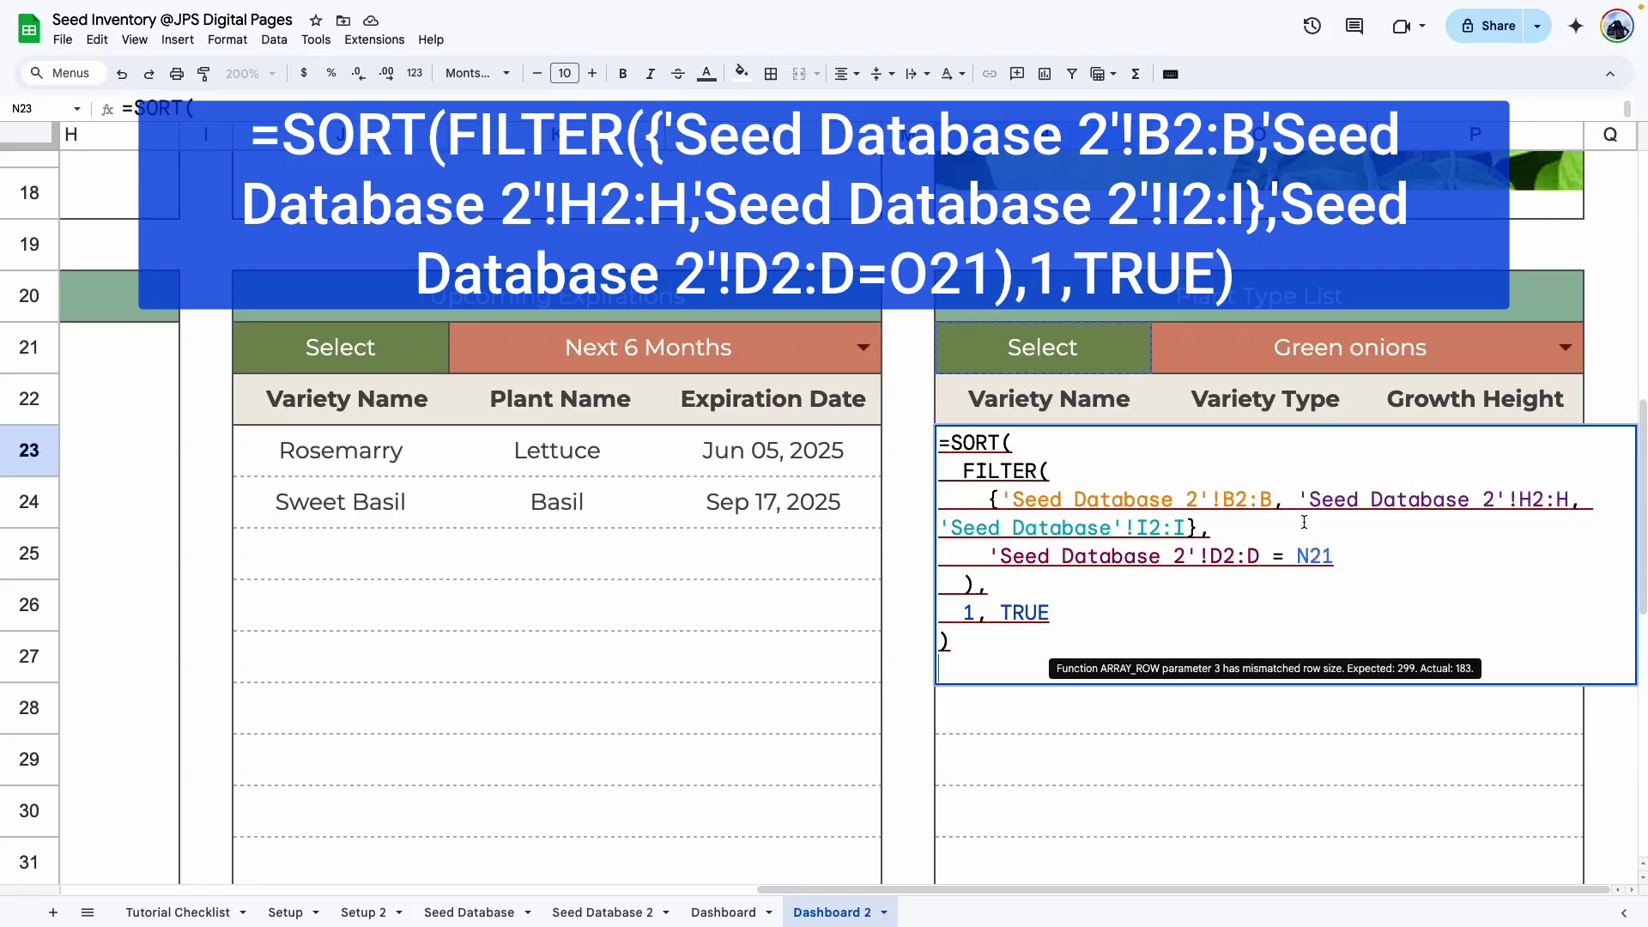
pyautogui.write('o')
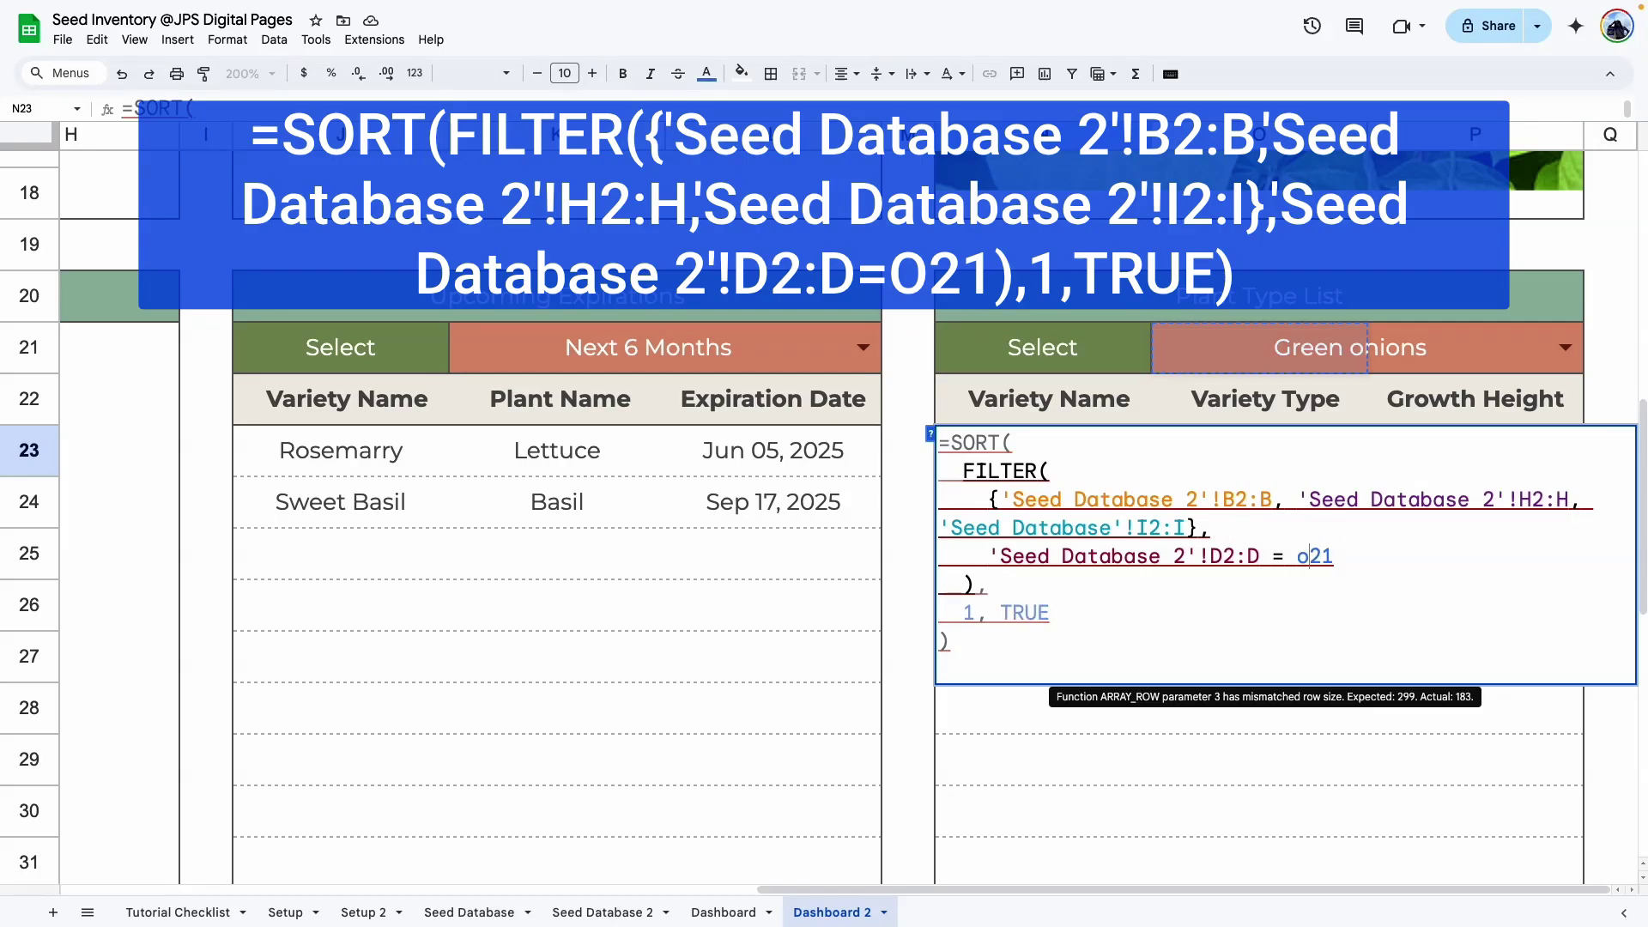
pyautogui.click(1115, 528)
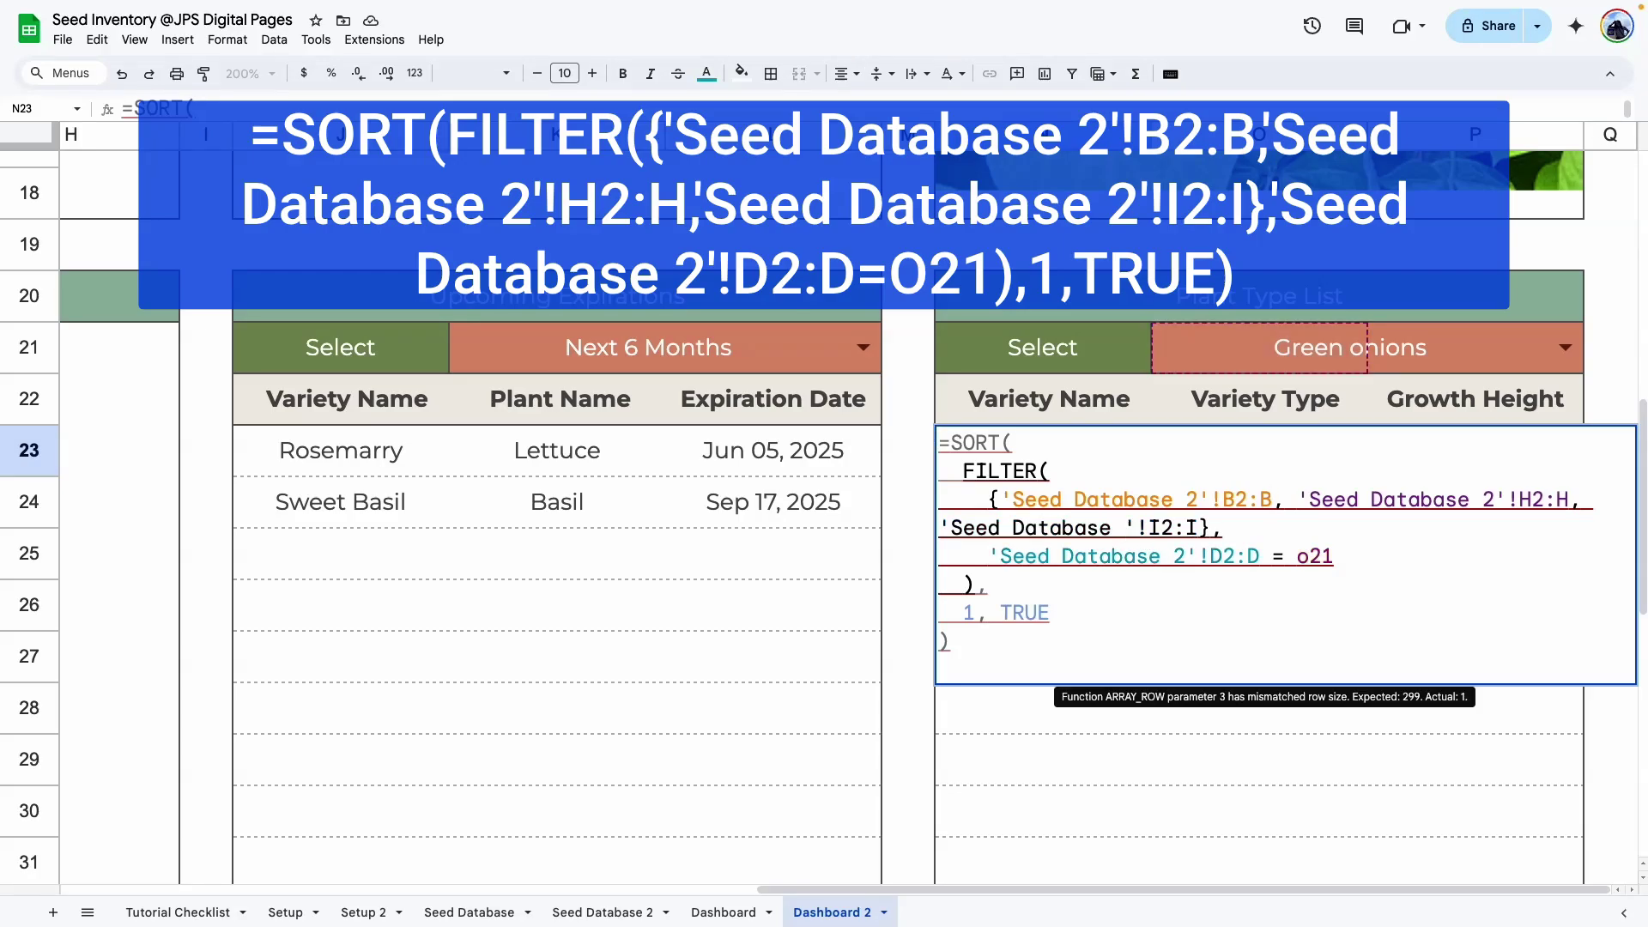
pyautogui.write('2')
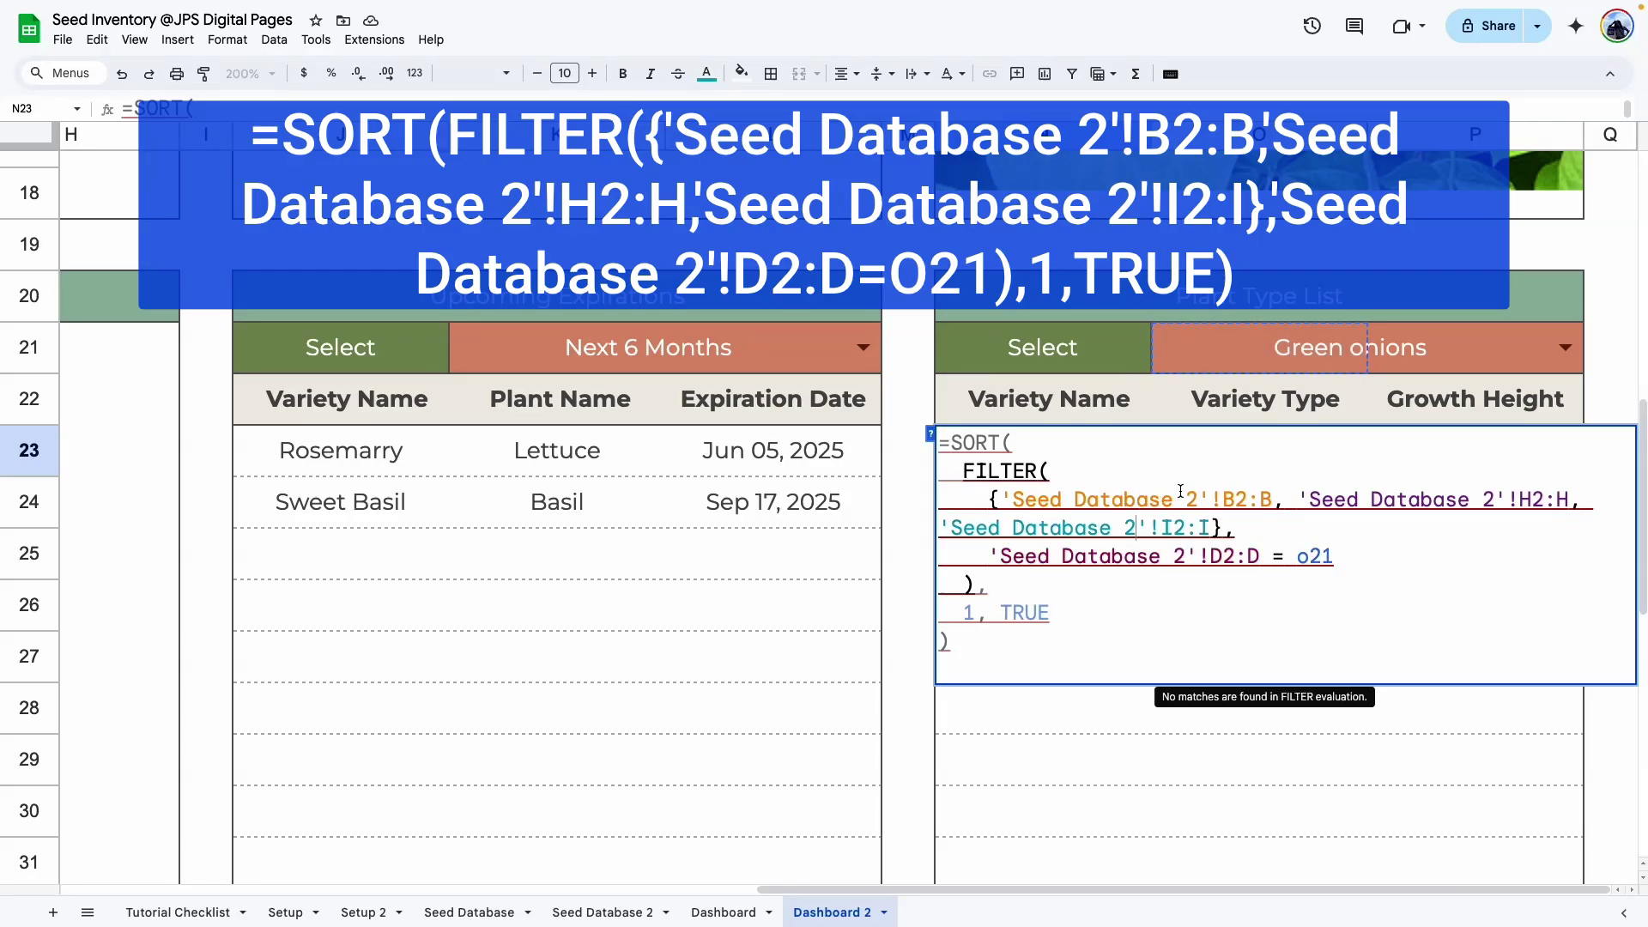
pyautogui.moveTo(1310, 556); pyautogui.dragTo(1297, 555)
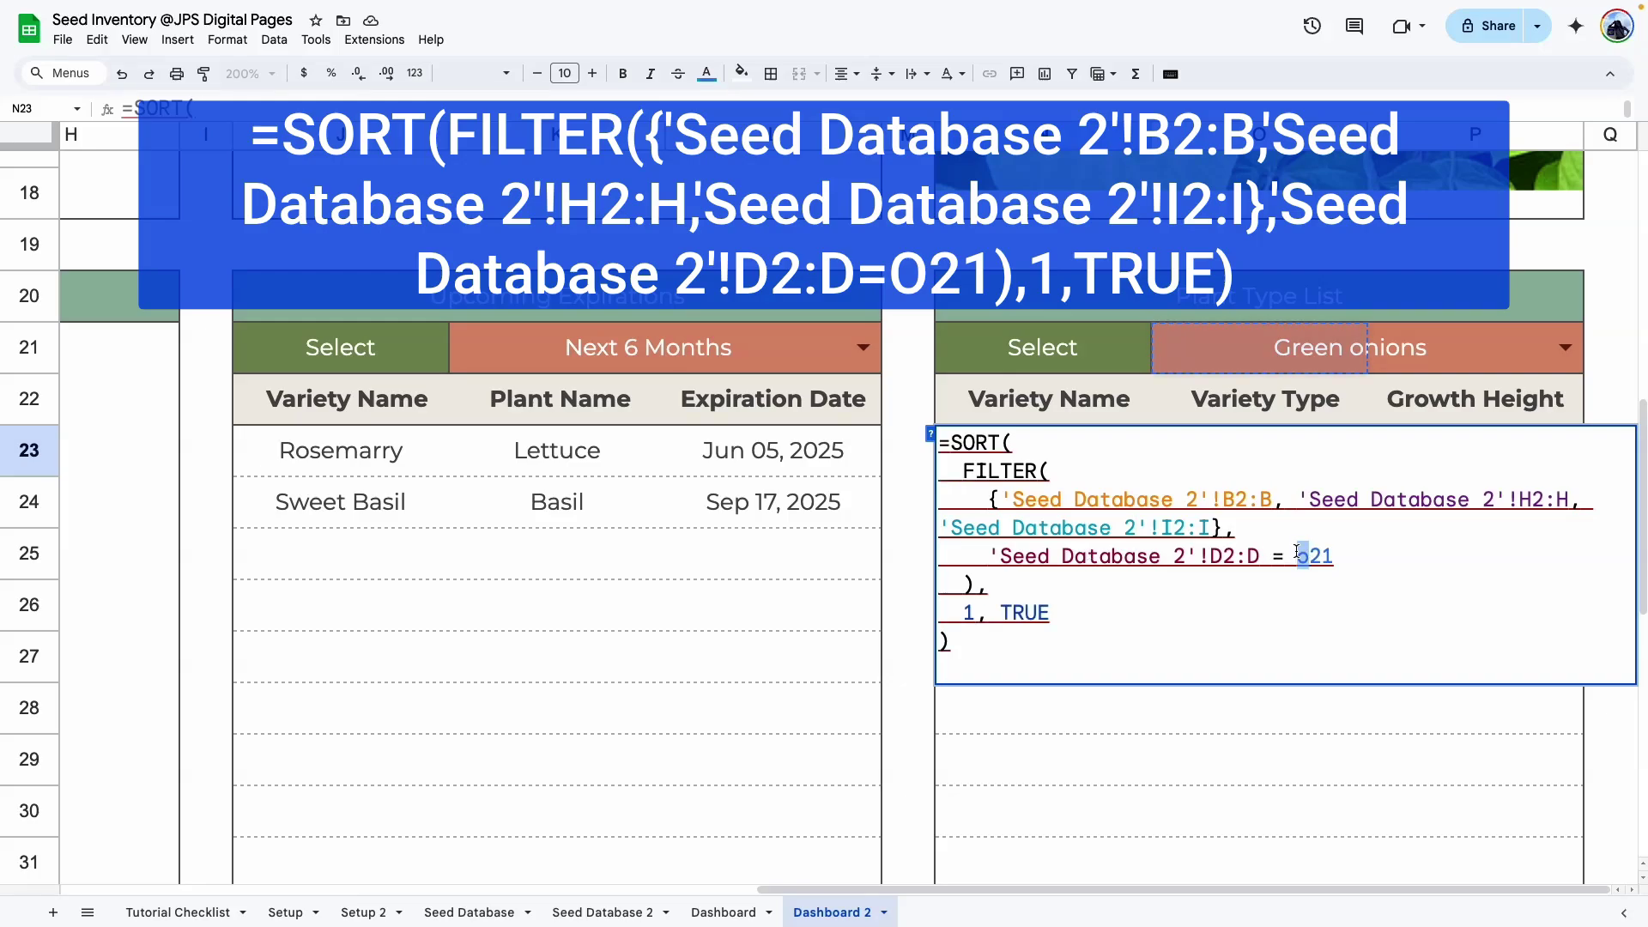
pyautogui.write('O')
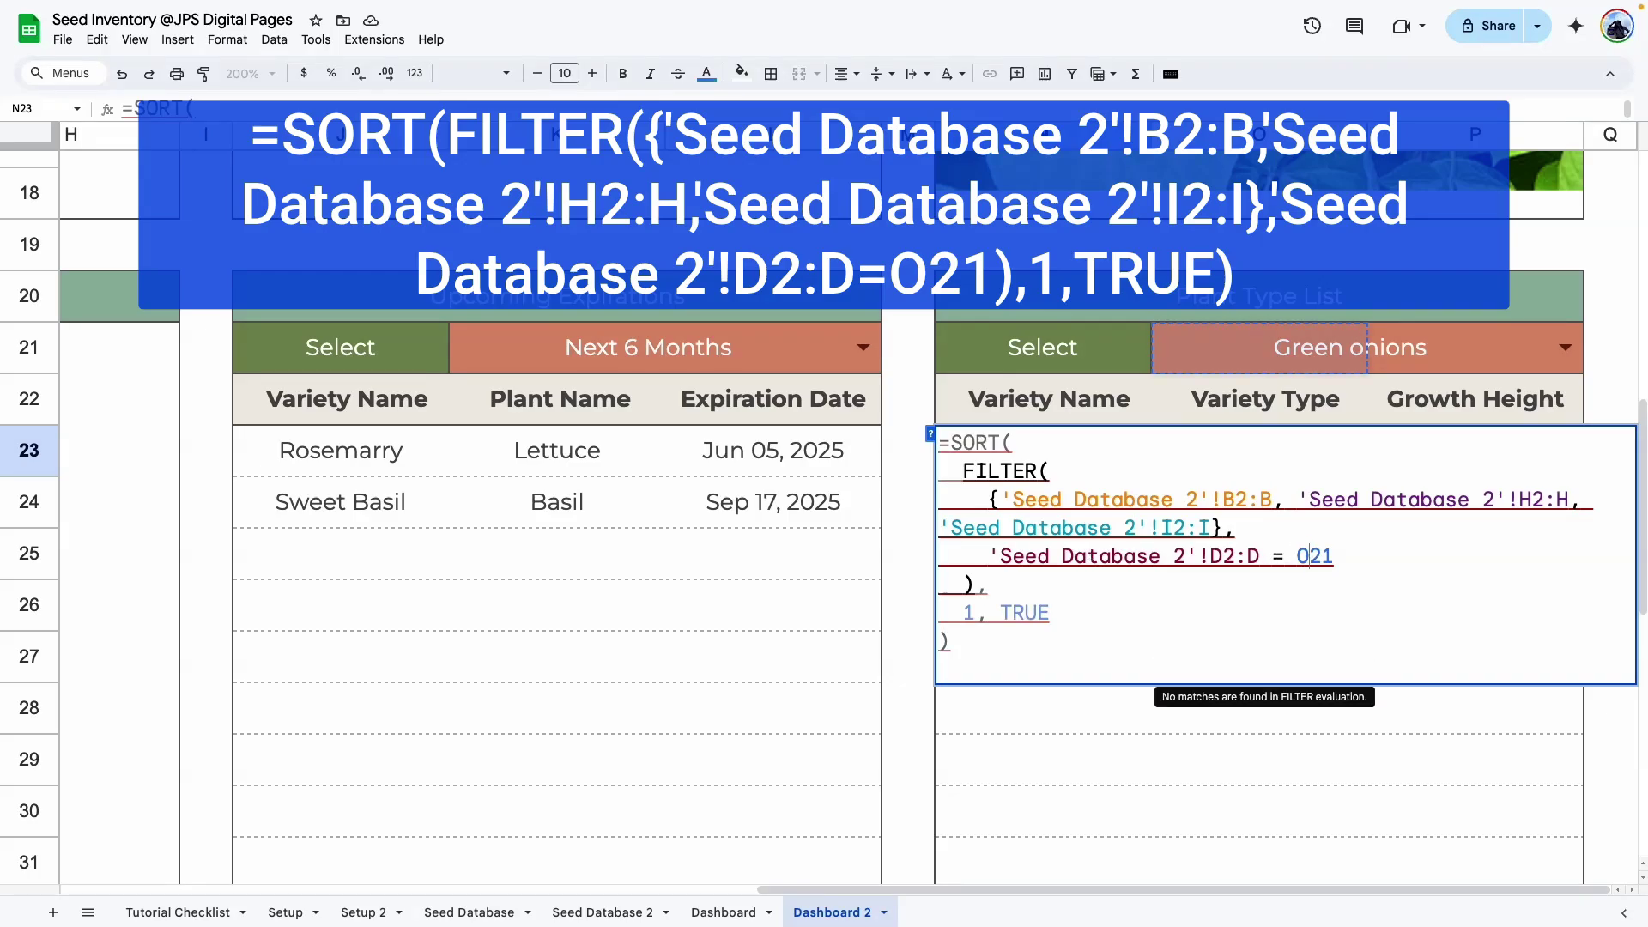
pyautogui.press('BackSpace')
pyautogui.write('o')
pyautogui.press('Return')
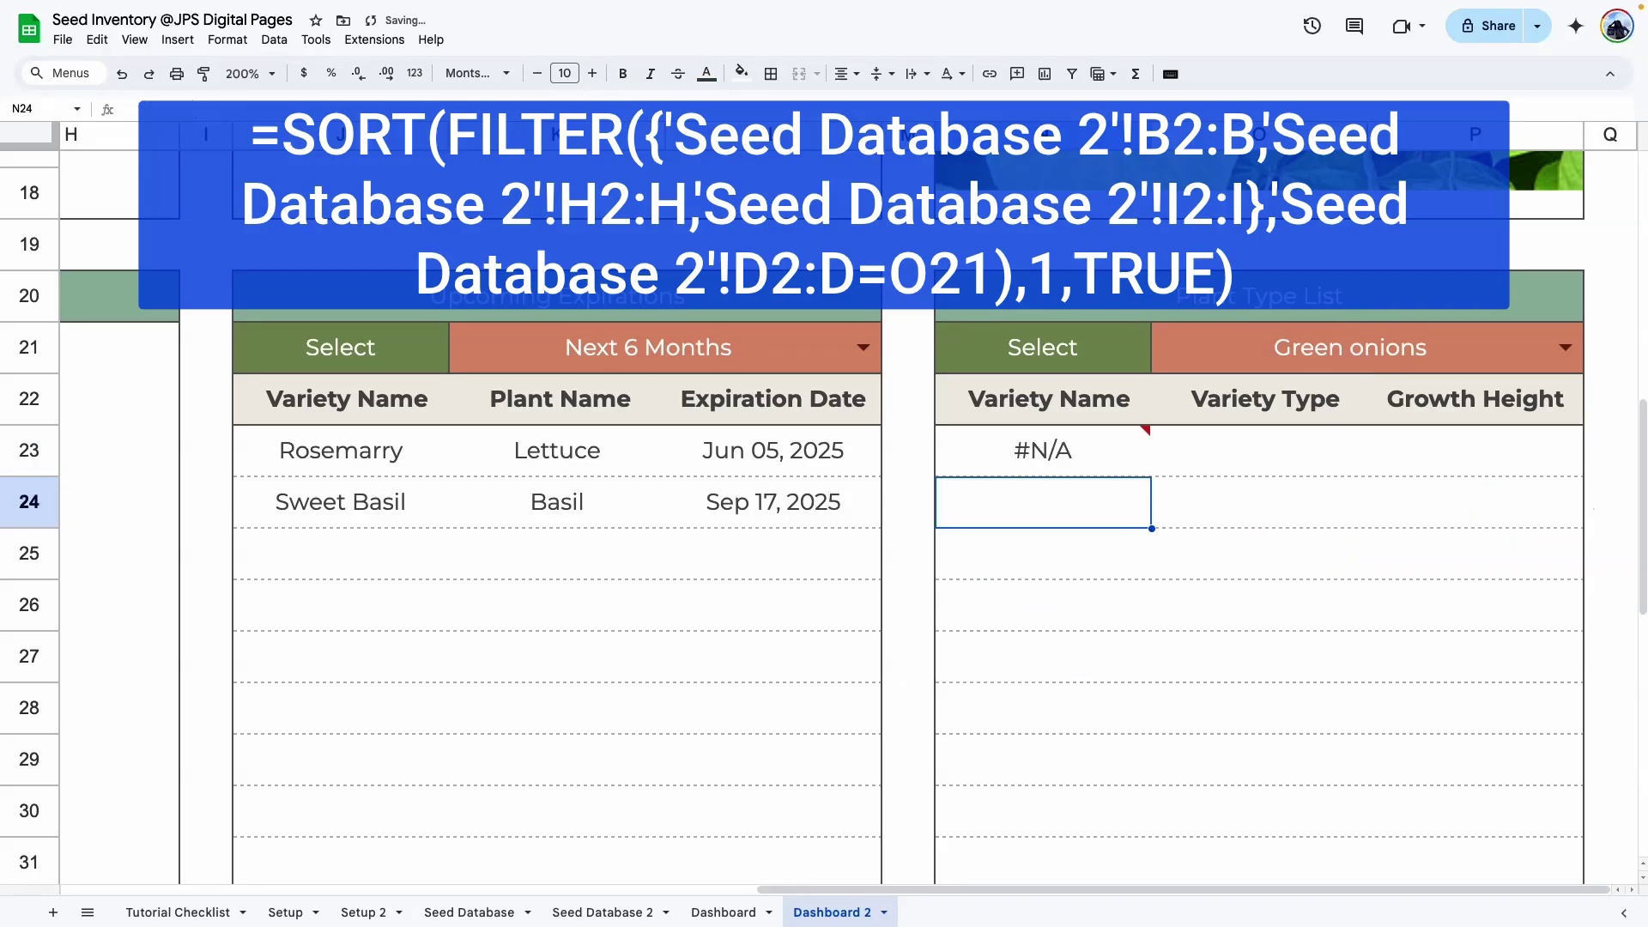
# Check cell N23 and set the plant in Dashboard 2's Plant Type List to Lettuce.
pyautogui.click(1080, 657)
pyautogui.click(1082, 445)
pyautogui.click(1095, 620)
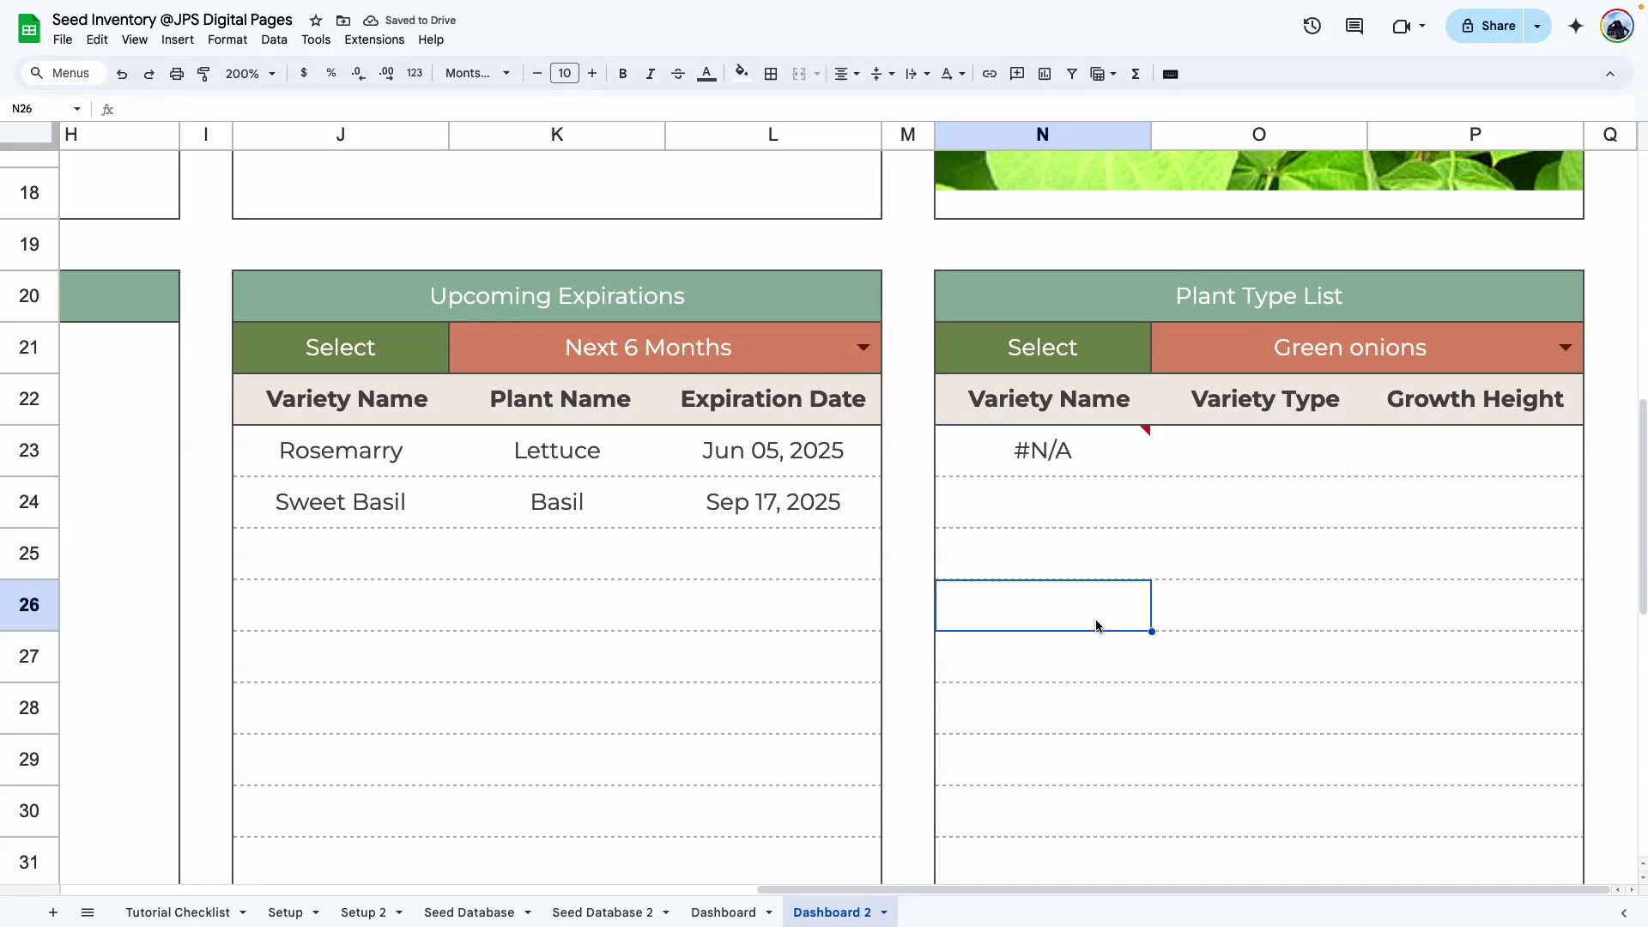
pyautogui.click(1565, 359)
pyautogui.click(1189, 868)
pyautogui.click(1096, 700)
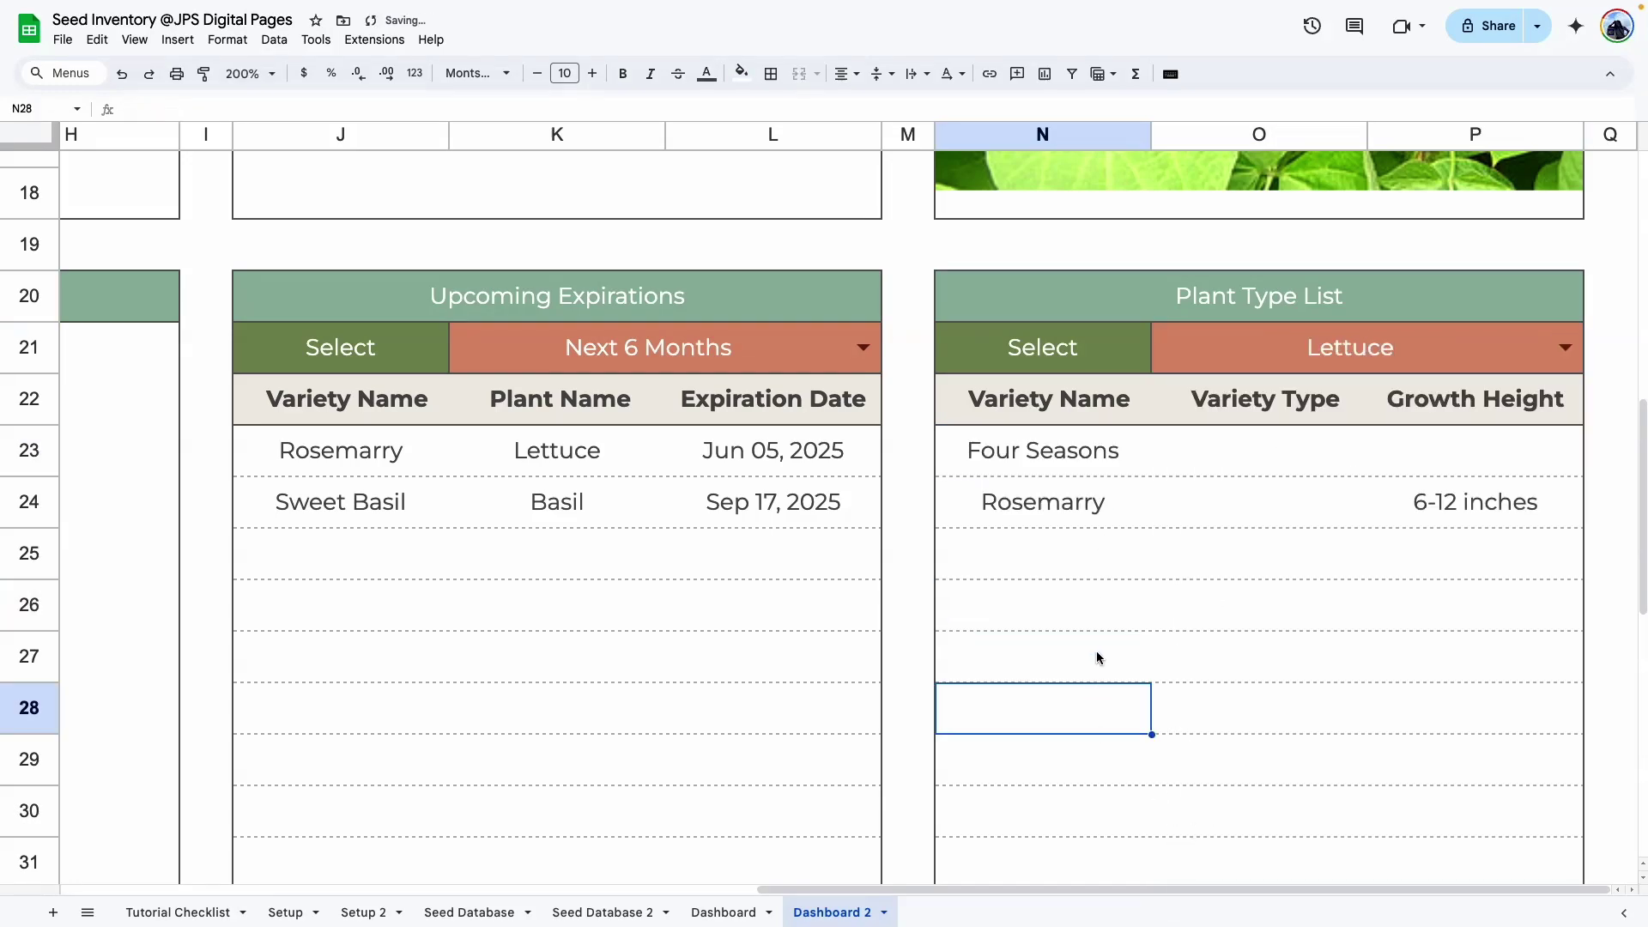
# Examine the variety names, variety types and growth heights listed for Lettuce in rows 23 and 24.
pyautogui.click(1084, 469)
pyautogui.click(1081, 523)
pyautogui.click(1094, 453)
pyautogui.click(1074, 508)
pyautogui.click(1080, 637)
pyautogui.moveTo(1262, 455); pyautogui.dragTo(1262, 495)
pyautogui.moveTo(1372, 469); pyautogui.dragTo(1416, 500)
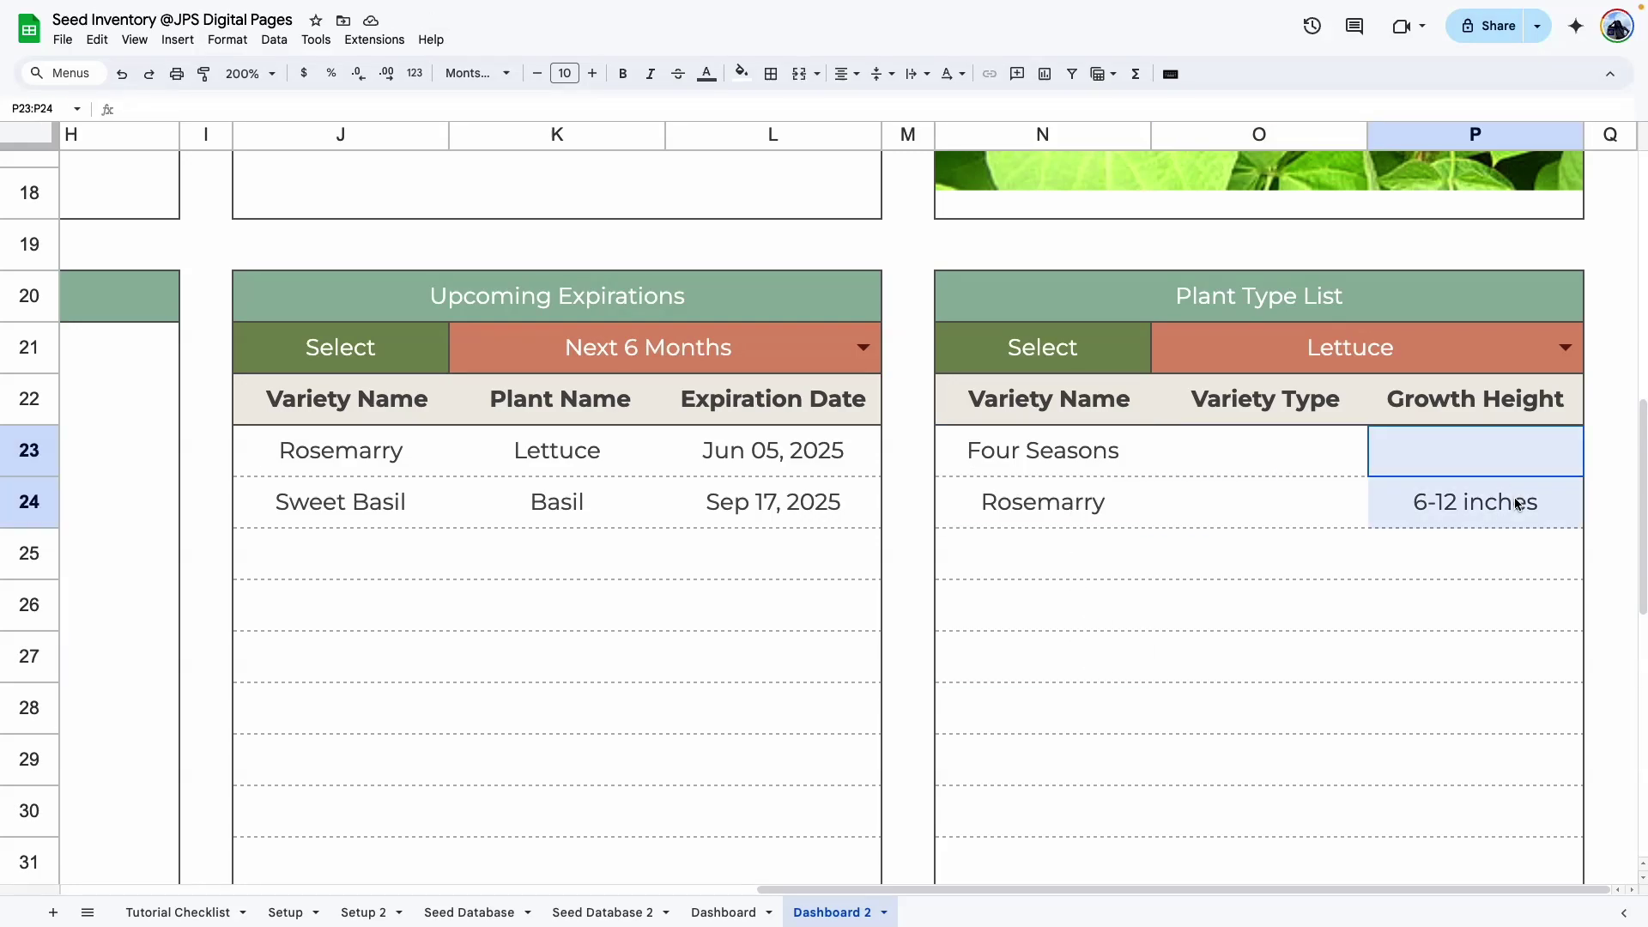
pyautogui.click(1288, 588)
pyautogui.moveTo(1277, 449); pyautogui.dragTo(1279, 508)
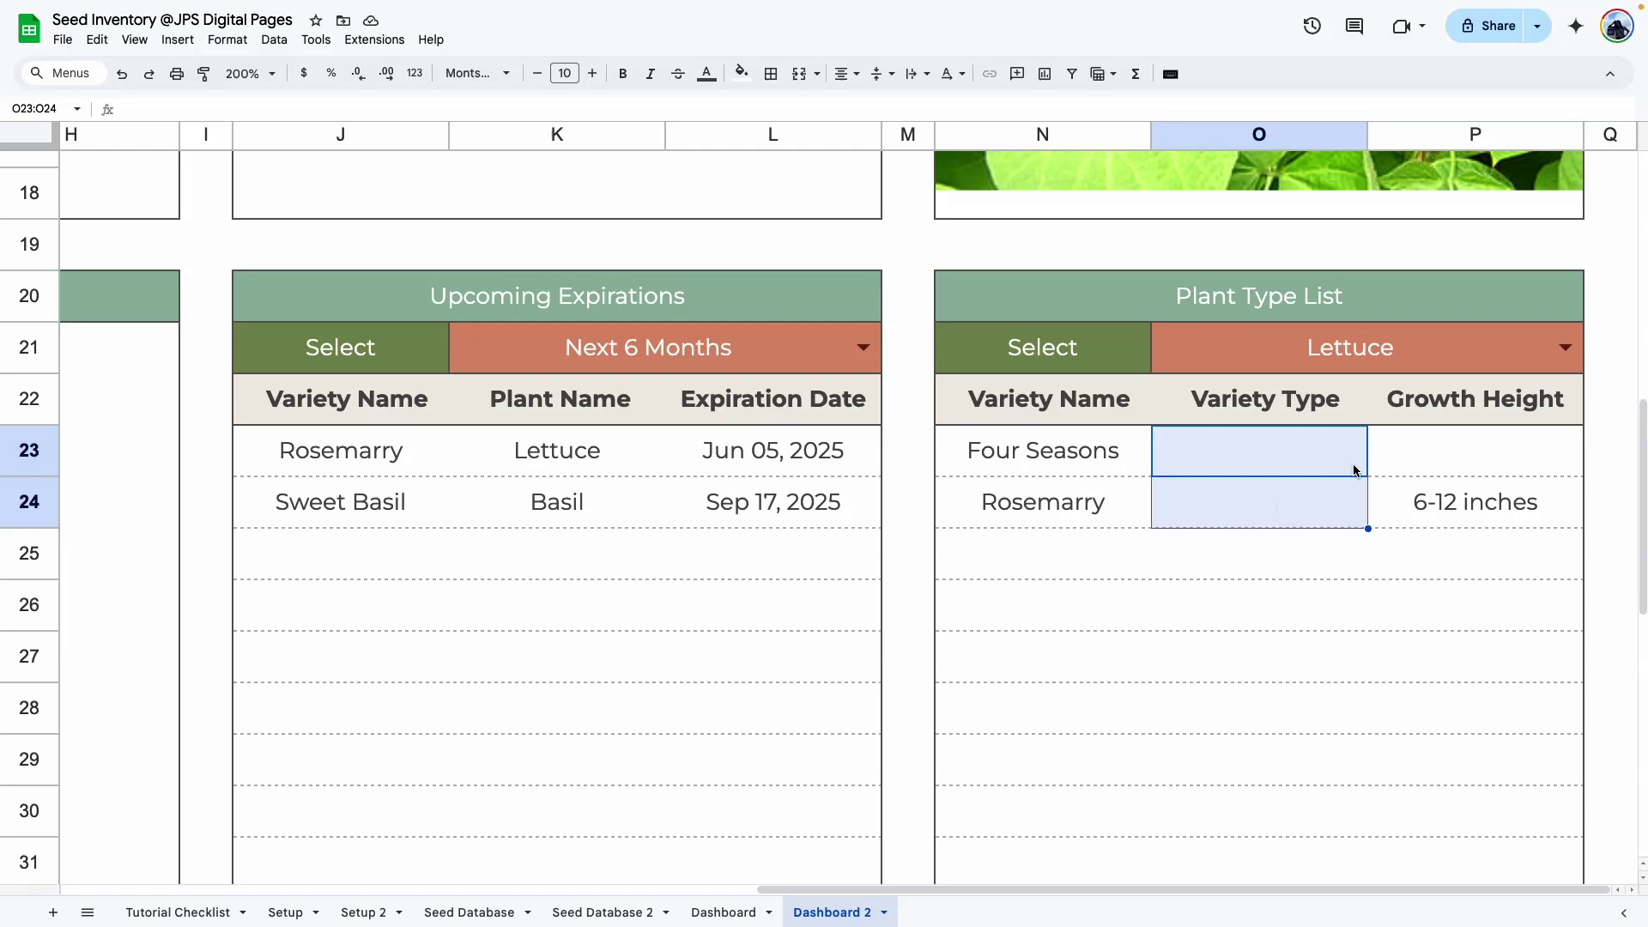
pyautogui.moveTo(1459, 459); pyautogui.dragTo(1464, 501)
pyautogui.click(1279, 650)
pyautogui.click(1084, 469)
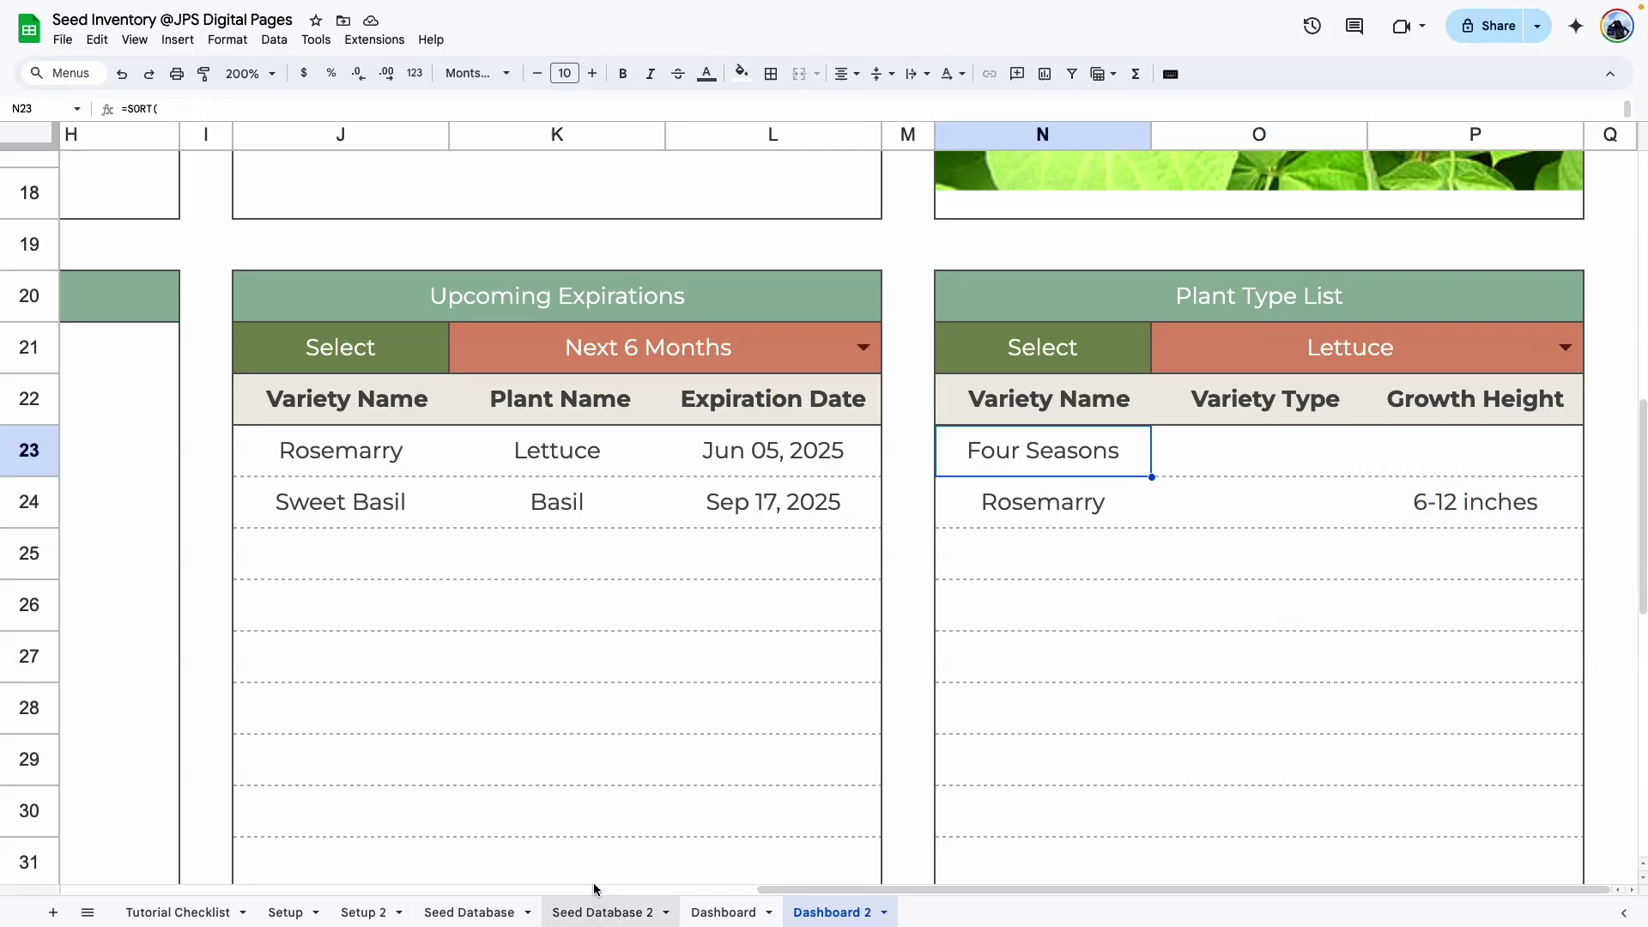
# Set the Variety Type in row 9 of Seed Database 2 to Compact.
pyautogui.click(598, 910)
pyautogui.click(1020, 587)
pyautogui.click(951, 711)
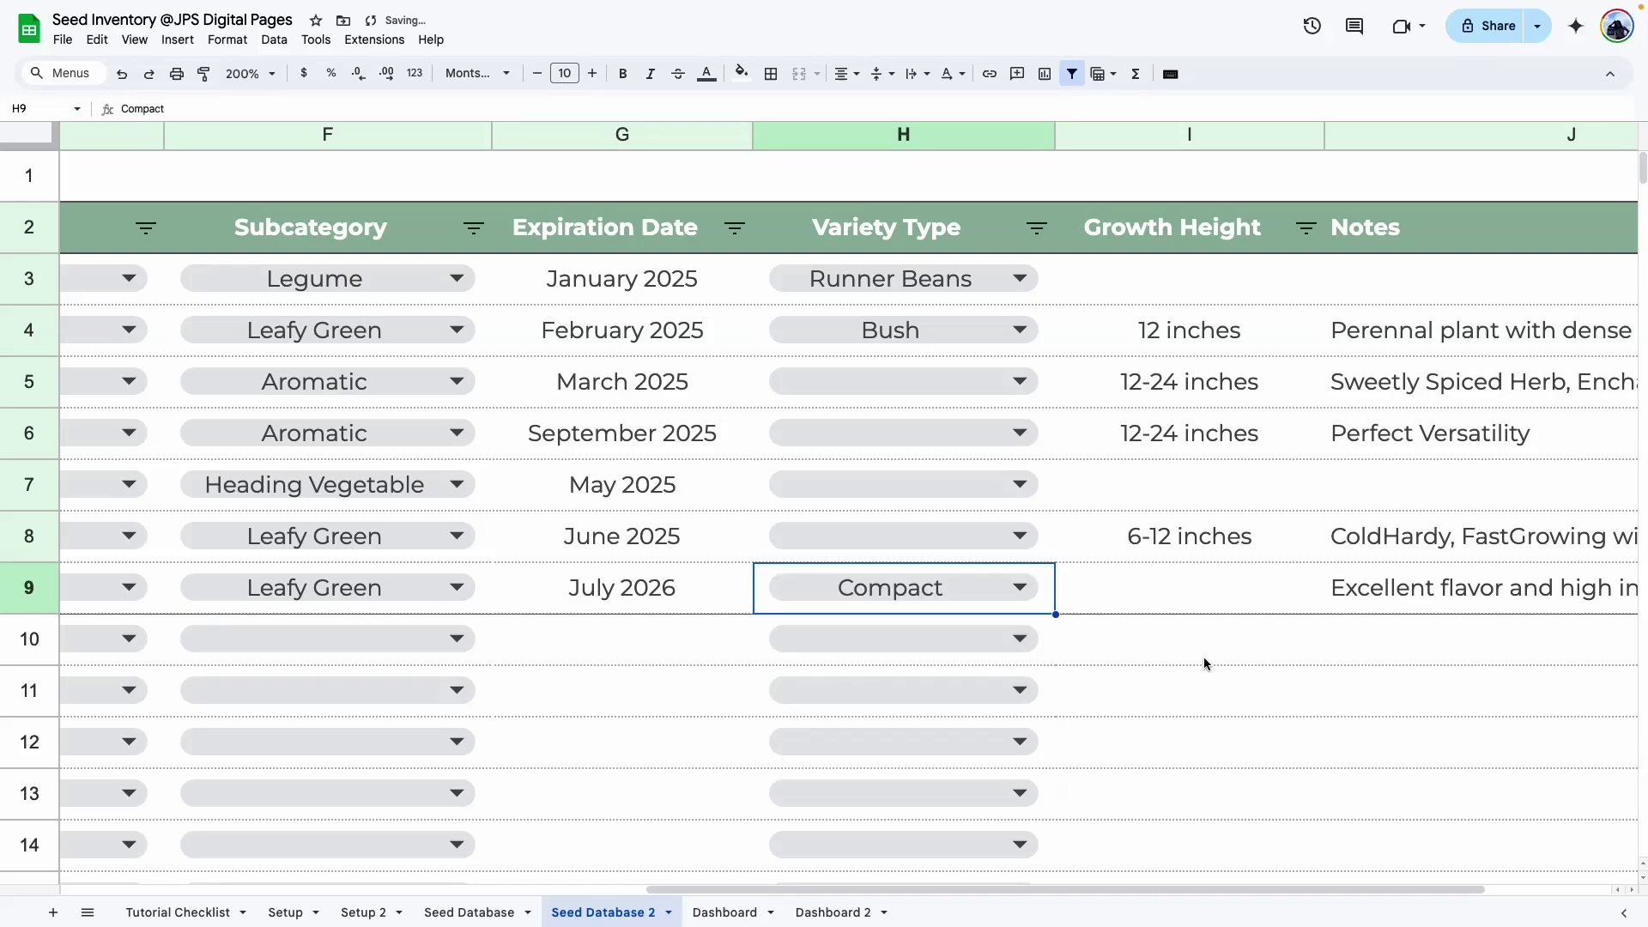
# Enter 12 inches as the Growth Height in row 9 of Seed Database 2.
pyautogui.click(1164, 664)
pyautogui.click(1170, 596)
pyautogui.write('12 ')
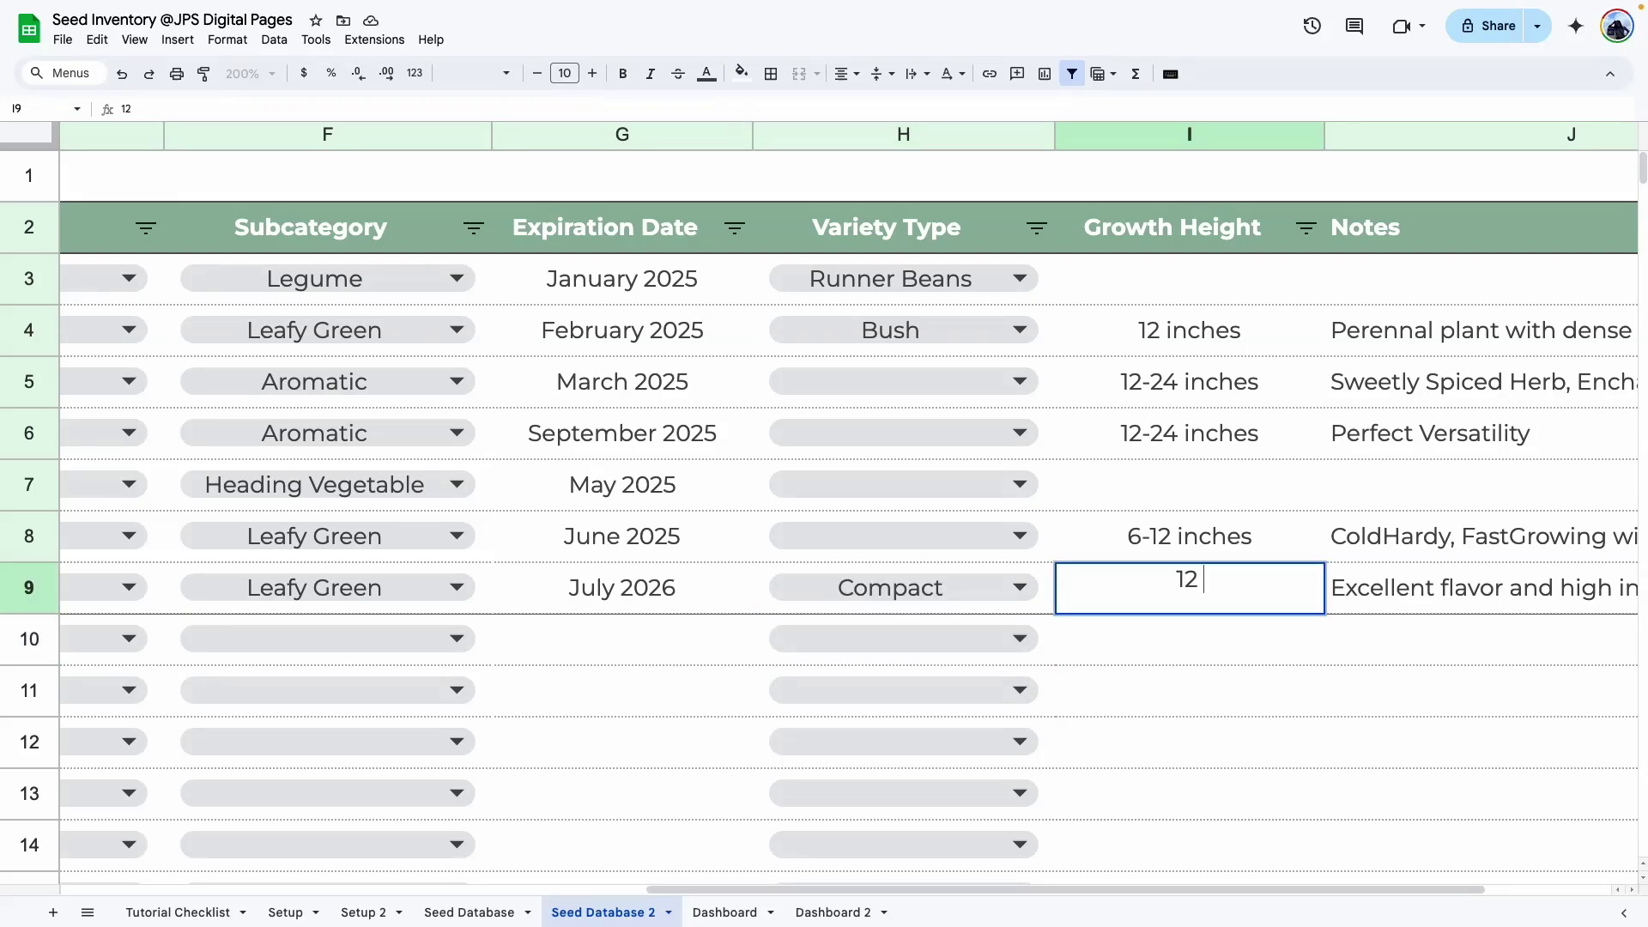
pyautogui.write('inches')
pyautogui.click(1151, 733)
# Examine the variety name, variety type and growth height listed for Lettuce in row 23 of Dashboard 2's Plant Type List.
pyautogui.click(856, 913)
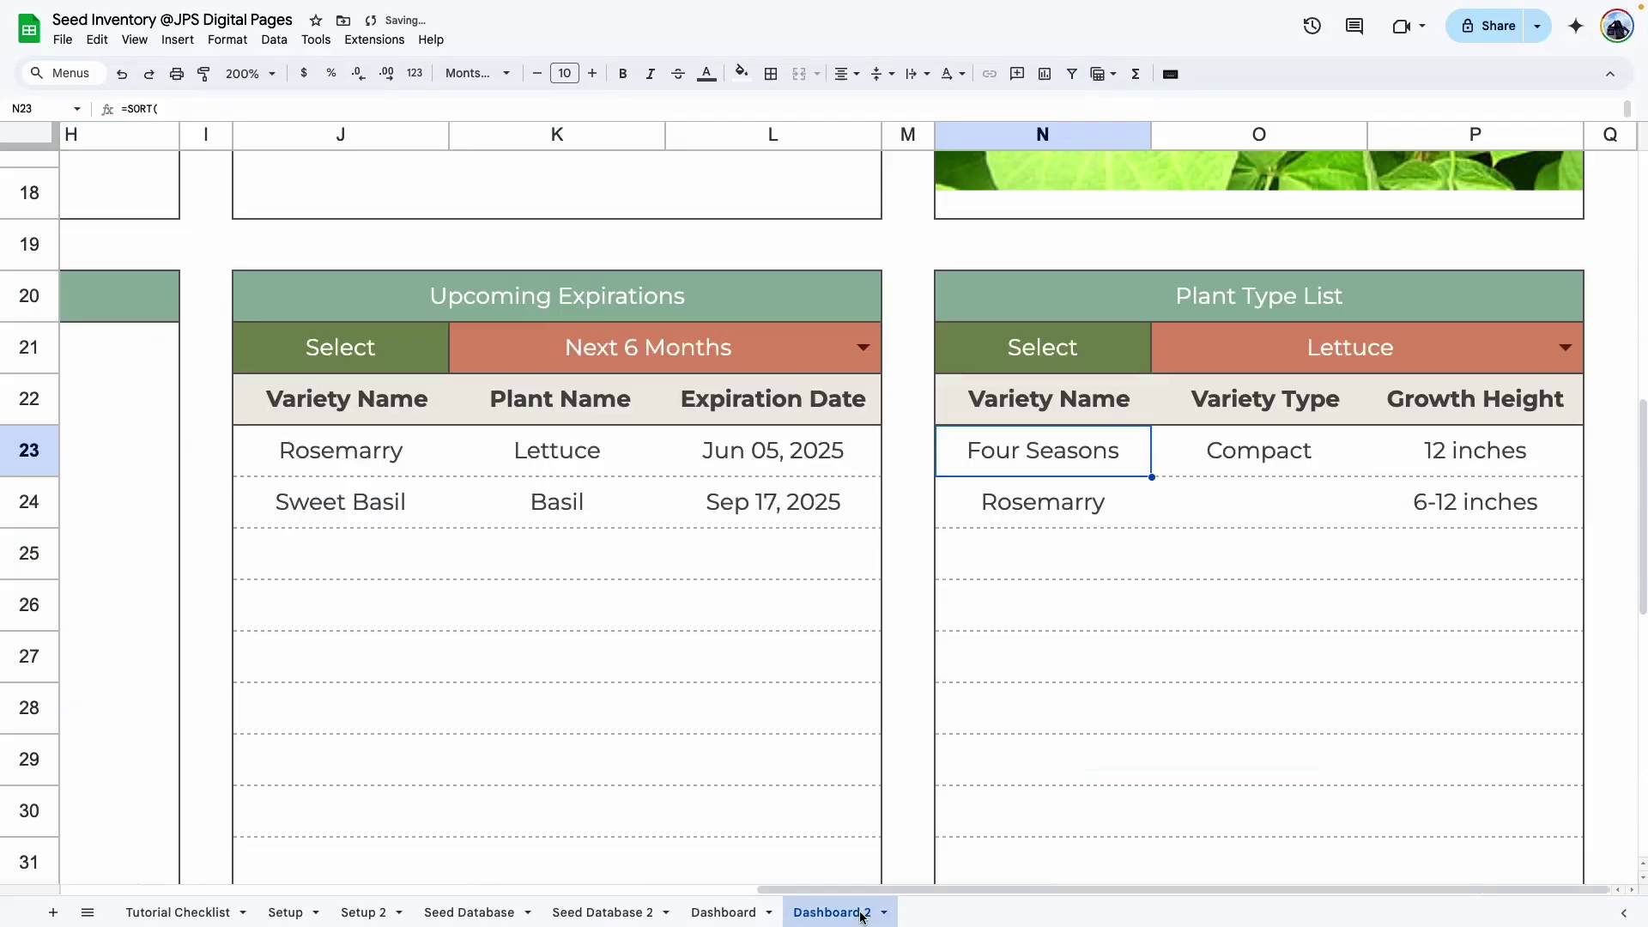
pyautogui.click(1135, 606)
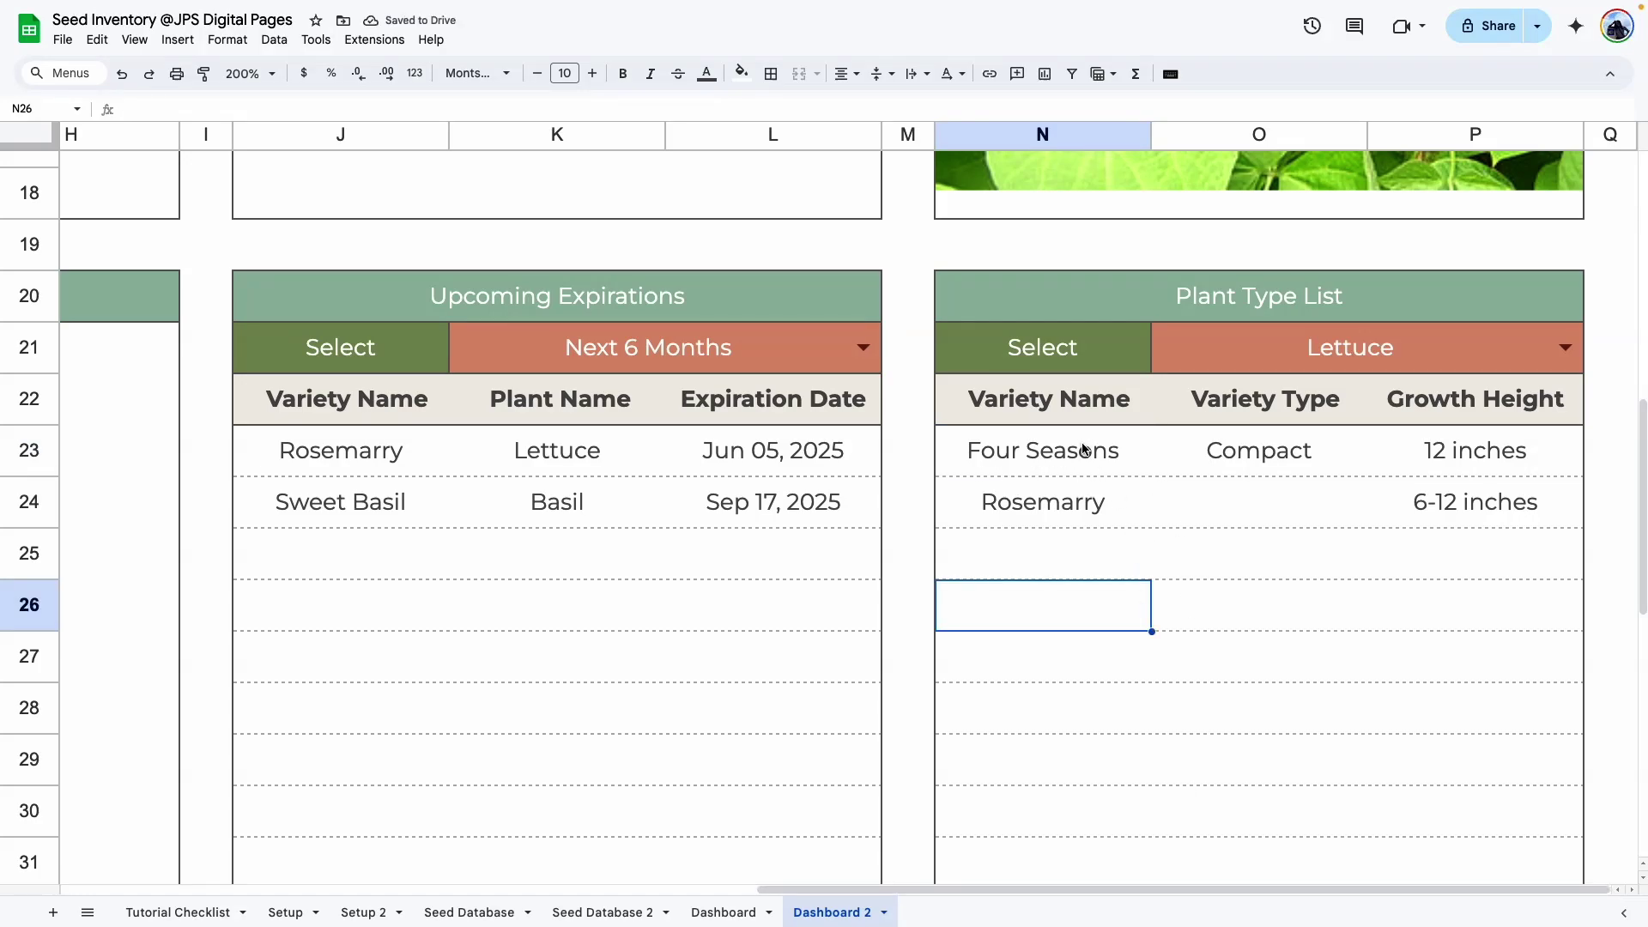
pyautogui.click(1084, 450)
pyautogui.click(1270, 449)
pyautogui.click(1440, 450)
pyautogui.click(1195, 573)
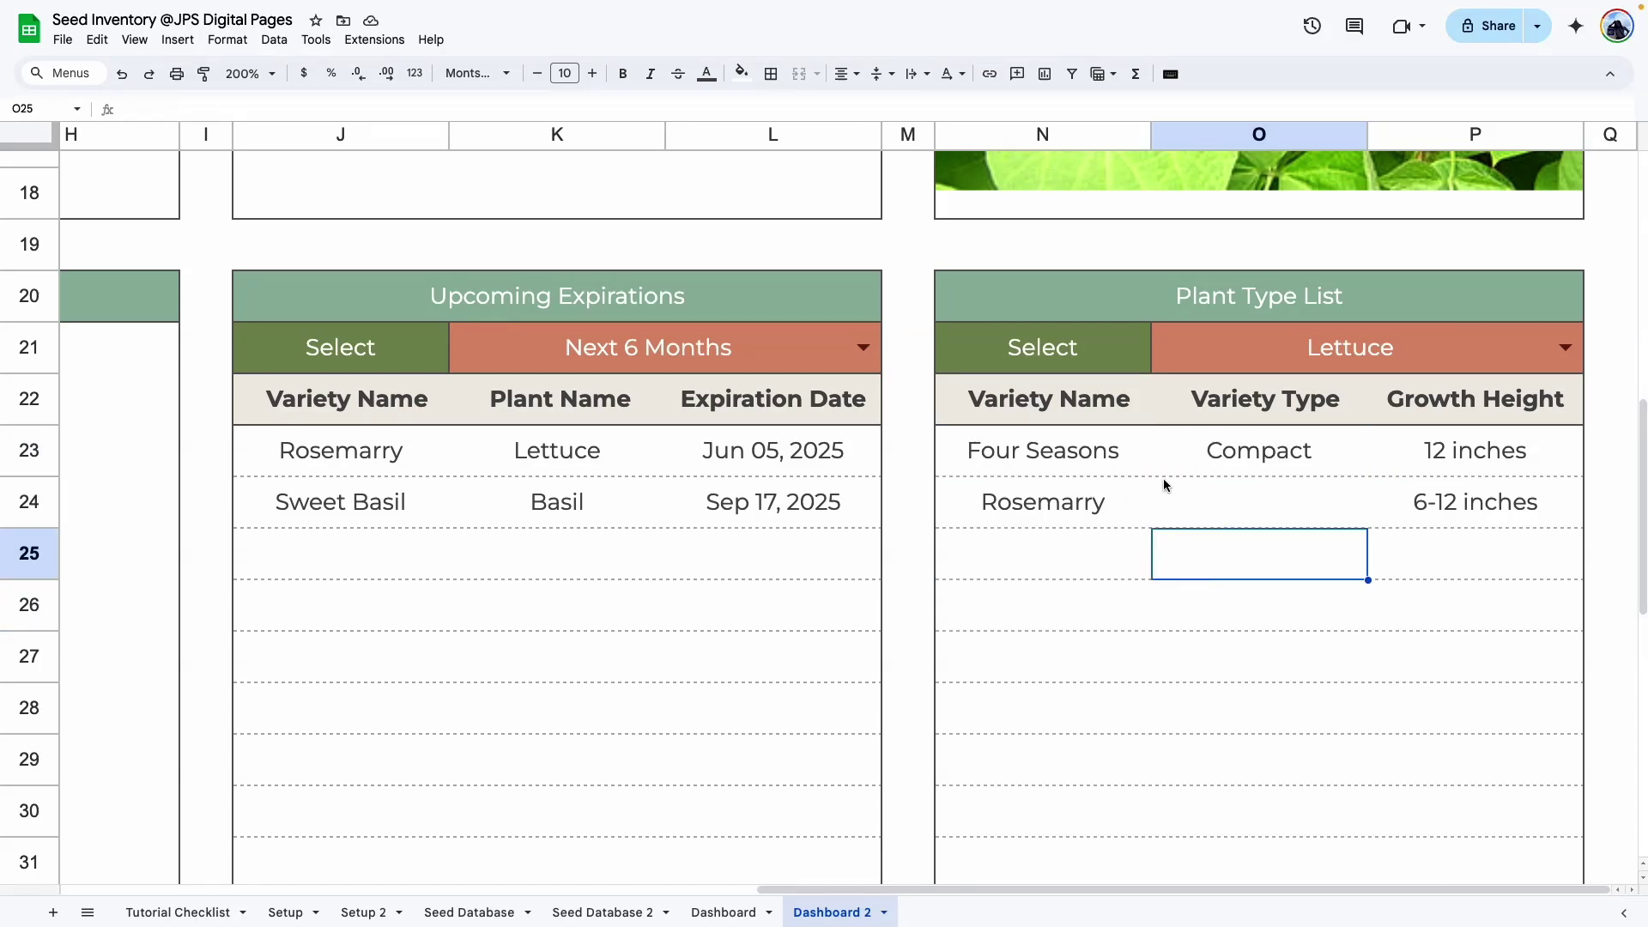
# Set the plant in the Plant Type List to Cilantro and check cell N23.
pyautogui.click(1564, 348)
pyautogui.click(1228, 525)
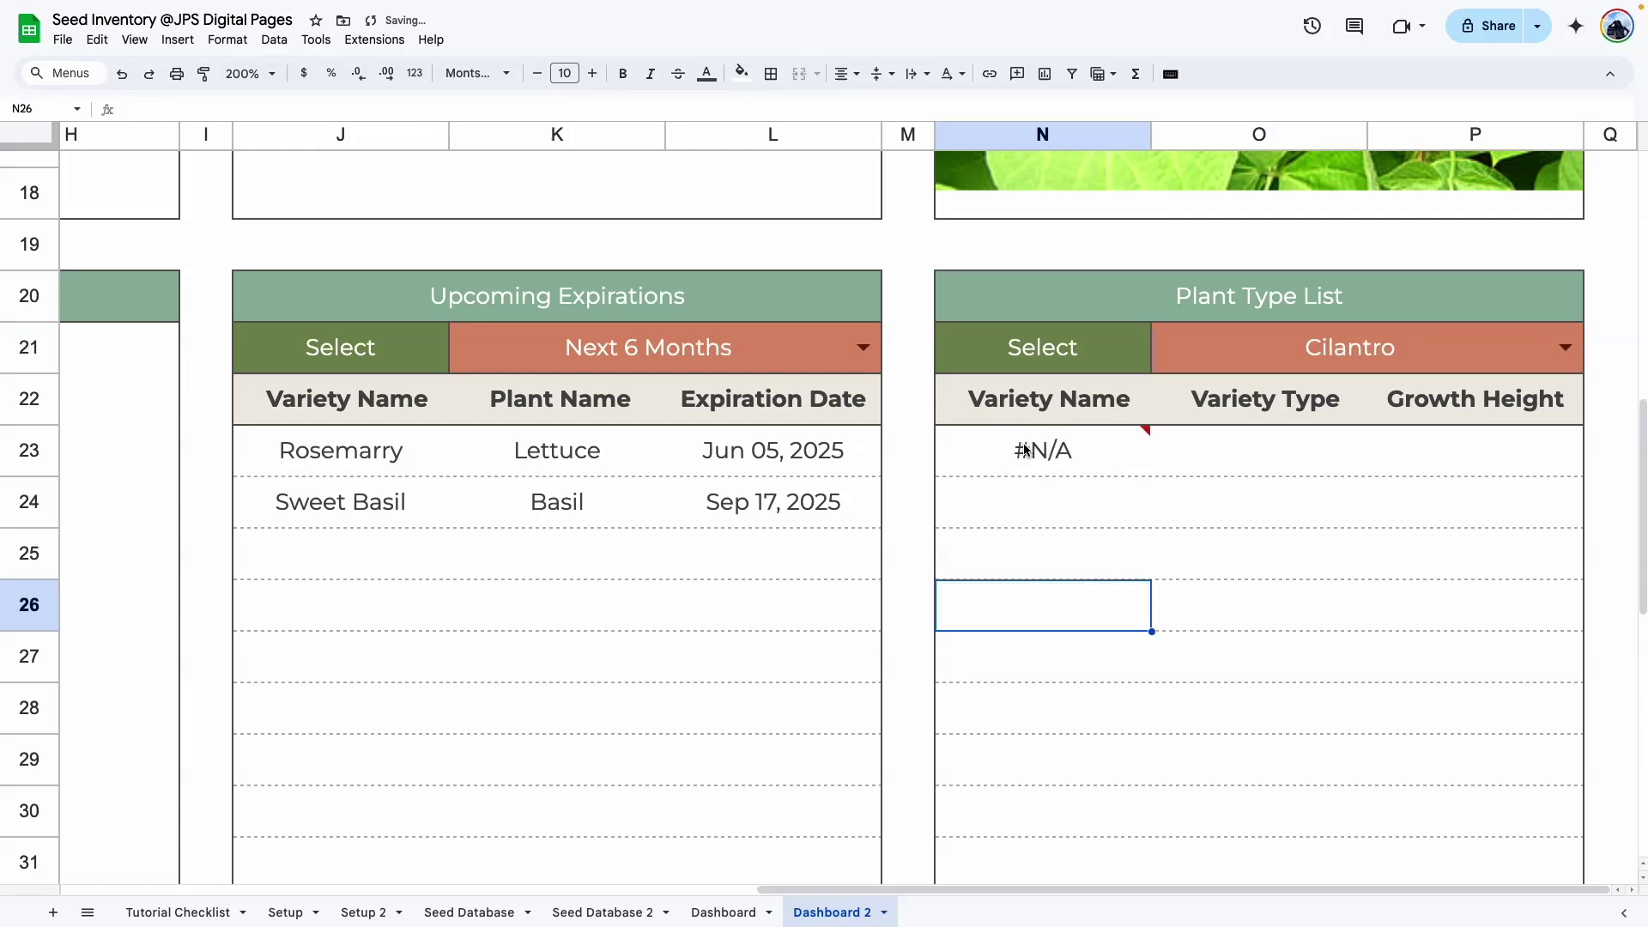
pyautogui.click(1023, 449)
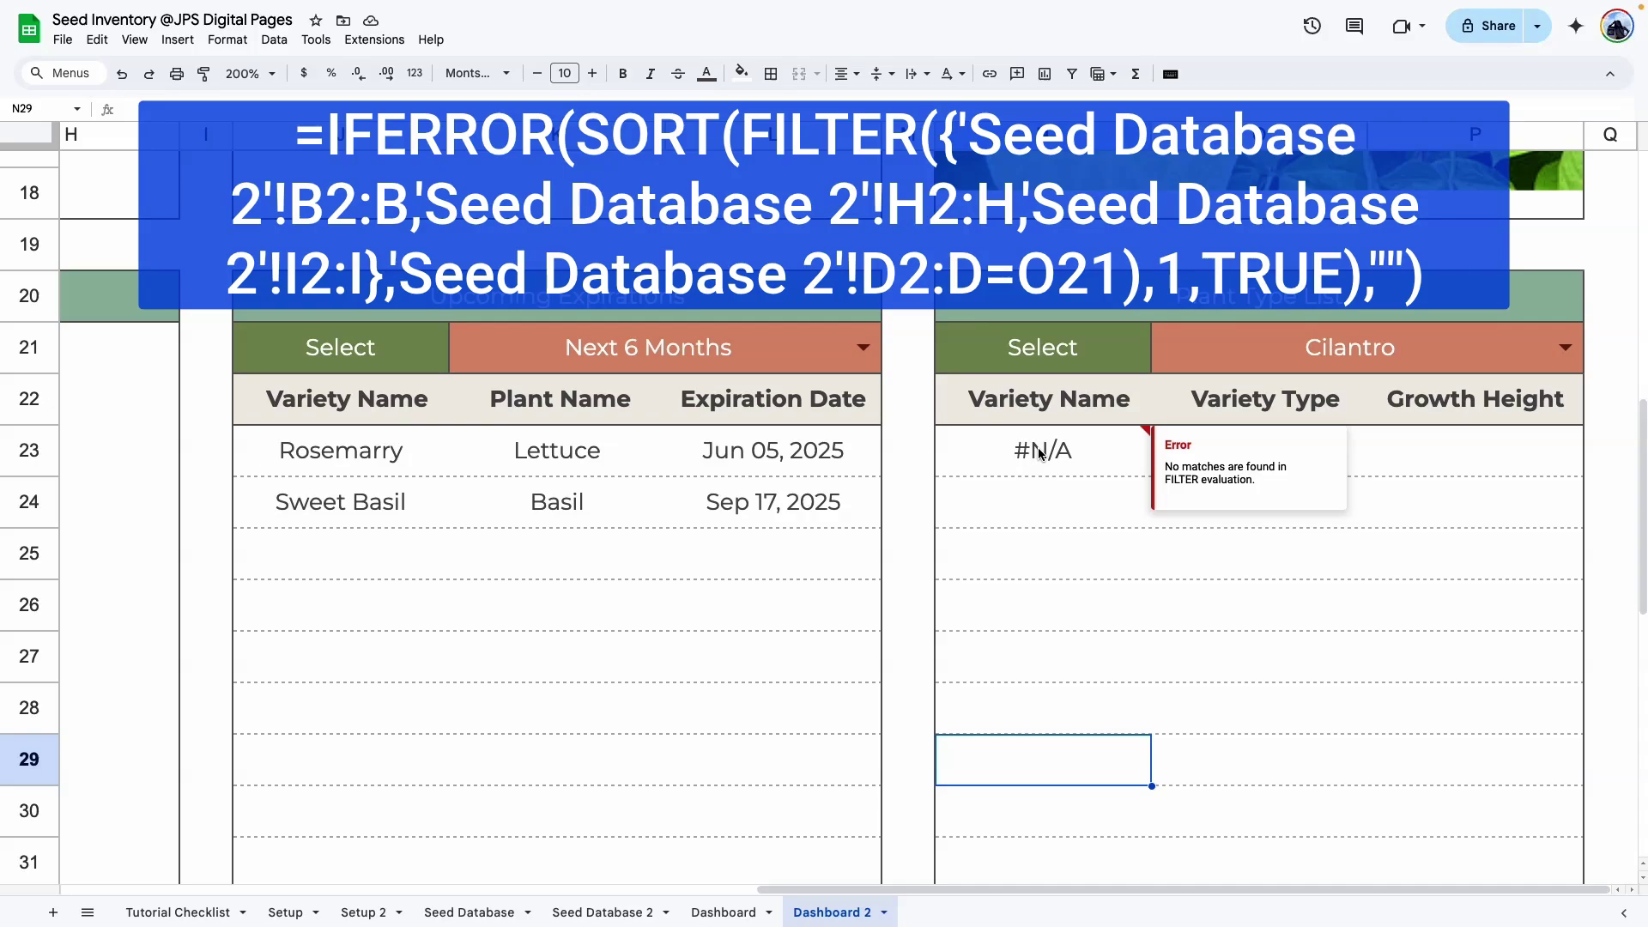
# Wrap the SORT and FILTER formula in N23 in IFERROR with an empty string ("") as the fallback.
pyautogui.doubleClick(980, 440)
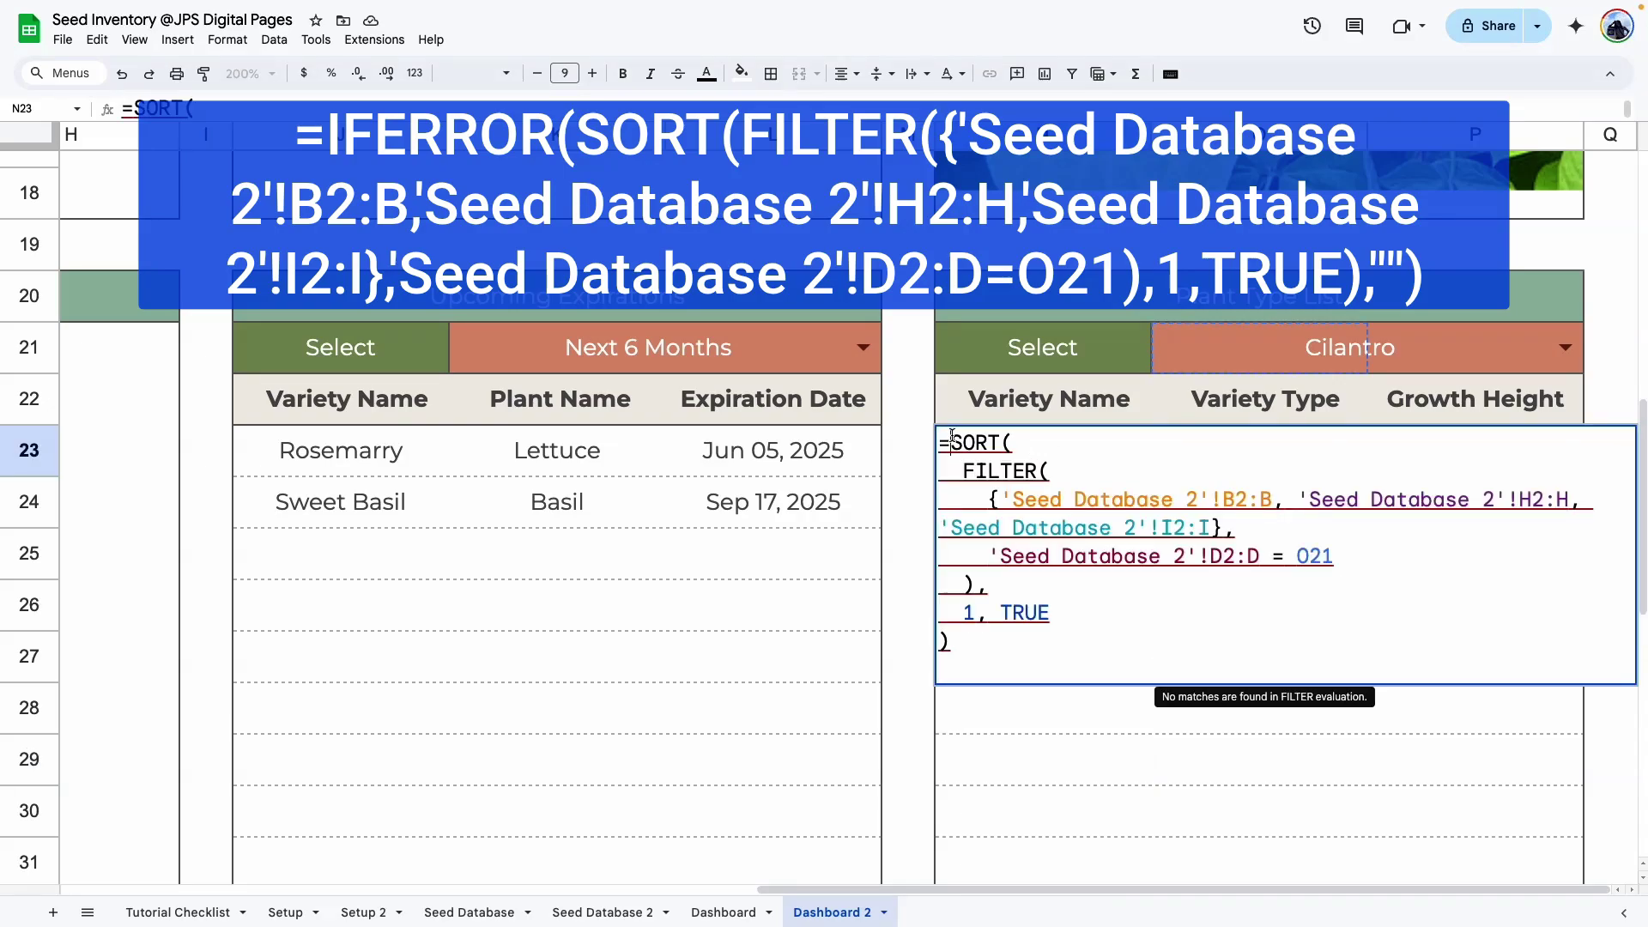
pyautogui.hotkey('ctrl', 'End')
pyautogui.write(',"")')
pyautogui.click(945, 442)
pyautogui.write('iferror(')
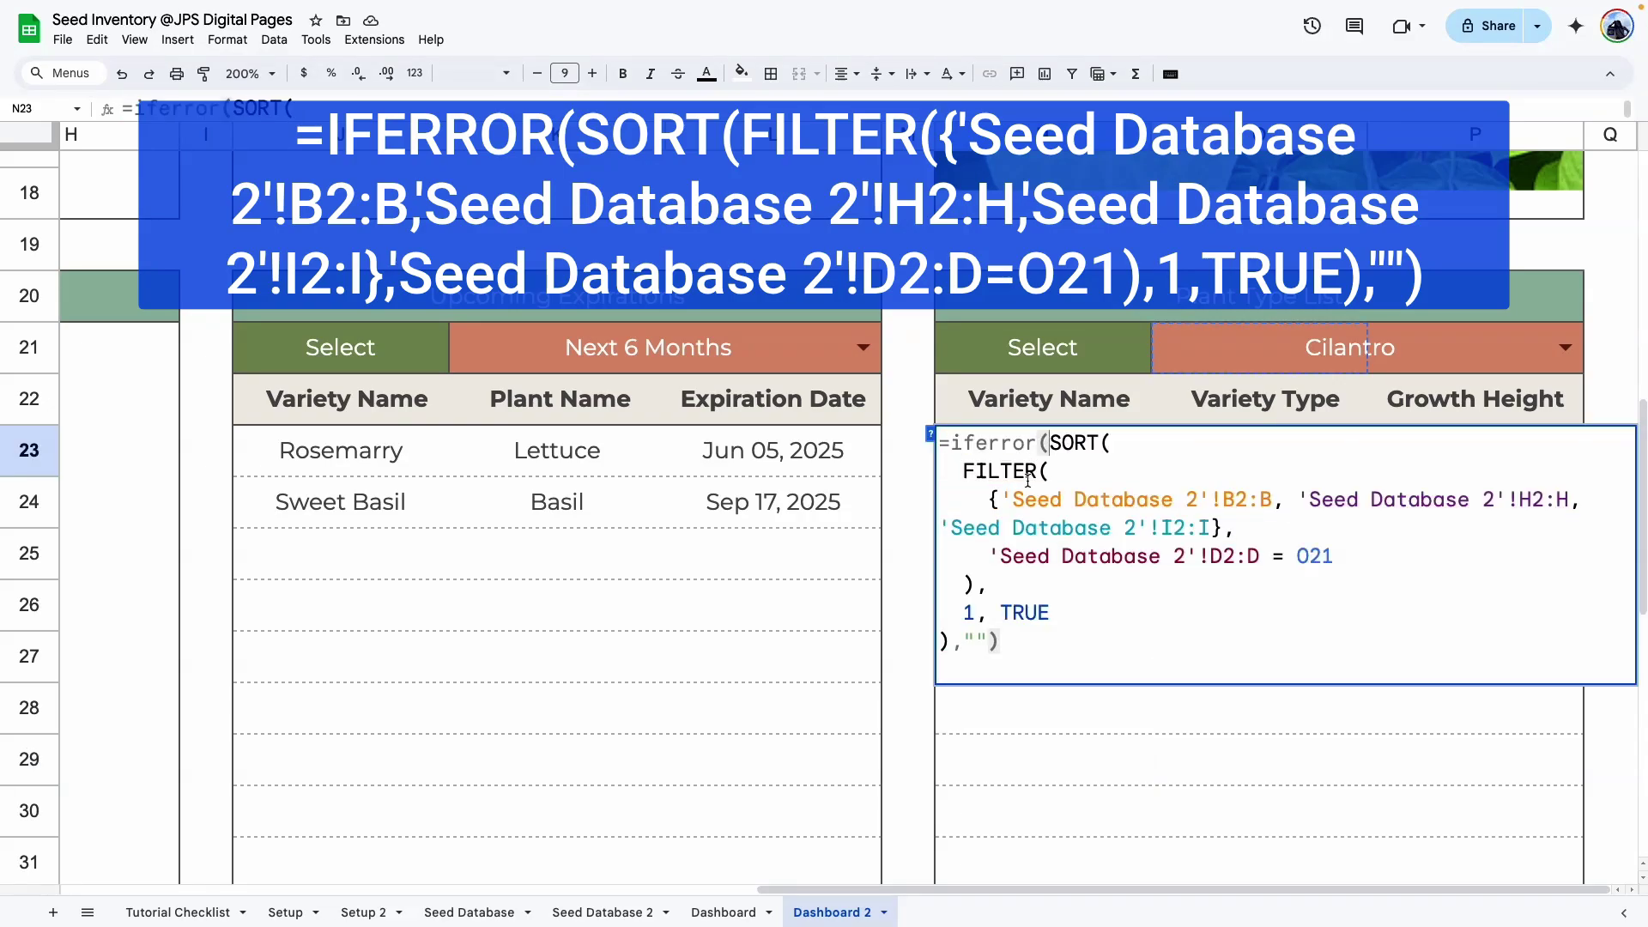
pyautogui.moveTo(964, 642); pyautogui.dragTo(988, 642)
pyautogui.click(1021, 642)
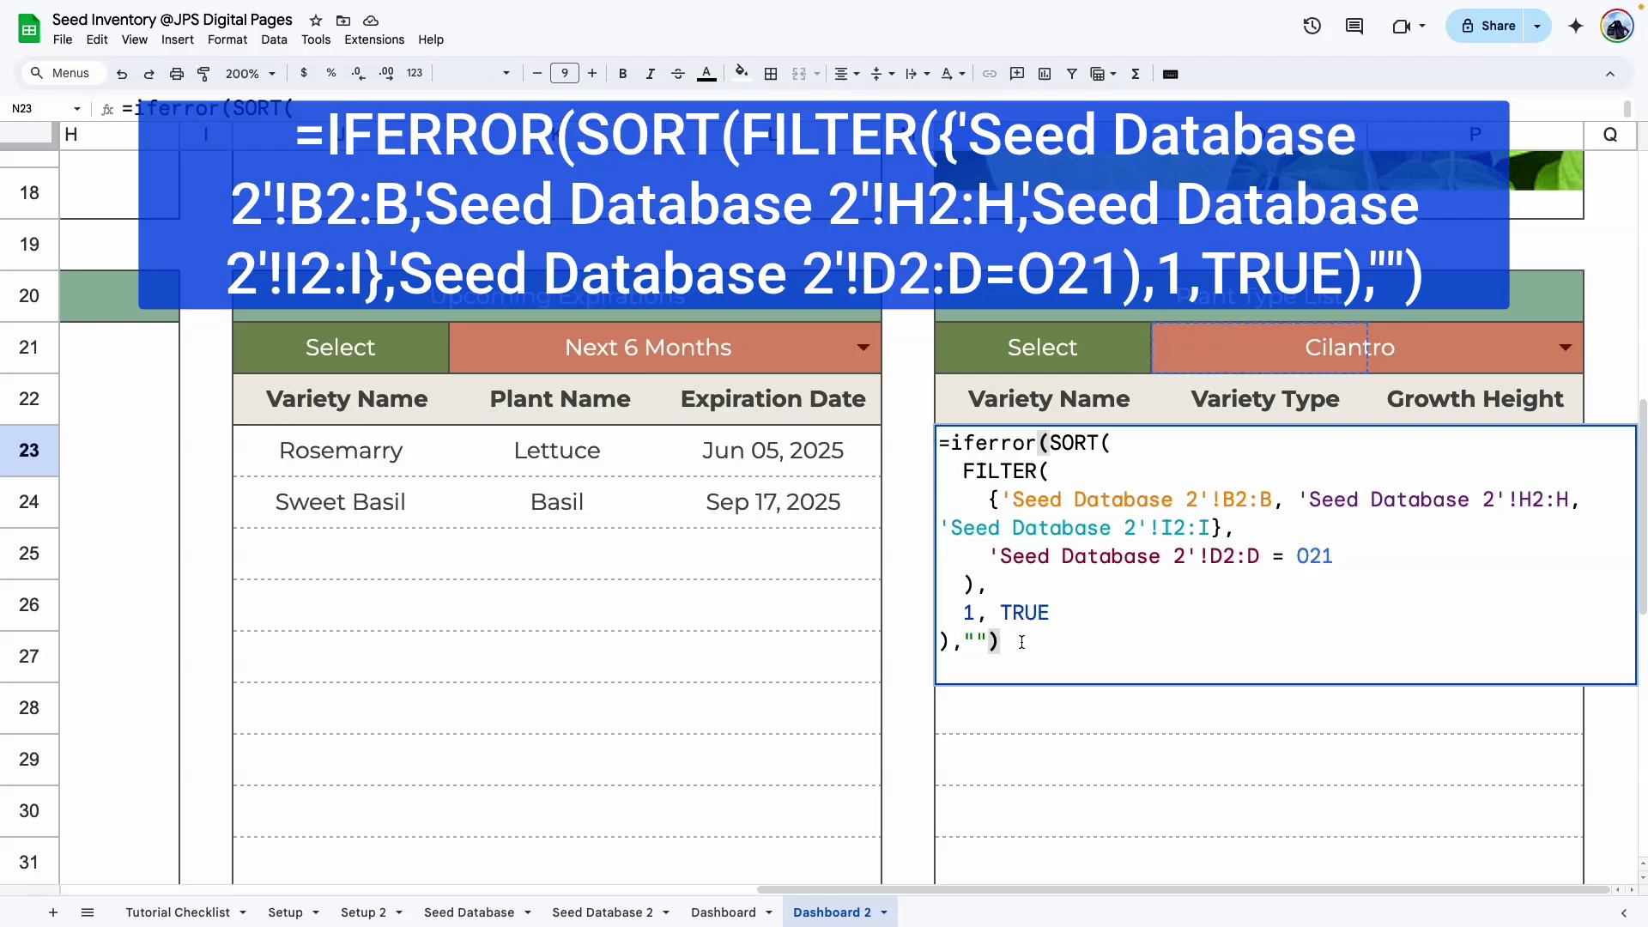
pyautogui.press('Return')
pyautogui.click(1027, 655)
# Try "None" as the IFERROR fallback text in the N23 formula.
pyautogui.doubleClick(1028, 452)
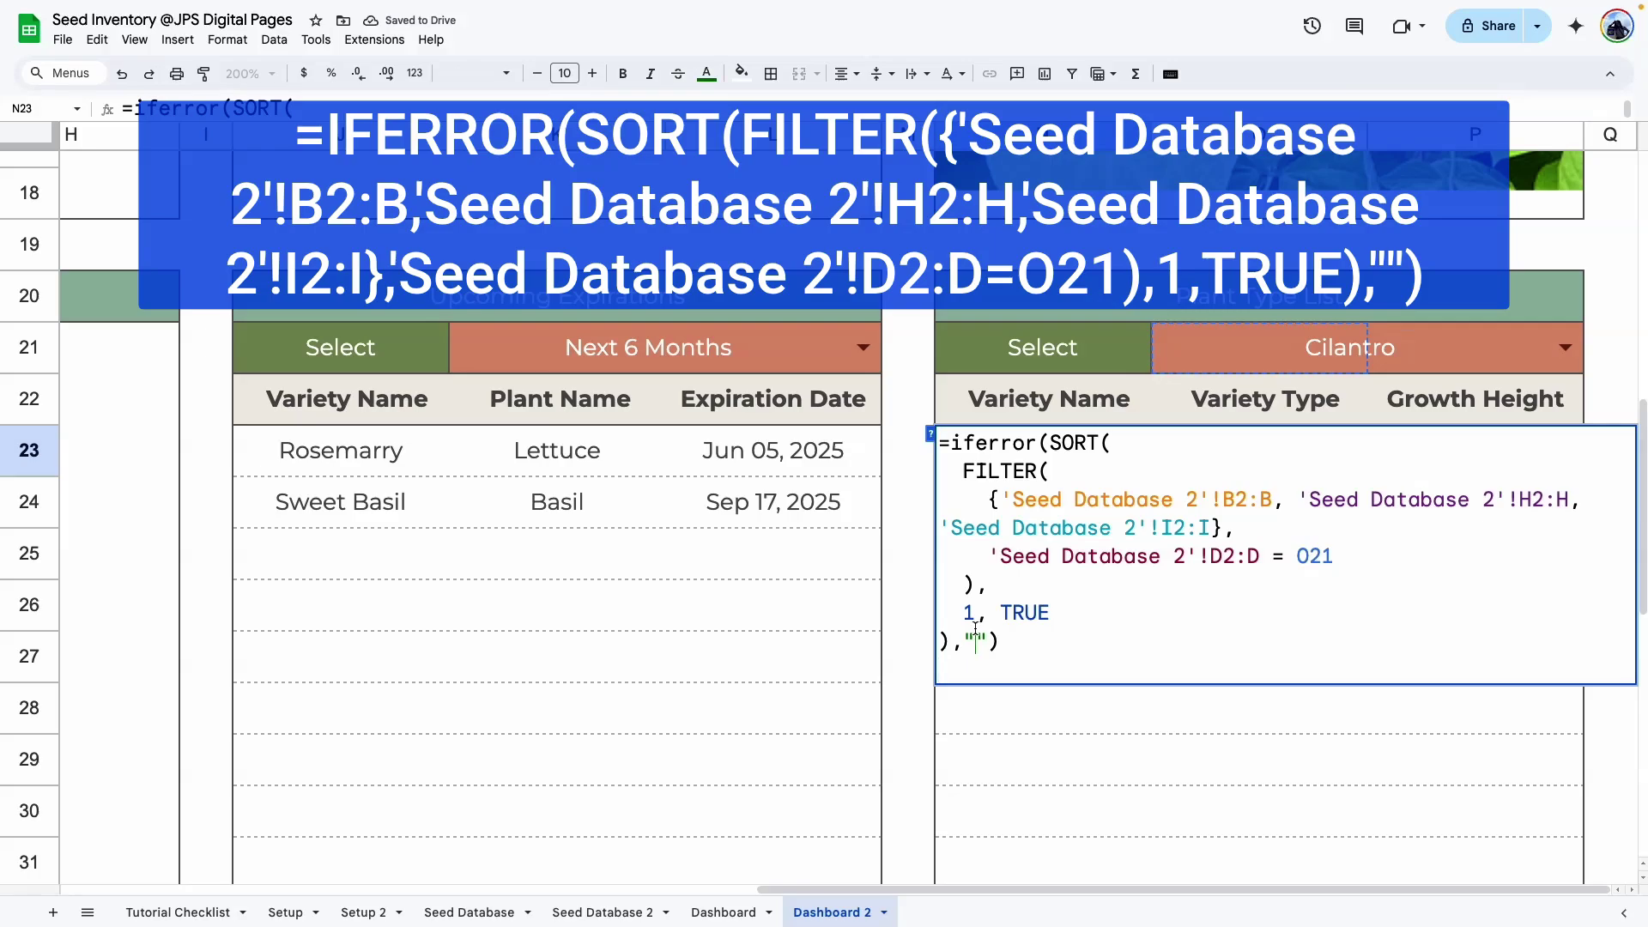
pyautogui.click(975, 639)
pyautogui.write('None')
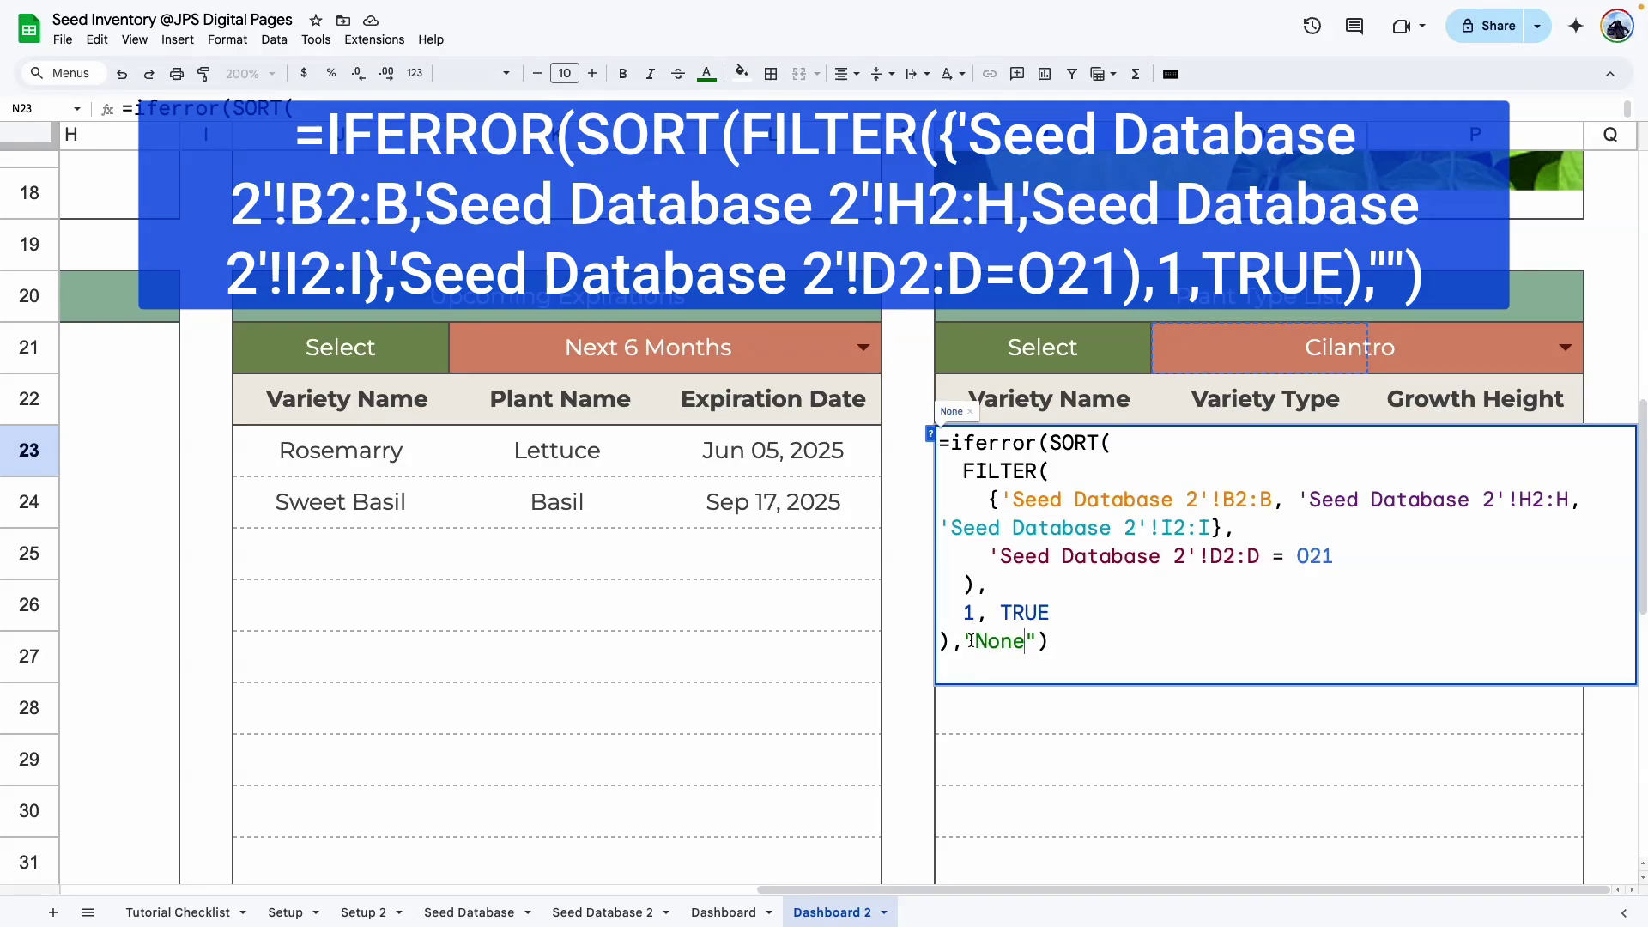
pyautogui.press('Return')
# Test the Plant Type List by choosing Lettuce followed by Oregano, and check cell N23.
pyautogui.click(1339, 347)
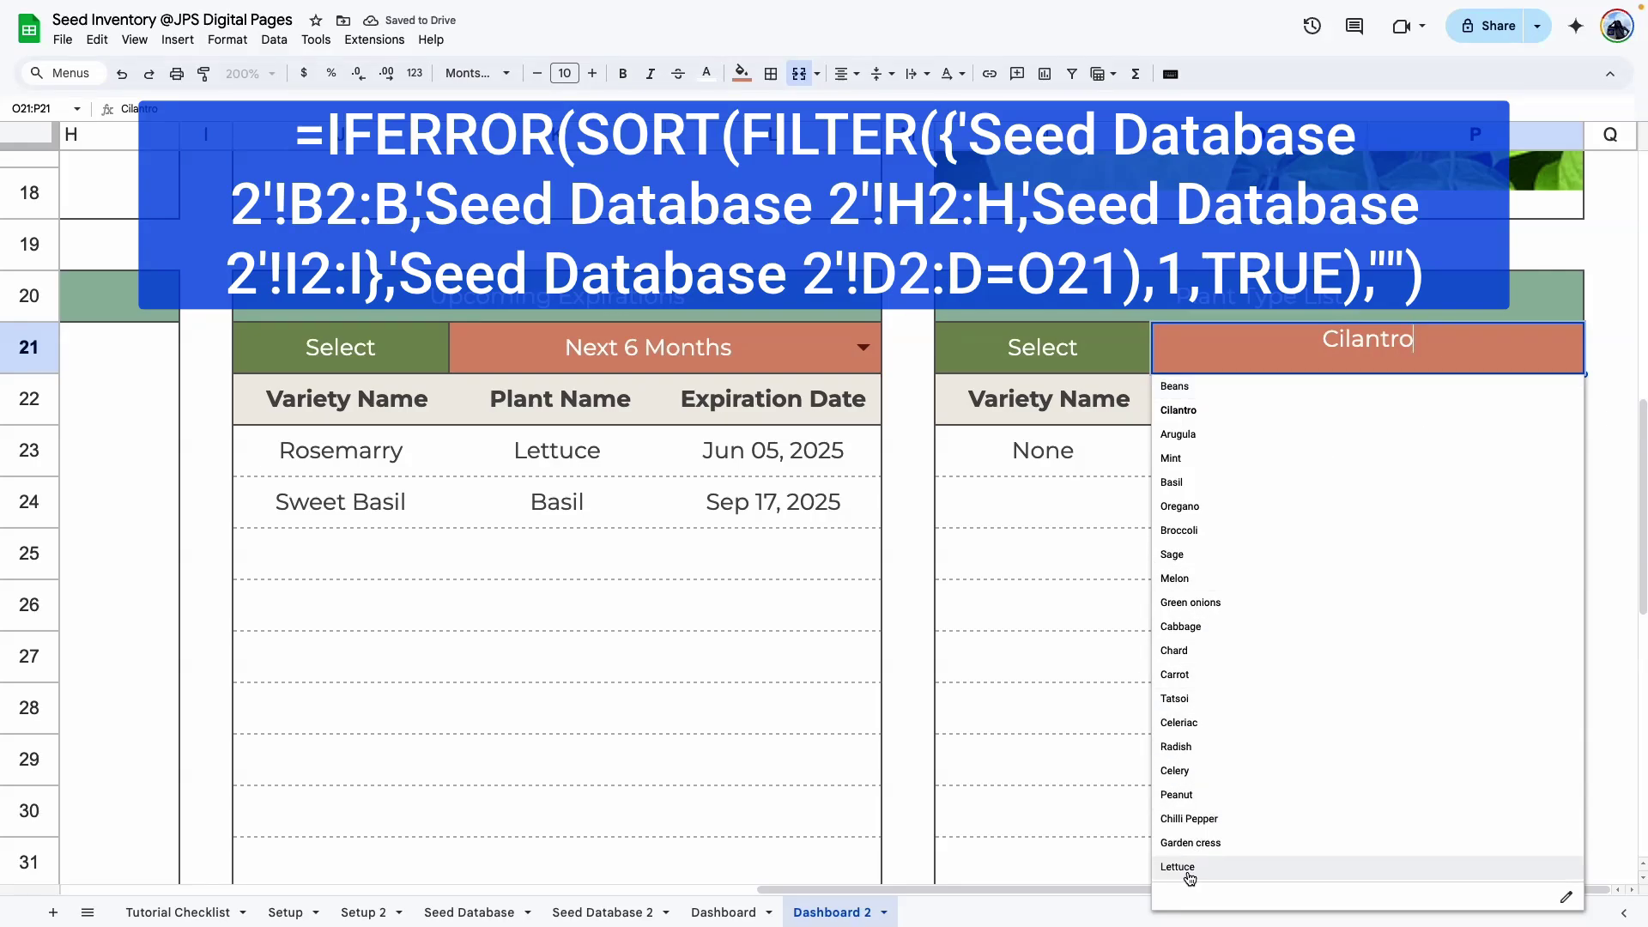
pyautogui.click(1244, 869)
pyautogui.click(1102, 669)
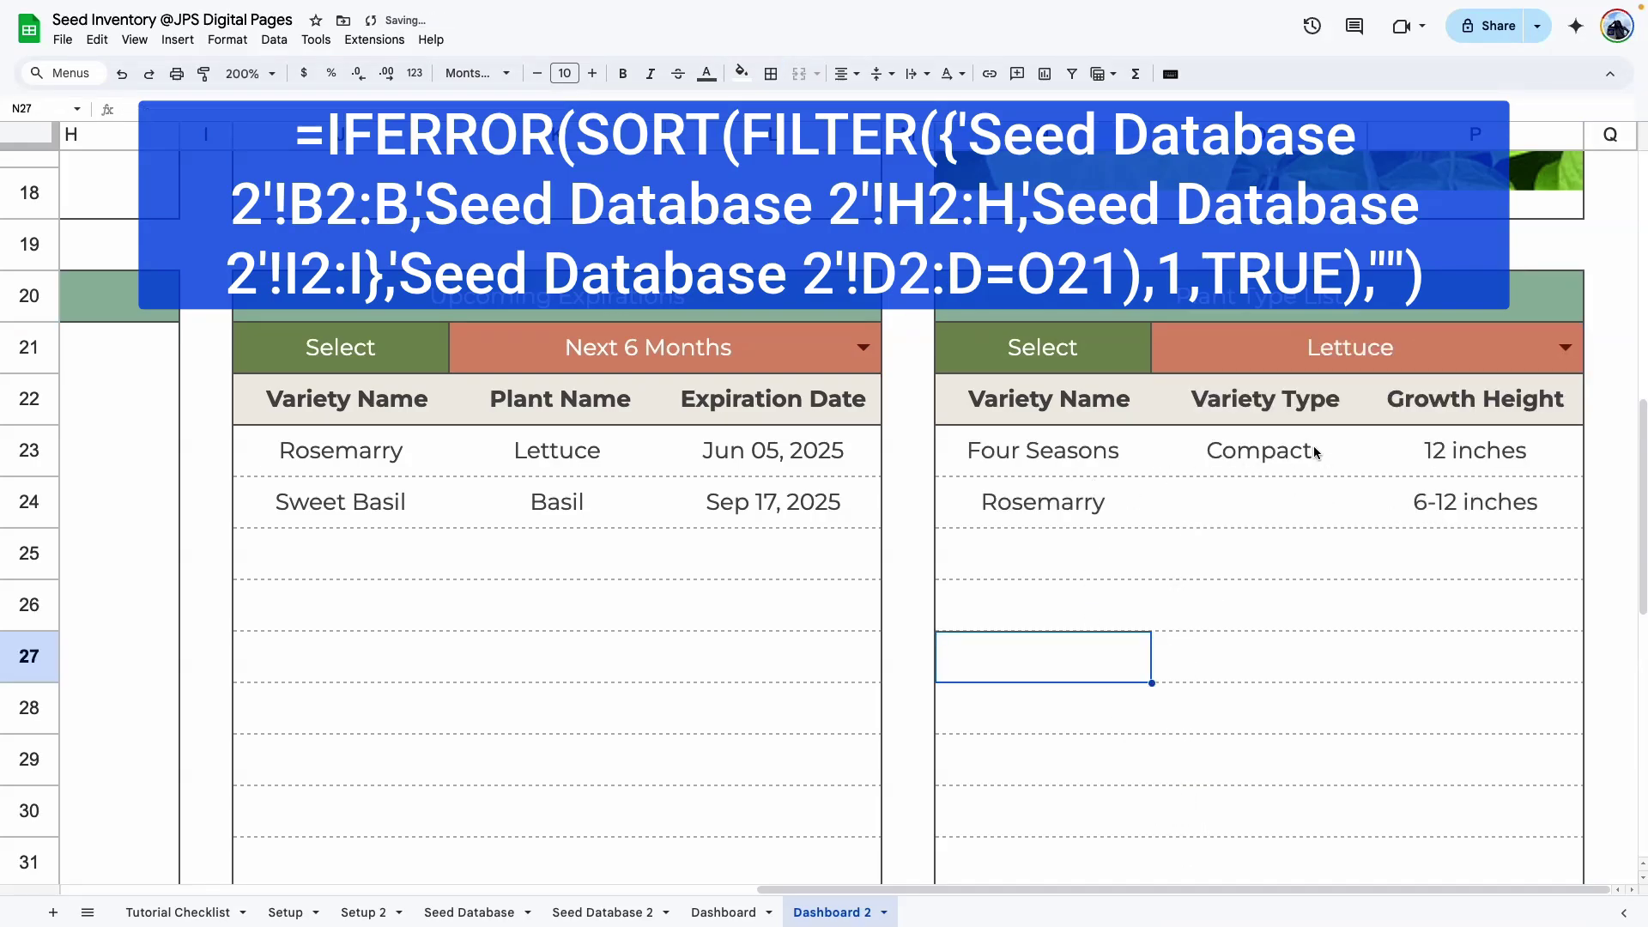
pyautogui.click(1565, 348)
pyautogui.click(1215, 510)
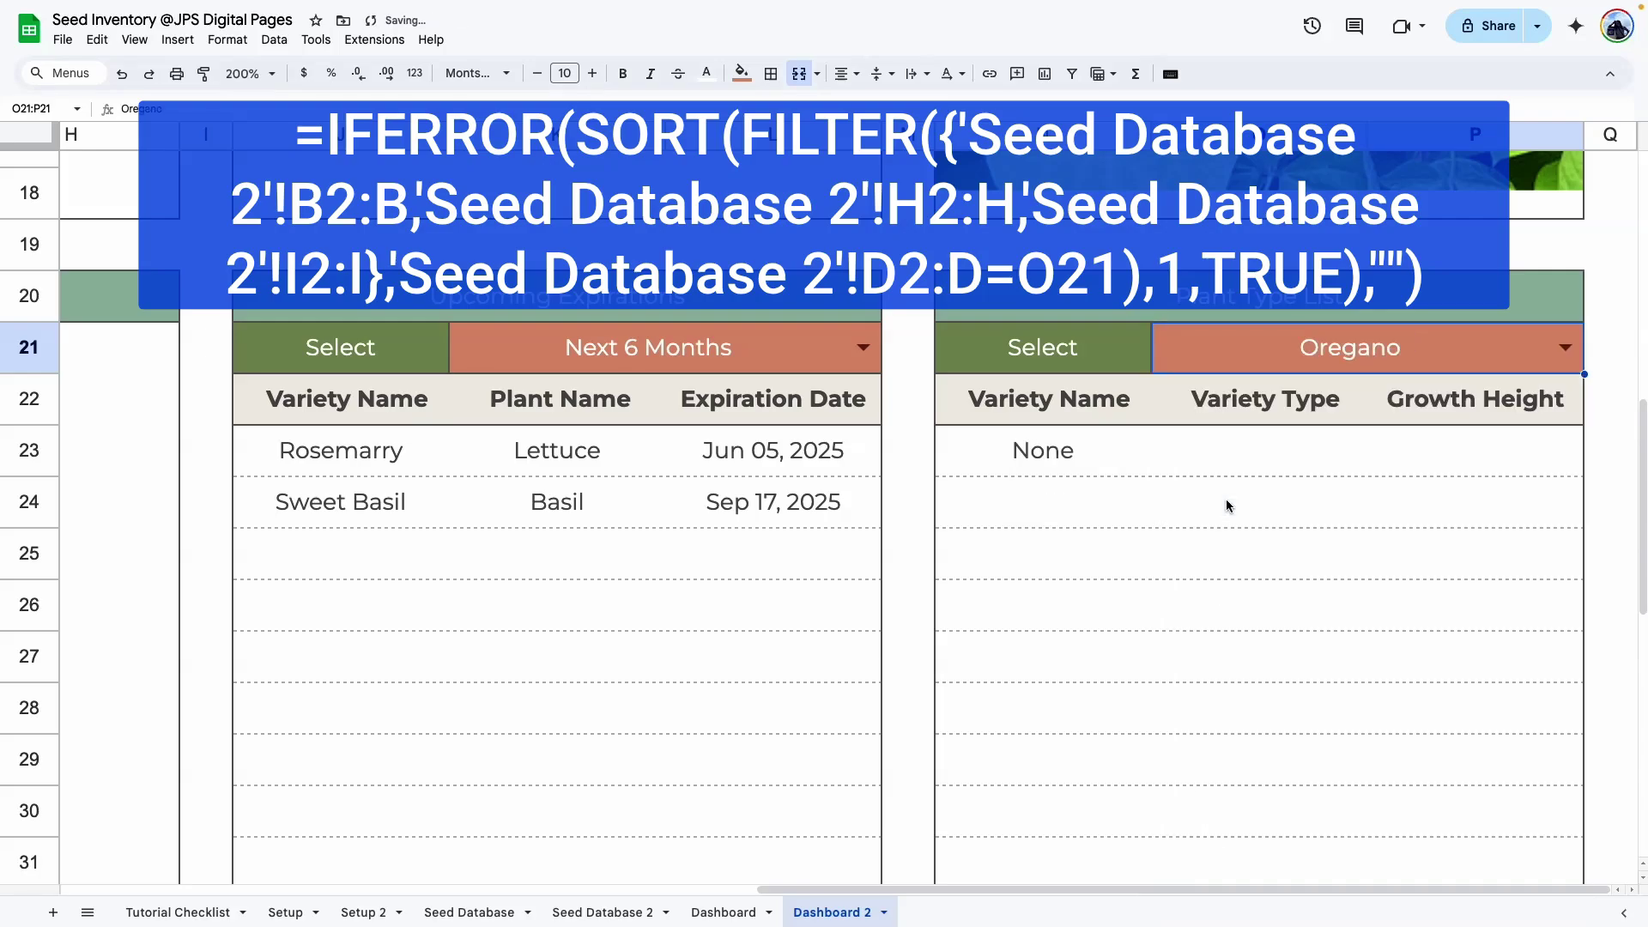
pyautogui.click(1054, 453)
pyautogui.click(1191, 661)
# Remove the word None from N23's IFERROR fallback, leaving an empty string.
pyautogui.doubleClick(1063, 465)
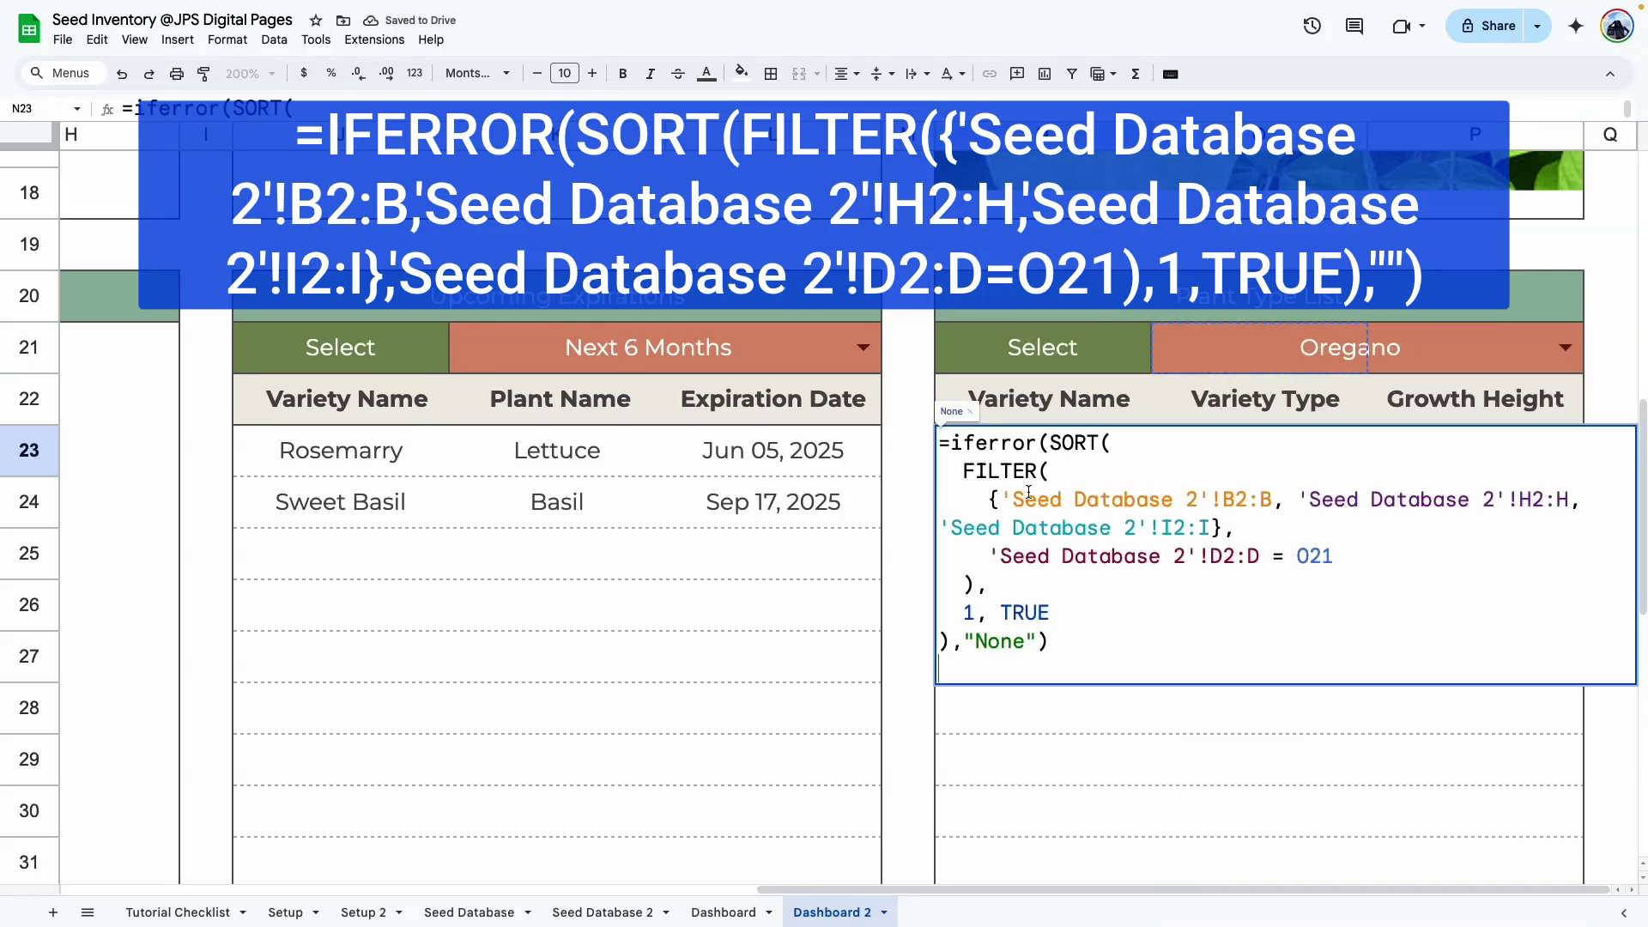
pyautogui.doubleClick(1020, 640)
pyautogui.press('BackSpace')
pyautogui.press('Return')
pyautogui.click(1063, 644)
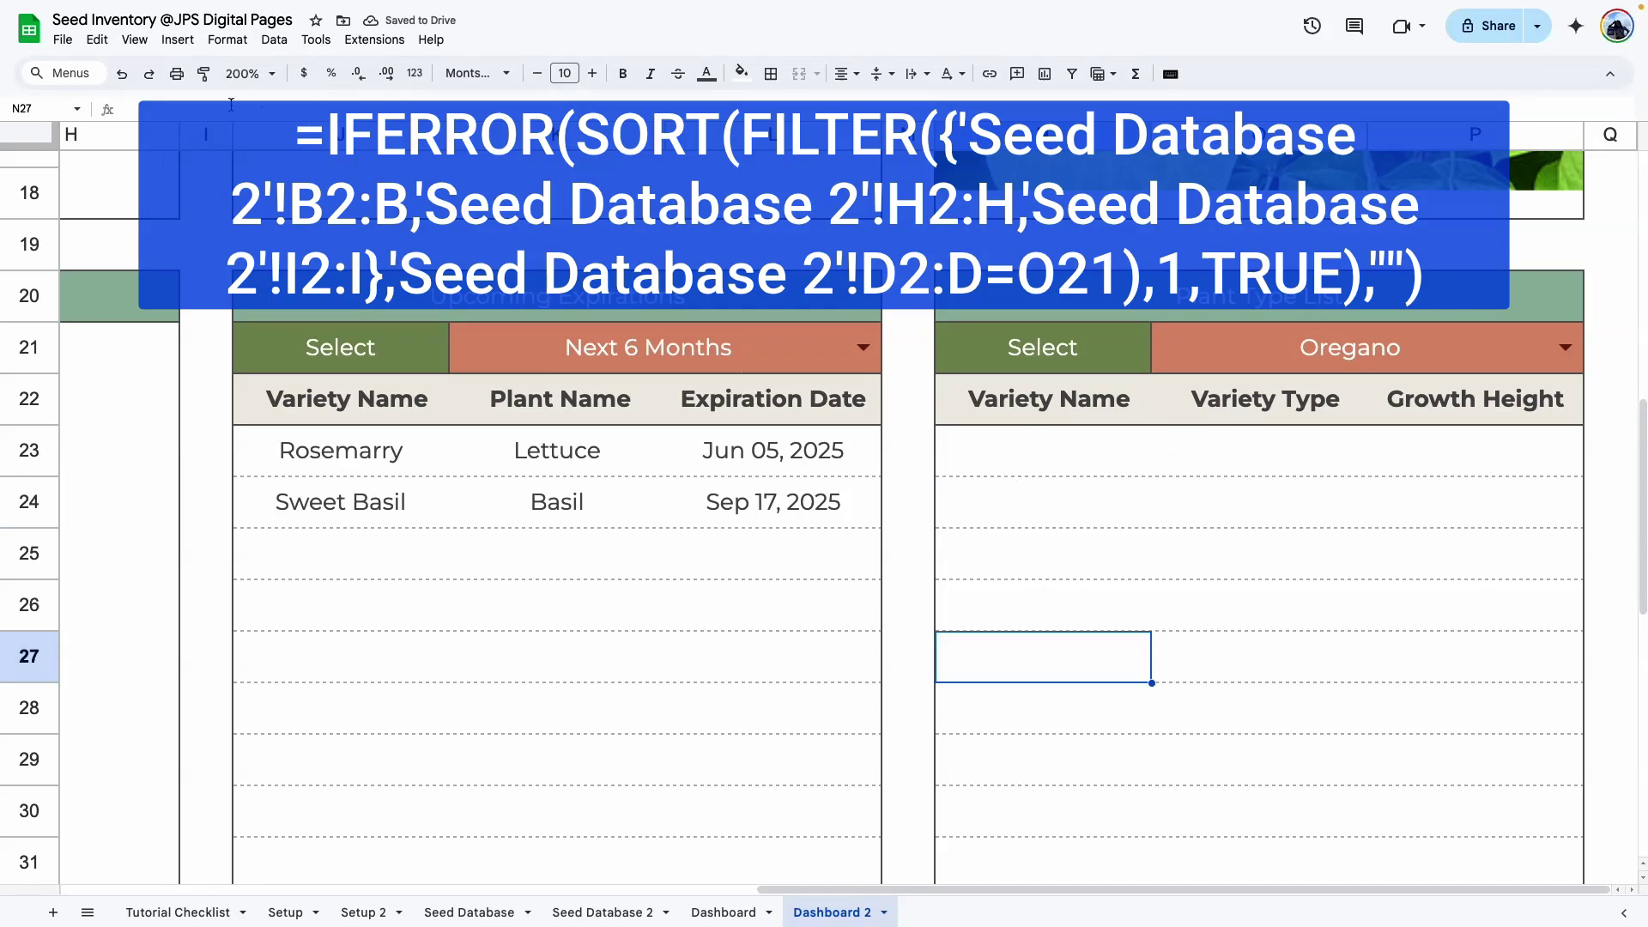
# Set Dashboard 2's zoom to 100% and examine the formula behind the finished Dashboard's Plant Name header in B7.
pyautogui.click(271, 73)
pyautogui.click(250, 266)
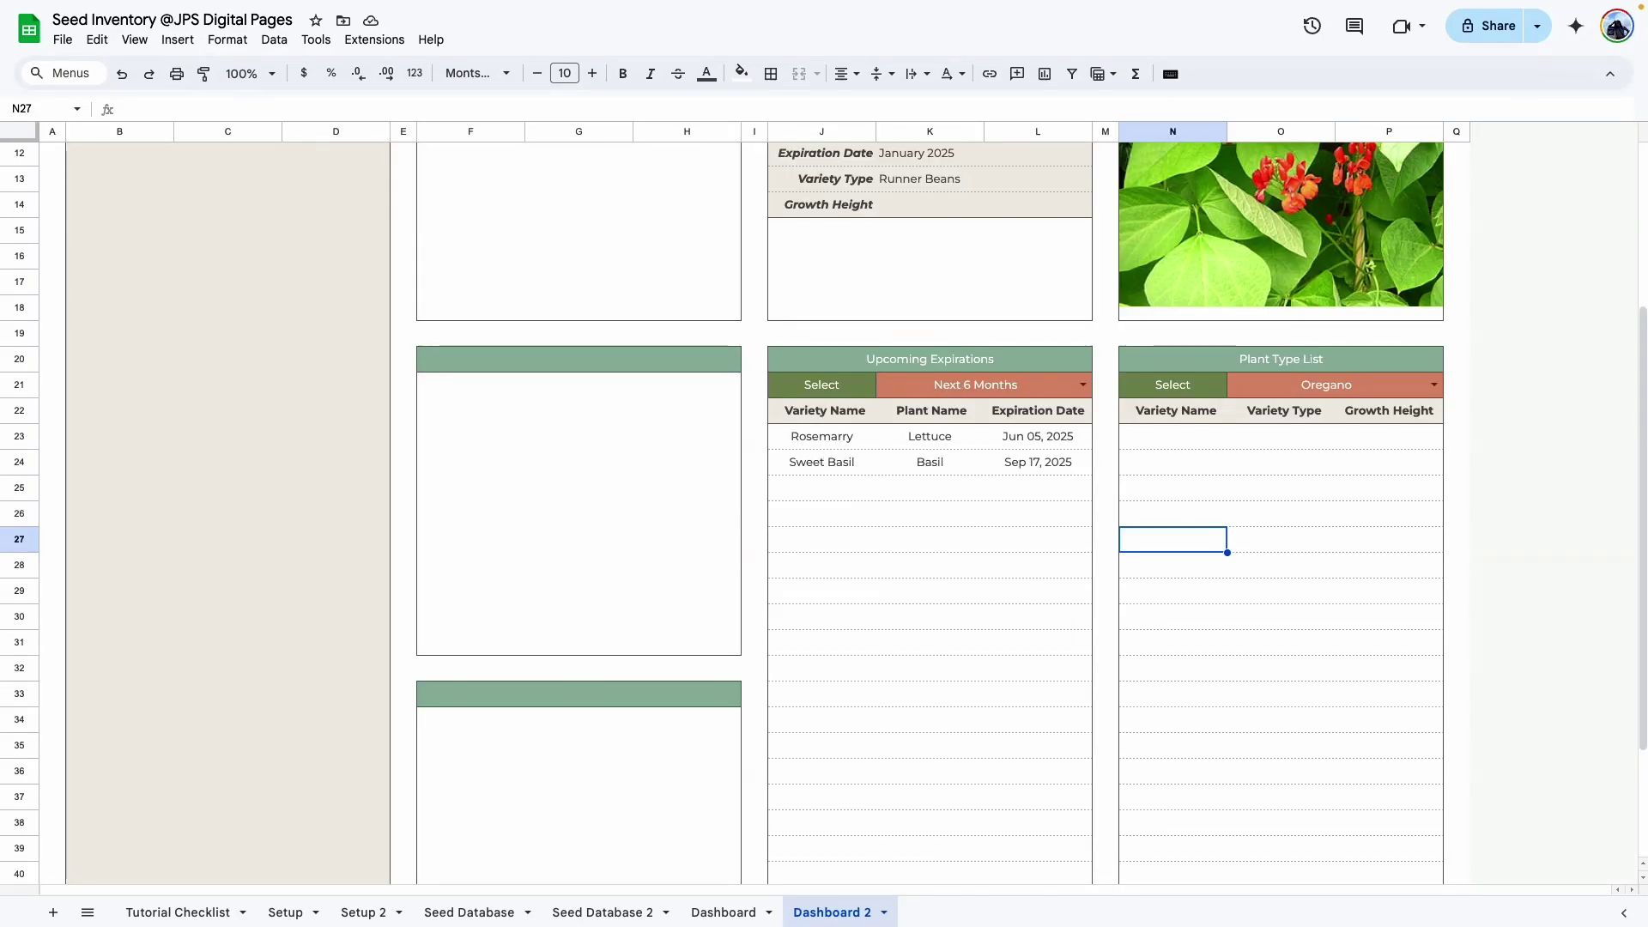
pyautogui.scroll(5, 821, 454)
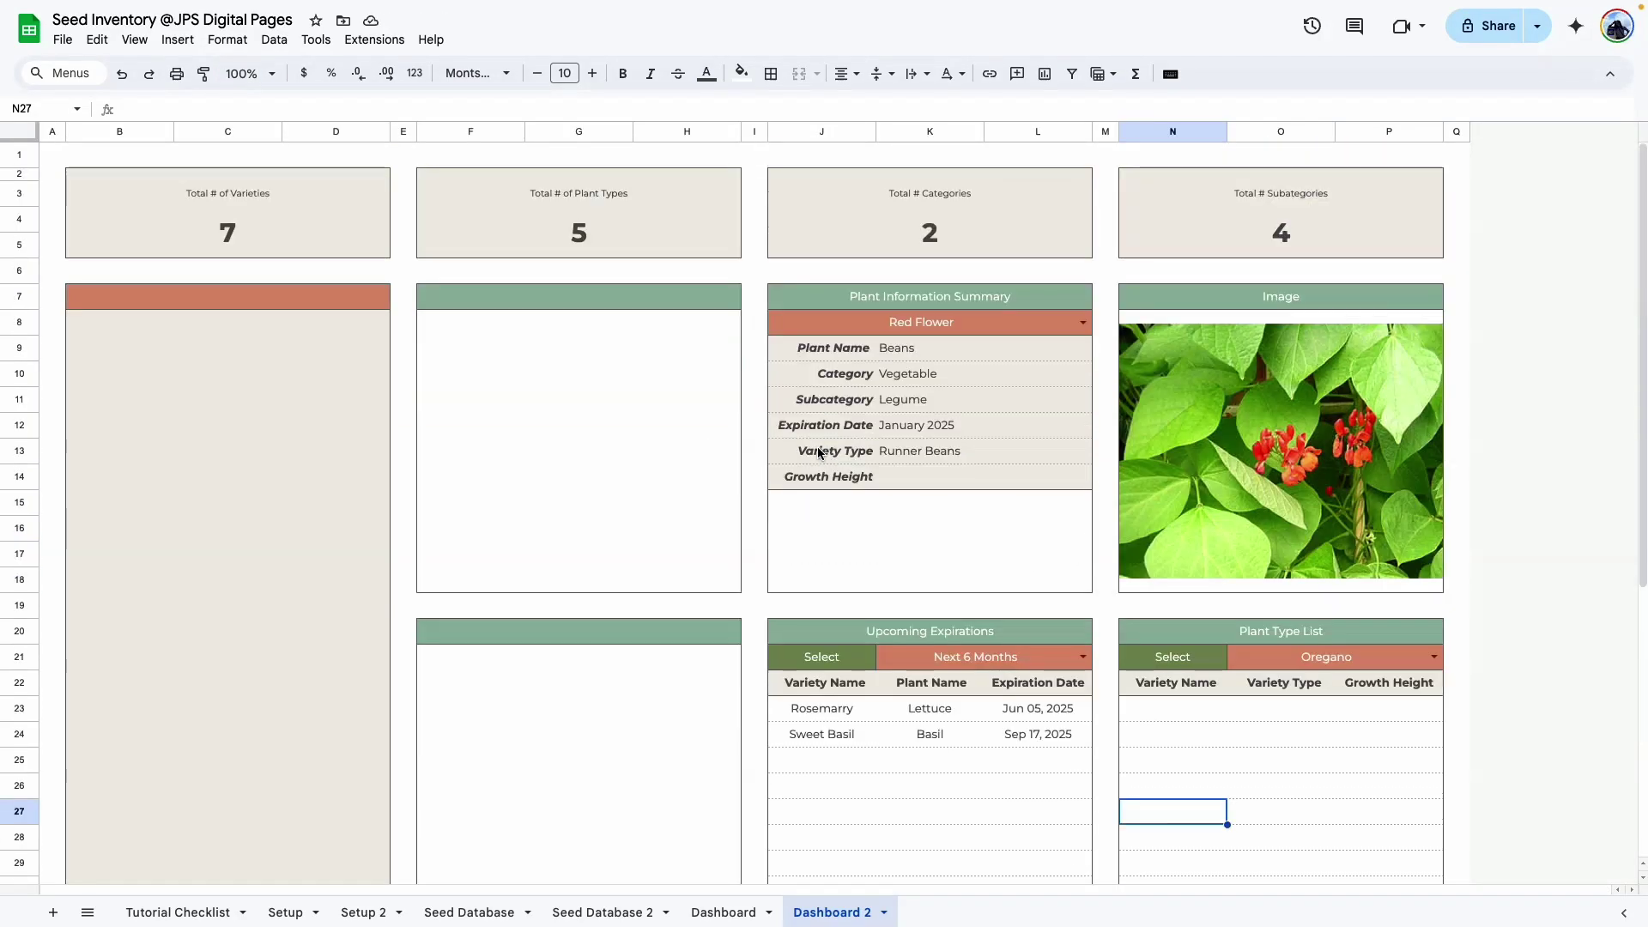
pyautogui.click(241, 310)
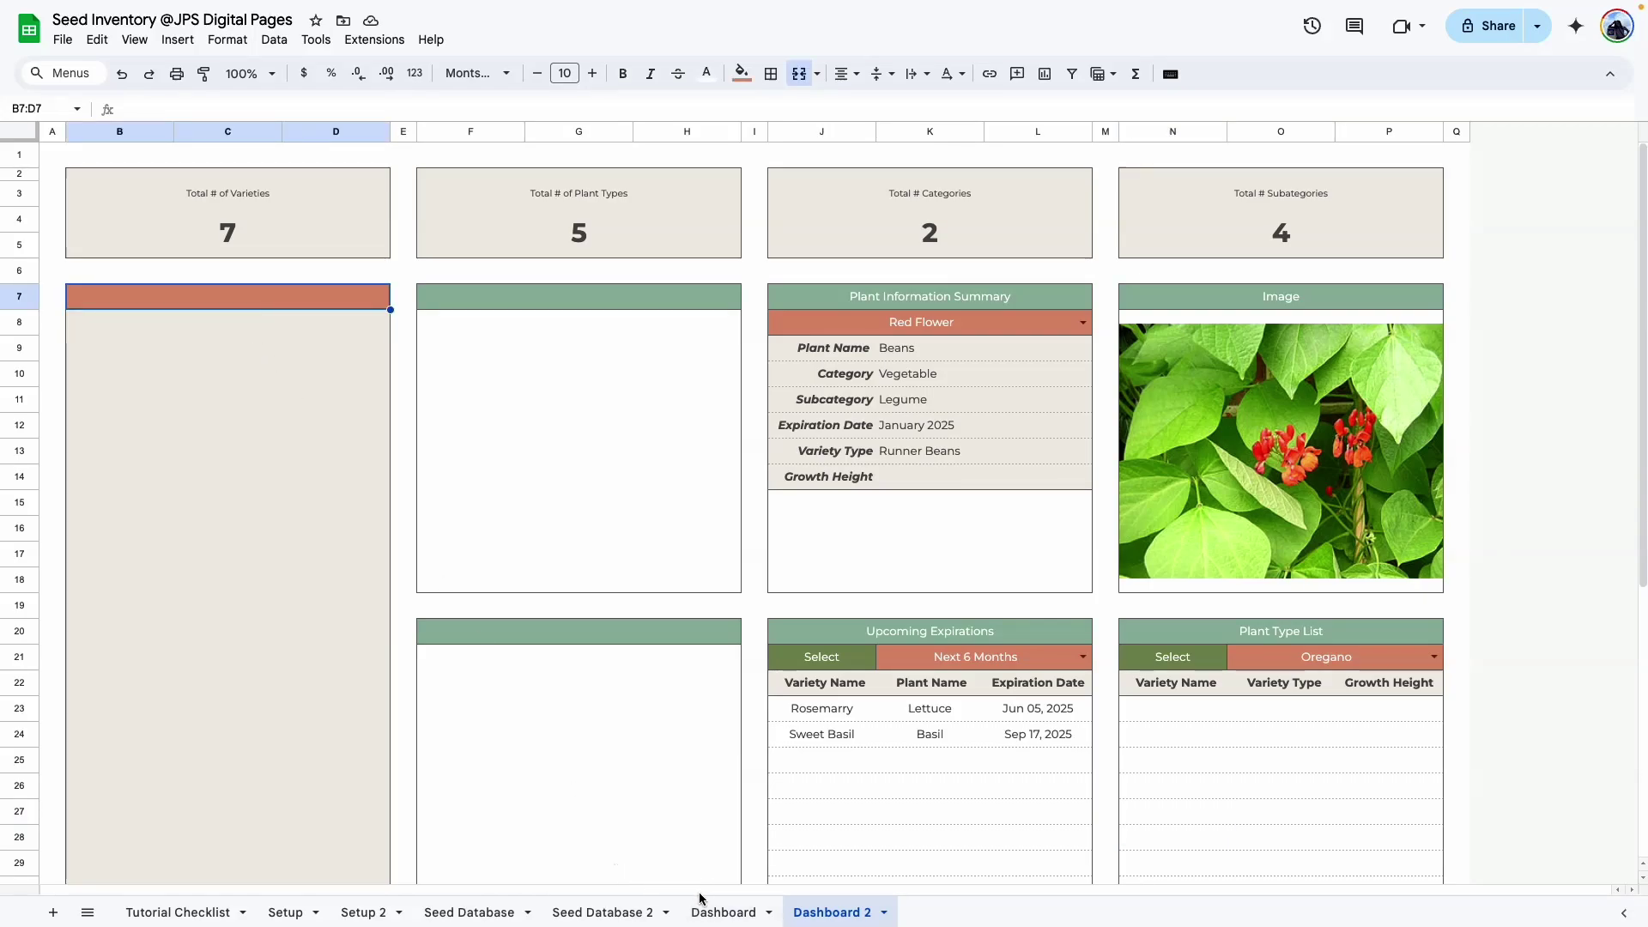
pyautogui.click(723, 912)
pyautogui.scroll(5, 296, 290)
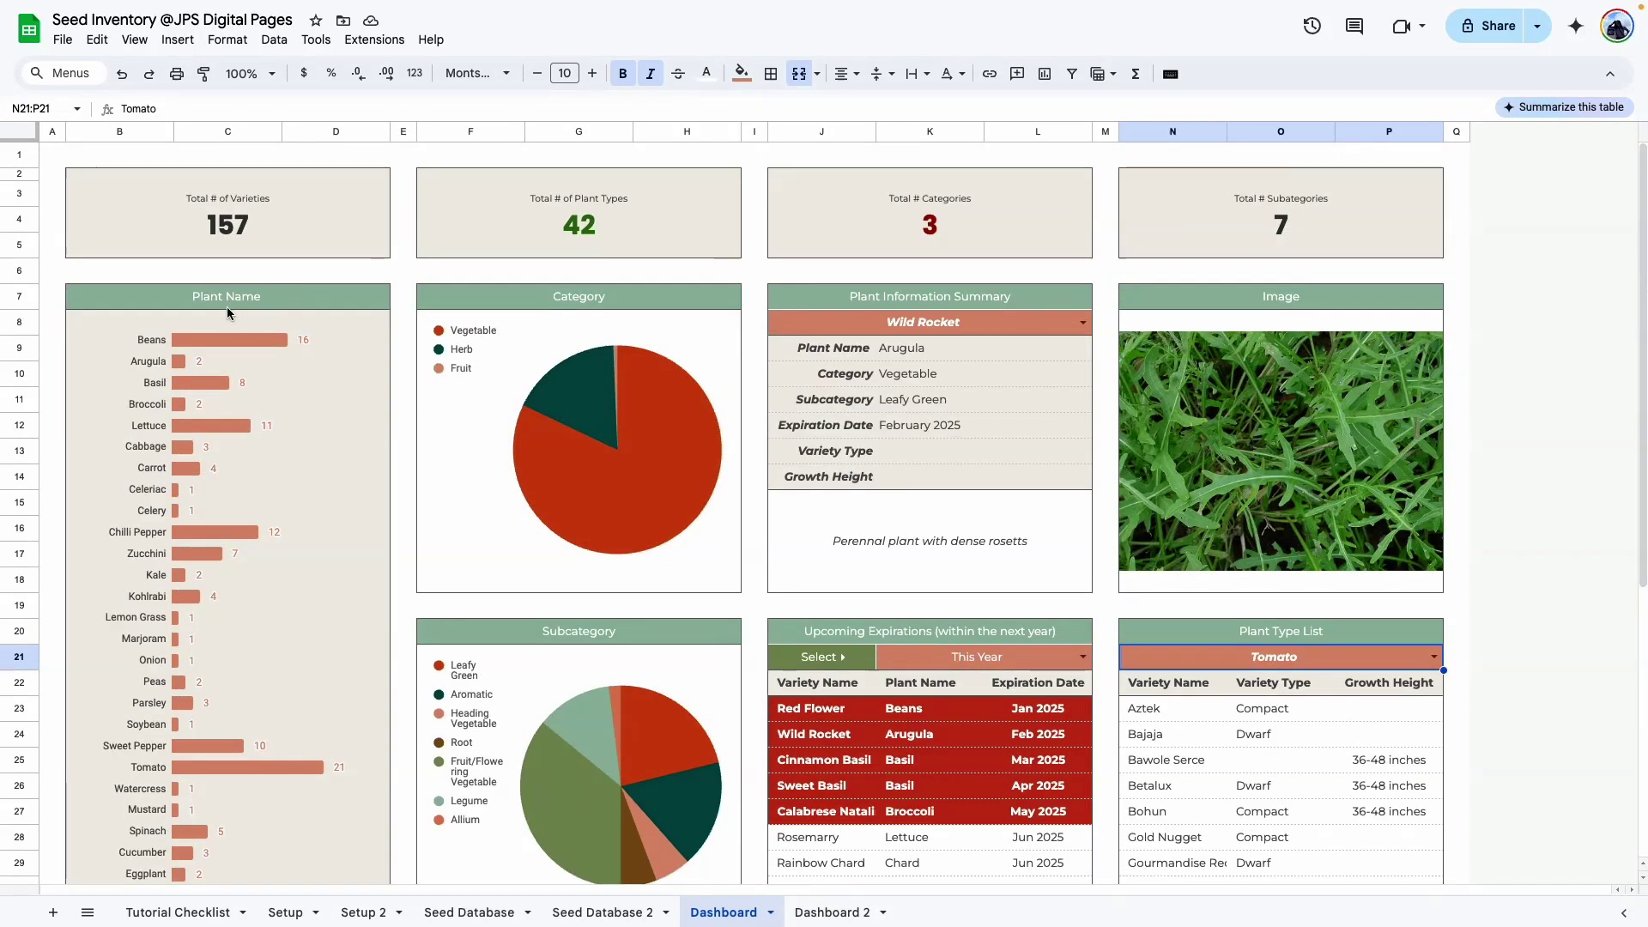
pyautogui.click(230, 311)
pyautogui.press('Right')
pyautogui.press('Right')
pyautogui.press('Left')
pyautogui.press('Left')
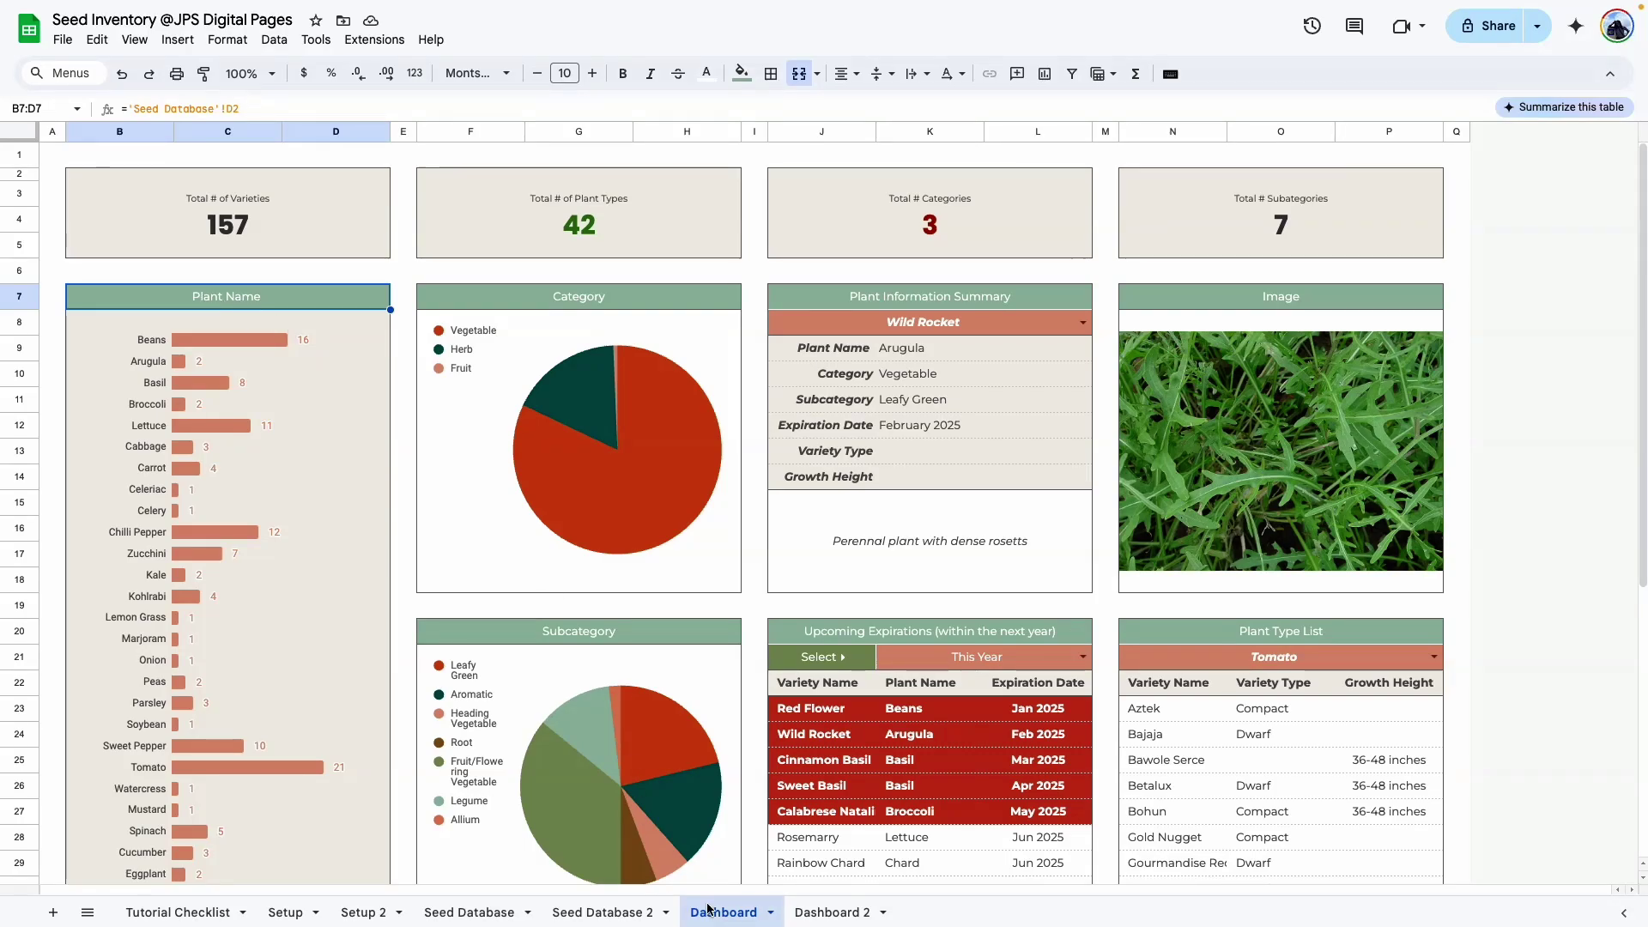
# Link Dashboard 2's header cell B7 to the Plant Name heading with ='Seed Database 2'!D2.
pyautogui.click(831, 912)
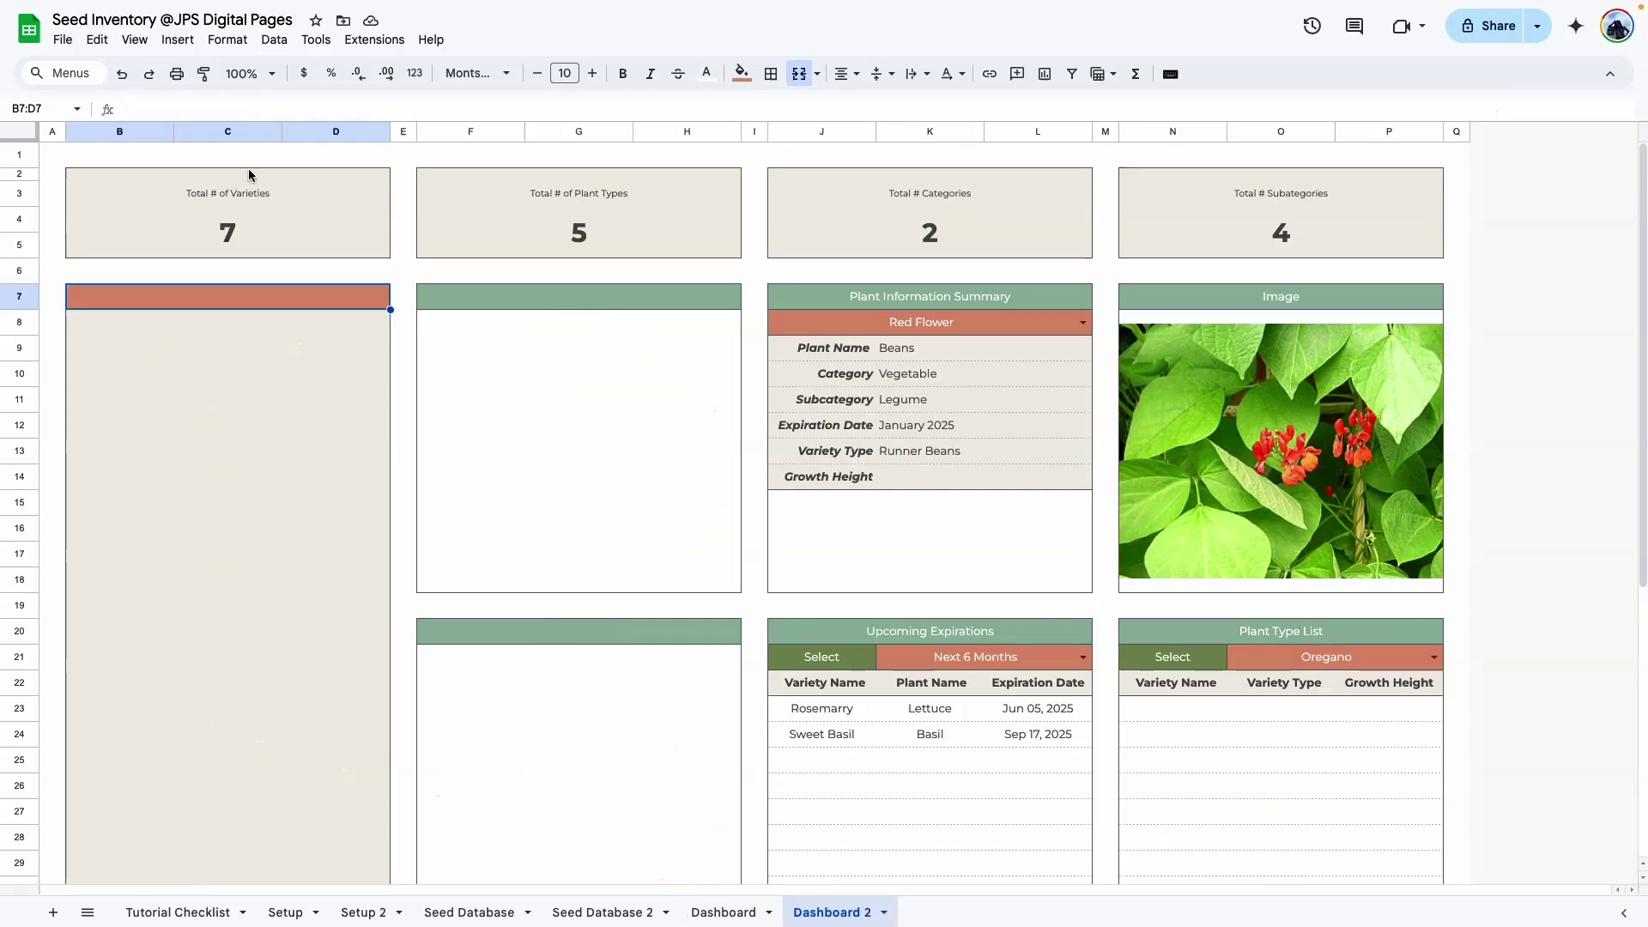
pyautogui.write('=')
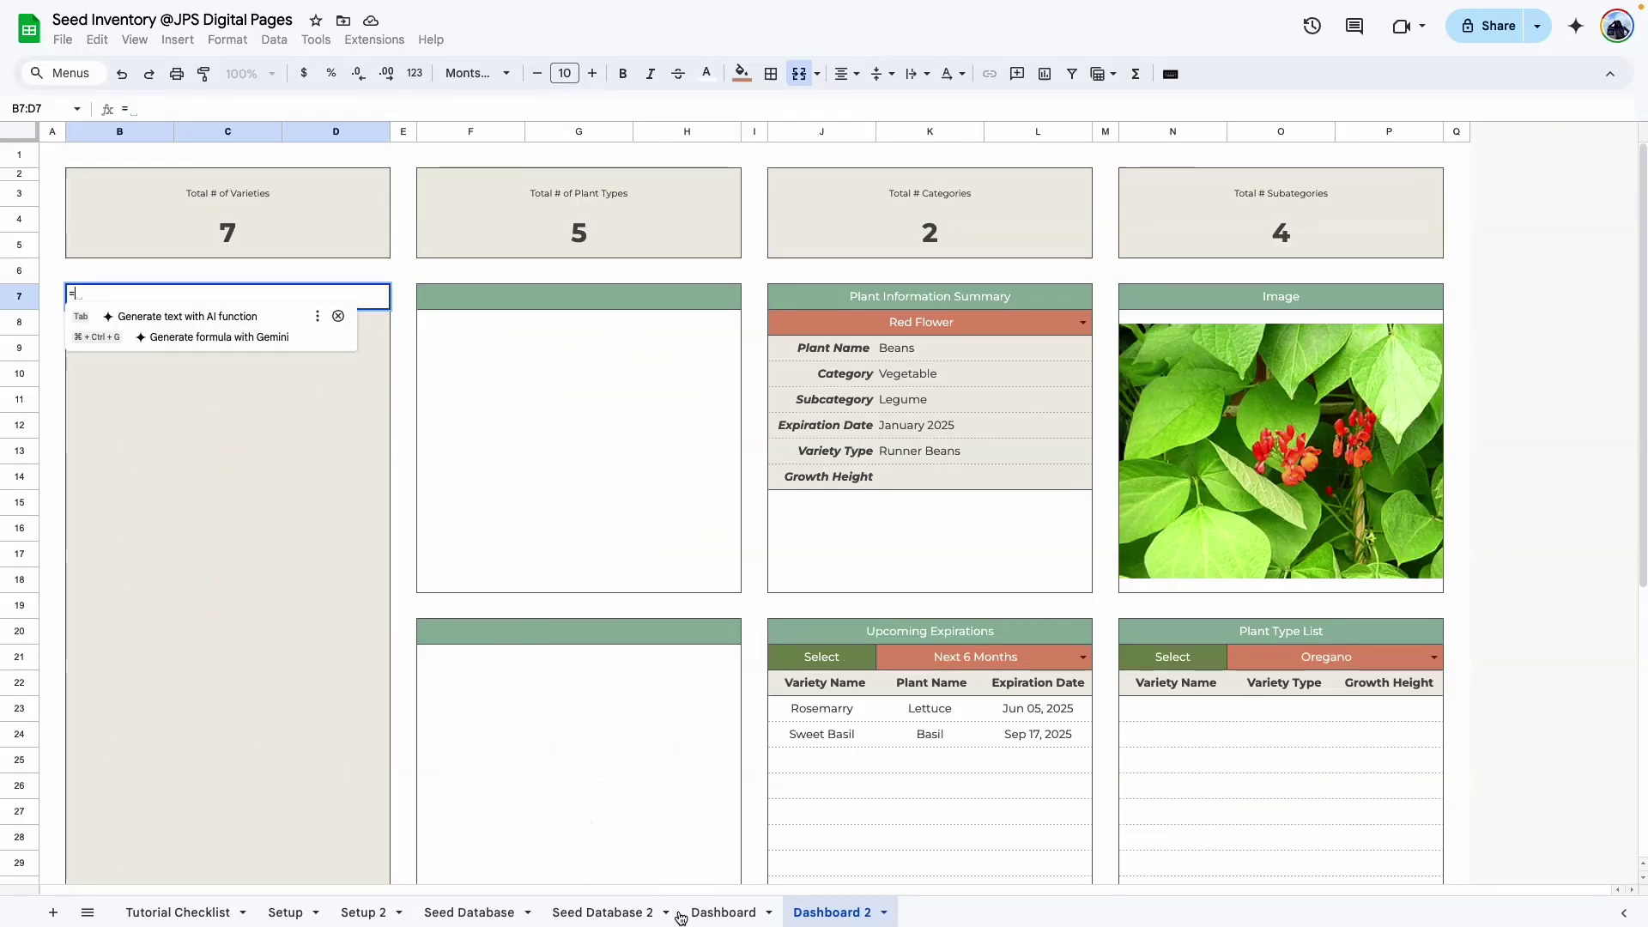
pyautogui.click(605, 911)
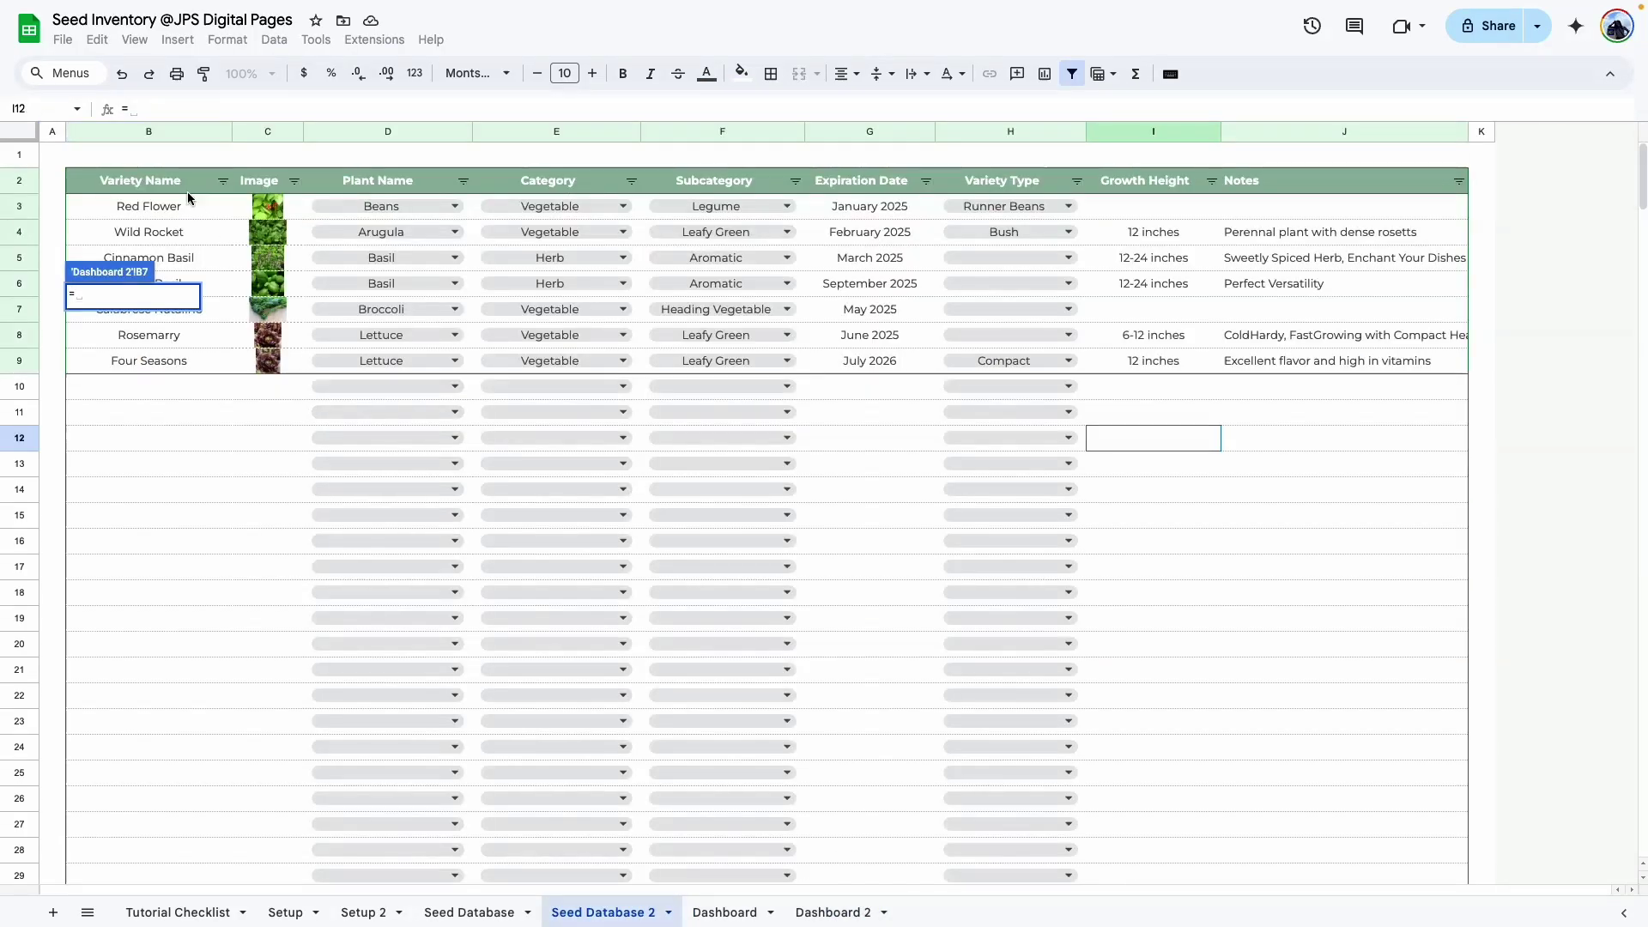
pyautogui.click(404, 184)
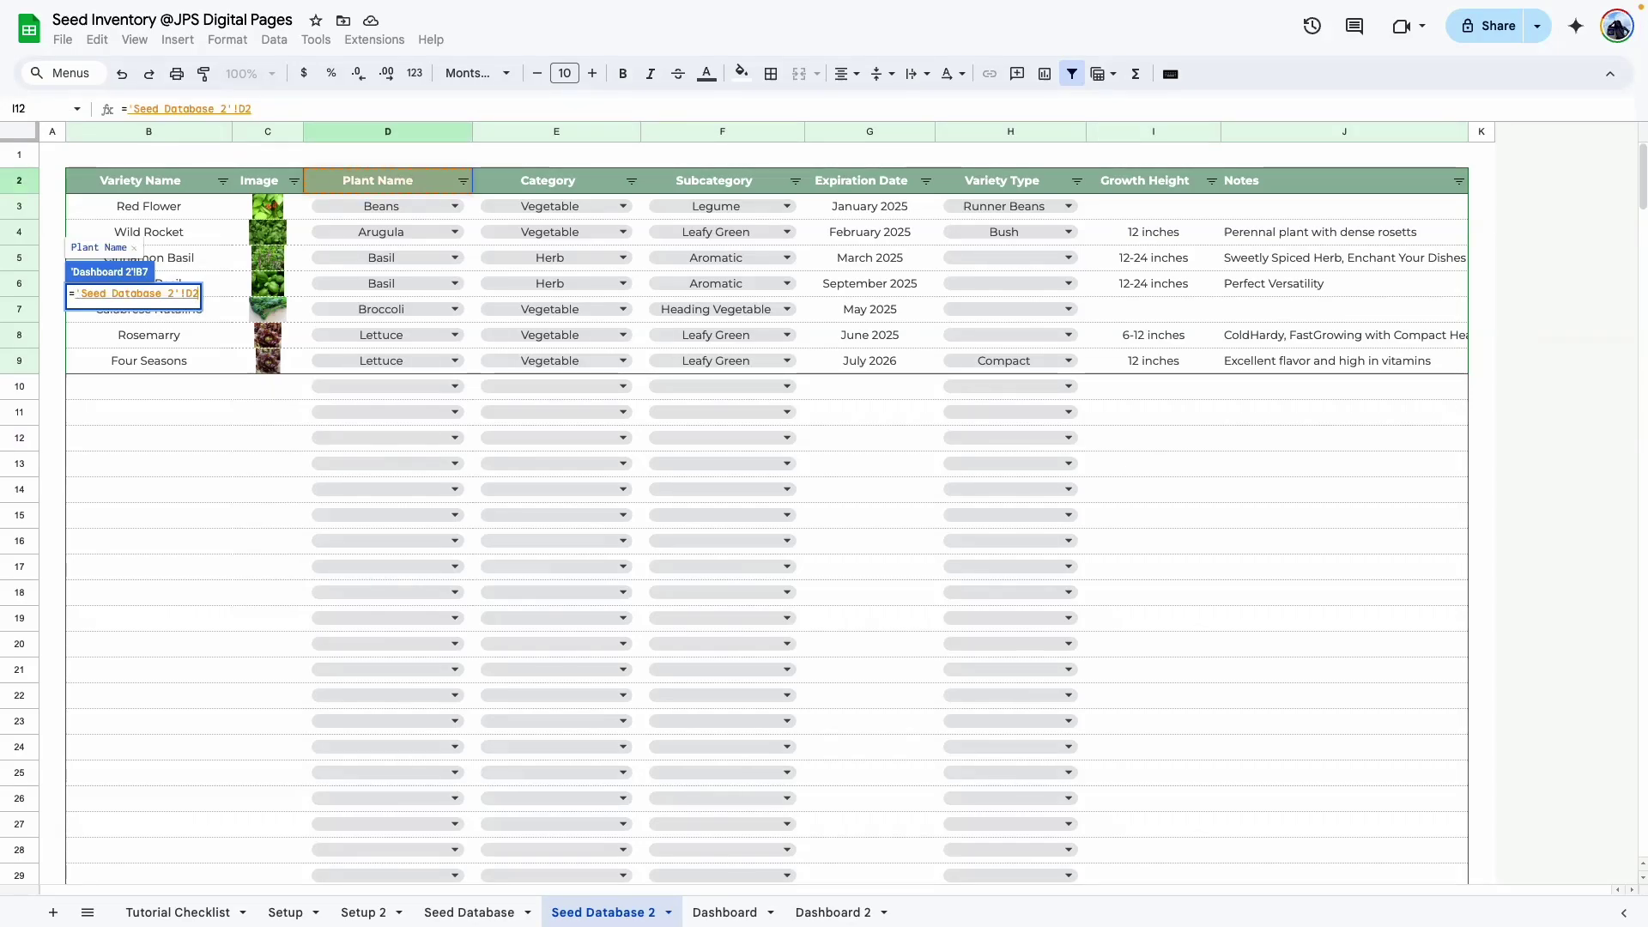
pyautogui.press('Return')
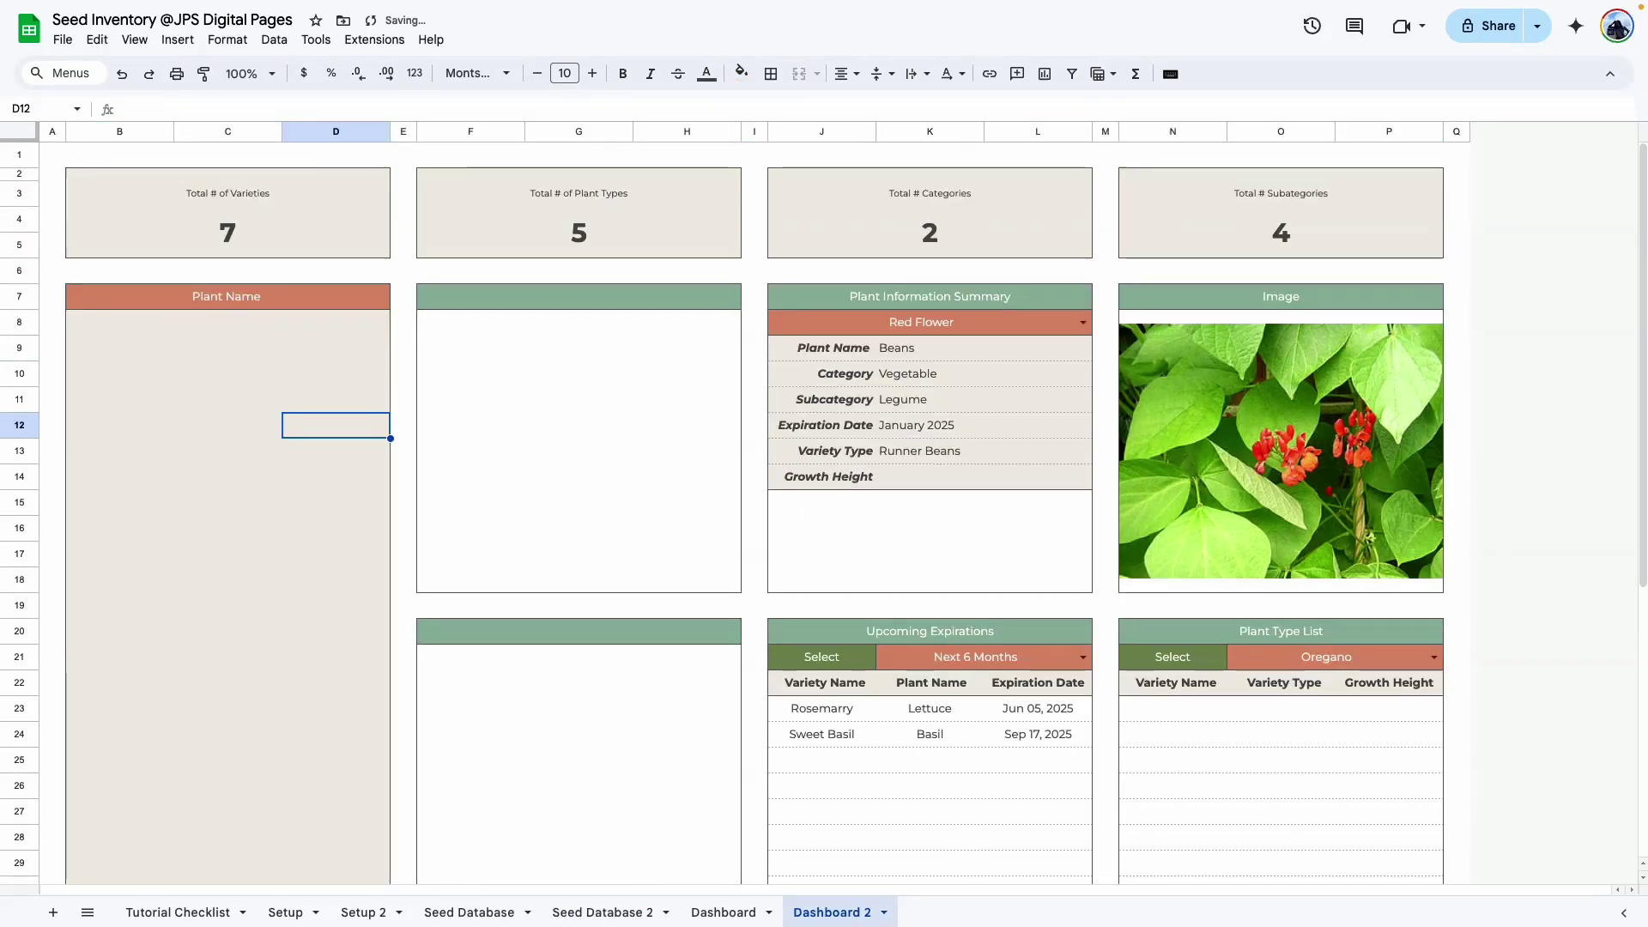
# Insert a chart on Dashboard 2 with 'Seed Database 2'!D3:D300 as its data range.
pyautogui.click(179, 359)
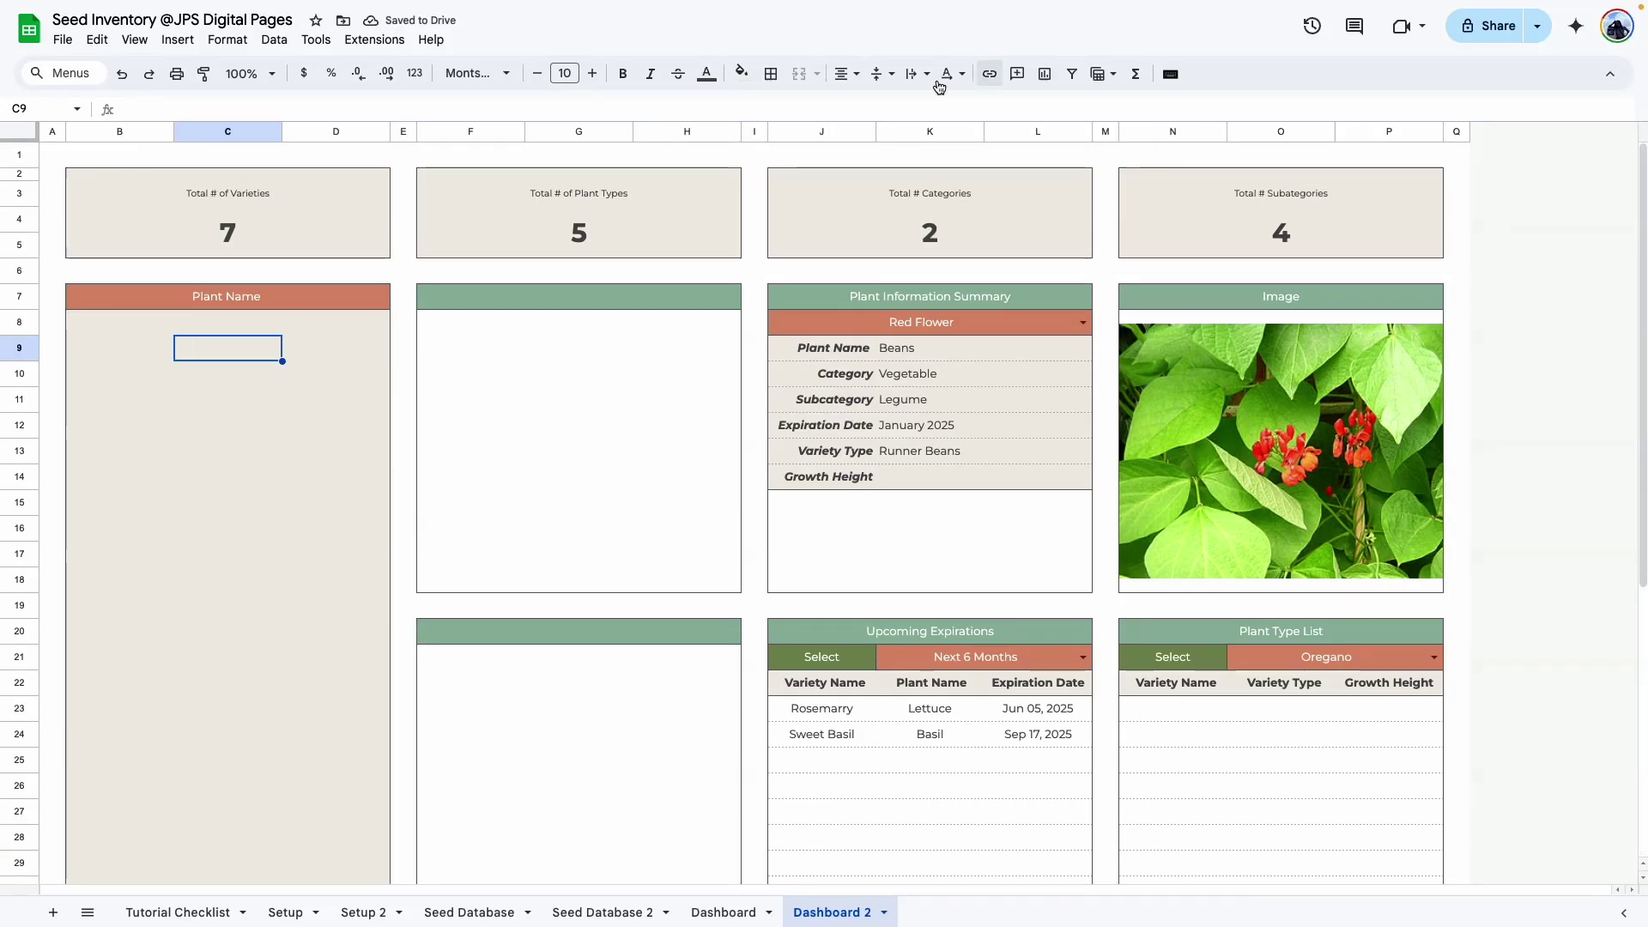
pyautogui.click(1047, 76)
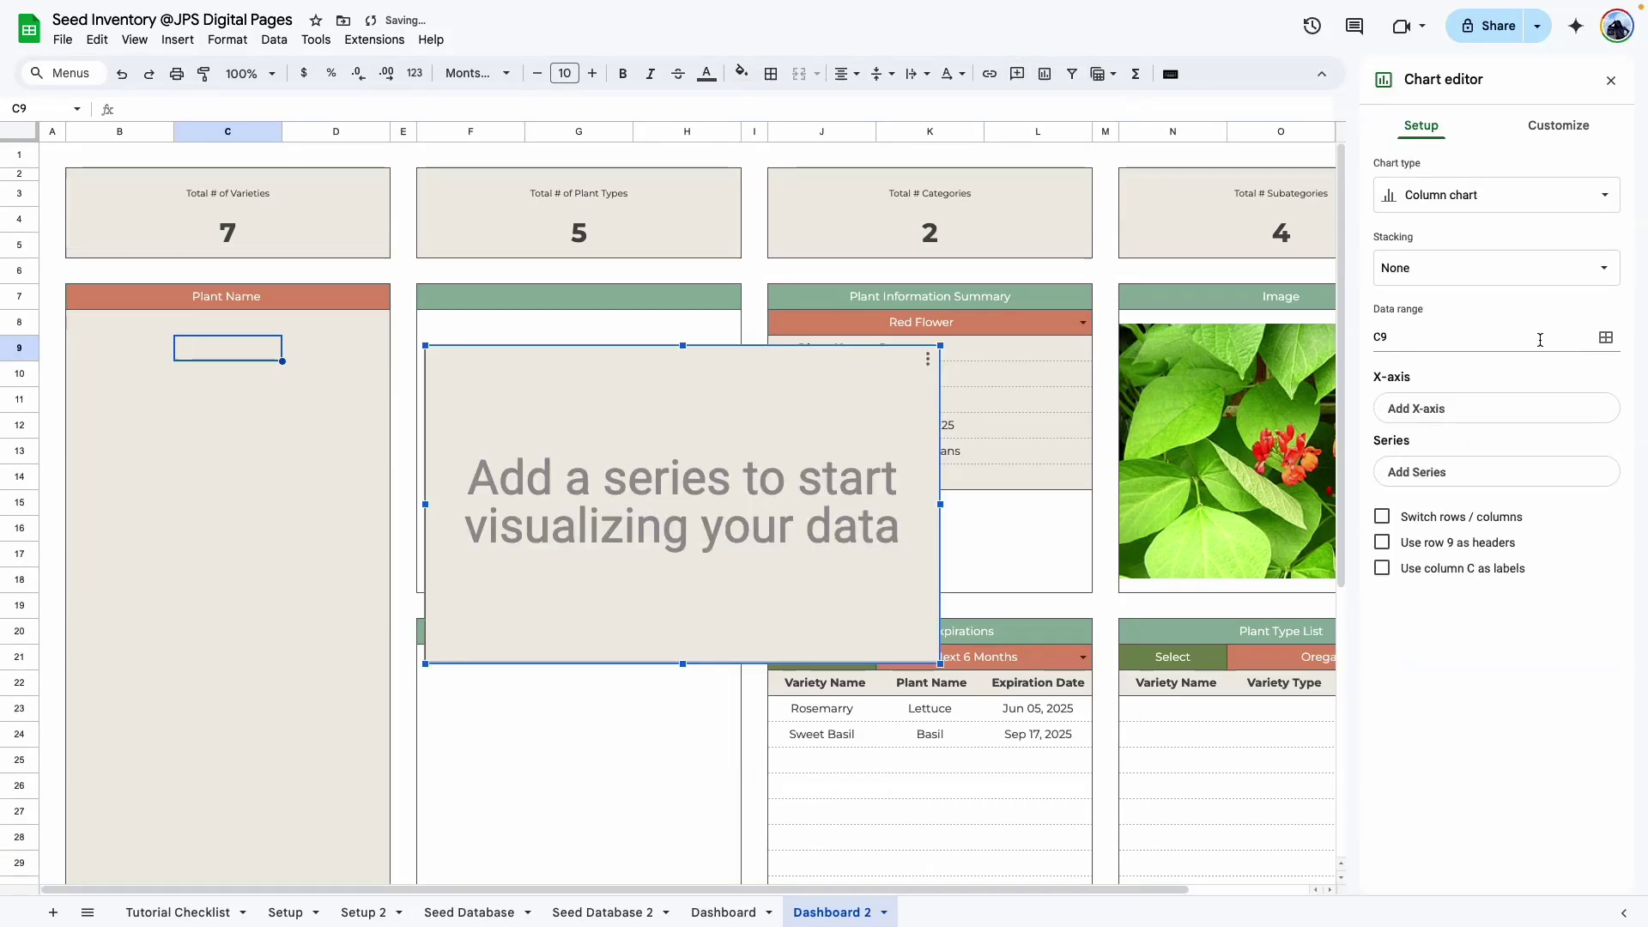
pyautogui.click(1606, 339)
pyautogui.click(604, 912)
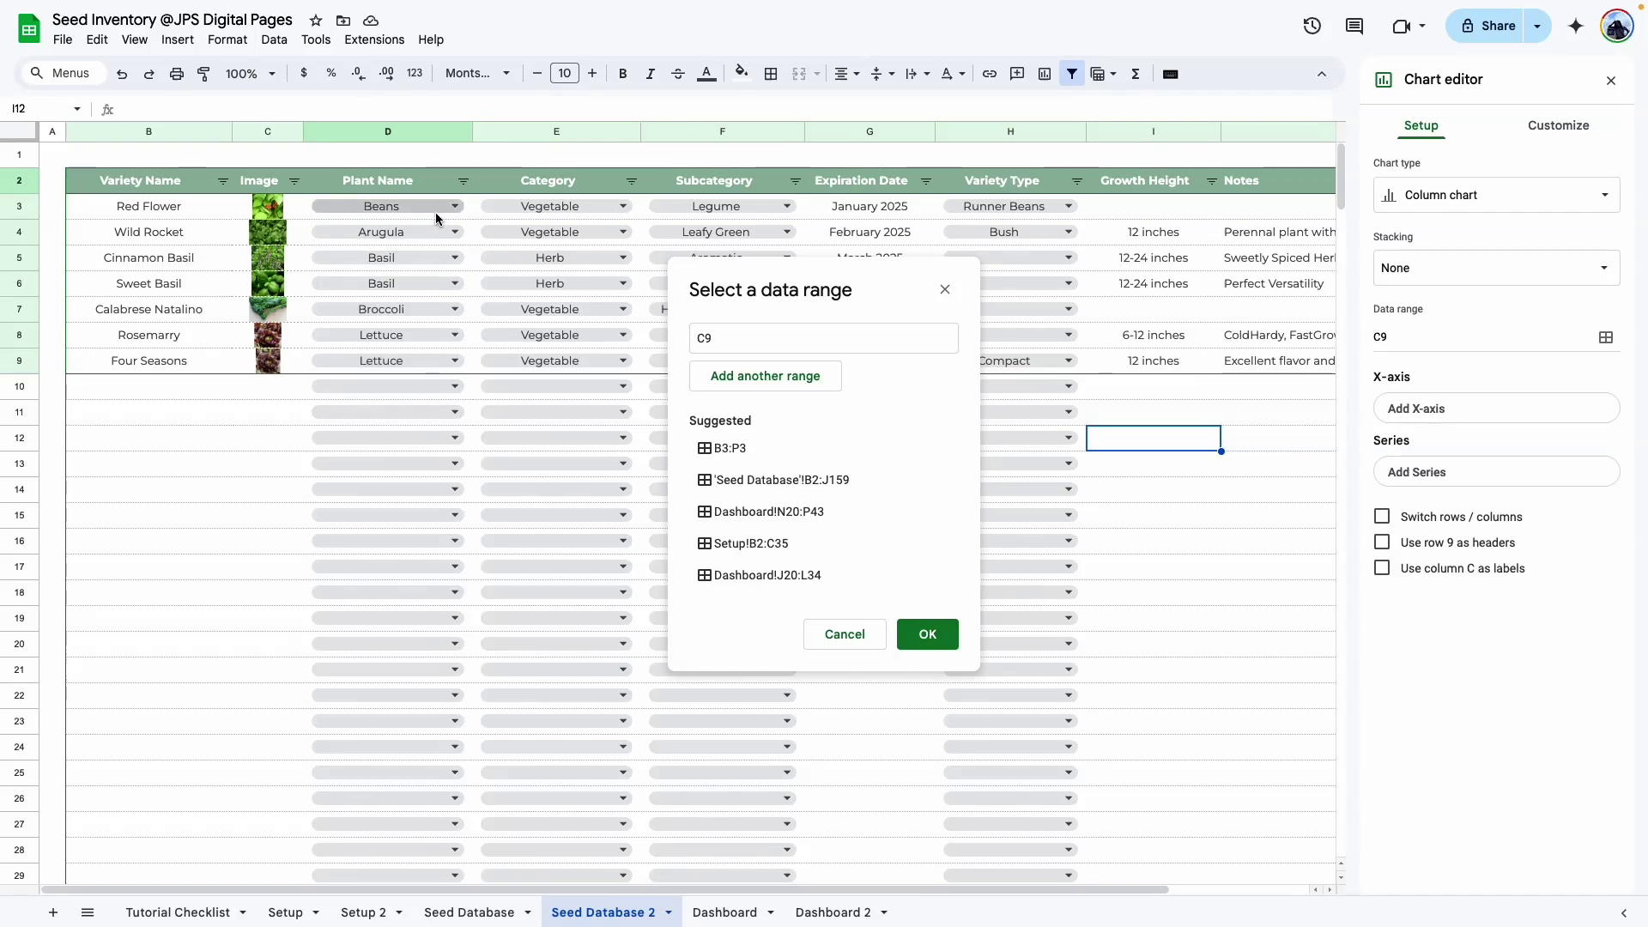
pyautogui.click(461, 200)
pyautogui.moveTo(460, 200); pyautogui.dragTo(456, 366)
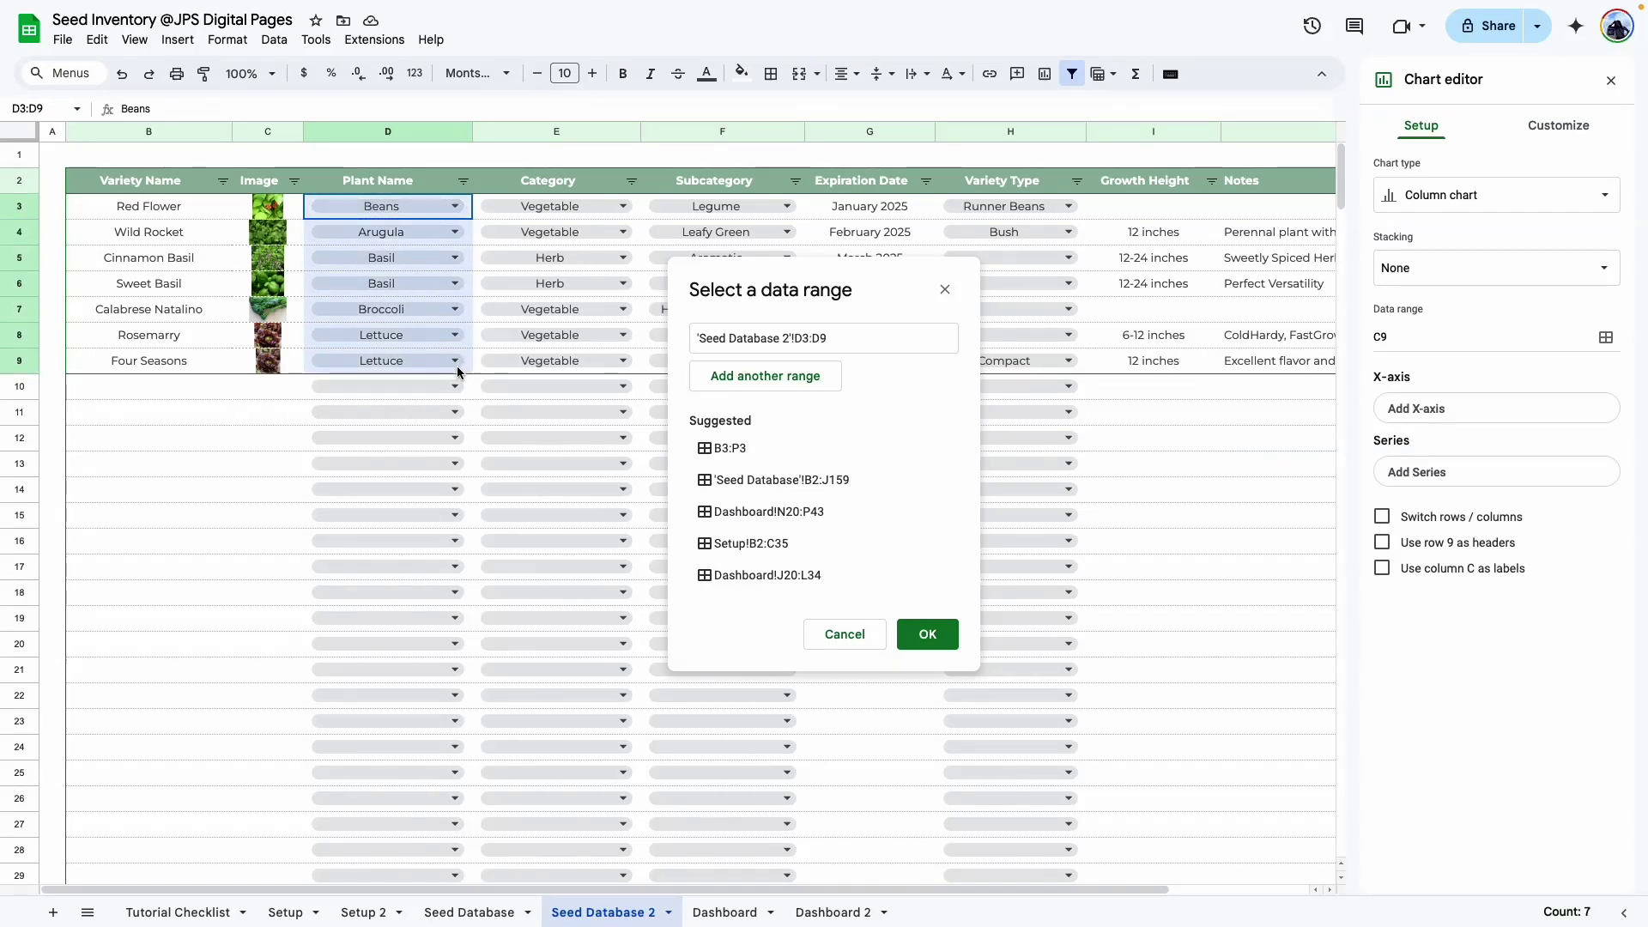
pyautogui.click(857, 341)
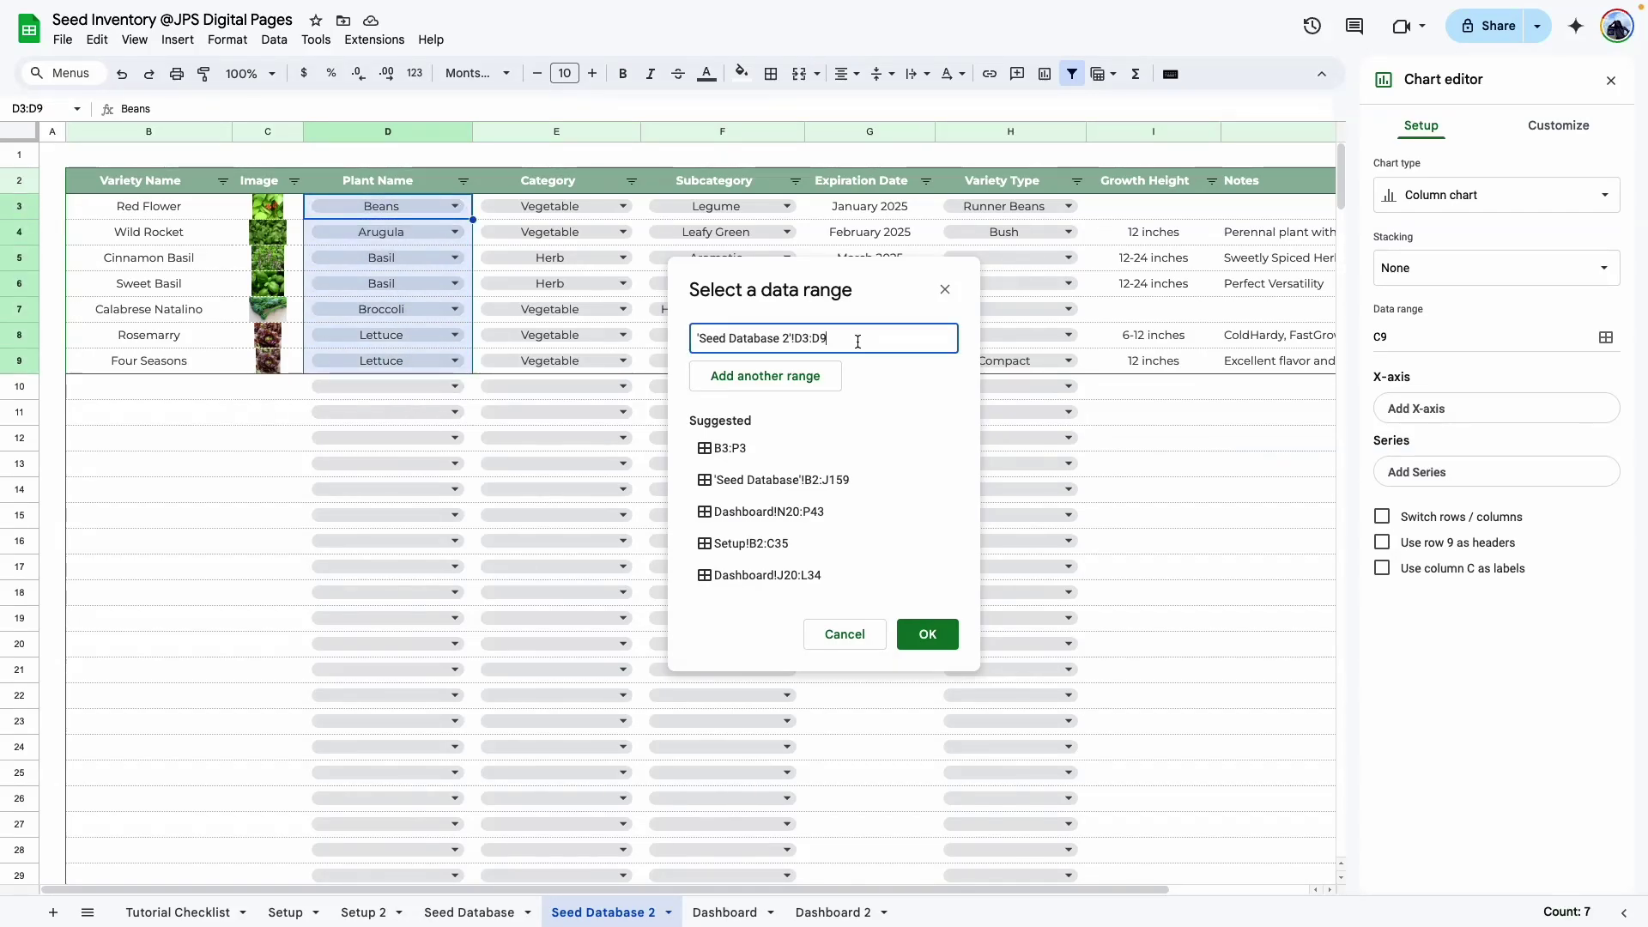
pyautogui.press('BackSpace')
pyautogui.click(928, 634)
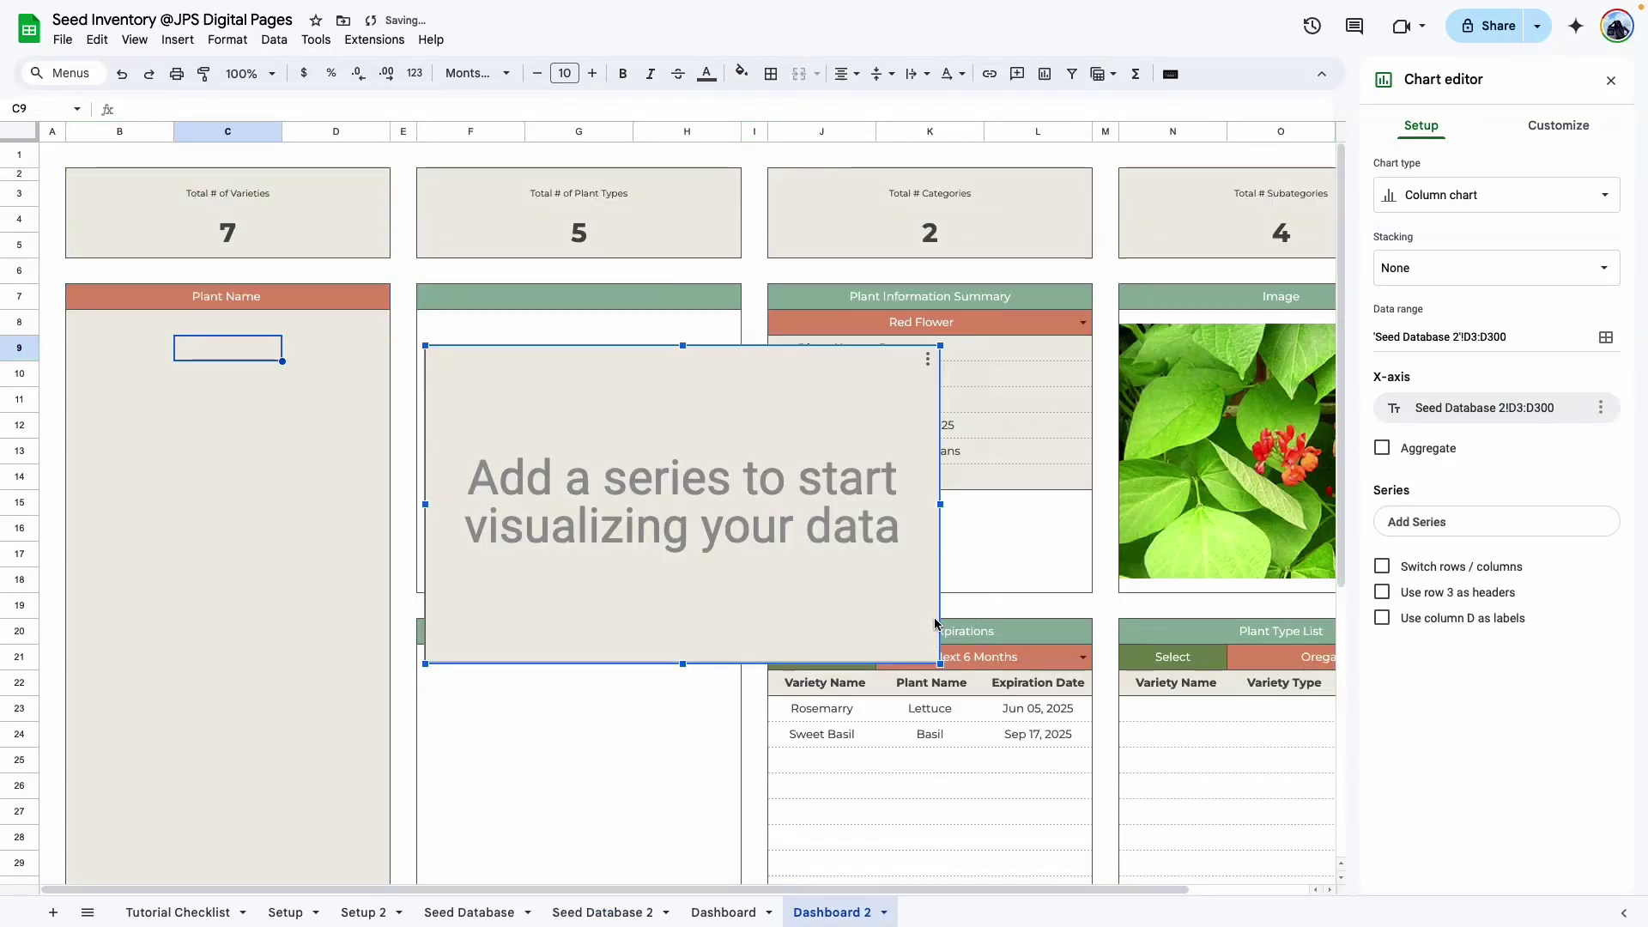
# Aggregate the chart's plant names, and place it over the Plant Name section as a bar chart.
pyautogui.click(1382, 448)
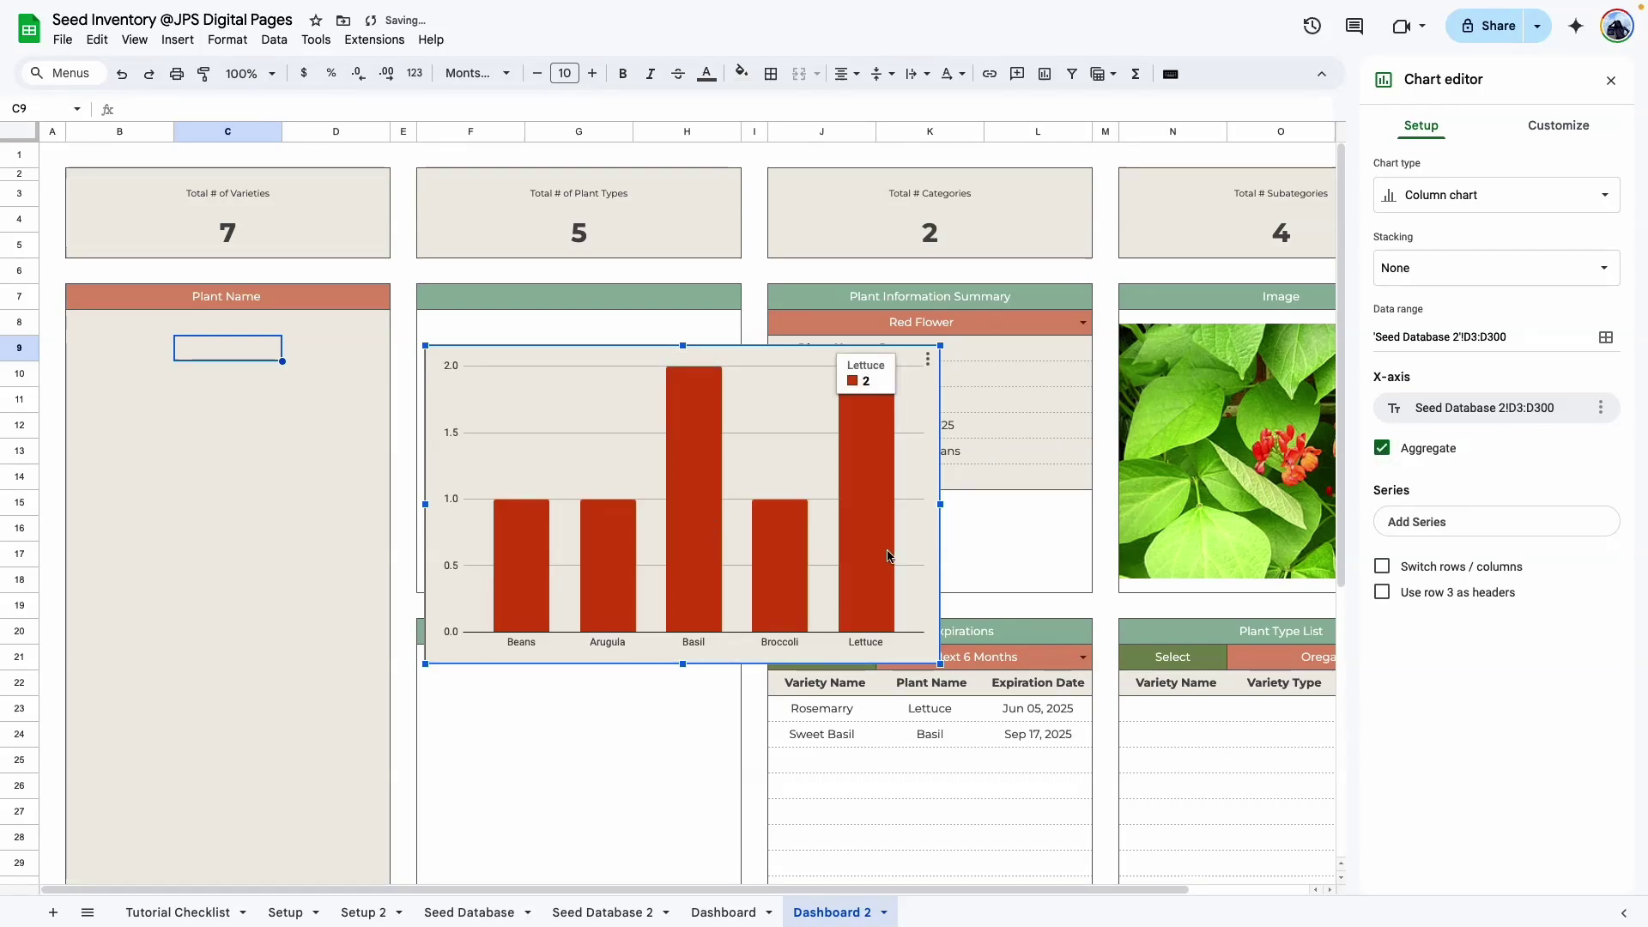
pyautogui.moveTo(755, 447); pyautogui.dragTo(457, 425)
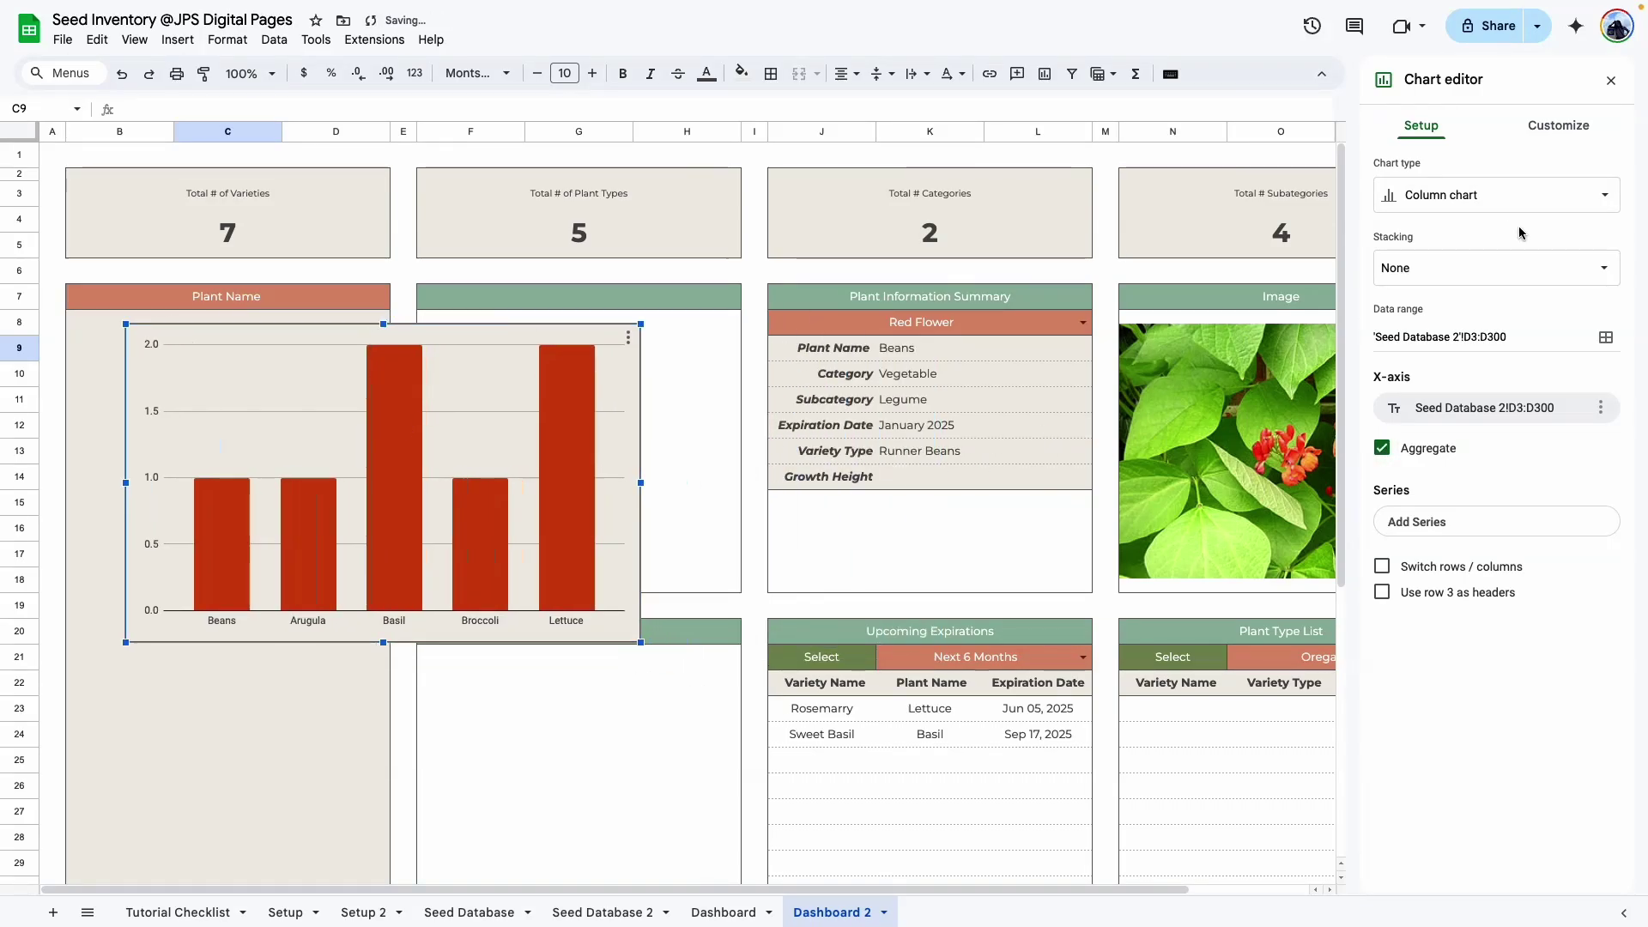
pyautogui.click(1417, 206)
pyautogui.click(1408, 559)
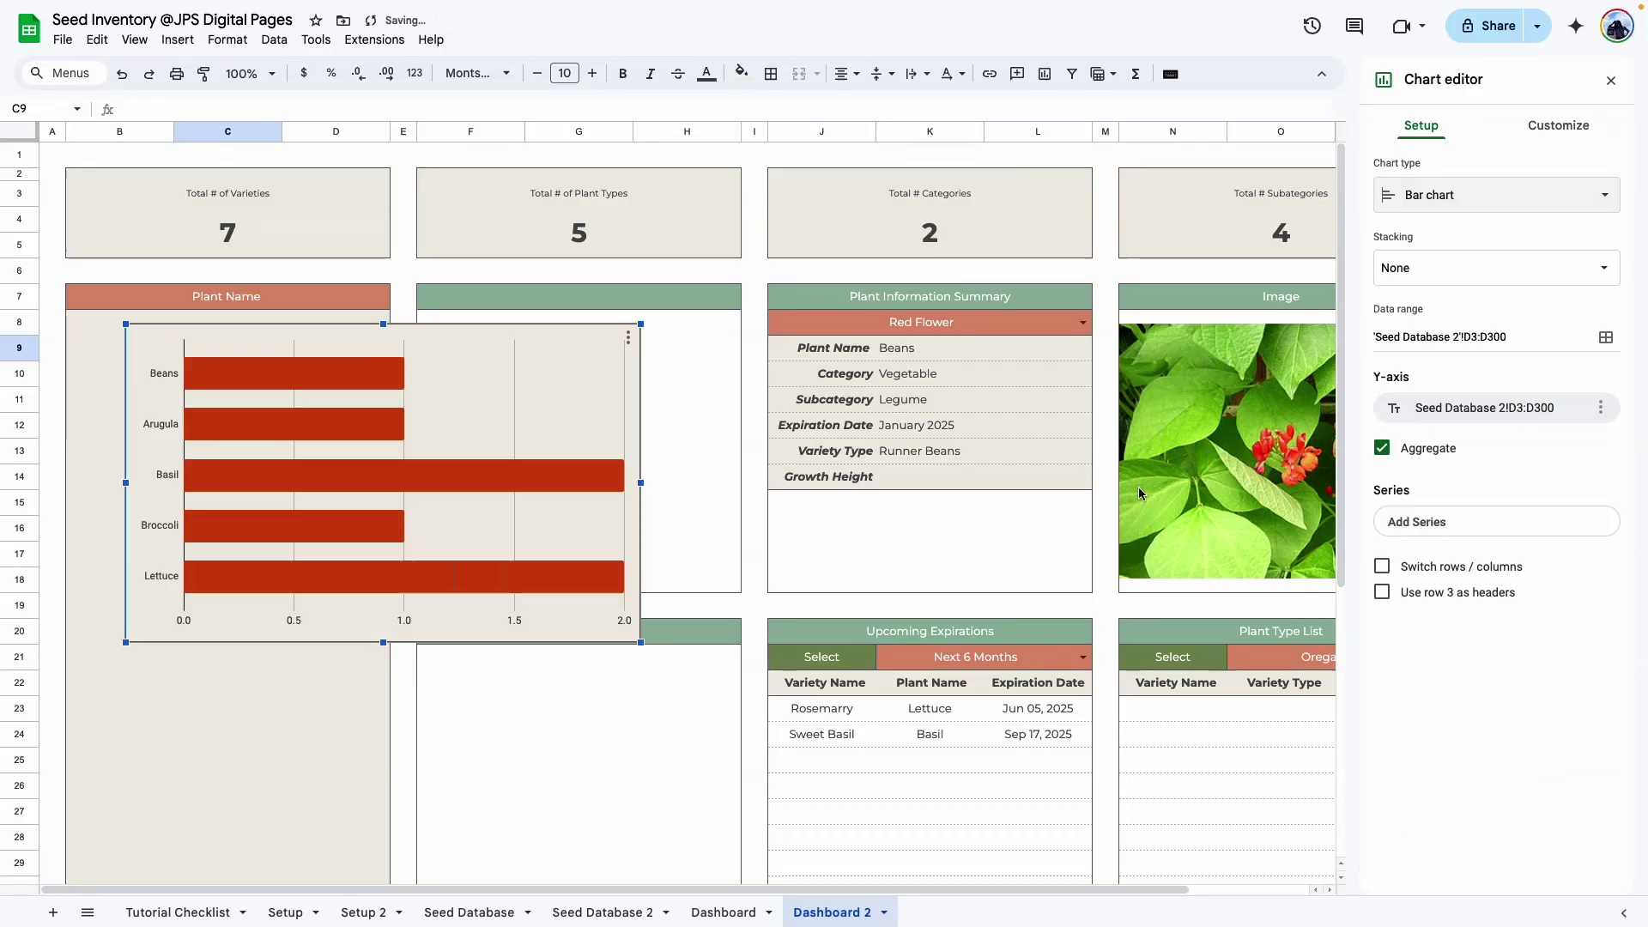
# Set the Plant Name bar chart's background and border colors to None.
pyautogui.click(1558, 126)
pyautogui.click(1402, 238)
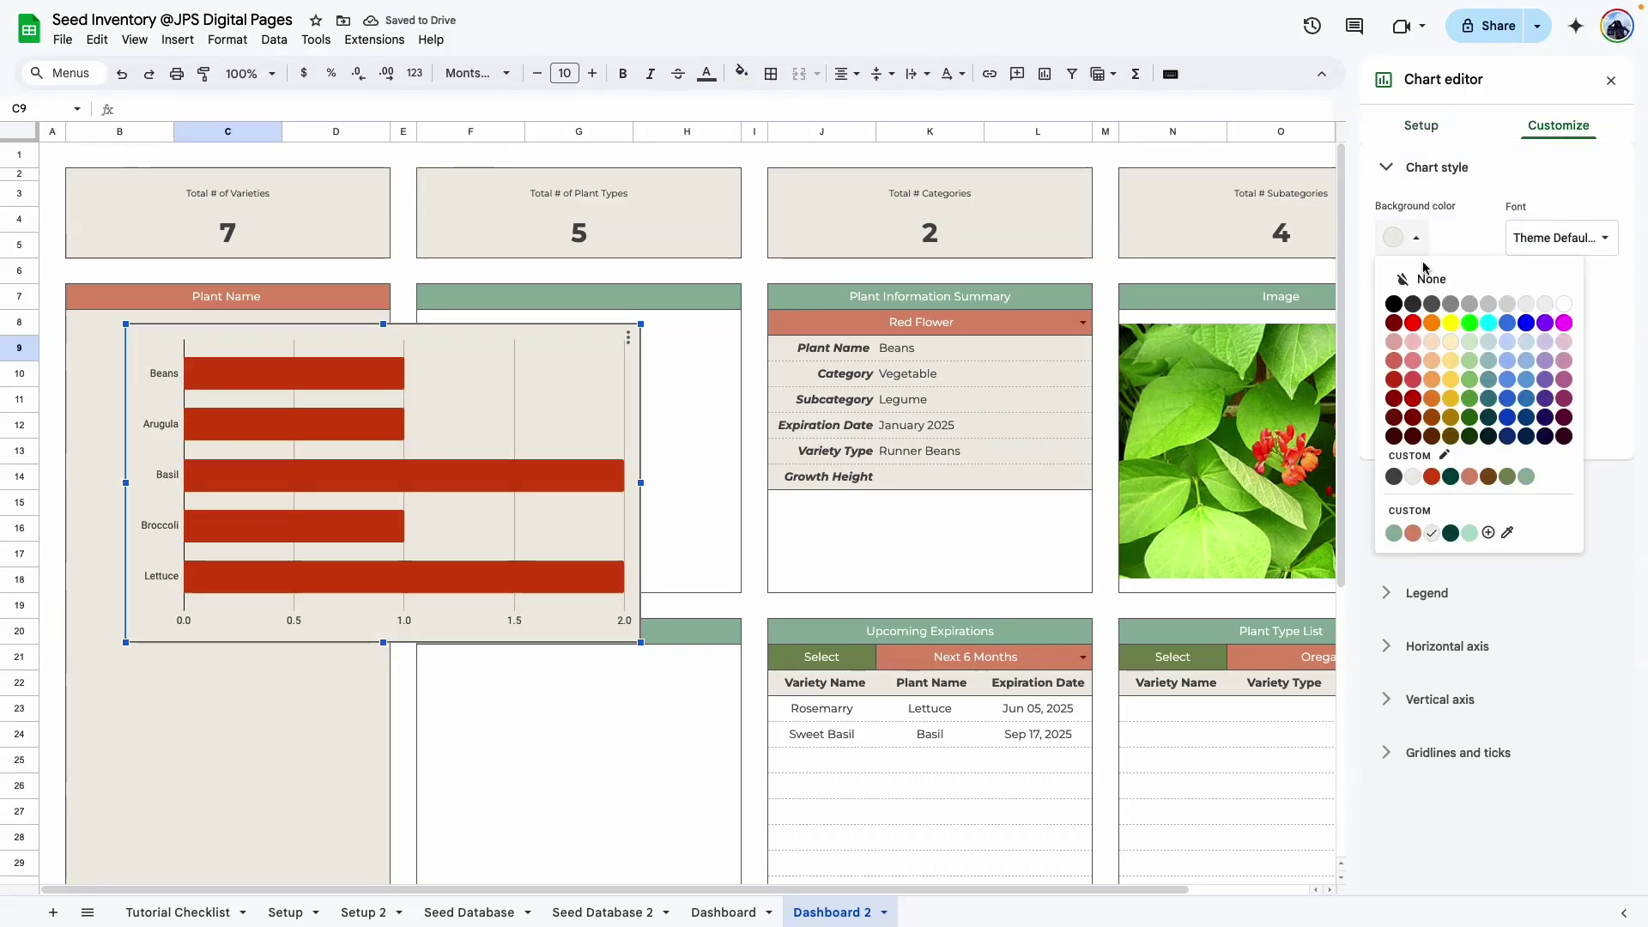
pyautogui.click(1413, 275)
pyautogui.click(1408, 309)
pyautogui.click(1415, 348)
# Move and resize the bar chart so it fills the Plant Name section down to row 44.
pyautogui.moveTo(271, 443); pyautogui.dragTo(222, 439)
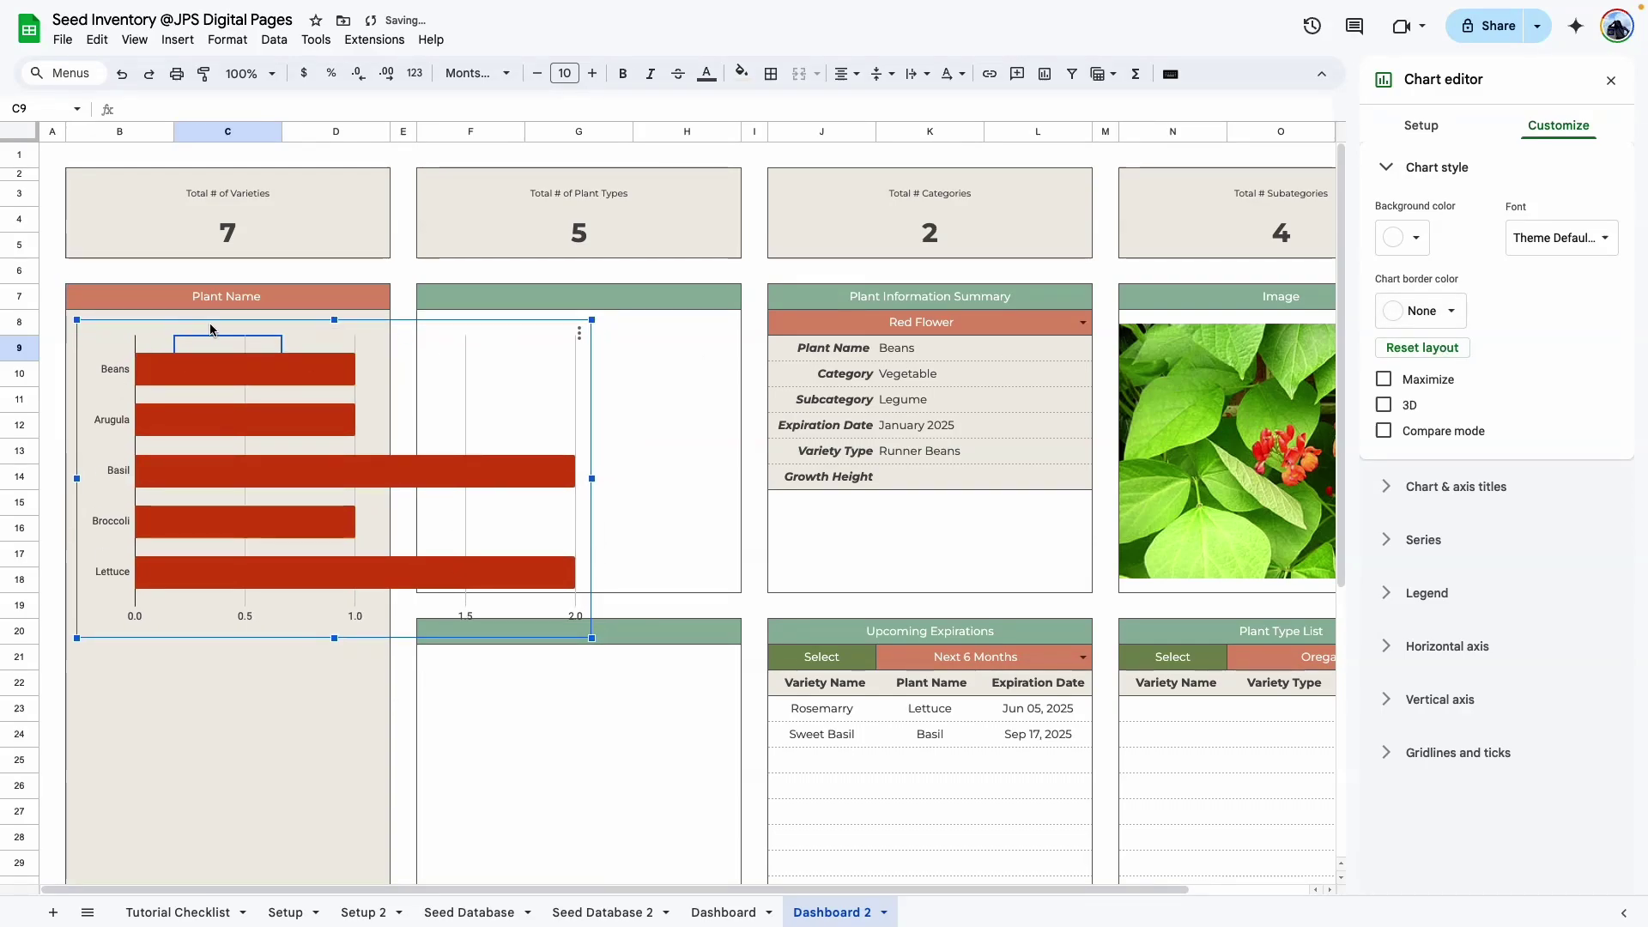
pyautogui.moveTo(591, 478); pyautogui.dragTo(382, 478)
pyautogui.scroll(-2, 352, 446)
pyautogui.moveTo(230, 533); pyautogui.dragTo(229, 837)
pyautogui.scroll(-5, 269, 658)
pyautogui.moveTo(228, 592); pyautogui.dragTo(227, 807)
pyautogui.scroll(-2, 227, 803)
pyautogui.click(405, 781)
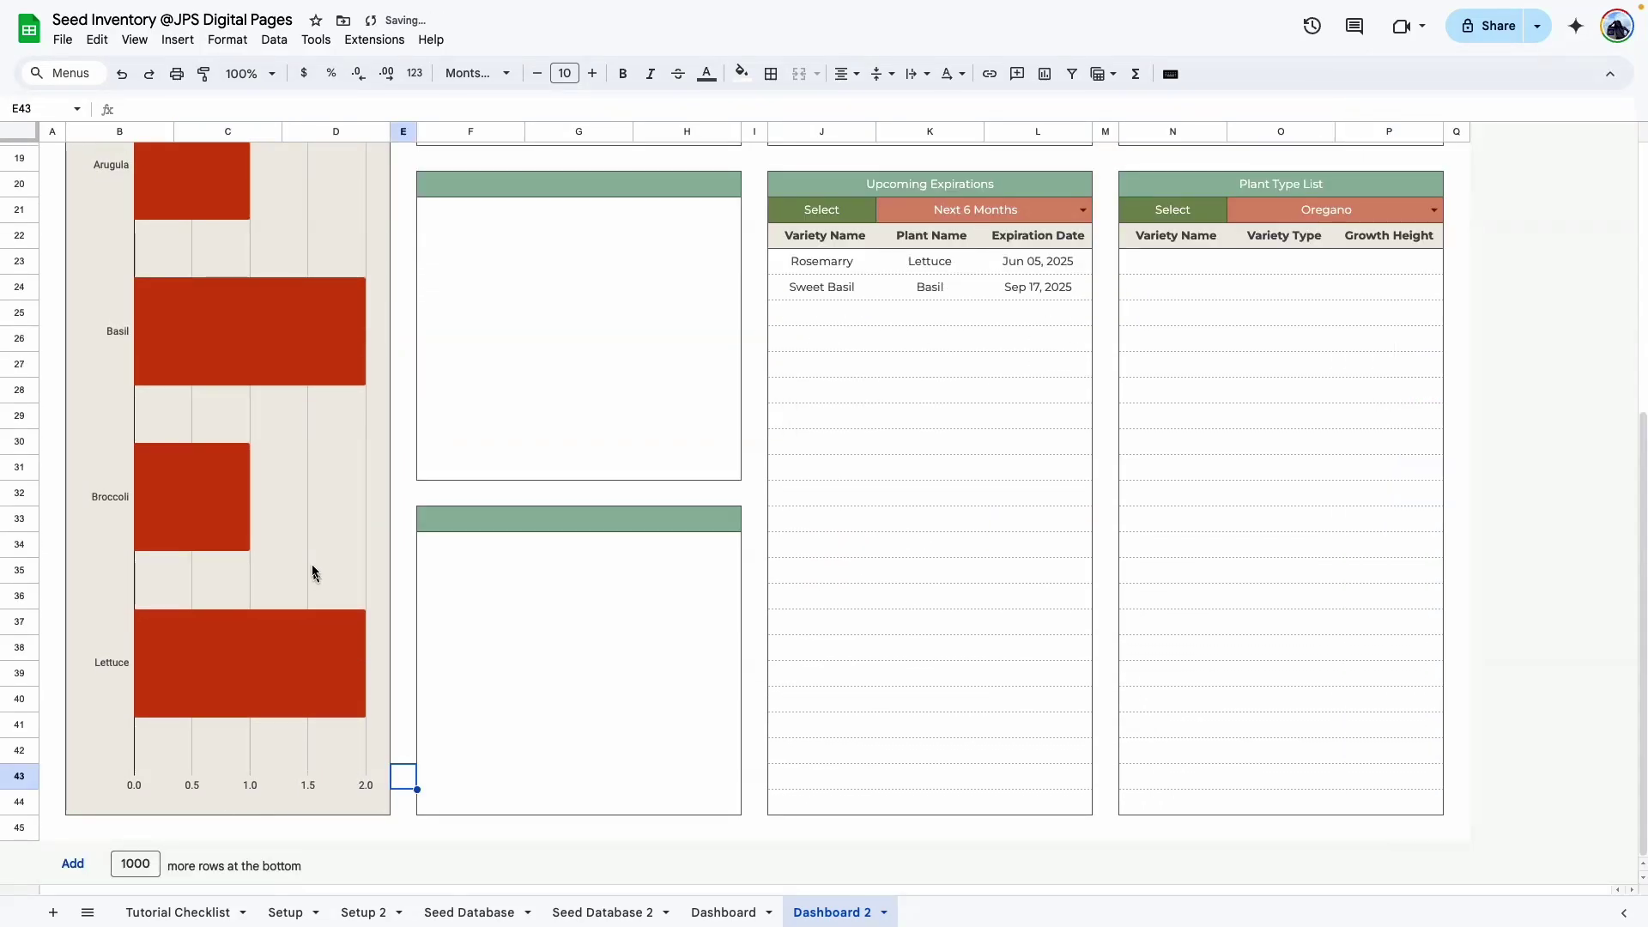
# Compare with the finished Dashboard's Plant Name chart, and turn off the horizontal axis major gridlines on Dashboard 2's bar chart.
pyautogui.scroll(6, 297, 442)
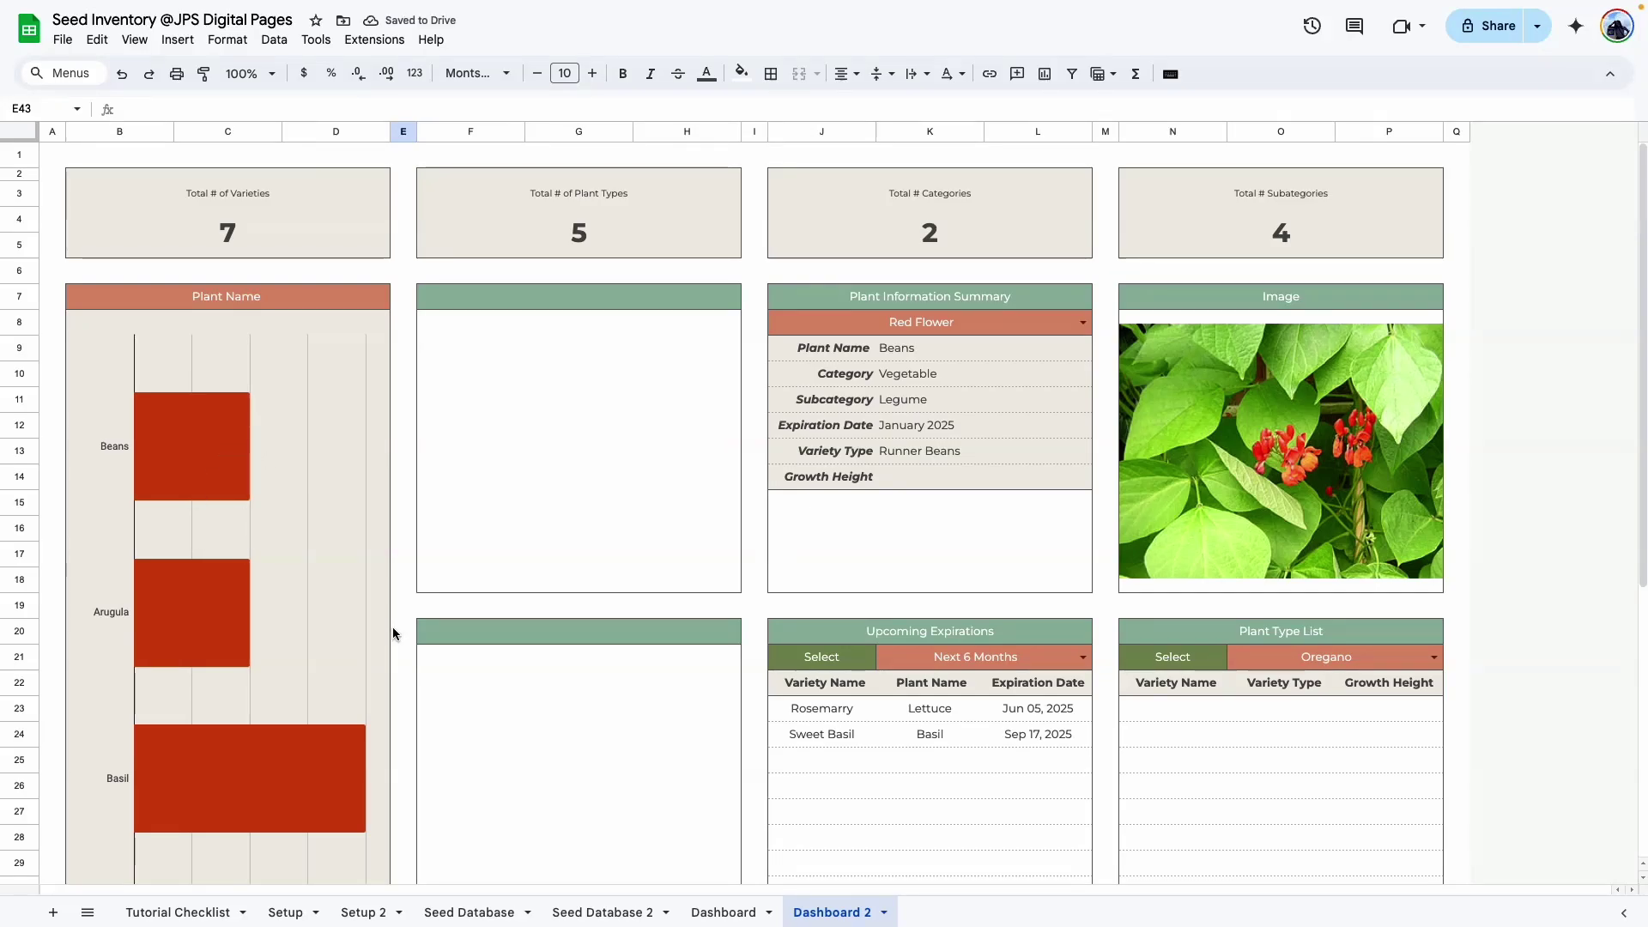
pyautogui.click(723, 913)
pyautogui.scroll(-6, 302, 547)
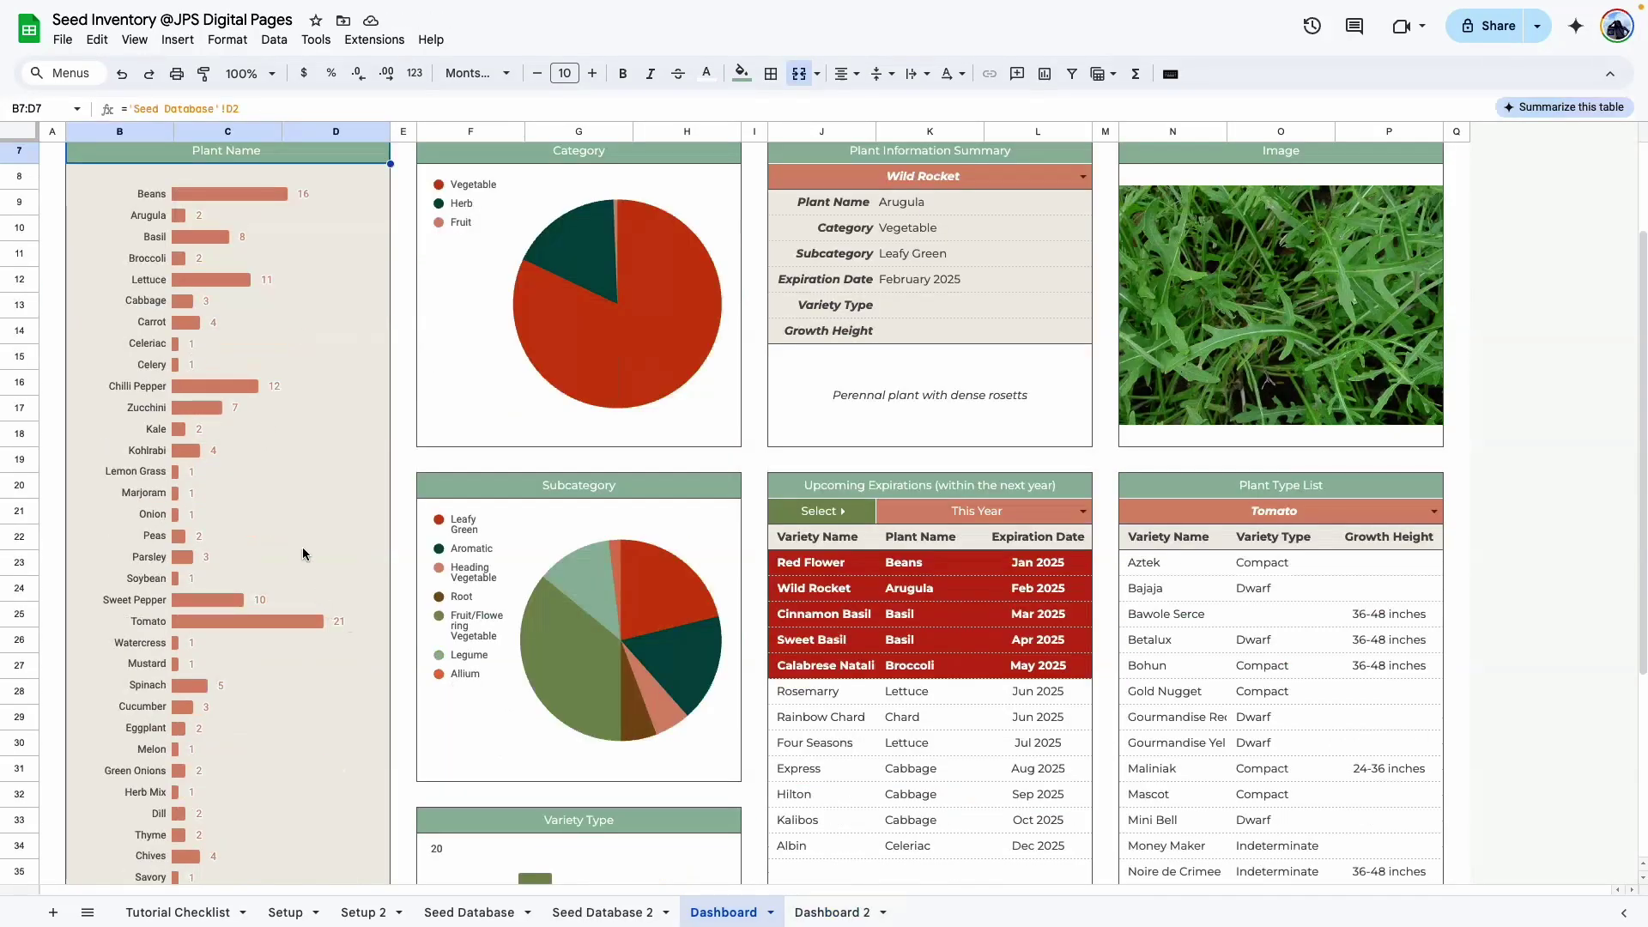
pyautogui.scroll(6, 281, 420)
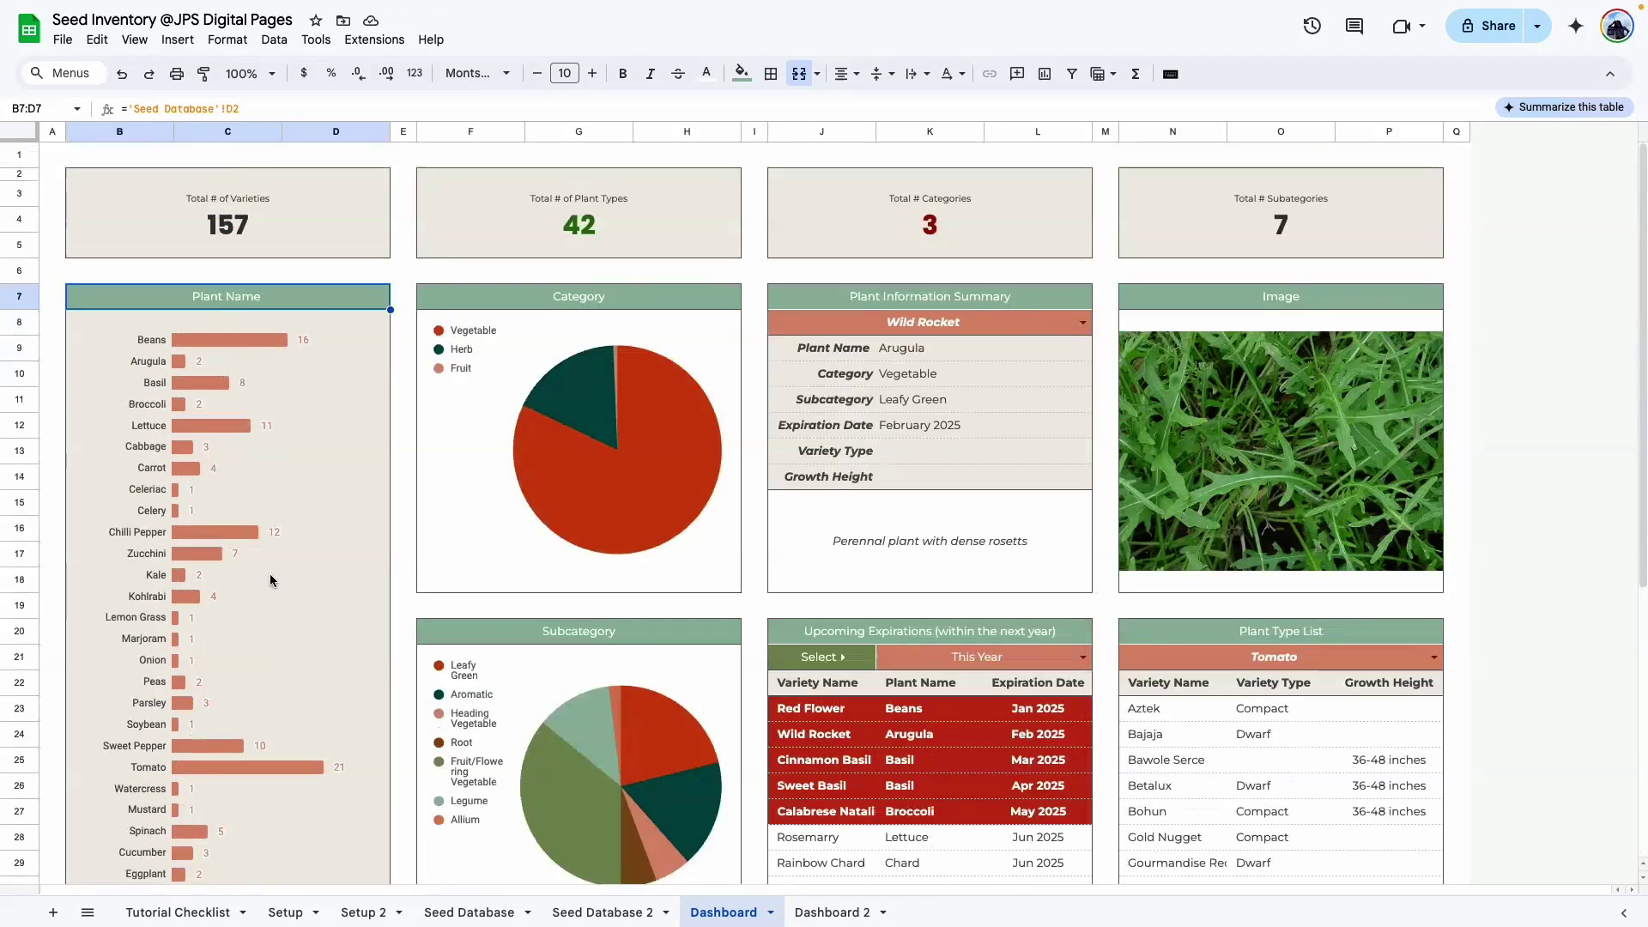
pyautogui.scroll(-6, 214, 589)
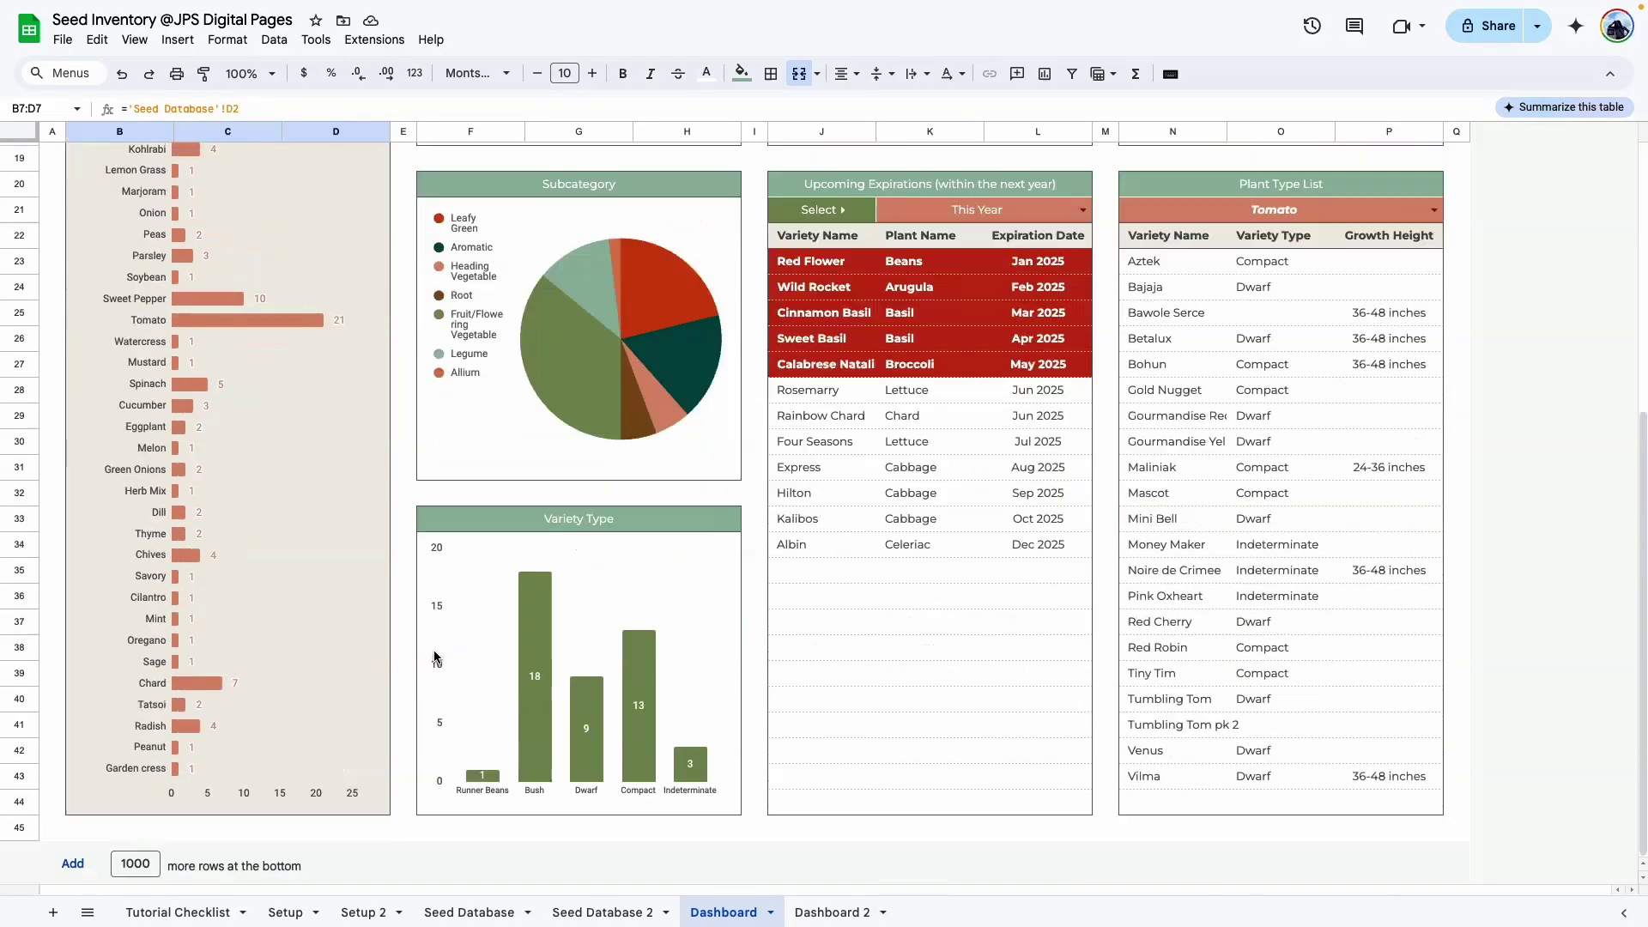
pyautogui.click(833, 913)
pyautogui.scroll(-2, 349, 455)
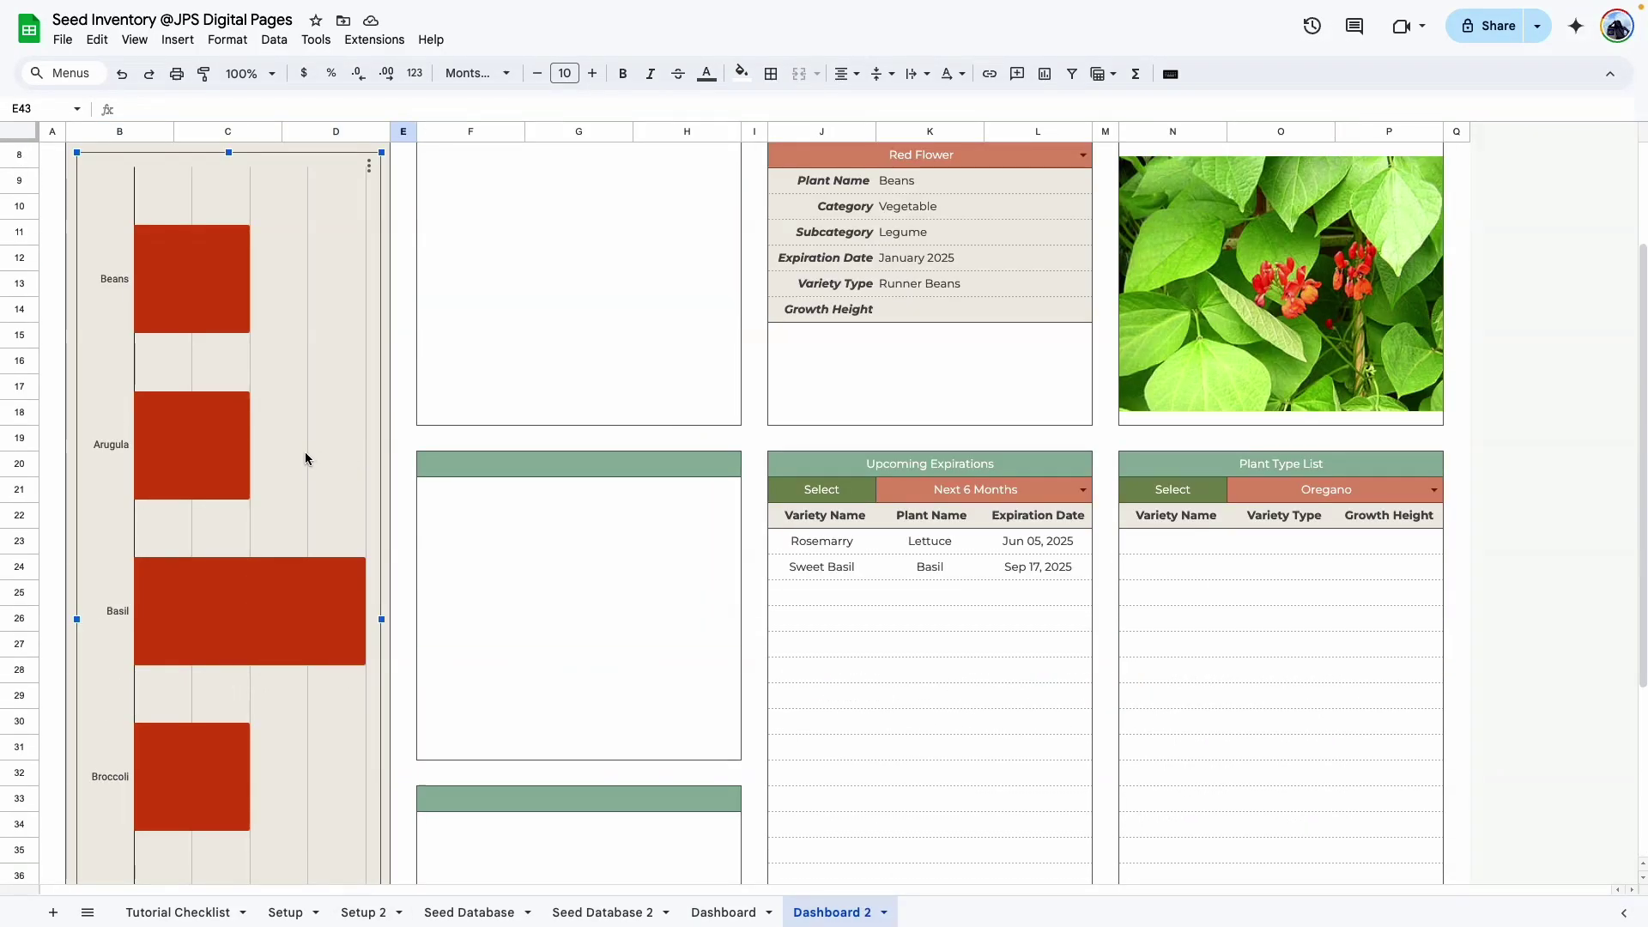
pyautogui.doubleClick(308, 455)
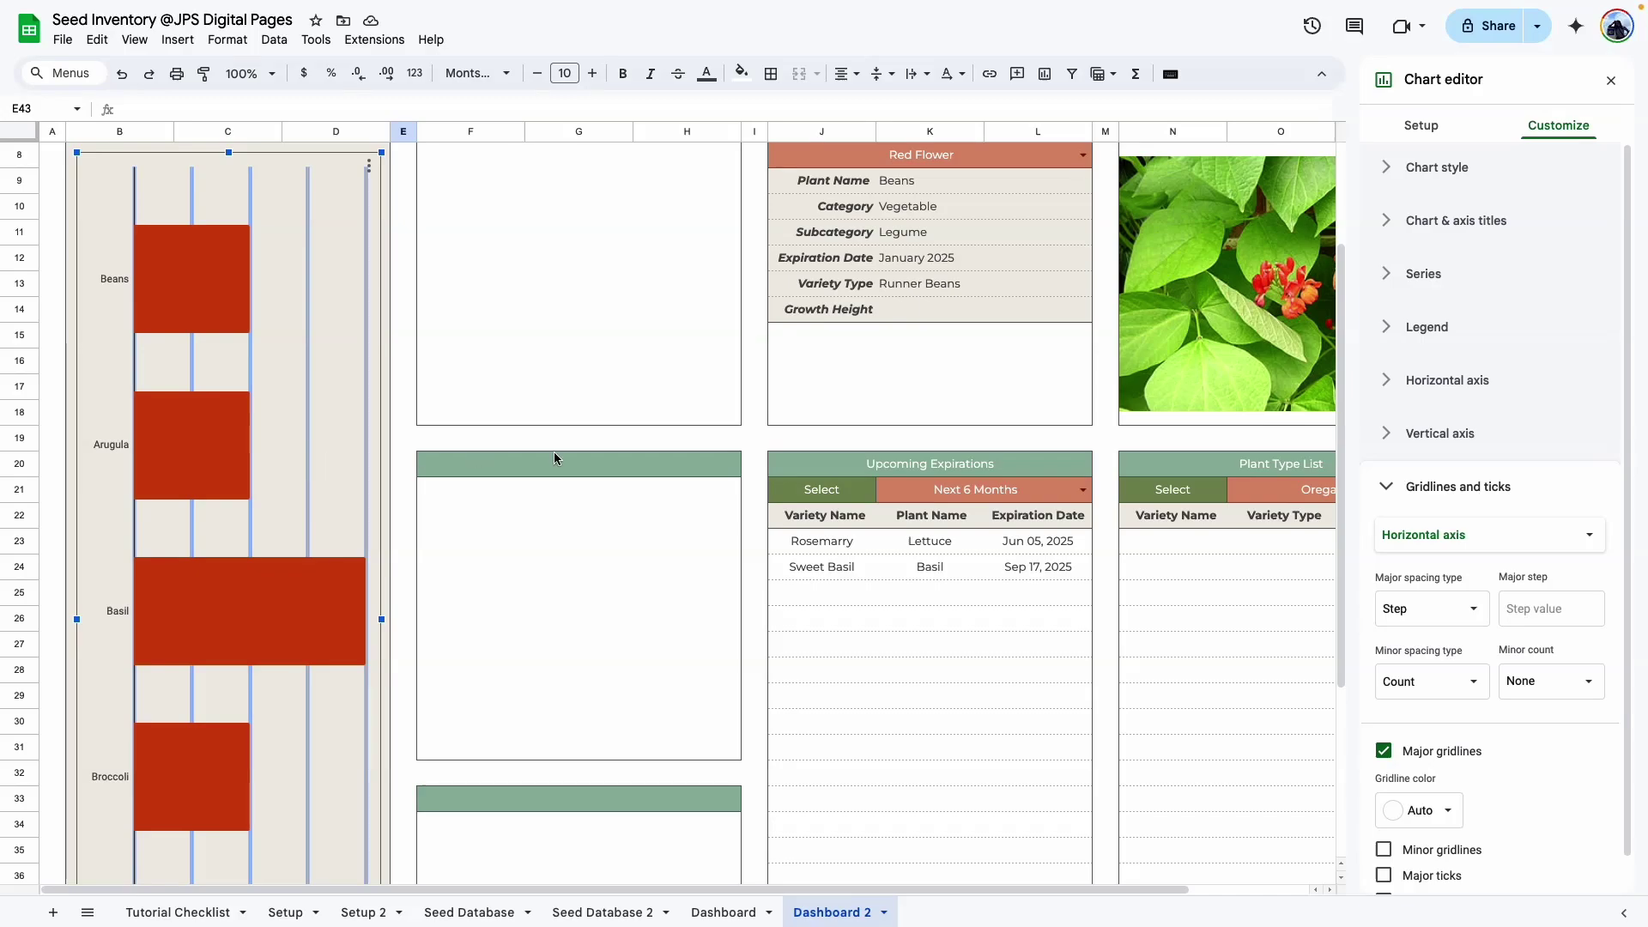
pyautogui.click(1383, 751)
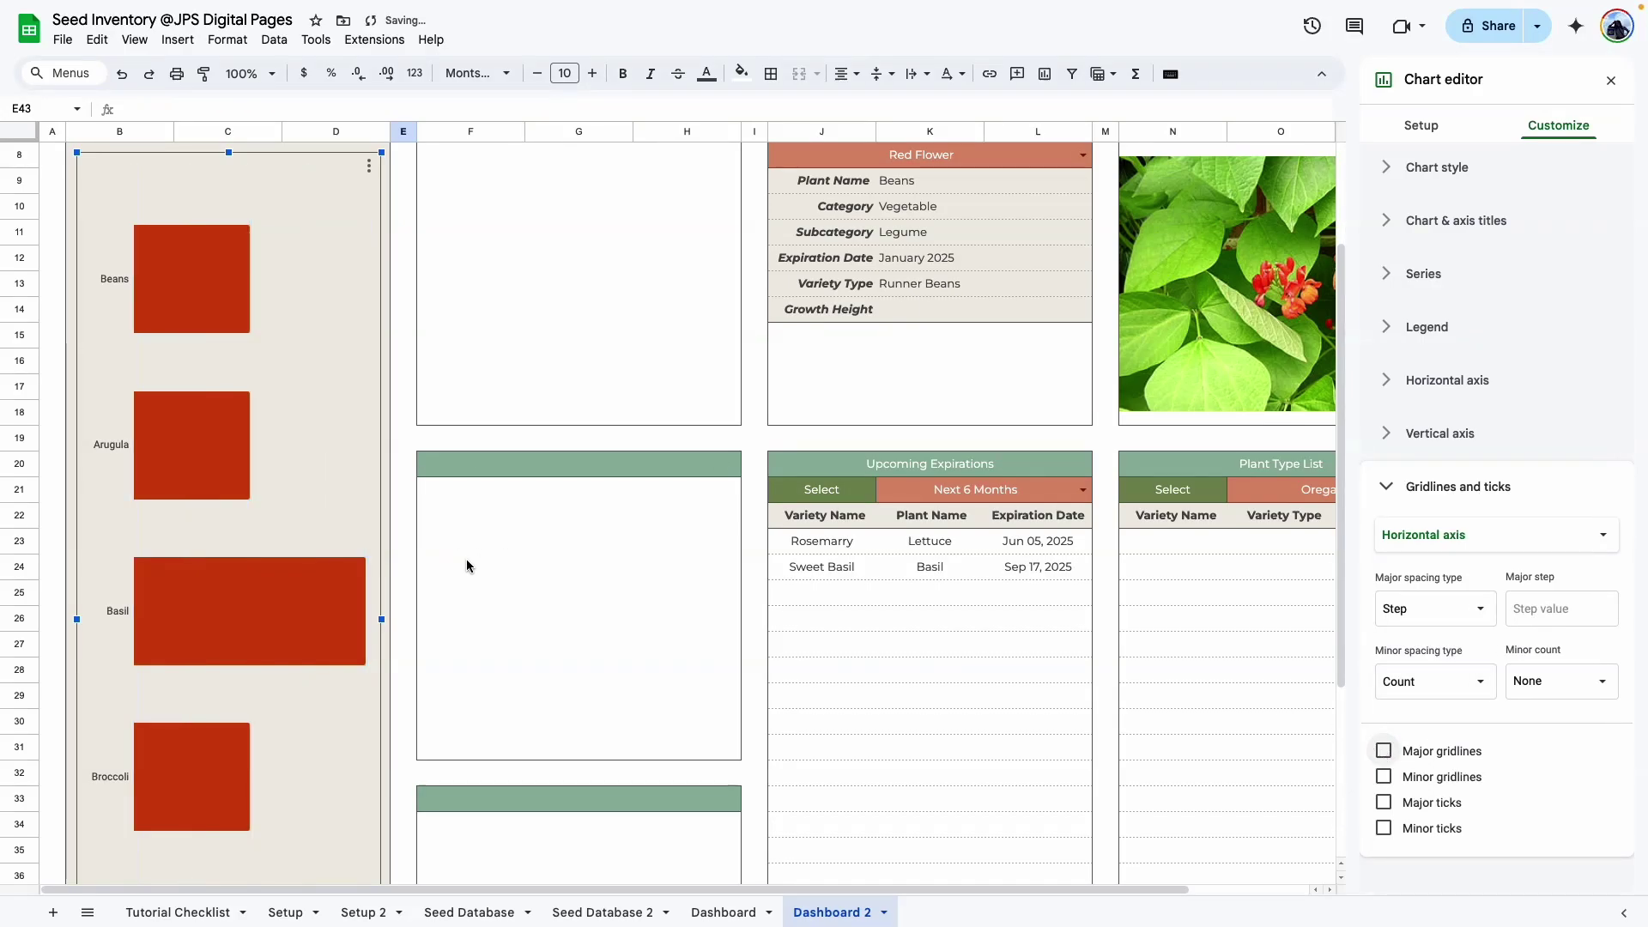
pyautogui.click(397, 624)
# Narrow the bar chart's plot area from its left edge to leave more room for the plant labels.
pyautogui.doubleClick(272, 549)
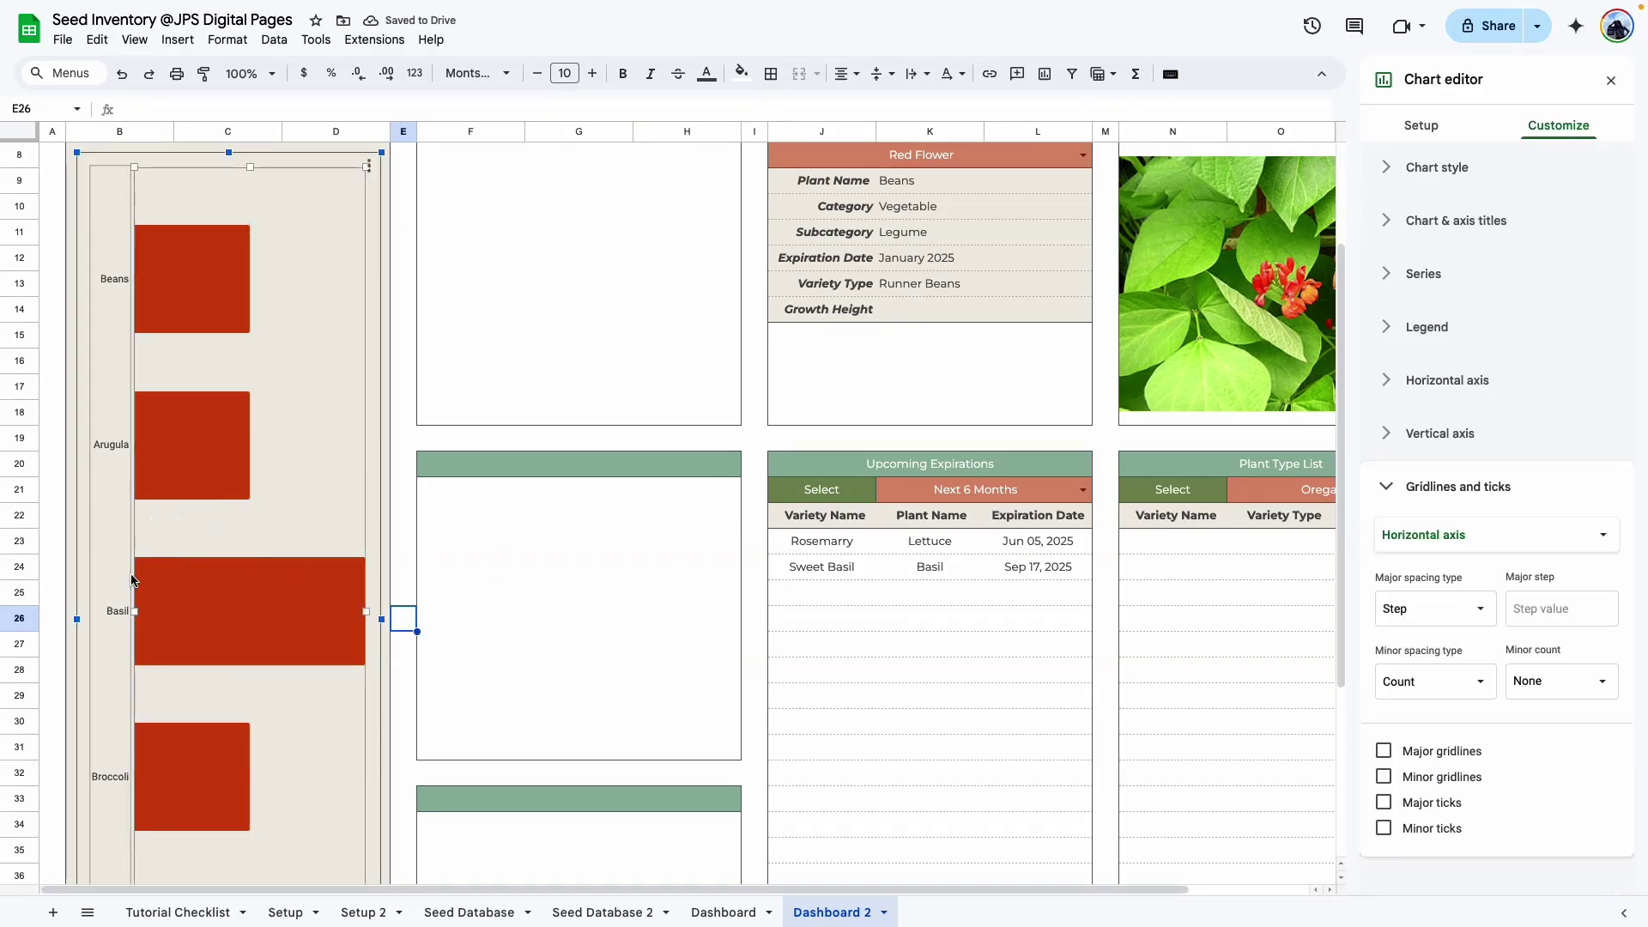
pyautogui.moveTo(131, 611); pyautogui.dragTo(164, 332)
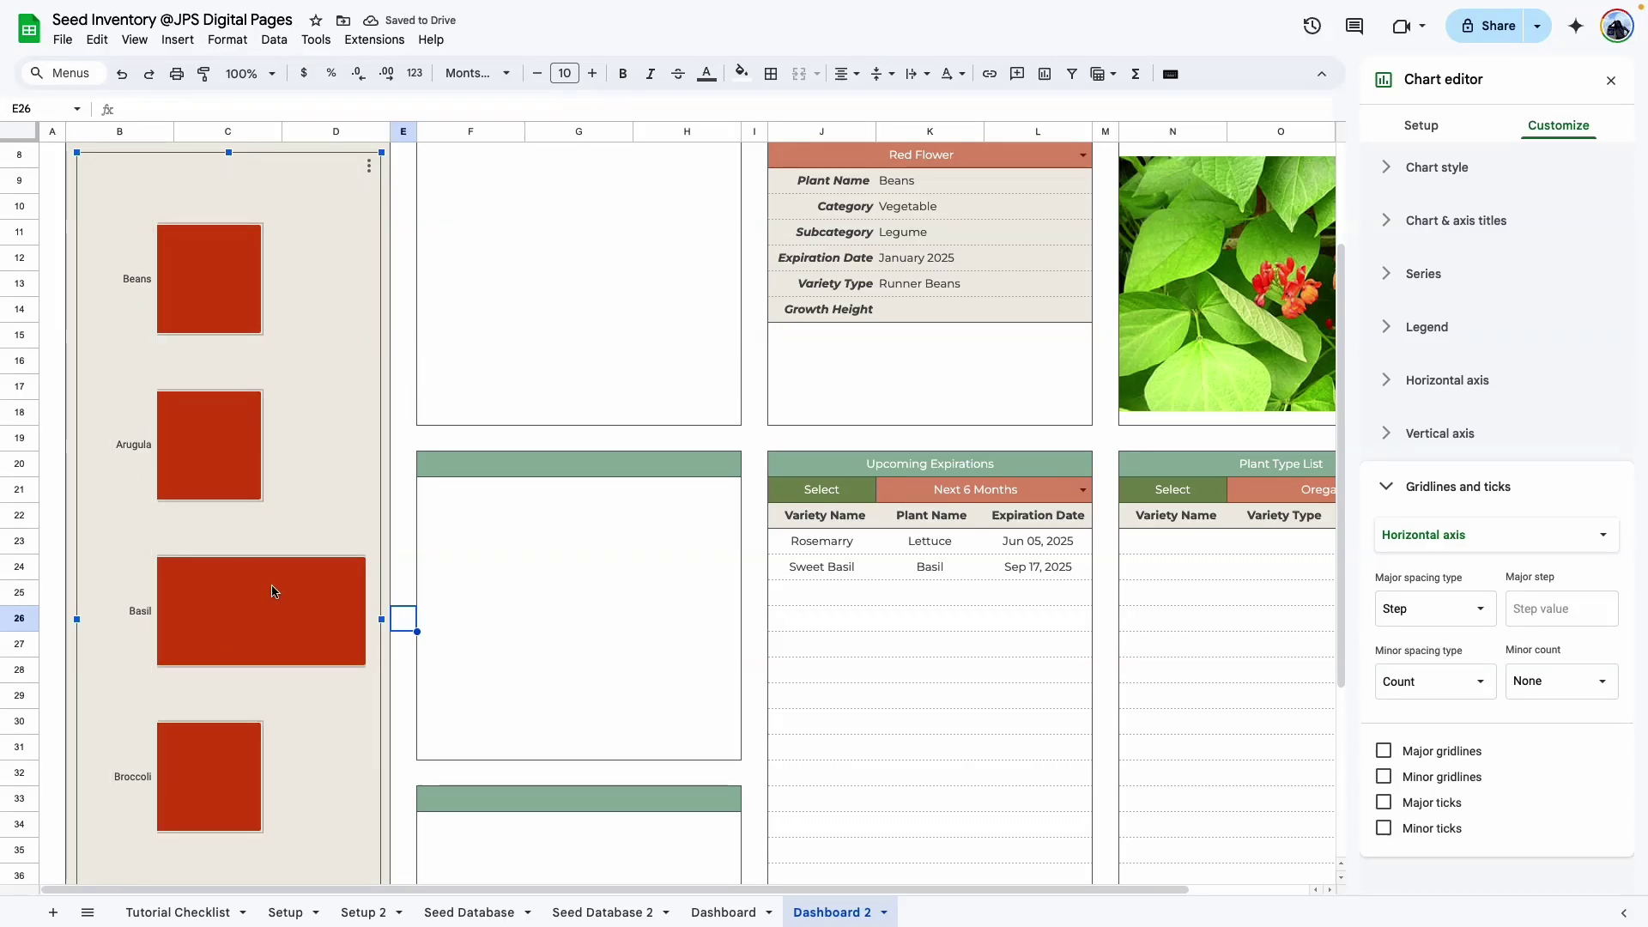
pyautogui.click(395, 747)
pyautogui.scroll(-4, 399, 740)
# Set the fill color of the Plant Name chart's bars to dark green.
pyautogui.doubleClick(245, 459)
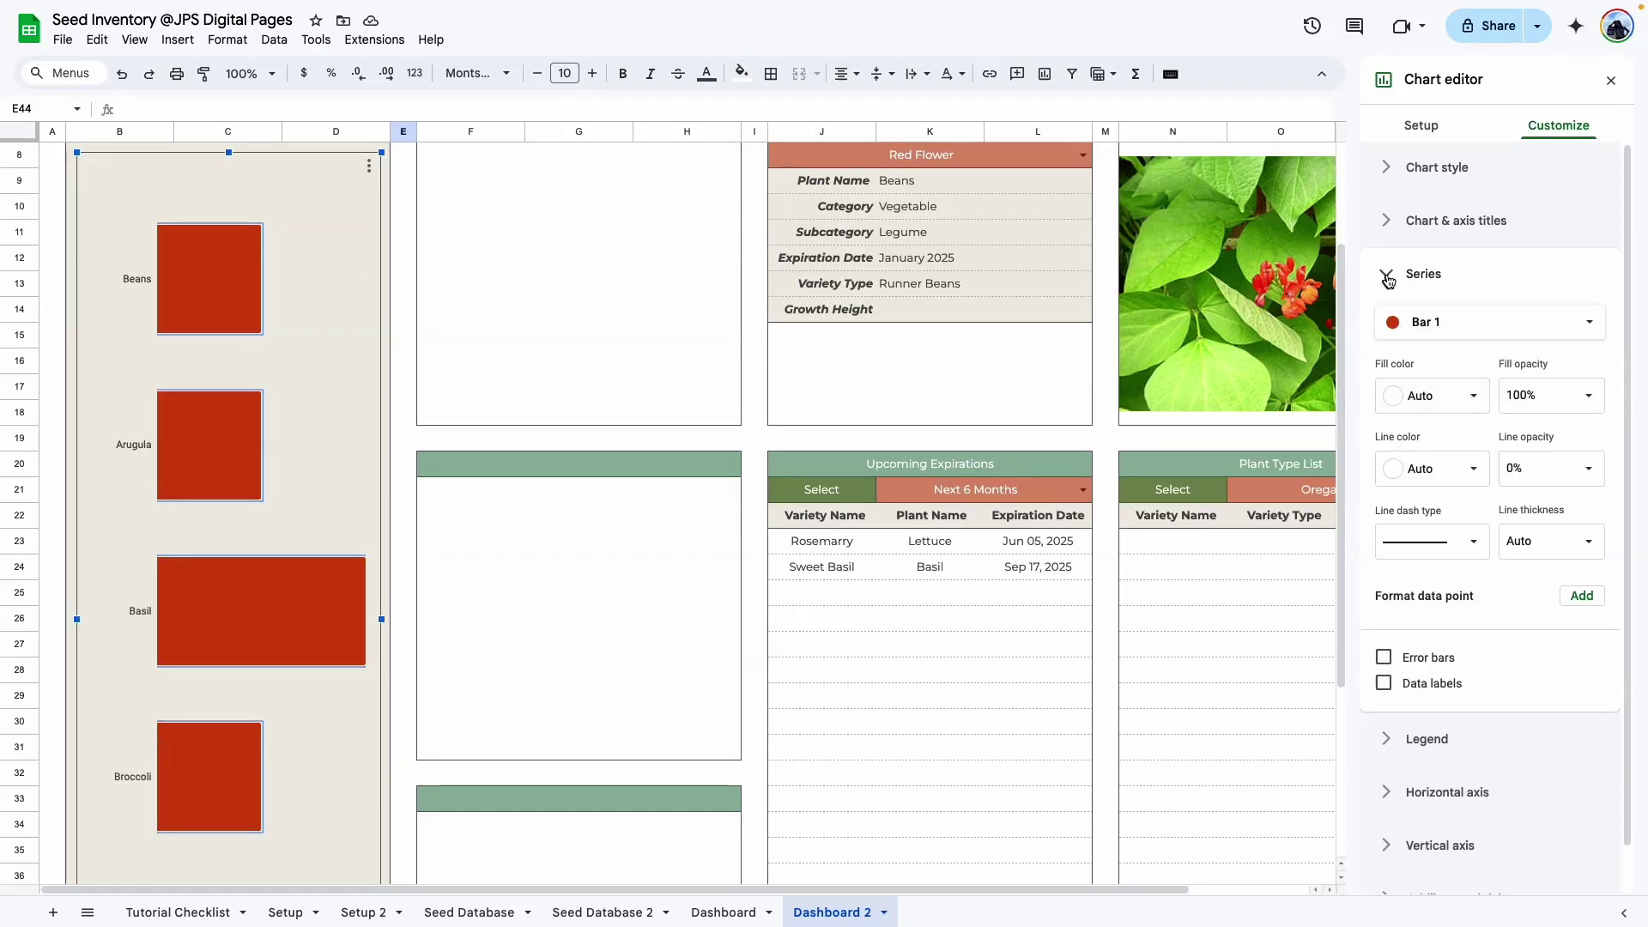
pyautogui.click(1422, 395)
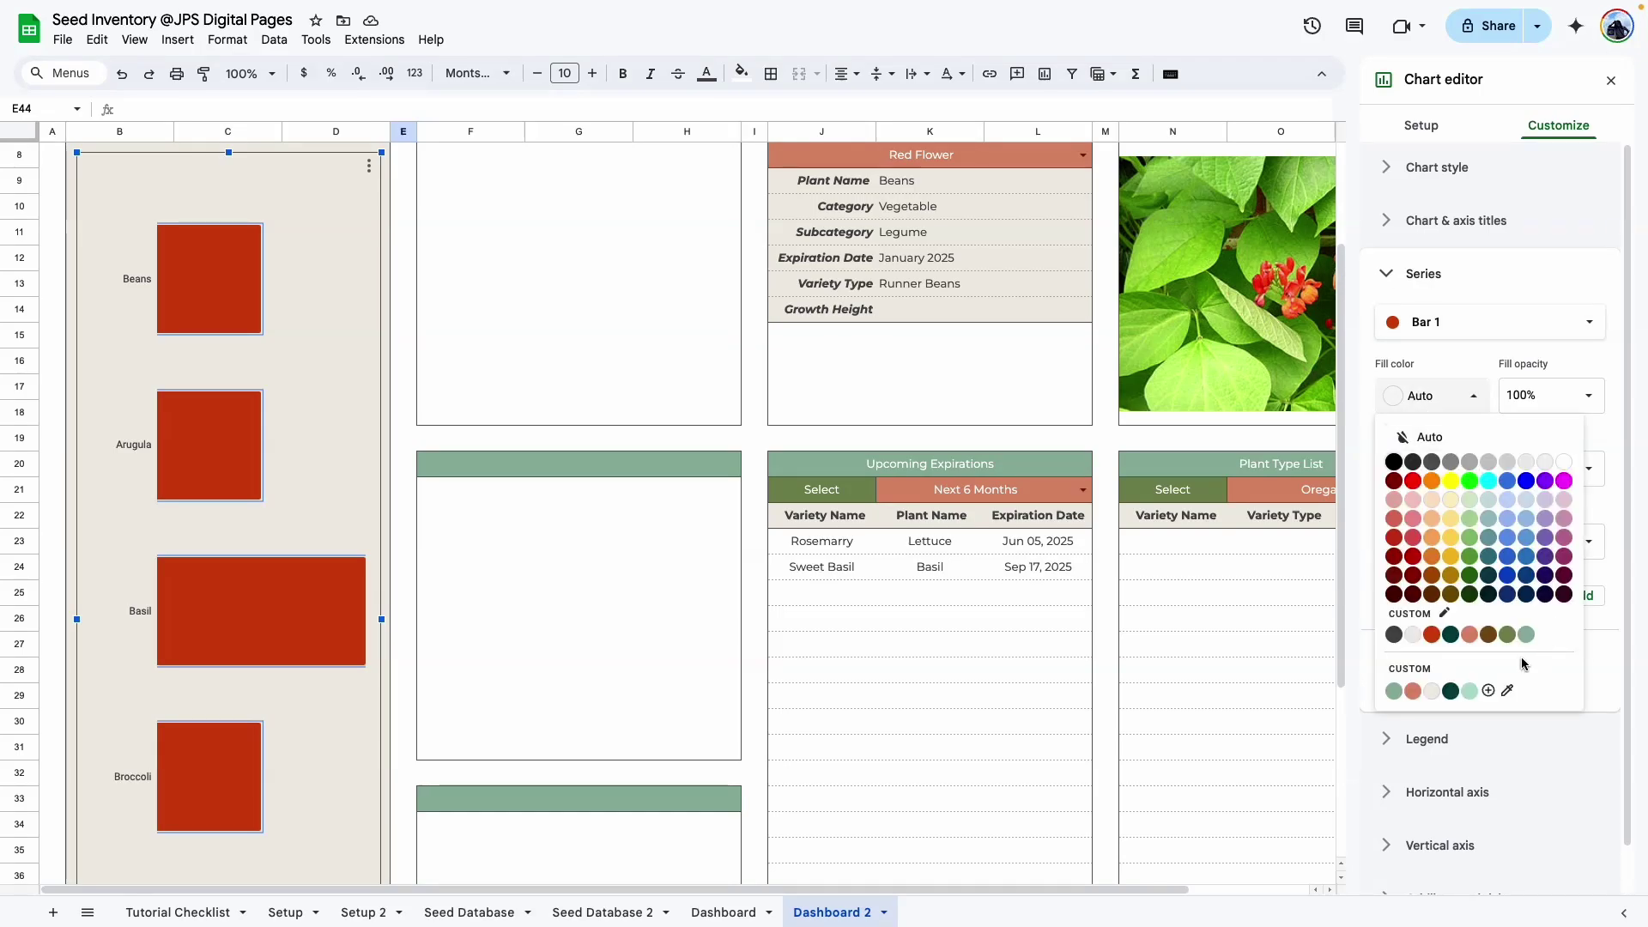
pyautogui.click(1451, 635)
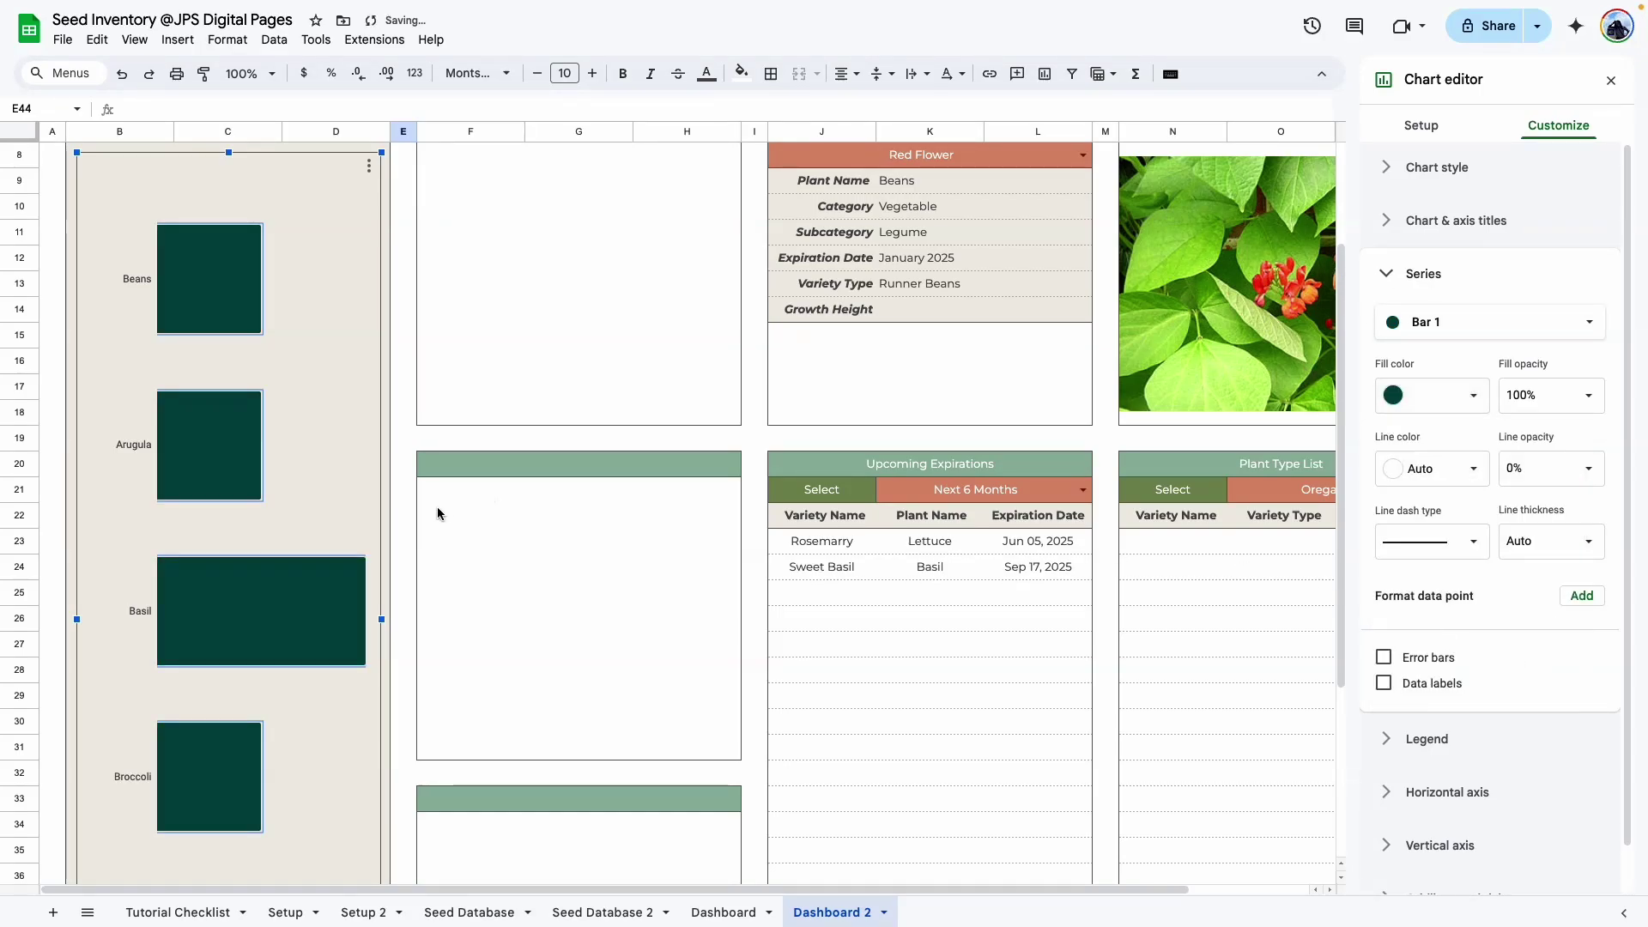
pyautogui.click(404, 515)
pyautogui.scroll(4, 721, 427)
# Check the finished Dashboard's Category heading, and link Dashboard 2's header cell F7 to it with ='Seed Database 2'!E2.
pyautogui.click(712, 914)
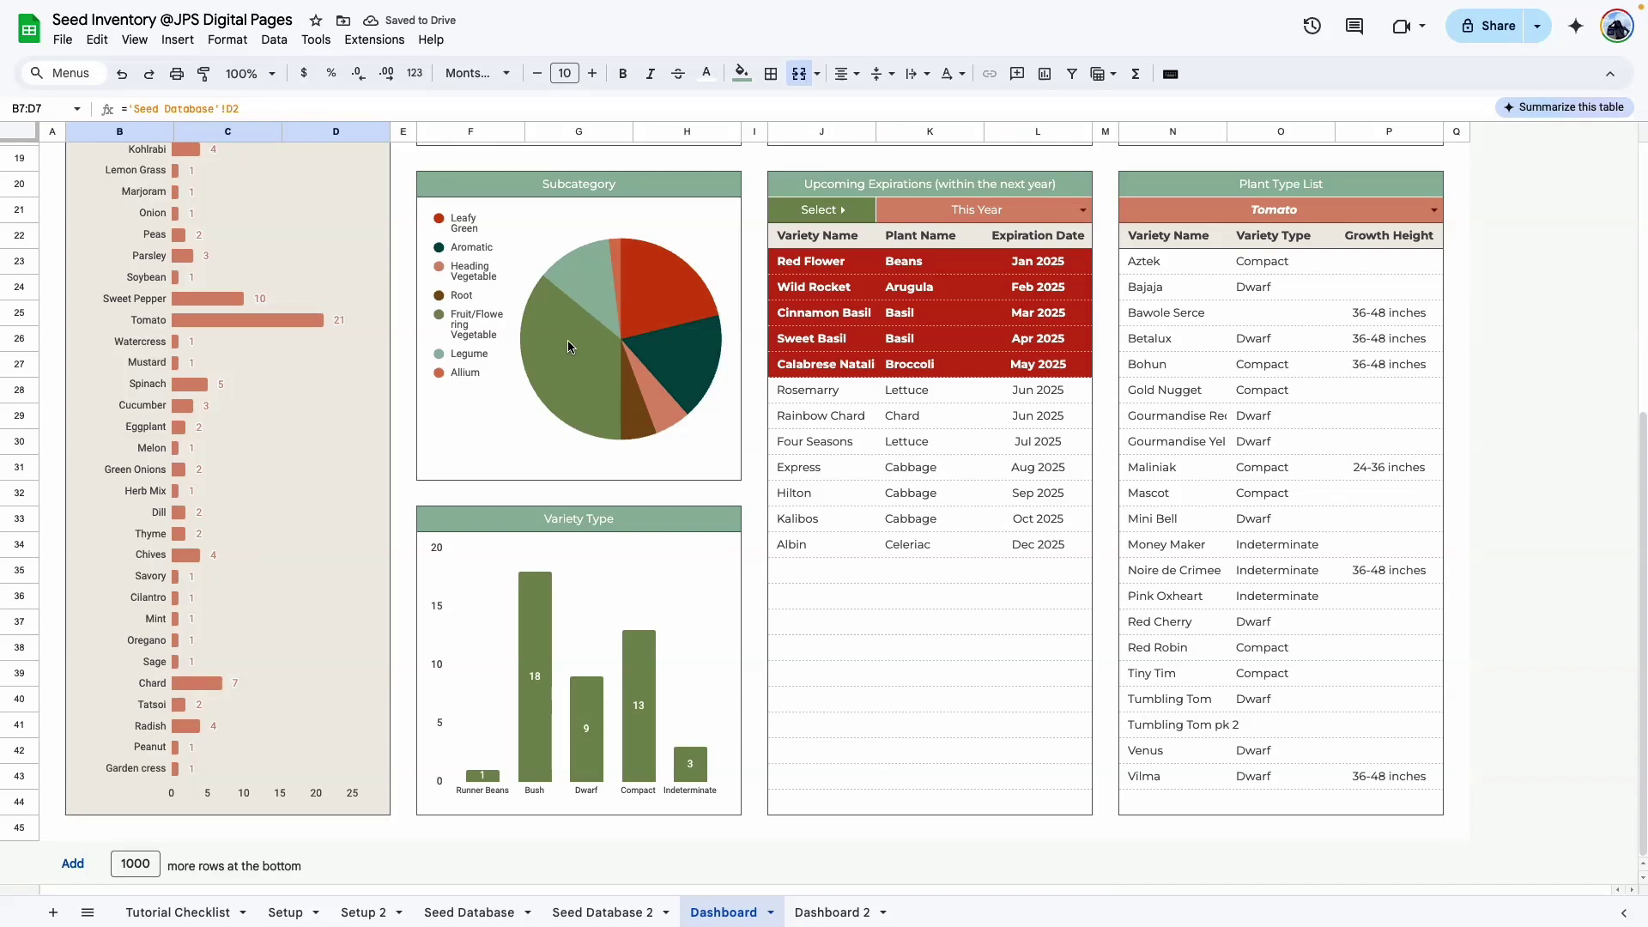
pyautogui.scroll(5, 568, 340)
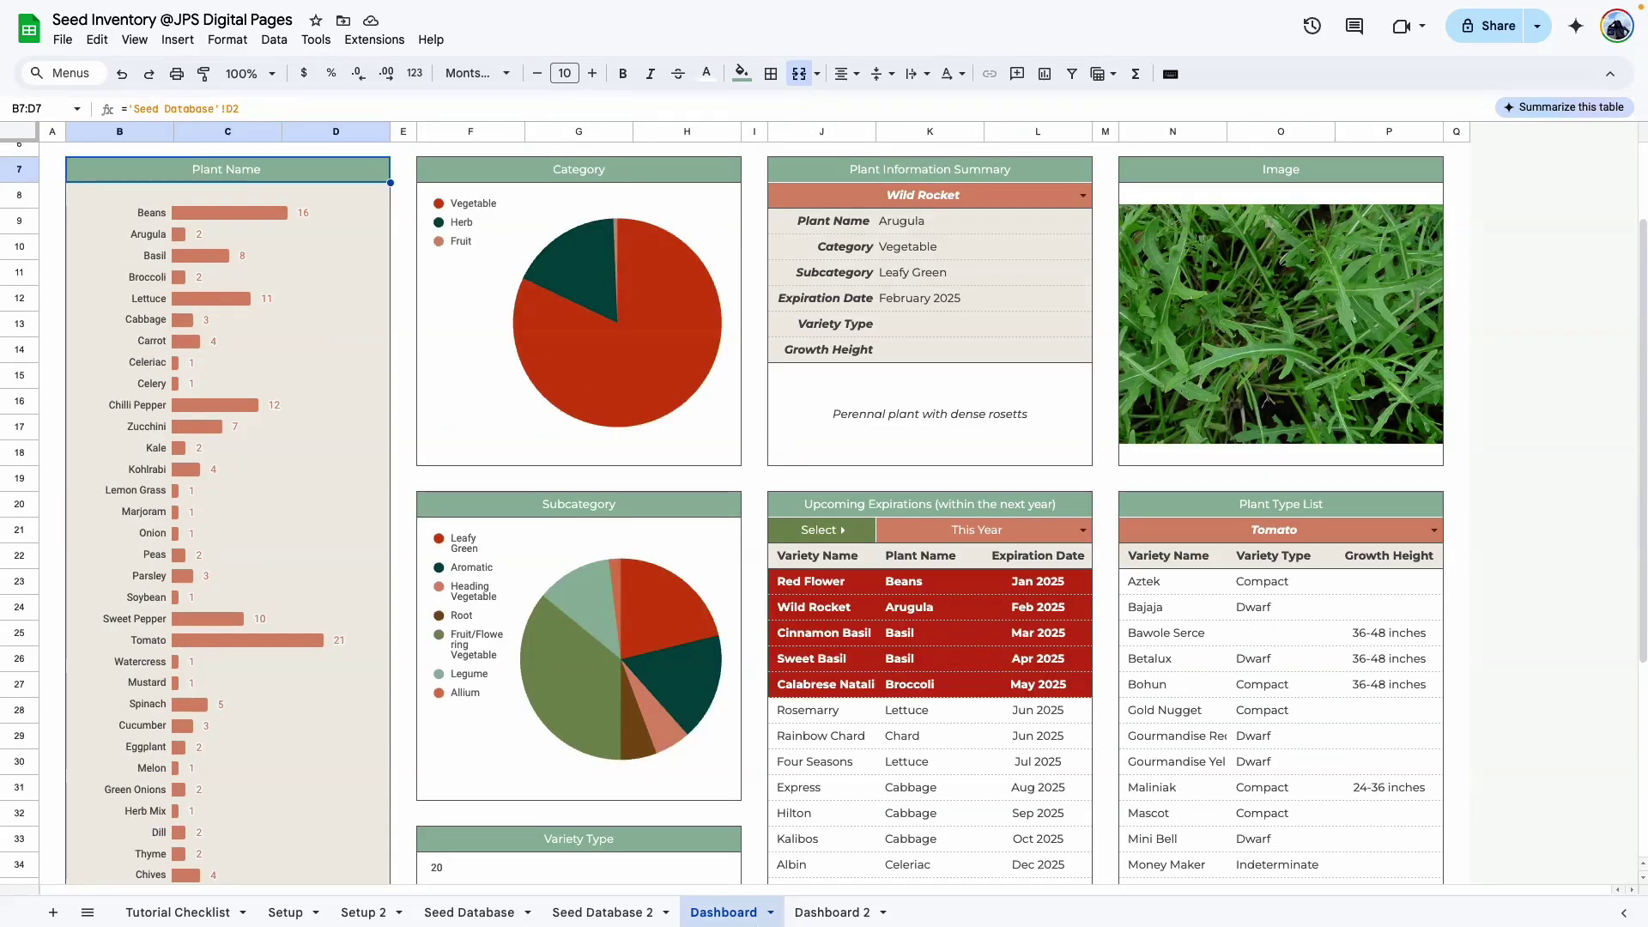
pyautogui.click(824, 912)
pyautogui.click(567, 299)
pyautogui.write('=')
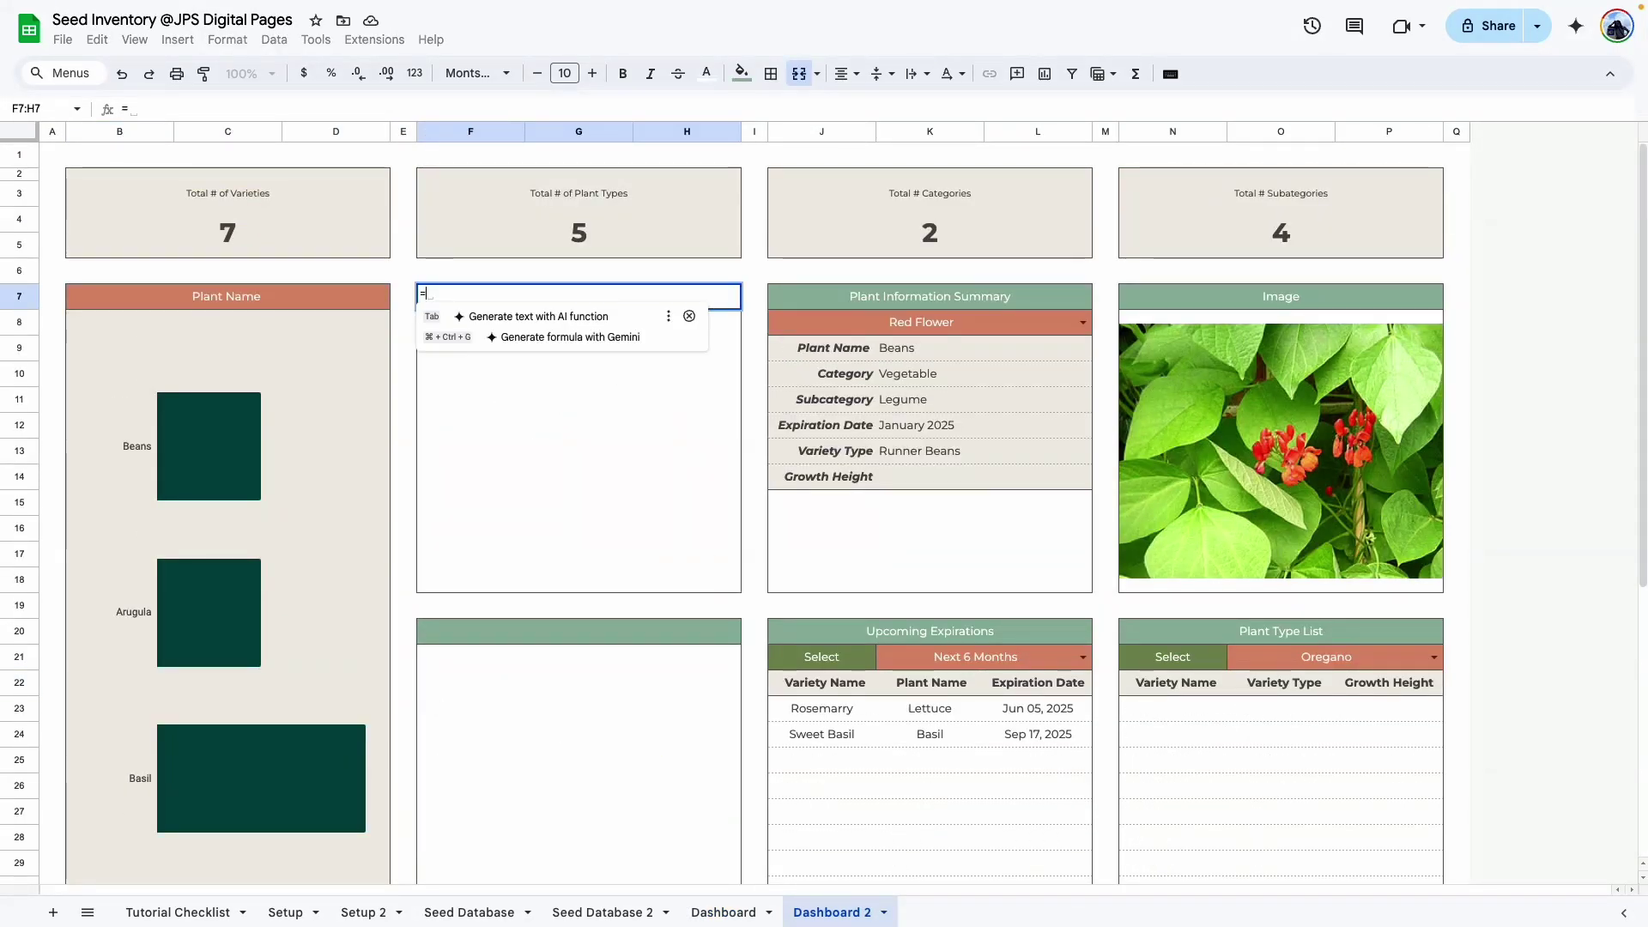
pyautogui.click(603, 912)
pyautogui.click(573, 184)
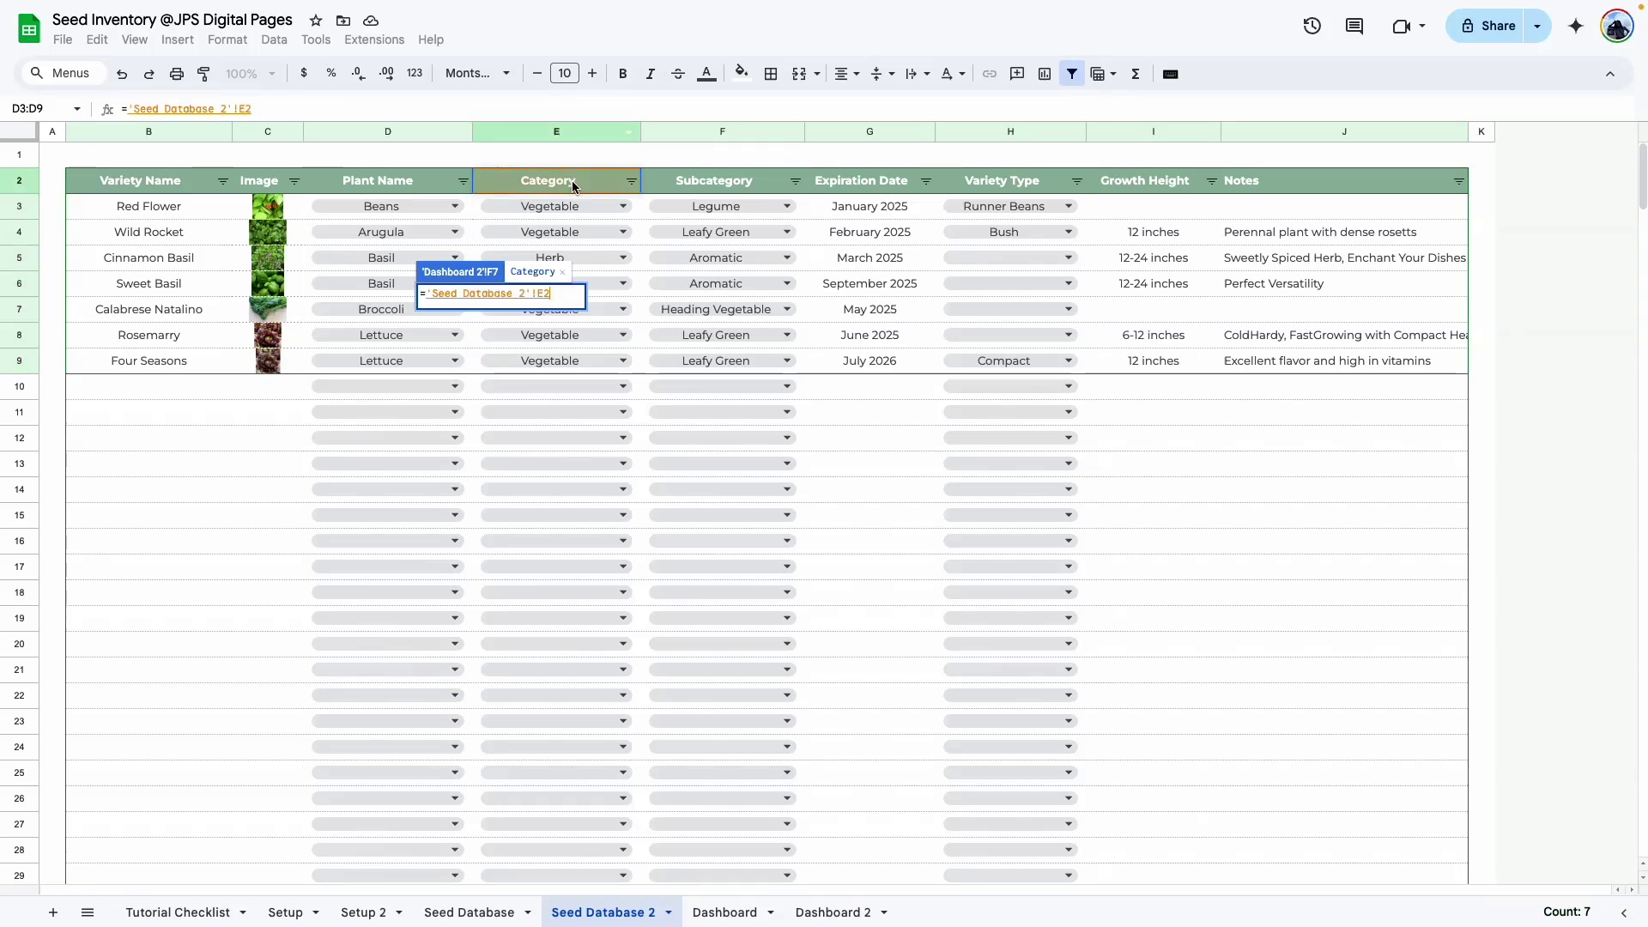
pyautogui.press('Return')
# Insert a chart in Dashboard 2's Category section and make it a pie chart.
pyautogui.click(542, 348)
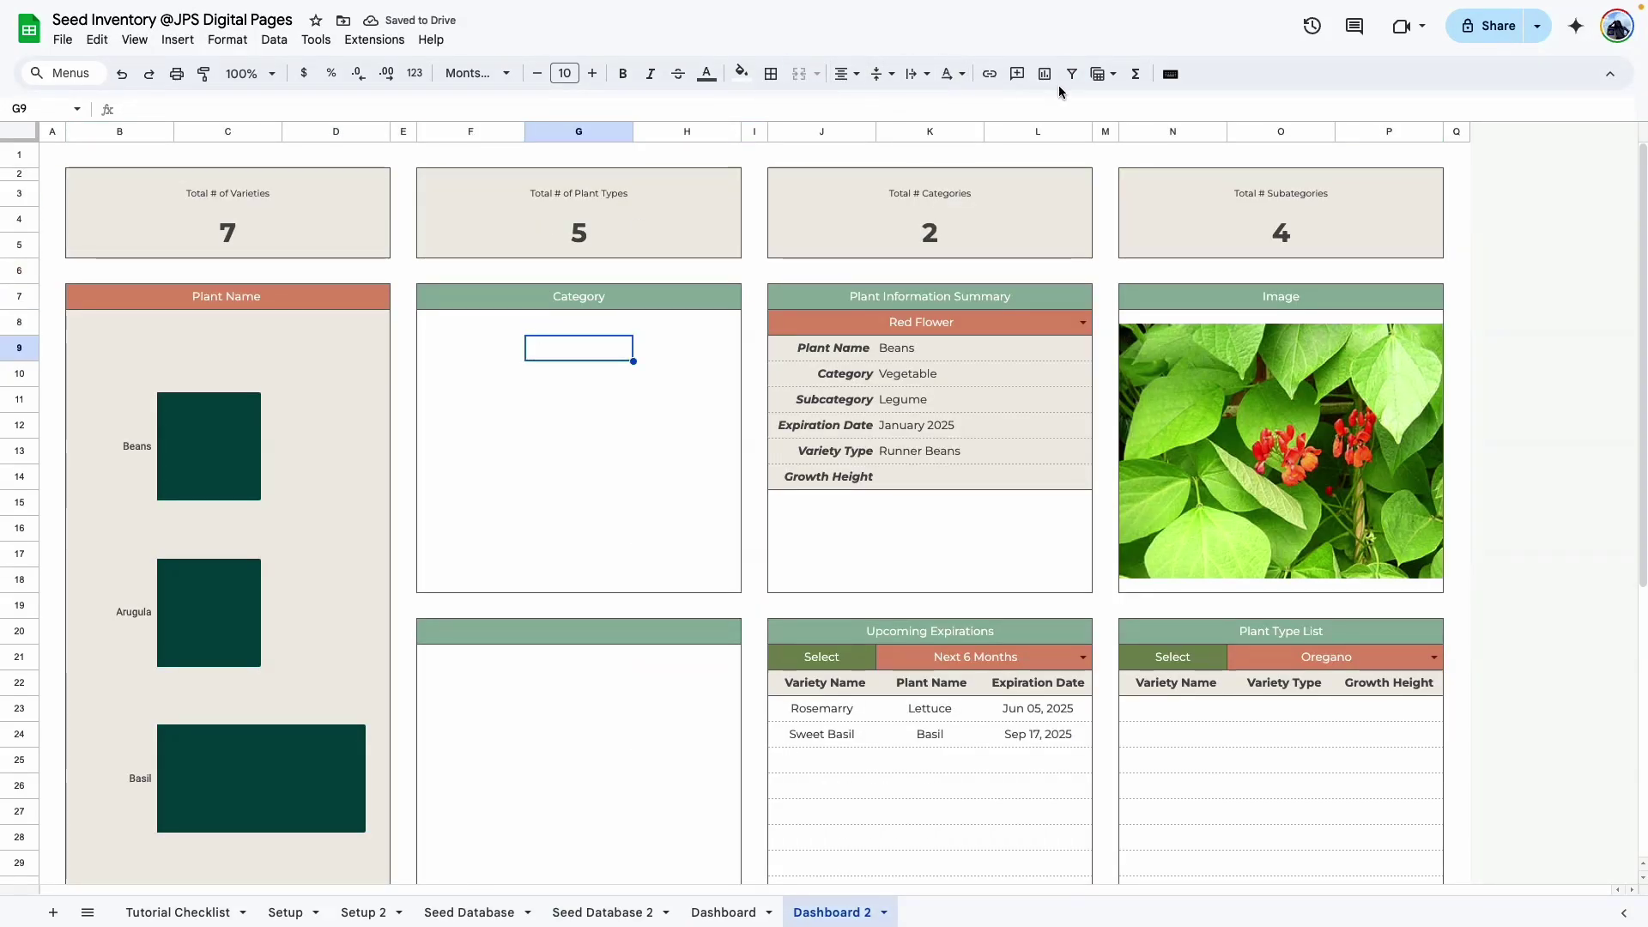
pyautogui.click(1044, 74)
pyautogui.click(1468, 209)
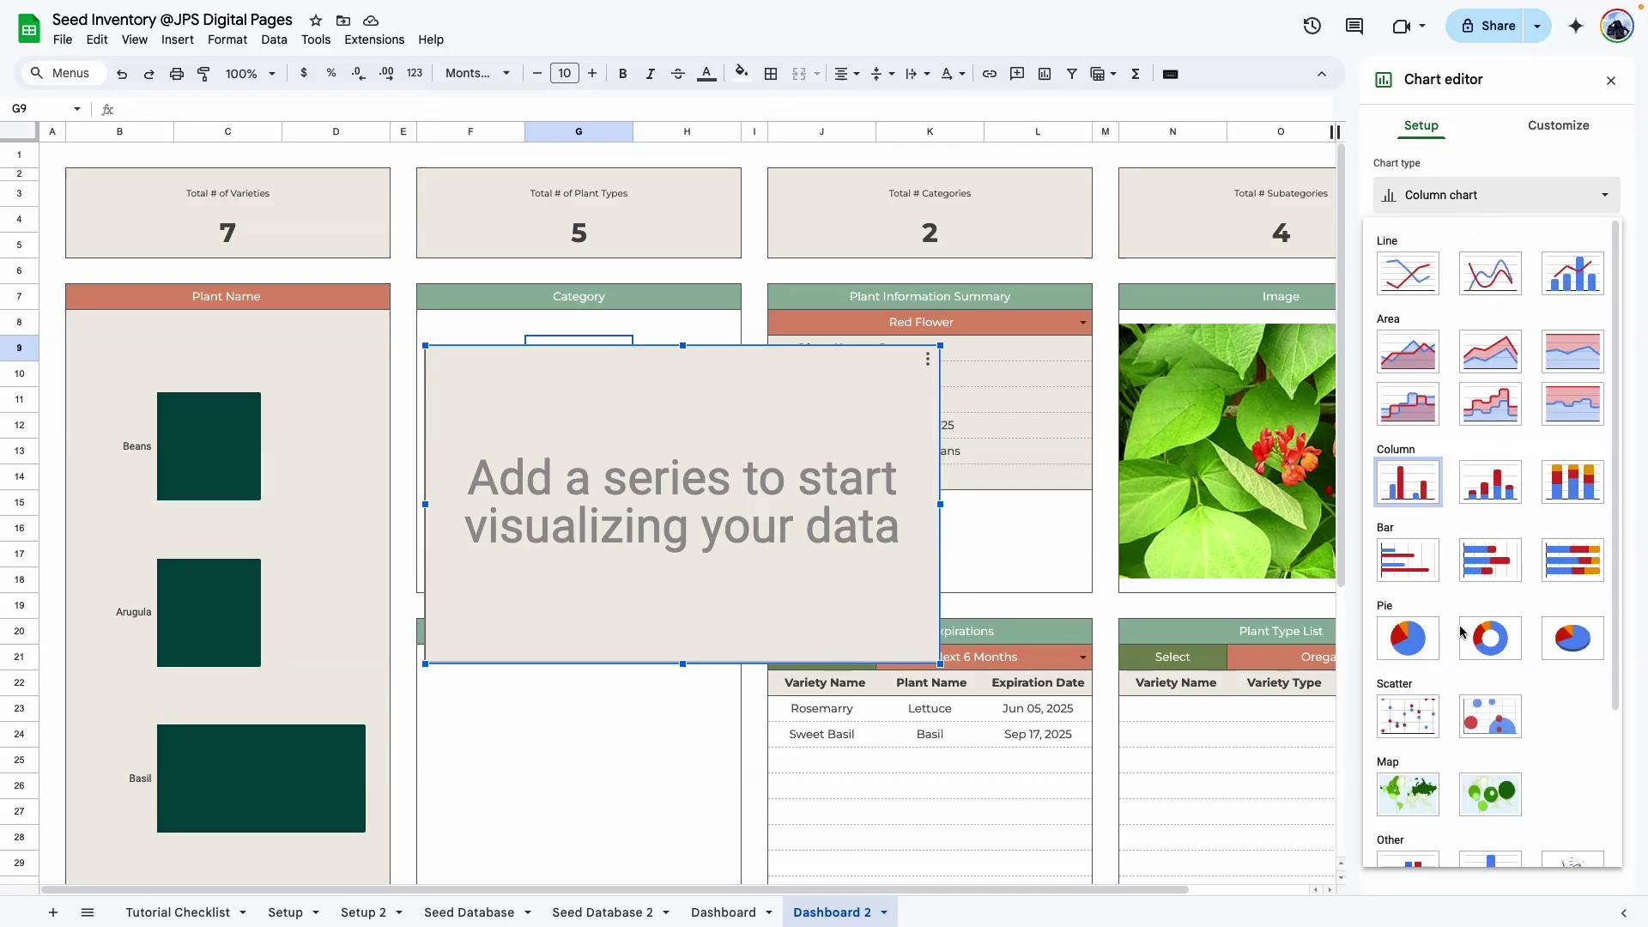
pyautogui.click(1409, 639)
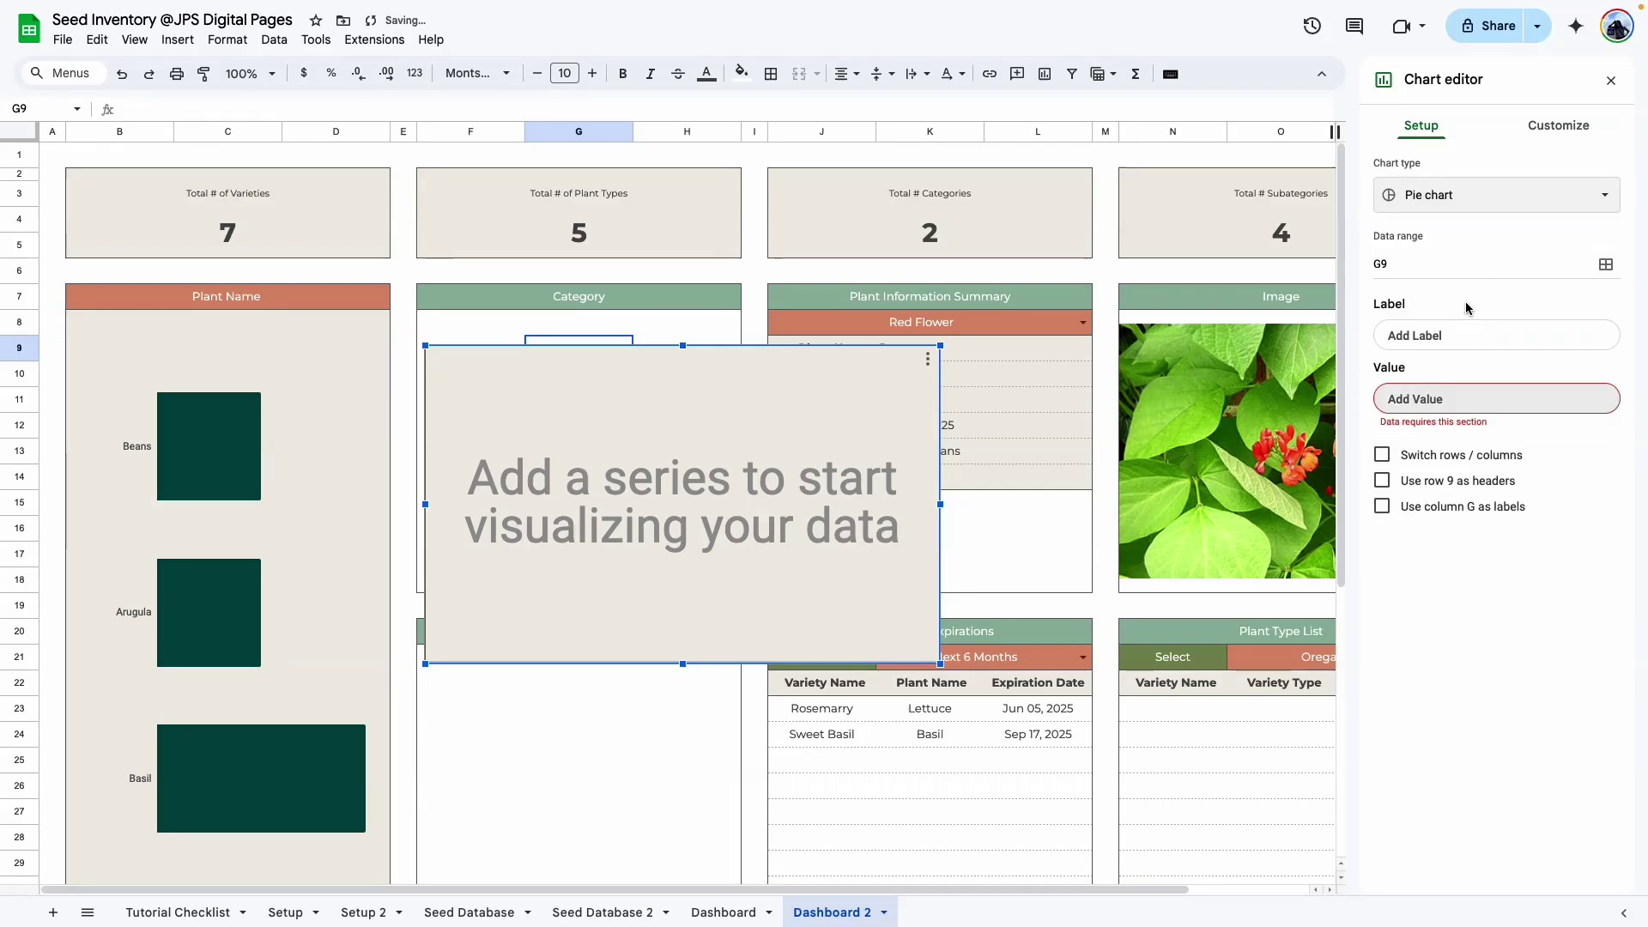
# Set the pie chart's data range to 'Seed Database 2'!E2:E300.
pyautogui.click(1606, 266)
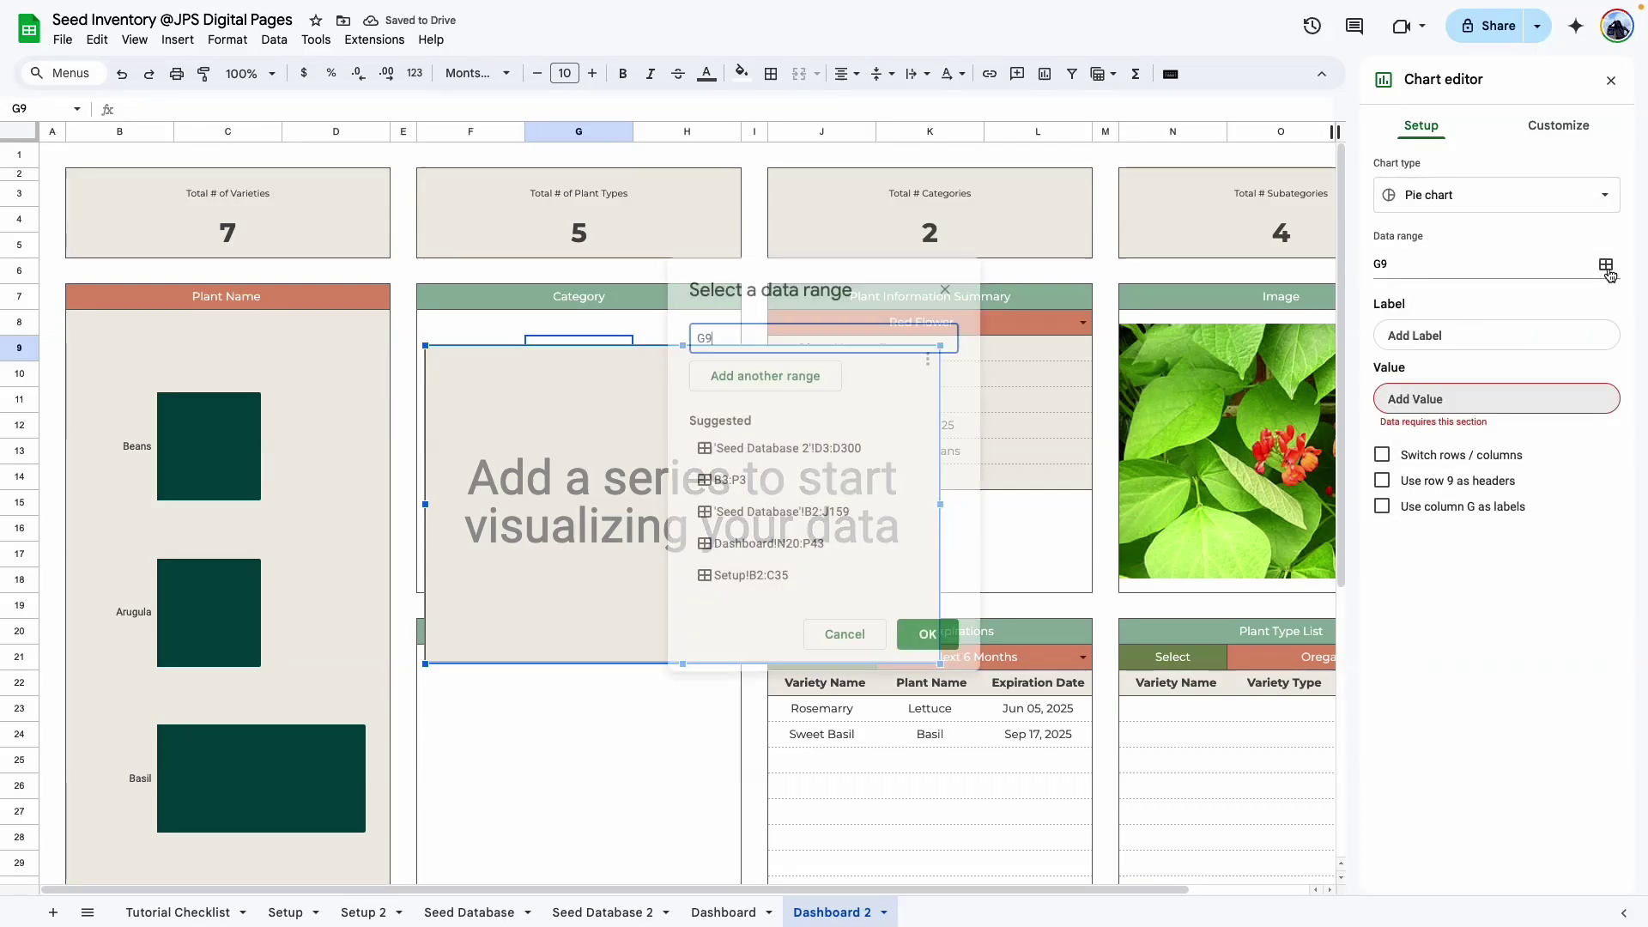
pyautogui.click(602, 912)
pyautogui.moveTo(618, 182); pyautogui.dragTo(616, 517)
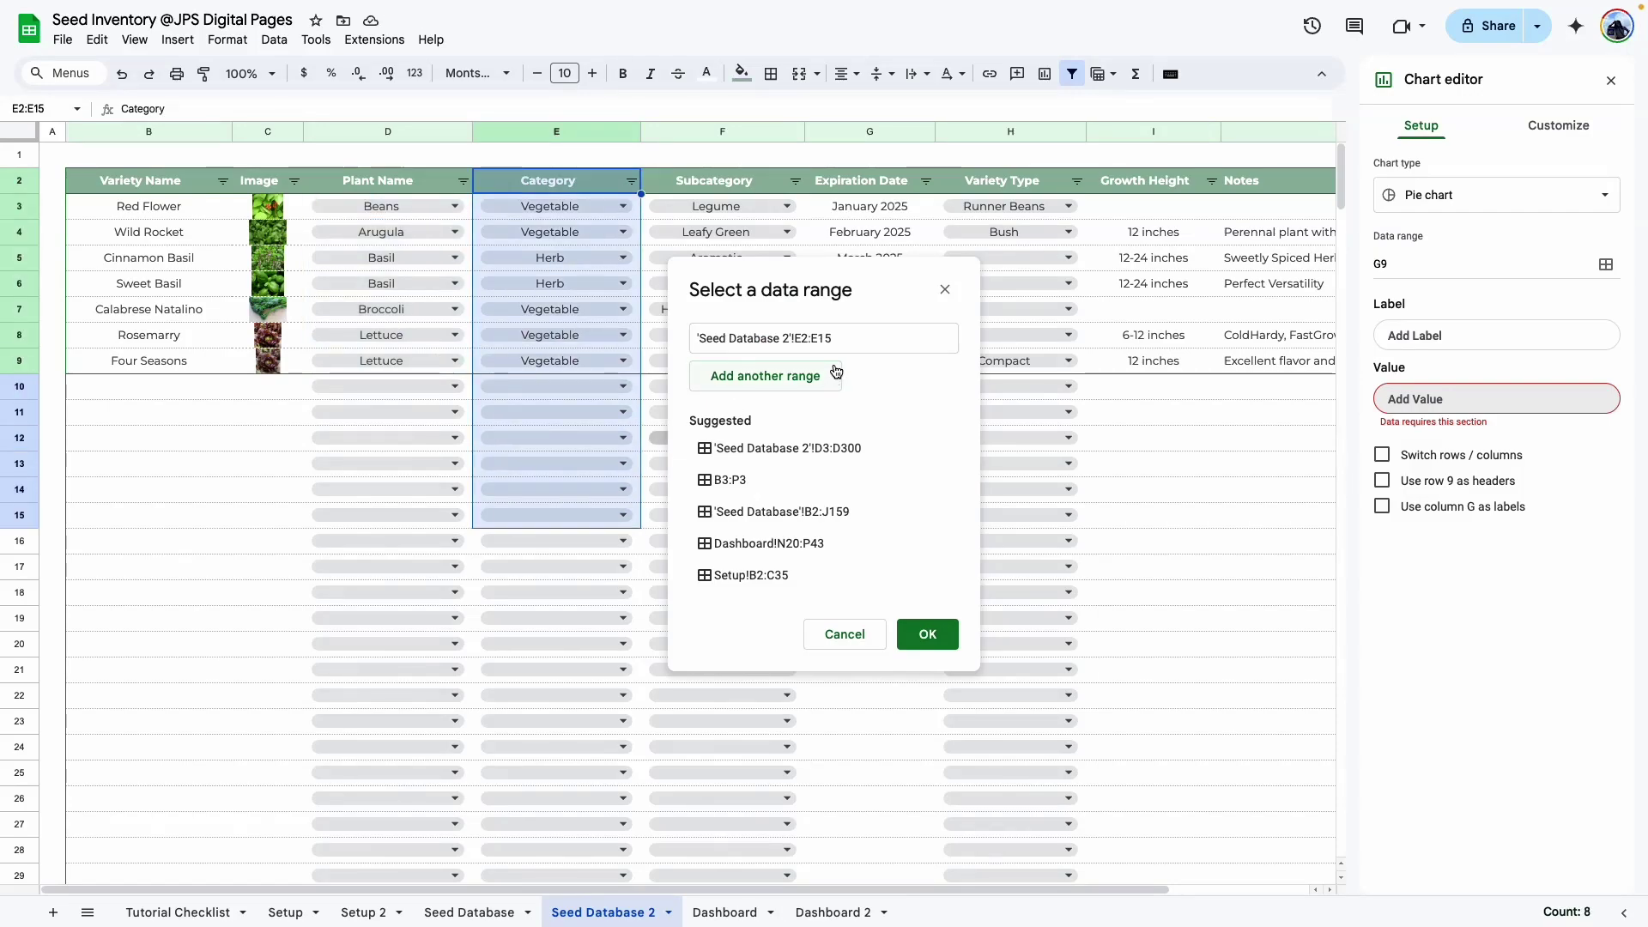
pyautogui.click(846, 337)
pyautogui.press('BackSpace')
pyautogui.press('BackSpace')
pyautogui.click(925, 637)
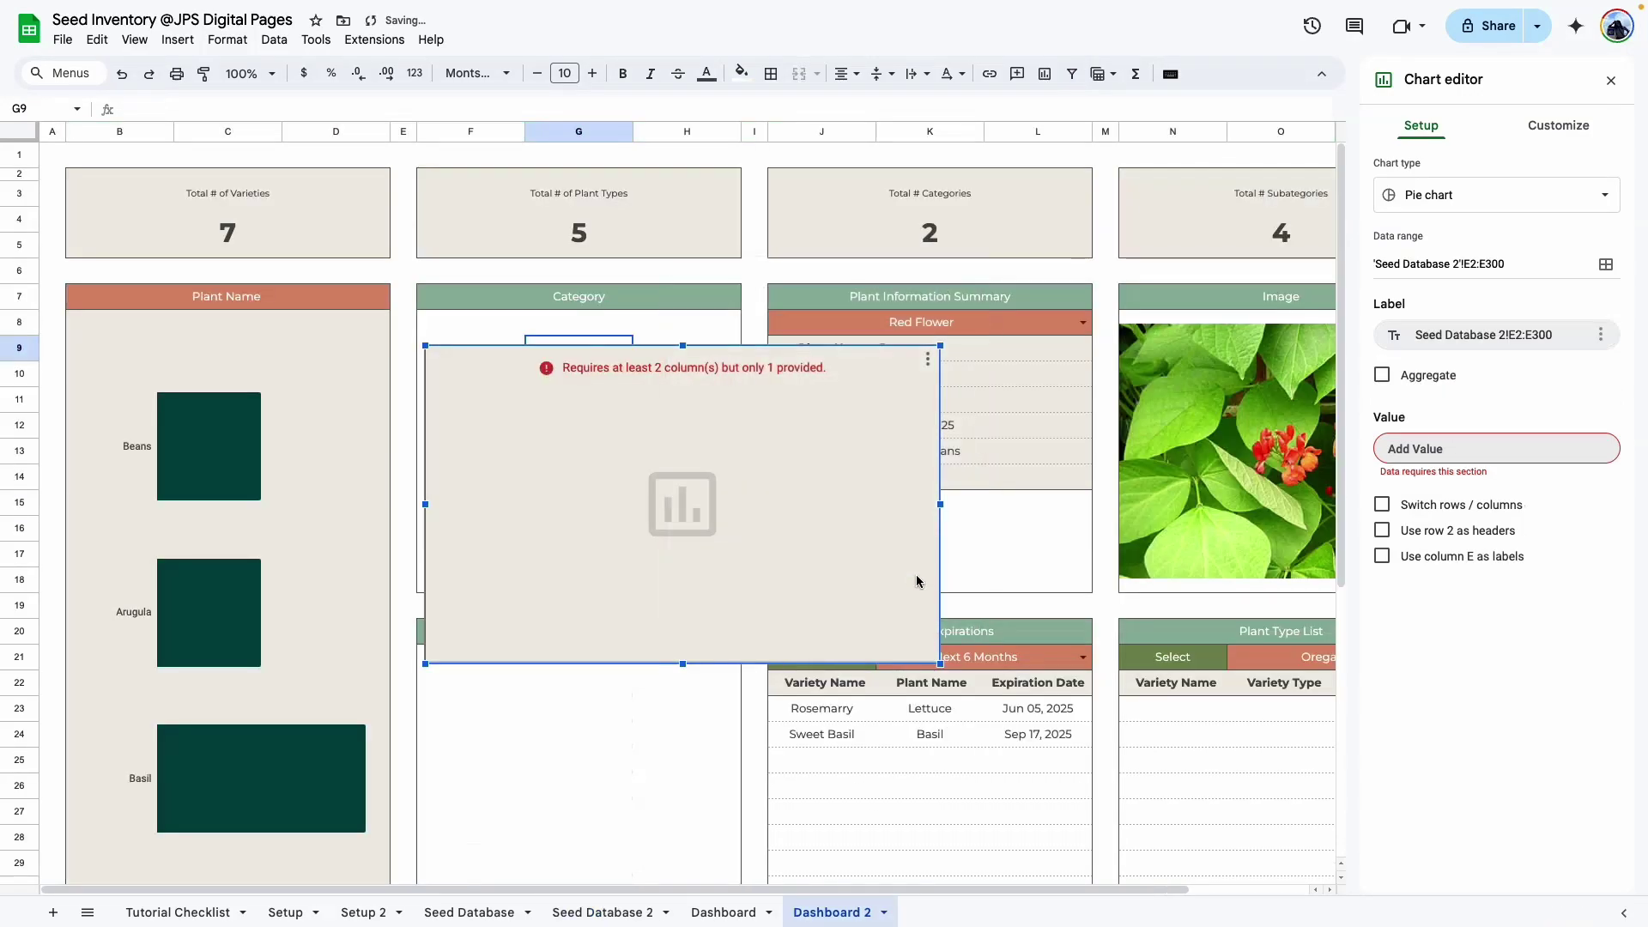
# Correct the pie chart's data range to 'Seed Database 2'!E3:E300 so the header row is excluded.
pyautogui.click(1474, 262)
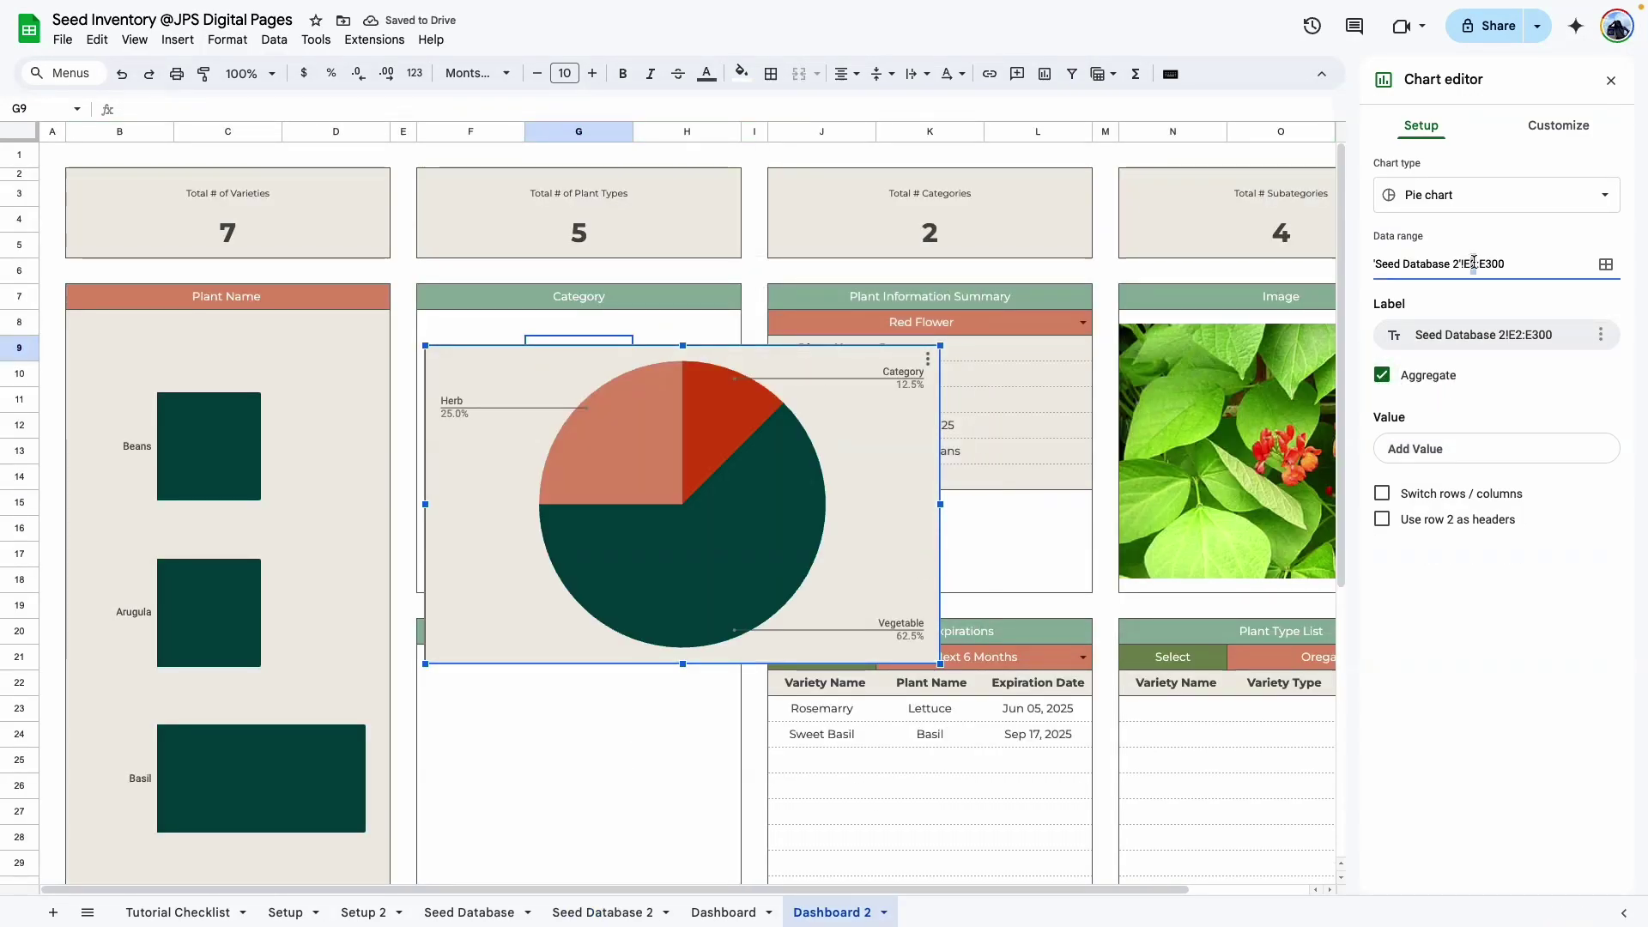
pyautogui.write('3')
pyautogui.press('Return')
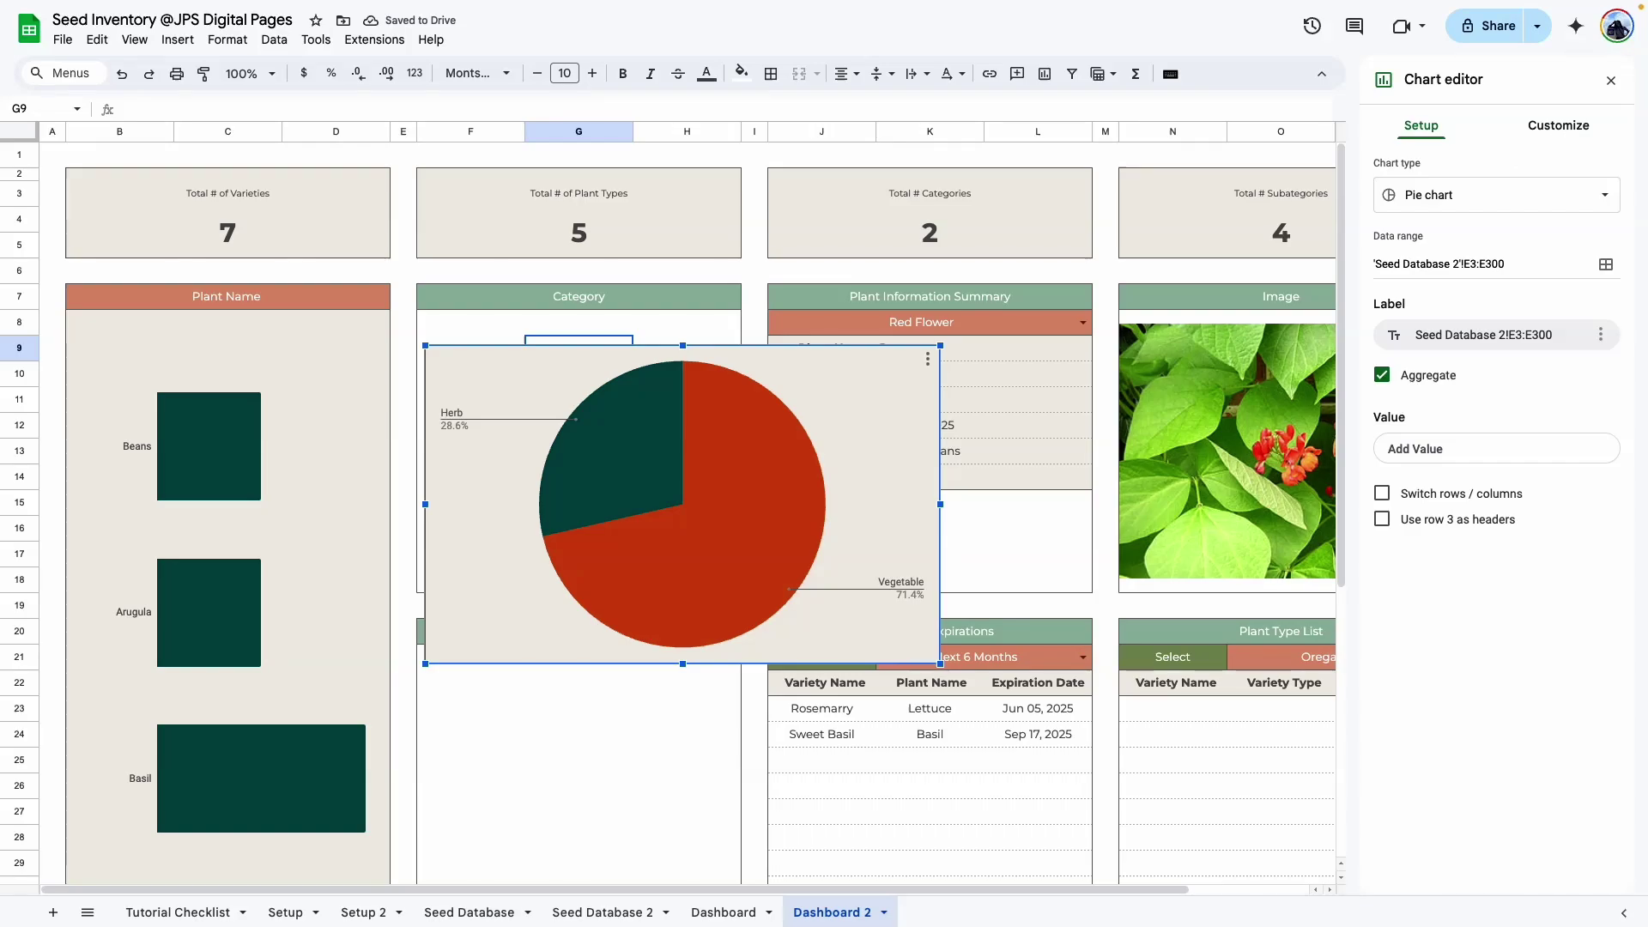
# Set the Category pie chart's background and border colors to None.
pyautogui.click(1558, 126)
pyautogui.click(1460, 172)
pyautogui.click(1402, 238)
pyautogui.click(1442, 276)
pyautogui.click(1401, 311)
pyautogui.click(1471, 348)
pyautogui.click(1468, 347)
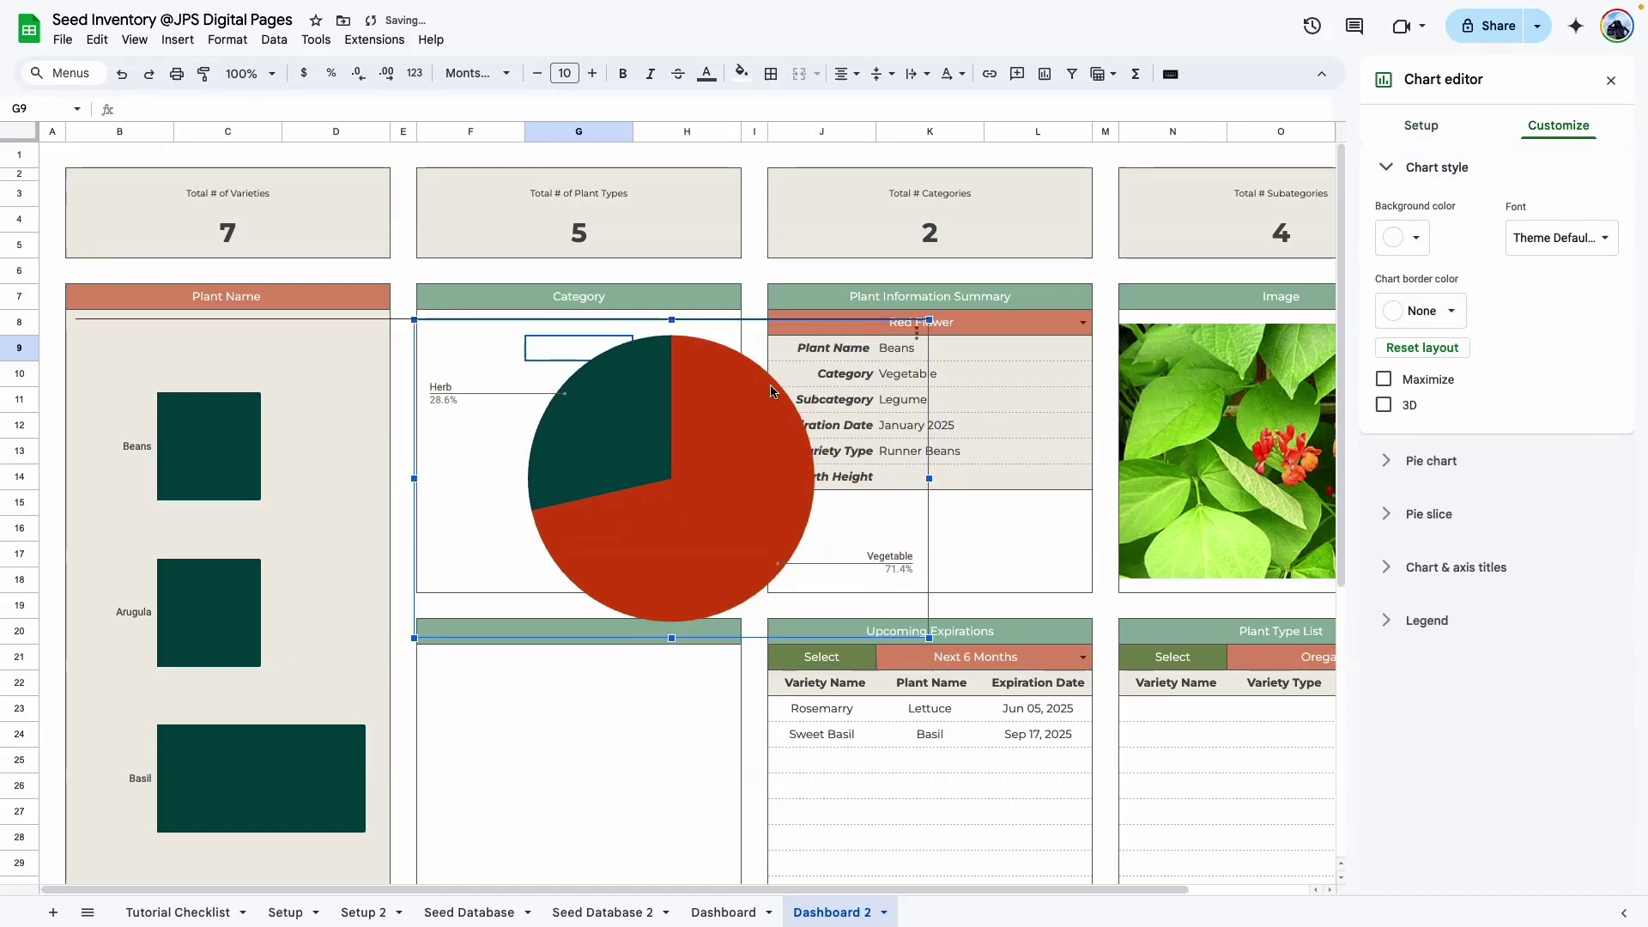
# Resize the pie chart to fit inside the Category section's box.
pyautogui.click(1430, 621)
pyautogui.moveTo(930, 479); pyautogui.dragTo(737, 473)
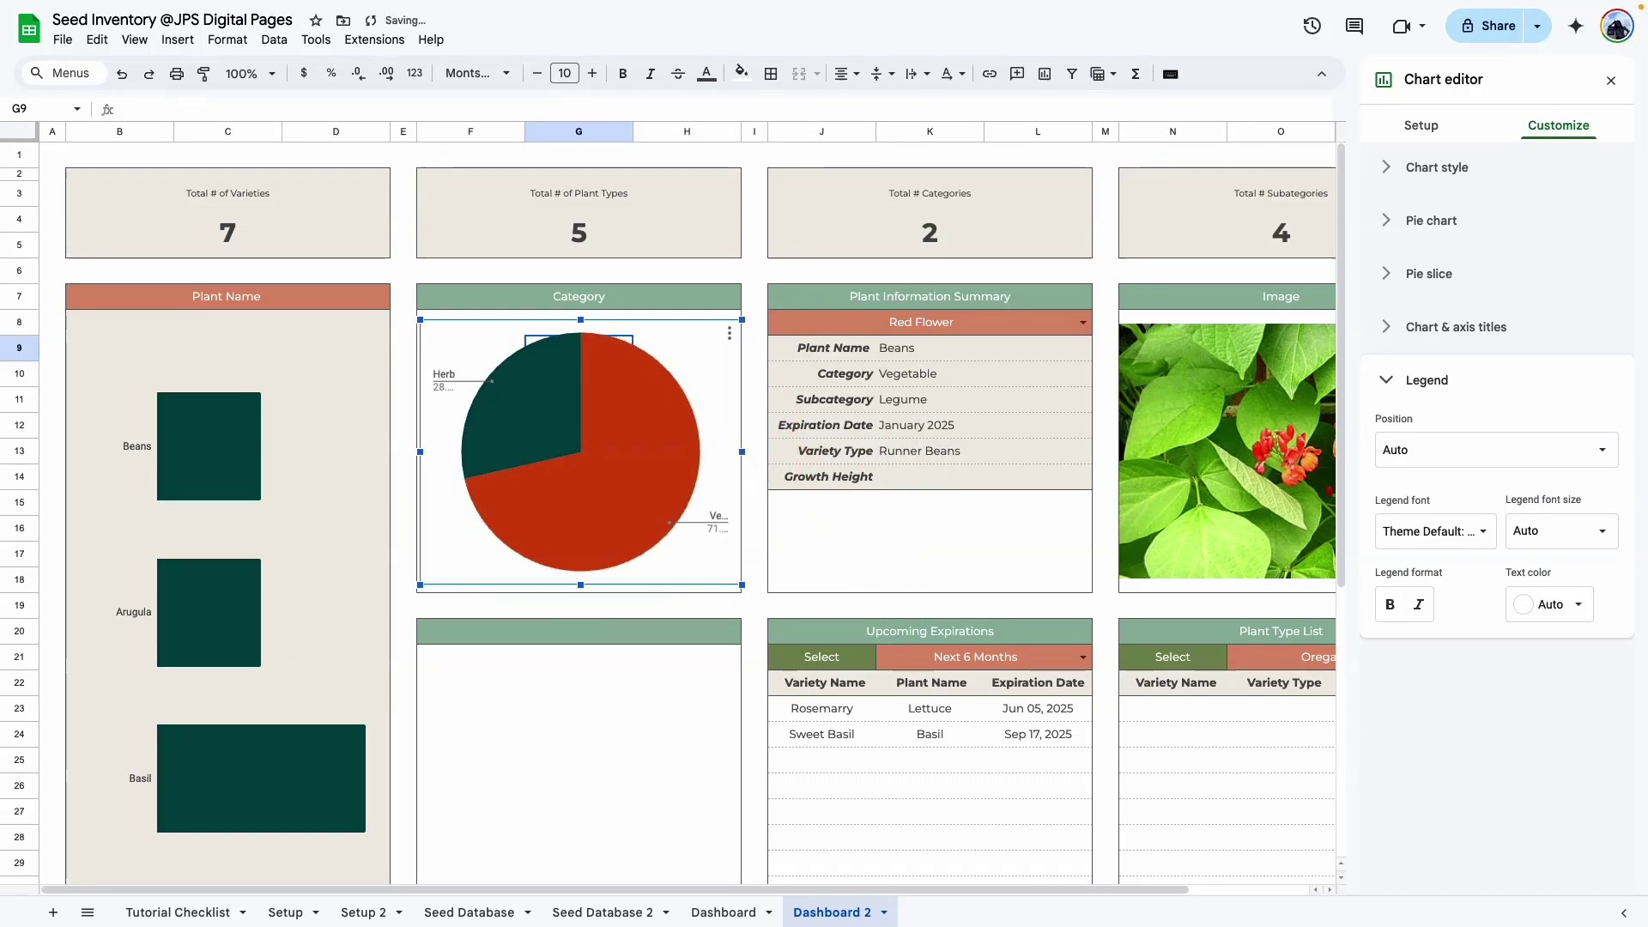
pyautogui.moveTo(742, 451)
pyautogui.mouseDown()
pyautogui.moveTo(1007, 454)
pyautogui.moveTo(737, 453)
pyautogui.mouseUp()
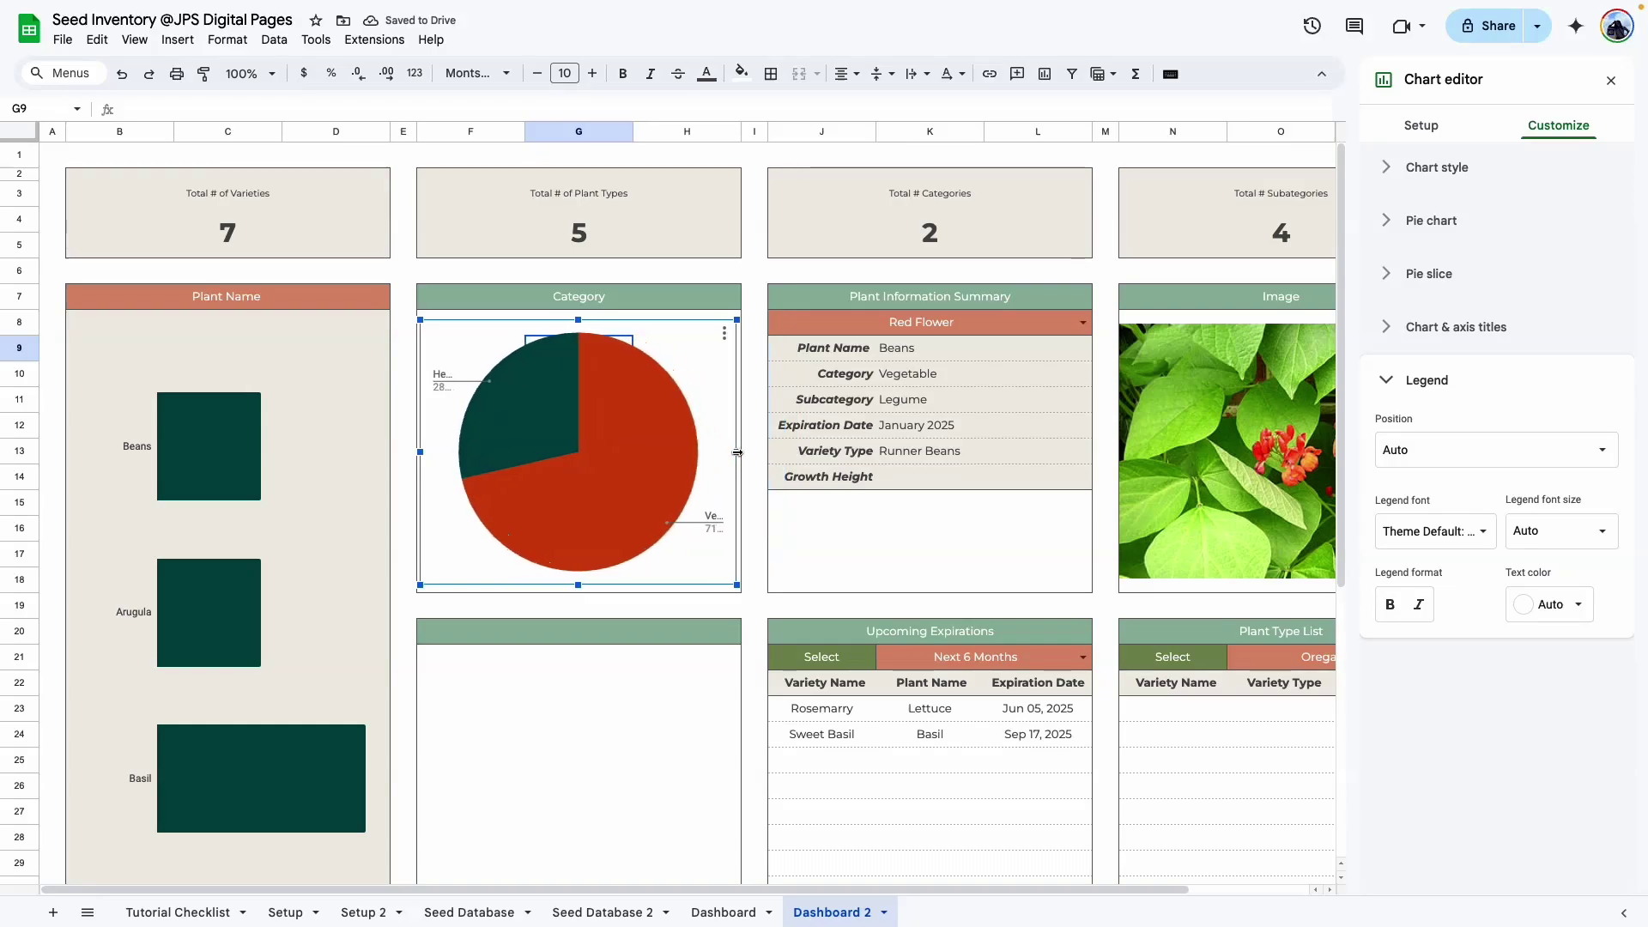
pyautogui.moveTo(574, 319); pyautogui.dragTo(573, 315)
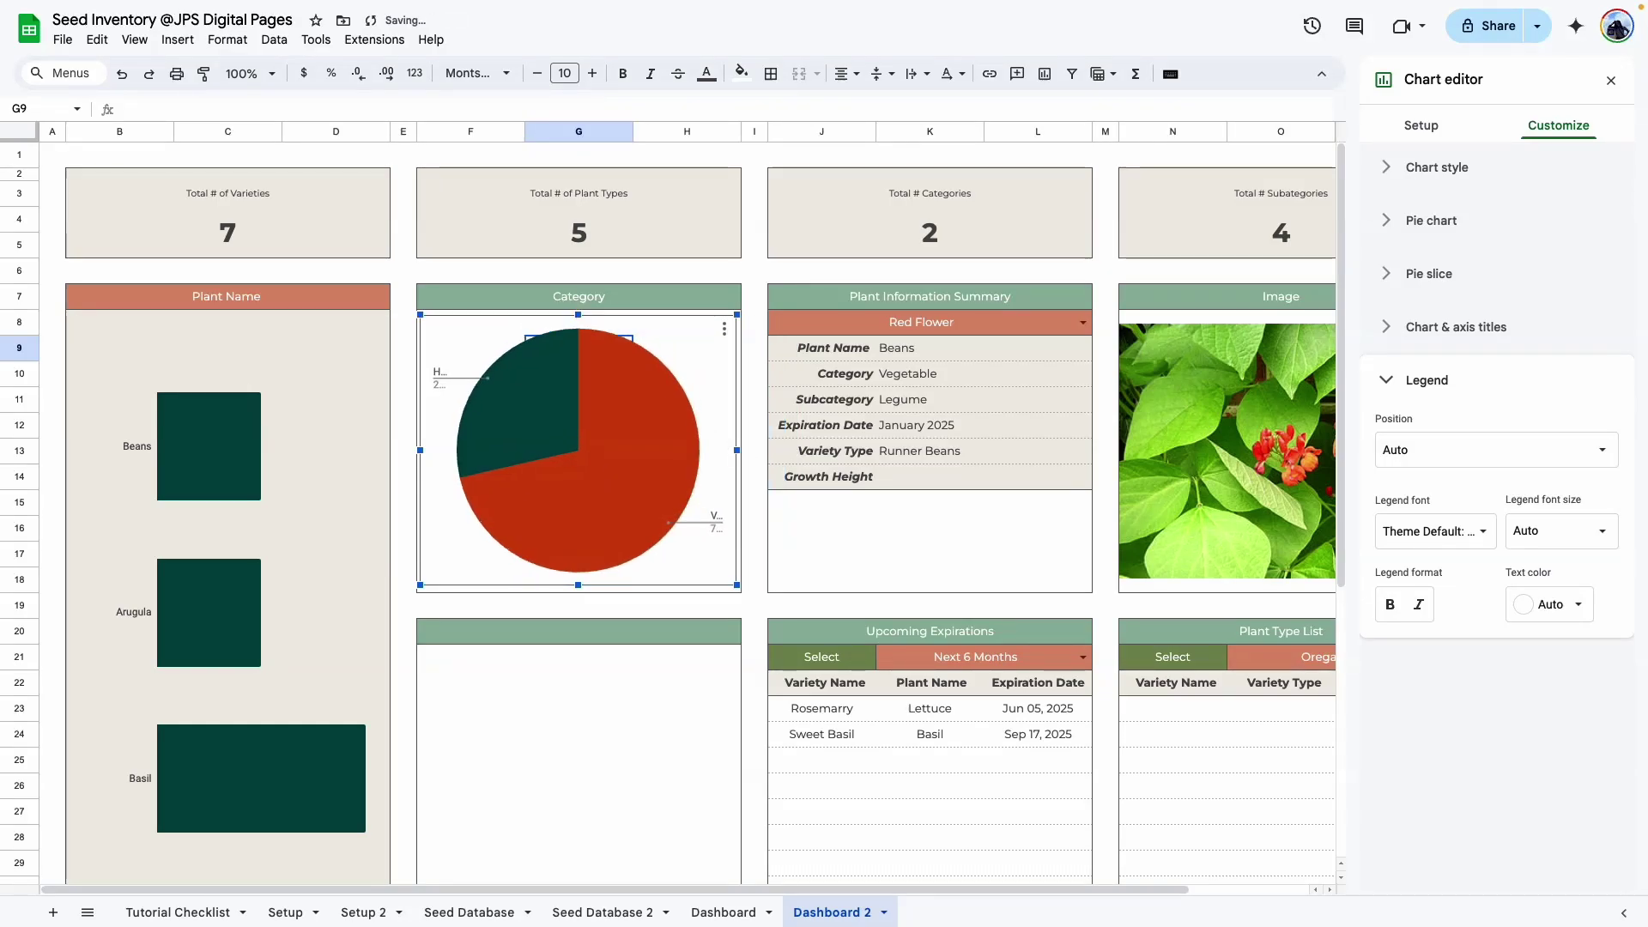
# Set the Category pie chart's legend position to Left.
pyautogui.click(1439, 454)
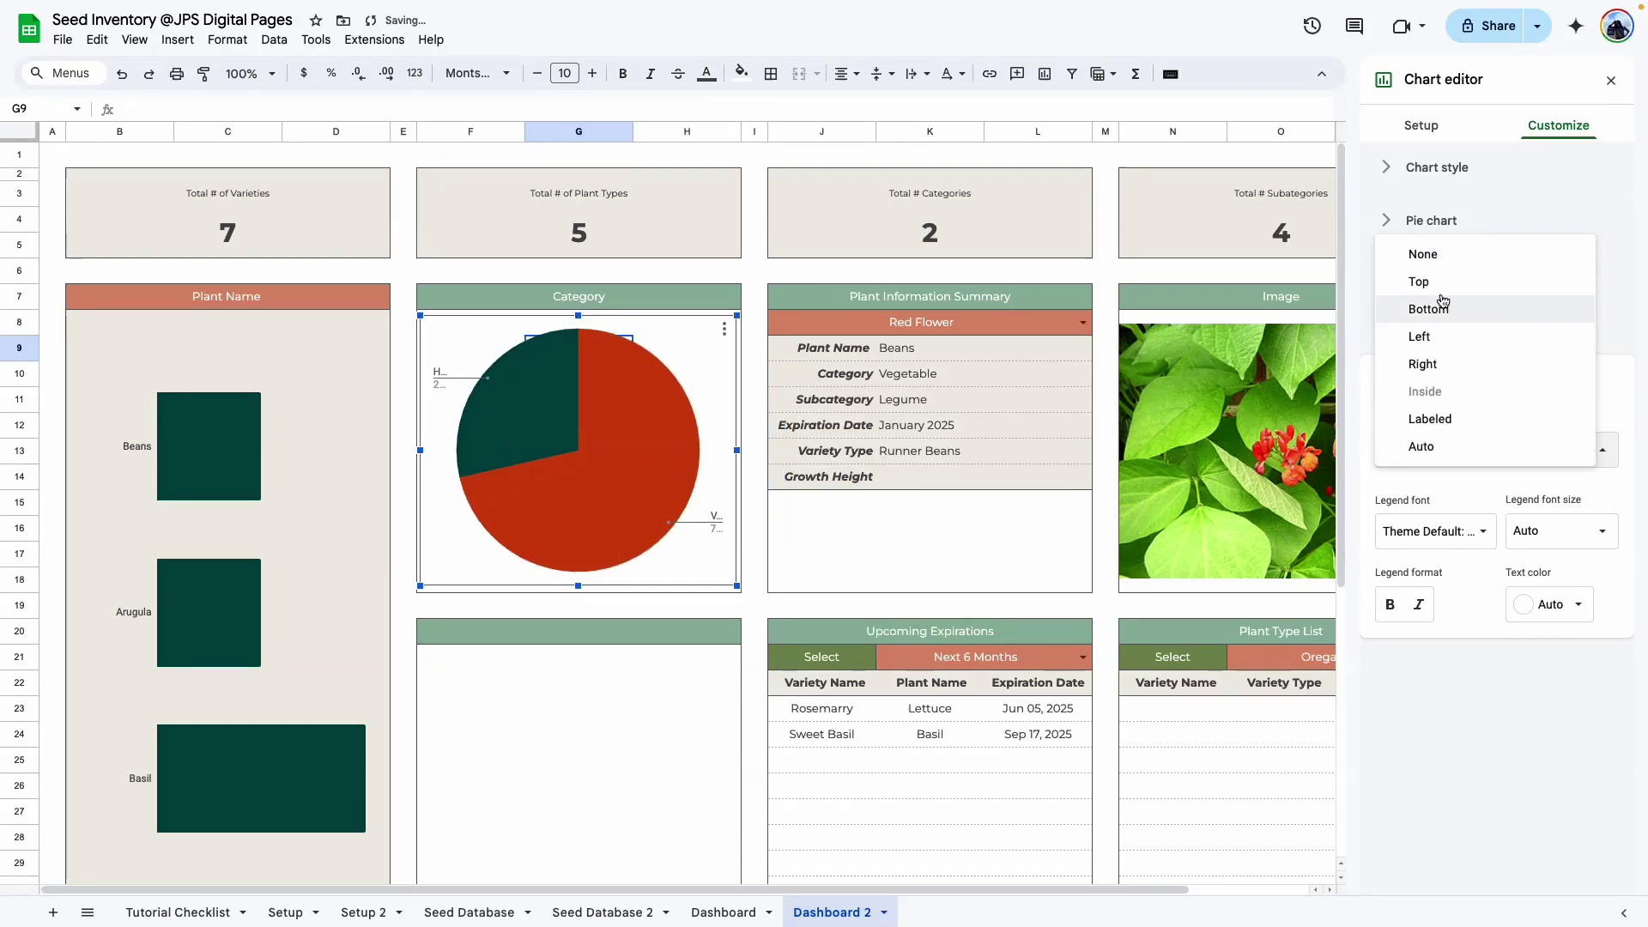
pyautogui.click(1429, 340)
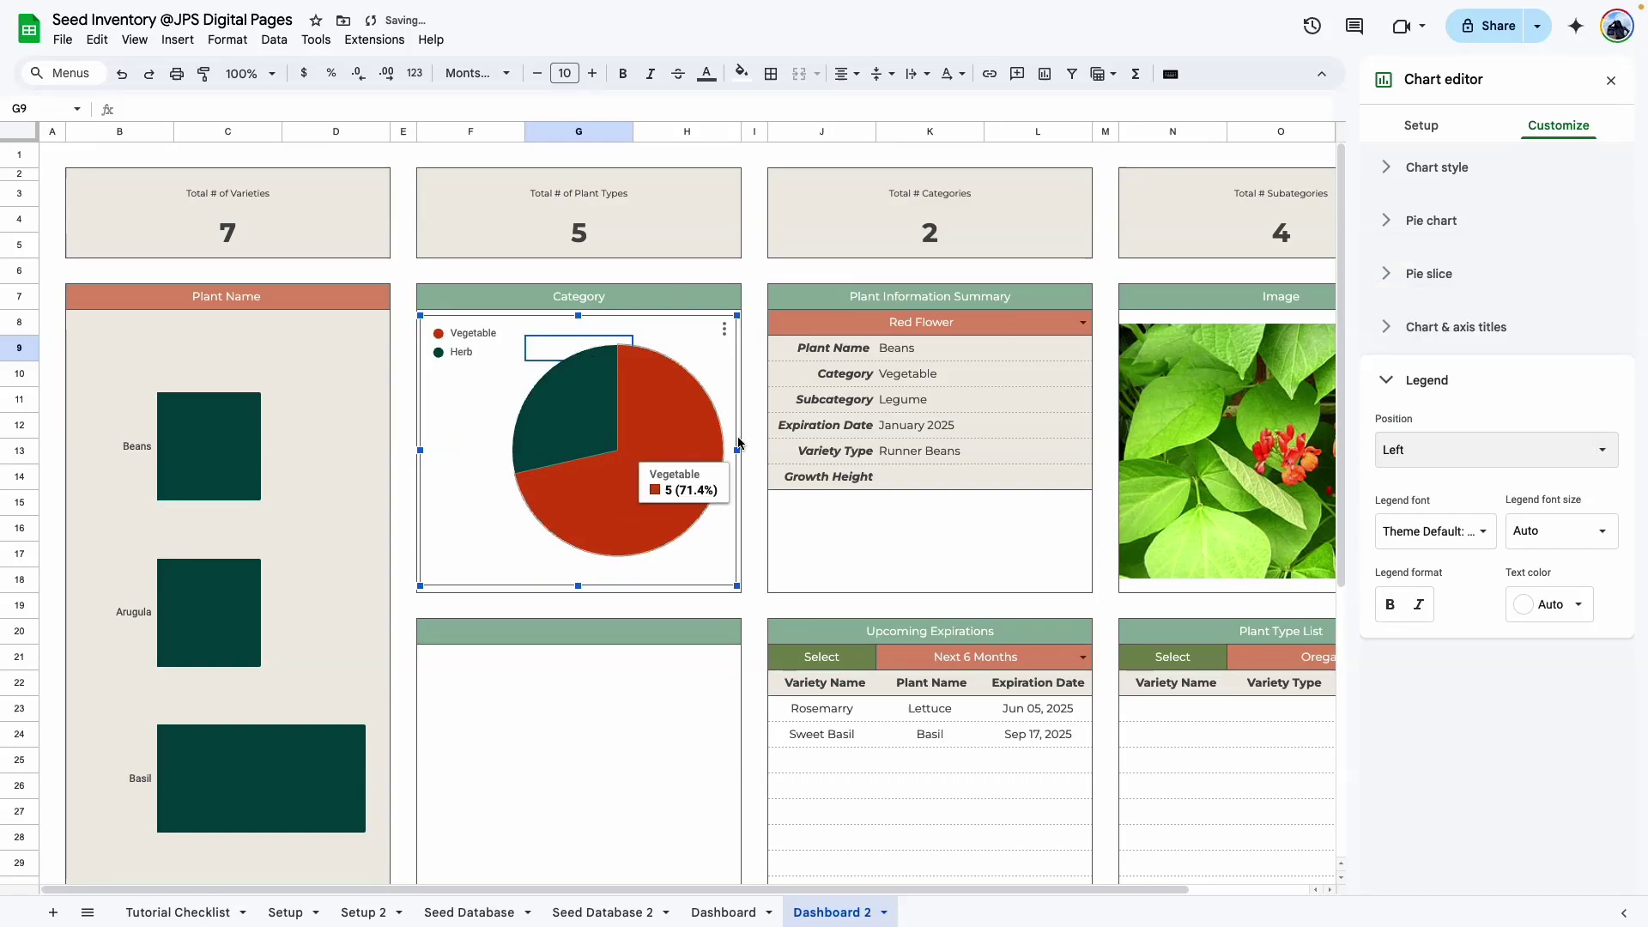
pyautogui.click(755, 584)
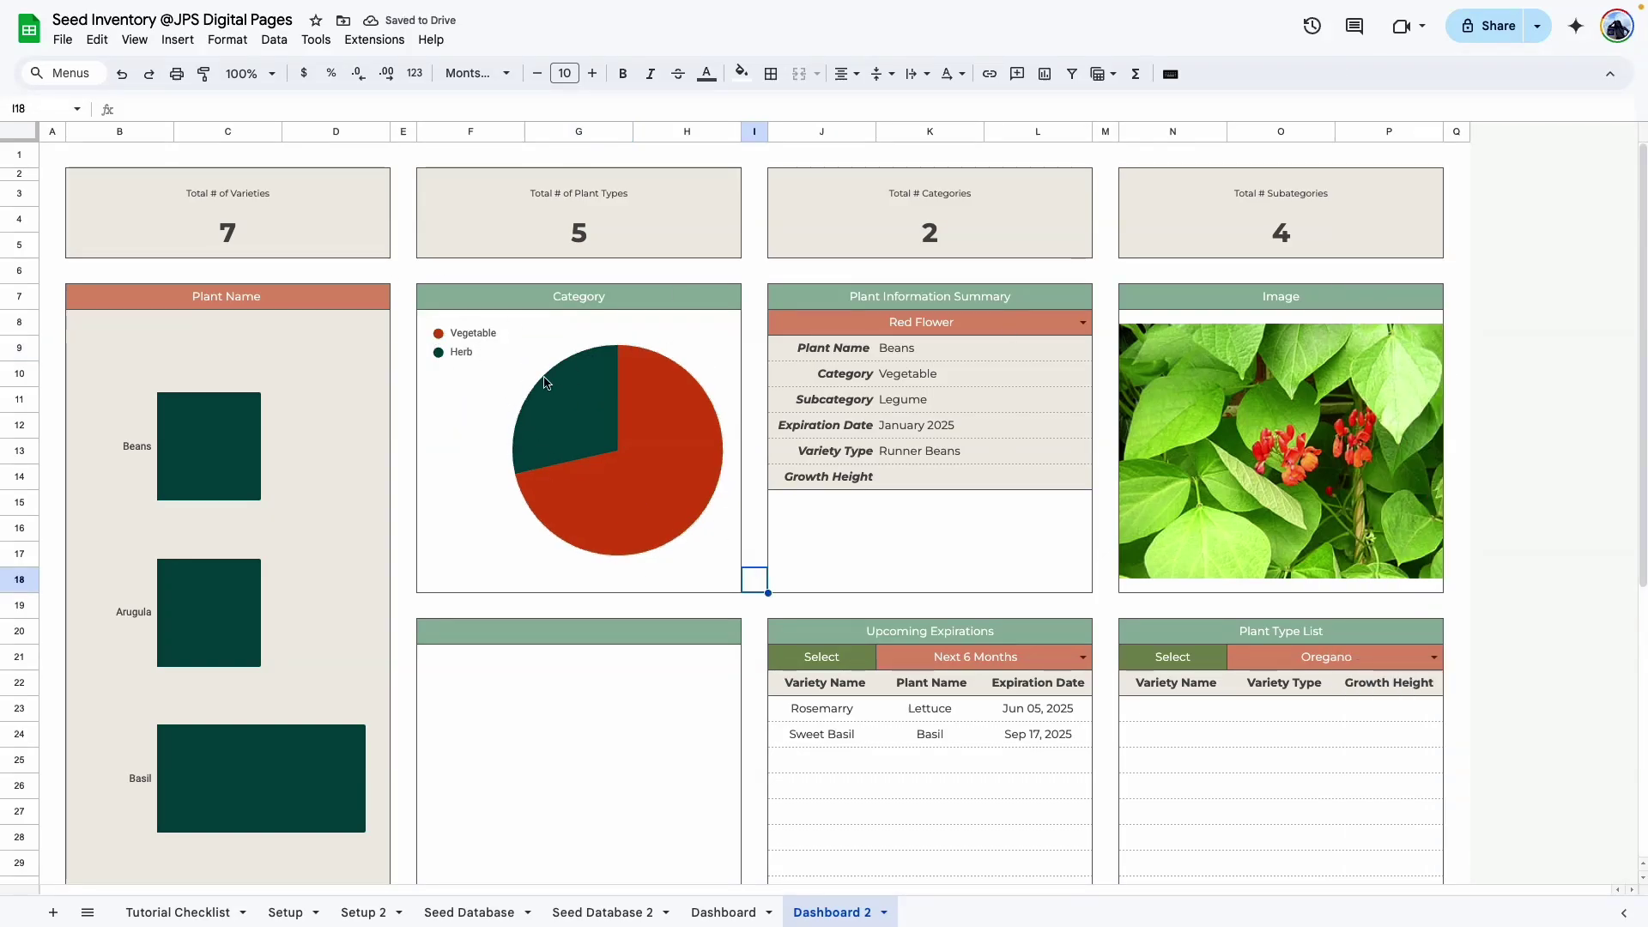
# Link the empty header above the lower chart box in F20 to the Subcategory heading with ='Seed Database 2'!F2.
pyautogui.scroll(-2, 566, 455)
pyautogui.click(640, 641)
pyautogui.click(724, 912)
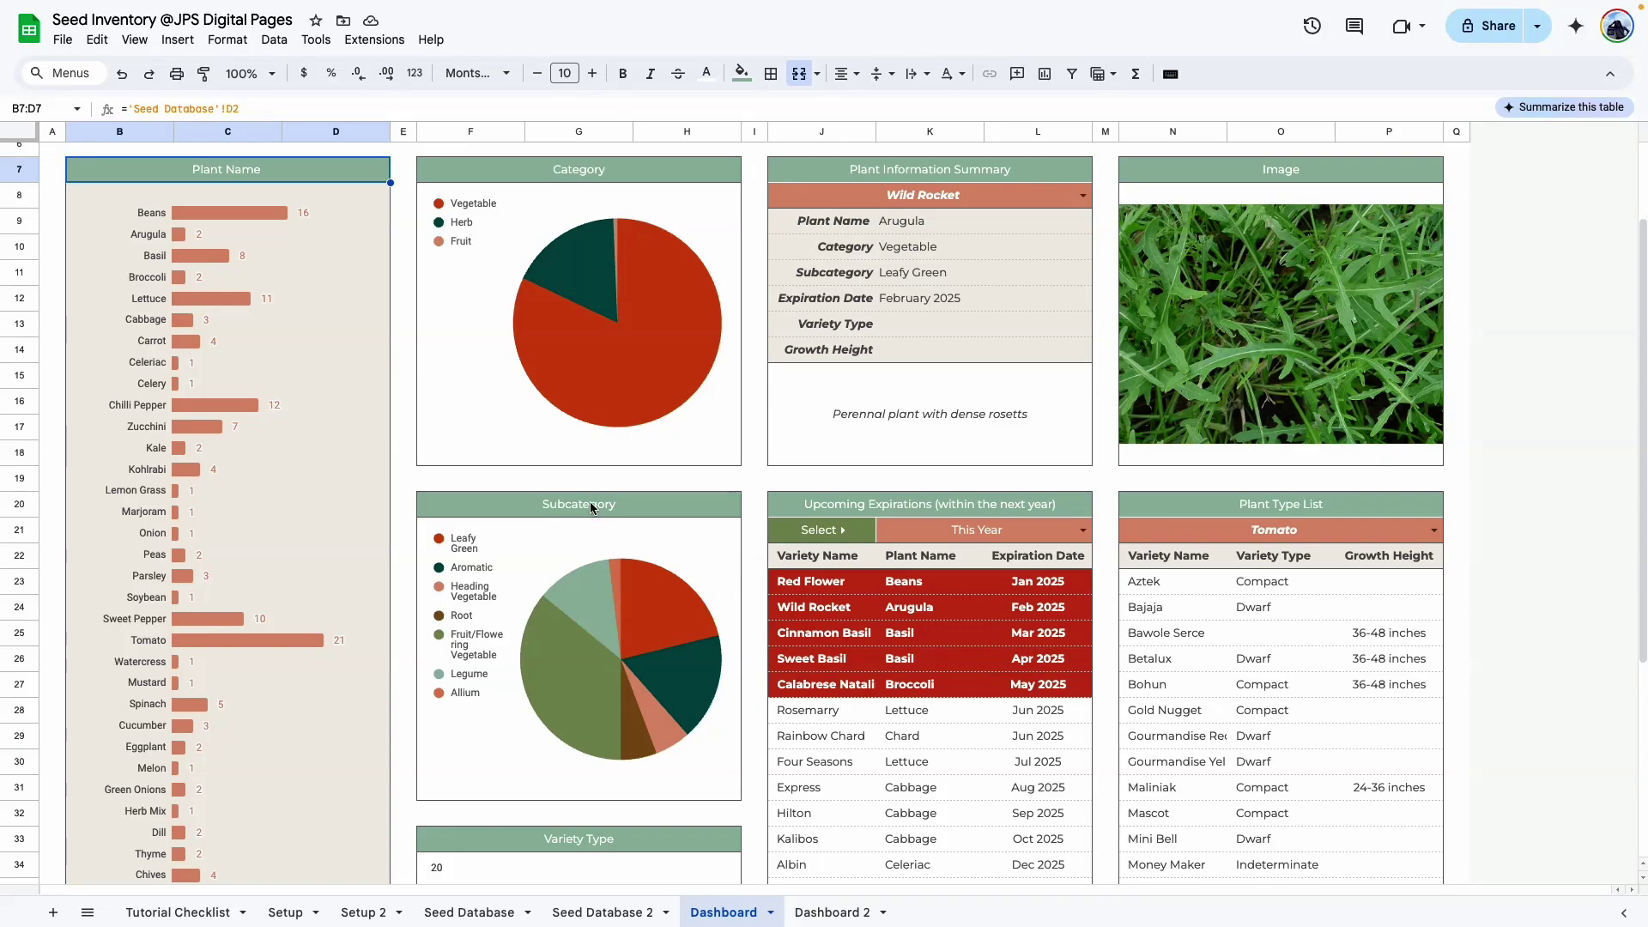
pyautogui.click(832, 913)
pyautogui.scroll(2, 640, 477)
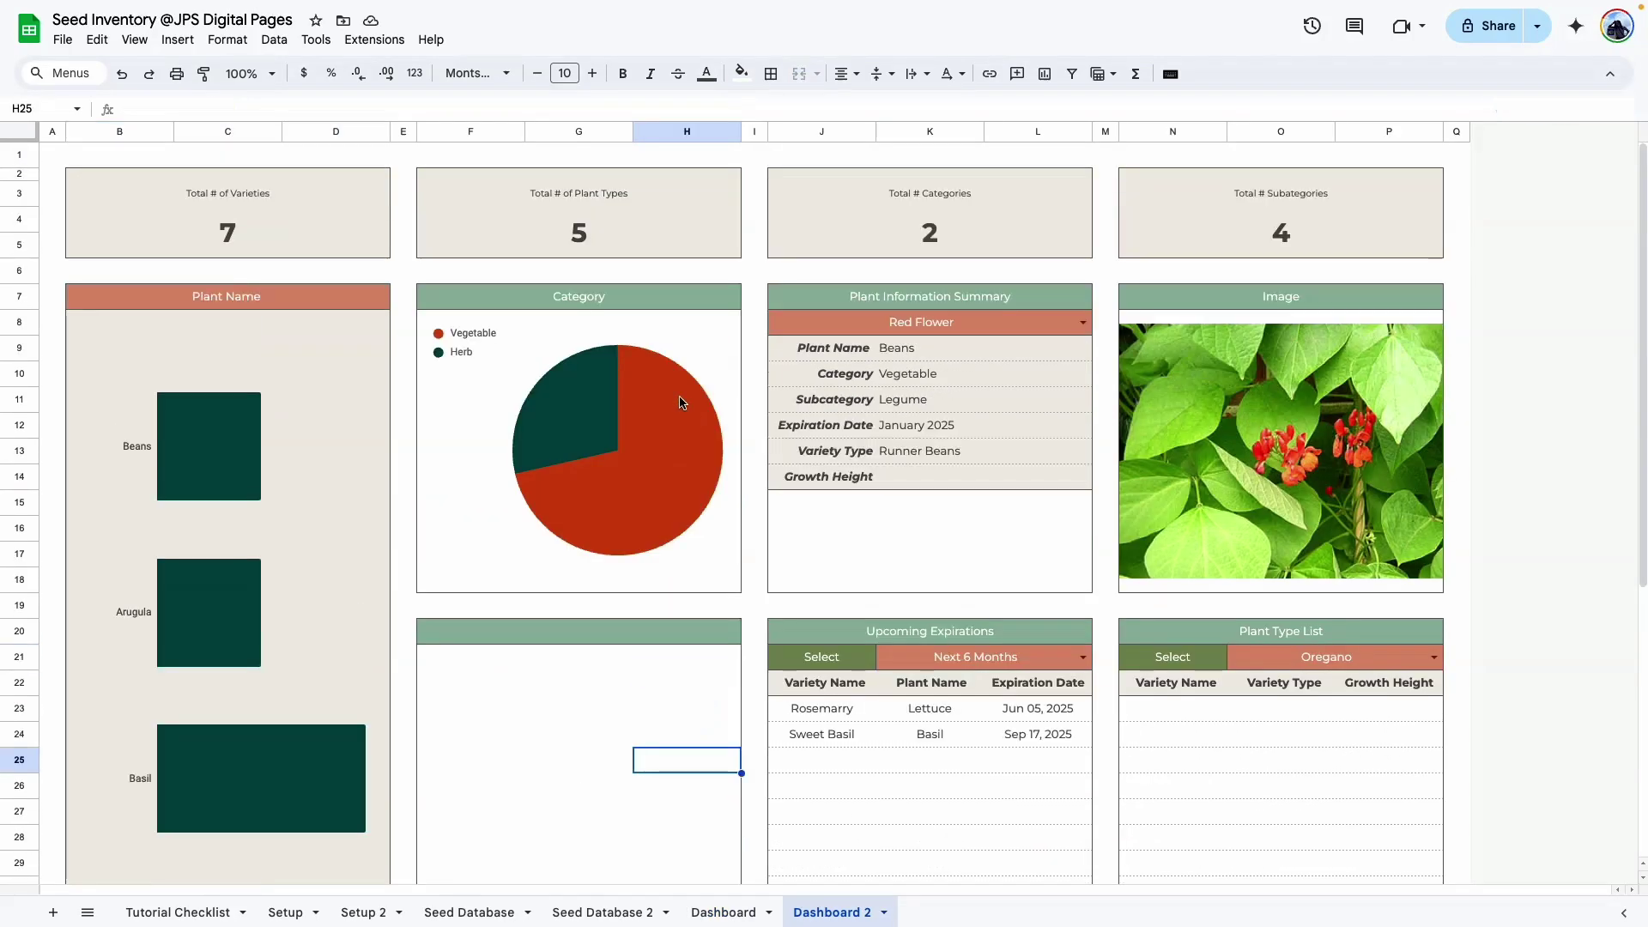
pyautogui.click(568, 643)
pyautogui.write('=')
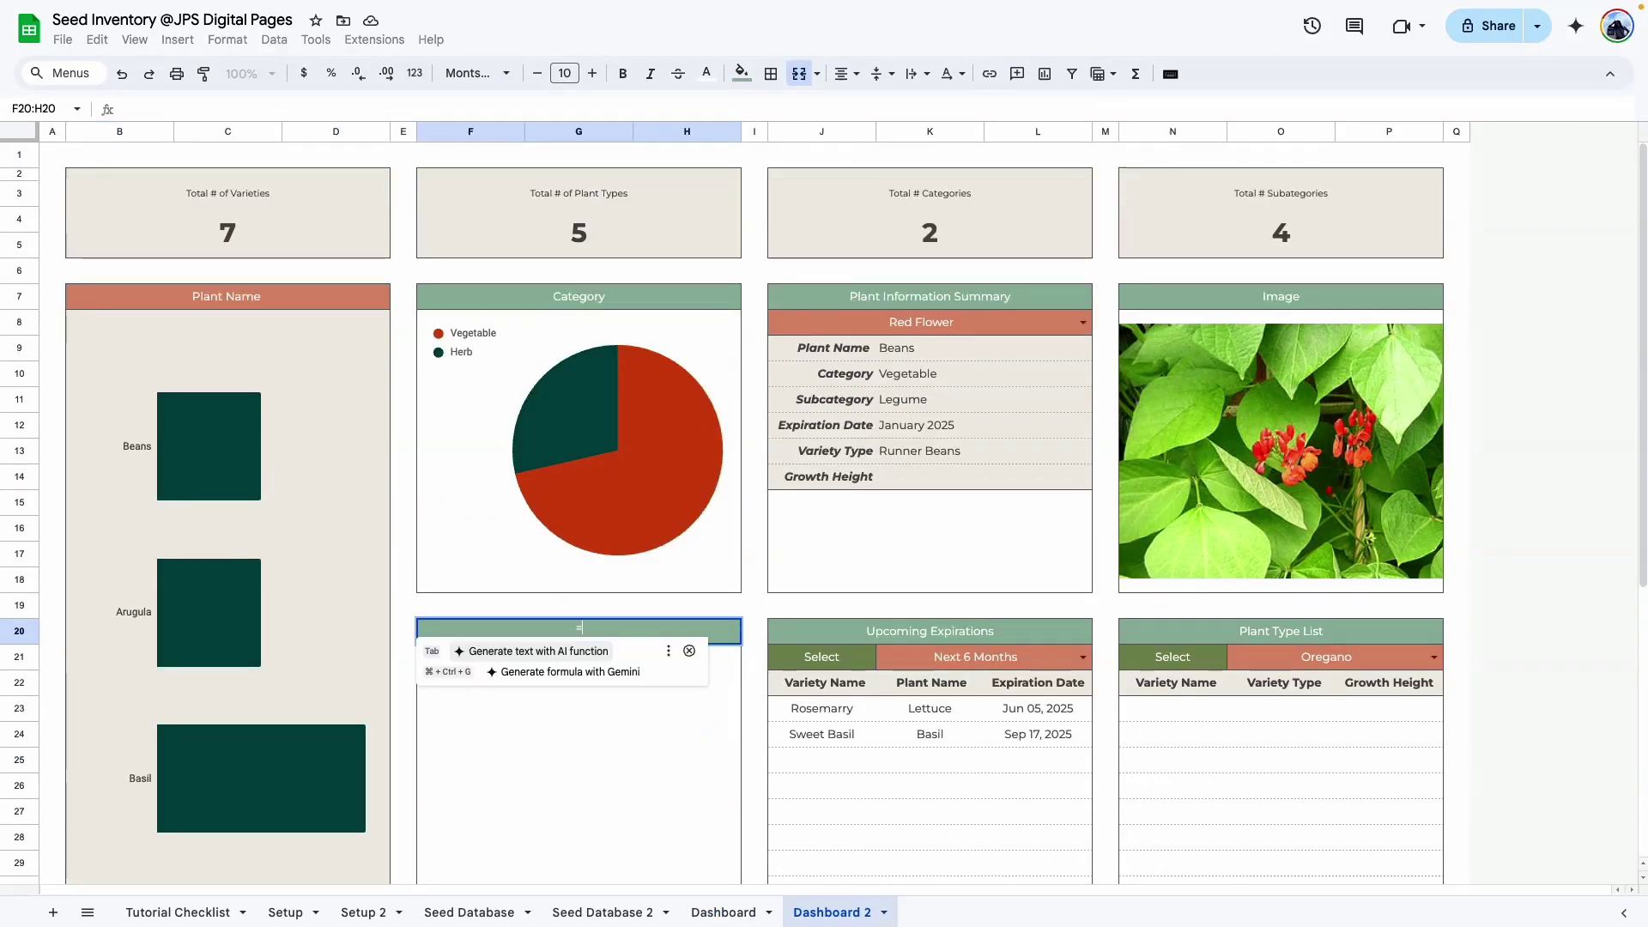
pyautogui.click(627, 913)
pyautogui.click(736, 184)
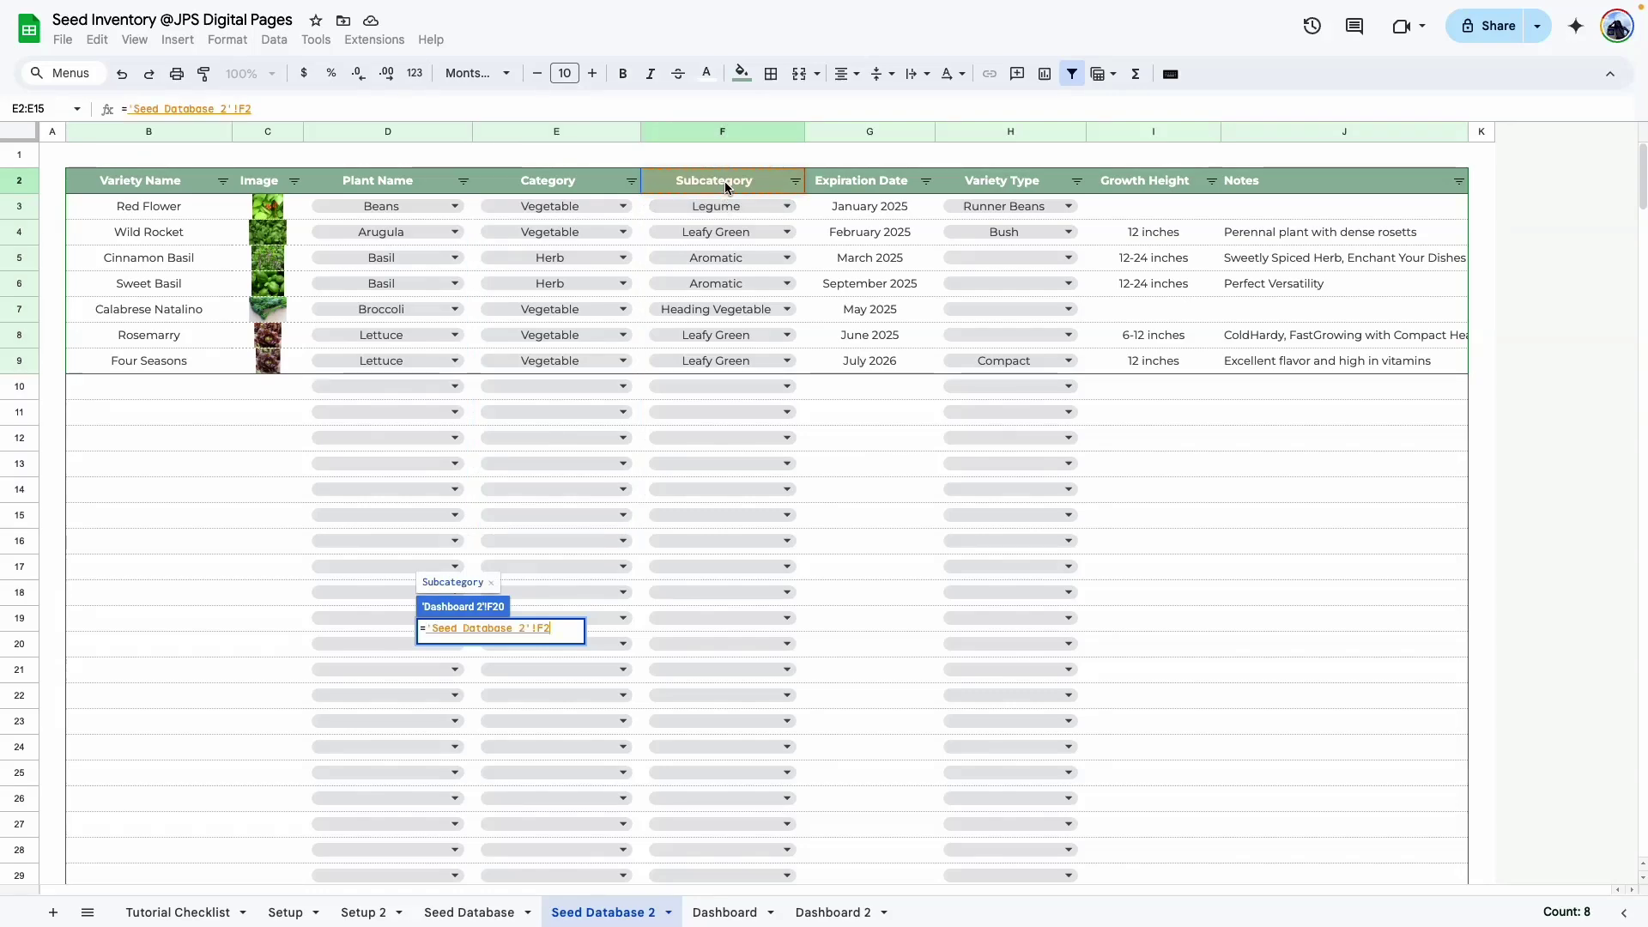
pyautogui.press('Return')
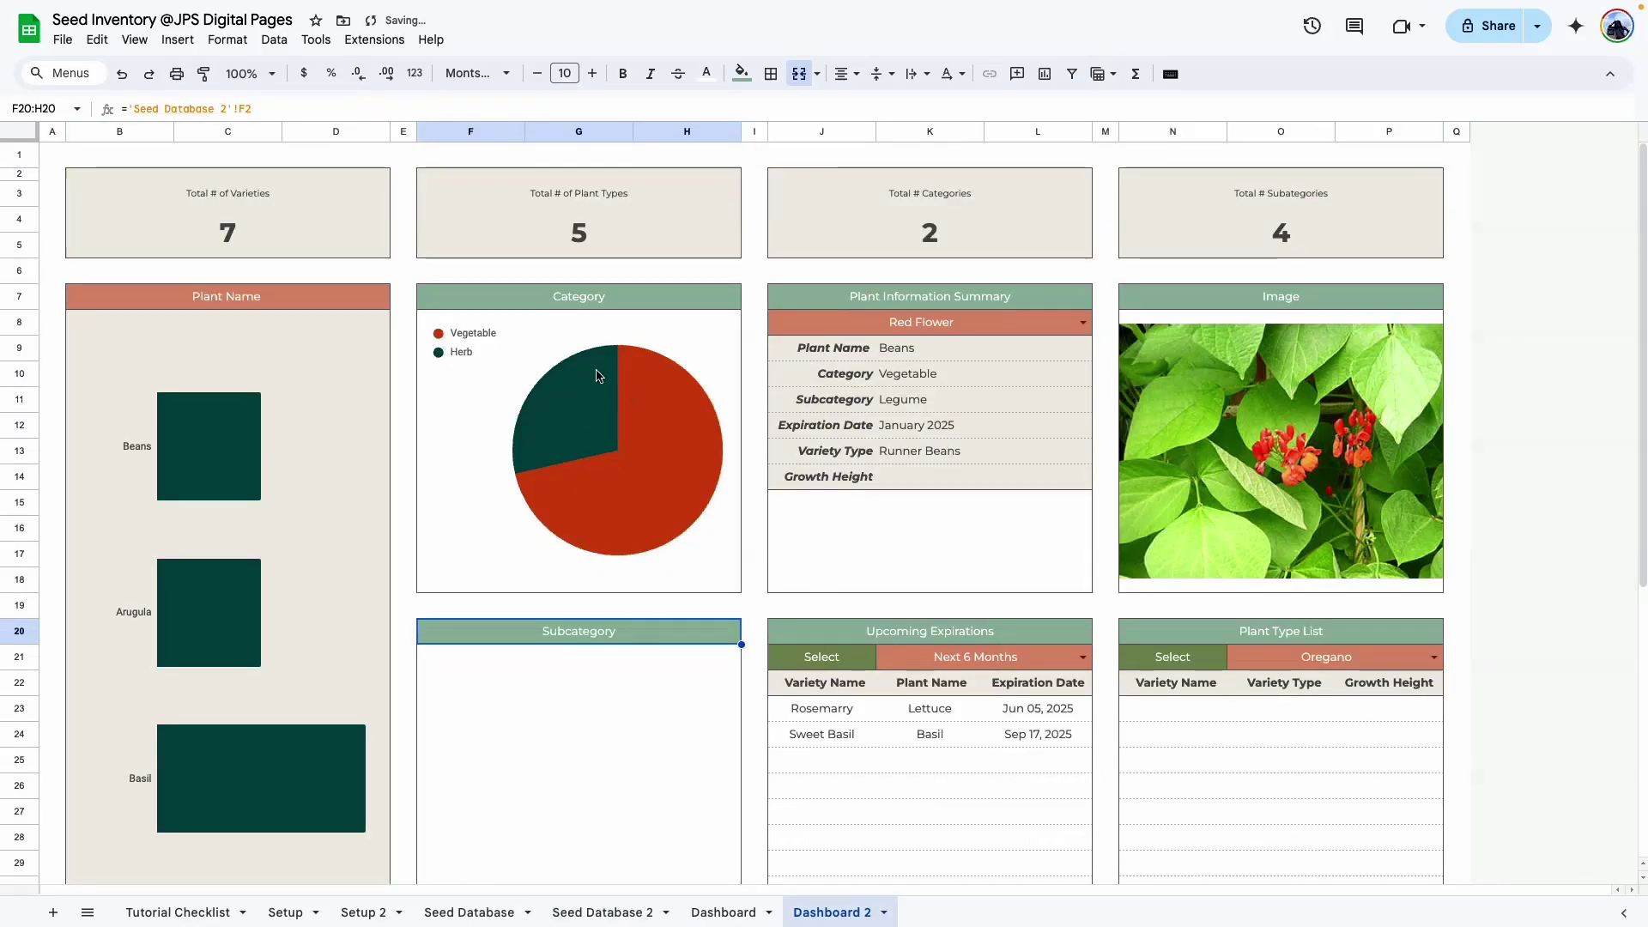
# Copy the Category pie chart and position the duplicate inside the Subcategory section's box.
pyautogui.click(616, 297)
pyautogui.click(561, 639)
pyautogui.click(632, 445)
pyautogui.click(728, 335)
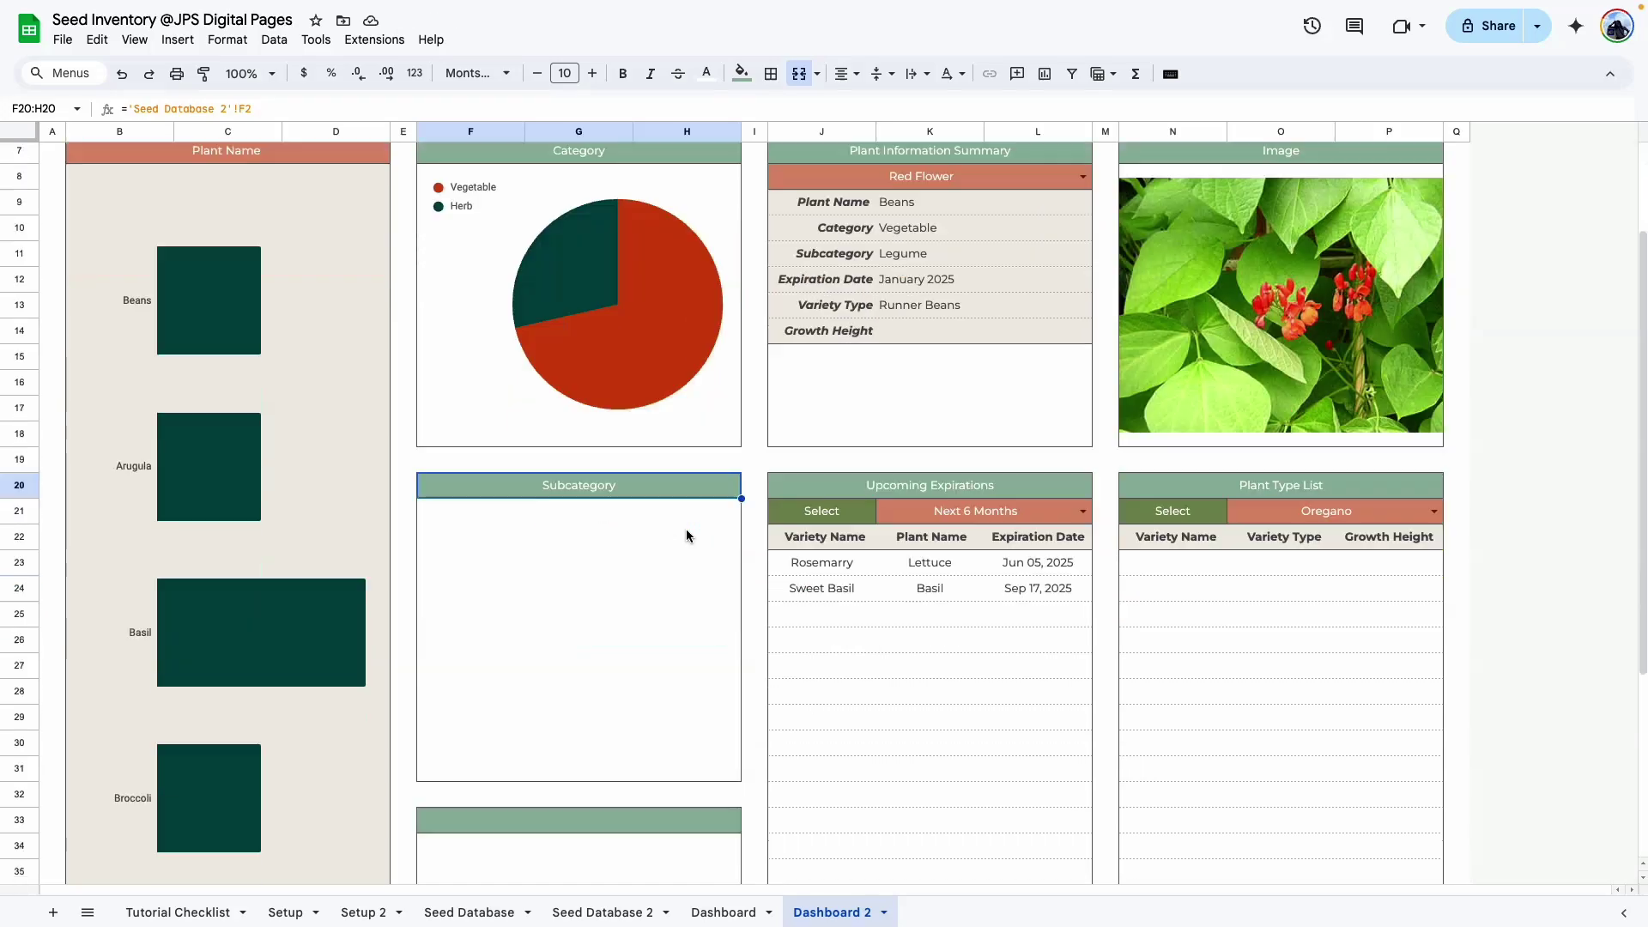
pyautogui.click(515, 539)
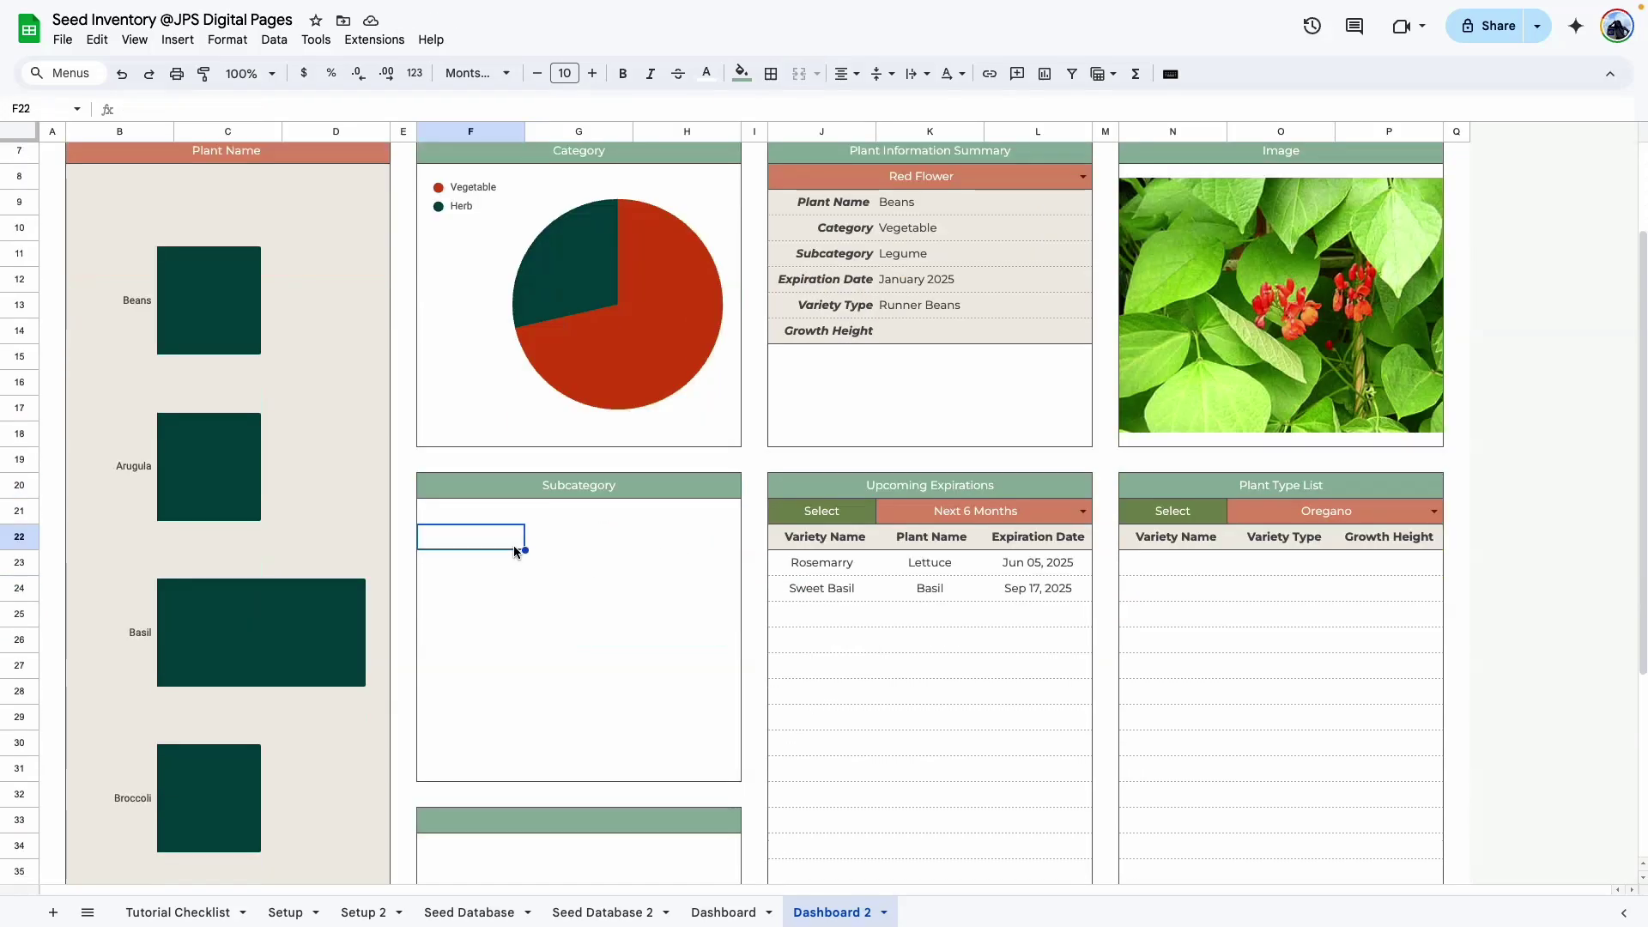
pyautogui.hotkey('ctrl', 'v')
pyautogui.moveTo(610, 648); pyautogui.dragTo(603, 623)
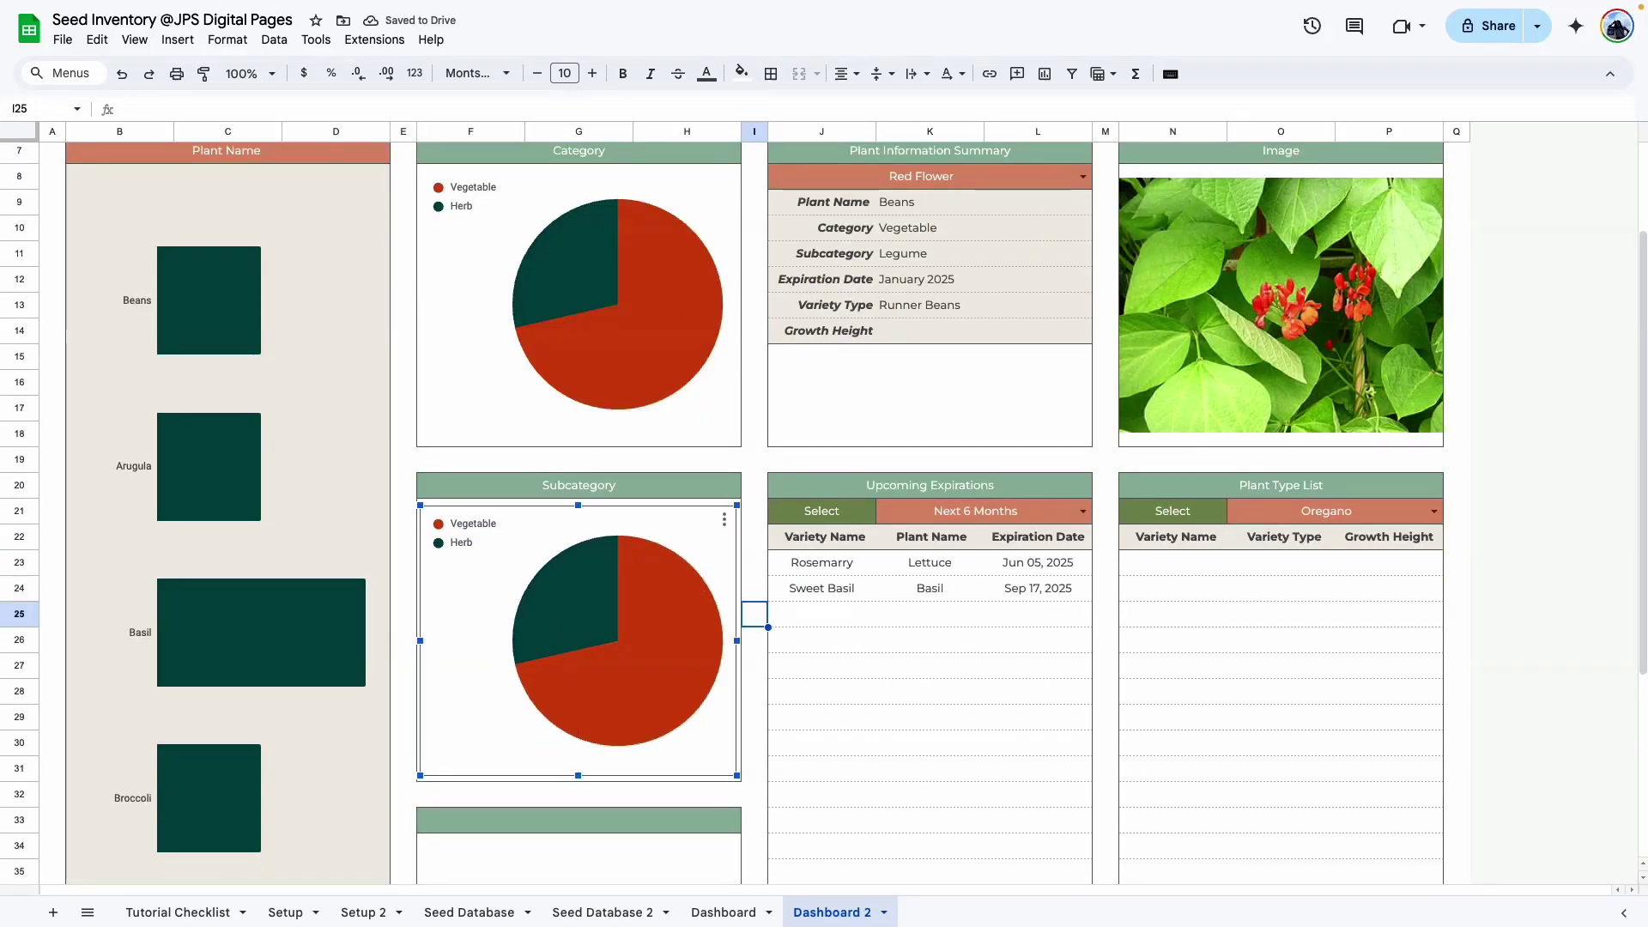
# Change the copied pie chart's data range to 'Seed Database 2'!F3:F300.
pyautogui.click(723, 522)
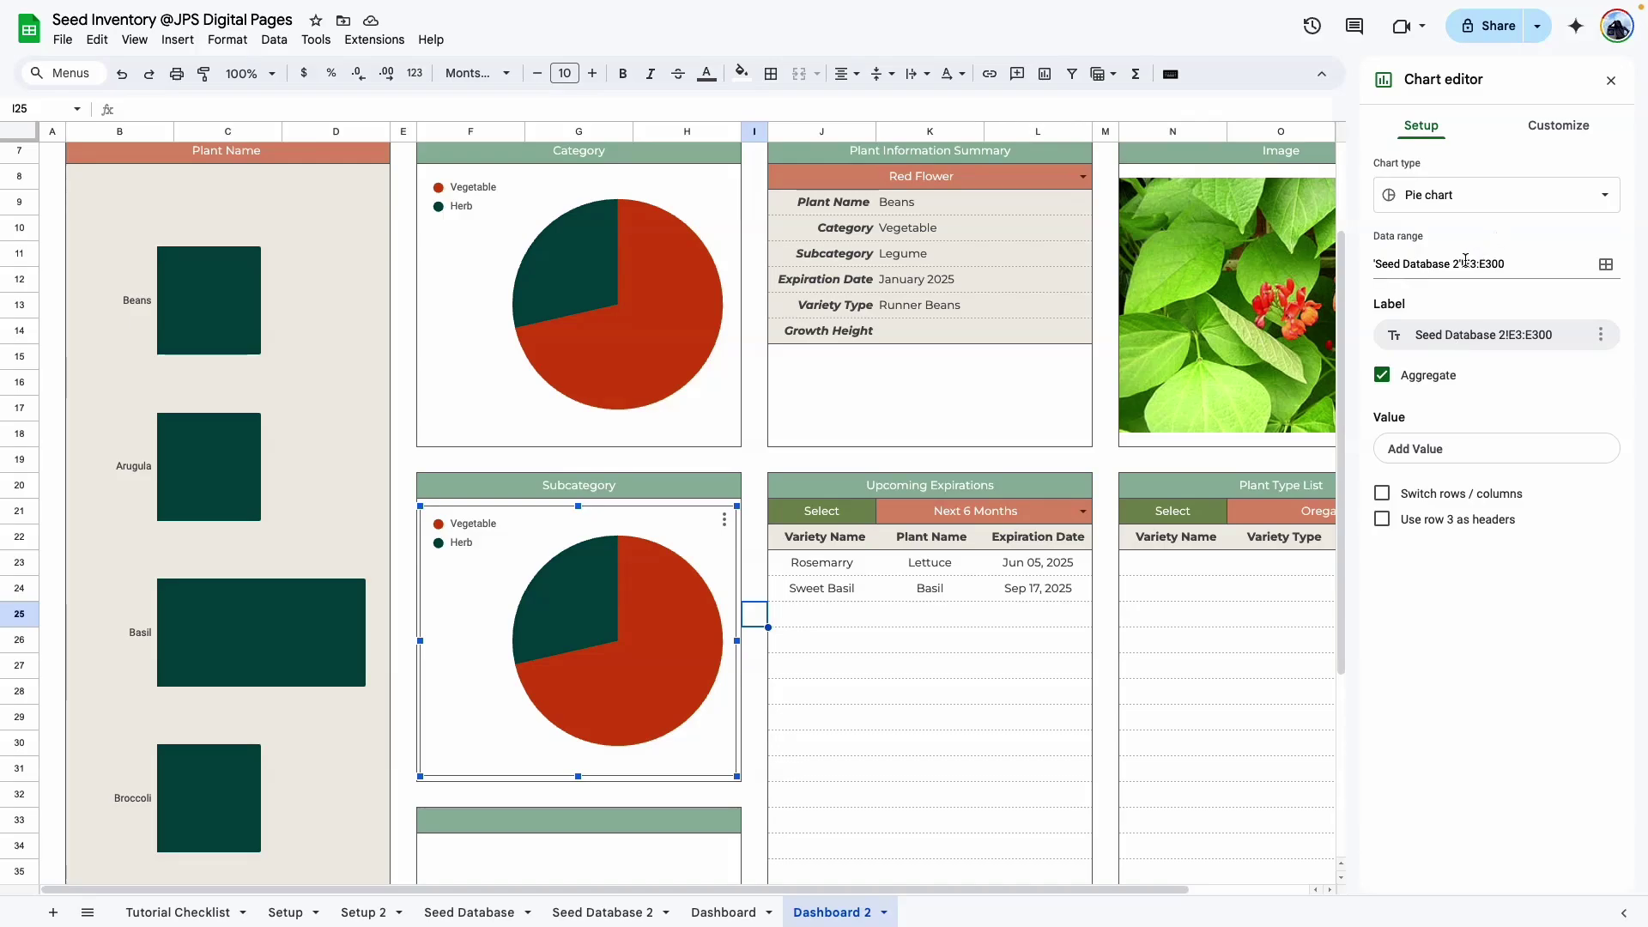
pyautogui.click(1468, 261)
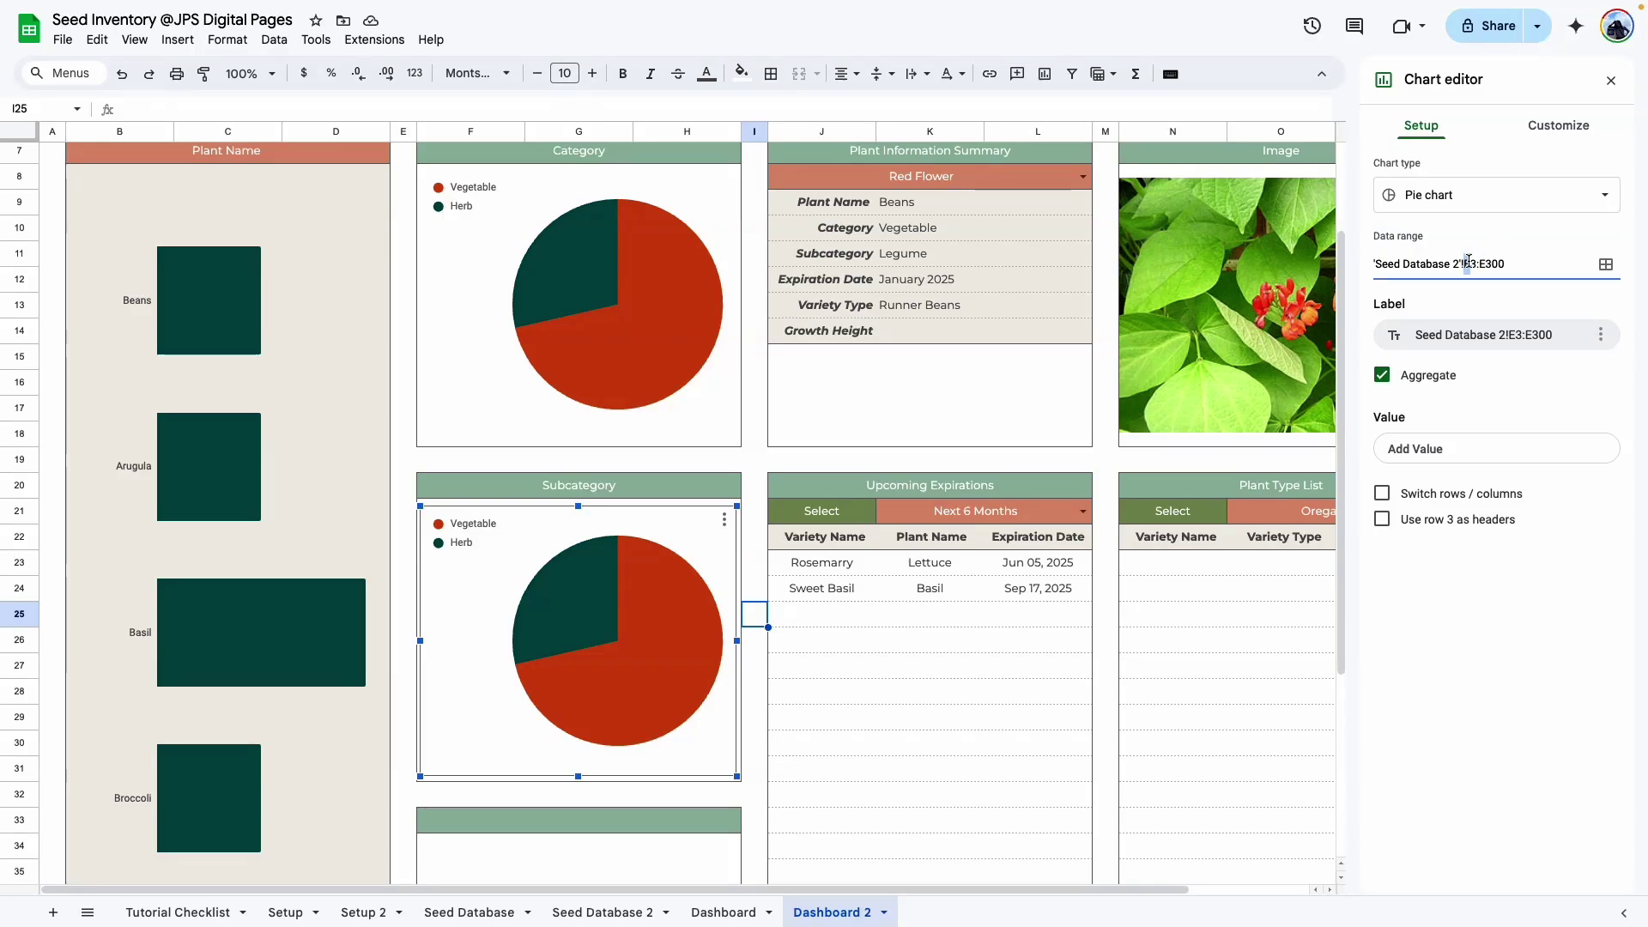
pyautogui.write('f')
pyautogui.press('Right')
pyautogui.press('Right')
pyautogui.press('Right')
pyautogui.press('BackSpace')
pyautogui.write('f')
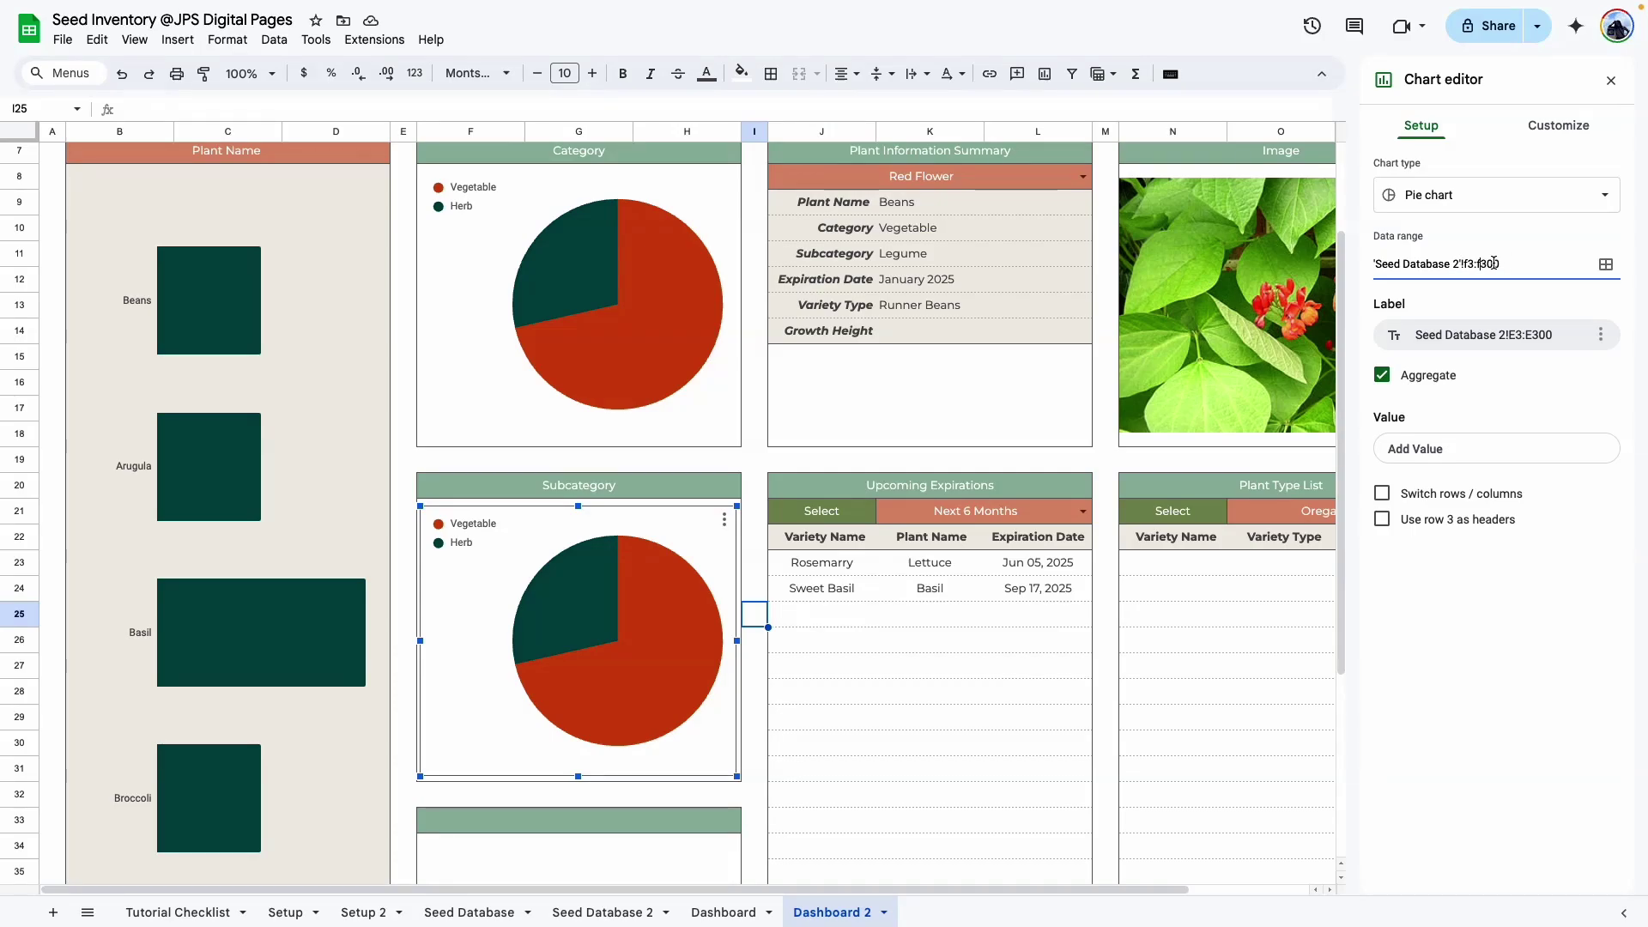
pyautogui.press('Return')
pyautogui.click(755, 691)
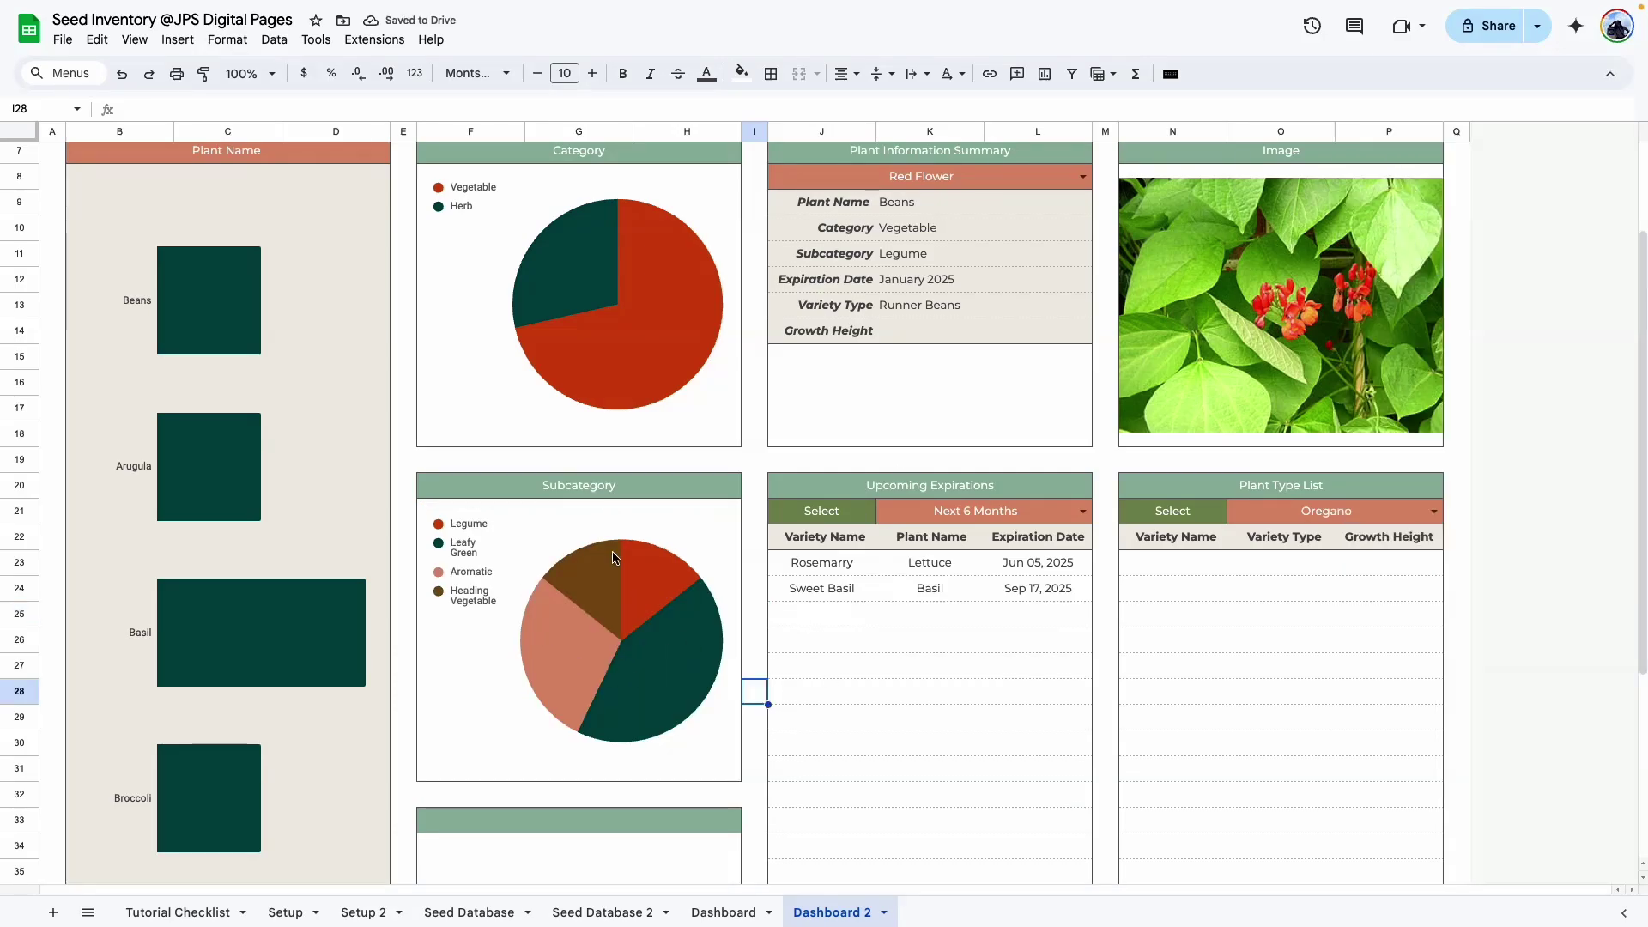
# Link the empty header in F33 to the Variety Type heading with ='Seed Database 2'!H2.
pyautogui.scroll(-2, 622, 536)
pyautogui.scroll(-4, 684, 671)
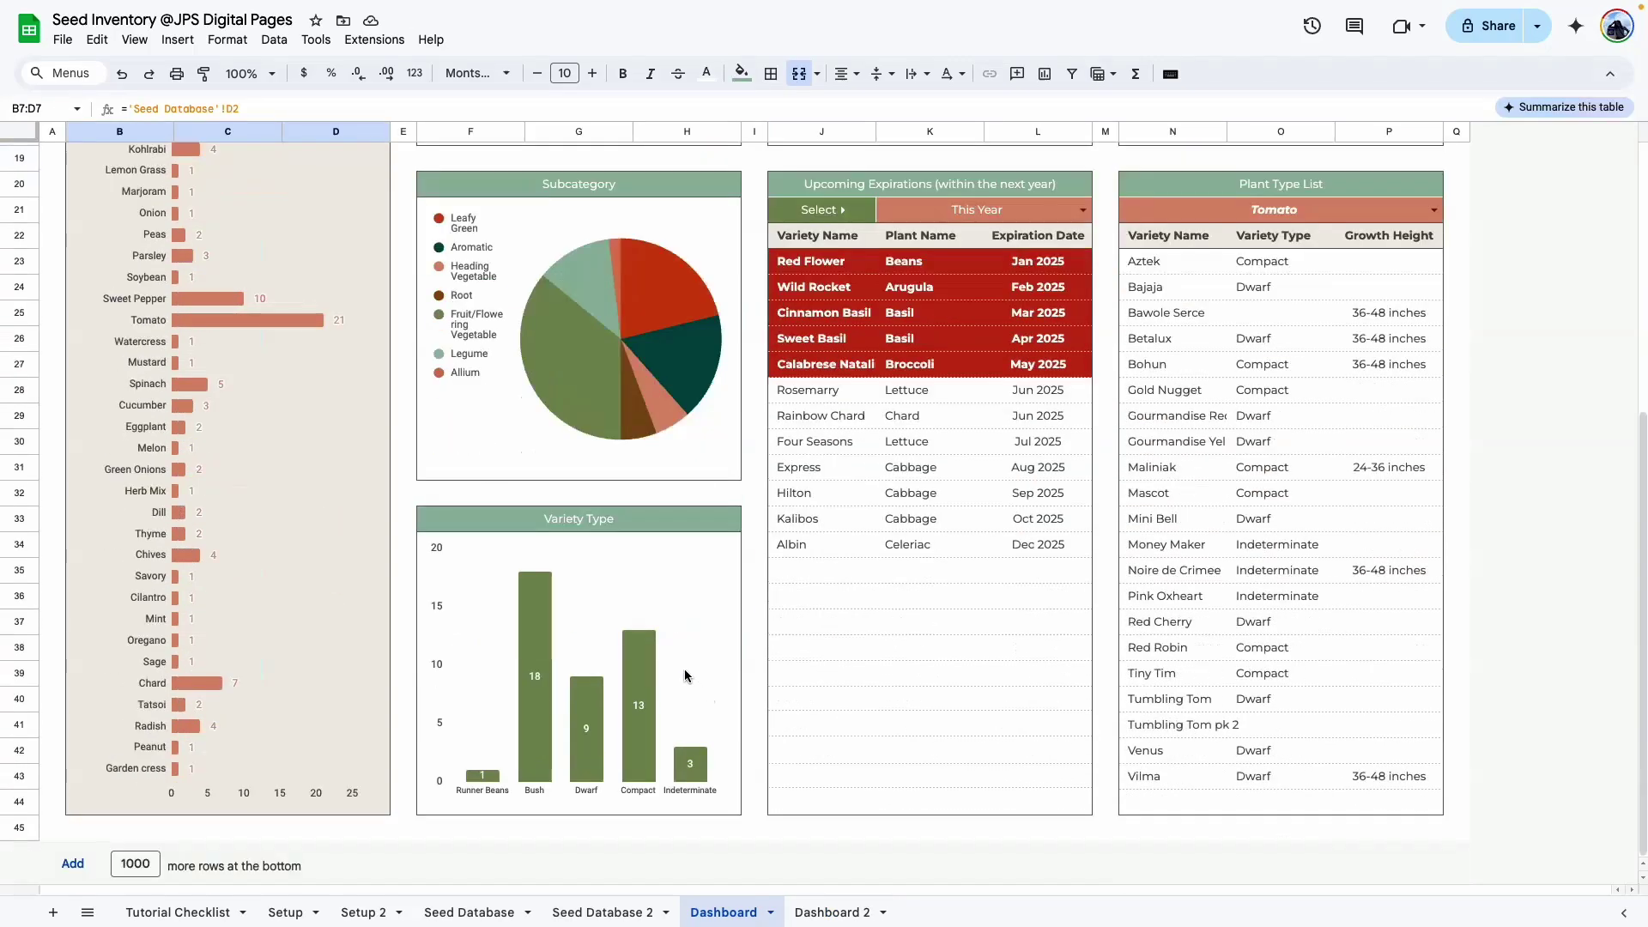
pyautogui.click(832, 912)
pyautogui.click(629, 728)
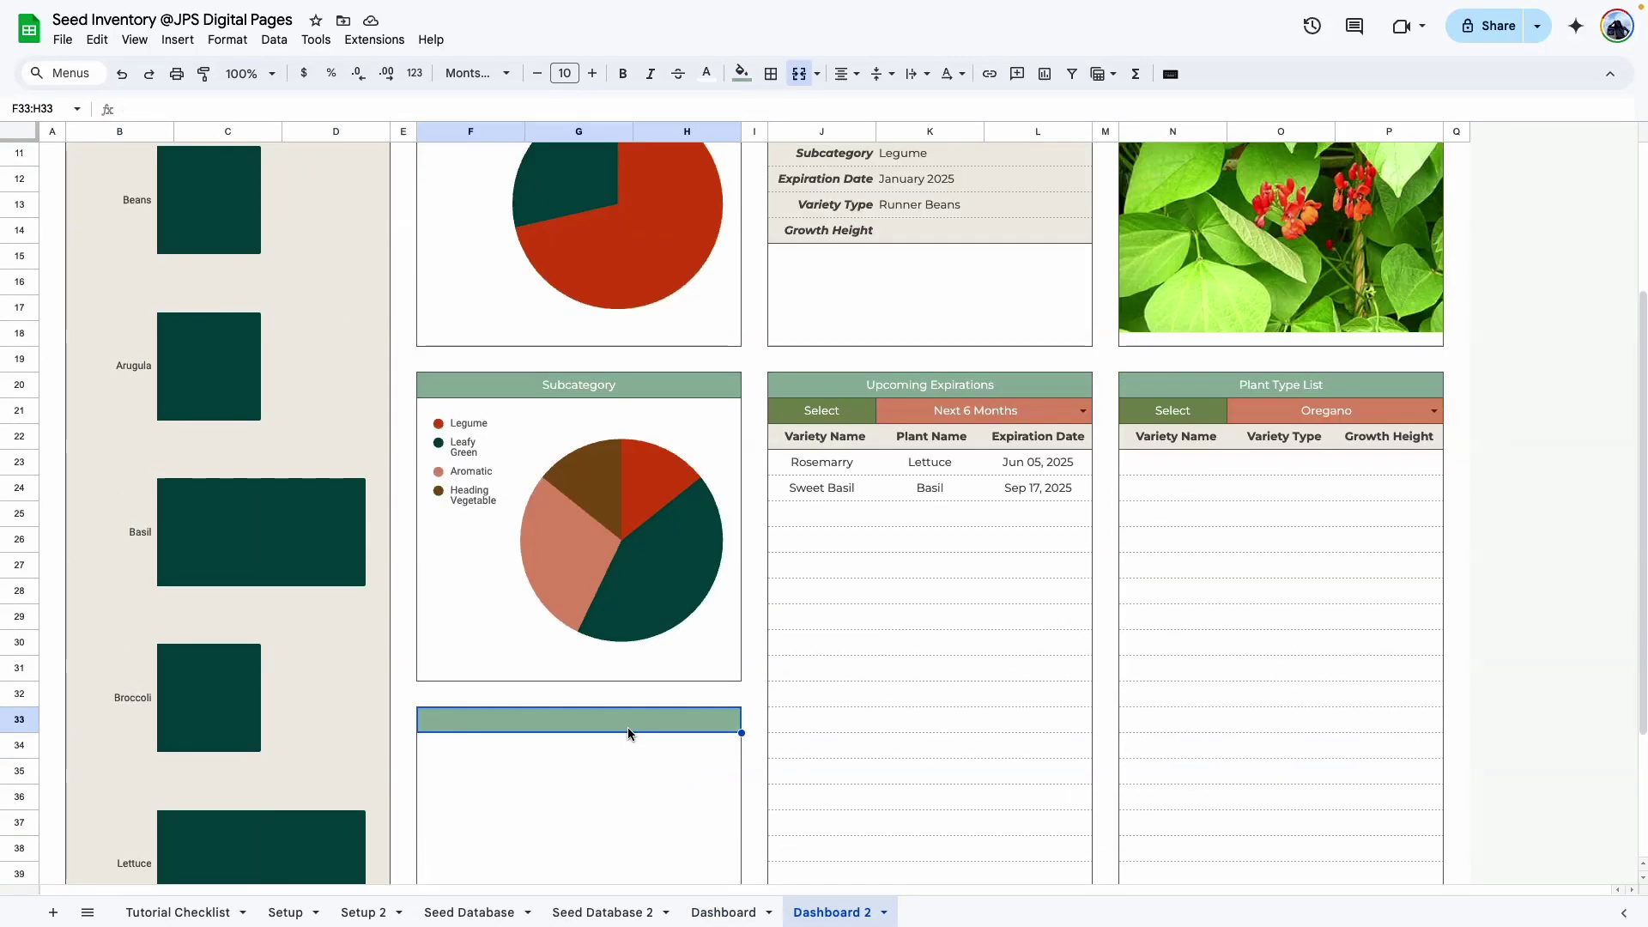
pyautogui.write('=')
pyautogui.click(603, 911)
pyautogui.click(1045, 183)
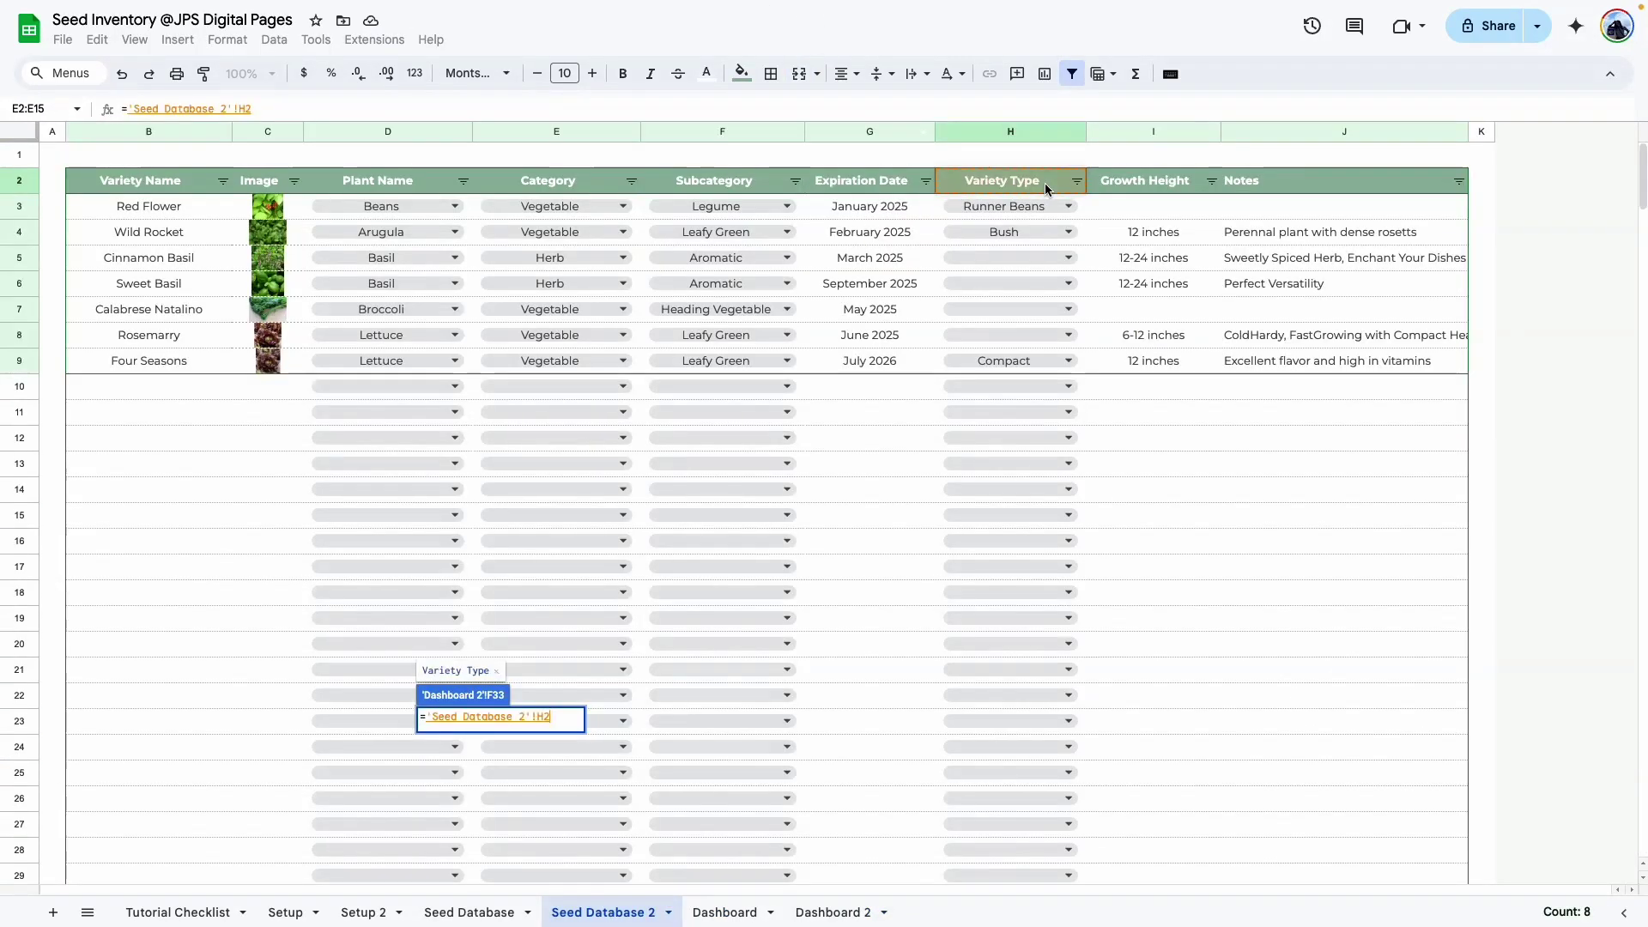
pyautogui.press('Return')
# Insert a column chart on Dashboard 2 using 'Seed Database 2'!H3:H300 as its data range, with the X-axis aggregated.
pyautogui.click(724, 912)
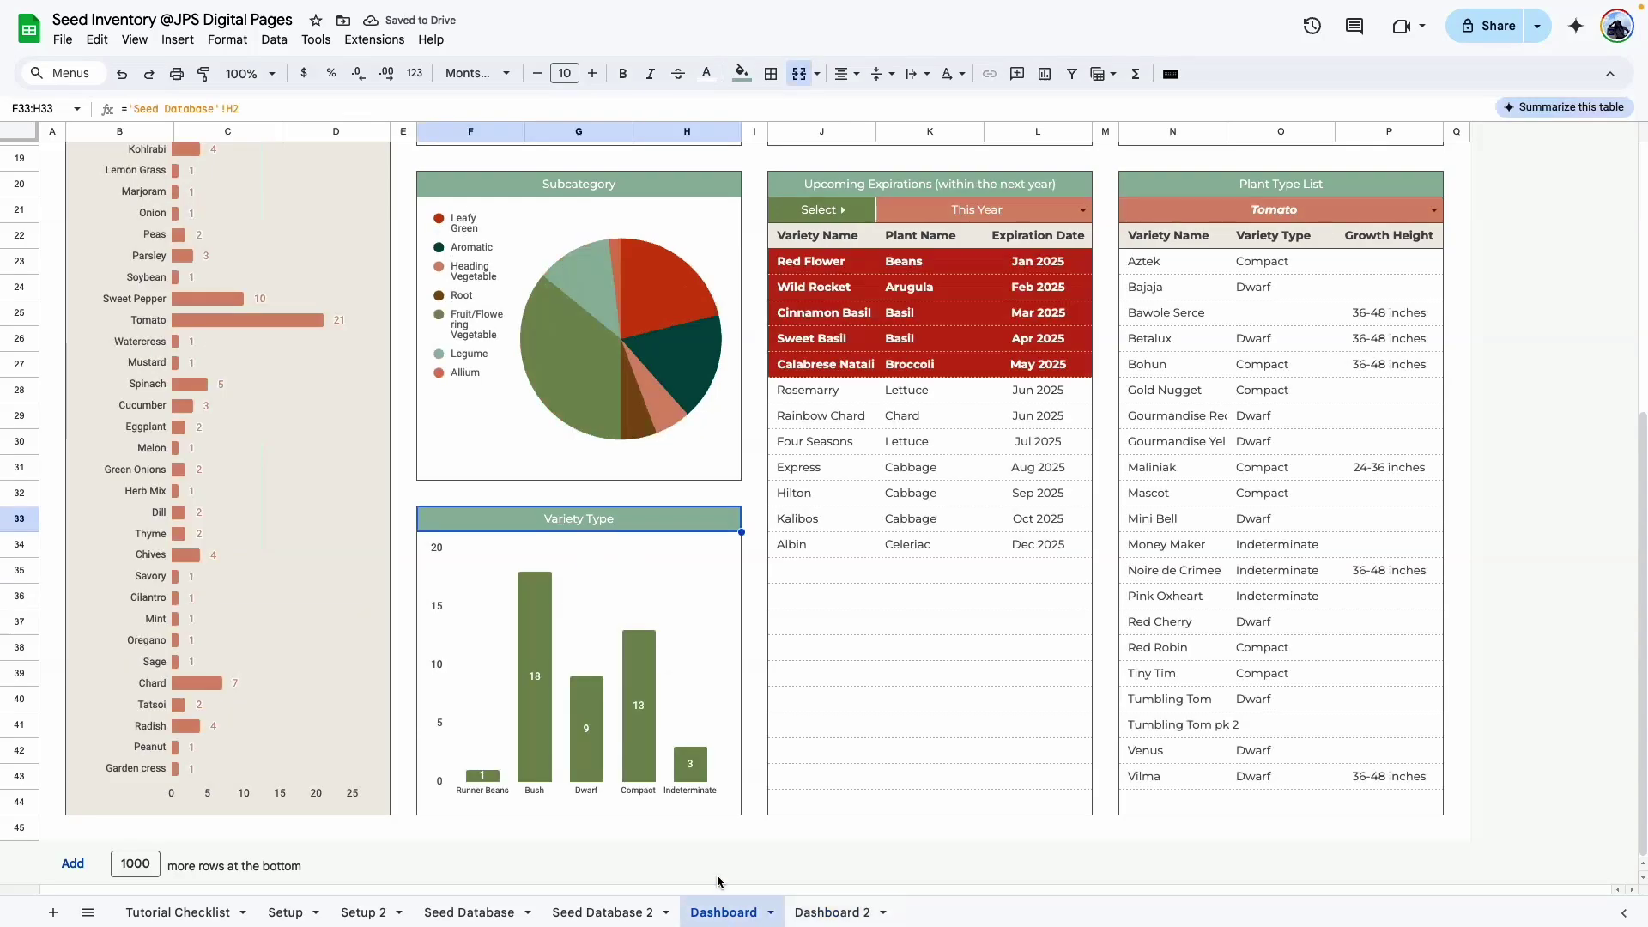
pyautogui.click(832, 912)
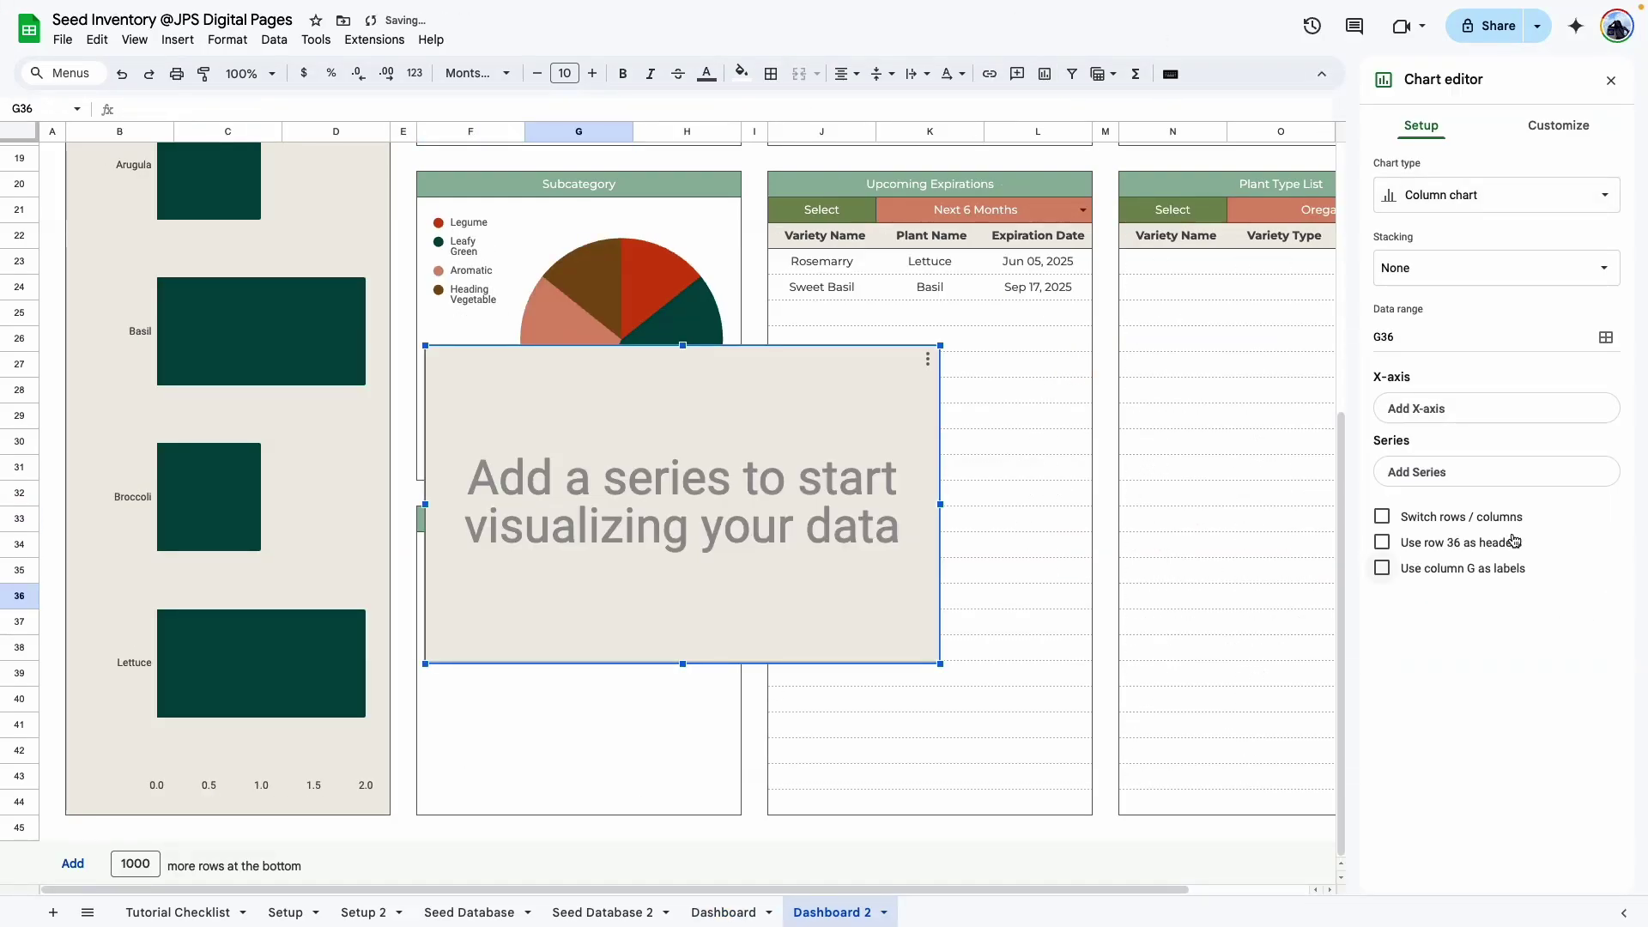
pyautogui.click(1602, 339)
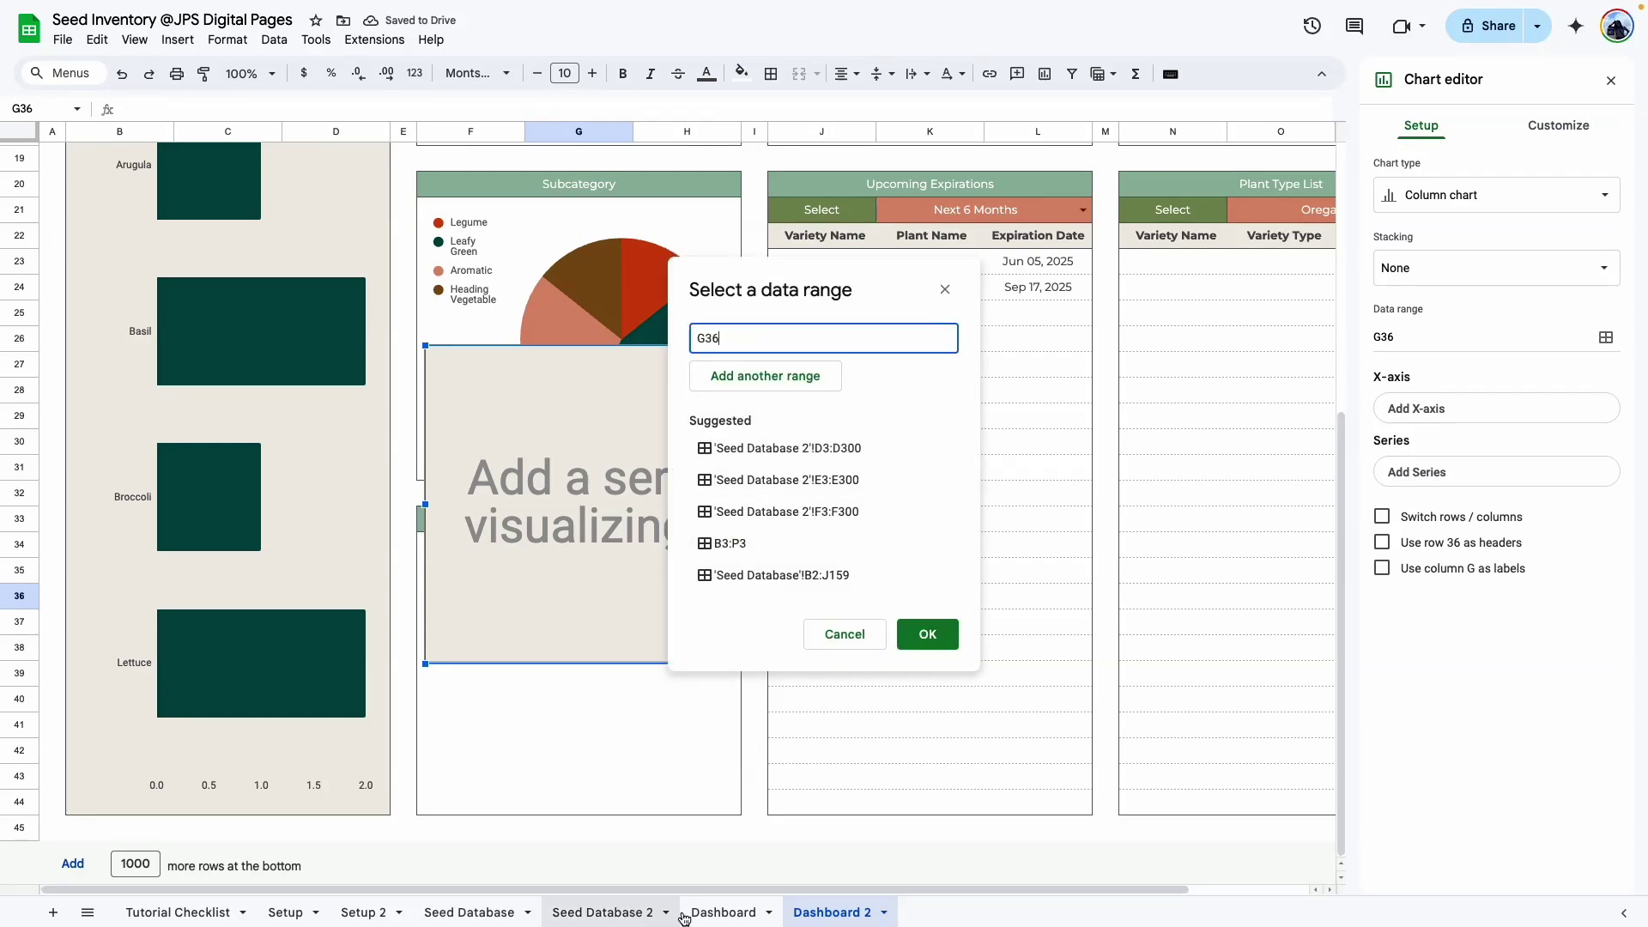
pyautogui.click(603, 912)
pyautogui.moveTo(837, 206); pyautogui.dragTo(846, 540)
pyautogui.click(1202, 336)
pyautogui.press('BackSpace')
pyautogui.write('300')
pyautogui.click(1288, 633)
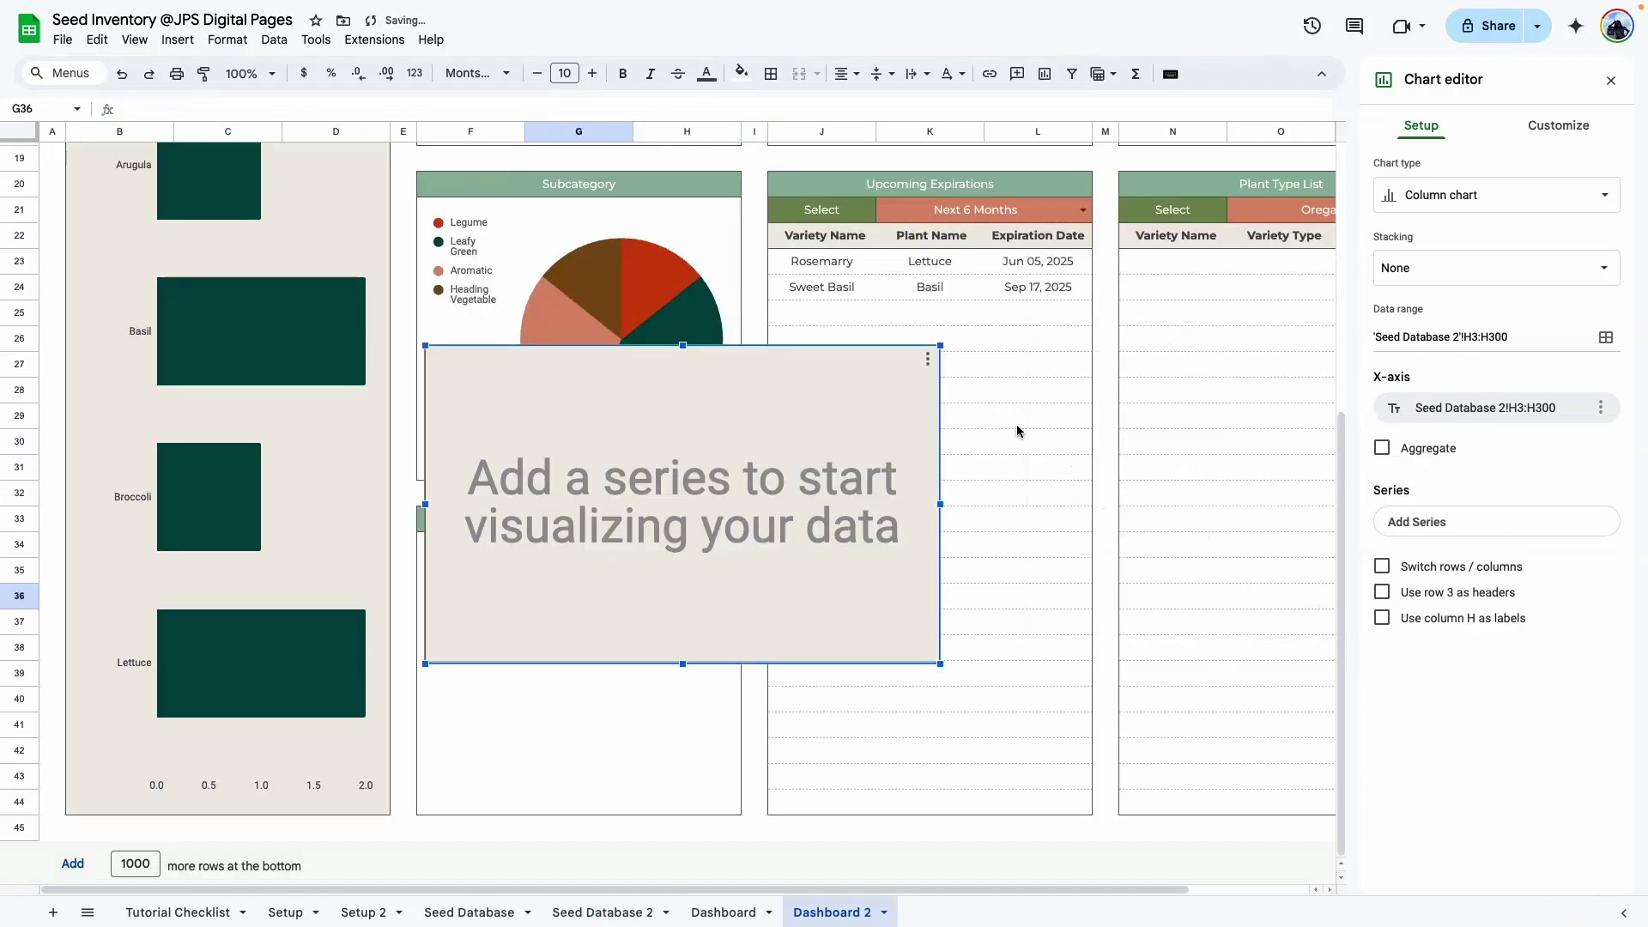
pyautogui.click(1382, 447)
# Set the column chart's background and border colors to None and fit it inside the Variety Type section's box.
pyautogui.click(1559, 125)
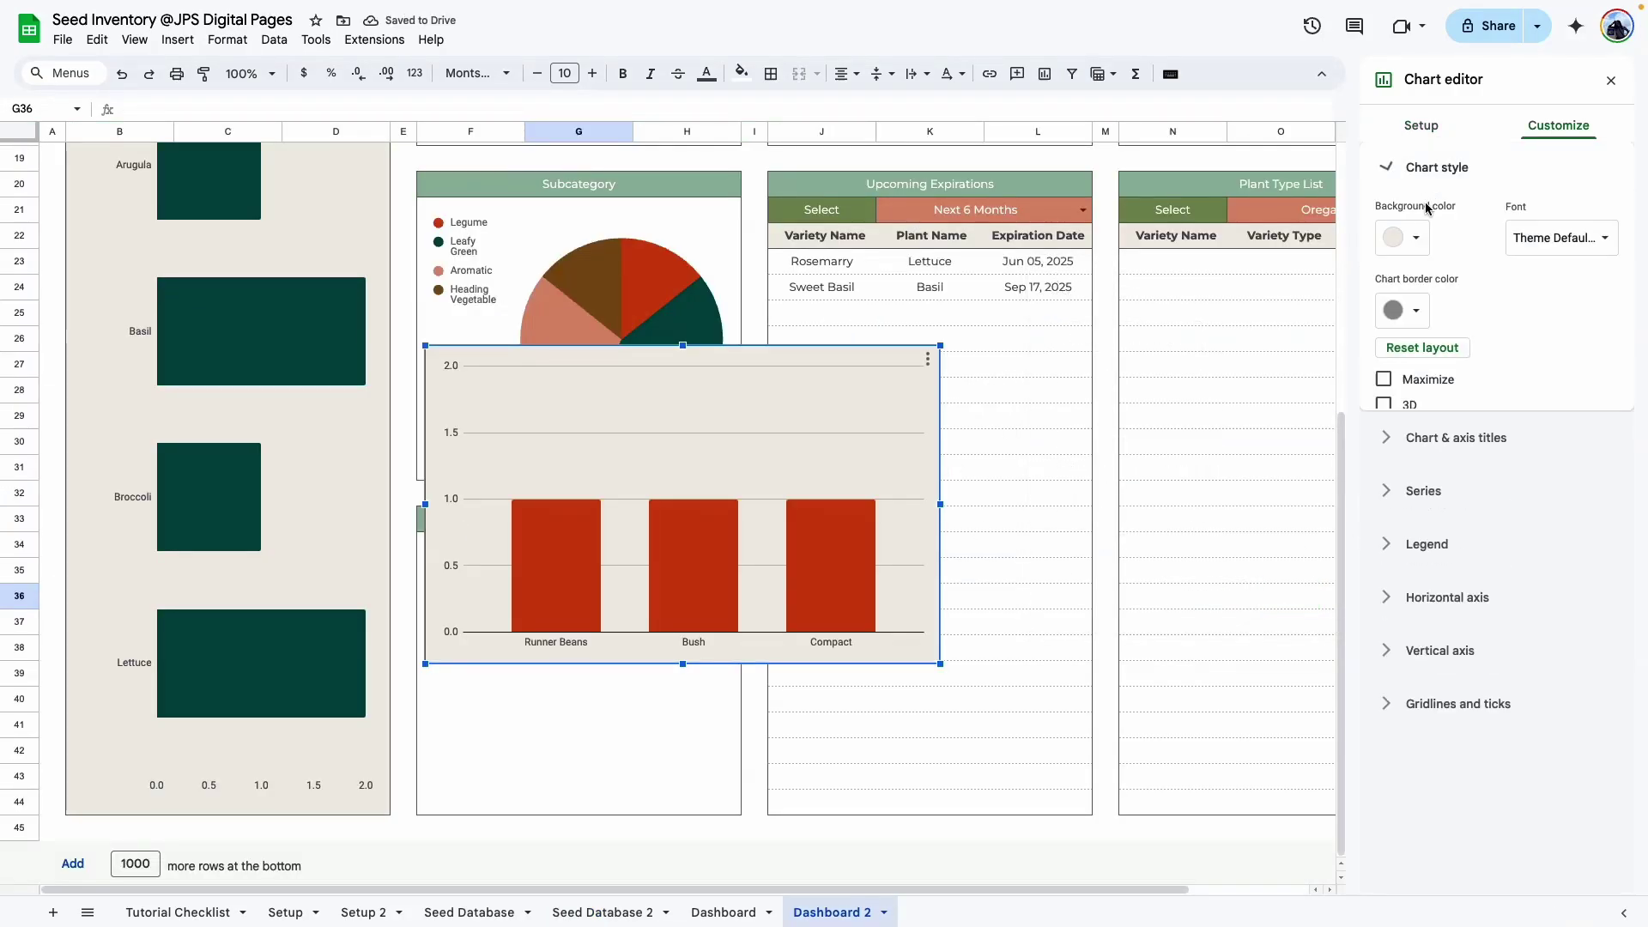
pyautogui.click(1408, 238)
pyautogui.click(1430, 280)
pyautogui.click(1408, 310)
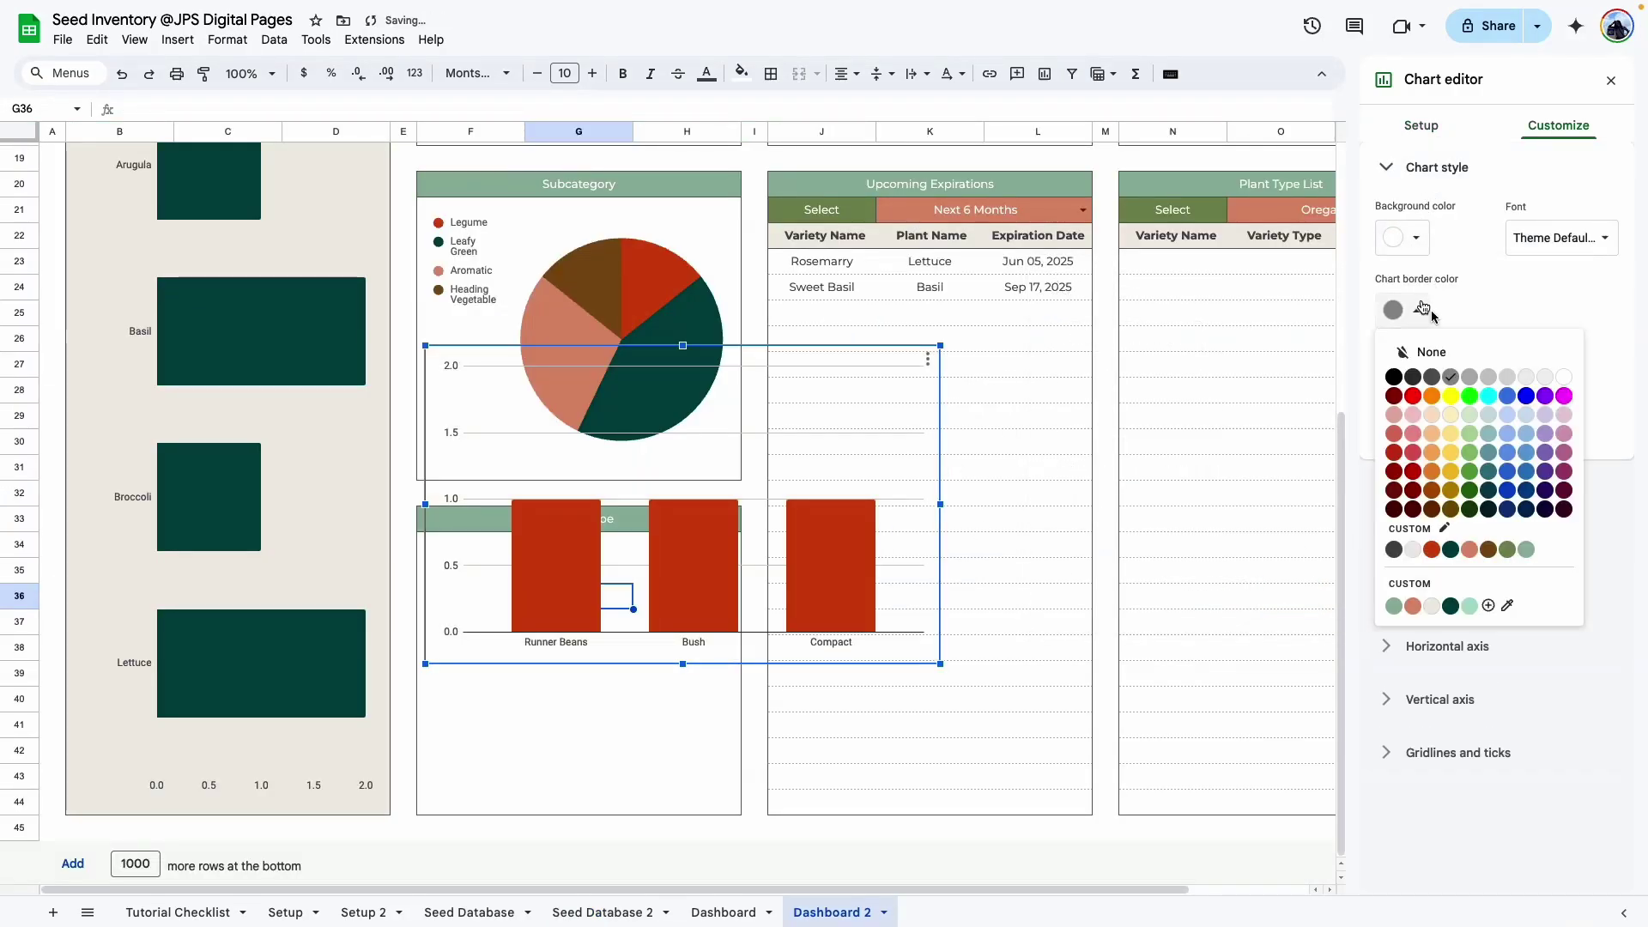
pyautogui.click(1447, 361)
pyautogui.moveTo(941, 475); pyautogui.dragTo(745, 652)
pyautogui.click(753, 671)
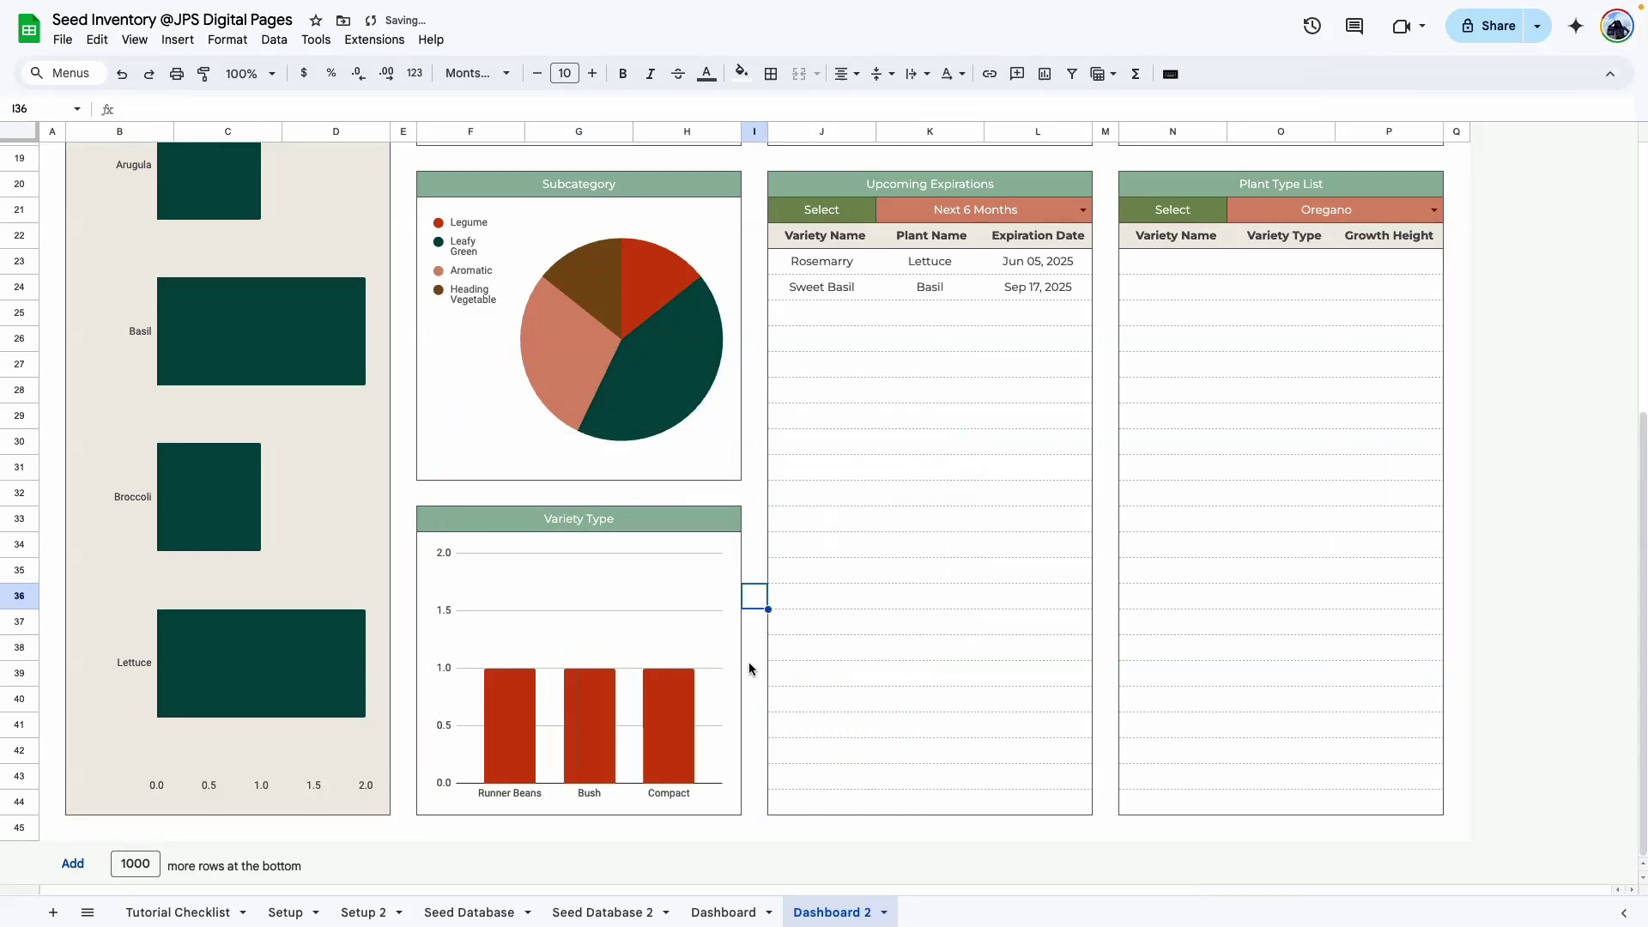
# Turn off the major gridlines on the Variety Type chart's vertical axis.
pyautogui.doubleClick(678, 606)
pyautogui.click(680, 610)
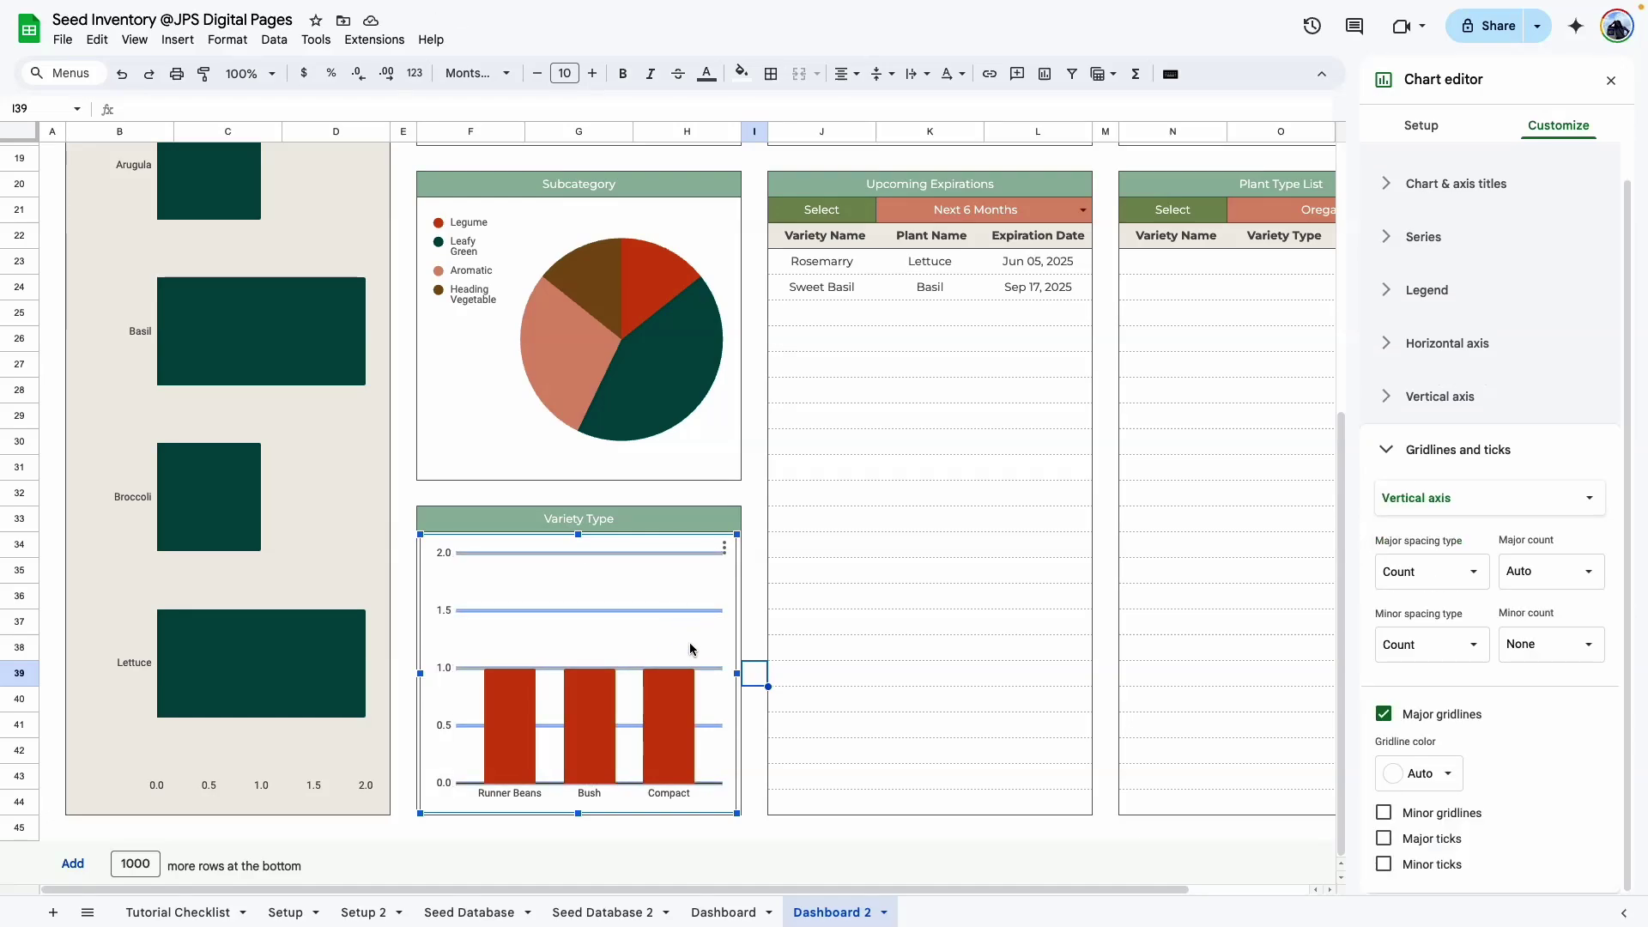
pyautogui.click(1386, 715)
pyautogui.click(995, 747)
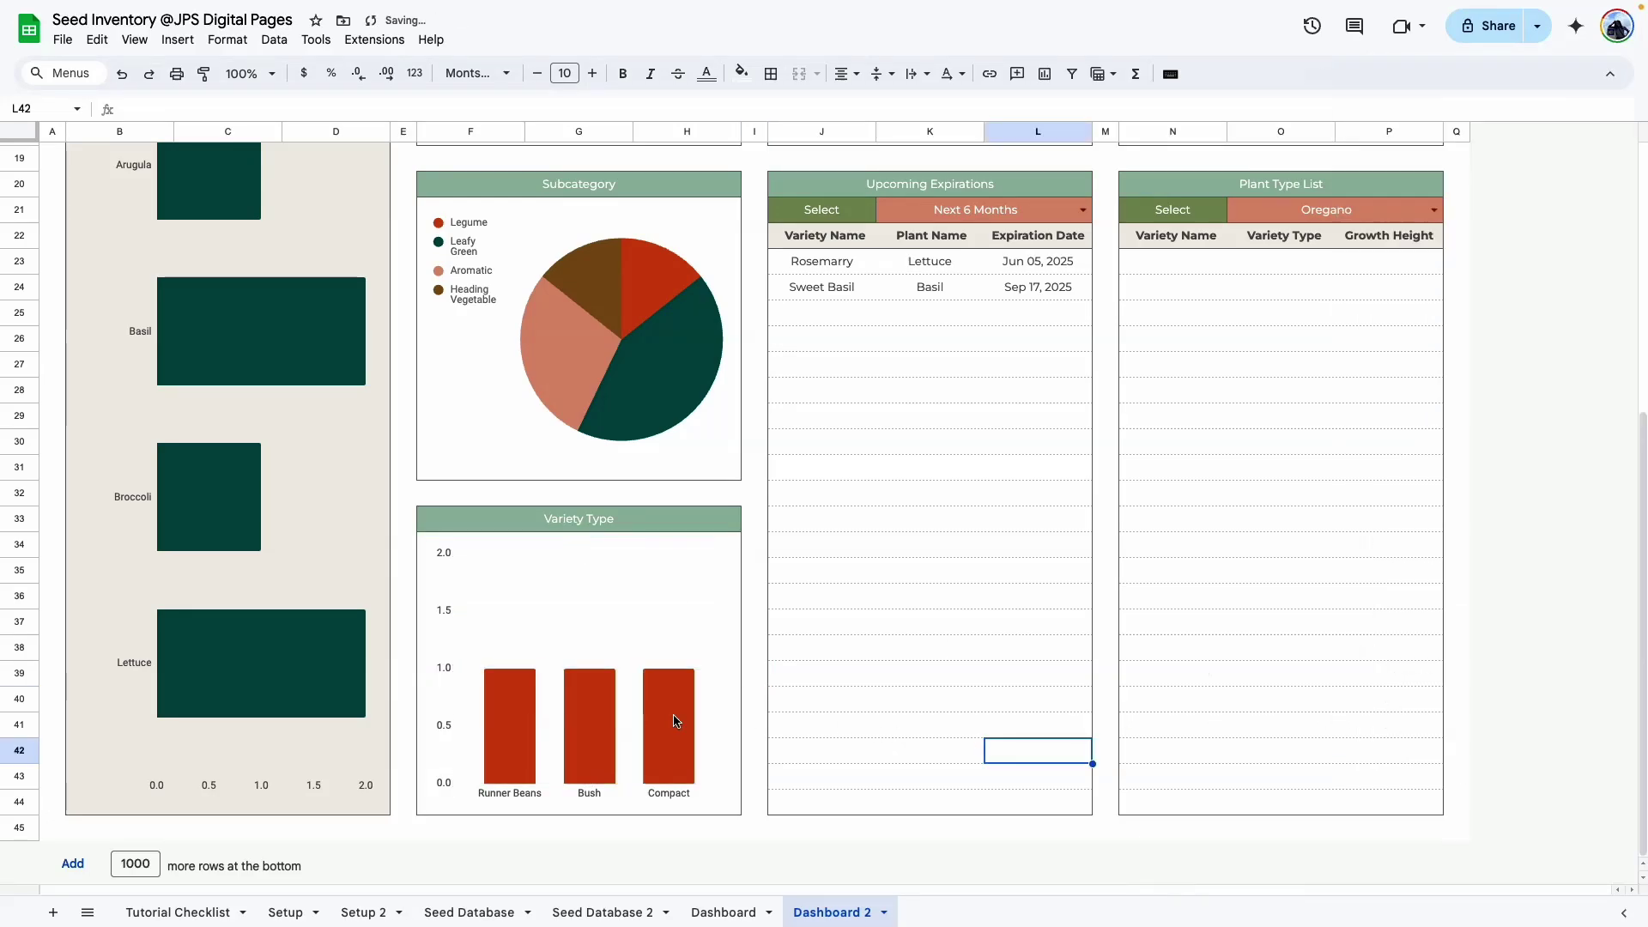
# Compare the Variety Type chart with the one on the finished Dashboard and review the sections of Dashboard 2.
pyautogui.click(901, 683)
pyautogui.click(740, 774)
pyautogui.click(582, 682)
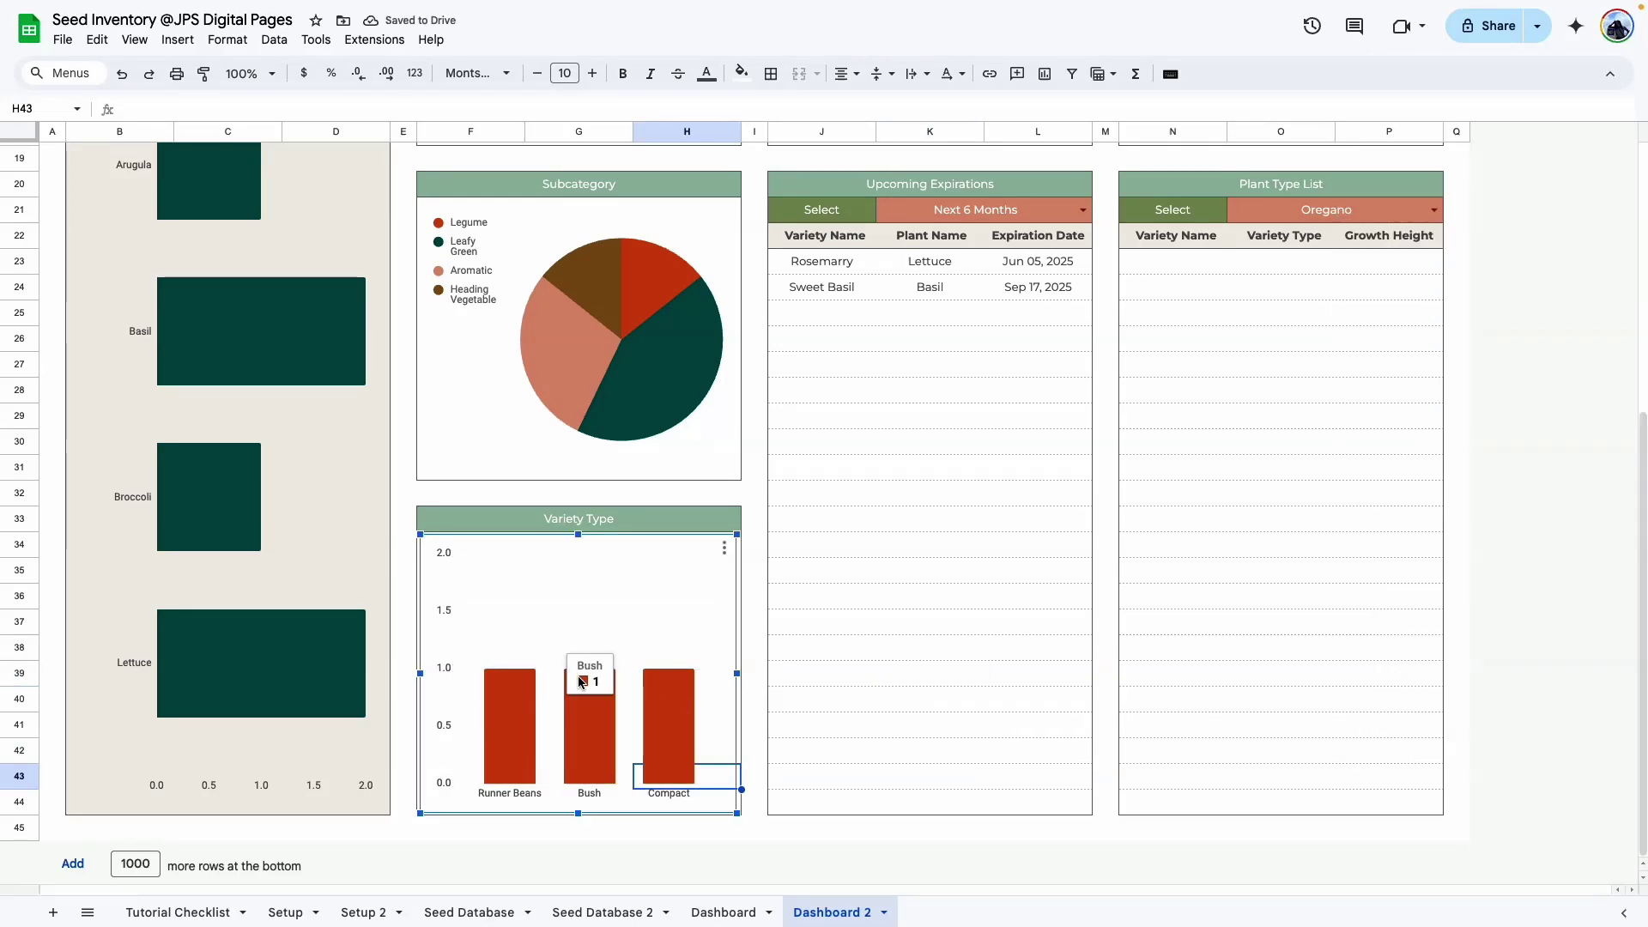
pyautogui.click(885, 759)
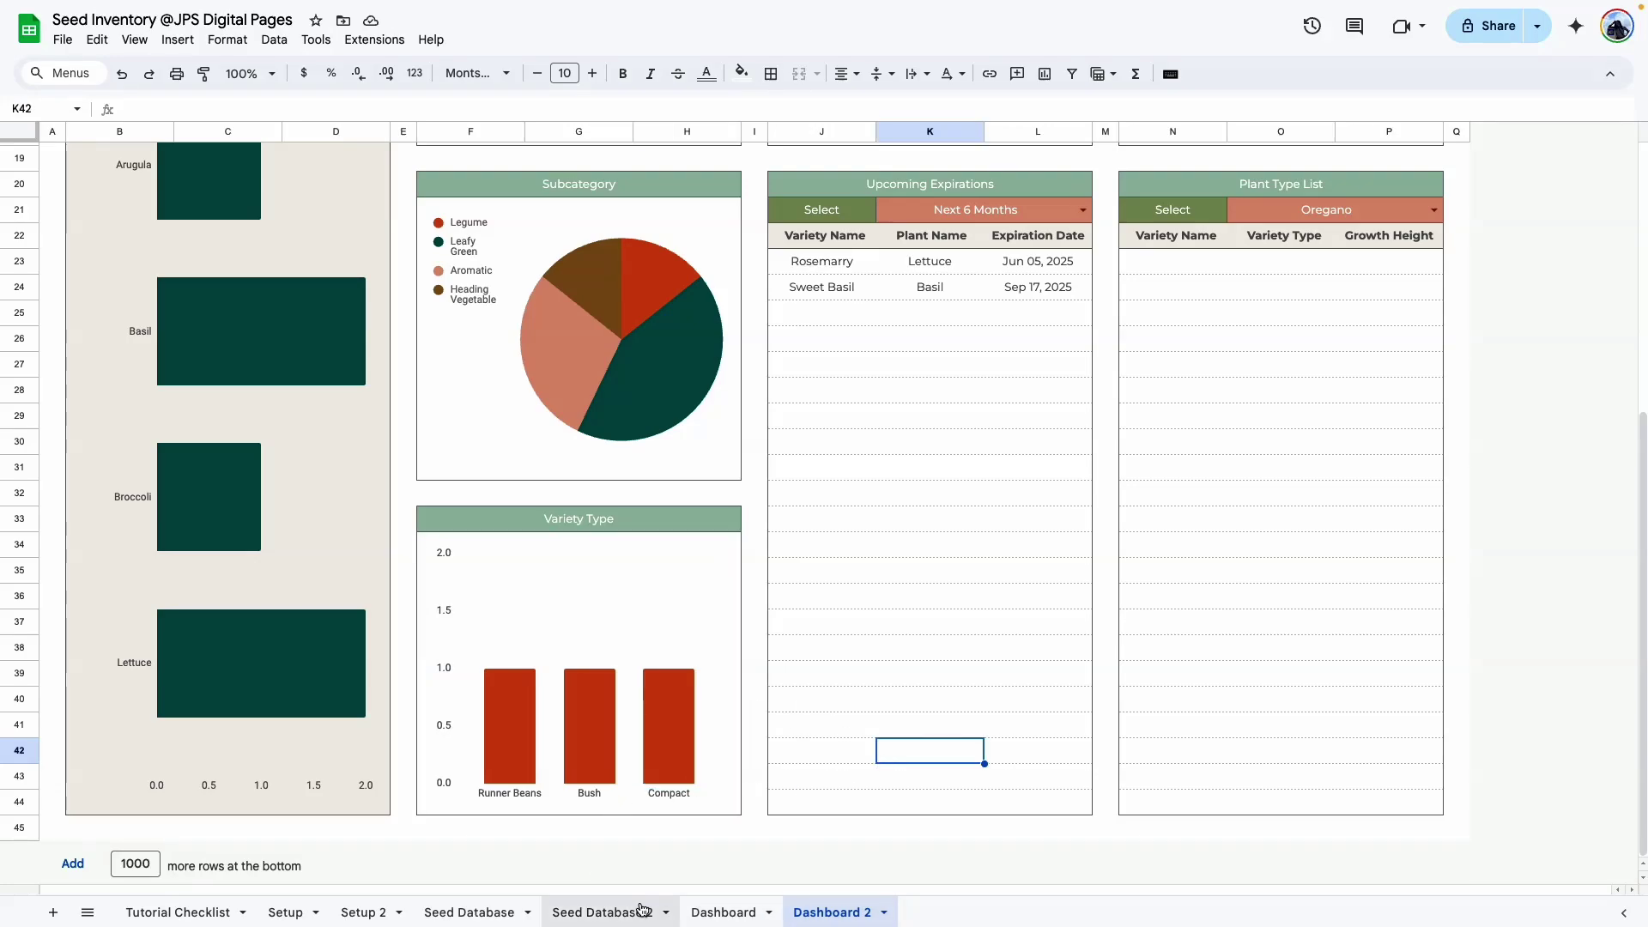
pyautogui.click(724, 913)
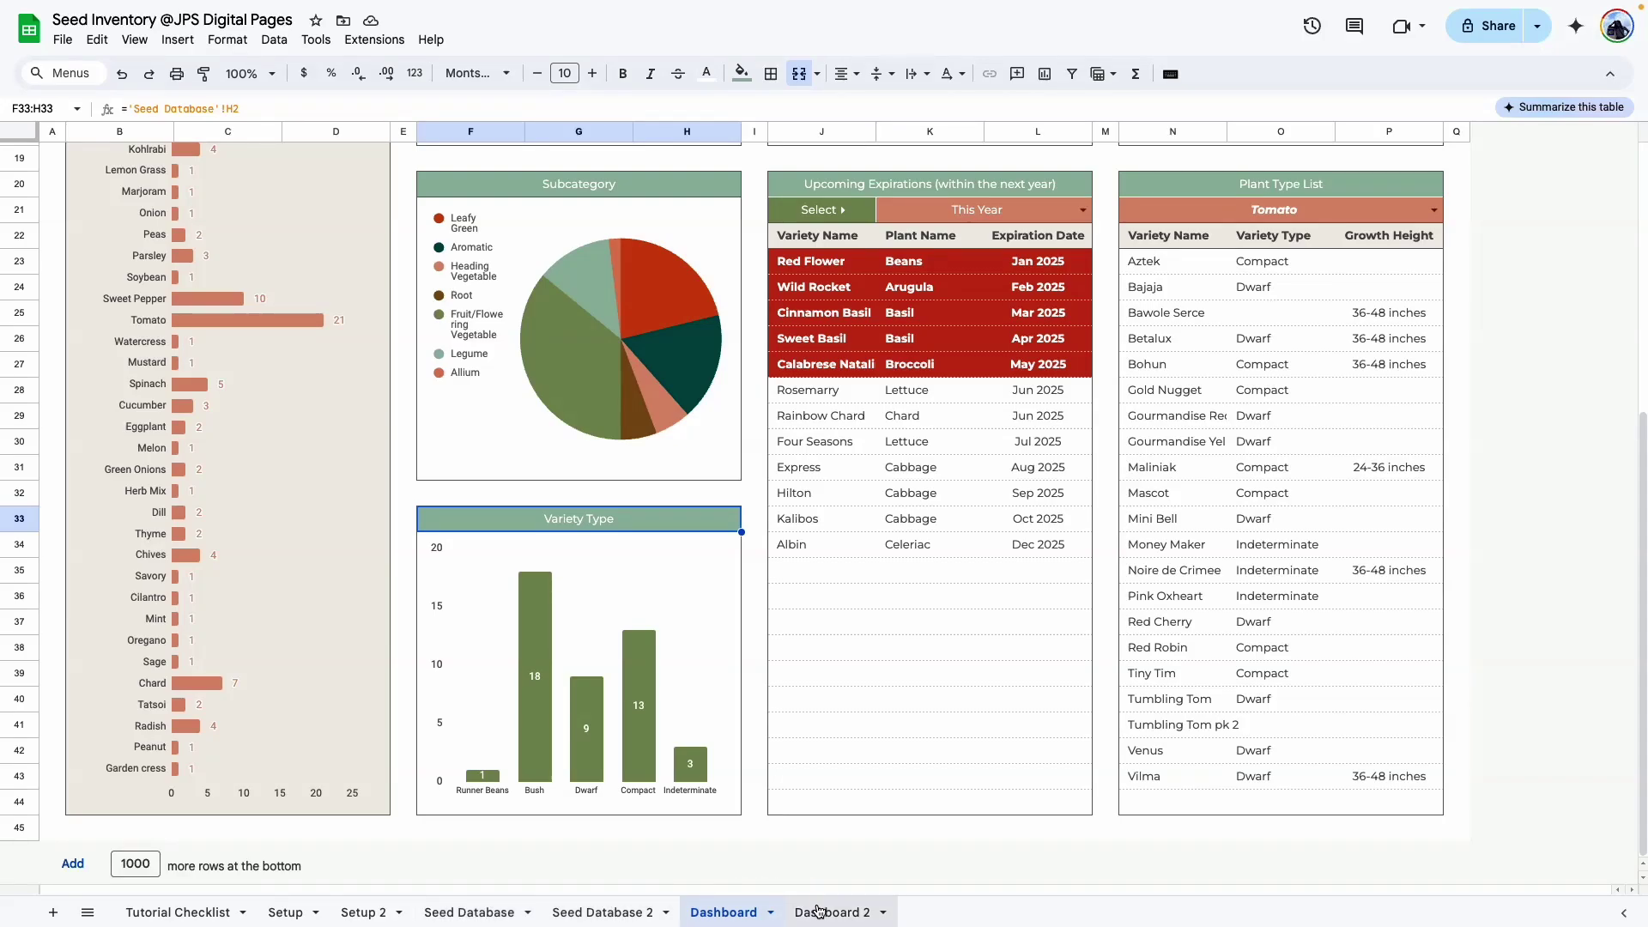
pyautogui.click(818, 912)
pyautogui.scroll(5, 533, 513)
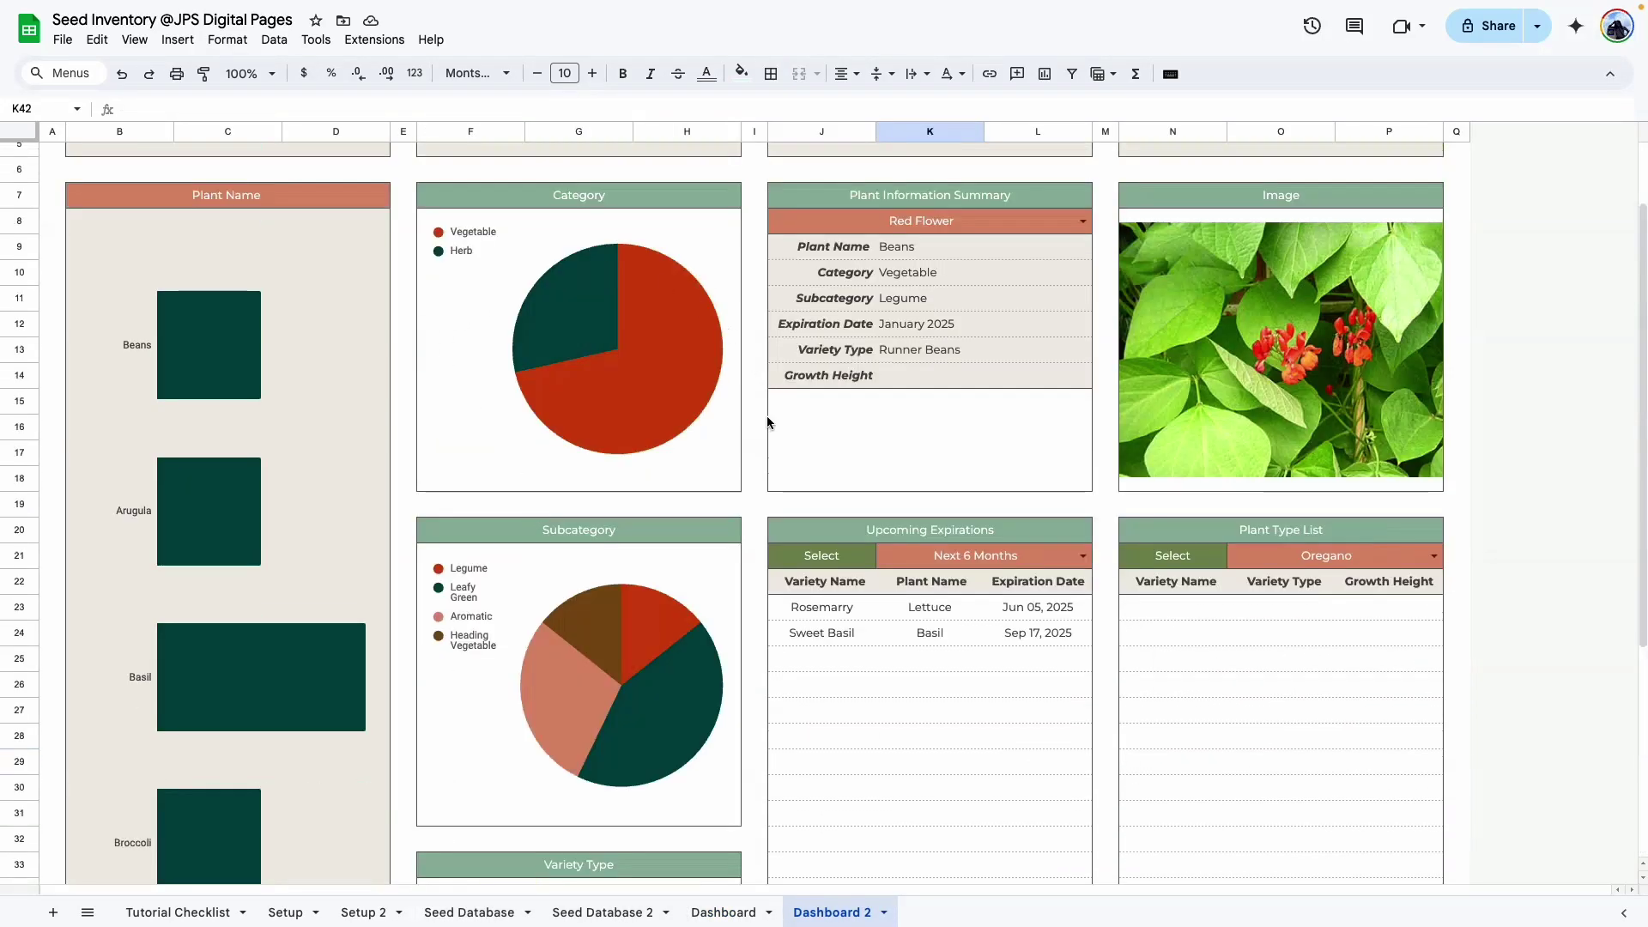
pyautogui.scroll(-2, 571, 488)
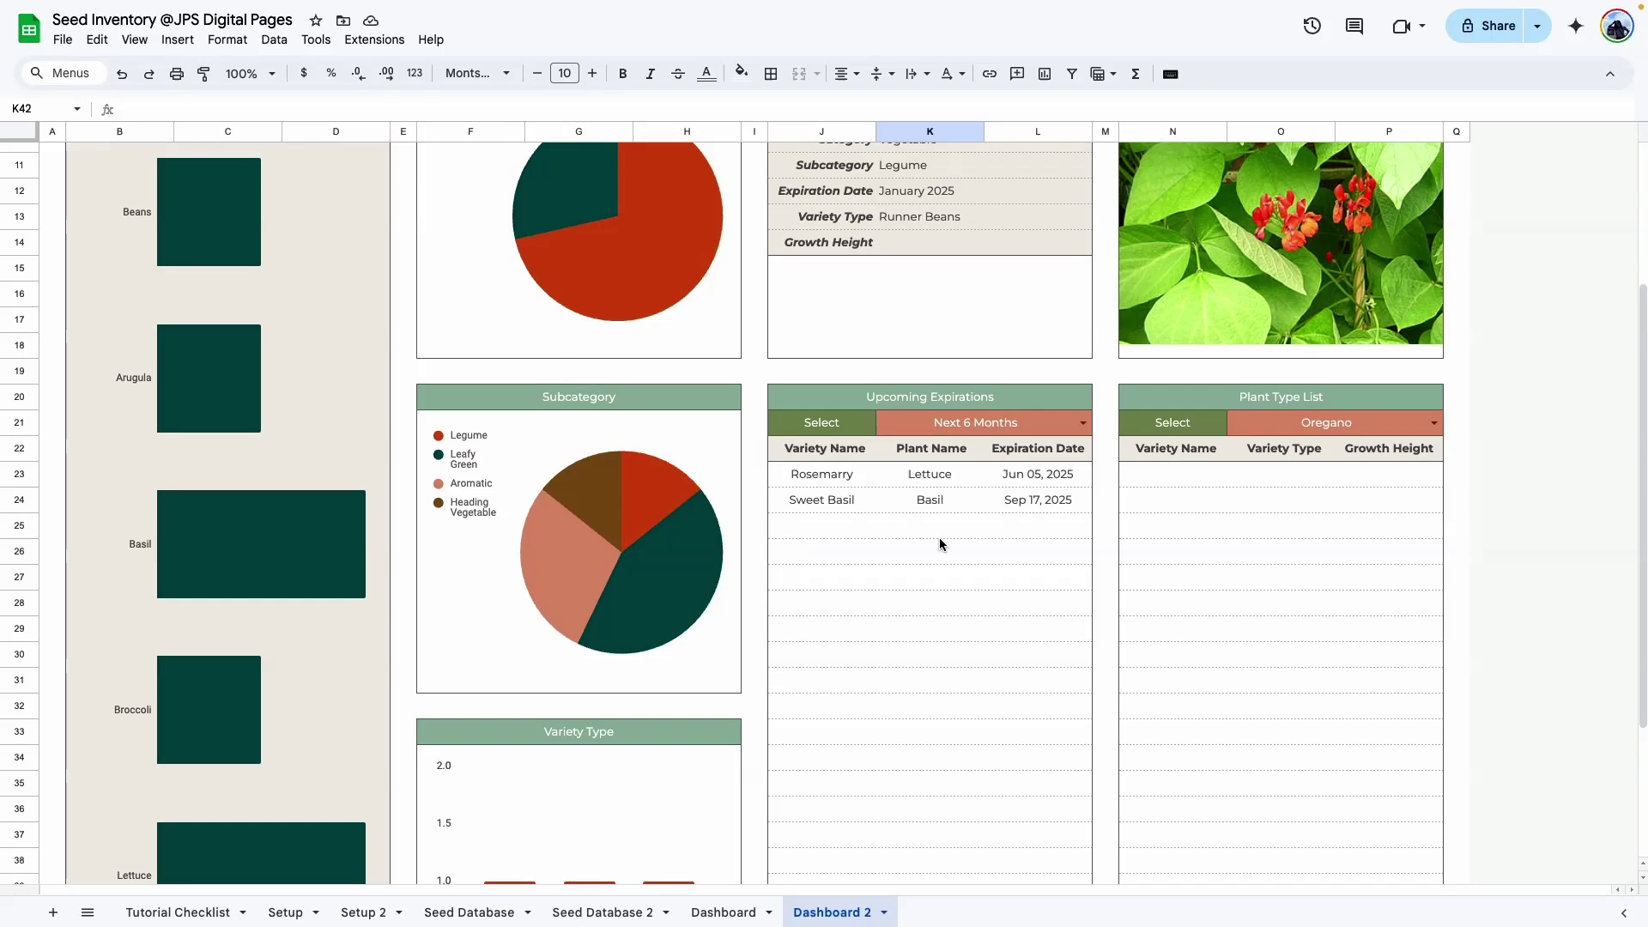
pyautogui.scroll(-3, 953, 601)
pyautogui.scroll(6, 715, 612)
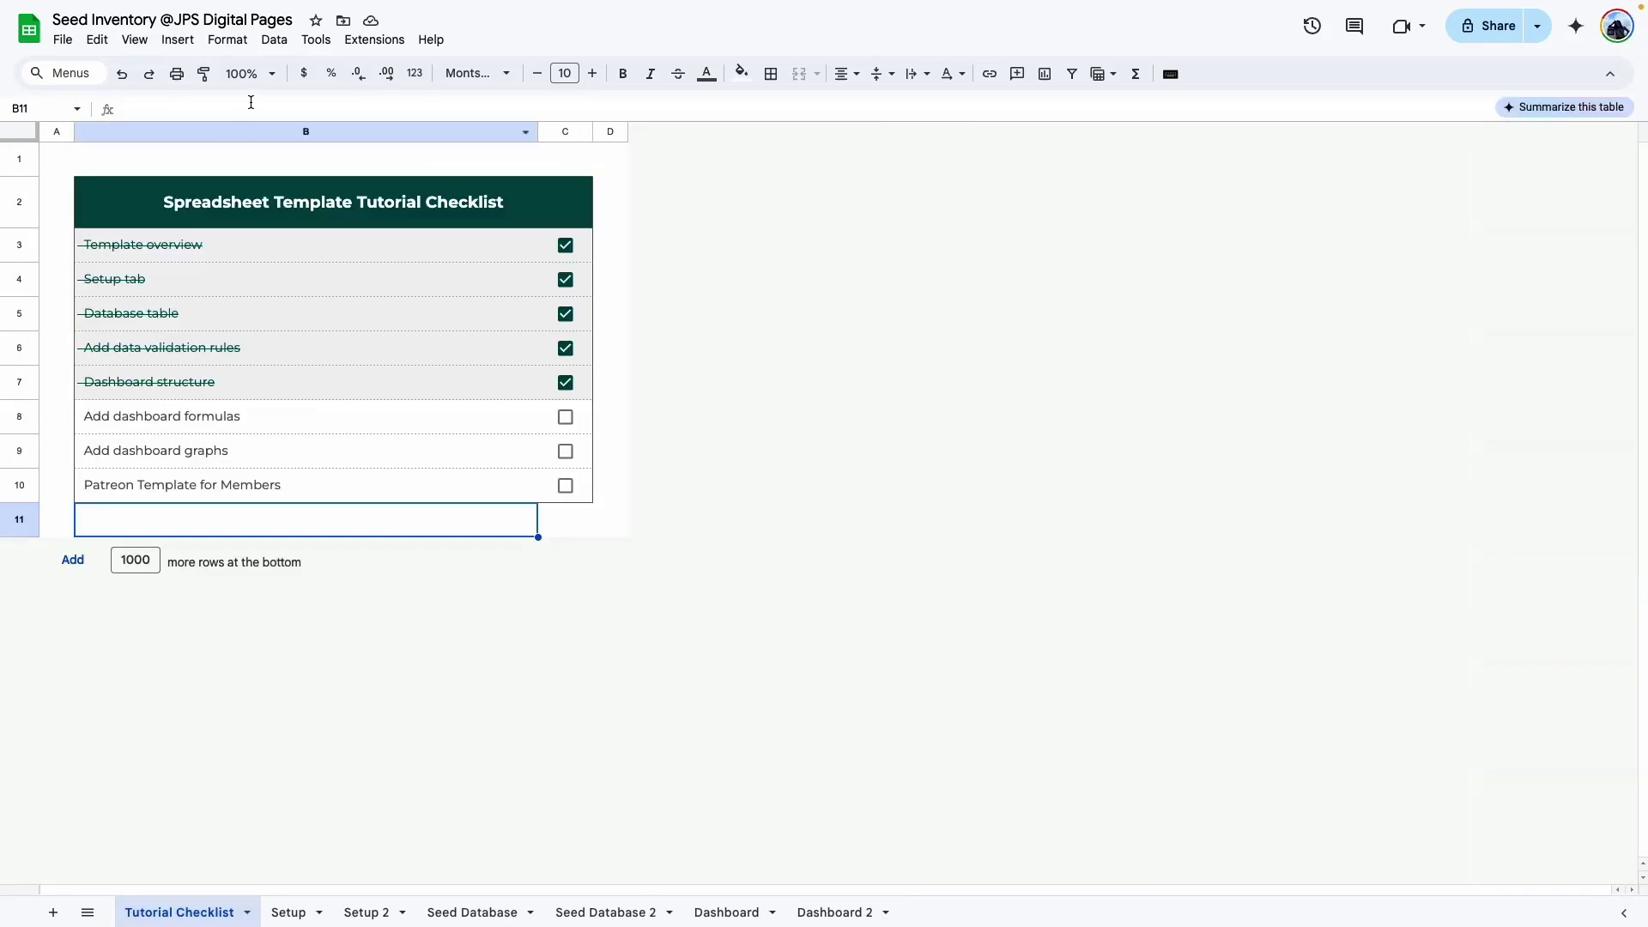
# Mark Add dashboard formulas, Add dashboard graphs and Patreon Template for Members as done on the Tutorial Checklist sheet.
pyautogui.click(271, 75)
pyautogui.click(247, 271)
pyautogui.click(301, 614)
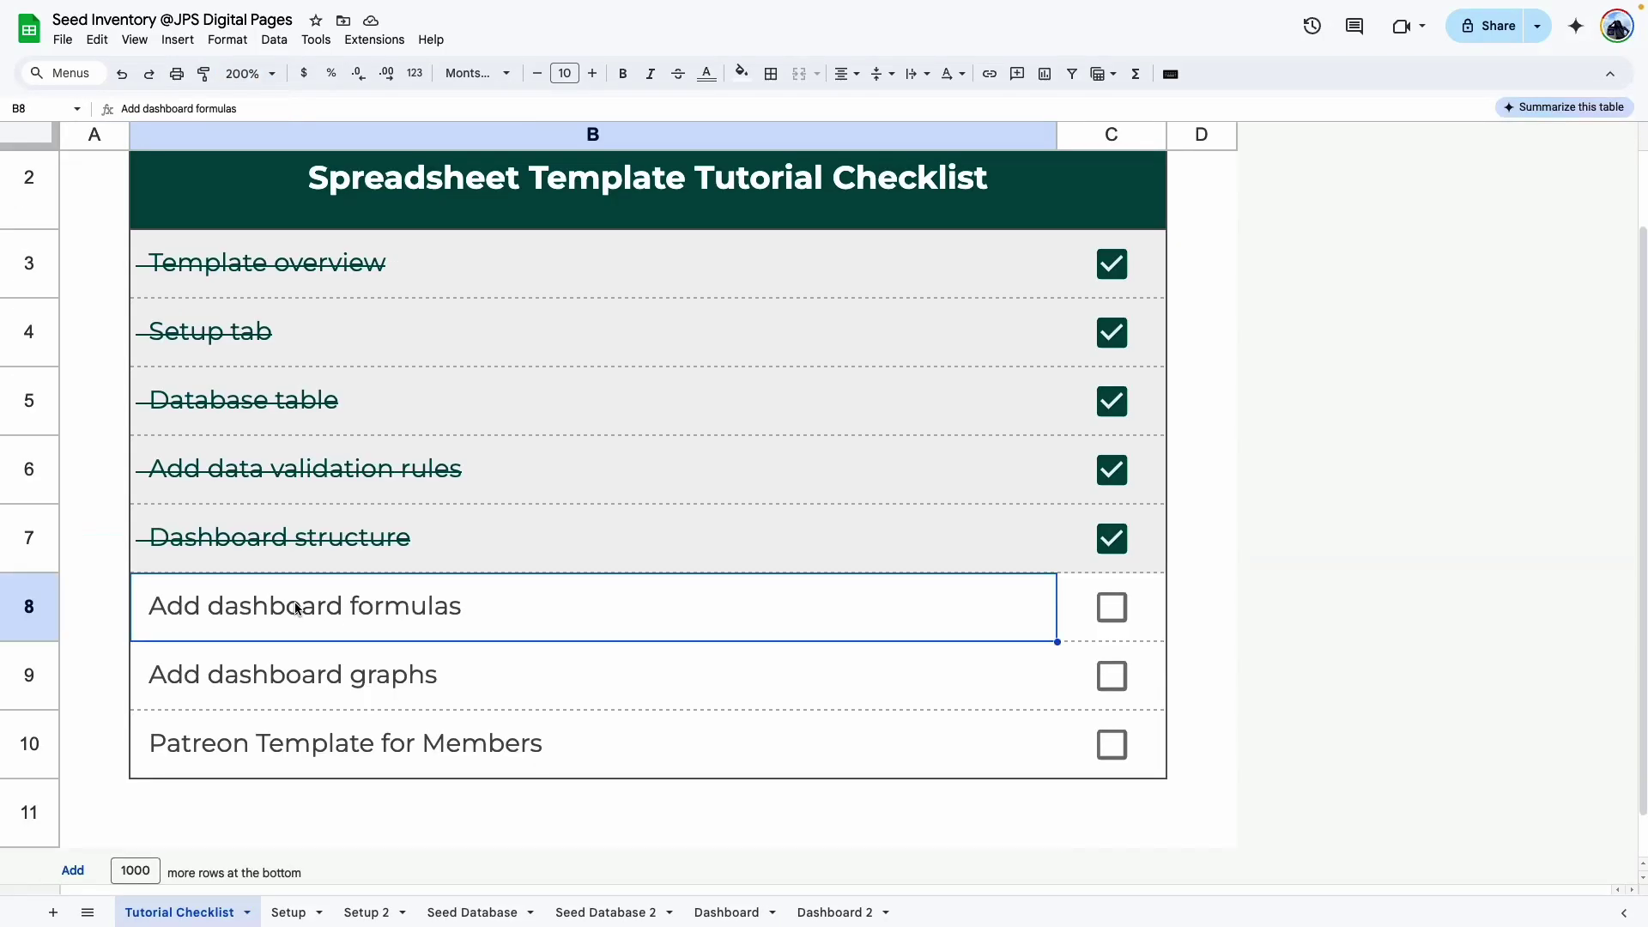
pyautogui.click(1110, 608)
pyautogui.click(351, 698)
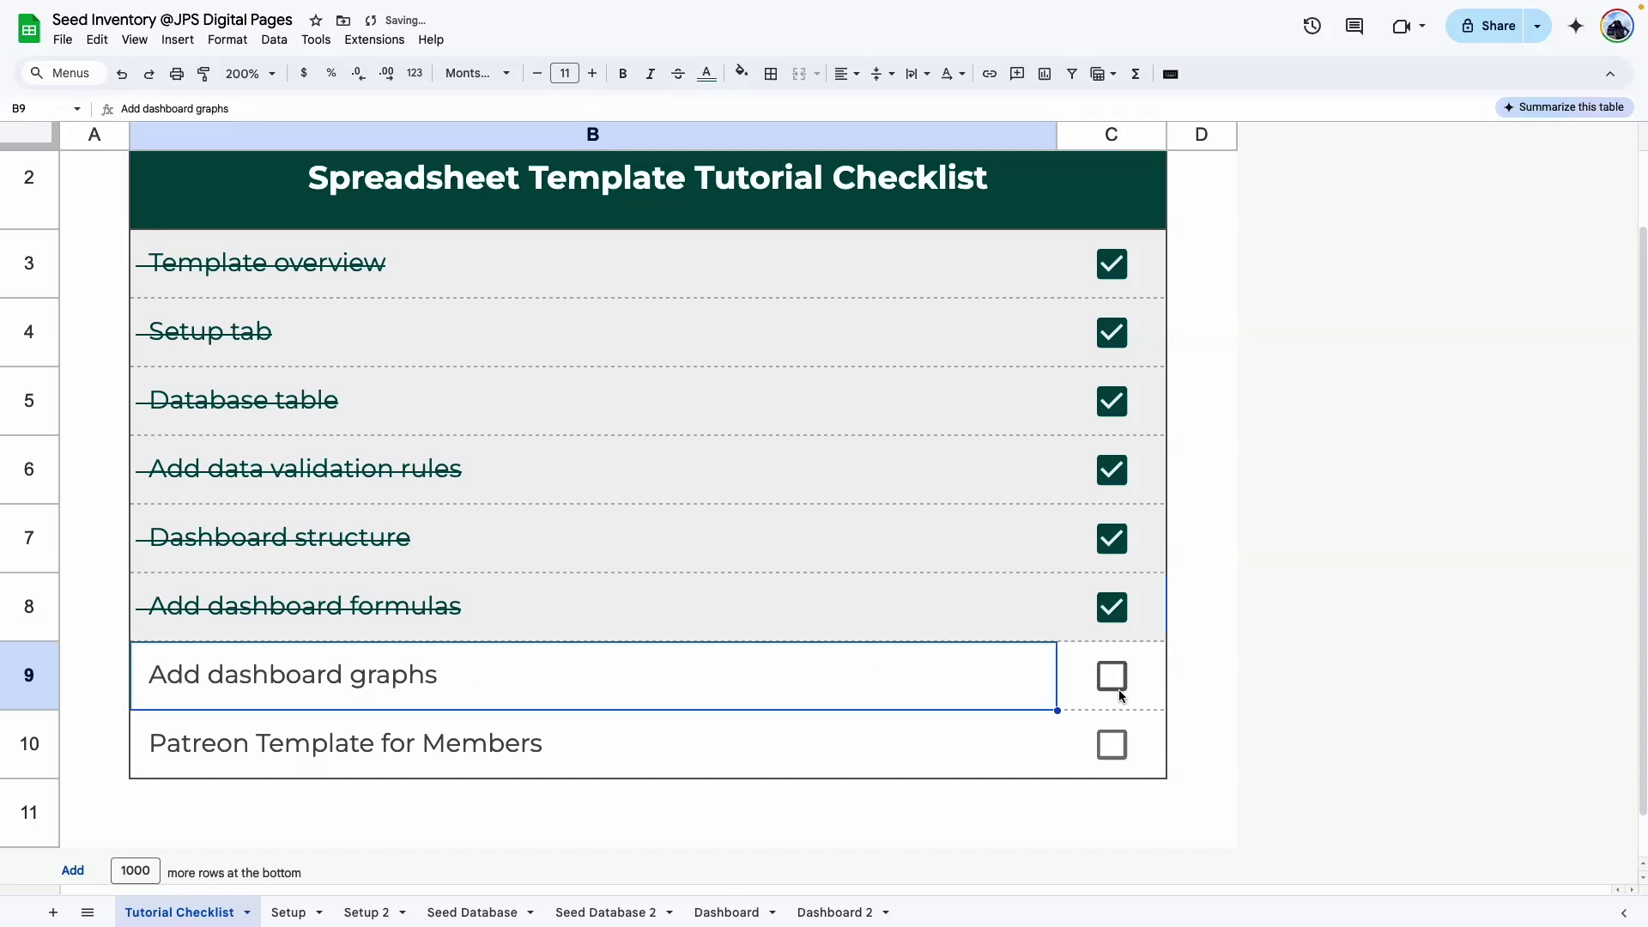
pyautogui.click(1112, 675)
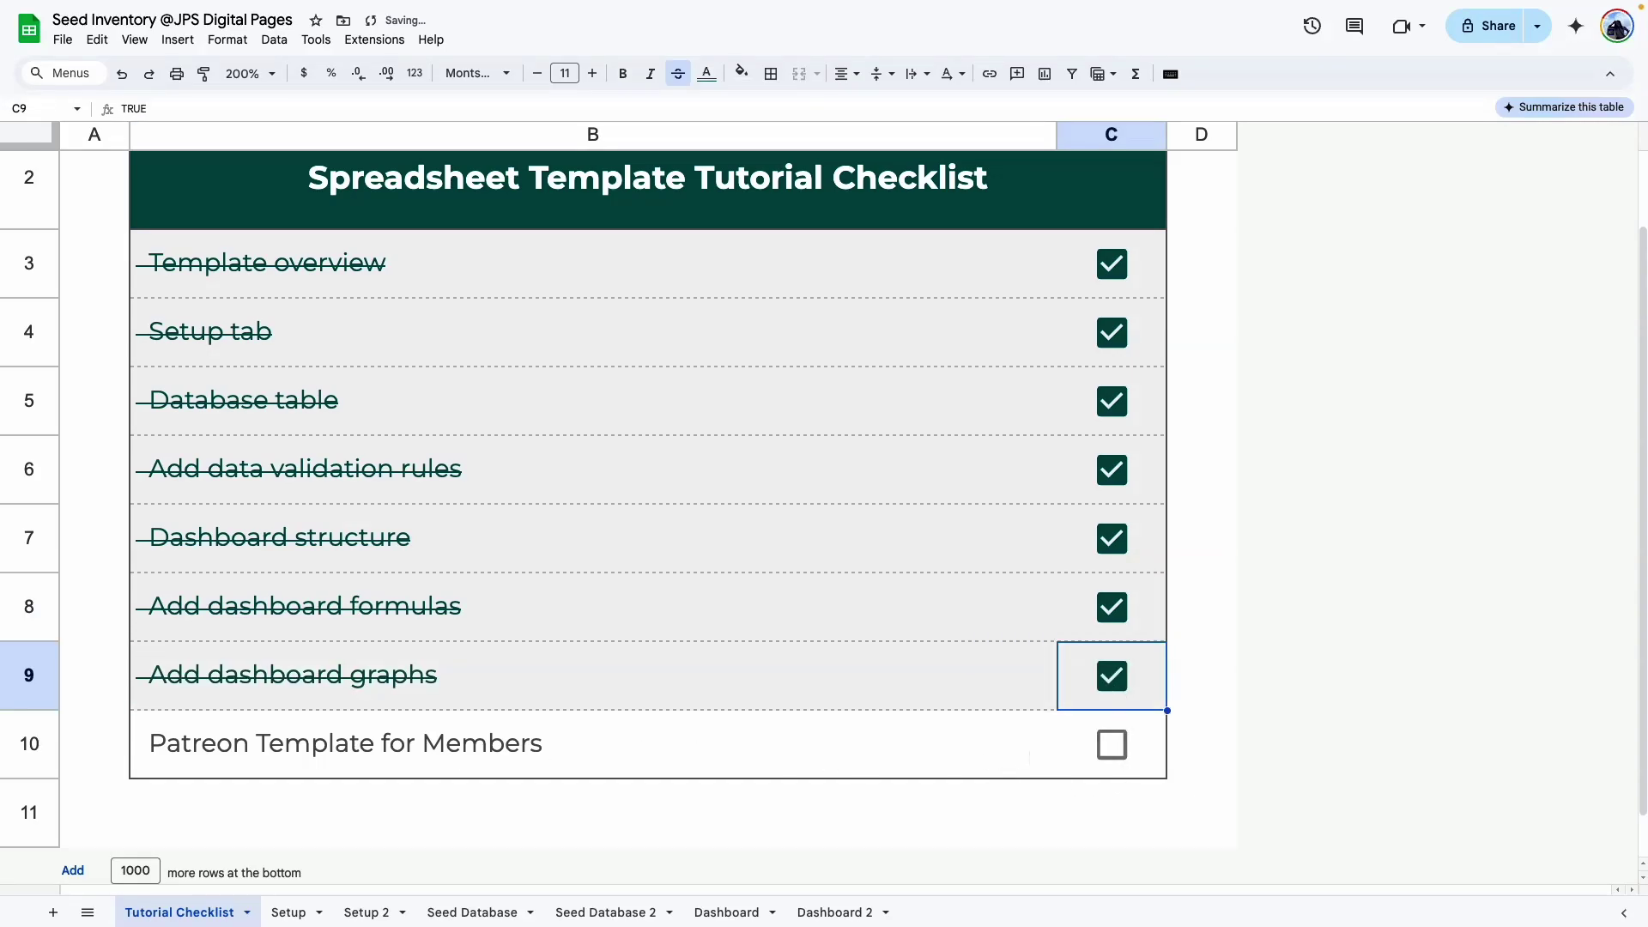
pyautogui.click(1114, 745)
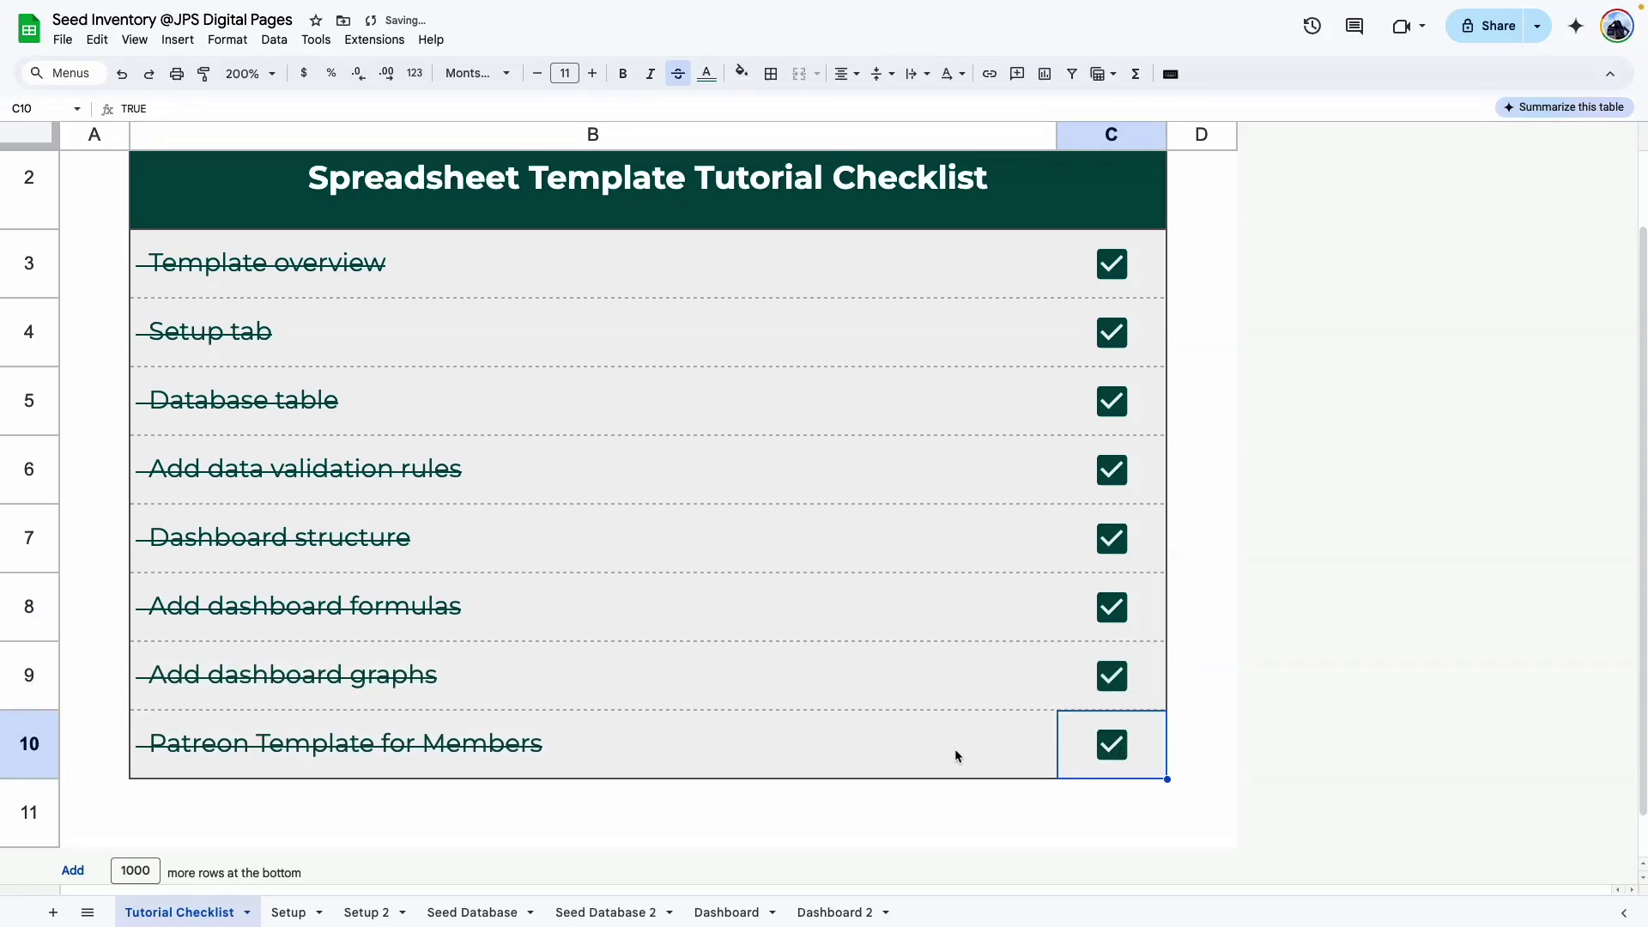